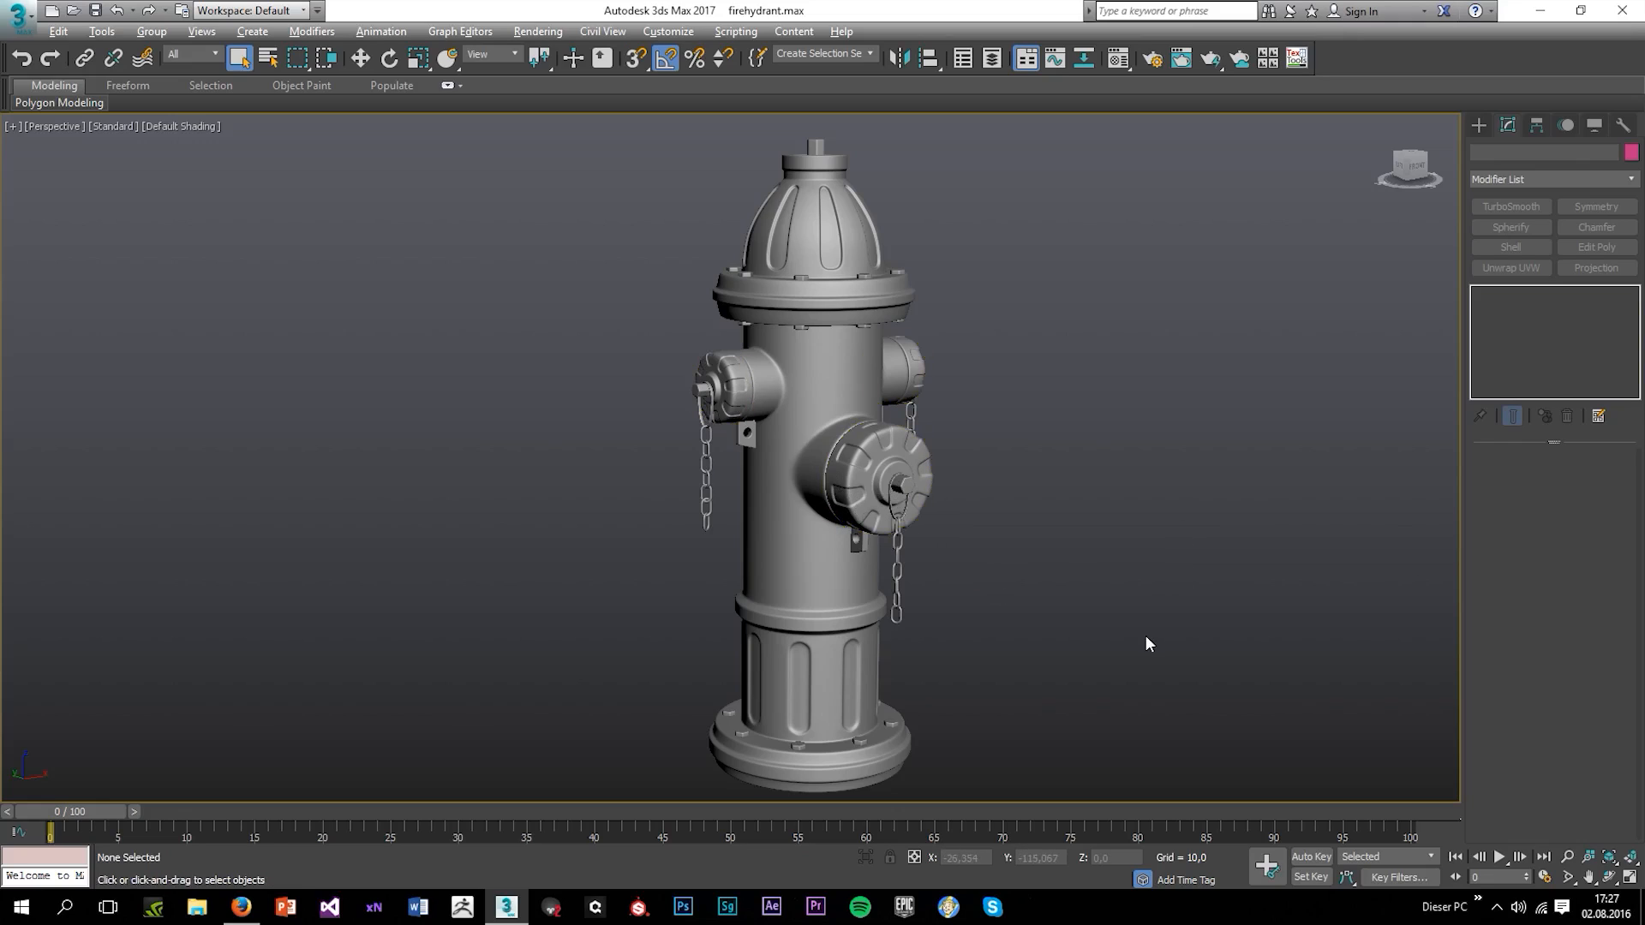
Examine the wireframe of the outlet caps at the edge level of their Editable Poly base, then deselect them and hide the edged faces
{"action": "left_click", "coordinate": [852, 461]}
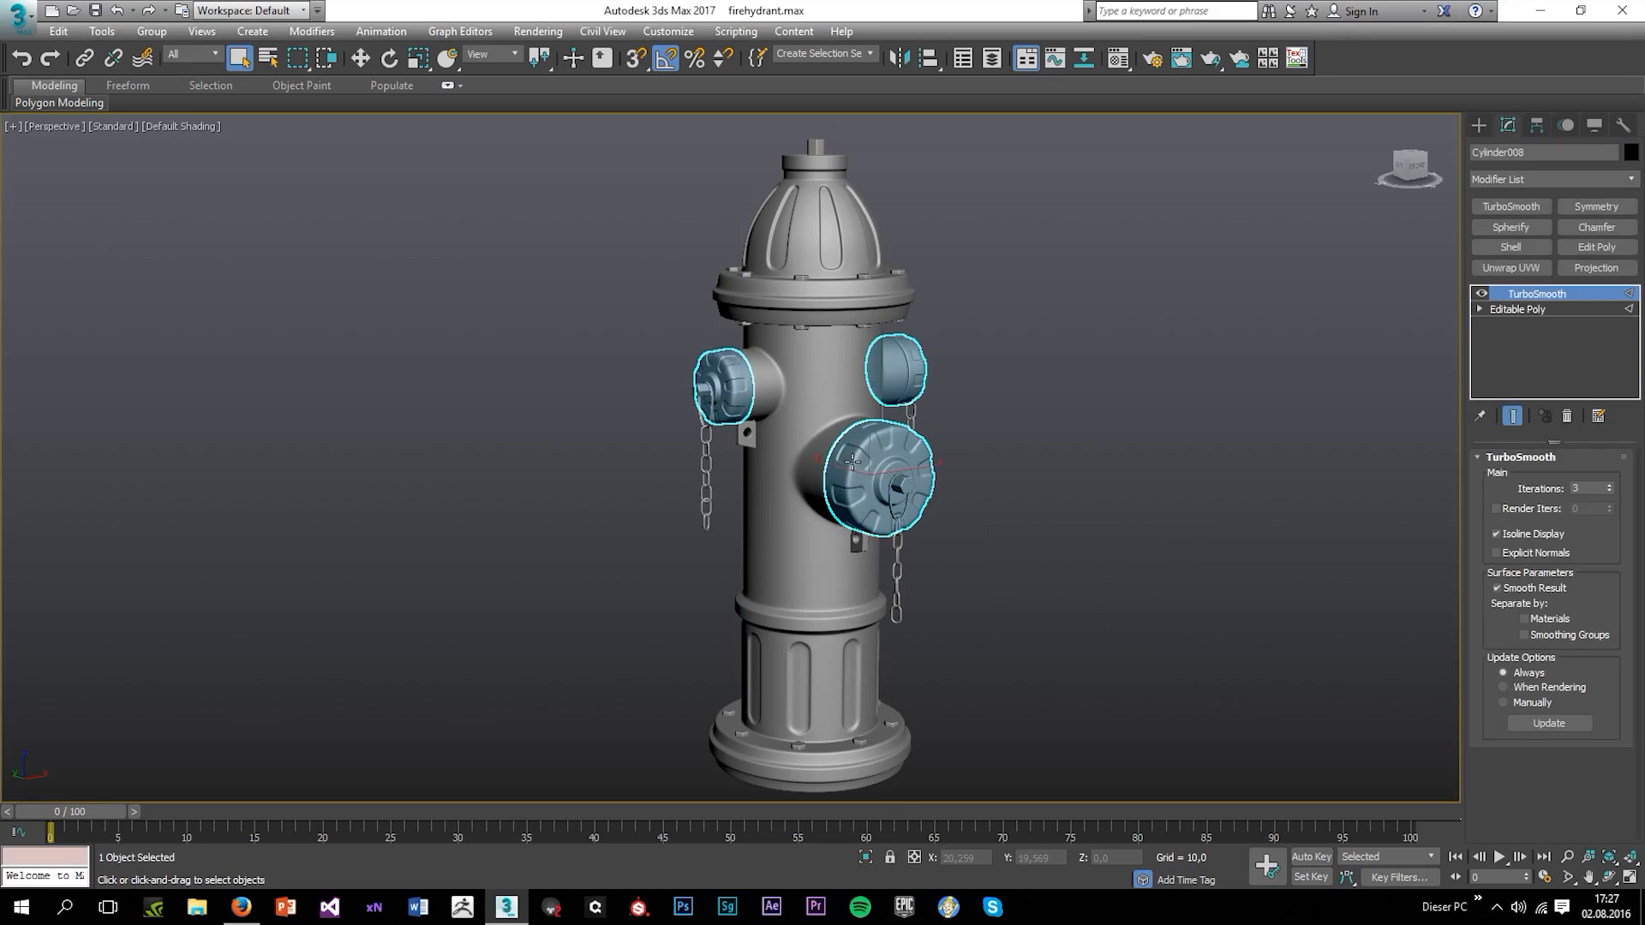
{"action": "left_click", "coordinate": [1528, 309]}
{"action": "key", "text": "2"}
{"action": "scroll", "coordinate": [848, 478], "scroll_direction": "up", "scroll_amount": 4}
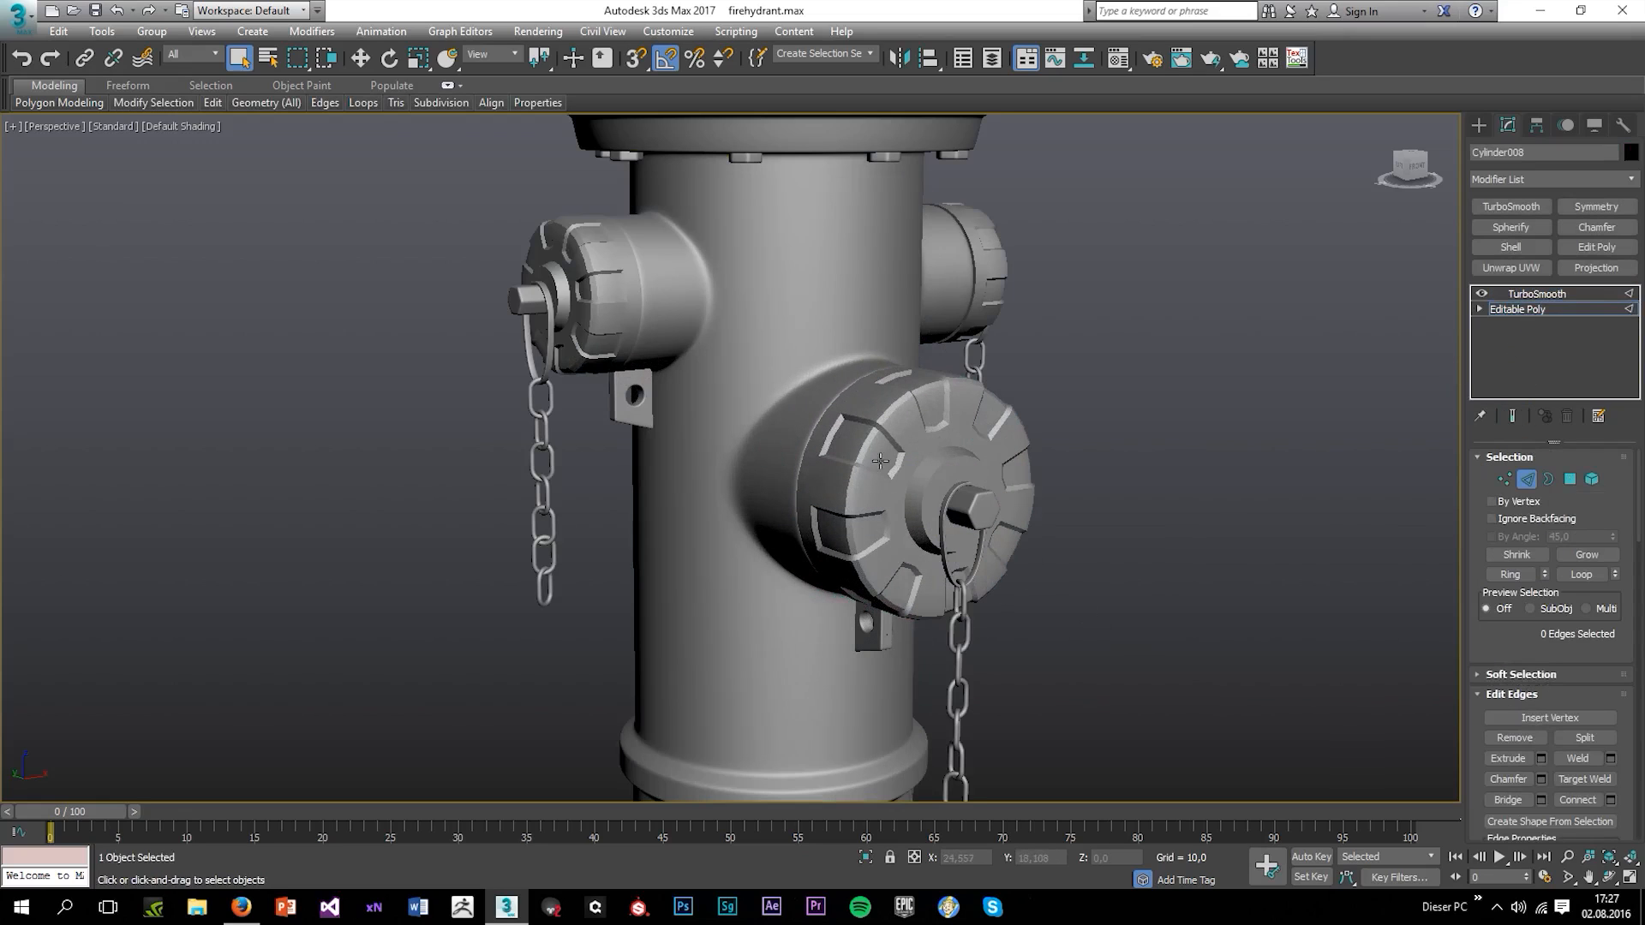
{"action": "key", "text": "F4"}
{"action": "scroll", "coordinate": [867, 460], "scroll_direction": "up", "scroll_amount": 2}
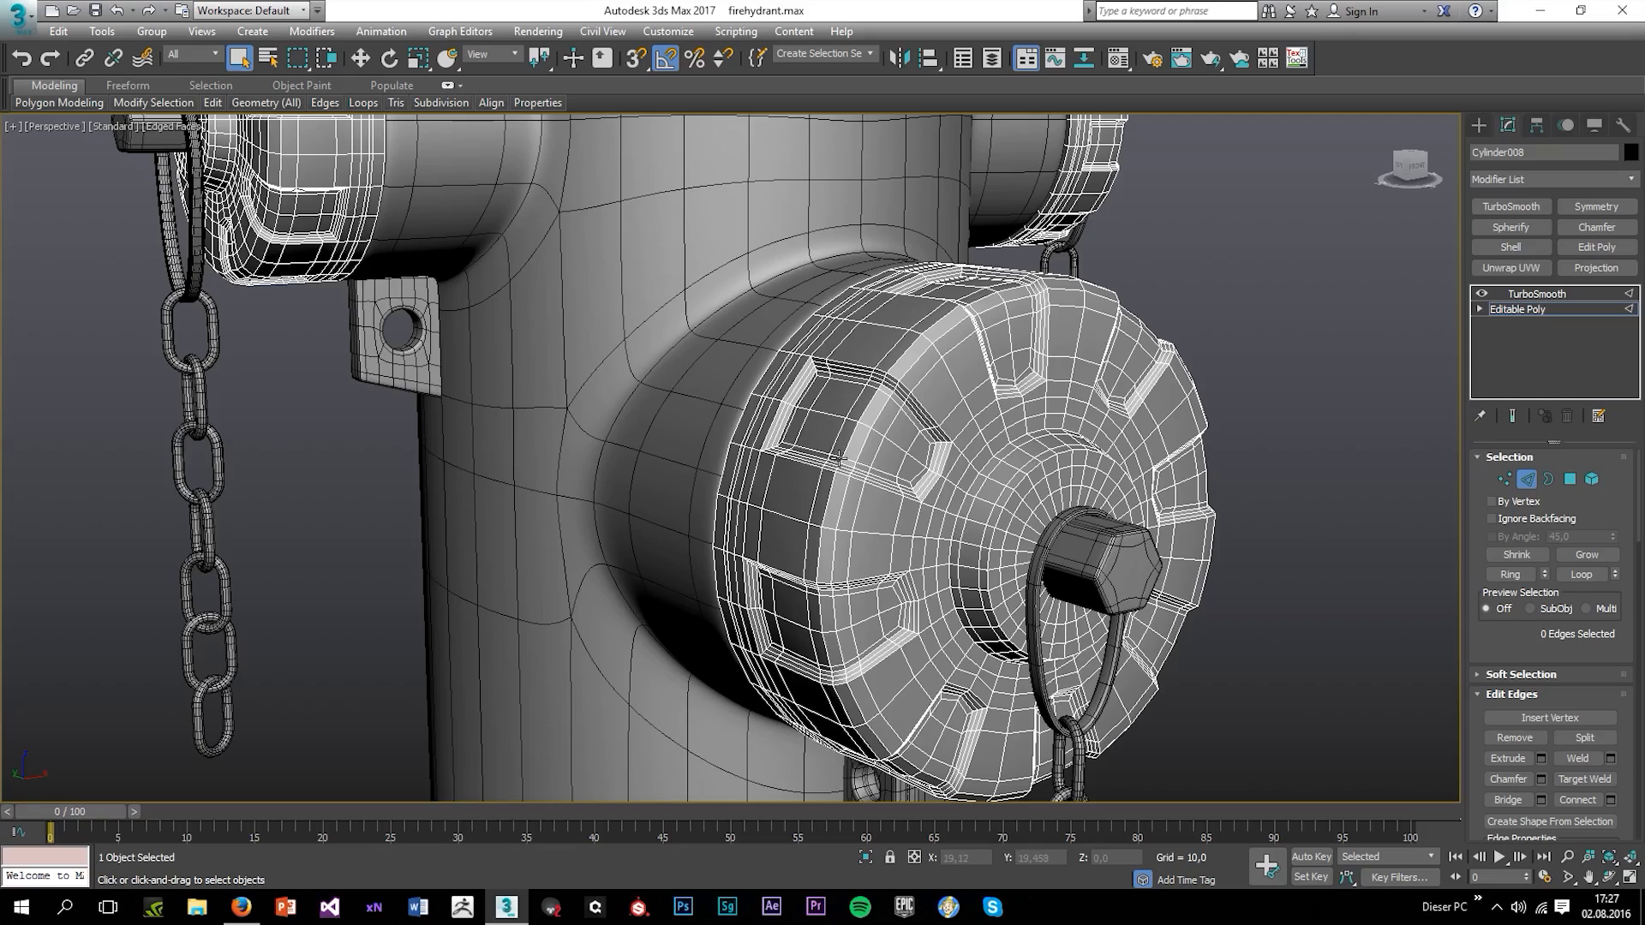
{"action": "scroll", "coordinate": [839, 460], "scroll_direction": "down", "scroll_amount": 5}
{"action": "middle_click_drag", "start_coordinate": [839, 460], "coordinate": [1148, 614], "text": "alt"}
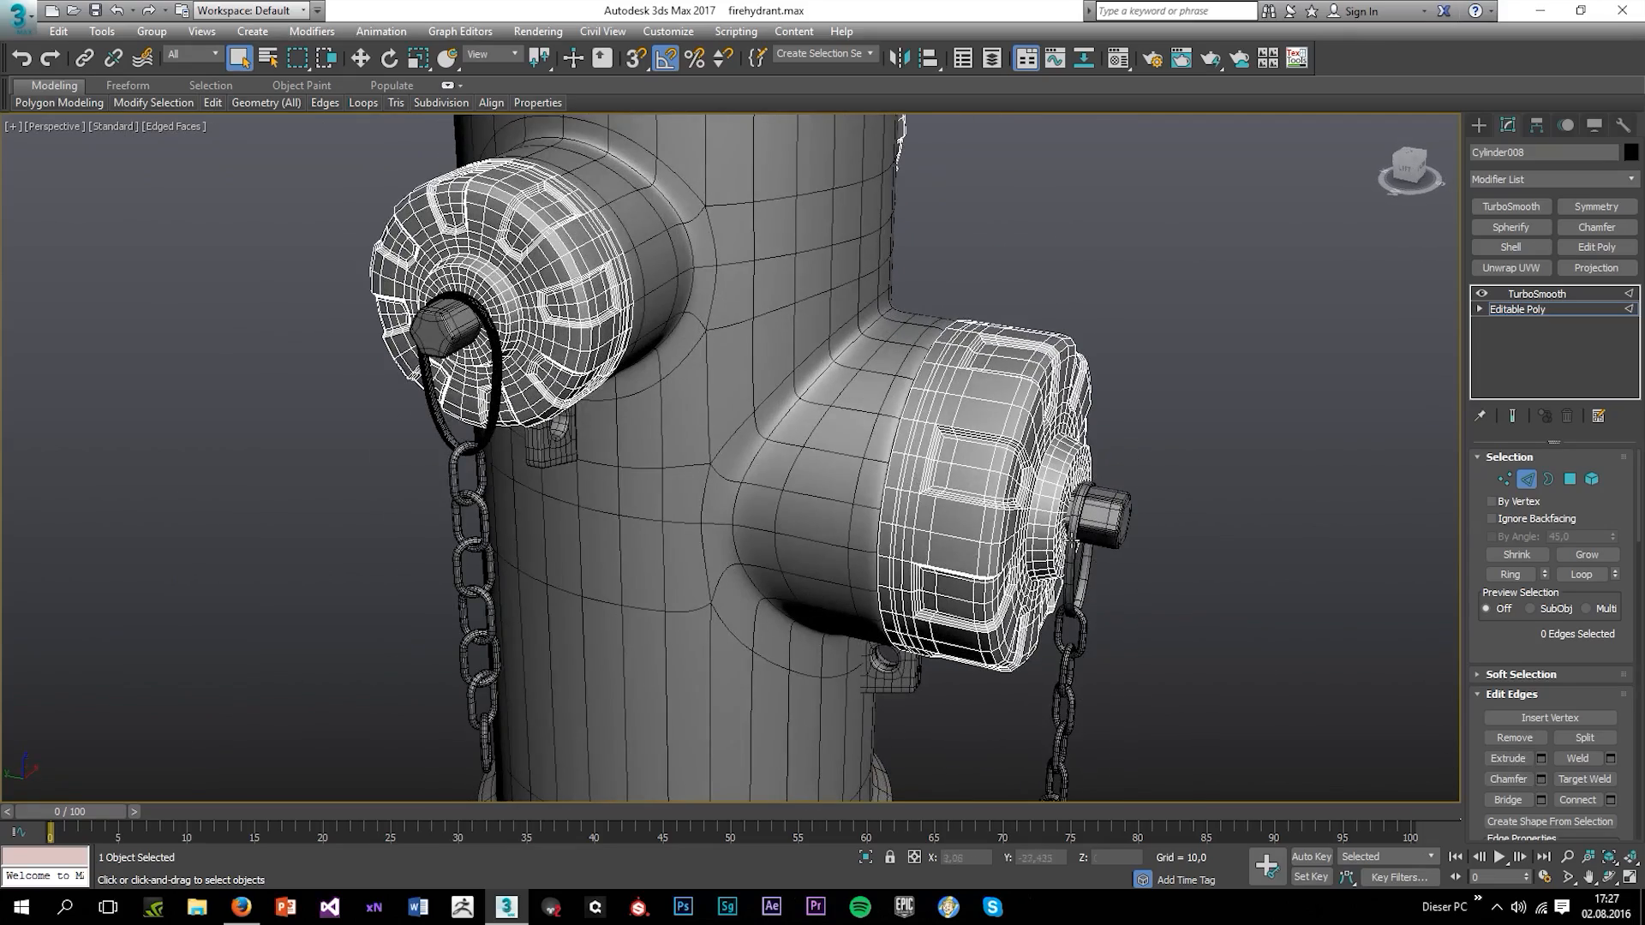
{"action": "scroll", "coordinate": [1059, 446], "scroll_direction": "down", "scroll_amount": 2}
{"action": "left_click", "coordinate": [1278, 424]}
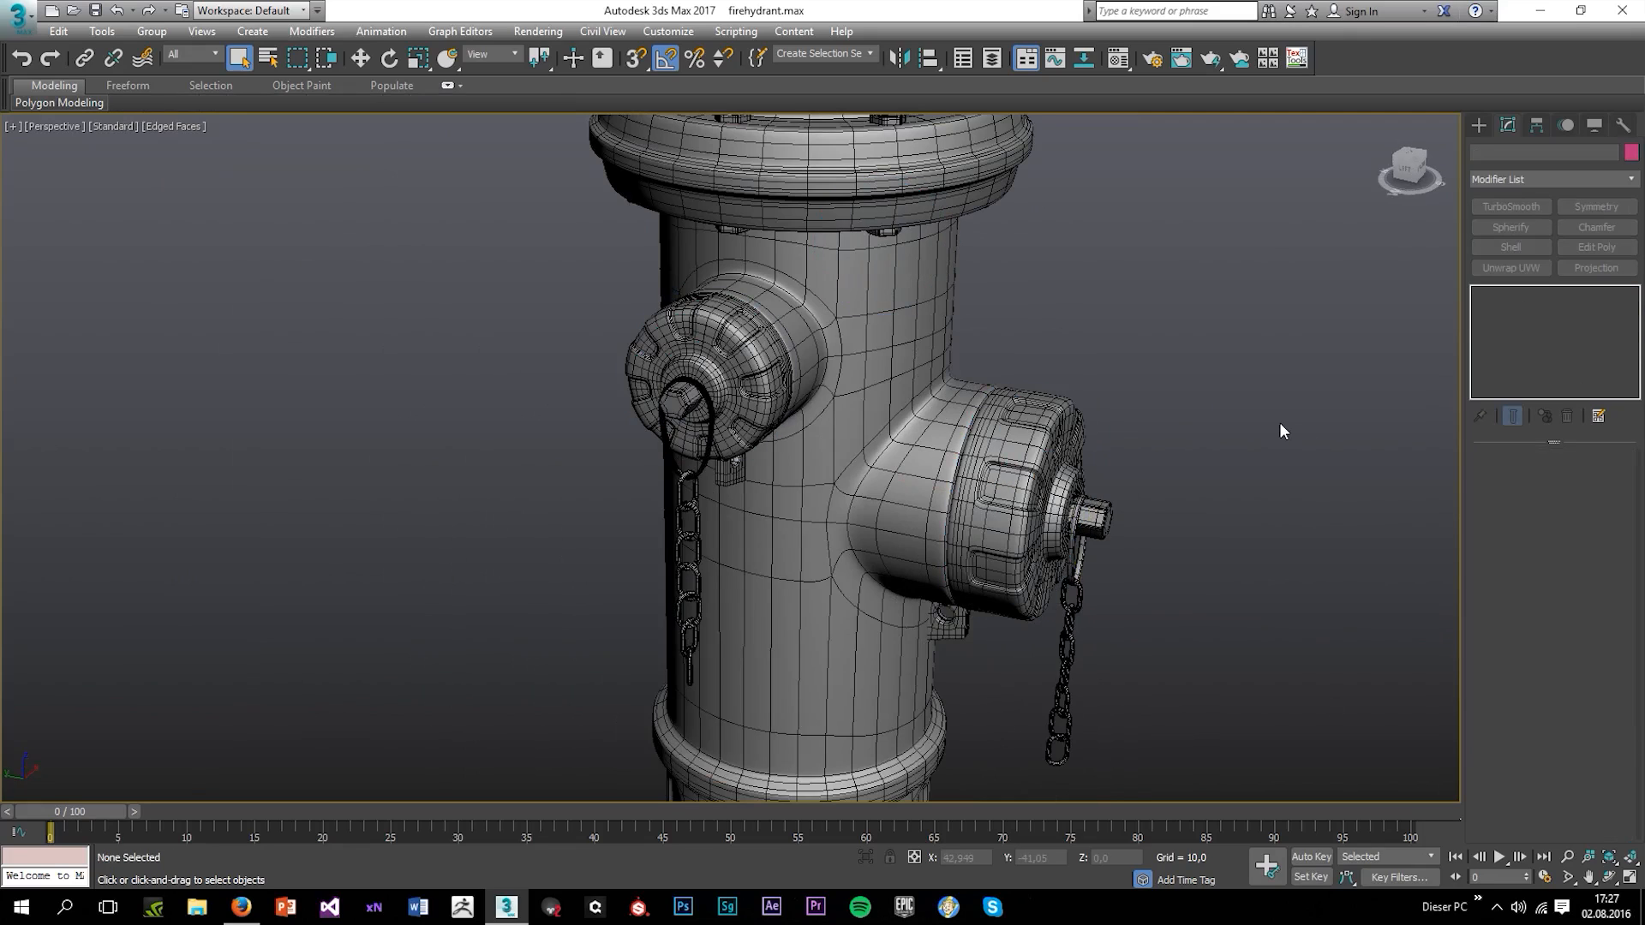
{"action": "key", "text": "F4"}
Inspect the chain brackets at their Editable Poly level and their Symmetry modifier, then deselect them
{"action": "scroll", "coordinate": [1102, 514], "scroll_direction": "down", "scroll_amount": 2}
{"action": "middle_click_drag", "start_coordinate": [1101, 514], "coordinate": [591, 349]}
{"action": "middle_click_drag", "start_coordinate": [1165, 548], "coordinate": [1122, 514]}
{"action": "scroll", "coordinate": [968, 453], "scroll_direction": "down", "scroll_amount": 3}
{"action": "scroll", "coordinate": [660, 492], "scroll_direction": "up", "scroll_amount": 5}
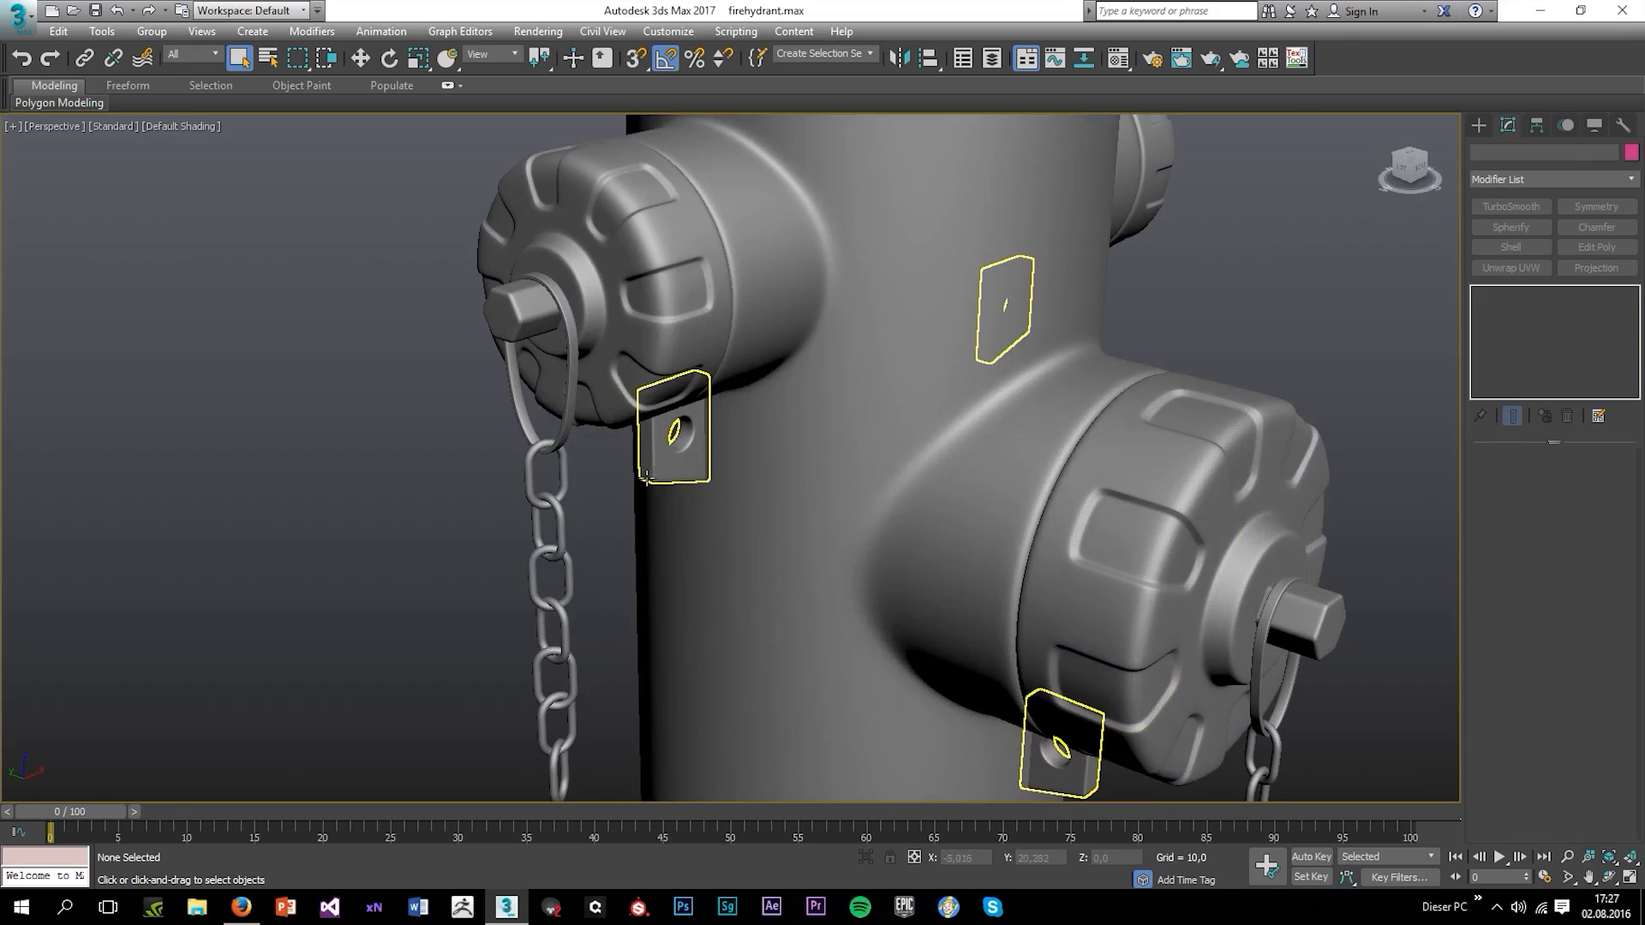
{"action": "left_click", "coordinate": [654, 458]}
{"action": "left_click", "coordinate": [1516, 339]}
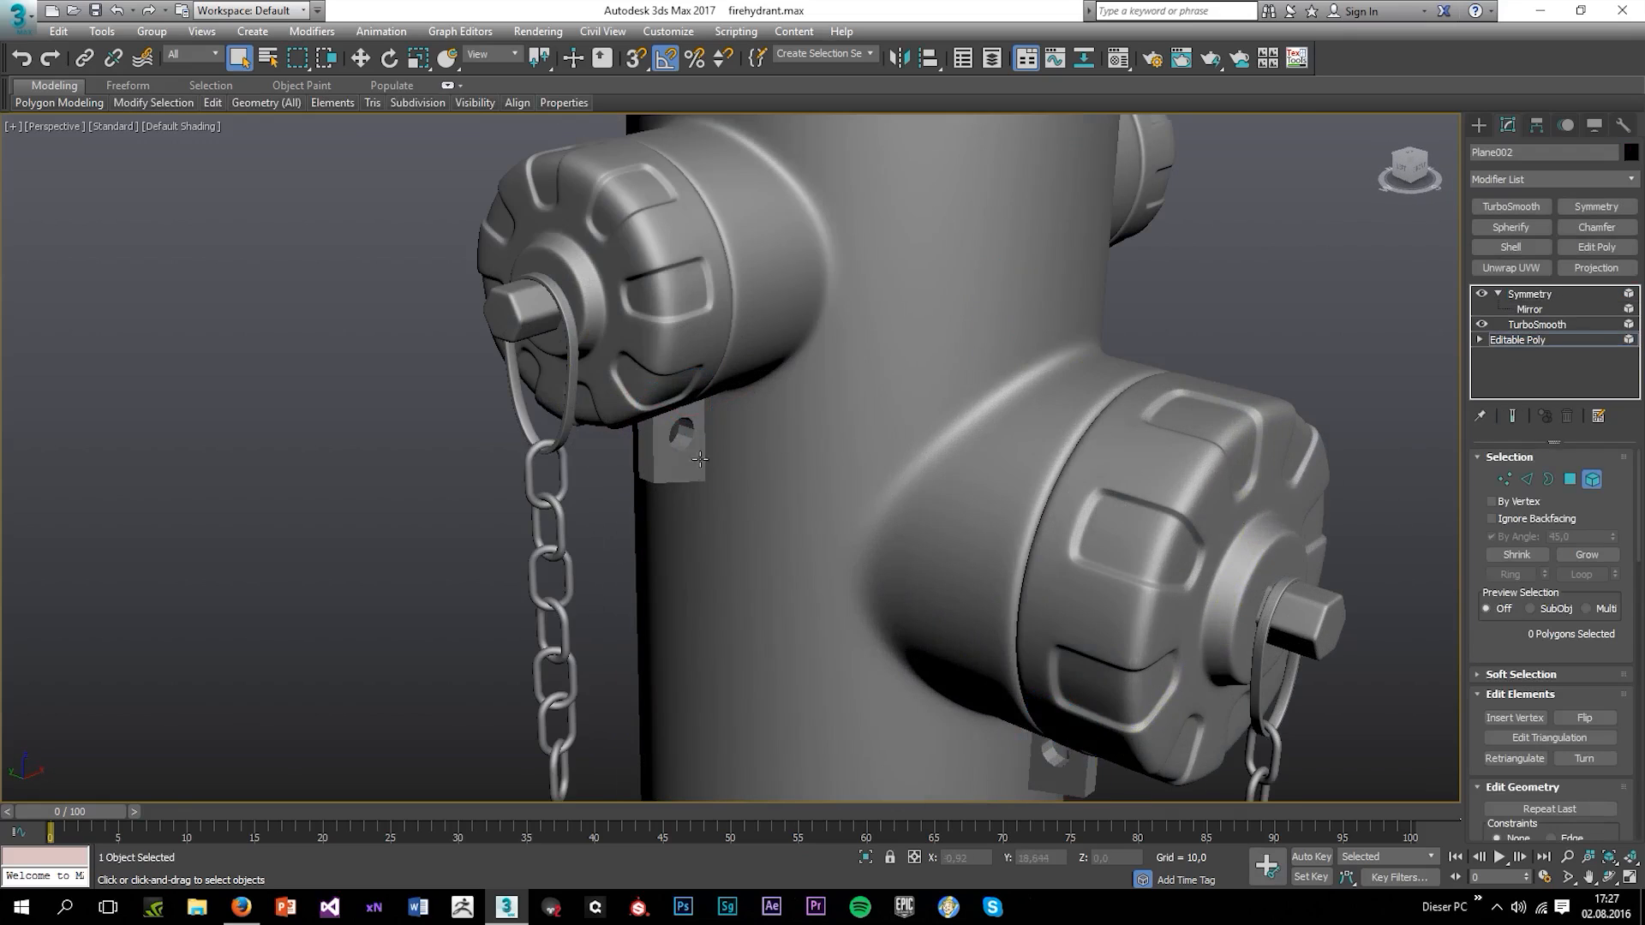
{"action": "middle_click_drag", "start_coordinate": [869, 598], "coordinate": [1002, 543], "text": "alt"}
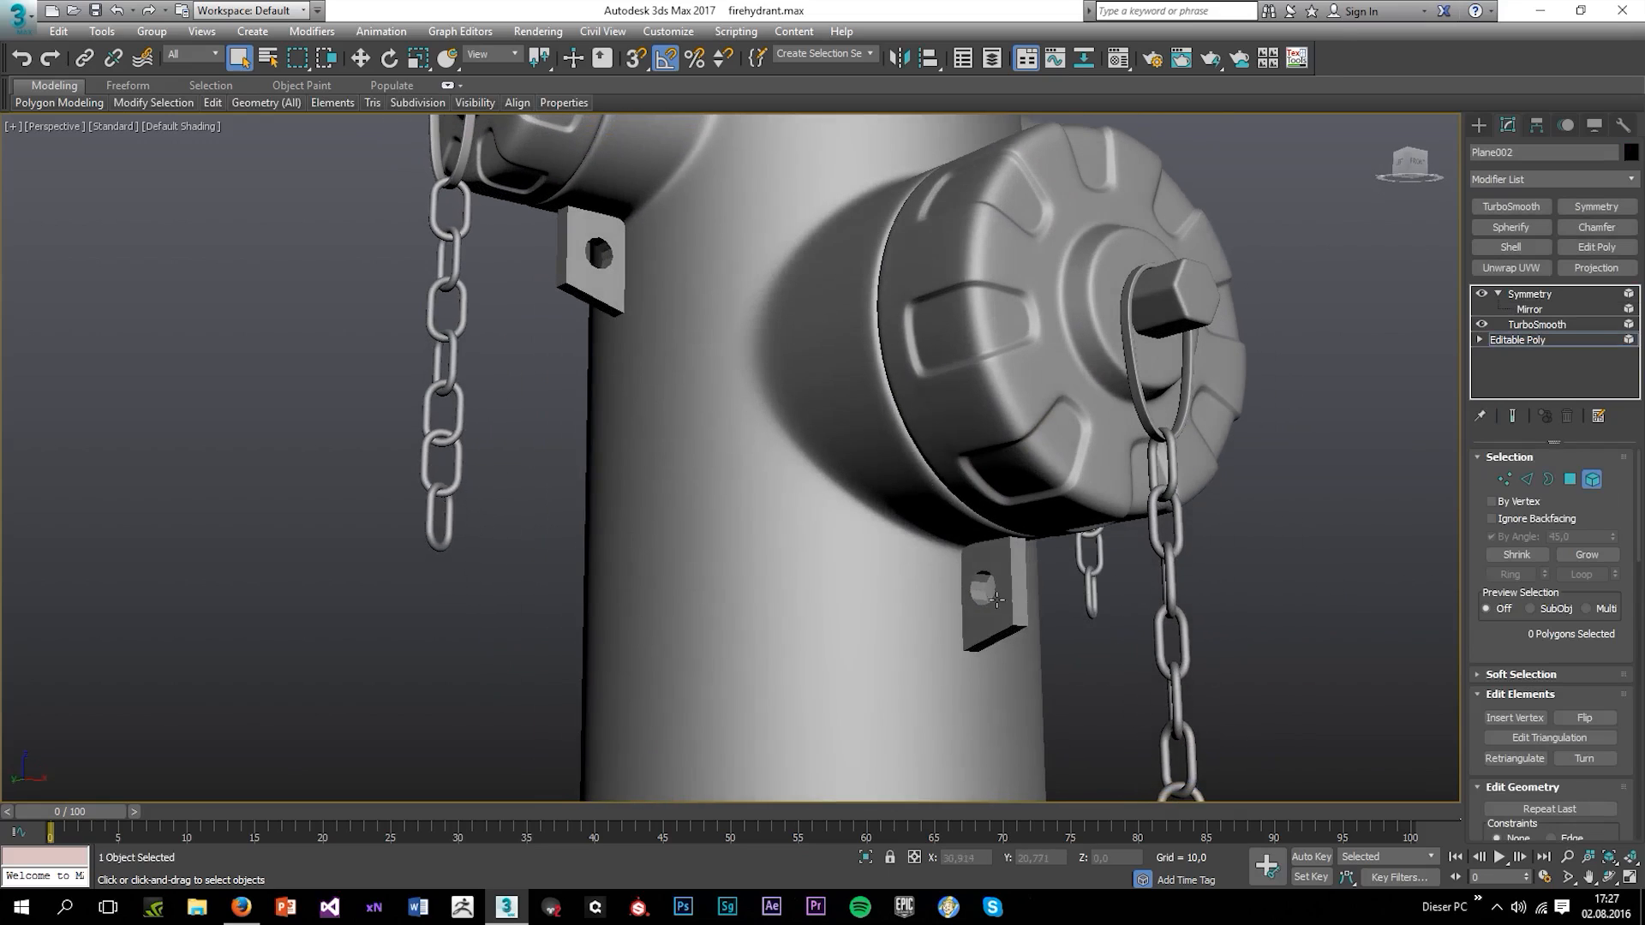
{"action": "left_click", "coordinate": [1547, 291]}
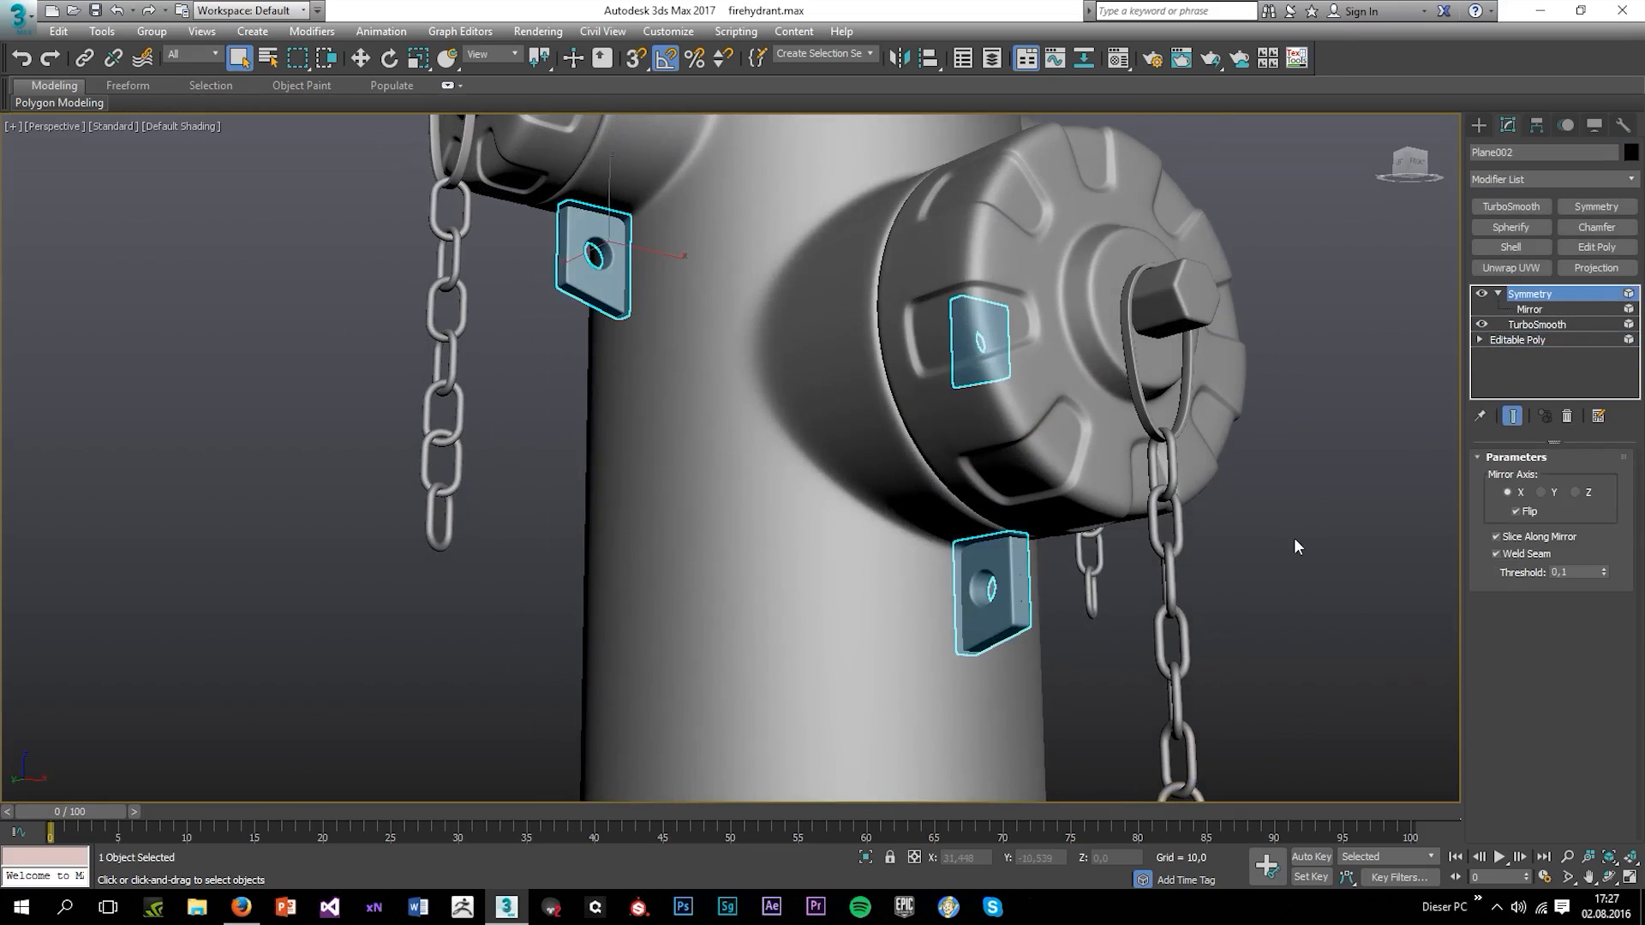
{"action": "left_click", "coordinate": [1293, 540]}
Examine the whole shaded hydrant and its outlet caps from near and far
{"action": "scroll", "coordinate": [1200, 497], "scroll_direction": "down", "scroll_amount": 8}
{"action": "middle_click_drag", "start_coordinate": [1182, 489], "coordinate": [1179, 548], "text": "alt"}
{"action": "scroll", "coordinate": [1199, 377], "scroll_direction": "down", "scroll_amount": 3}
{"action": "middle_click_drag", "start_coordinate": [1165, 352], "coordinate": [925, 445]}
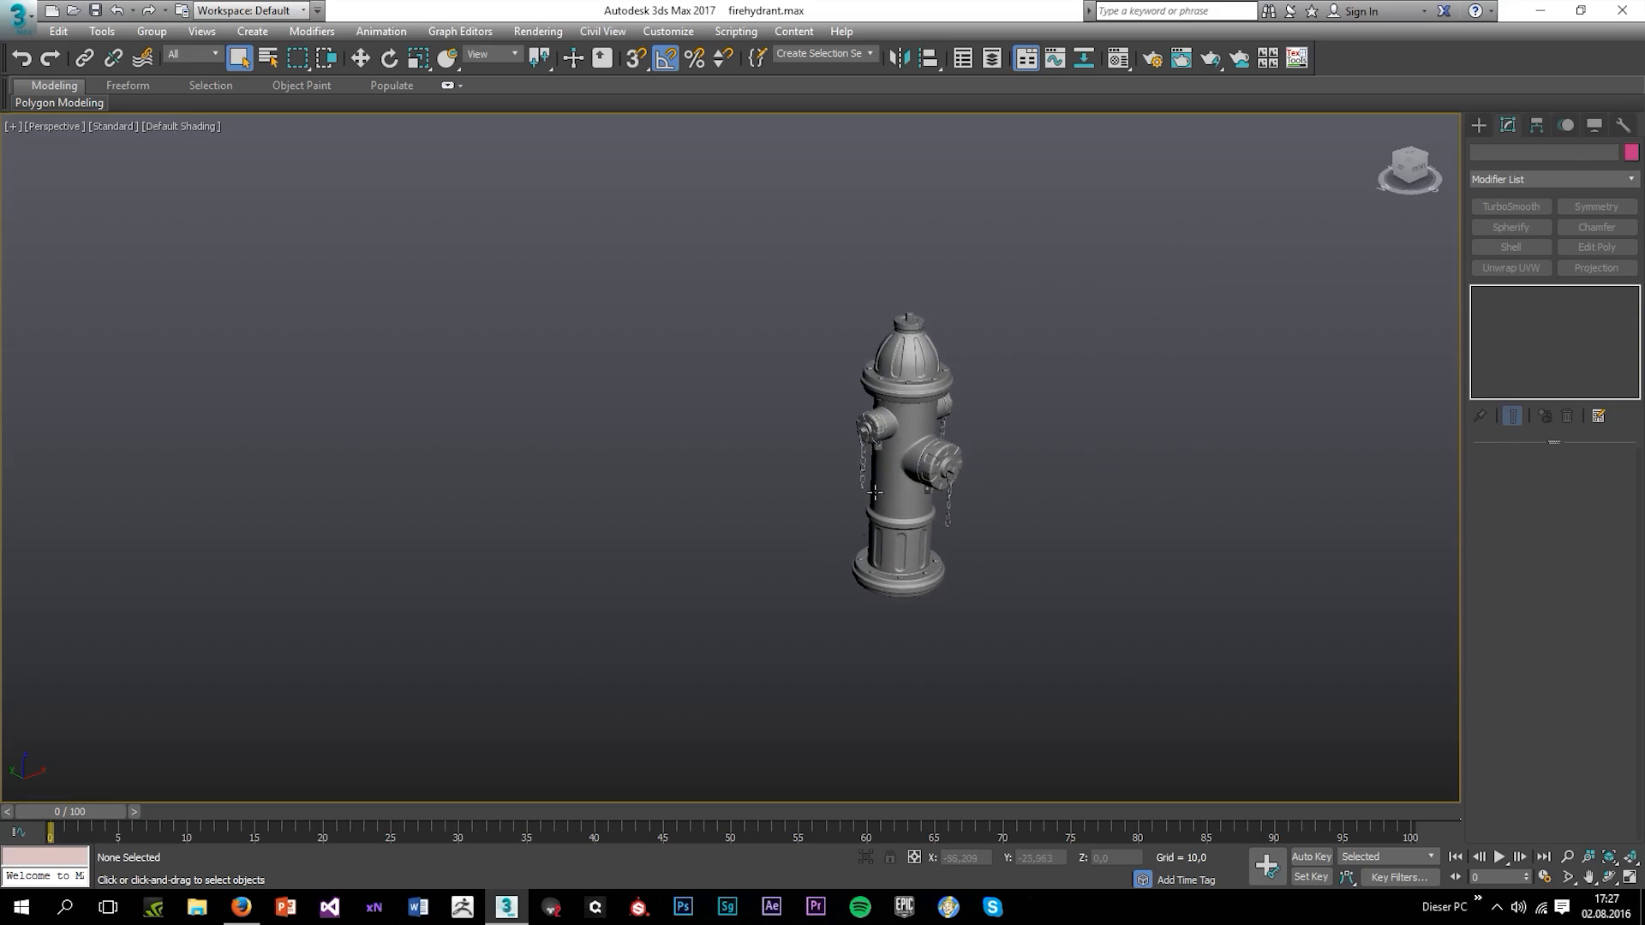
{"action": "scroll", "coordinate": [908, 424], "scroll_direction": "up", "scroll_amount": 6}
{"action": "middle_click_drag", "start_coordinate": [1009, 504], "coordinate": [821, 463]}
{"action": "scroll", "coordinate": [936, 398], "scroll_direction": "down", "scroll_amount": 5}
{"action": "scroll", "coordinate": [819, 462], "scroll_direction": "down", "scroll_amount": 3}
{"action": "scroll", "coordinate": [826, 487], "scroll_direction": "up", "scroll_amount": 5}
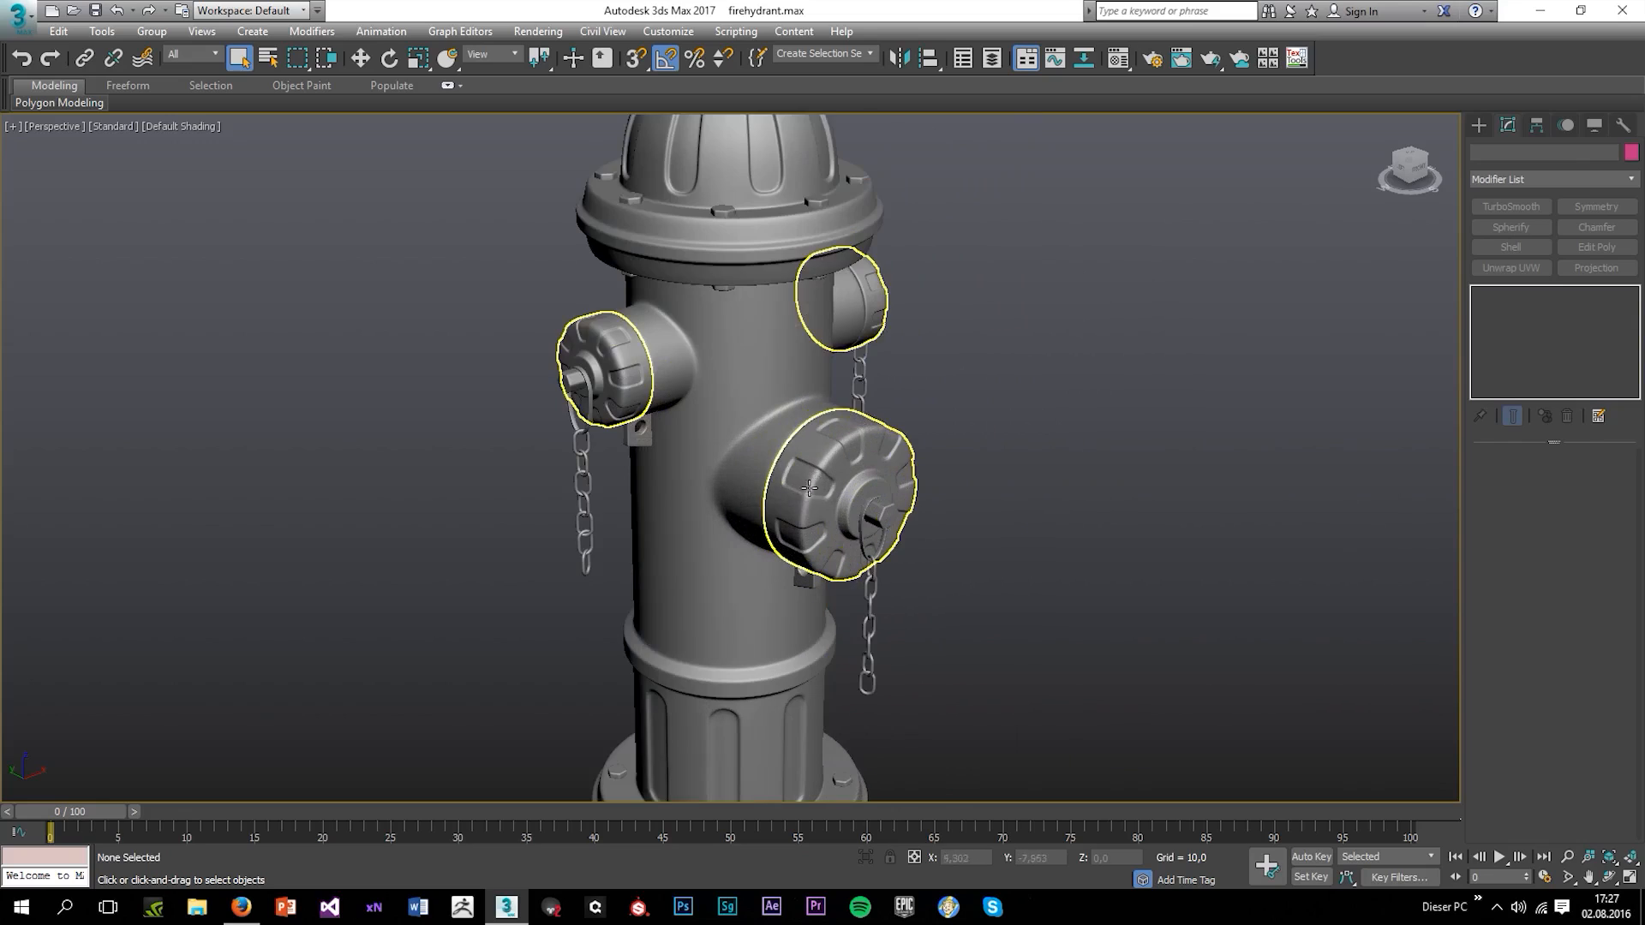
{"action": "scroll", "coordinate": [826, 487], "scroll_direction": "down", "scroll_amount": 3}
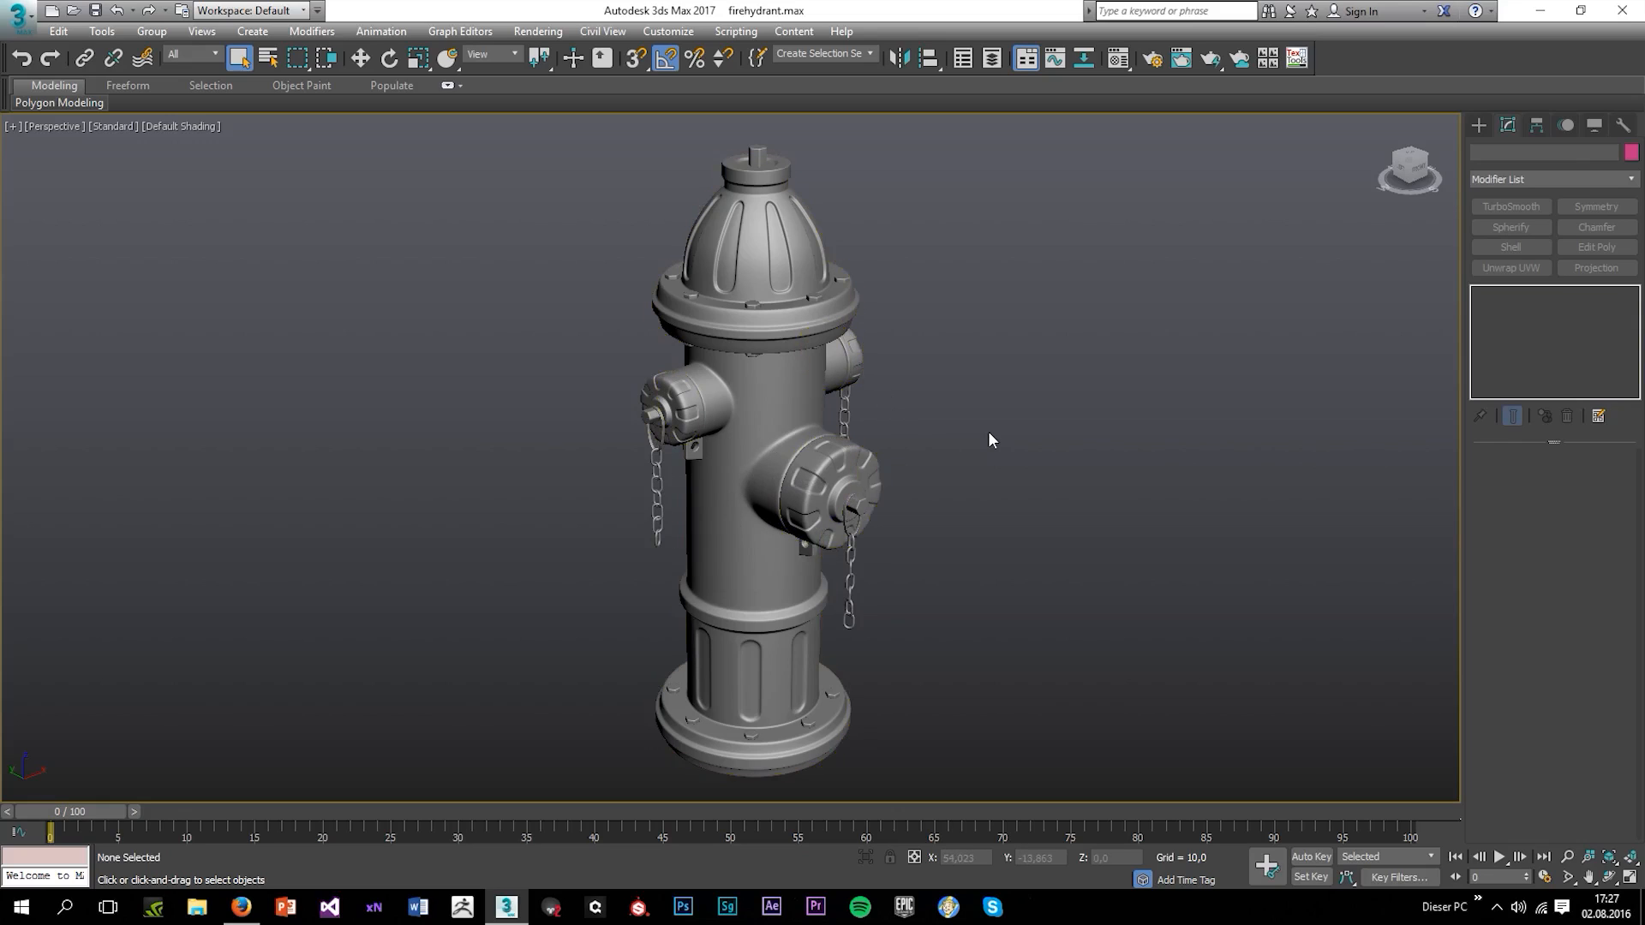
Enter edge editing on the hydrant body's Editable Poly base and show edged faces around the upper flange
{"action": "left_click", "coordinate": [748, 426]}
{"action": "left_click", "coordinate": [1540, 308]}
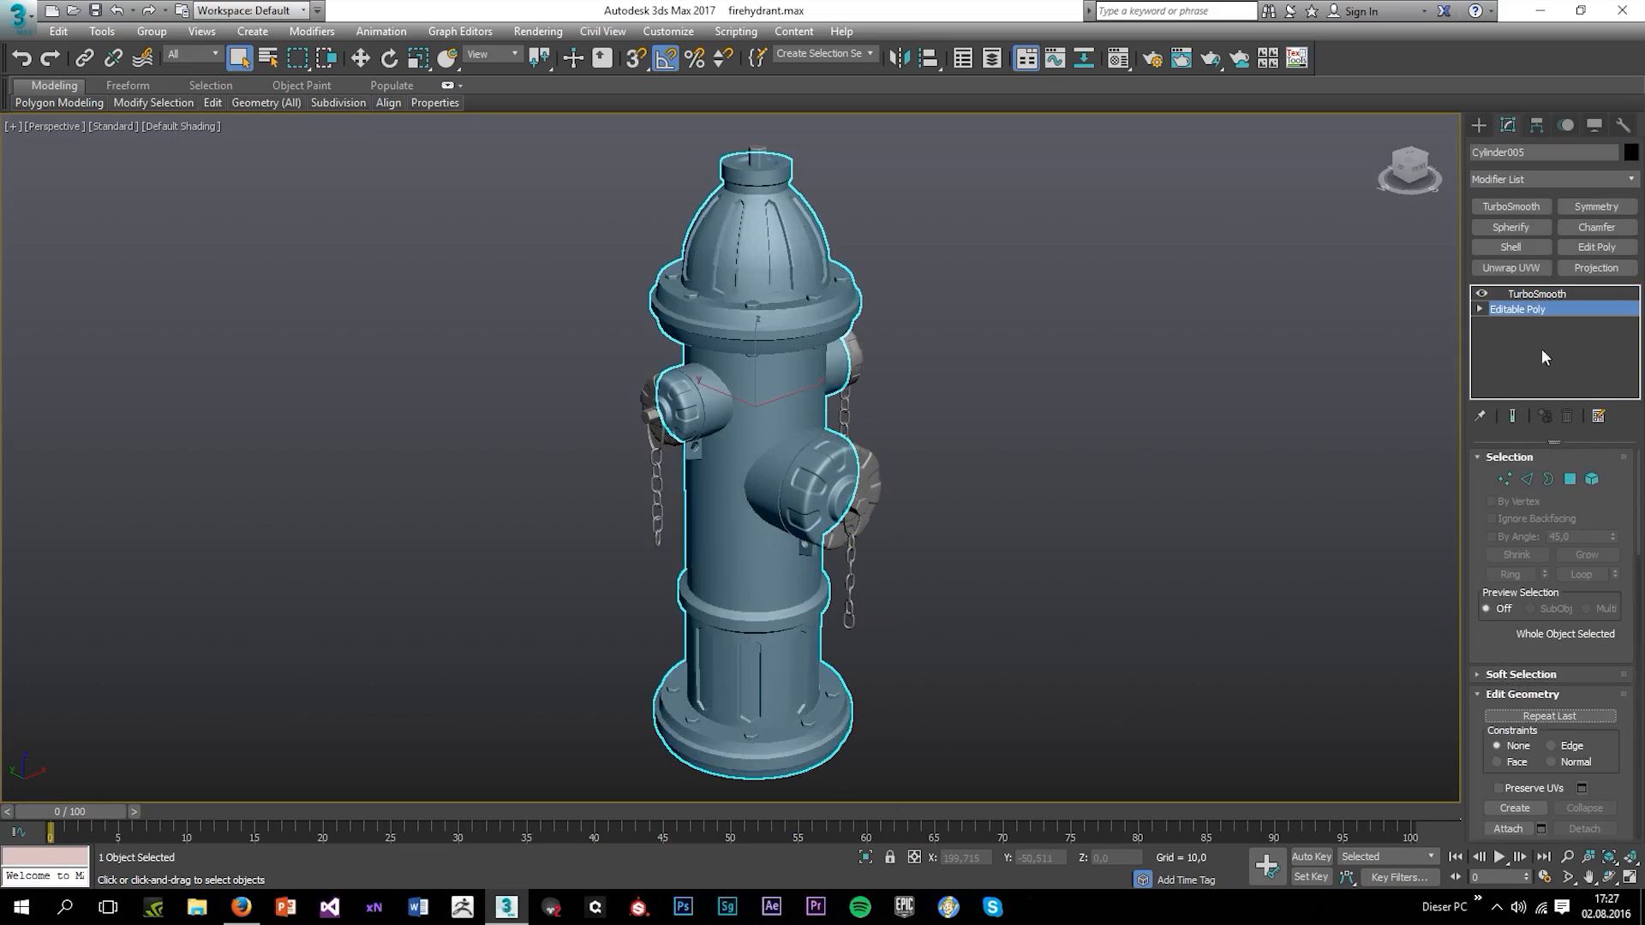
{"action": "left_click", "coordinate": [1526, 479]}
{"action": "scroll", "coordinate": [767, 347], "scroll_direction": "up", "scroll_amount": 5}
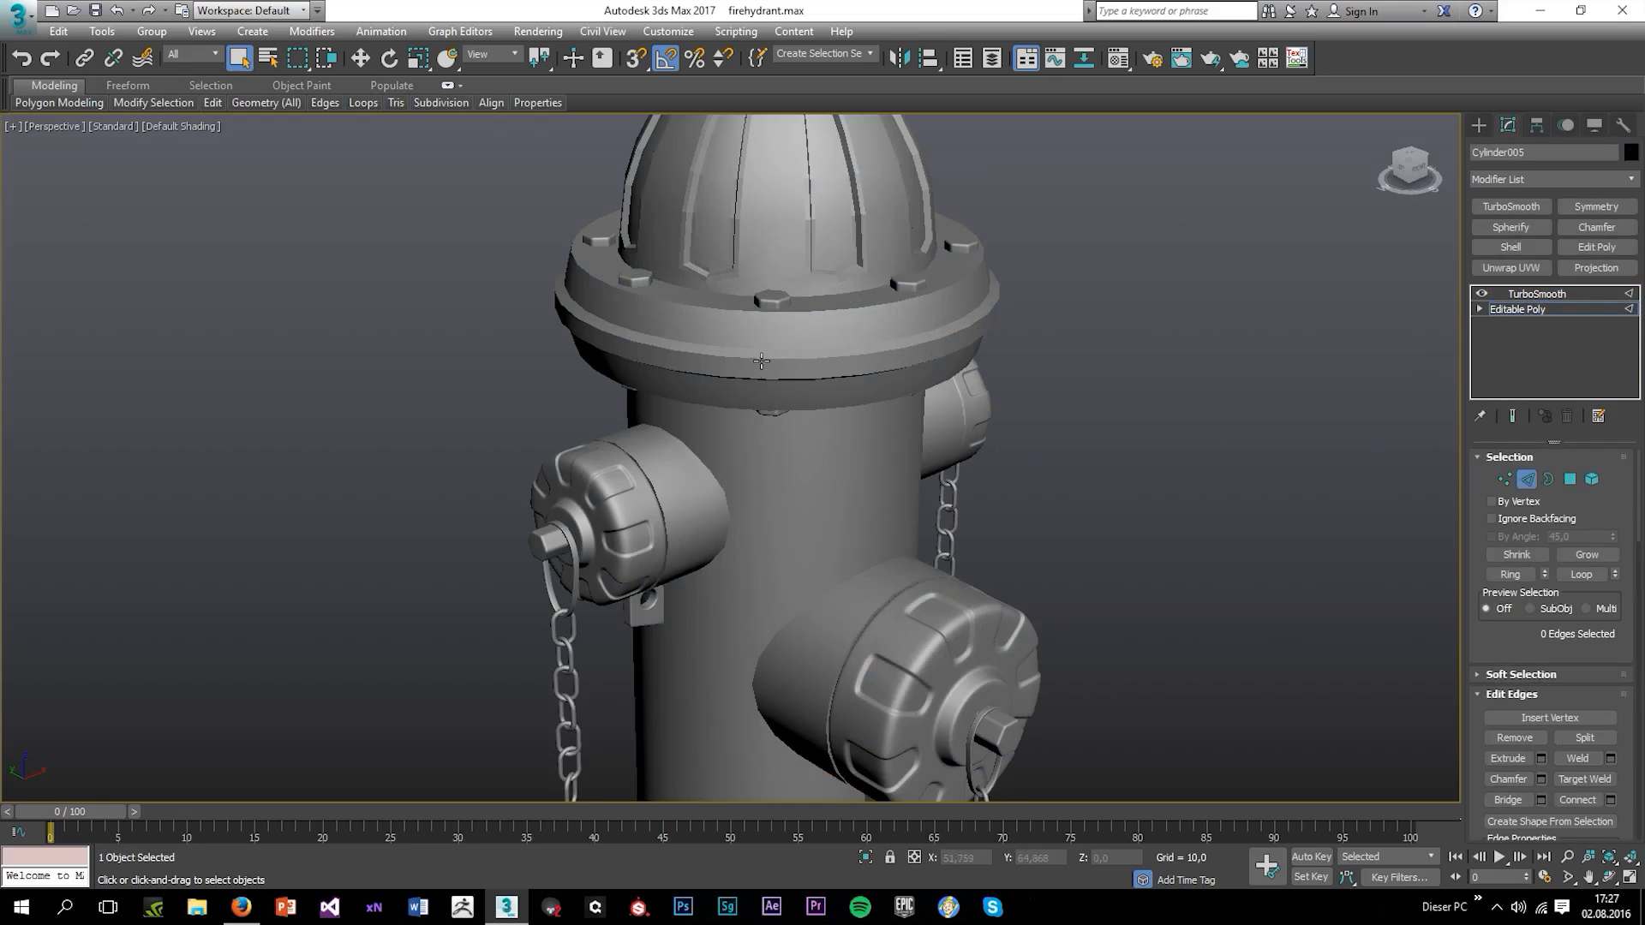
{"action": "key", "text": "F4"}
{"action": "scroll", "coordinate": [765, 352], "scroll_direction": "up", "scroll_amount": 5}
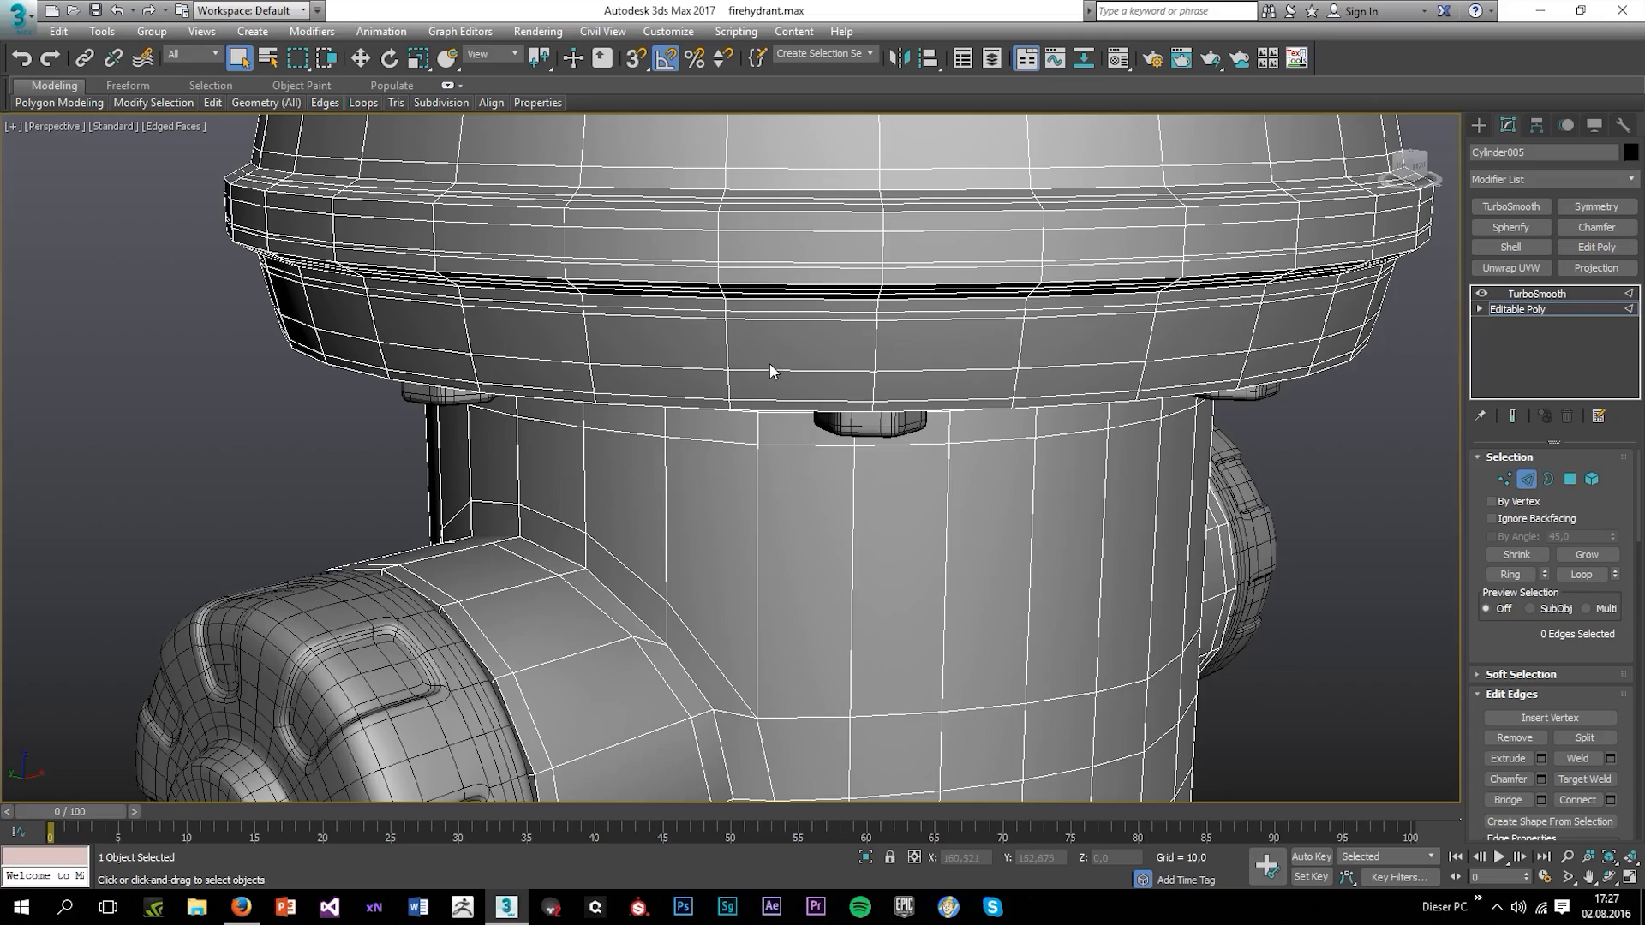
Select the support edge loops around the lower rim and underside of the upper flange
{"action": "double_click", "coordinate": [770, 370]}
{"action": "middle_click_drag", "start_coordinate": [769, 370], "coordinate": [810, 469], "text": "alt"}
{"action": "double_click", "coordinate": [793, 182], "text": "ctrl"}
{"action": "scroll", "coordinate": [784, 225], "scroll_direction": "down", "scroll_amount": 5}
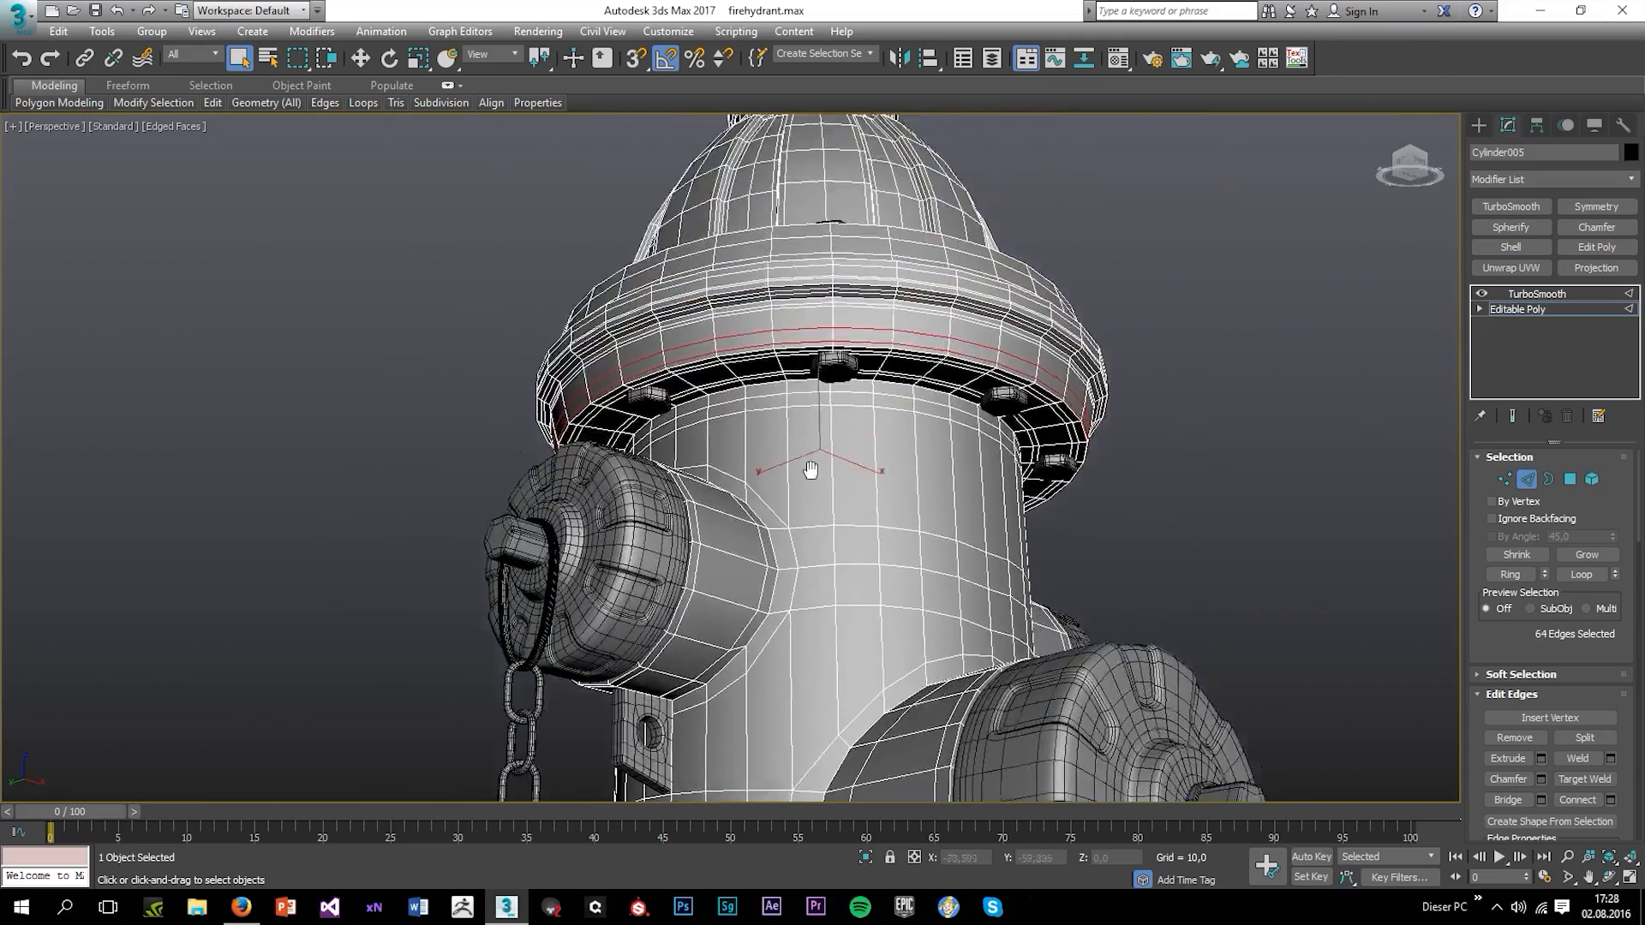
{"action": "scroll", "coordinate": [767, 358], "scroll_direction": "up", "scroll_amount": 4}
{"action": "double_click", "coordinate": [829, 398], "text": "ctrl"}
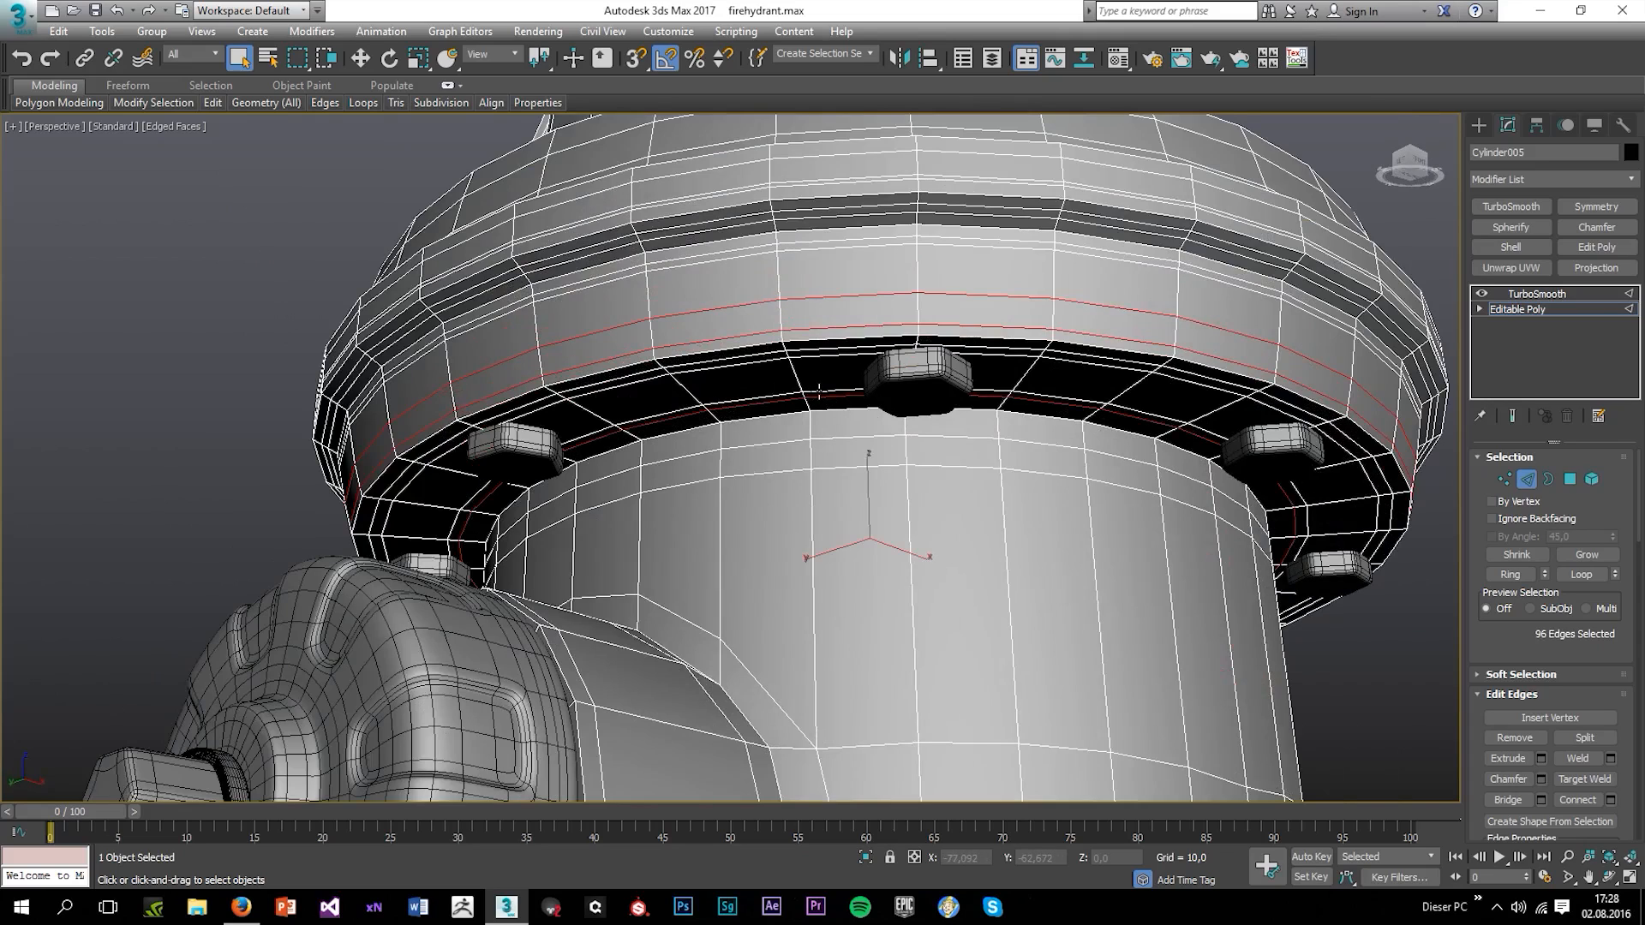
{"action": "double_click", "coordinate": [818, 391], "text": "ctrl"}
{"action": "double_click", "coordinate": [813, 352], "text": "ctrl"}
{"action": "double_click", "coordinate": [818, 358], "text": "ctrl"}
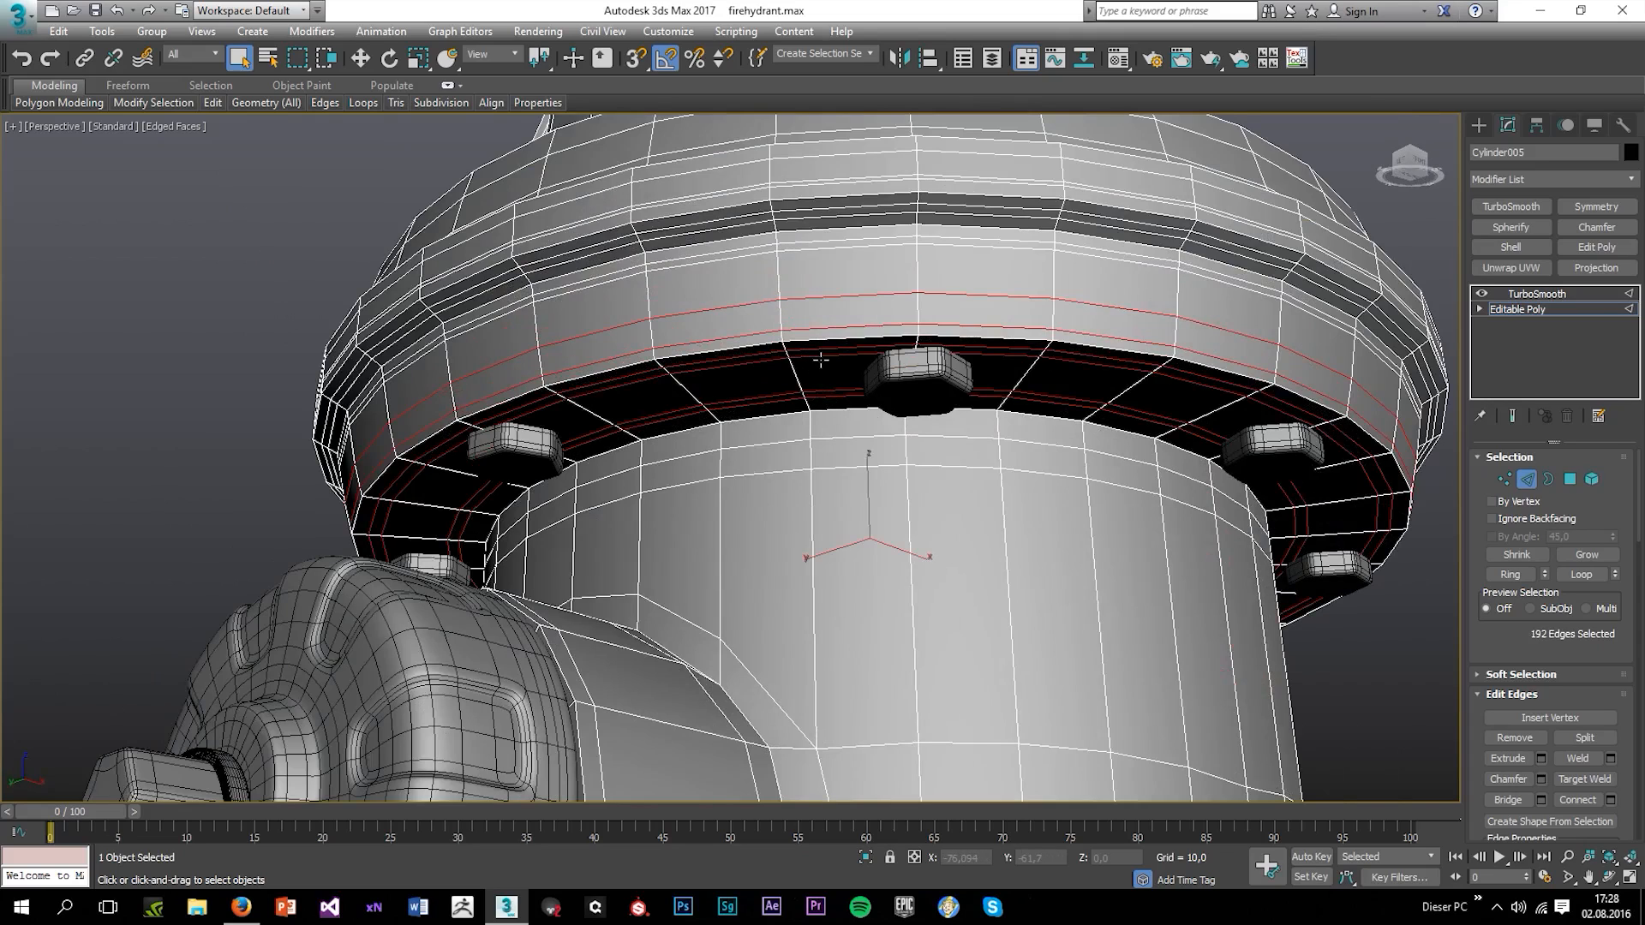
Add the support loops on the flange's lower side and in the groove under its middle band to the selection
{"action": "scroll", "coordinate": [818, 359], "scroll_direction": "down", "scroll_amount": 3}
{"action": "middle_click_drag", "start_coordinate": [818, 360], "coordinate": [769, 451], "text": "alt"}
{"action": "scroll", "coordinate": [768, 451], "scroll_direction": "up", "scroll_amount": 4}
{"action": "double_click", "coordinate": [733, 521], "text": "ctrl"}
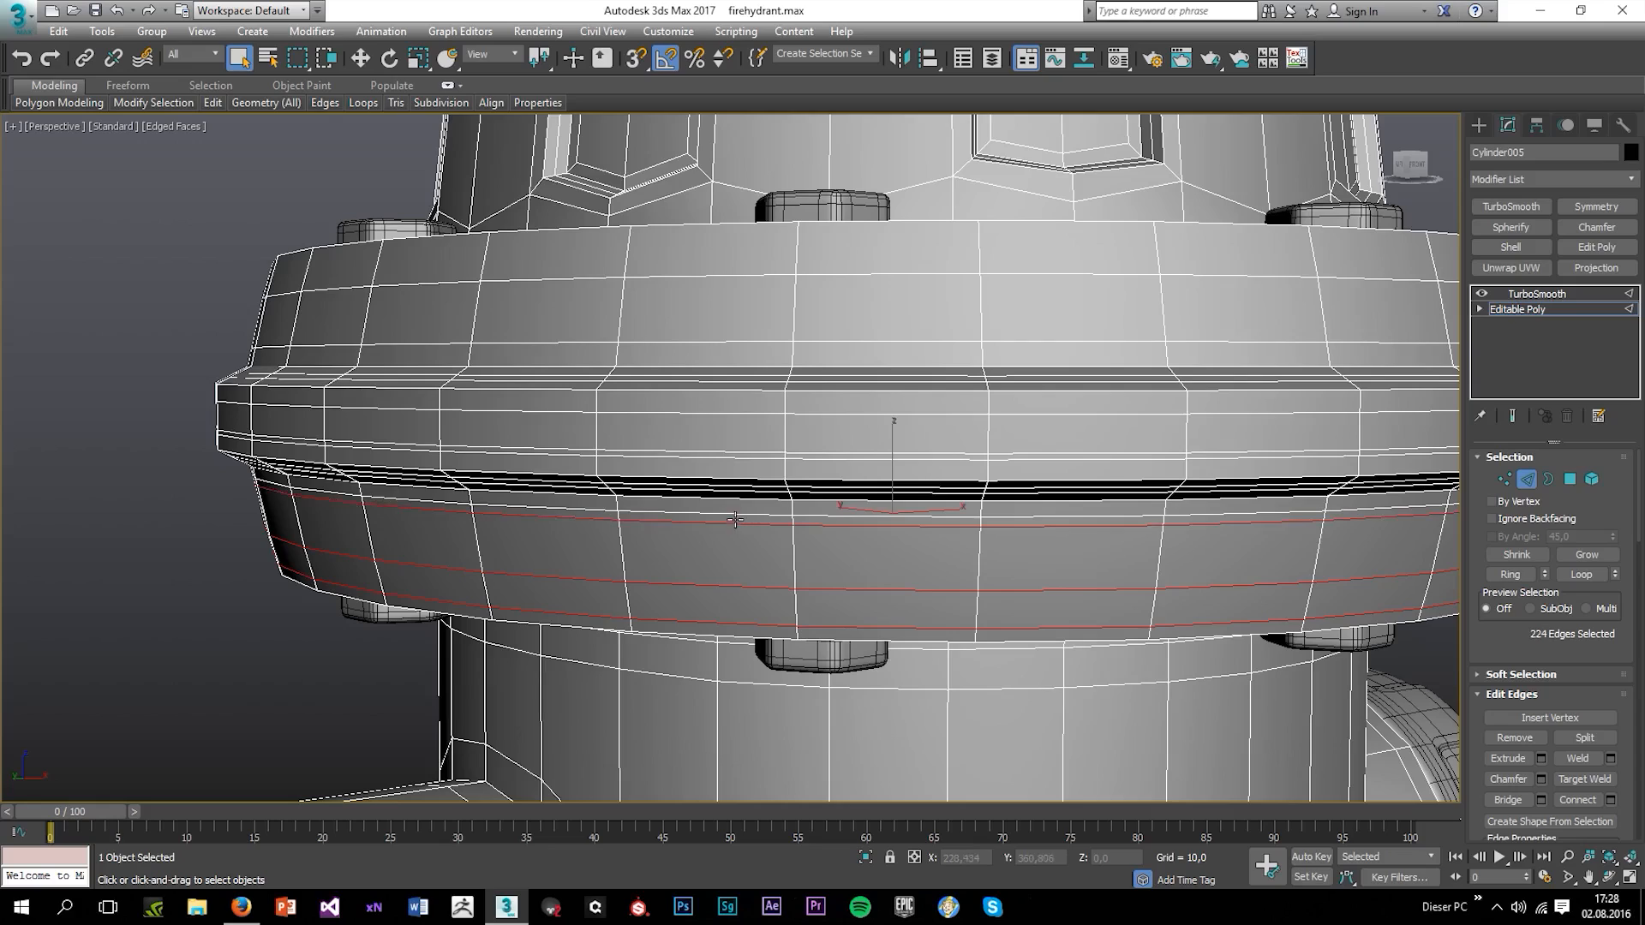
{"action": "double_click", "coordinate": [727, 508], "text": "ctrl"}
{"action": "double_click", "coordinate": [713, 490], "text": "ctrl"}
{"action": "double_click", "coordinate": [711, 484], "text": "ctrl"}
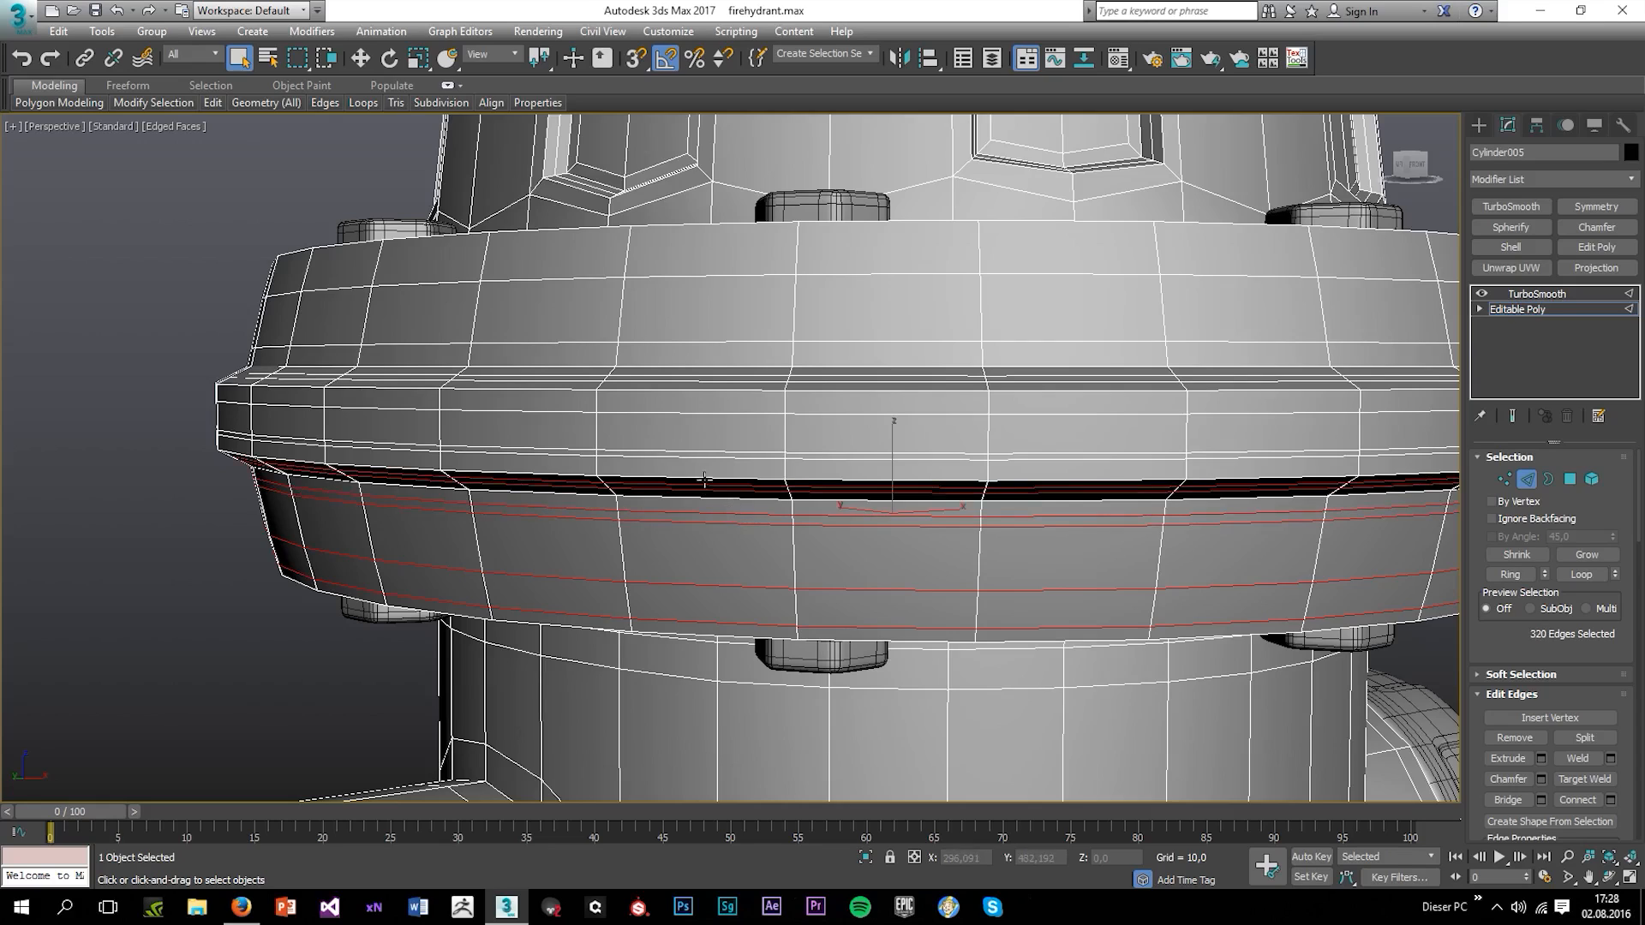
Add the support loops on the flange's middle band and upper side, and remove all selected loops from the mesh
{"action": "double_click", "coordinate": [721, 451], "text": "ctrl"}
{"action": "double_click", "coordinate": [725, 415], "text": "ctrl"}
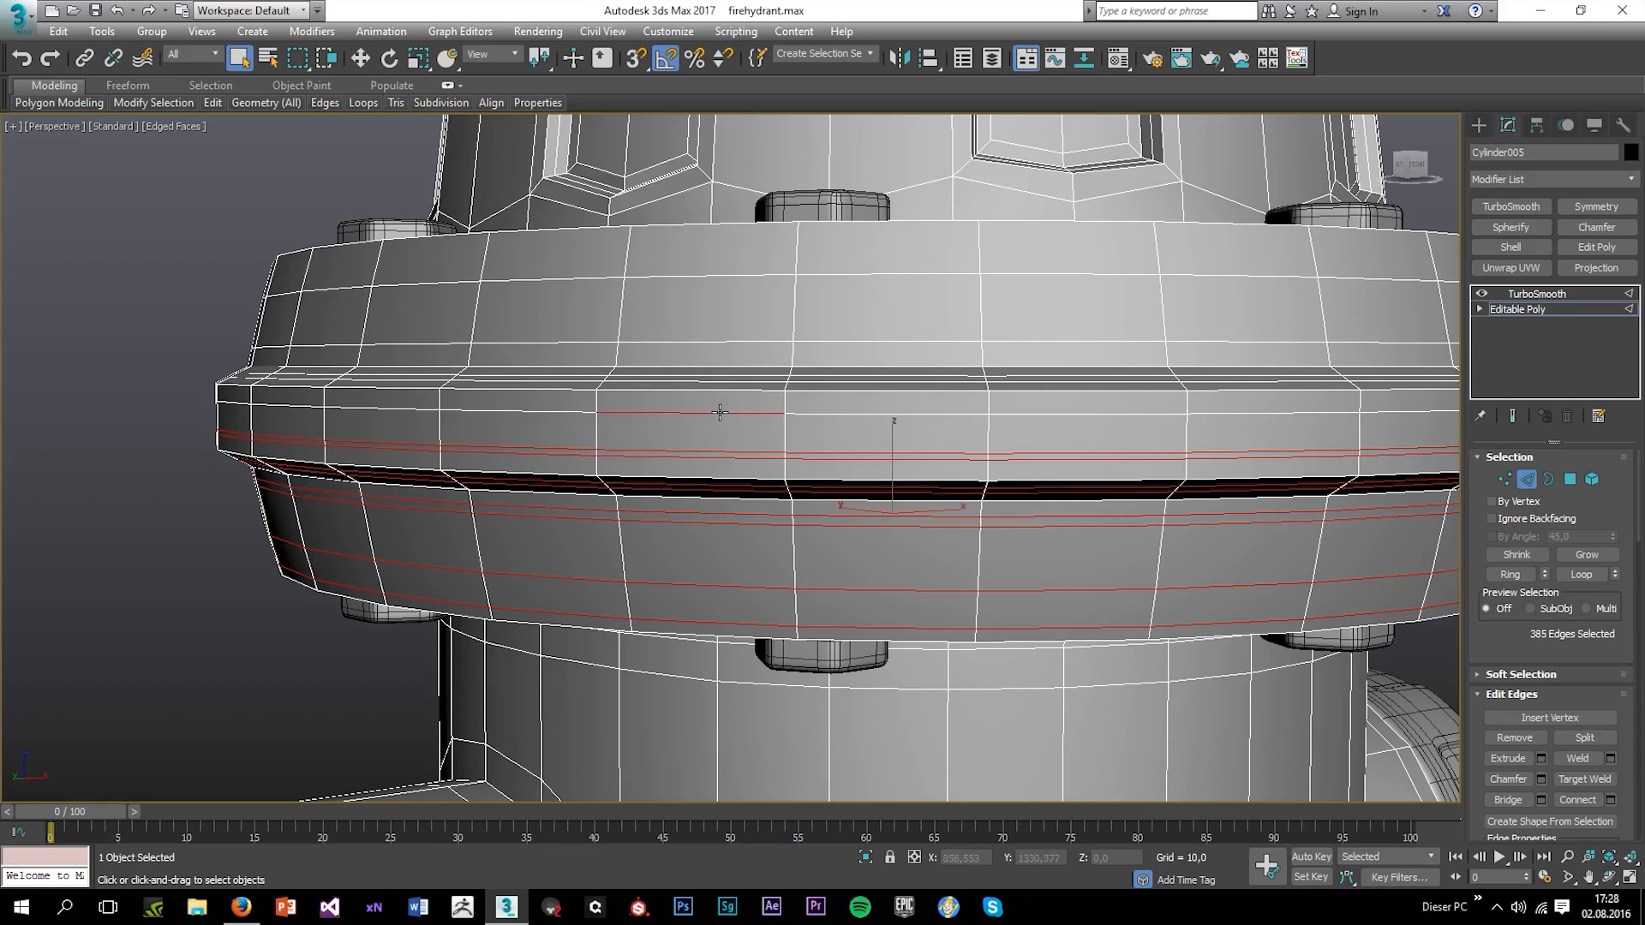
{"action": "middle_click_drag", "start_coordinate": [725, 415], "coordinate": [638, 590], "text": "alt"}
{"action": "double_click", "coordinate": [638, 590], "text": "ctrl"}
{"action": "double_click", "coordinate": [642, 580], "text": "ctrl"}
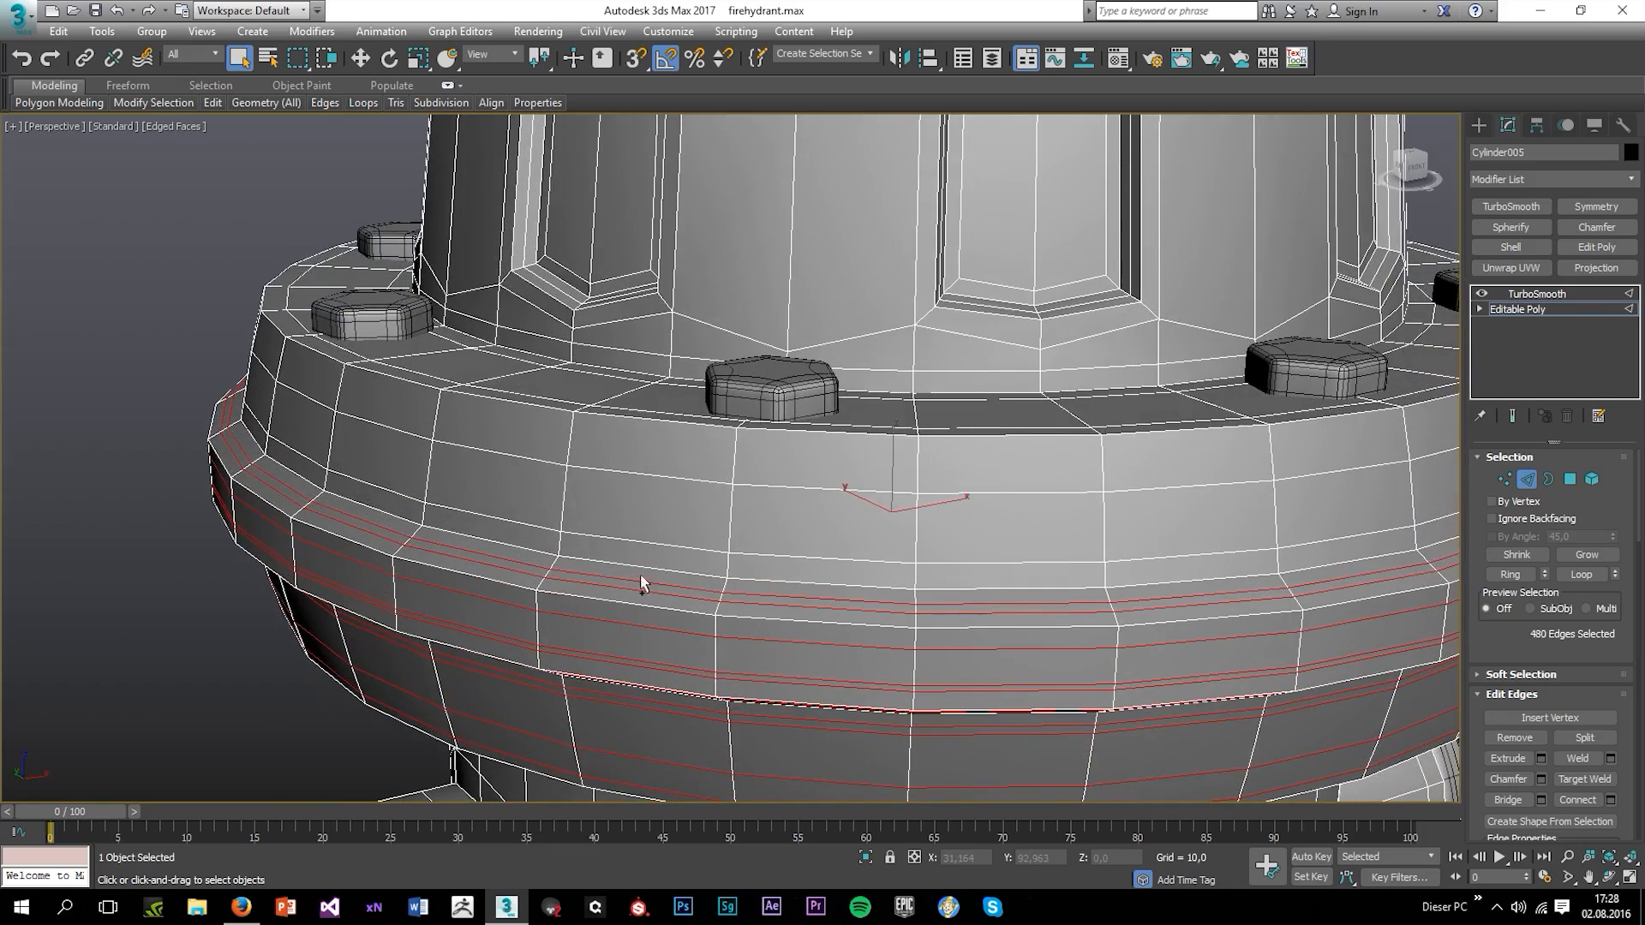
{"action": "double_click", "coordinate": [647, 540], "text": "ctrl"}
{"action": "double_click", "coordinate": [685, 481], "text": "ctrl"}
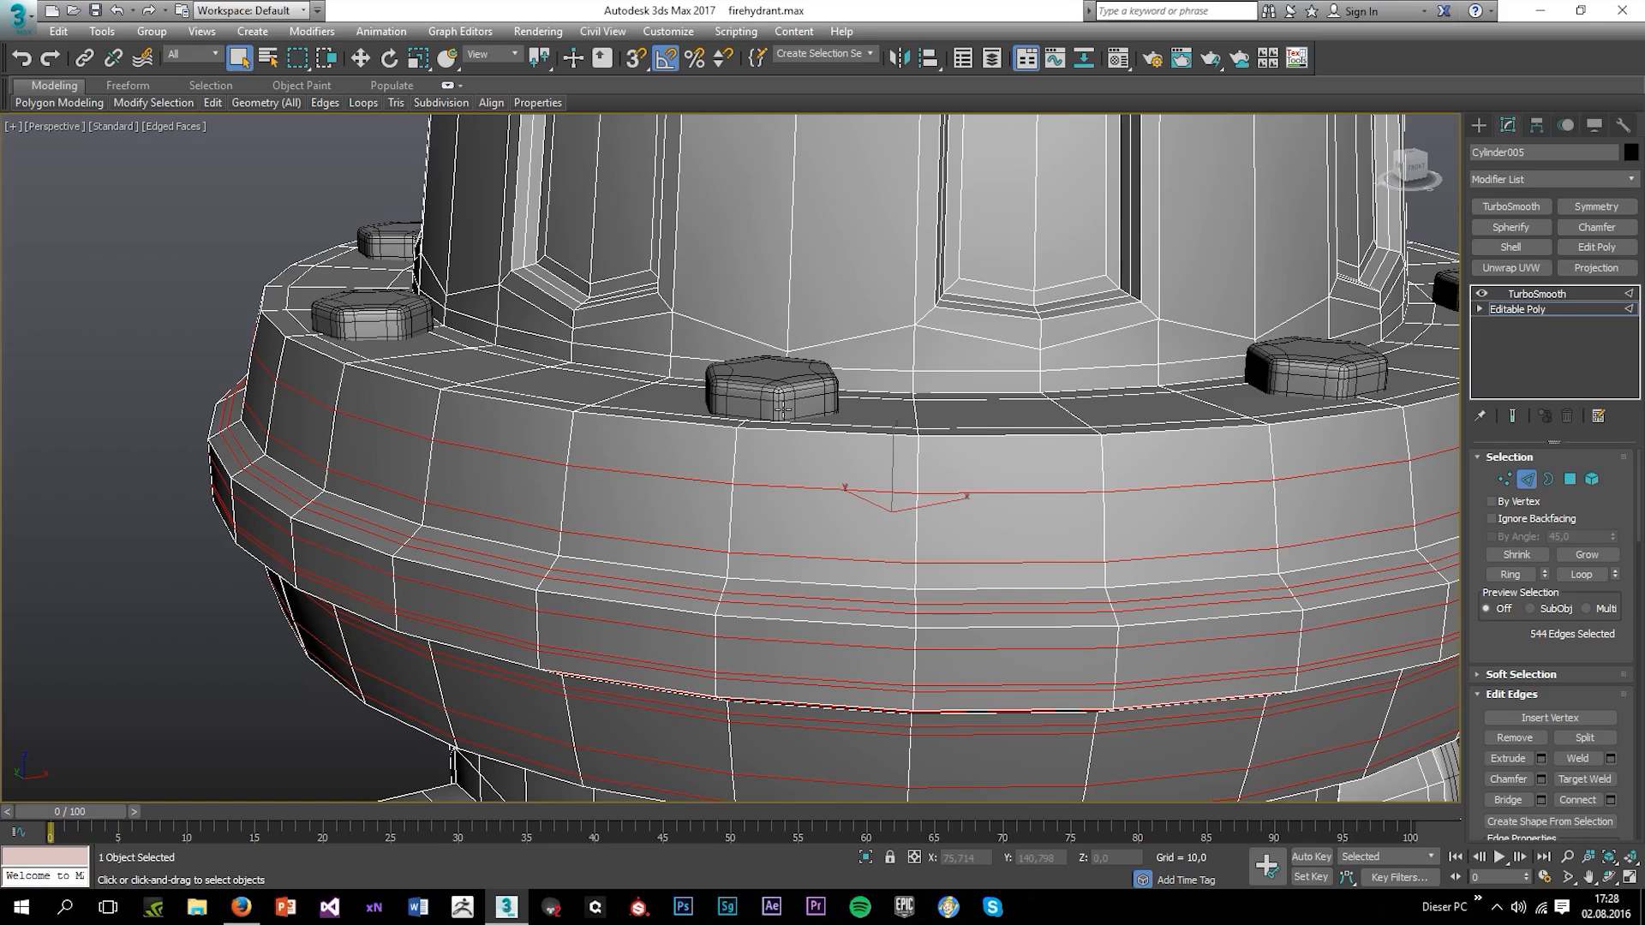
{"action": "key", "text": "ctrl+d"}
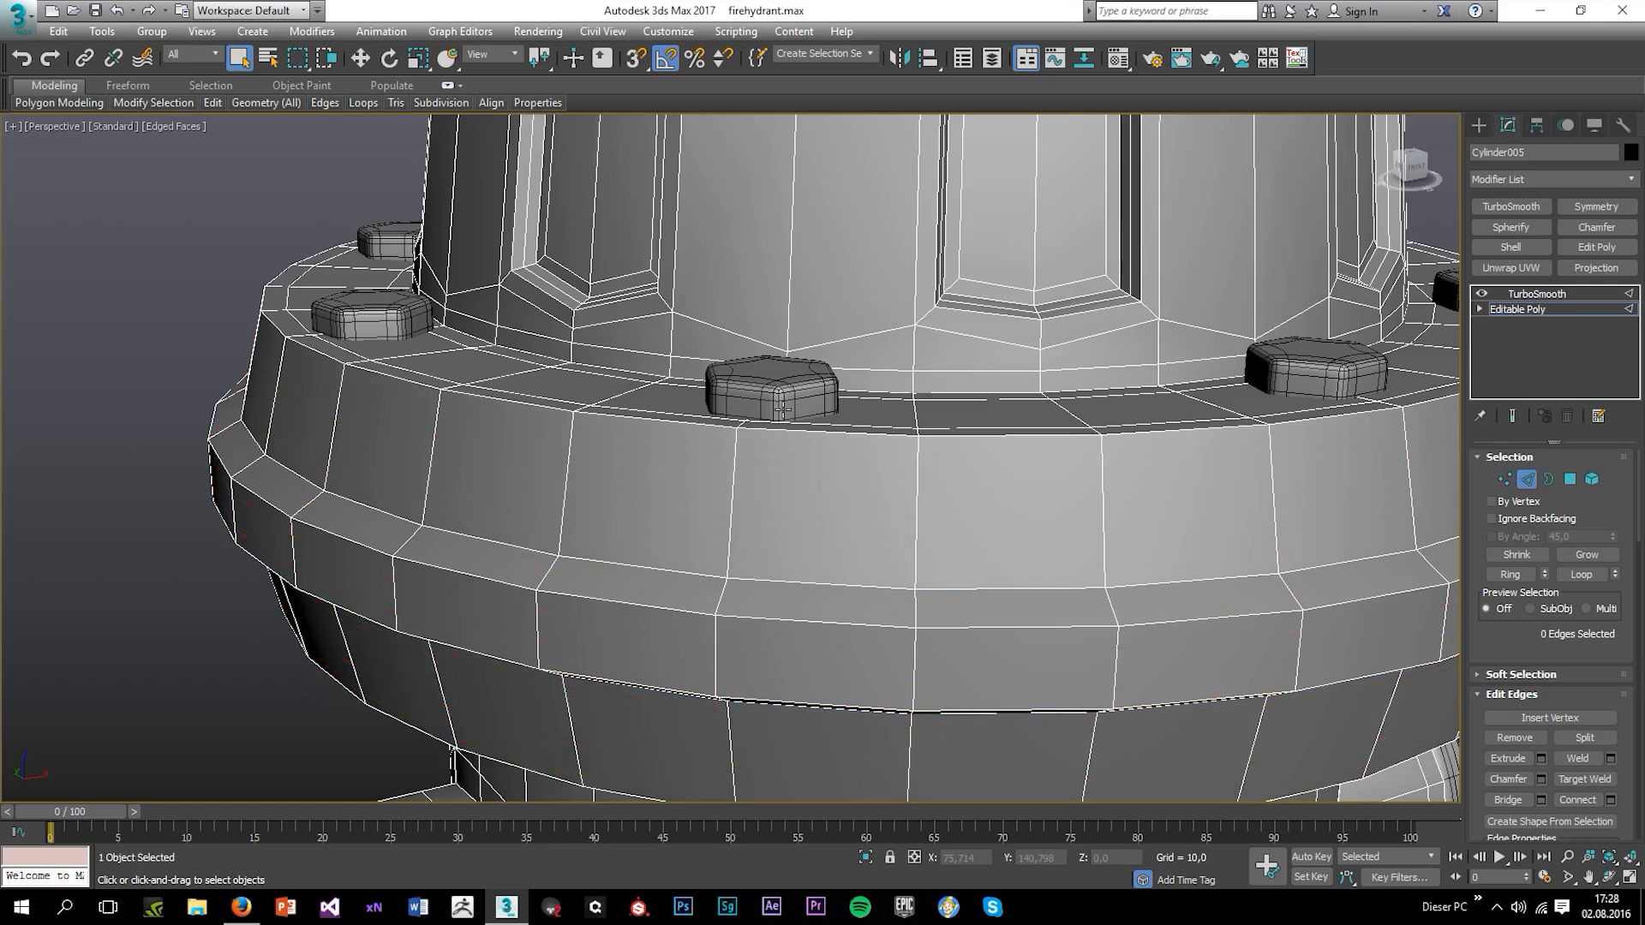
Select the support edge loops on the flange's top face around the base of the dome
{"action": "double_click", "coordinate": [425, 371]}
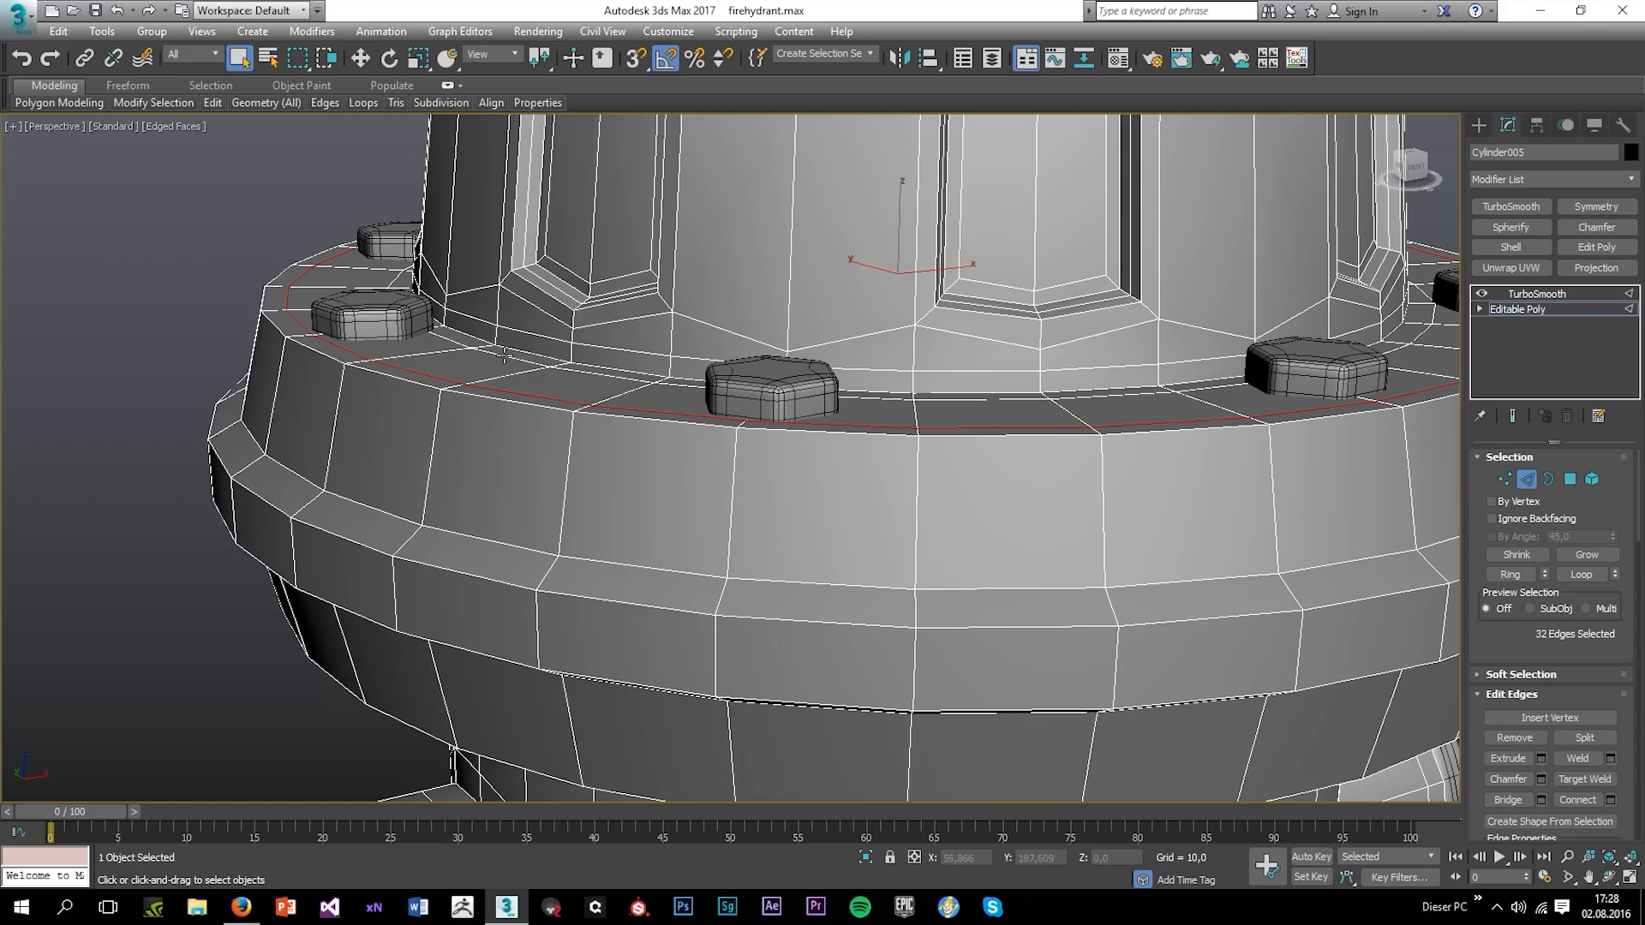
{"action": "double_click", "coordinate": [548, 337], "text": "ctrl"}
{"action": "double_click", "coordinate": [548, 337], "text": "ctrl"}
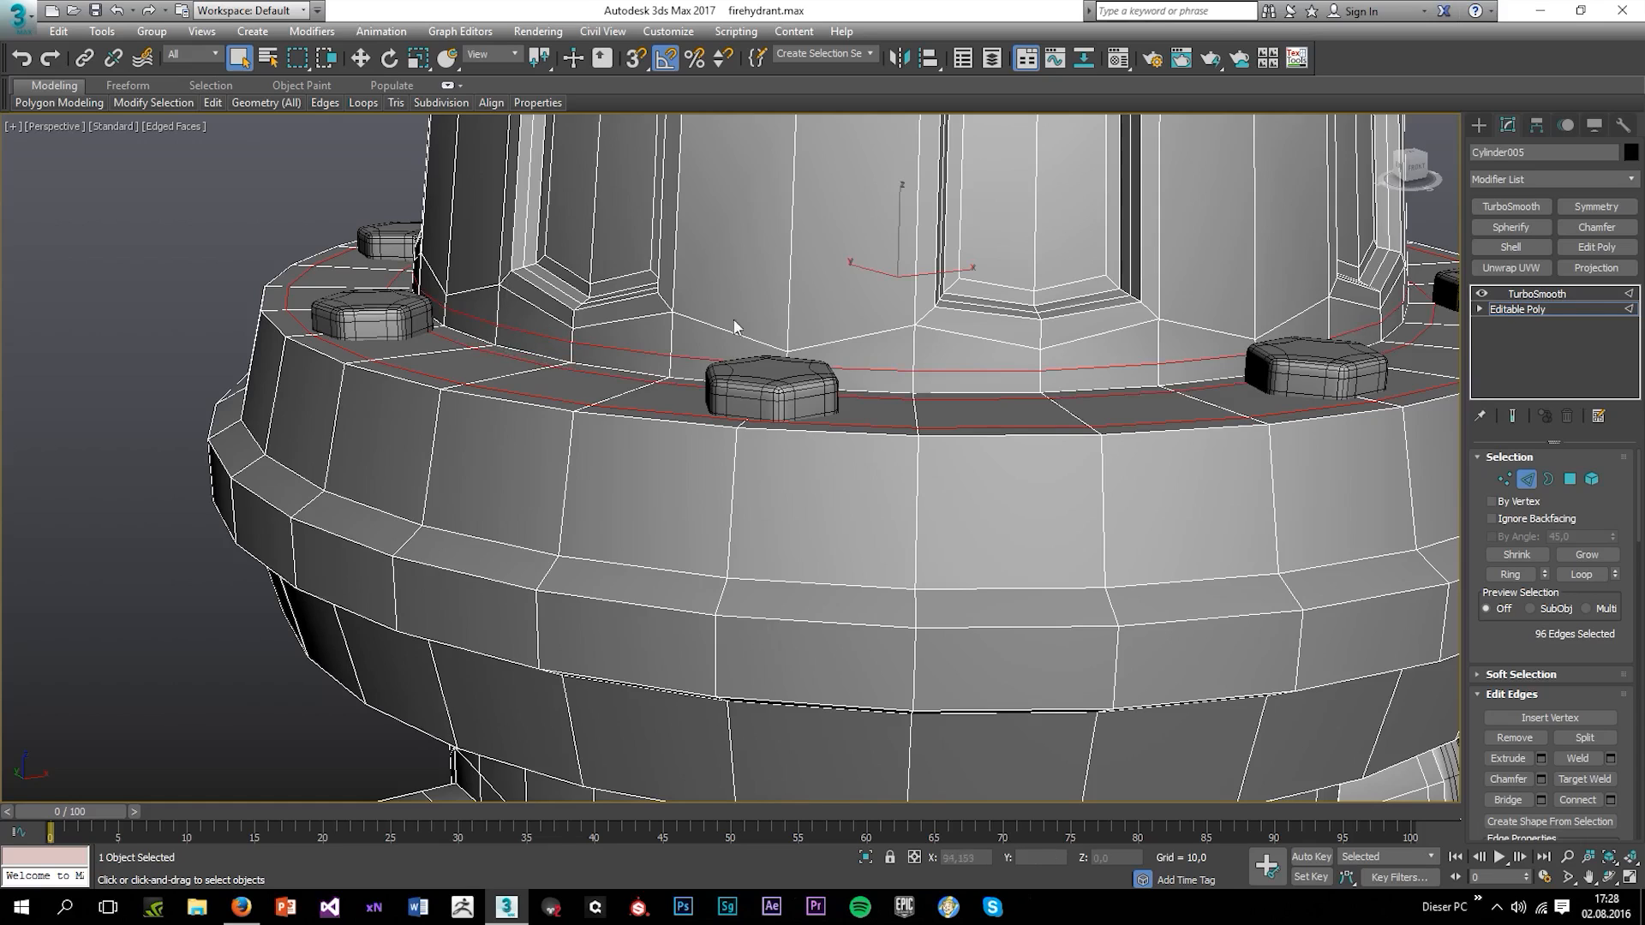
{"action": "scroll", "coordinate": [738, 328], "scroll_direction": "down", "scroll_amount": 5}
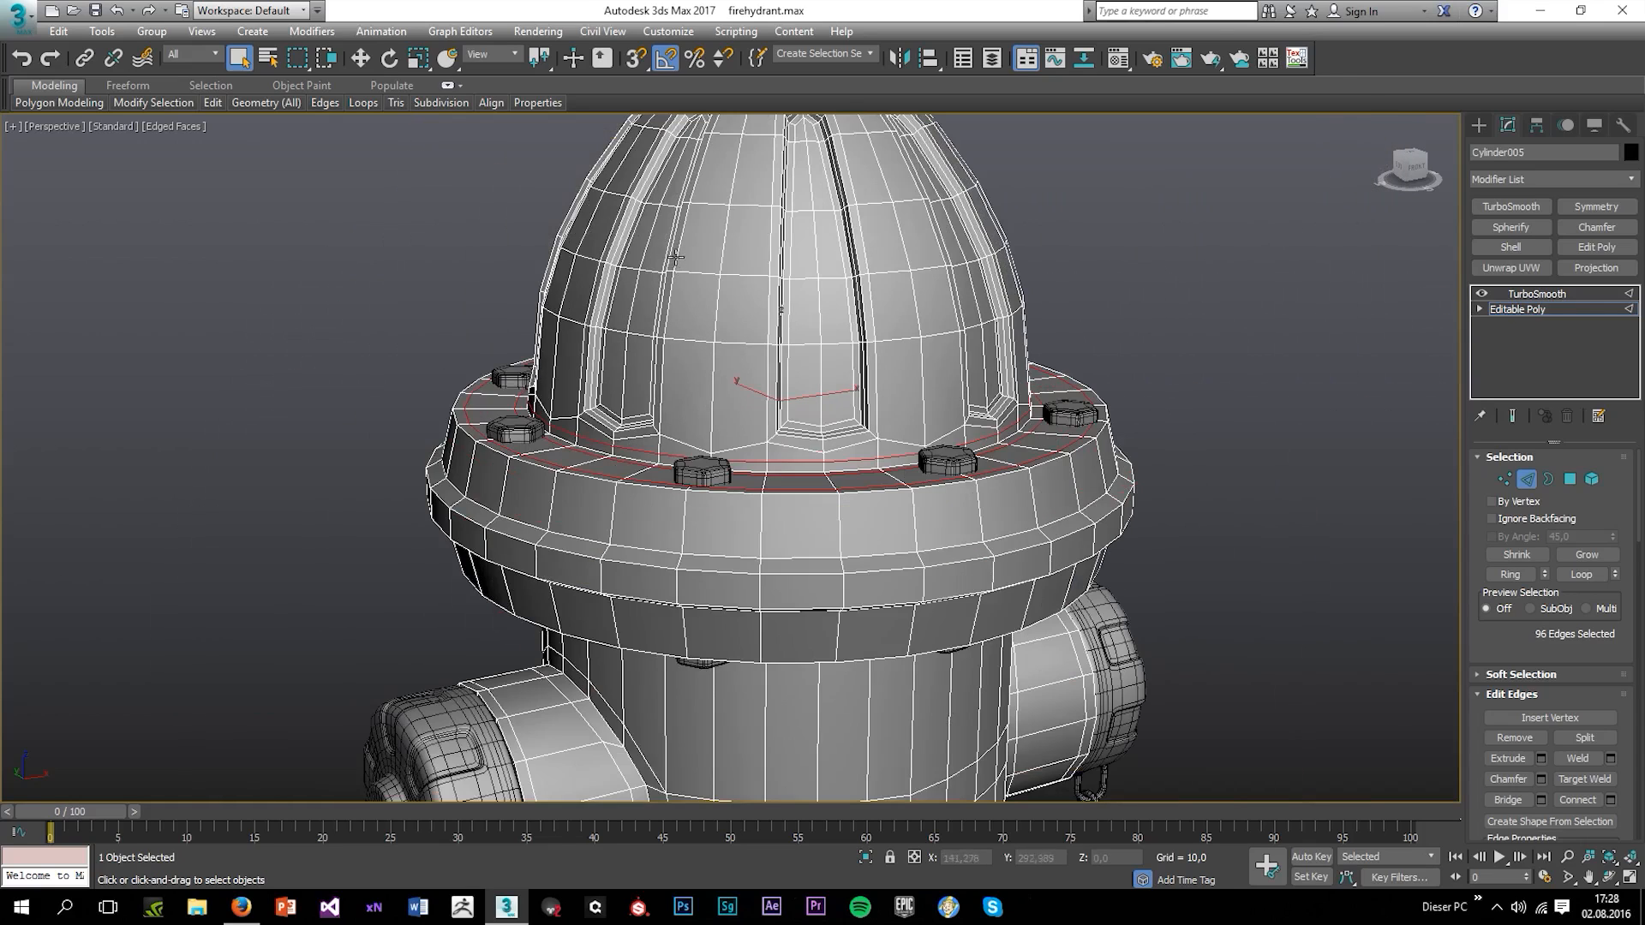
{"action": "scroll", "coordinate": [709, 320], "scroll_direction": "down", "scroll_amount": 6}
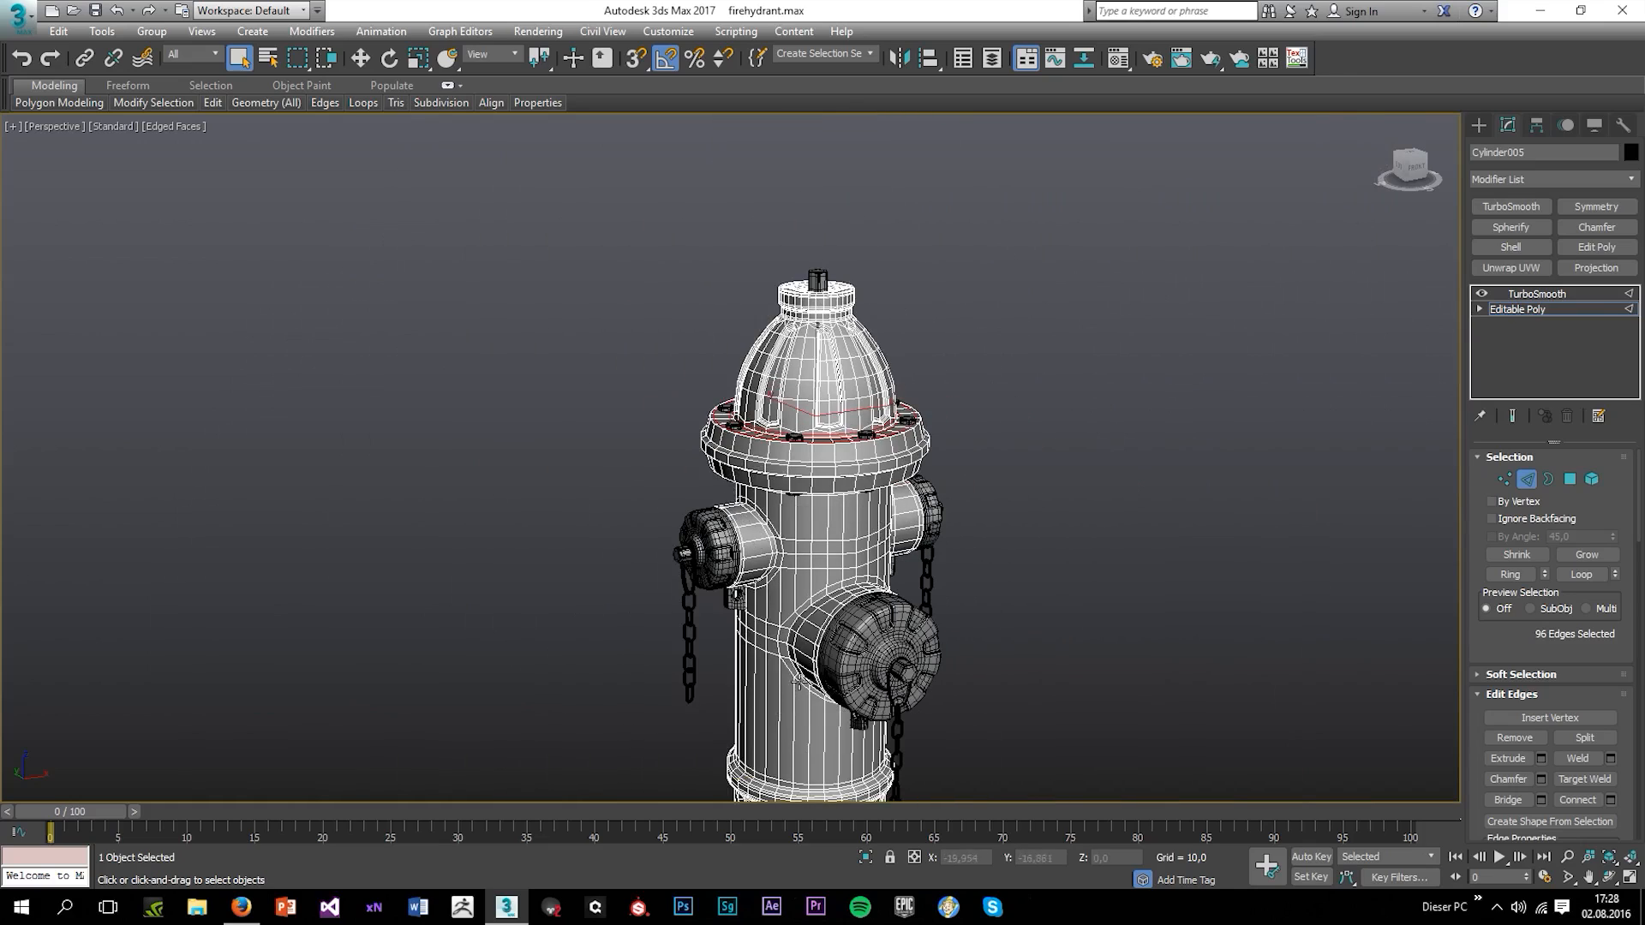
{"action": "middle_click_drag", "start_coordinate": [799, 680], "coordinate": [906, 587]}
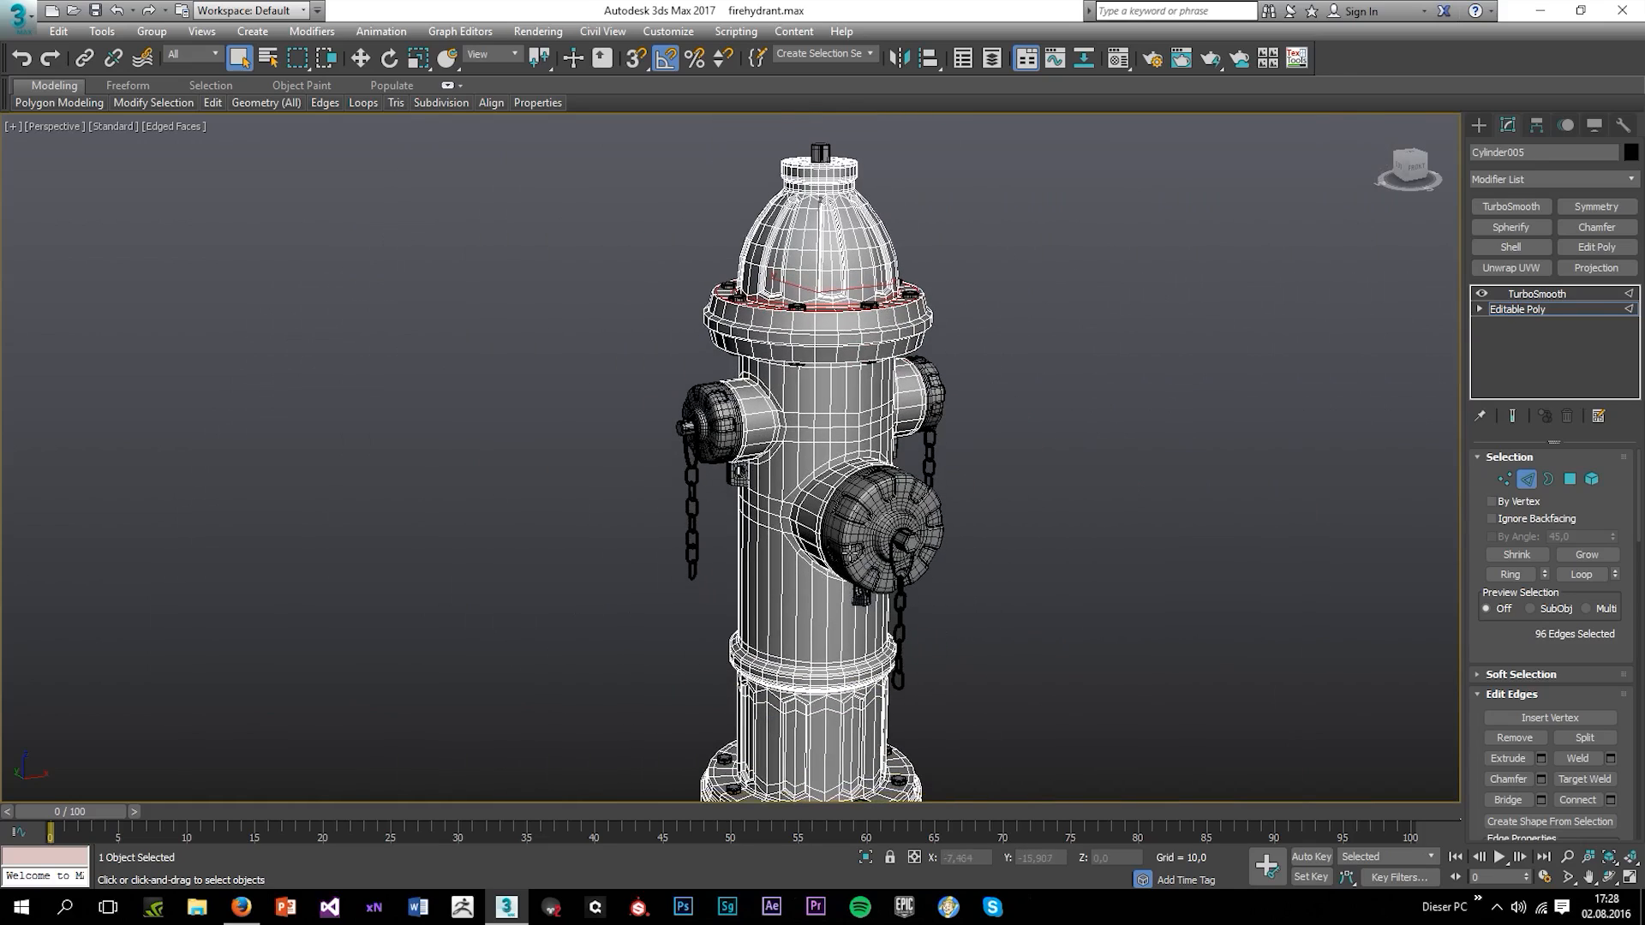
Undo the latest loop selections and the removal of the flange's support loops
{"action": "key", "text": "ctrl+z"}
{"action": "key", "text": "ctrl+z"}
{"action": "key", "text": "ctrl+z"}
{"action": "key", "text": "ctrl+z"}
{"action": "key", "text": "ctrl+z"}
{"action": "key", "text": "ctrl+z"}
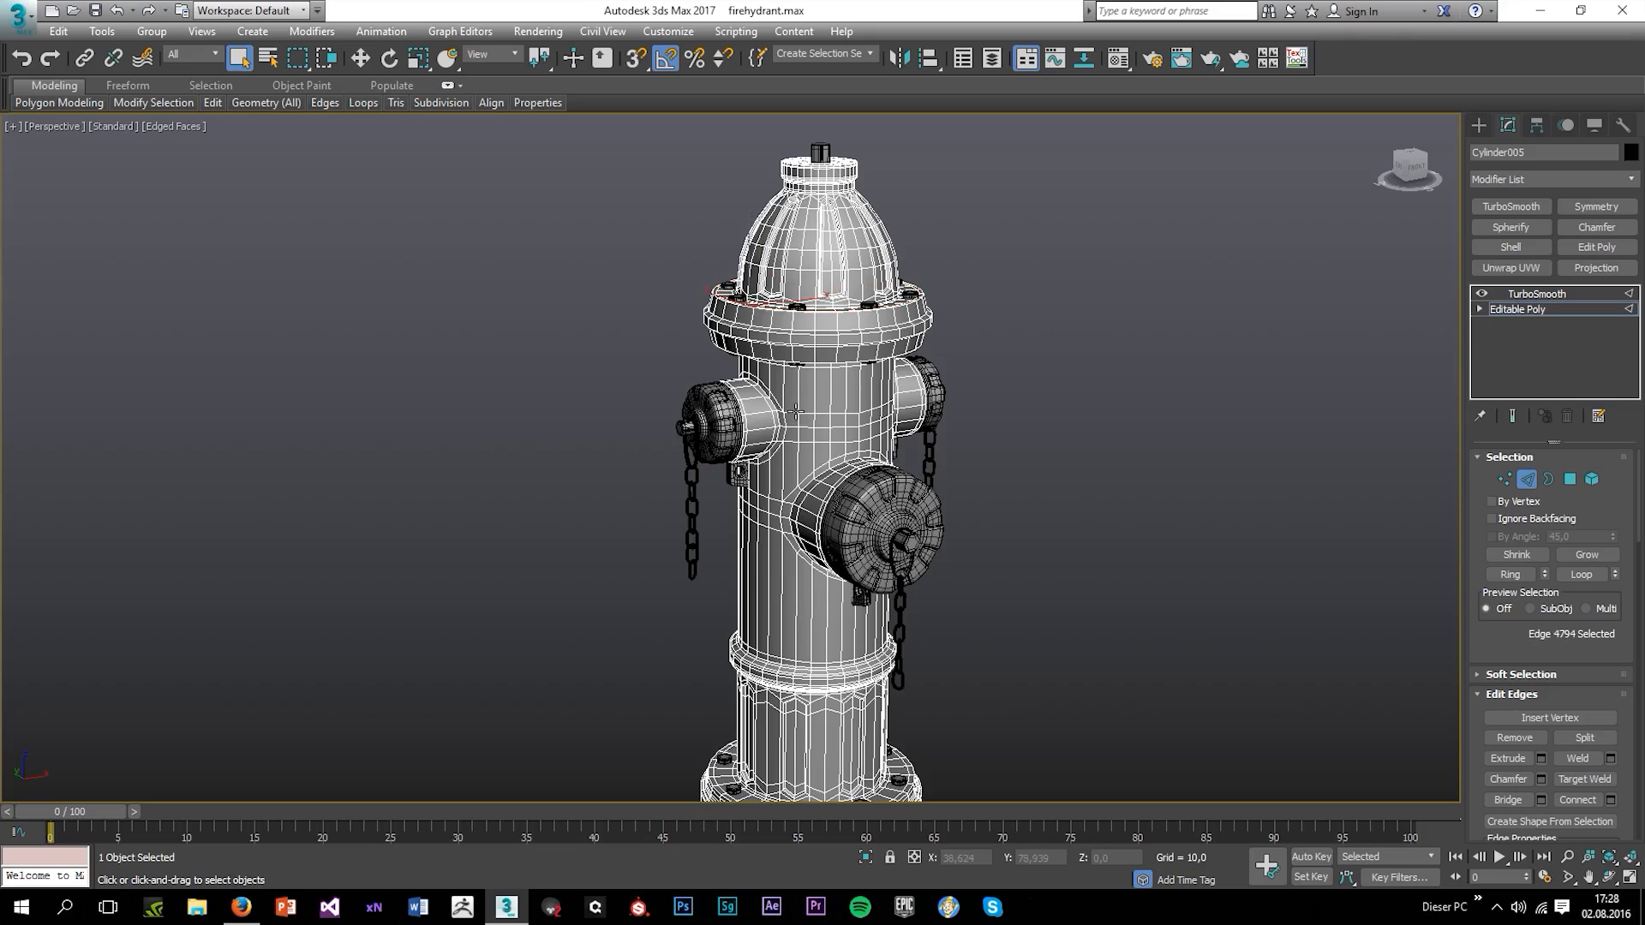
Examine the body's edge flow around the flange and outlets, leave edge editing and deselect the body
{"action": "scroll", "coordinate": [794, 405], "scroll_direction": "up", "scroll_amount": 3}
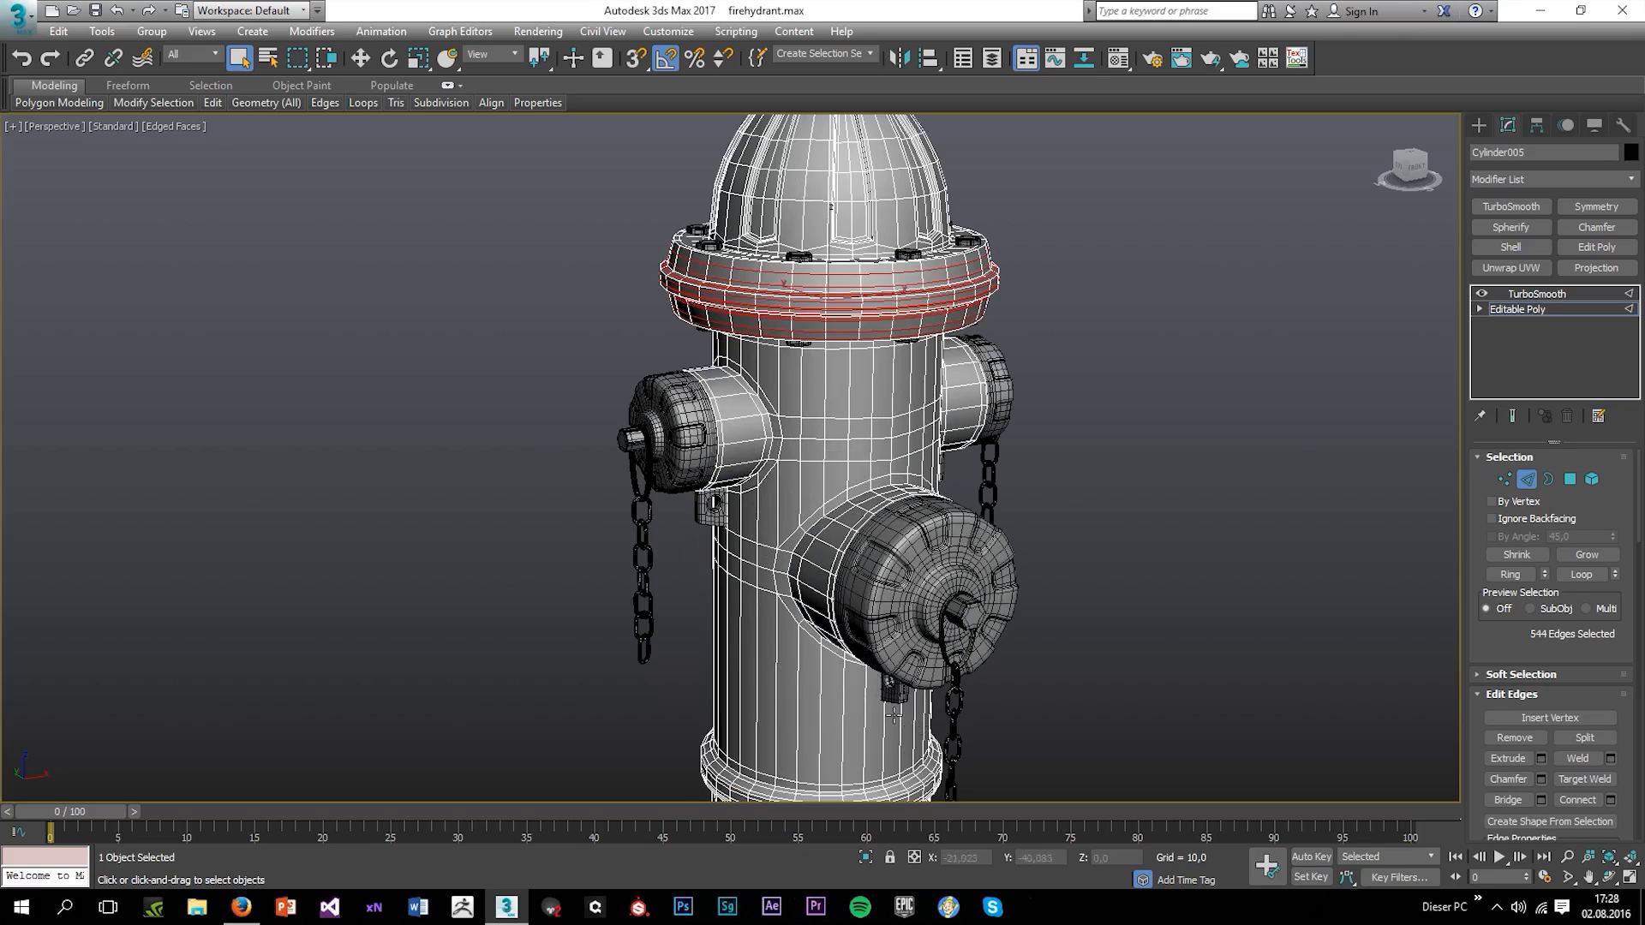
{"action": "middle_click_drag", "start_coordinate": [831, 582], "coordinate": [919, 589], "text": "alt"}
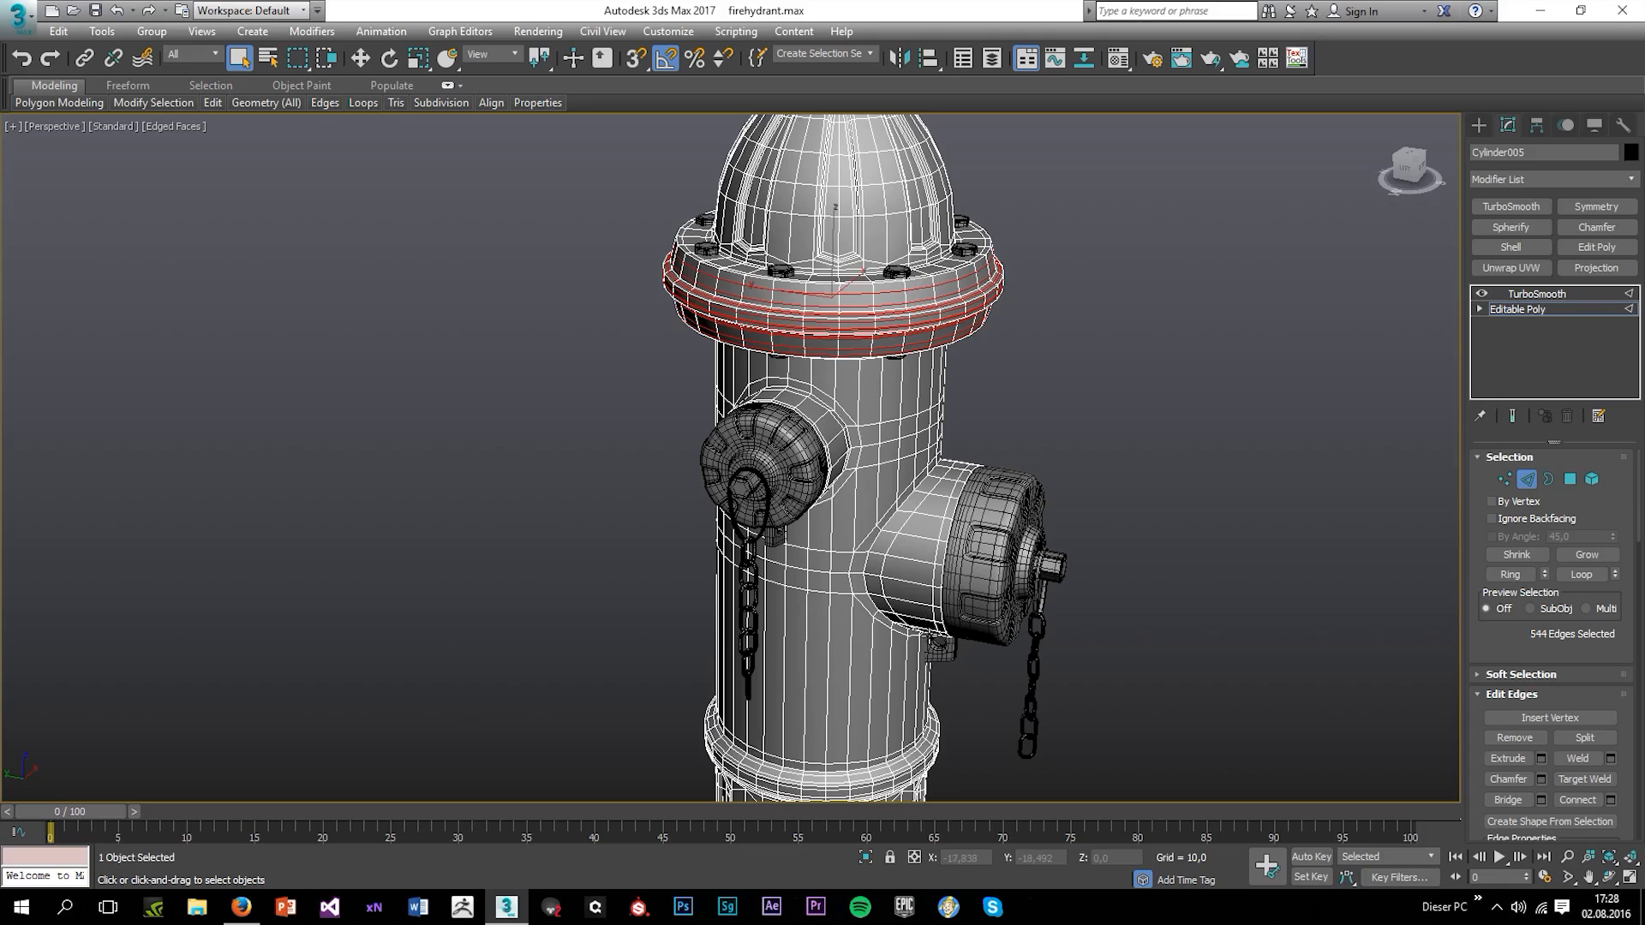
{"action": "middle_click_drag", "start_coordinate": [821, 438], "coordinate": [720, 407], "text": "alt"}
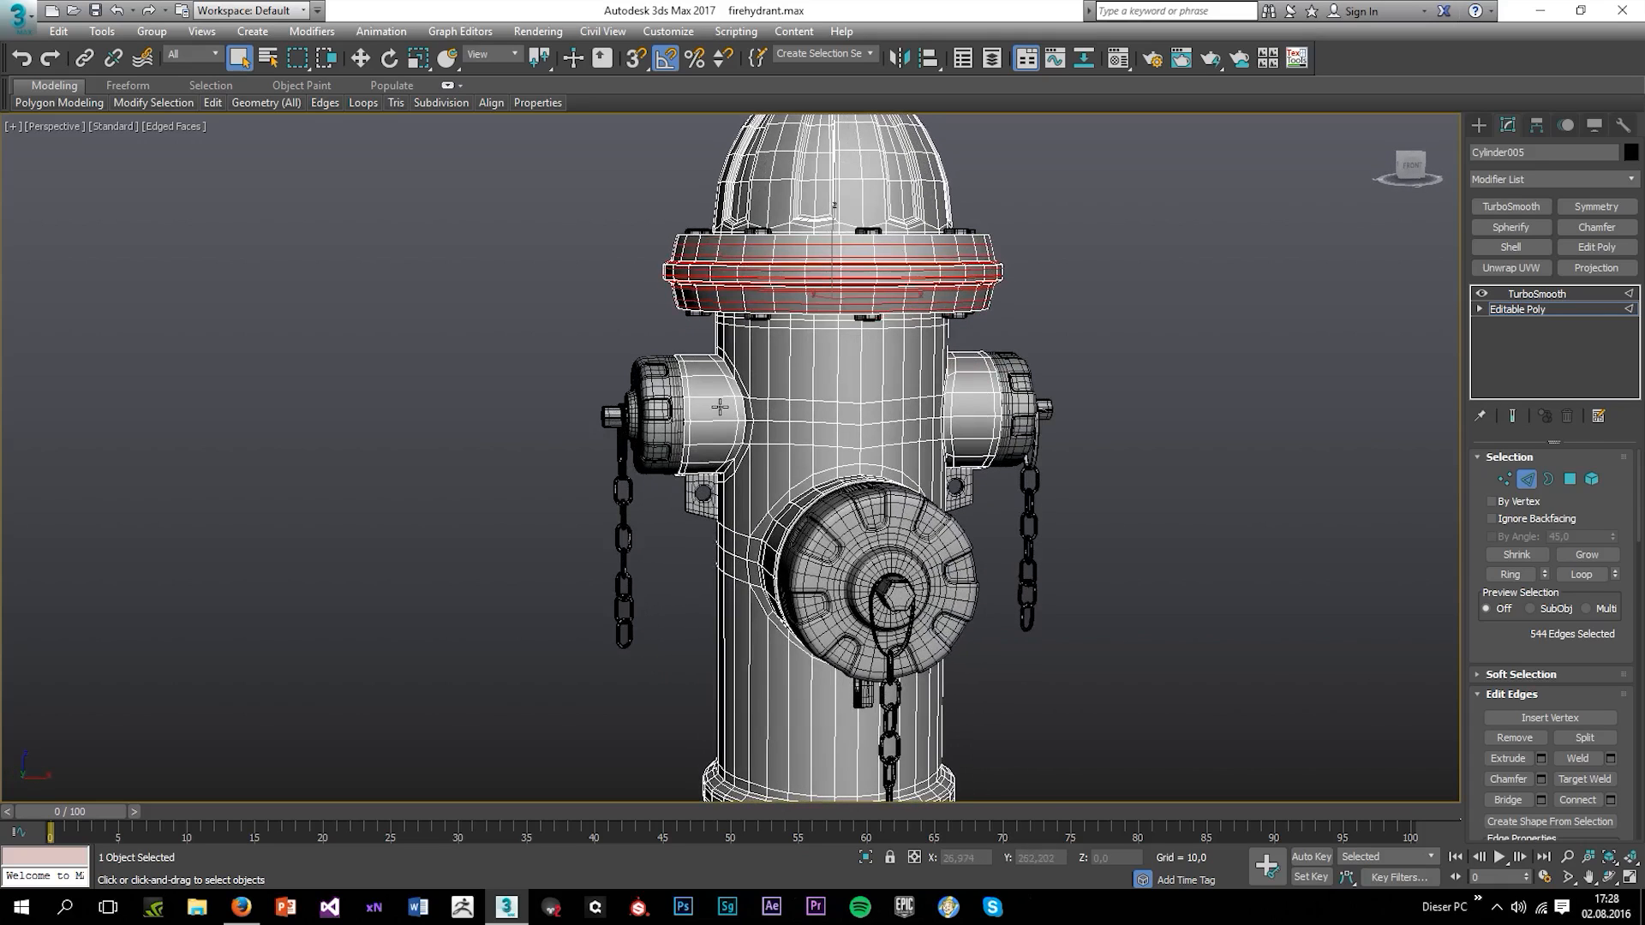
{"action": "left_click", "coordinate": [1573, 310]}
{"action": "left_click", "coordinate": [1199, 471]}
{"action": "scroll", "coordinate": [968, 532], "scroll_direction": "down", "scroll_amount": 3}
{"action": "middle_click_drag", "start_coordinate": [968, 549], "coordinate": [1024, 538], "text": "alt"}
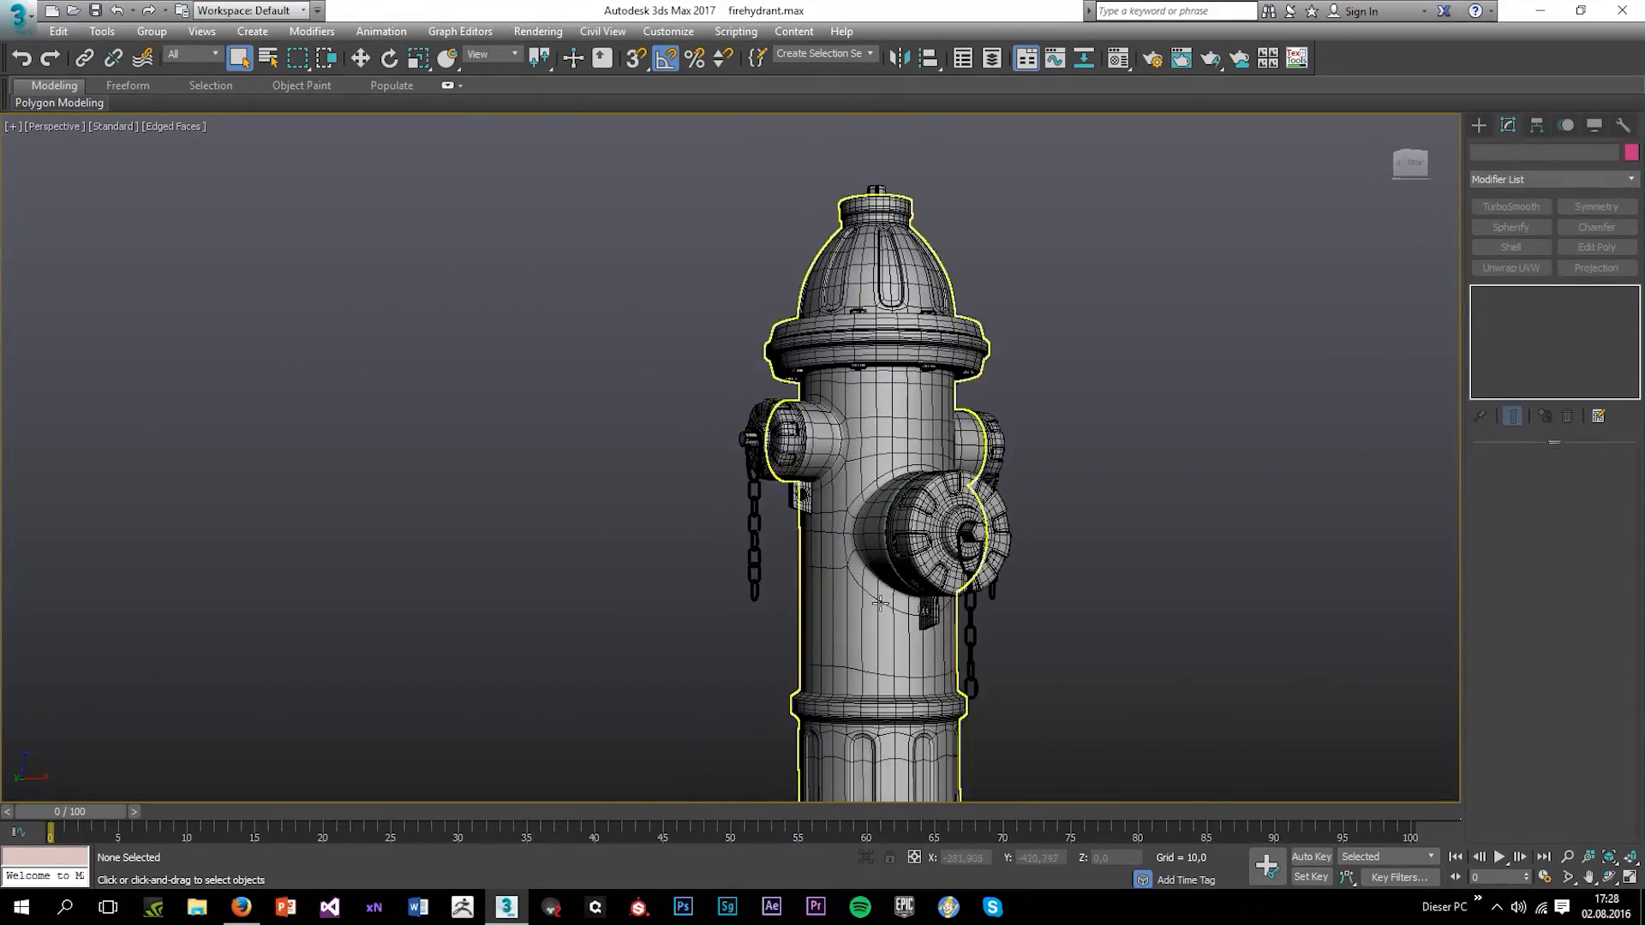
Inspect the hydrant body's Editable Poly base mesh near the large outlet, then deselect the body
{"action": "left_click", "coordinate": [880, 603]}
{"action": "scroll", "coordinate": [891, 610], "scroll_direction": "up", "scroll_amount": 5}
{"action": "left_click", "coordinate": [1516, 309]}
{"action": "left_click", "coordinate": [1362, 611]}
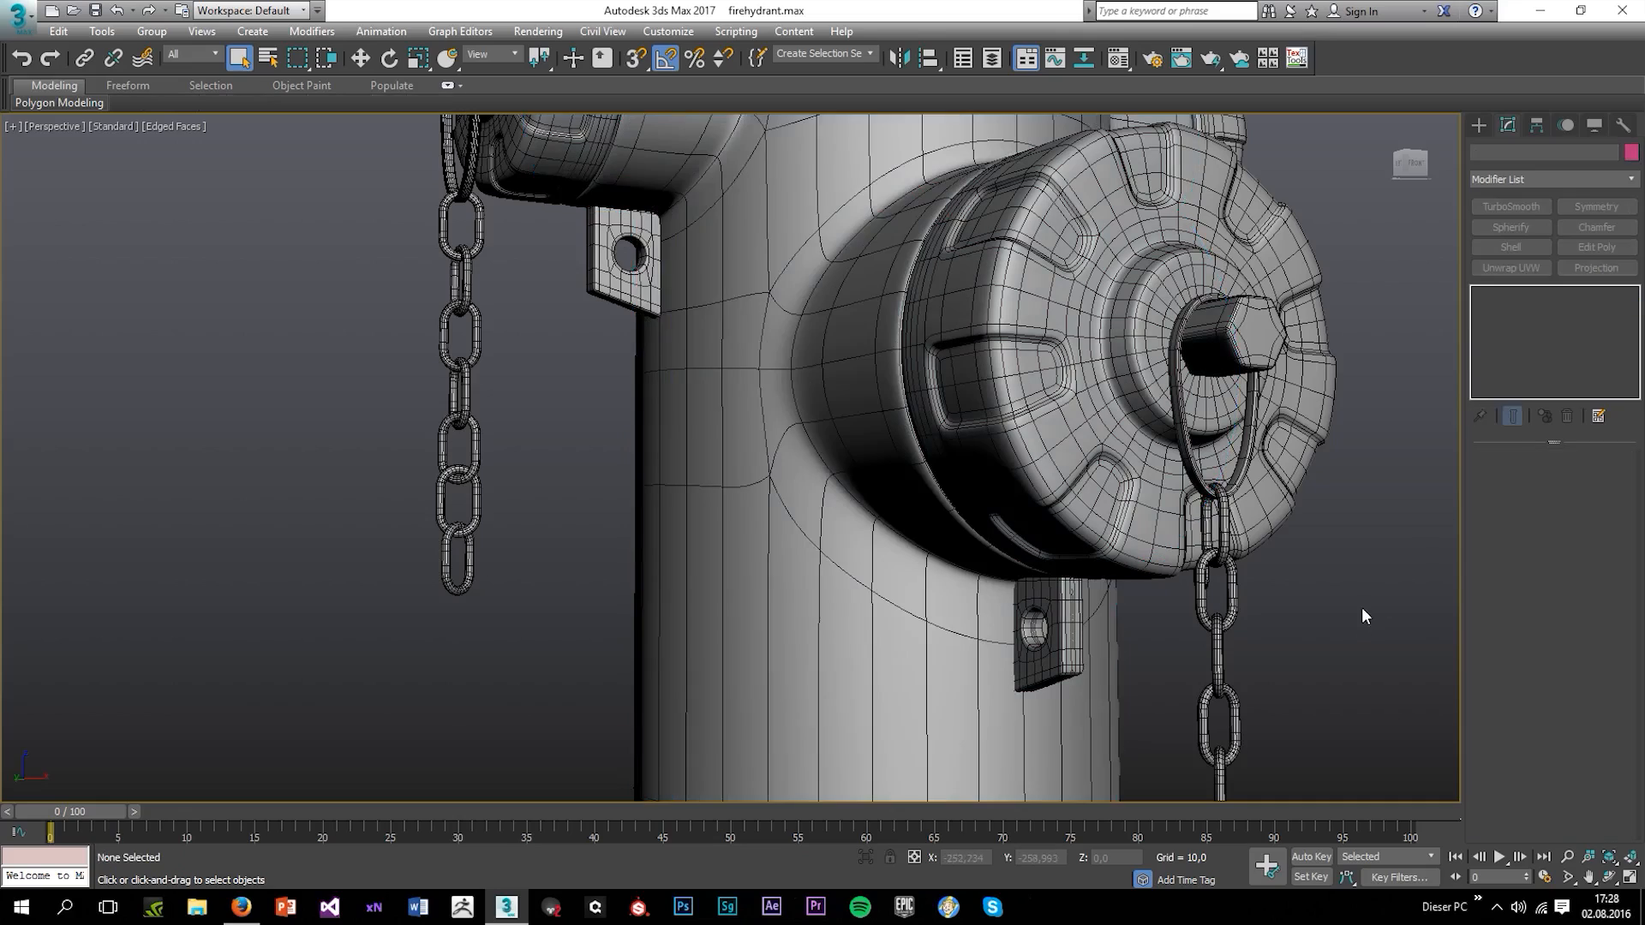
Select the hydrant body, hide all other objects and delete the body's TurboSmooth modifier
{"action": "left_click", "coordinate": [979, 601]}
{"action": "right_click", "coordinate": [925, 638]}
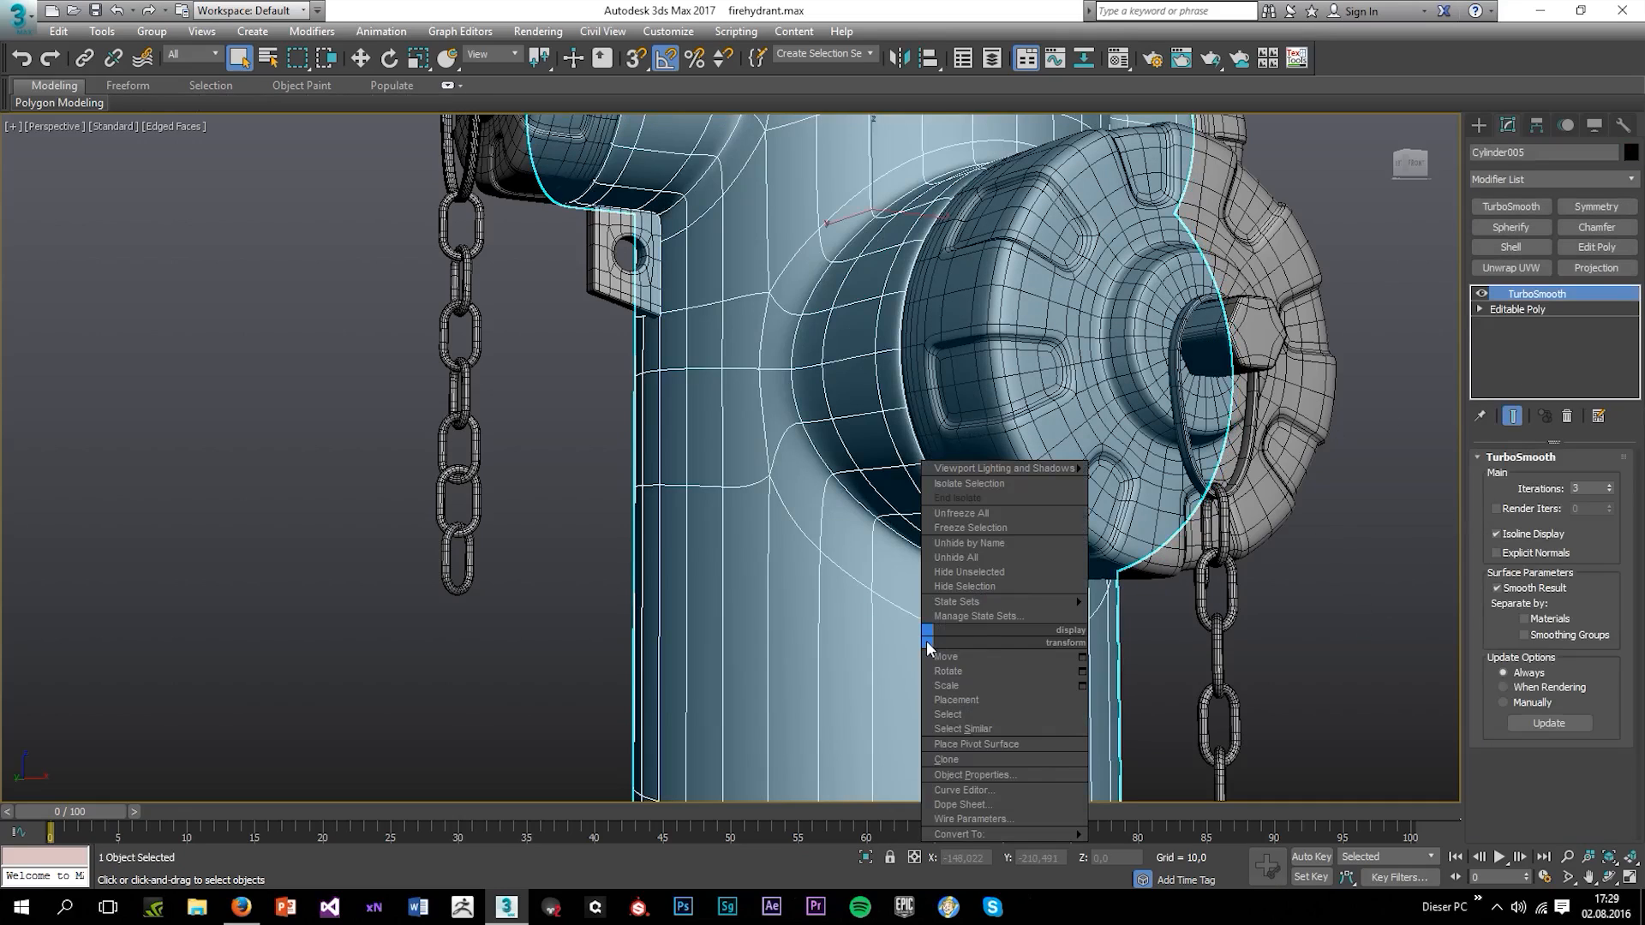
{"action": "left_click", "coordinate": [995, 572]}
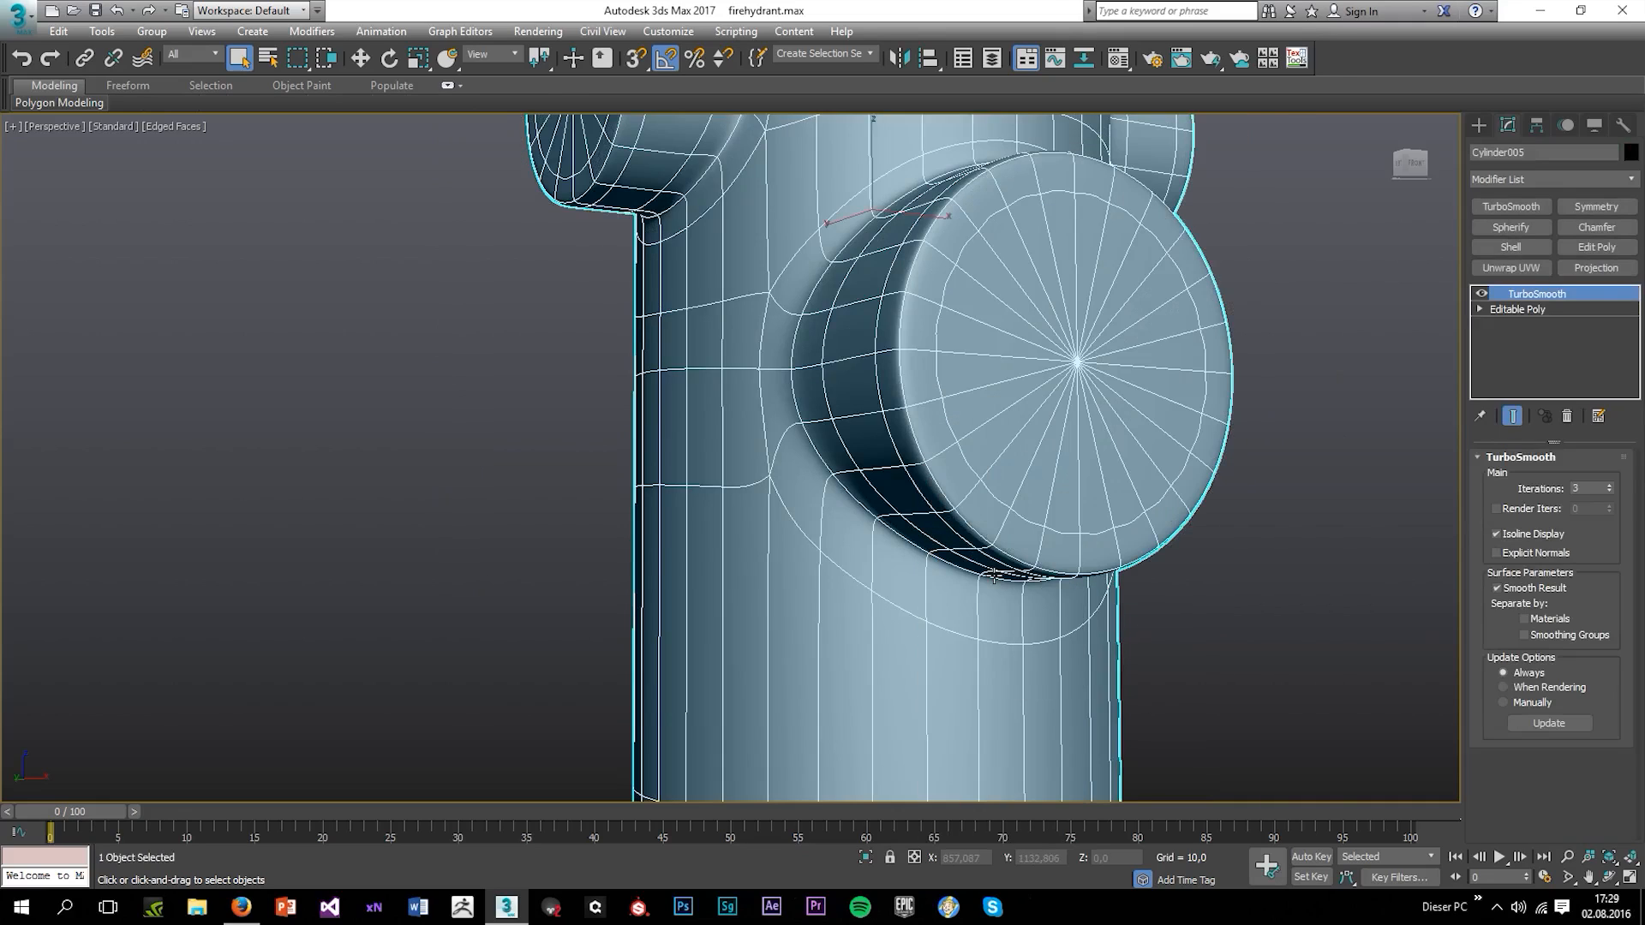
{"action": "scroll", "coordinate": [1164, 553], "scroll_direction": "down", "scroll_amount": 6}
{"action": "right_click", "coordinate": [1518, 299]}
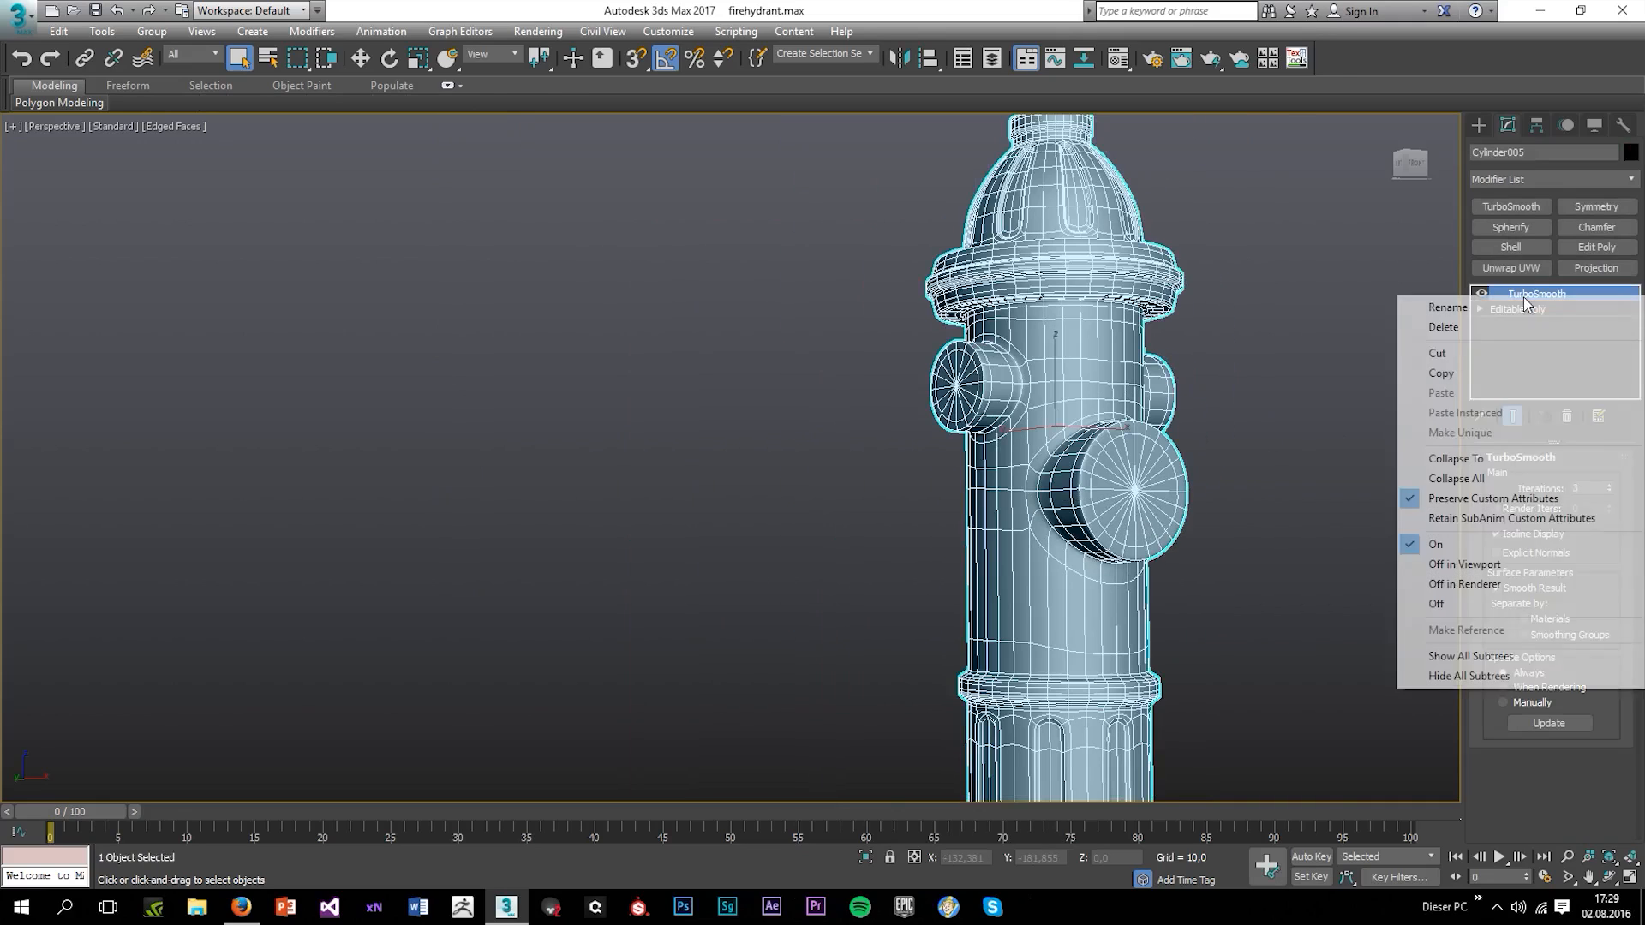
{"action": "left_click", "coordinate": [1456, 327]}
Select the polygons of the dome and upper flange in the left view, leaving out the body polygons below the flange
{"action": "left_click", "coordinate": [1570, 479]}
{"action": "key", "text": "alt+w"}
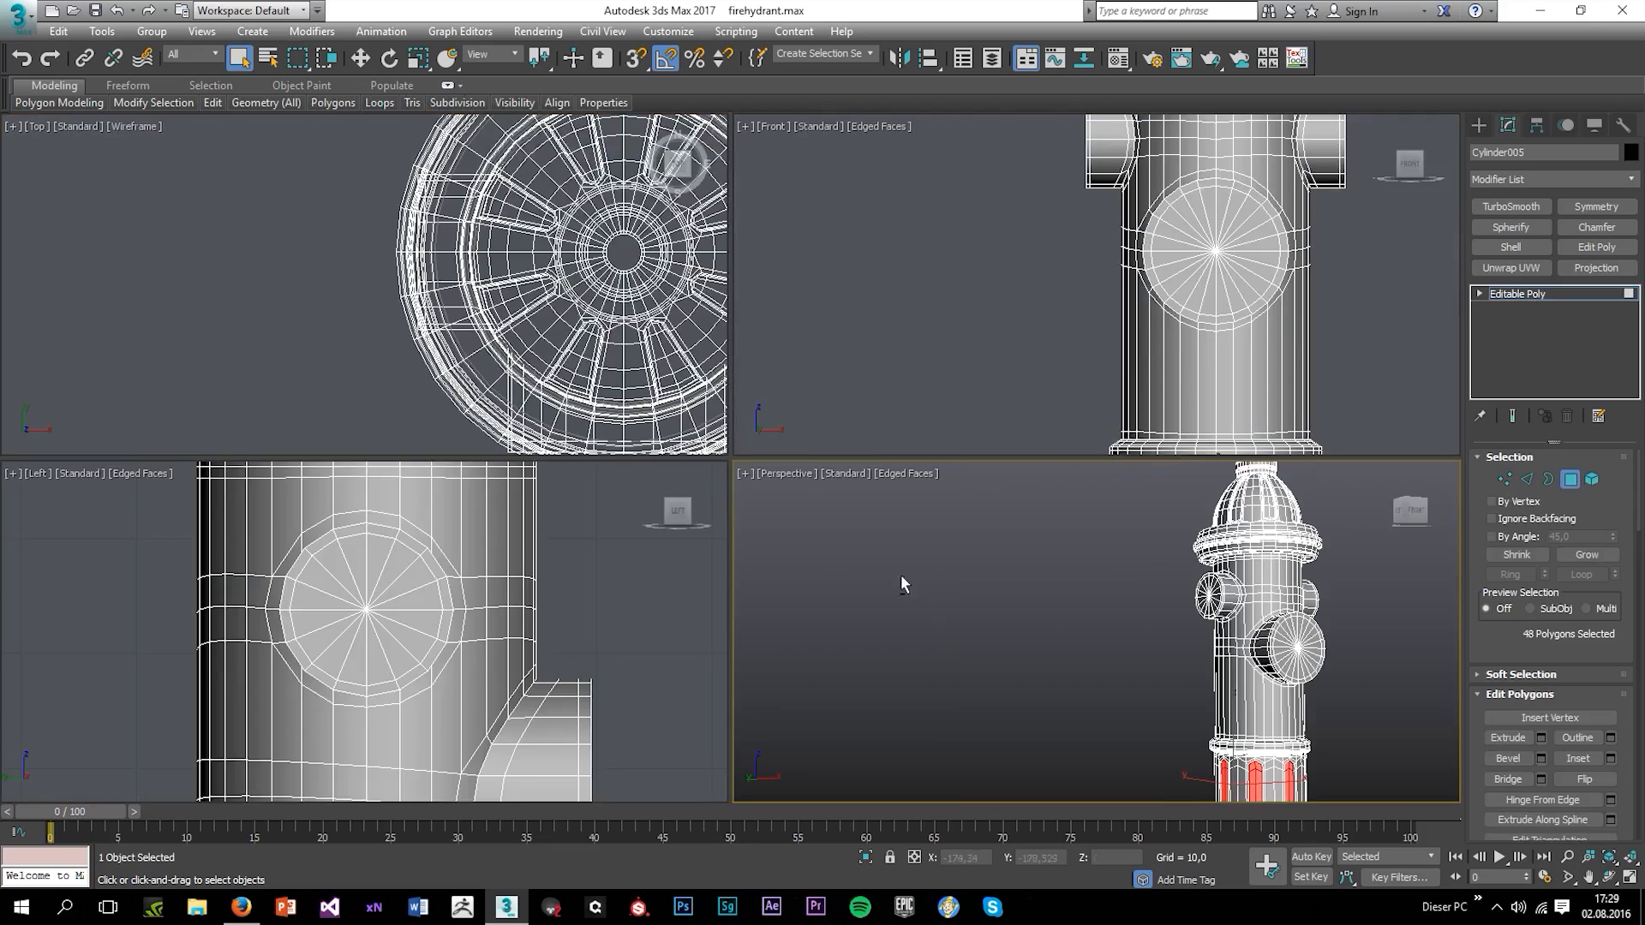
{"action": "right_click", "coordinate": [644, 584]}
{"action": "key", "text": "alt+w"}
{"action": "scroll", "coordinate": [739, 580], "scroll_direction": "down", "scroll_amount": 3}
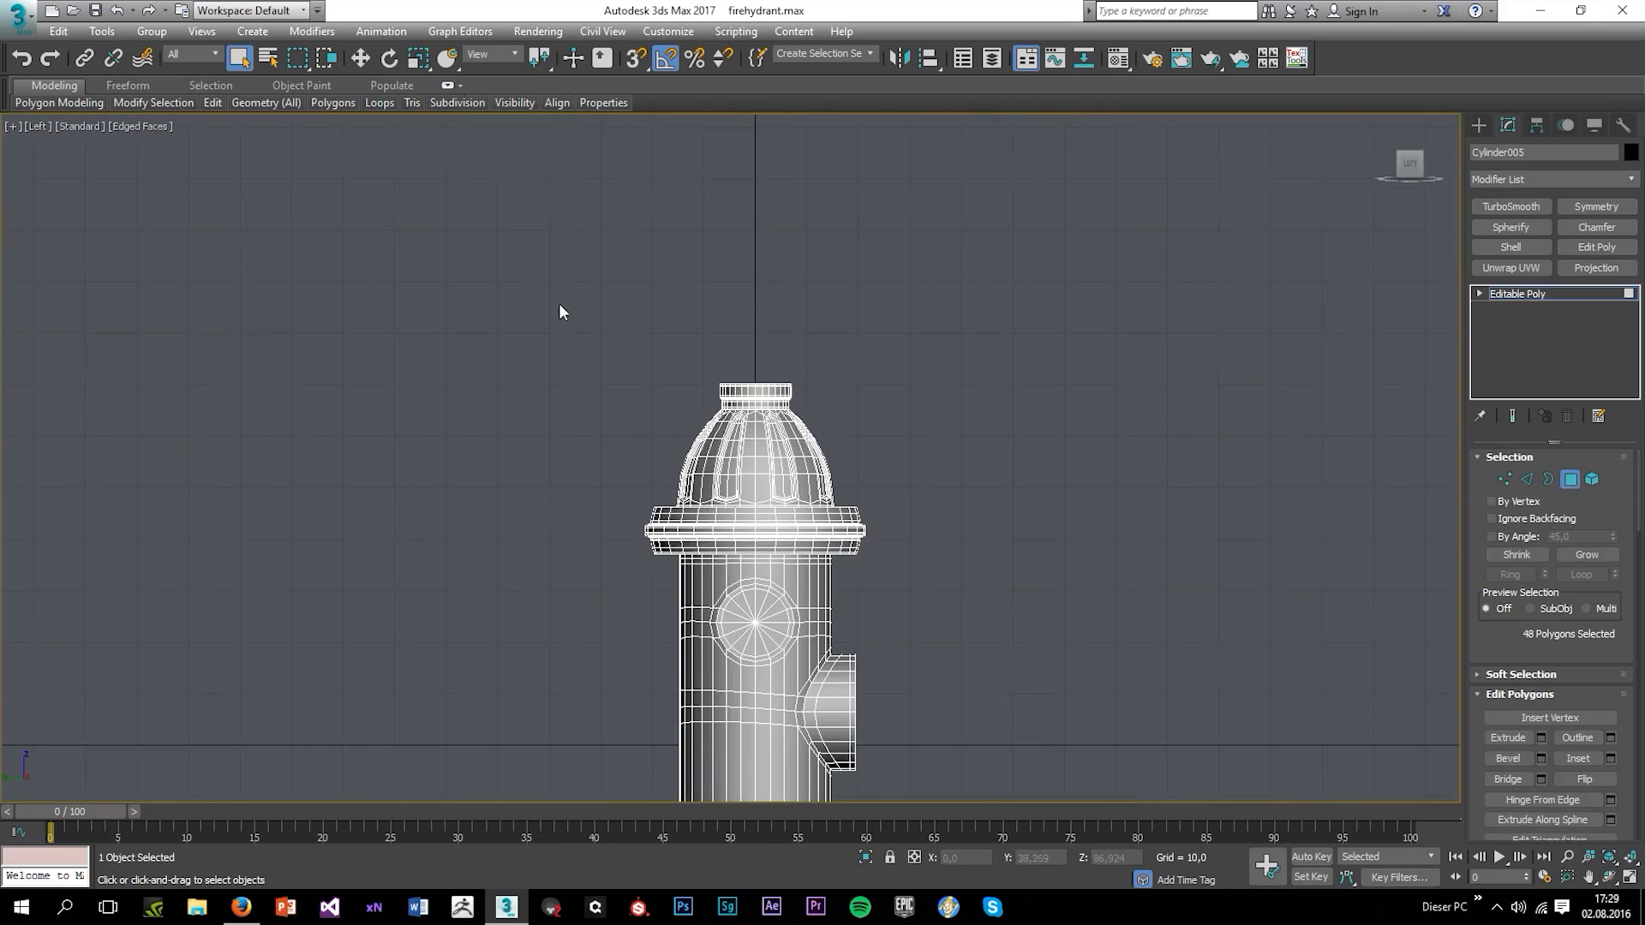
{"action": "left_click_drag", "start_coordinate": [559, 305], "coordinate": [1016, 558]}
{"action": "scroll", "coordinate": [680, 556], "scroll_direction": "up", "scroll_amount": 5}
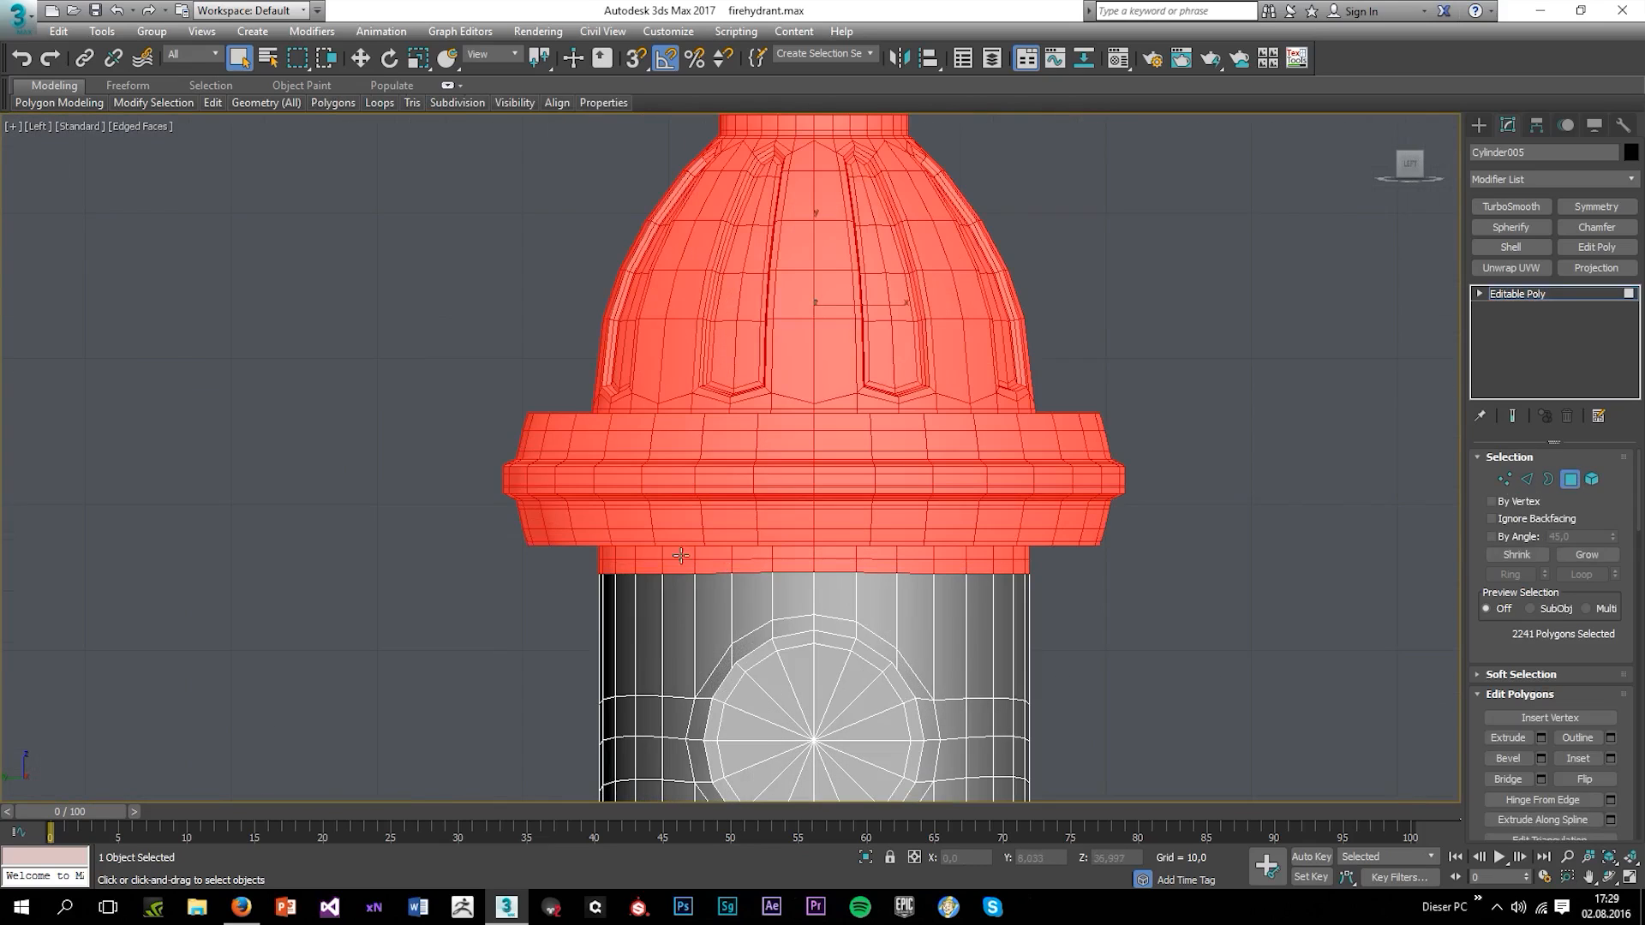
{"action": "left_click_drag", "start_coordinate": [568, 552], "coordinate": [1321, 704], "text": "alt"}
Add the base flange's polygons to the selection, excluding the fluted section above it
{"action": "scroll", "coordinate": [1071, 659], "scroll_direction": "down", "scroll_amount": 5}
{"action": "middle_click_drag", "start_coordinate": [1044, 700], "coordinate": [874, 319]}
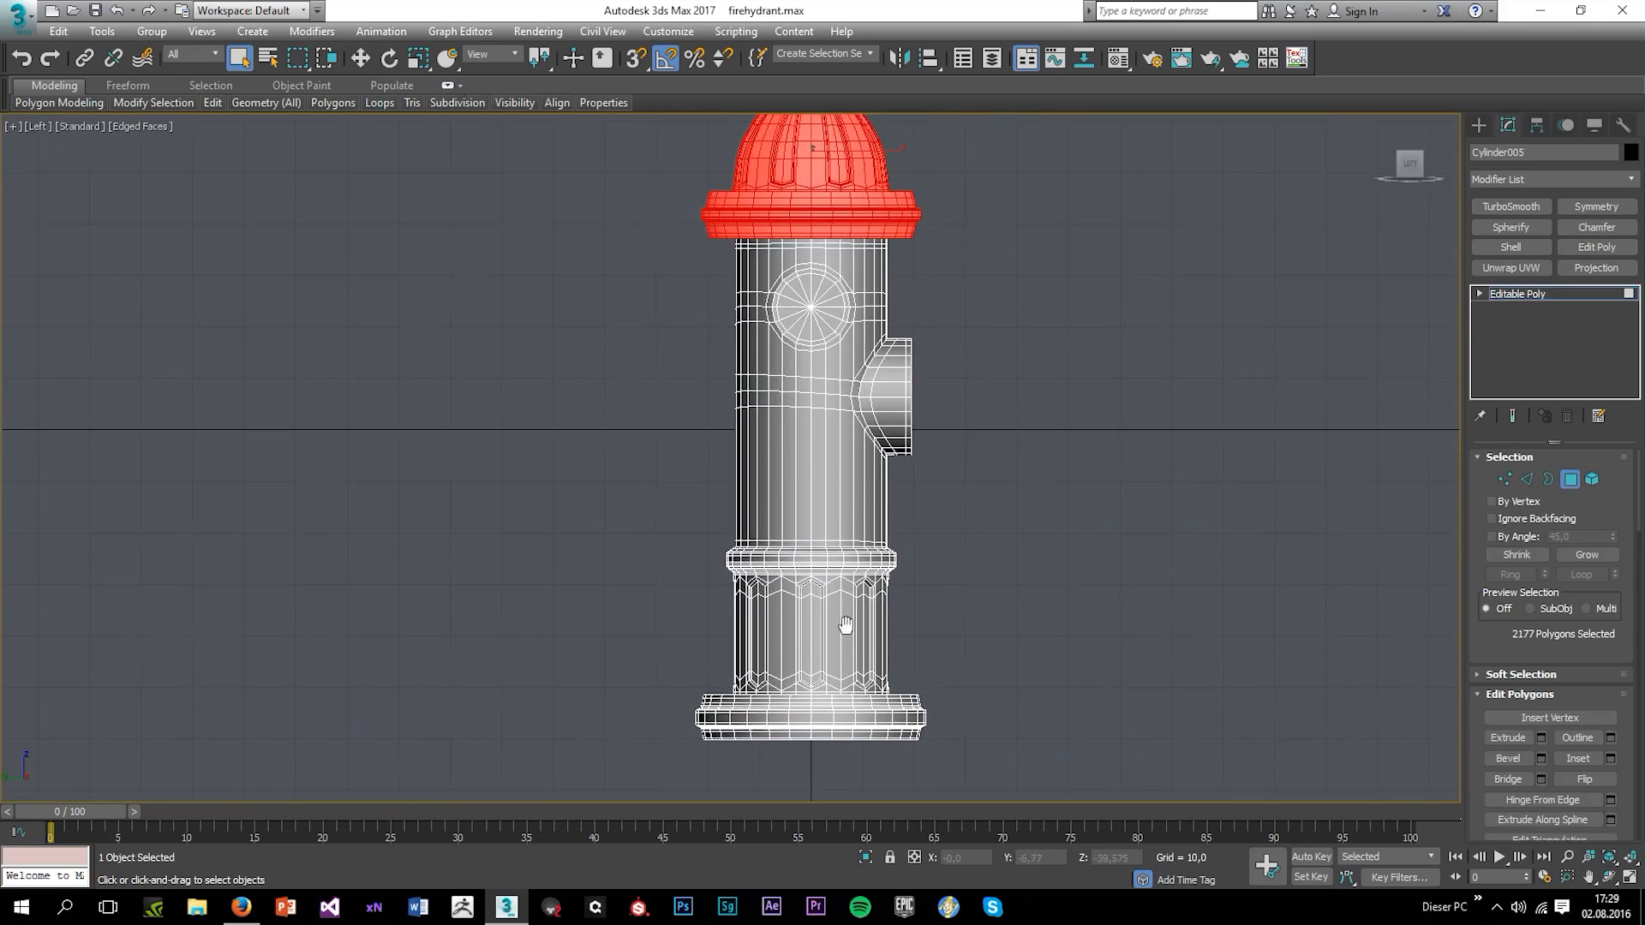
{"action": "scroll", "coordinate": [846, 625], "scroll_direction": "up", "scroll_amount": 6}
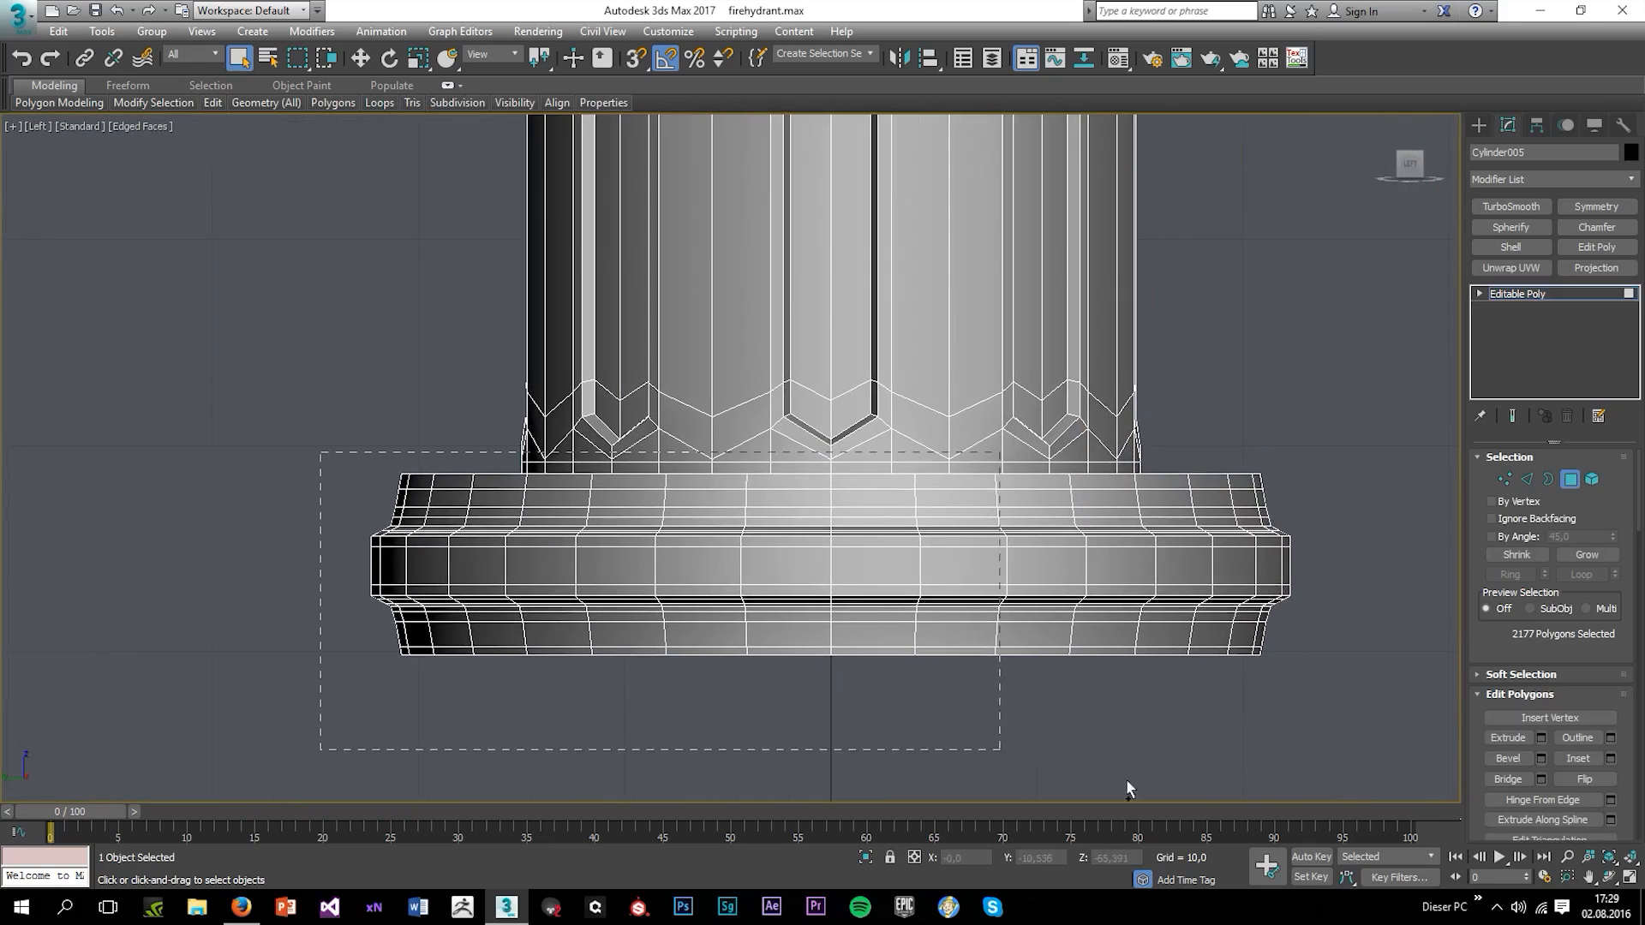
{"action": "left_click_drag", "start_coordinate": [1126, 786], "coordinate": [1125, 786]}
{"action": "left_click_drag", "start_coordinate": [360, 323], "coordinate": [1272, 468], "text": "alt"}
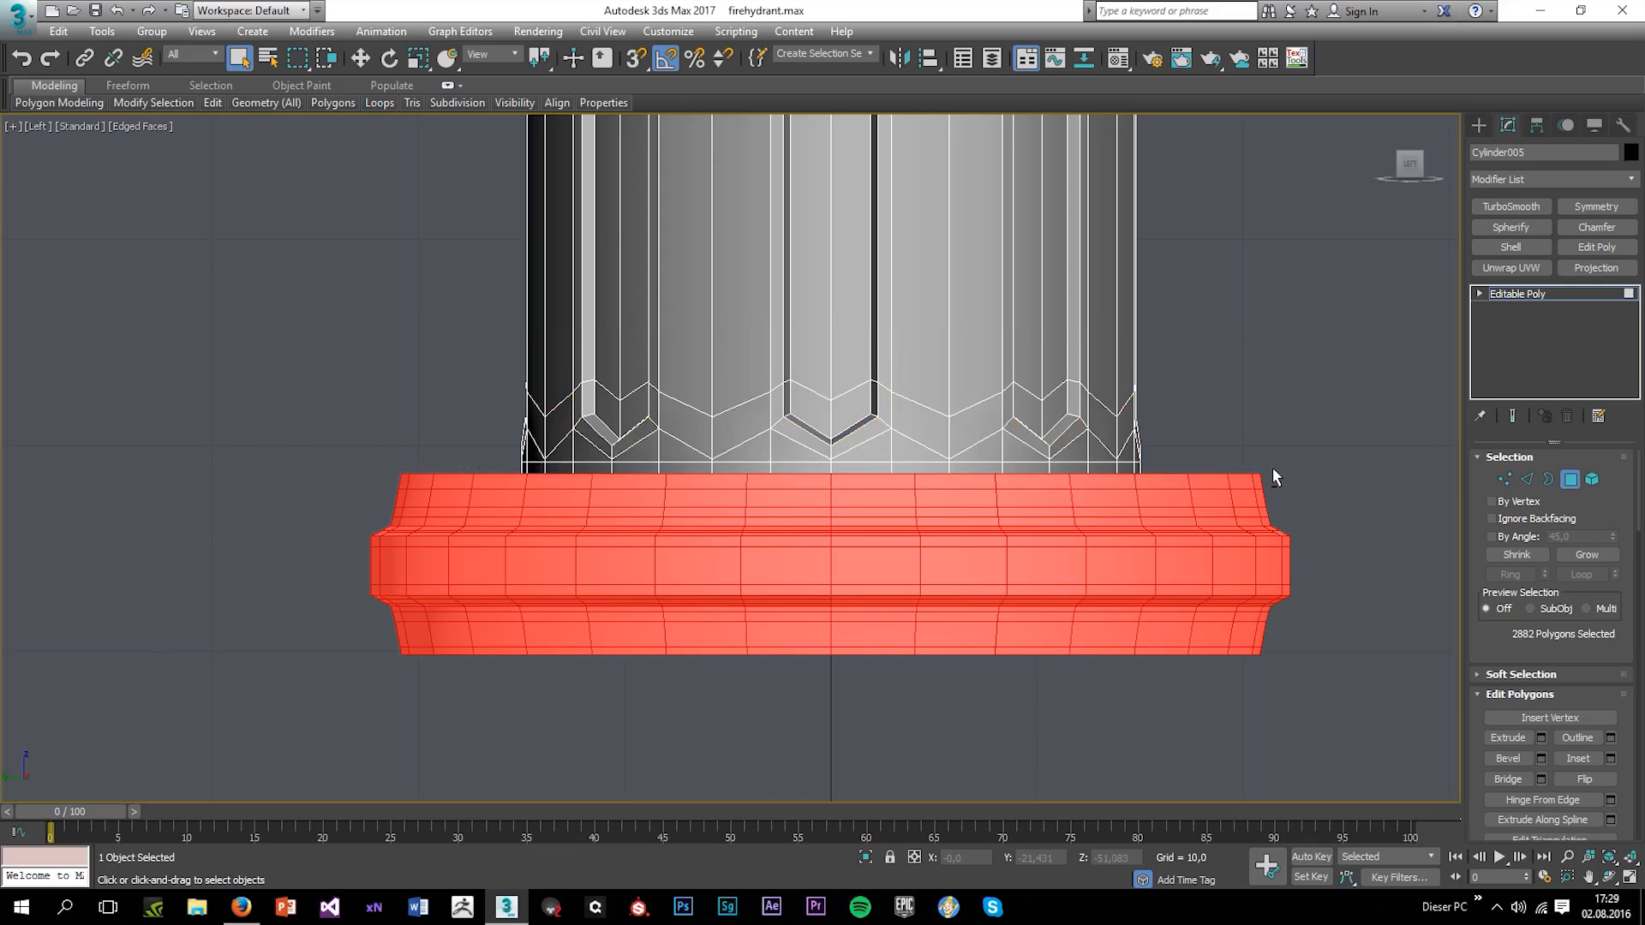
Detach the selected dome and flange polygons as a separate object named temp
{"action": "scroll", "coordinate": [1553, 784], "scroll_direction": "down", "scroll_amount": 3}
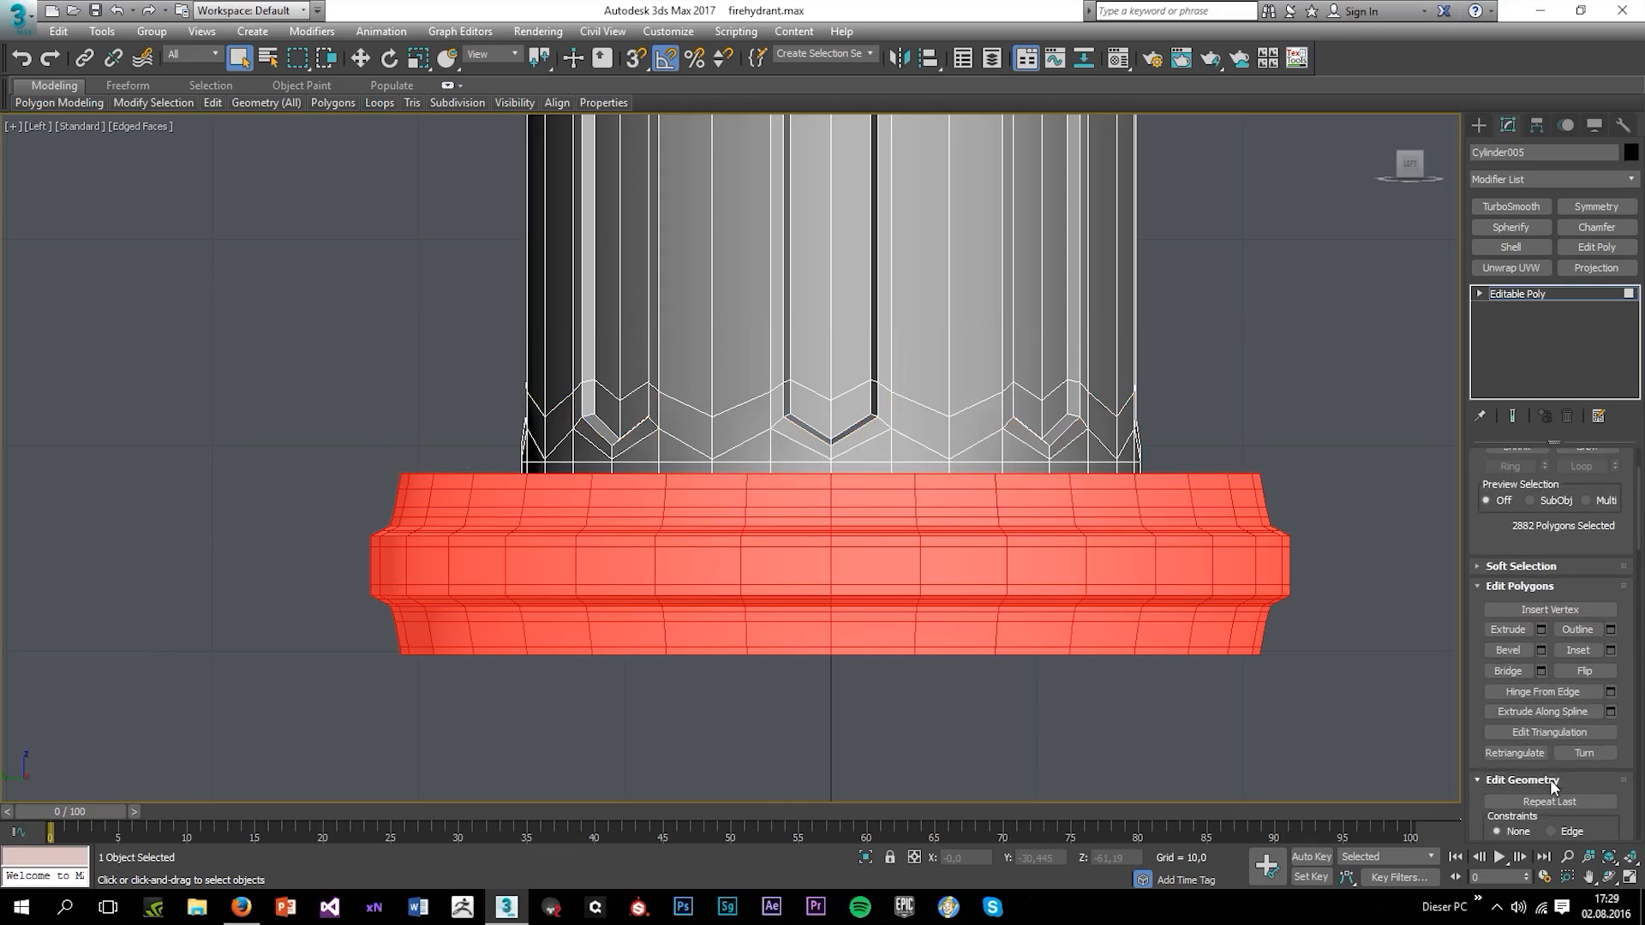
{"action": "scroll", "coordinate": [1553, 784], "scroll_direction": "down", "scroll_amount": 5}
{"action": "left_click", "coordinate": [1584, 725]}
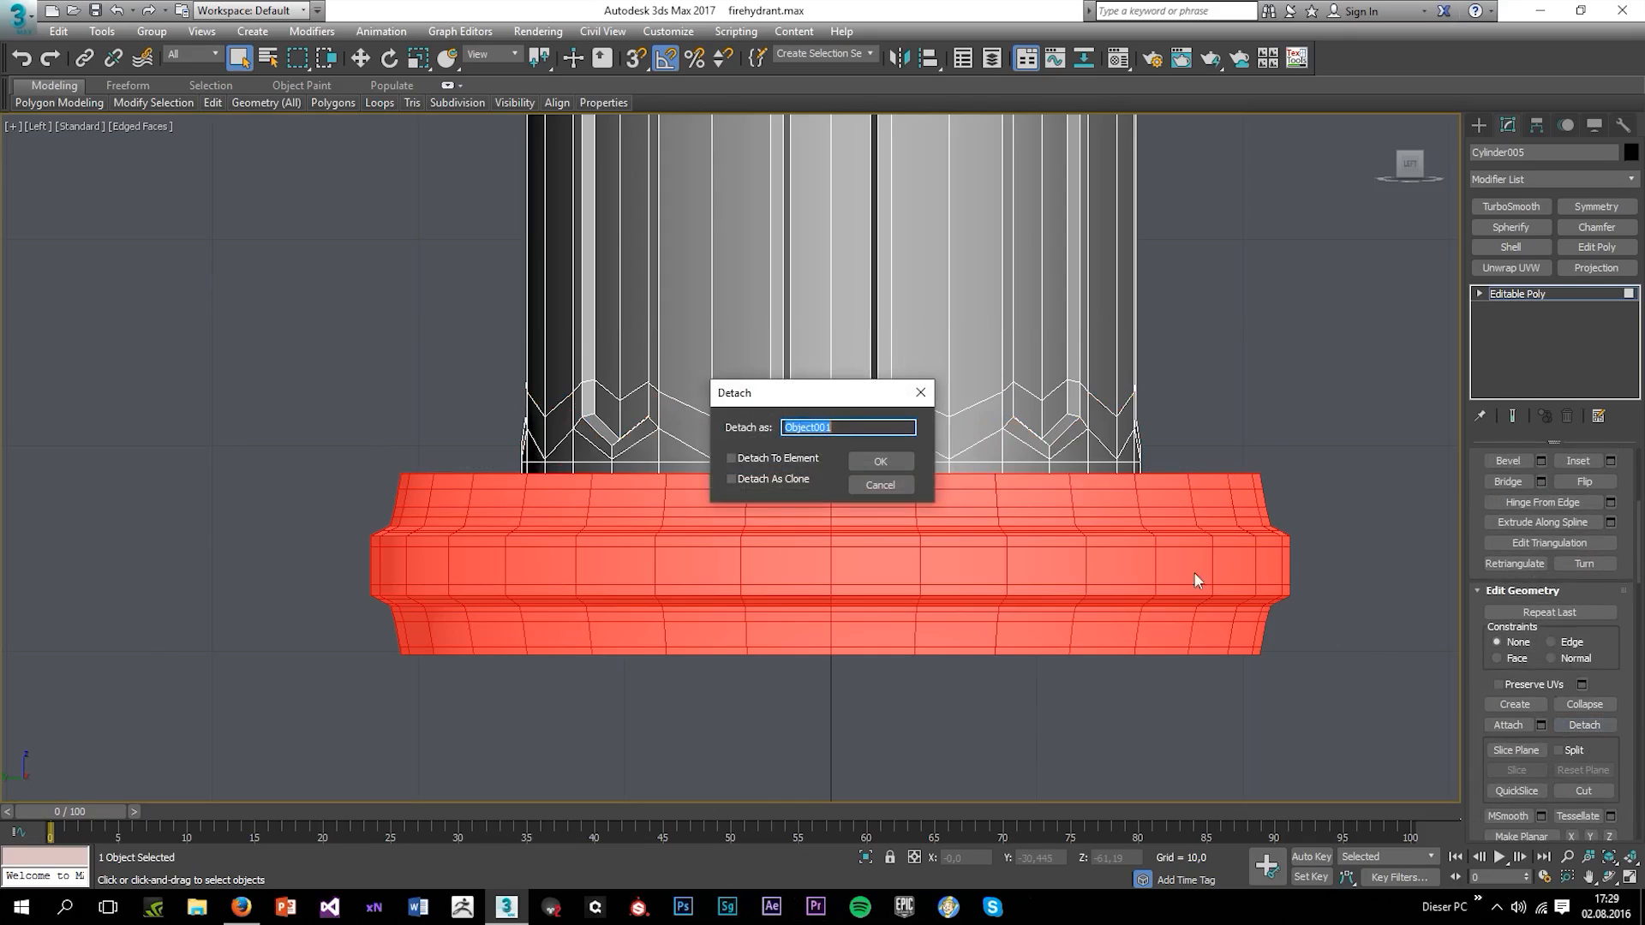
{"action": "type", "text": "temp"}
{"action": "key", "text": "Return"}
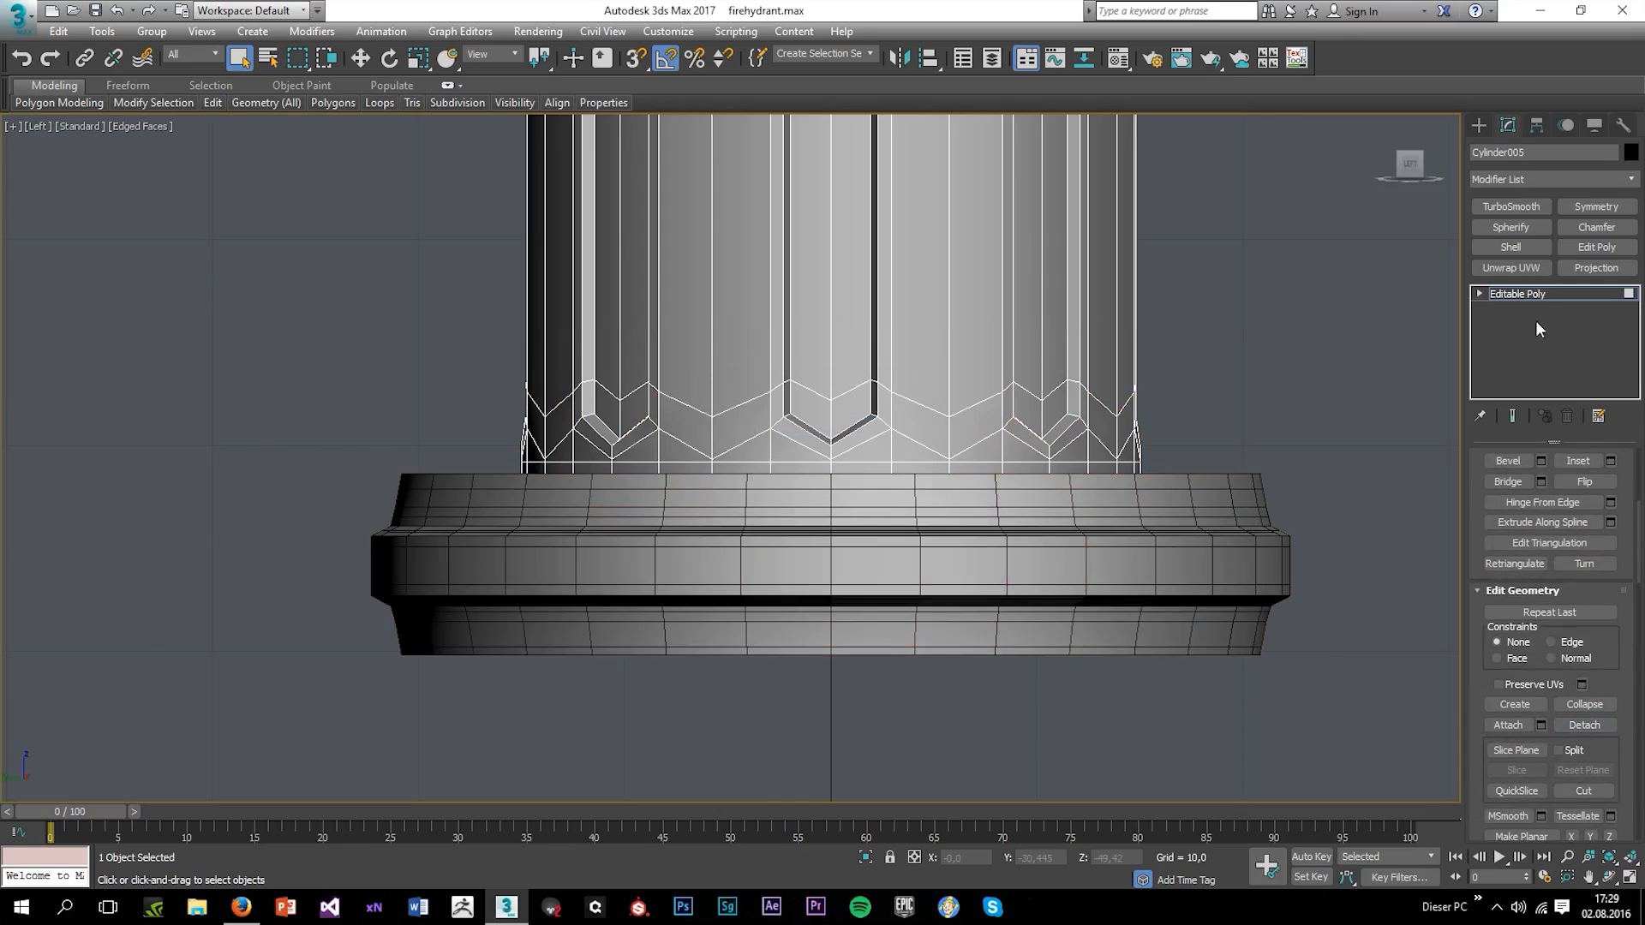
Leave polygon editing on the body and hide every unselected object, including the detached parts
{"action": "left_click", "coordinate": [1510, 298]}
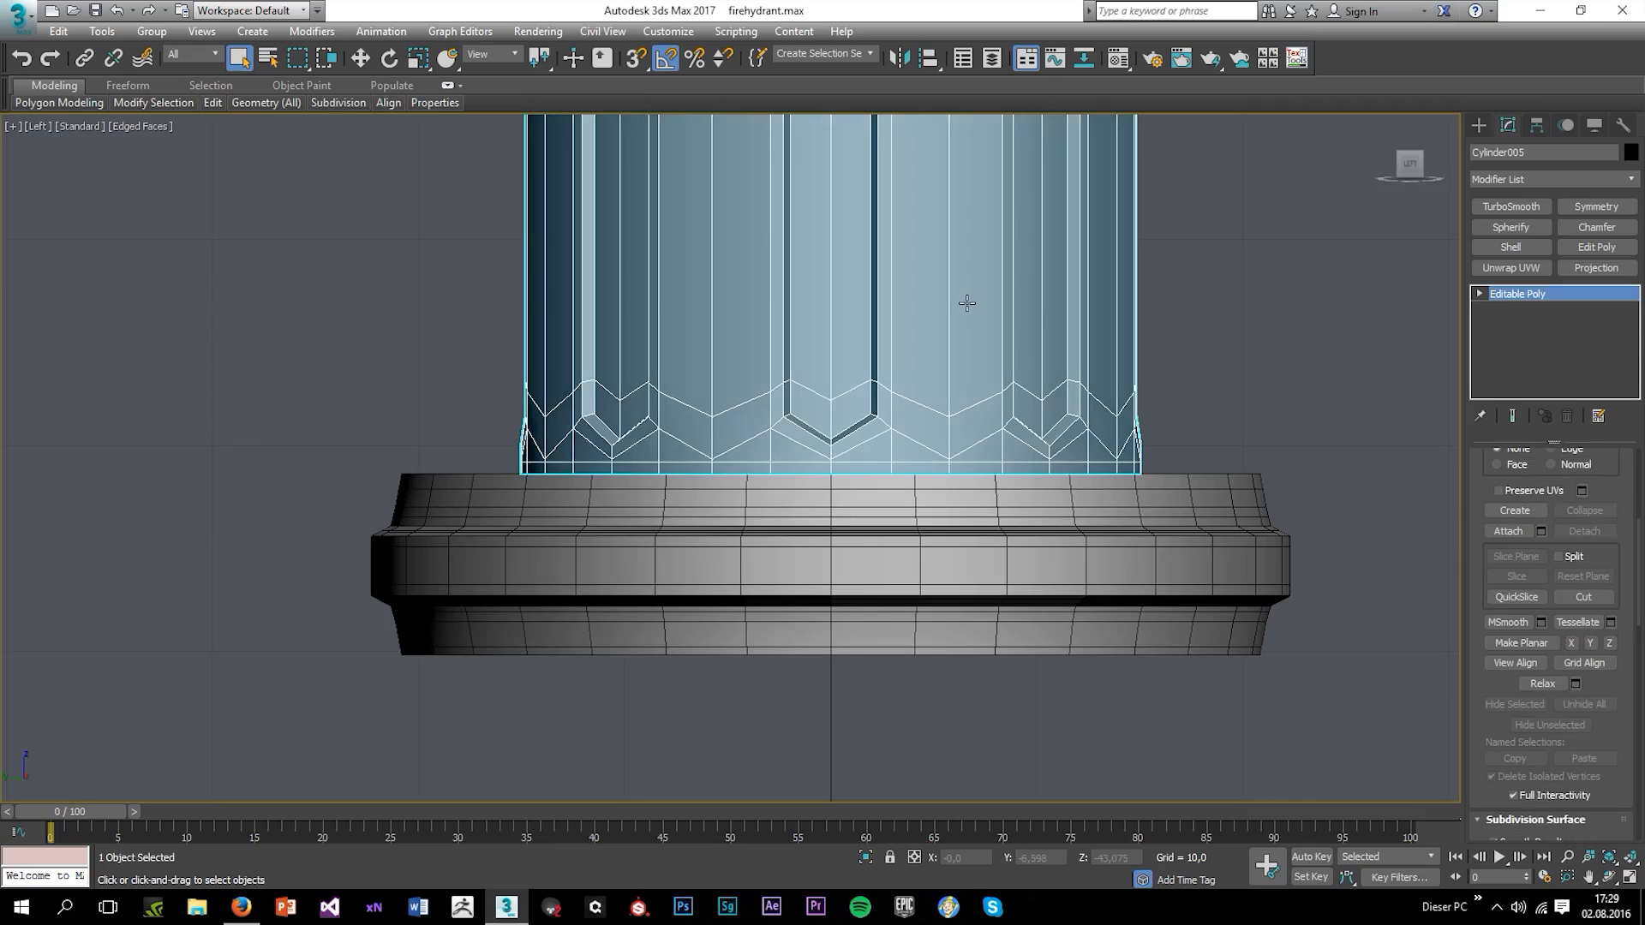
{"action": "right_click", "coordinate": [963, 302]}
{"action": "left_click", "coordinate": [1019, 235]}
{"action": "scroll", "coordinate": [1148, 327], "scroll_direction": "down", "scroll_amount": 3}
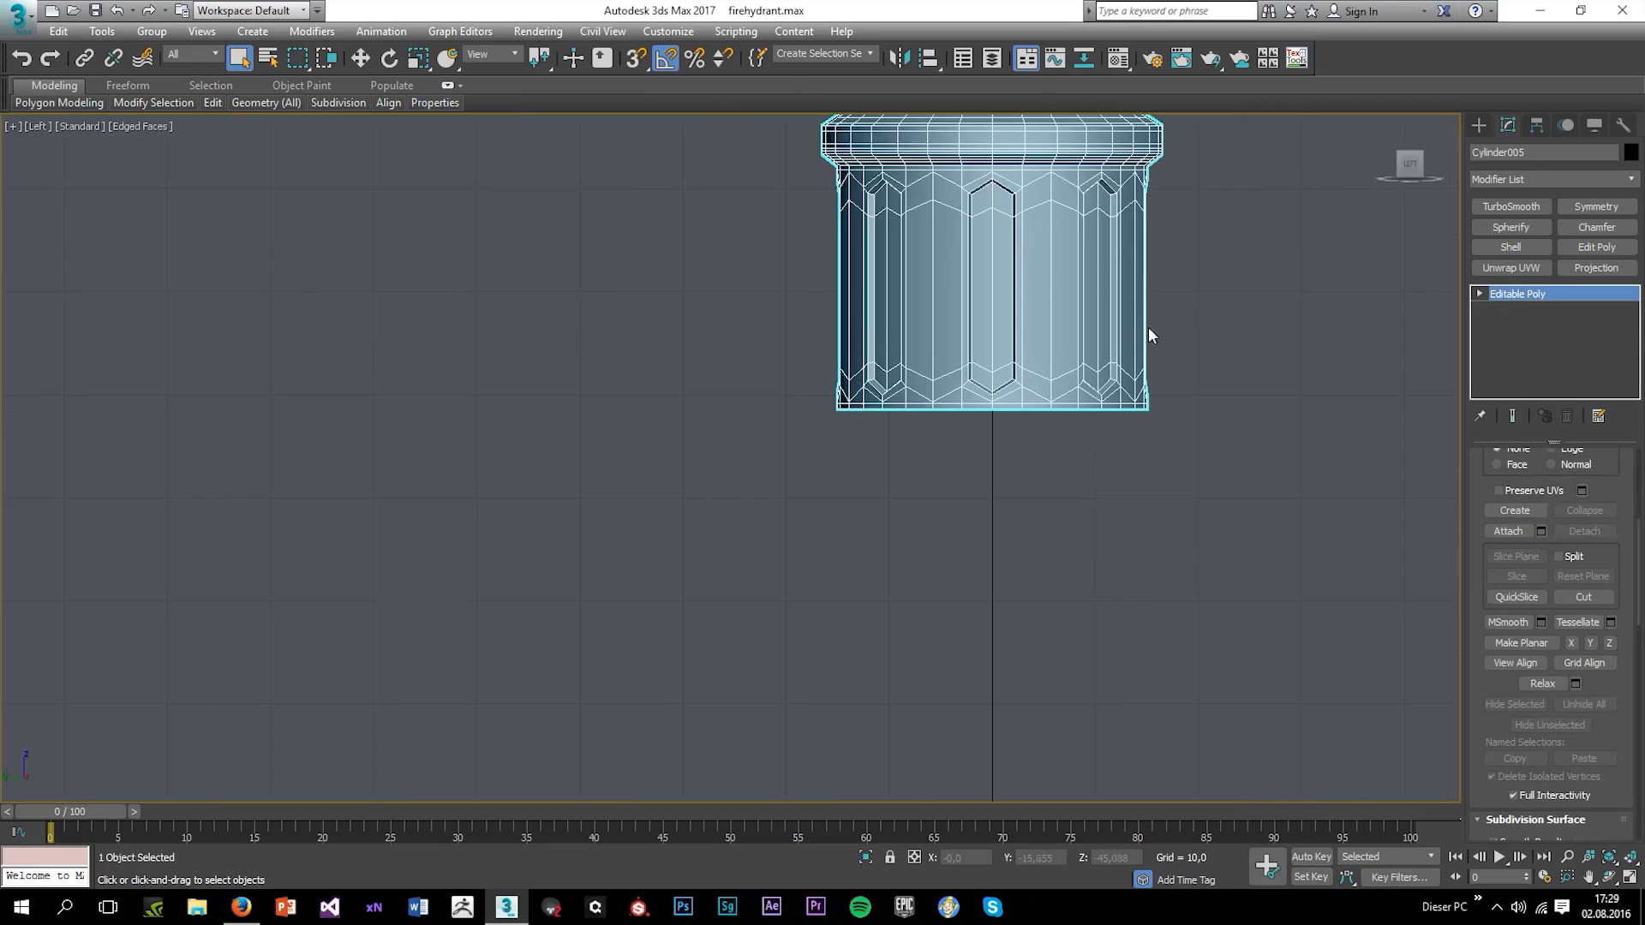
{"action": "middle_click_drag", "start_coordinate": [1148, 327], "coordinate": [1056, 437]}
{"action": "scroll", "coordinate": [1056, 401], "scroll_direction": "down", "scroll_amount": 3}
{"action": "scroll", "coordinate": [1035, 214], "scroll_direction": "up", "scroll_amount": 4}
Show the top view shaded with nothing selected and set up a new cylinder with 32 sides and 1 height segment
{"action": "key", "text": "alt+w"}
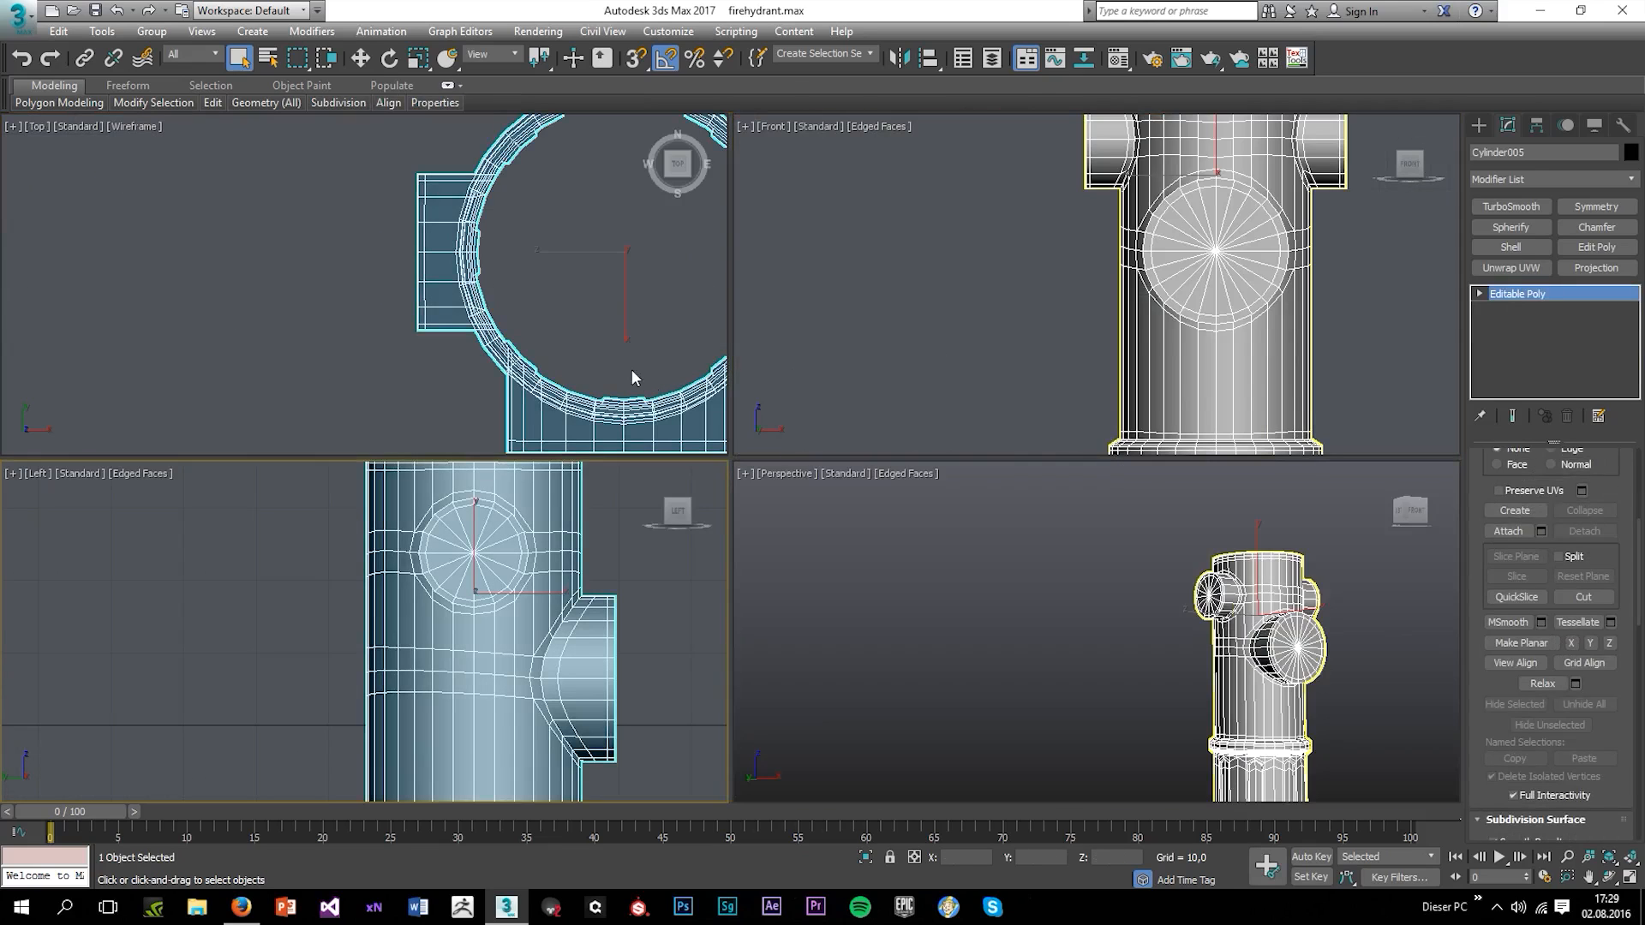
{"action": "middle_click", "coordinate": [630, 370]}
{"action": "key", "text": "alt+w"}
{"action": "key", "text": "F3"}
{"action": "scroll", "coordinate": [1226, 423], "scroll_direction": "down", "scroll_amount": 3}
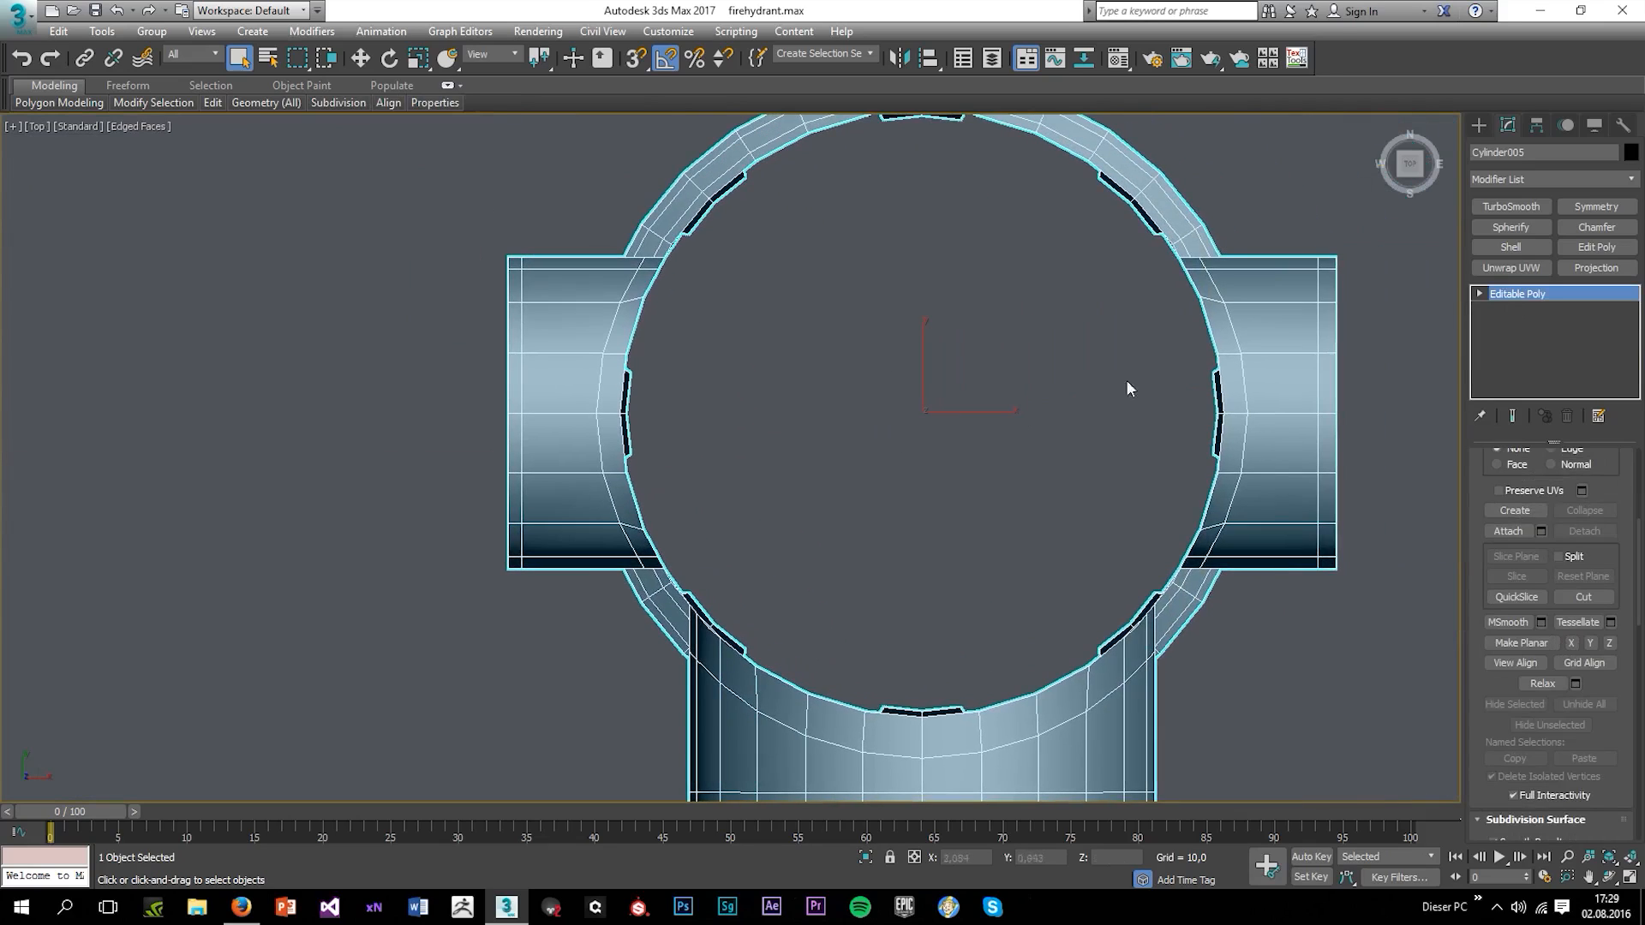
{"action": "left_click", "coordinate": [929, 426]}
{"action": "left_click", "coordinate": [1478, 126]}
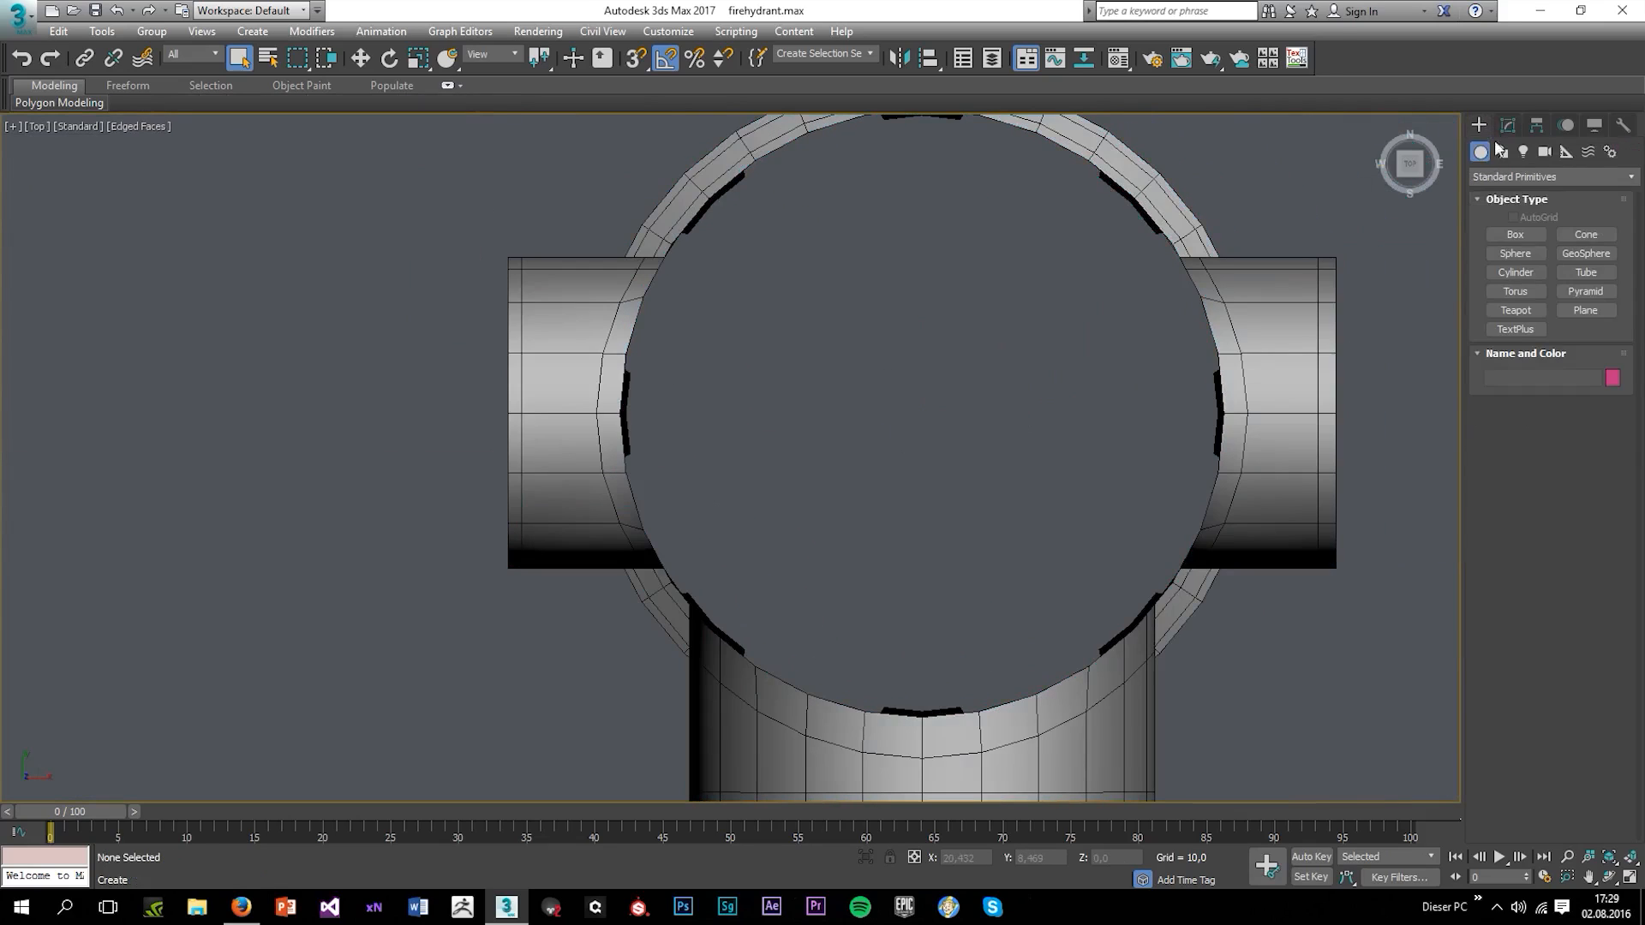
{"action": "left_click", "coordinate": [1529, 274]}
{"action": "type", "text": "32"}
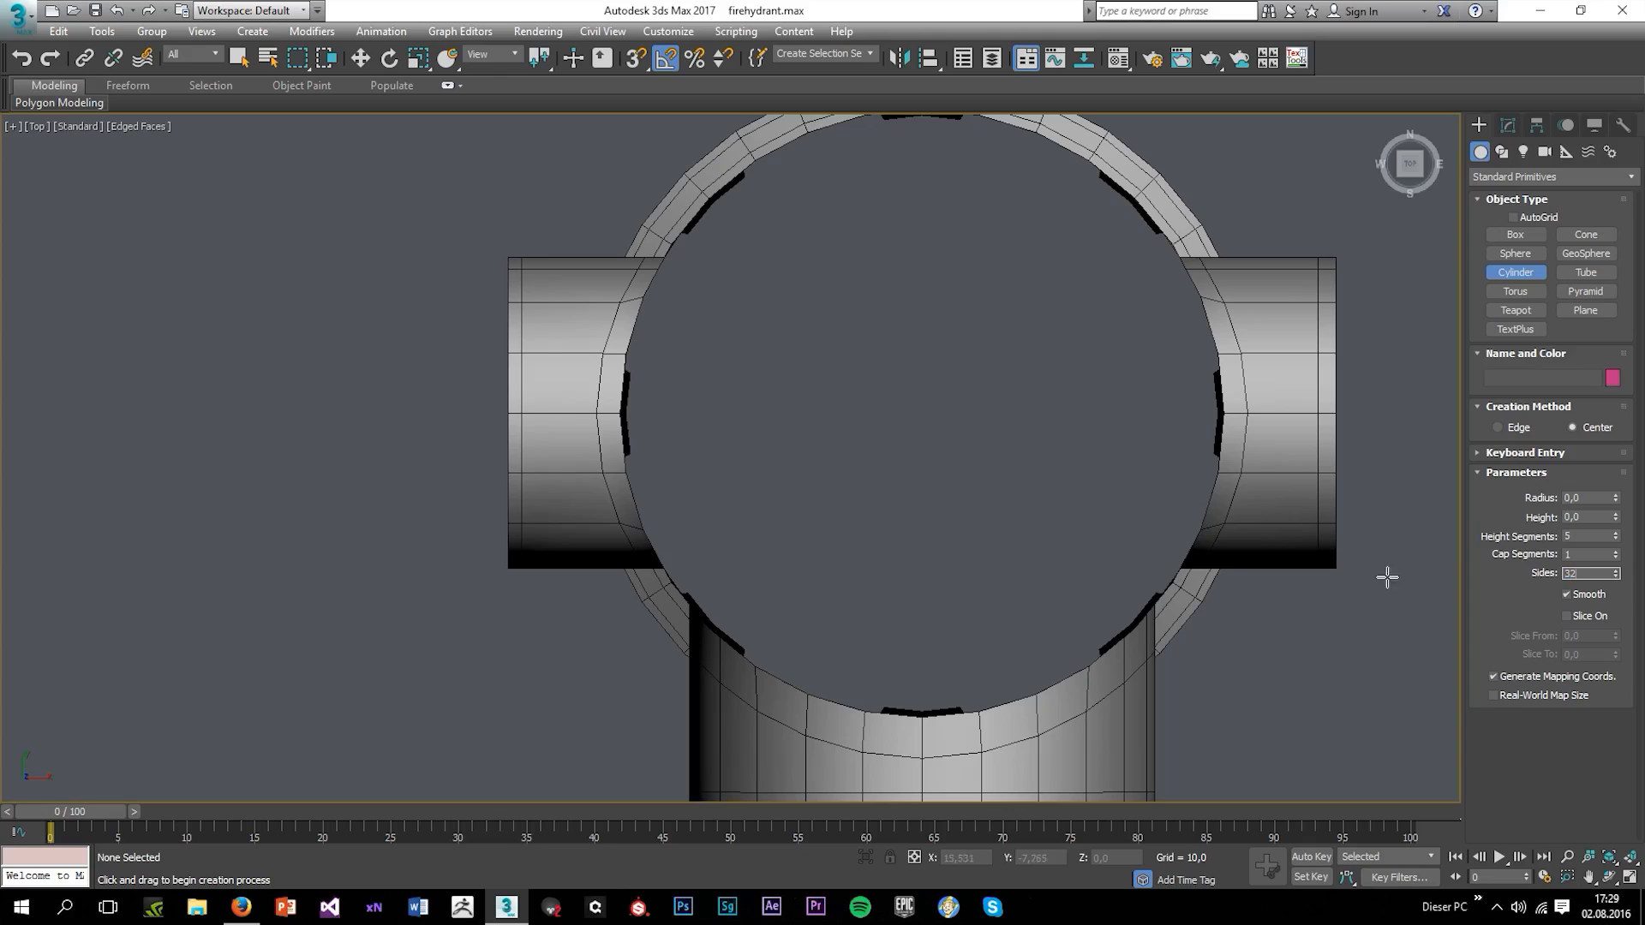
{"action": "key", "text": "Return"}
{"action": "right_click", "coordinate": [1616, 535]}
Draw a cylinder from the body's centre out to its inner rim in the top view, radius about 14.6 and height about 10.2
{"action": "scroll", "coordinate": [919, 461], "scroll_direction": "down", "scroll_amount": 5}
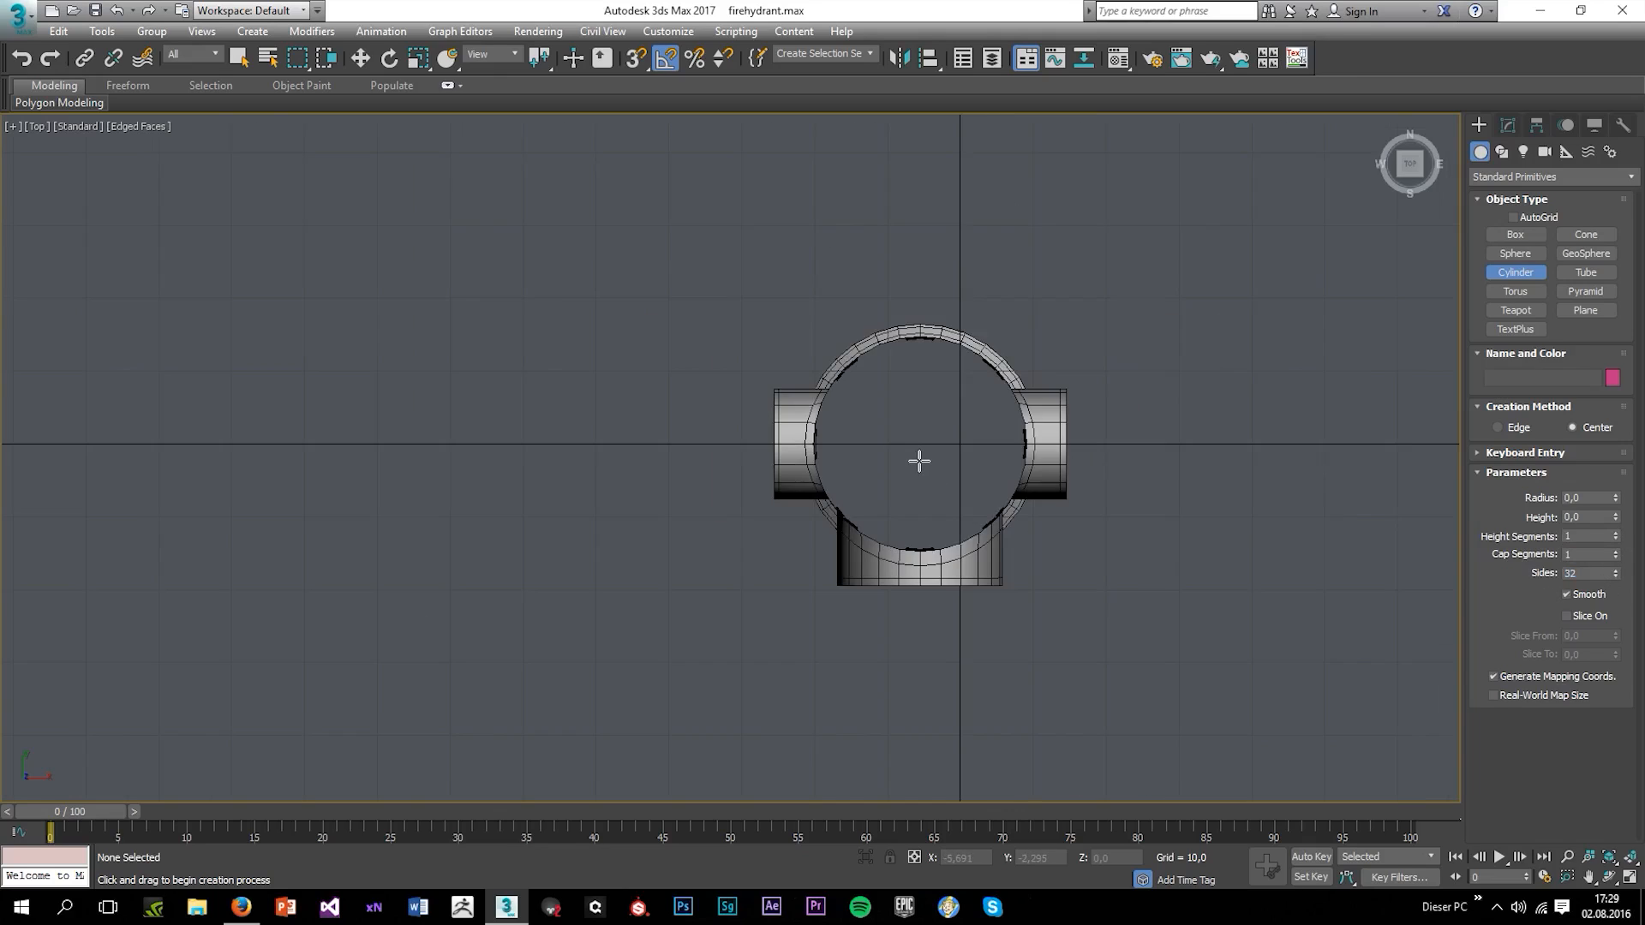
{"action": "scroll", "coordinate": [914, 457], "scroll_direction": "up", "scroll_amount": 5}
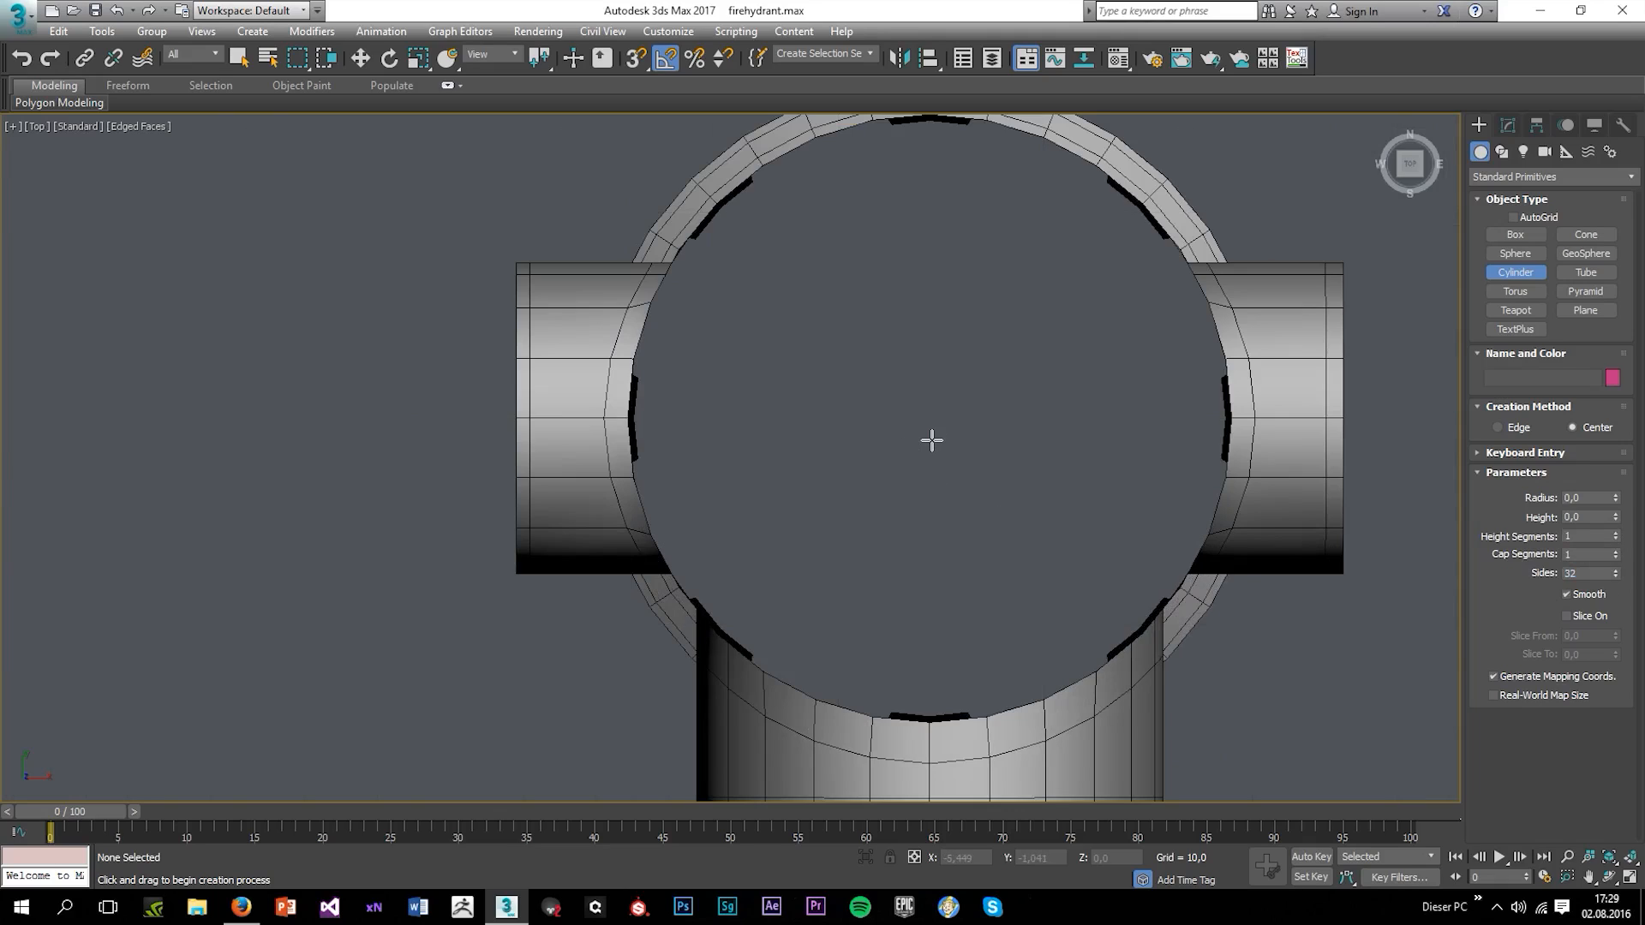
{"action": "key", "text": "a"}
{"action": "key", "text": "a"}
{"action": "scroll", "coordinate": [934, 432], "scroll_direction": "down", "scroll_amount": 5}
{"action": "right_click", "coordinate": [1033, 409]}
{"action": "left_click", "coordinate": [1033, 408]}
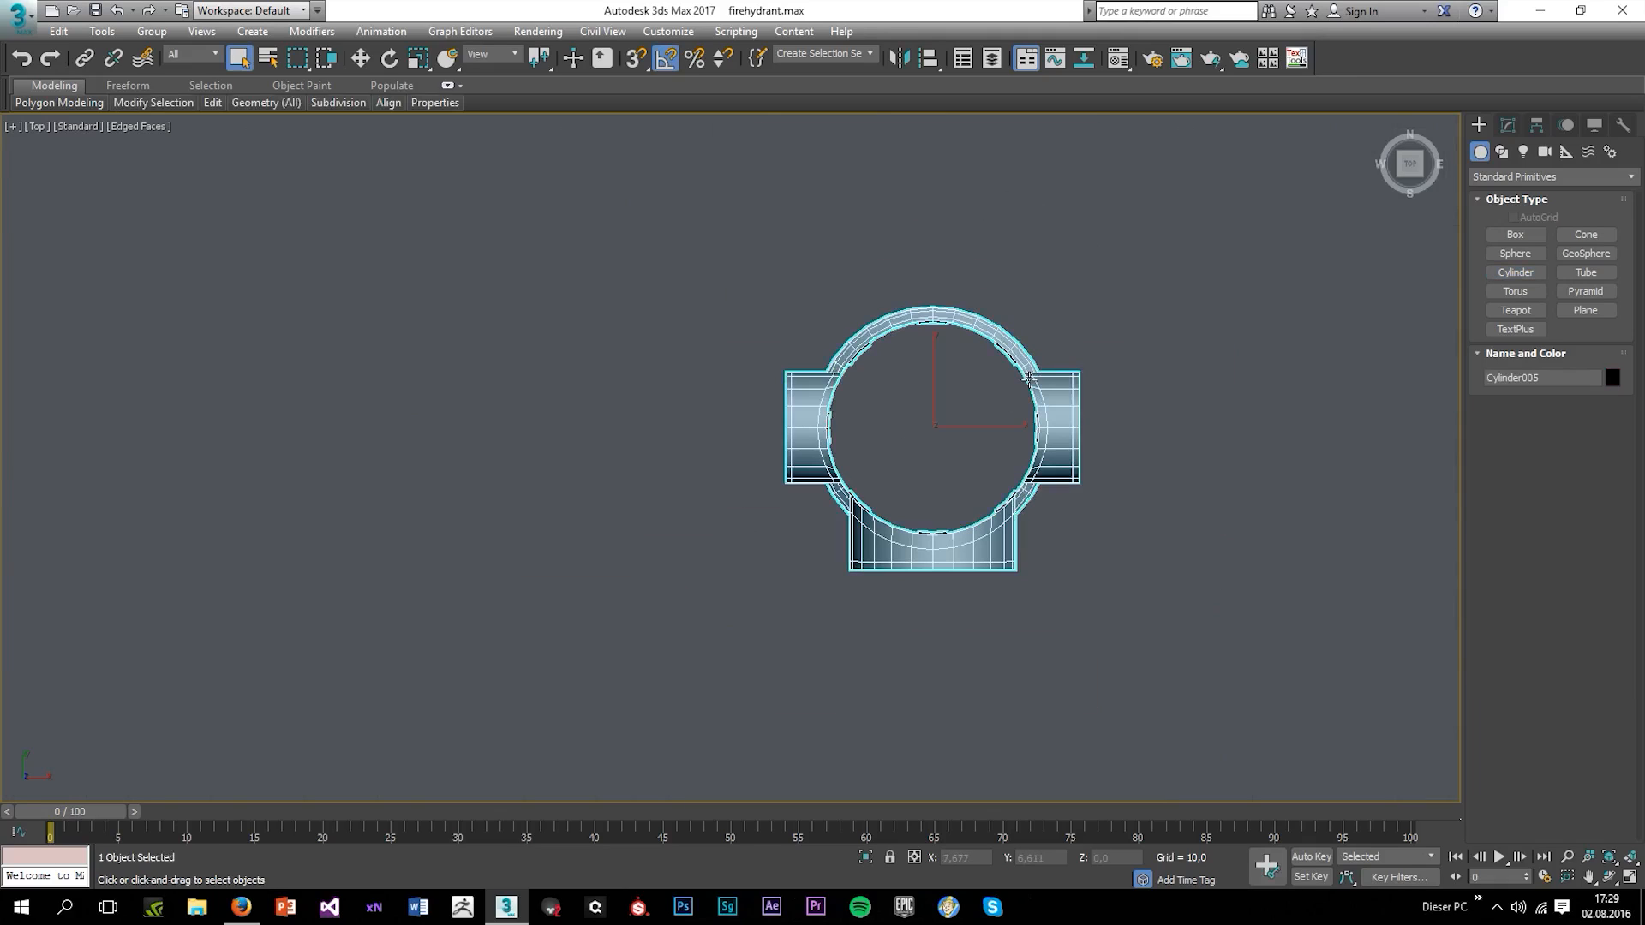
{"action": "left_click", "coordinate": [1515, 271]}
{"action": "scroll", "coordinate": [999, 451], "scroll_direction": "up", "scroll_amount": 5}
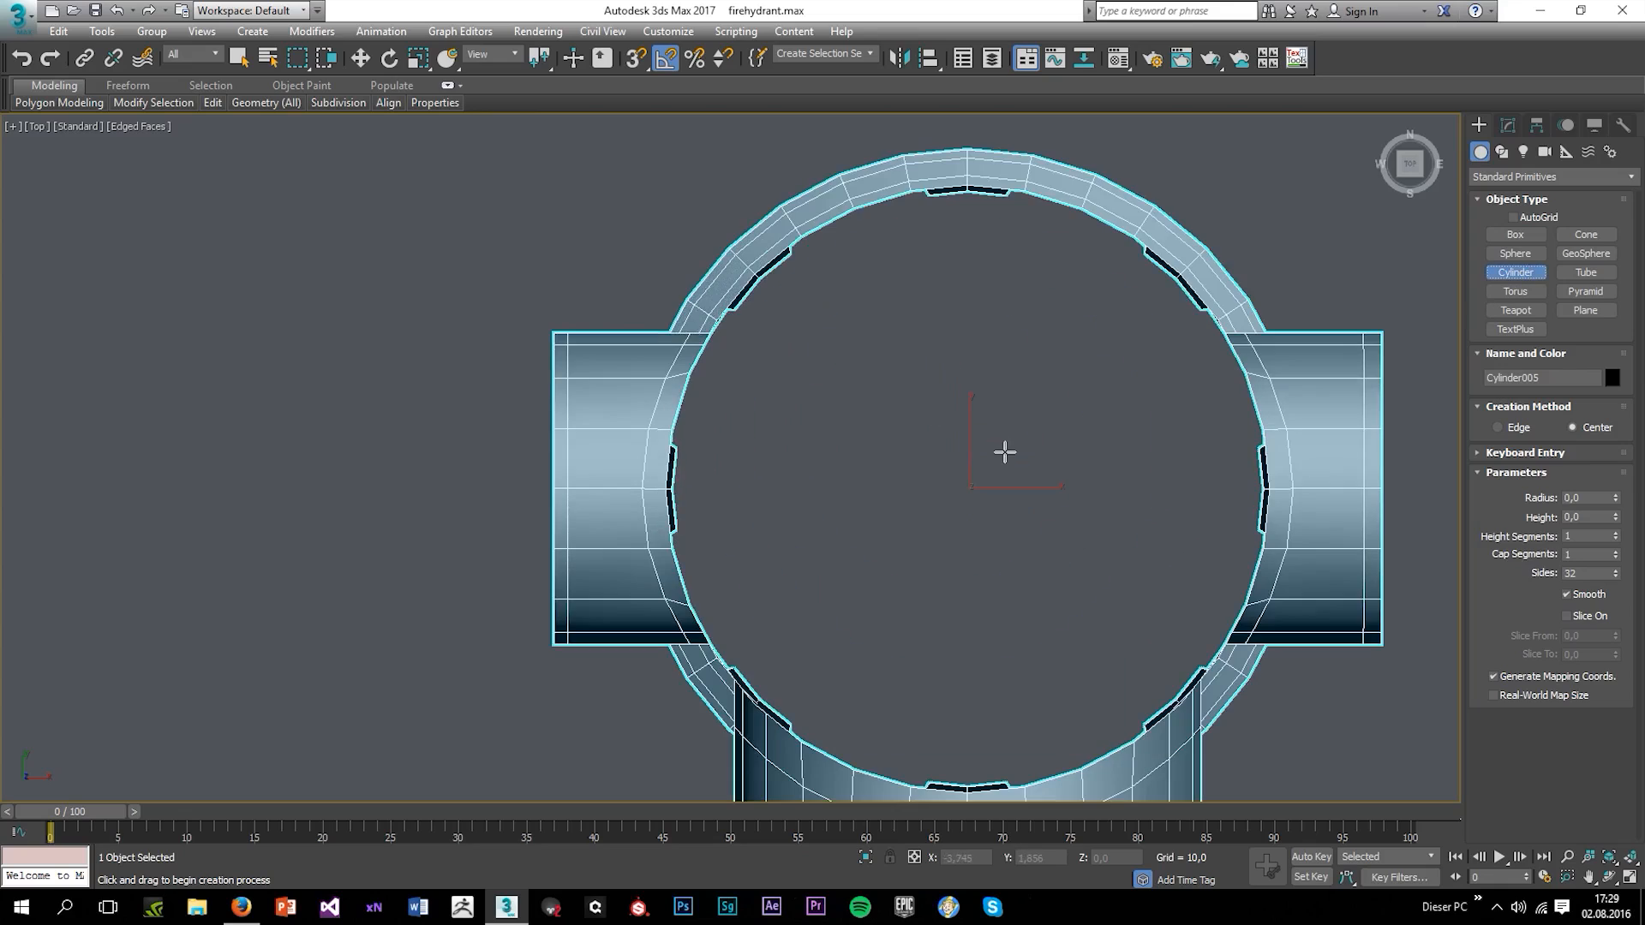
{"action": "middle_click_drag", "start_coordinate": [969, 489], "coordinate": [945, 436]}
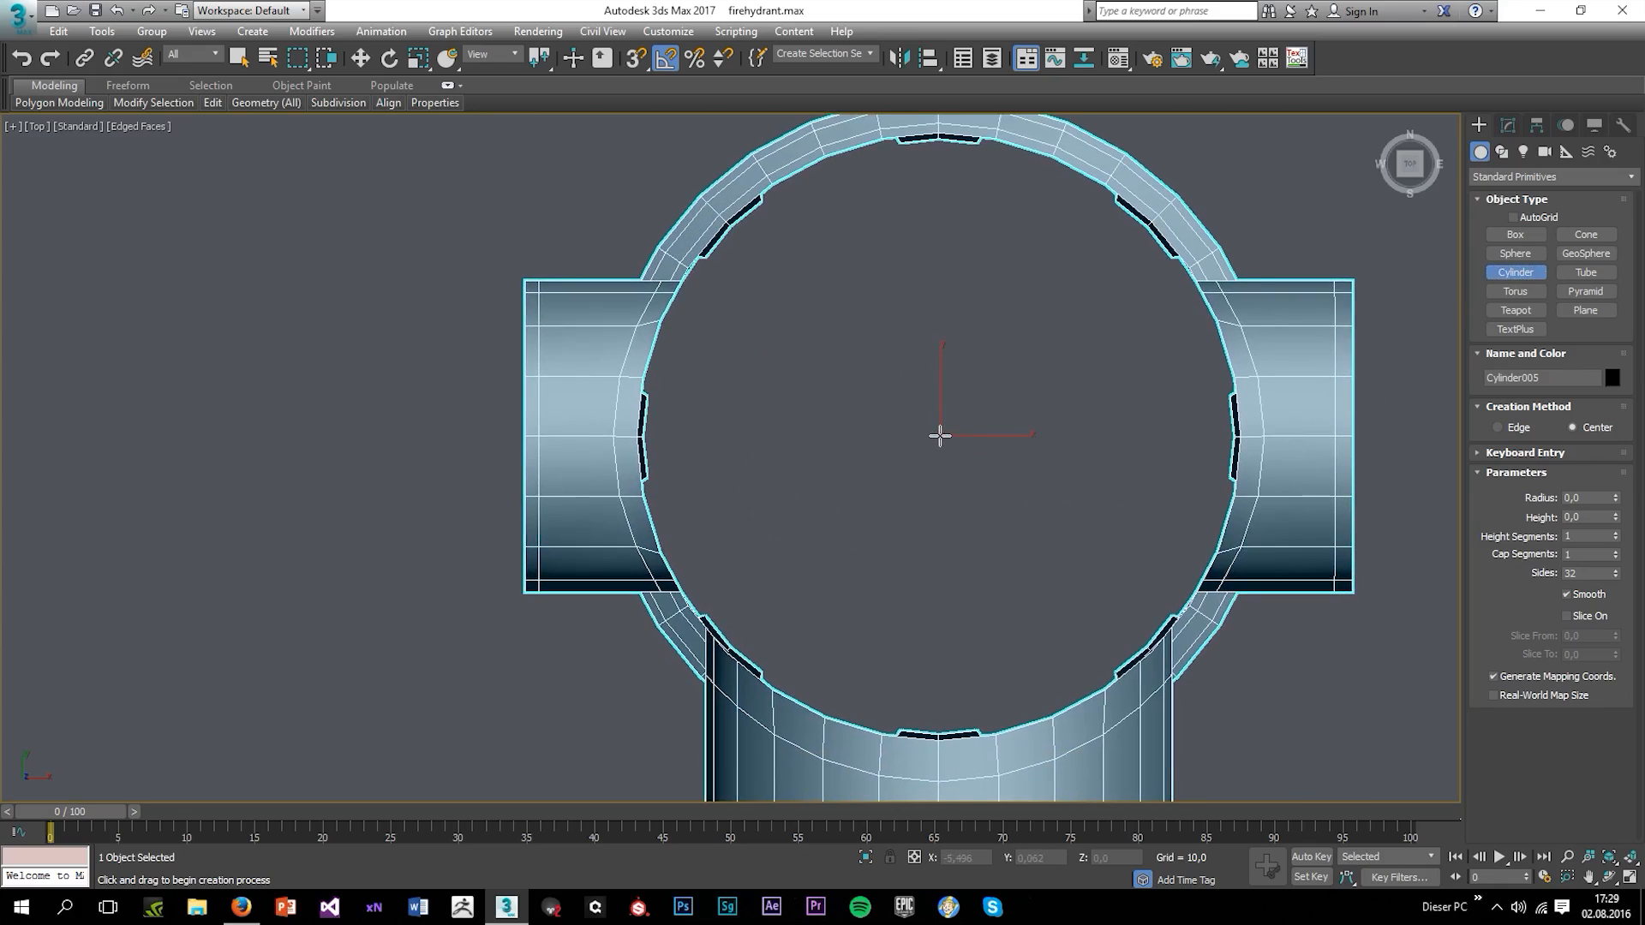
{"action": "left_click_drag", "start_coordinate": [940, 435], "coordinate": [1025, 725]}
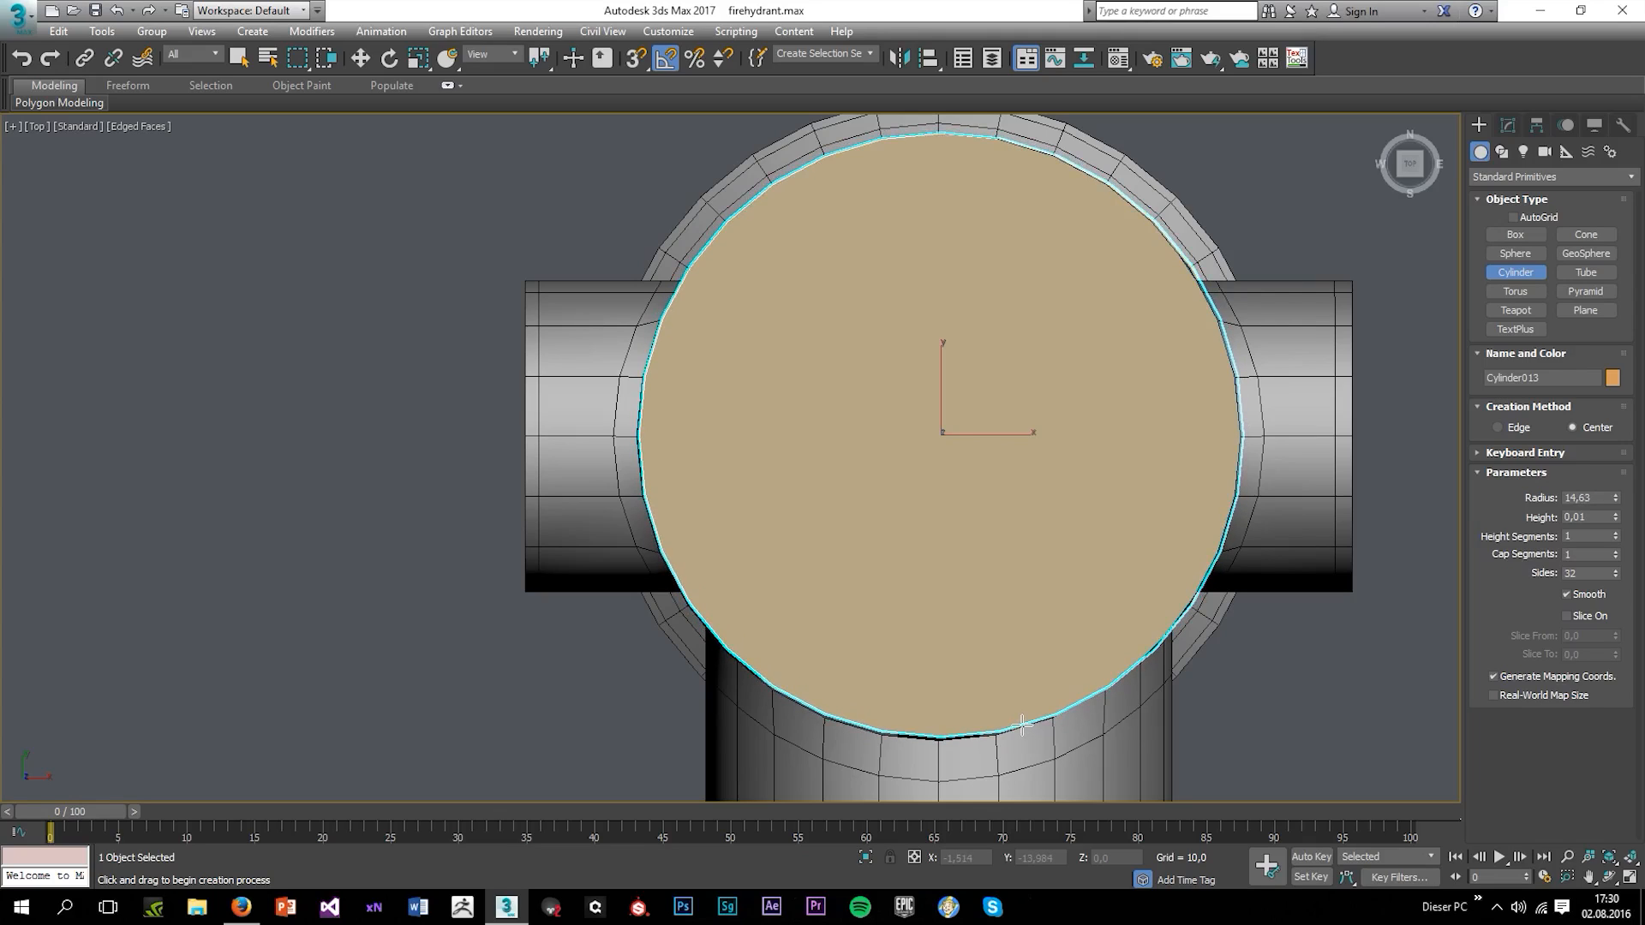
Move the cylinder slightly in X and Y to line it up with the body's opening, then deselect it
{"action": "key", "text": "w"}
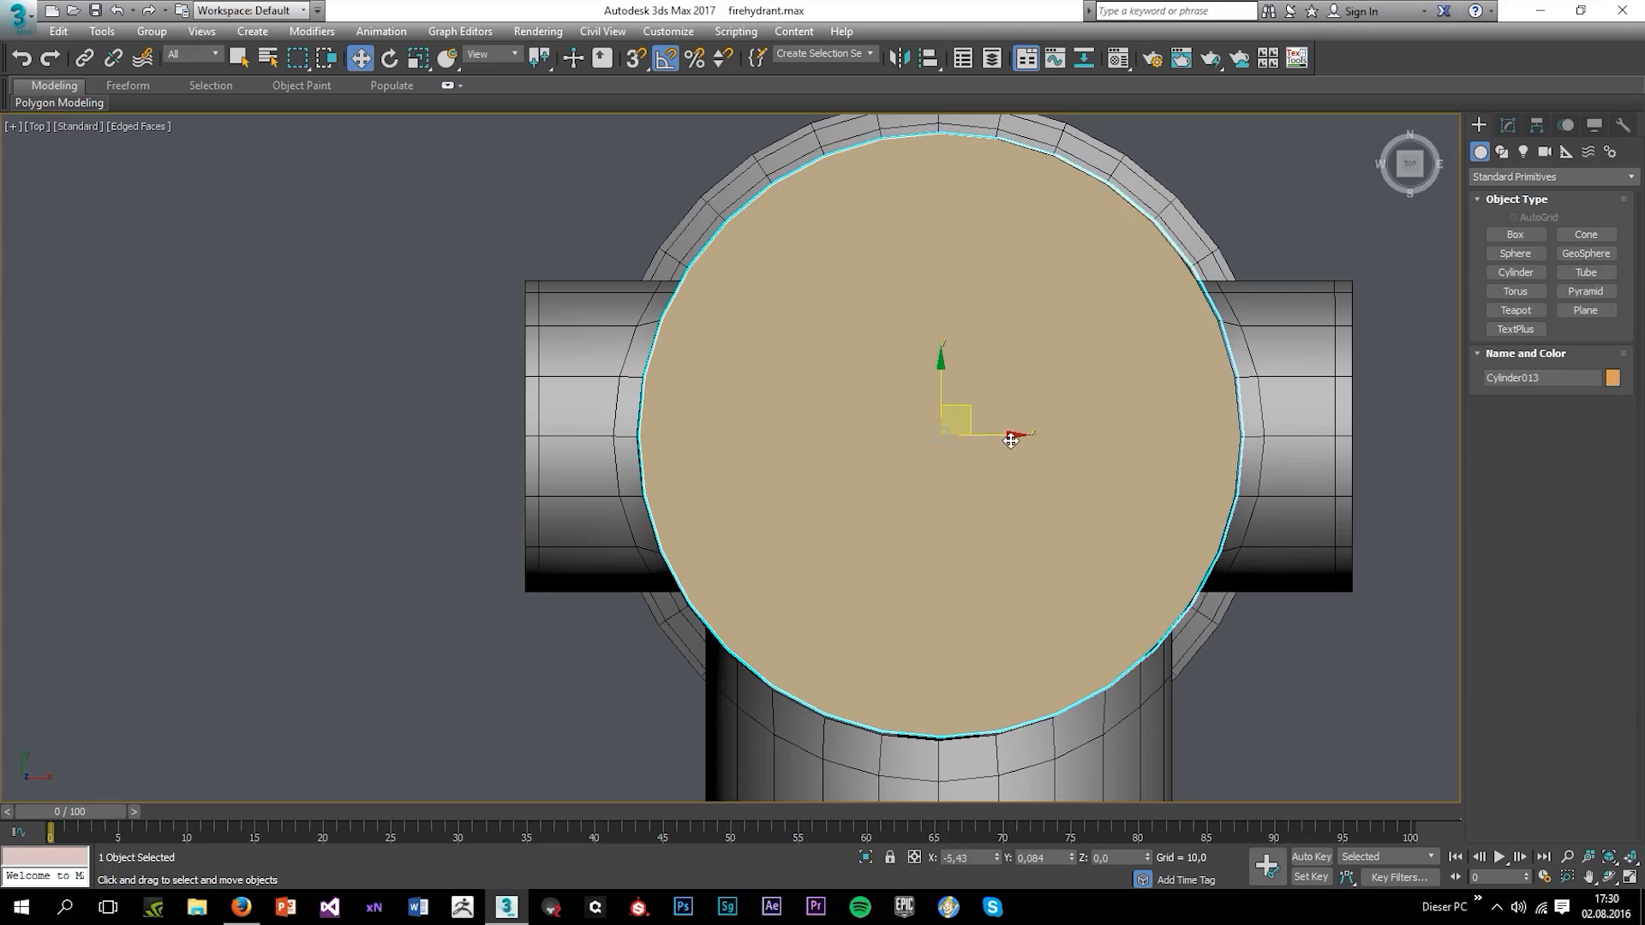
{"action": "left_click_drag", "start_coordinate": [1017, 430], "coordinate": [1007, 441]}
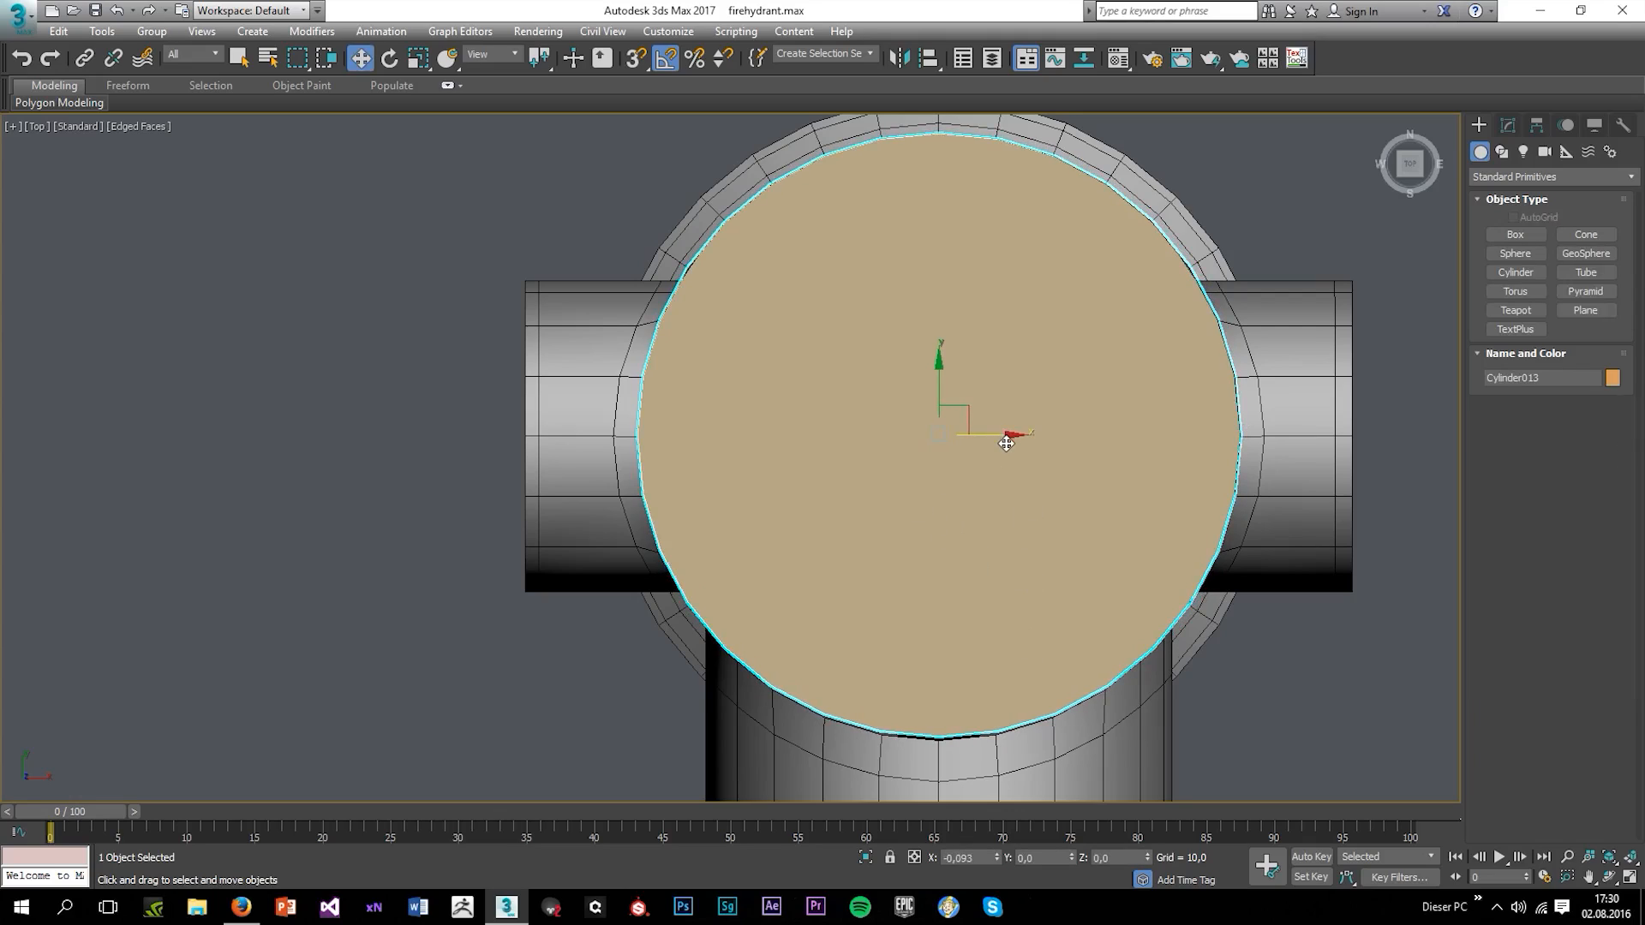
{"action": "left_click_drag", "start_coordinate": [941, 390], "coordinate": [936, 387]}
{"action": "left_click", "coordinate": [1261, 666]}
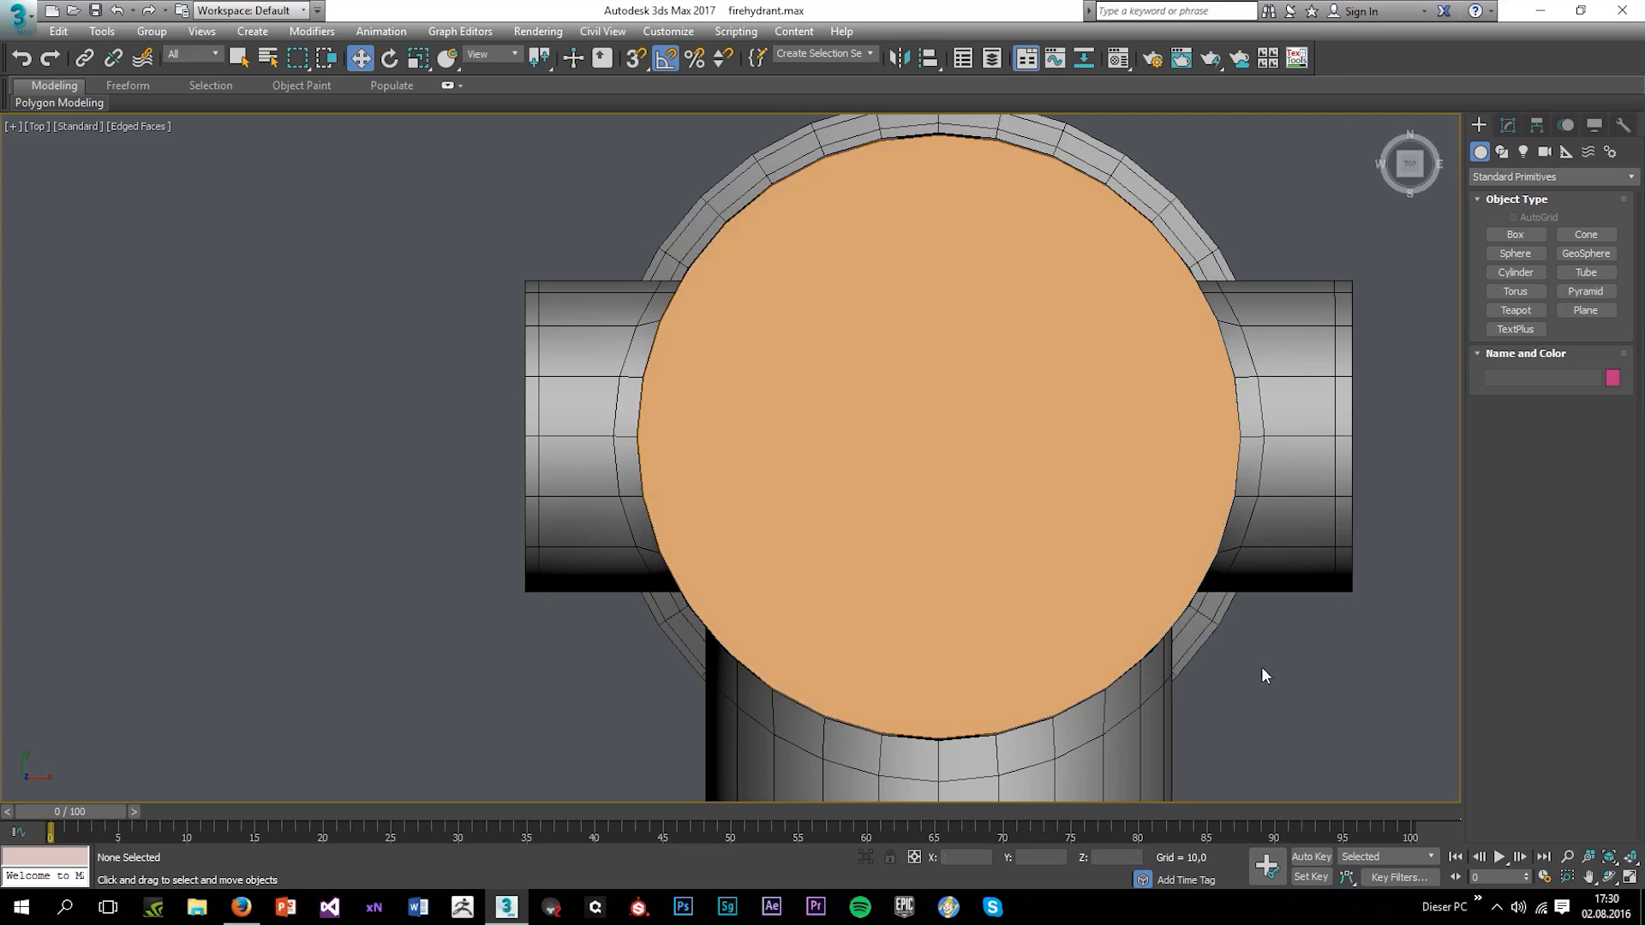
Select the new cylinder inside the body in the perspective view and set its sides to 24
{"action": "key", "text": "alt+w"}
{"action": "left_click", "coordinate": [1133, 630]}
{"action": "key", "text": "alt+w"}
{"action": "middle_click_drag", "start_coordinate": [982, 542], "coordinate": [1278, 610], "text": "alt"}
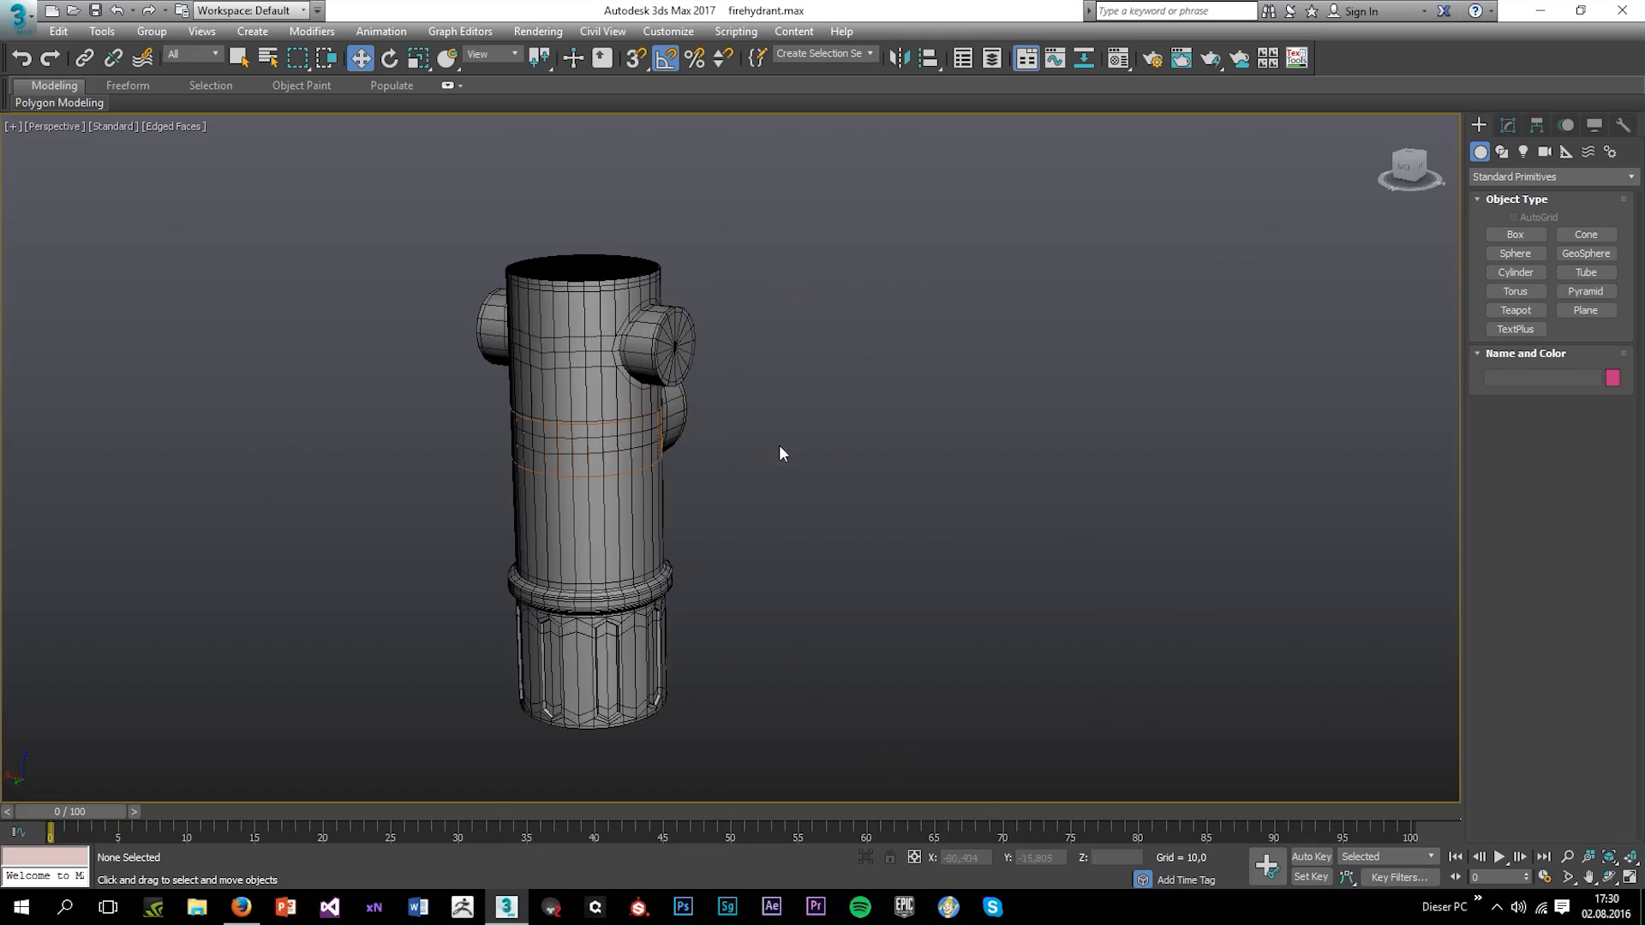
{"action": "middle_click_drag", "start_coordinate": [781, 453], "coordinate": [1057, 454]}
{"action": "scroll", "coordinate": [800, 462], "scroll_direction": "up", "scroll_amount": 5}
{"action": "scroll", "coordinate": [798, 462], "scroll_direction": "down", "scroll_amount": 5}
{"action": "middle_click_drag", "start_coordinate": [814, 466], "coordinate": [822, 599], "text": "alt"}
{"action": "middle_click_drag", "start_coordinate": [835, 257], "coordinate": [808, 569]}
{"action": "left_click", "coordinate": [848, 422]}
{"action": "left_click", "coordinate": [1508, 125]}
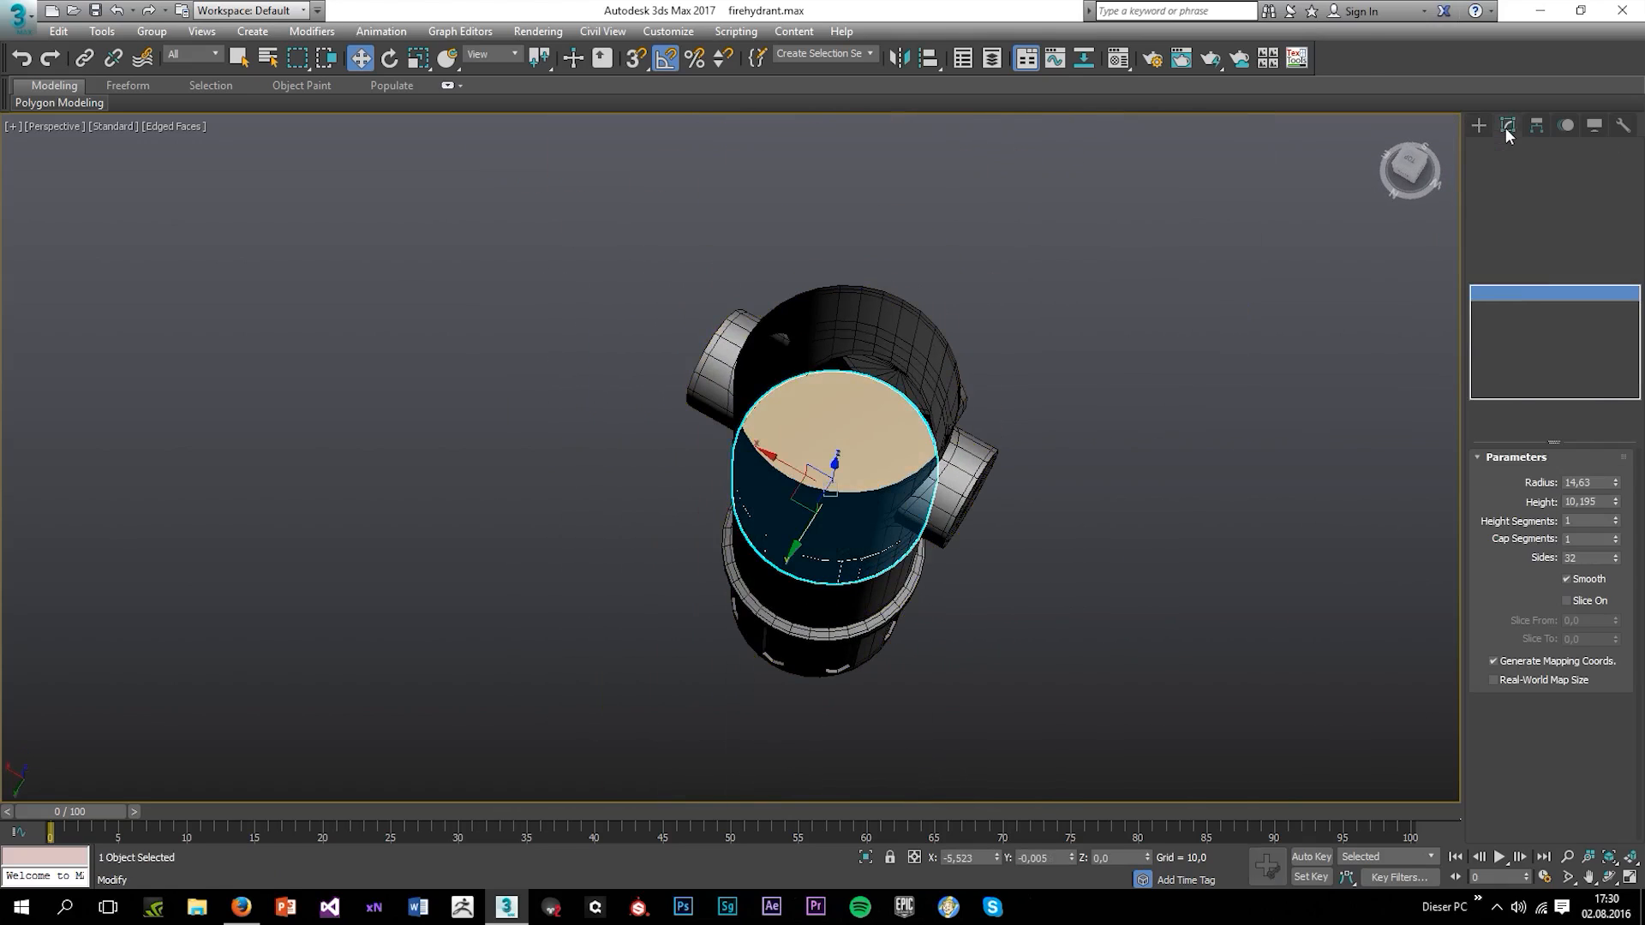
{"action": "left_click", "coordinate": [1590, 557]}
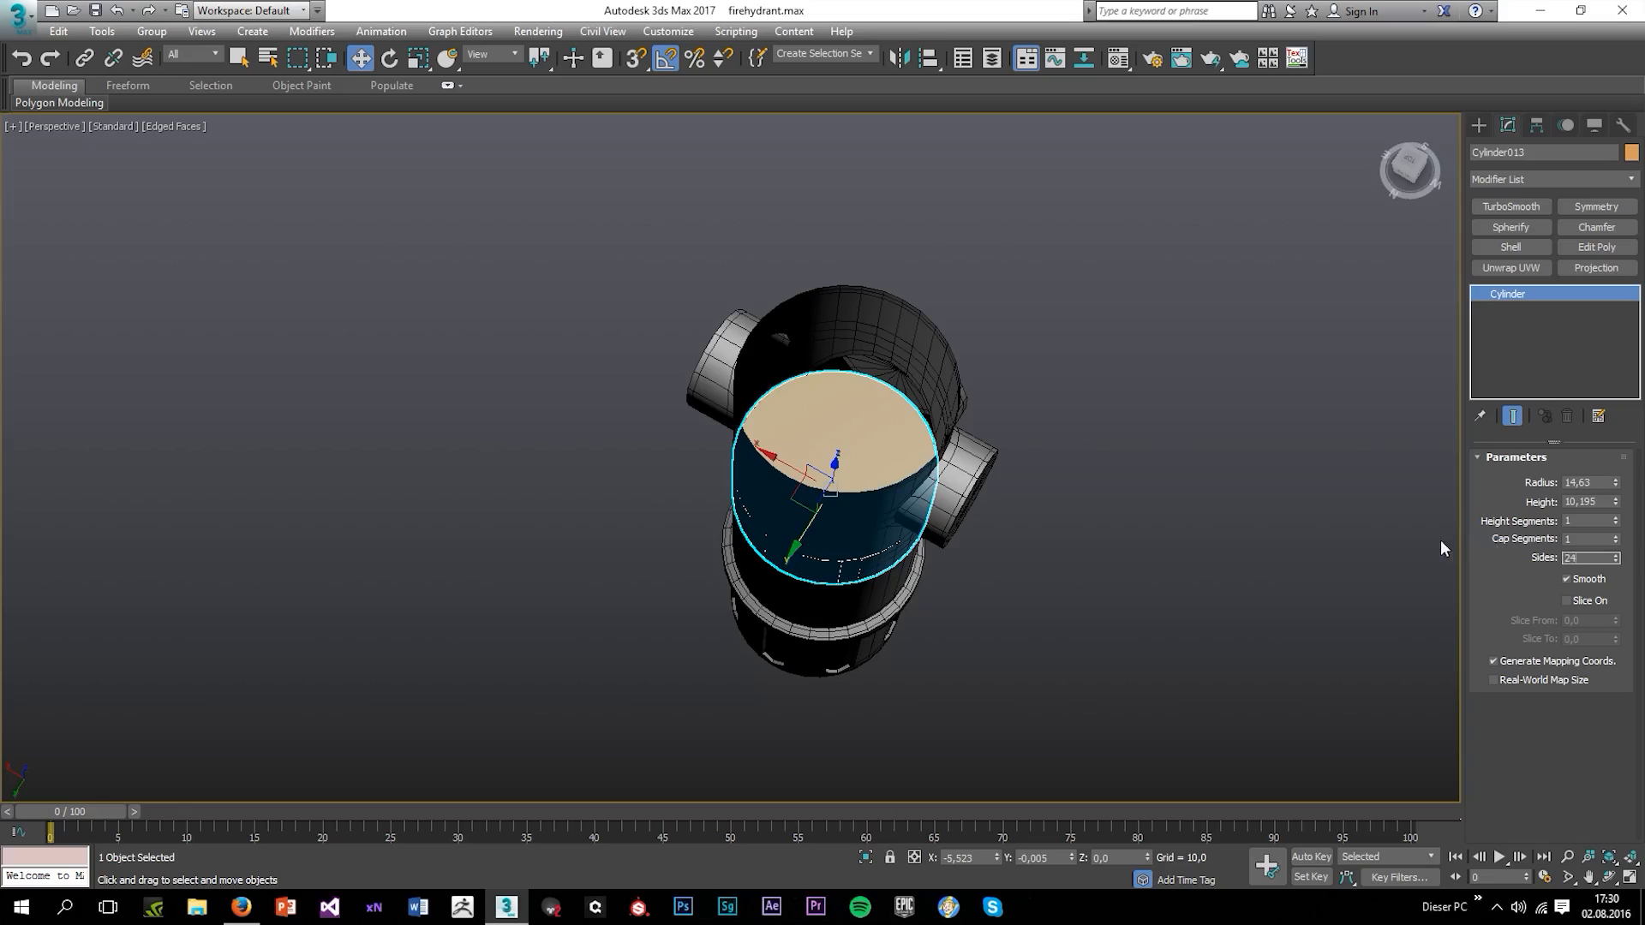
{"action": "key", "text": "Return"}
Compare the cylinder's silhouette with the body from above and convert the cylinder to an Editable Poly
{"action": "scroll", "coordinate": [935, 562], "scroll_direction": "up", "scroll_amount": 4}
{"action": "middle_click_drag", "start_coordinate": [922, 559], "coordinate": [738, 624], "text": "alt"}
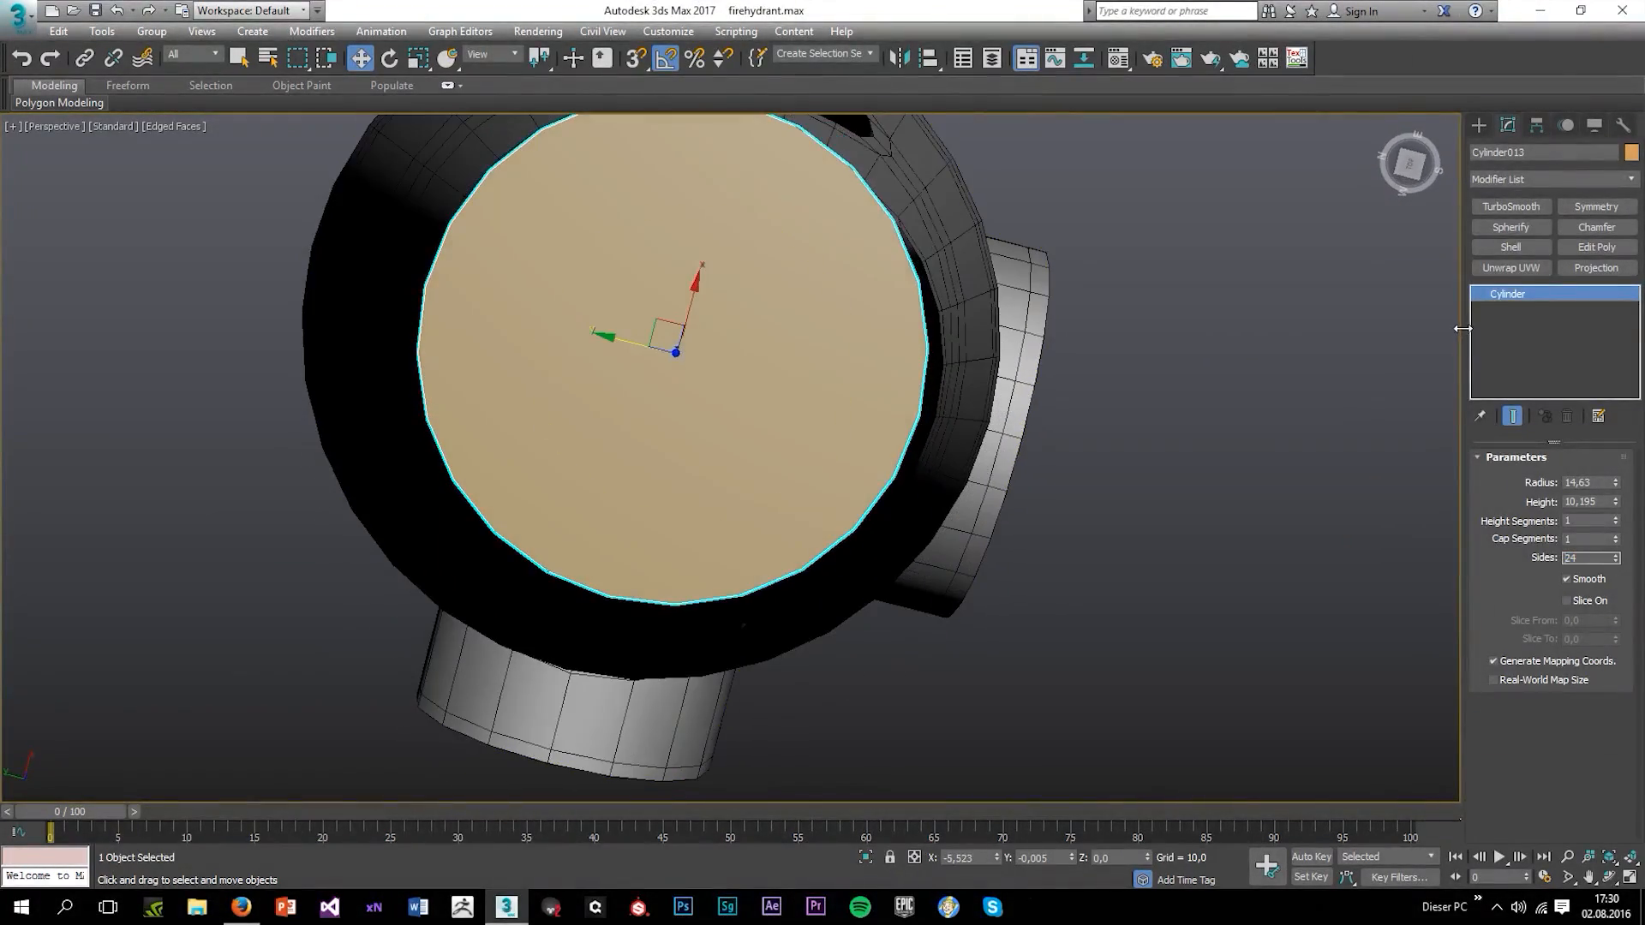
{"action": "right_click", "coordinate": [1534, 300]}
{"action": "left_click", "coordinate": [1533, 437]}
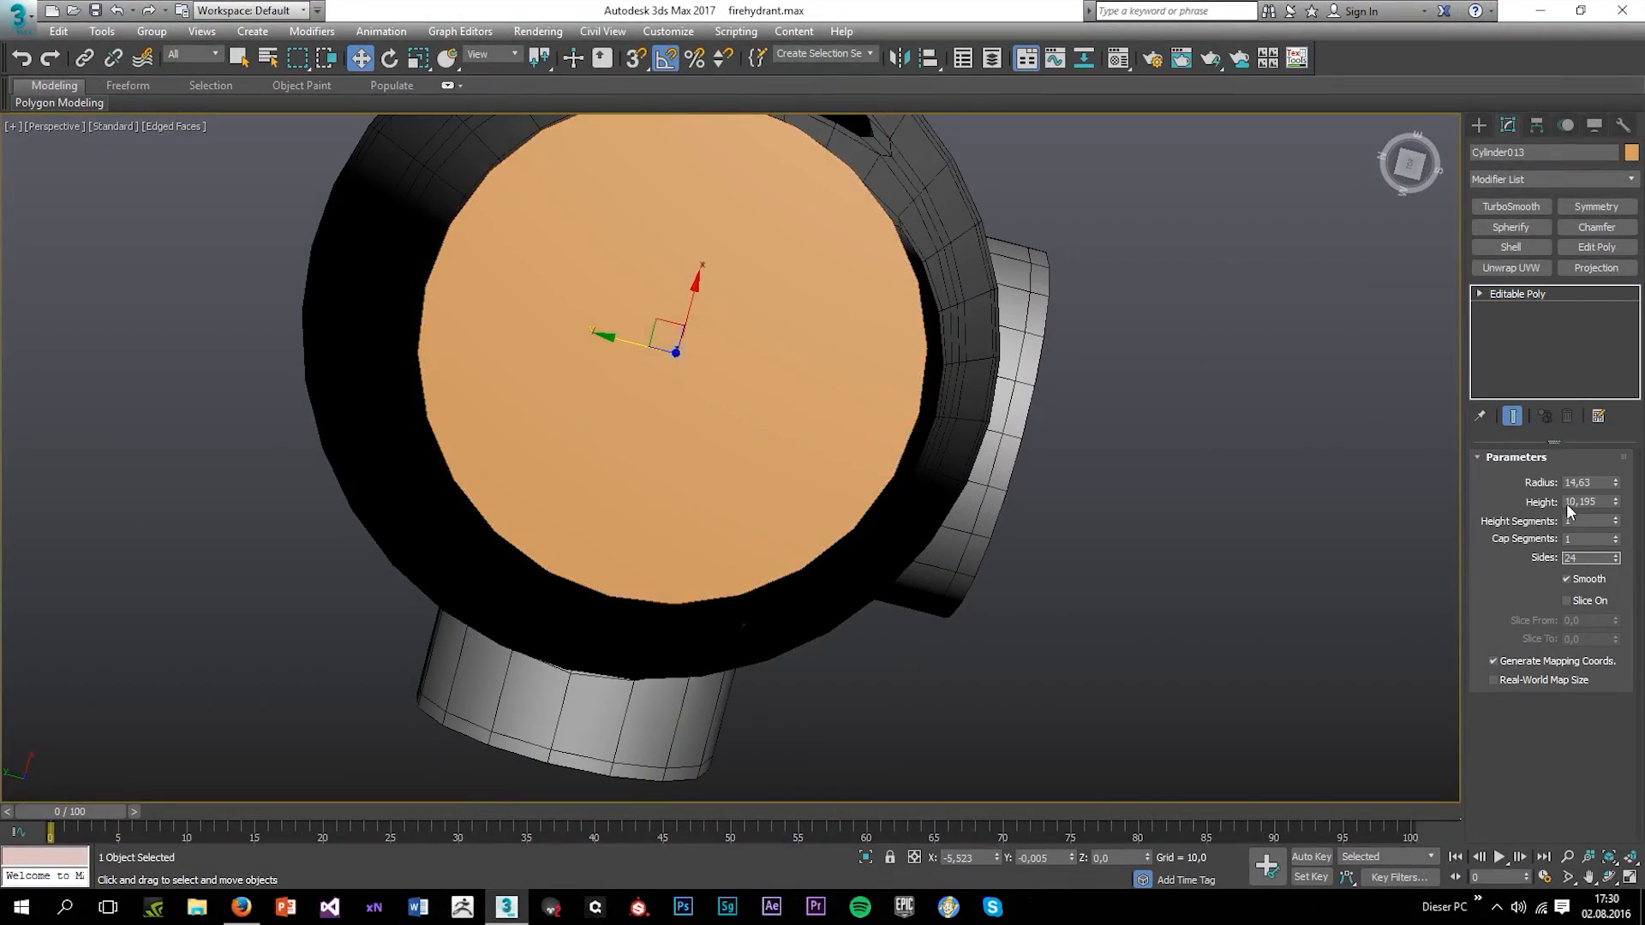
Delete the cylinder's top cap polygon and show the left view full size
{"action": "left_click", "coordinate": [1565, 482]}
{"action": "key", "text": "alt+w"}
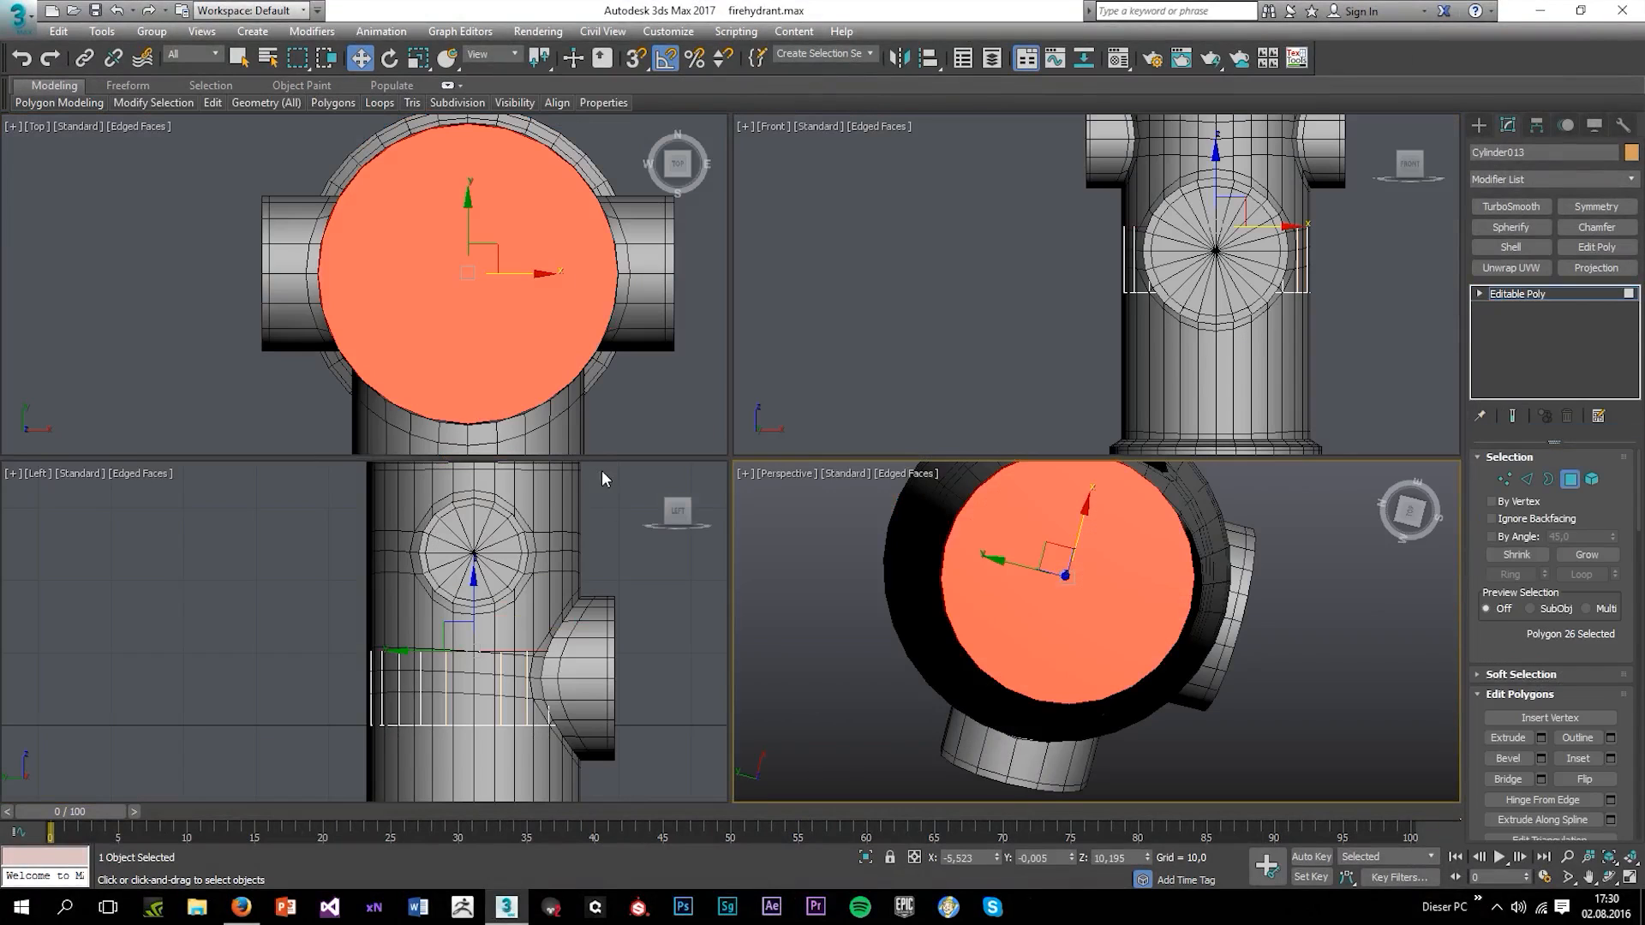
{"action": "key", "text": "Delete"}
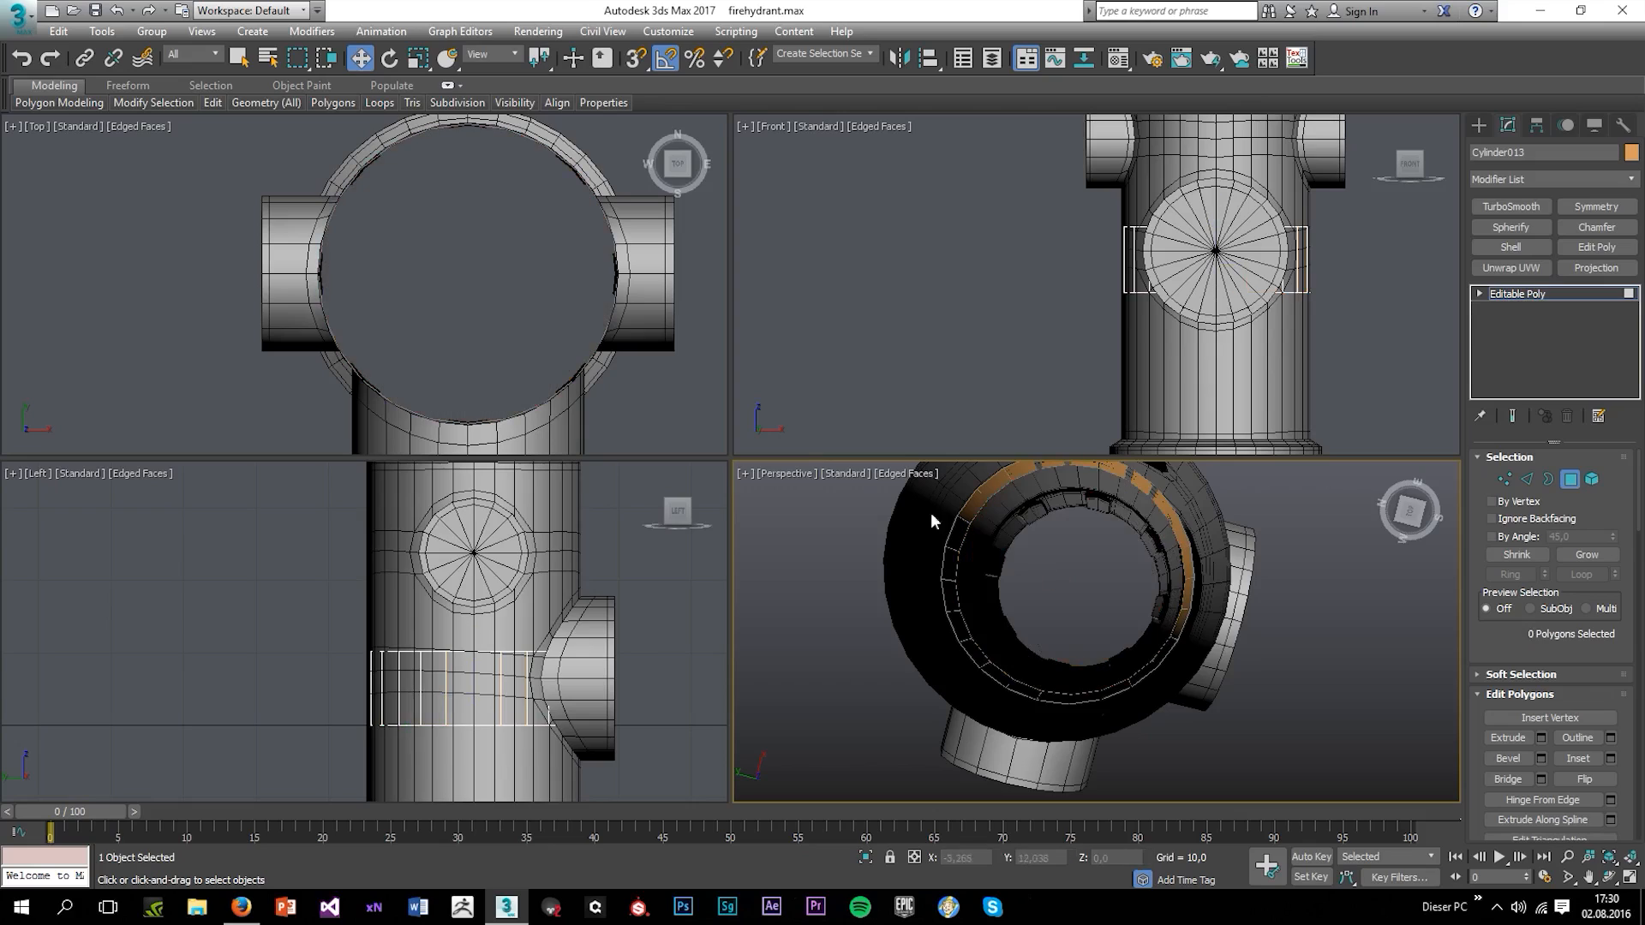
{"action": "key", "text": "alt+w"}
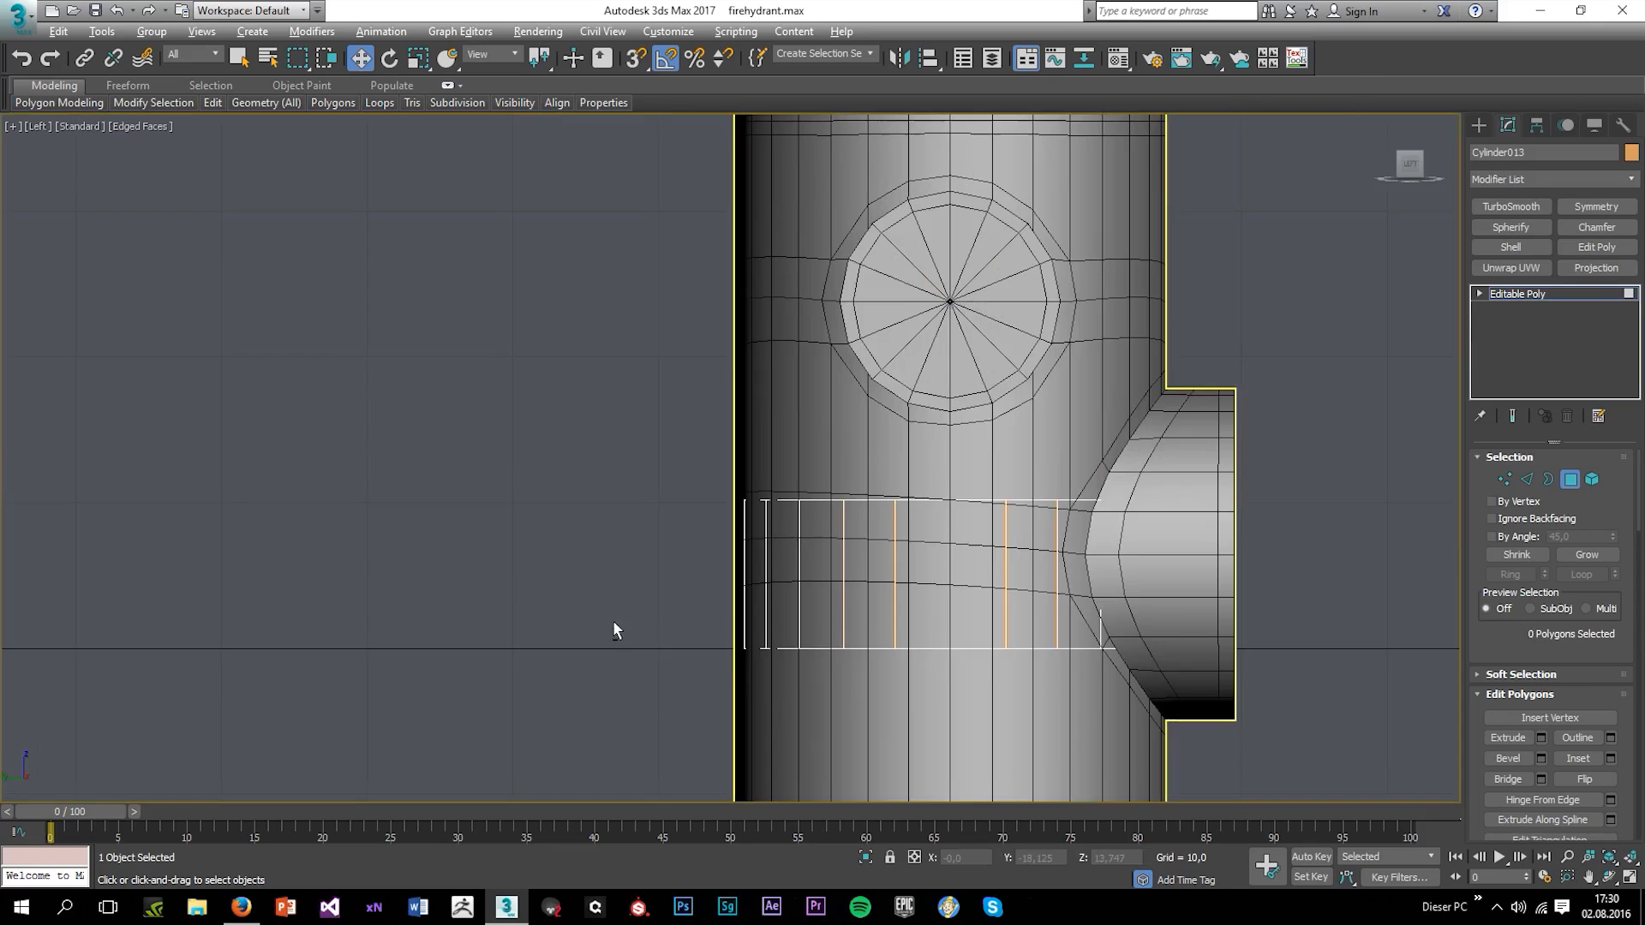
Select the cylinder's open upper border and raise it to the body's top rim, at about Z 37.15
{"action": "left_click", "coordinate": [1547, 479]}
{"action": "key", "text": "F3"}
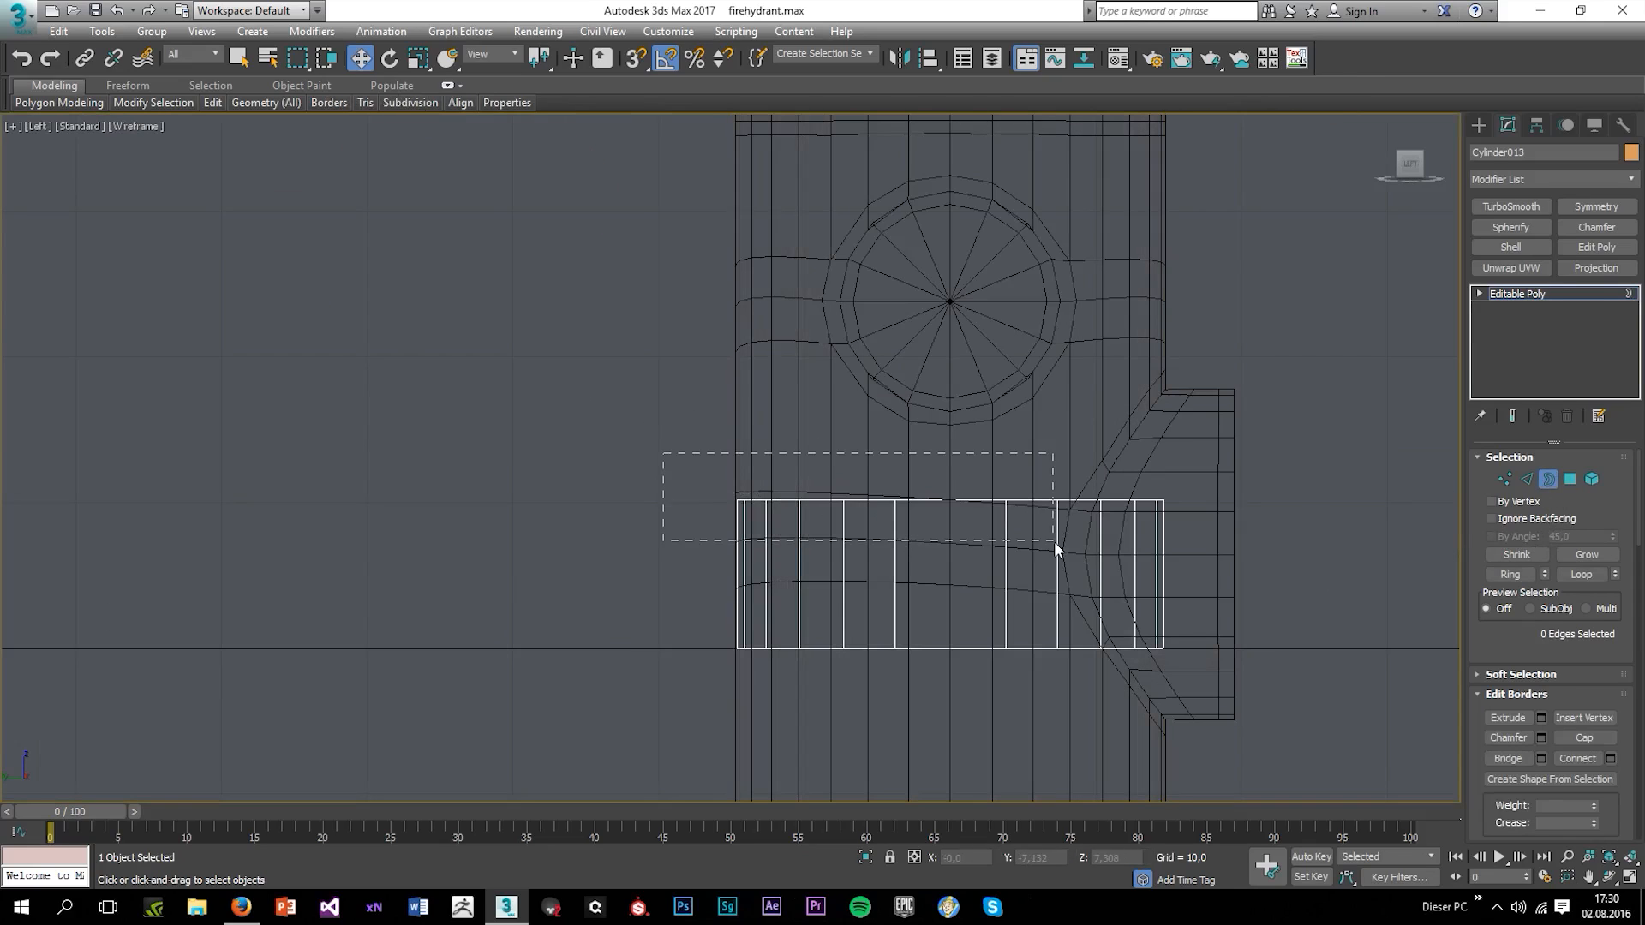
{"action": "left_click_drag", "start_coordinate": [1053, 542], "coordinate": [1052, 540]}
{"action": "scroll", "coordinate": [1005, 509], "scroll_direction": "down", "scroll_amount": 5}
{"action": "left_click_drag", "start_coordinate": [951, 471], "coordinate": [927, 343]}
{"action": "scroll", "coordinate": [927, 352], "scroll_direction": "up", "scroll_amount": 6}
{"action": "left_click_drag", "start_coordinate": [1057, 401], "coordinate": [1015, 353]}
{"action": "scroll", "coordinate": [1013, 360], "scroll_direction": "down", "scroll_amount": 5}
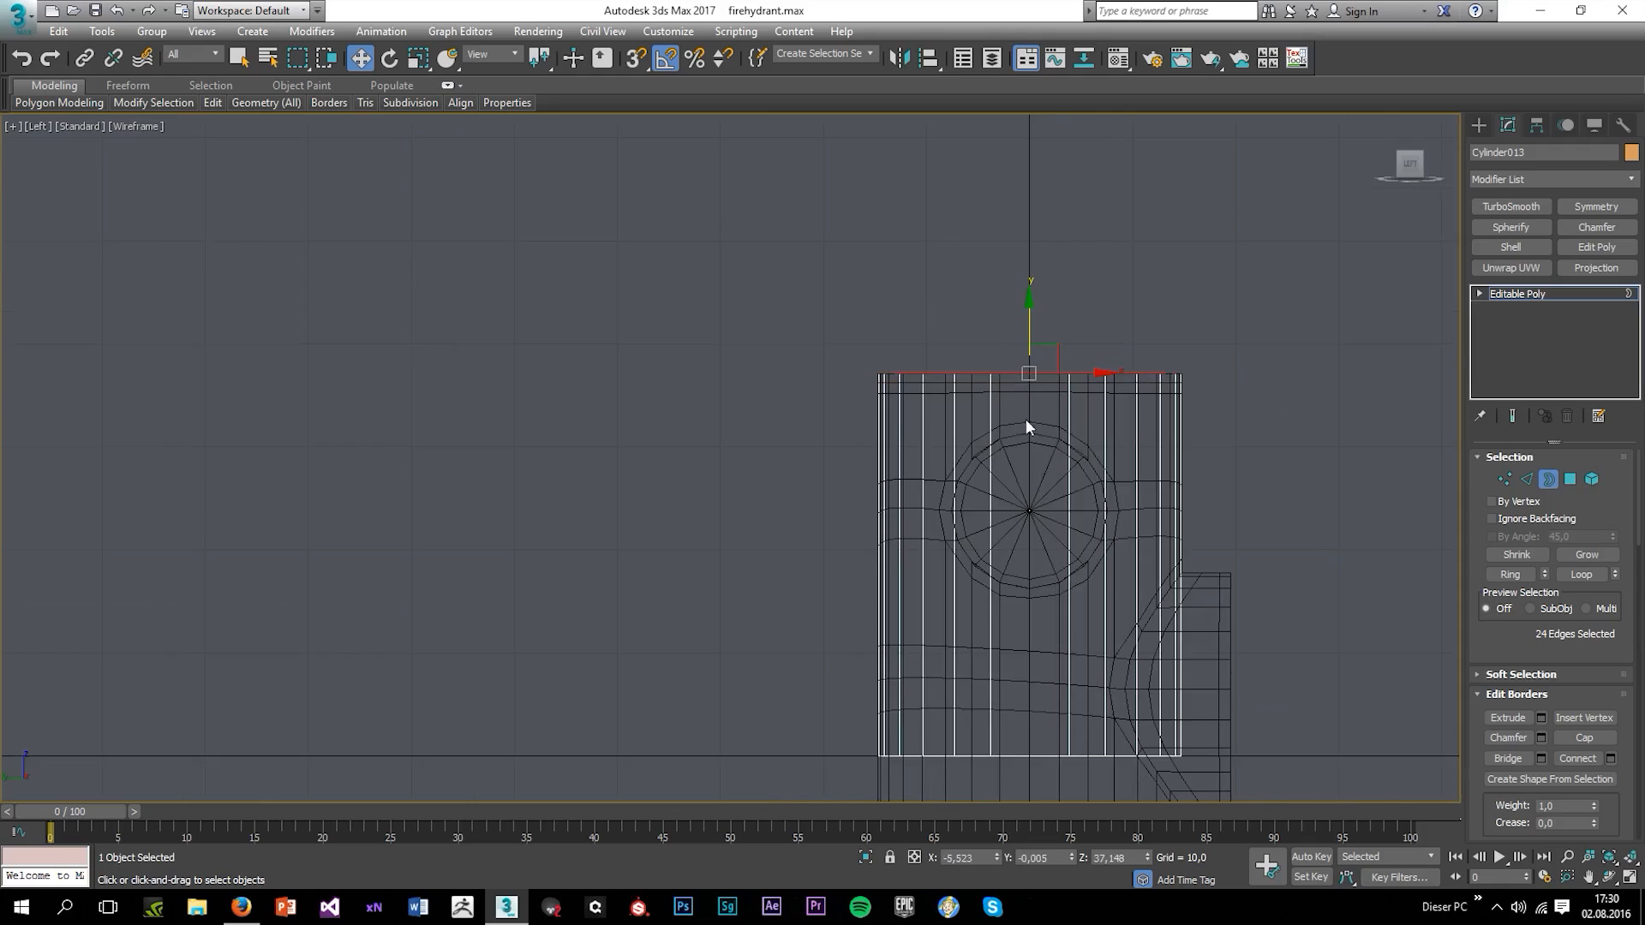
Select the cylinder's lower border and move it down to where the body's lower ring begins, at about Z -22.78
{"action": "middle_click_drag", "start_coordinate": [1025, 419], "coordinate": [915, 195]}
{"action": "left_click", "coordinate": [792, 533]}
{"action": "middle_click_drag", "start_coordinate": [1039, 583], "coordinate": [950, 297]}
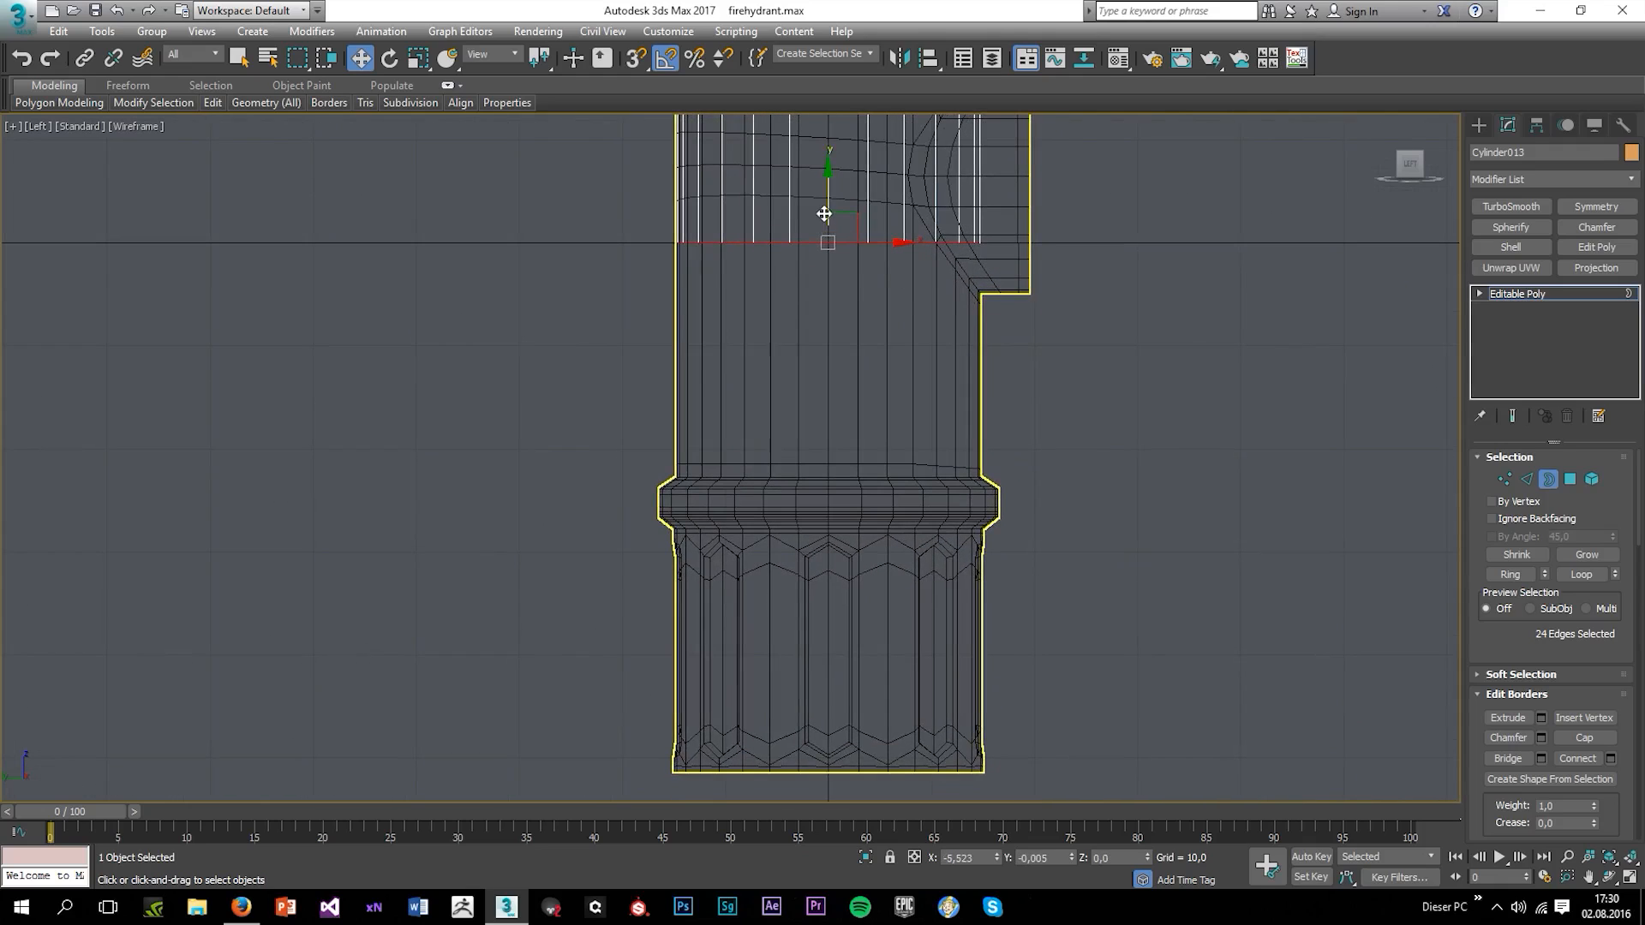
{"action": "left_click_drag", "start_coordinate": [823, 214], "coordinate": [852, 449]}
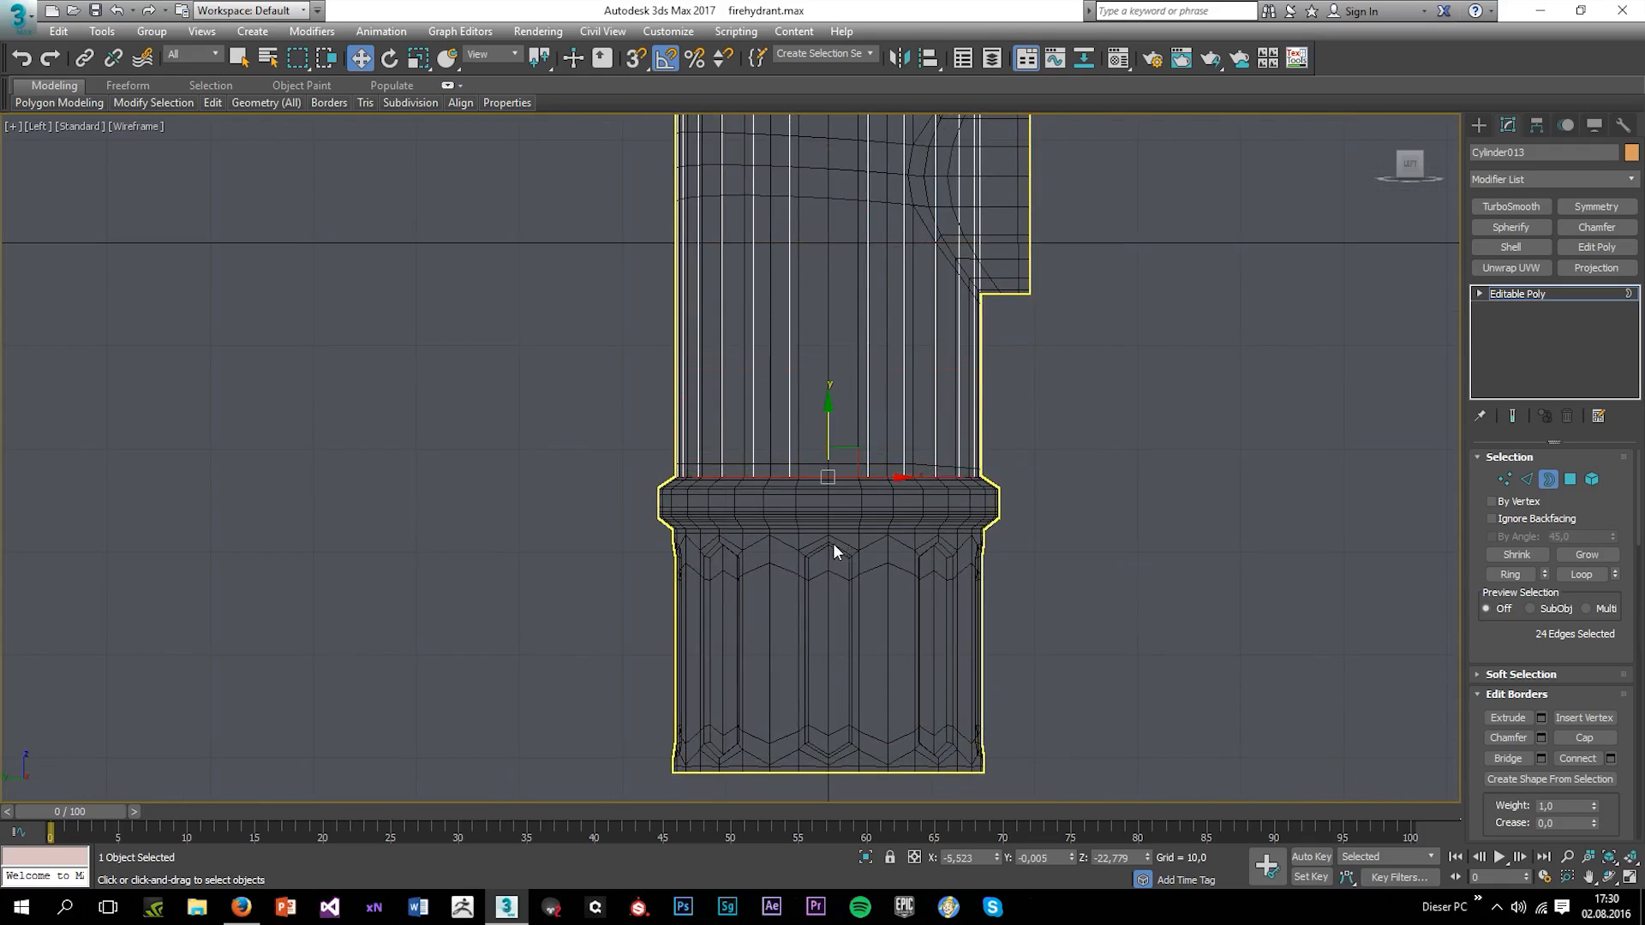
Fine-tune the lower border's height to about Z -22.73 so it lines up with the ring's upper bevel edge
{"action": "scroll", "coordinate": [833, 501], "scroll_direction": "up", "scroll_amount": 8}
{"action": "scroll", "coordinate": [584, 425], "scroll_direction": "down", "scroll_amount": 3}
{"action": "middle_click_drag", "start_coordinate": [258, 462], "coordinate": [581, 475]}
{"action": "scroll", "coordinate": [581, 479], "scroll_direction": "up", "scroll_amount": 4}
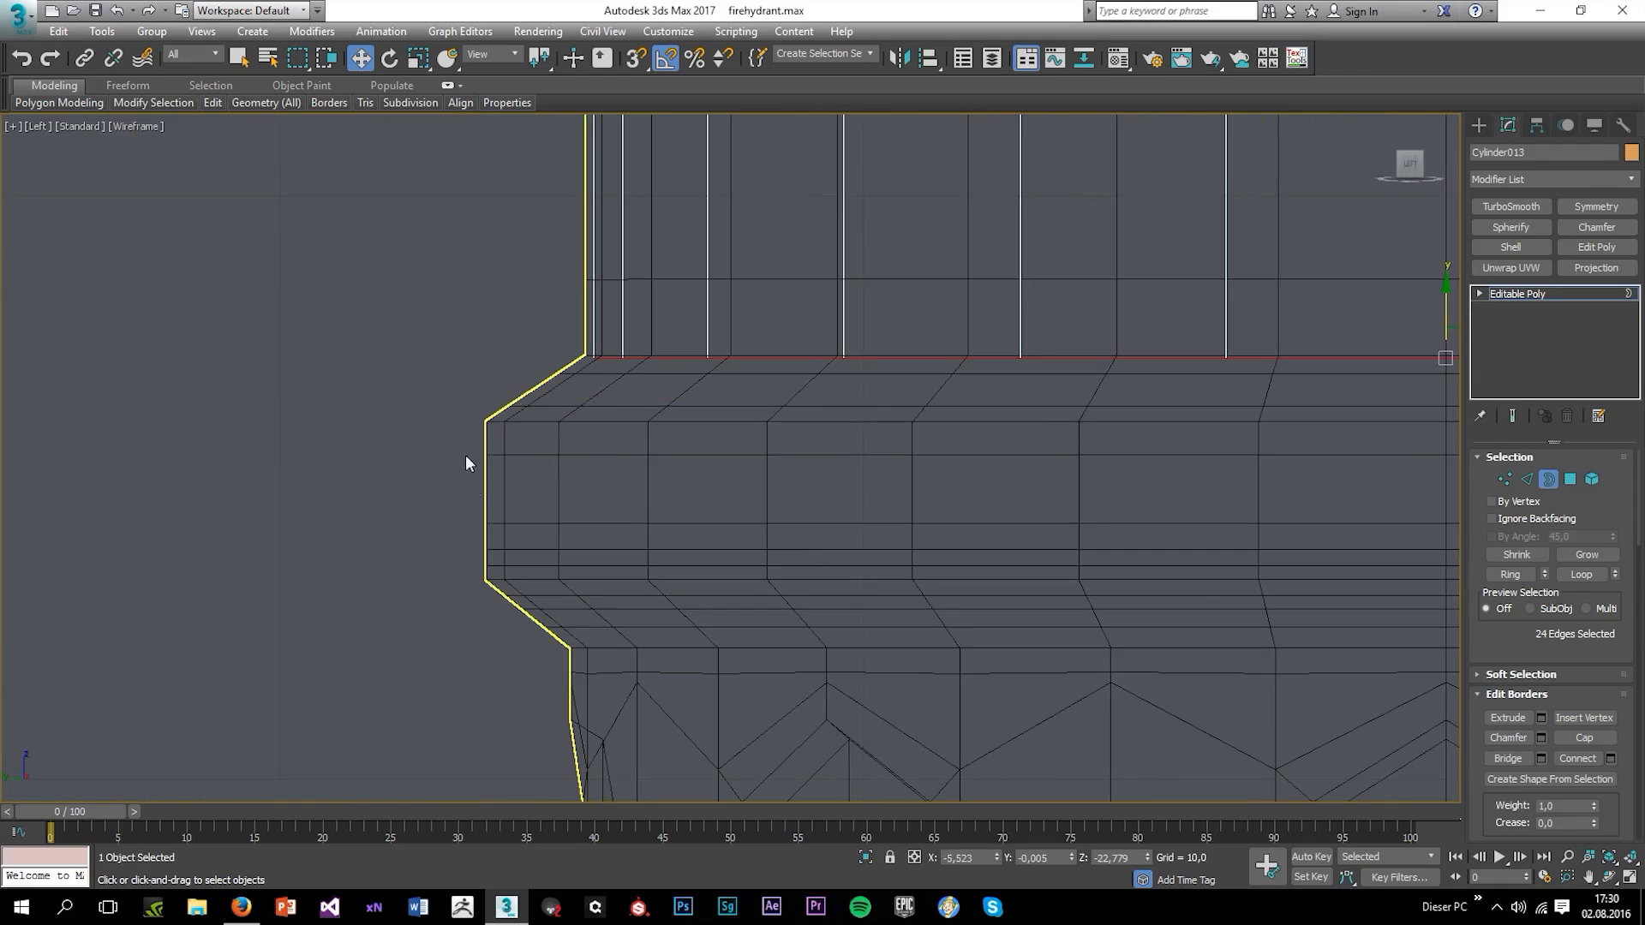
{"action": "middle_click_drag", "start_coordinate": [1035, 439], "coordinate": [667, 510]}
{"action": "scroll", "coordinate": [1039, 428], "scroll_direction": "up", "scroll_amount": 6}
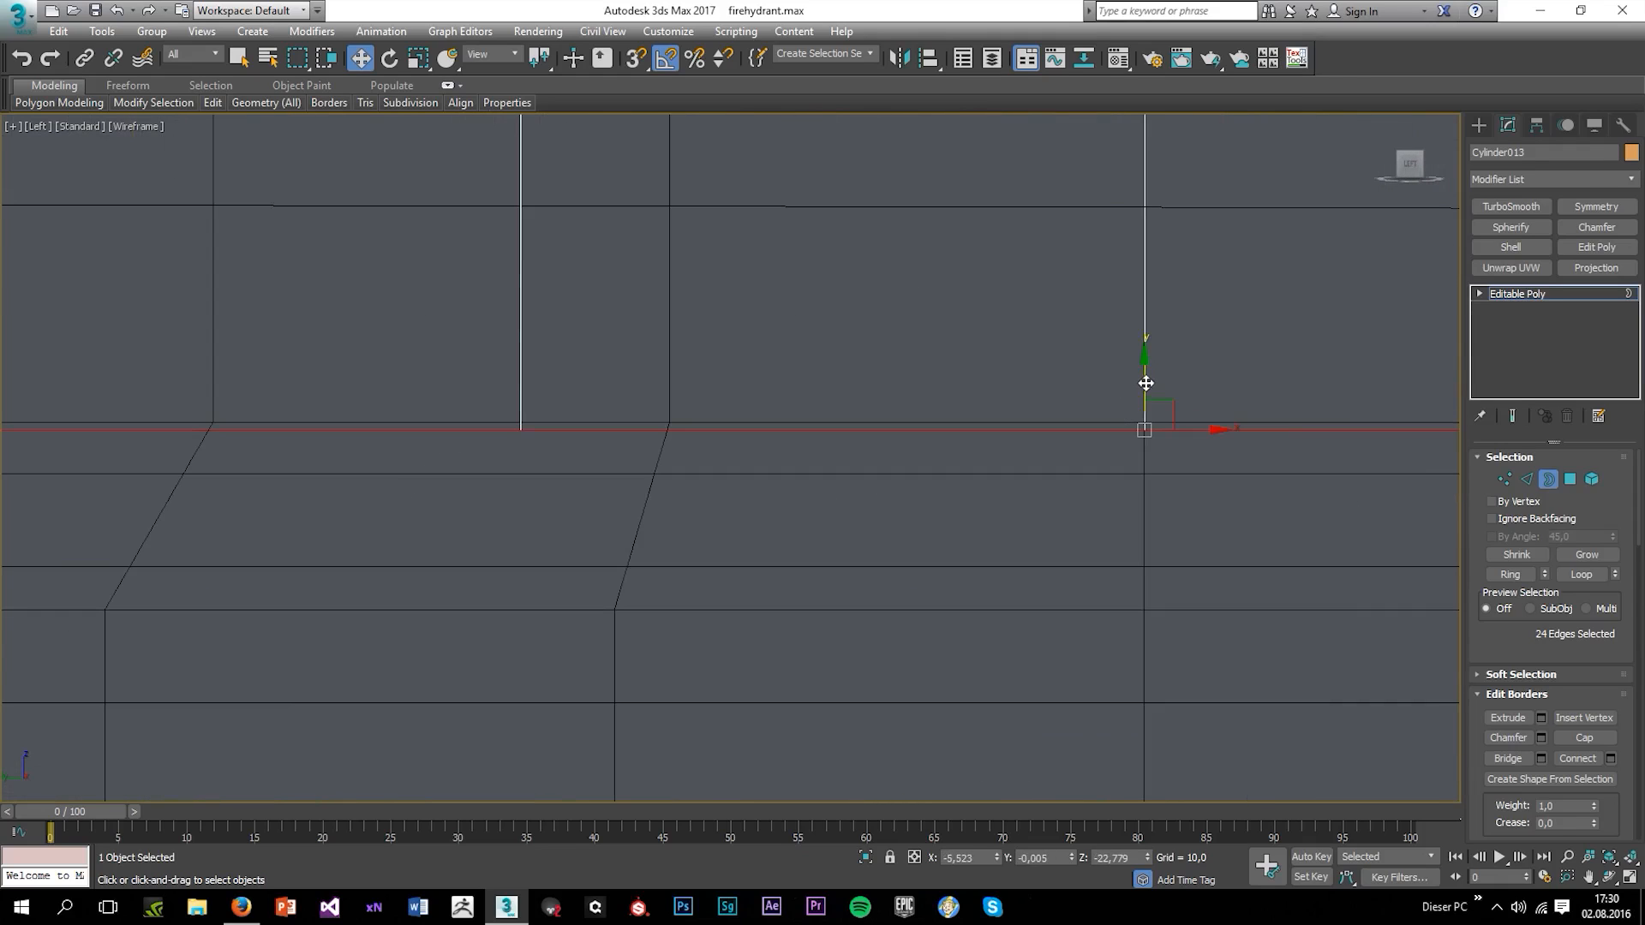
{"action": "left_click_drag", "start_coordinate": [1145, 383], "coordinate": [1136, 377]}
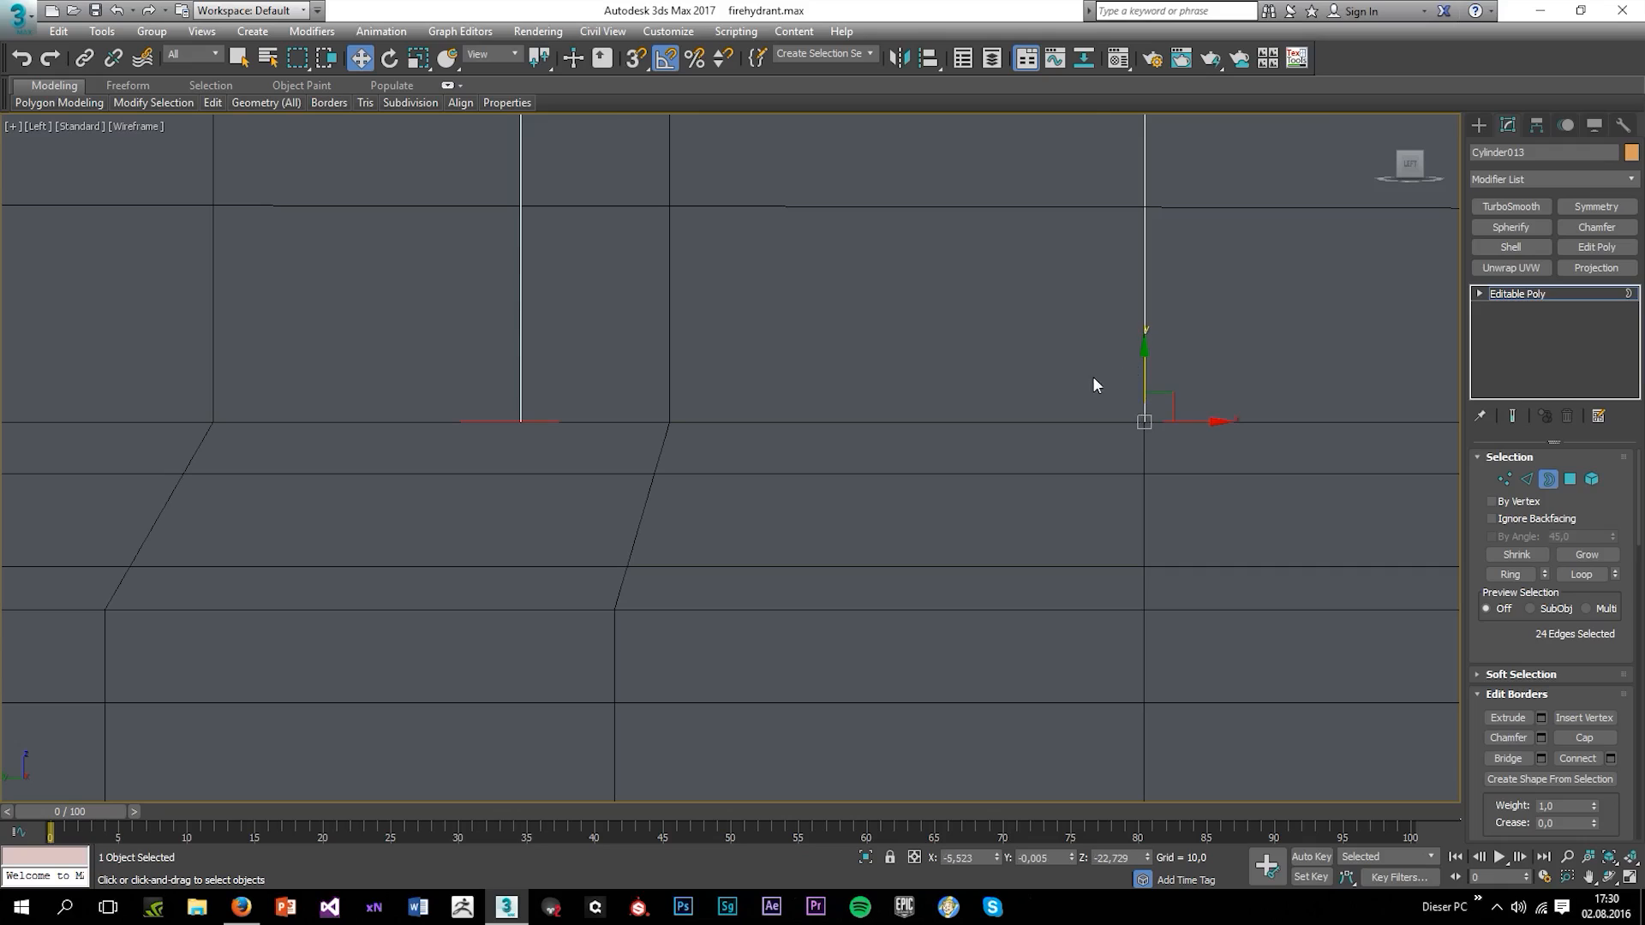
Extrude the lower border downward as a new edge loop to the bottom of the ring's upper bevel, at about Z -23.87
{"action": "scroll", "coordinate": [1028, 411], "scroll_direction": "down", "scroll_amount": 5}
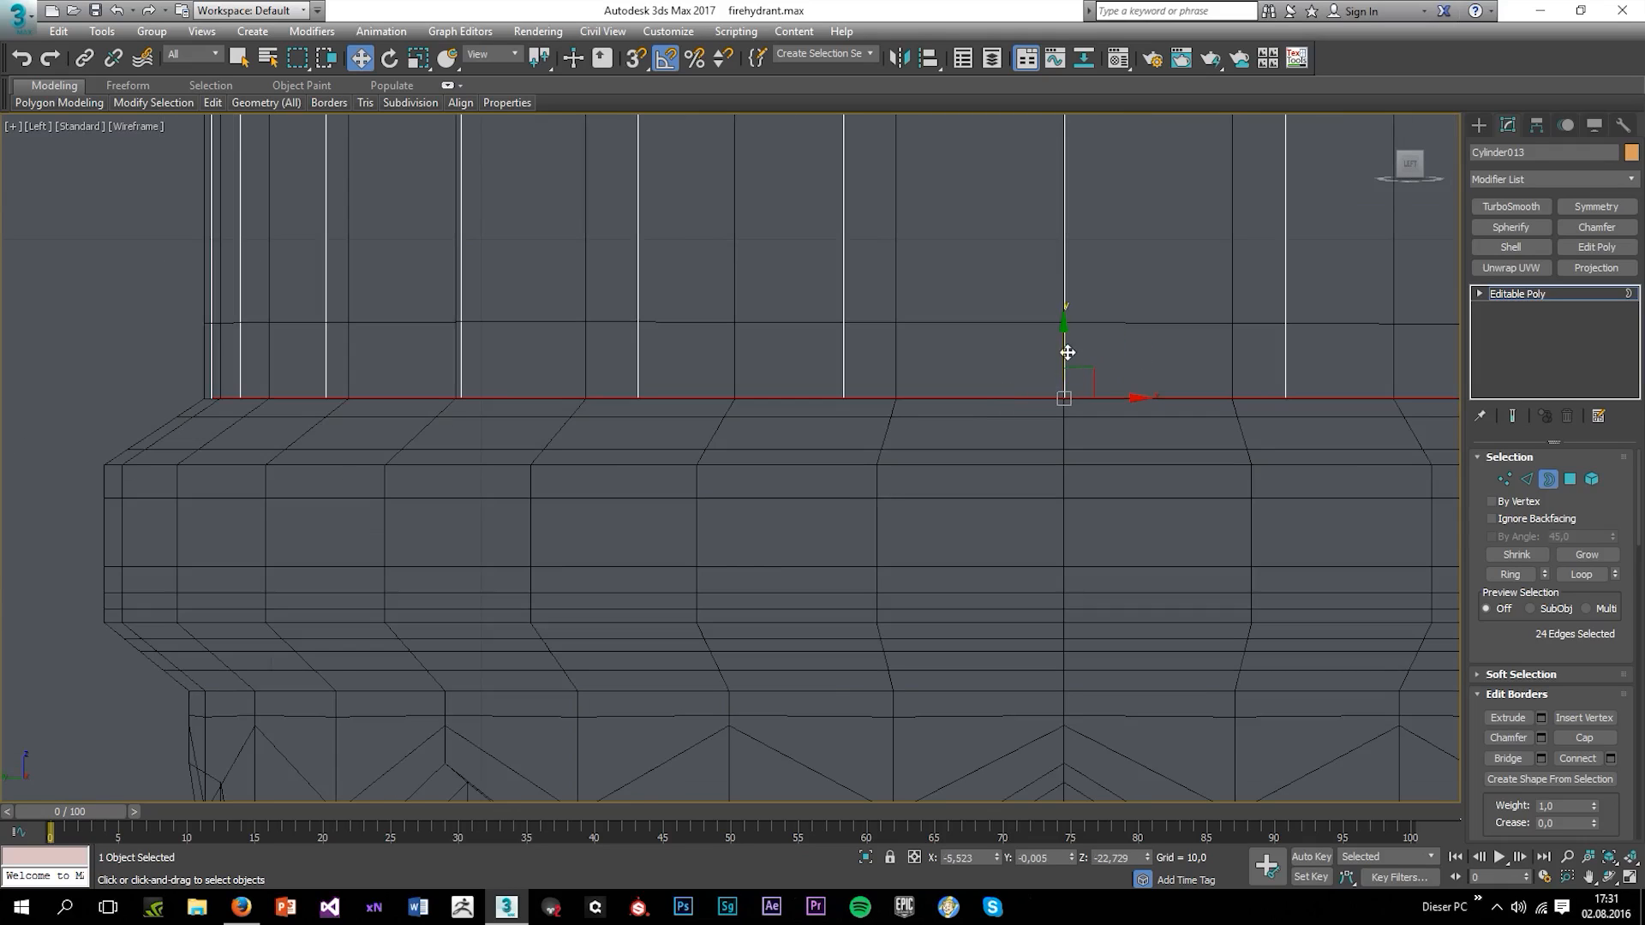
{"action": "left_click_drag", "start_coordinate": [1068, 352], "coordinate": [1039, 418], "text": "shift"}
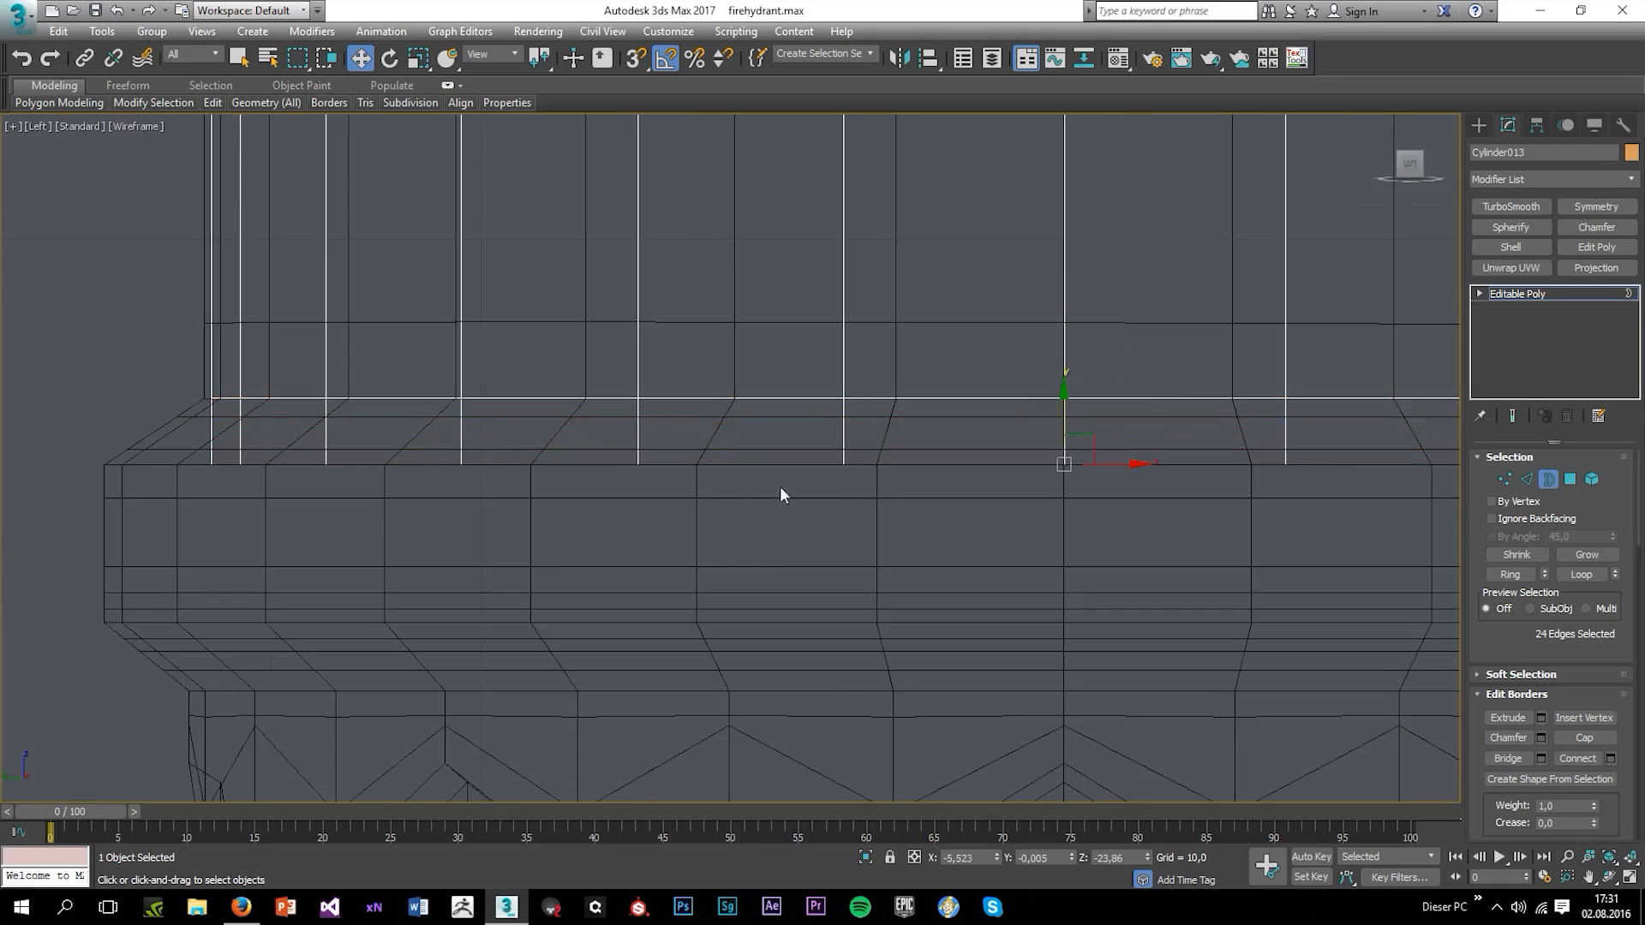
{"action": "scroll", "coordinate": [397, 418], "scroll_direction": "up", "scroll_amount": 3}
{"action": "scroll", "coordinate": [689, 494], "scroll_direction": "up", "scroll_amount": 5}
{"action": "scroll", "coordinate": [1010, 471], "scroll_direction": "down", "scroll_amount": 3}
{"action": "middle_click_drag", "start_coordinate": [1080, 466], "coordinate": [623, 494]}
{"action": "scroll", "coordinate": [1046, 433], "scroll_direction": "down", "scroll_amount": 3}
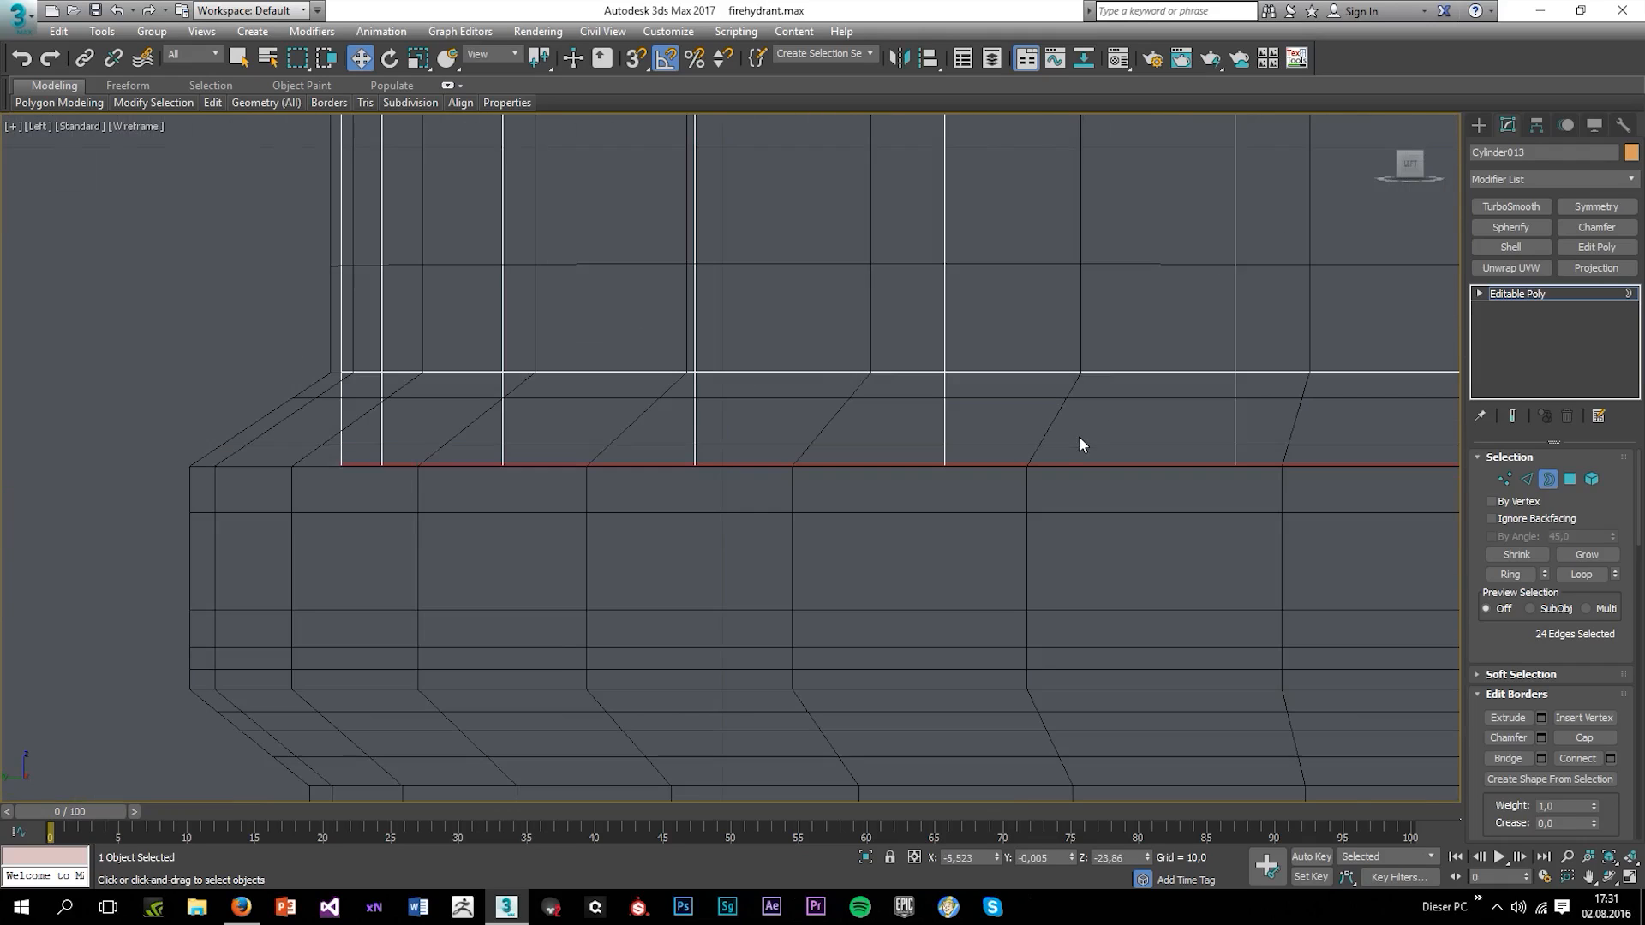
{"action": "middle_click_drag", "start_coordinate": [1102, 435], "coordinate": [706, 500]}
{"action": "scroll", "coordinate": [1137, 506], "scroll_direction": "up", "scroll_amount": 4}
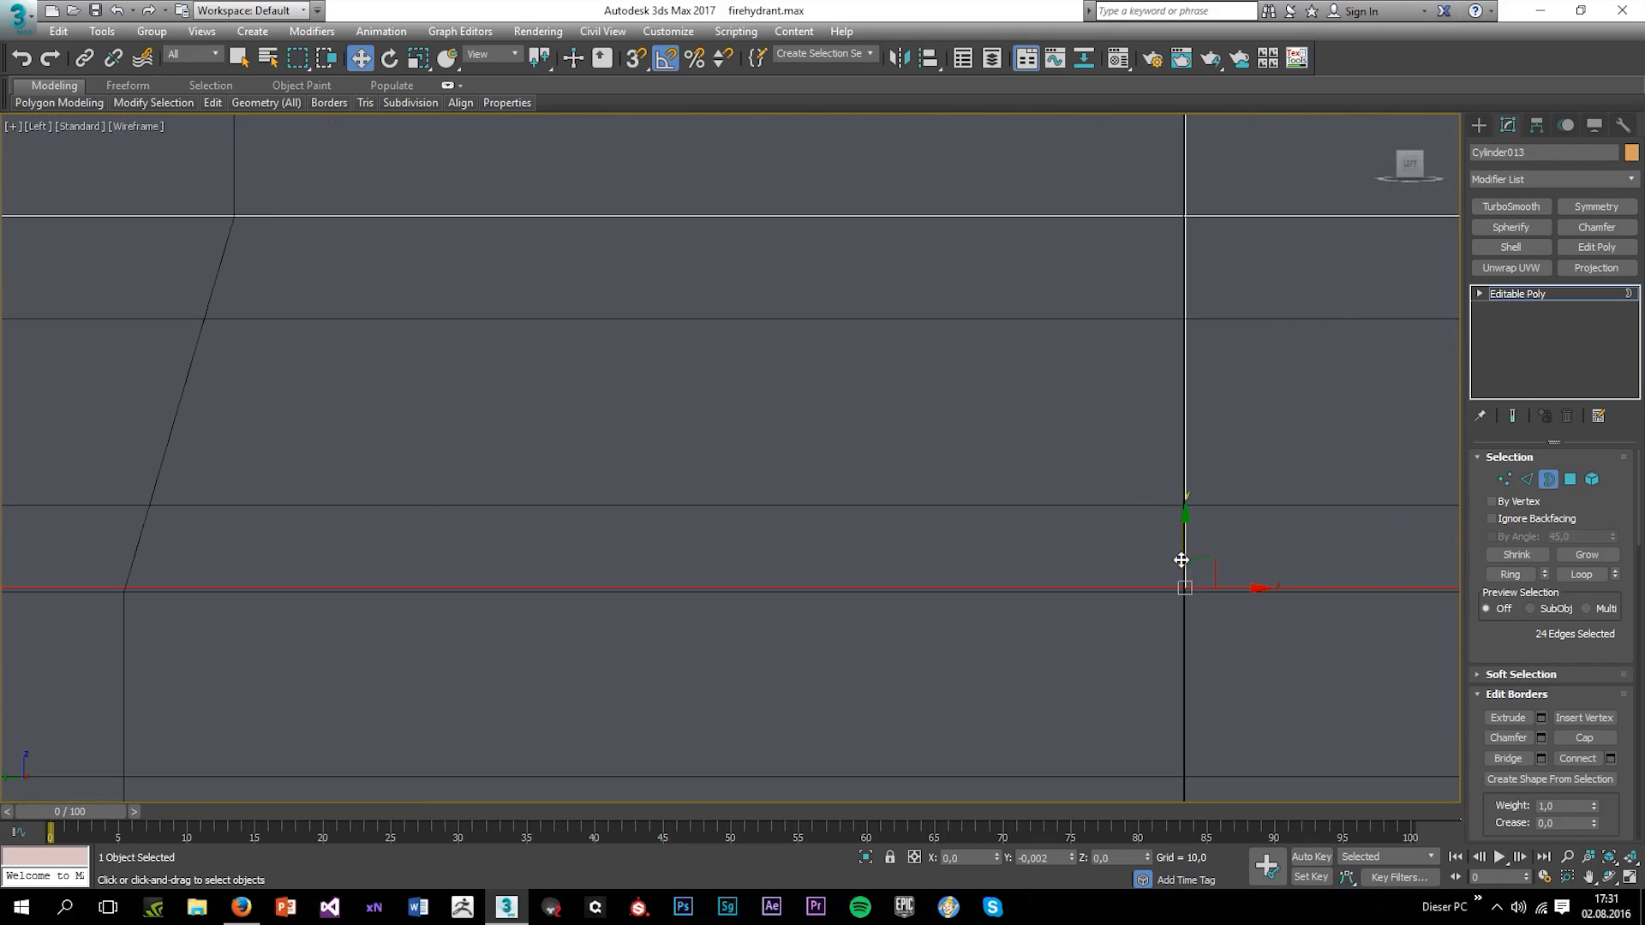
Scale the new border outward until it matches the outer edge of the body's ring
{"action": "scroll", "coordinate": [823, 525], "scroll_direction": "down", "scroll_amount": 6}
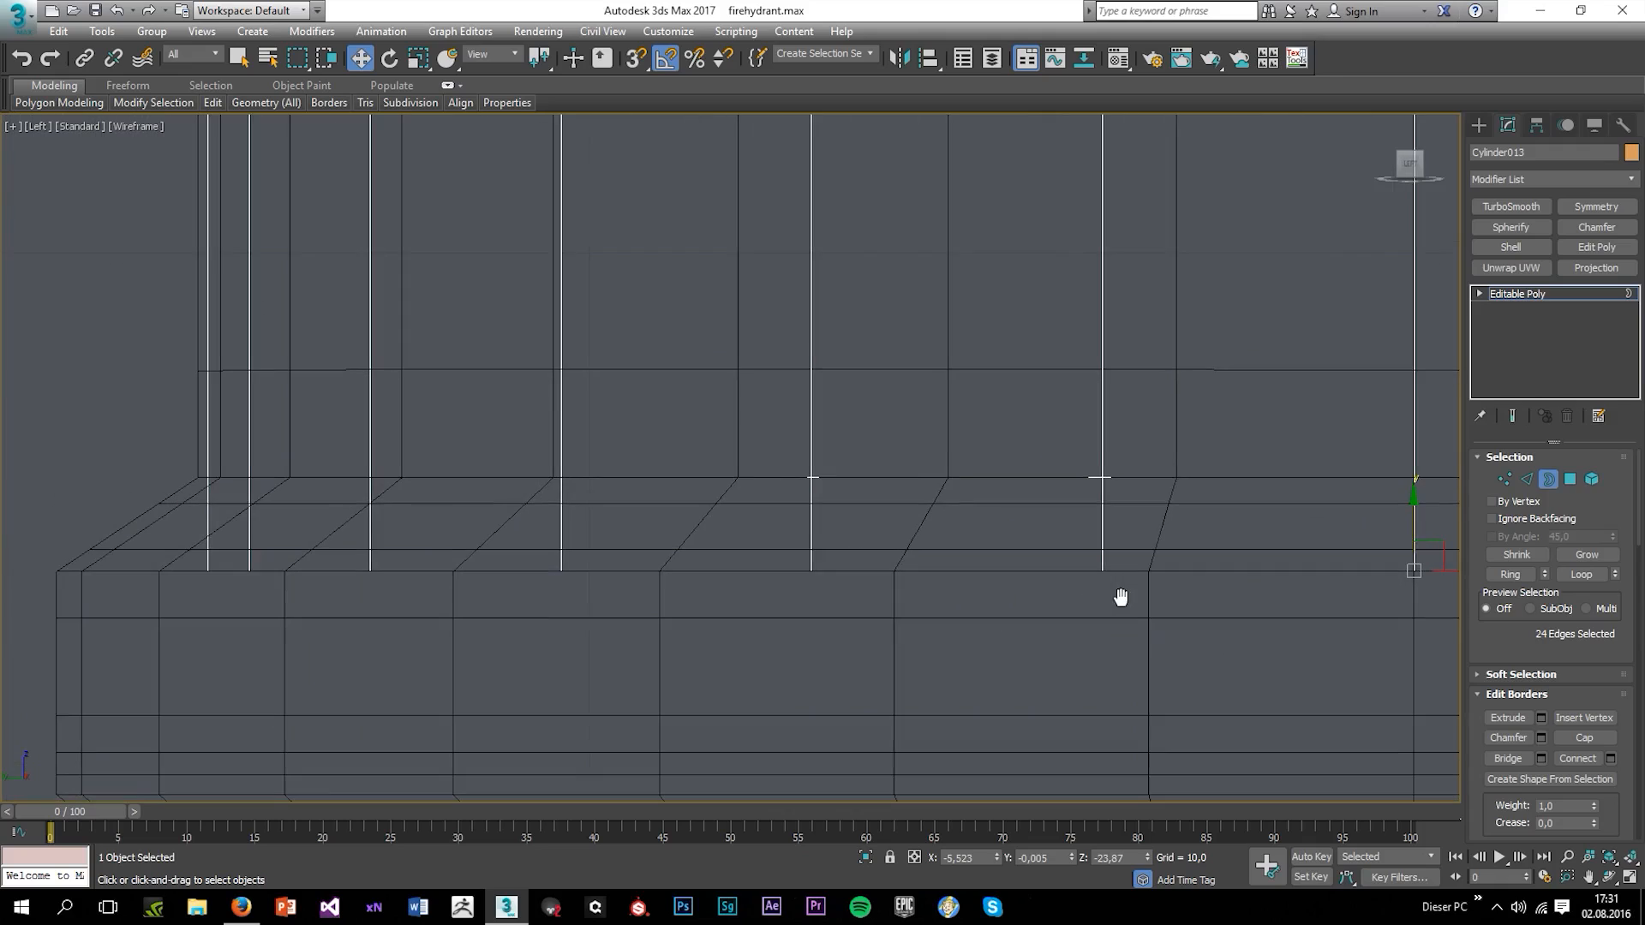
{"action": "scroll", "coordinate": [999, 547], "scroll_direction": "up", "scroll_amount": 3}
{"action": "key", "text": "r"}
{"action": "left_click_drag", "start_coordinate": [1206, 560], "coordinate": [1190, 548]}
{"action": "scroll", "coordinate": [448, 596], "scroll_direction": "up", "scroll_amount": 4}
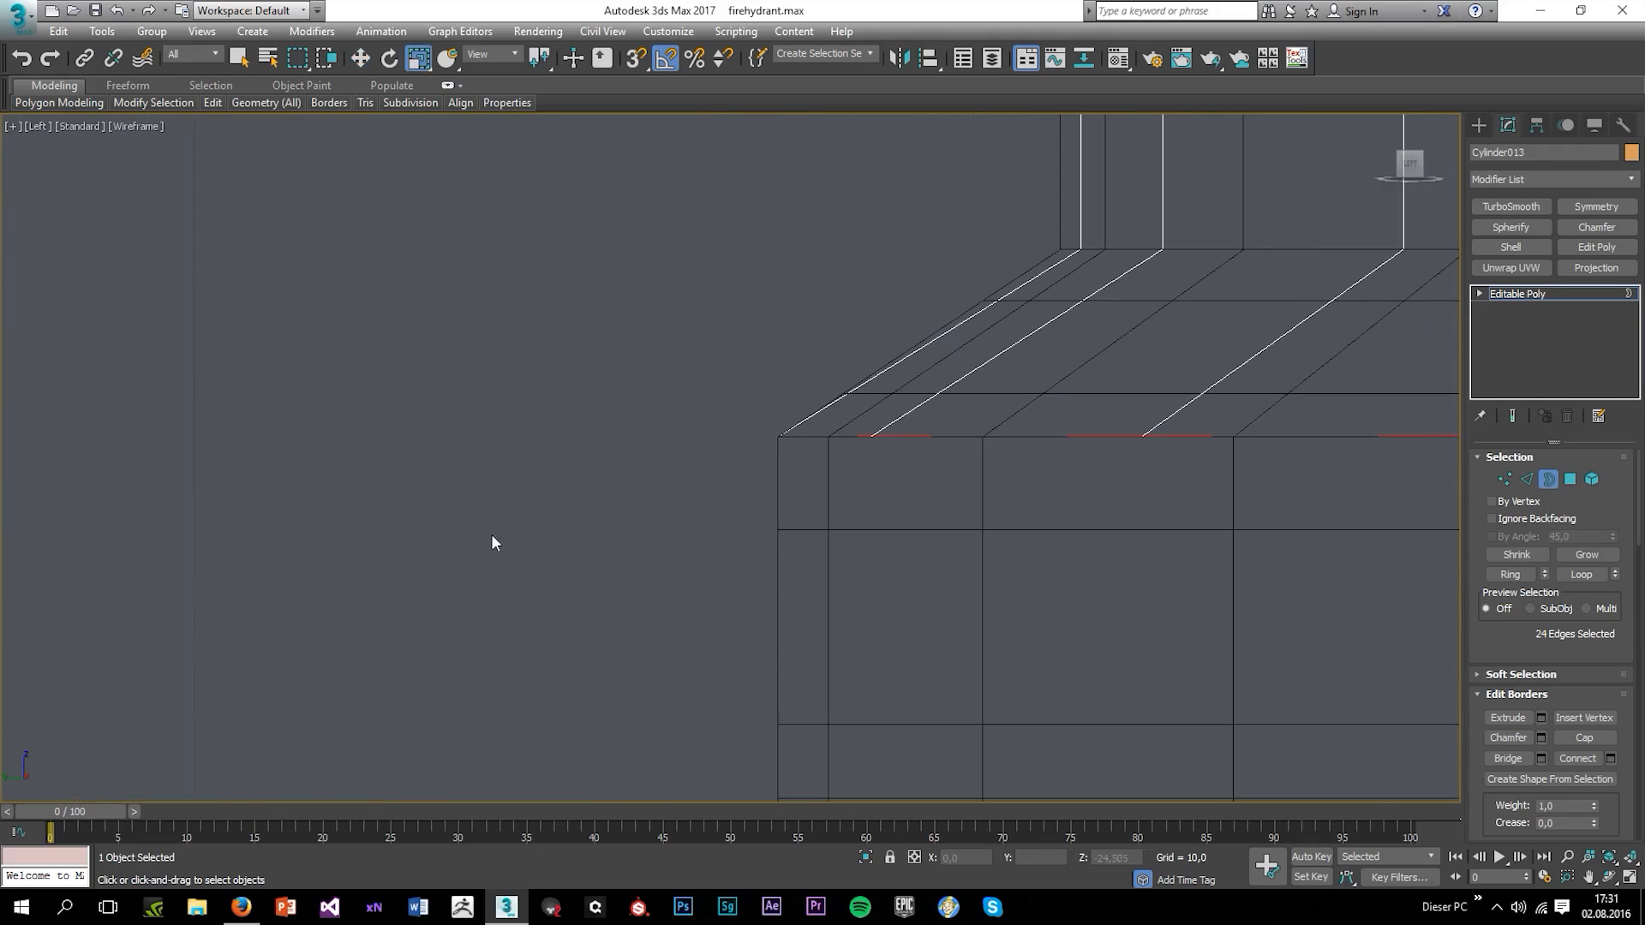
Extrude the border straight down to the top of the ring's lower bevel, at about Z -26.58
{"action": "scroll", "coordinate": [777, 542], "scroll_direction": "down", "scroll_amount": 3}
{"action": "middle_click_drag", "start_coordinate": [1113, 536], "coordinate": [645, 470]}
{"action": "key", "text": "w"}
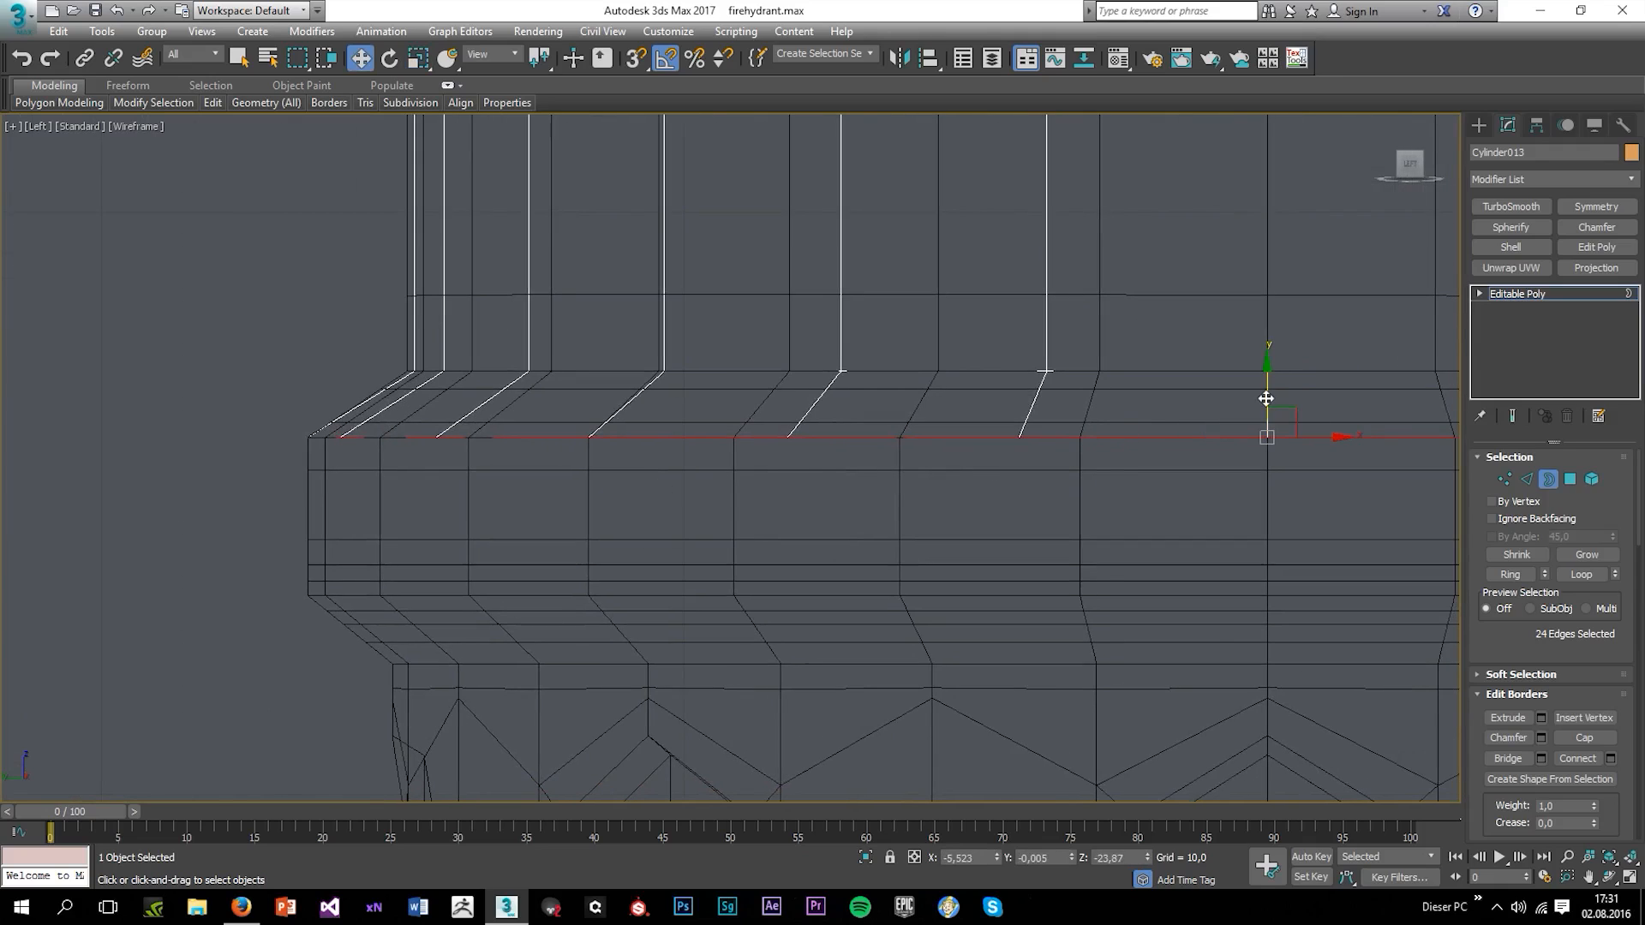
{"action": "left_click_drag", "start_coordinate": [1266, 395], "coordinate": [1217, 538], "text": "shift"}
{"action": "scroll", "coordinate": [1307, 602], "scroll_direction": "up", "scroll_amount": 5}
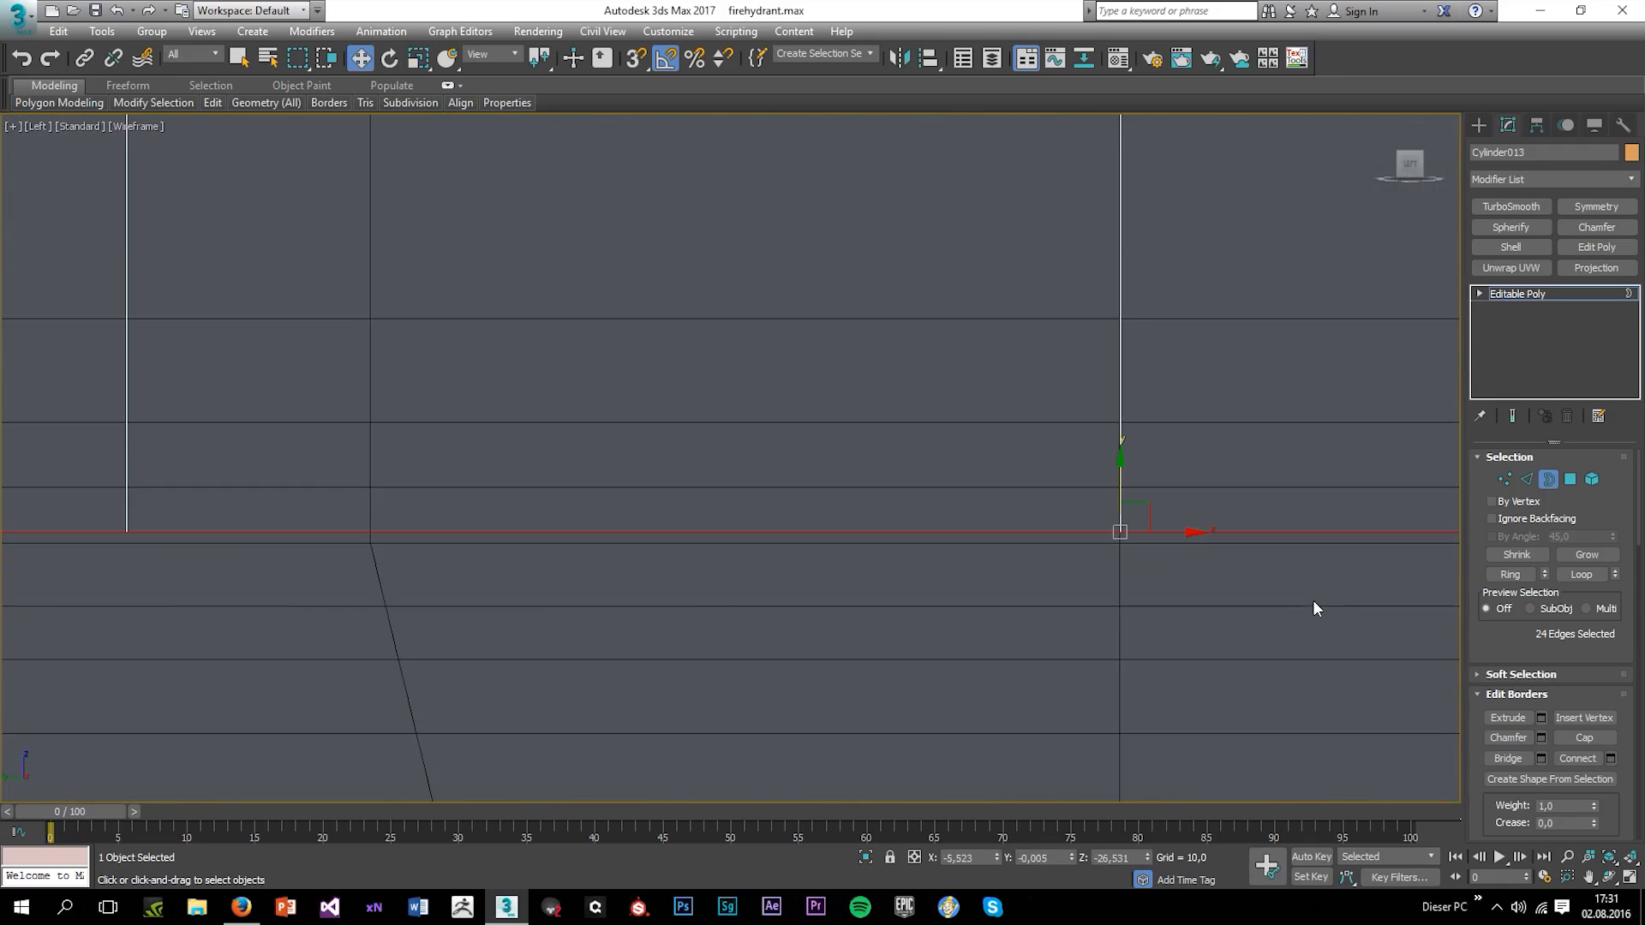
{"action": "scroll", "coordinate": [1139, 517], "scroll_direction": "up", "scroll_amount": 2}
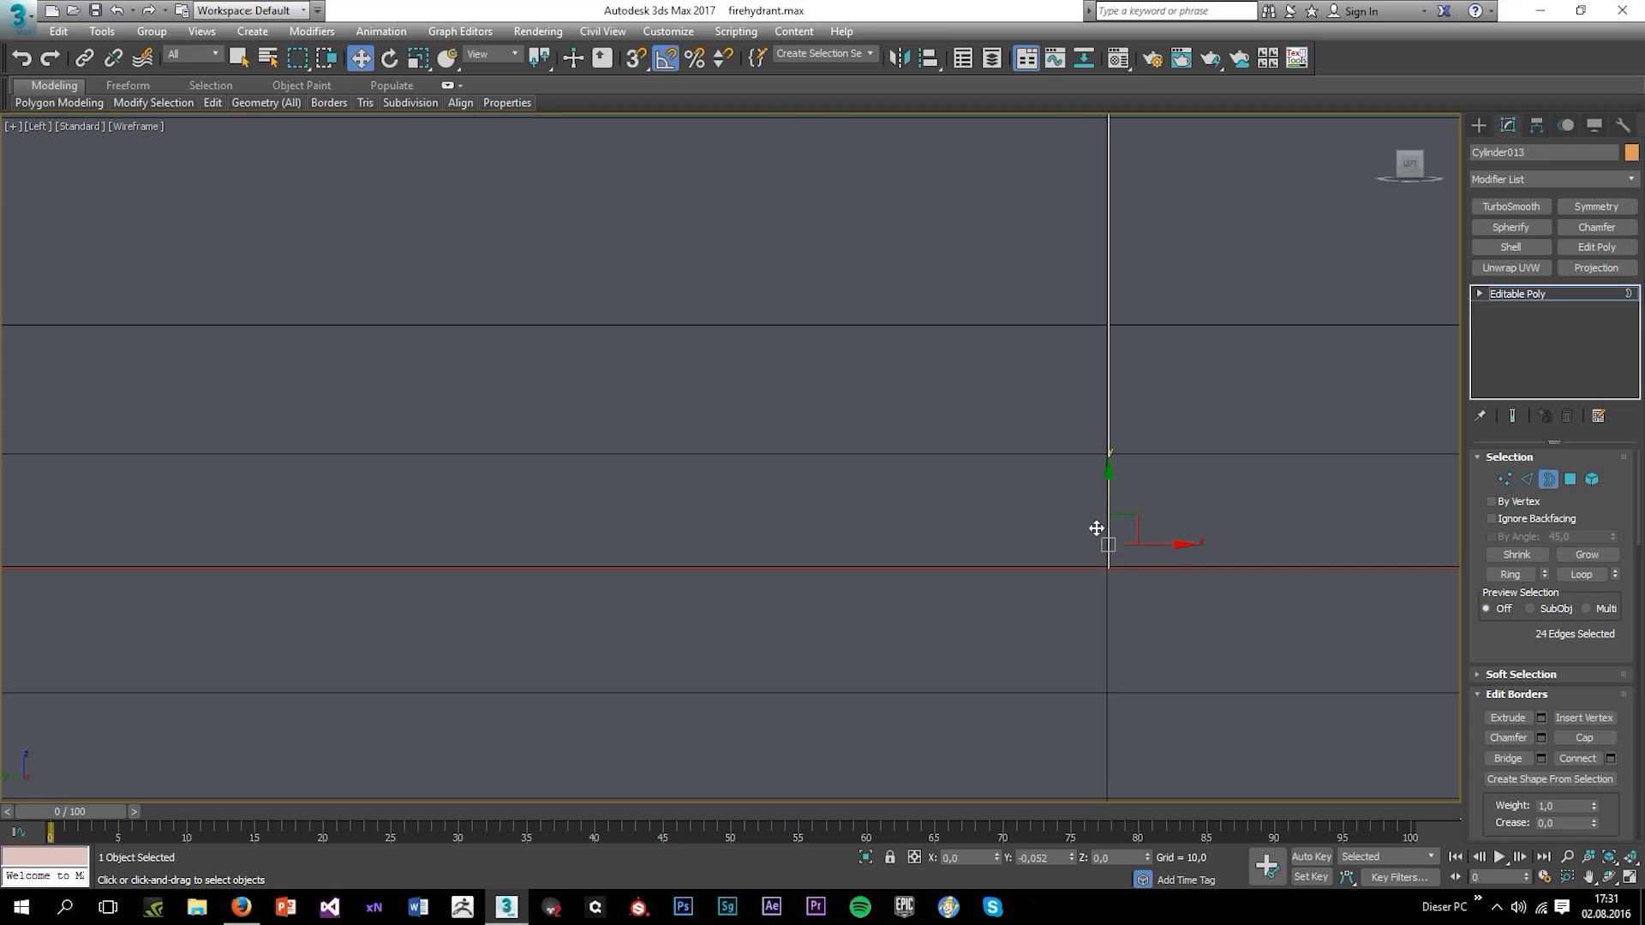
Extrude the border down across the ring's lower bevel to about Z -27.75 and scale it inward to the lower body's width
{"action": "scroll", "coordinate": [1093, 522], "scroll_direction": "down", "scroll_amount": 4}
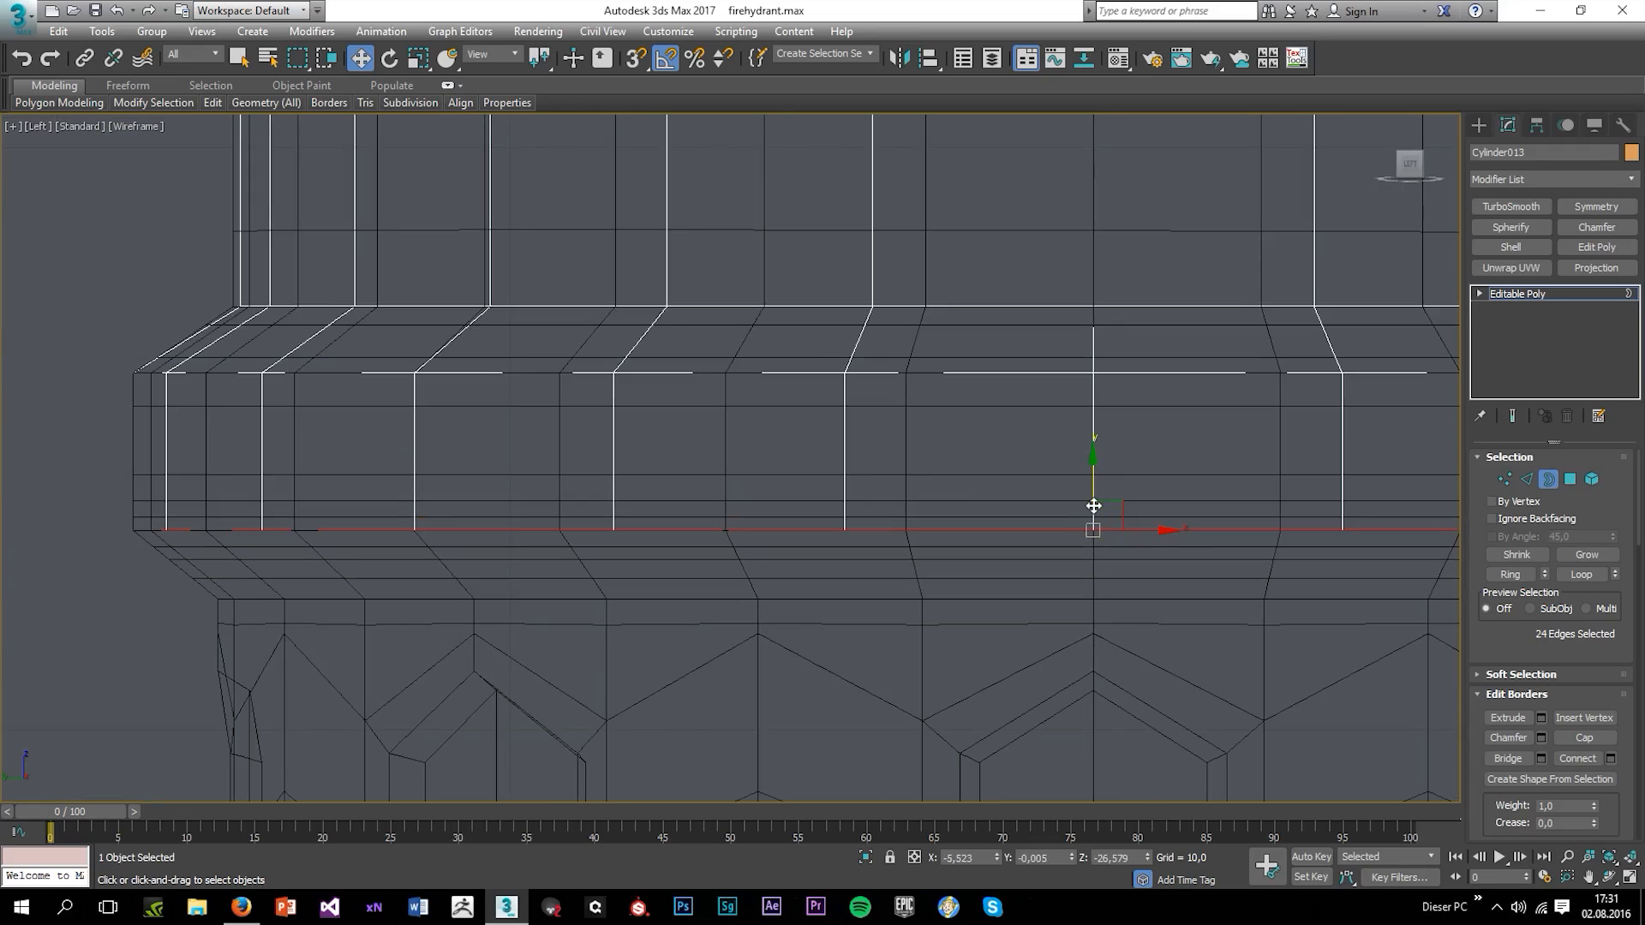
{"action": "mouse_move", "coordinate": [1094, 505]}
{"action": "left_mouse_down", "text": "shift"}
{"action": "mouse_move", "coordinate": [1086, 591]}
{"action": "mouse_move", "coordinate": [1071, 577]}
{"action": "mouse_move", "coordinate": [1098, 605]}
{"action": "left_mouse_up", "text": "shift"}
{"action": "key", "text": "r"}
{"action": "key", "text": "w"}
Extrude the border straight down to the hydrant's base, at about Z -51.33, and inspect the body in the perspective view
{"action": "scroll", "coordinate": [989, 599], "scroll_direction": "down", "scroll_amount": 8}
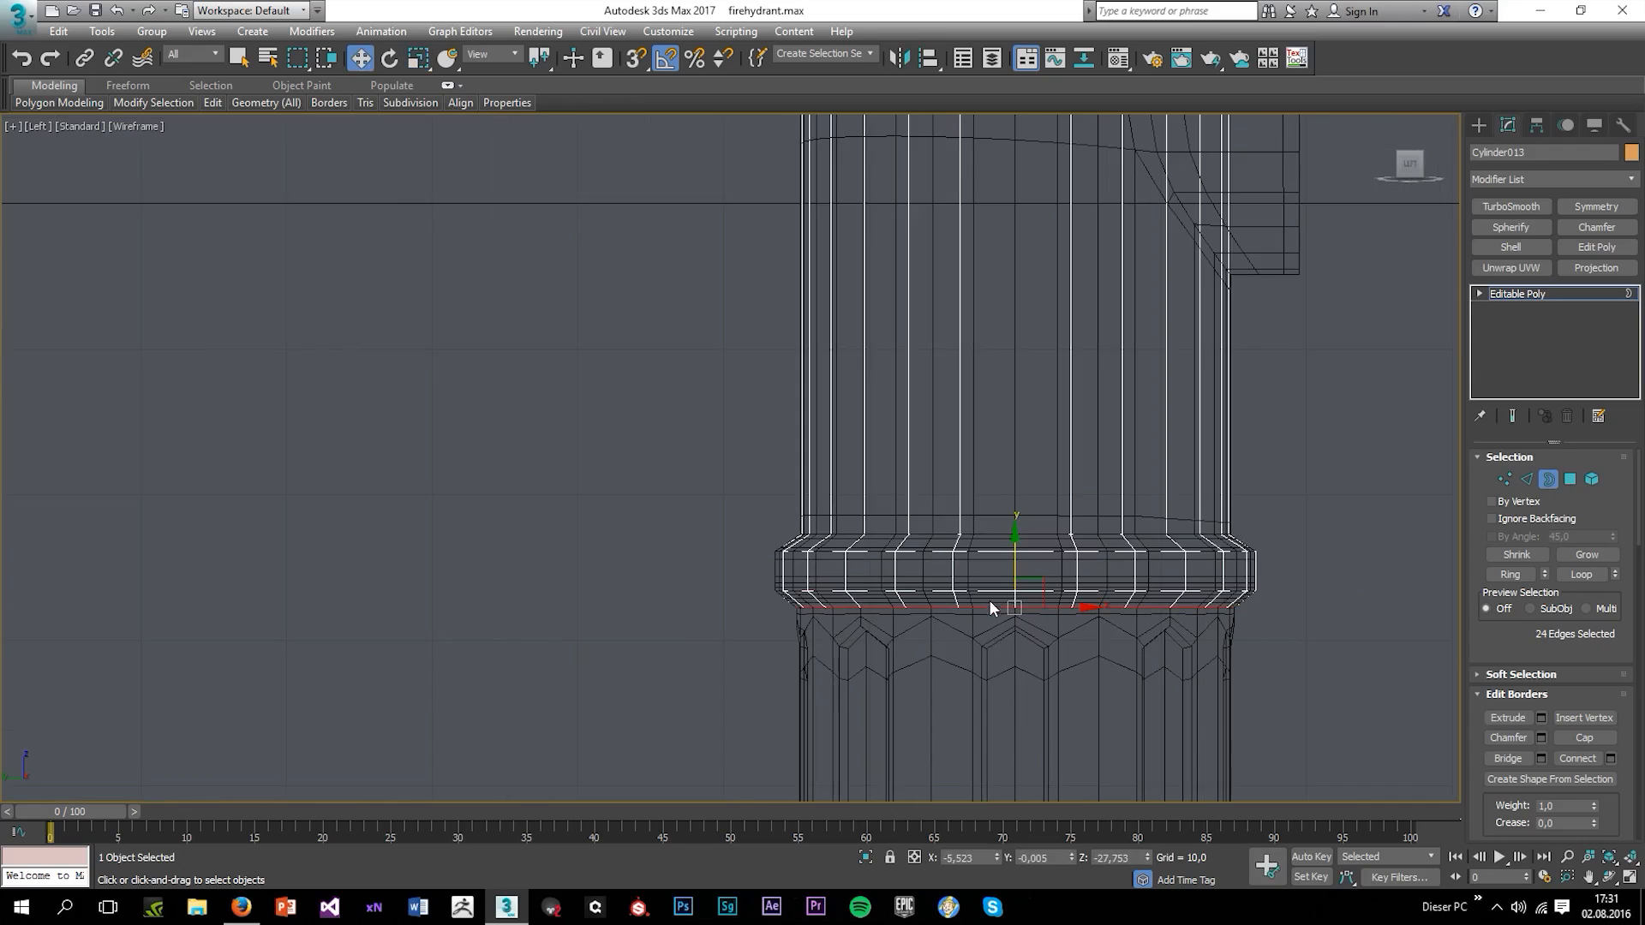
{"action": "middle_click_drag", "start_coordinate": [988, 599], "coordinate": [943, 381]}
{"action": "left_click_drag", "start_coordinate": [956, 358], "coordinate": [934, 695]}
{"action": "key", "text": "alt+w"}
{"action": "middle_click", "coordinate": [1133, 627]}
{"action": "key", "text": "alt+w"}
{"action": "scroll", "coordinate": [1081, 624], "scroll_direction": "down", "scroll_amount": 6}
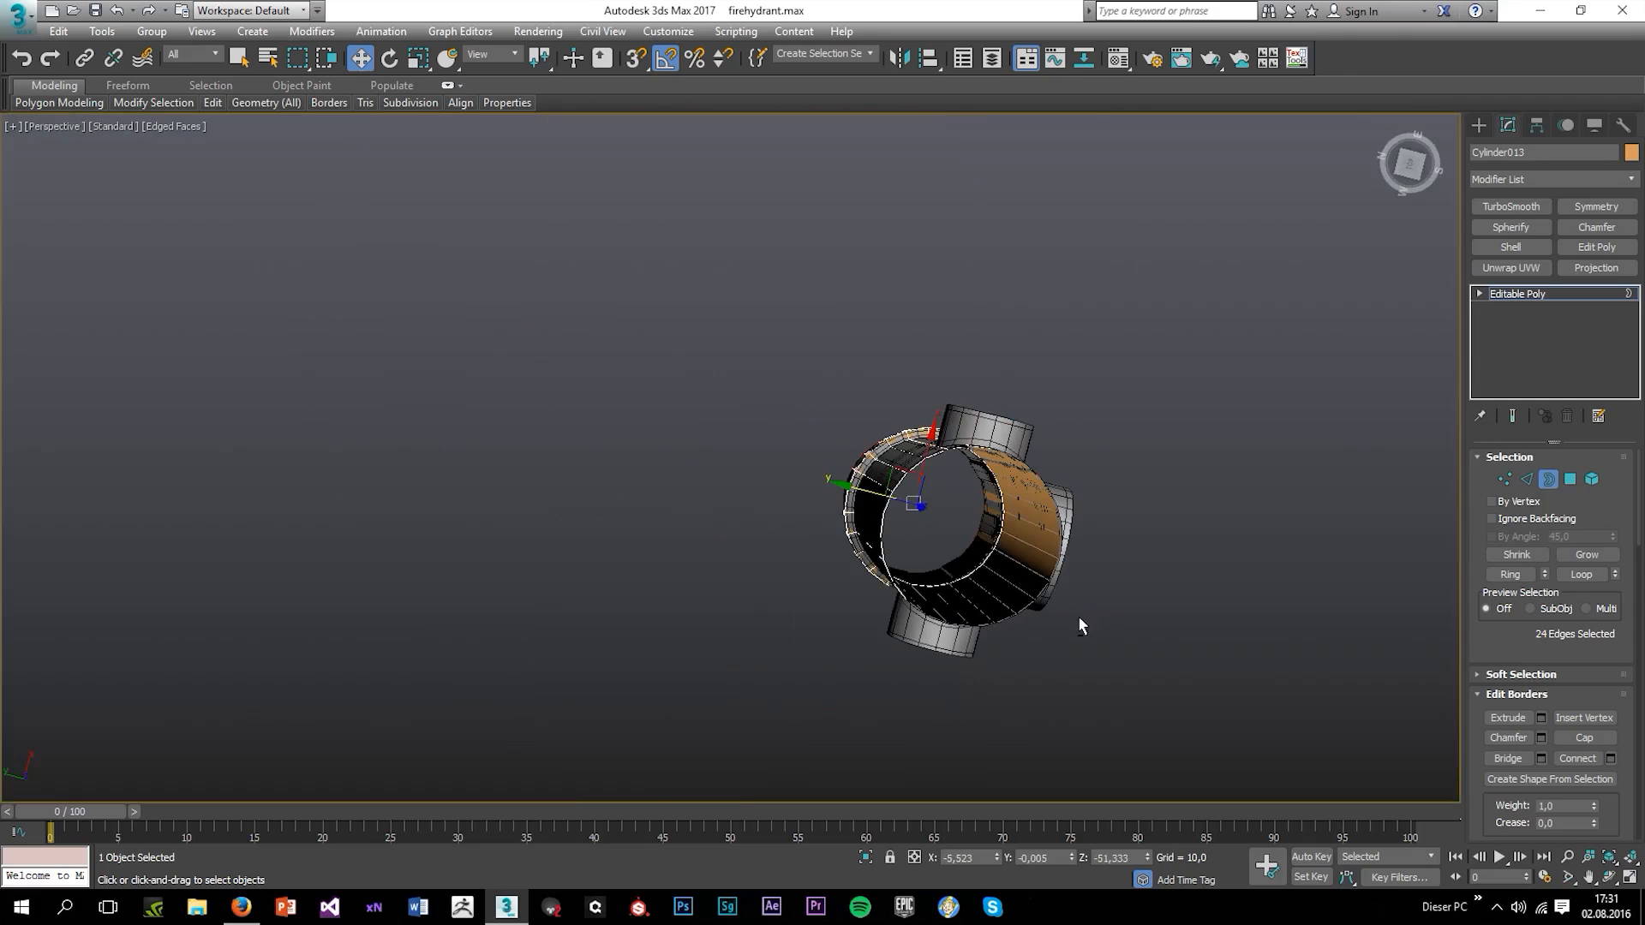
{"action": "middle_click_drag", "start_coordinate": [1081, 624], "coordinate": [869, 562], "text": "alt"}
{"action": "scroll", "coordinate": [800, 378], "scroll_direction": "up", "scroll_amount": 5}
{"action": "middle_click_drag", "start_coordinate": [800, 378], "coordinate": [928, 322], "text": "alt"}
Create a 24-sided cylinder about 11.3 in radius and 15.5 in height, centred on the large front outlet in the front view
{"action": "left_click", "coordinate": [1479, 125]}
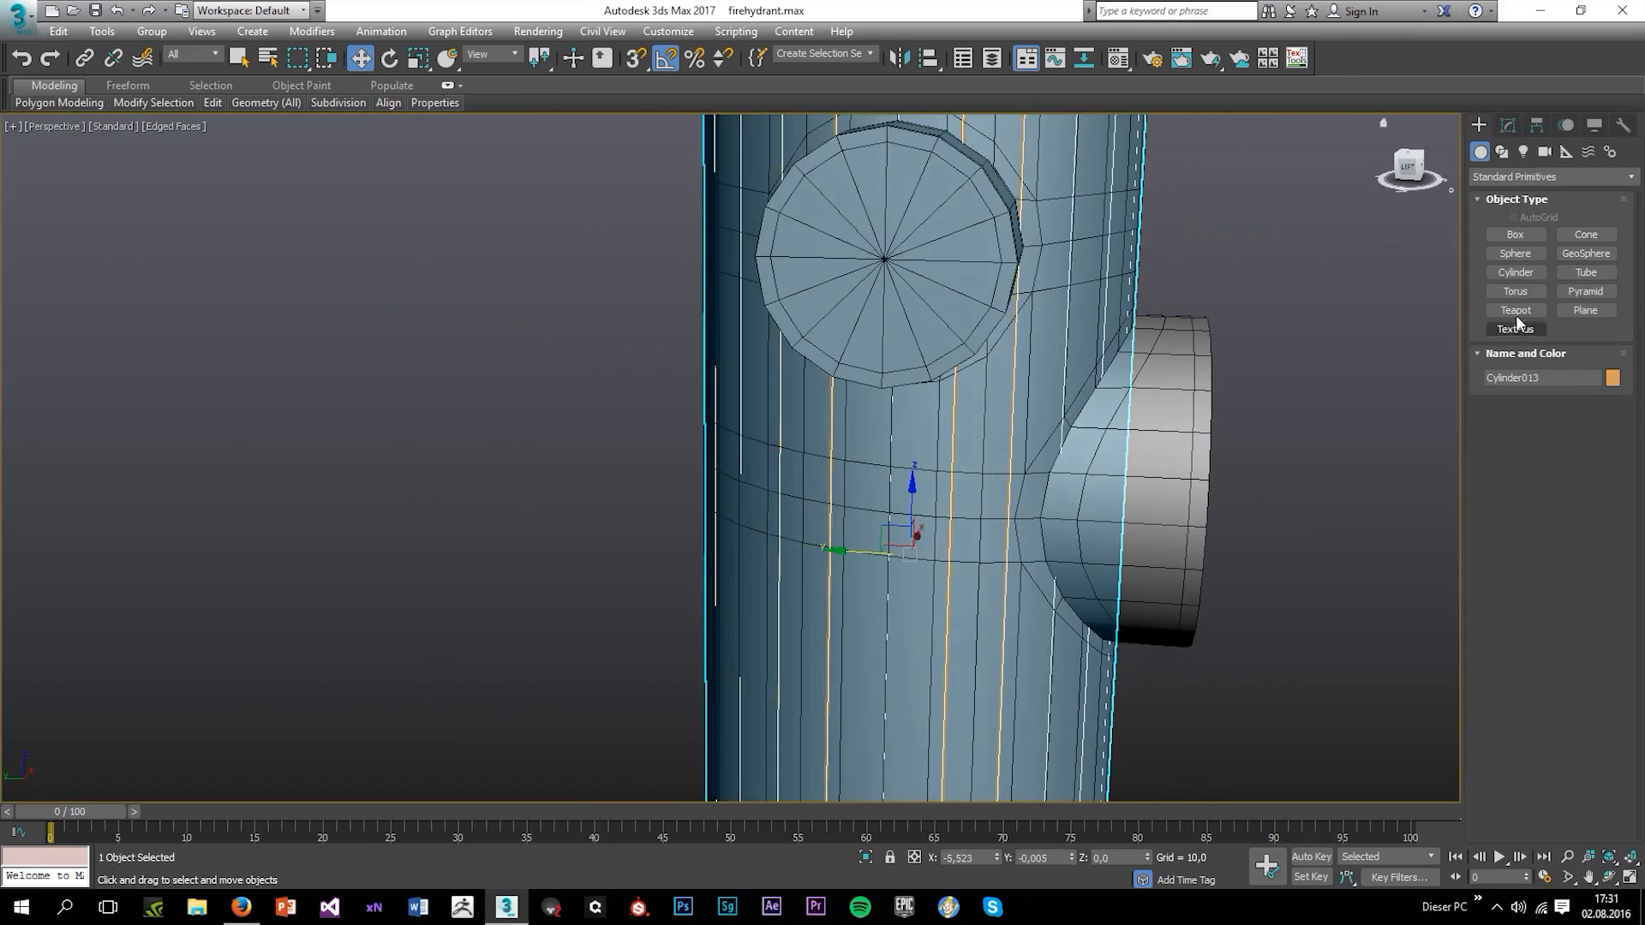
{"action": "left_click", "coordinate": [1516, 272]}
{"action": "key", "text": "alt+w"}
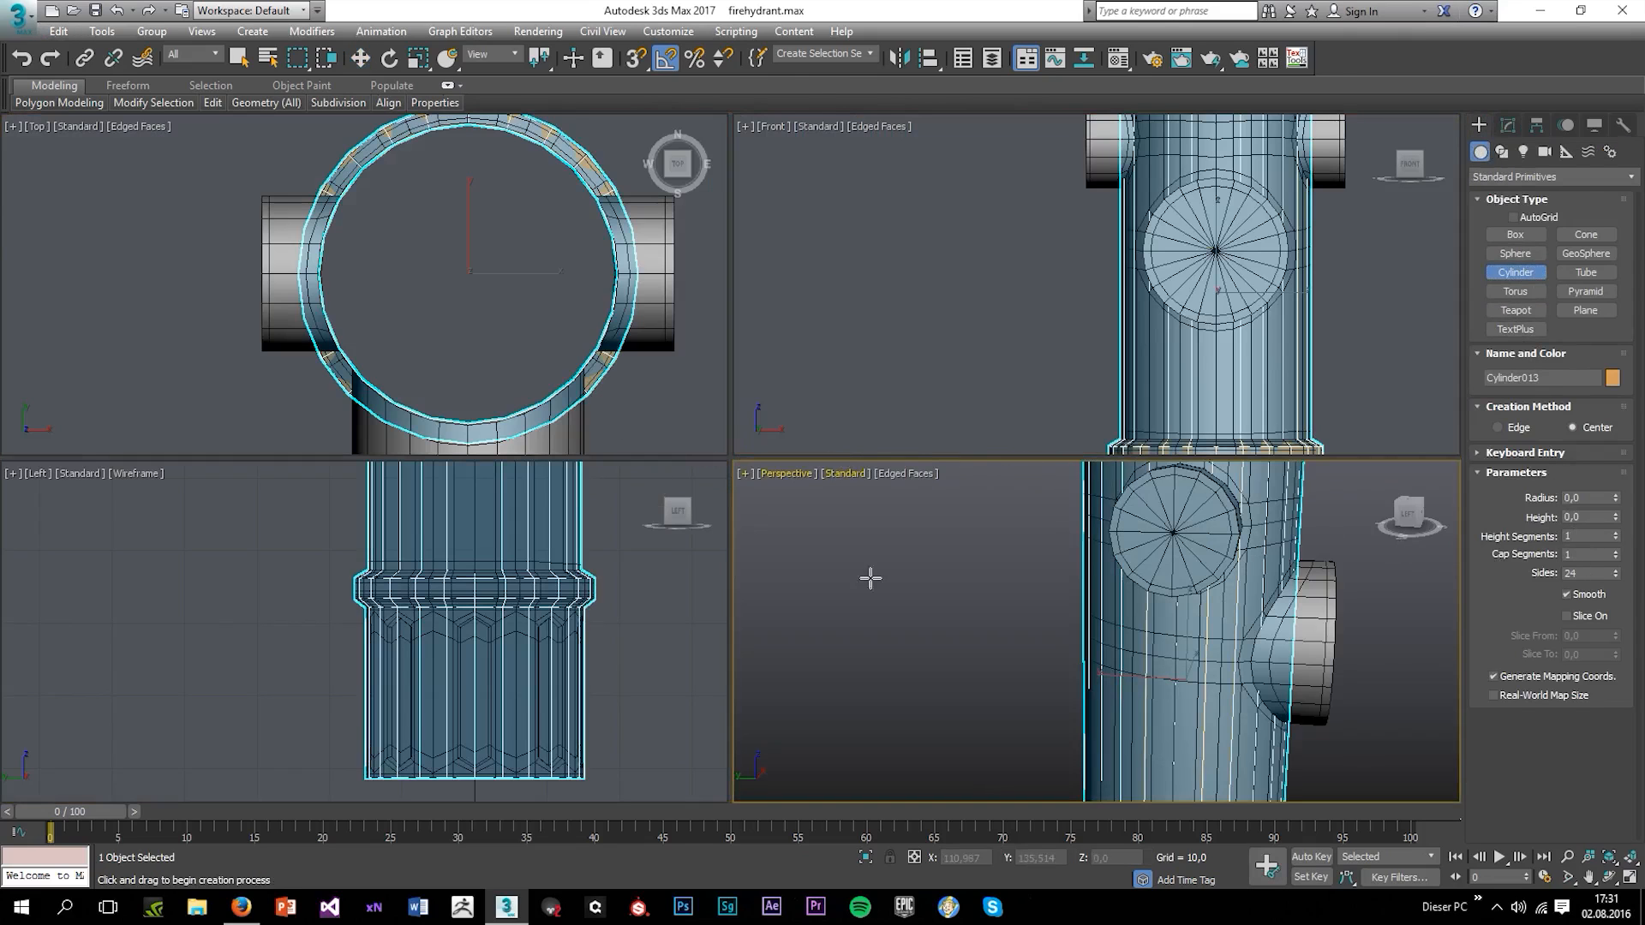
{"action": "middle_click", "coordinate": [1153, 359]}
{"action": "key", "text": "alt+w"}
{"action": "scroll", "coordinate": [1009, 420], "scroll_direction": "up", "scroll_amount": 3}
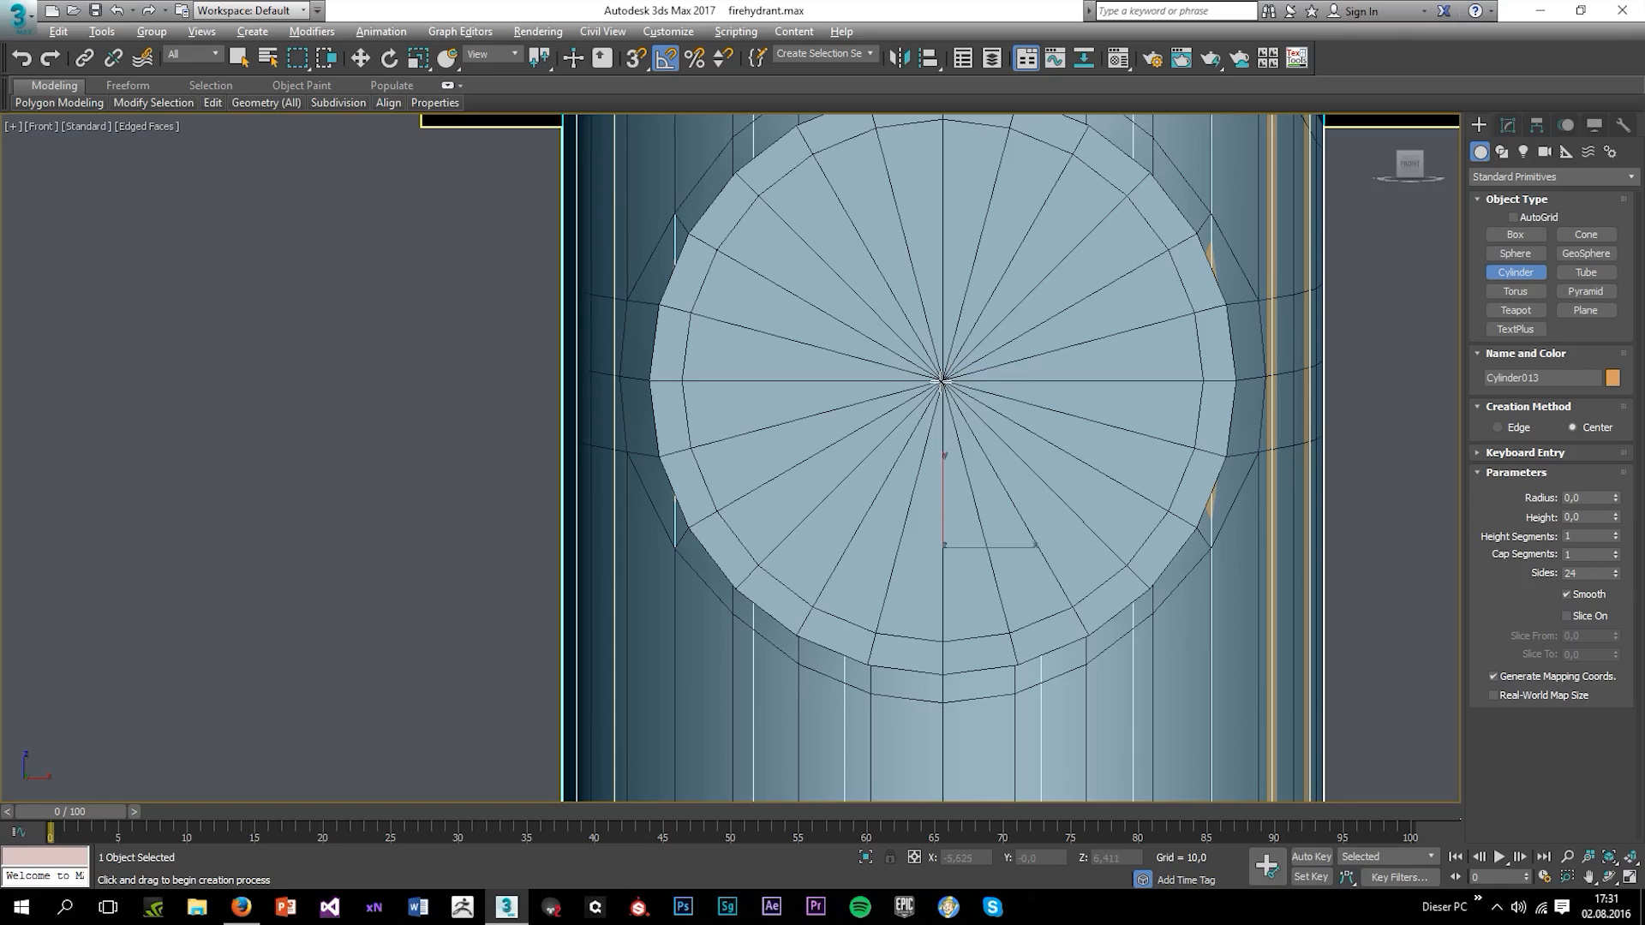
{"action": "left_click_drag", "start_coordinate": [943, 379], "coordinate": [1029, 660]}
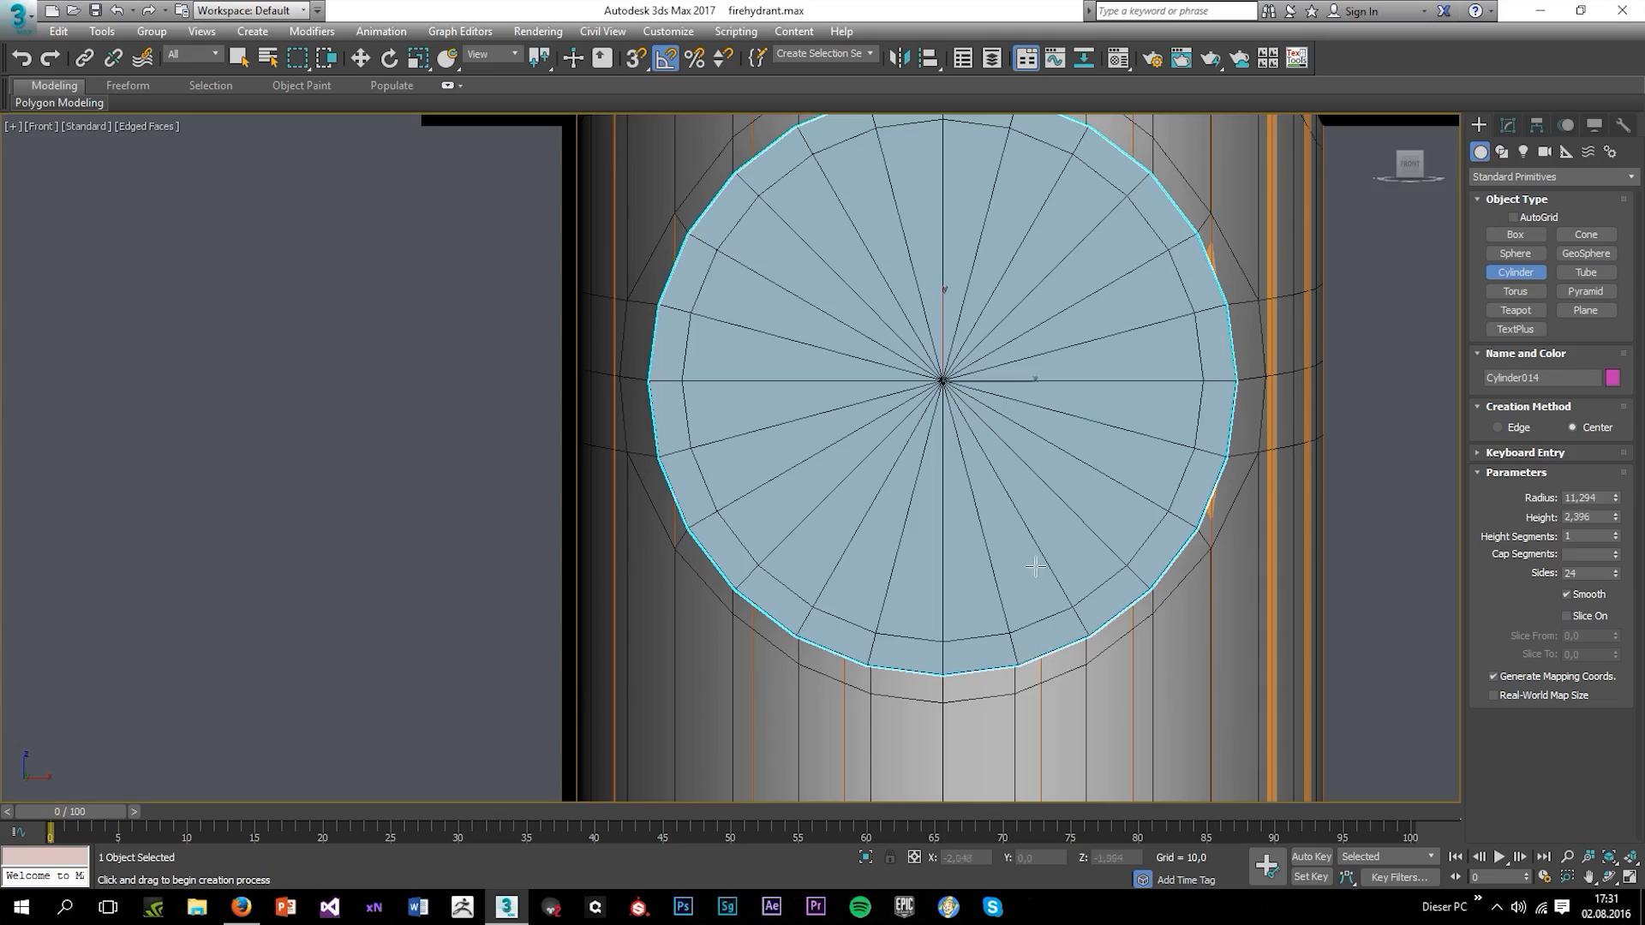
Move the front cylinder outward along Y until its cap is flush with the end of the large outlet, and show its parameters
{"action": "key", "text": "alt+w"}
{"action": "middle_click", "coordinate": [1123, 602]}
{"action": "key", "text": "alt+w"}
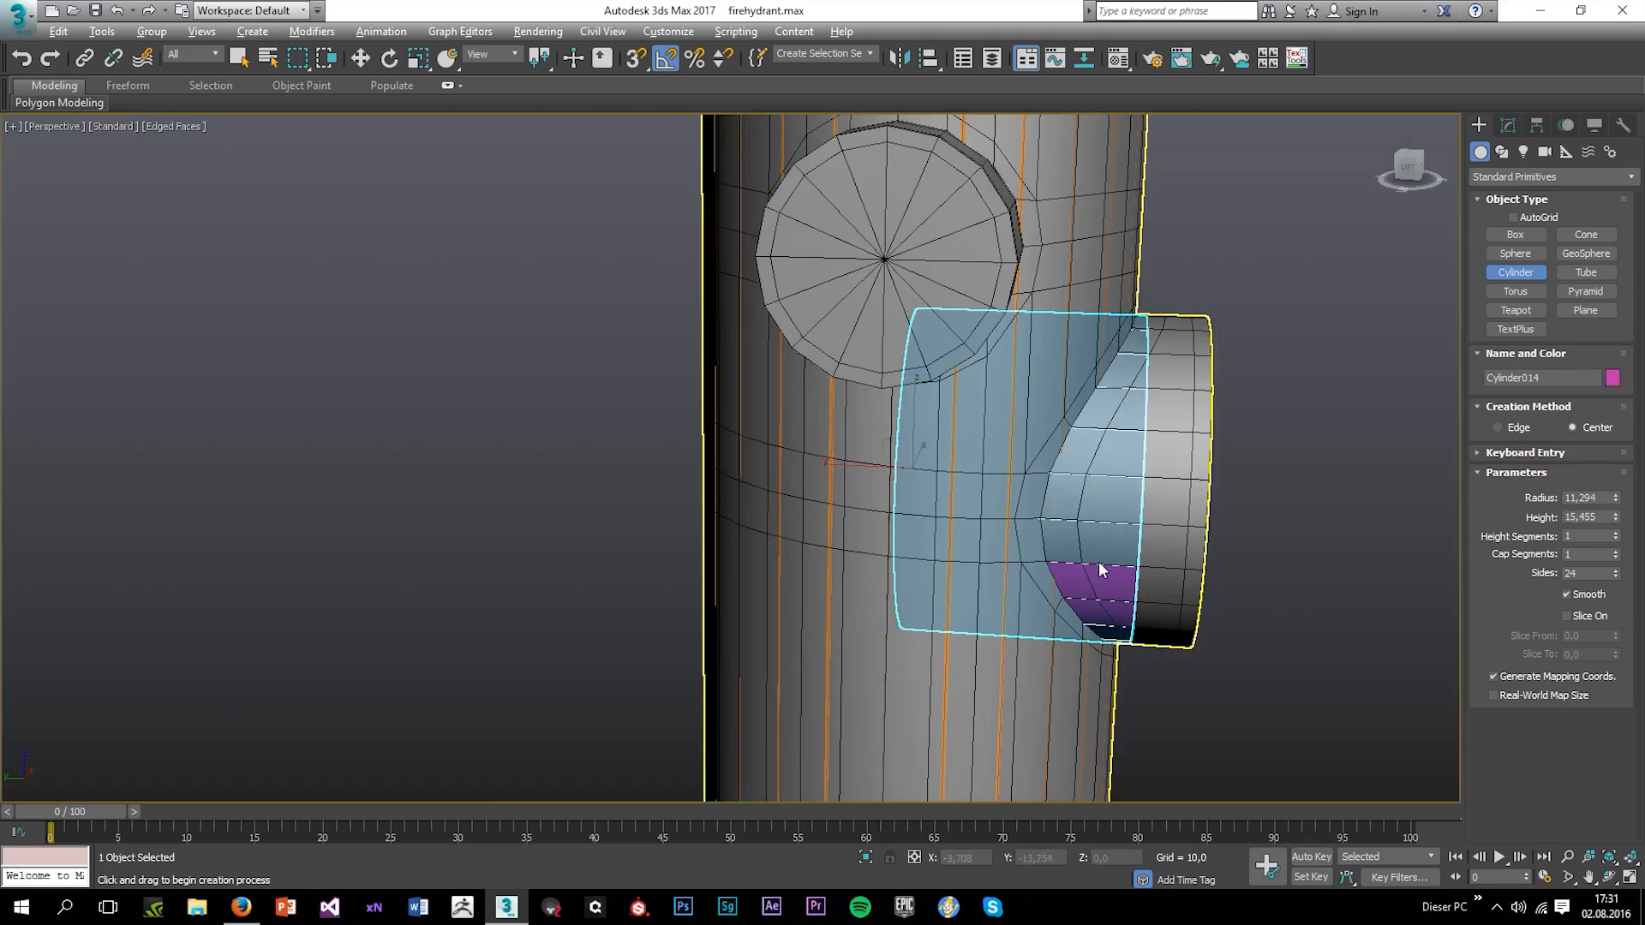
{"action": "key", "text": "w"}
{"action": "left_click_drag", "start_coordinate": [885, 468], "coordinate": [936, 492]}
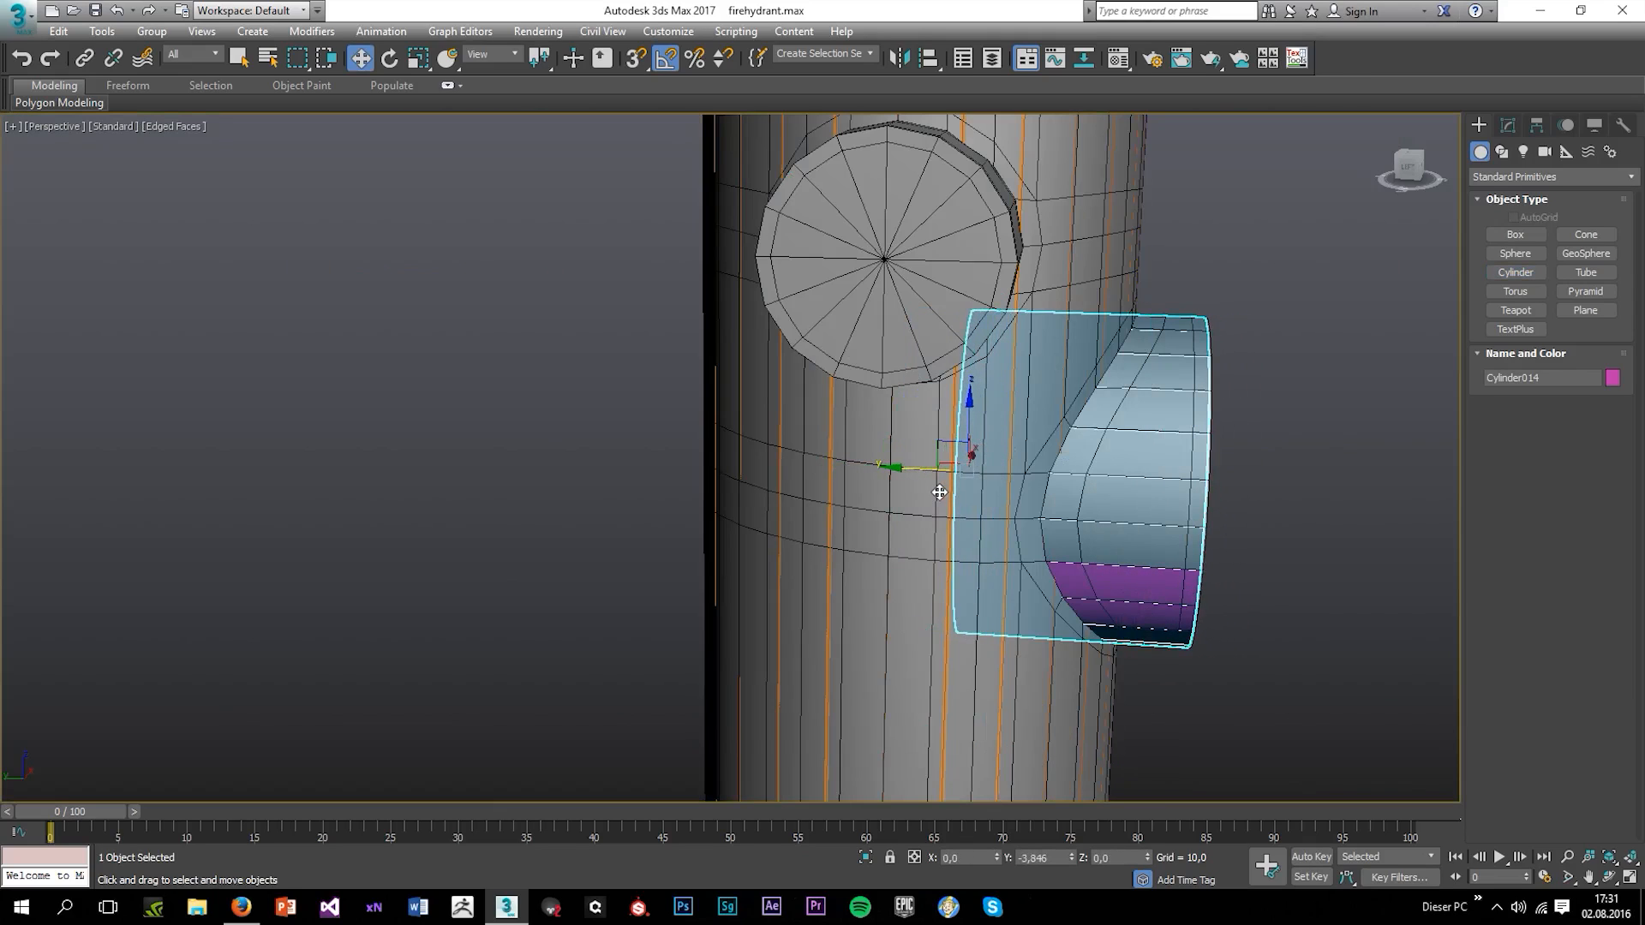
{"action": "middle_click_drag", "start_coordinate": [1182, 505], "coordinate": [1002, 396], "text": "alt"}
{"action": "left_click_drag", "start_coordinate": [999, 396], "coordinate": [993, 396]}
{"action": "middle_click_drag", "start_coordinate": [1064, 462], "coordinate": [1148, 437], "text": "alt"}
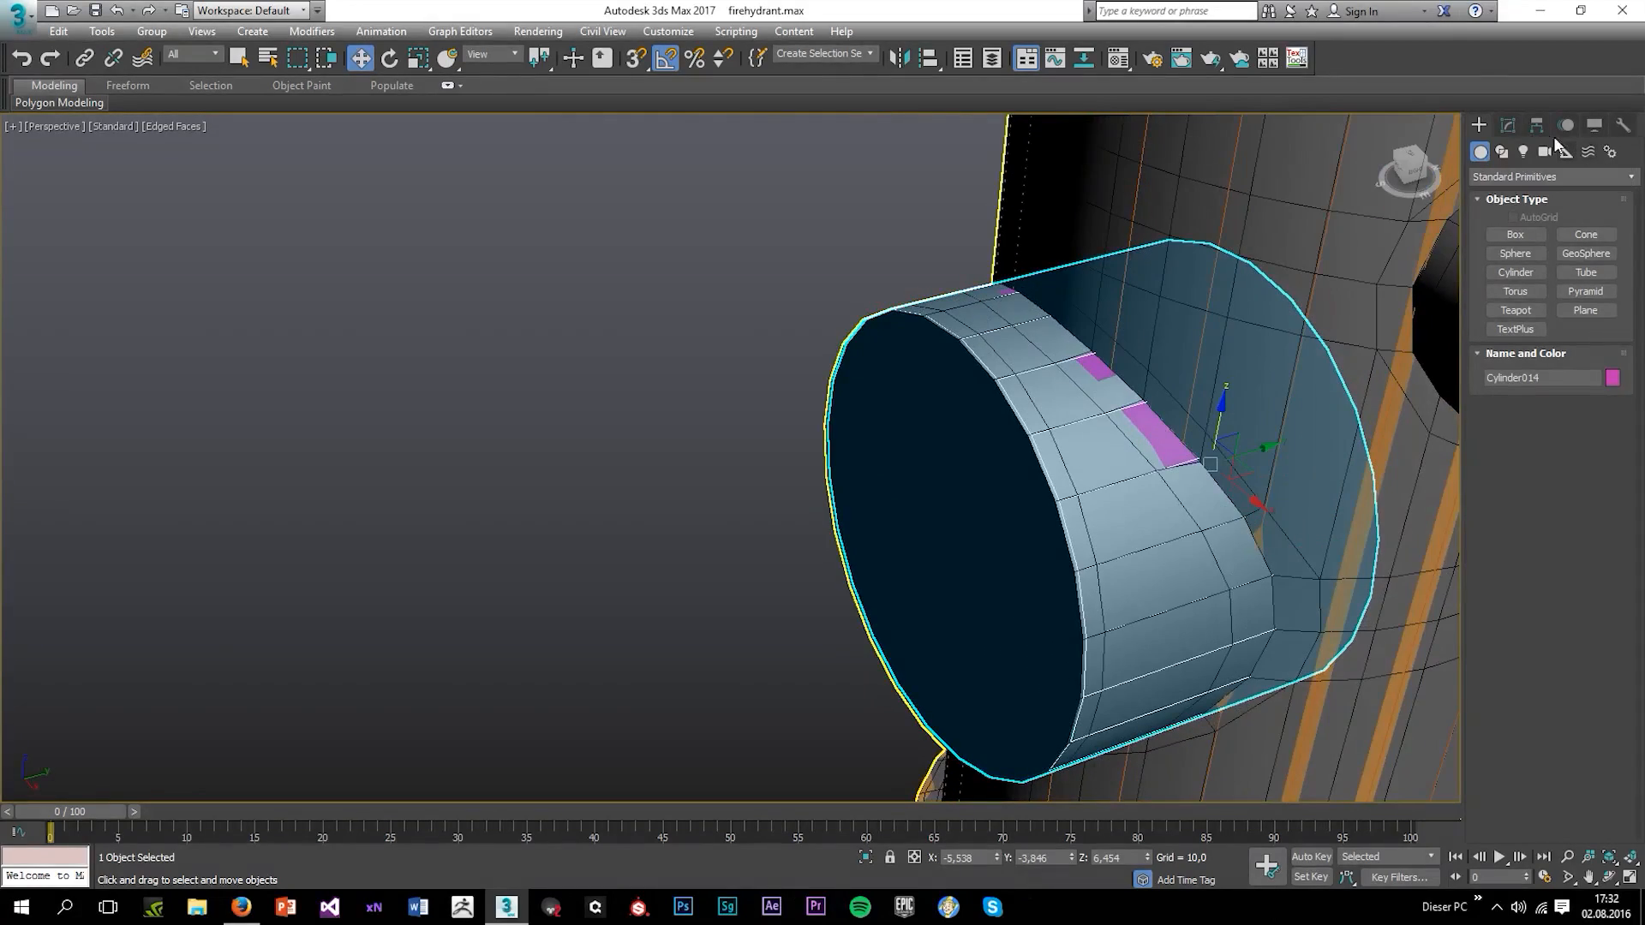
{"action": "left_click", "coordinate": [1508, 125]}
{"action": "middle_click_drag", "start_coordinate": [1362, 470], "coordinate": [1282, 498], "text": "alt"}
Create a 16-sided cylinder about 7.5 in radius, centred on the small side outlet in the shaded left view
{"action": "key", "text": "alt+w"}
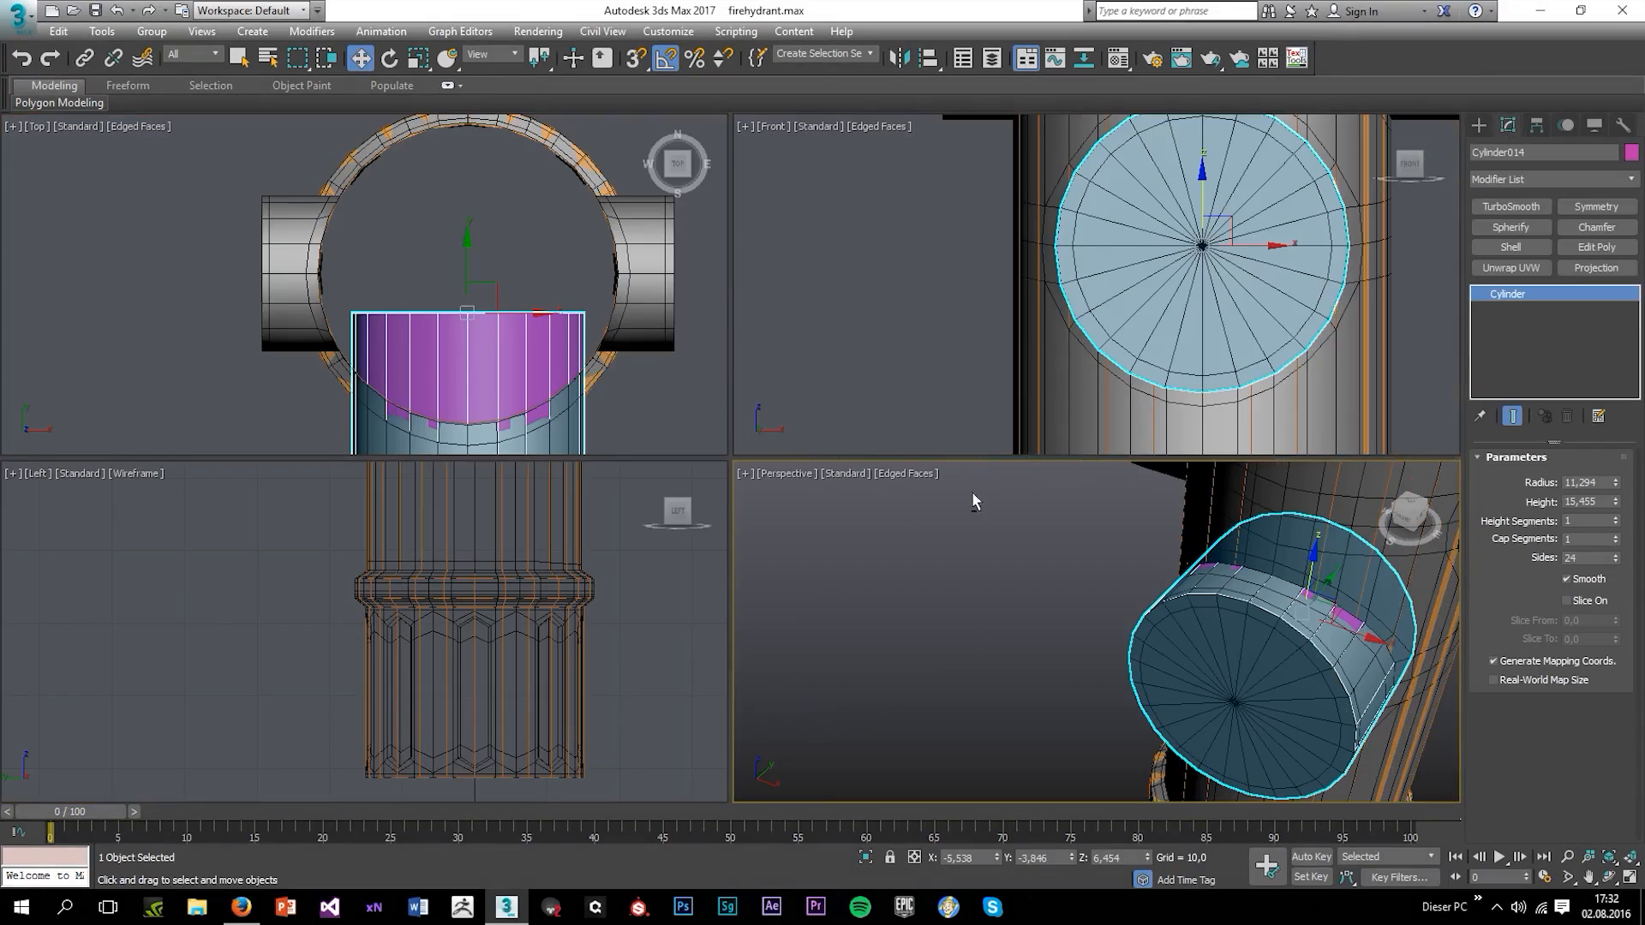
{"action": "middle_click", "coordinate": [638, 599]}
{"action": "key", "text": "alt+w"}
{"action": "middle_click_drag", "start_coordinate": [719, 387], "coordinate": [737, 781]}
{"action": "scroll", "coordinate": [845, 351], "scroll_direction": "up", "scroll_amount": 4}
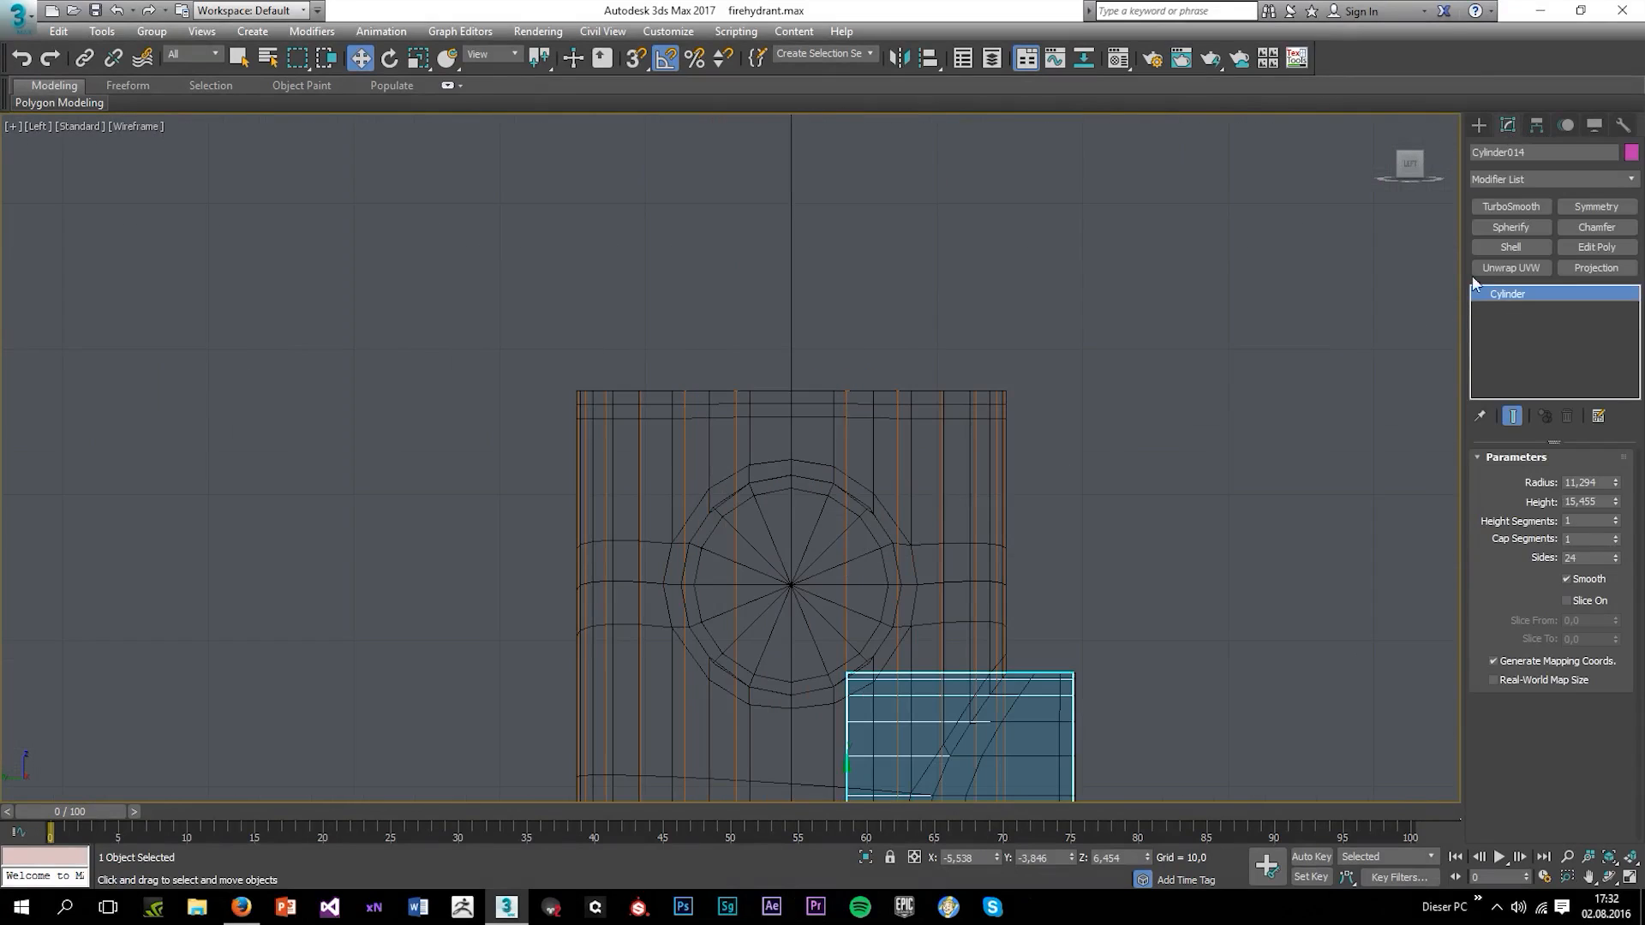
{"action": "left_click", "coordinate": [1477, 127]}
{"action": "left_click", "coordinate": [1499, 273]}
{"action": "key", "text": "F3"}
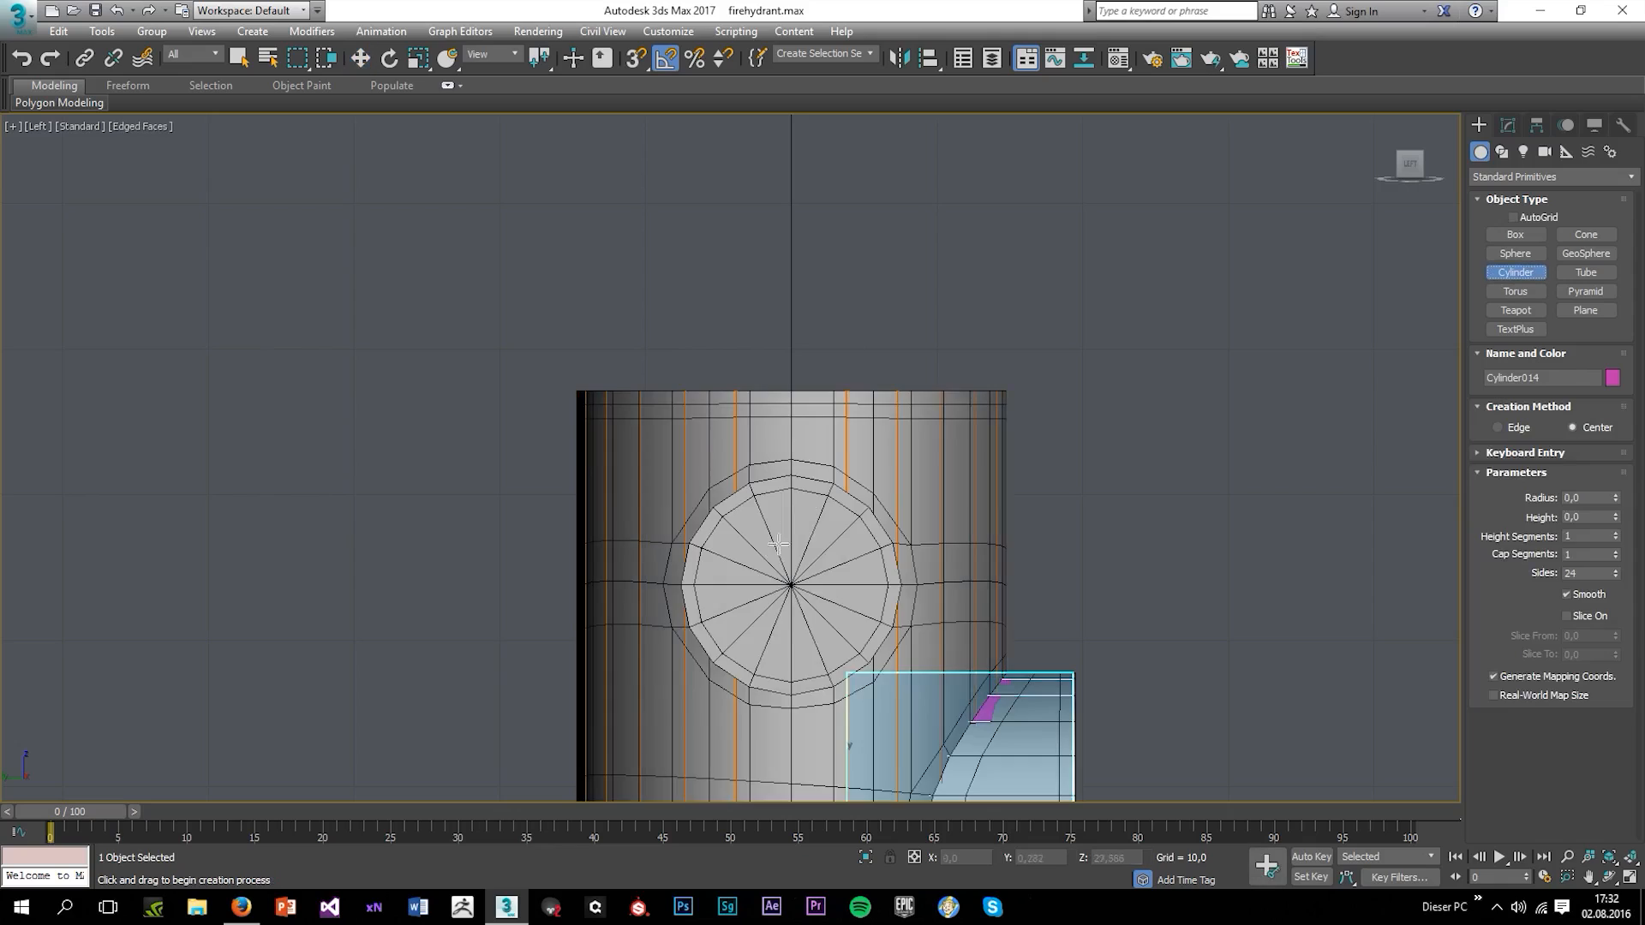
{"action": "scroll", "coordinate": [775, 598], "scroll_direction": "up", "scroll_amount": 4}
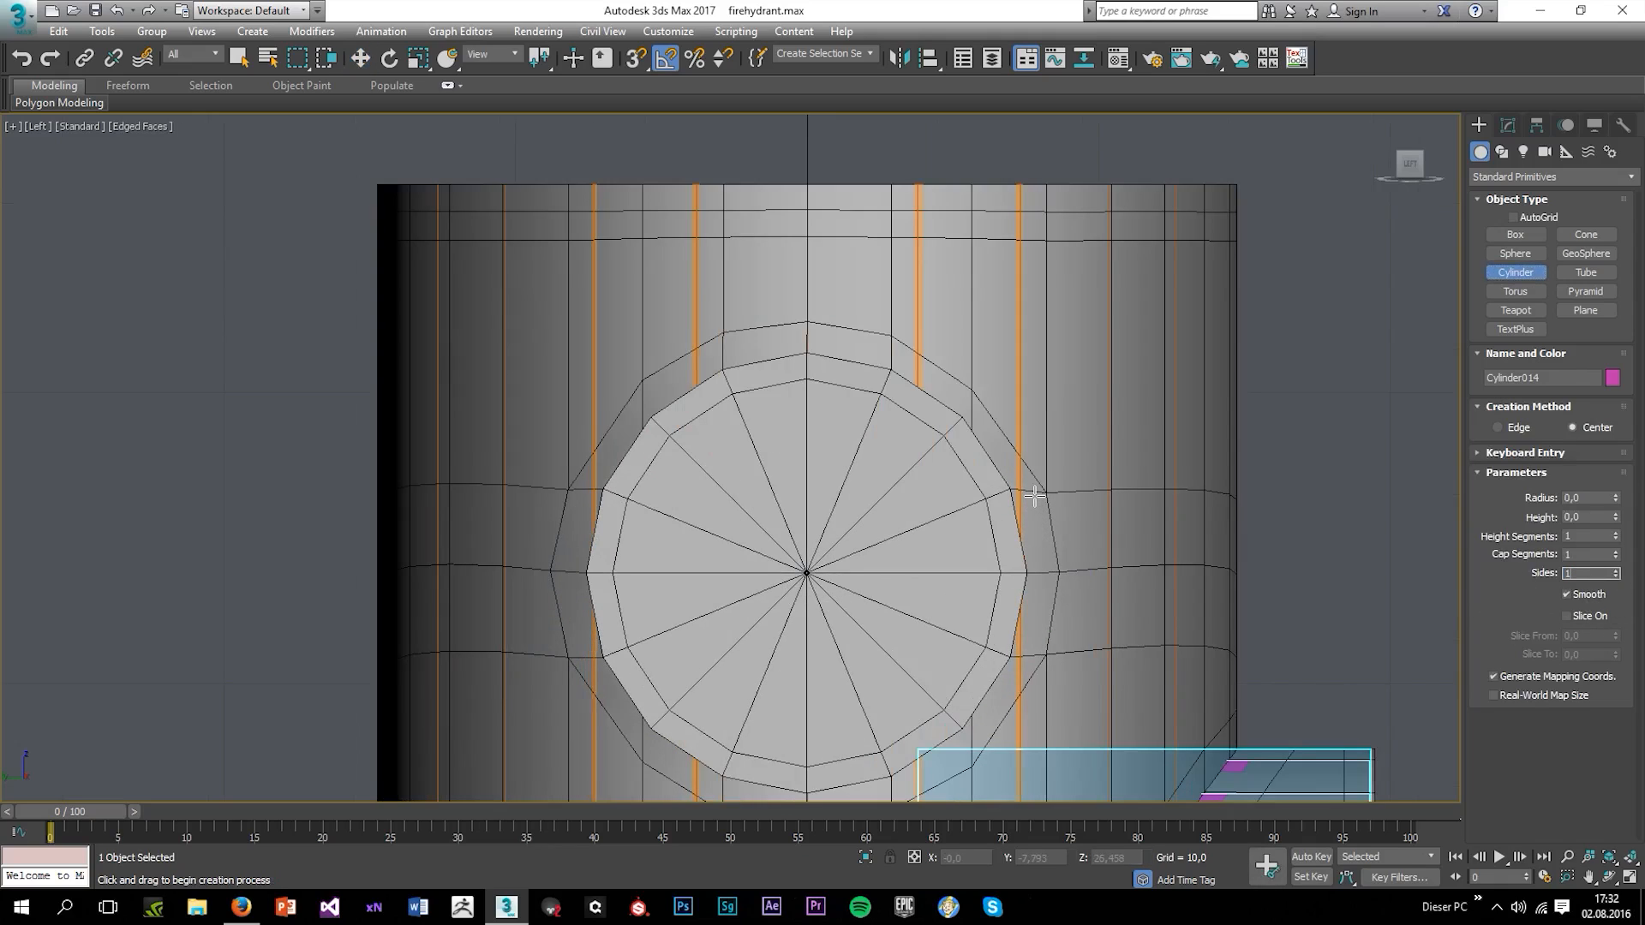
{"action": "type", "text": "6"}
{"action": "key", "text": "Return"}
{"action": "middle_click_drag", "start_coordinate": [815, 618], "coordinate": [836, 527]}
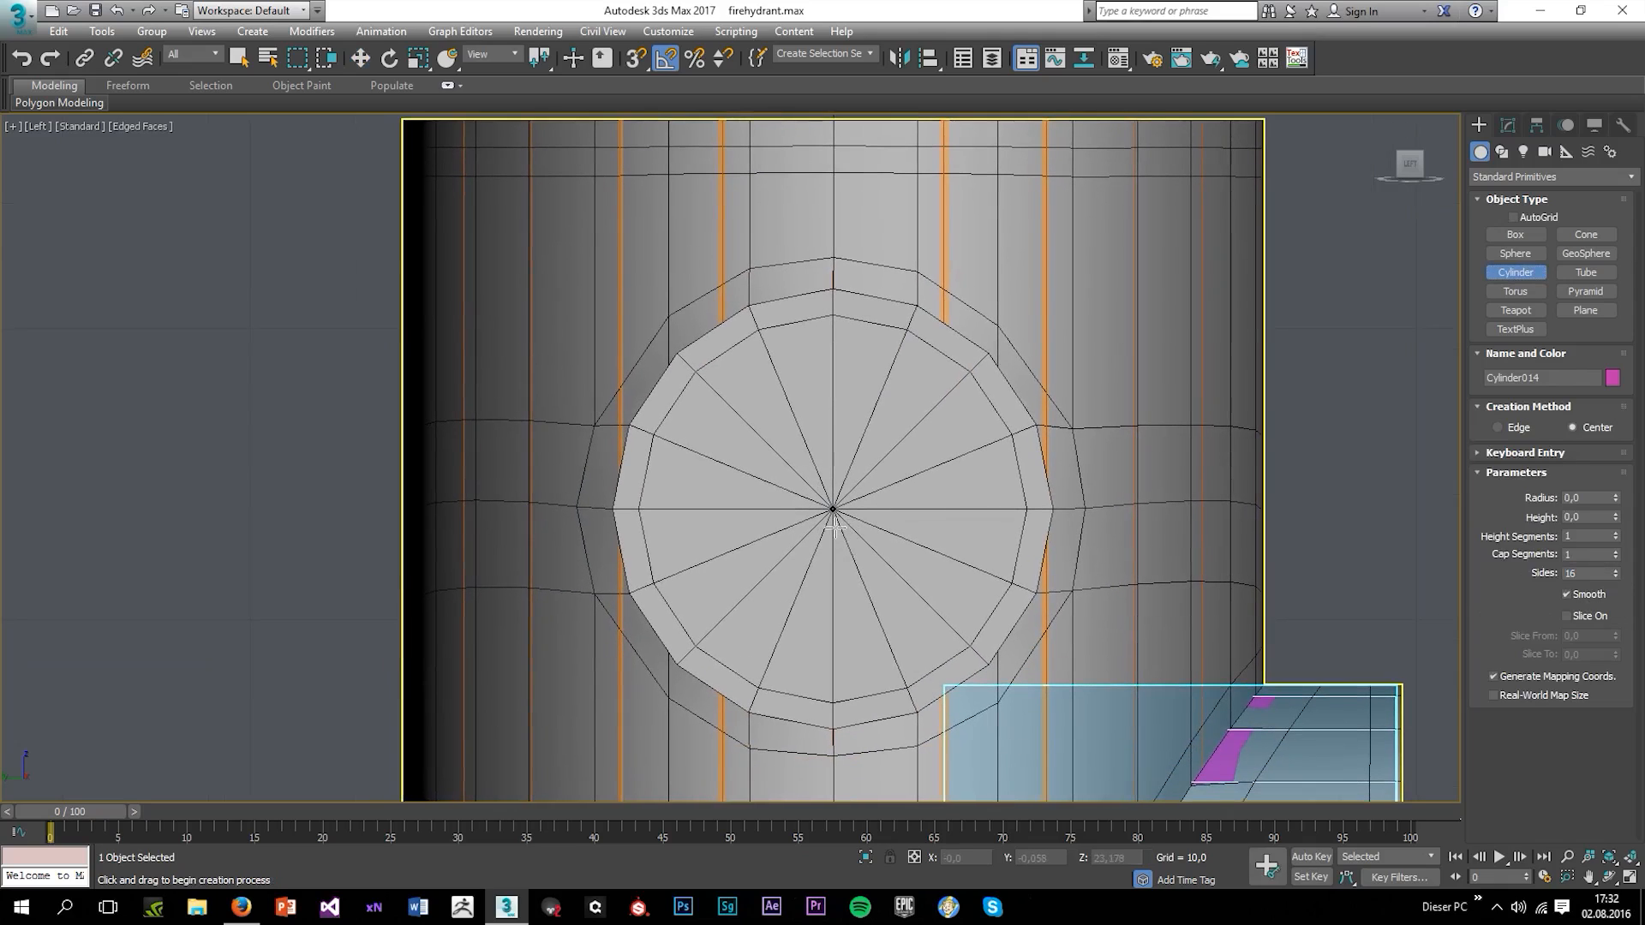
{"action": "left_click_drag", "start_coordinate": [833, 510], "coordinate": [901, 721]}
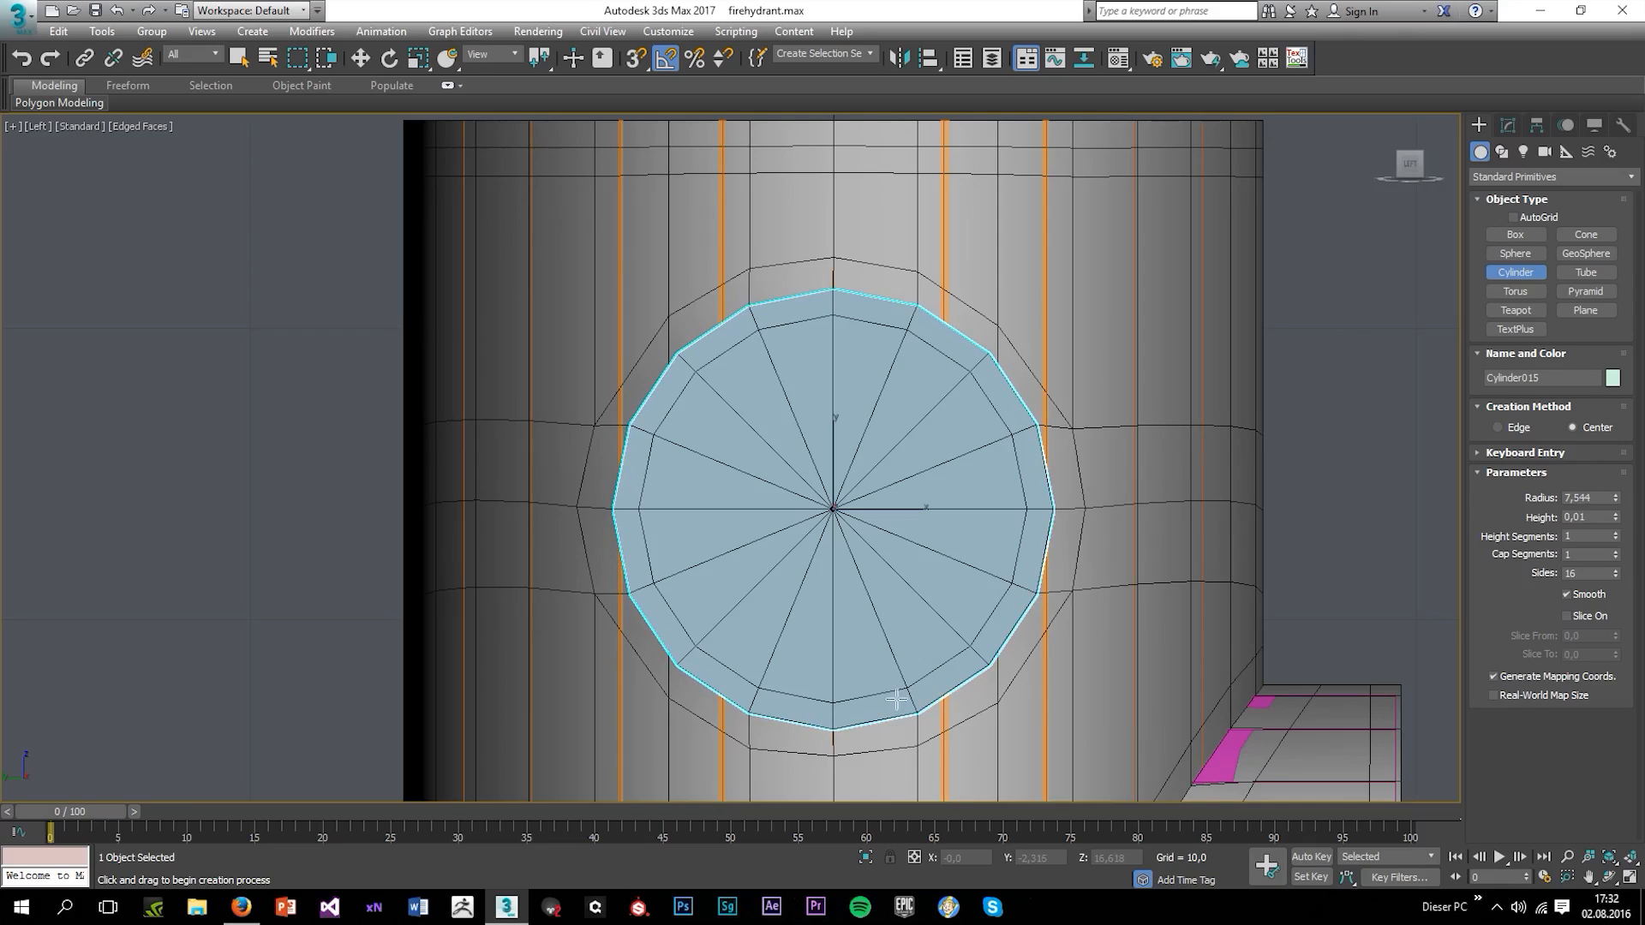
Move the side cylinder outward along X in the perspective view until its cap is flush with the end of the side outlet
{"action": "key", "text": "w"}
{"action": "key", "text": "alt+w"}
{"action": "right_click", "coordinate": [1004, 655]}
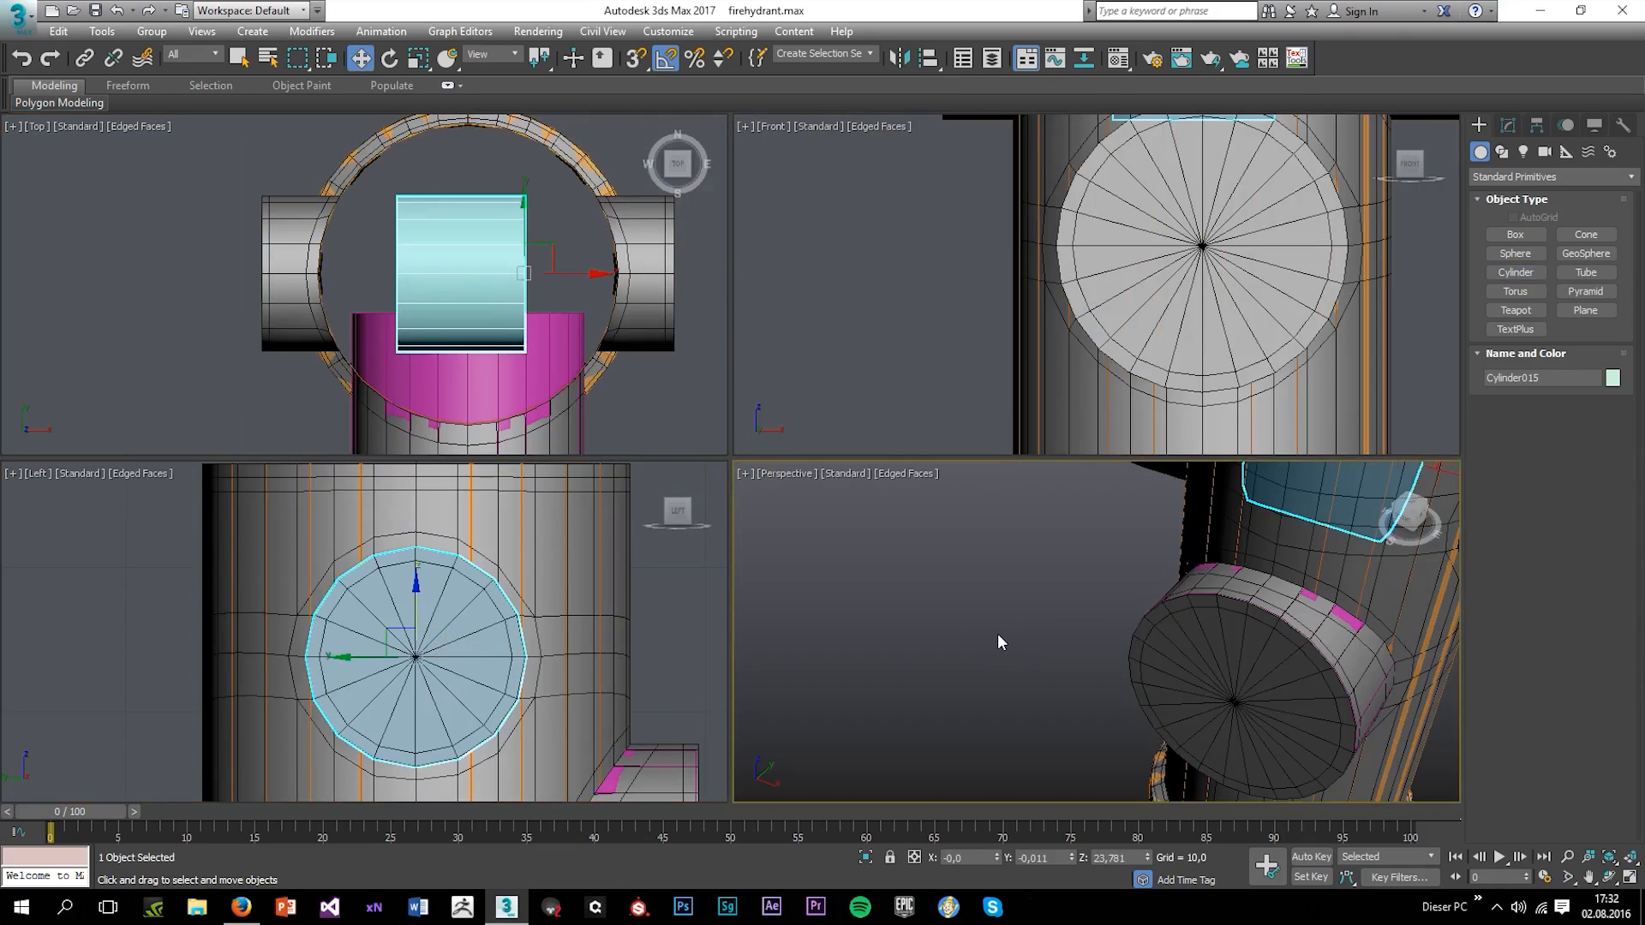
{"action": "scroll", "coordinate": [997, 605], "scroll_direction": "down", "scroll_amount": 5}
{"action": "key", "text": "alt+w"}
{"action": "middle_click_drag", "start_coordinate": [806, 261], "coordinate": [938, 461], "text": "alt"}
{"action": "scroll", "coordinate": [901, 474], "scroll_direction": "up", "scroll_amount": 4}
{"action": "left_click_drag", "start_coordinate": [944, 427], "coordinate": [711, 523]}
{"action": "middle_click_drag", "start_coordinate": [641, 556], "coordinate": [743, 377], "text": "alt"}
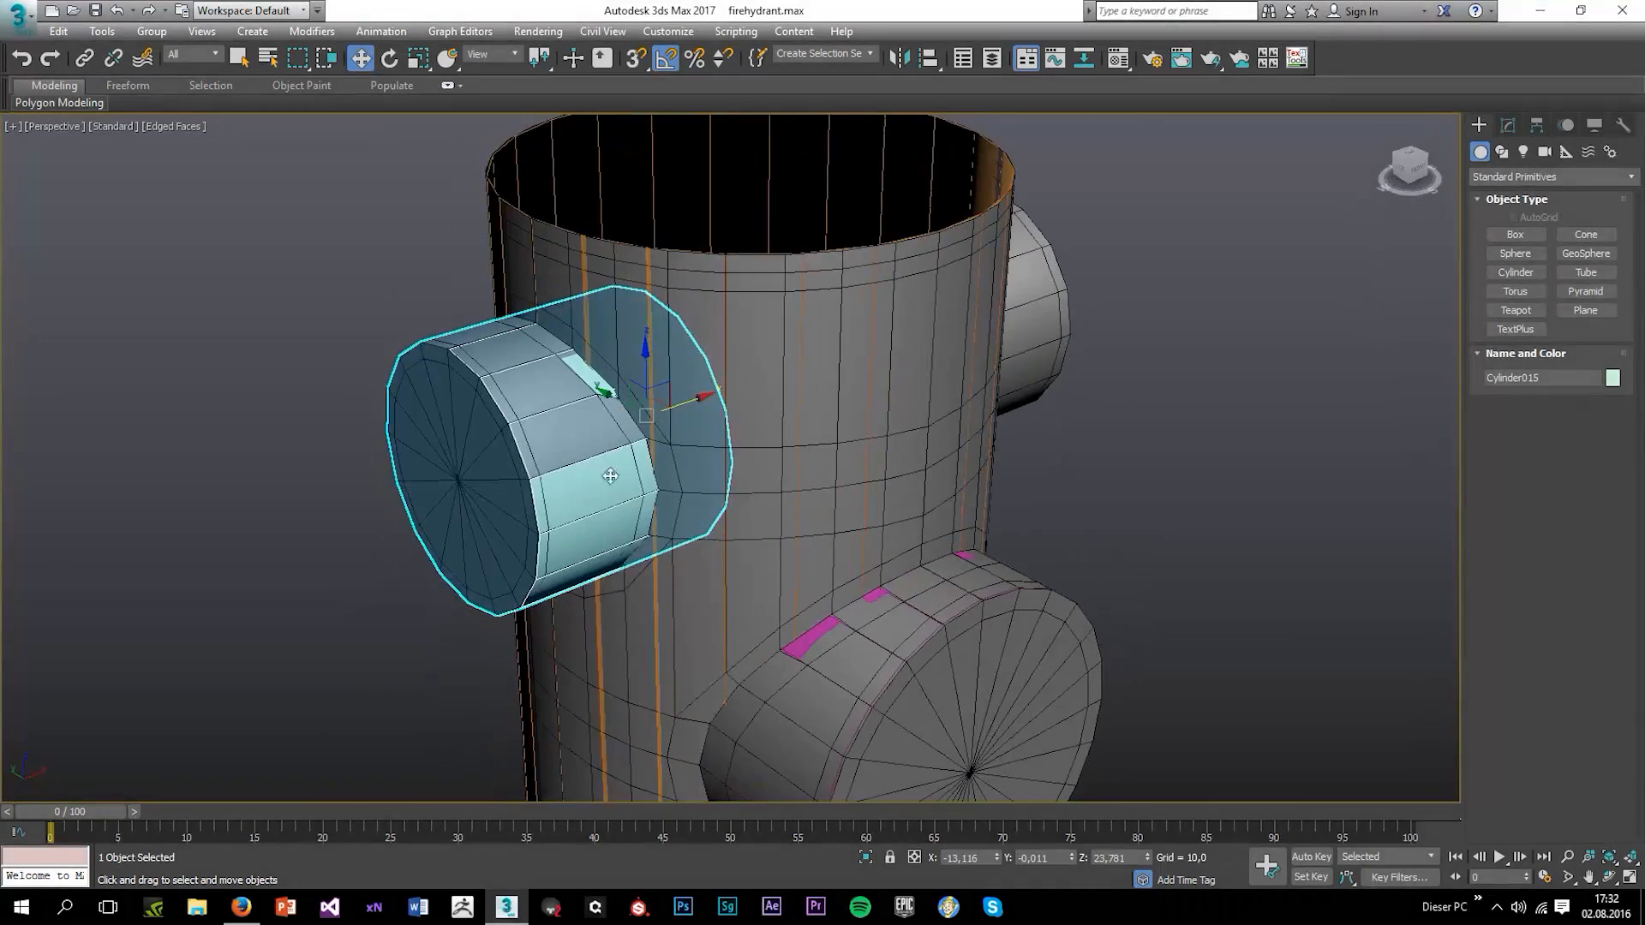
{"action": "scroll", "coordinate": [743, 375], "scroll_direction": "up", "scroll_amount": 5}
{"action": "left_click_drag", "start_coordinate": [744, 375], "coordinate": [741, 377]}
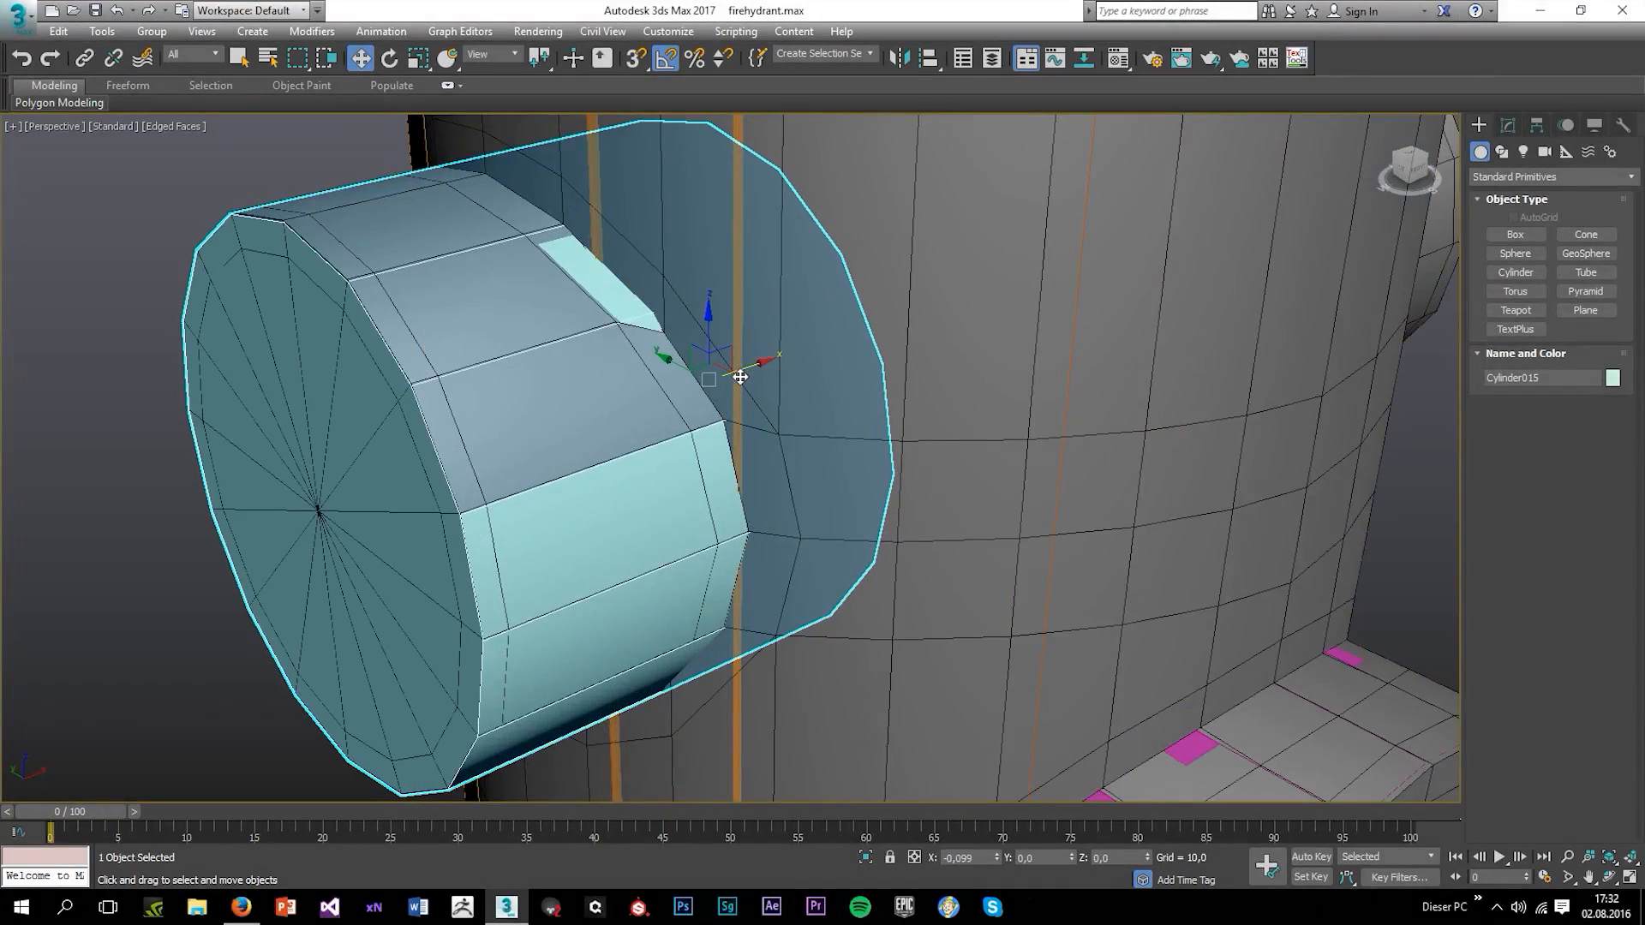
Centre the side cylinder on the small side outlet by nudging it to Y 0,023 and Z 23,821
{"action": "left_click", "coordinate": [23, 564]}
{"action": "scroll", "coordinate": [308, 531], "scroll_direction": "down", "scroll_amount": 5}
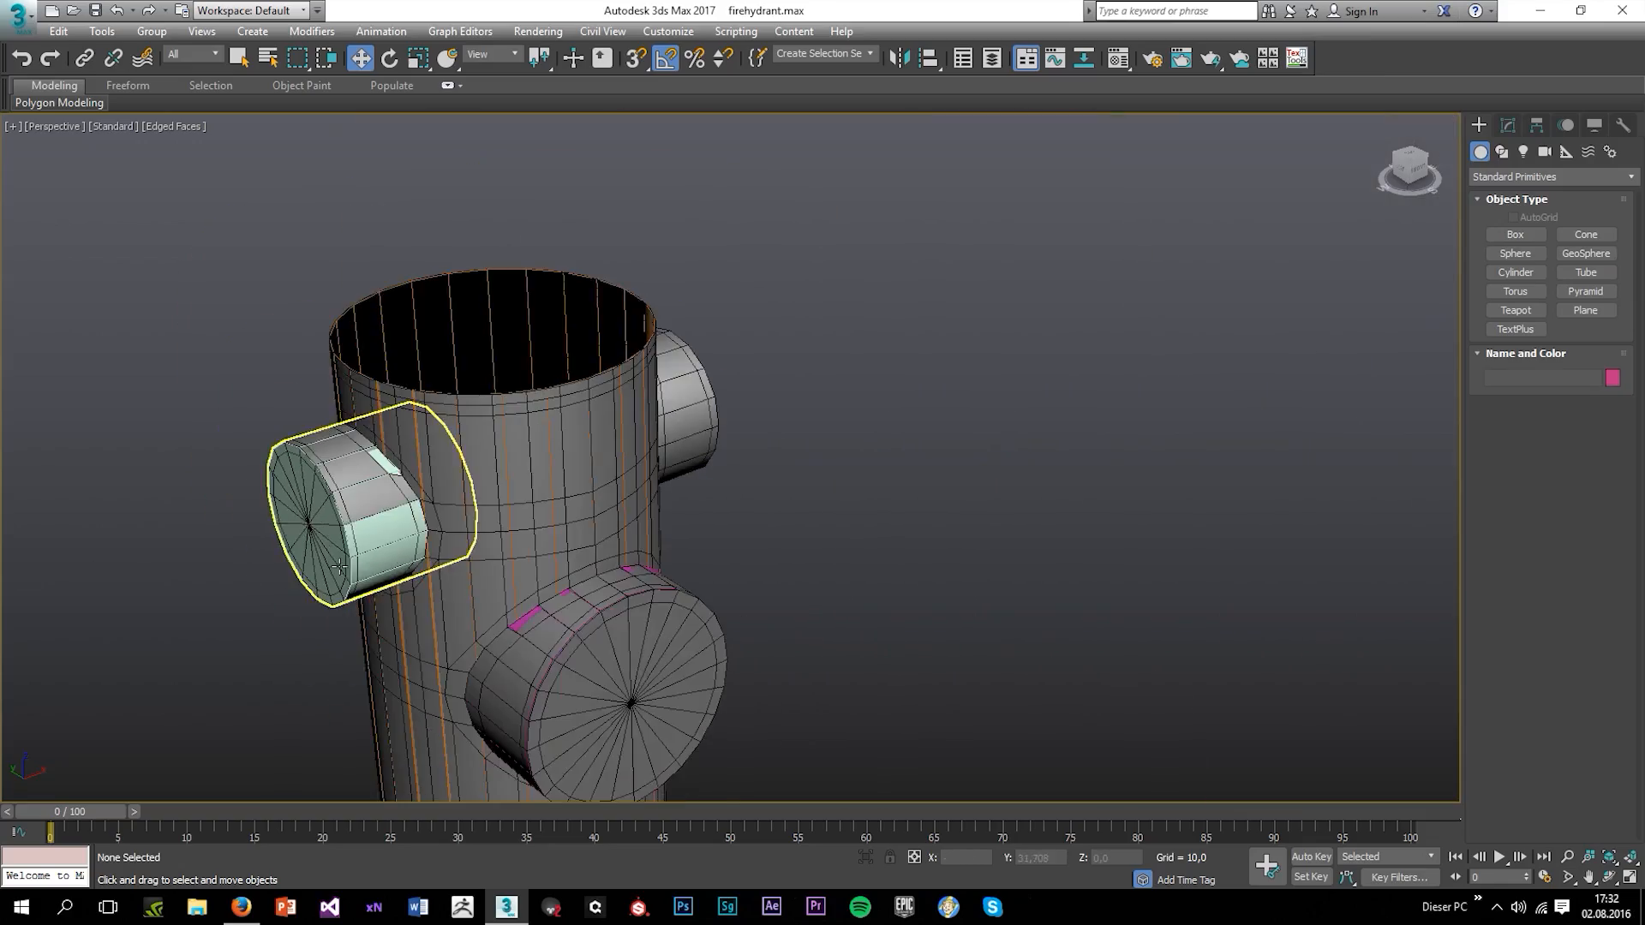
{"action": "middle_click_drag", "start_coordinate": [308, 531], "coordinate": [631, 659], "text": "alt"}
{"action": "left_click", "coordinate": [632, 658]}
{"action": "scroll", "coordinate": [621, 638], "scroll_direction": "up", "scroll_amount": 3}
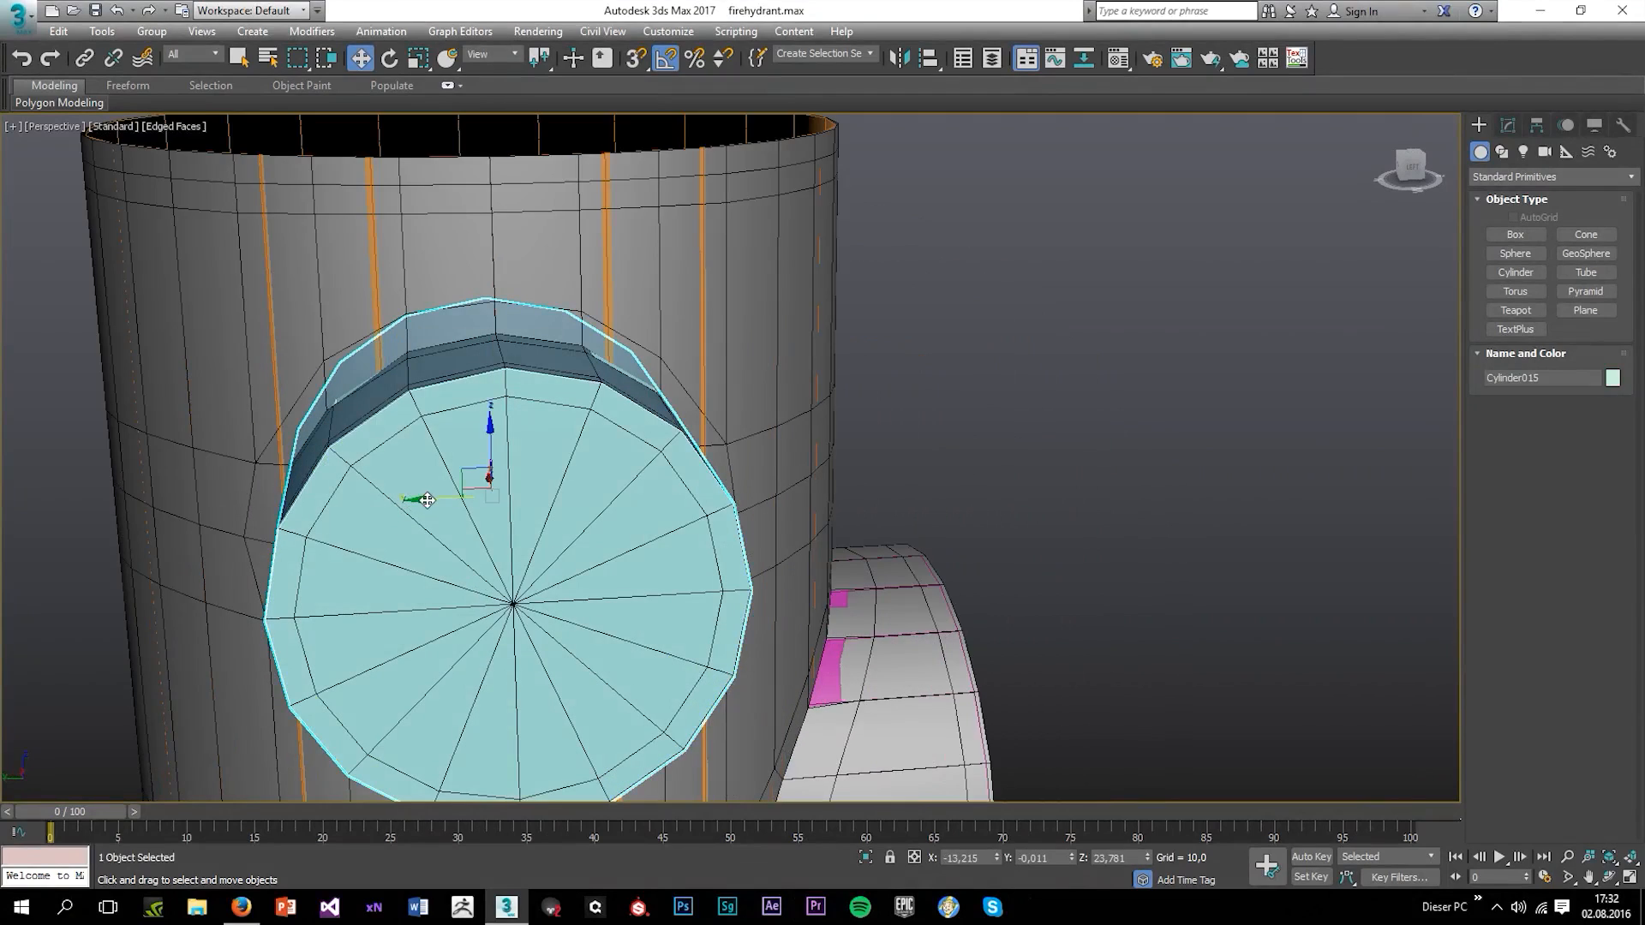
{"action": "left_click_drag", "start_coordinate": [428, 500], "coordinate": [425, 500]}
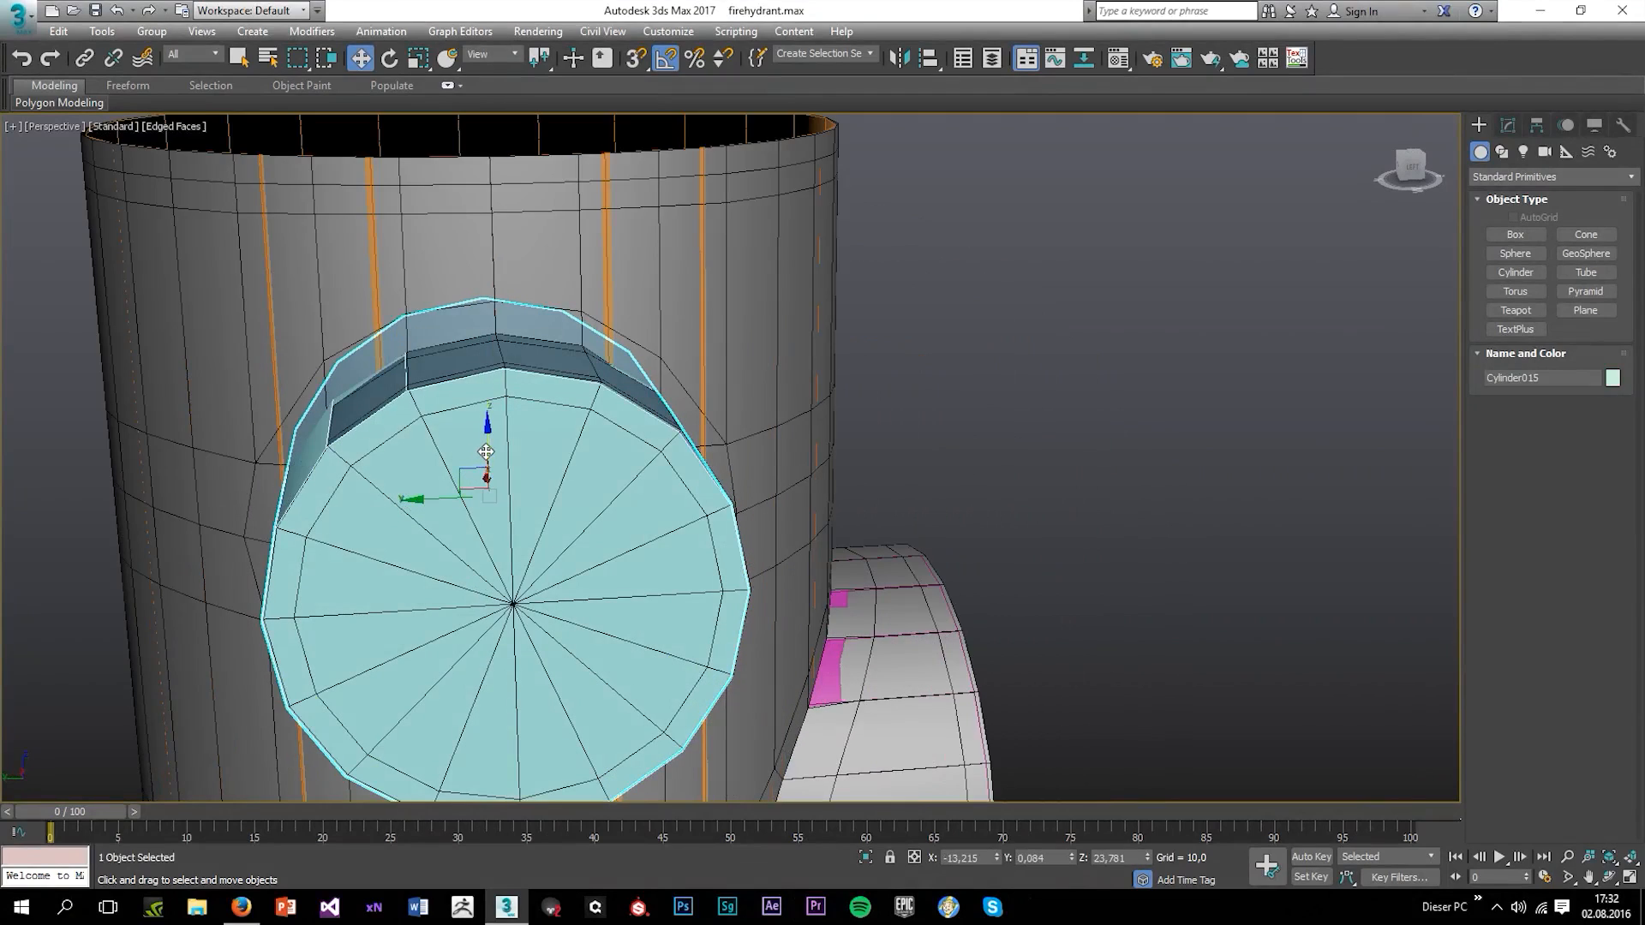
{"action": "left_click_drag", "start_coordinate": [485, 451], "coordinate": [484, 450]}
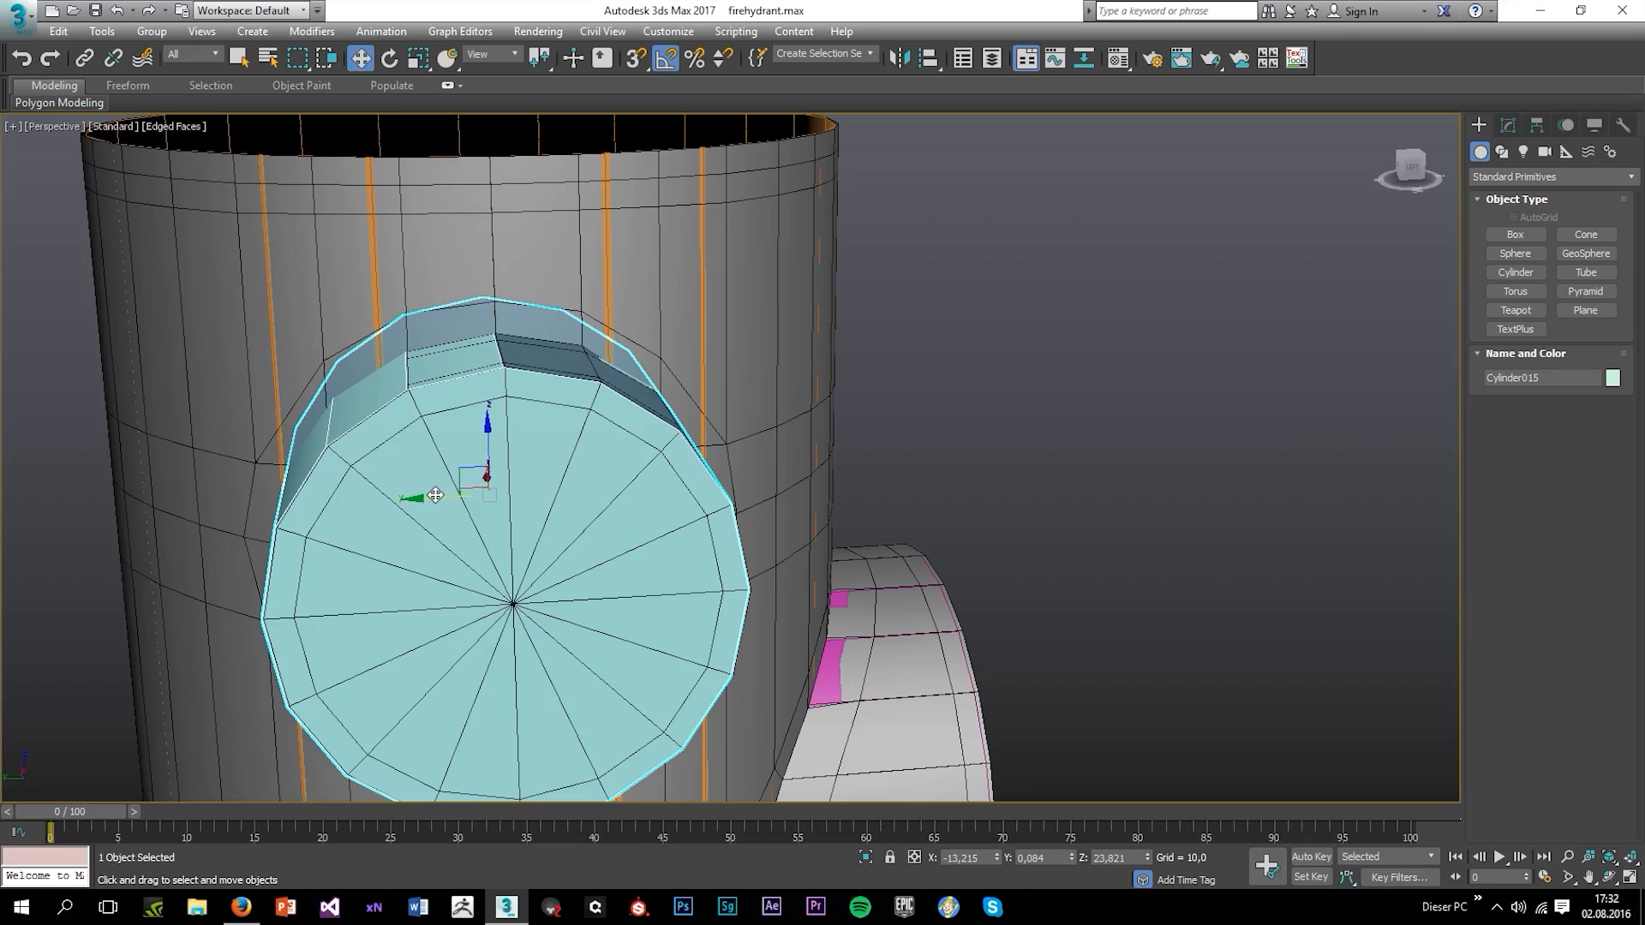
{"action": "left_click_drag", "start_coordinate": [423, 502], "coordinate": [425, 510]}
{"action": "scroll", "coordinate": [511, 561], "scroll_direction": "down", "scroll_amount": 2}
{"action": "middle_click_drag", "start_coordinate": [512, 566], "coordinate": [418, 558], "text": "alt"}
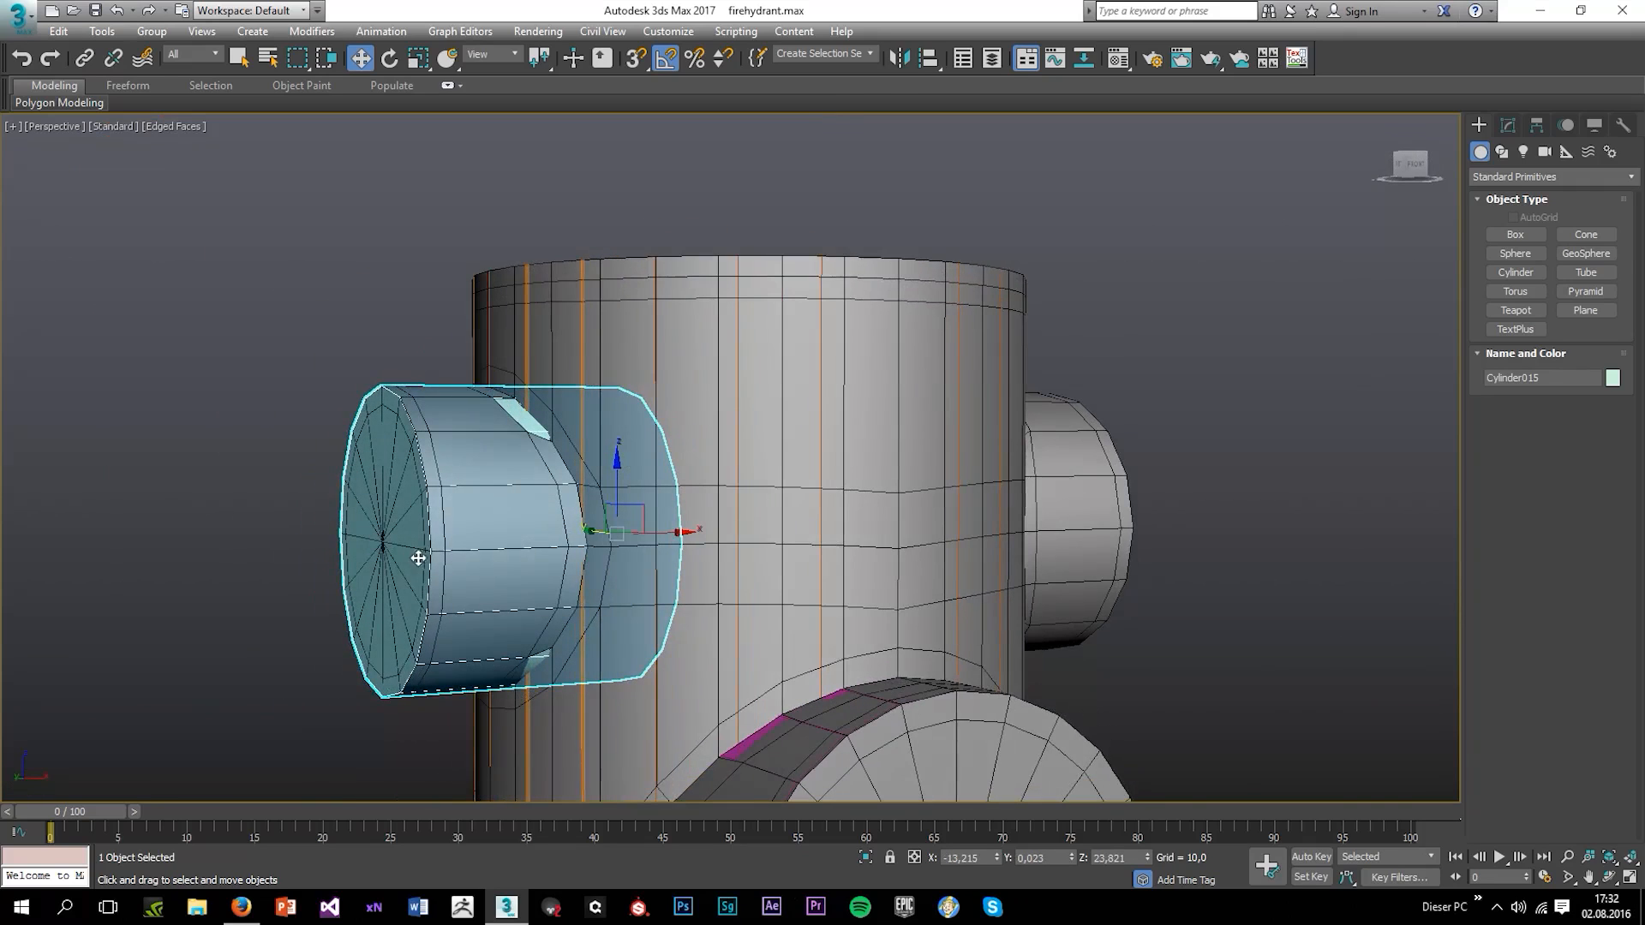
{"action": "left_click", "coordinate": [332, 505]}
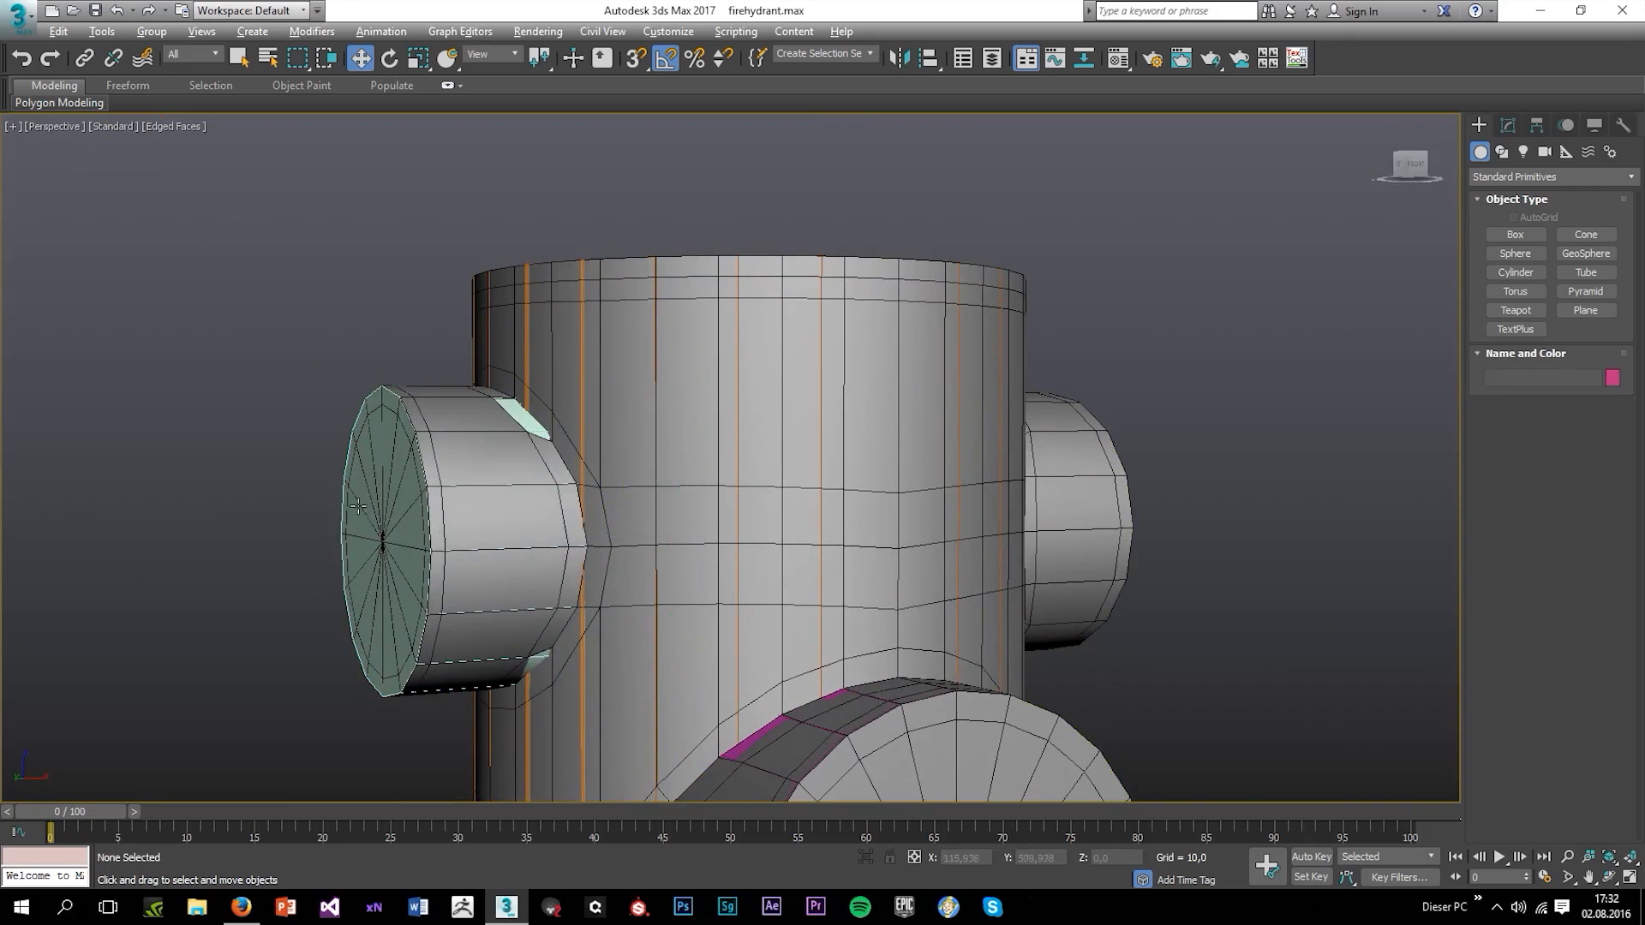
Turn off the edge display and examine how the outlet cylinders match the high-poly body
{"action": "middle_click_drag", "start_coordinate": [356, 378], "coordinate": [479, 343], "text": "alt"}
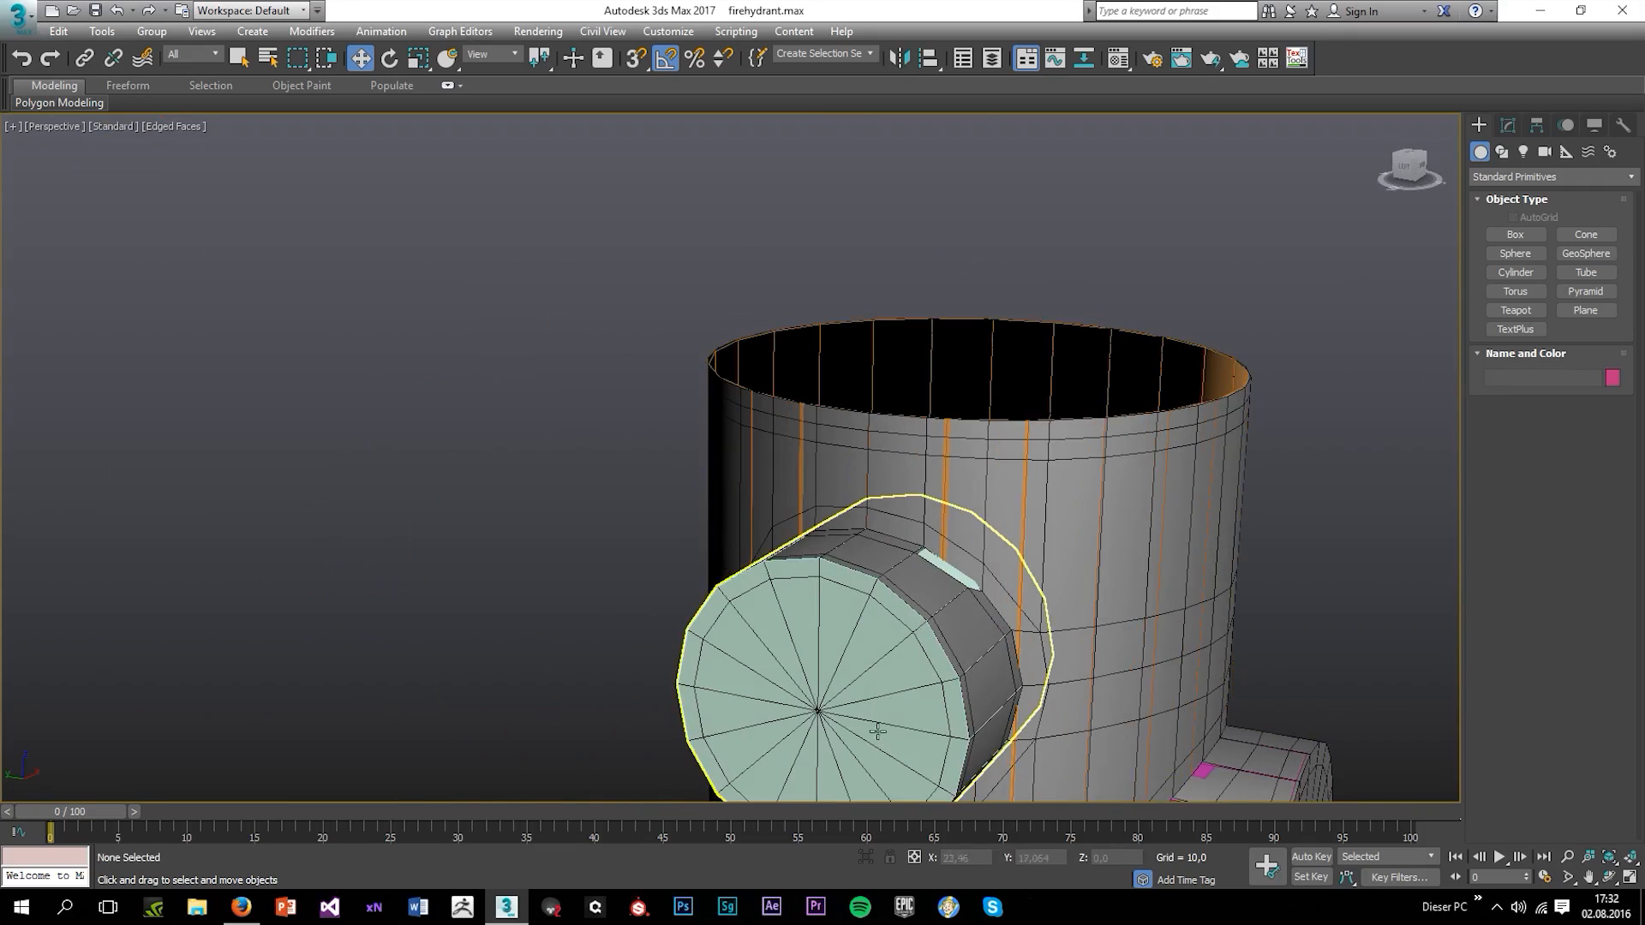
{"action": "middle_click_drag", "start_coordinate": [812, 345], "coordinate": [810, 605], "text": "alt"}
{"action": "scroll", "coordinate": [899, 553], "scroll_direction": "down", "scroll_amount": 4}
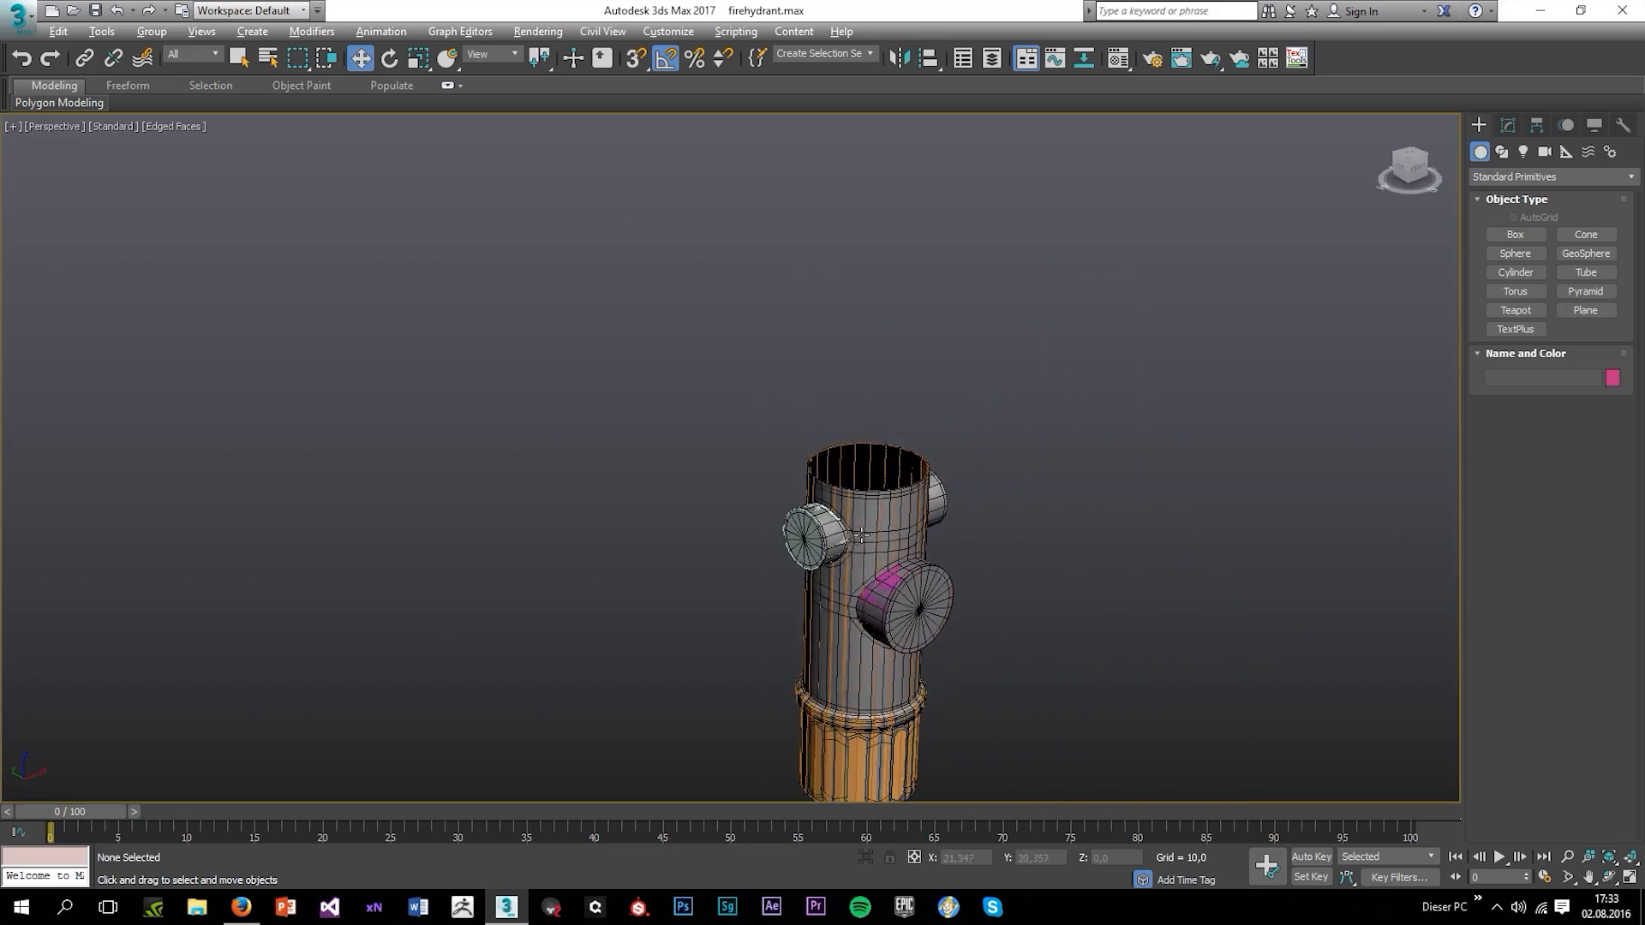
{"action": "scroll", "coordinate": [687, 566], "scroll_direction": "up", "scroll_amount": 3}
{"action": "key", "text": "F4"}
{"action": "scroll", "coordinate": [641, 616], "scroll_direction": "down", "scroll_amount": 4}
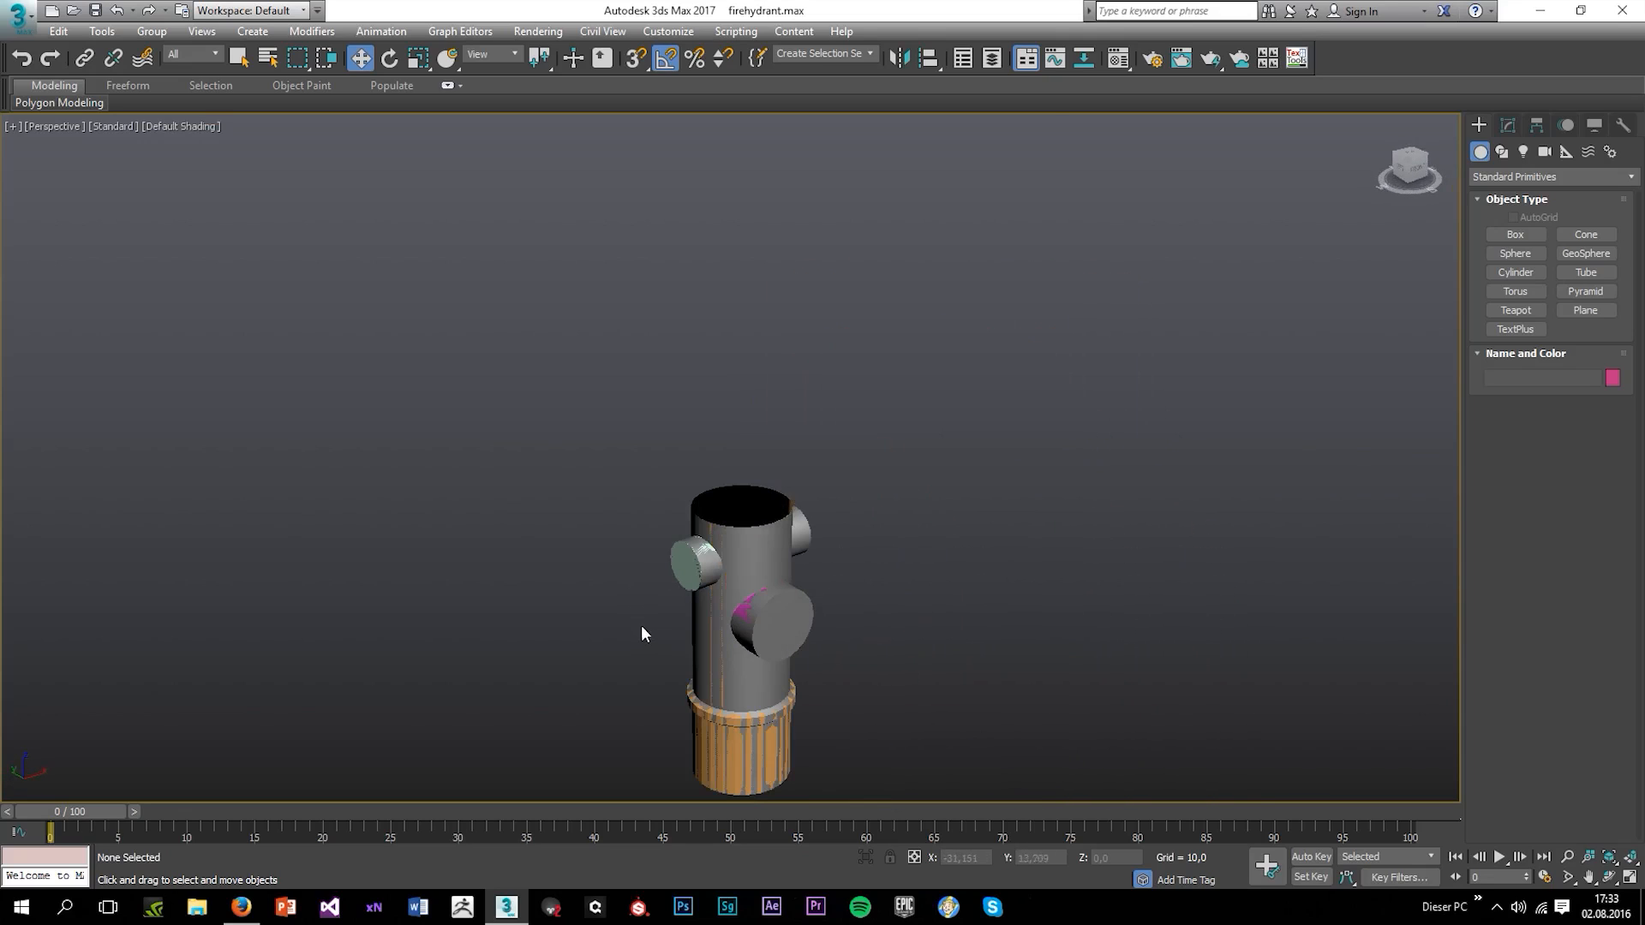
{"action": "scroll", "coordinate": [696, 559], "scroll_direction": "up", "scroll_amount": 6}
Try reducing the side cylinder to 12 sides and compare its silhouette with the high-poly outlet
{"action": "left_click", "coordinate": [695, 558]}
{"action": "left_click", "coordinate": [1508, 126]}
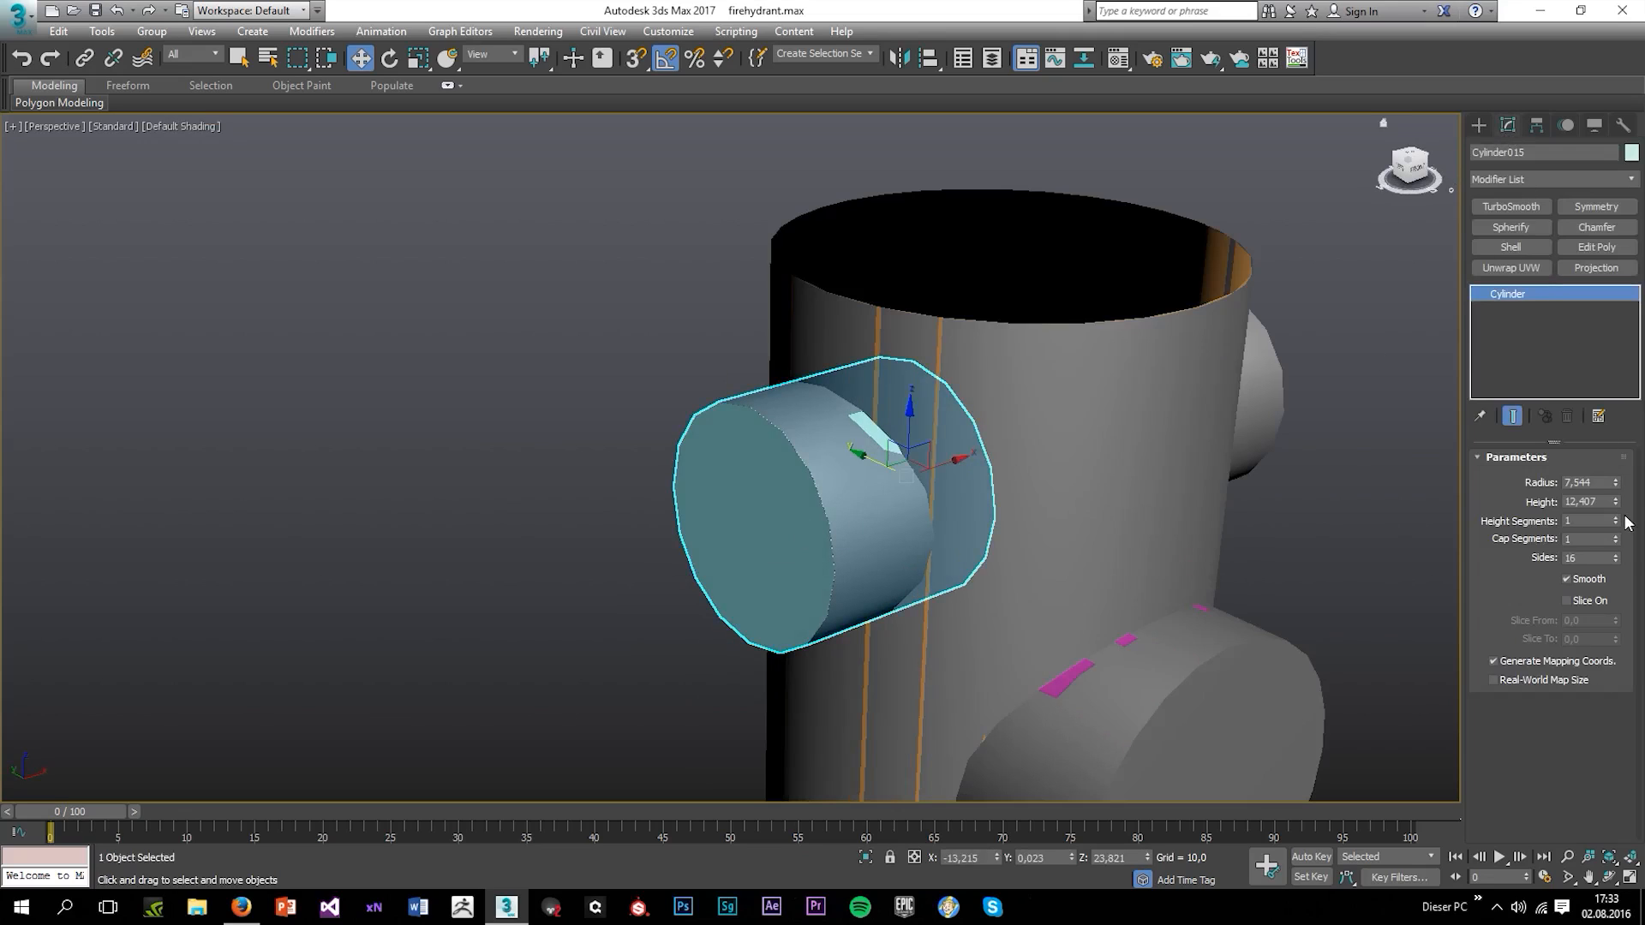
{"action": "left_click", "coordinate": [1615, 562]}
{"action": "left_click", "coordinate": [1616, 563]}
{"action": "left_click", "coordinate": [1615, 563]}
{"action": "left_click", "coordinate": [1615, 563]}
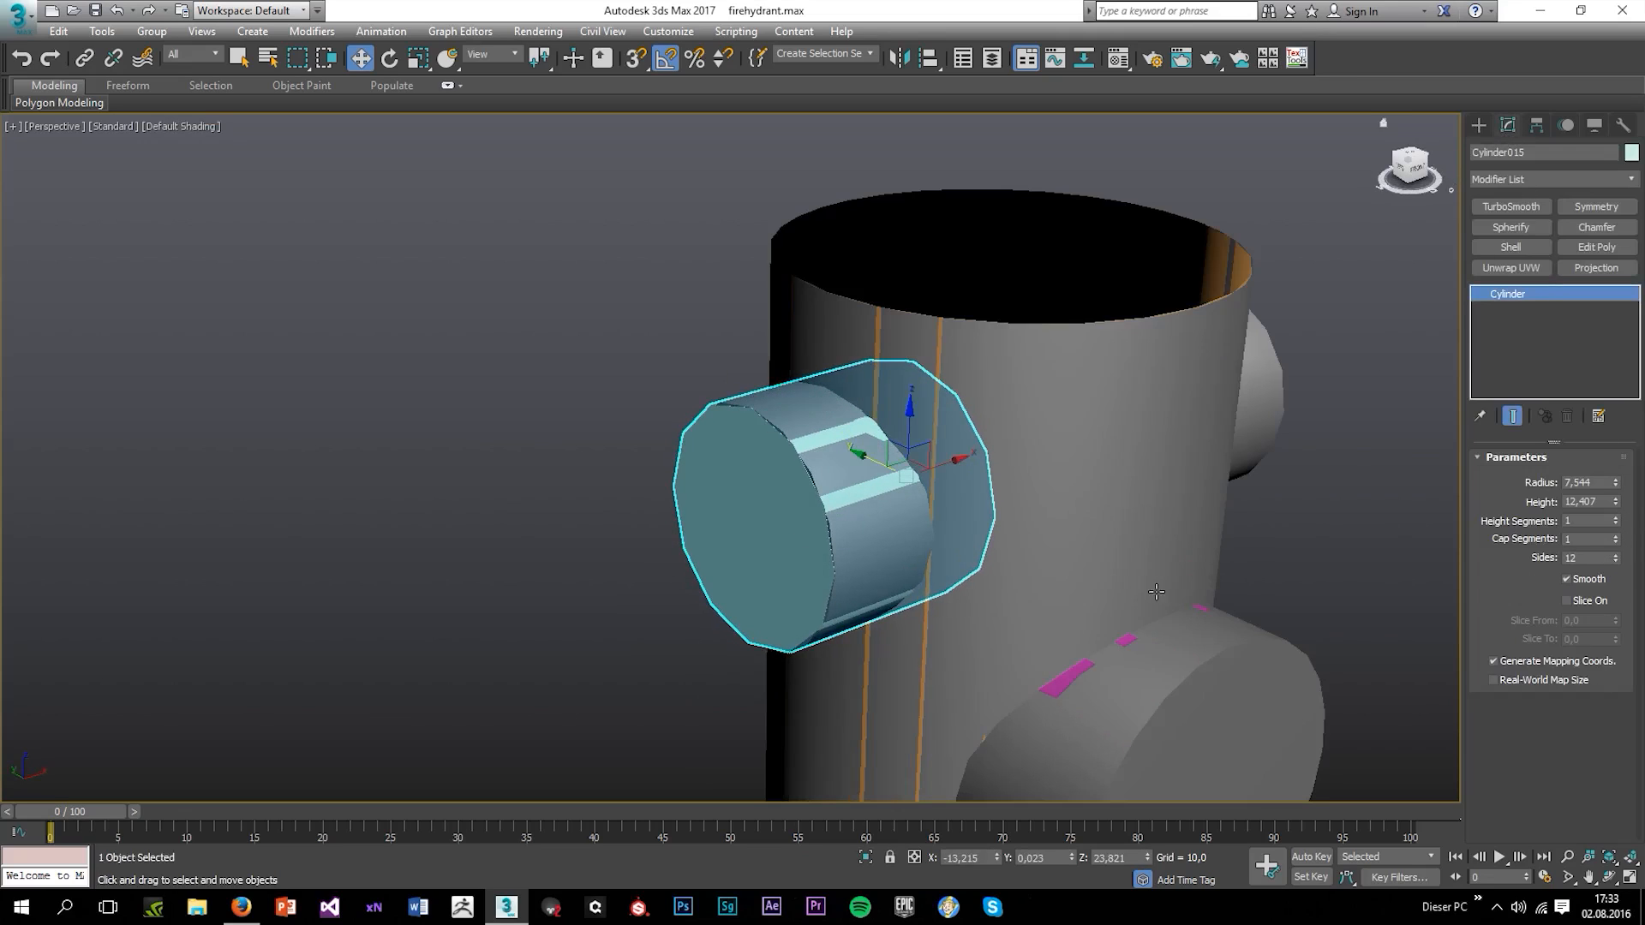
{"action": "middle_click_drag", "start_coordinate": [1157, 591], "coordinate": [882, 593], "text": "alt"}
{"action": "scroll", "coordinate": [941, 568], "scroll_direction": "down", "scroll_amount": 3}
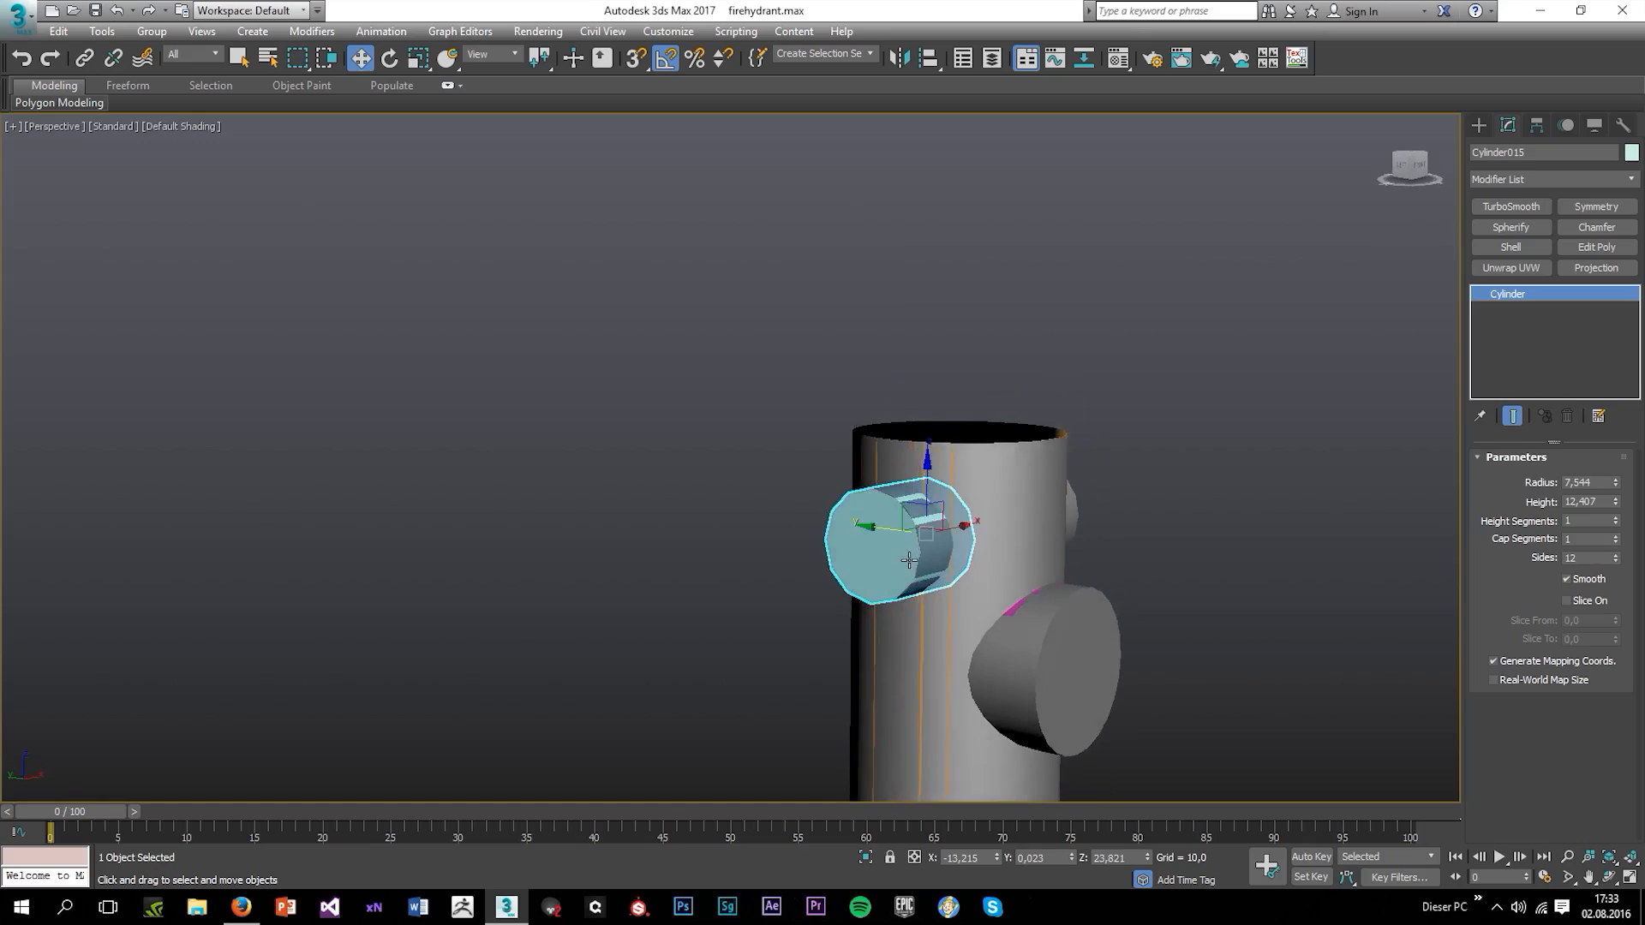
{"action": "scroll", "coordinate": [881, 594], "scroll_direction": "down", "scroll_amount": 1}
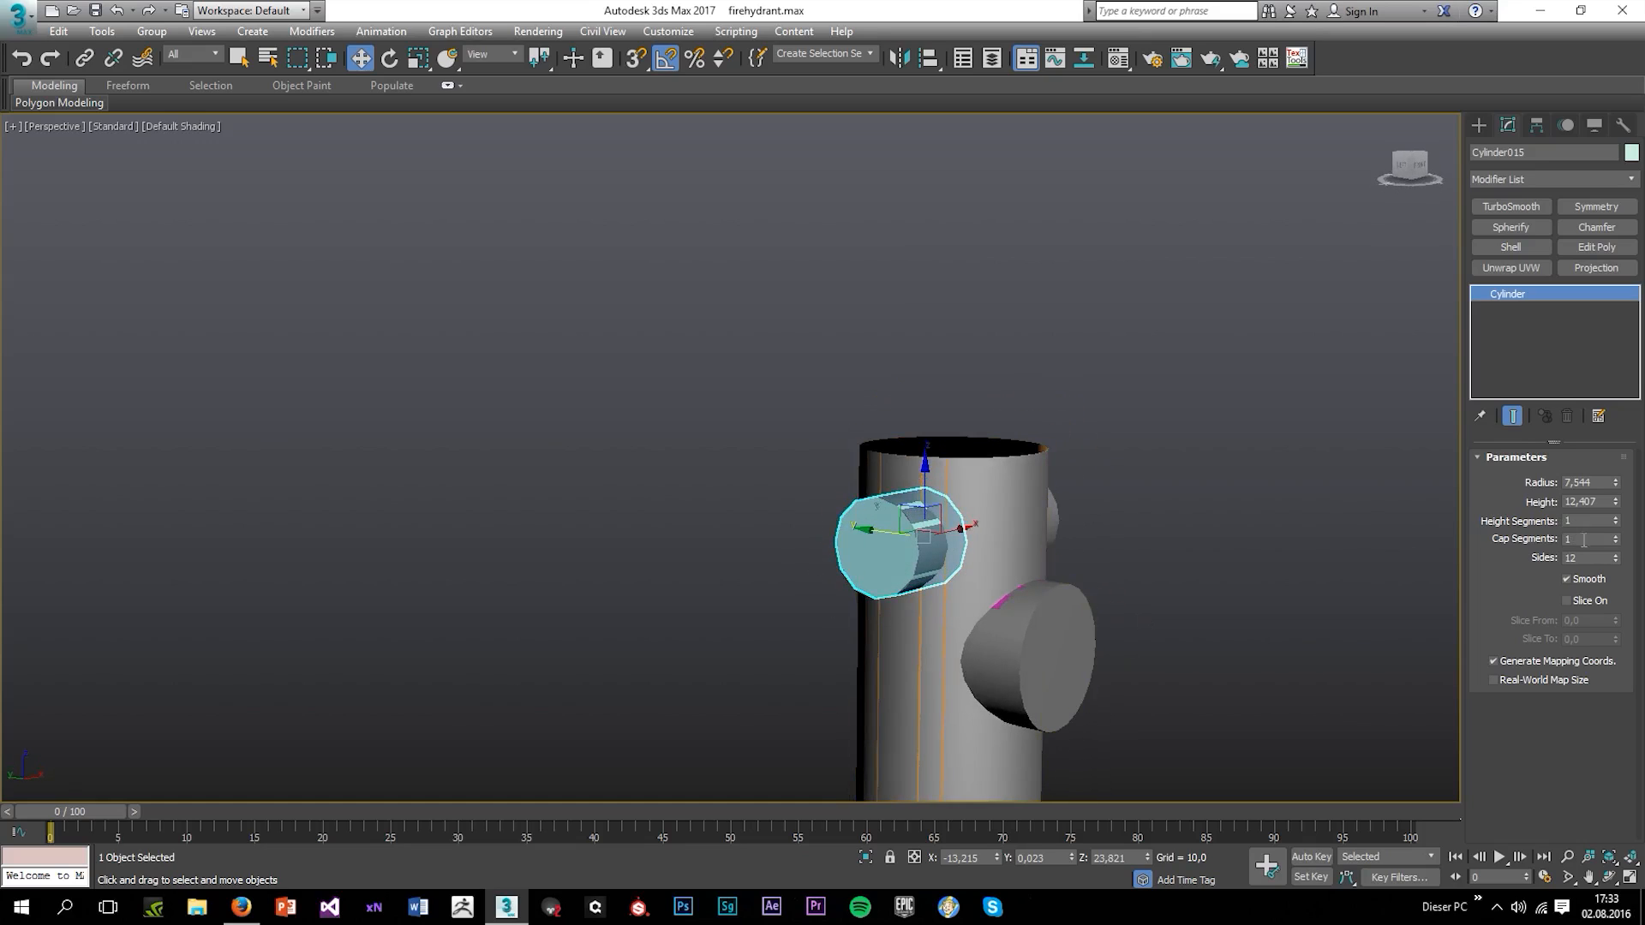
Set the side cylinder's number of sides back to 16
{"action": "left_click", "coordinate": [1616, 557]}
{"action": "left_click", "coordinate": [1616, 557]}
{"action": "left_click", "coordinate": [1617, 557]}
{"action": "left_click", "coordinate": [1146, 584]}
{"action": "scroll", "coordinate": [1146, 589], "scroll_direction": "up", "scroll_amount": 3}
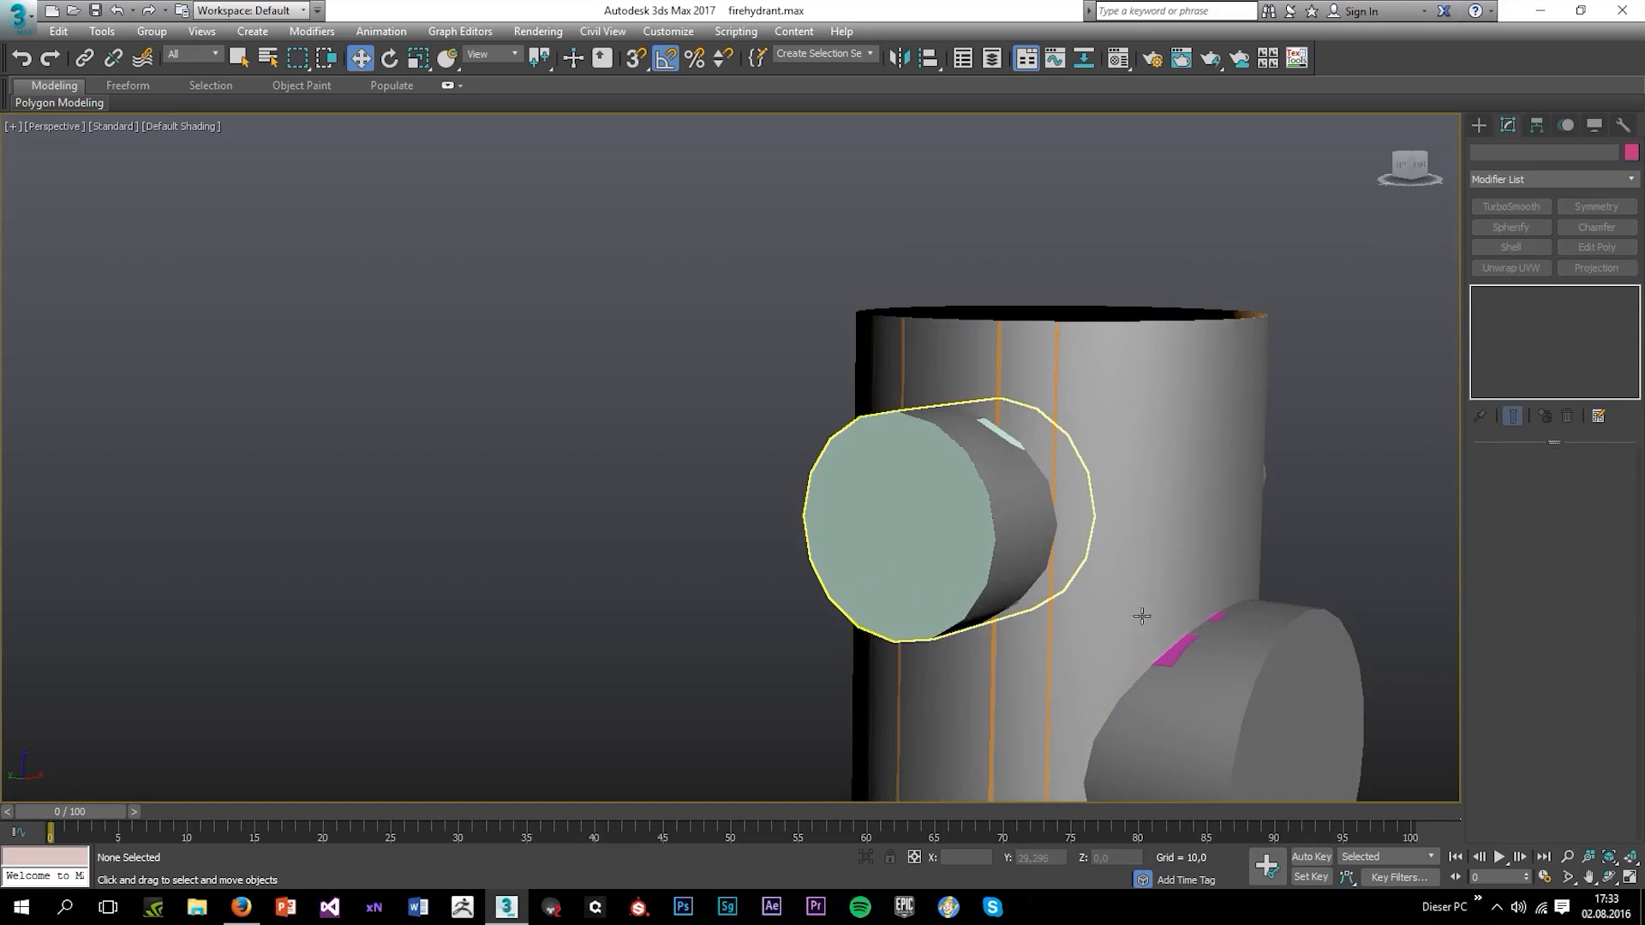
Turn the edge display back on and hide the high-poly hydrant body, leaving the low-poly cylinders shown
{"action": "key", "text": "F4"}
{"action": "left_click", "coordinate": [1023, 536]}
{"action": "right_click", "coordinate": [1122, 509]}
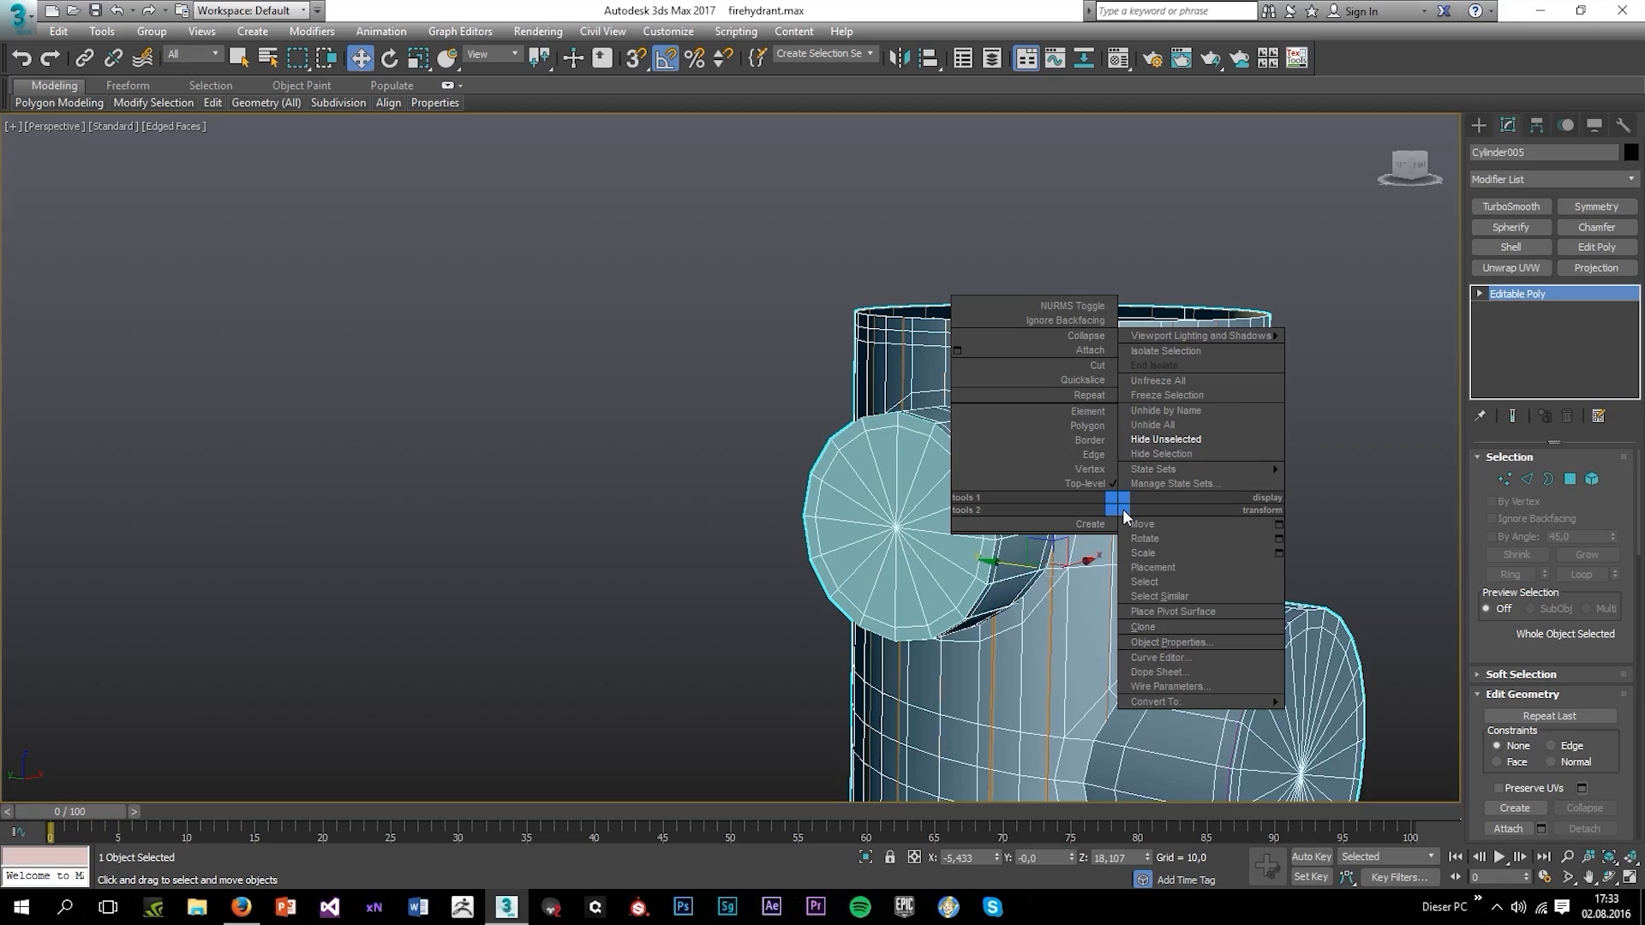
{"action": "left_click", "coordinate": [1170, 438]}
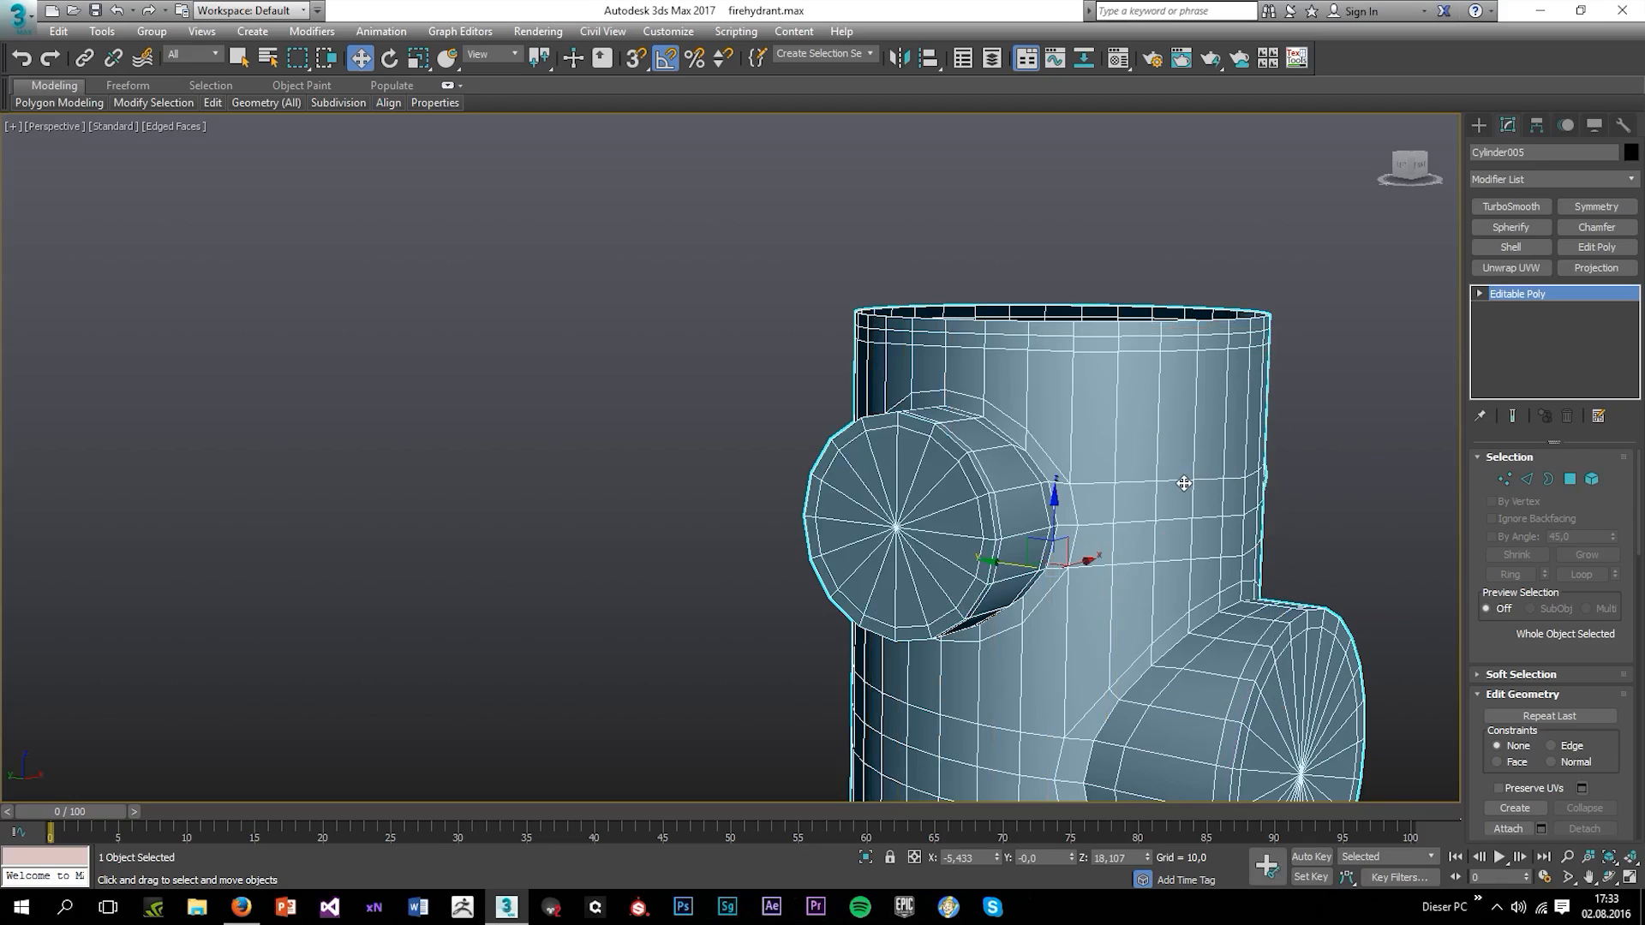
{"action": "key", "text": "ctrl+z"}
{"action": "right_click", "coordinate": [1157, 471]}
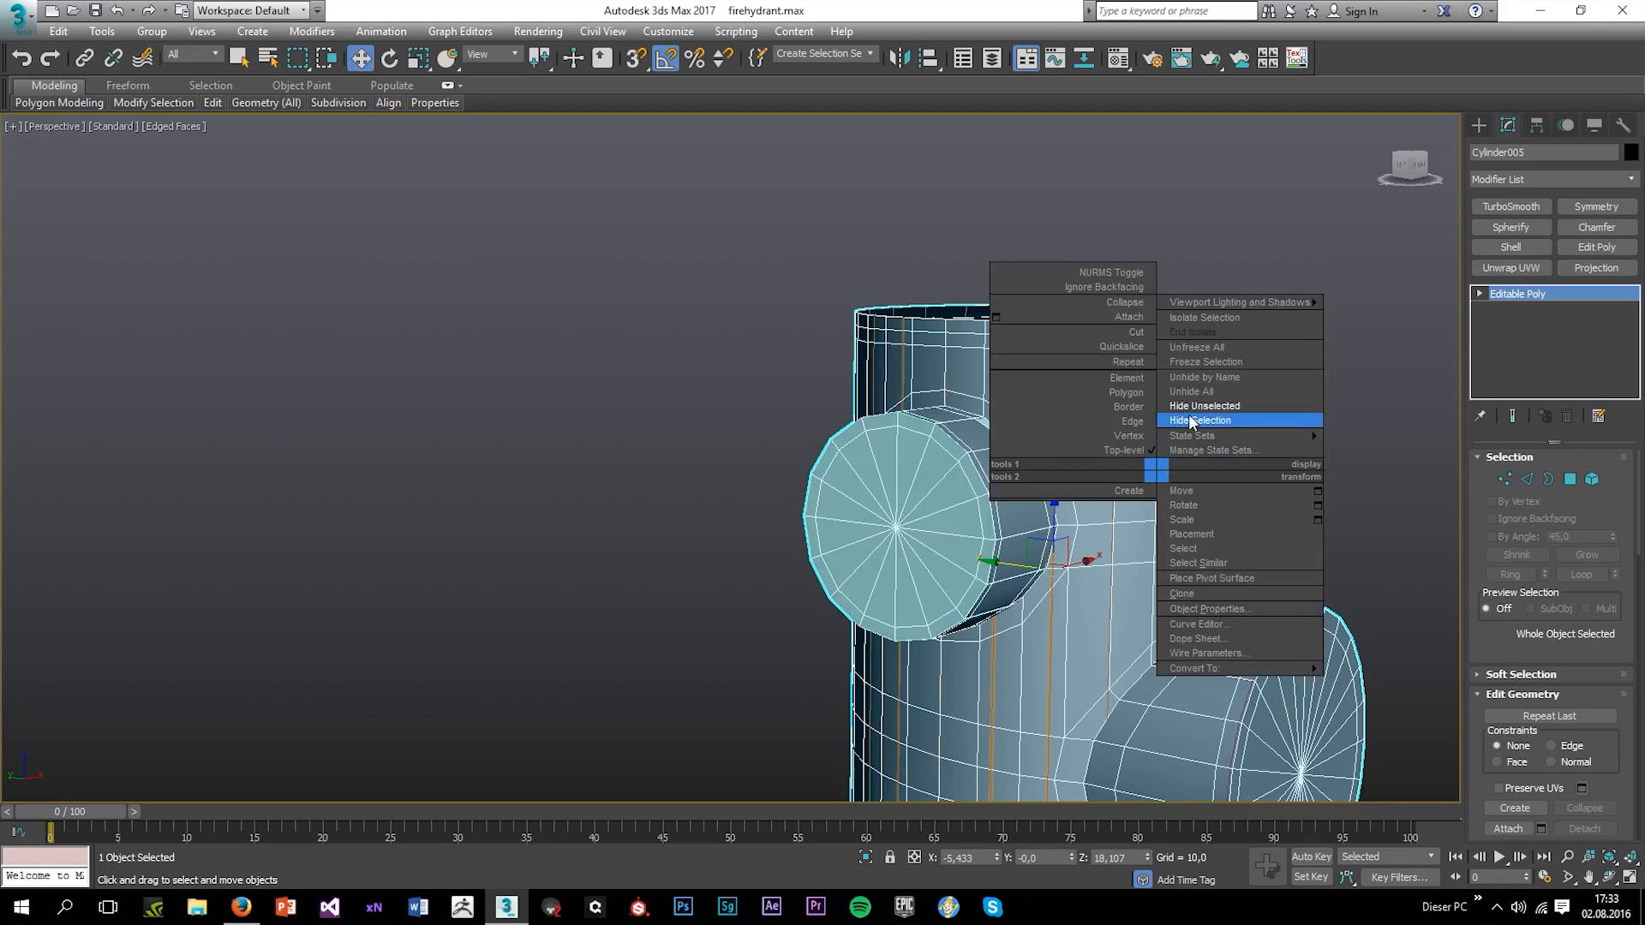
{"action": "left_click", "coordinate": [1191, 420]}
{"action": "scroll", "coordinate": [1131, 481], "scroll_direction": "down", "scroll_amount": 4}
{"action": "mouse_move", "coordinate": [1131, 480]}
{"action": "middle_mouse_down", "text": "alt"}
{"action": "mouse_move", "coordinate": [1039, 484]}
{"action": "mouse_move", "coordinate": [1120, 472]}
{"action": "middle_mouse_up", "text": "alt"}
{"action": "scroll", "coordinate": [1090, 503], "scroll_direction": "up", "scroll_amount": 4}
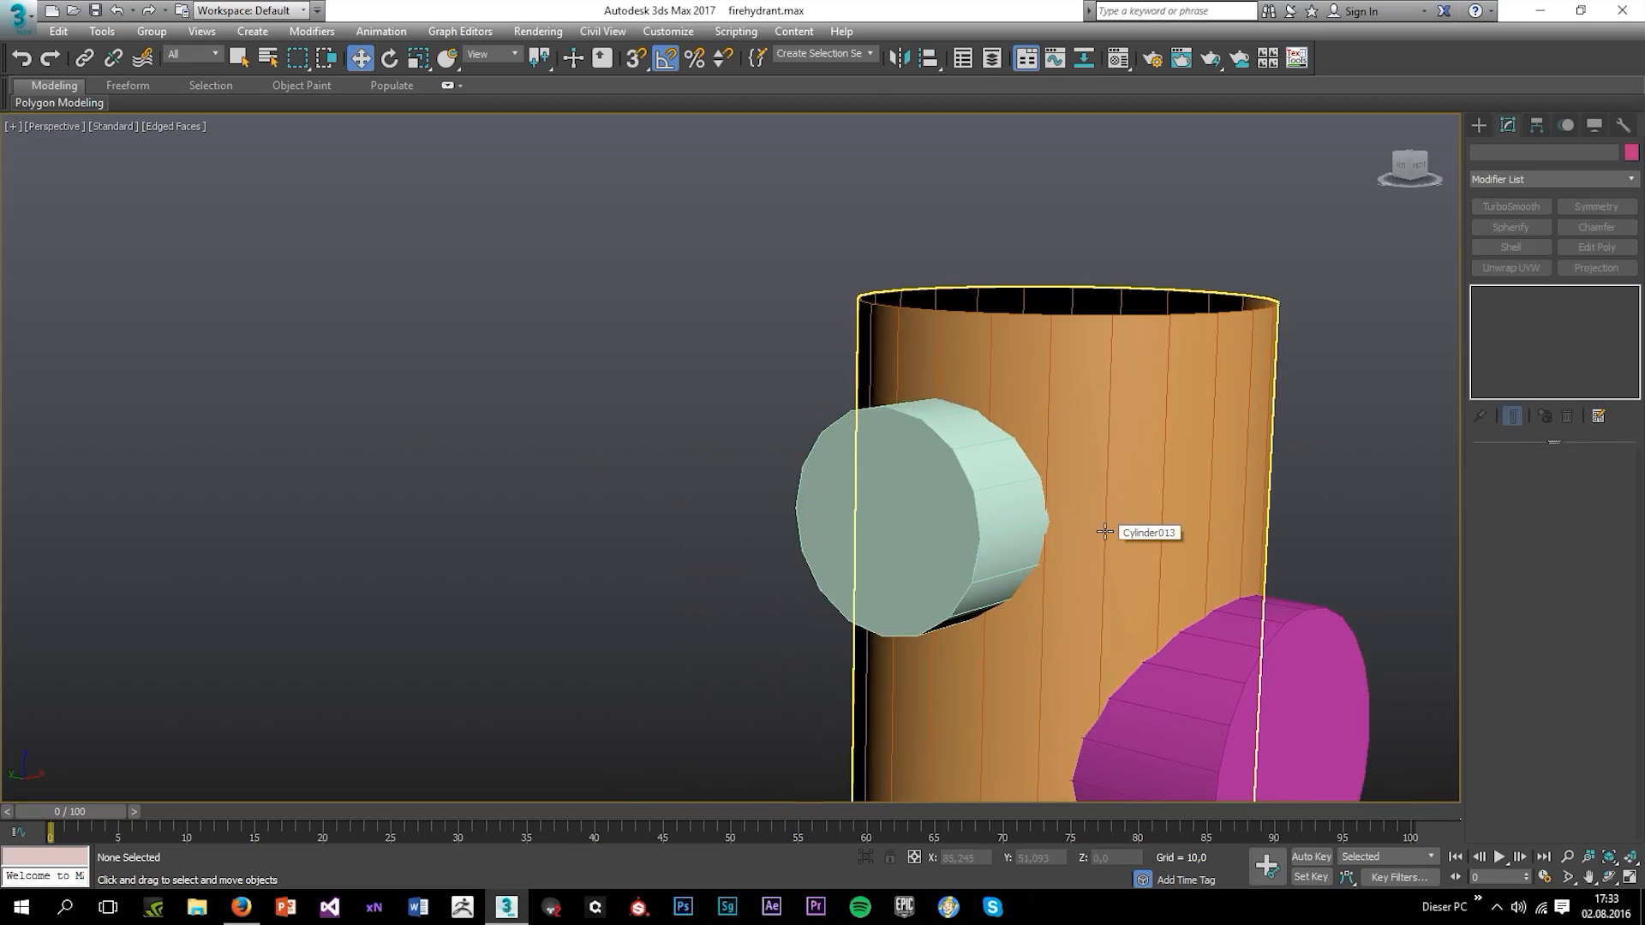
Reduce the large front outlet cylinder to 20 sides
{"action": "left_click", "coordinate": [1099, 519]}
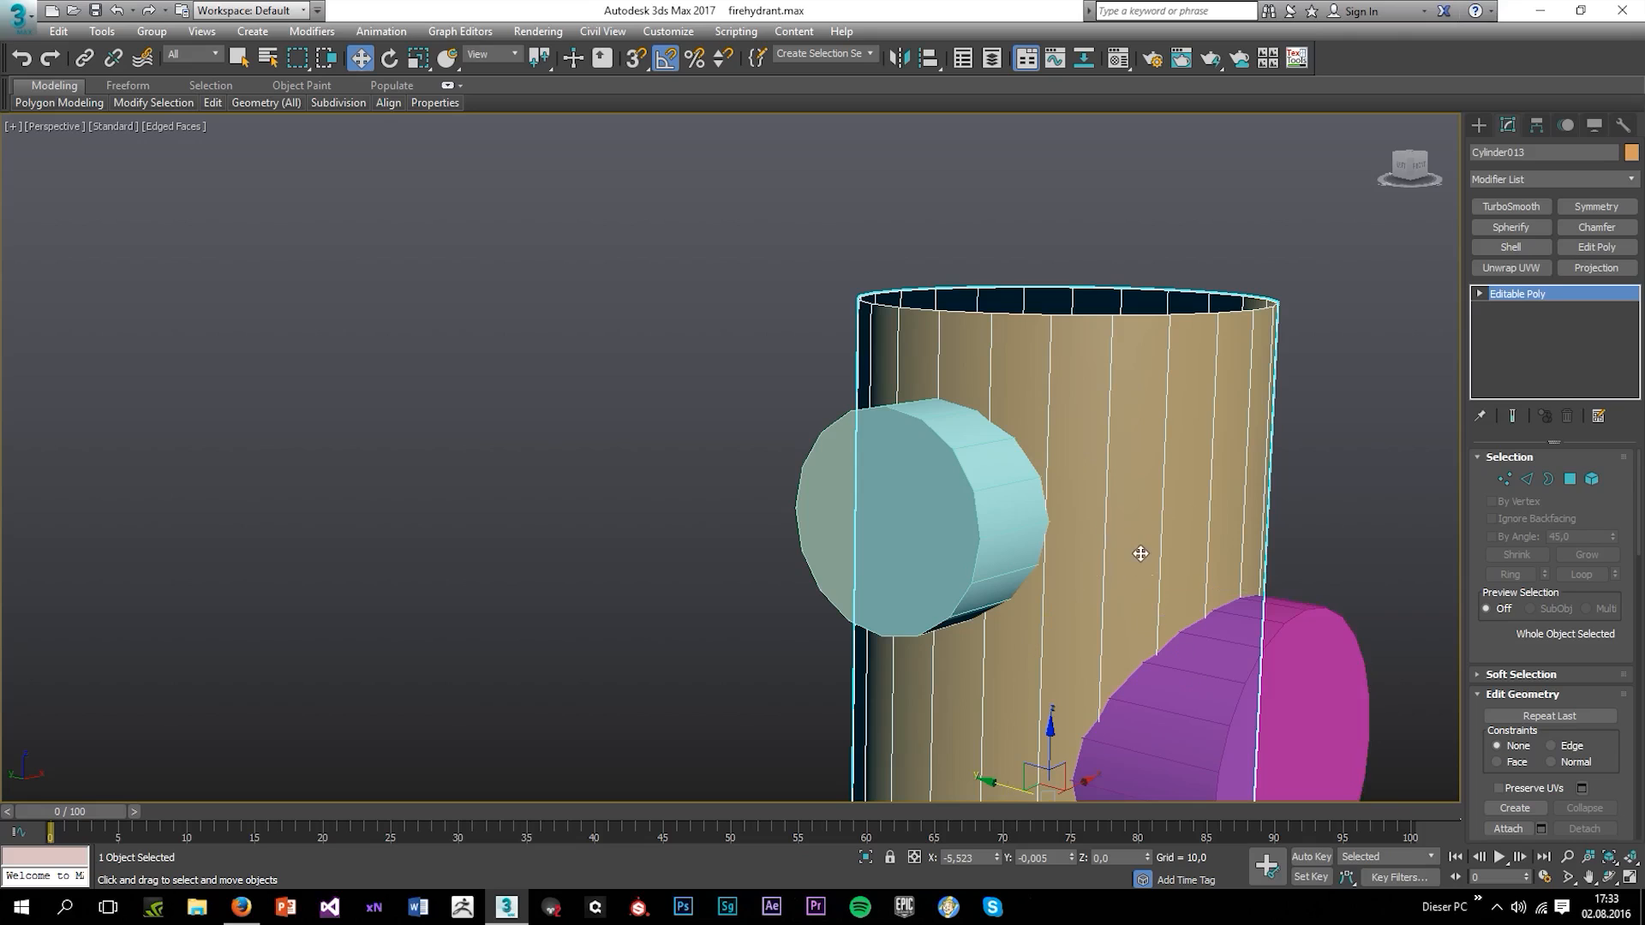
{"action": "left_click", "coordinate": [1228, 638]}
{"action": "middle_click_drag", "start_coordinate": [1227, 638], "coordinate": [1200, 606], "text": "alt"}
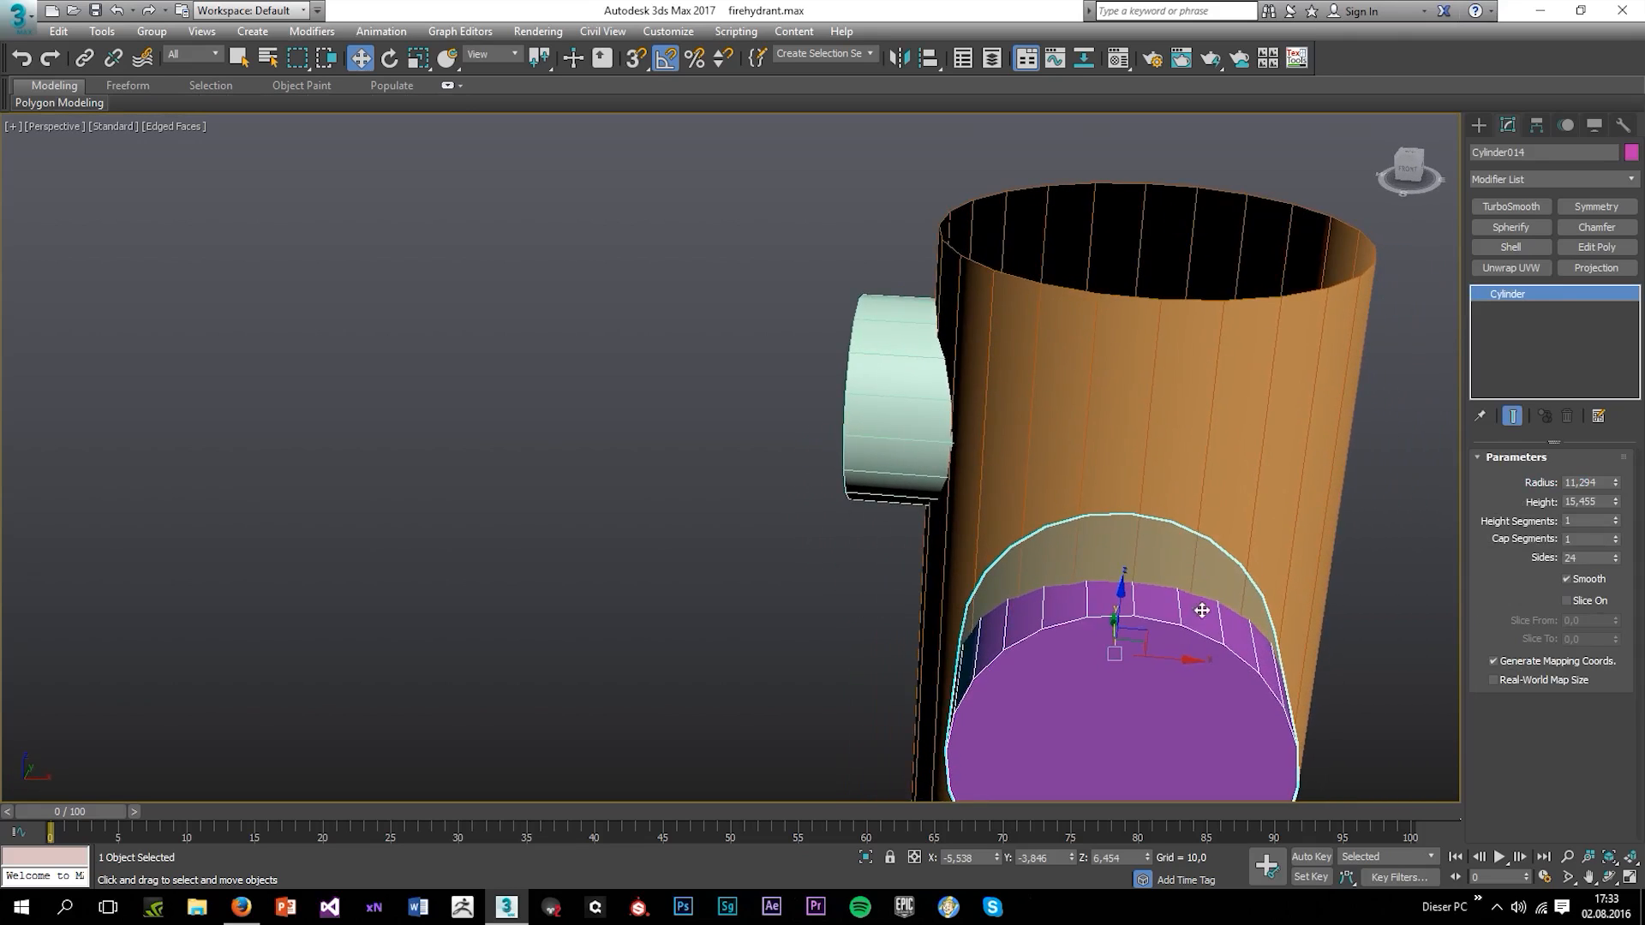
{"action": "scroll", "coordinate": [1193, 593], "scroll_direction": "up", "scroll_amount": 5}
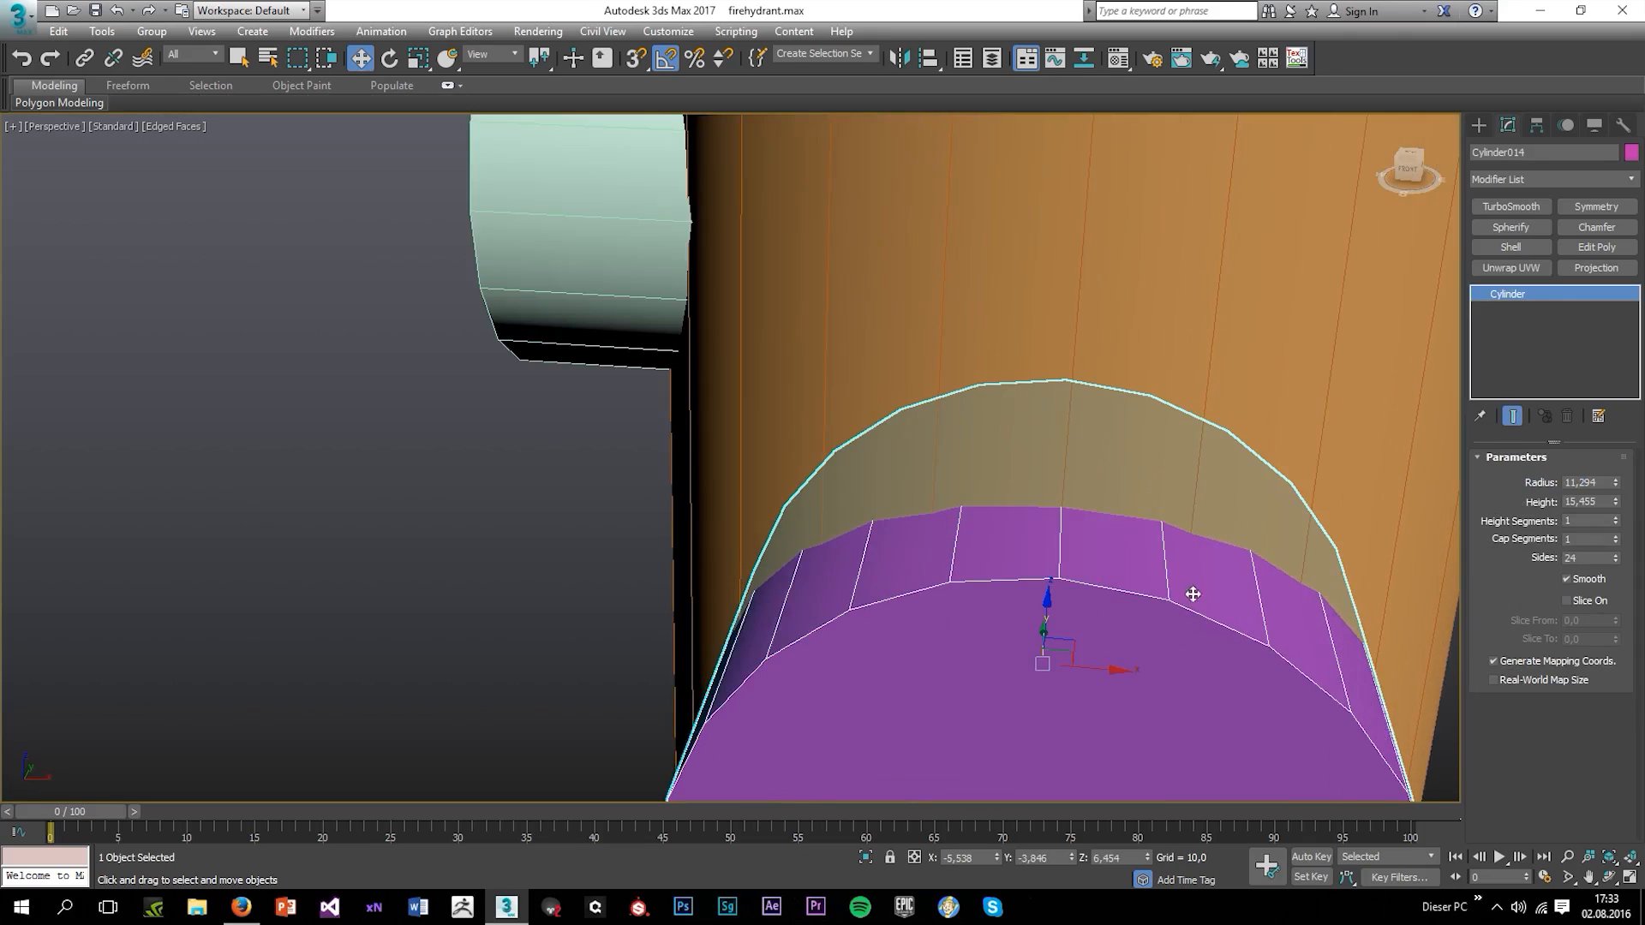
{"action": "left_click", "coordinate": [1616, 561]}
{"action": "left_click", "coordinate": [1615, 561]}
{"action": "left_click", "coordinate": [1616, 561]}
{"action": "left_click", "coordinate": [1615, 561]}
{"action": "left_click", "coordinate": [1616, 561]}
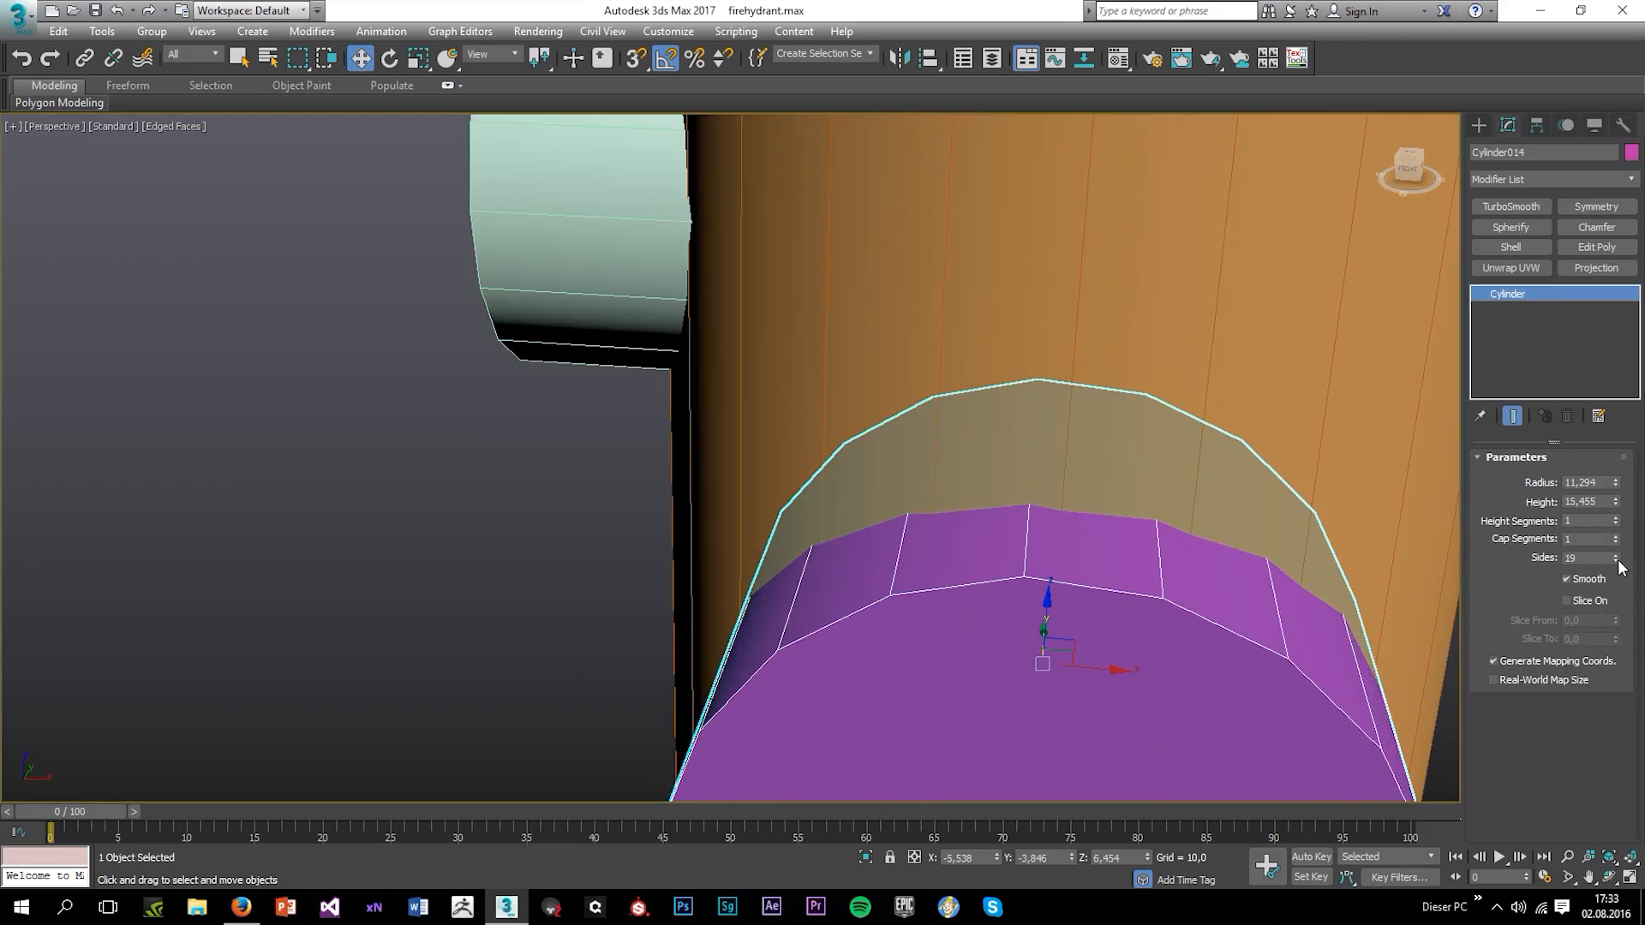
{"action": "left_click", "coordinate": [1615, 555]}
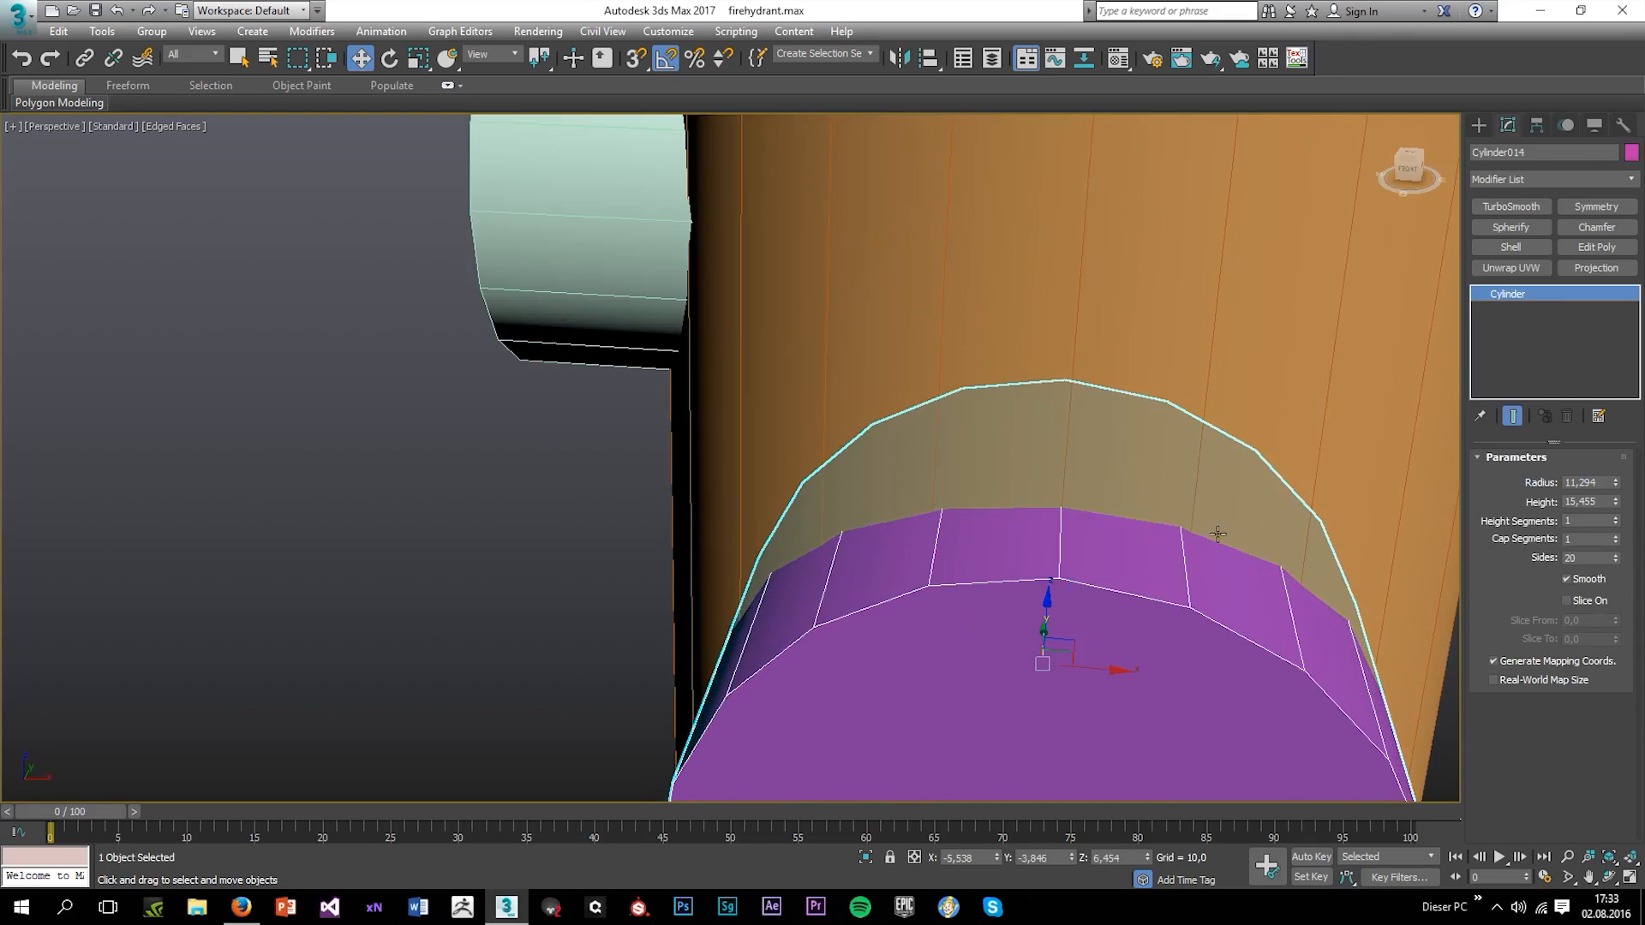
Unite the low-poly main body with the side and front outlet cylinders using a Boolean Union compound object
{"action": "middle_click_drag", "start_coordinate": [1217, 533], "coordinate": [903, 264], "text": "alt"}
{"action": "left_click", "coordinate": [753, 357]}
{"action": "middle_click_drag", "start_coordinate": [902, 264], "coordinate": [821, 387], "text": "alt"}
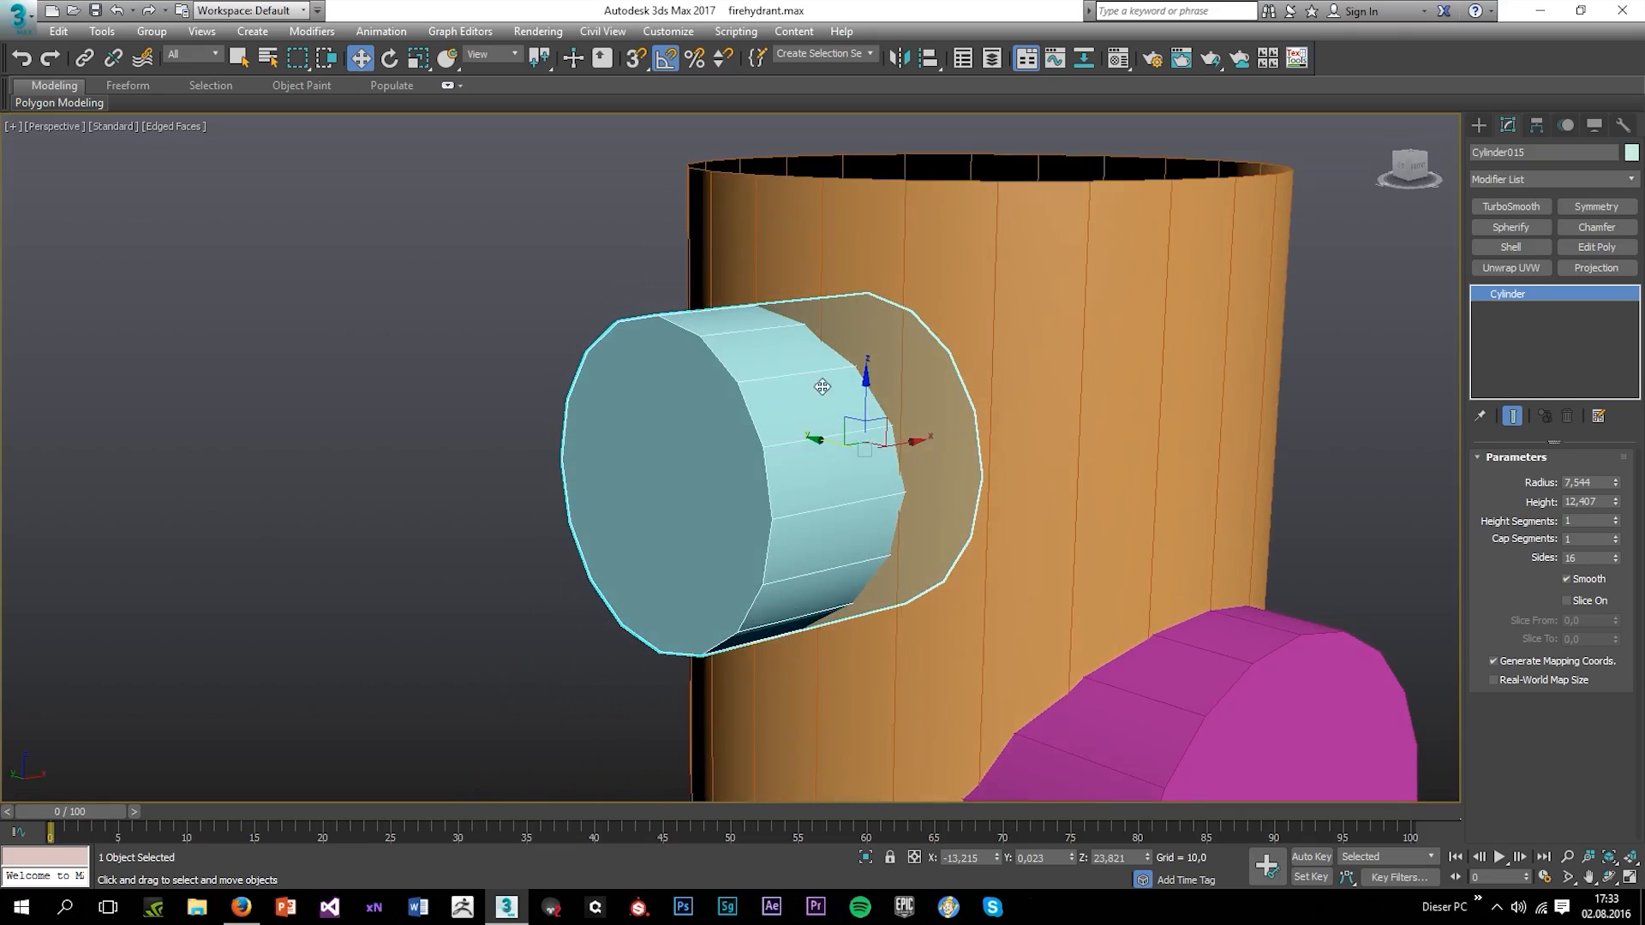
{"action": "left_click", "coordinate": [1190, 371]}
{"action": "left_click", "coordinate": [1479, 125]}
{"action": "left_click", "coordinate": [1542, 176]}
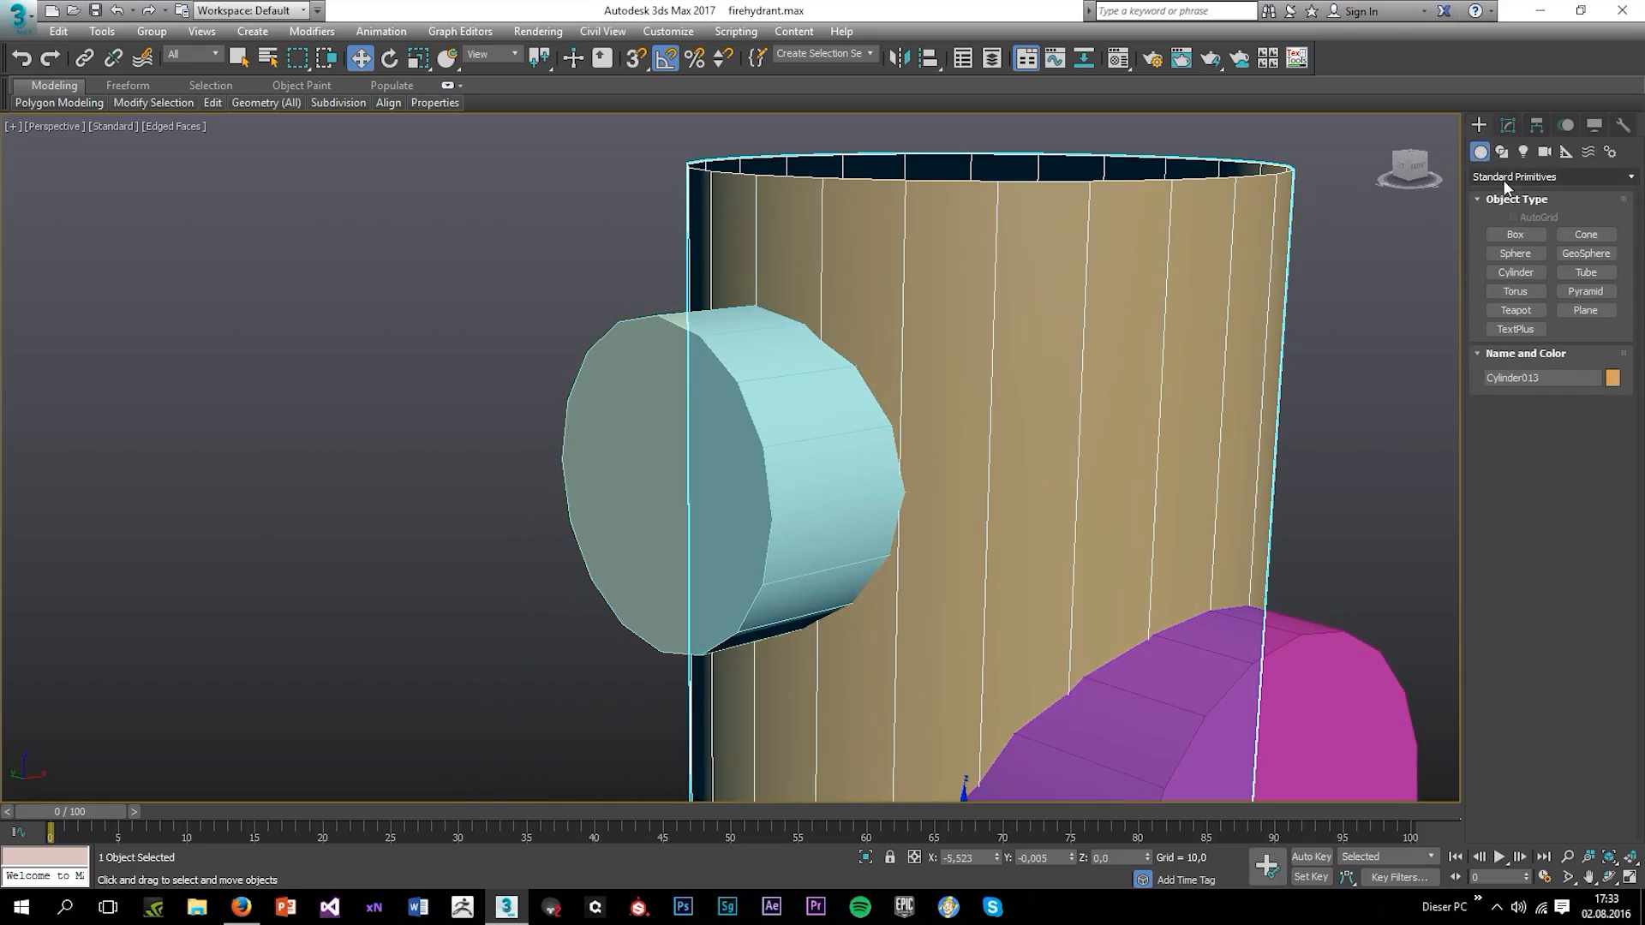
{"action": "left_click", "coordinate": [1516, 229]}
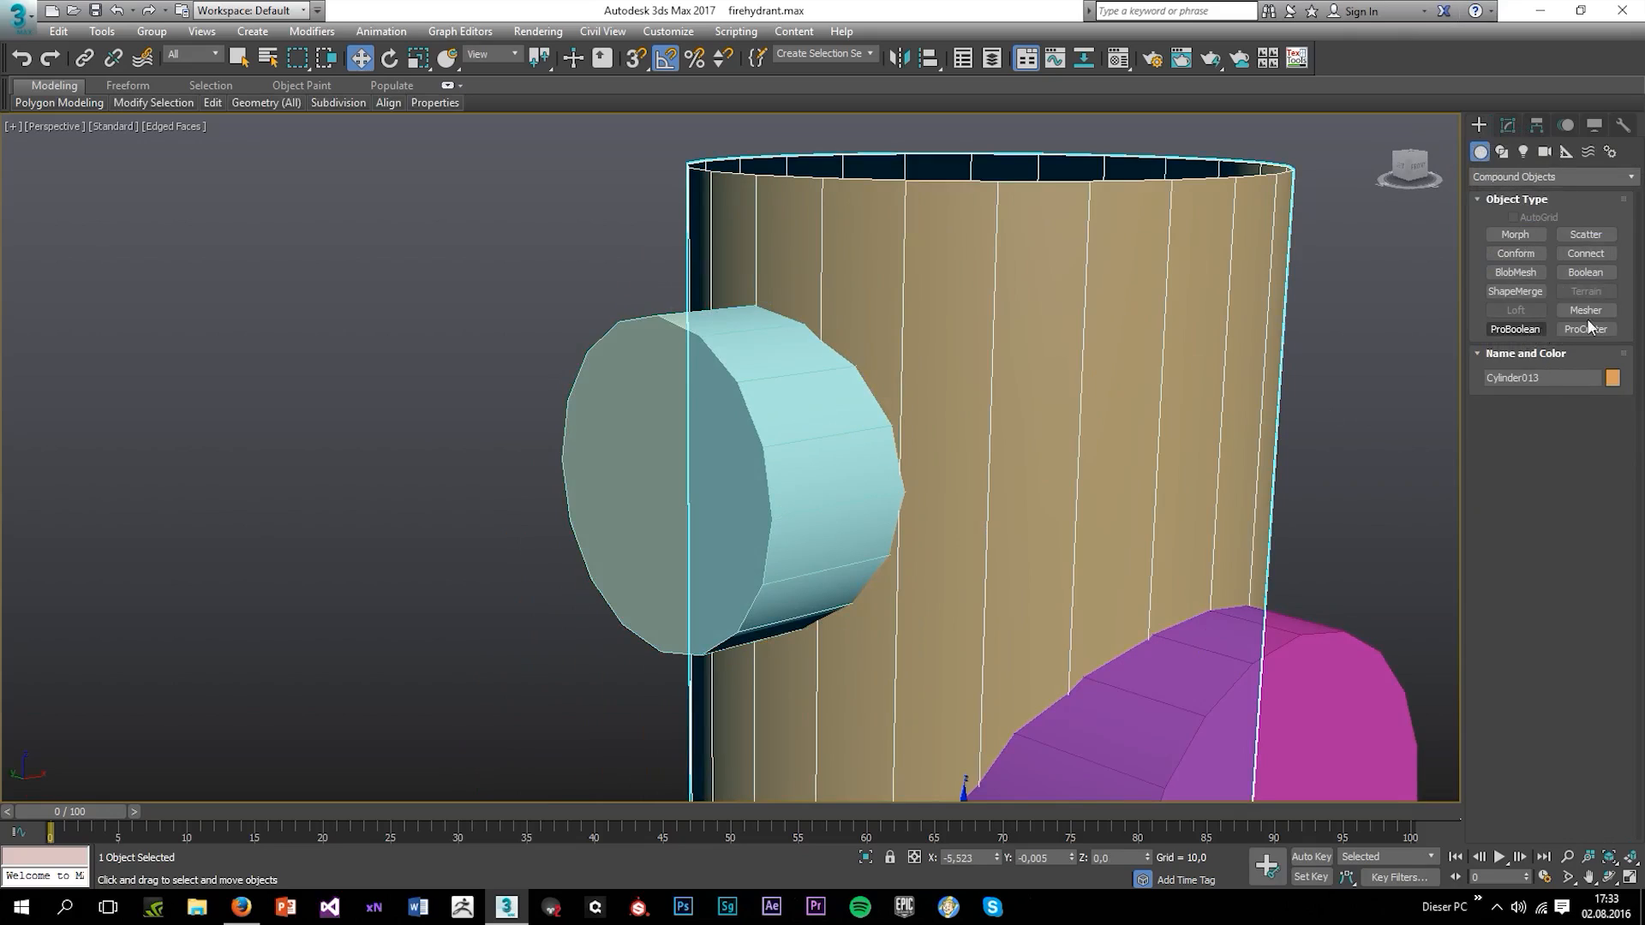
{"action": "left_click", "coordinate": [1585, 273]}
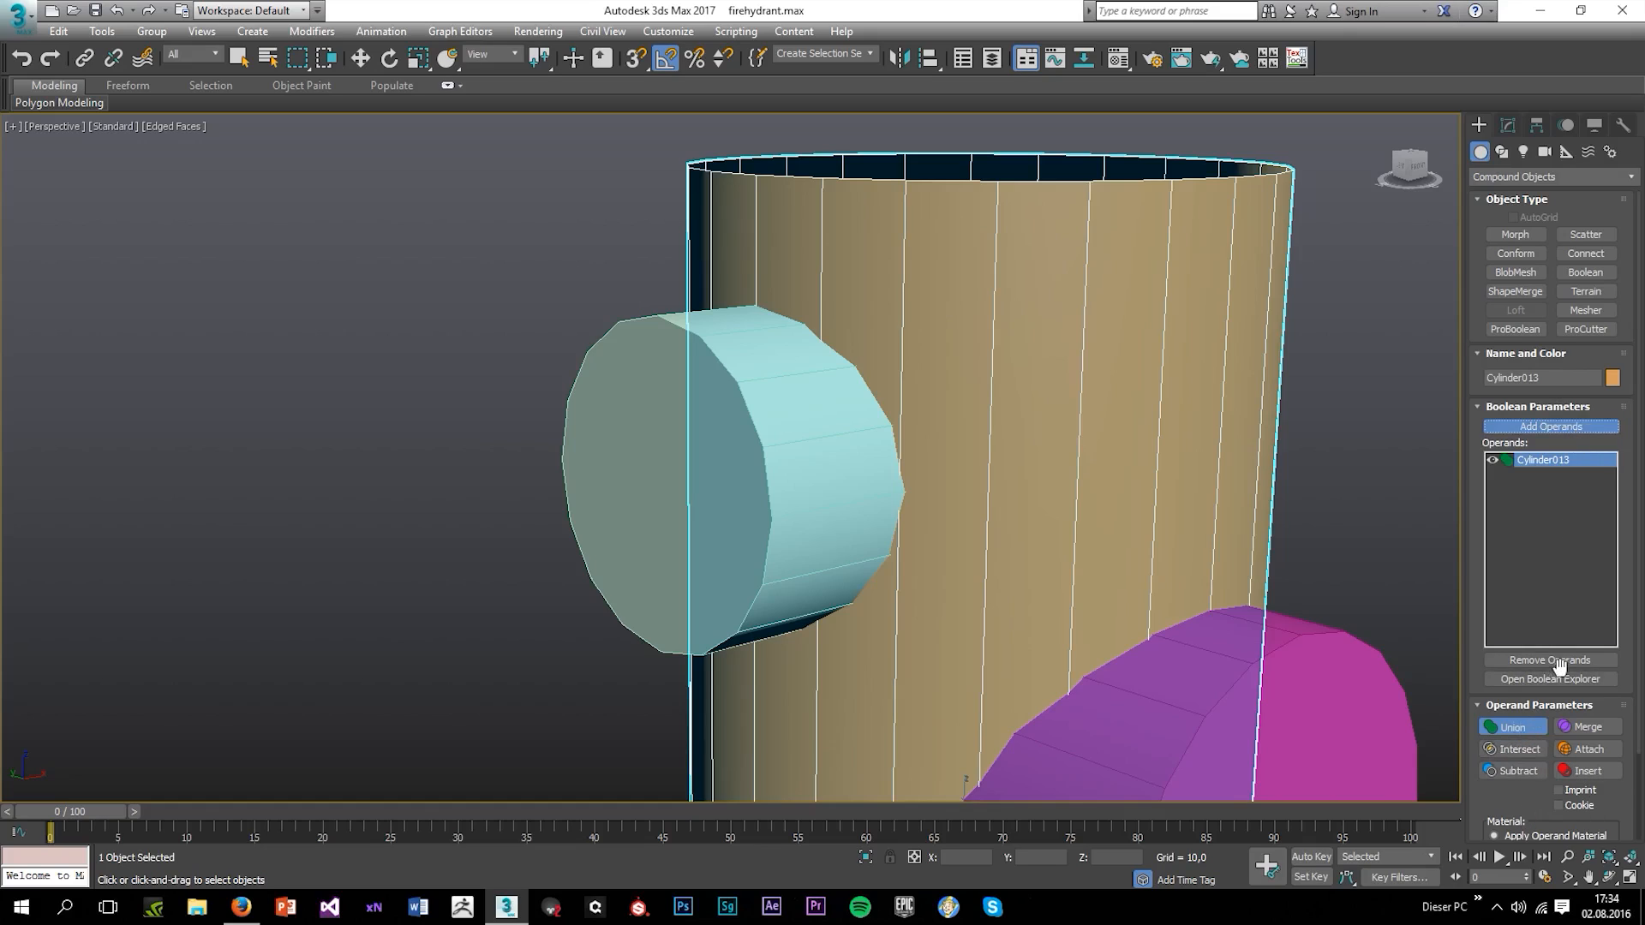
{"action": "left_click", "coordinate": [822, 514]}
{"action": "left_click", "coordinate": [1271, 720]}
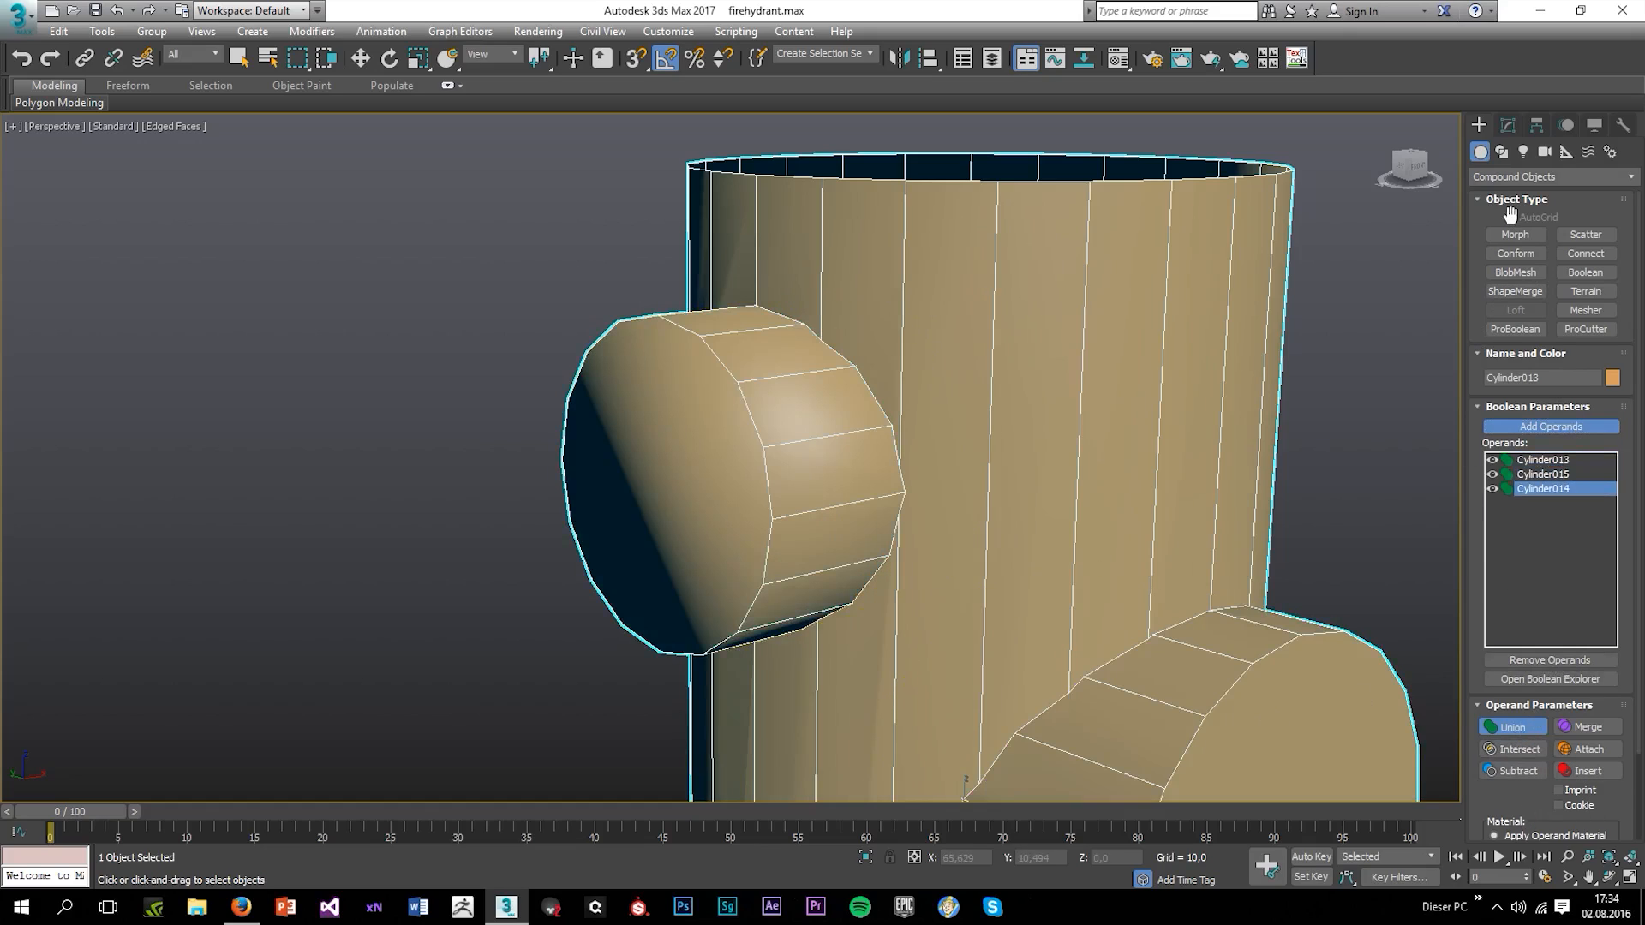
Convert the united Boolean object to an Editable Poly
{"action": "left_click", "coordinate": [1508, 128]}
{"action": "right_click", "coordinate": [1516, 292]}
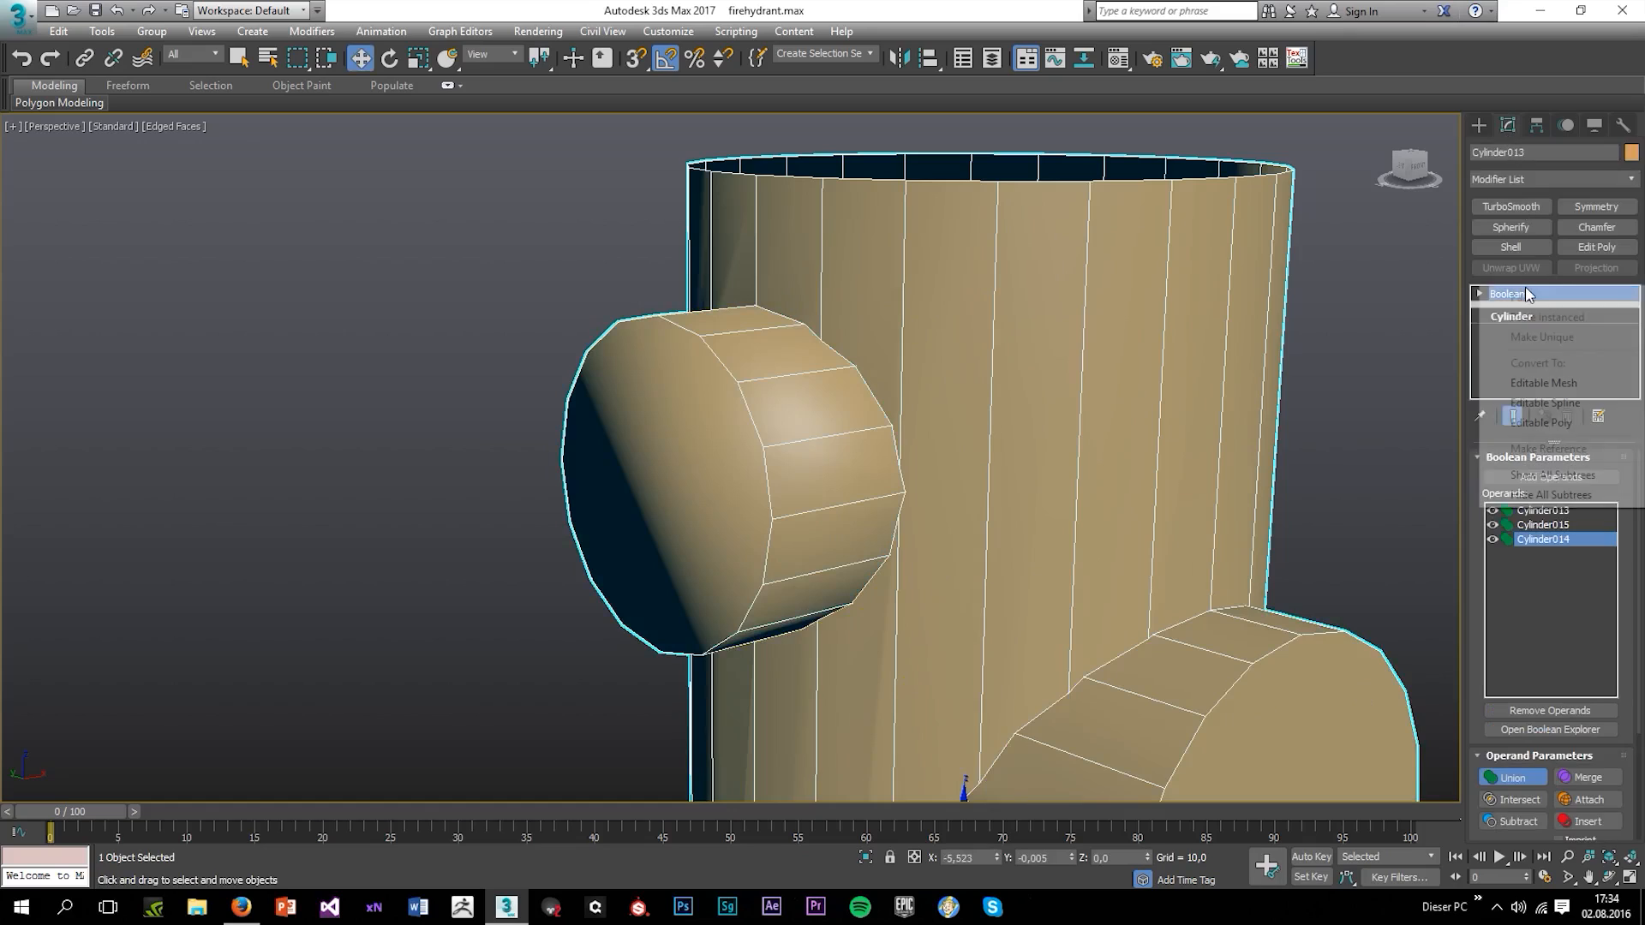
{"action": "left_click", "coordinate": [1542, 424]}
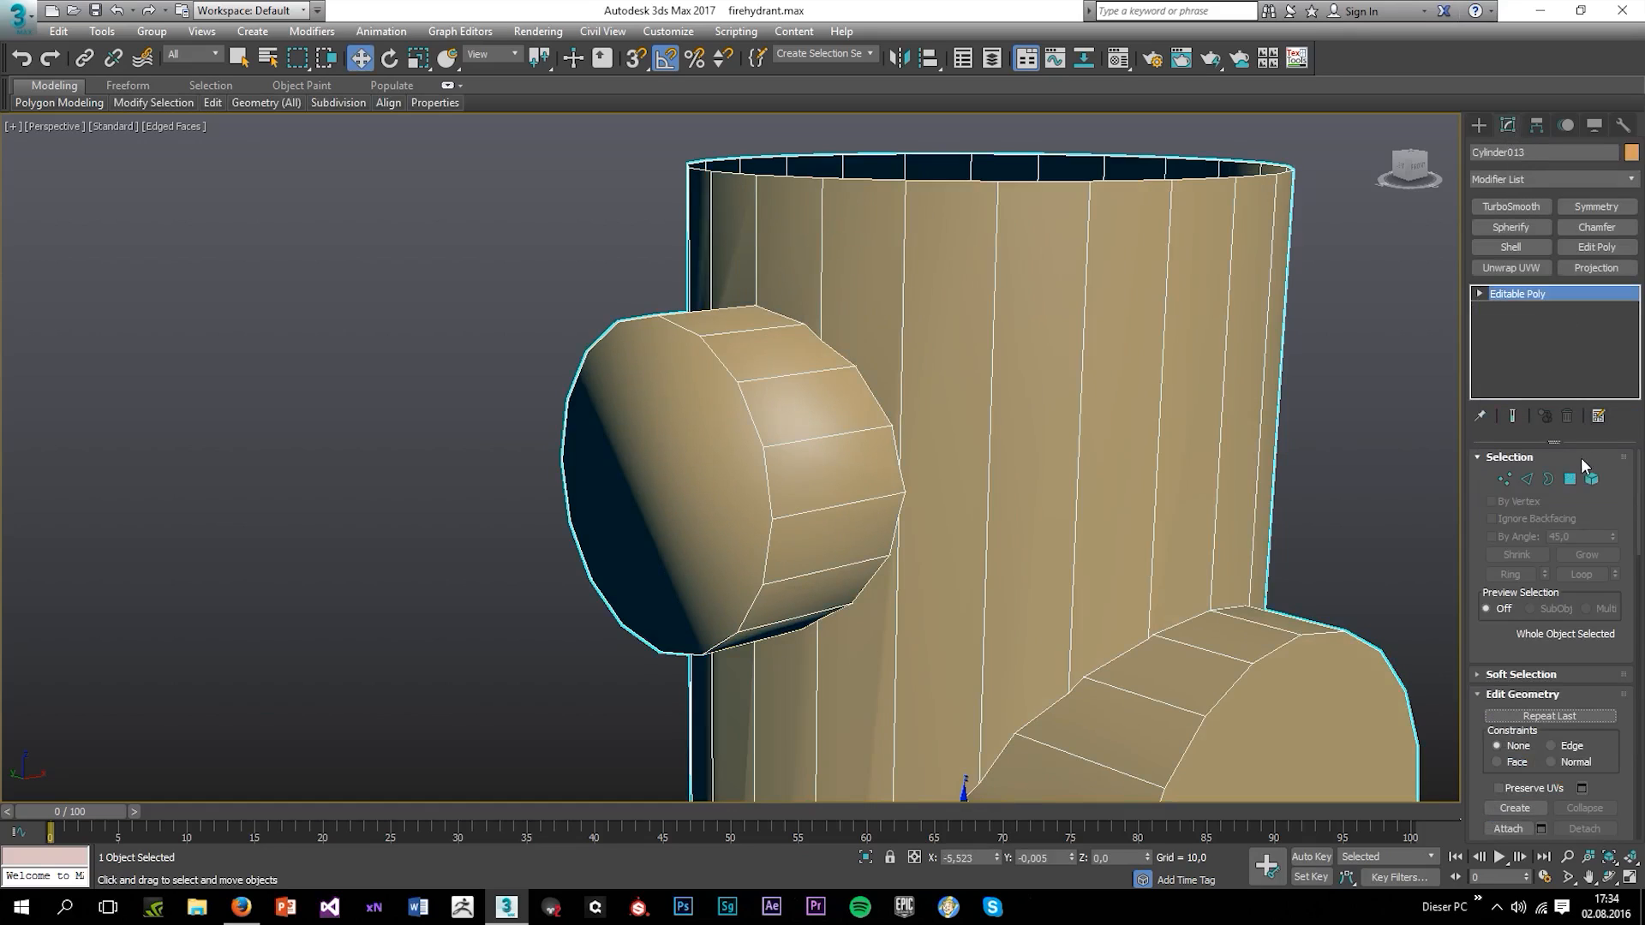
Delete the polygons of the side and front outlet cylinders that lie inside the main body, selecting them in the top view
{"action": "left_click", "coordinate": [1570, 480]}
{"action": "key", "text": "alt+w"}
{"action": "left_click", "coordinate": [659, 446]}
{"action": "key", "text": "alt+w"}
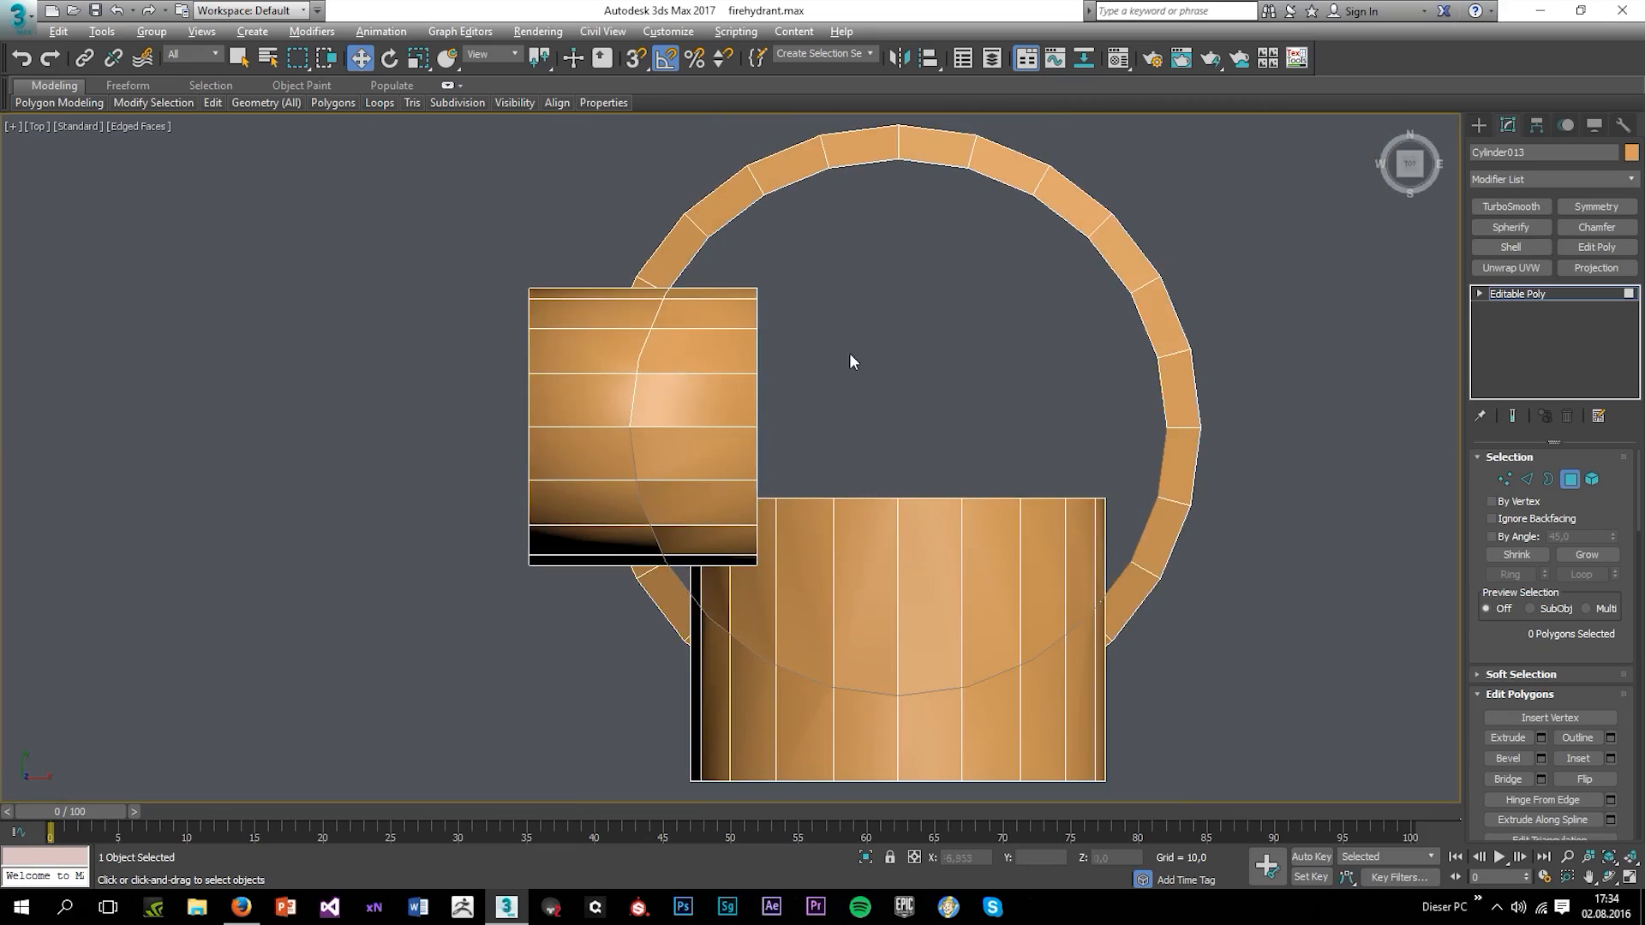
{"action": "left_click_drag", "start_coordinate": [709, 486], "coordinate": [711, 488]}
{"action": "key", "text": "Delete"}
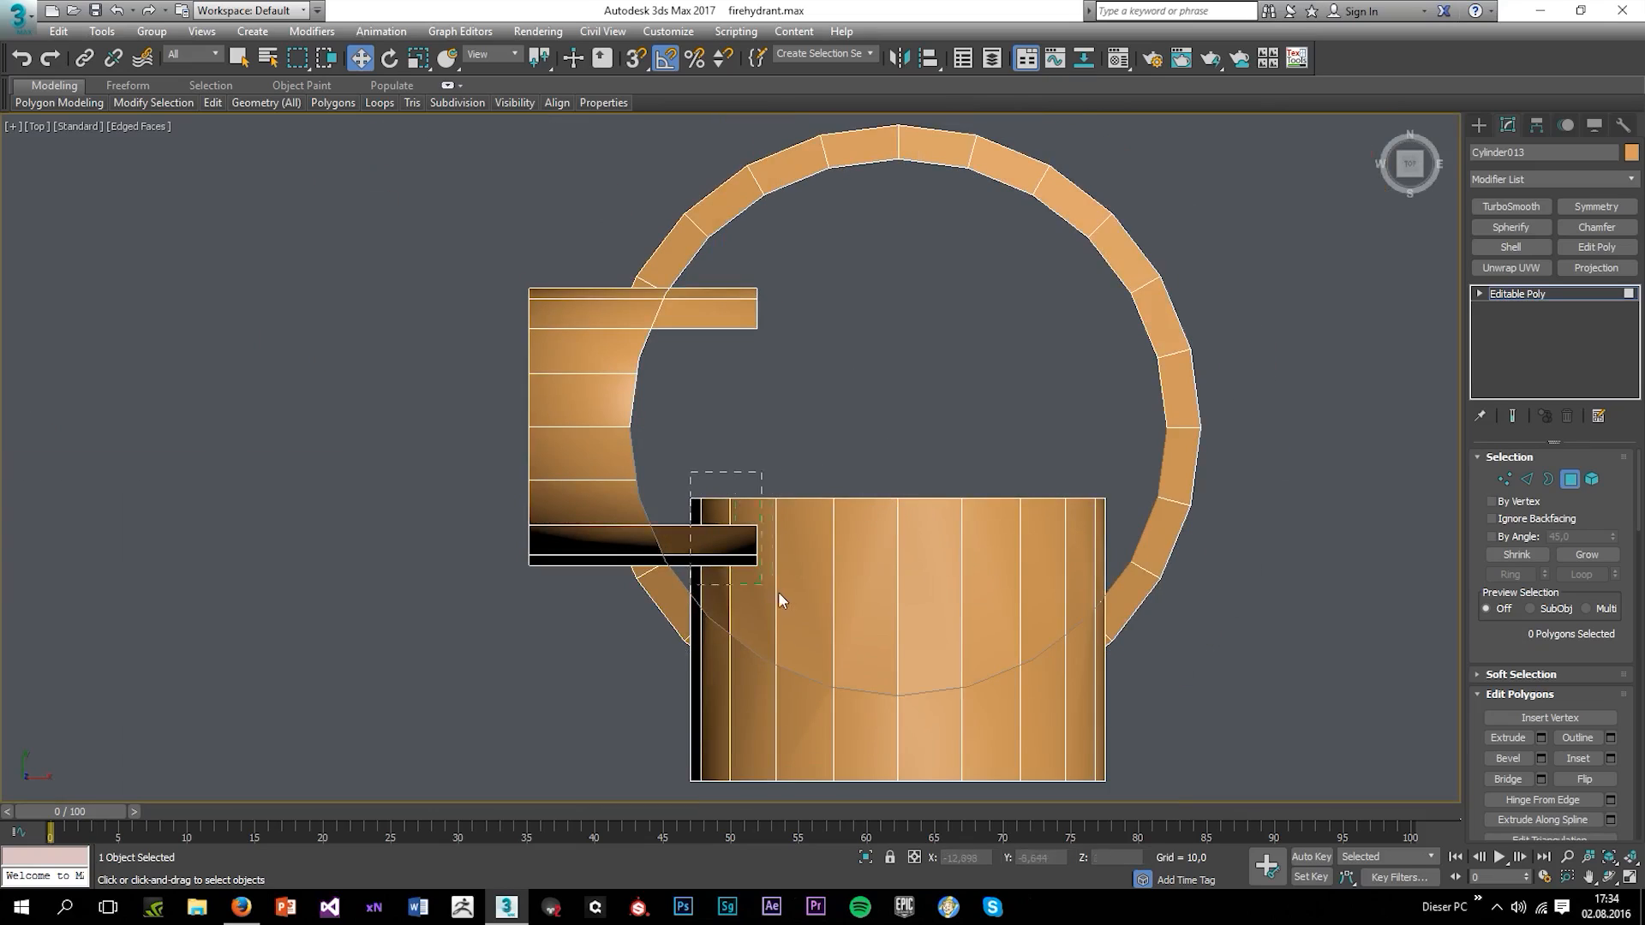
{"action": "left_click_drag", "start_coordinate": [778, 593], "coordinate": [781, 573]}
{"action": "key", "text": "Delete"}
{"action": "left_click_drag", "start_coordinate": [731, 493], "coordinate": [1119, 538]}
{"action": "key", "text": "Delete"}
{"action": "left_click_drag", "start_coordinate": [924, 483], "coordinate": [727, 273]}
{"action": "key", "text": "Delete"}
{"action": "key", "text": "alt+w"}
{"action": "key", "text": "alt+w"}
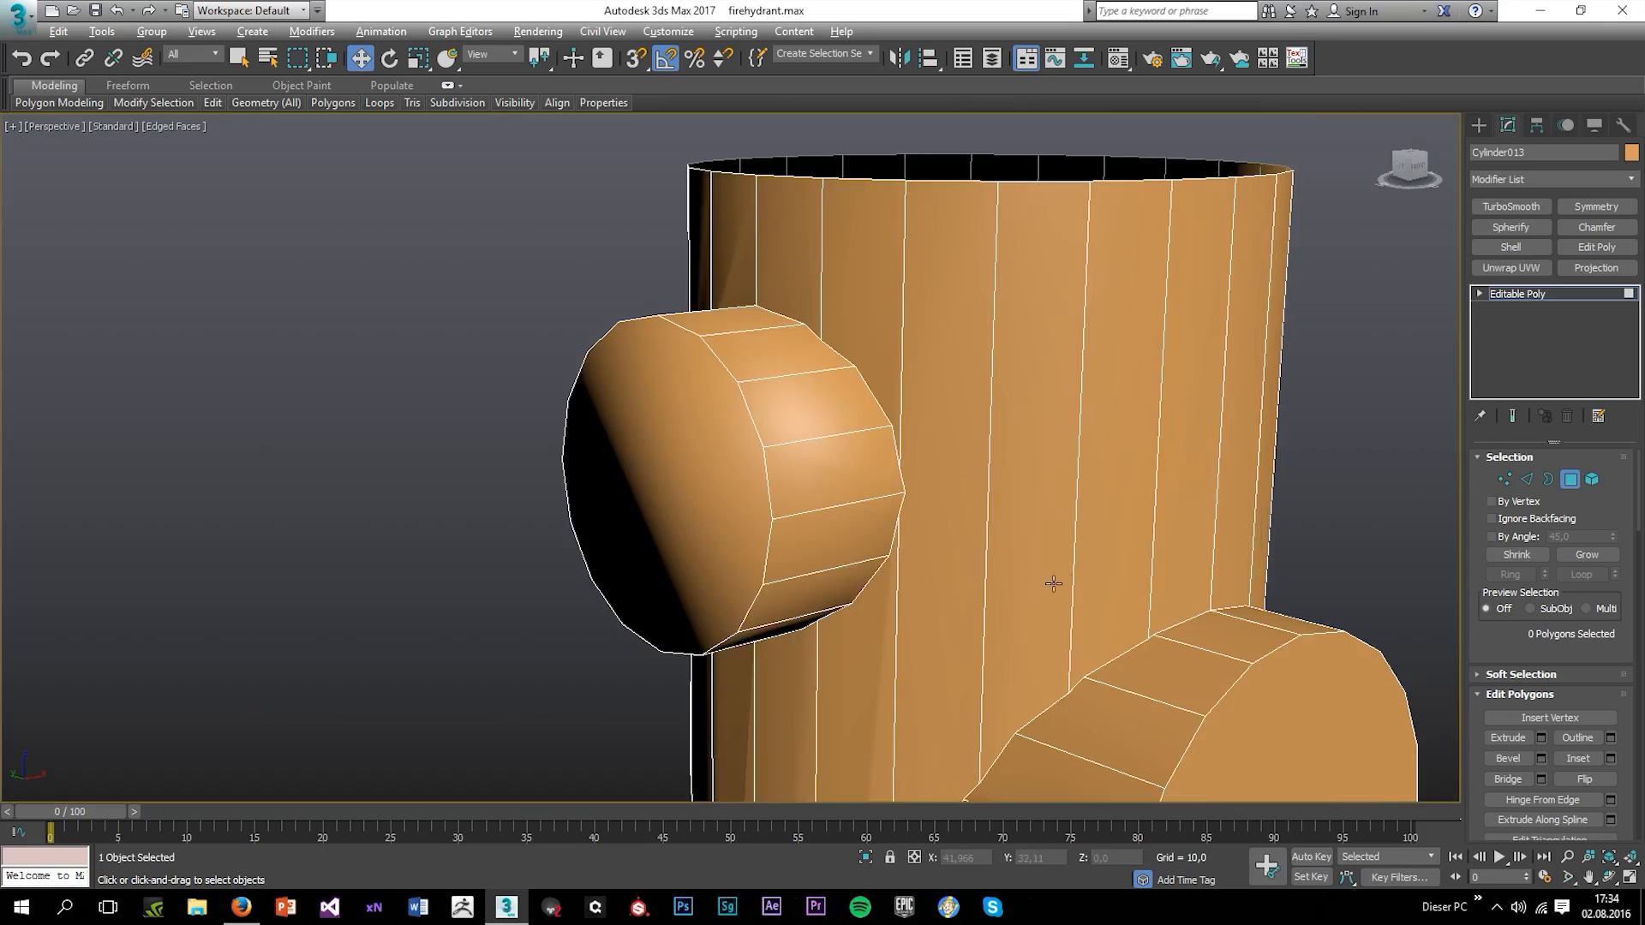
Delete the end cap polygons of both the side outlet and the large front outlet
{"action": "left_click", "coordinate": [751, 531]}
{"action": "left_click", "coordinate": [1315, 733], "text": "ctrl"}
{"action": "key", "text": "Delete"}
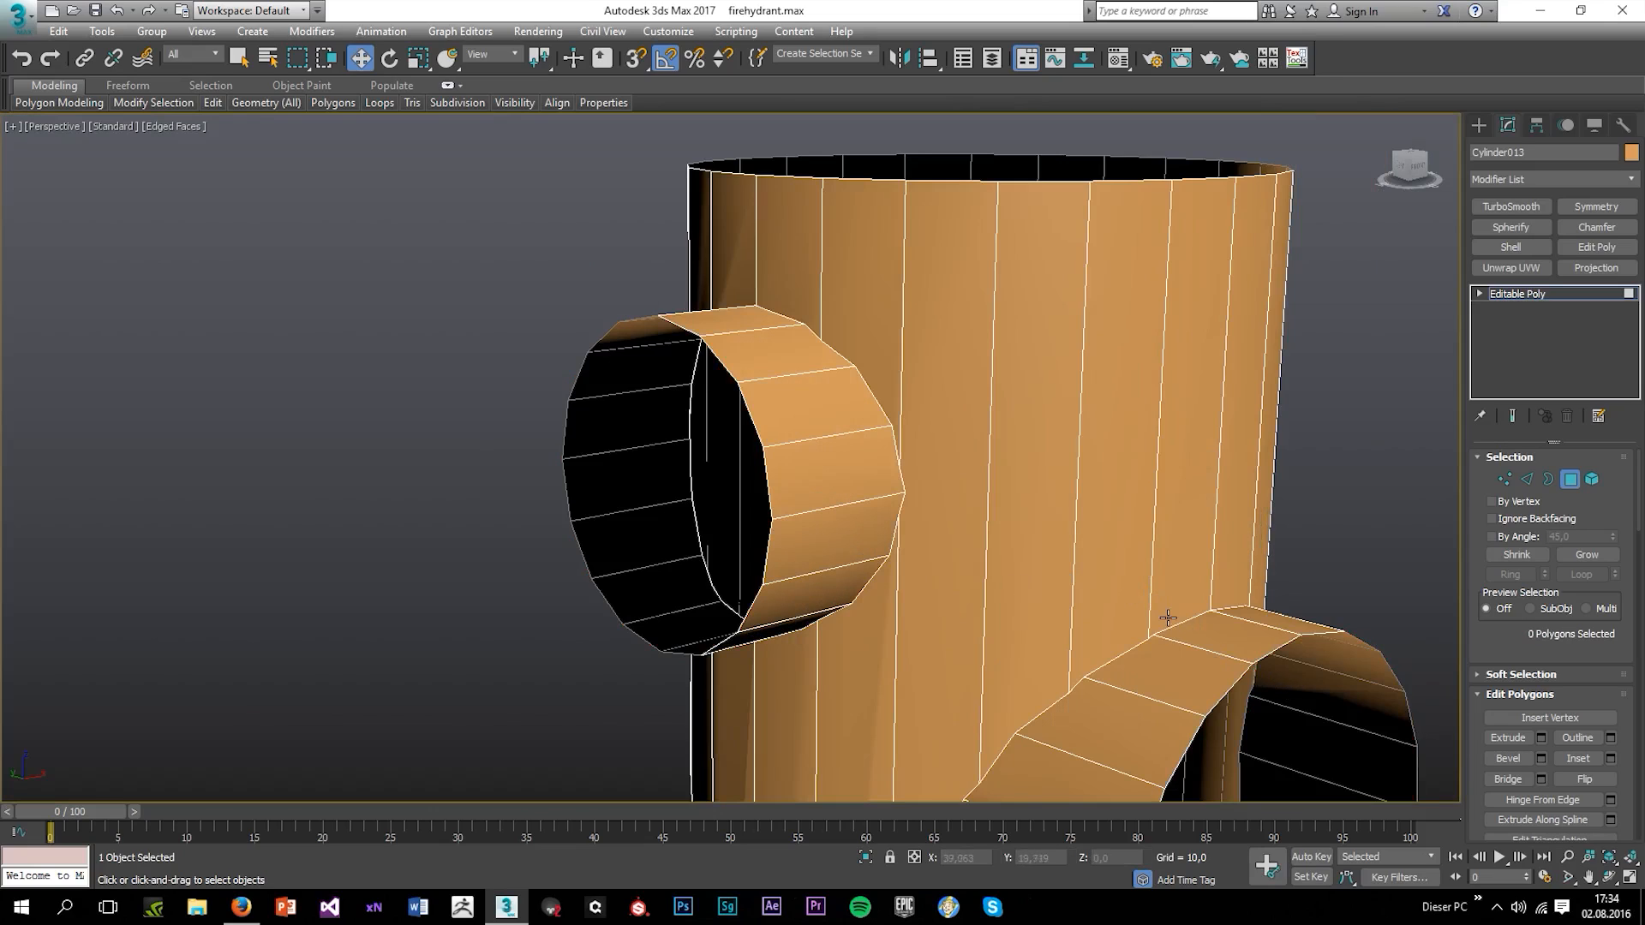
Select all polygons on the half of the body opposite the side outlet in the front view and delete them
{"action": "scroll", "coordinate": [980, 525], "scroll_direction": "down", "scroll_amount": 4}
{"action": "key", "text": "alt+w"}
{"action": "left_click", "coordinate": [1022, 363]}
{"action": "key", "text": "alt+w"}
{"action": "scroll", "coordinate": [1023, 363], "scroll_direction": "down", "scroll_amount": 4}
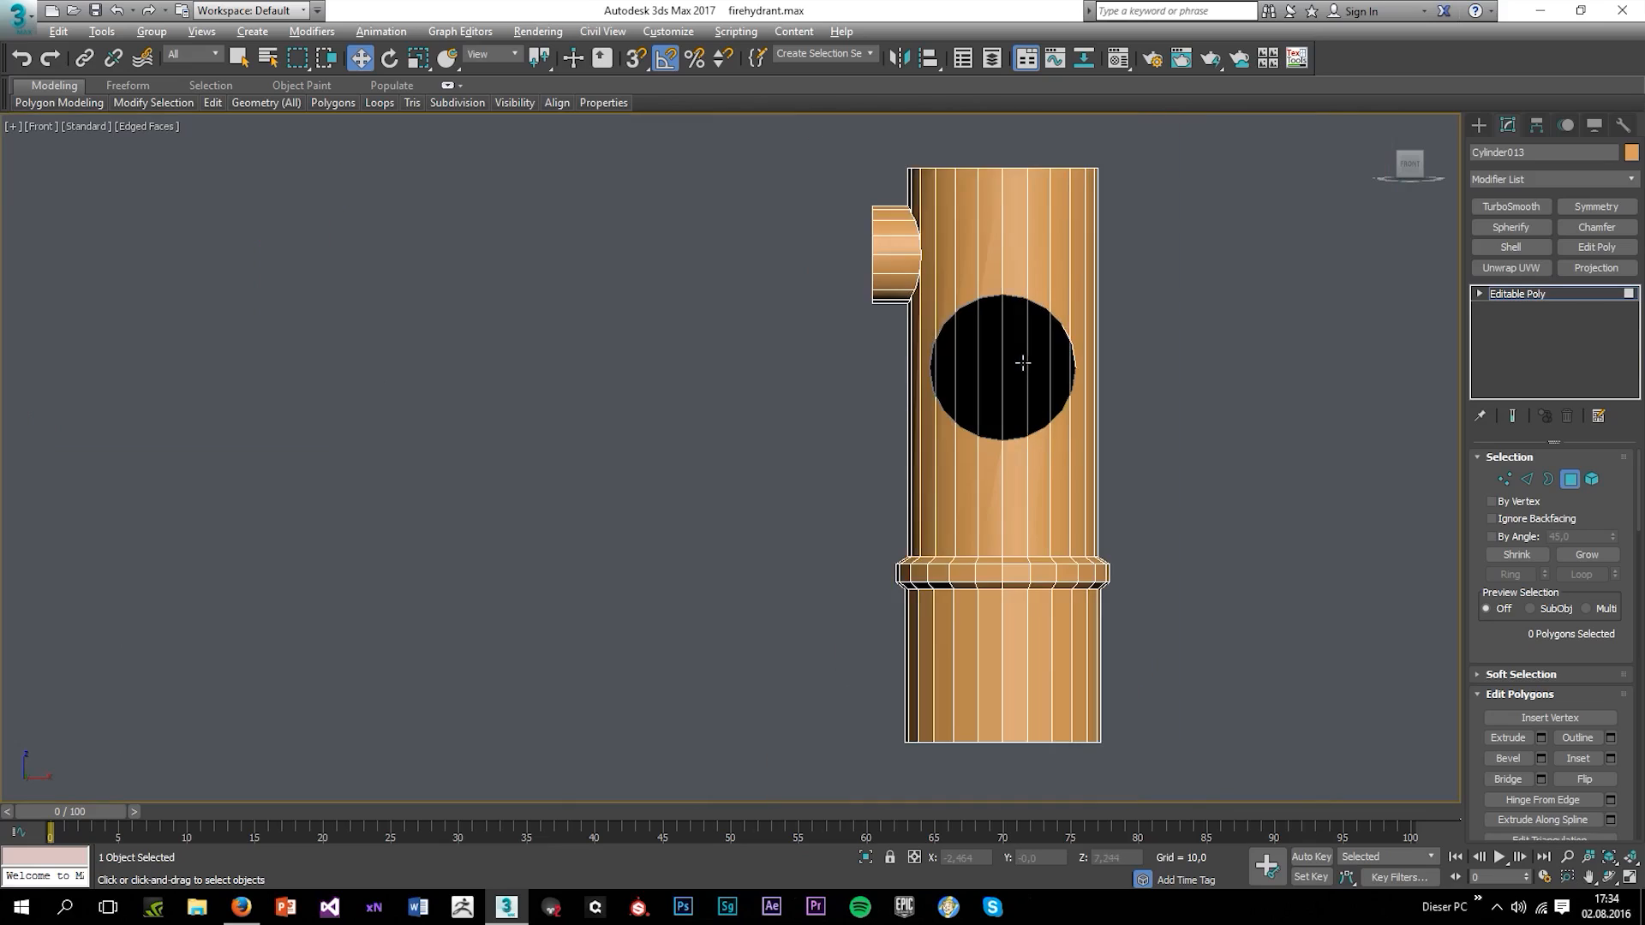
{"action": "left_click_drag", "start_coordinate": [1008, 180], "coordinate": [1014, 130]}
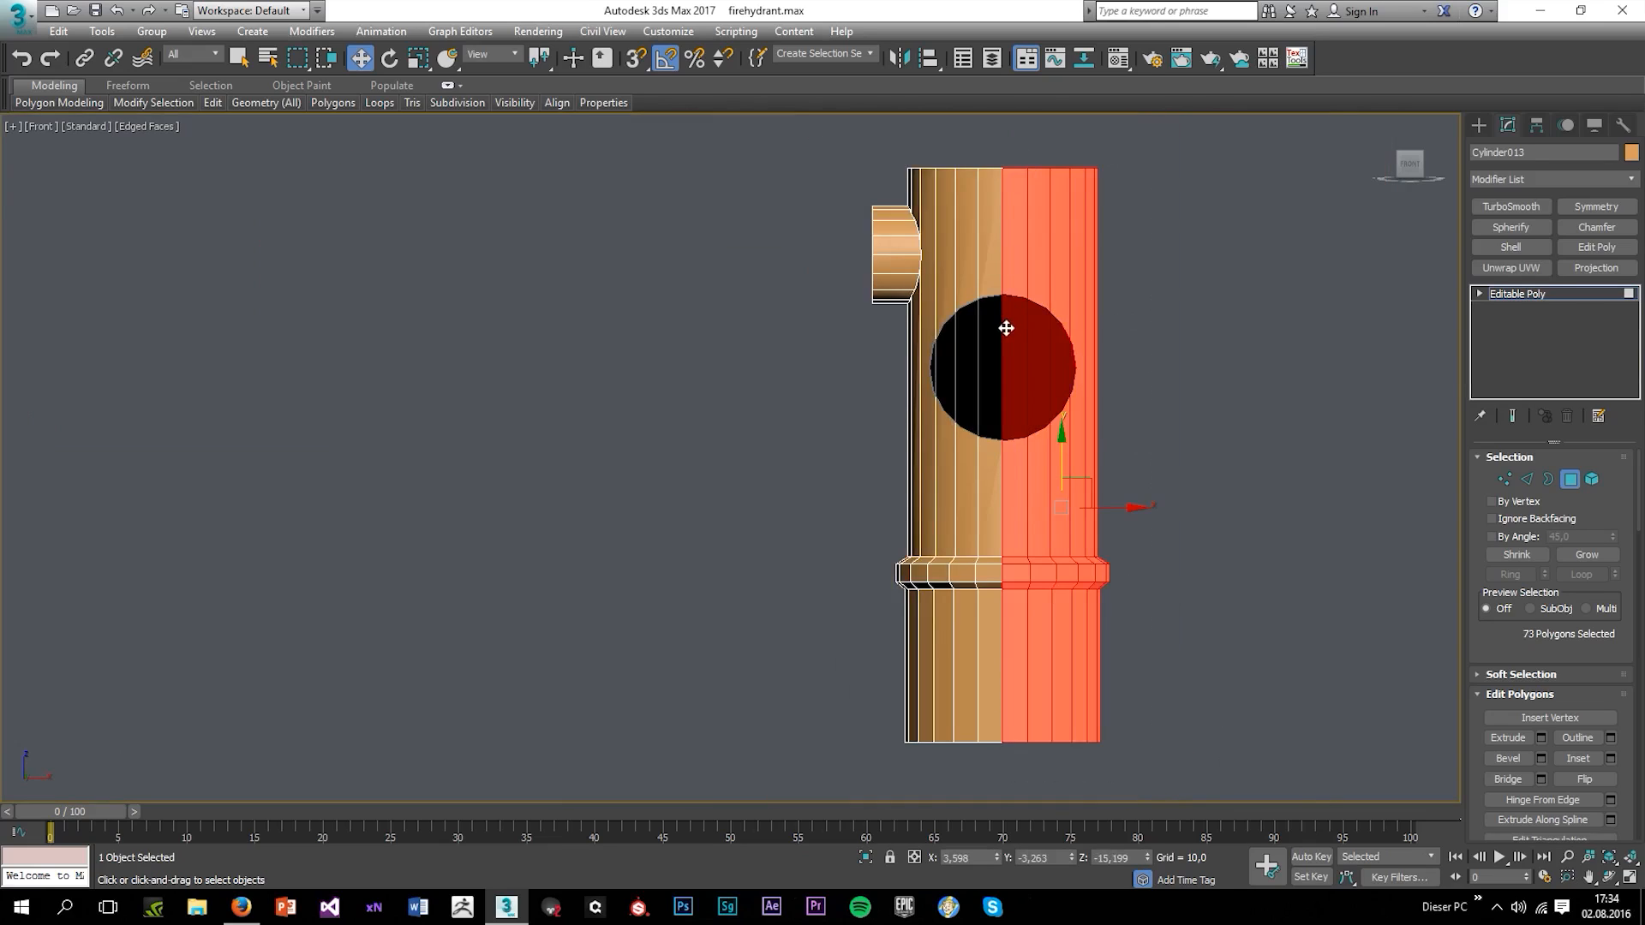
{"action": "key", "text": "Delete"}
Examine at vertex level the upper seam where the halved front outlet meets the main body
{"action": "key", "text": "alt+w"}
{"action": "left_click", "coordinate": [1097, 594]}
{"action": "key", "text": "alt+w"}
{"action": "scroll", "coordinate": [968, 430], "scroll_direction": "up", "scroll_amount": 5}
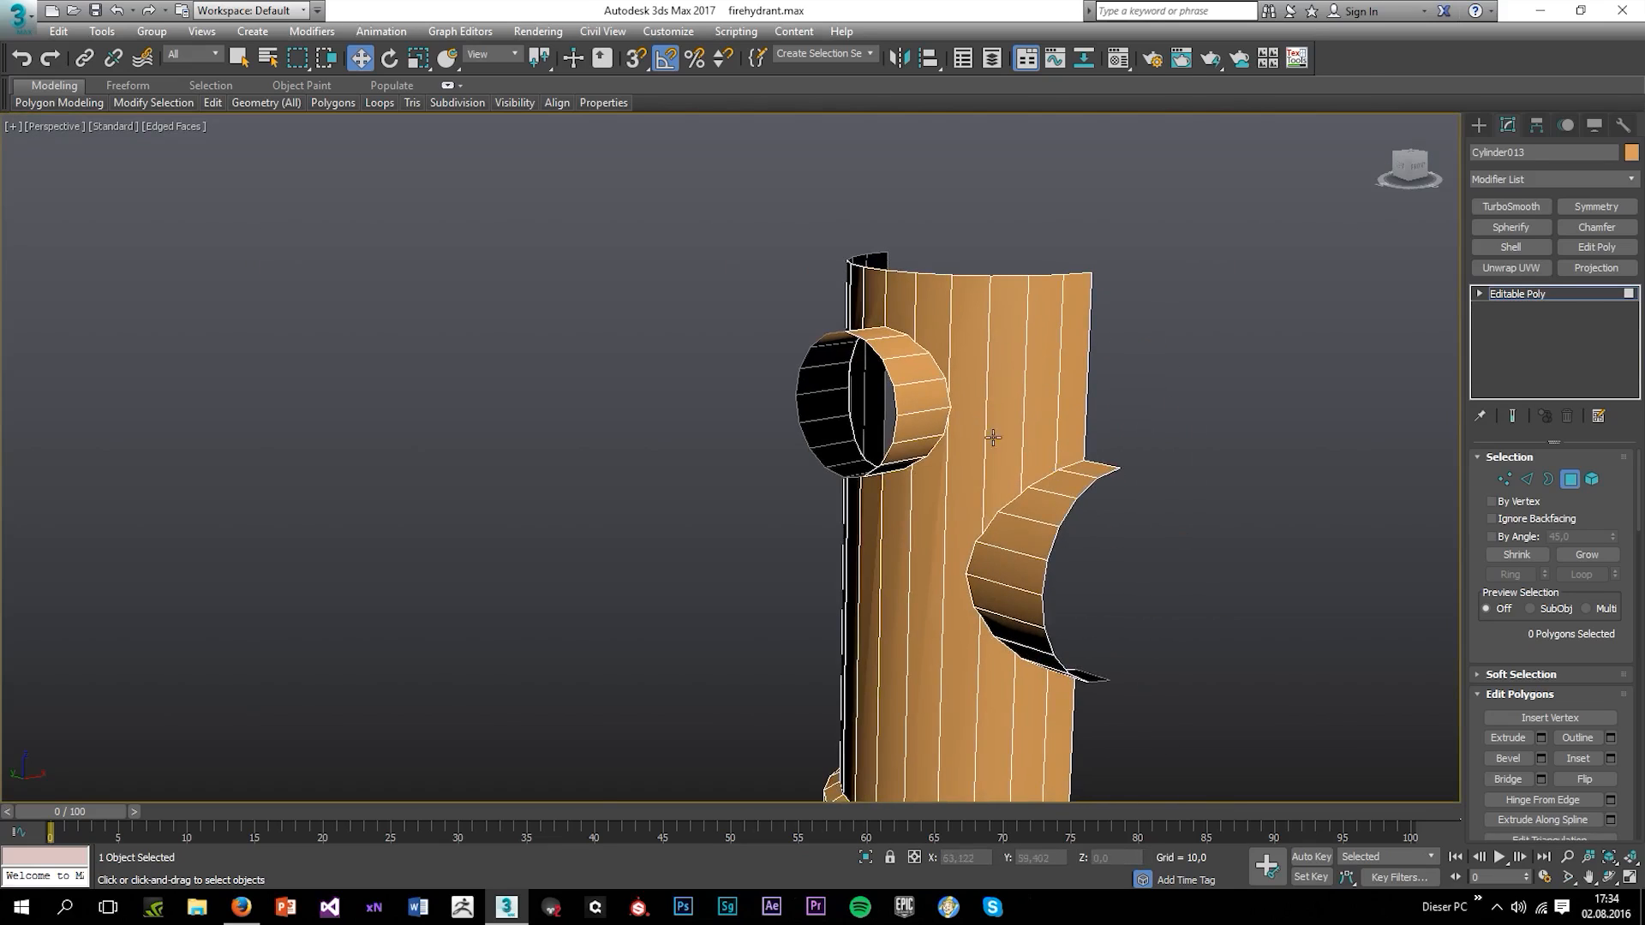
{"action": "key", "text": "1"}
{"action": "scroll", "coordinate": [1344, 574], "scroll_direction": "down", "scroll_amount": 4}
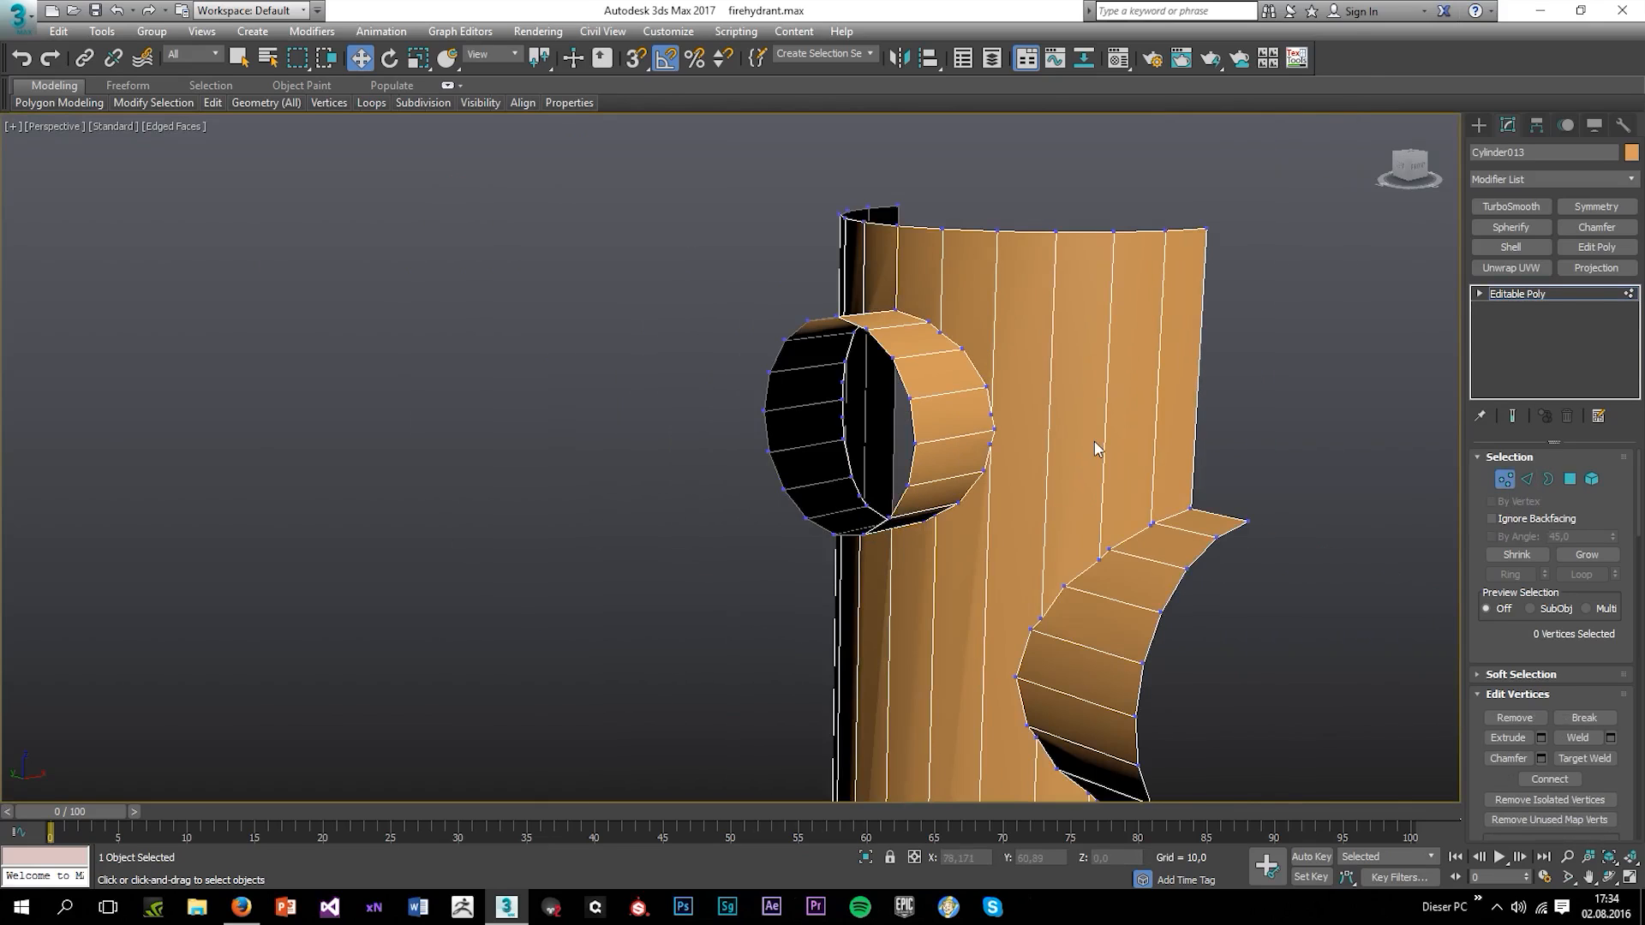
{"action": "scroll", "coordinate": [1113, 454], "scroll_direction": "up", "scroll_amount": 4}
{"action": "scroll", "coordinate": [1199, 466], "scroll_direction": "up", "scroll_amount": 3}
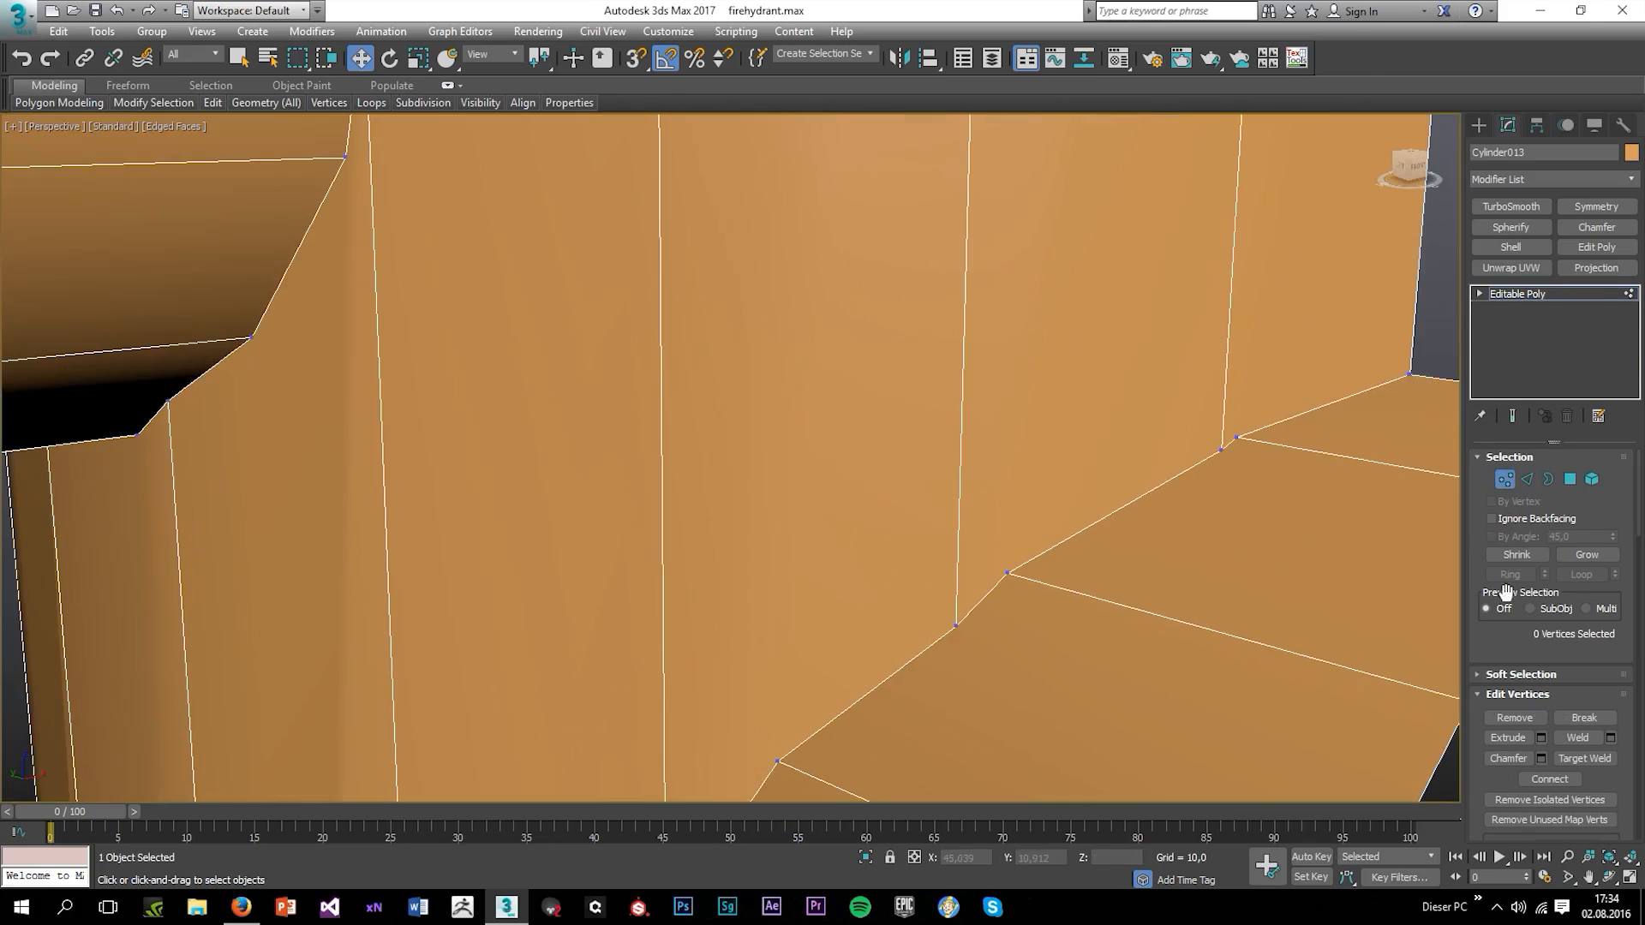
{"action": "left_click", "coordinate": [1581, 759]}
{"action": "scroll", "coordinate": [1047, 519], "scroll_direction": "up", "scroll_amount": 5}
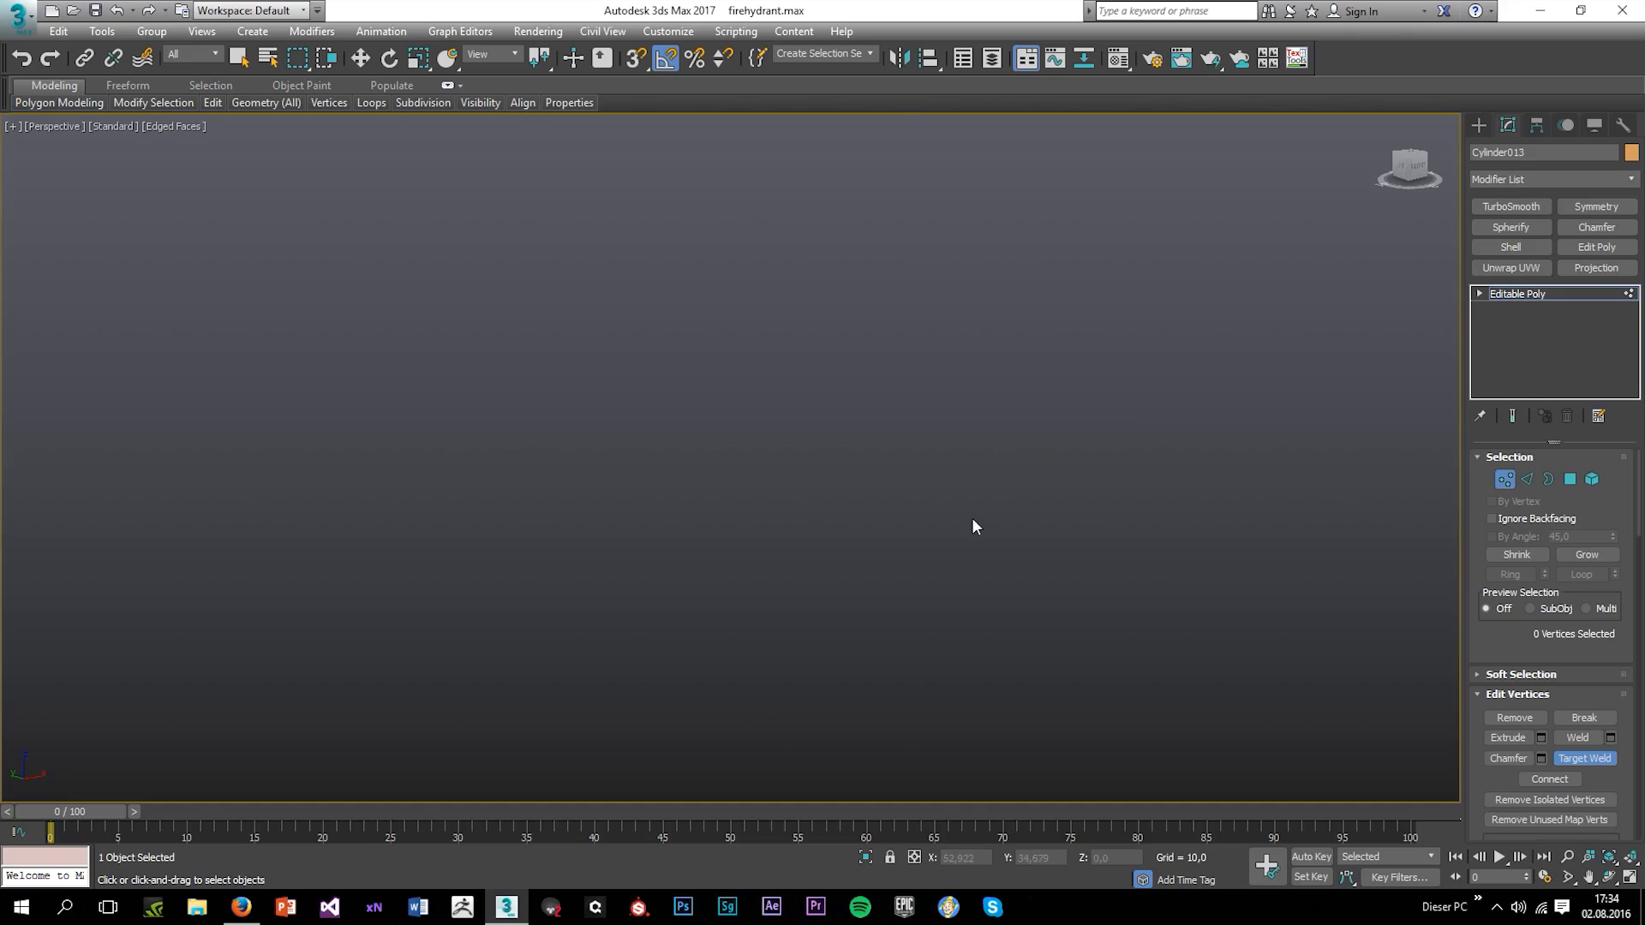
{"action": "scroll", "coordinate": [926, 531], "scroll_direction": "down", "scroll_amount": 4}
{"action": "scroll", "coordinate": [913, 514], "scroll_direction": "up", "scroll_amount": 6}
{"action": "scroll", "coordinate": [902, 522], "scroll_direction": "down", "scroll_amount": 2}
{"action": "scroll", "coordinate": [888, 531], "scroll_direction": "down", "scroll_amount": 3}
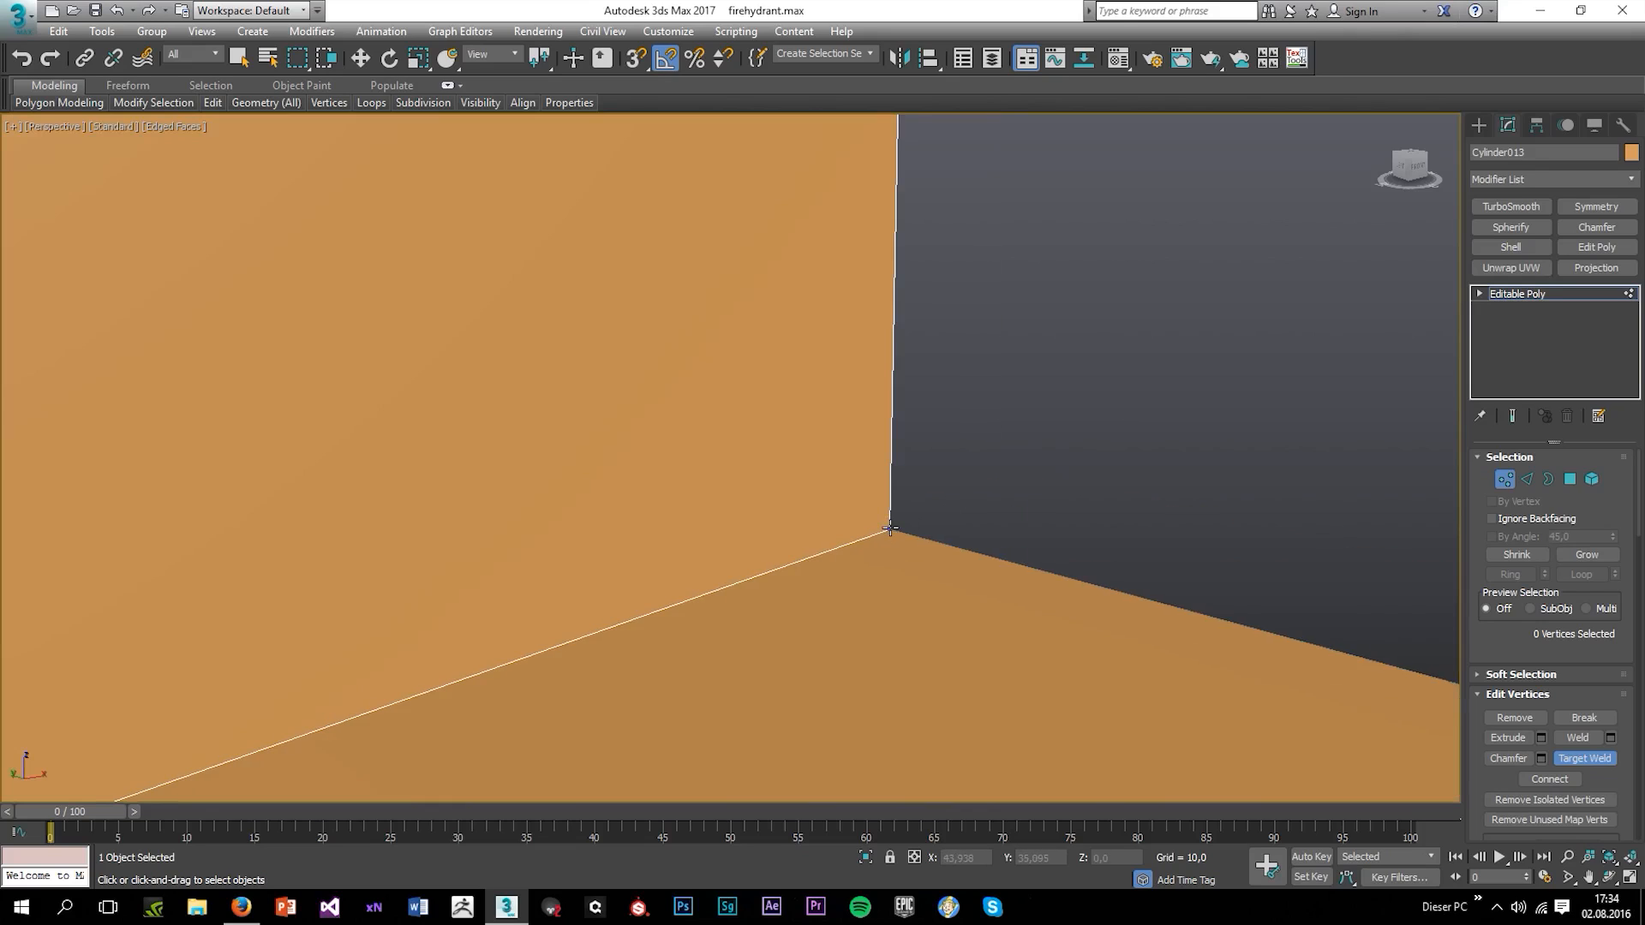
{"action": "middle_click_drag", "start_coordinate": [810, 604], "coordinate": [1106, 402]}
{"action": "scroll", "coordinate": [1107, 402], "scroll_direction": "up", "scroll_amount": 2}
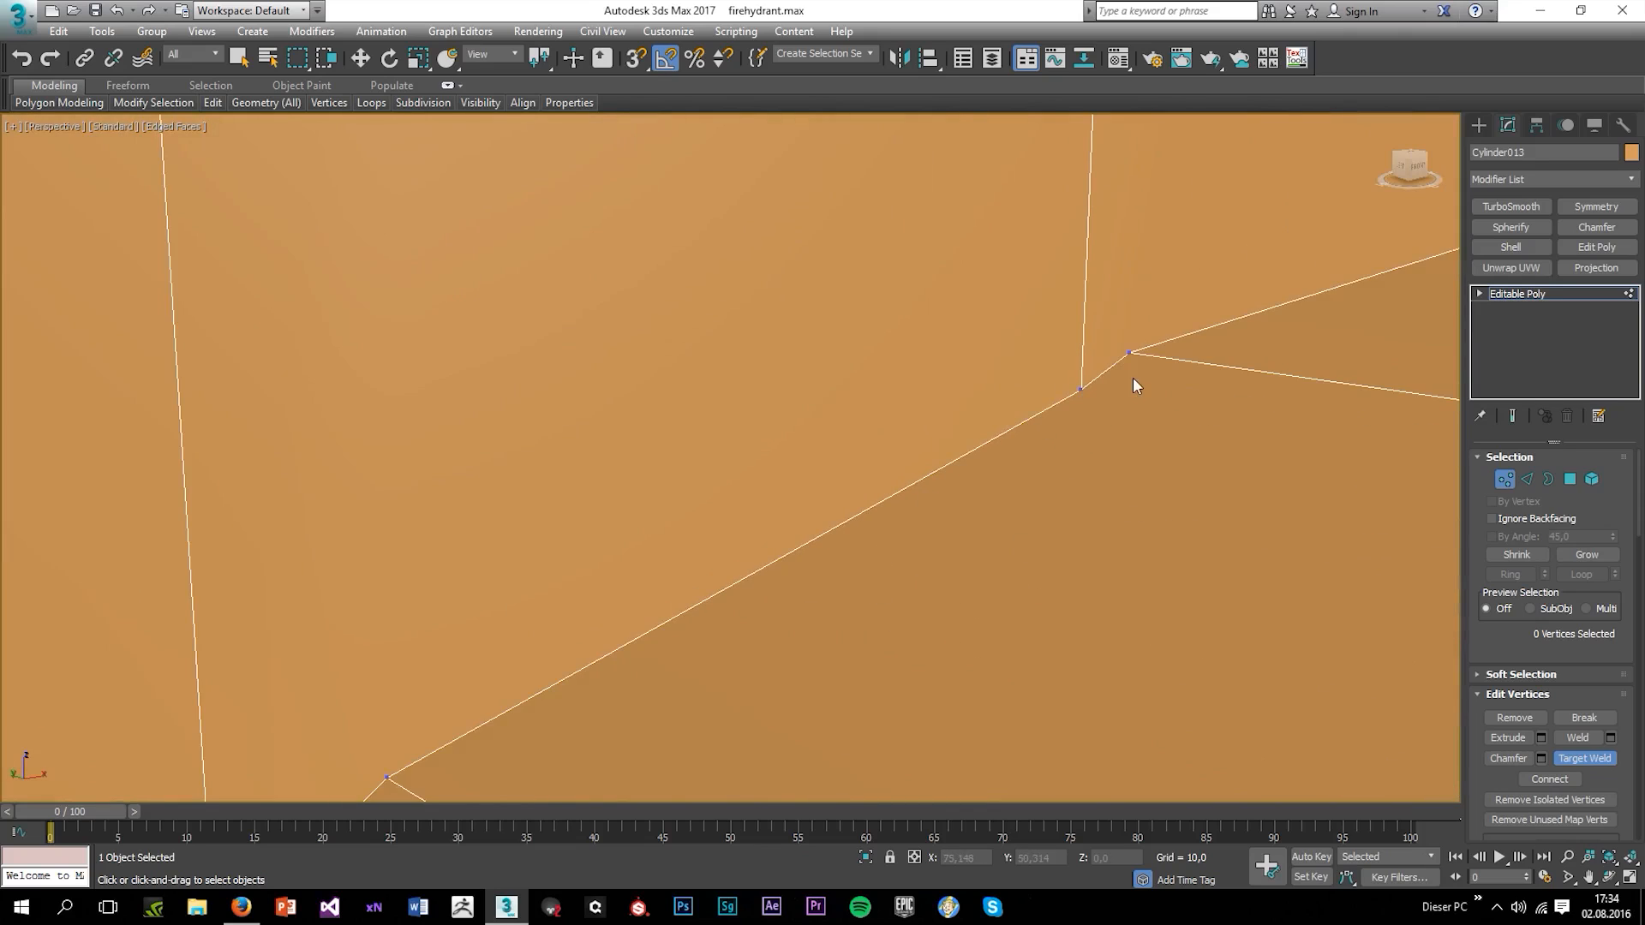
{"action": "key", "text": "w"}
{"action": "scroll", "coordinate": [1145, 356], "scroll_direction": "down", "scroll_amount": 2}
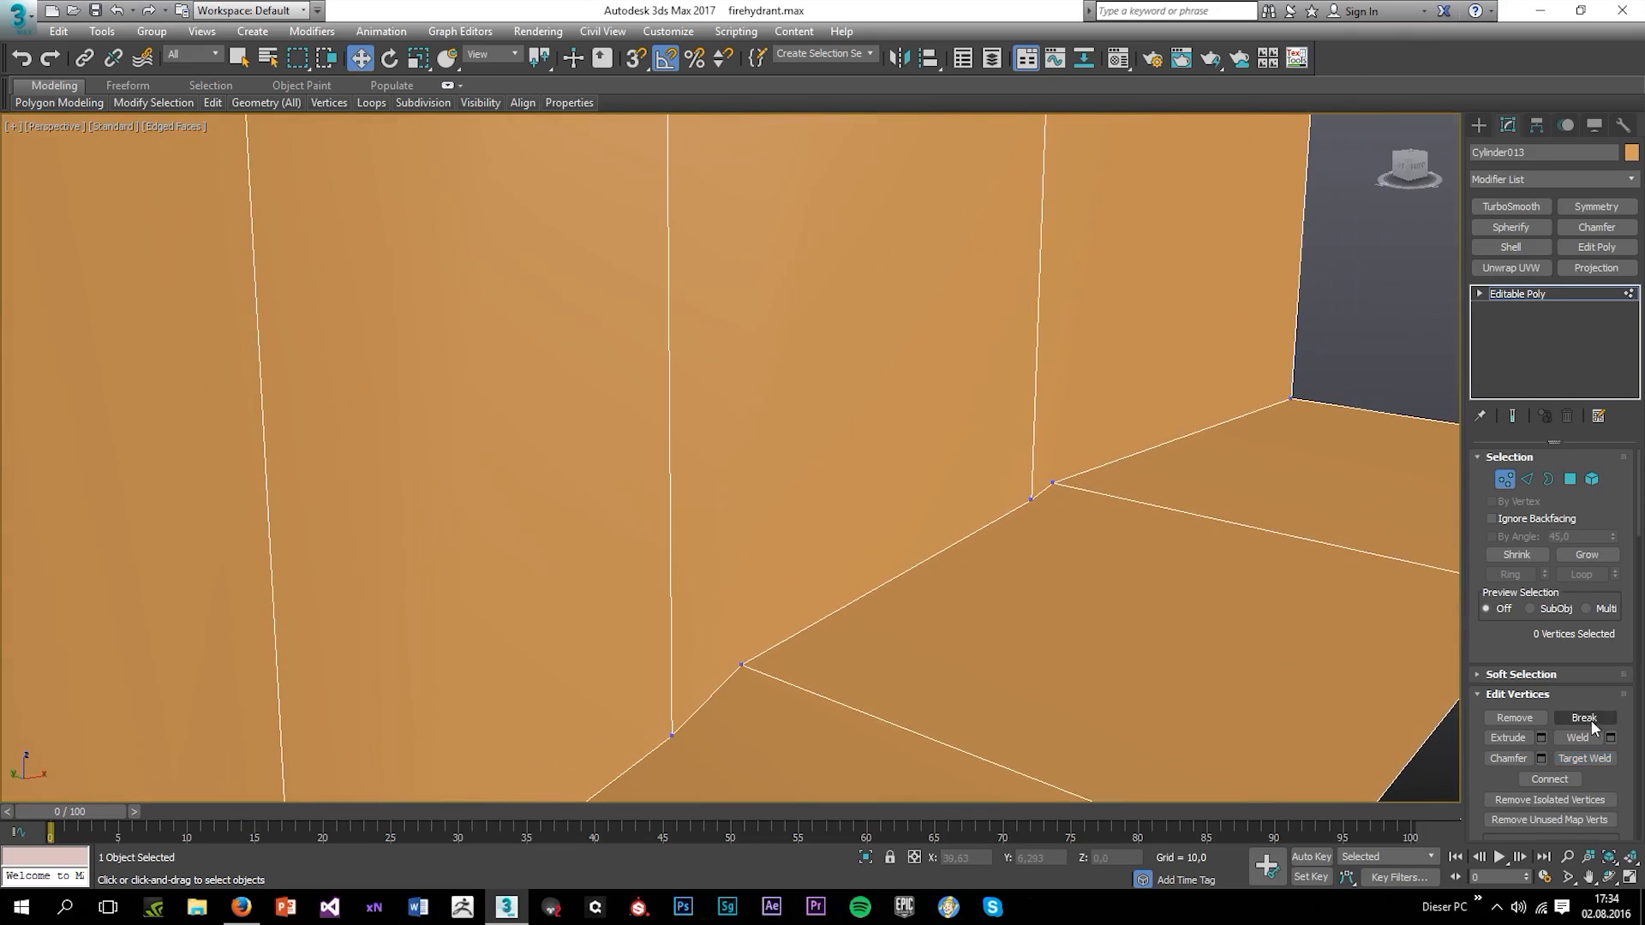
Target-weld the ends of the vertical body edges to the neighbouring outlet vertices along the front outlet's upper seam
{"action": "left_click", "coordinate": [1582, 757]}
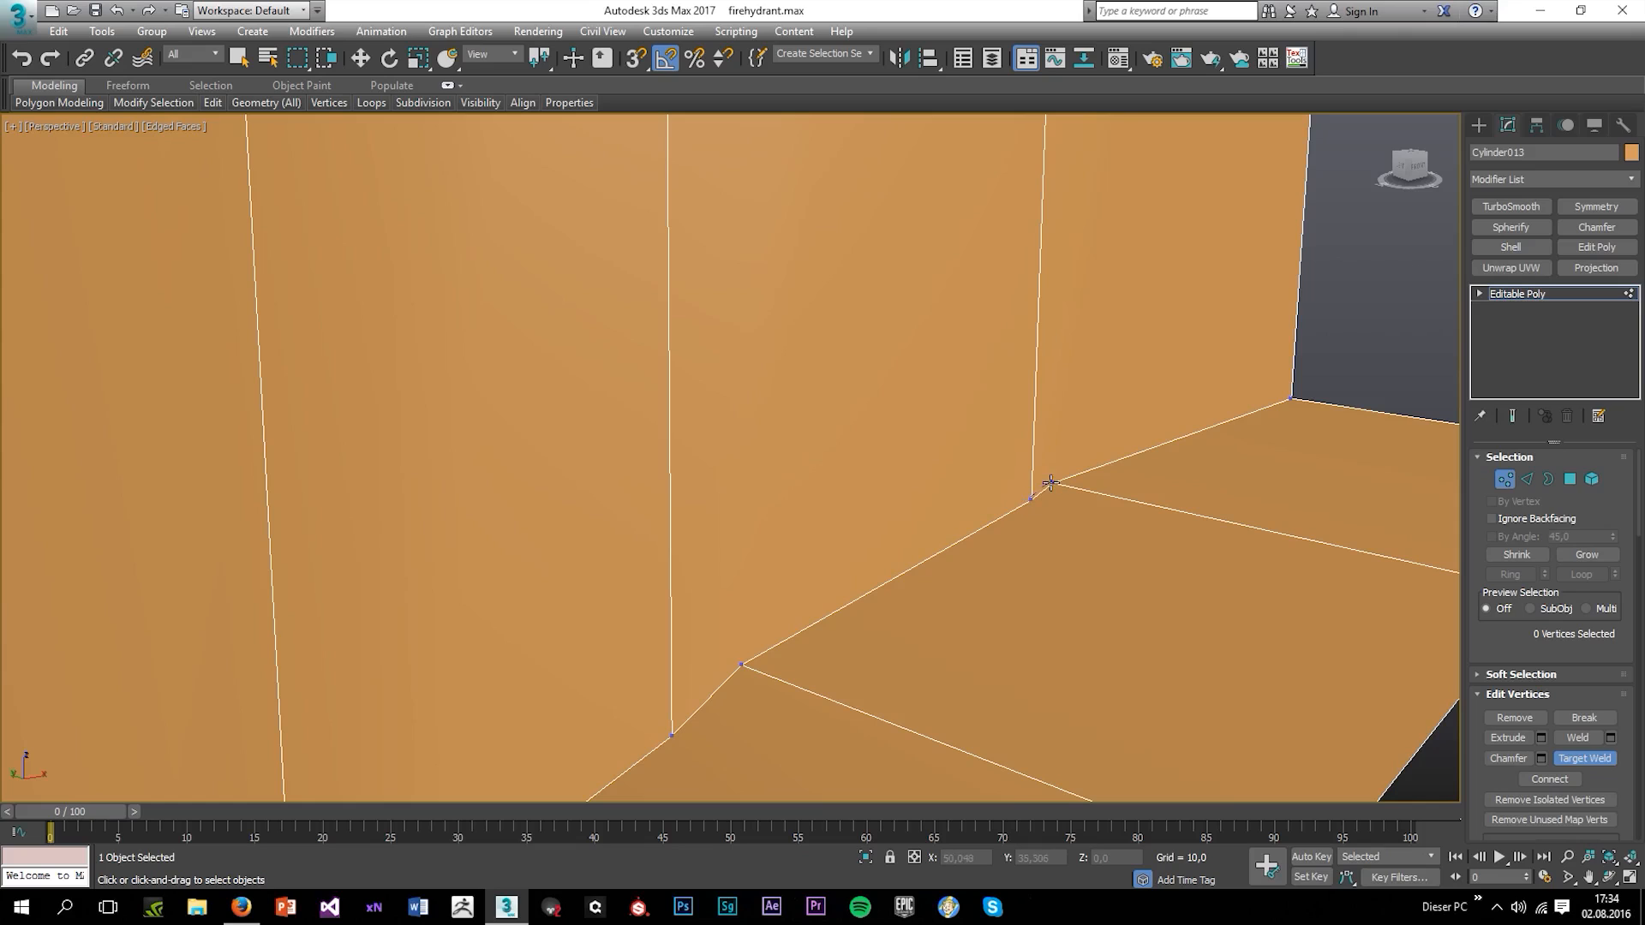
{"action": "scroll", "coordinate": [1051, 483], "scroll_direction": "down", "scroll_amount": 4}
{"action": "scroll", "coordinate": [930, 587], "scroll_direction": "up", "scroll_amount": 3}
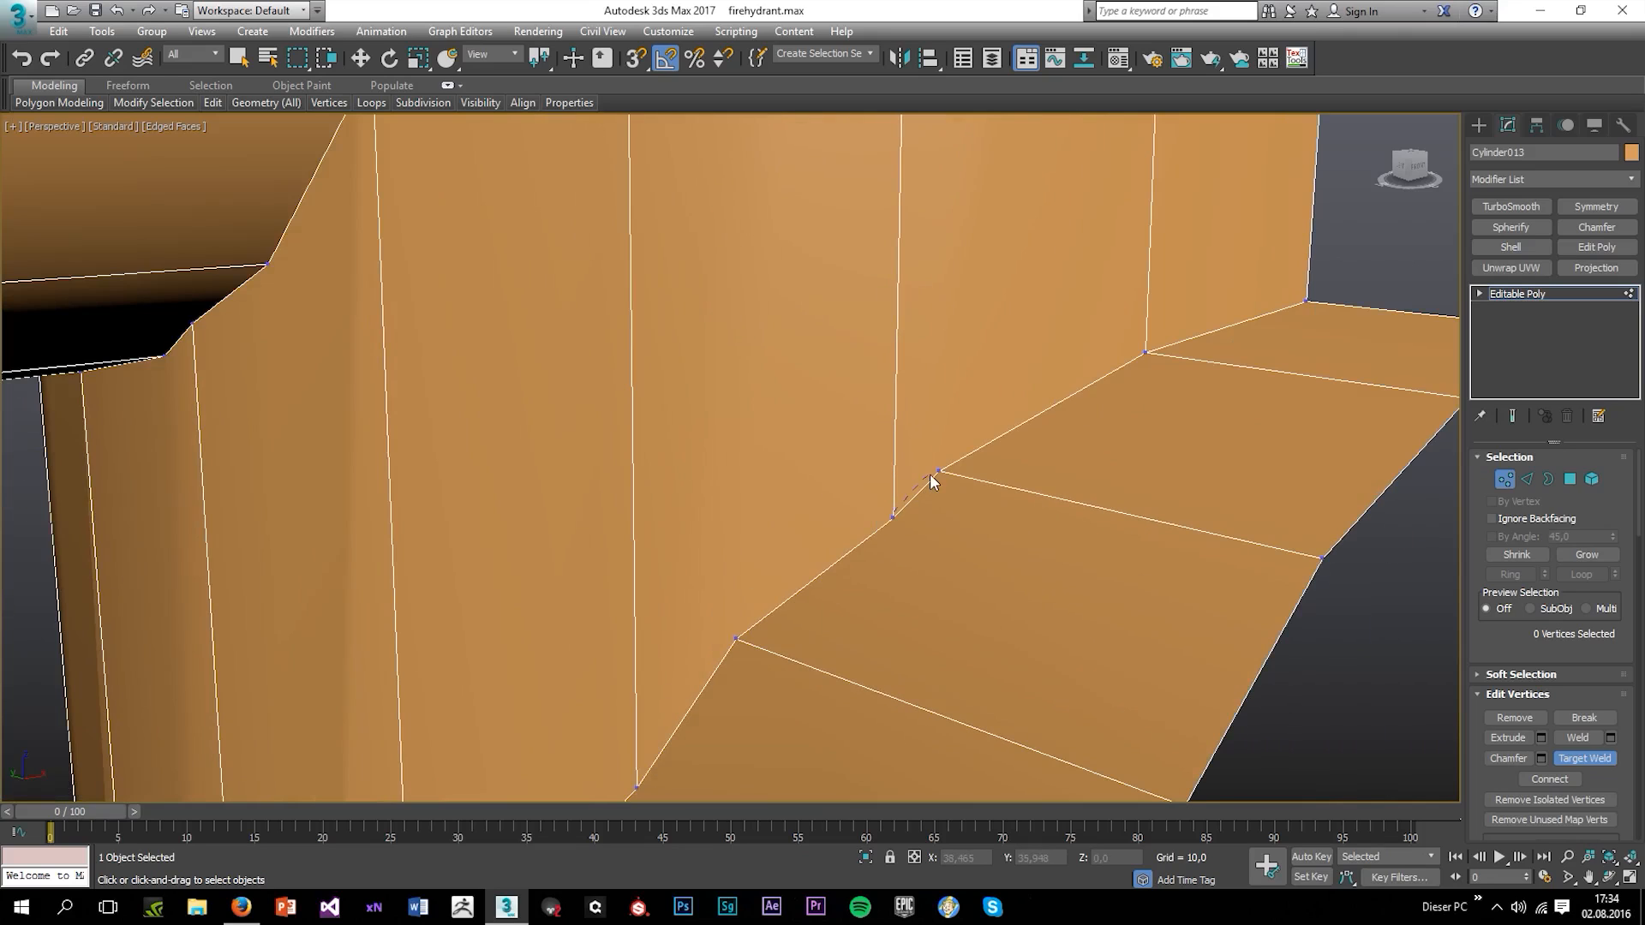
{"action": "left_click", "coordinate": [929, 476]}
{"action": "scroll", "coordinate": [857, 579], "scroll_direction": "down", "scroll_amount": 4}
{"action": "scroll", "coordinate": [824, 589], "scroll_direction": "up", "scroll_amount": 3}
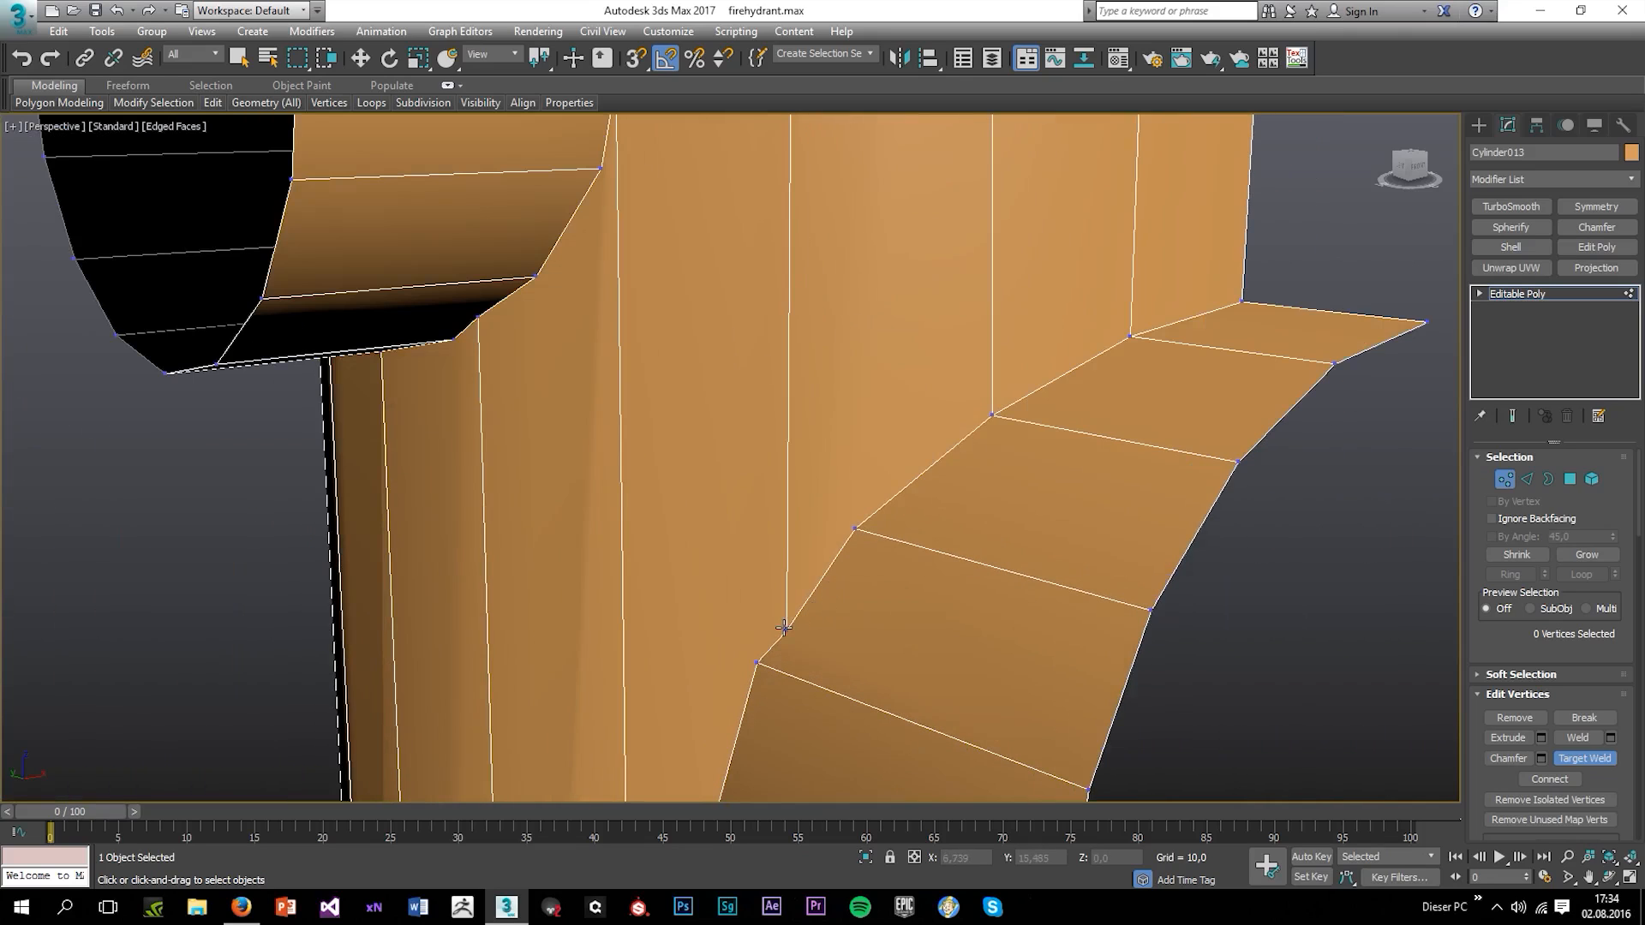
{"action": "scroll", "coordinate": [784, 629], "scroll_direction": "down", "scroll_amount": 4}
{"action": "middle_click_drag", "start_coordinate": [789, 642], "coordinate": [882, 506]}
{"action": "right_click", "coordinate": [830, 532]}
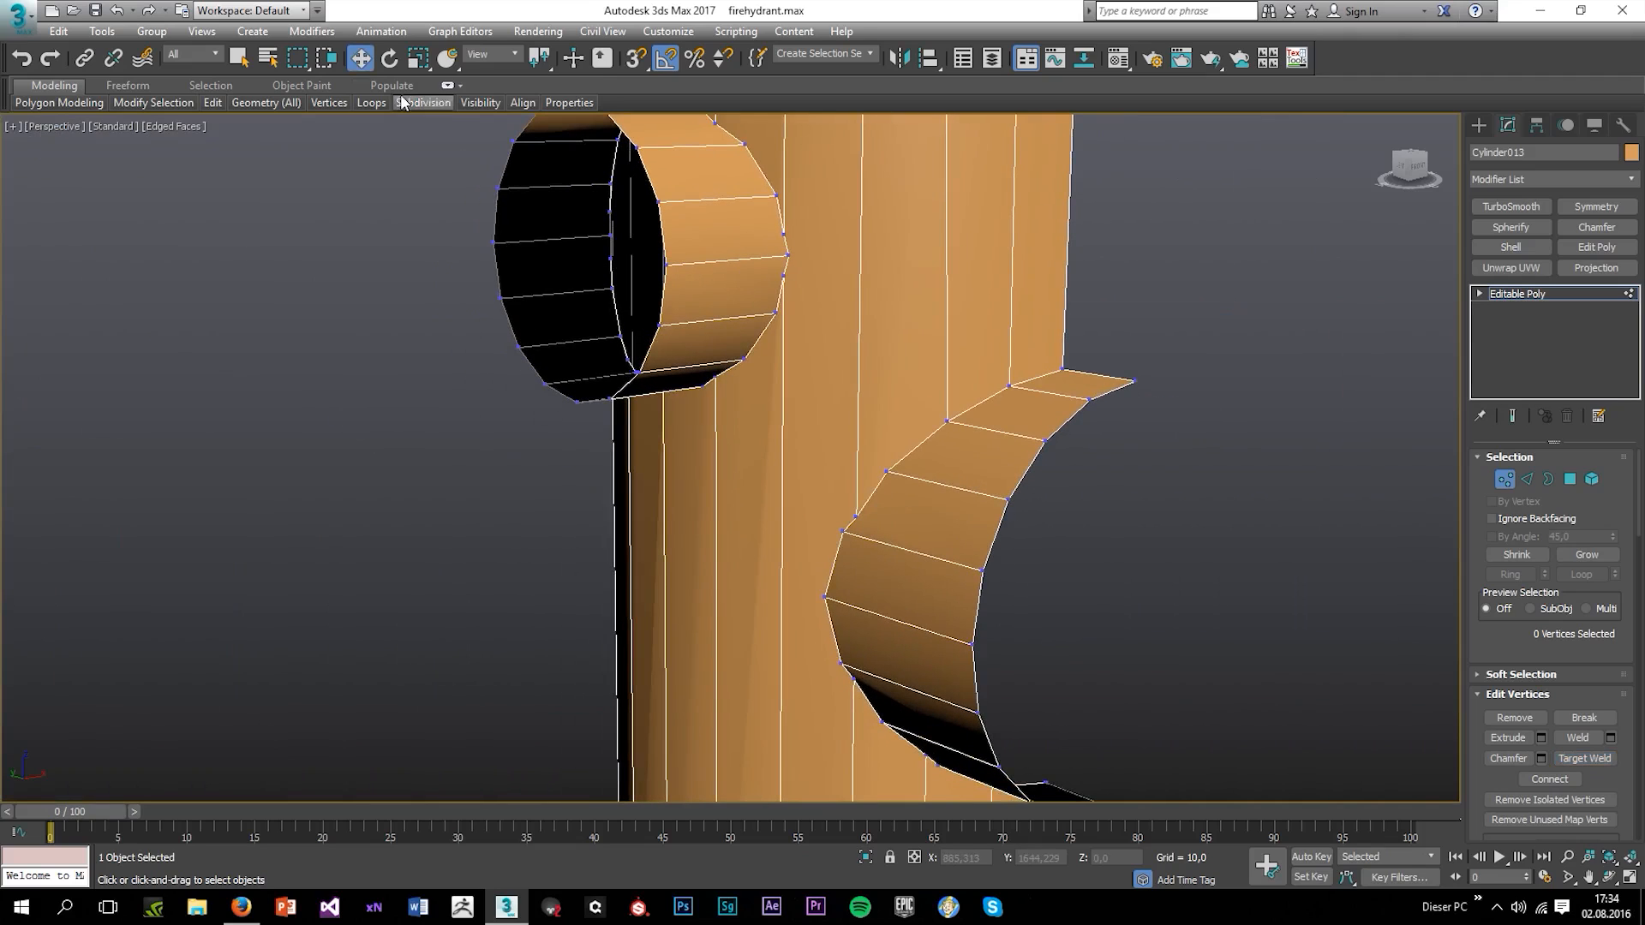
Cut a horizontal edge around the body from the front outlet's middle seam vertex to the open back edge
{"action": "left_click", "coordinate": [216, 103]}
{"action": "left_click", "coordinate": [316, 215]}
{"action": "middle_click_drag", "start_coordinate": [668, 506], "coordinate": [813, 507], "text": "alt"}
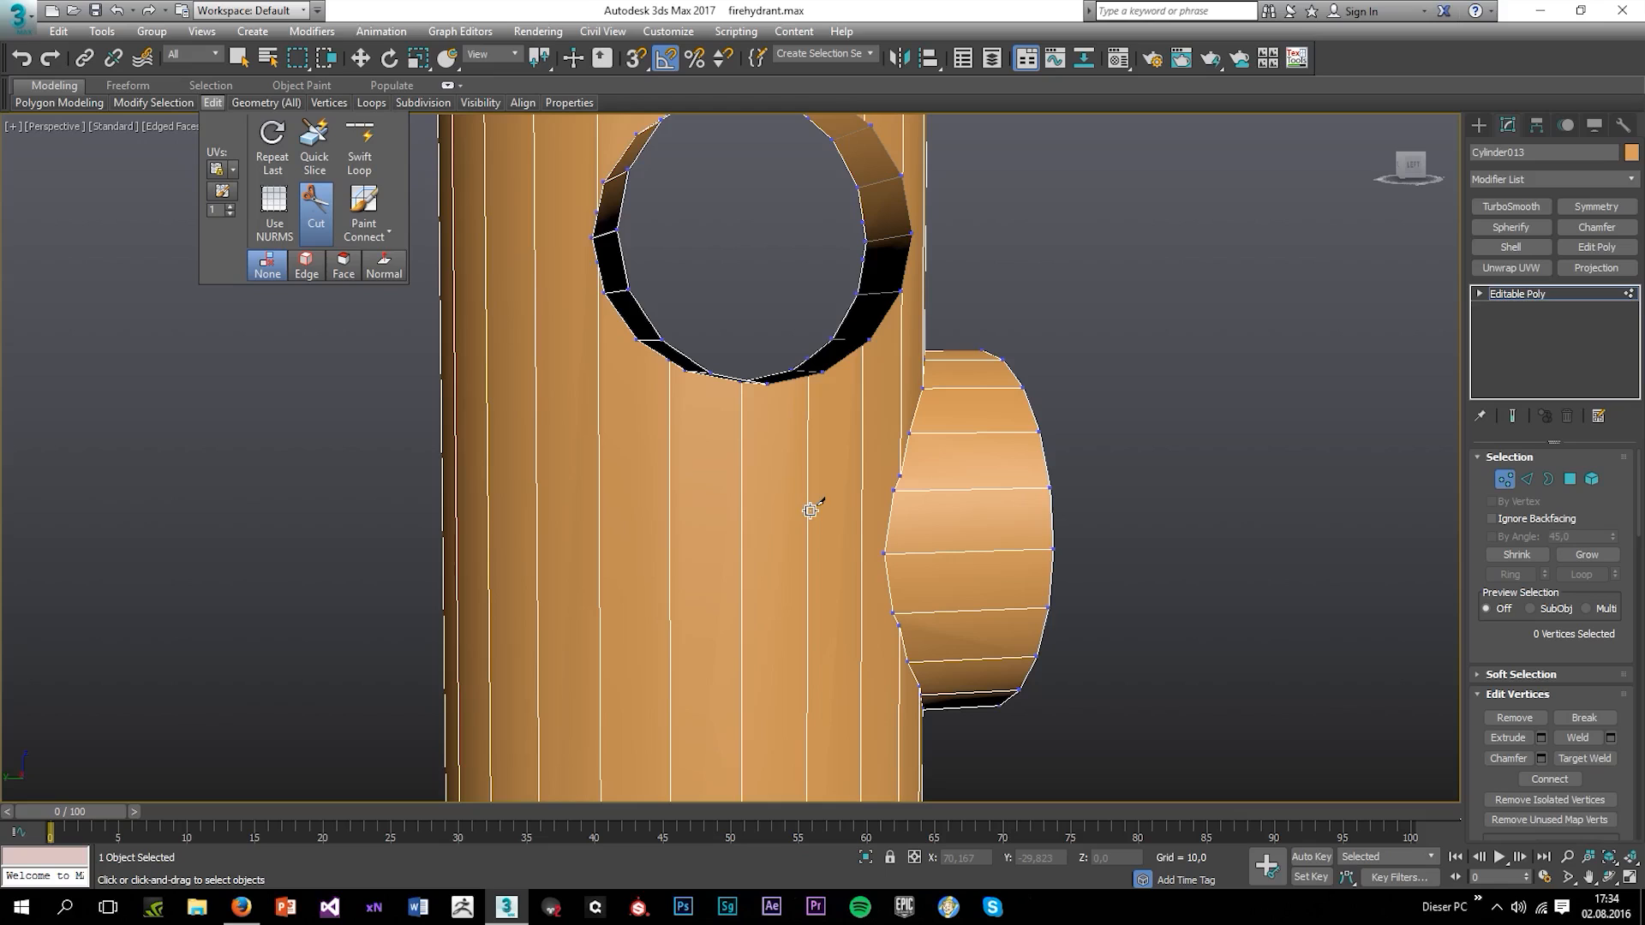
{"action": "left_click", "coordinate": [884, 552]}
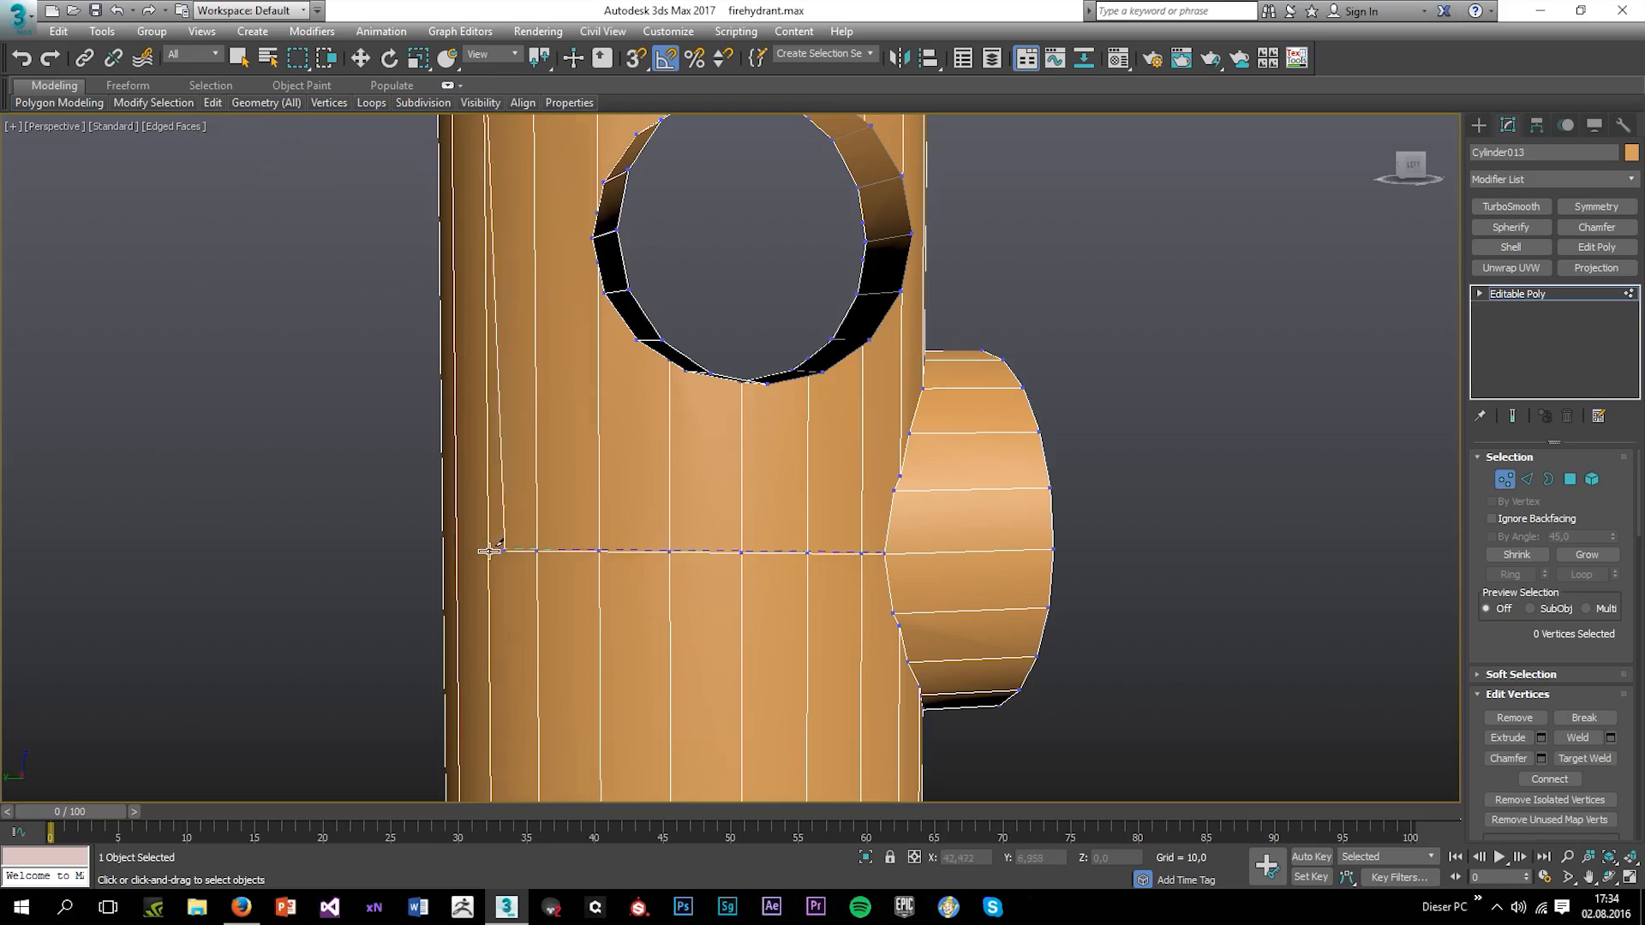
{"action": "left_click", "coordinate": [443, 554]}
Cut a diagonal edge from the front outlet vertex just above its middle to a lower seam vertex of the side outlet
{"action": "middle_click_drag", "start_coordinate": [841, 600], "coordinate": [763, 599], "text": "alt"}
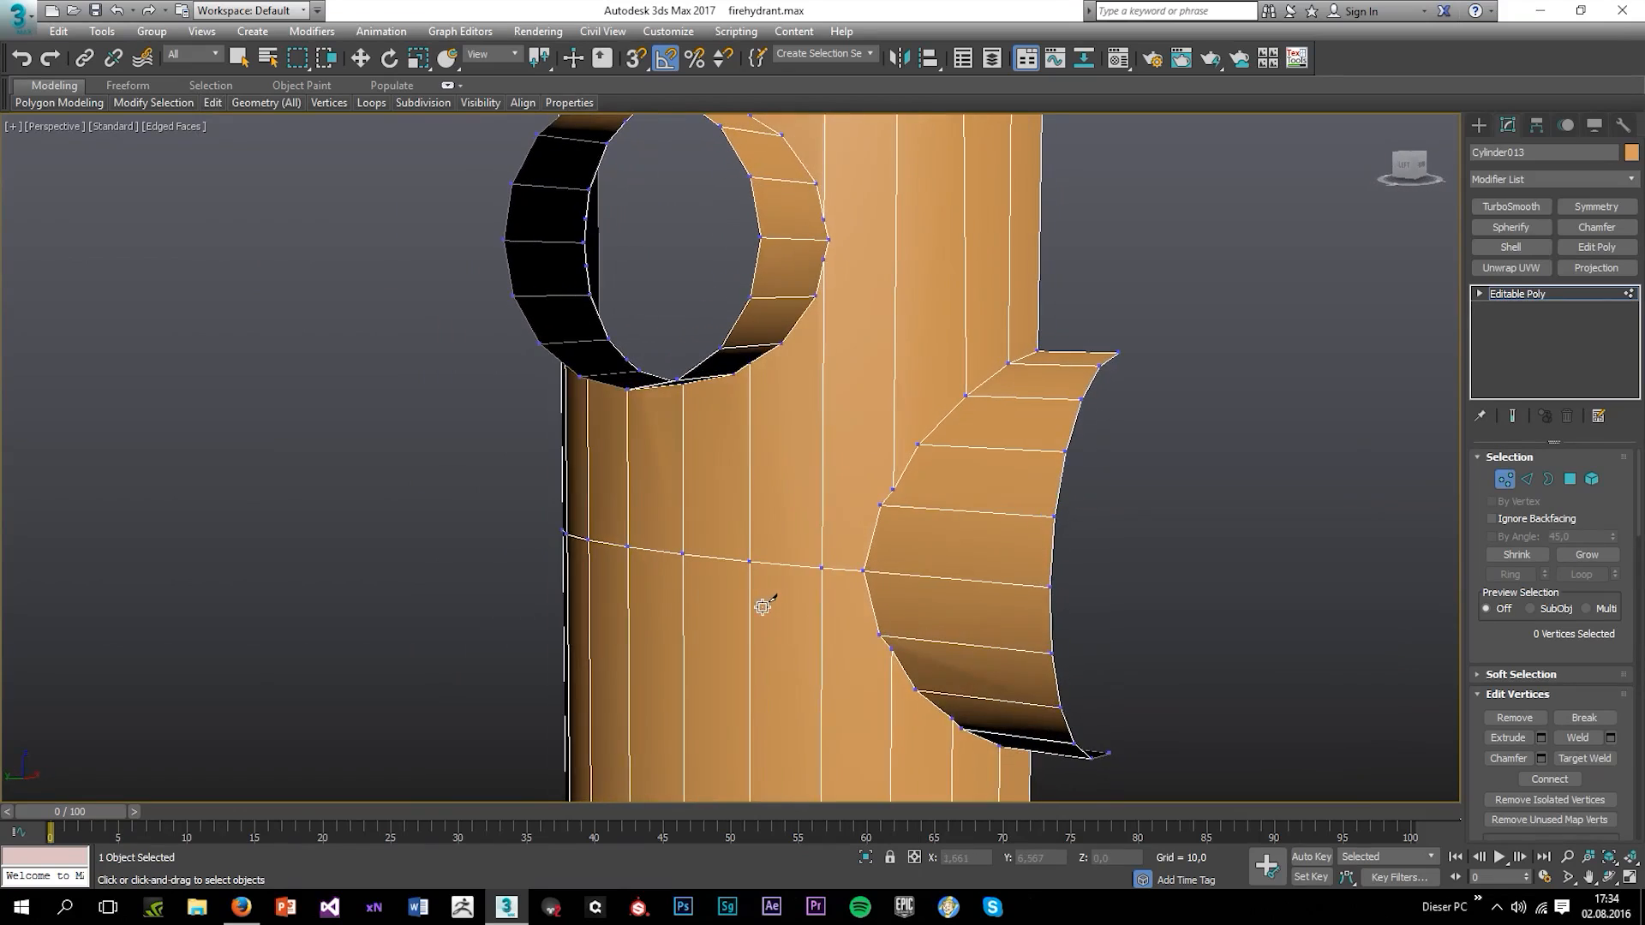
{"action": "left_click", "coordinate": [881, 508]}
{"action": "left_click", "coordinate": [783, 345]}
{"action": "middle_click_drag", "start_coordinate": [808, 435], "coordinate": [827, 387], "text": "alt"}
{"action": "right_click", "coordinate": [826, 386]}
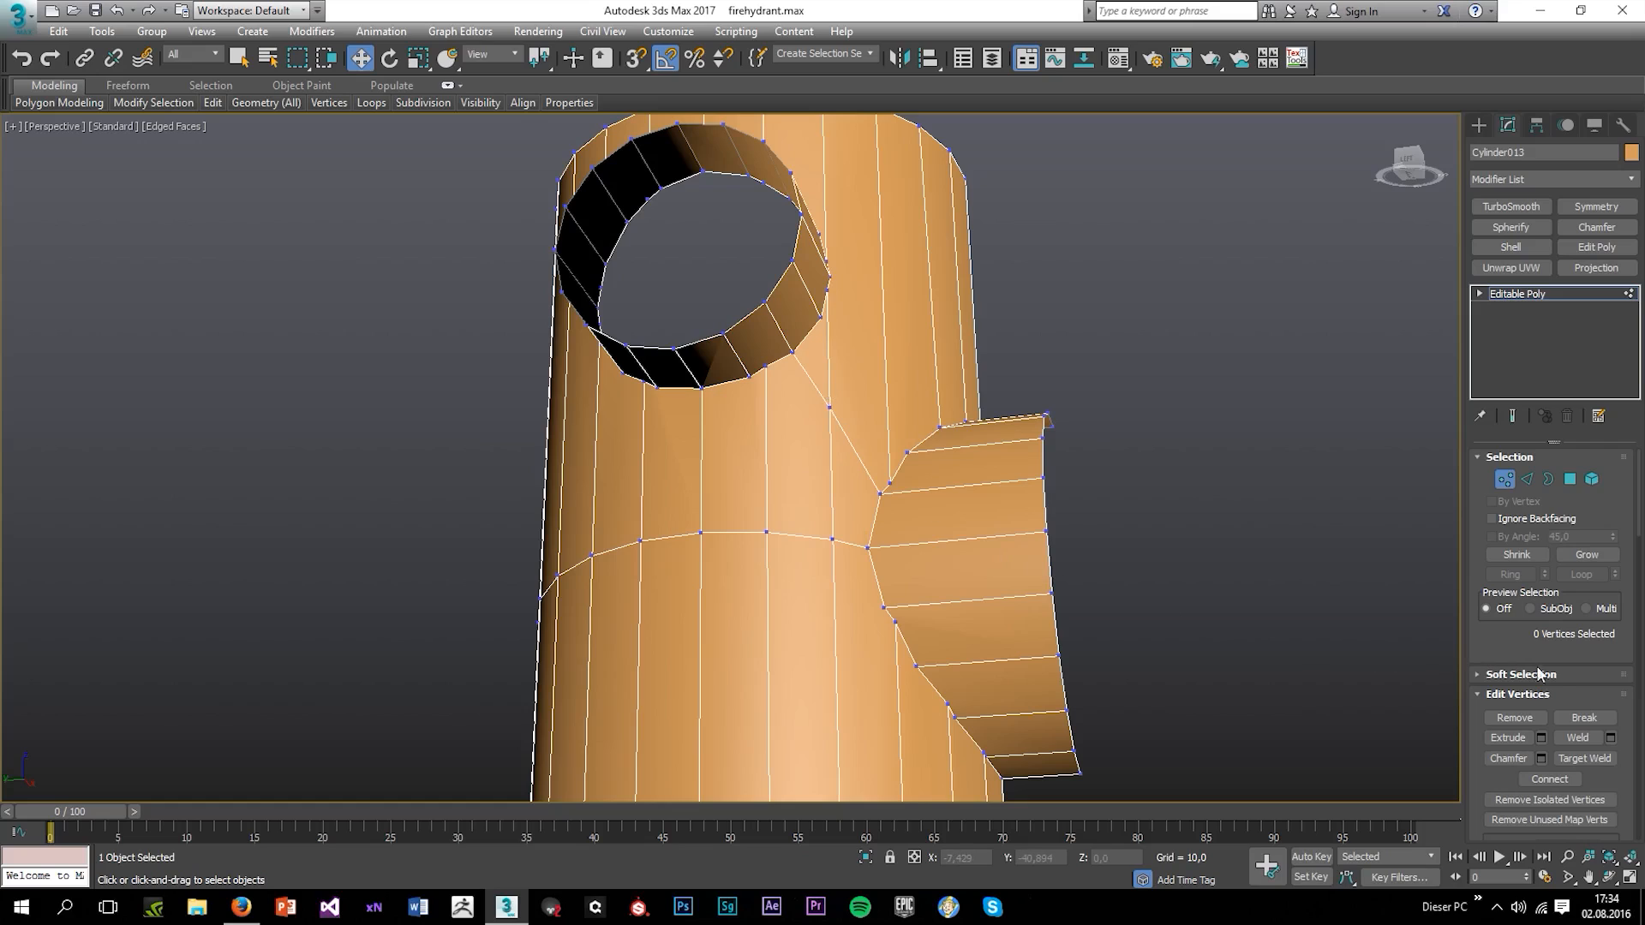
Target-weld the upper ends of the body edges beneath the side outlet to its adjacent seam vertices
{"action": "left_click", "coordinate": [1583, 758]}
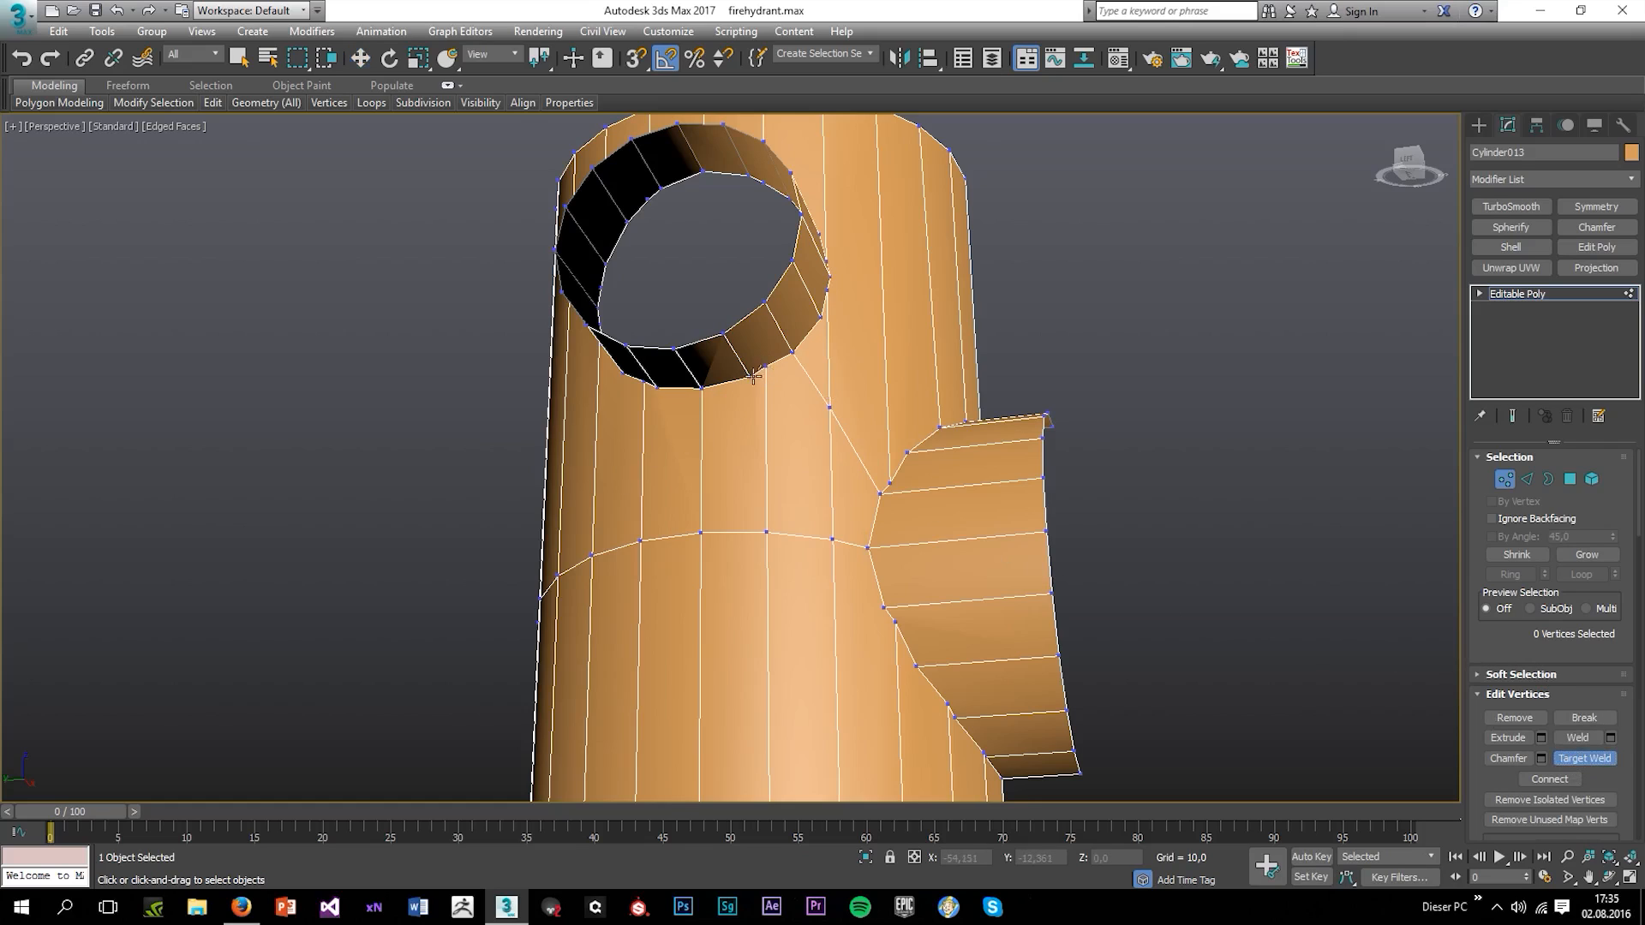
{"action": "middle_click_drag", "start_coordinate": [885, 445], "coordinate": [836, 460], "text": "alt"}
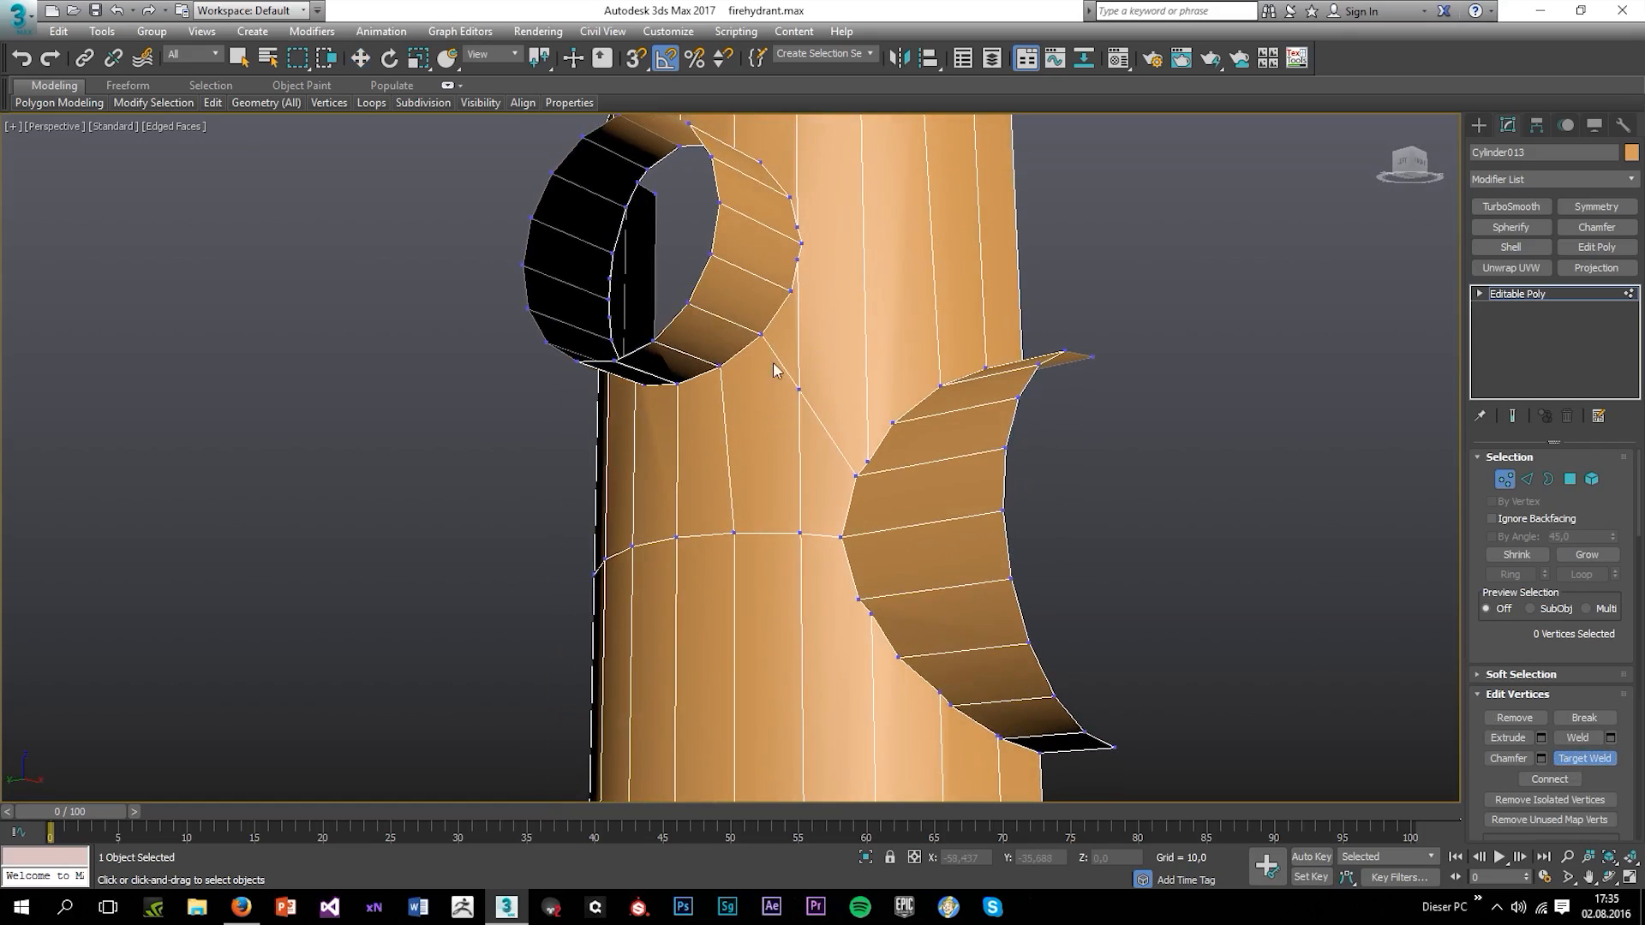
{"action": "left_click", "coordinate": [791, 292]}
{"action": "key", "text": "w"}
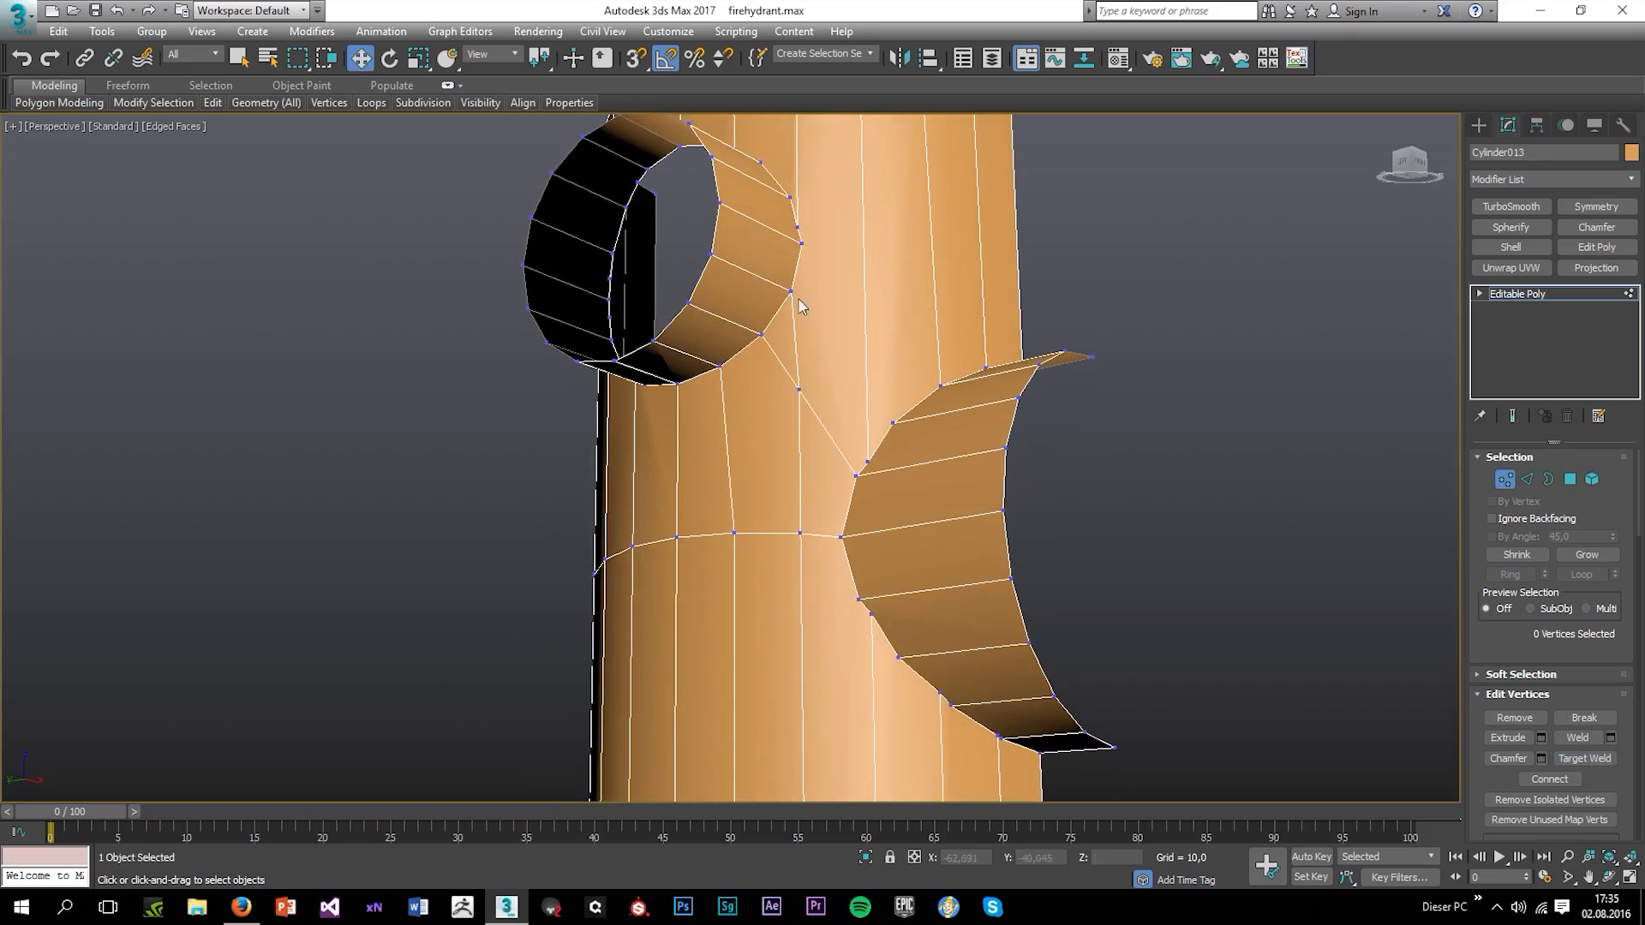
Cut a second diagonal edge between the next seam vertices up on the side outlet and the front outlet
{"action": "left_click", "coordinate": [791, 292]}
{"action": "left_click", "coordinate": [889, 422], "text": "ctrl"}
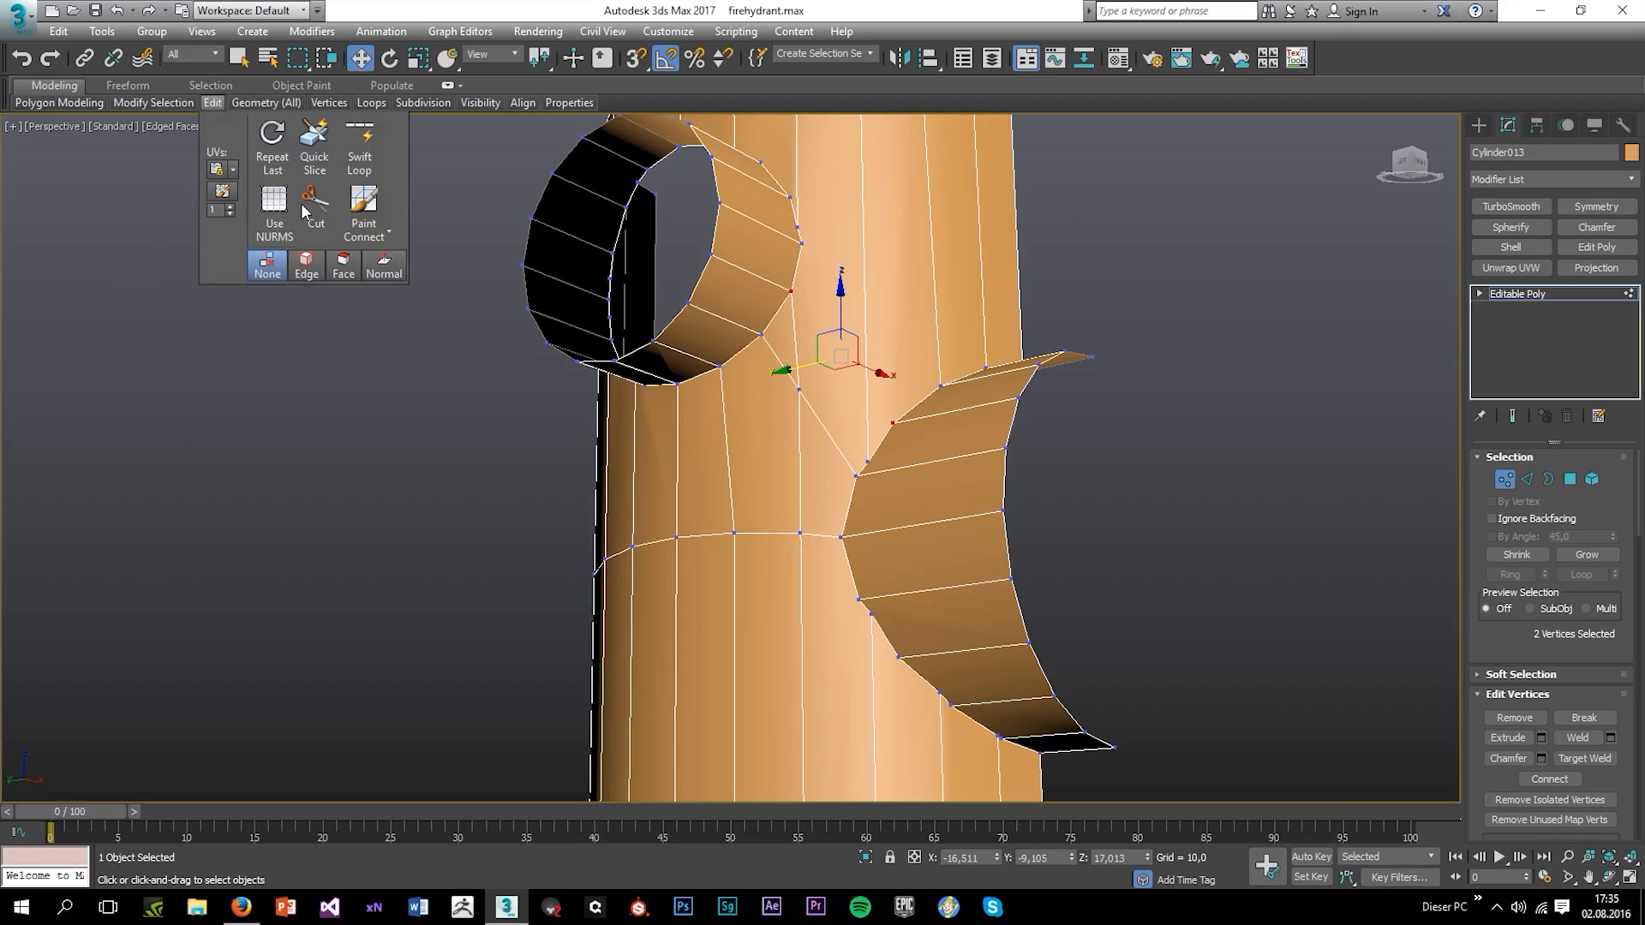
{"action": "left_click", "coordinate": [316, 209]}
{"action": "left_click", "coordinate": [791, 292]}
{"action": "left_click", "coordinate": [891, 420]}
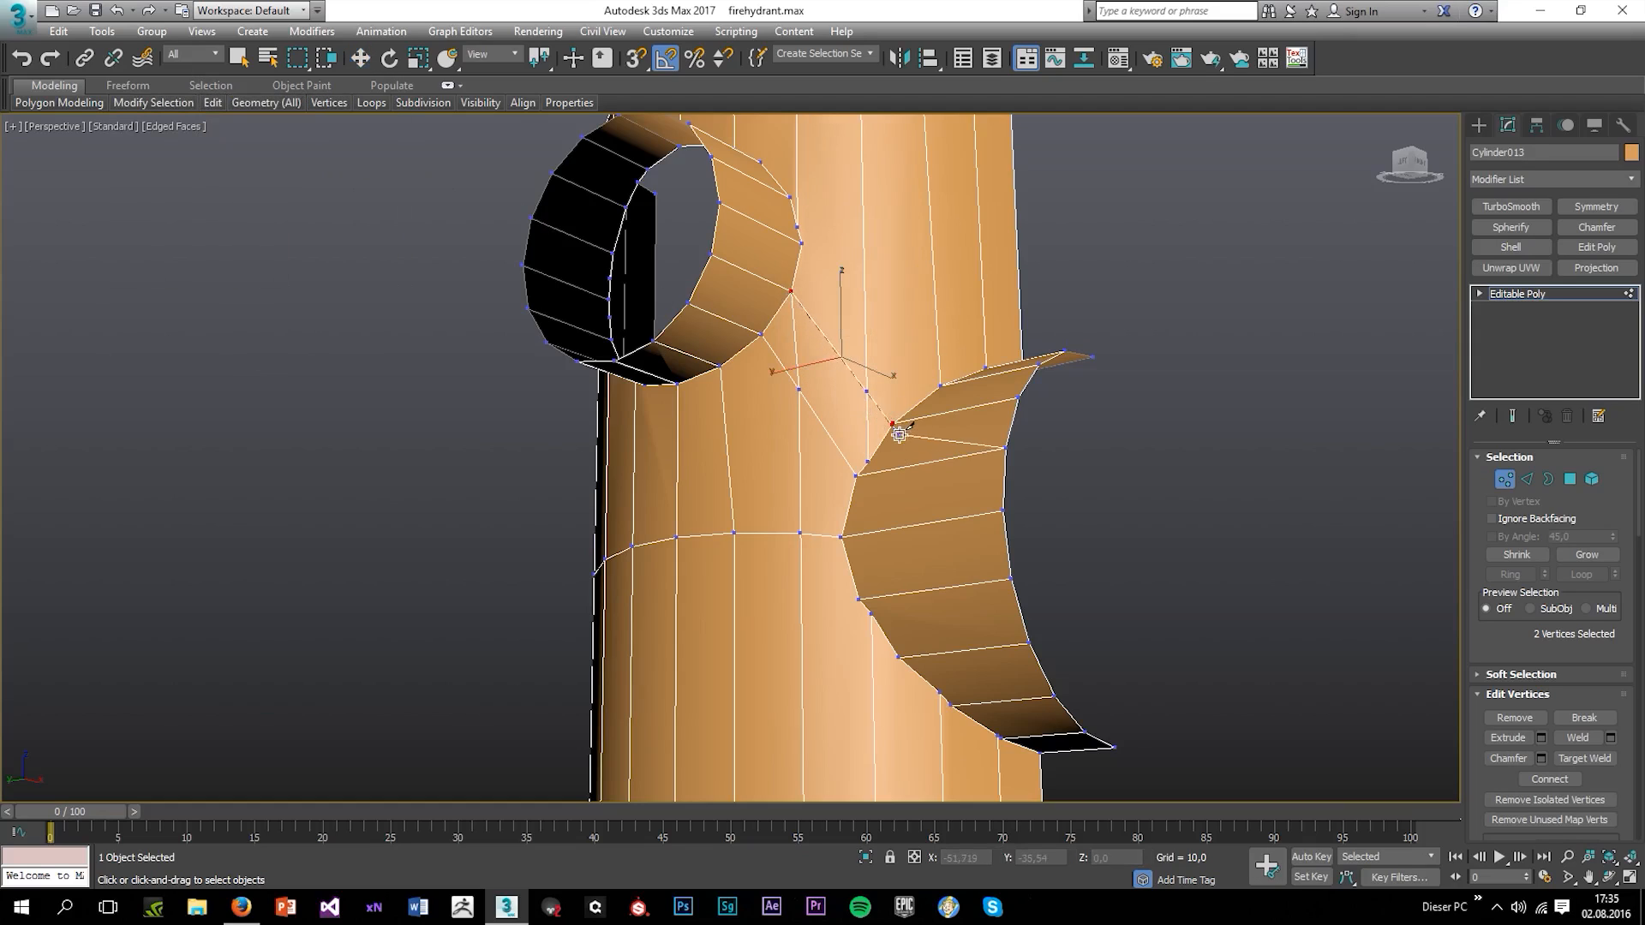
{"action": "right_click", "coordinate": [911, 440]}
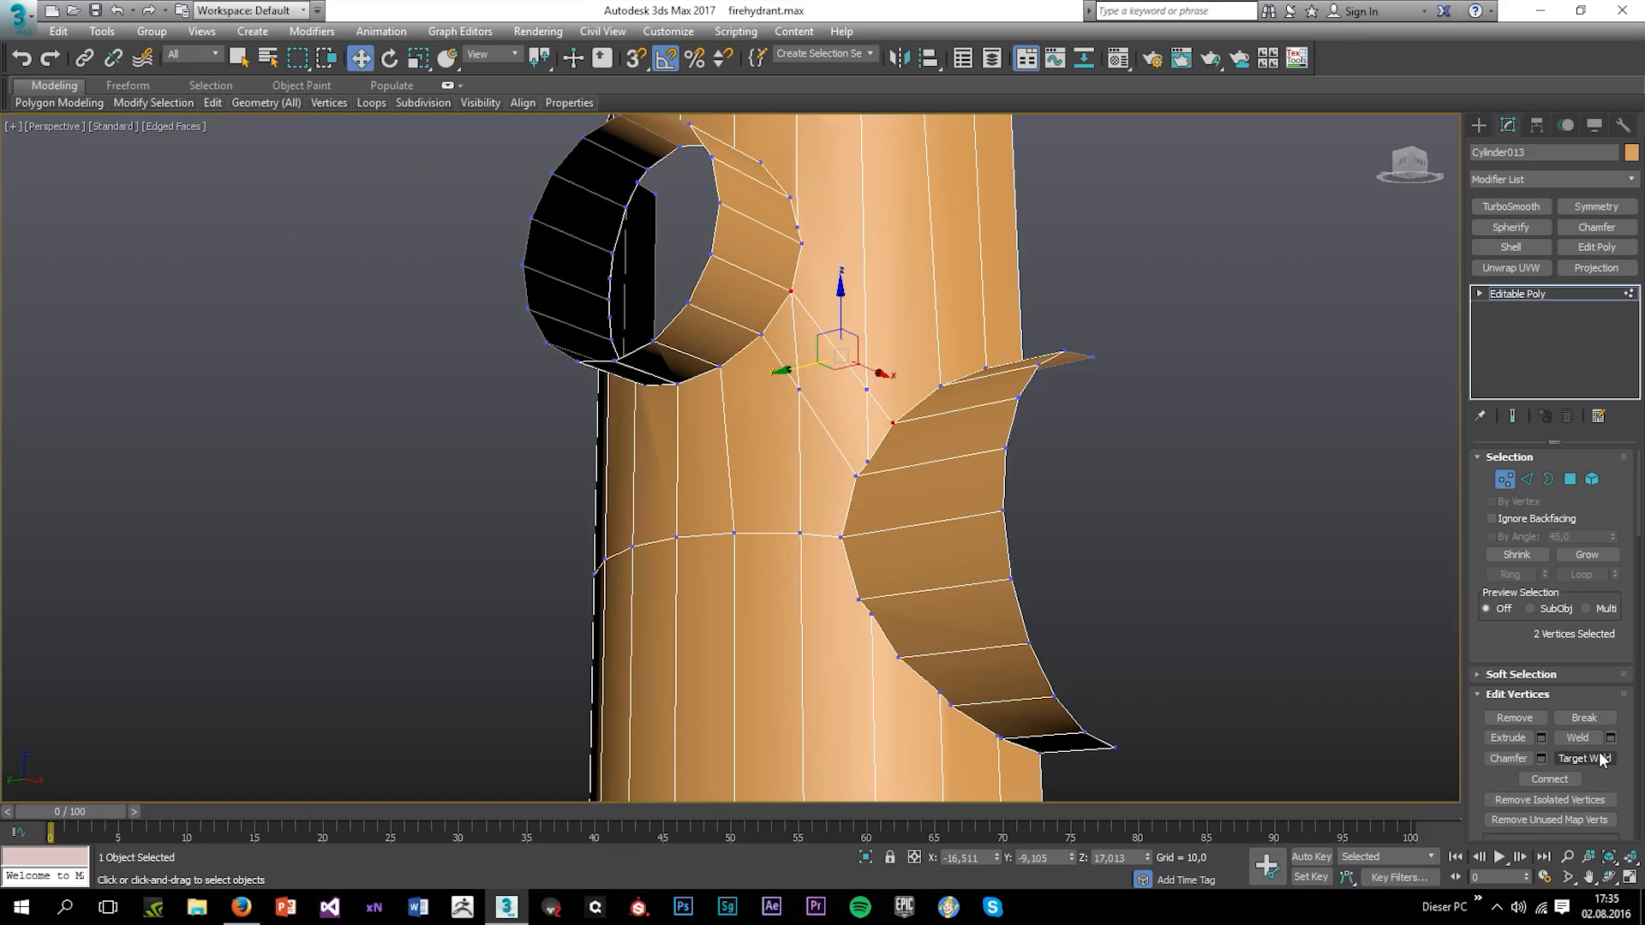
Target-weld the stray vertices on and beside the two diagonal cuts to the nearest outlet seam vertices
{"action": "left_click", "coordinate": [1585, 758]}
{"action": "left_click", "coordinate": [893, 425]}
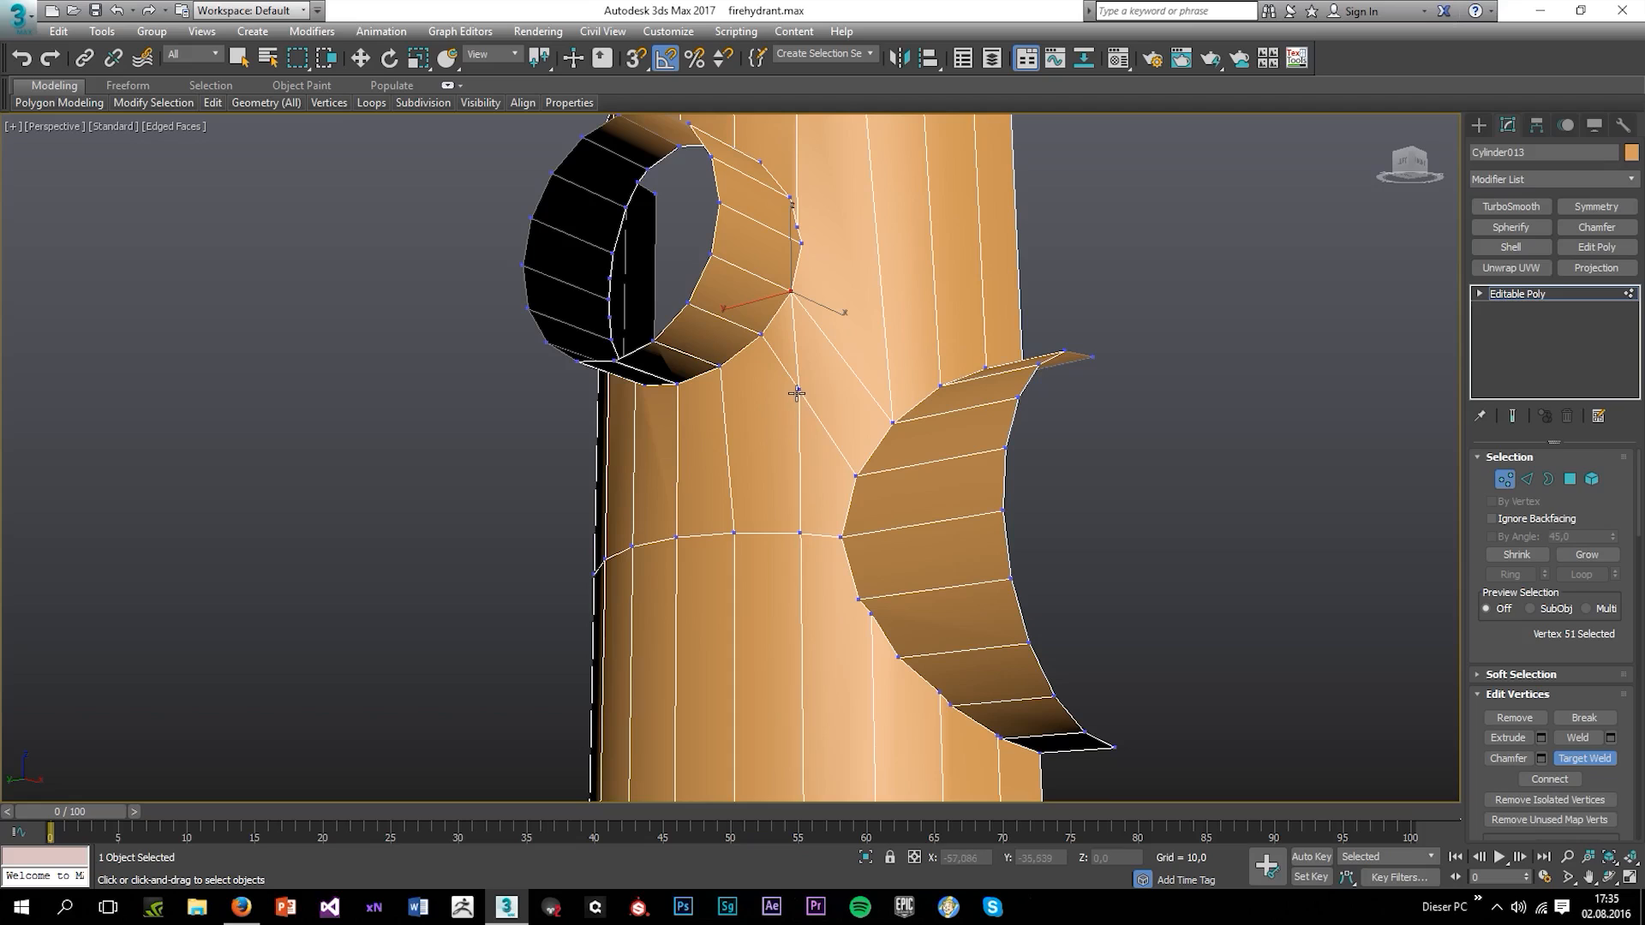
{"action": "middle_click_drag", "start_coordinate": [822, 445], "coordinate": [871, 497], "text": "alt"}
{"action": "right_click", "coordinate": [913, 566]}
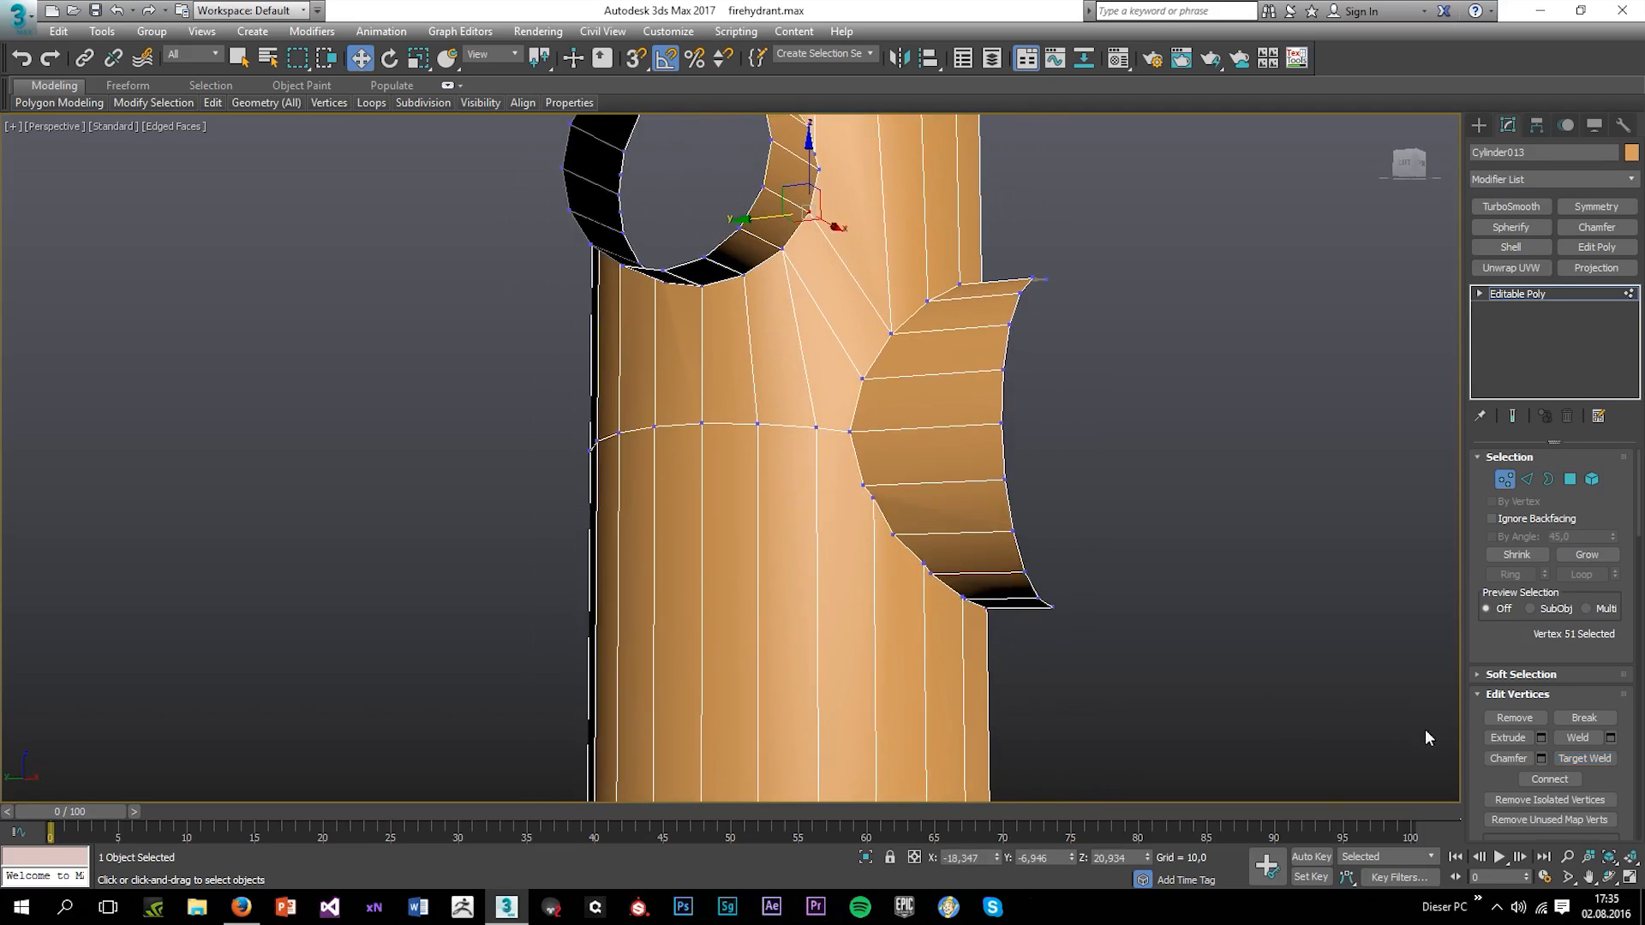
Connect the front outlet's seam vertex just below its middle to a vertex on the upper edge of the collar ring
{"action": "left_click", "coordinate": [865, 487]}
{"action": "middle_click_drag", "start_coordinate": [894, 611], "coordinate": [908, 379]}
{"action": "left_click", "coordinate": [833, 653], "text": "ctrl"}
{"action": "key", "text": "ctrl+shift+e"}
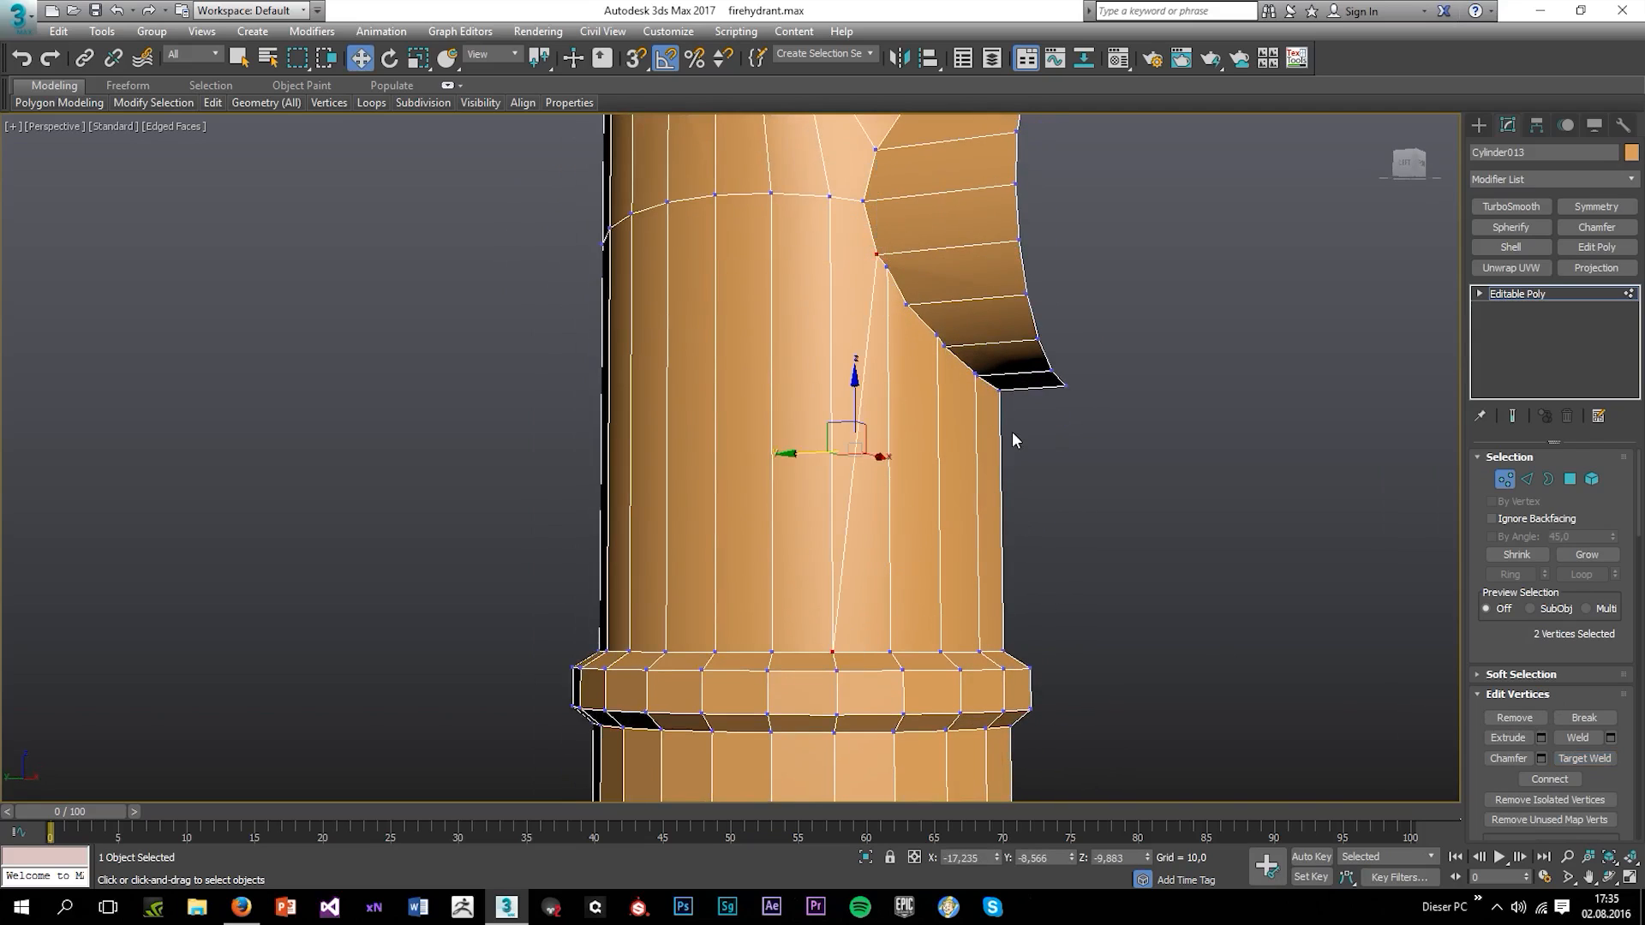
{"action": "left_click", "coordinate": [1011, 430]}
Target-weld the ends of the vertical body edges to the neighbouring outlet vertices along the front outlet's lower seam
{"action": "left_click", "coordinate": [1584, 758]}
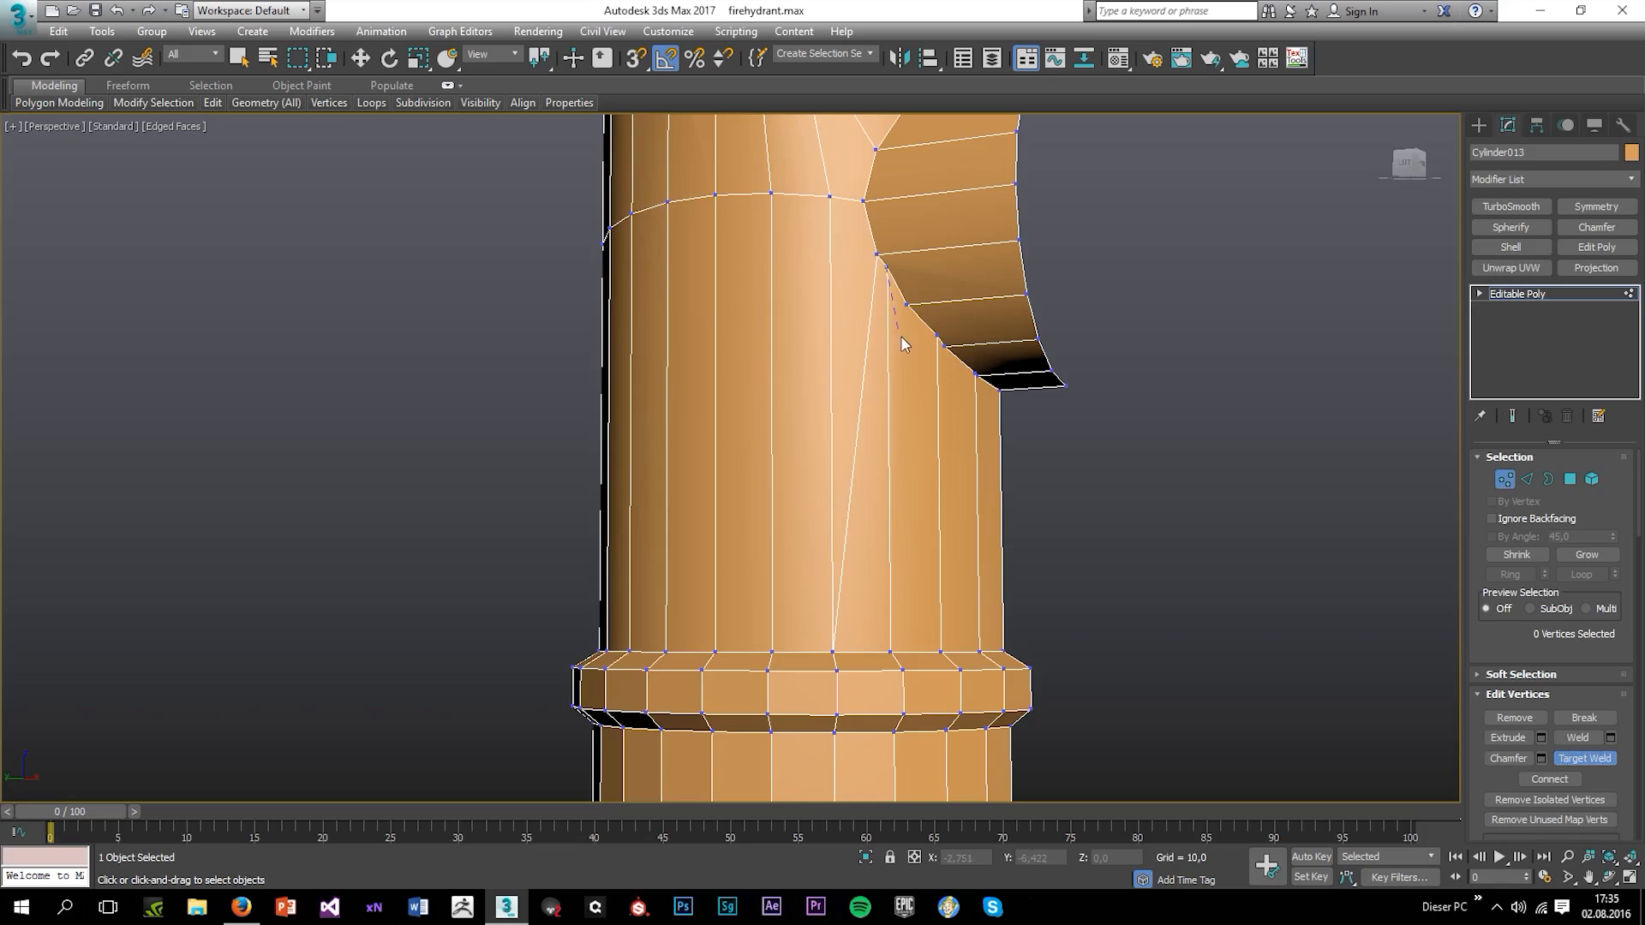
{"action": "left_click", "coordinate": [906, 305]}
{"action": "middle_click_drag", "start_coordinate": [913, 324], "coordinate": [958, 385], "text": "alt"}
{"action": "scroll", "coordinate": [880, 384], "scroll_direction": "down", "scroll_amount": 4}
{"action": "scroll", "coordinate": [891, 294], "scroll_direction": "up", "scroll_amount": 5}
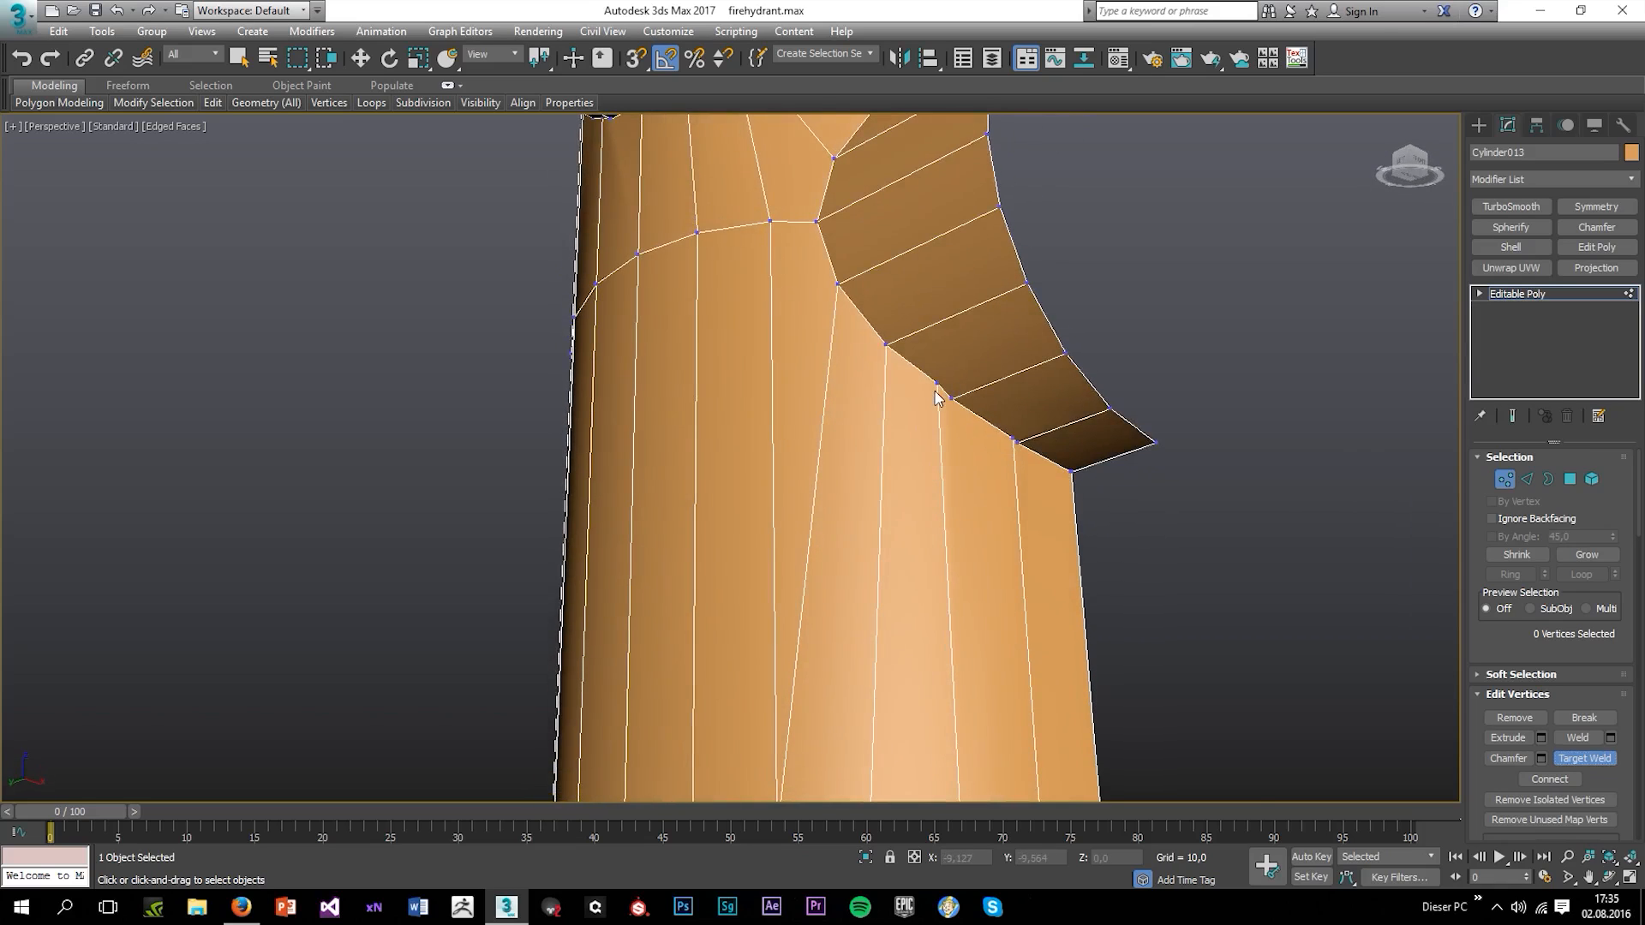
{"action": "scroll", "coordinate": [938, 390], "scroll_direction": "up", "scroll_amount": 4}
{"action": "left_click", "coordinate": [973, 407]}
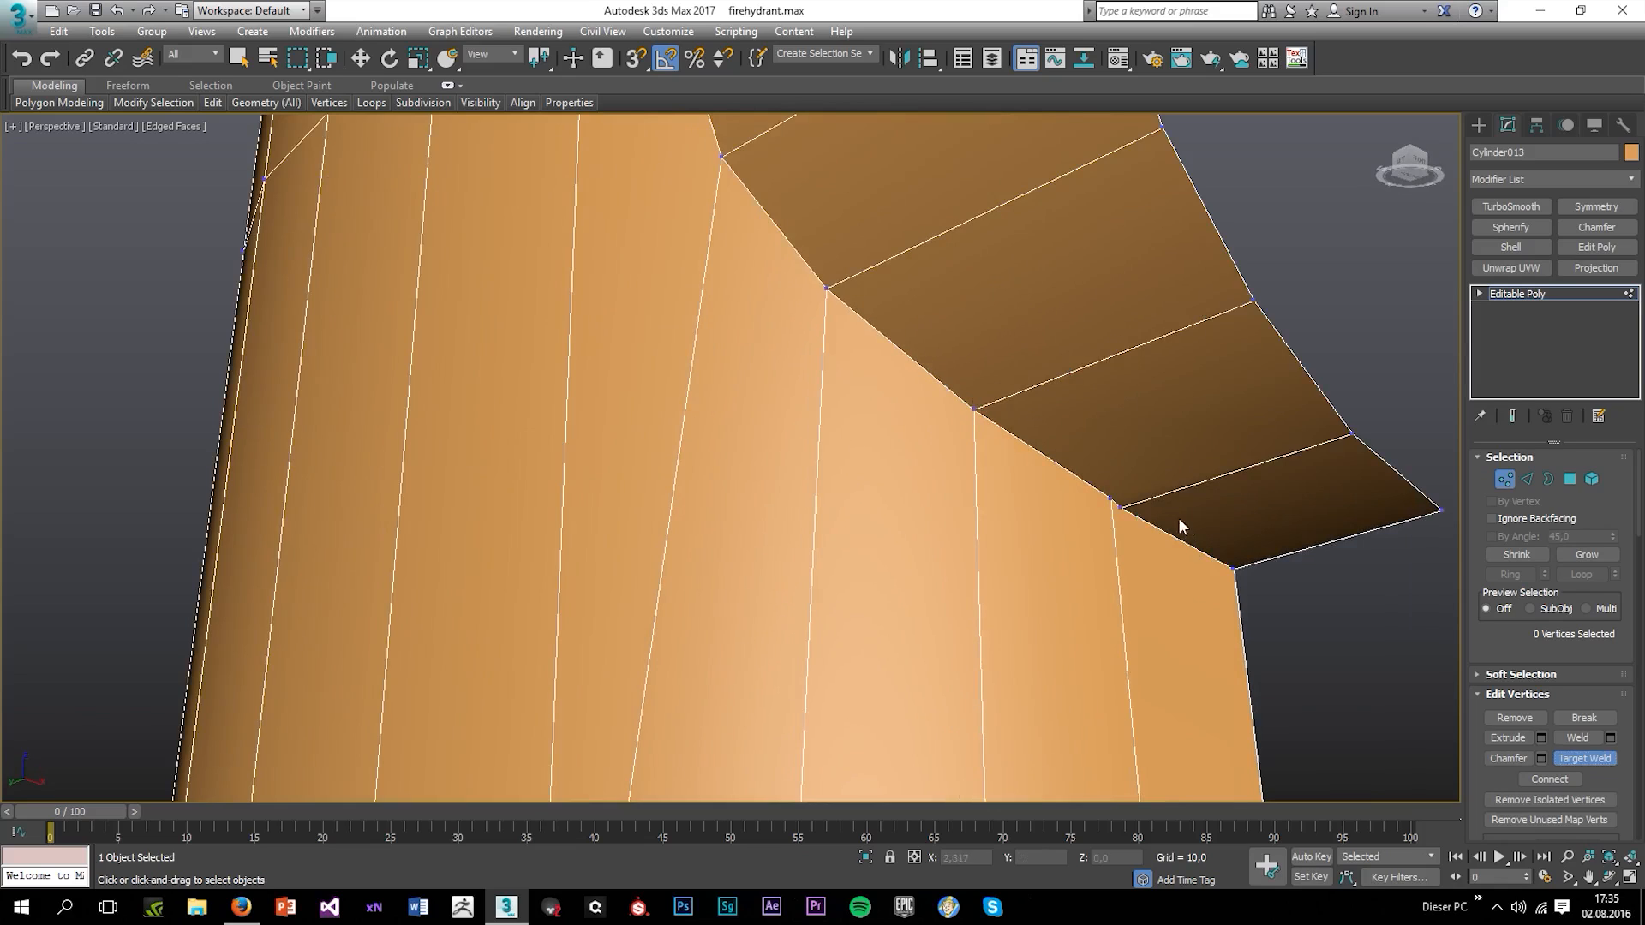
{"action": "left_click", "coordinate": [1117, 505]}
{"action": "left_click", "coordinate": [1234, 568]}
{"action": "scroll", "coordinate": [1235, 574], "scroll_direction": "up", "scroll_amount": 5}
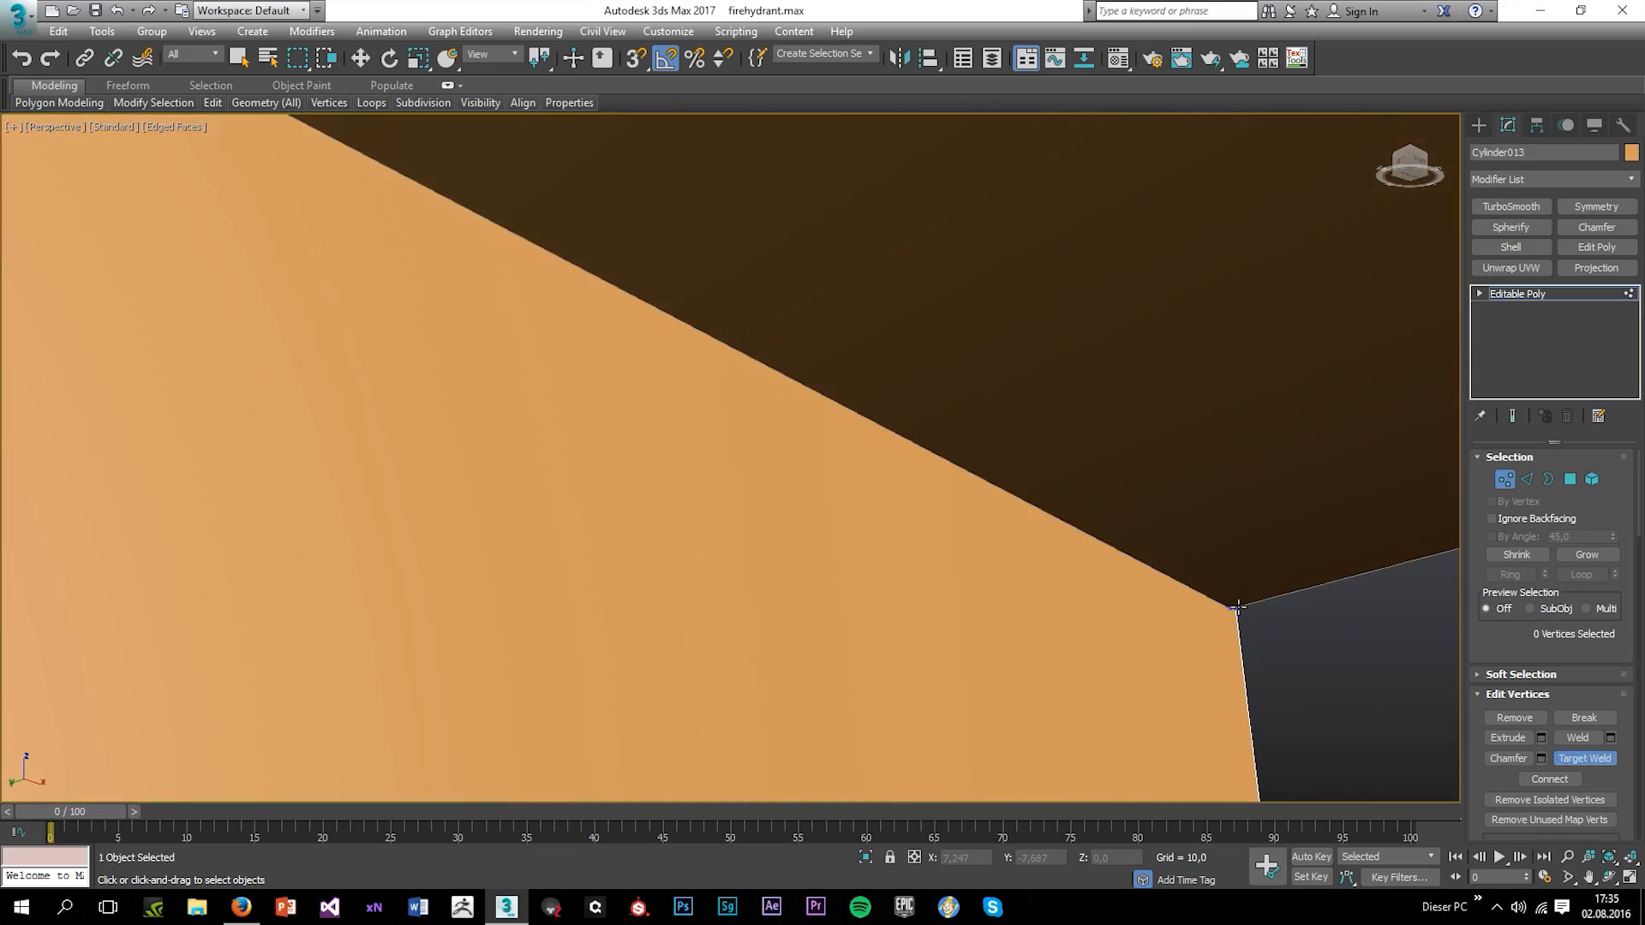
{"action": "scroll", "coordinate": [1232, 610], "scroll_direction": "down", "scroll_amount": 8}
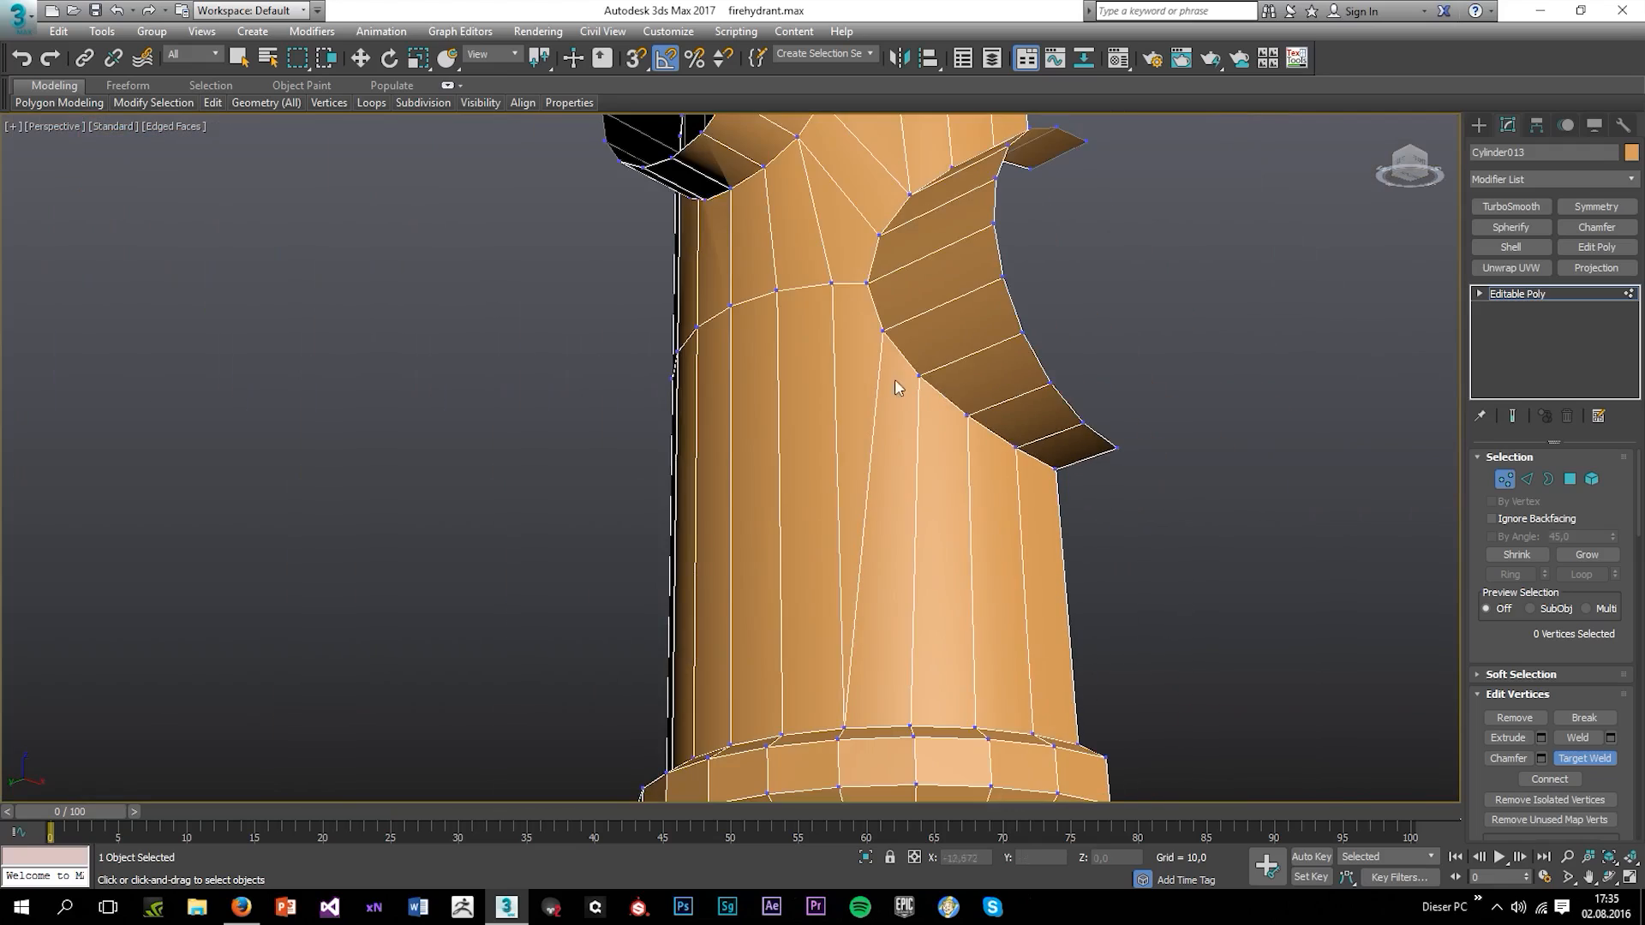
Cut a horizontal edge from the side outlet's front middle seam vertex across the body to the open front edge
{"action": "scroll", "coordinate": [848, 514], "scroll_direction": "down", "scroll_amount": 5}
{"action": "middle_click_drag", "start_coordinate": [856, 471], "coordinate": [890, 378], "text": "alt"}
{"action": "scroll", "coordinate": [845, 341], "scroll_direction": "up", "scroll_amount": 3}
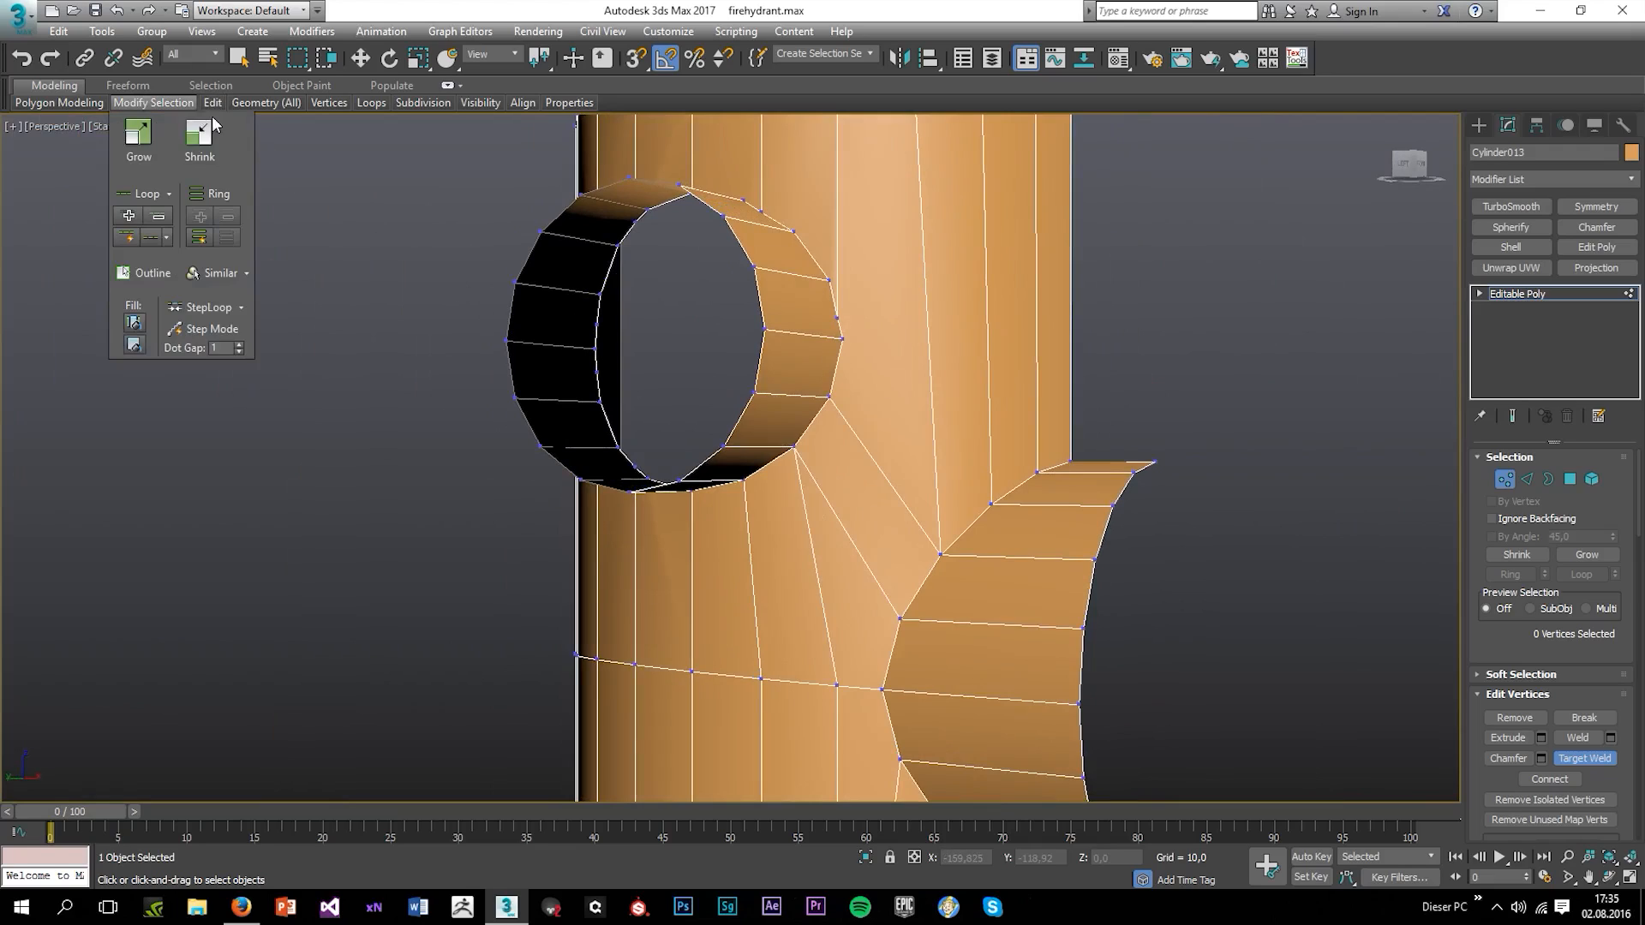
{"action": "mouse_move", "coordinate": [214, 104]}
{"action": "left_click", "coordinate": [316, 210]}
{"action": "left_click", "coordinate": [843, 339]}
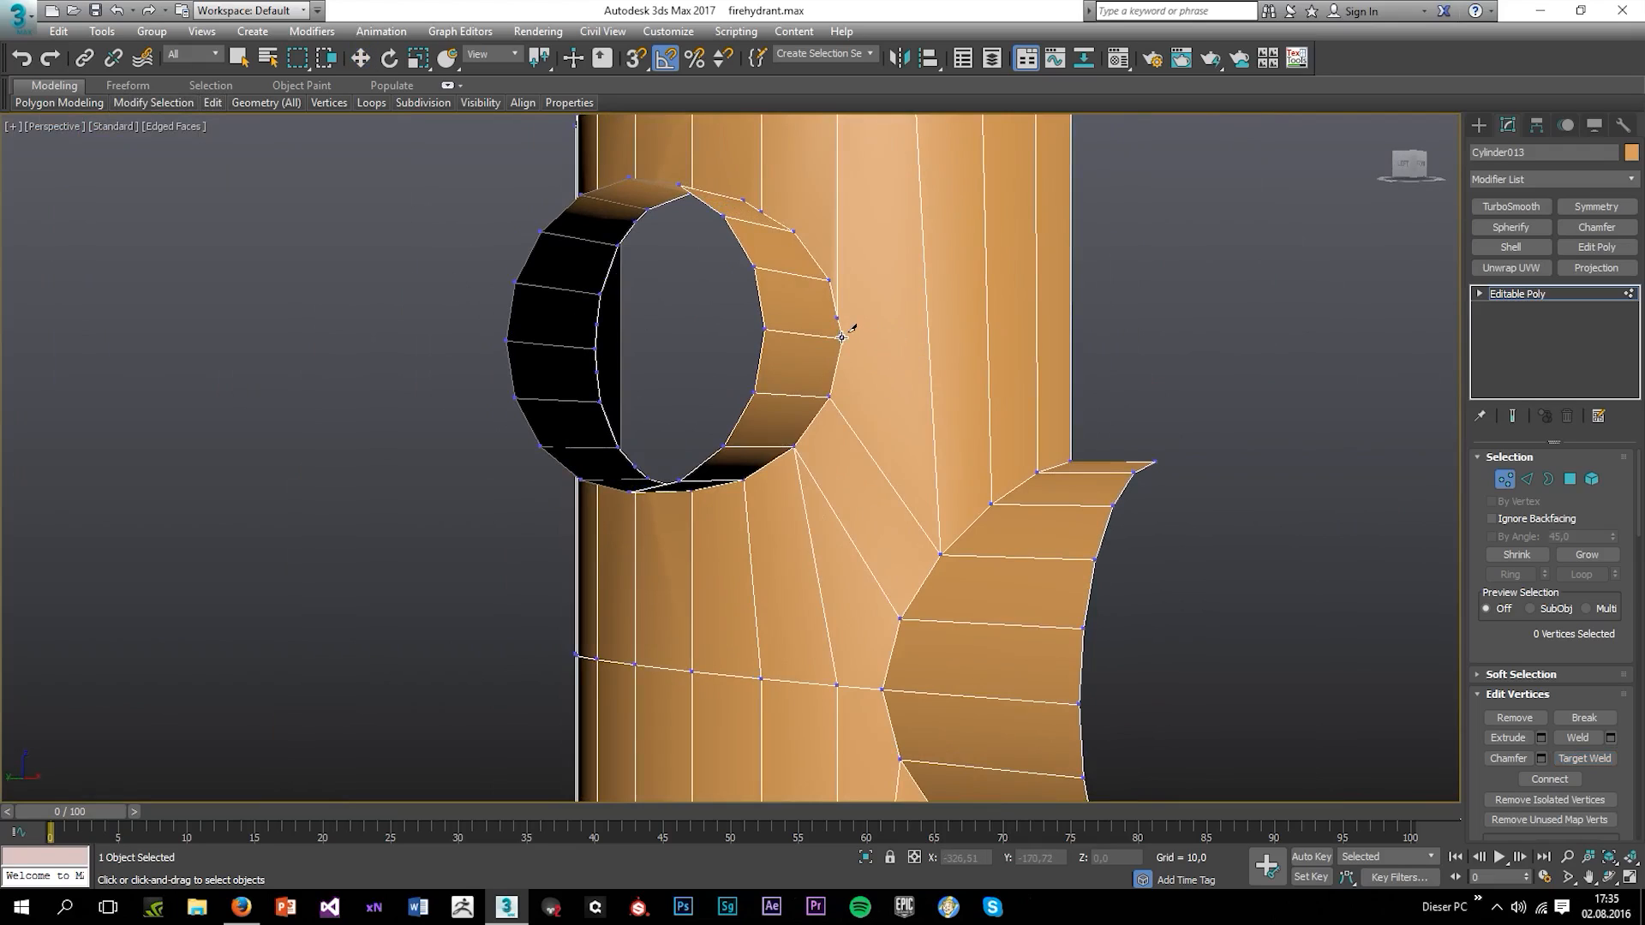
{"action": "left_click", "coordinate": [1071, 335]}
Cut a matching horizontal edge from the side outlet's rear middle seam vertex to the body's open back edge
{"action": "middle_click_drag", "start_coordinate": [1045, 384], "coordinate": [753, 377], "text": "alt"}
{"action": "left_click", "coordinate": [737, 378]}
{"action": "left_click", "coordinate": [454, 384]}
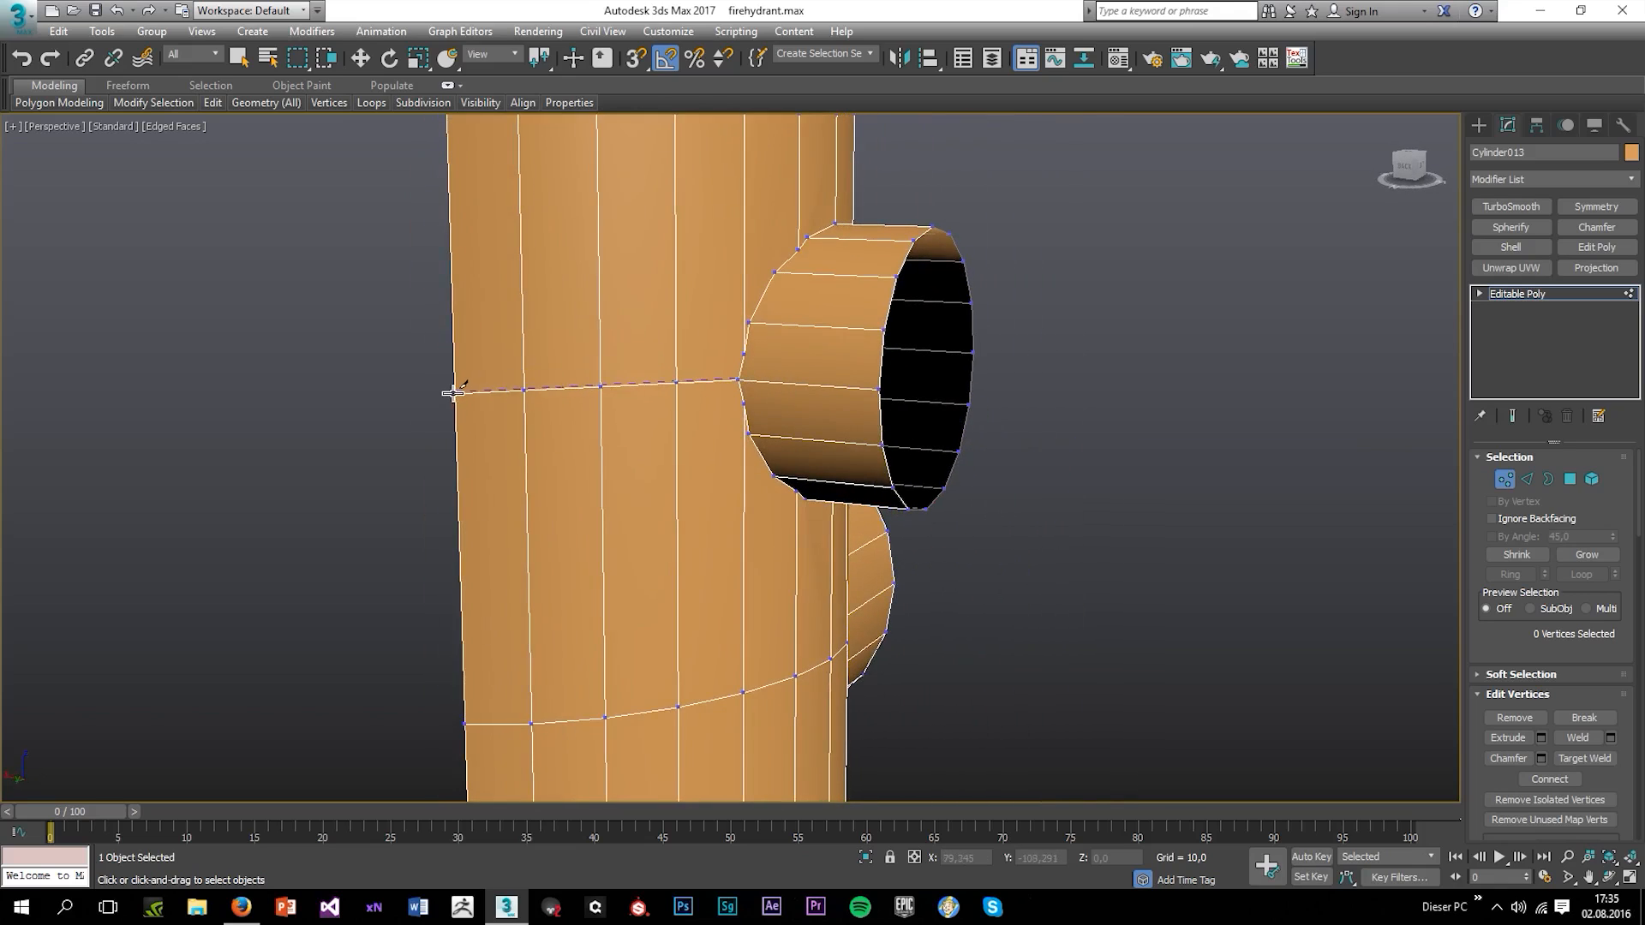
{"action": "key", "text": "w"}
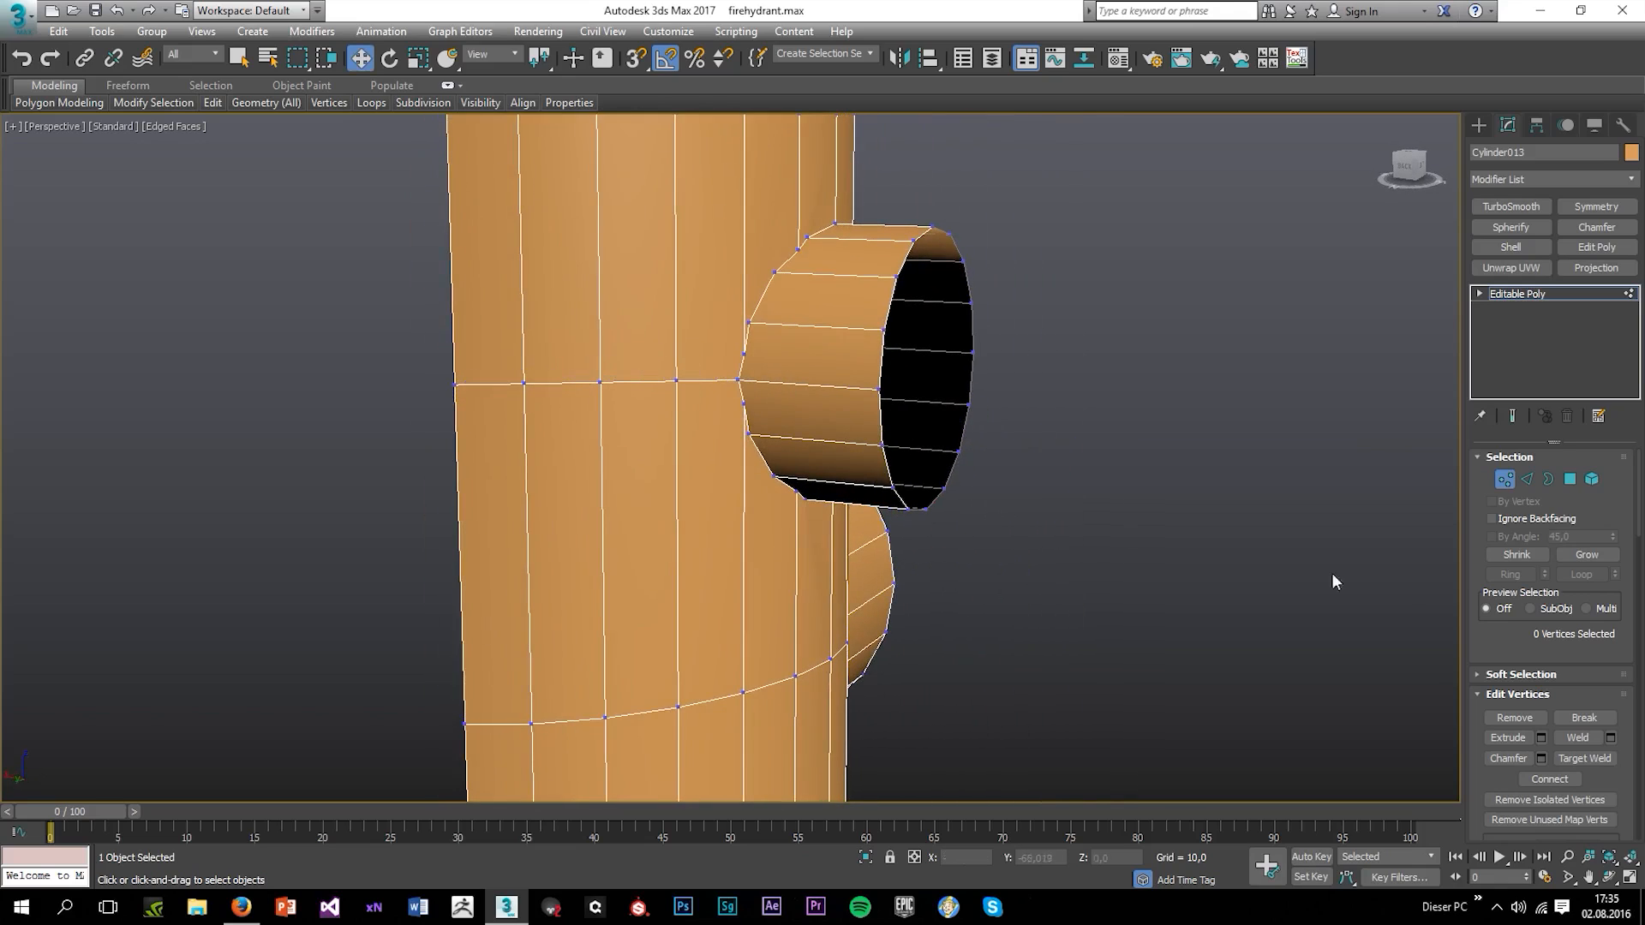
Cut an edge from the side outlet's upper rear seam vertex to the fourth vertex on the body's top rim
{"action": "left_click", "coordinate": [1581, 758]}
{"action": "key", "text": "w"}
{"action": "middle_click_drag", "start_coordinate": [669, 144], "coordinate": [691, 262]}
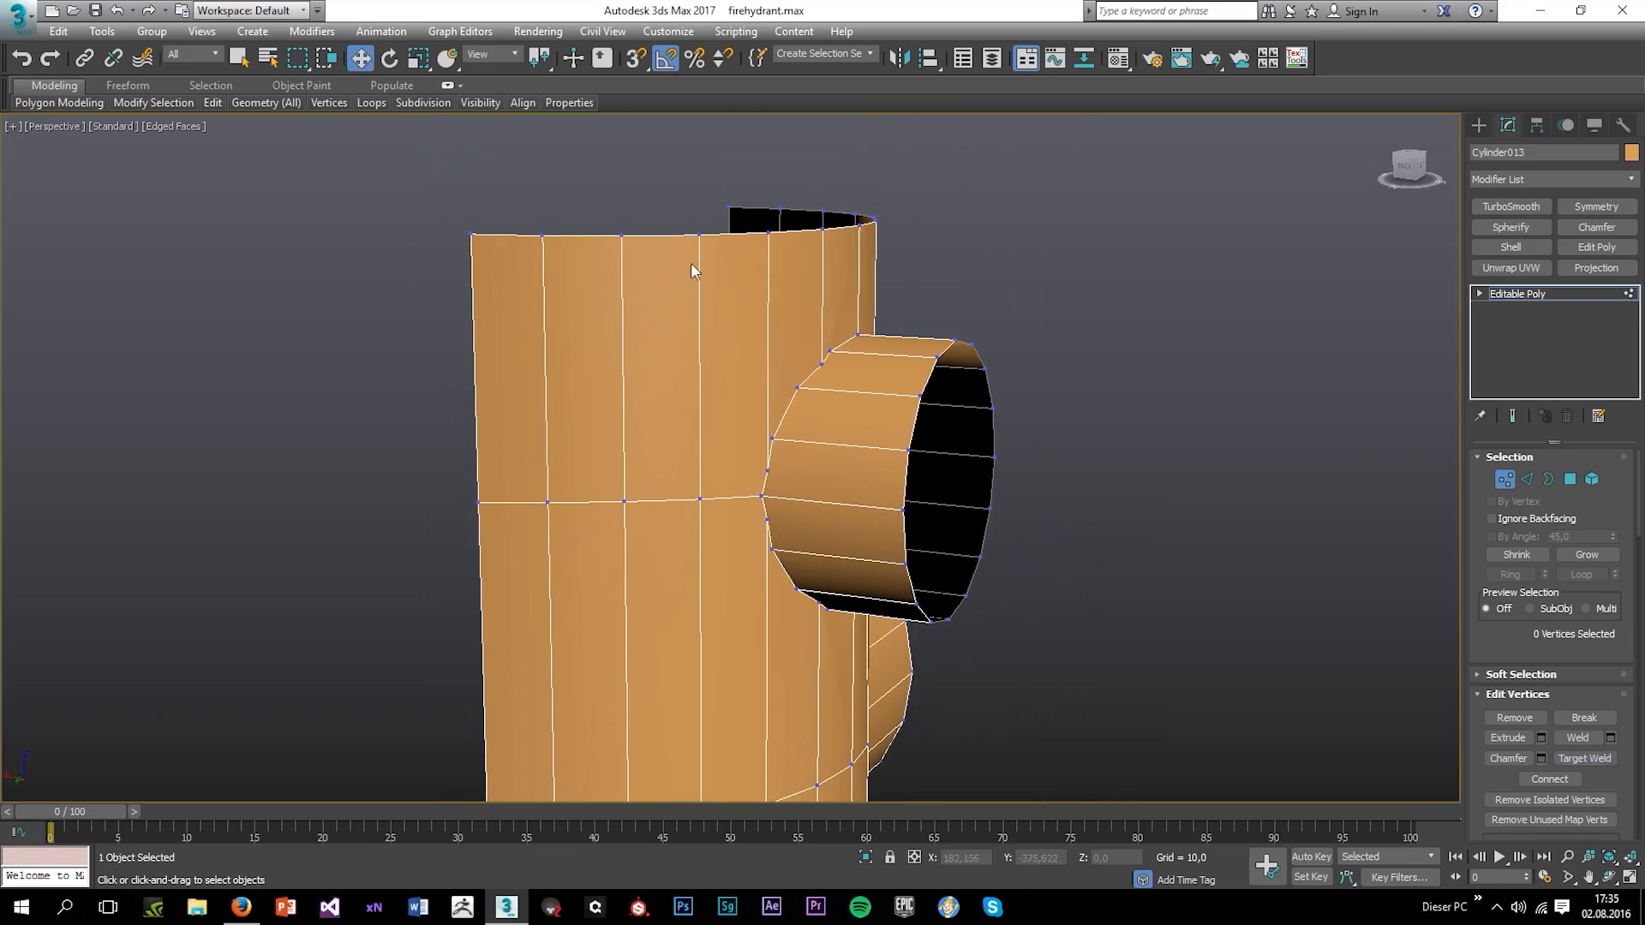
{"action": "left_click", "coordinate": [698, 233]}
{"action": "mouse_move", "coordinate": [211, 100]}
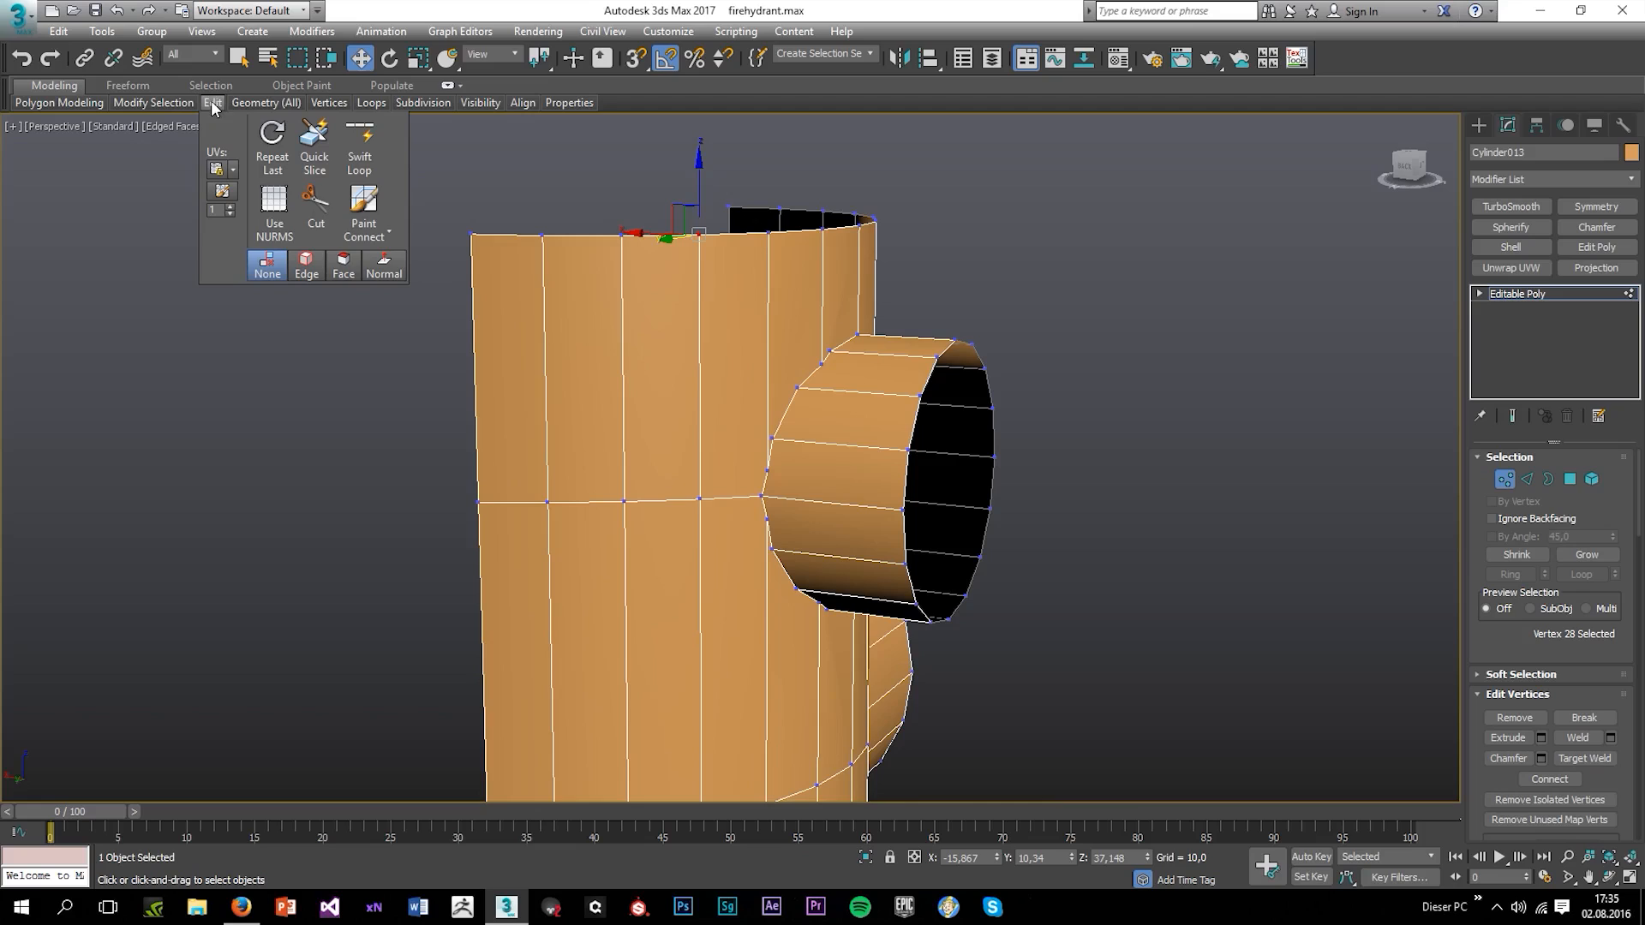
{"action": "left_click", "coordinate": [318, 219]}
{"action": "left_click", "coordinate": [772, 435]}
{"action": "left_click", "coordinate": [700, 235]}
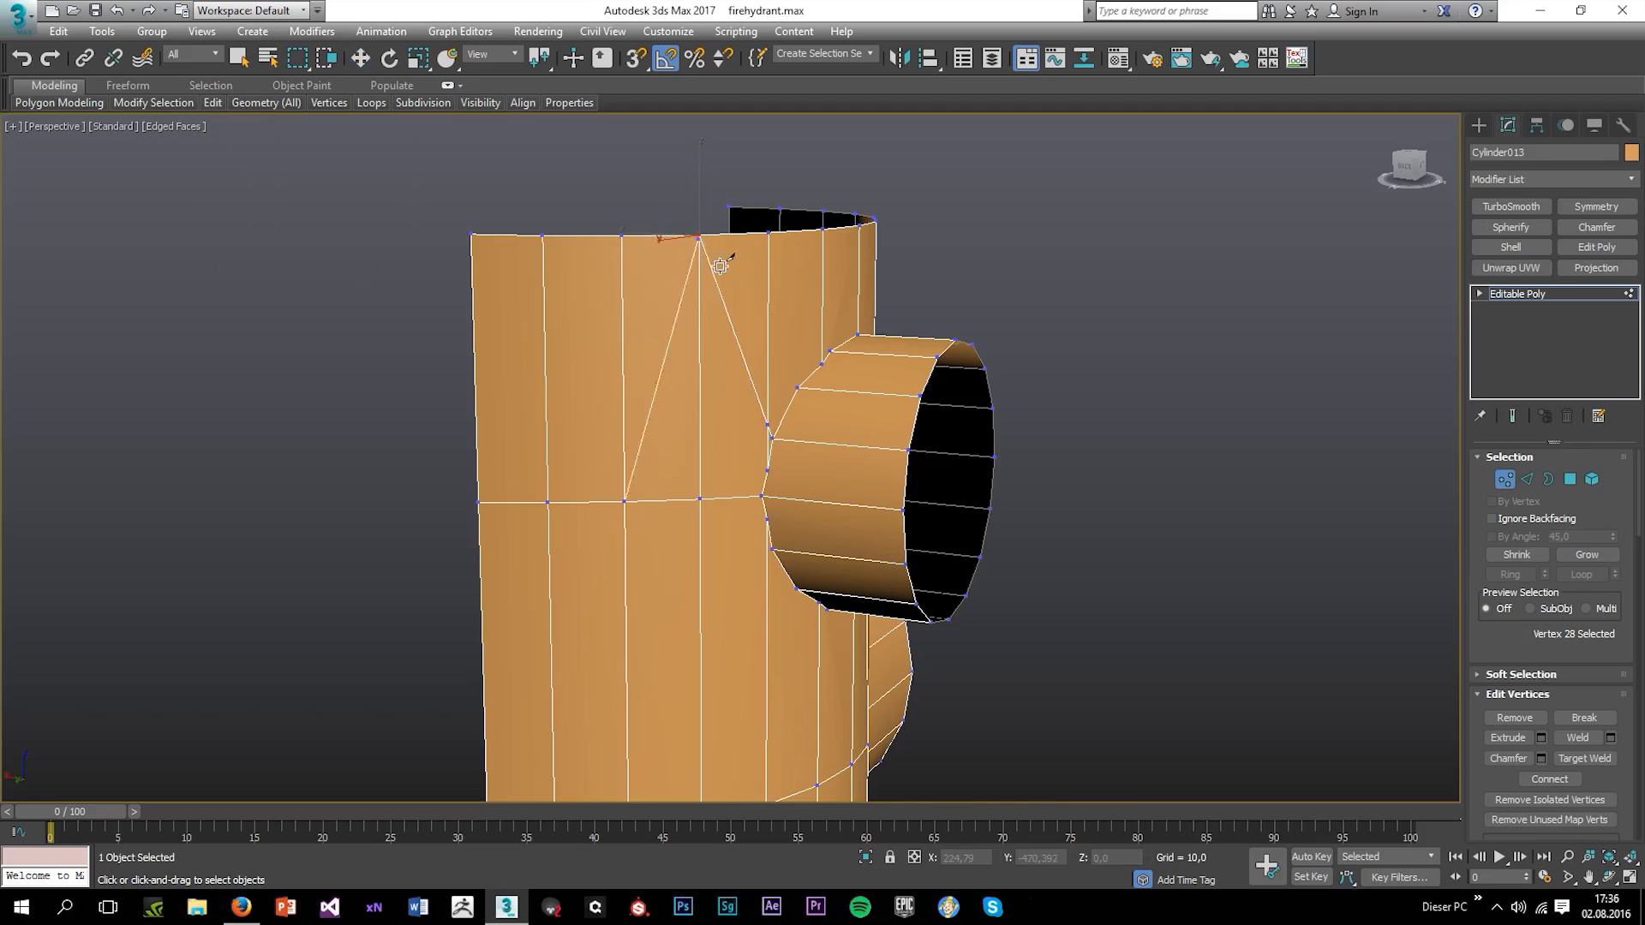
{"action": "right_click", "coordinate": [717, 261]}
Cut a matching edge from the side outlet's lower rear seam vertex down to the vertex on the body's horizontal ring
{"action": "middle_click_drag", "start_coordinate": [803, 482], "coordinate": [794, 363]}
{"action": "left_click", "coordinate": [778, 442]}
{"action": "left_click", "coordinate": [699, 713]}
{"action": "right_click", "coordinate": [704, 711]}
{"action": "right_click", "coordinate": [794, 363]}
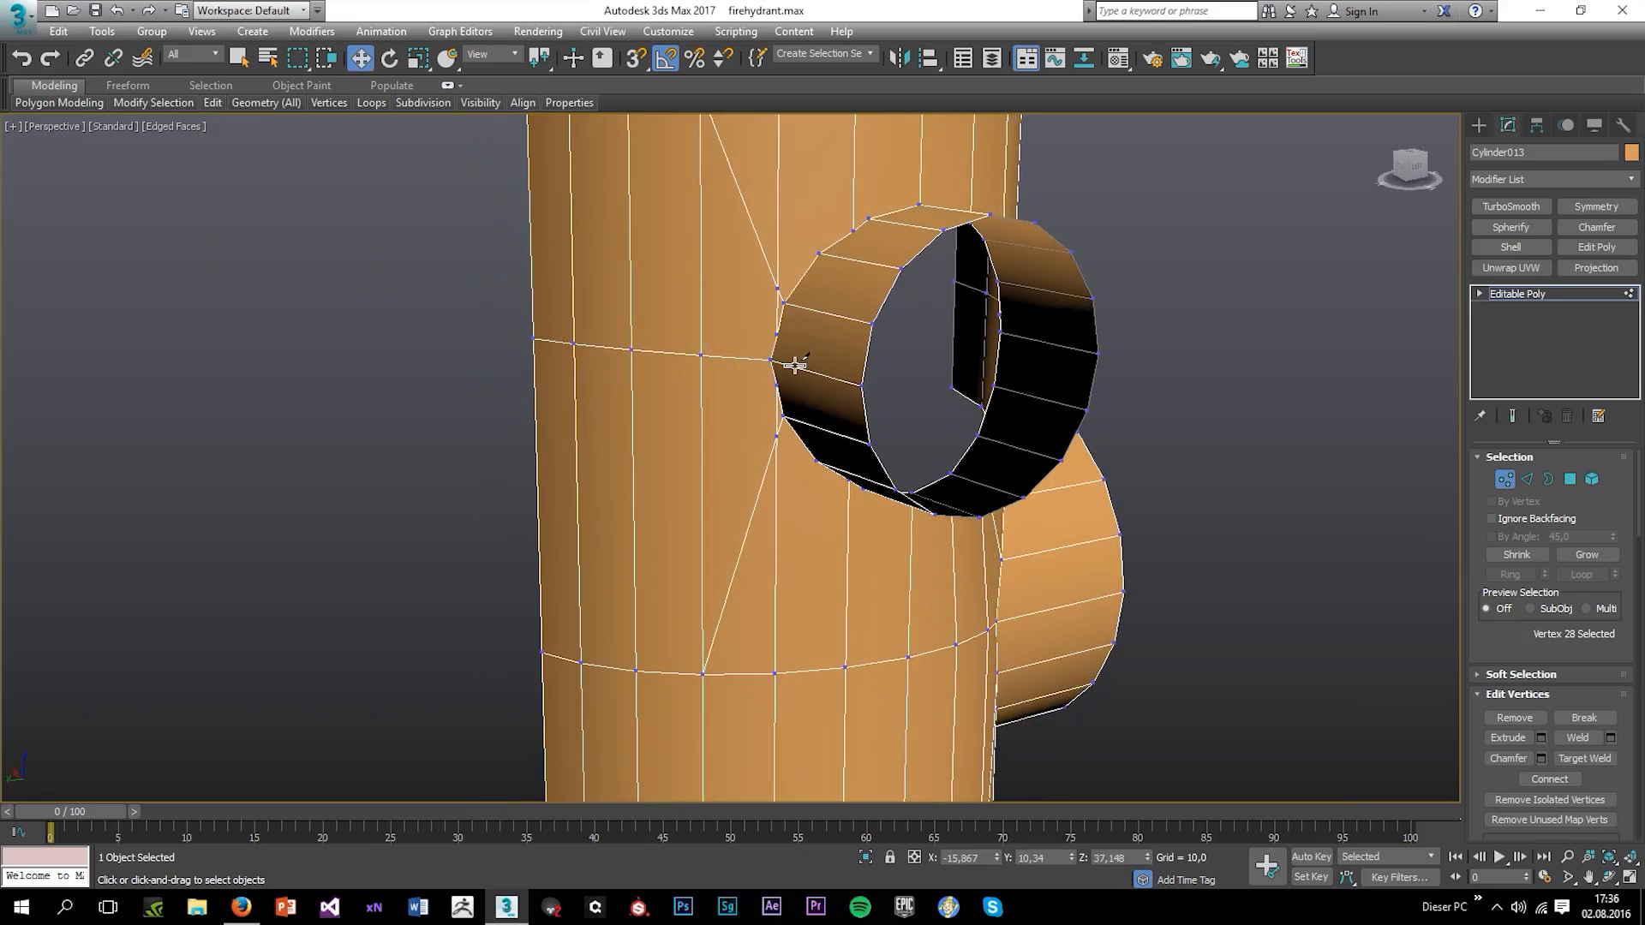
Target-weld the loose ends of the new rear cuts to the neighbouring side outlet vertices above and below its middle
{"action": "left_click", "coordinate": [1593, 761]}
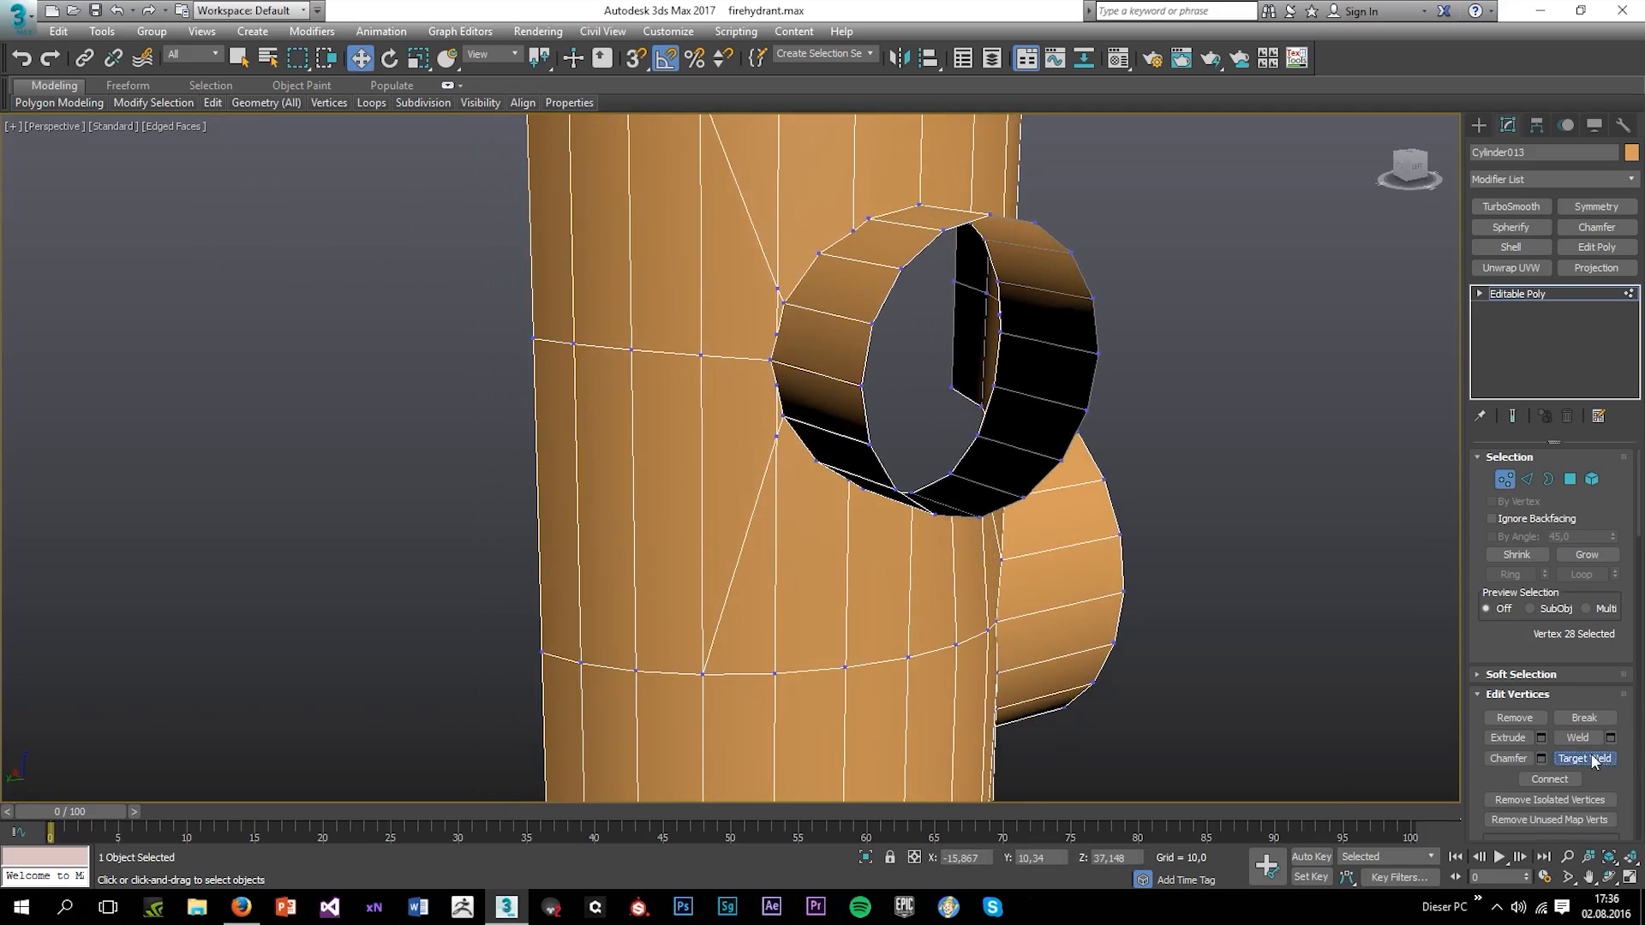
{"action": "left_click", "coordinate": [777, 293]}
{"action": "left_click", "coordinate": [784, 303]}
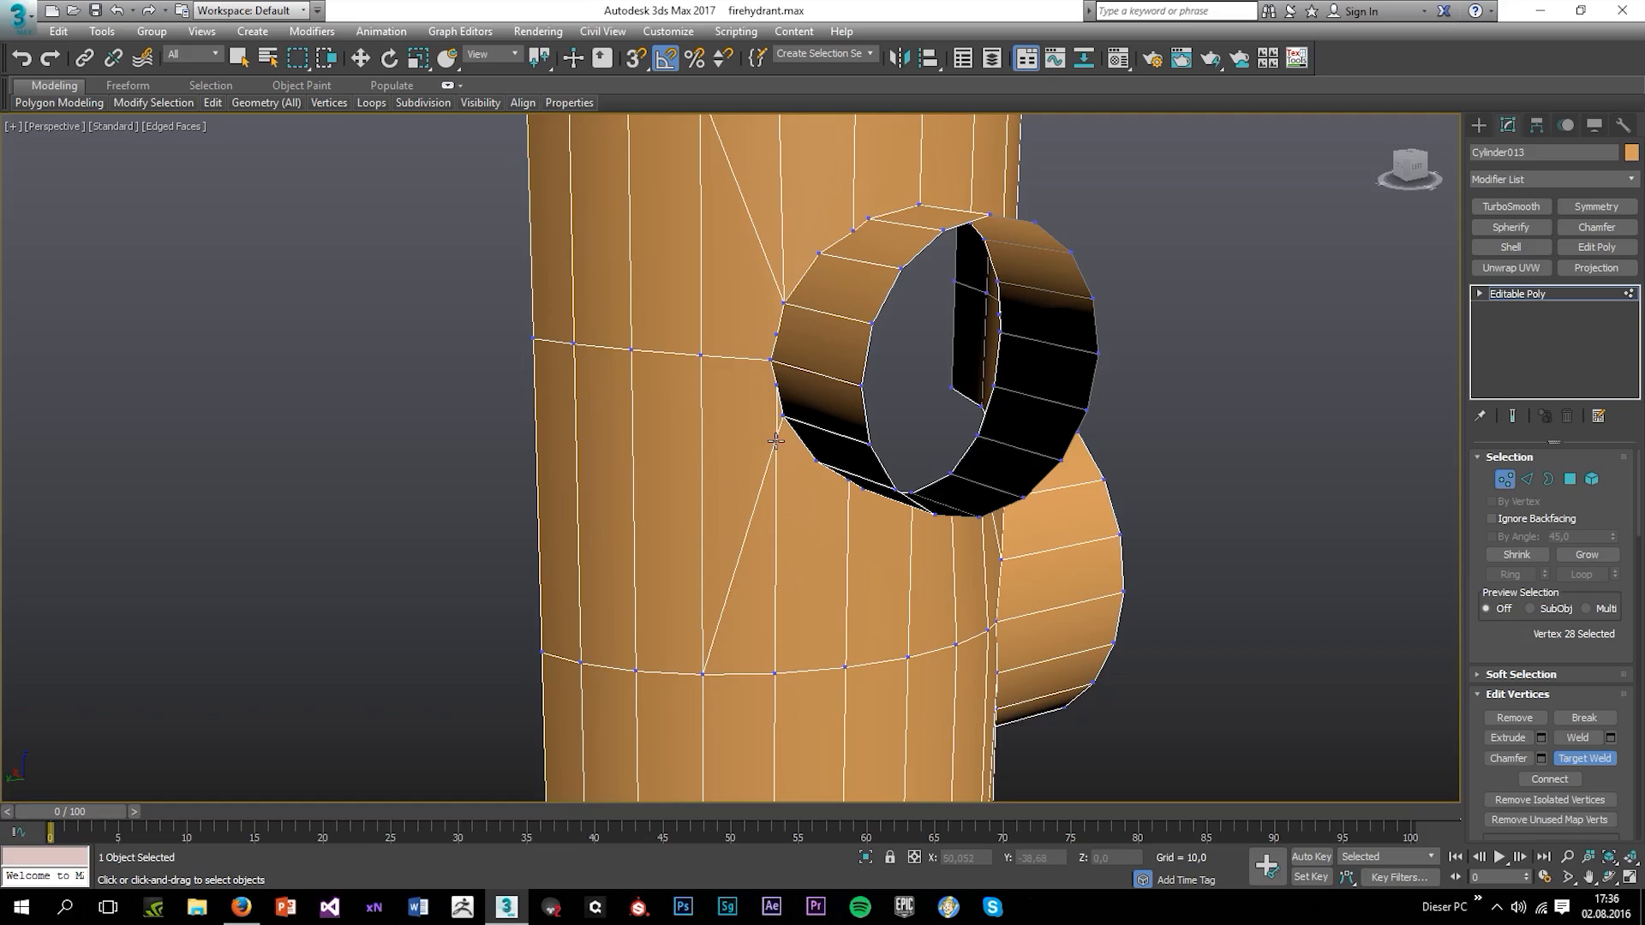
{"action": "left_click", "coordinate": [781, 415]}
{"action": "right_click", "coordinate": [1376, 694]}
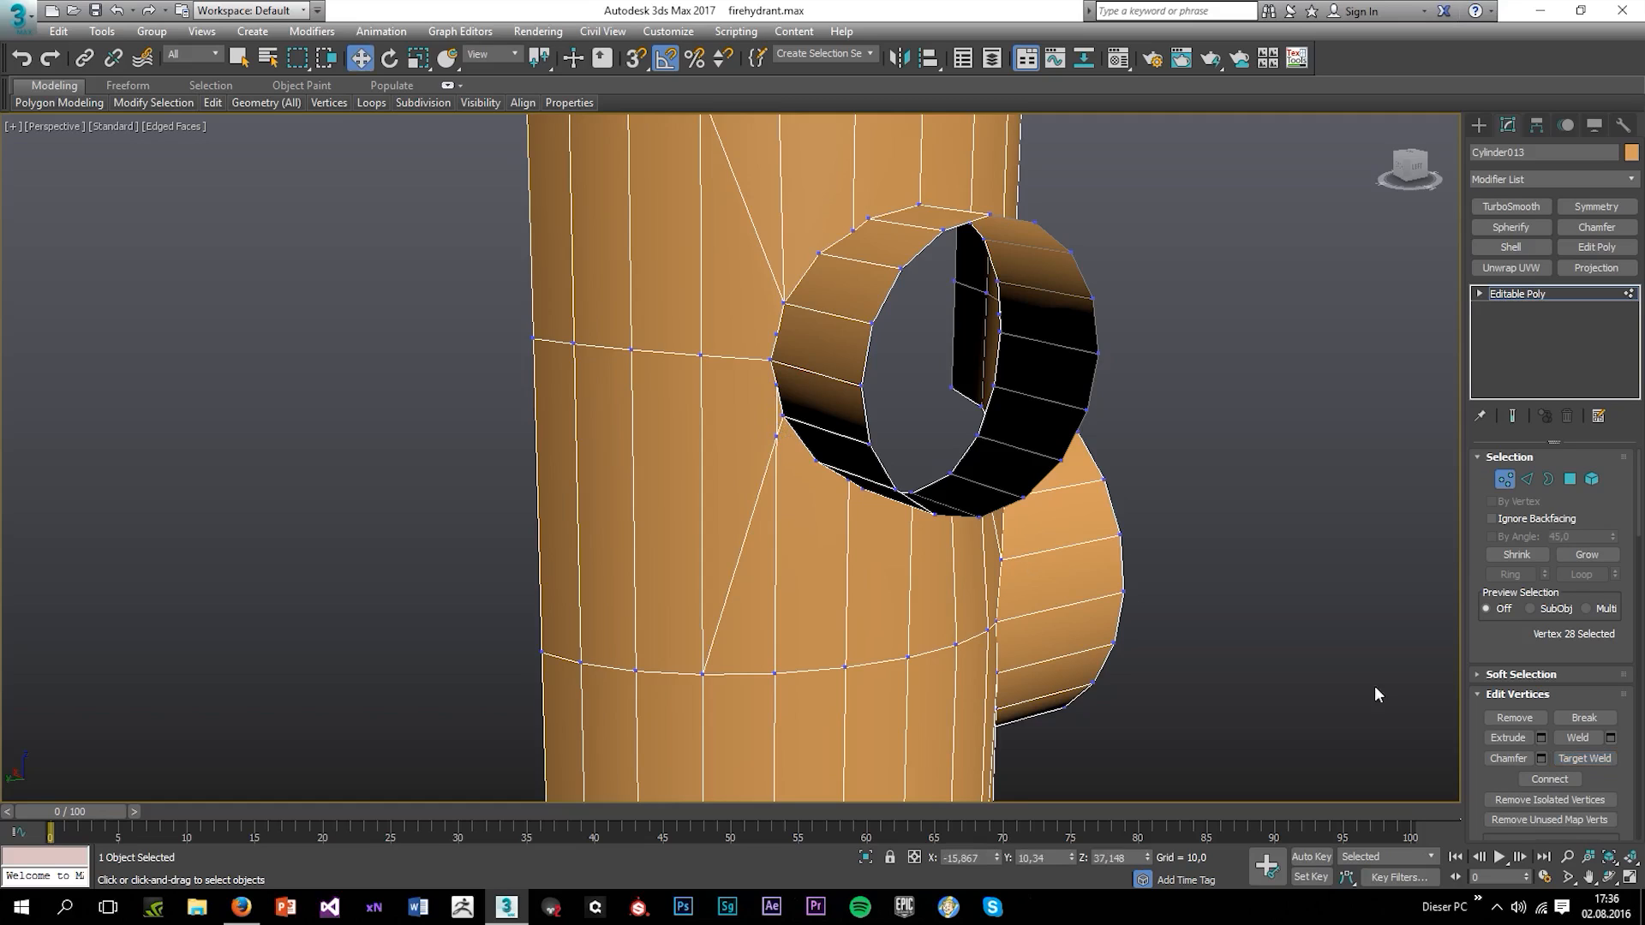
{"action": "left_click", "coordinate": [1585, 758]}
{"action": "left_click", "coordinate": [783, 414]}
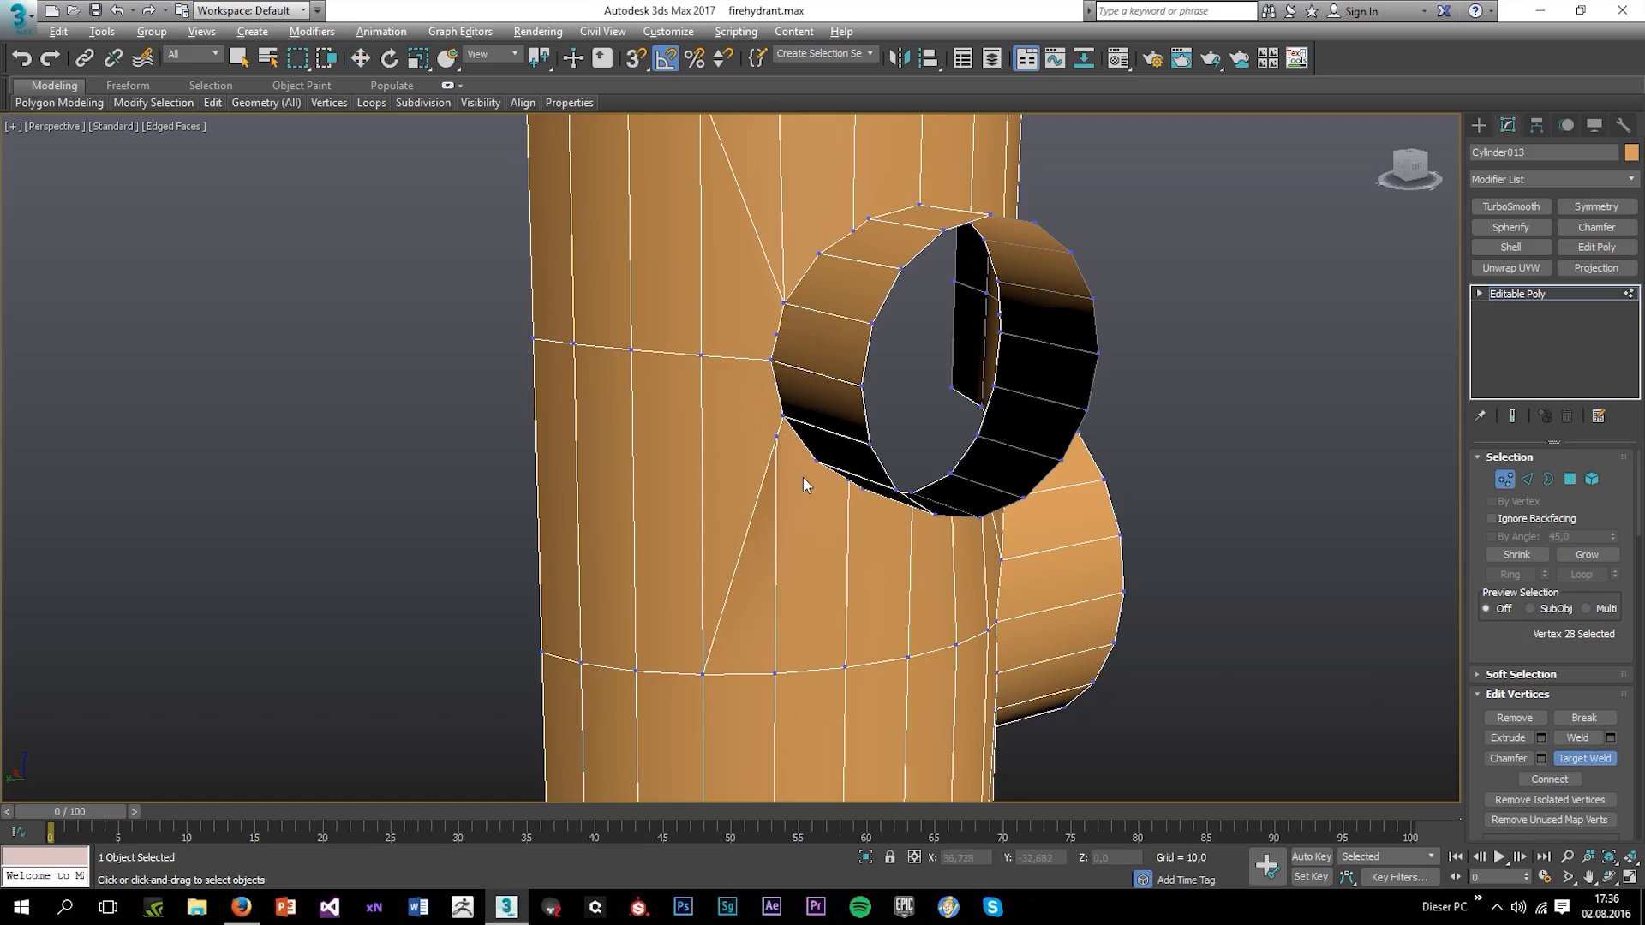
{"action": "middle_click_drag", "start_coordinate": [803, 478], "coordinate": [774, 456], "text": "alt"}
{"action": "right_click", "coordinate": [1434, 618]}
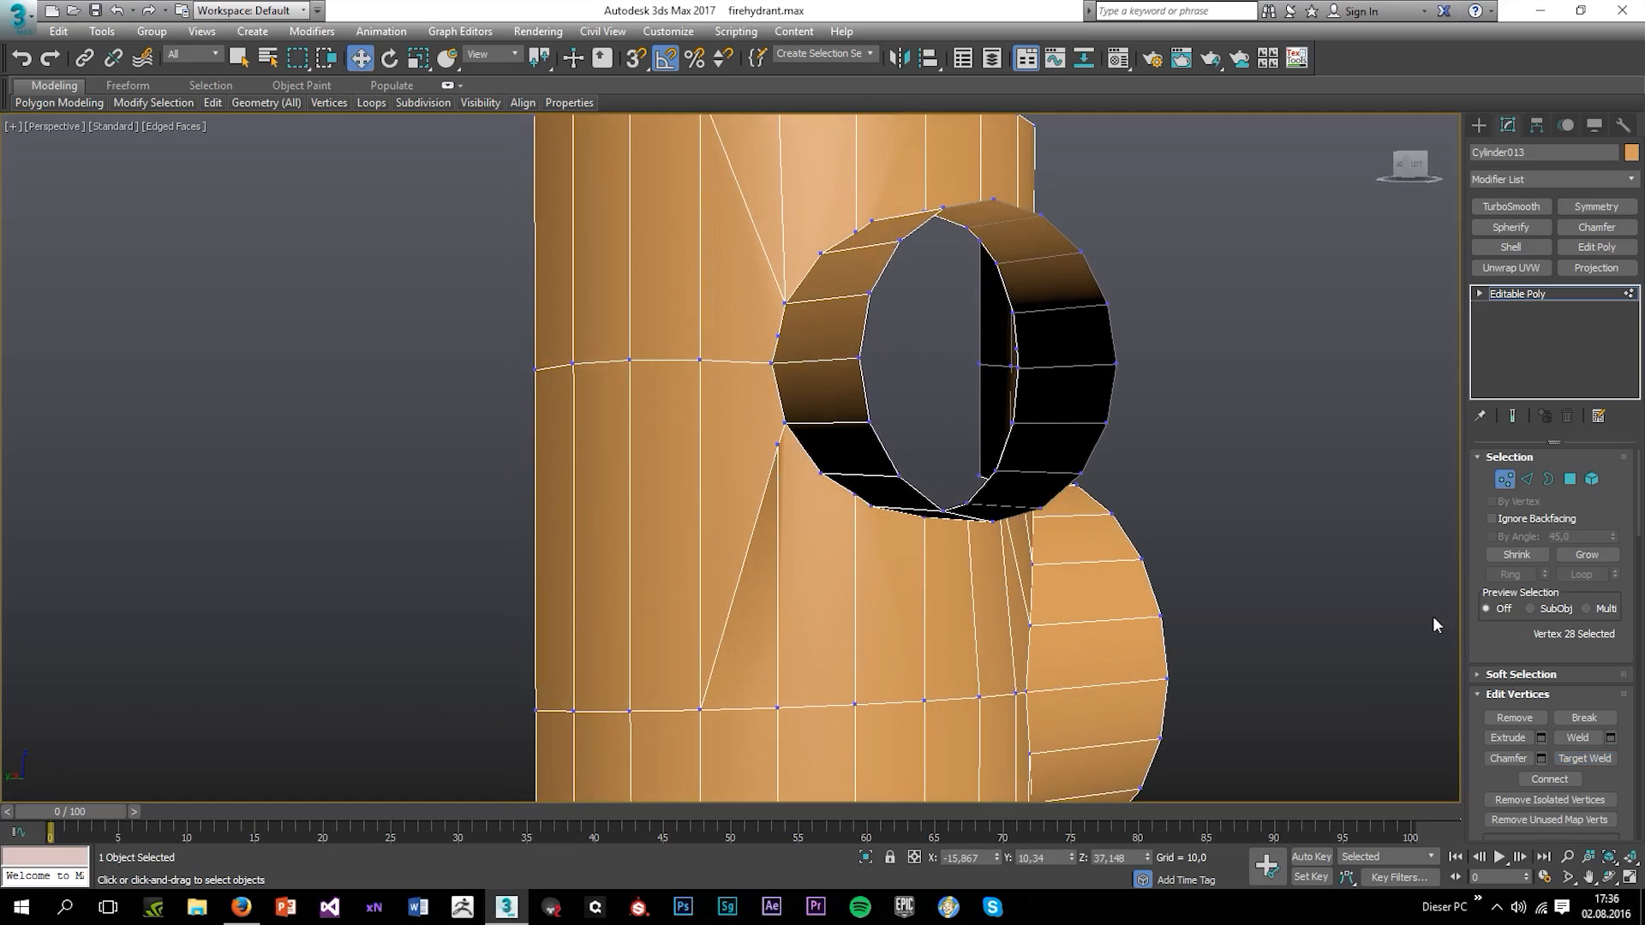
Target-weld the end of the next vertical body edge to the neighbouring vertex on the side outlet's lower seam
{"action": "left_click", "coordinate": [1527, 479]}
{"action": "left_click", "coordinate": [777, 547]}
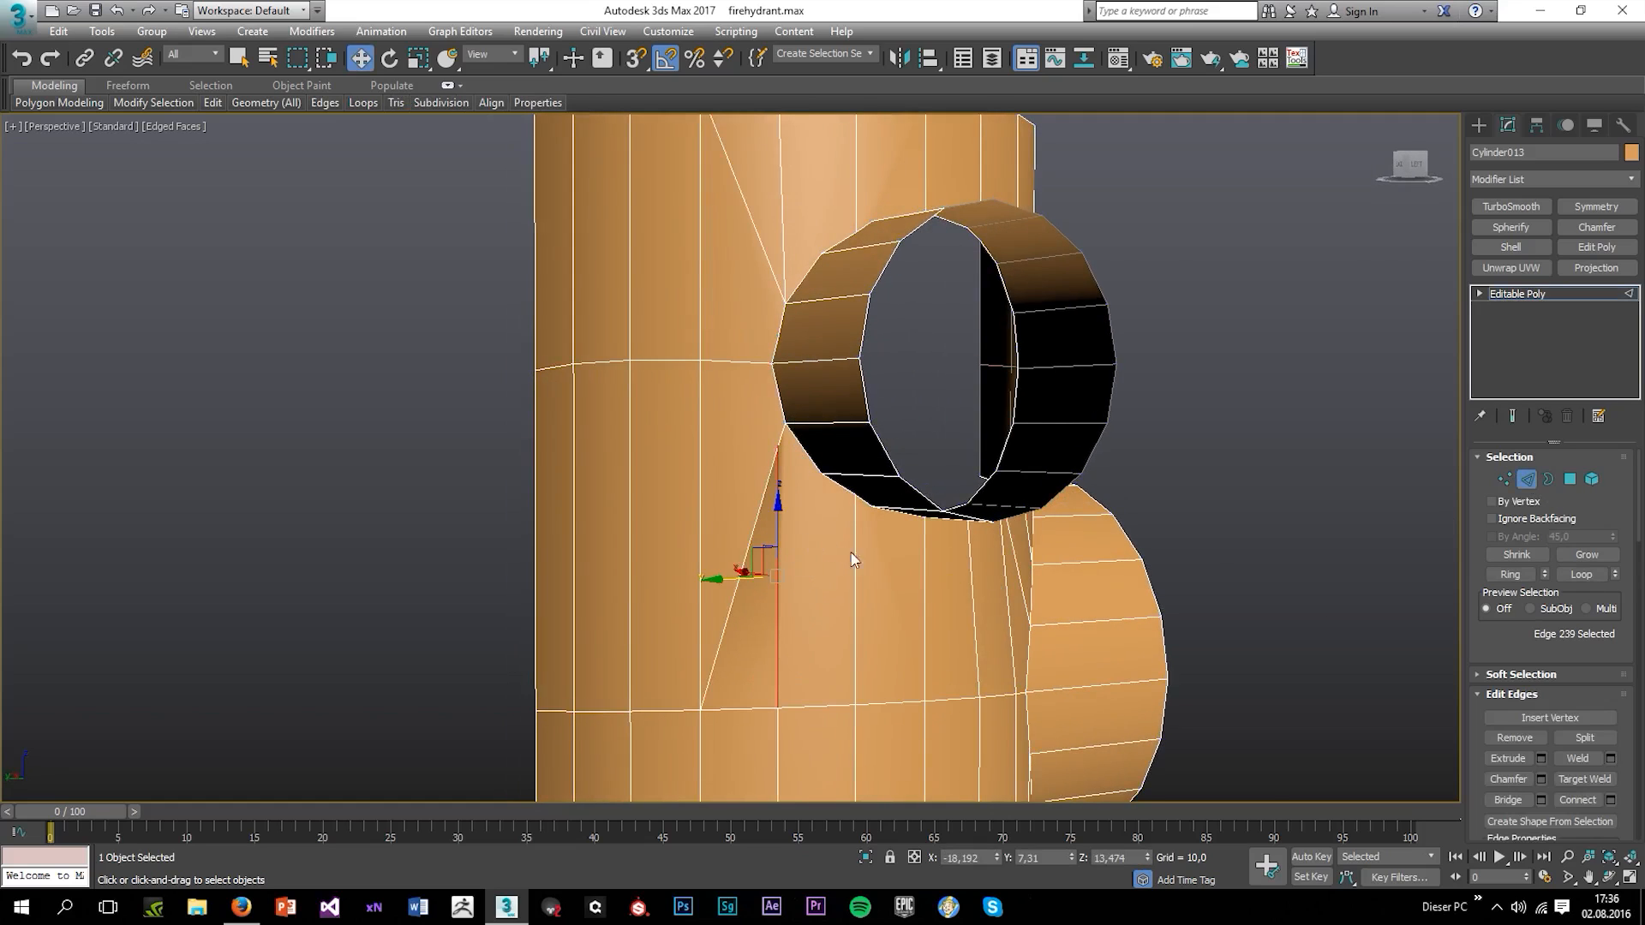
{"action": "middle_click_drag", "start_coordinate": [851, 559], "coordinate": [880, 455], "text": "alt"}
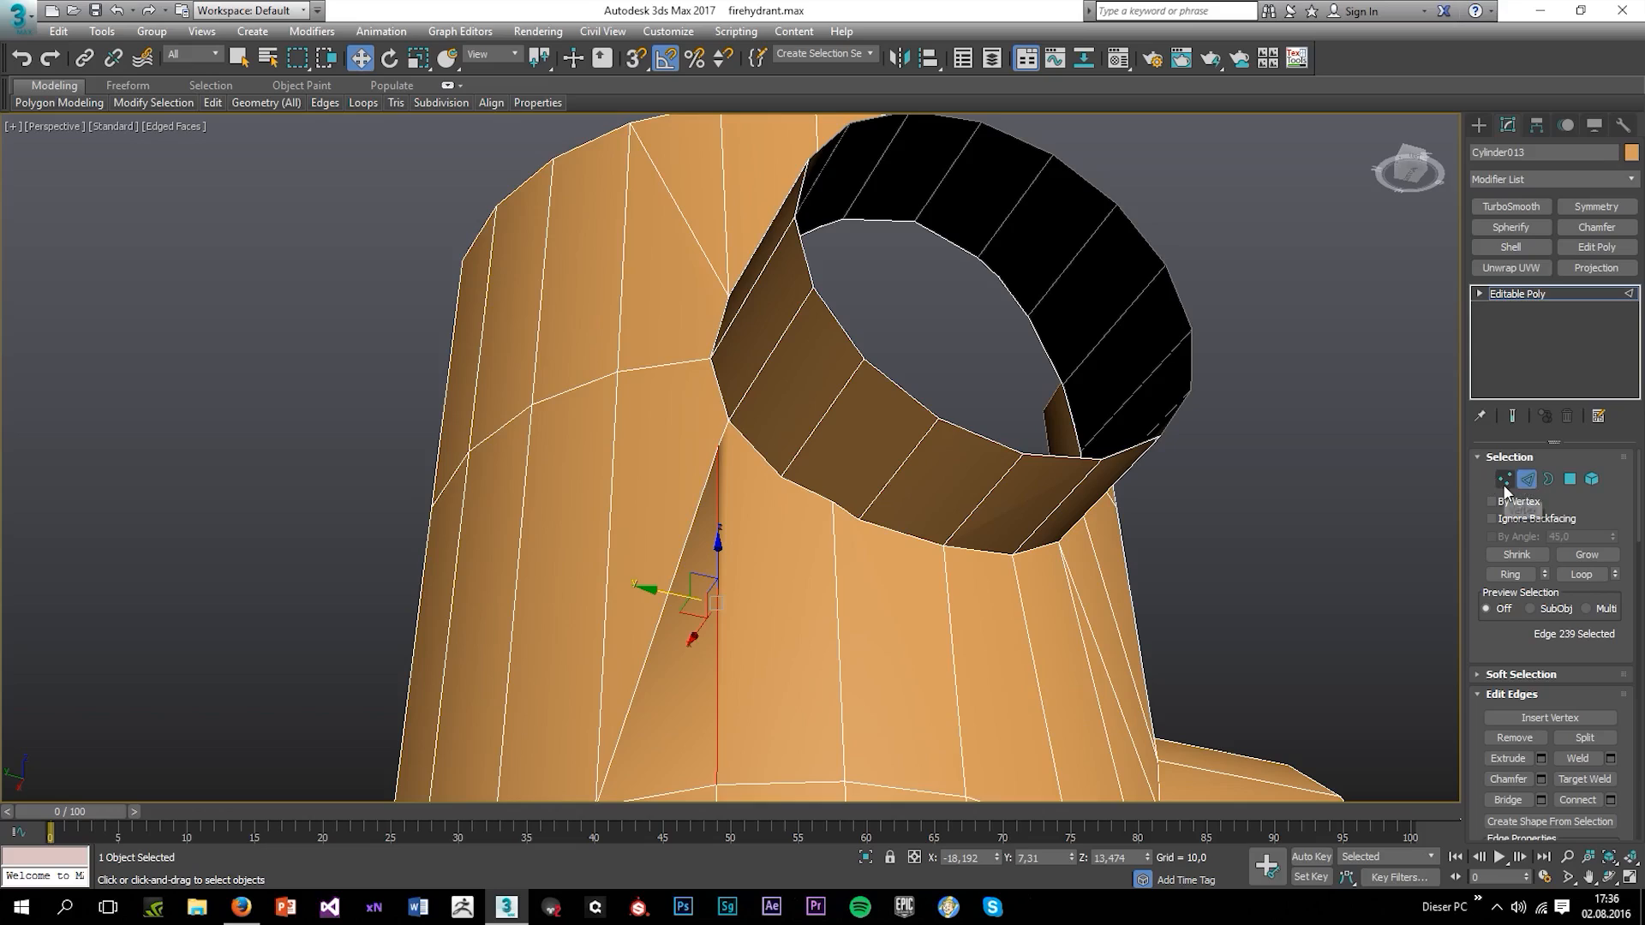
{"action": "left_click", "coordinate": [1503, 479]}
{"action": "left_click", "coordinate": [1584, 758]}
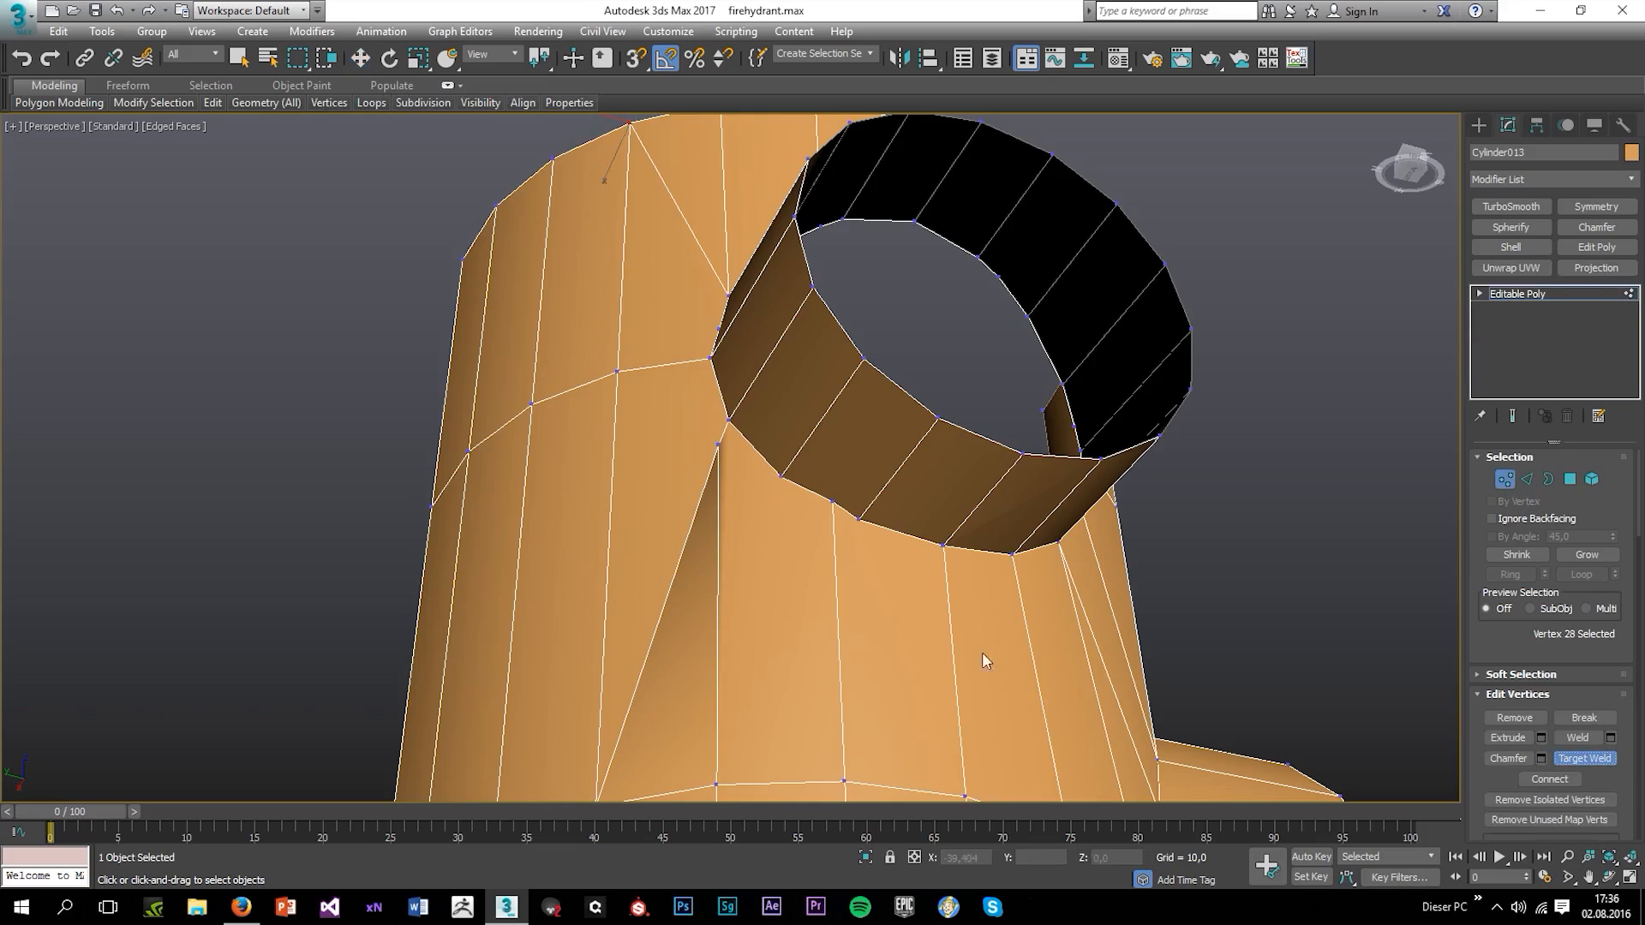
{"action": "left_click", "coordinate": [858, 518]}
{"action": "right_click", "coordinate": [717, 451]}
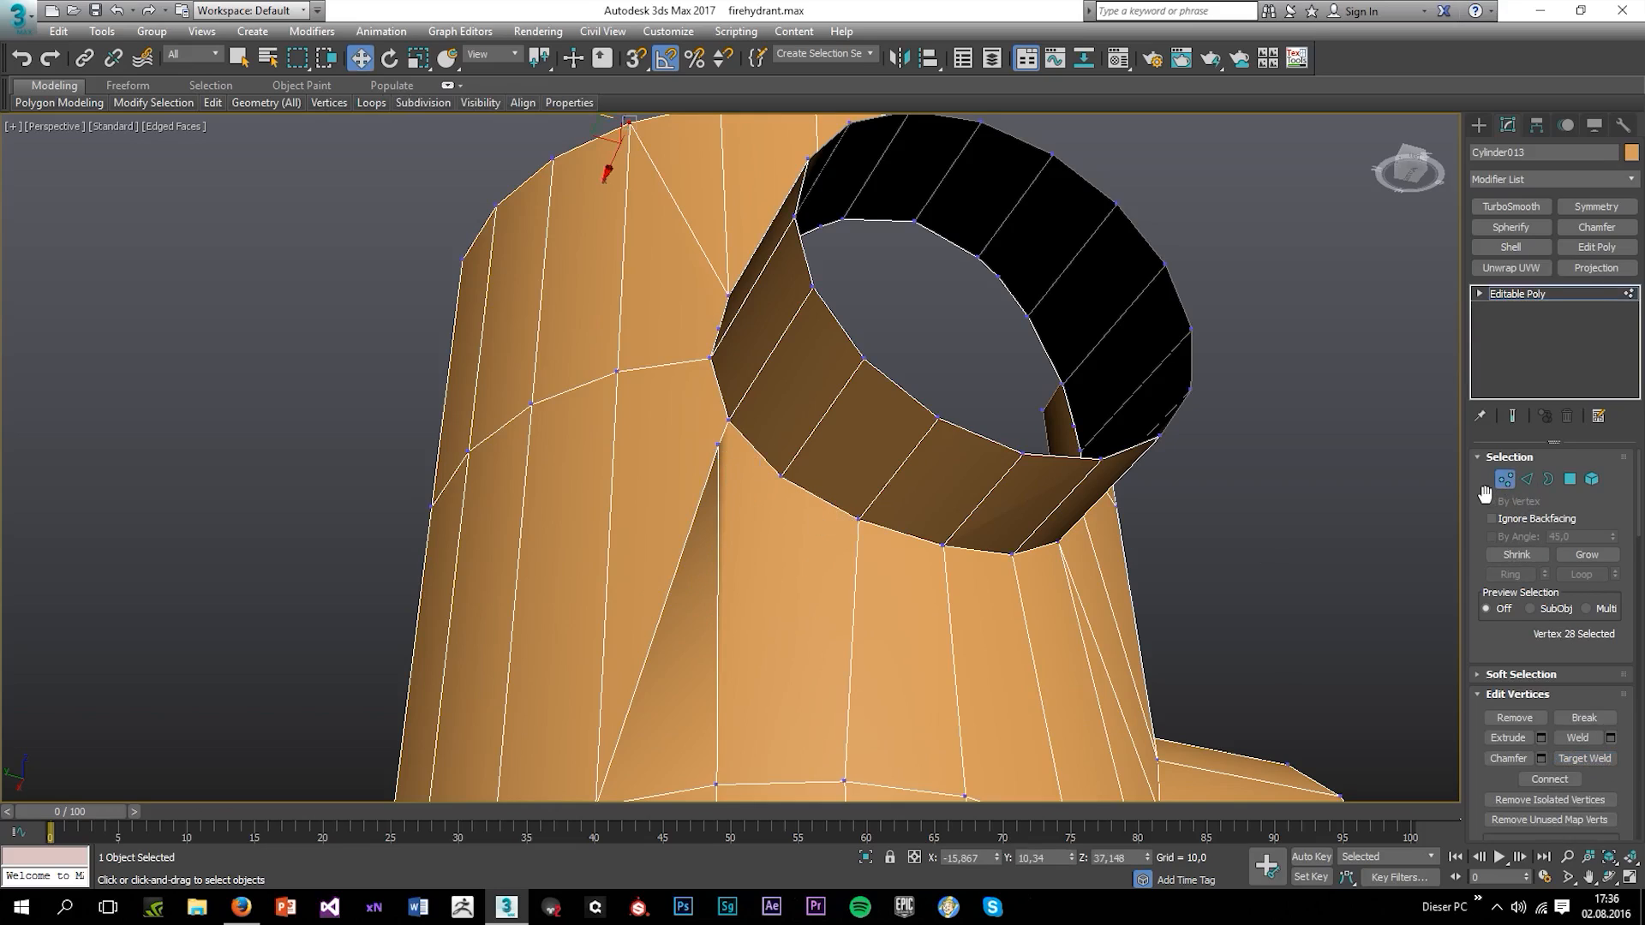
Remove the stray vertical edge below the side outlet's rear seam and connect its ring vertex to the next outlet seam vertex
{"action": "left_click", "coordinate": [1526, 479]}
{"action": "key", "text": "BackSpace"}
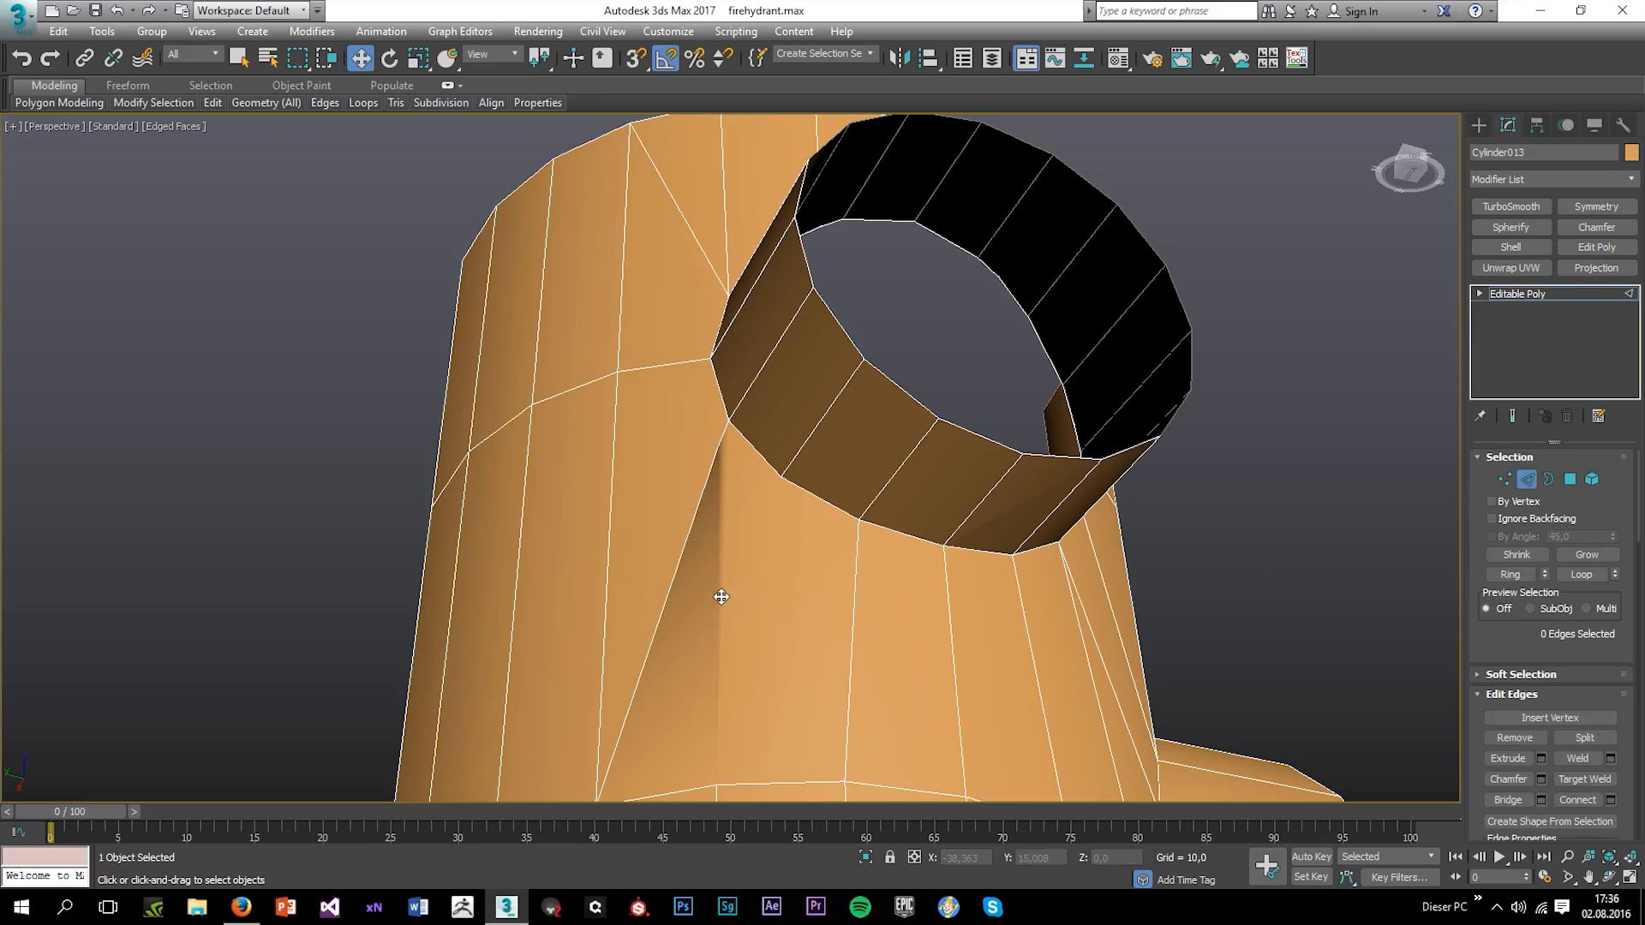
{"action": "left_click", "coordinate": [1503, 479]}
{"action": "left_click", "coordinate": [717, 786]}
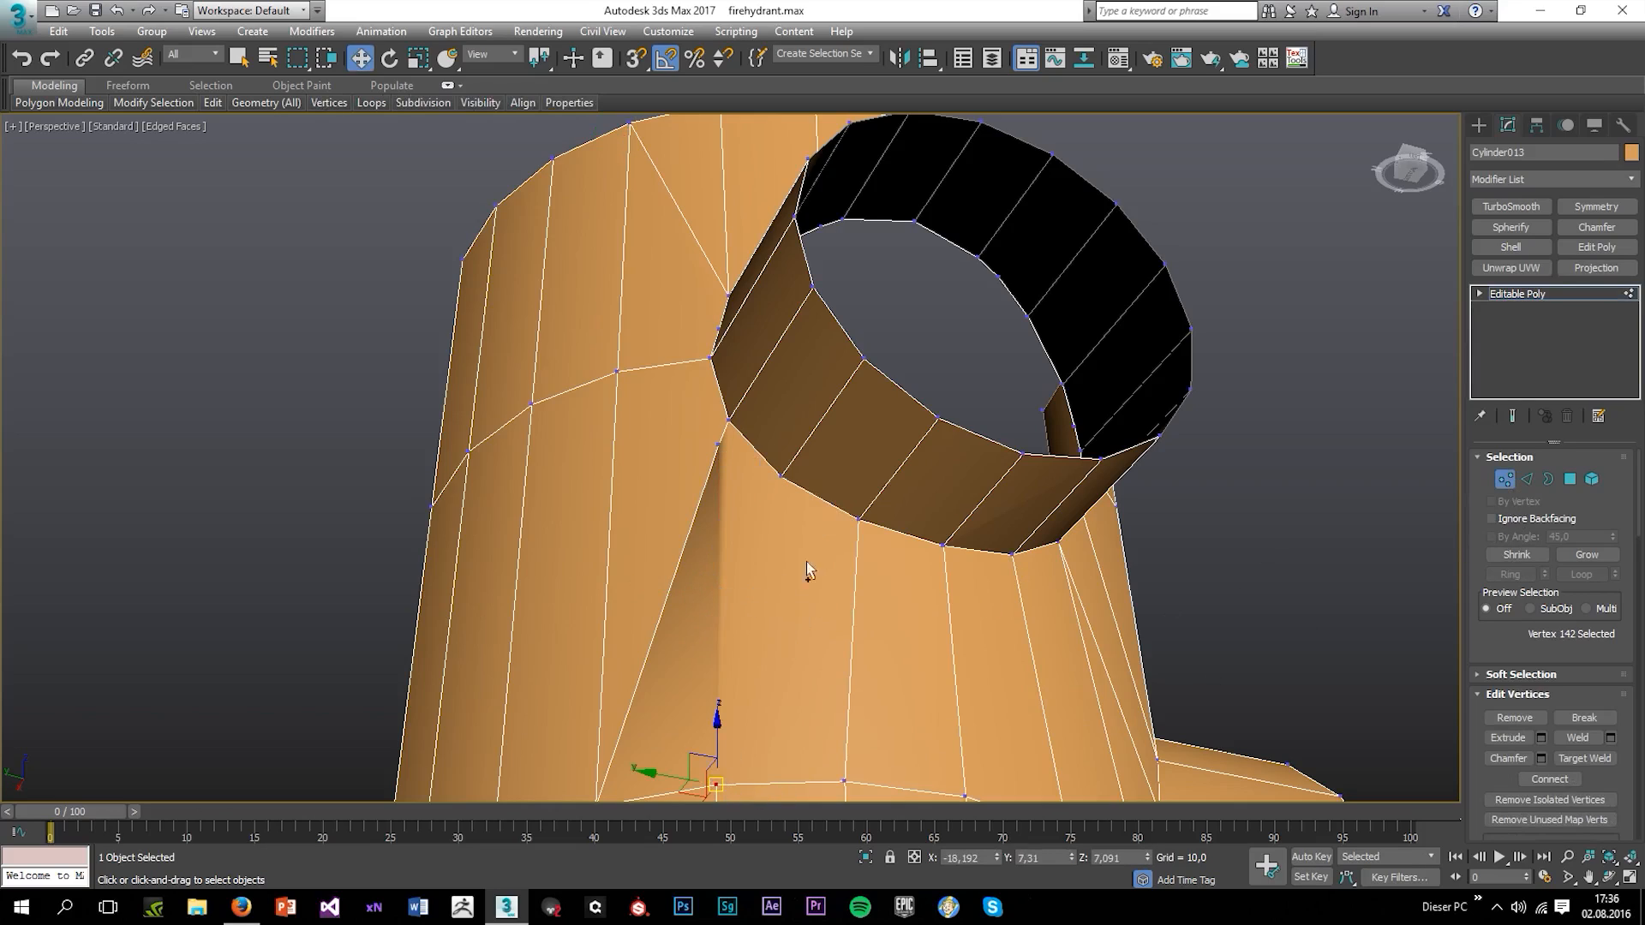
{"action": "left_click", "coordinate": [778, 475], "text": "ctrl"}
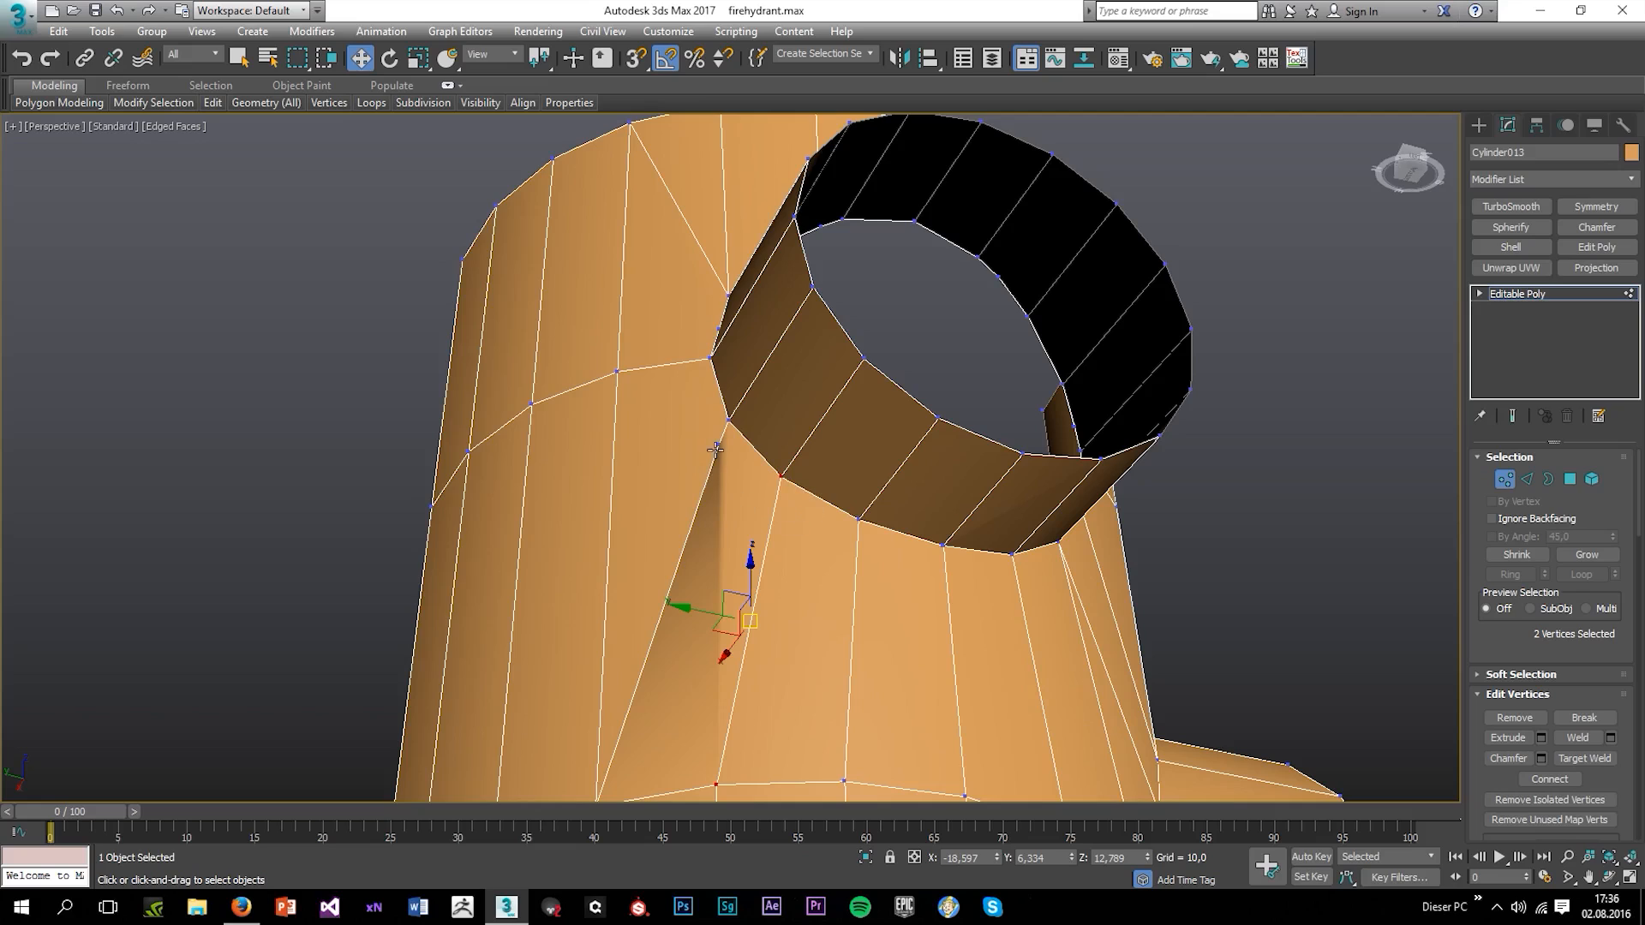
{"action": "left_click", "coordinate": [727, 332]}
Remove the vertical edge running from the top rim to the side outlet's upper rear seam vertex
{"action": "scroll", "coordinate": [820, 260], "scroll_direction": "down", "scroll_amount": 3}
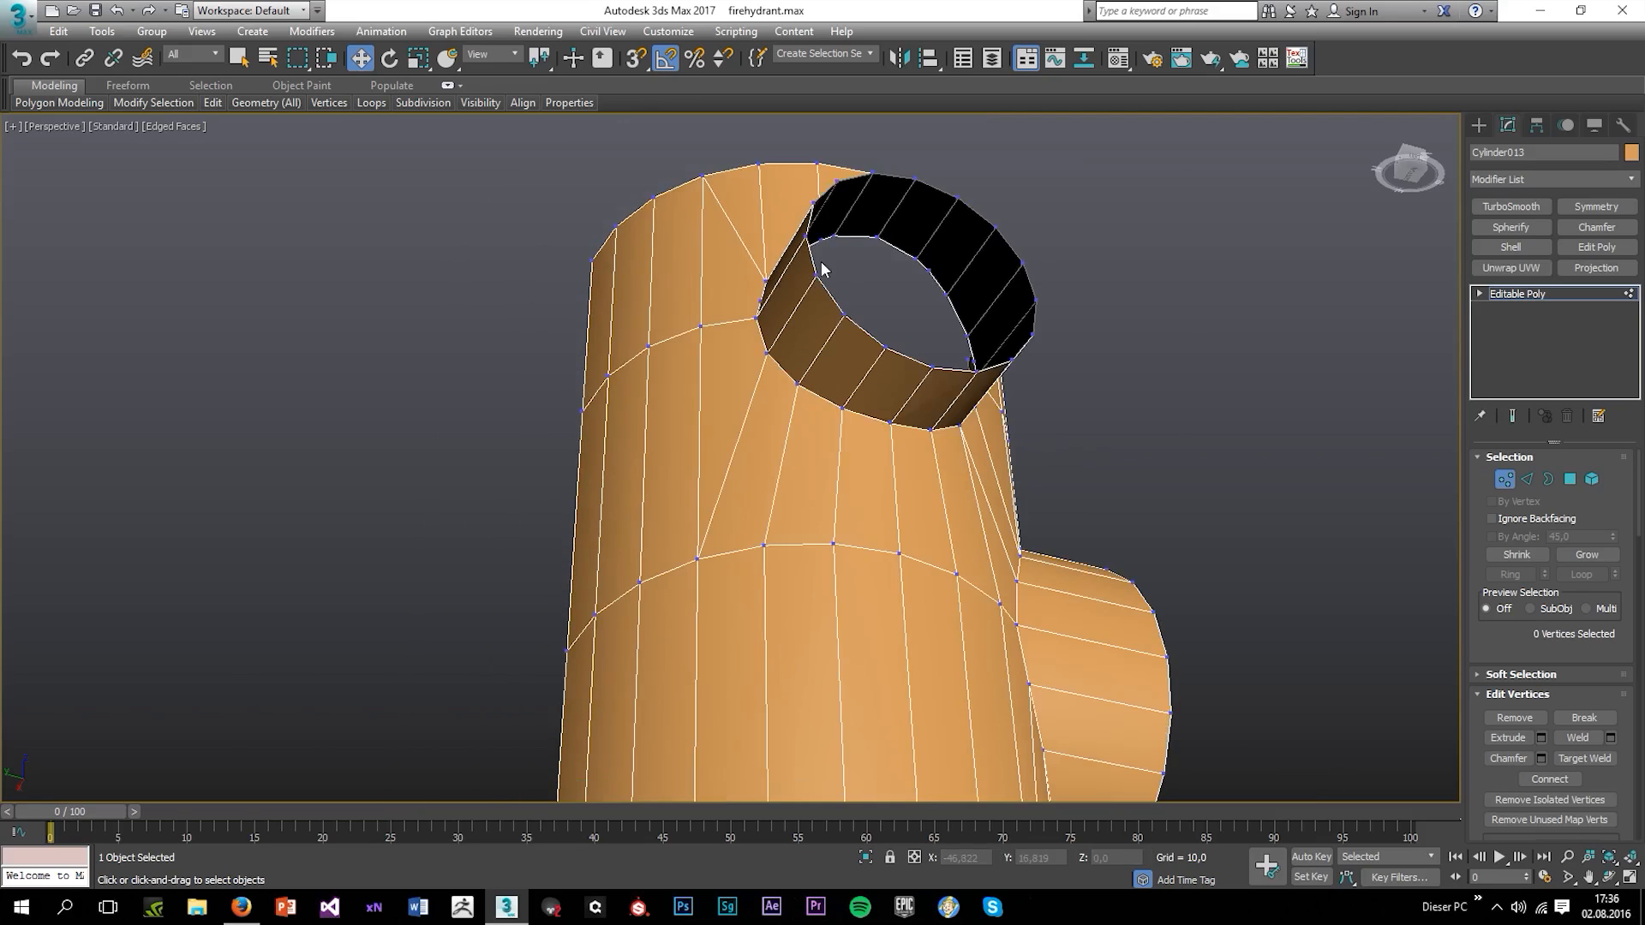
{"action": "middle_click_drag", "start_coordinate": [821, 260], "coordinate": [752, 357], "text": "alt"}
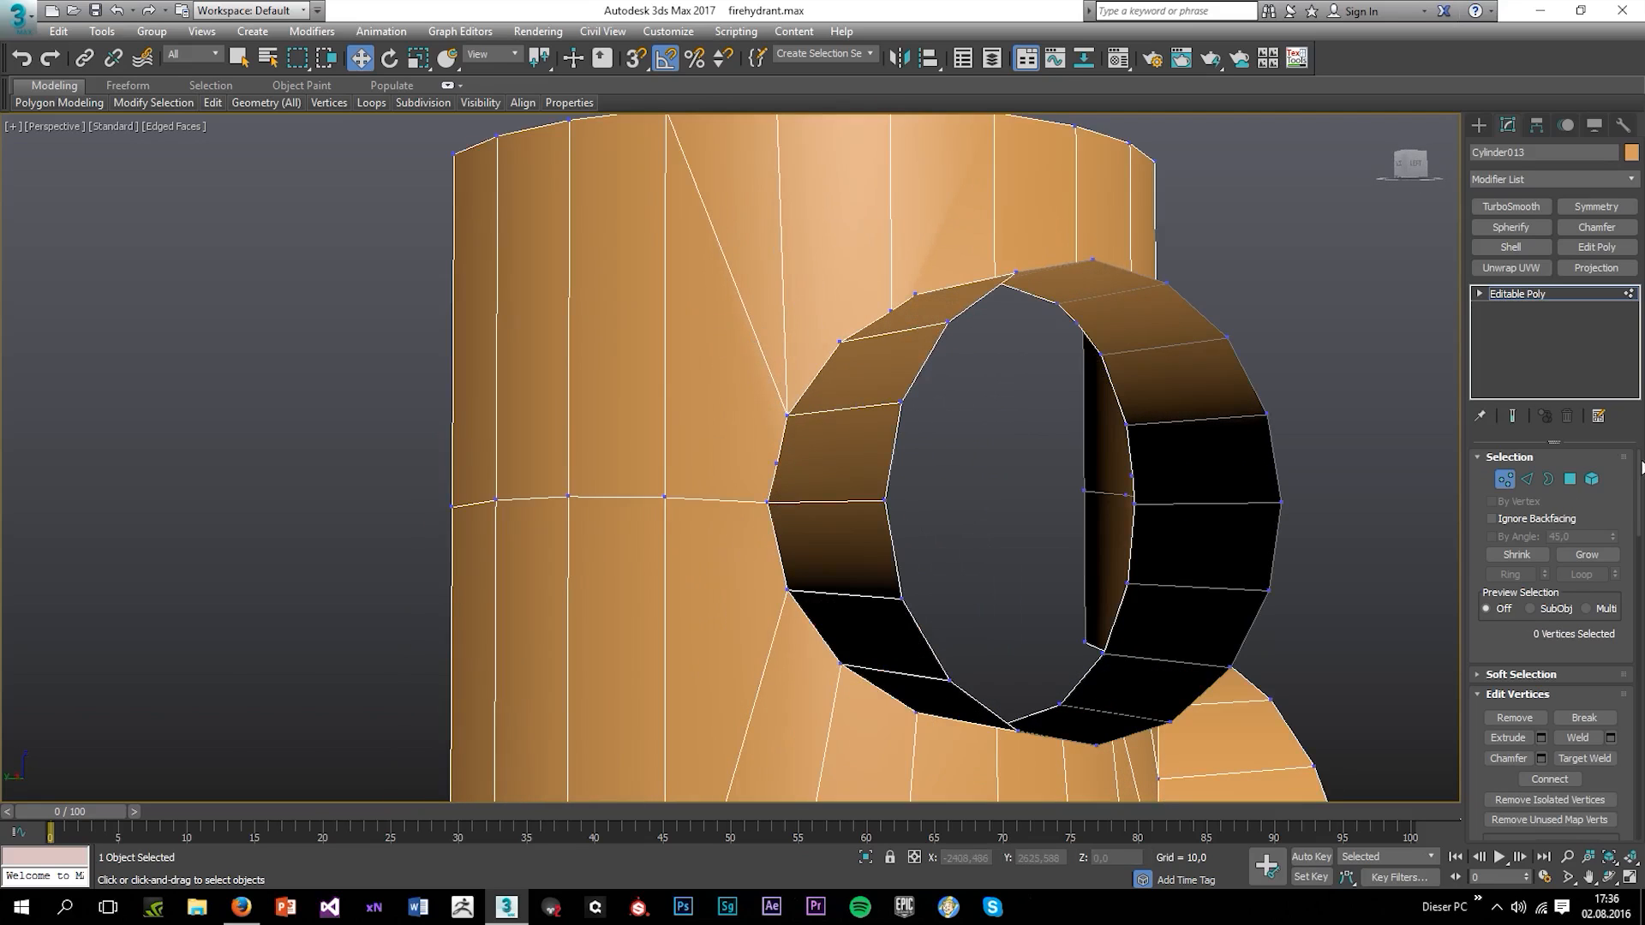
{"action": "left_click", "coordinate": [1528, 479]}
{"action": "left_click", "coordinate": [778, 294]}
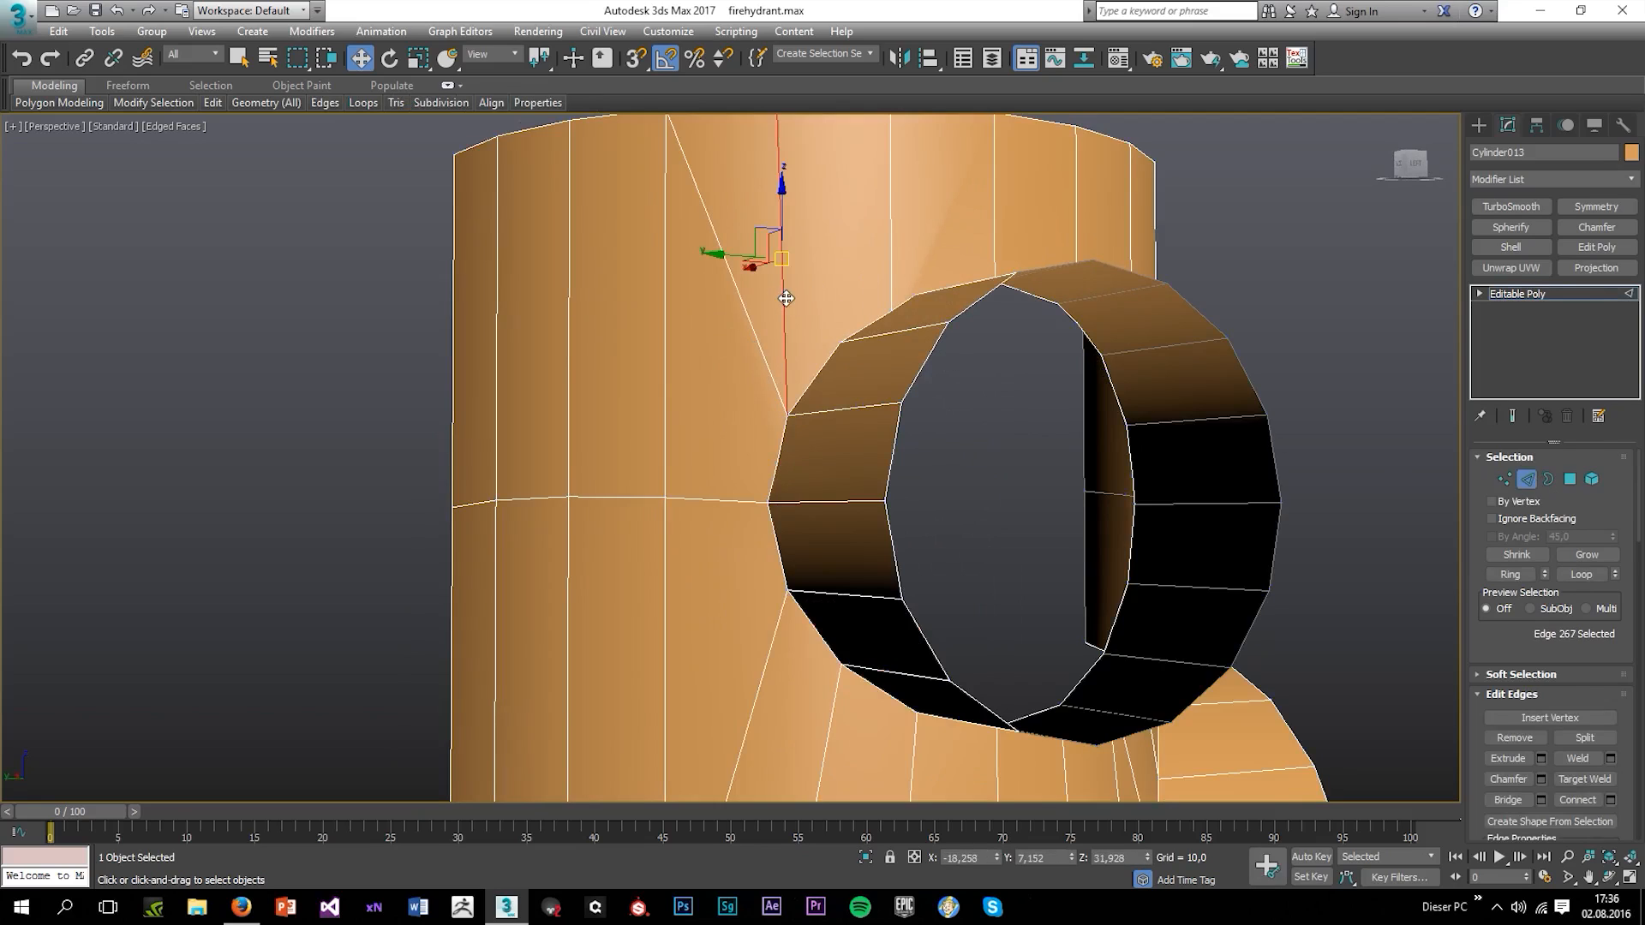
{"action": "key", "text": "BackSpace"}
Connect the freed top rim vertex to the next seam vertex up on the side outlet's rear side
{"action": "left_click", "coordinate": [1503, 479]}
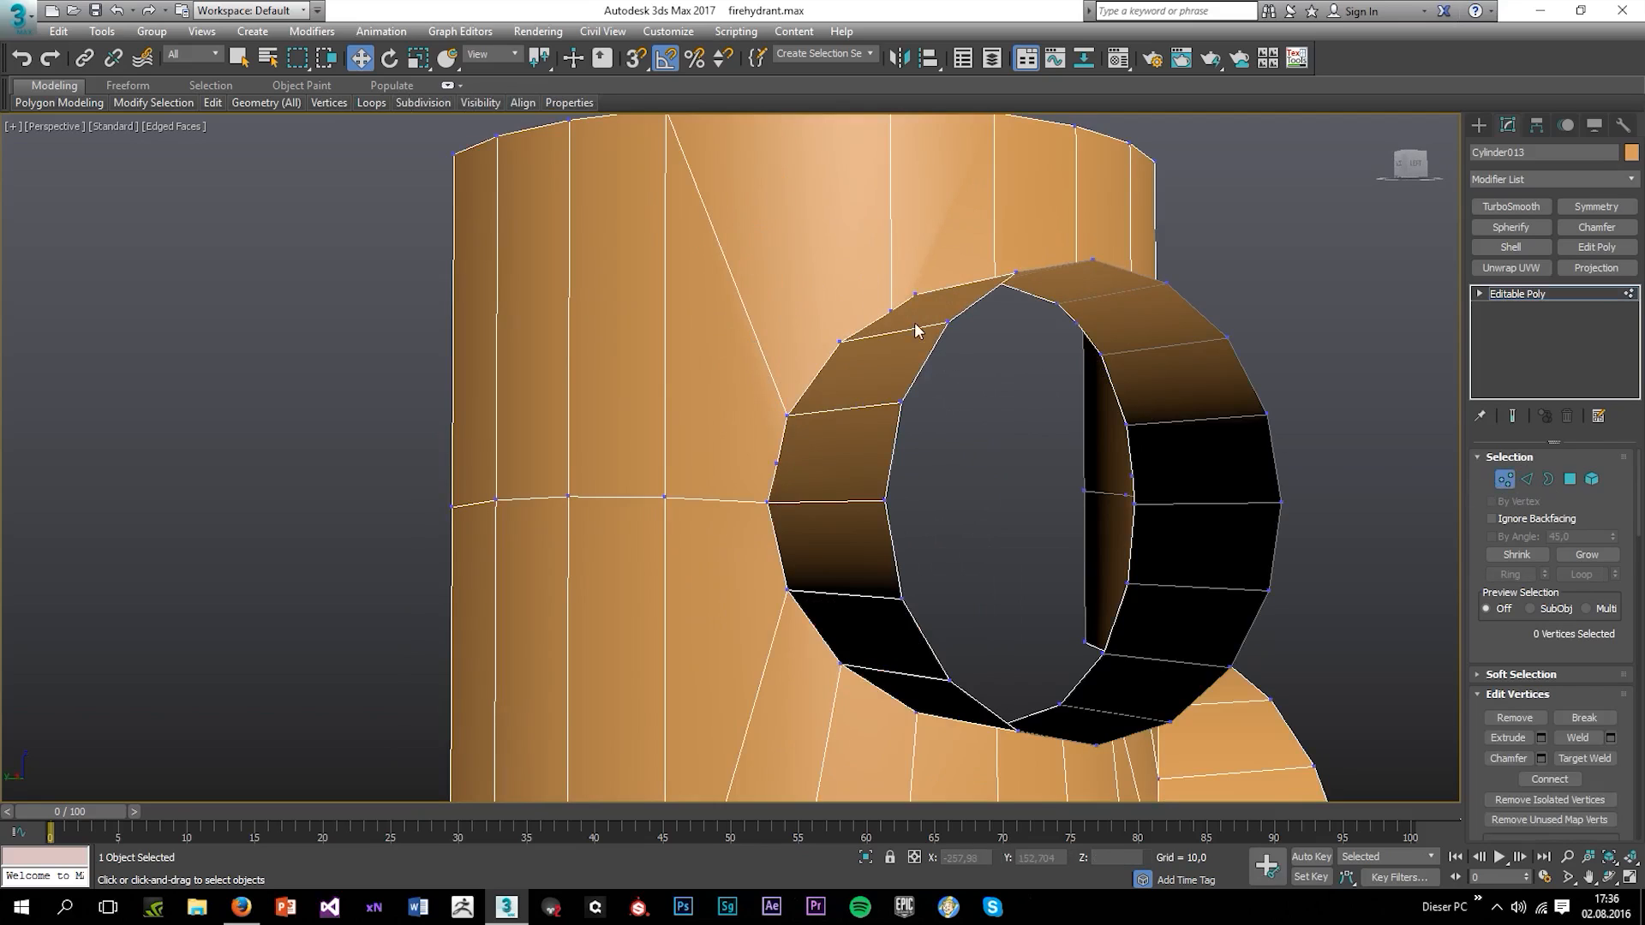
{"action": "left_click", "coordinate": [839, 342]}
{"action": "middle_click_drag", "start_coordinate": [841, 342], "coordinate": [831, 459]}
{"action": "left_click", "coordinate": [781, 217], "text": "ctrl"}
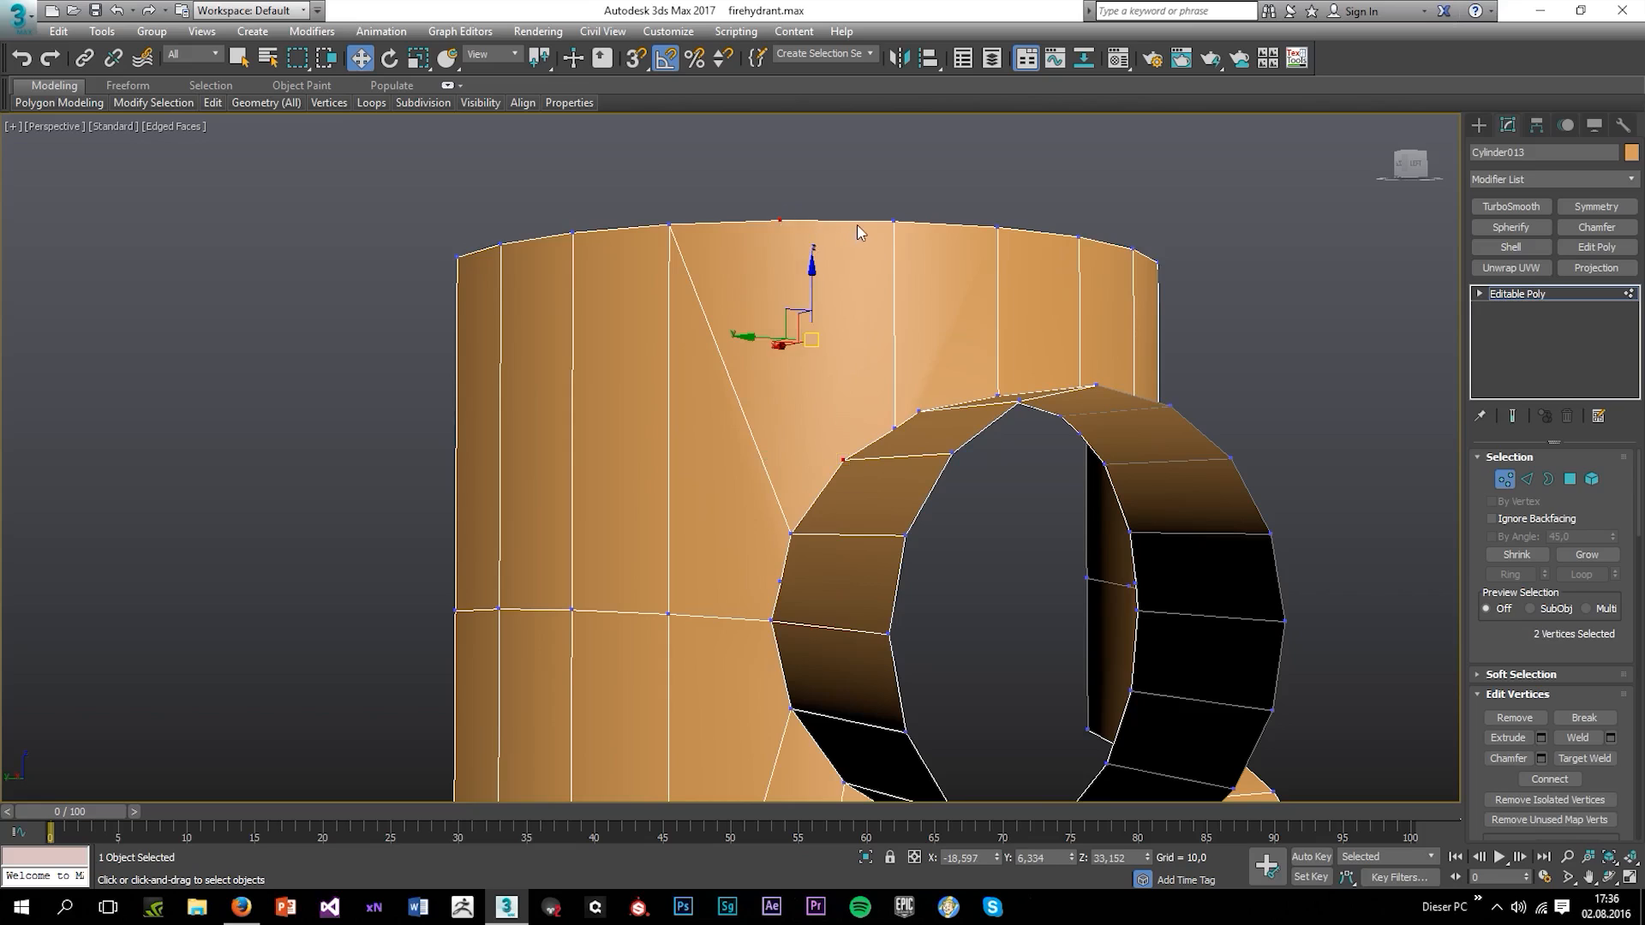
{"action": "key", "text": "ctrl+shift+e"}
{"action": "left_click", "coordinate": [851, 173]}
Target-weld the lower ends of the vertical body edges to the neighbouring side outlet vertices along the upper seam
{"action": "scroll", "coordinate": [851, 172], "scroll_direction": "down", "scroll_amount": 4}
{"action": "middle_click_drag", "start_coordinate": [851, 172], "coordinate": [835, 347], "text": "alt"}
{"action": "scroll", "coordinate": [861, 317], "scroll_direction": "up", "scroll_amount": 4}
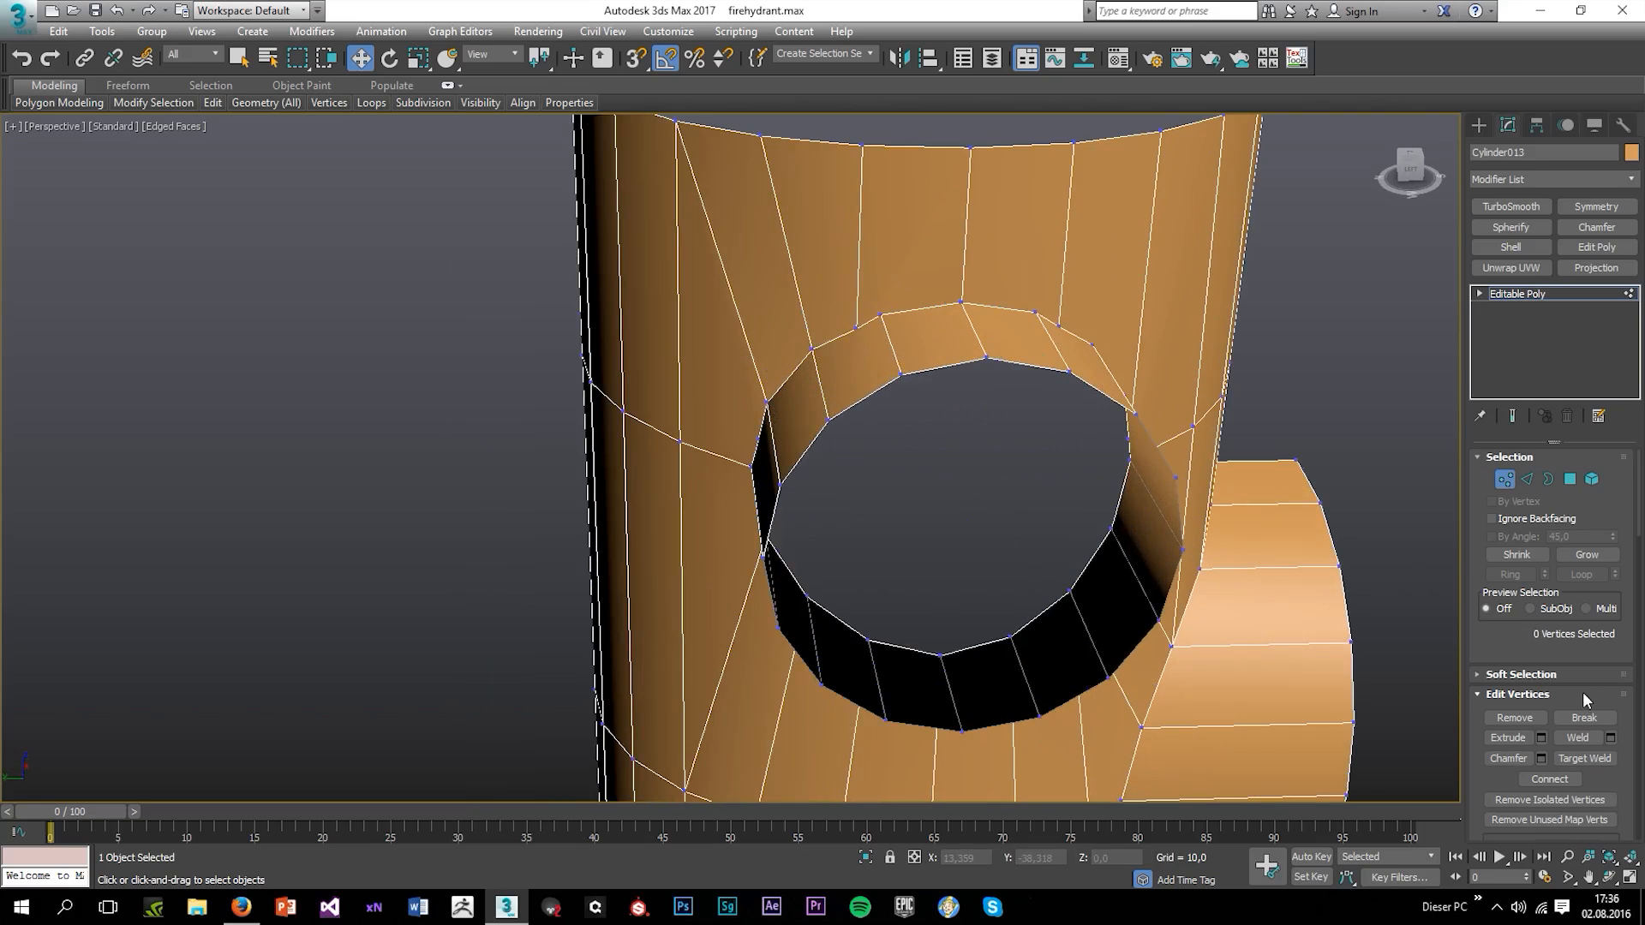
{"action": "left_click", "coordinate": [1576, 757]}
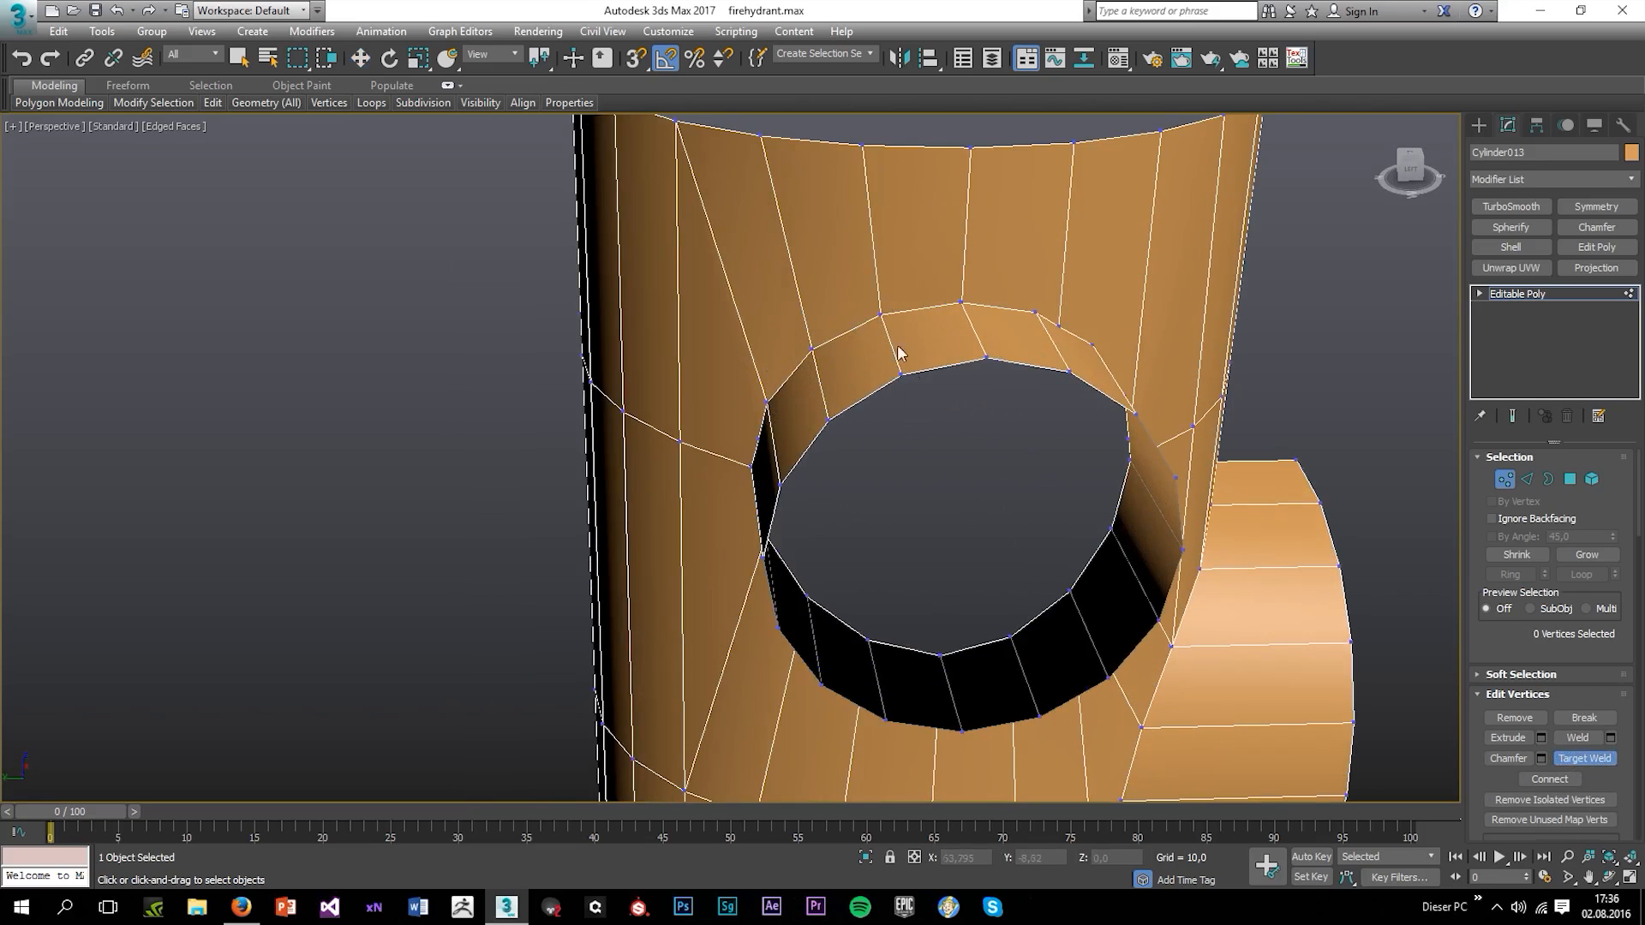
{"action": "middle_click_drag", "start_coordinate": [891, 352], "coordinate": [886, 402], "text": "alt"}
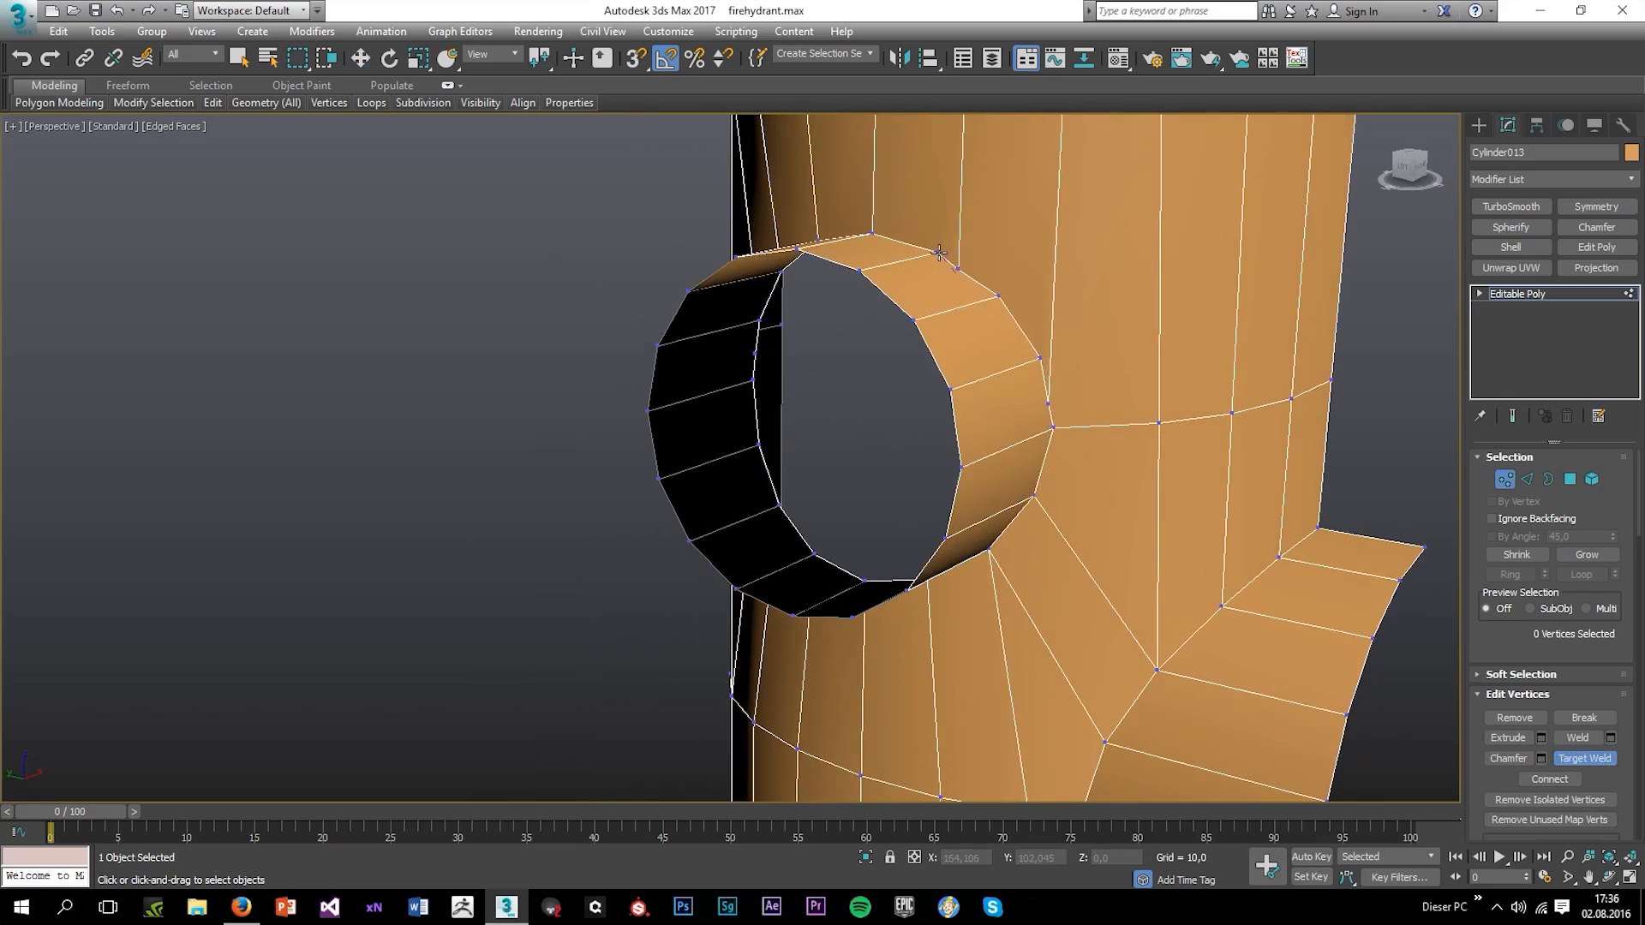
{"action": "middle_click_drag", "start_coordinate": [1035, 317], "coordinate": [979, 388], "text": "alt"}
{"action": "key", "text": "w"}
Cut edges from the two upper front seam vertices of the side outlet to the nearest vertices on the top rim
{"action": "left_click", "coordinate": [959, 406]}
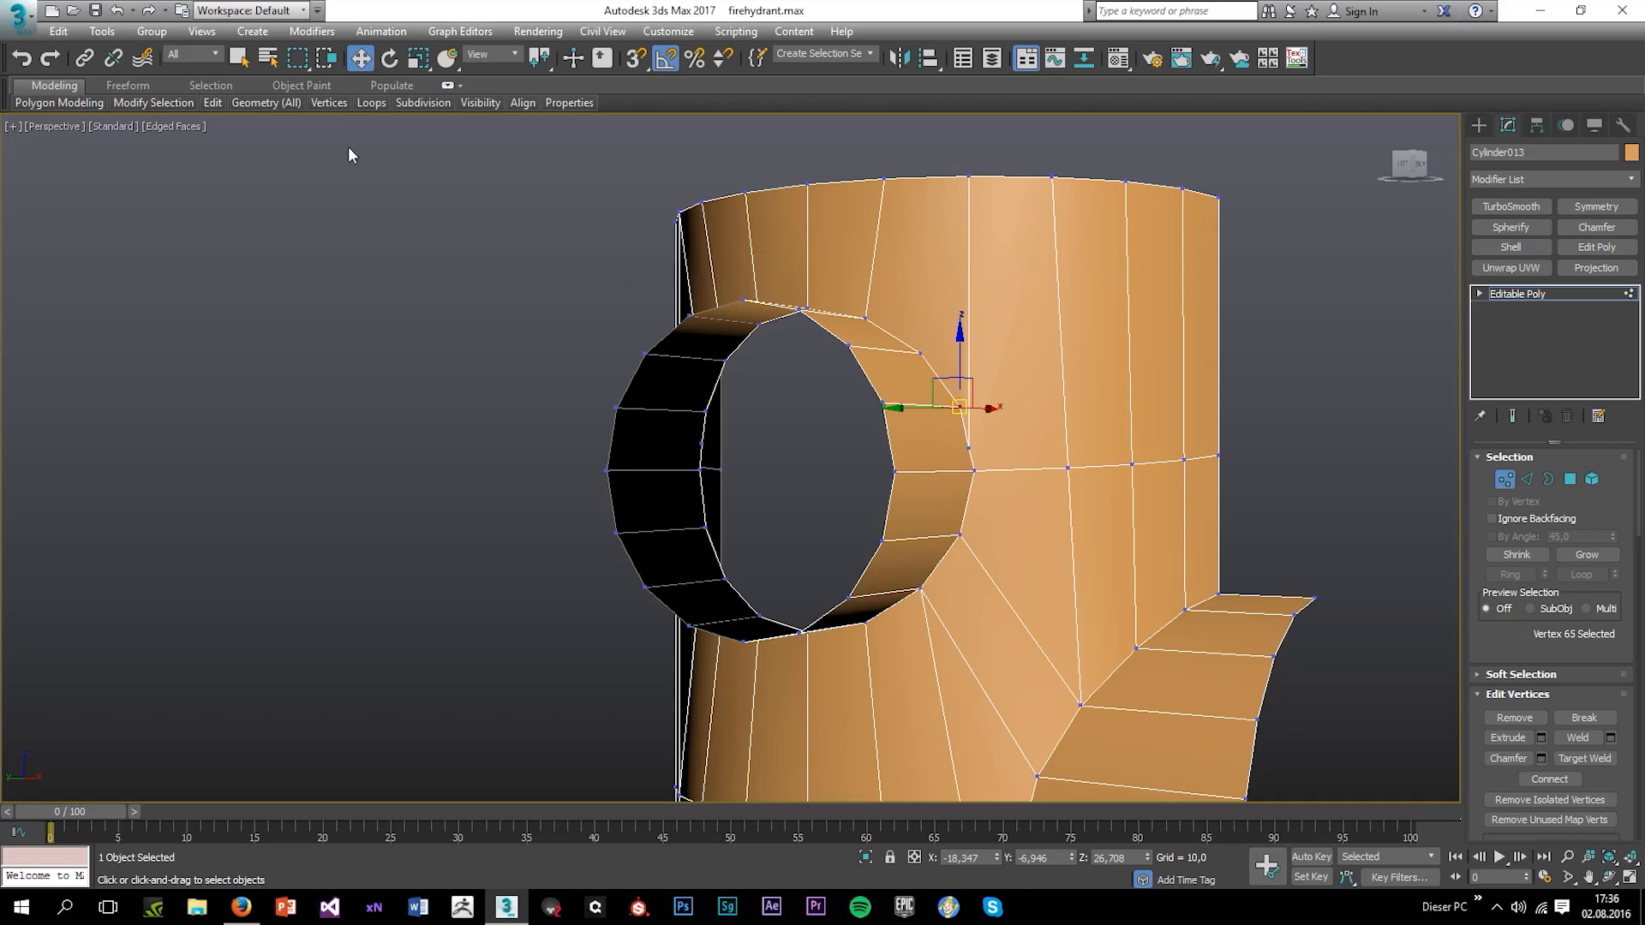
{"action": "mouse_move", "coordinate": [212, 102]}
{"action": "left_click", "coordinate": [316, 208]}
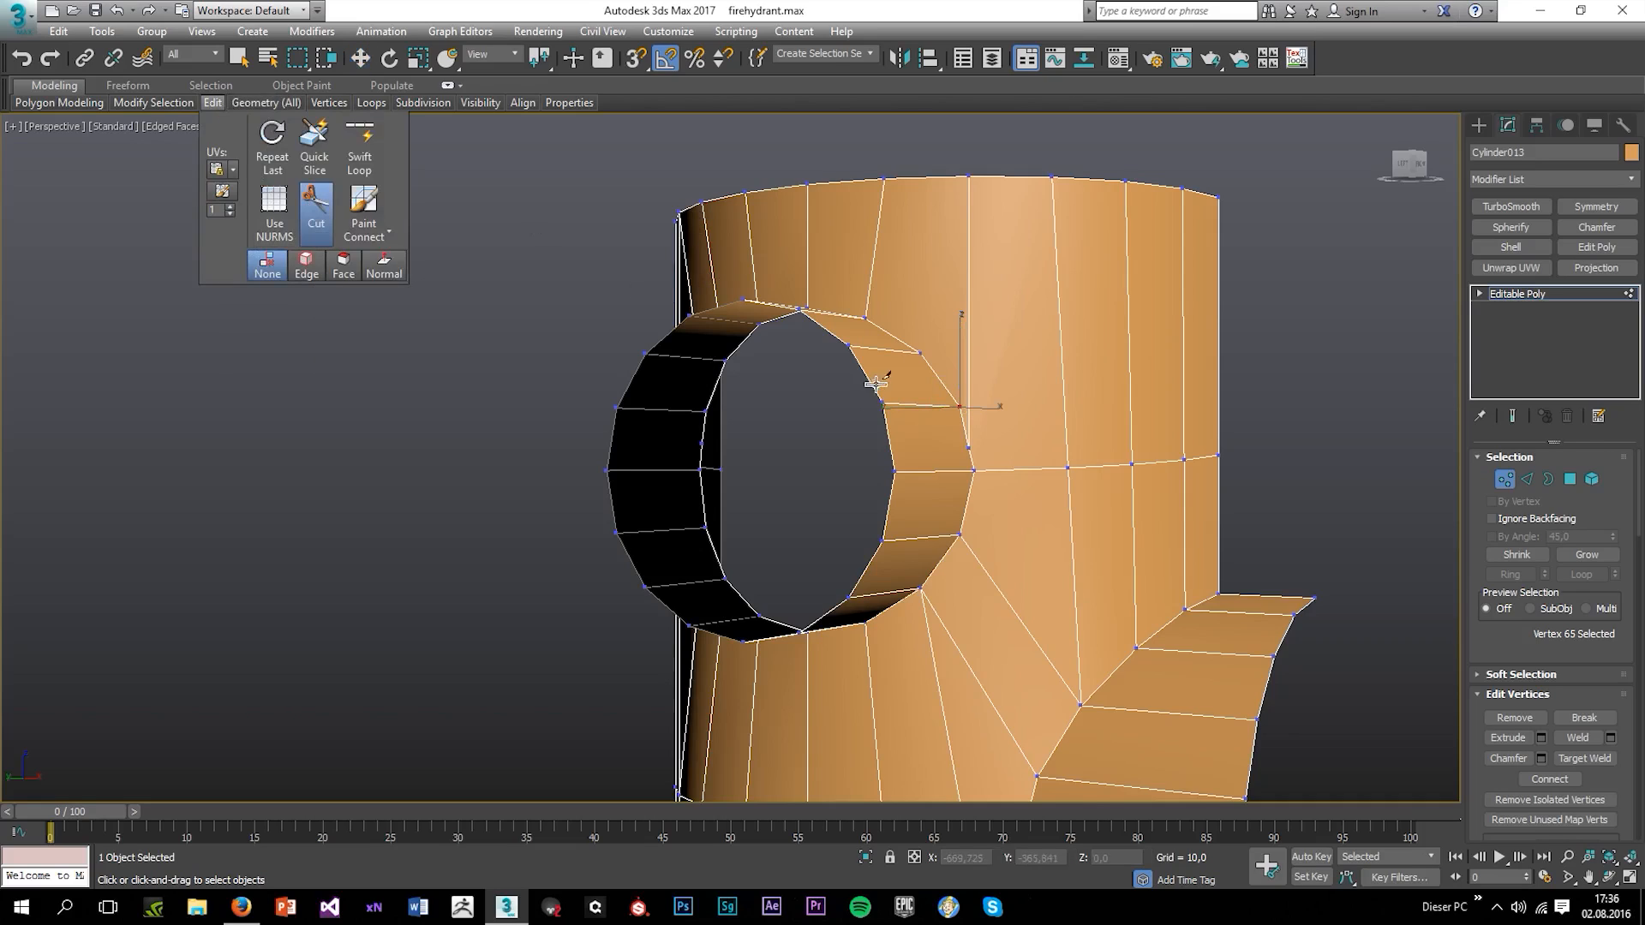
{"action": "left_click", "coordinate": [924, 354]}
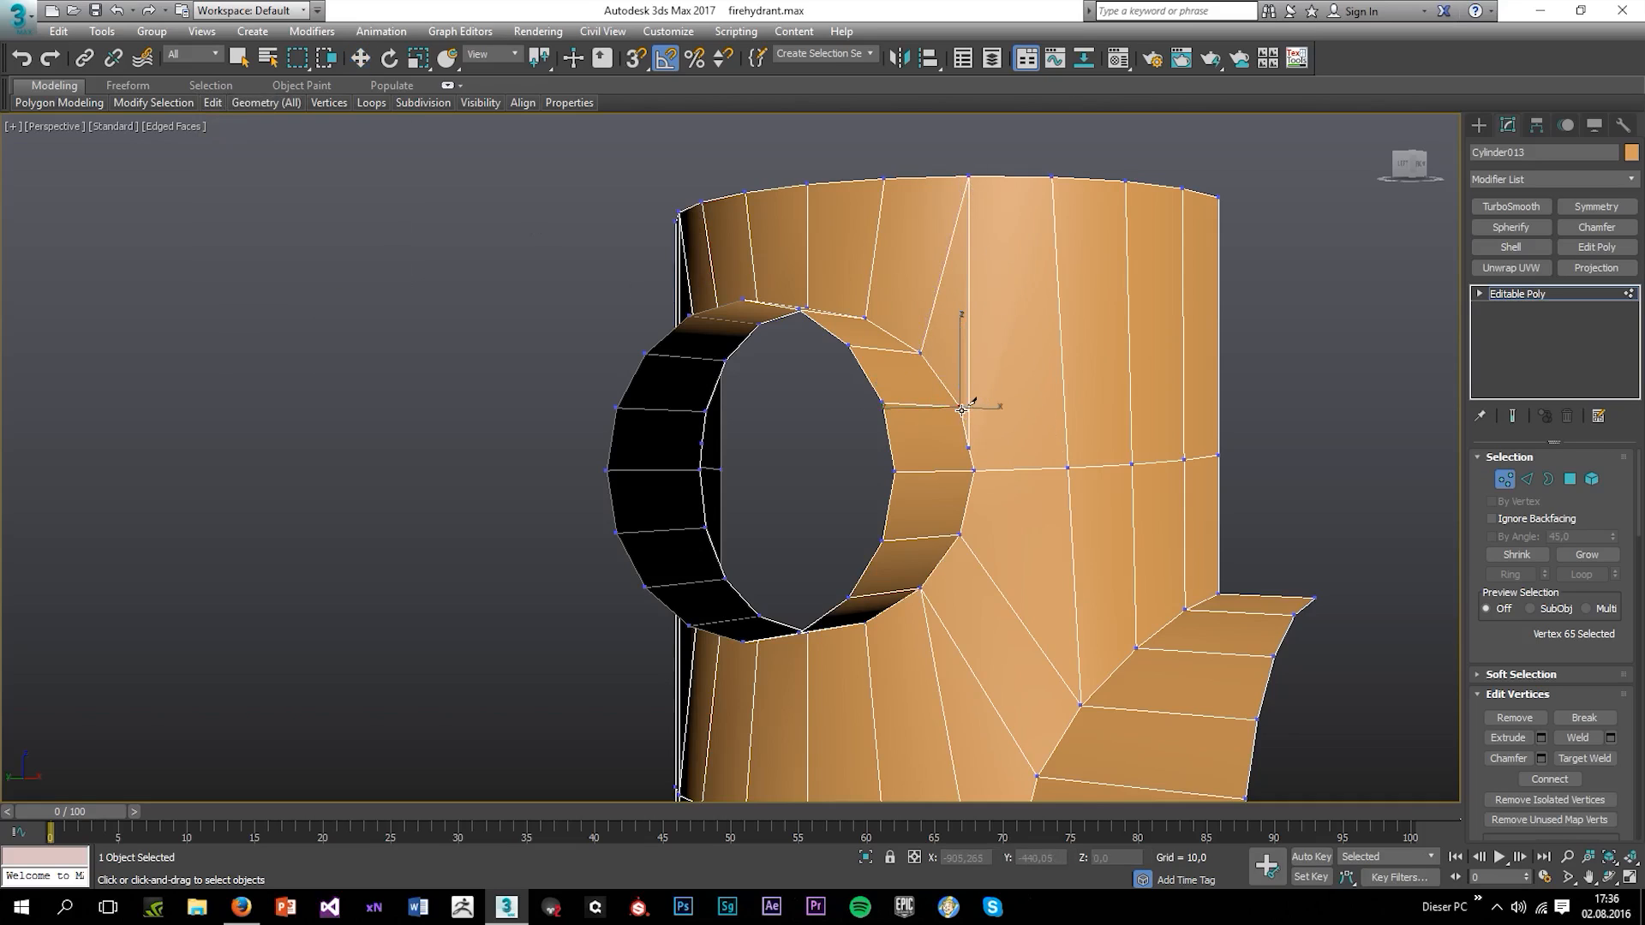
{"action": "left_click", "coordinate": [968, 384]}
{"action": "left_click", "coordinate": [1051, 176]}
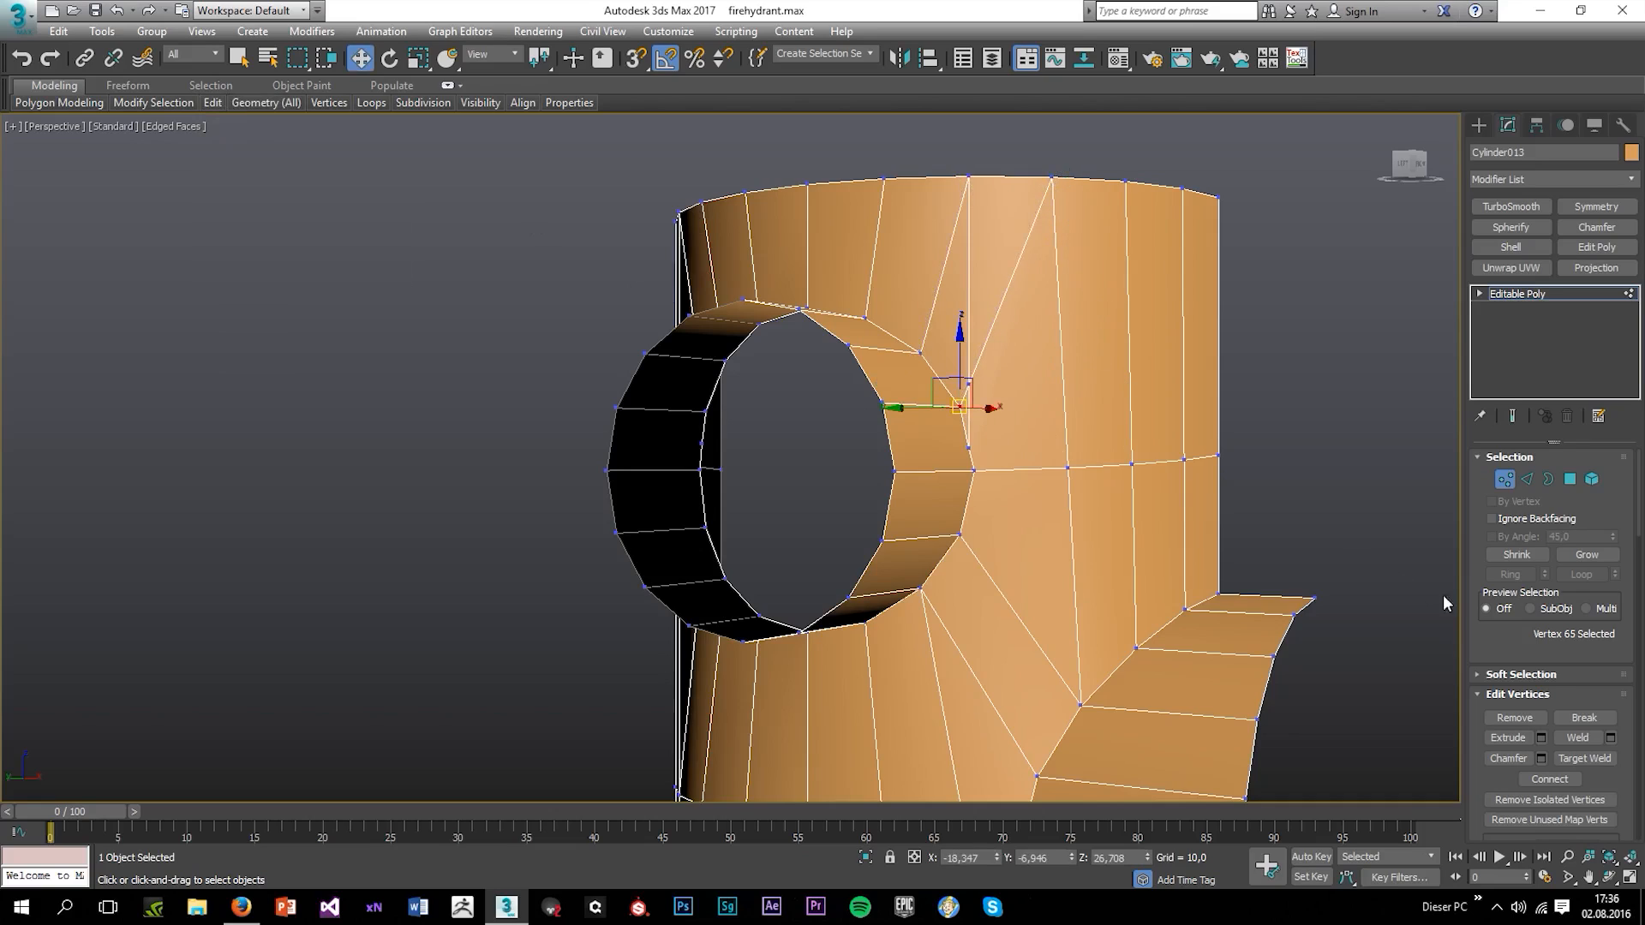
Target-weld the leftover cut vertex to the side outlet's upper front seam vertex and remove the vertical edge between the new cuts
{"action": "left_click", "coordinate": [1583, 758]}
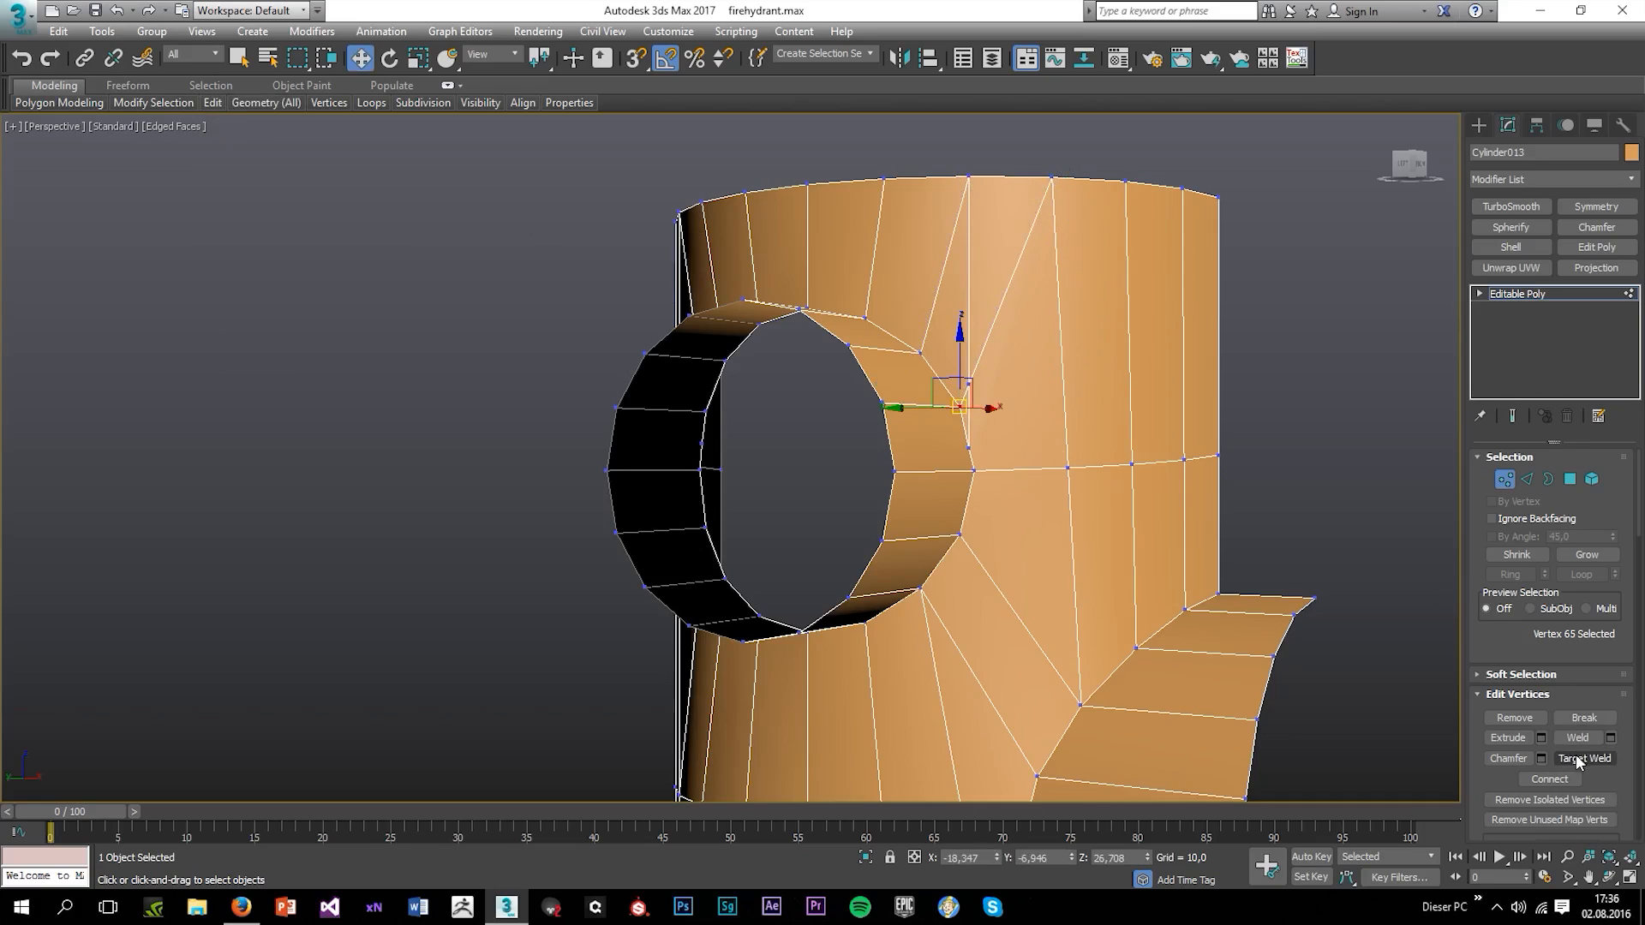
{"action": "left_click", "coordinate": [961, 412]}
{"action": "key", "text": "w"}
{"action": "left_click", "coordinate": [1526, 478]}
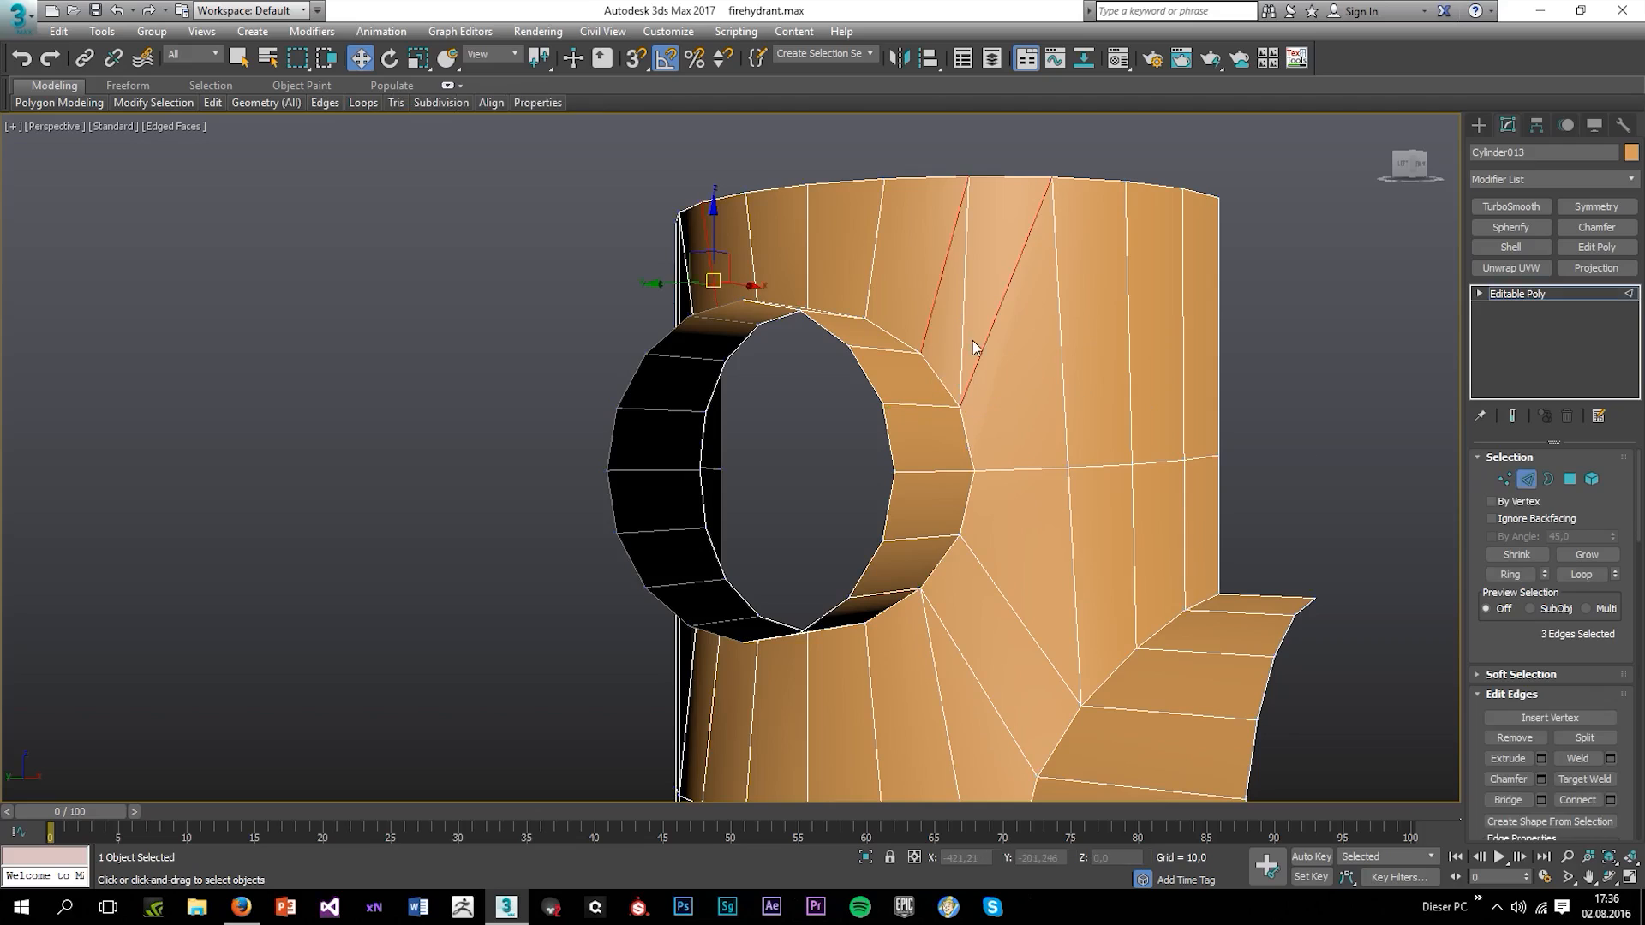
{"action": "left_click", "coordinate": [964, 344]}
{"action": "key", "text": "BackSpace"}
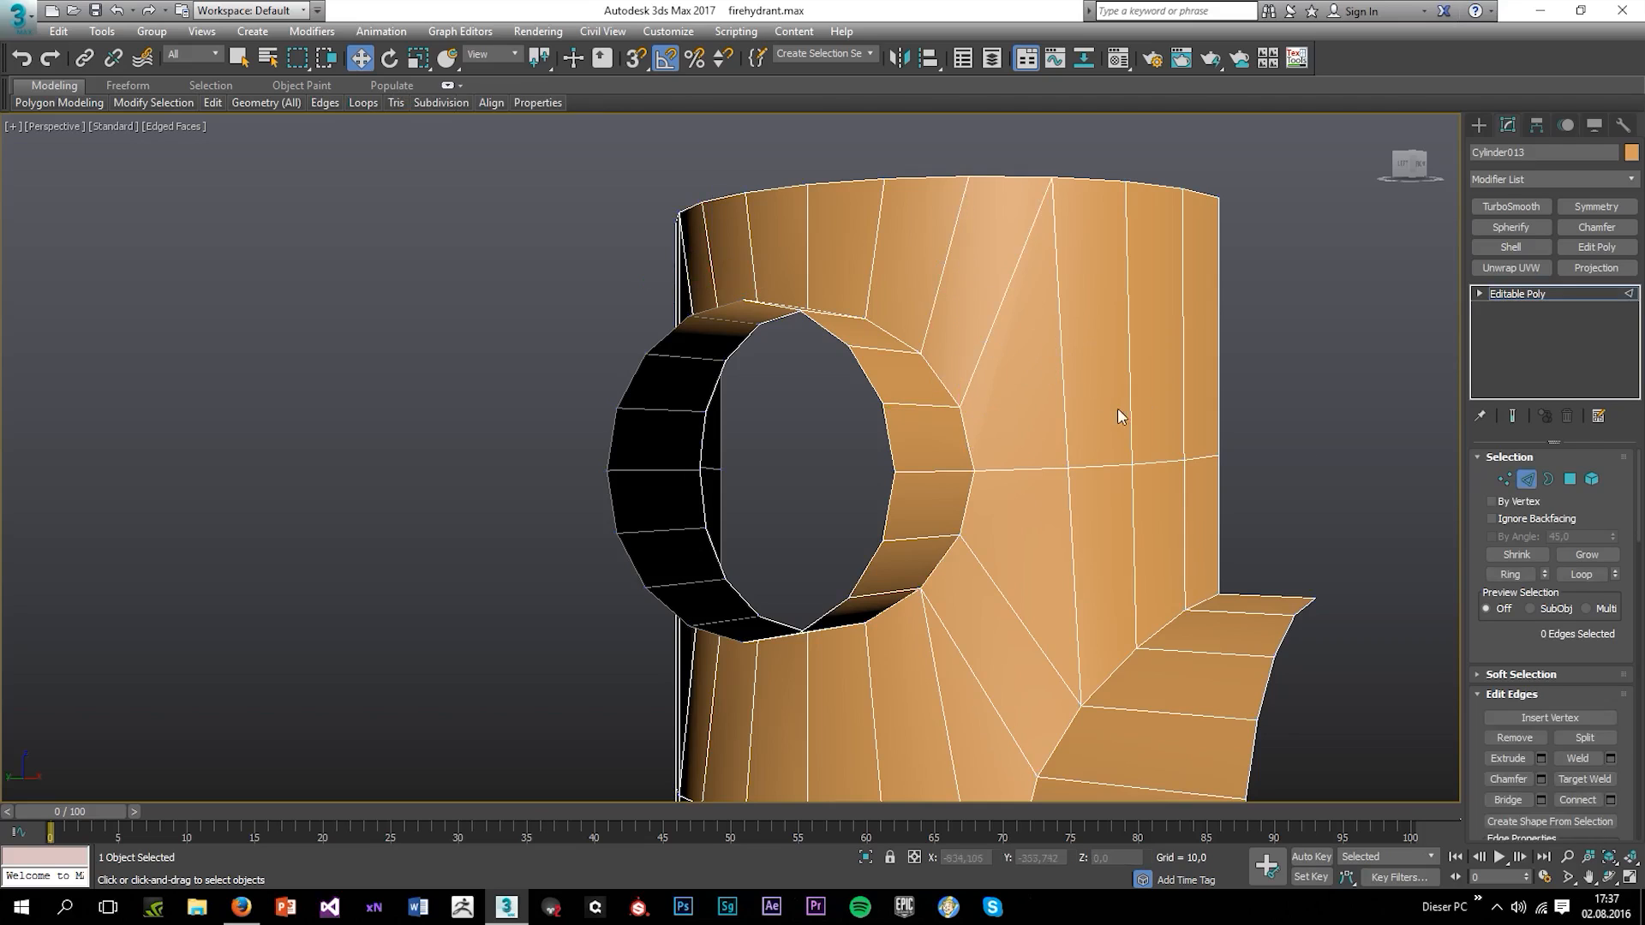
Select all vertices of the upper body and both outlets and weld them
{"action": "left_click", "coordinate": [1504, 478]}
{"action": "scroll", "coordinate": [1284, 471], "scroll_direction": "down", "scroll_amount": 5}
{"action": "middle_click_drag", "start_coordinate": [1094, 544], "coordinate": [1162, 562], "text": "alt"}
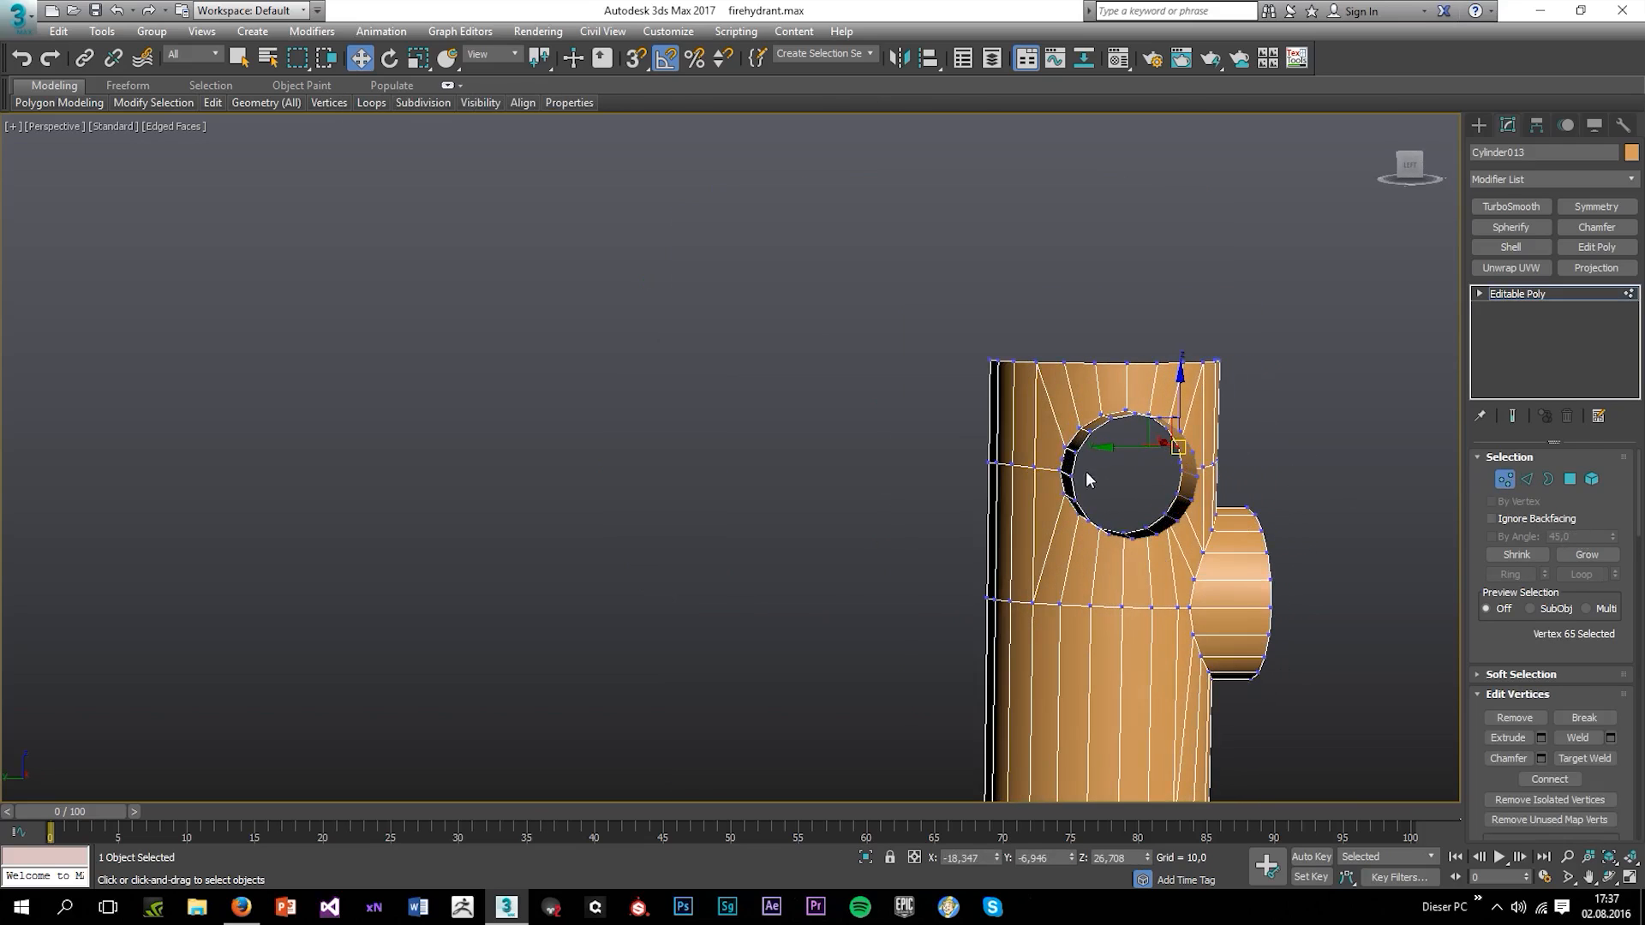
{"action": "left_click_drag", "start_coordinate": [875, 341], "coordinate": [1526, 766]}
{"action": "left_click", "coordinate": [1577, 737]}
{"action": "scroll", "coordinate": [1225, 587], "scroll_direction": "up", "scroll_amount": 3}
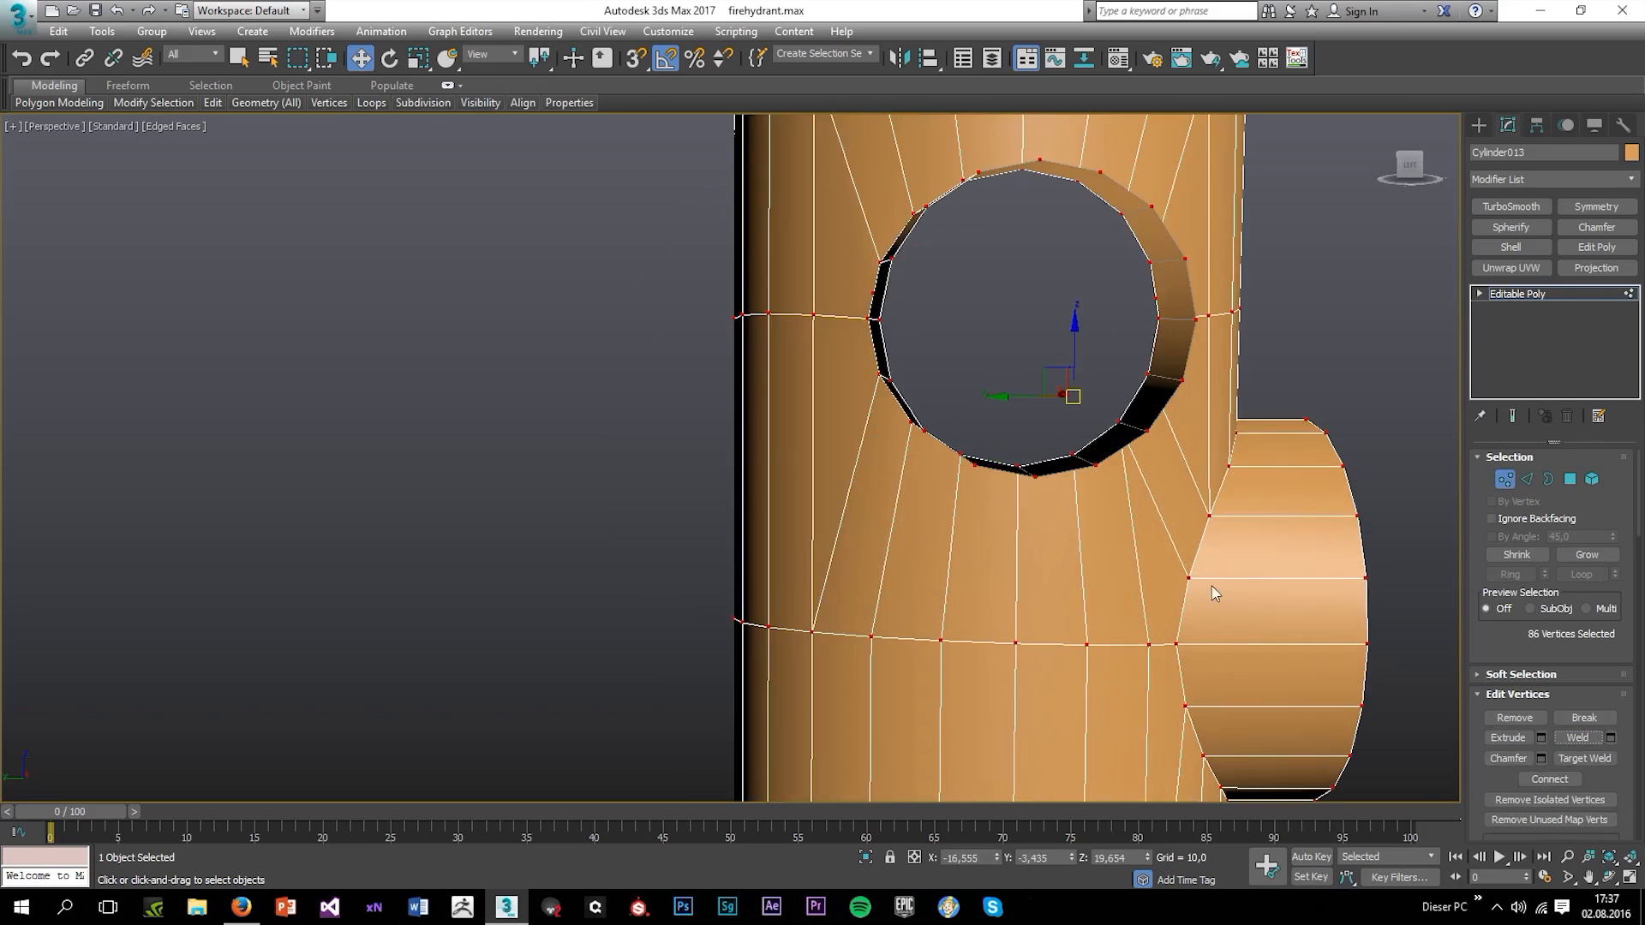
Select the two stray vertices on the rear seam of the side outlet and remove them
{"action": "middle_click_drag", "start_coordinate": [1225, 588], "coordinate": [1202, 438], "text": "alt"}
{"action": "middle_click_drag", "start_coordinate": [1179, 496], "coordinate": [1160, 582], "text": "alt"}
{"action": "scroll", "coordinate": [1163, 639], "scroll_direction": "up", "scroll_amount": 2}
{"action": "middle_click_drag", "start_coordinate": [1037, 396], "coordinate": [991, 591]}
{"action": "scroll", "coordinate": [994, 379], "scroll_direction": "up", "scroll_amount": 4}
{"action": "middle_click_drag", "start_coordinate": [993, 378], "coordinate": [902, 372], "text": "alt"}
{"action": "left_click", "coordinate": [947, 376]}
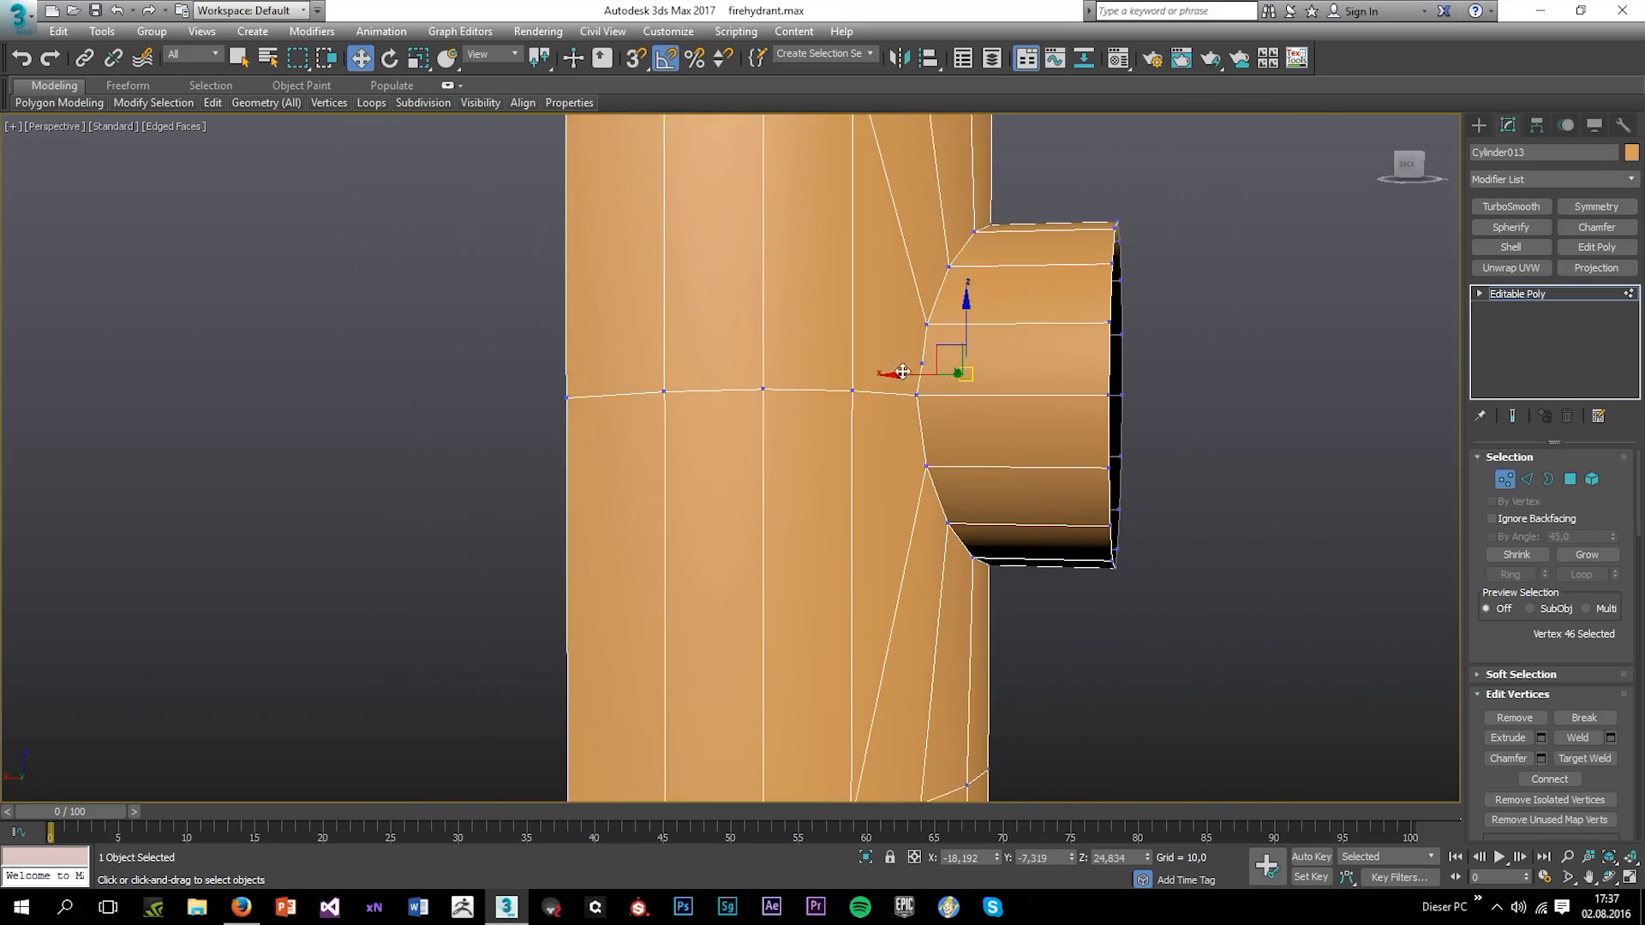
{"action": "left_click", "coordinate": [921, 362], "text": "ctrl"}
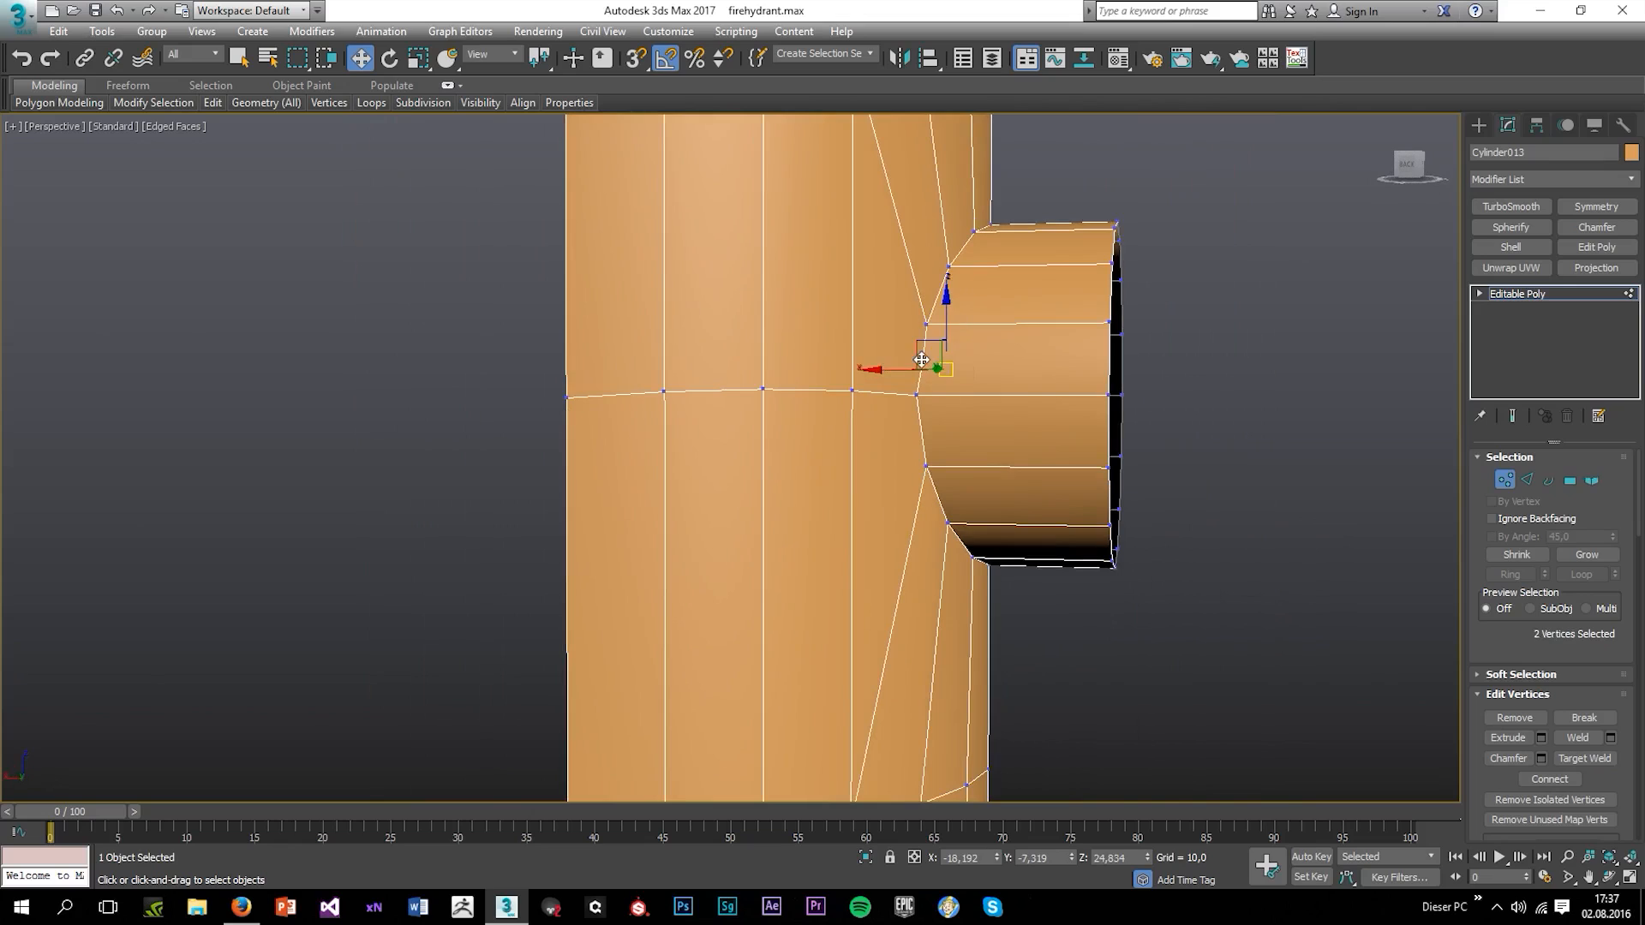
{"action": "left_click", "coordinate": [992, 221]}
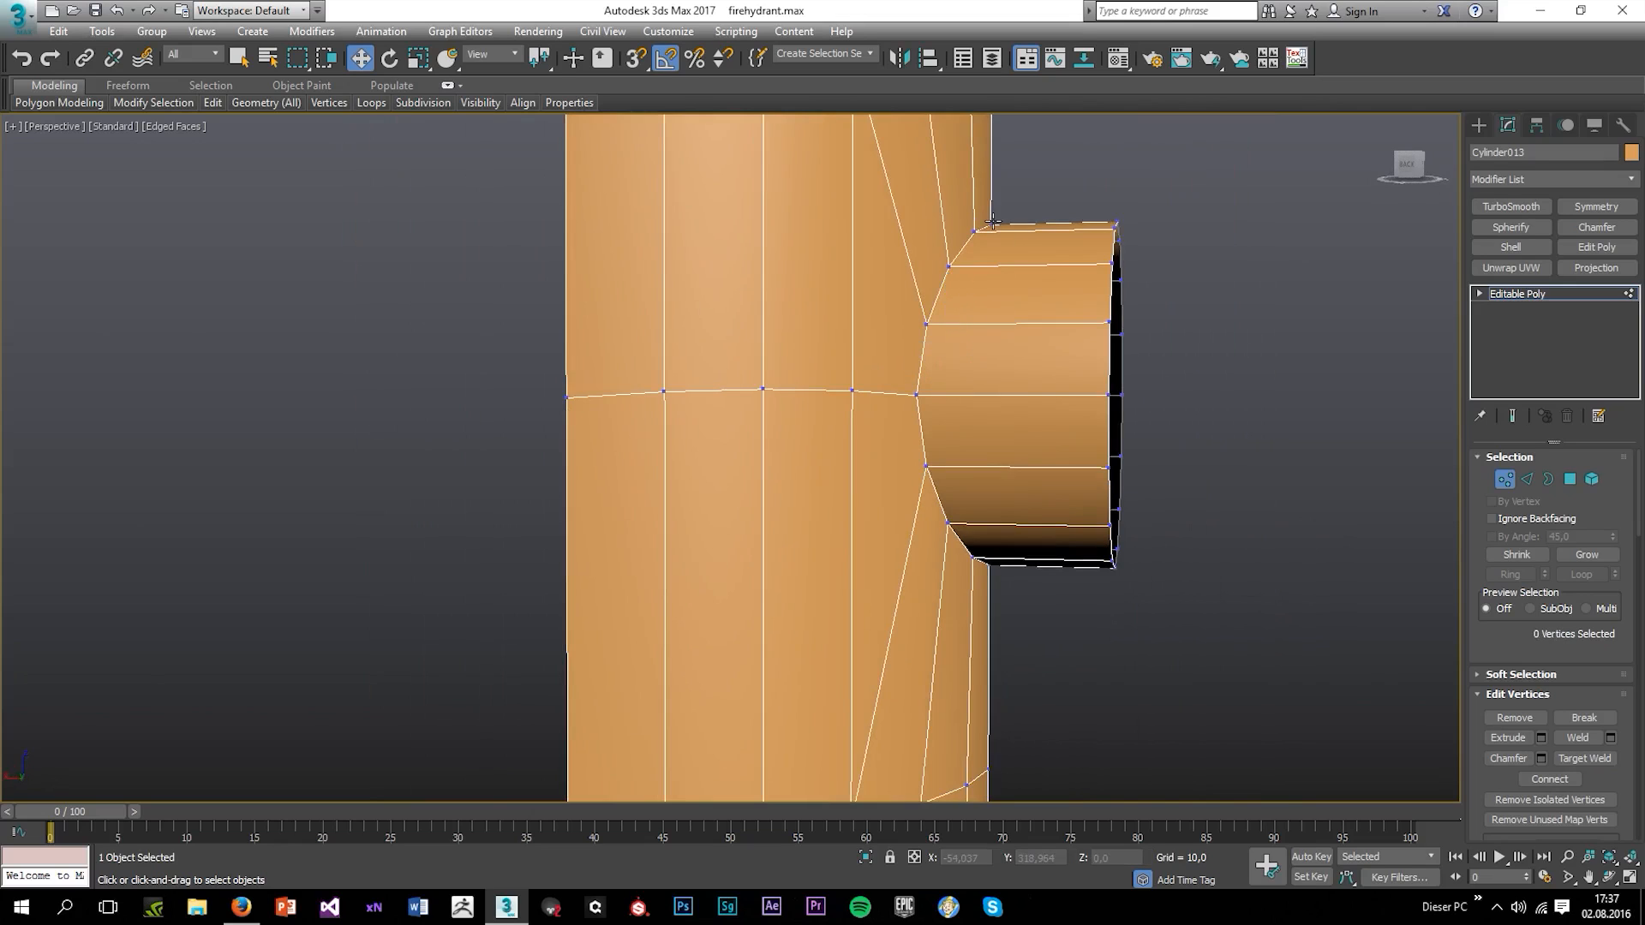
Add a Symmetry modifier to the halved body, mirrored on the X axis with Flip enabled
{"action": "middle_click_drag", "start_coordinate": [1066, 508], "coordinate": [946, 518], "text": "alt"}
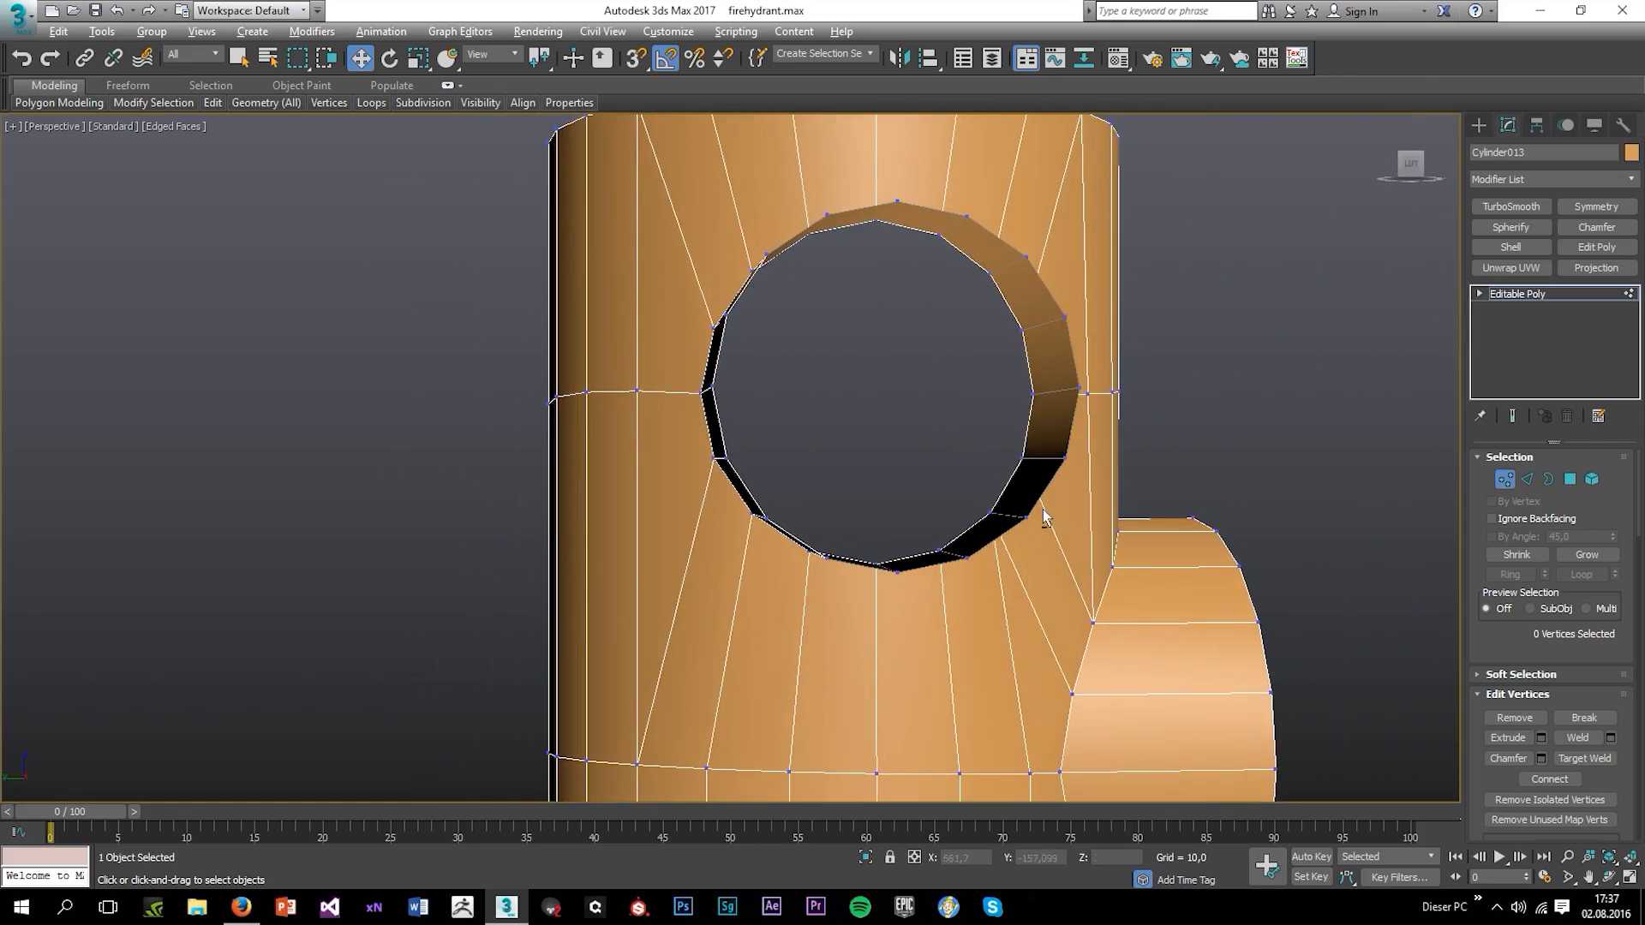
{"action": "middle_click_drag", "start_coordinate": [1041, 511], "coordinate": [933, 467], "text": "alt"}
{"action": "scroll", "coordinate": [934, 474], "scroll_direction": "down", "scroll_amount": 5}
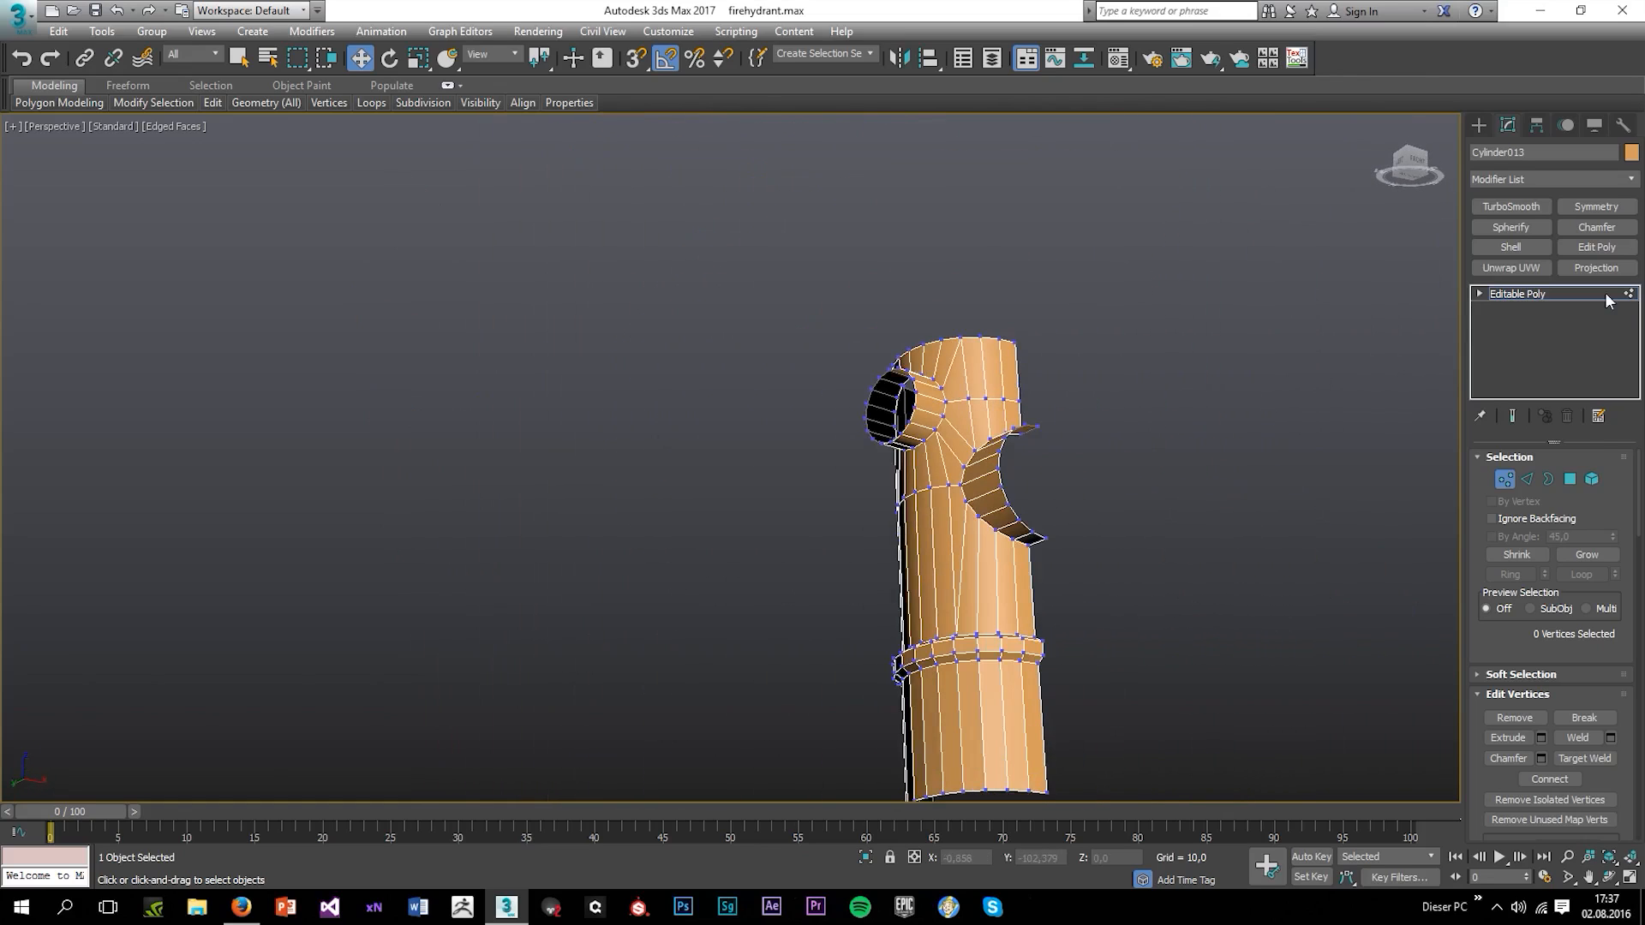
{"action": "left_click", "coordinate": [1593, 208]}
{"action": "left_click", "coordinate": [1556, 491]}
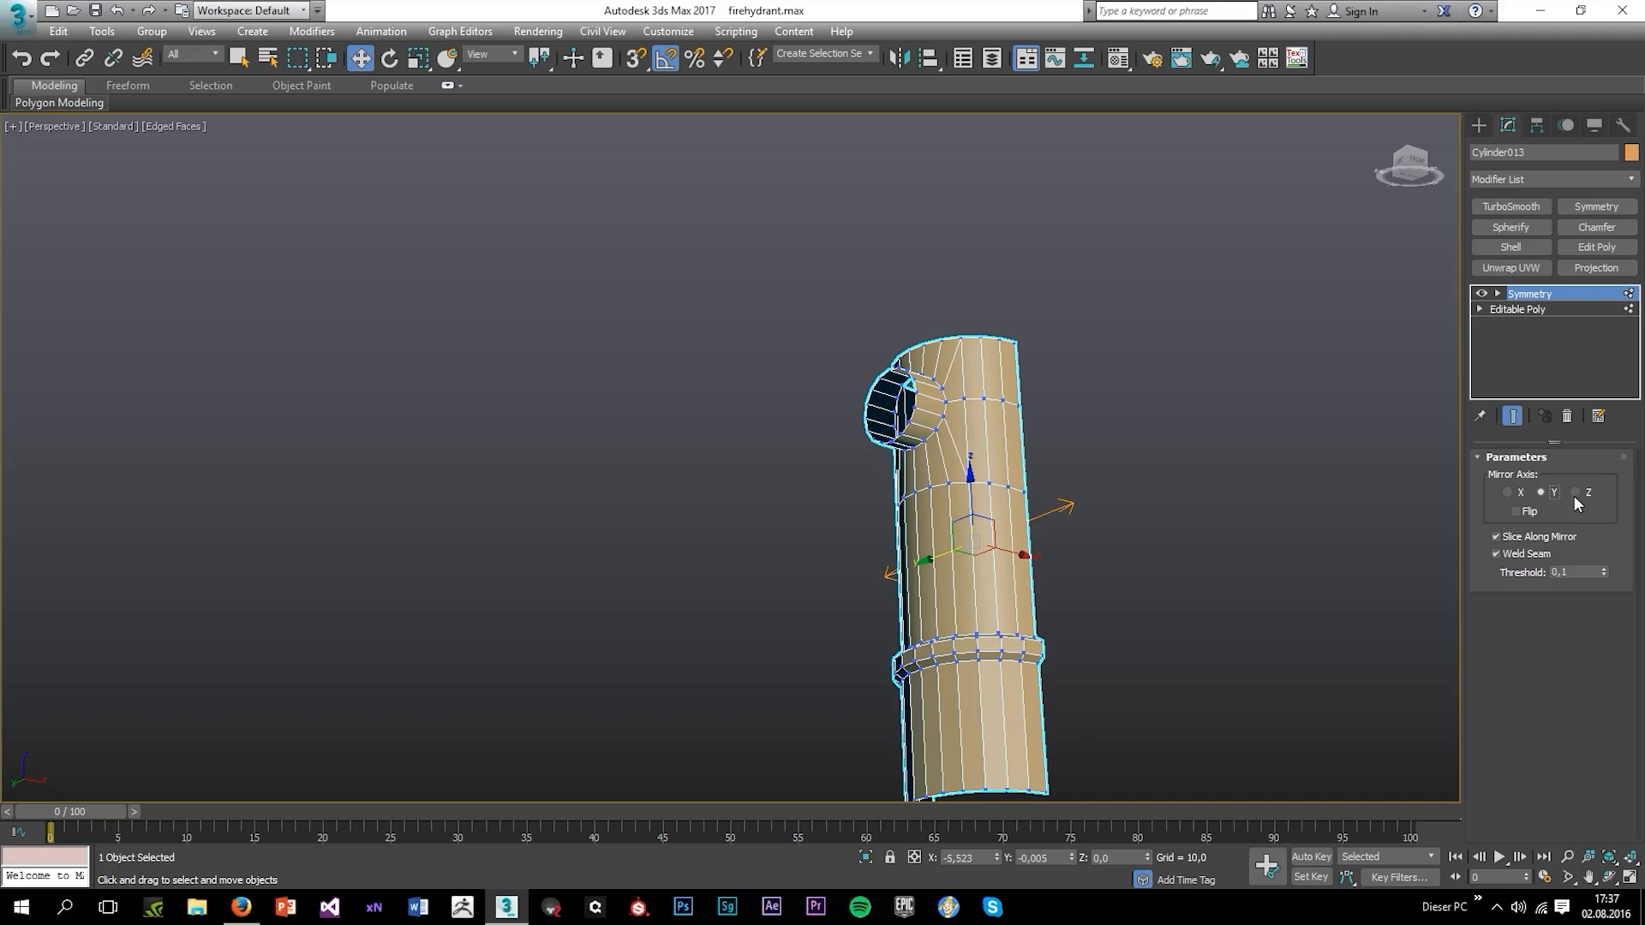
{"action": "left_click", "coordinate": [1574, 492]}
{"action": "left_click", "coordinate": [1516, 492]}
{"action": "left_click", "coordinate": [1521, 511]}
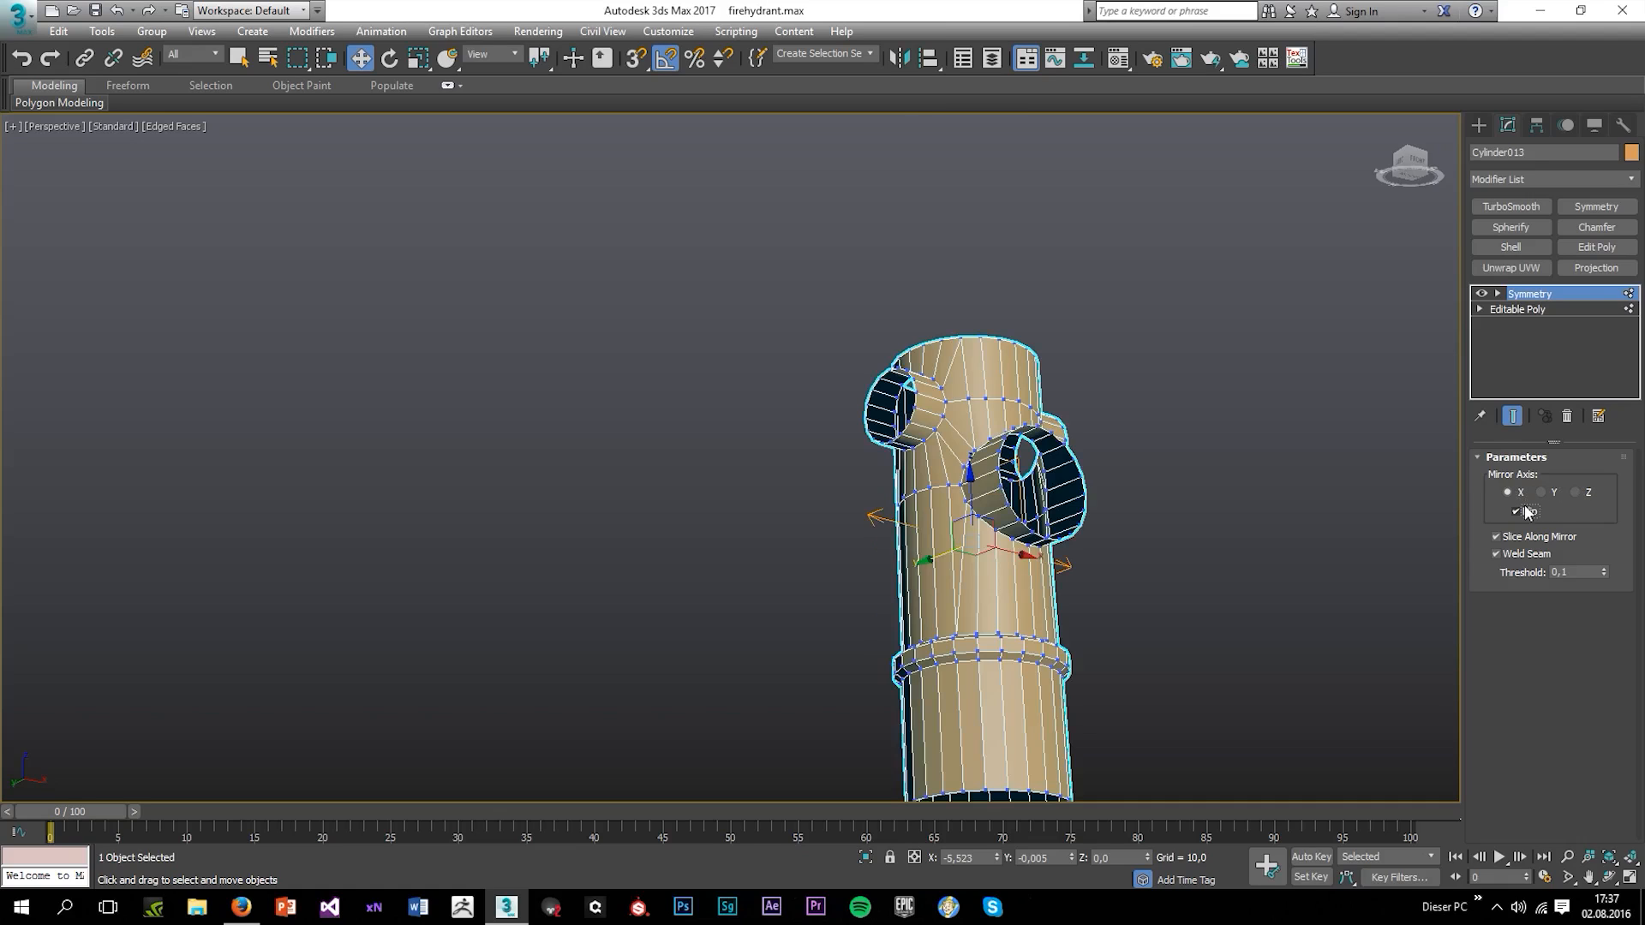
{"action": "middle_click_drag", "start_coordinate": [1293, 521], "coordinate": [1233, 574], "text": "alt"}
Collapse the Symmetry modifier into the editable poly and assign the grey material from the Material Editor to the body
{"action": "right_click", "coordinate": [1531, 300]}
{"action": "left_click", "coordinate": [1463, 467]}
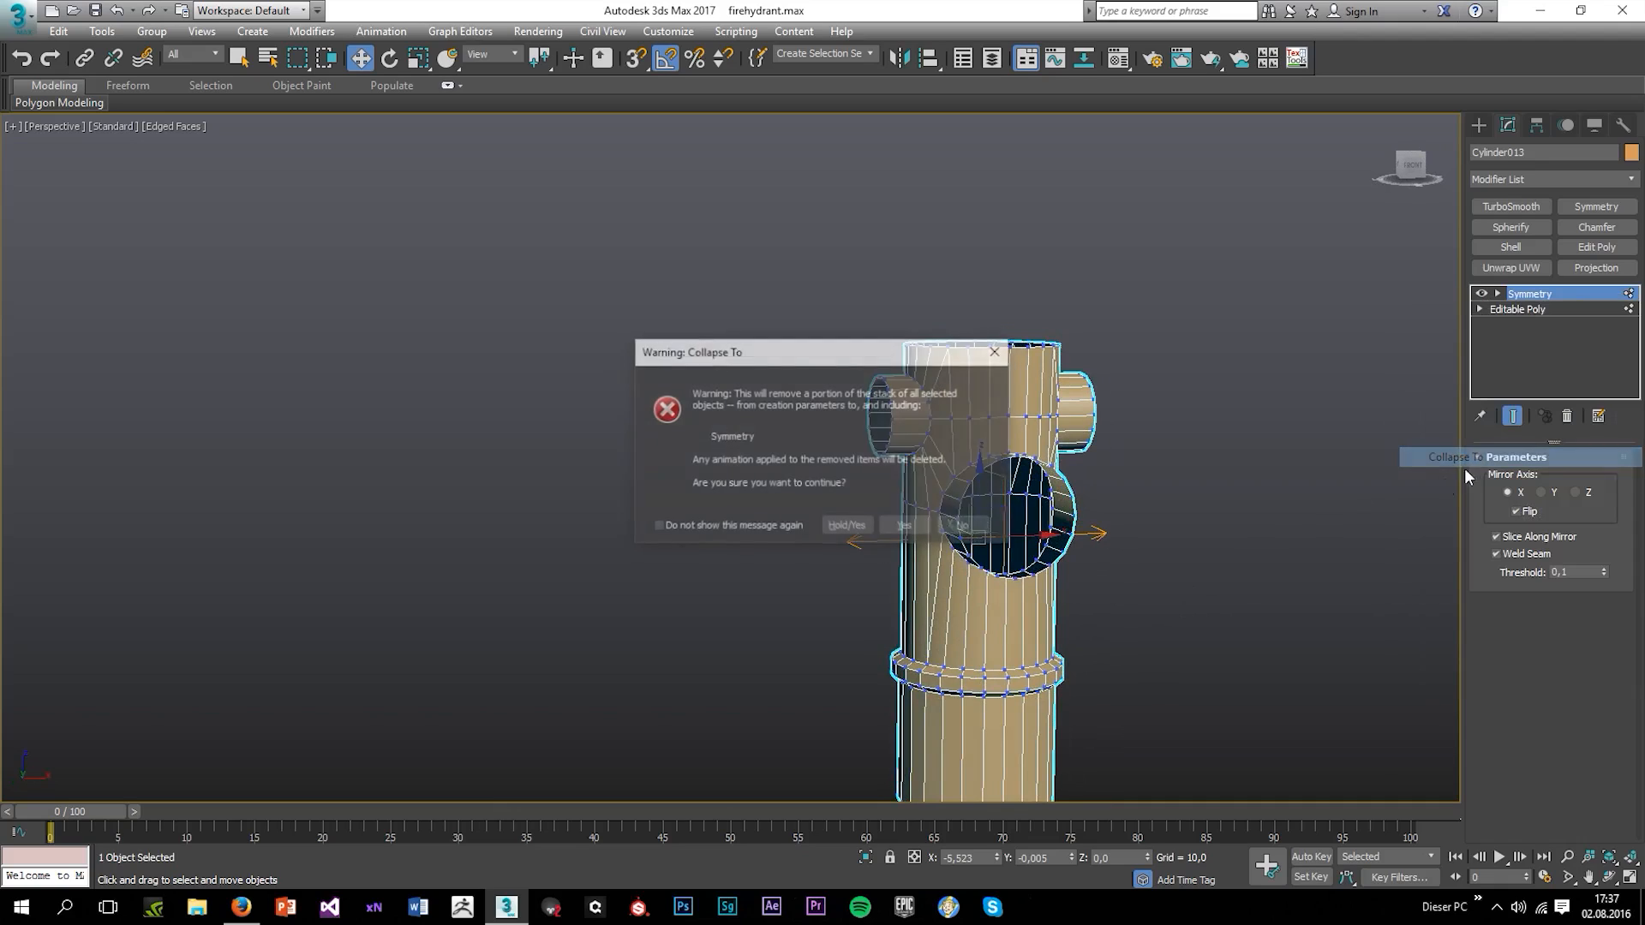
{"action": "left_click", "coordinate": [925, 520]}
{"action": "left_click", "coordinate": [1217, 512]}
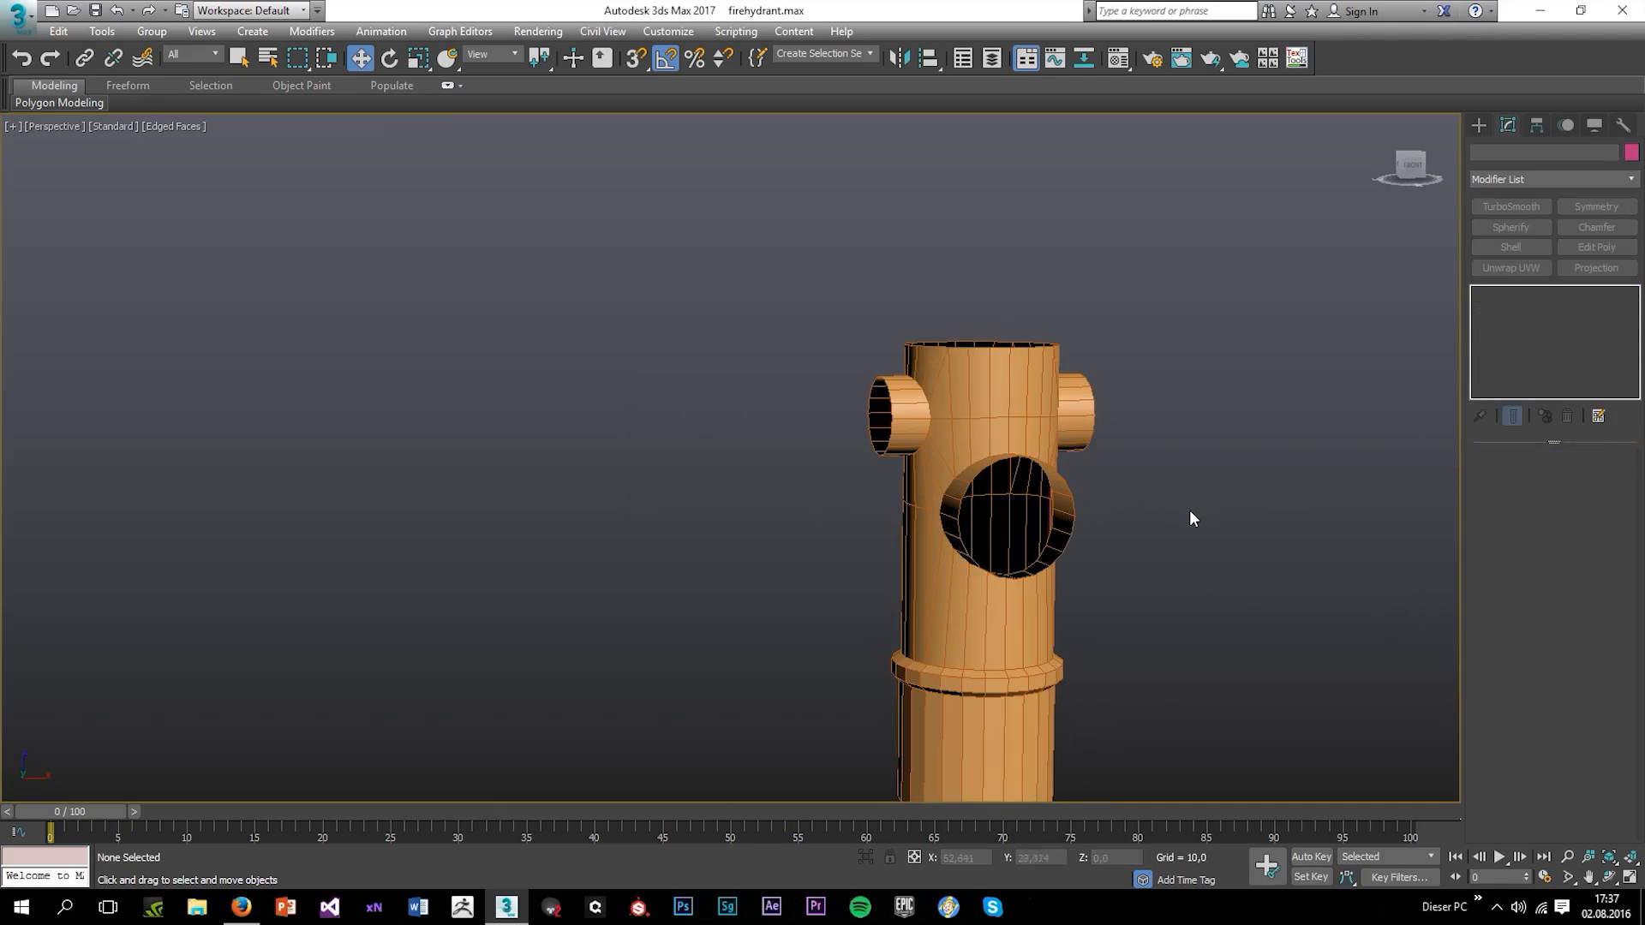
{"action": "key", "text": "m"}
{"action": "left_click_drag", "start_coordinate": [111, 237], "coordinate": [928, 541]}
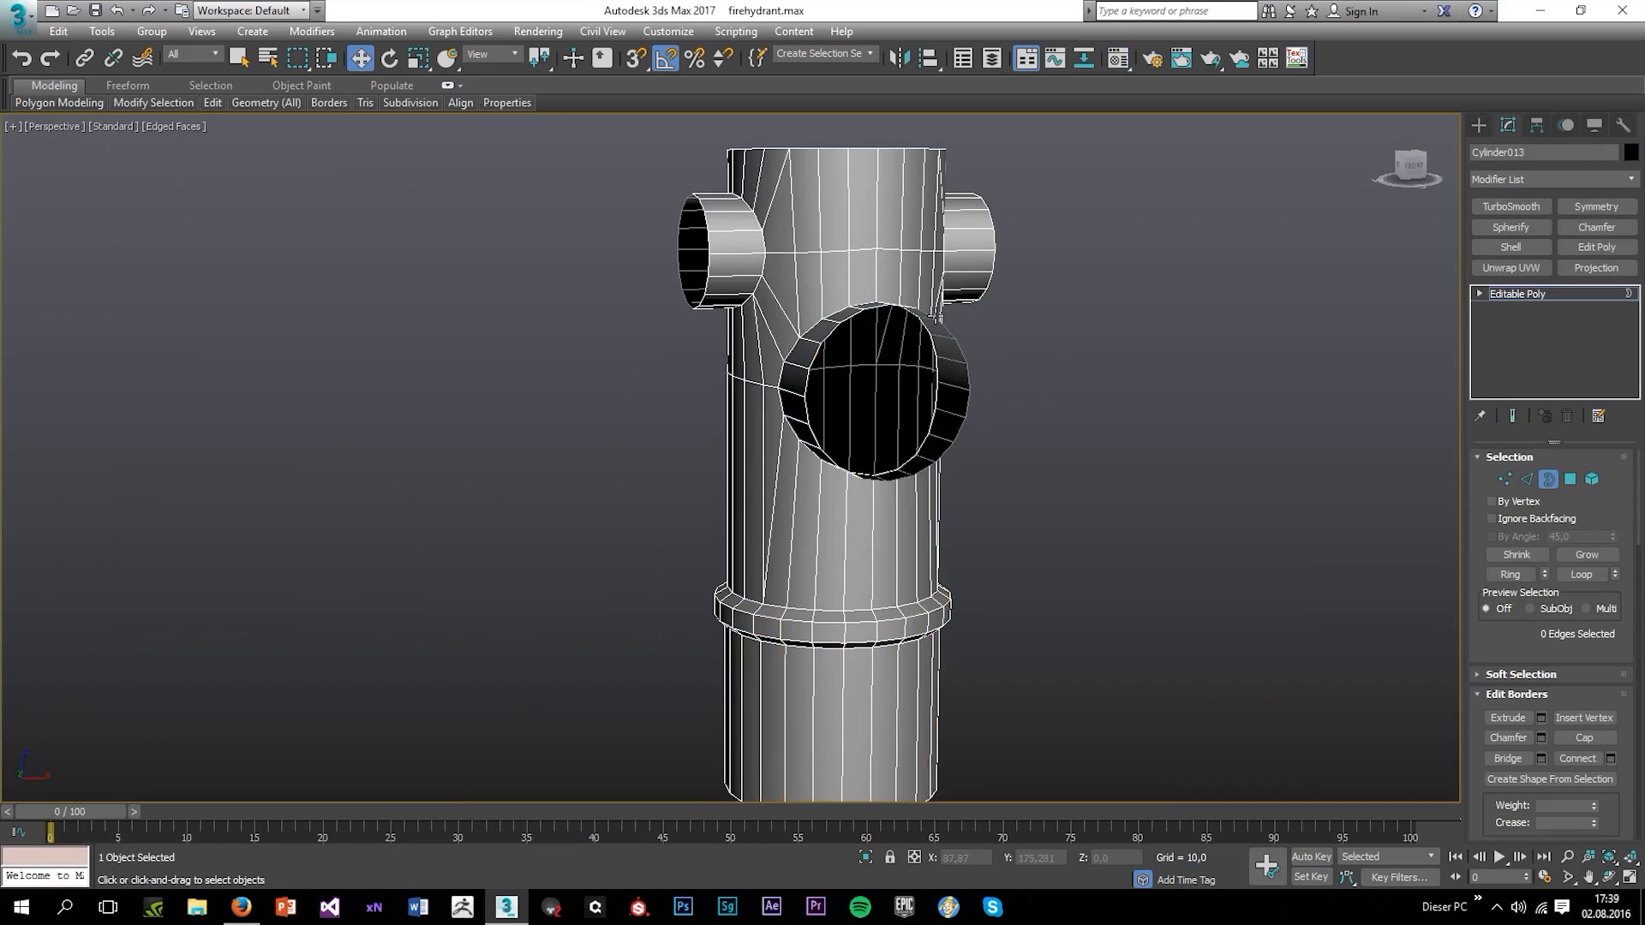
Select the open border of the body's front outlet and unhide all the other hydrant parts
{"action": "left_click", "coordinate": [927, 313]}
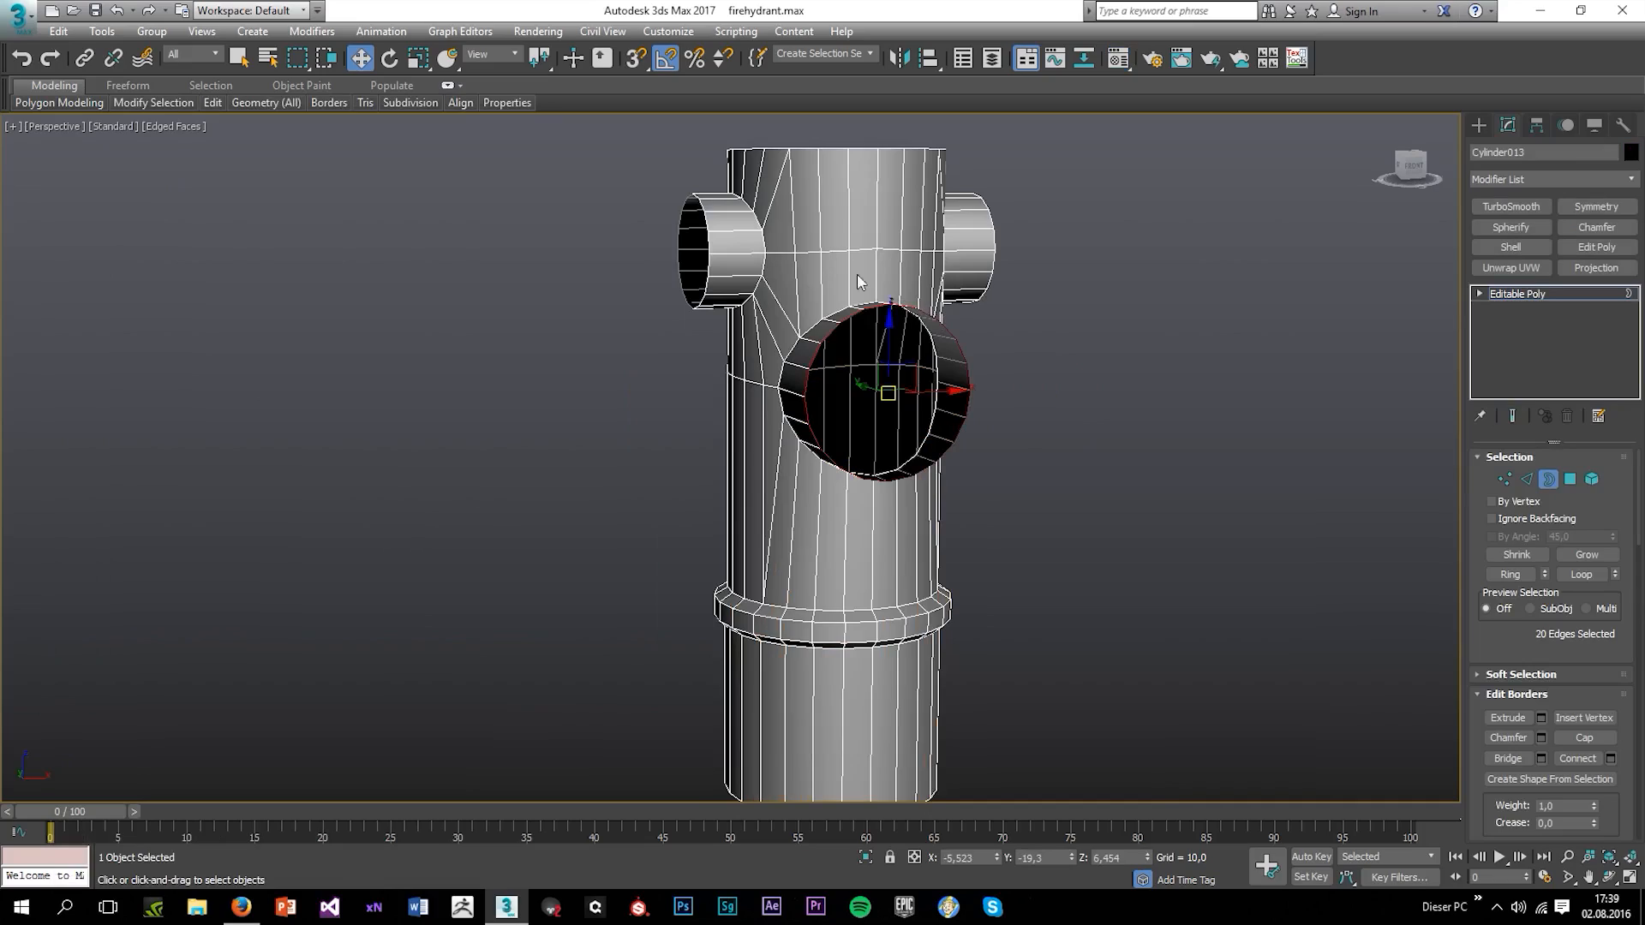
{"action": "middle_click_drag", "start_coordinate": [861, 382], "coordinate": [1010, 342], "text": "alt"}
{"action": "right_click", "coordinate": [956, 354]}
{"action": "left_click", "coordinate": [982, 286]}
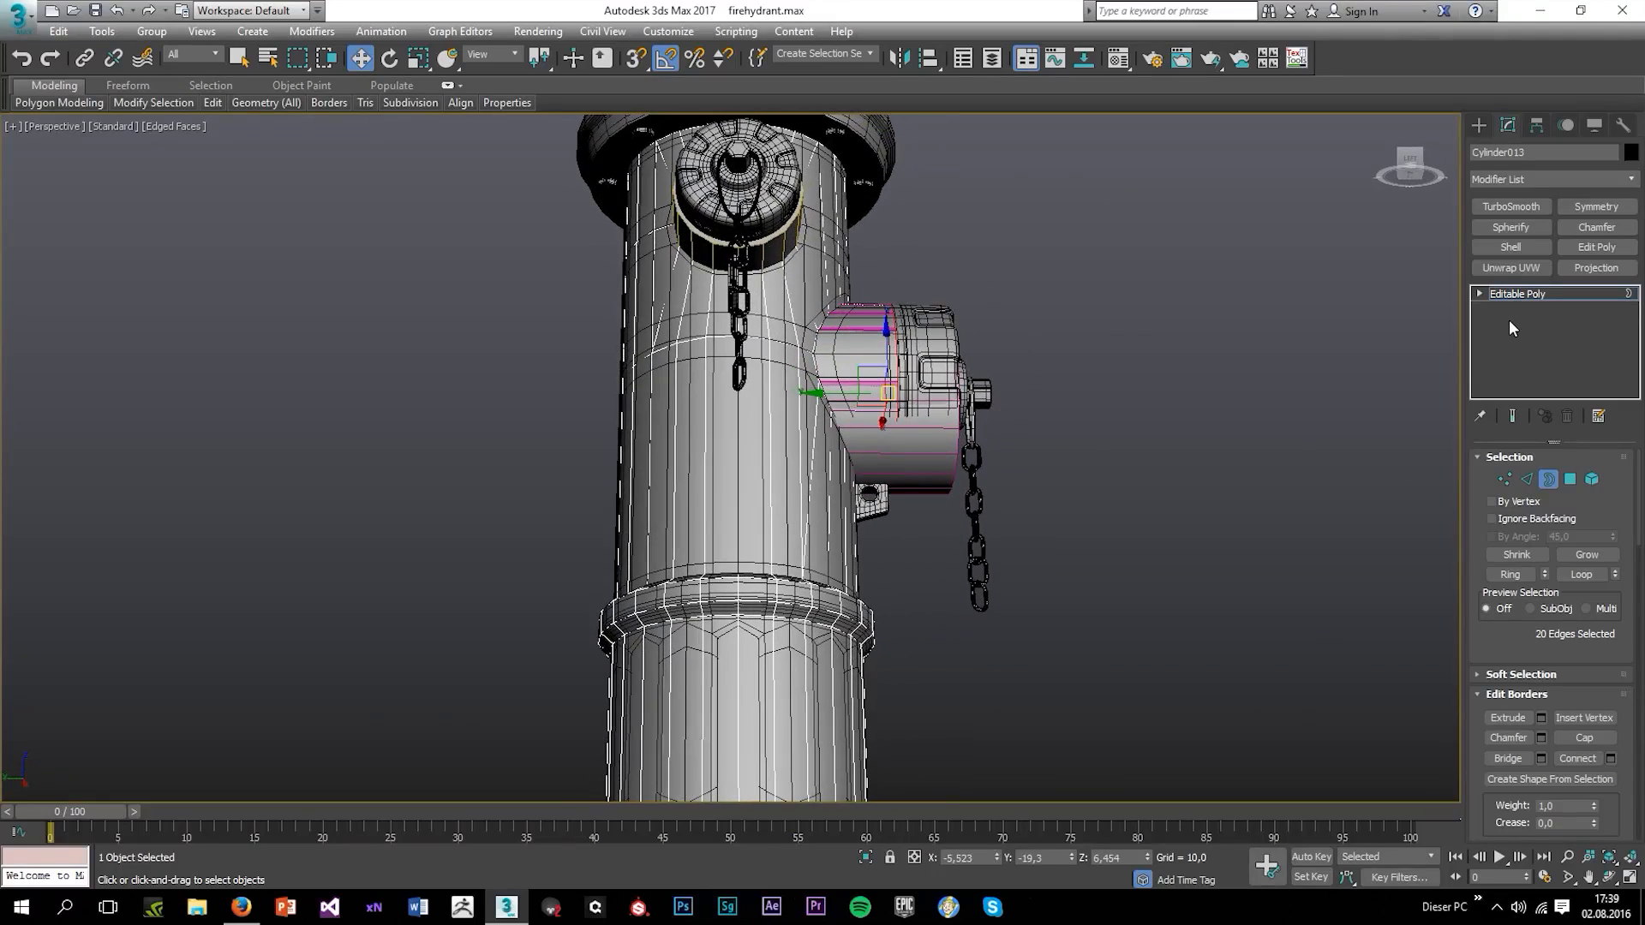
Leave border editing and delete the old front outlet cylinder, Cylinder002
{"action": "left_click", "coordinate": [1518, 294]}
{"action": "left_click", "coordinate": [891, 420]}
{"action": "key", "text": "z"}
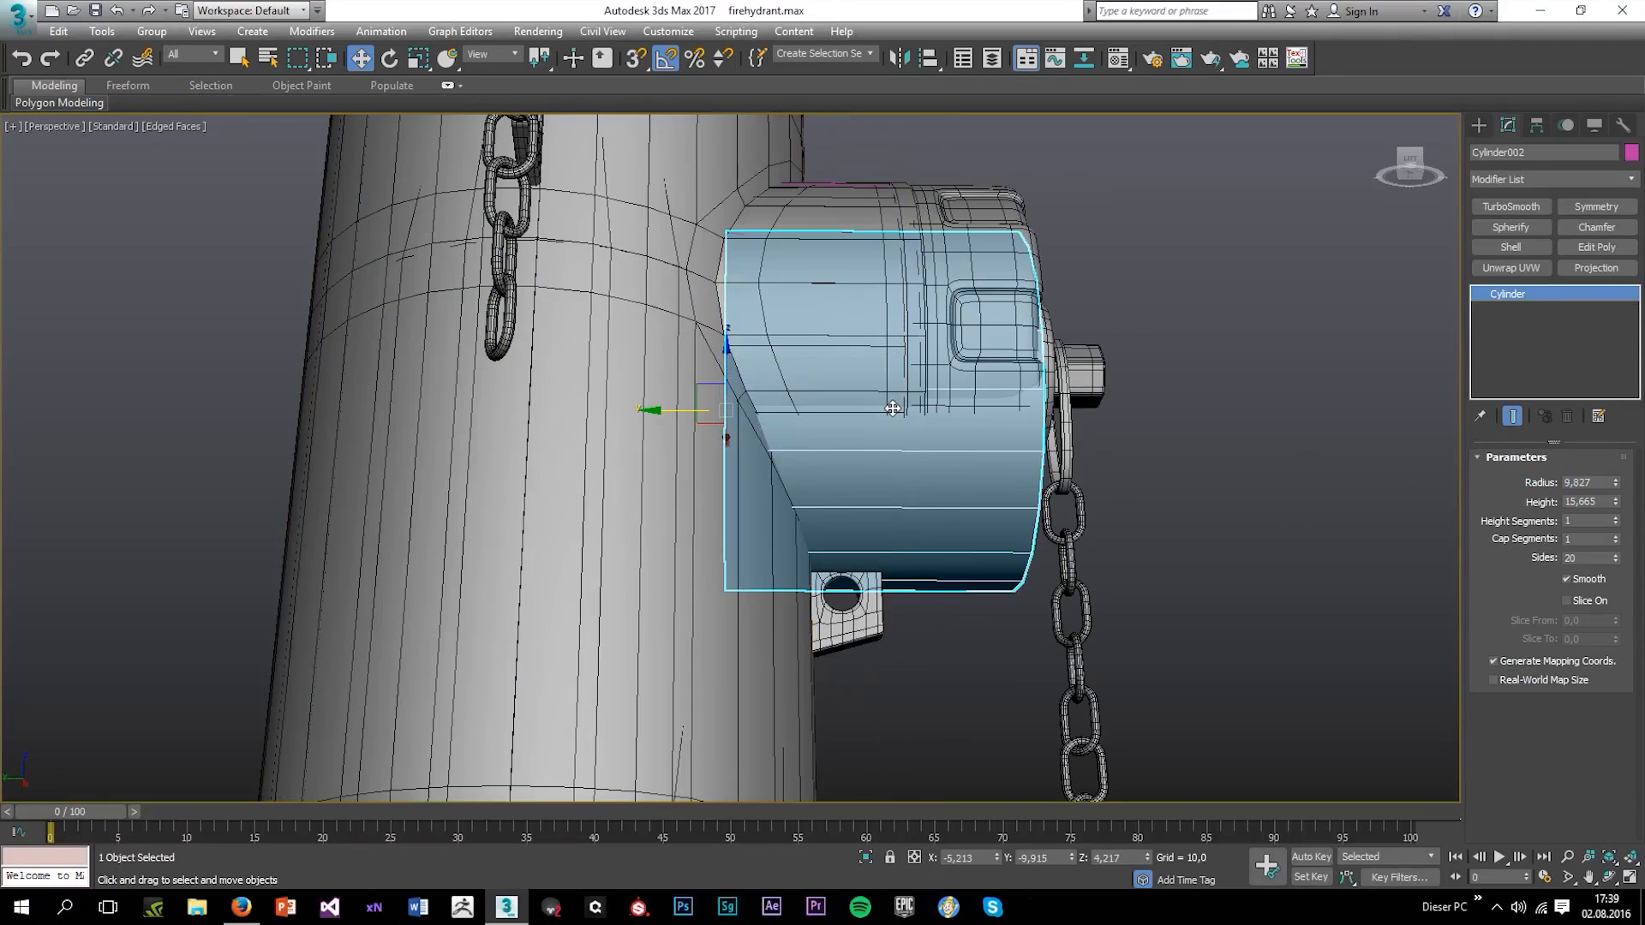
{"action": "key", "text": "Delete"}
{"action": "scroll", "coordinate": [892, 408], "scroll_direction": "down", "scroll_amount": 6}
Delete Cylinder004, the old cylinder mesh that forms the side outlets
{"action": "scroll", "coordinate": [782, 299], "scroll_direction": "up", "scroll_amount": 4}
{"action": "middle_click_drag", "start_coordinate": [782, 299], "coordinate": [972, 505], "text": "alt"}
{"action": "scroll", "coordinate": [968, 509], "scroll_direction": "up", "scroll_amount": 2}
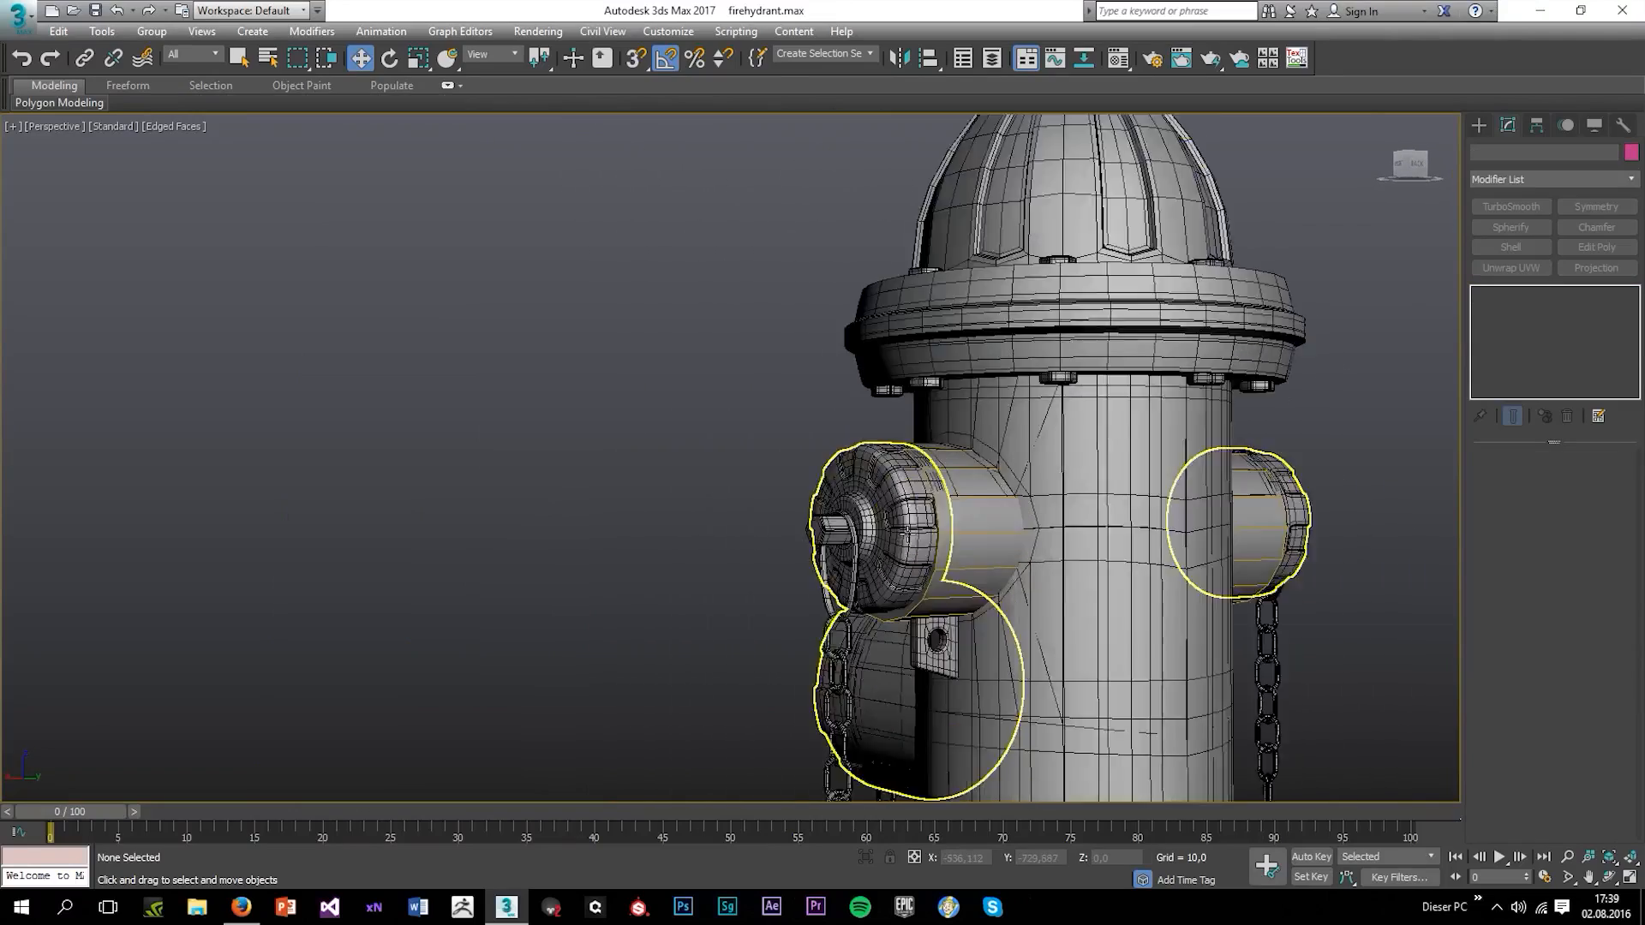
{"action": "scroll", "coordinate": [907, 532], "scroll_direction": "up", "scroll_amount": 3}
{"action": "left_click", "coordinate": [1035, 558]}
{"action": "key", "text": "z"}
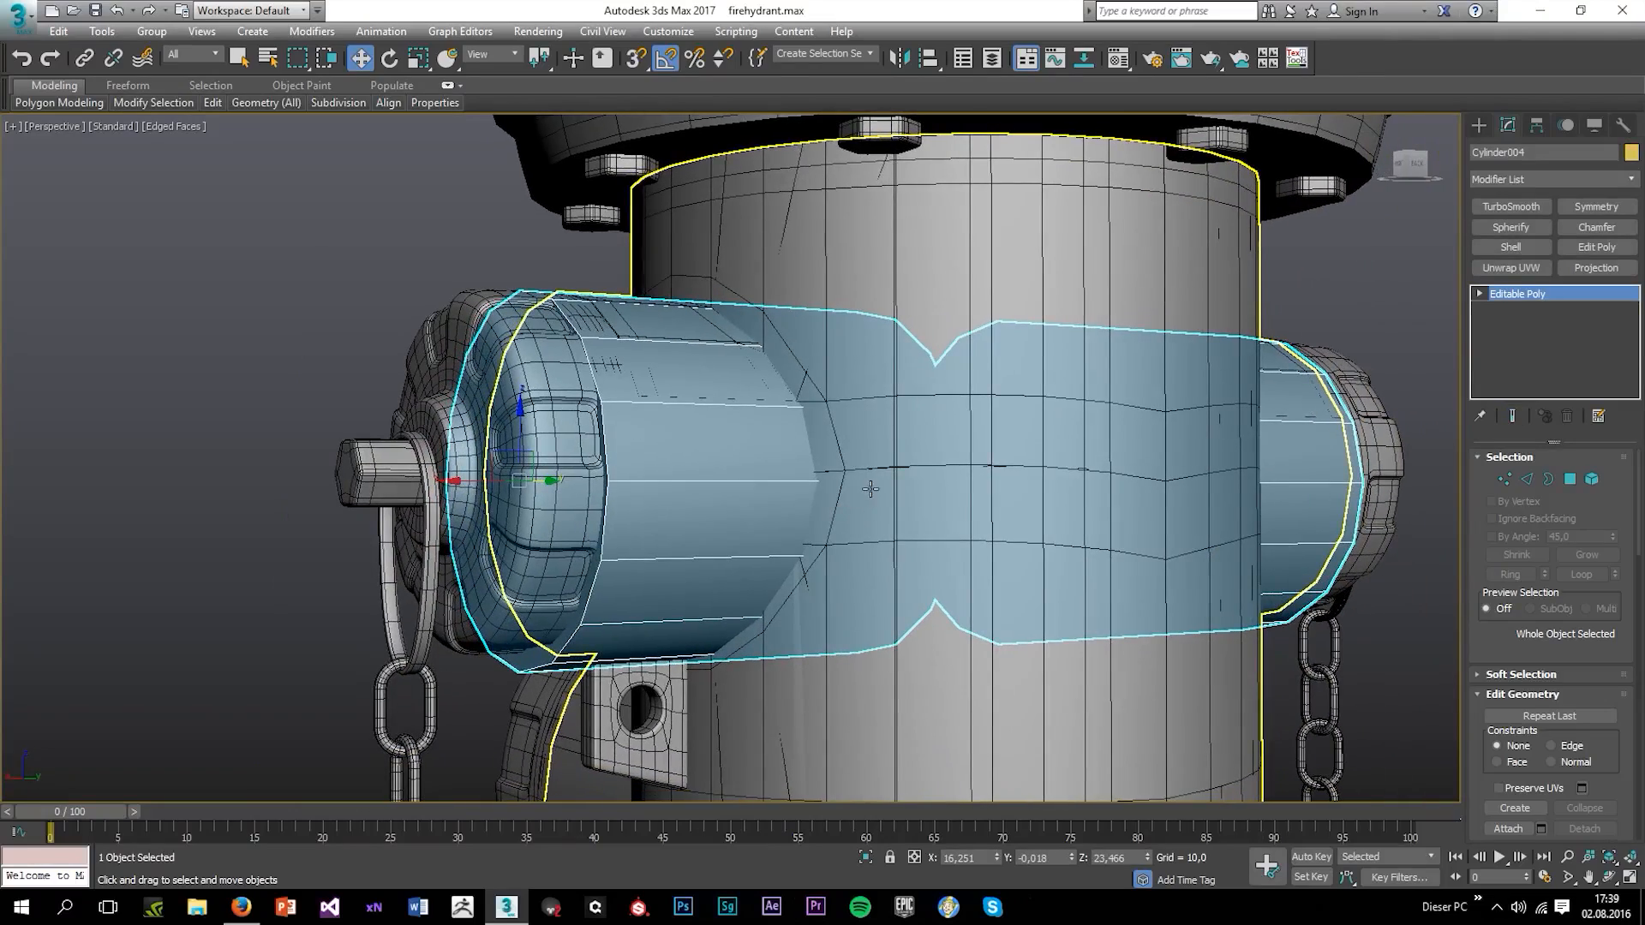
{"action": "key", "text": "Delete"}
In wireframe display, select the leftover front and side outlet cylinders and delete both
{"action": "scroll", "coordinate": [934, 480], "scroll_direction": "down", "scroll_amount": 4}
{"action": "middle_click_drag", "start_coordinate": [933, 480], "coordinate": [747, 467], "text": "alt"}
{"action": "left_click", "coordinate": [861, 471]}
{"action": "key", "text": "F3"}
{"action": "left_click", "coordinate": [746, 467]}
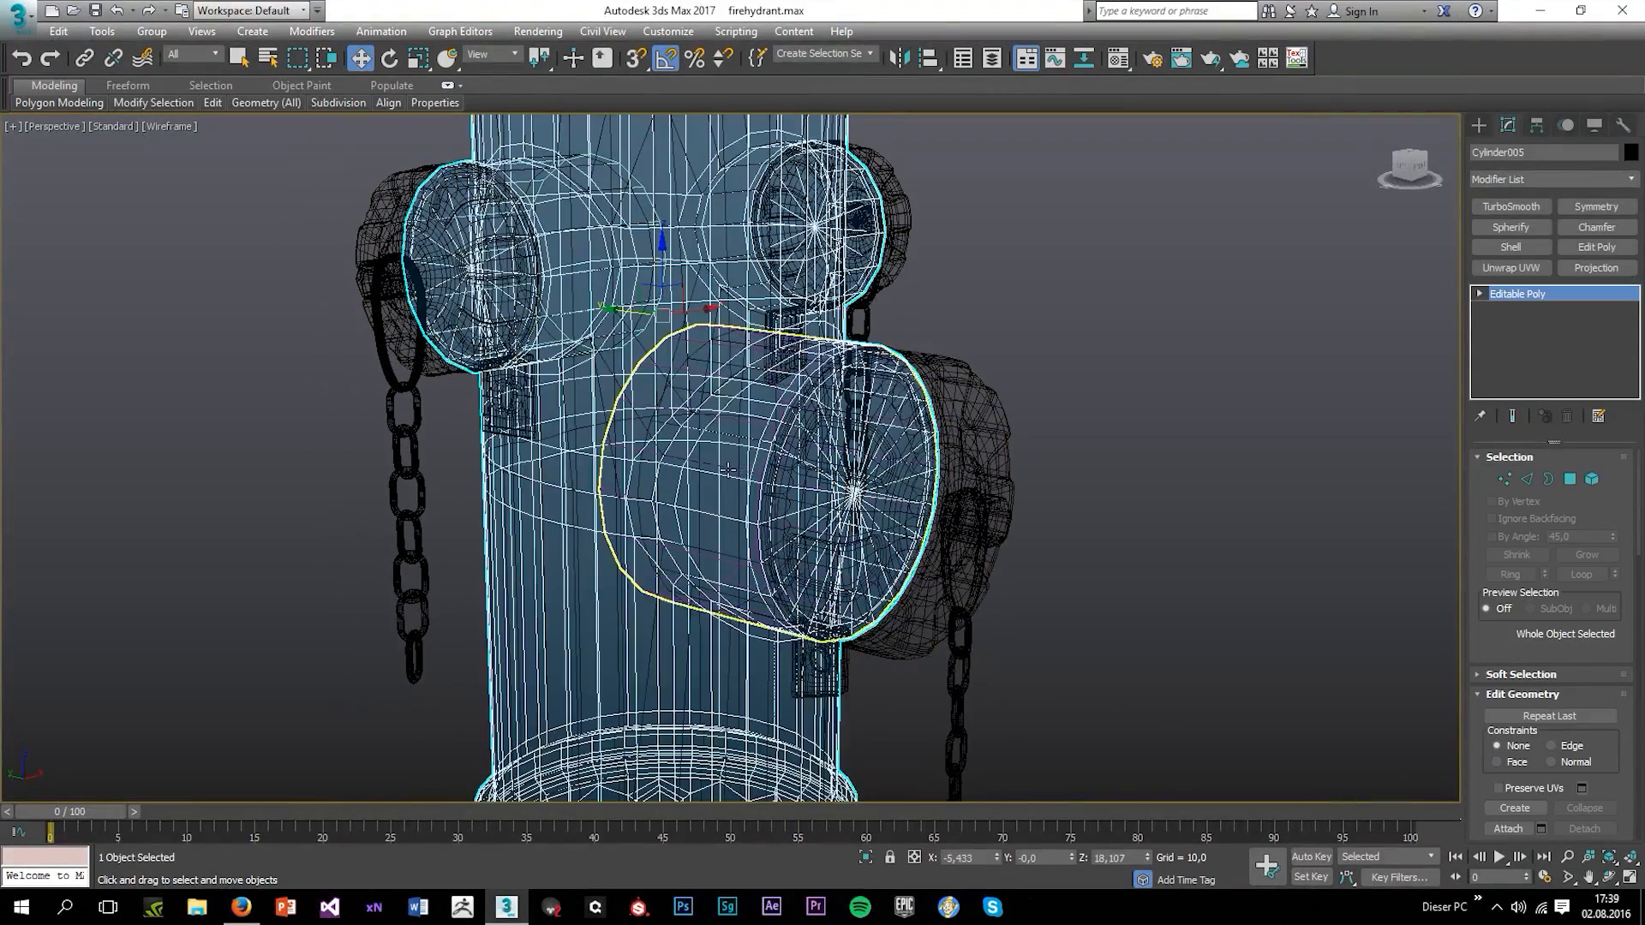
{"action": "left_click", "coordinate": [744, 468]}
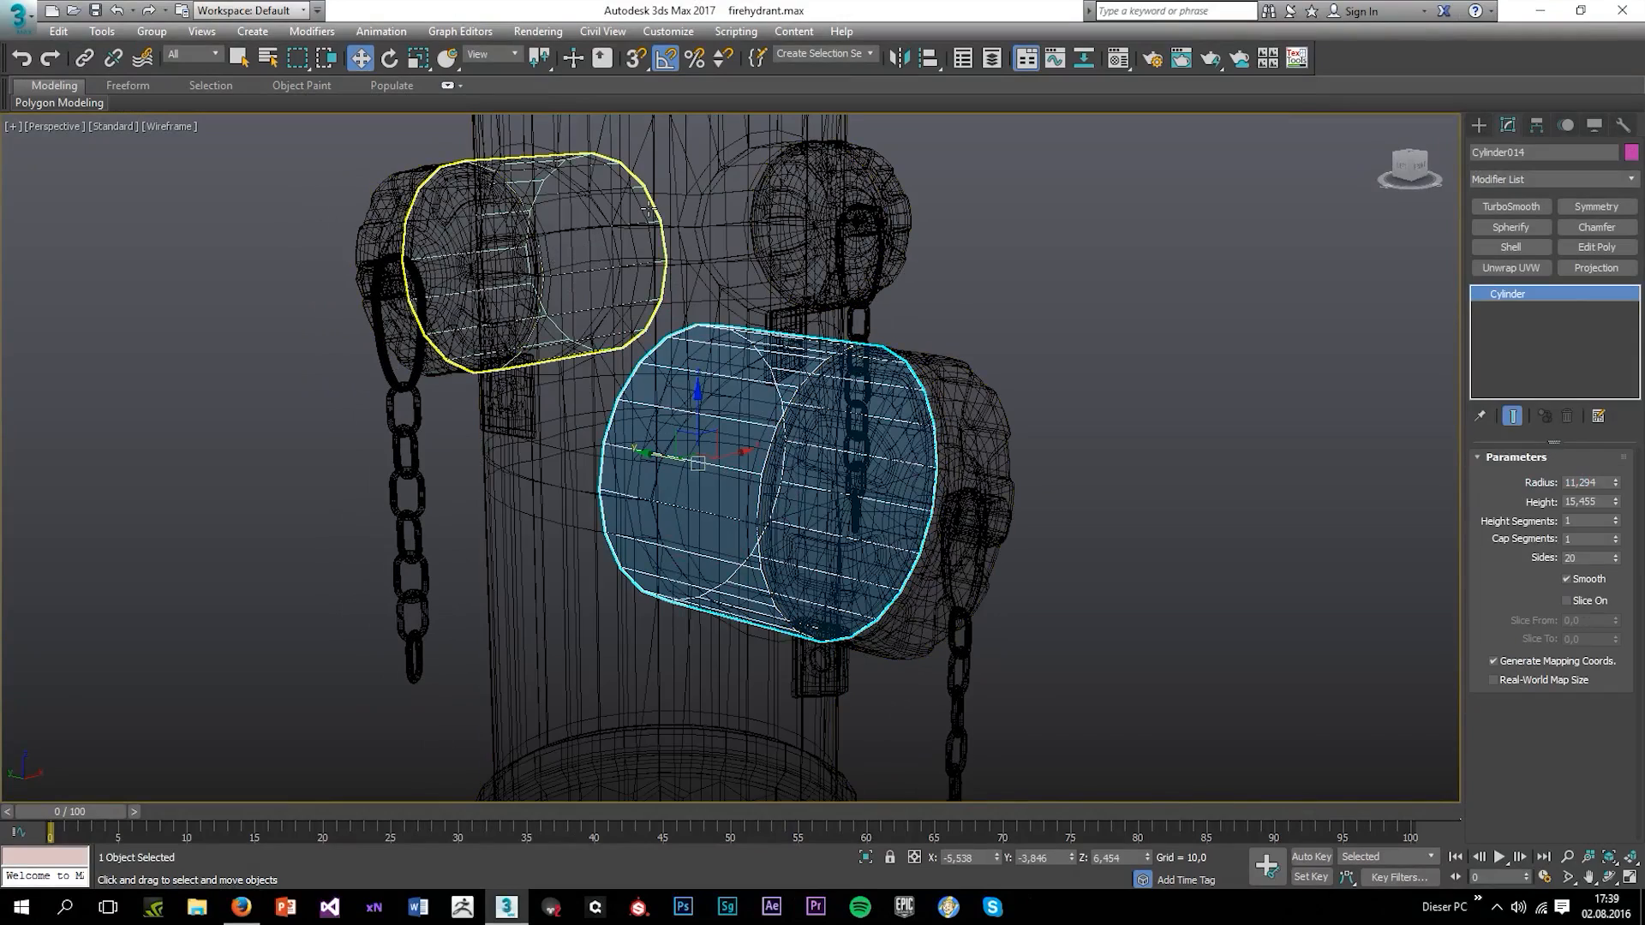
{"action": "left_click", "coordinate": [597, 252], "text": "ctrl"}
{"action": "middle_click_drag", "start_coordinate": [597, 253], "coordinate": [711, 261], "text": "alt"}
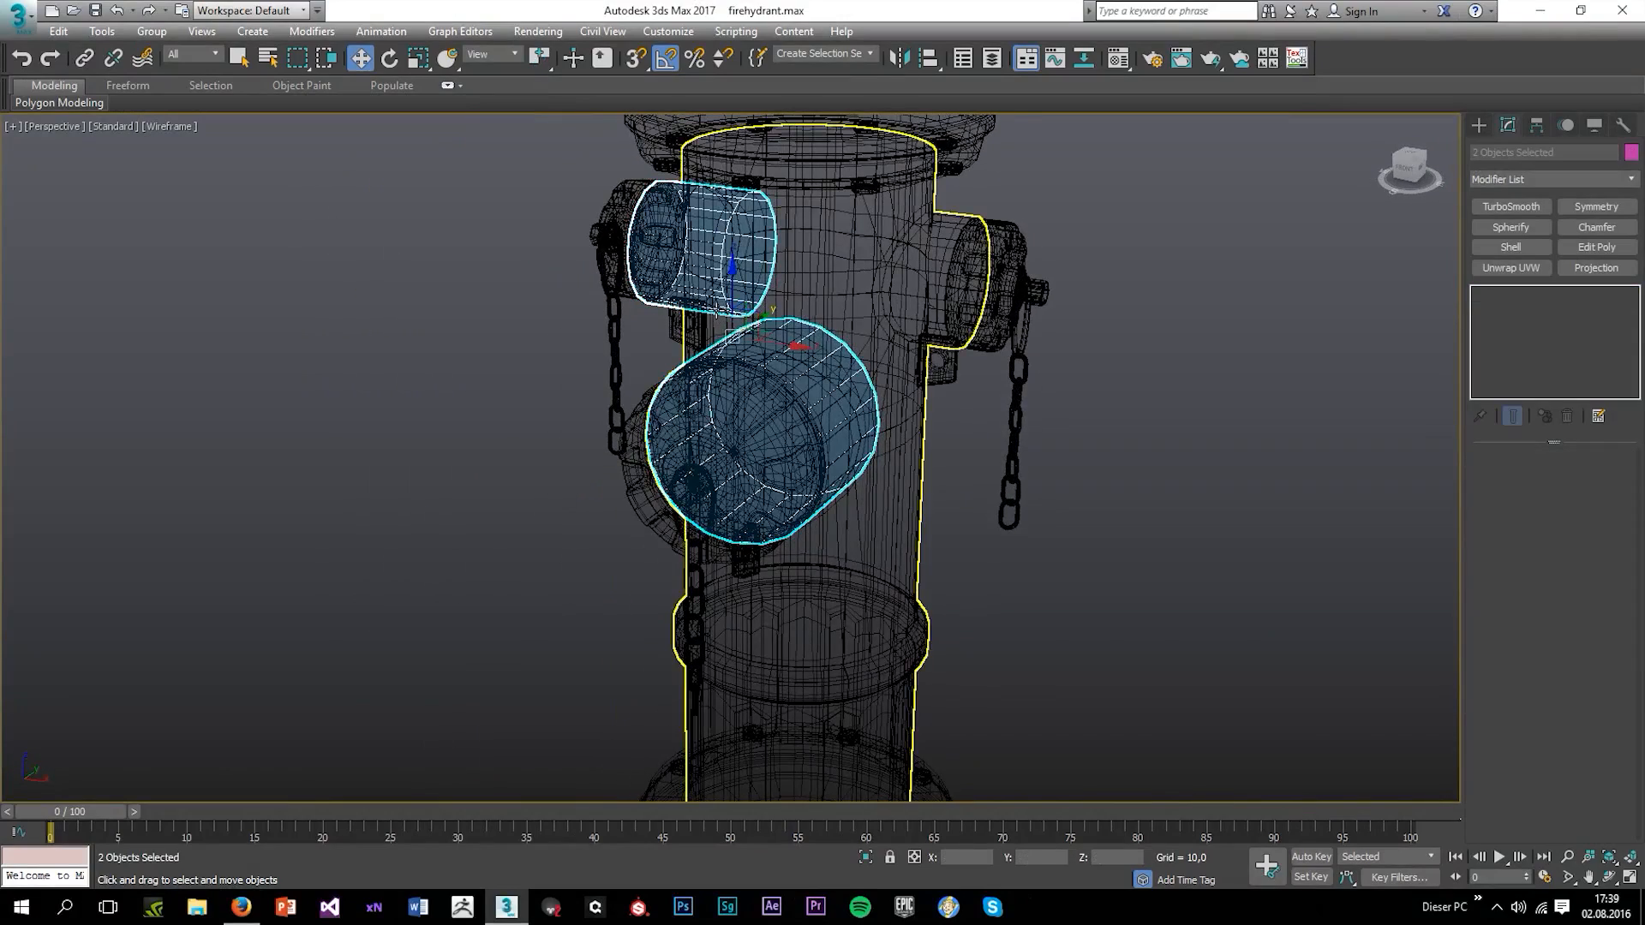
{"action": "key", "text": "Delete"}
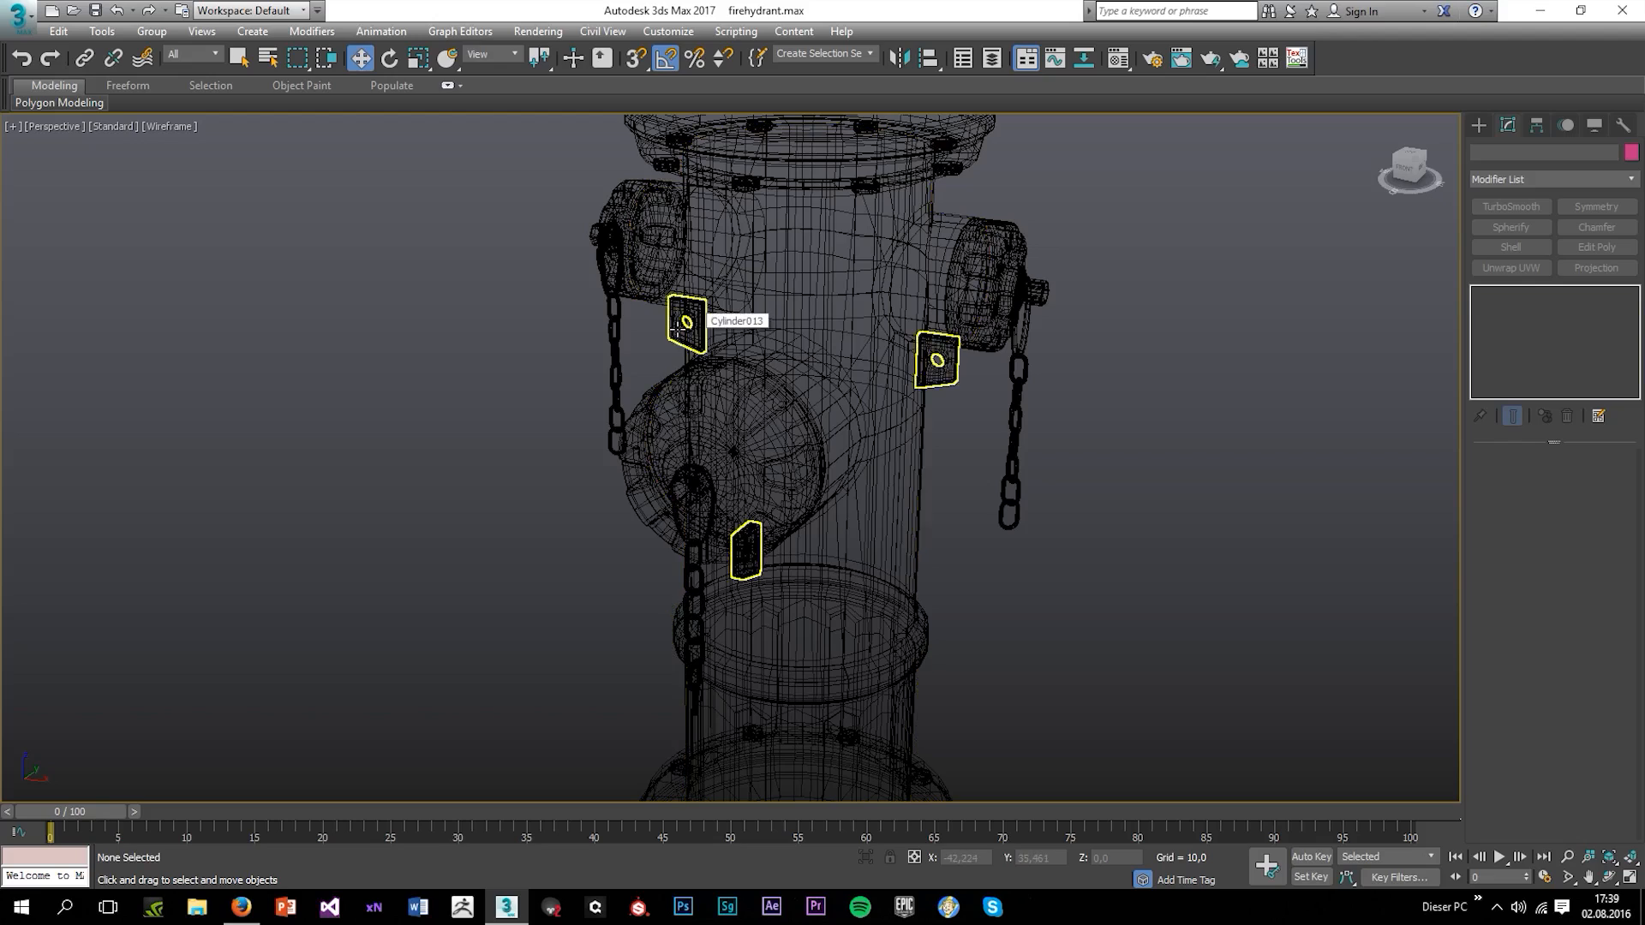
Return to shaded display, select the new body mesh Cylinder013 and reactivate its front outlet border selection
{"action": "key", "text": "F3"}
{"action": "left_click", "coordinate": [824, 338]}
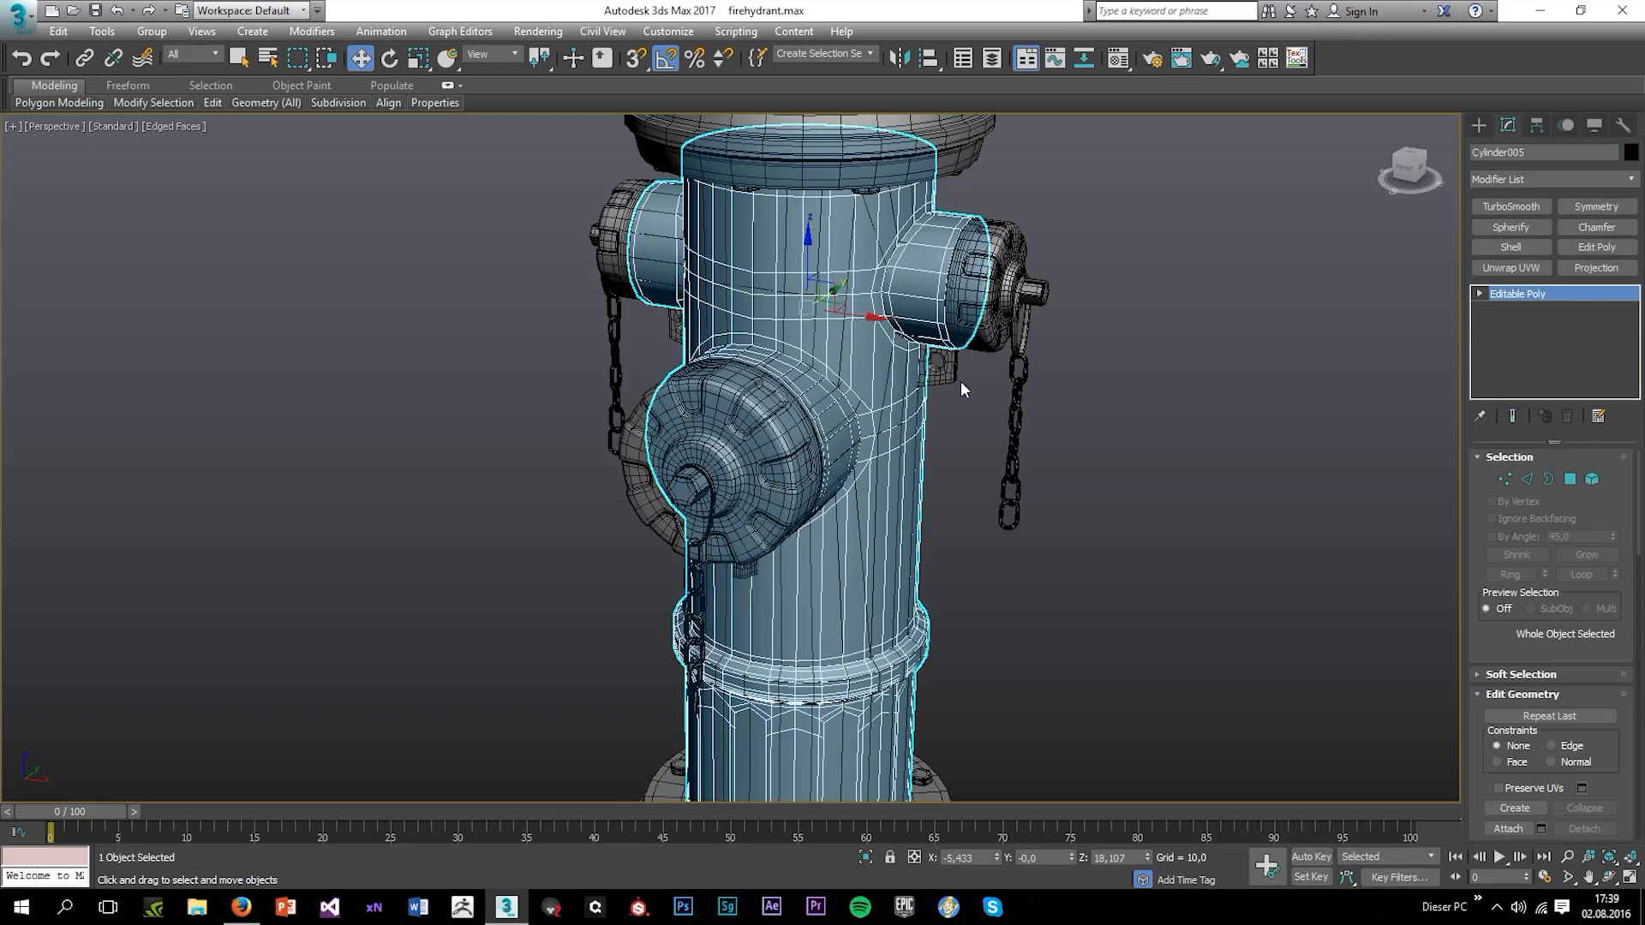
{"action": "left_click", "coordinate": [844, 352]}
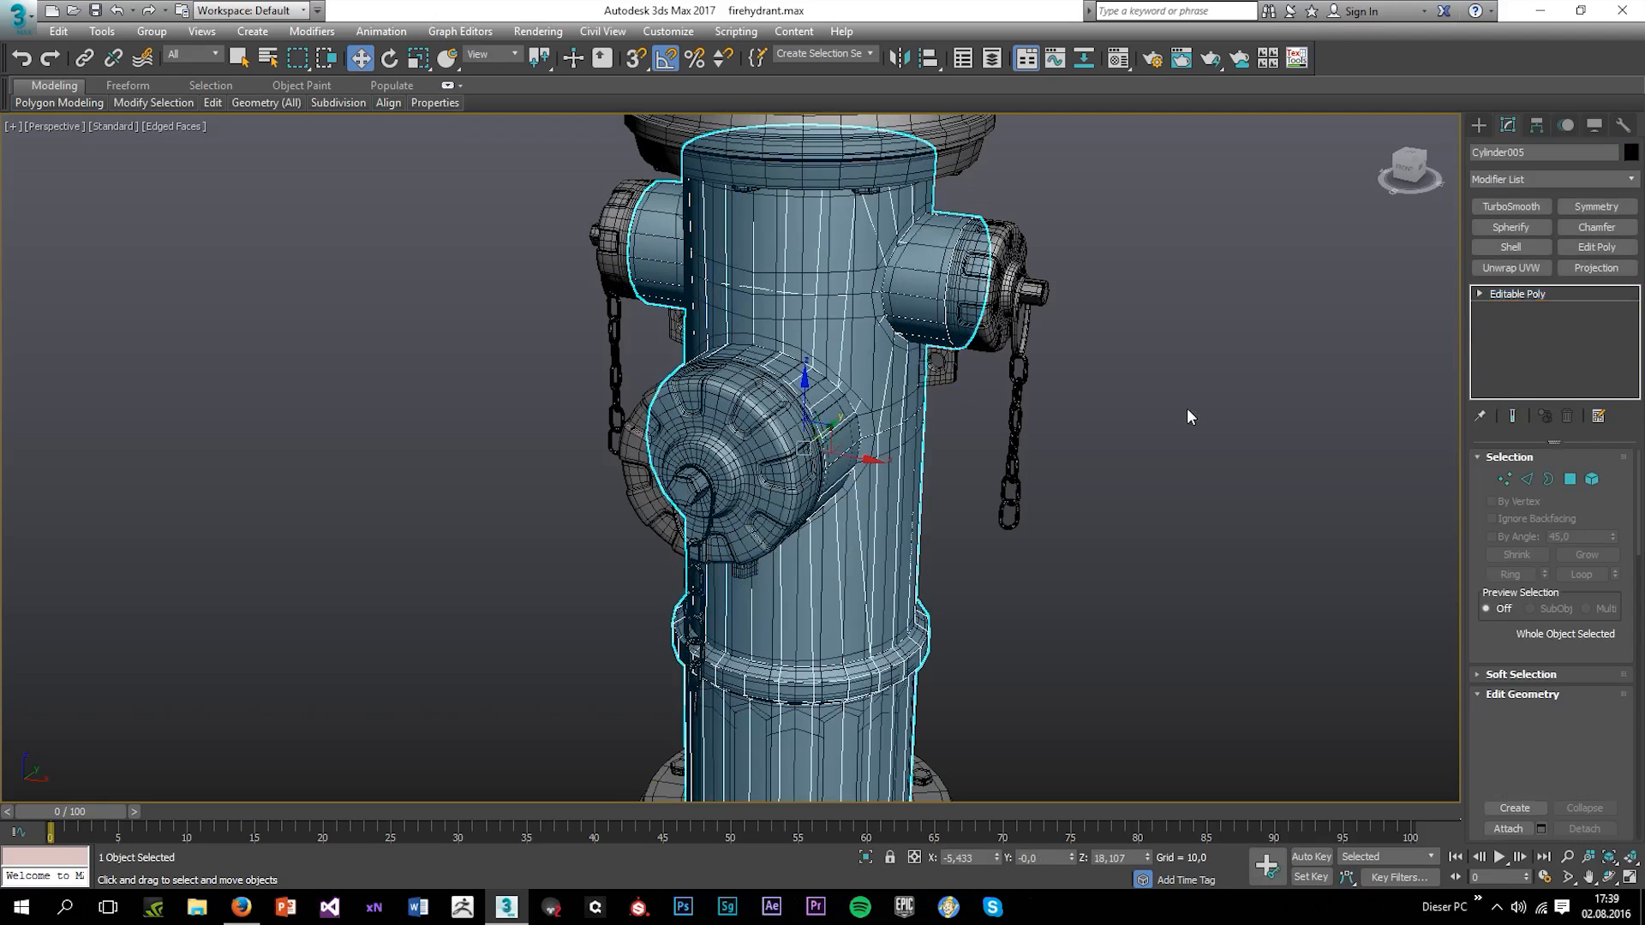
{"action": "left_click", "coordinate": [1072, 438]}
{"action": "scroll", "coordinate": [881, 380], "scroll_direction": "up", "scroll_amount": 6}
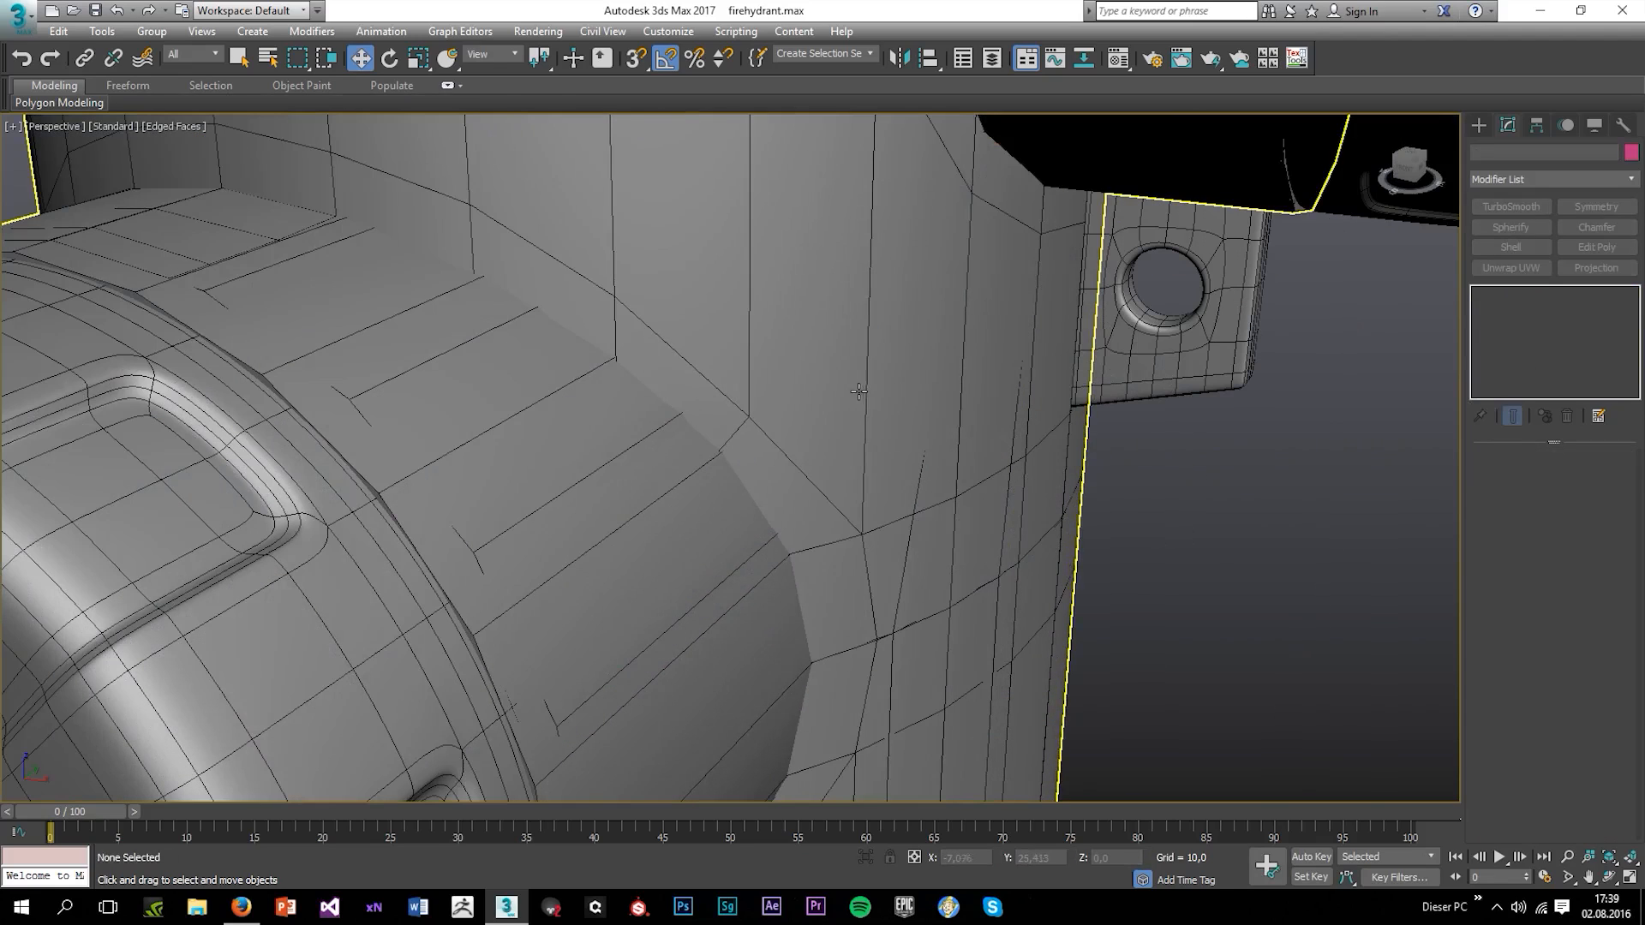
{"action": "left_click", "coordinate": [900, 455]}
{"action": "left_click", "coordinate": [907, 545]}
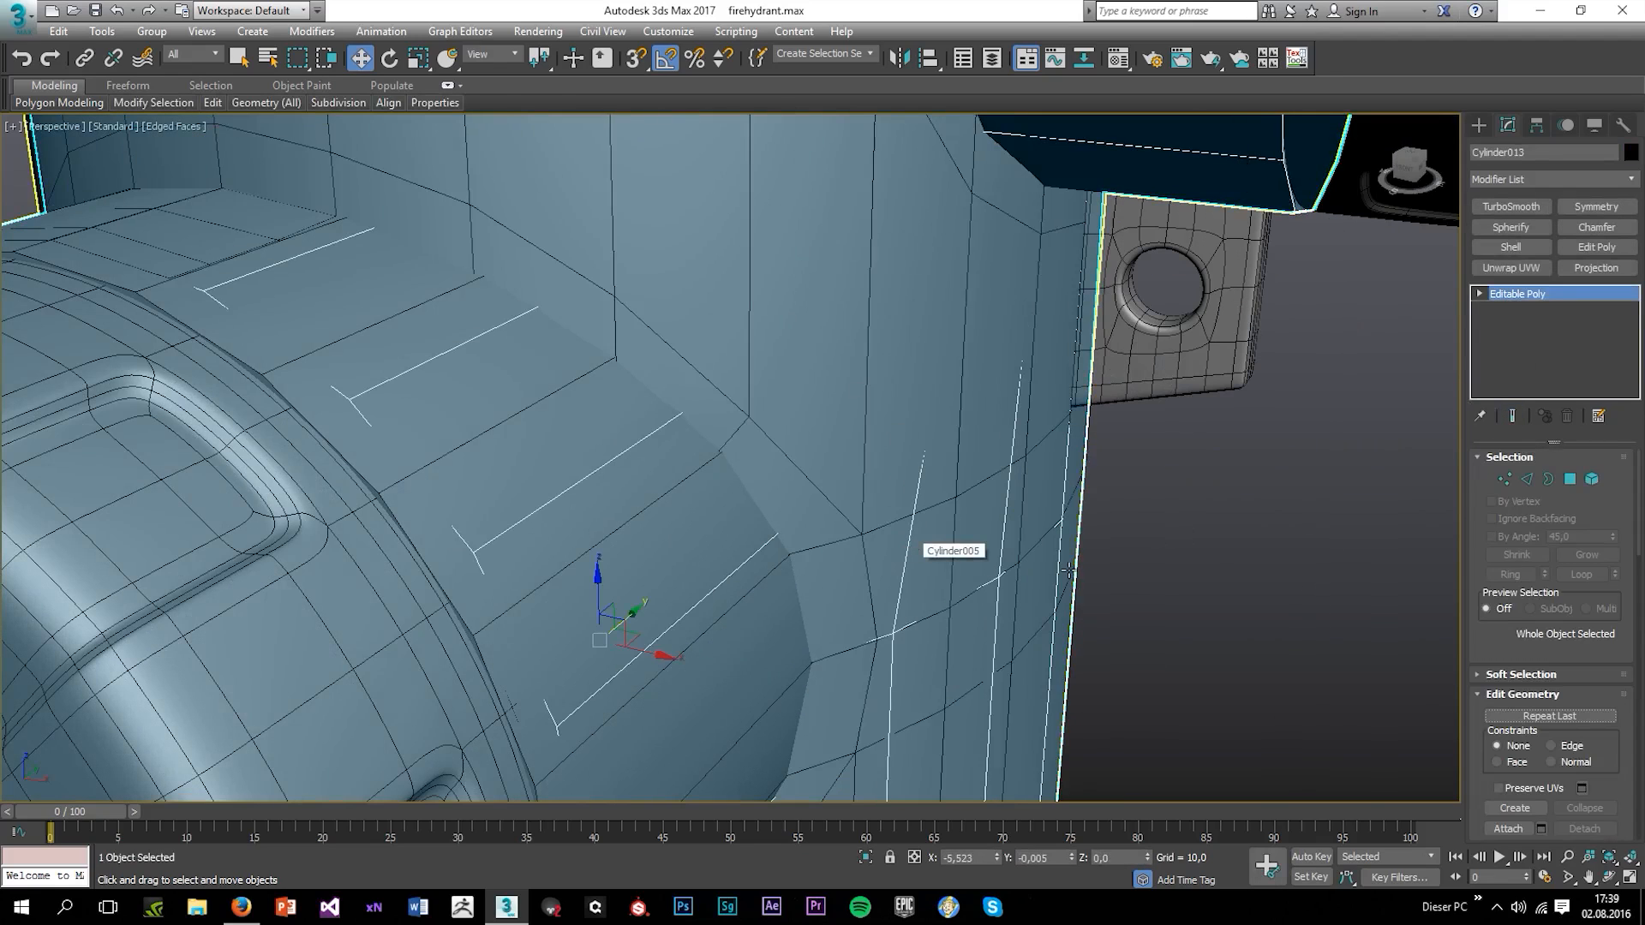
{"action": "left_click", "coordinate": [1547, 479]}
In the wireframe left view, extrude the front outlet's border outward about 7.8 units to the cap's outer face
{"action": "key", "text": "alt+w"}
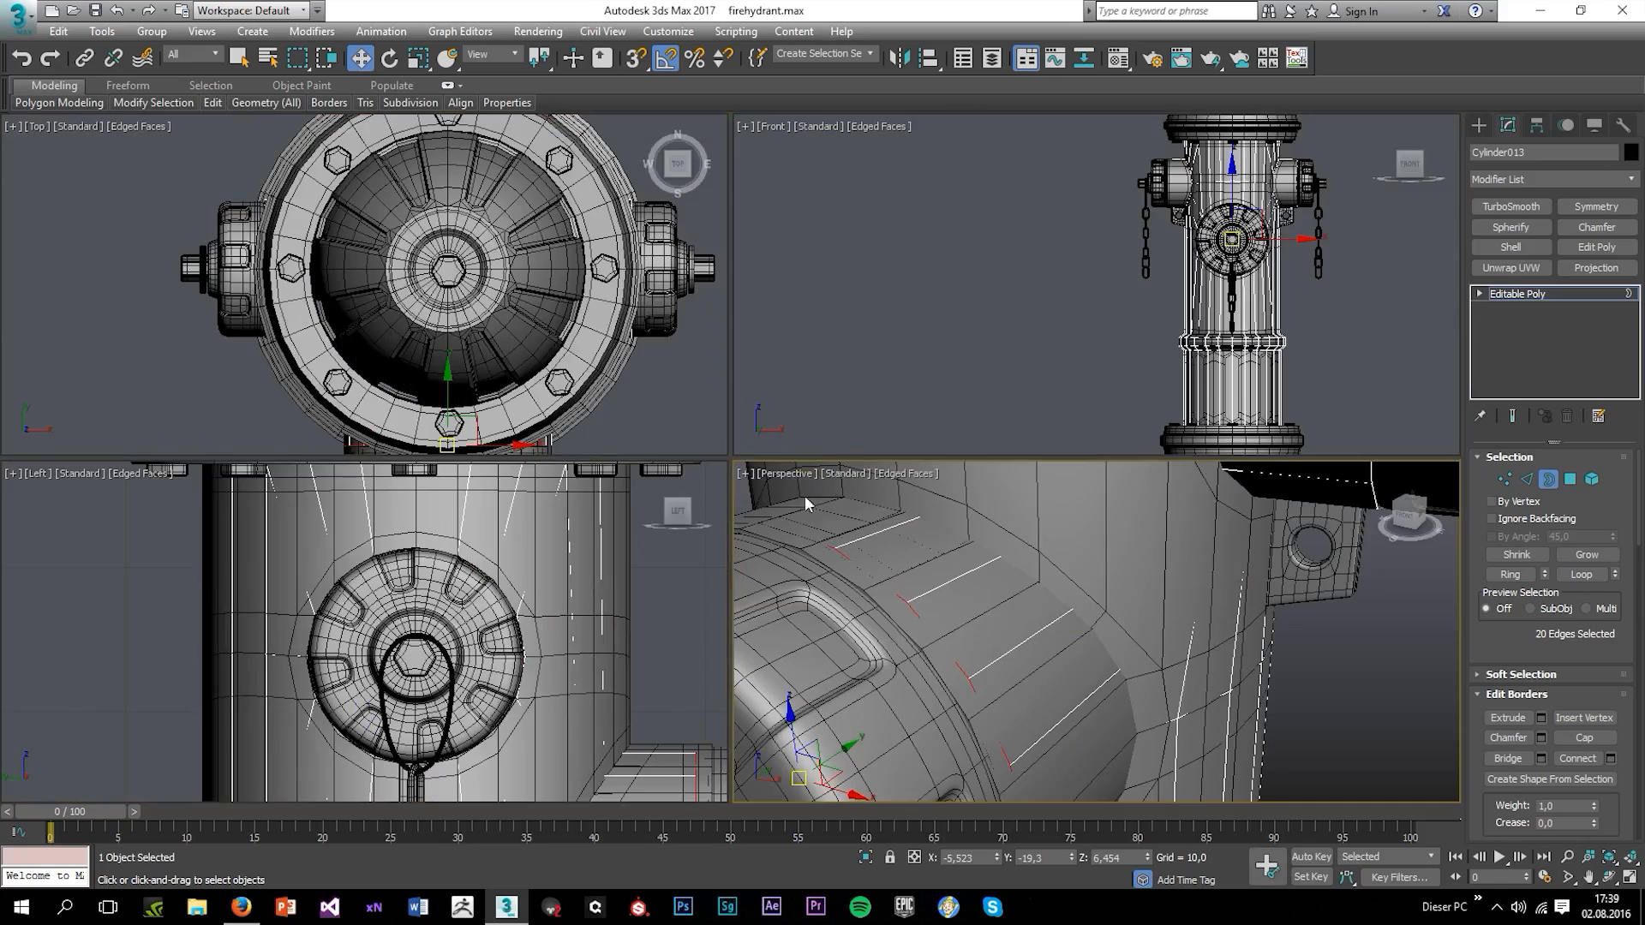
{"action": "middle_click", "coordinate": [1036, 341]}
{"action": "key", "text": "alt+w"}
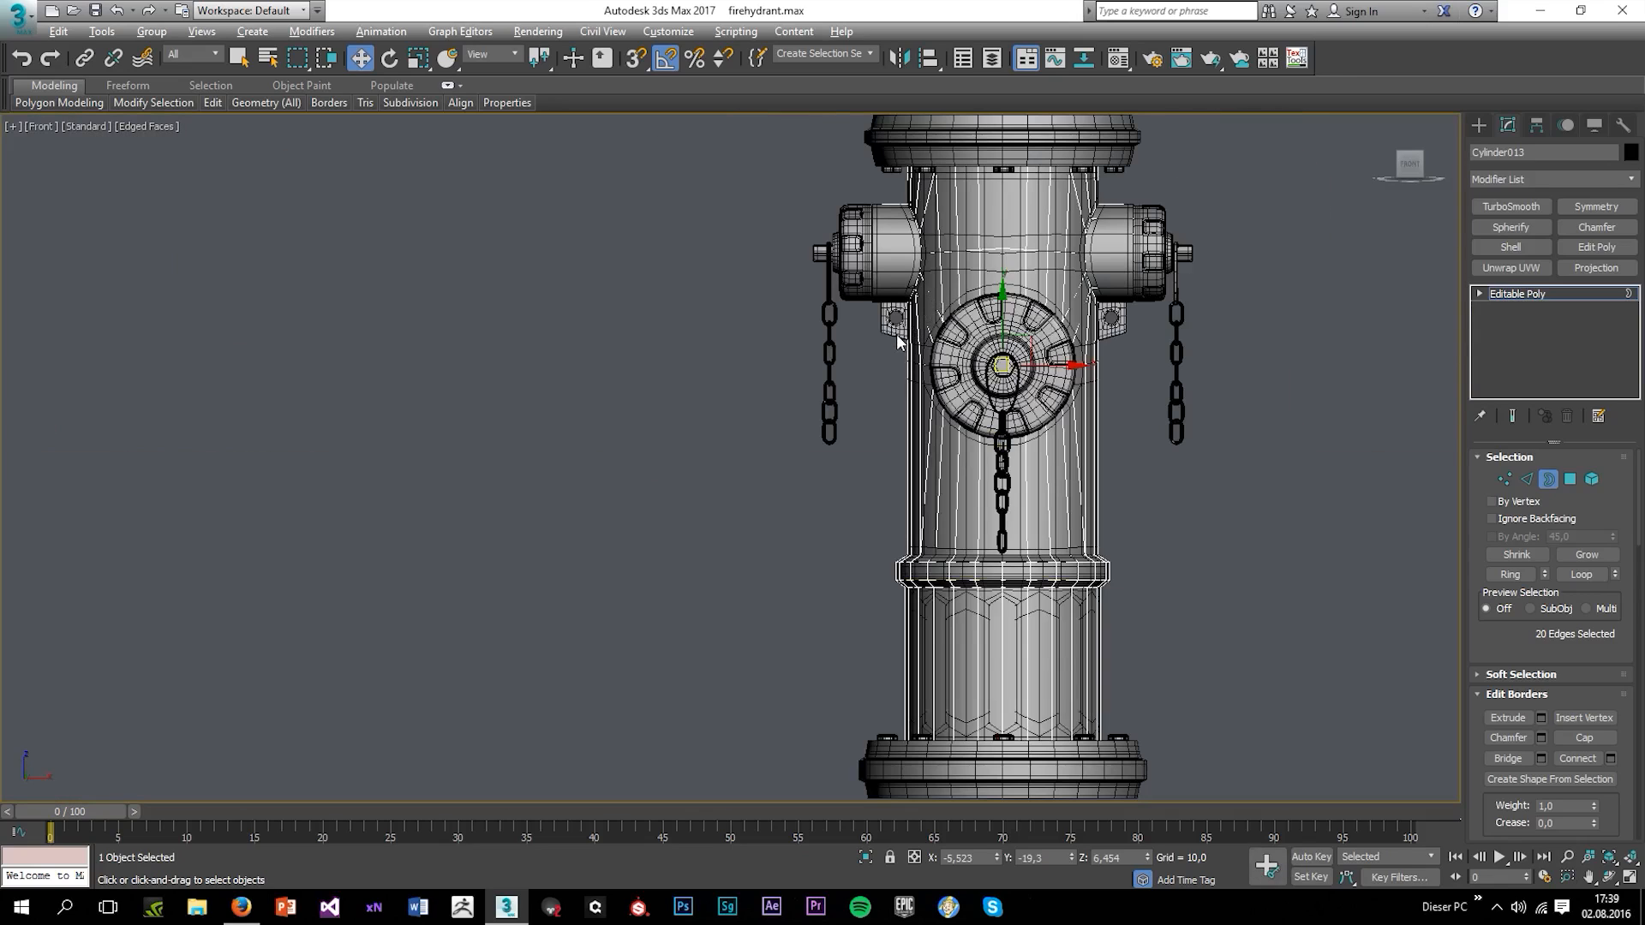
{"action": "key", "text": "alt+w"}
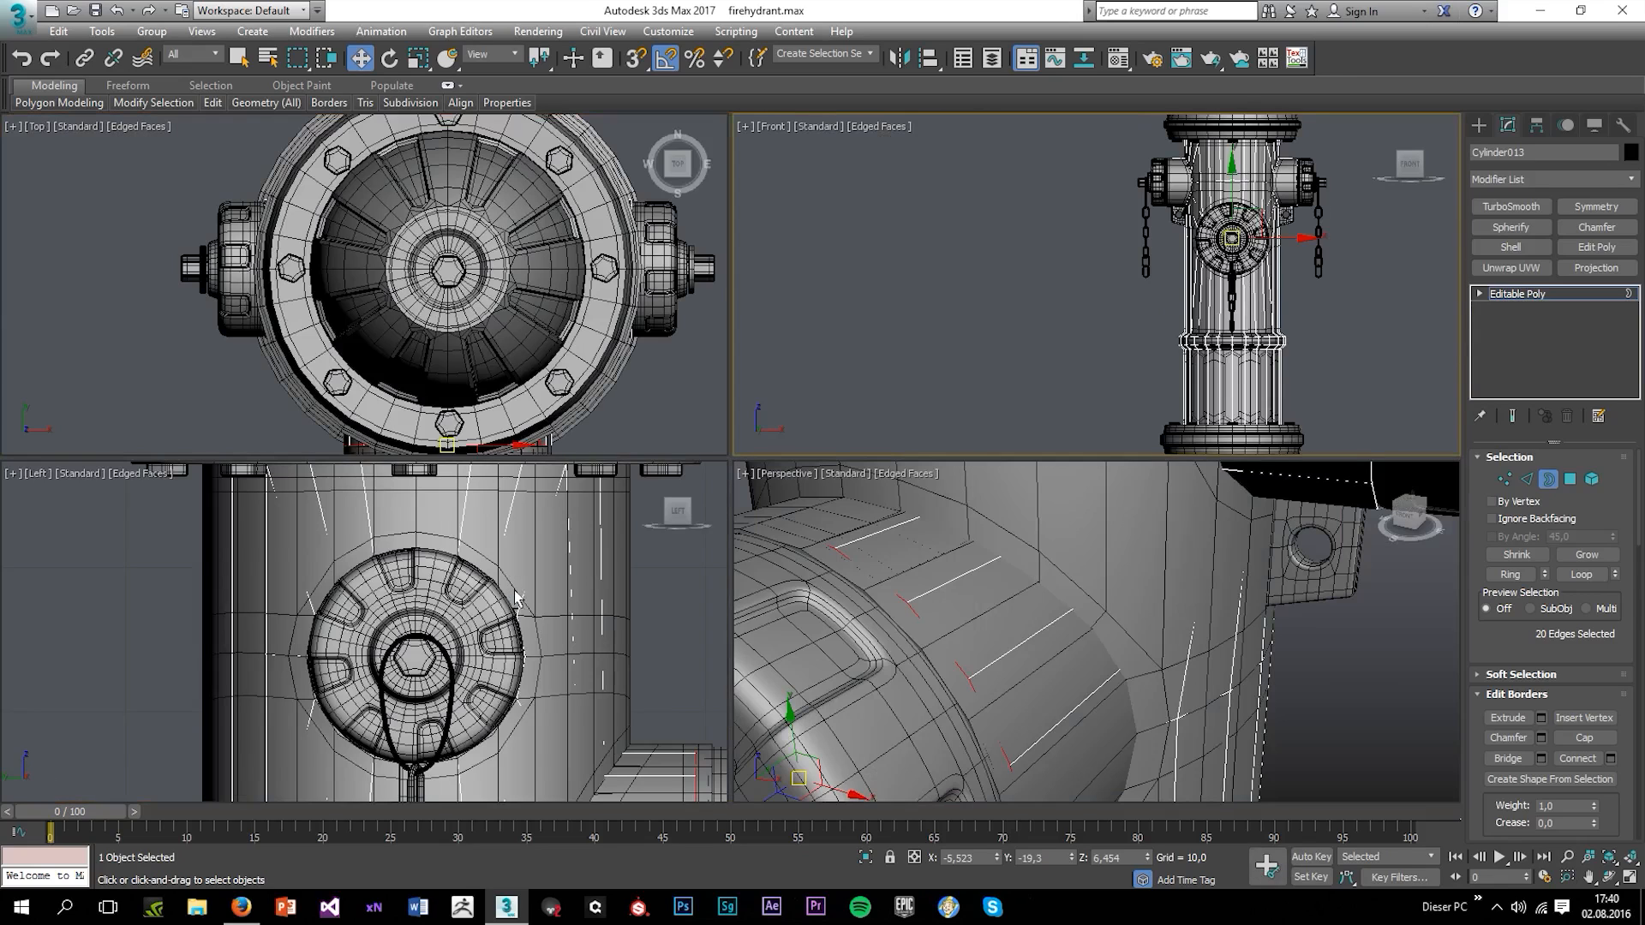
{"action": "middle_click", "coordinate": [618, 491]}
{"action": "key", "text": "alt+w"}
{"action": "scroll", "coordinate": [824, 465], "scroll_direction": "up", "scroll_amount": 1}
{"action": "key", "text": "F3"}
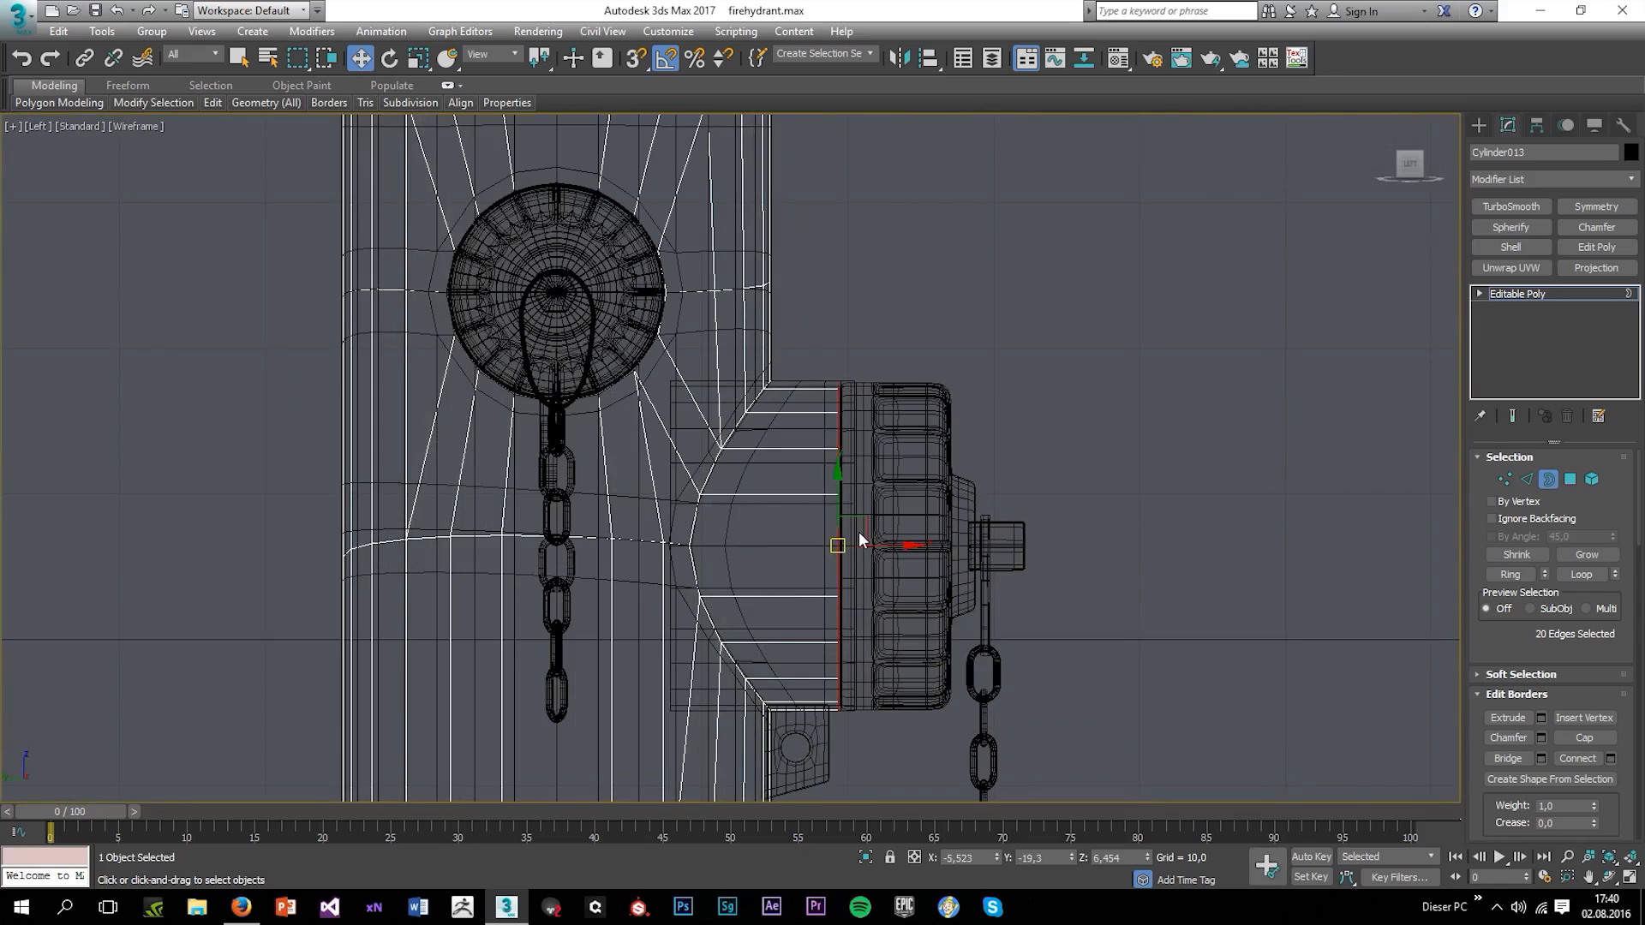
{"action": "scroll", "coordinate": [885, 545], "scroll_direction": "up", "scroll_amount": 2}
{"action": "middle_click_drag", "start_coordinate": [889, 543], "coordinate": [829, 439]}
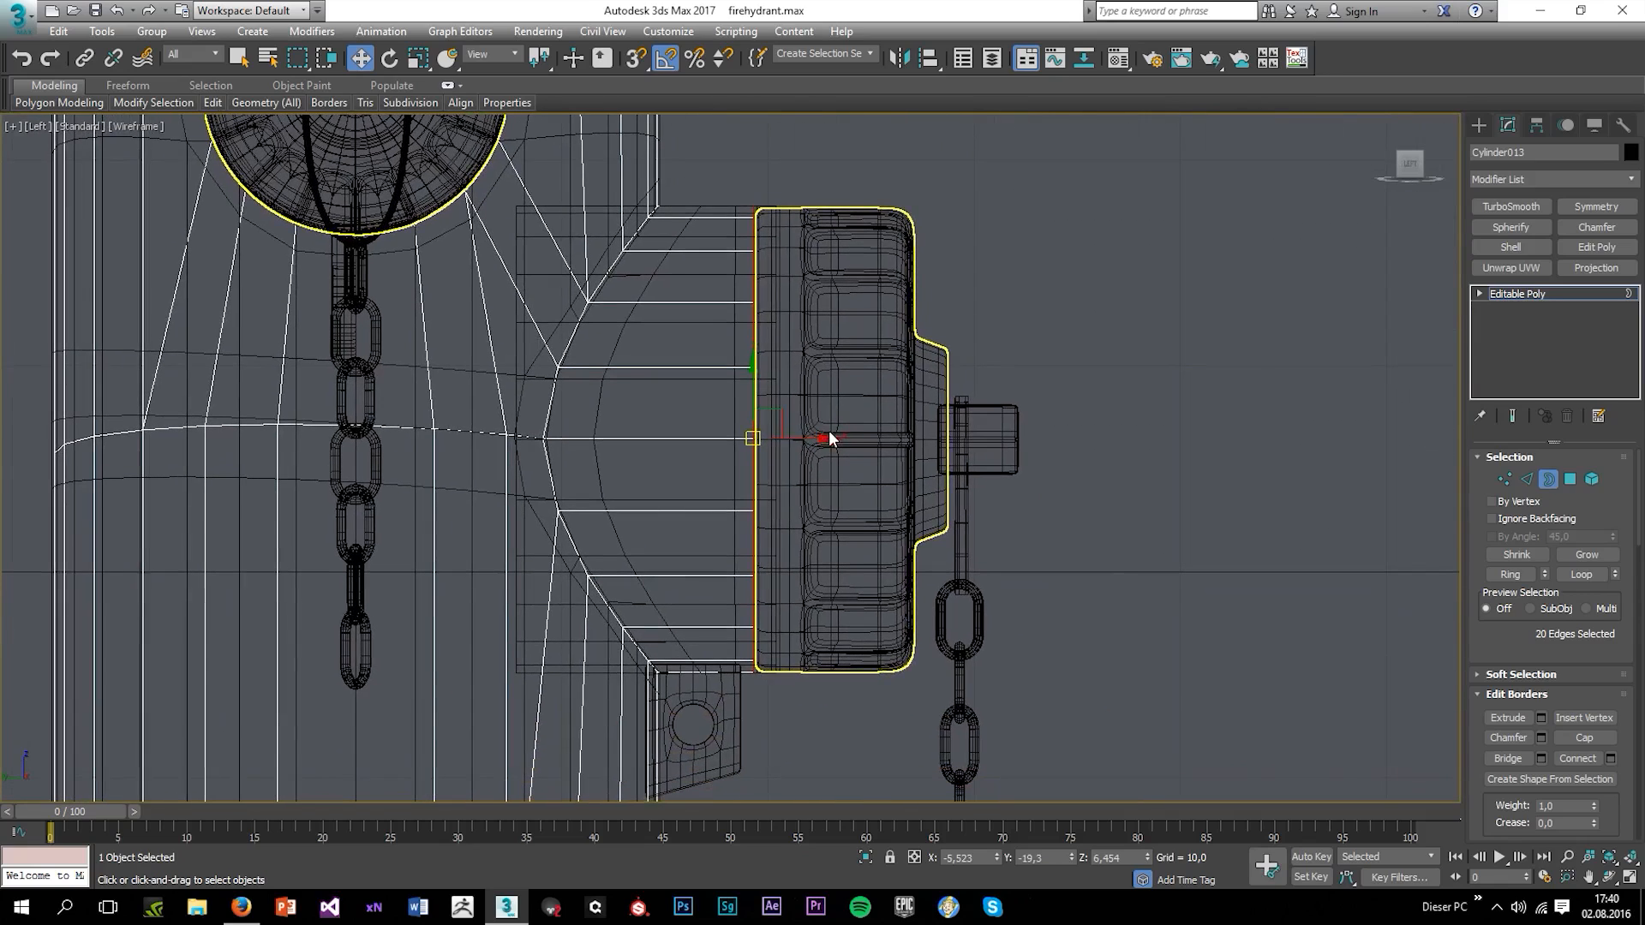
{"action": "left_click_drag", "start_coordinate": [820, 440], "coordinate": [980, 490], "text": "shift"}
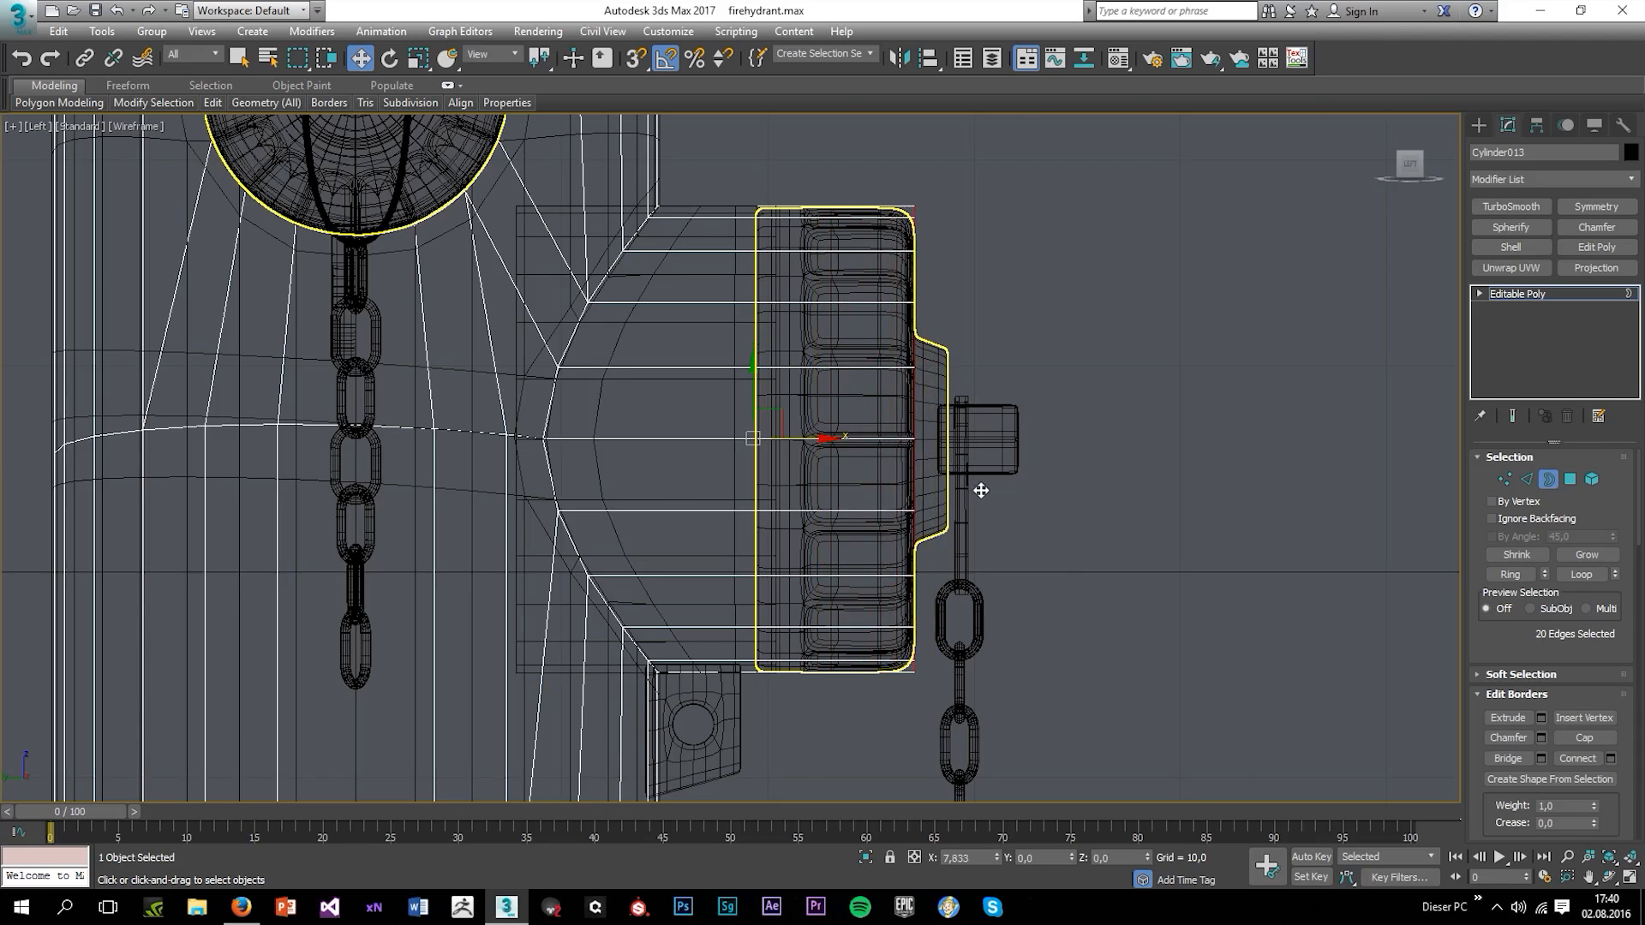
In the perspective view, scale a copy of the outlet border inward to form a face ring around the cap's raised centre
{"action": "scroll", "coordinate": [924, 435], "scroll_direction": "up", "scroll_amount": 4}
{"action": "key", "text": "r"}
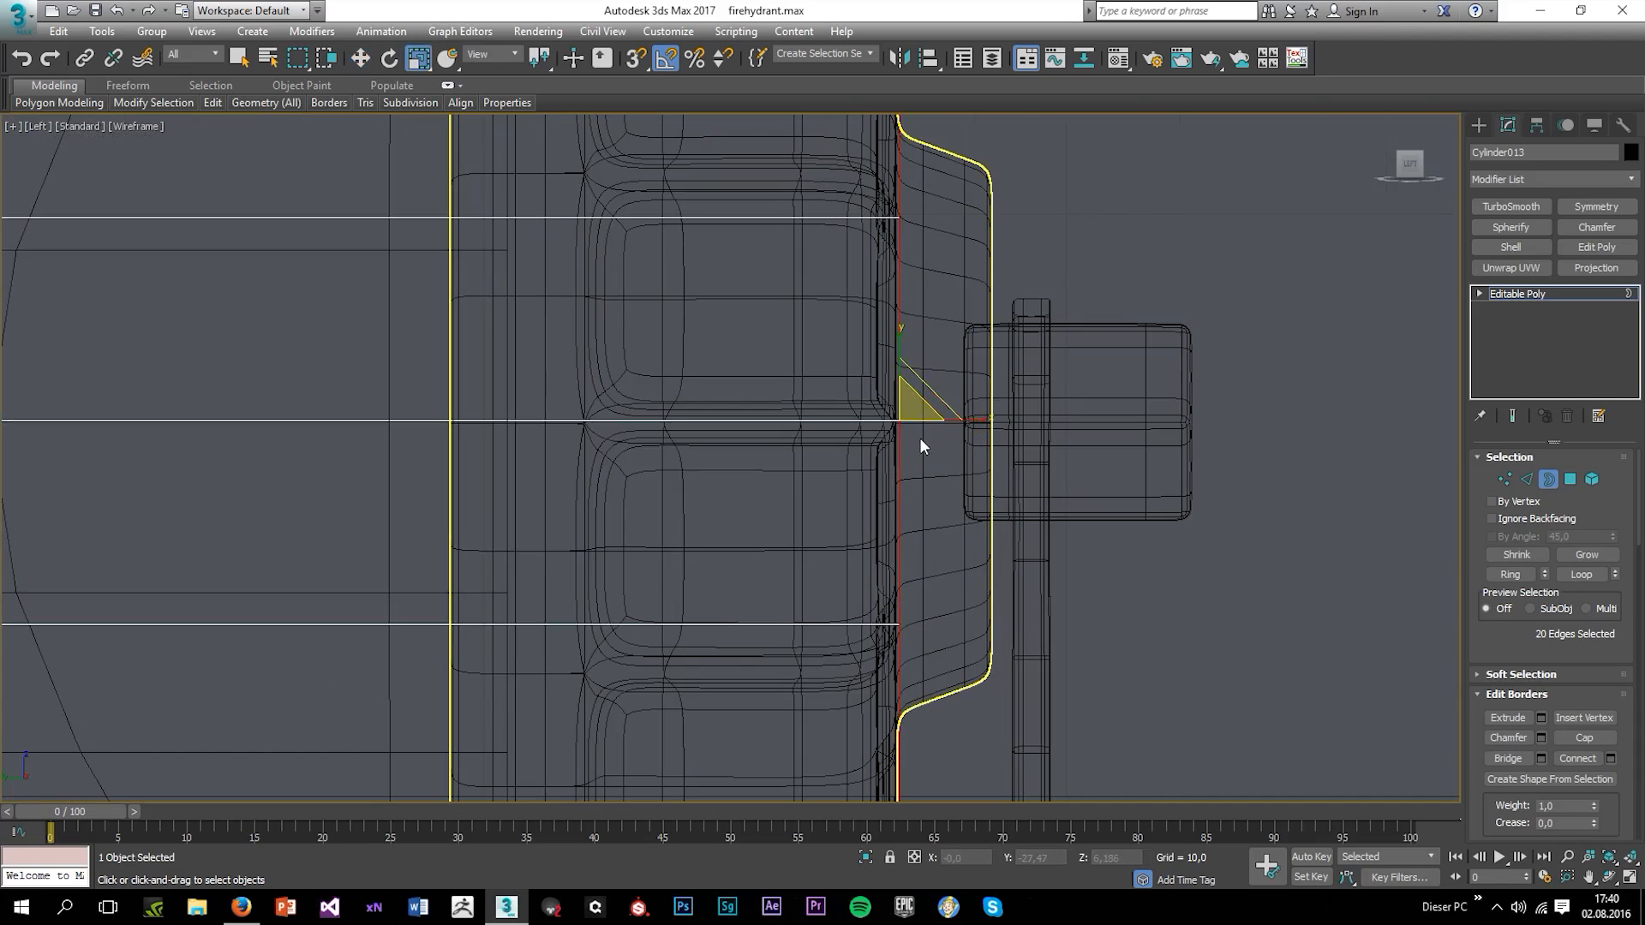
{"action": "key", "text": "alt+w"}
{"action": "middle_click", "coordinate": [1103, 557]}
{"action": "key", "text": "alt+w"}
{"action": "scroll", "coordinate": [1049, 520], "scroll_direction": "down", "scroll_amount": 5}
{"action": "scroll", "coordinate": [901, 535], "scroll_direction": "up", "scroll_amount": 2}
{"action": "scroll", "coordinate": [903, 545], "scroll_direction": "up", "scroll_amount": 3}
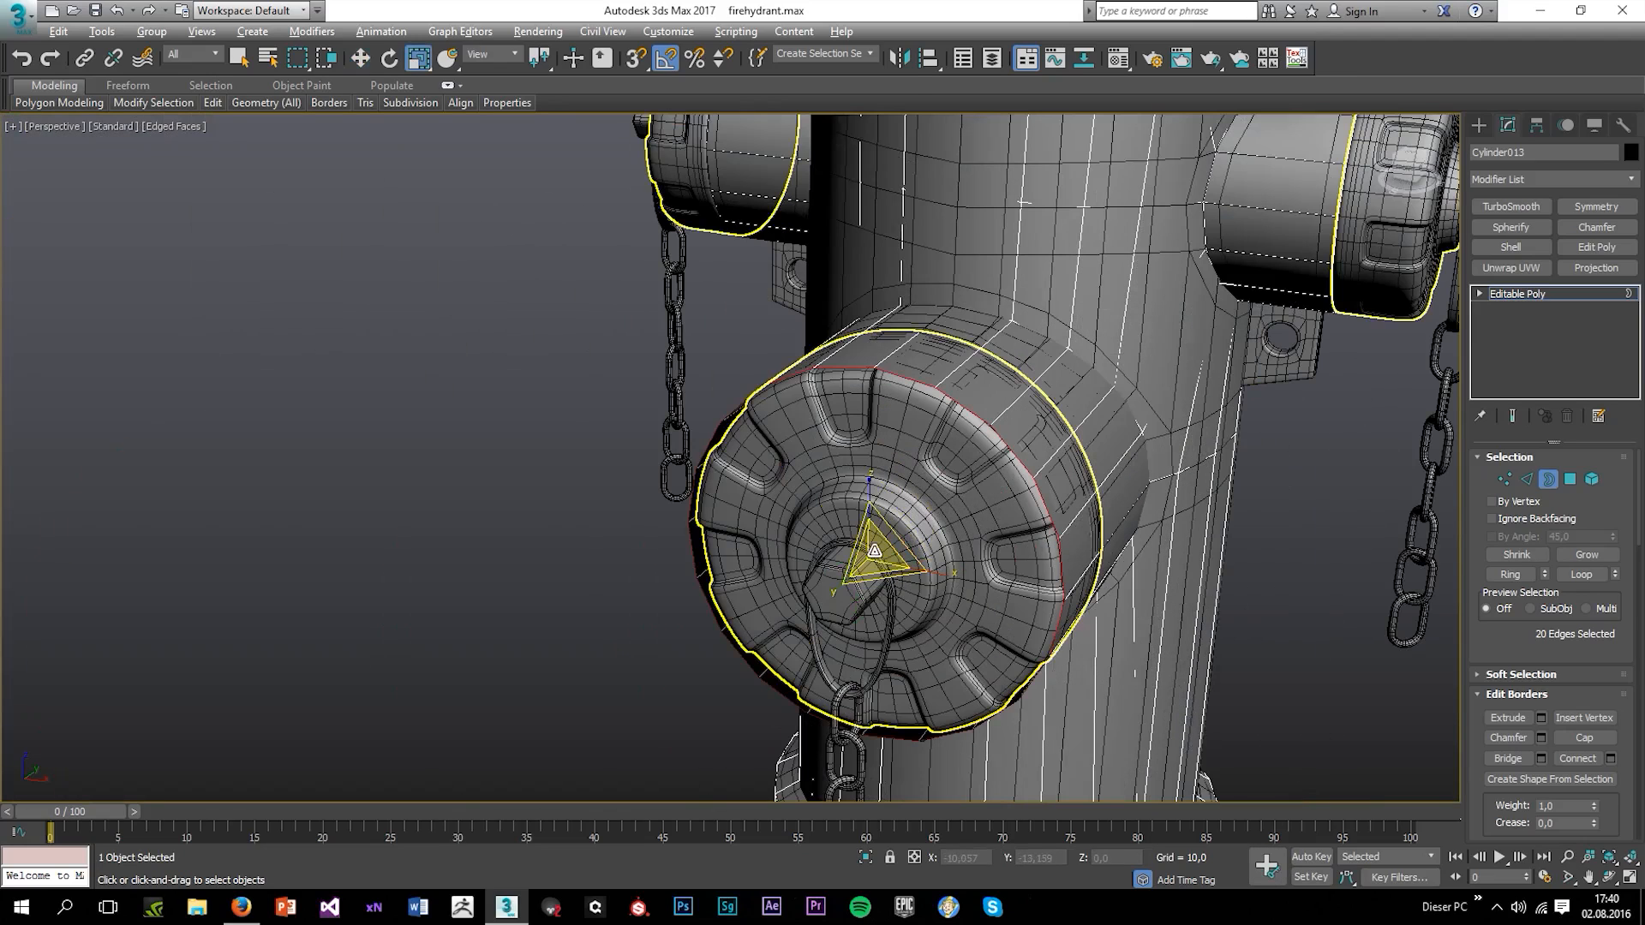
{"action": "left_click_drag", "start_coordinate": [871, 551], "coordinate": [863, 632], "text": "shift"}
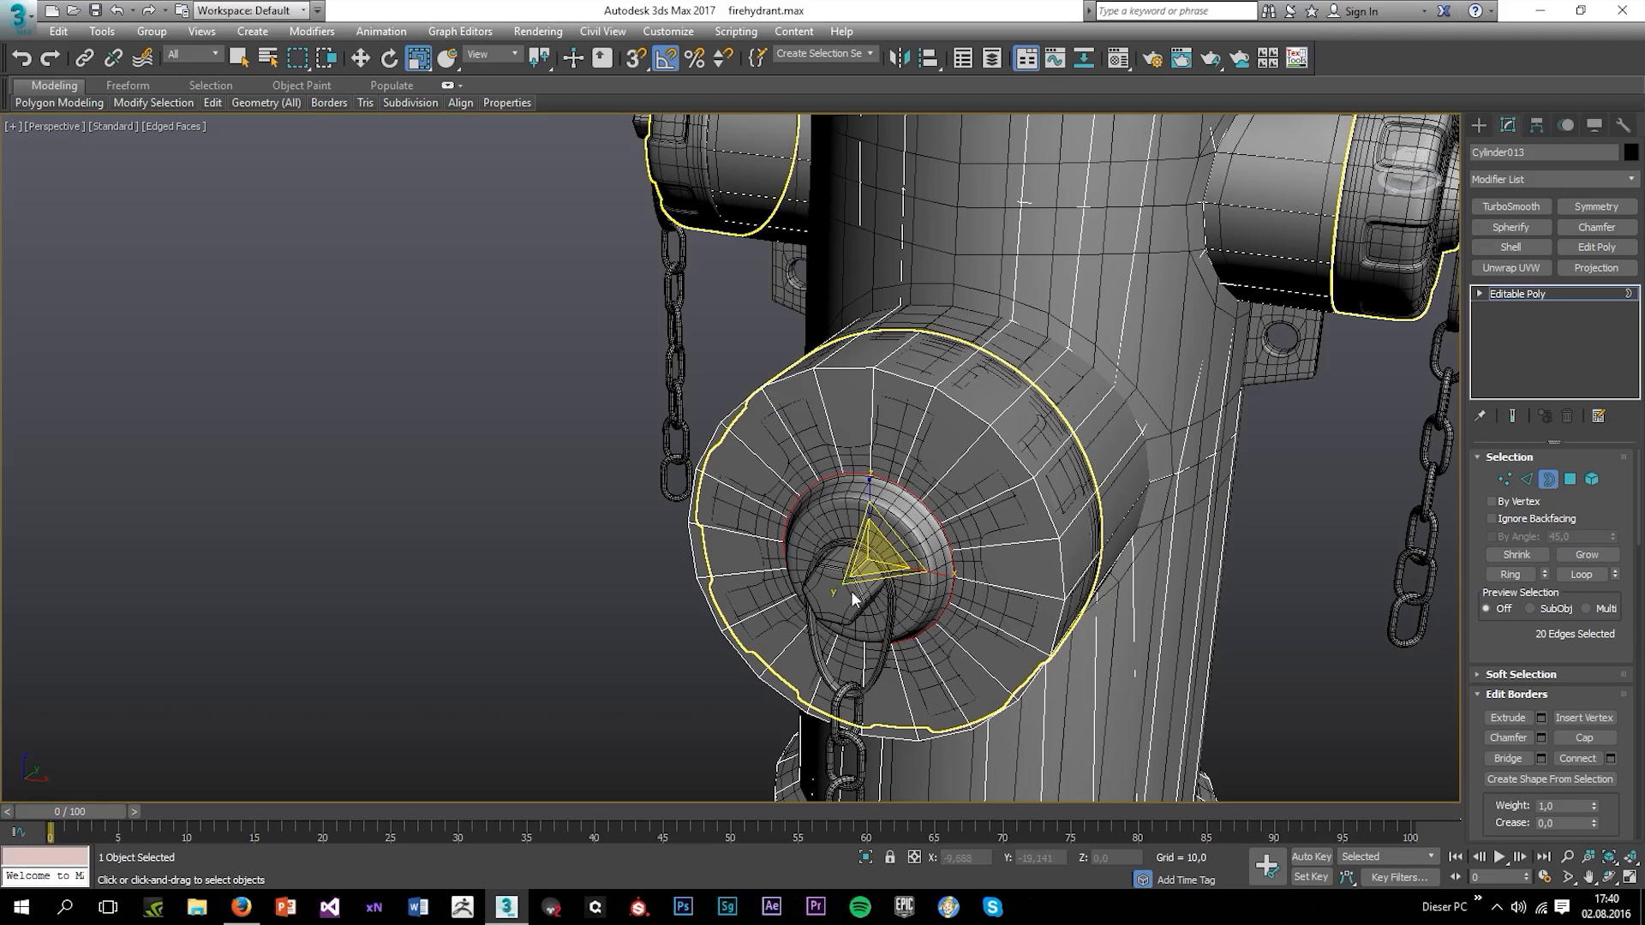
Delete the TurboSmooth modifier from the front cap Cylinder008 and select the body mesh Cylinder013 again
{"action": "scroll", "coordinate": [870, 570], "scroll_direction": "up", "scroll_amount": 2}
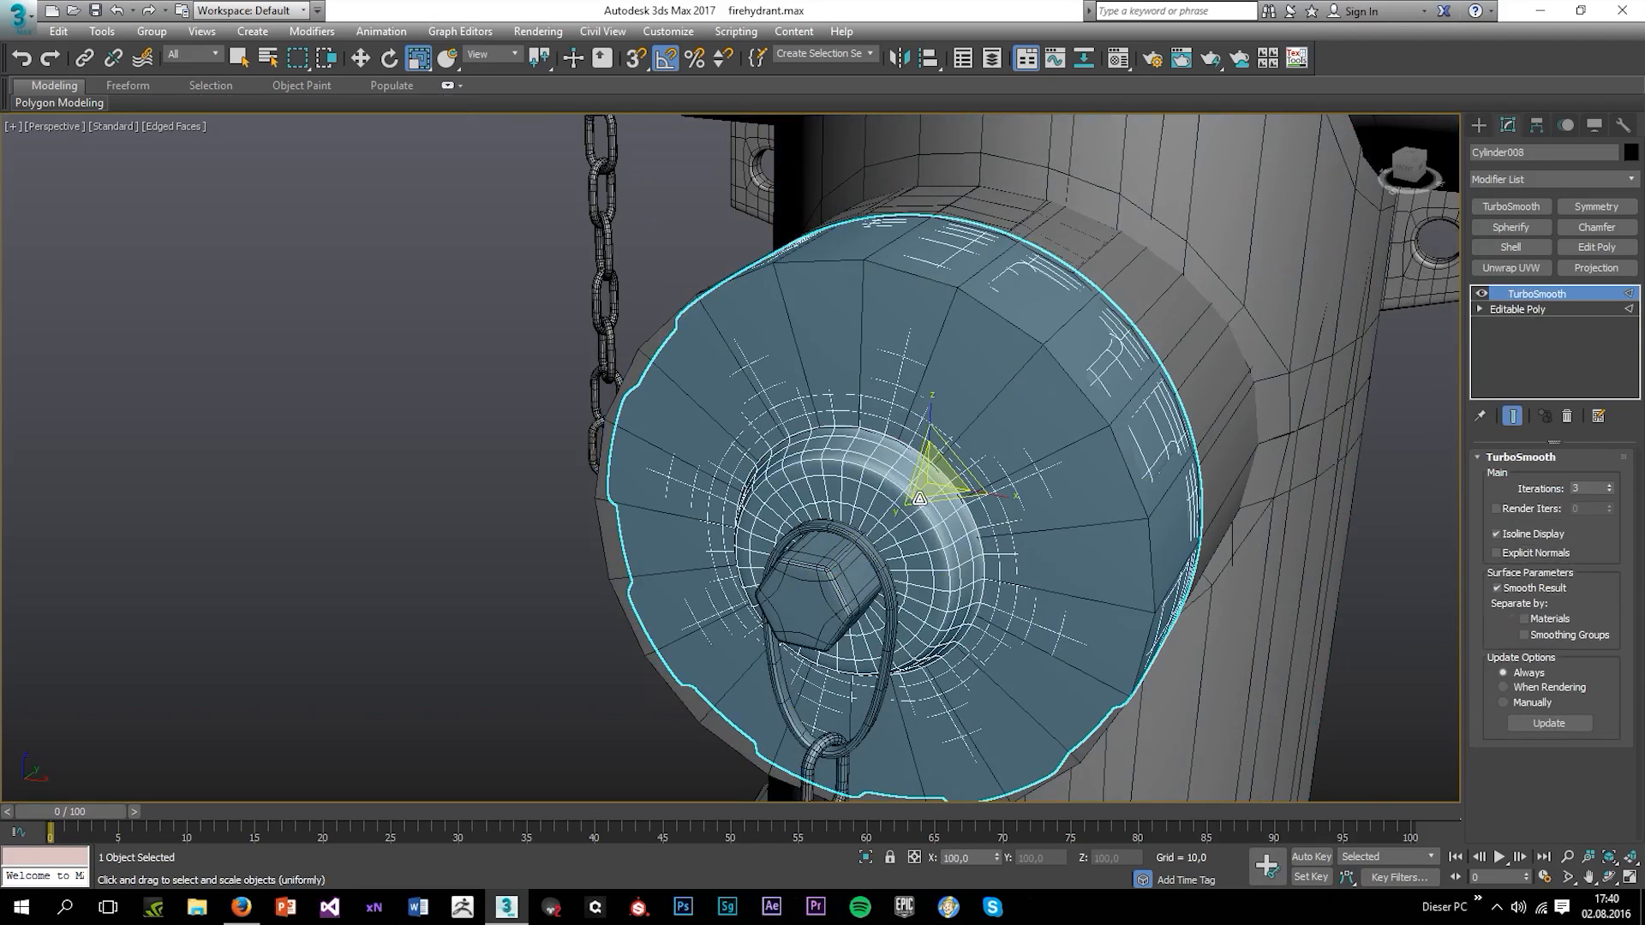
{"action": "right_click", "coordinate": [1533, 294]}
{"action": "left_click", "coordinate": [1468, 324]}
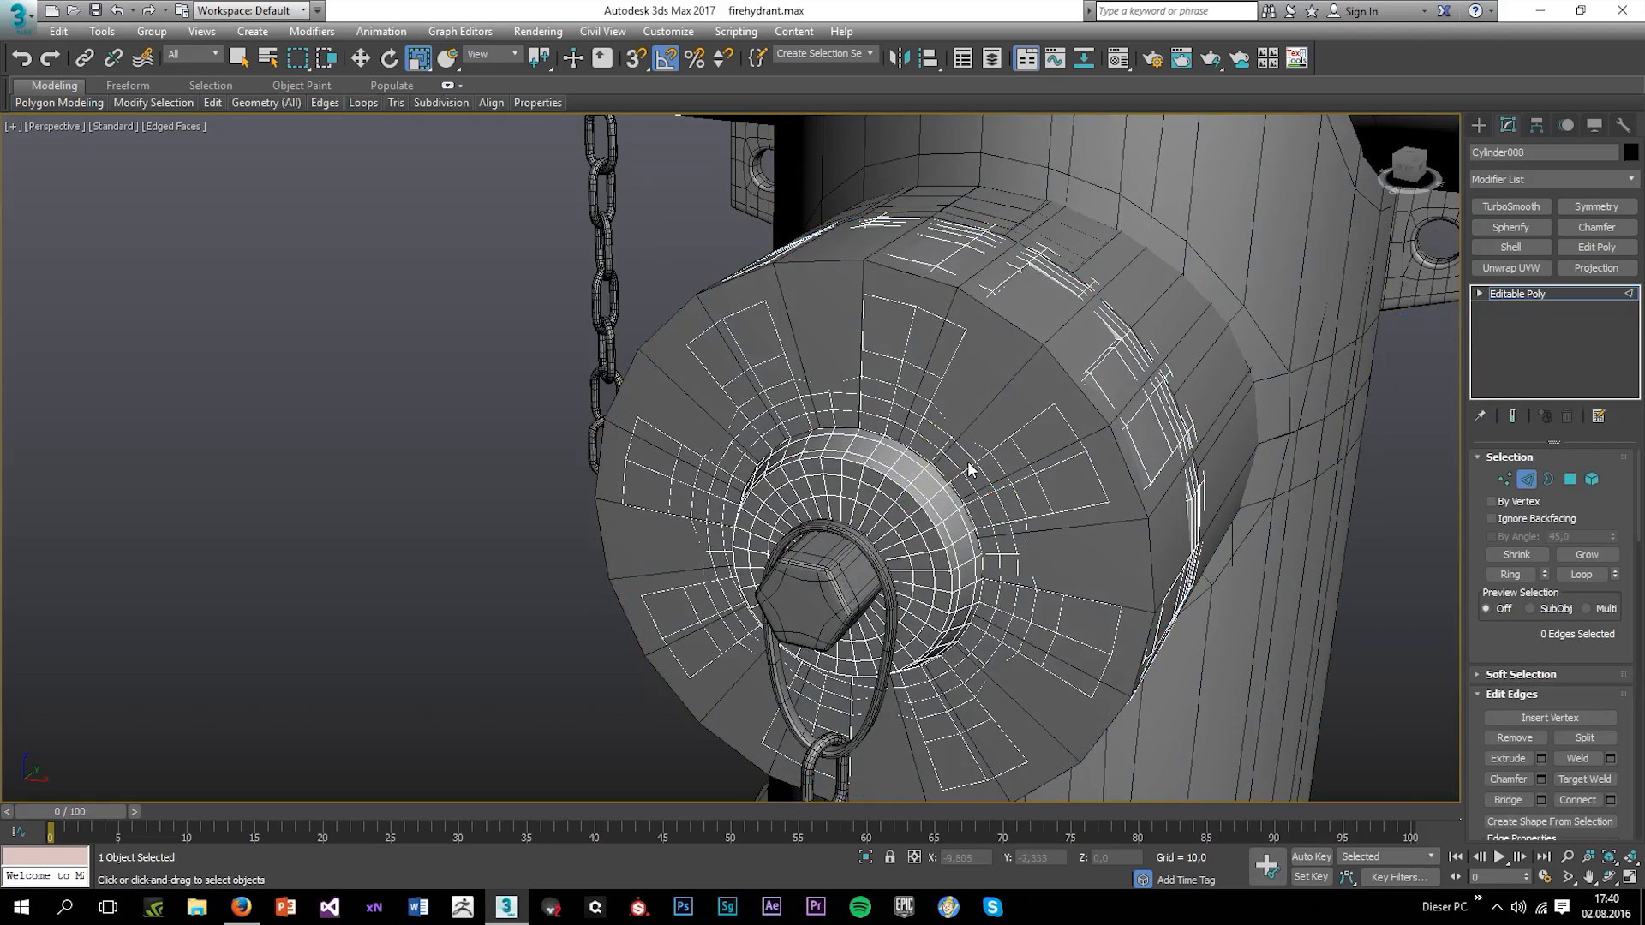
{"action": "left_click", "coordinate": [972, 456]}
{"action": "left_click", "coordinate": [1518, 293]}
{"action": "left_click", "coordinate": [1310, 378]}
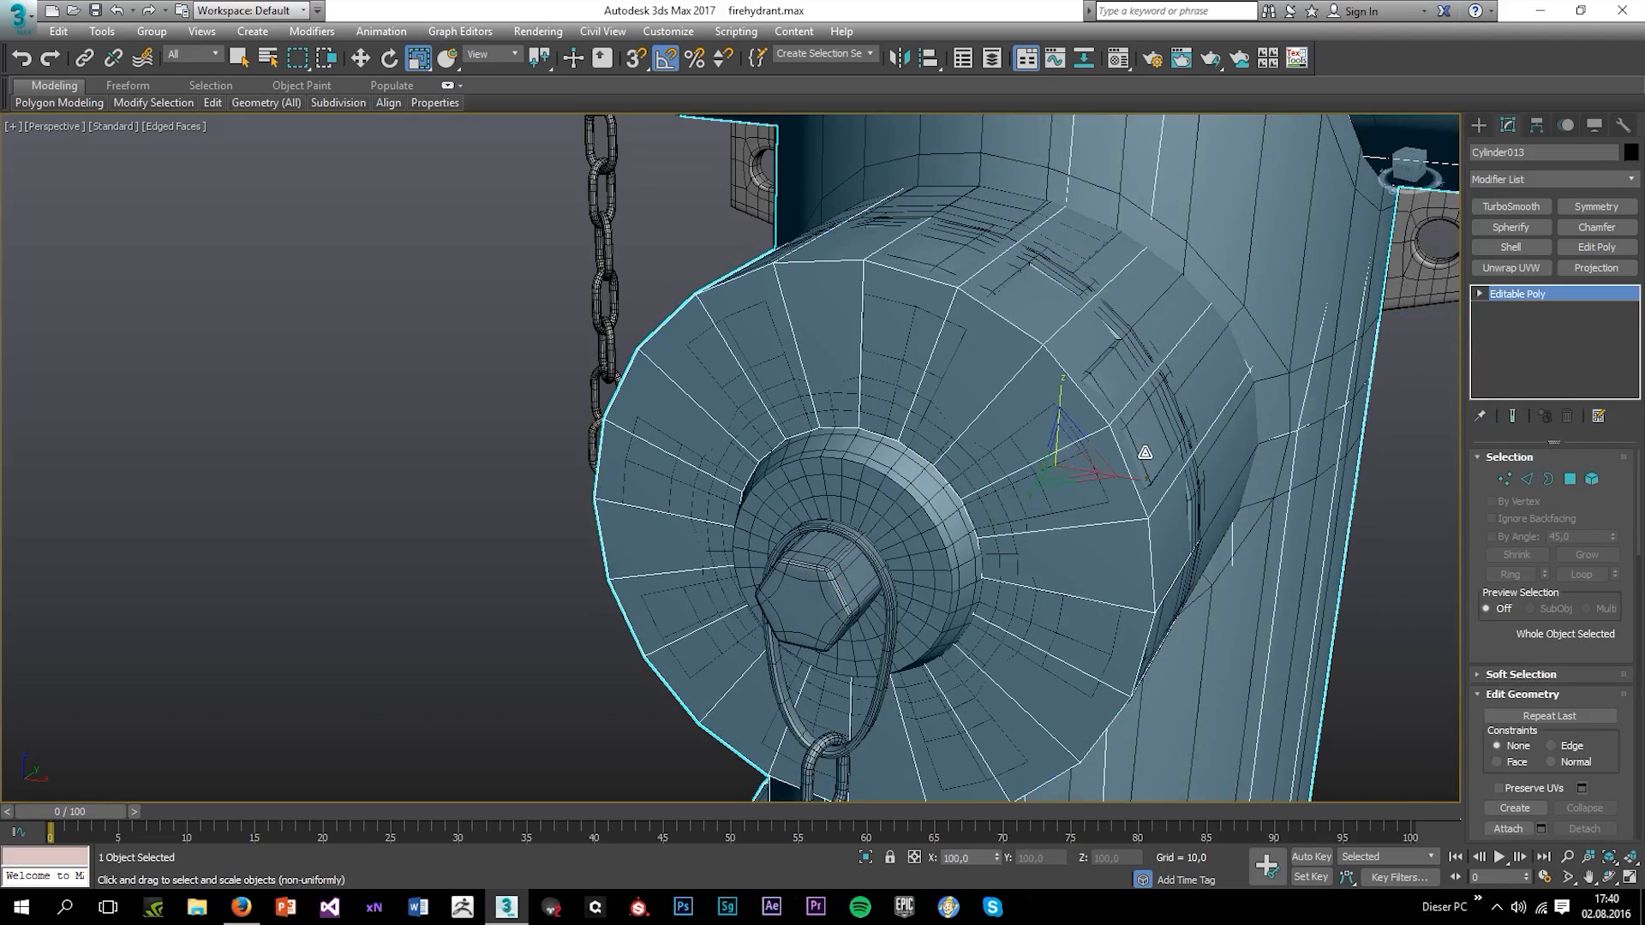
Reselect the inner border of the front cap's face and extrude it outward to the front of the cap's raised centre
{"action": "left_click", "coordinate": [1549, 484]}
{"action": "middle_click_drag", "start_coordinate": [918, 493], "coordinate": [1081, 488], "text": "alt"}
{"action": "scroll", "coordinate": [837, 492], "scroll_direction": "up", "scroll_amount": 4}
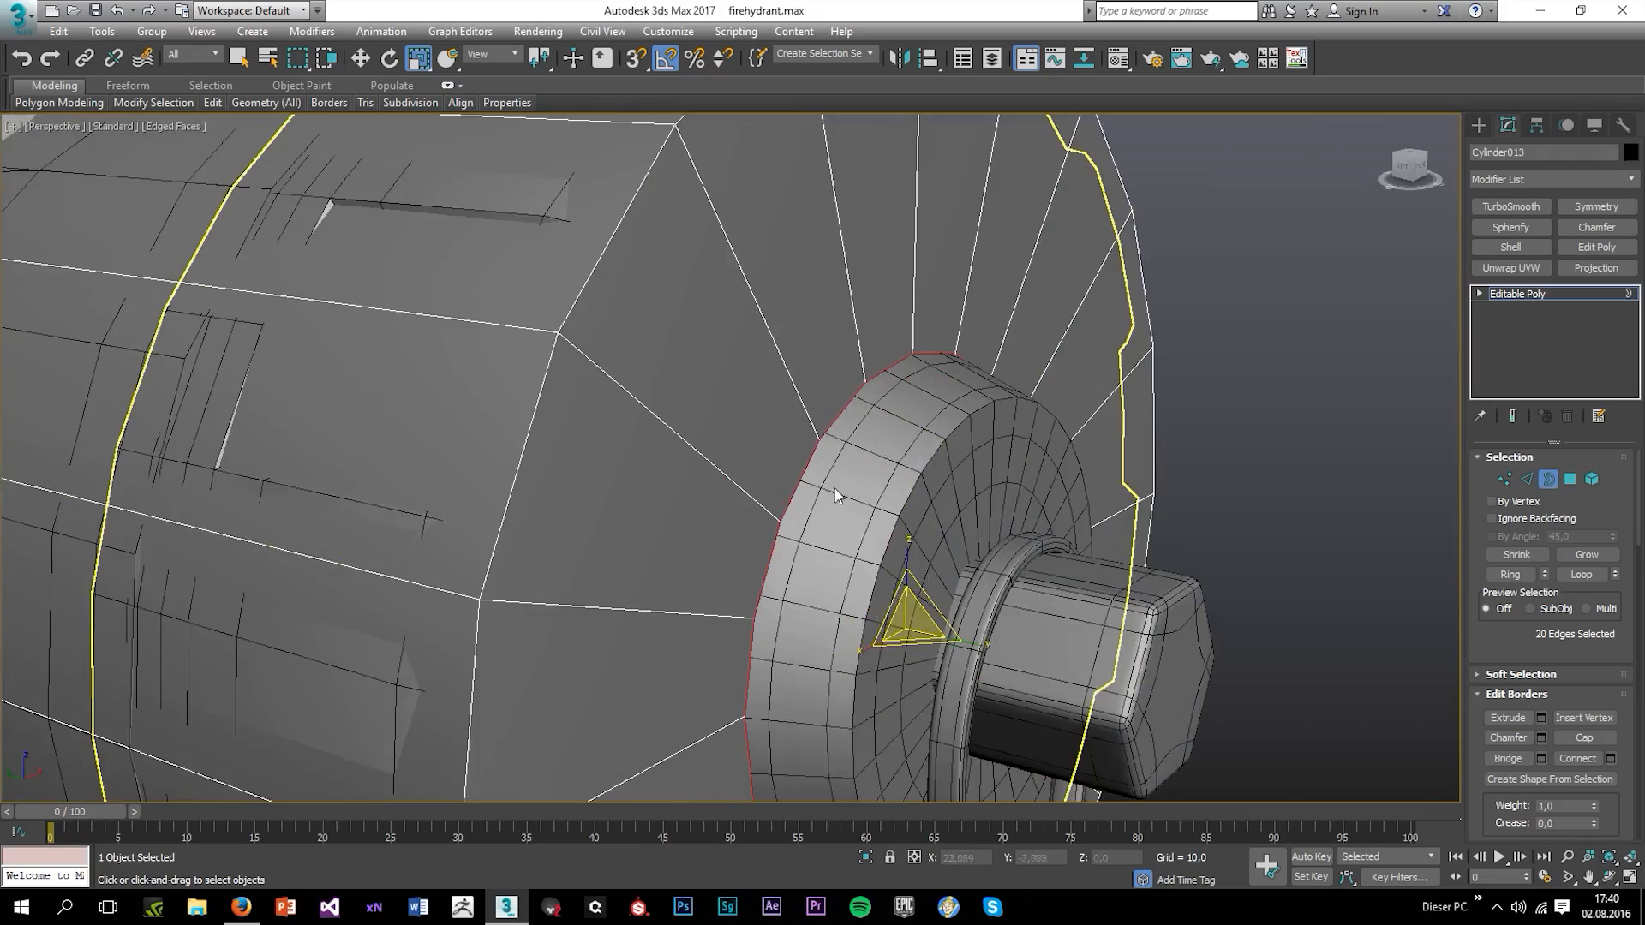
{"action": "key", "text": "w"}
{"action": "middle_click_drag", "start_coordinate": [837, 492], "coordinate": [883, 547], "text": "alt"}
{"action": "left_click_drag", "start_coordinate": [854, 631], "coordinate": [932, 646]}
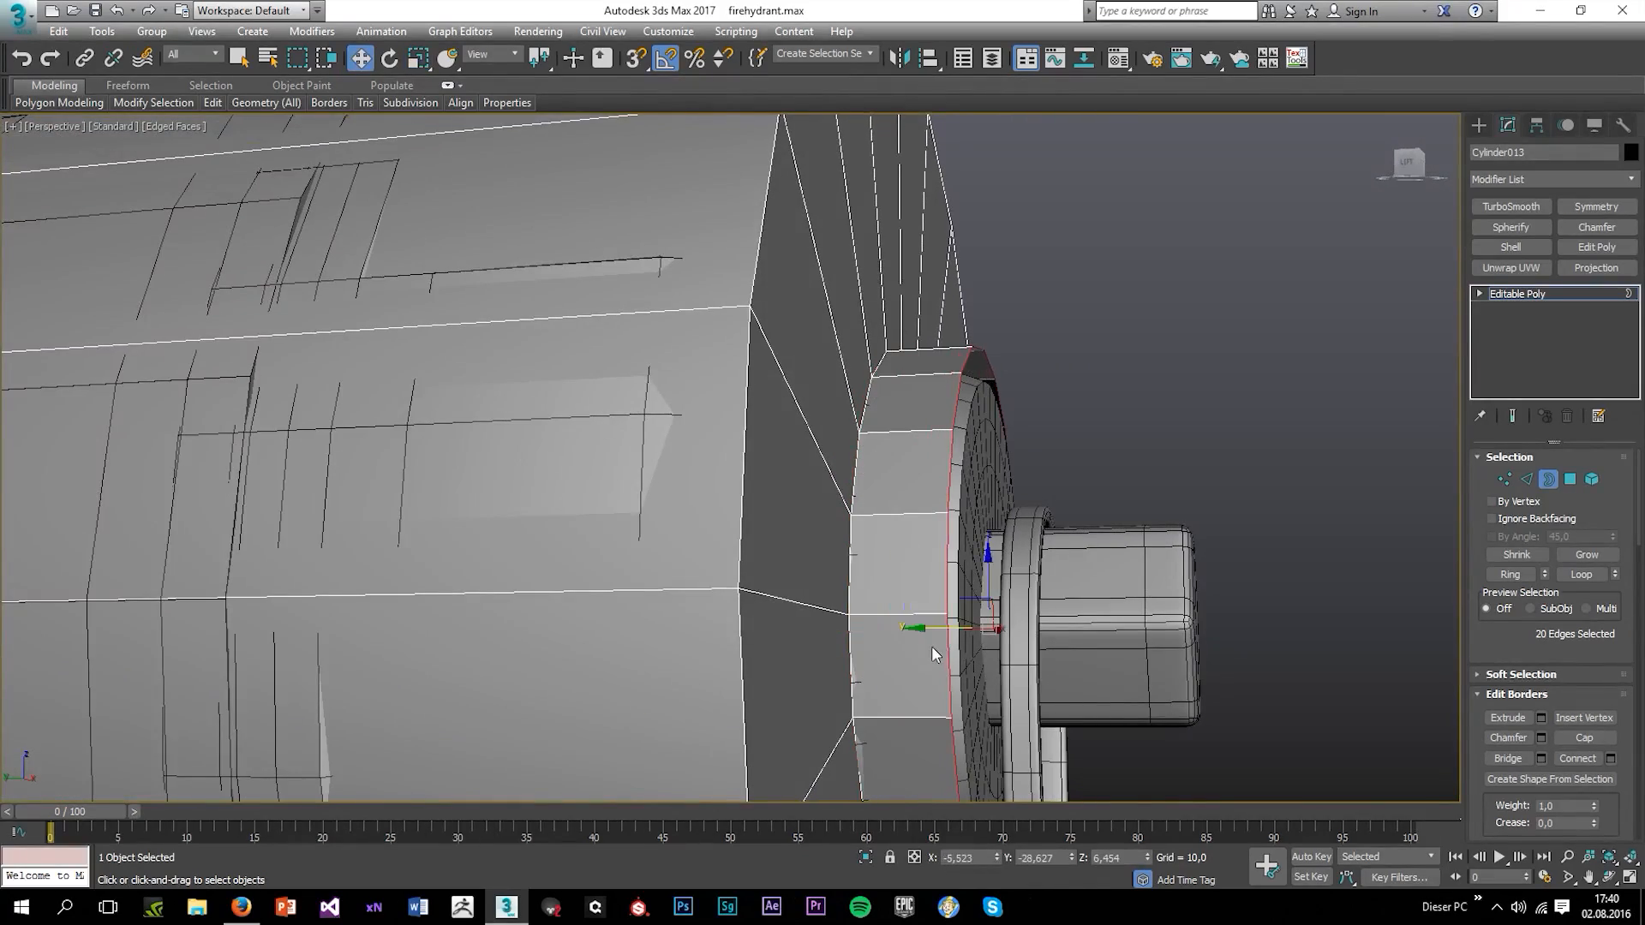
In the left view, scale the front cap's raised-centre border to about 87% to match the high-poly taper, and return to the perspective view
{"action": "key", "text": "alt+w"}
{"action": "left_click", "coordinate": [552, 618]}
{"action": "key", "text": "alt+w"}
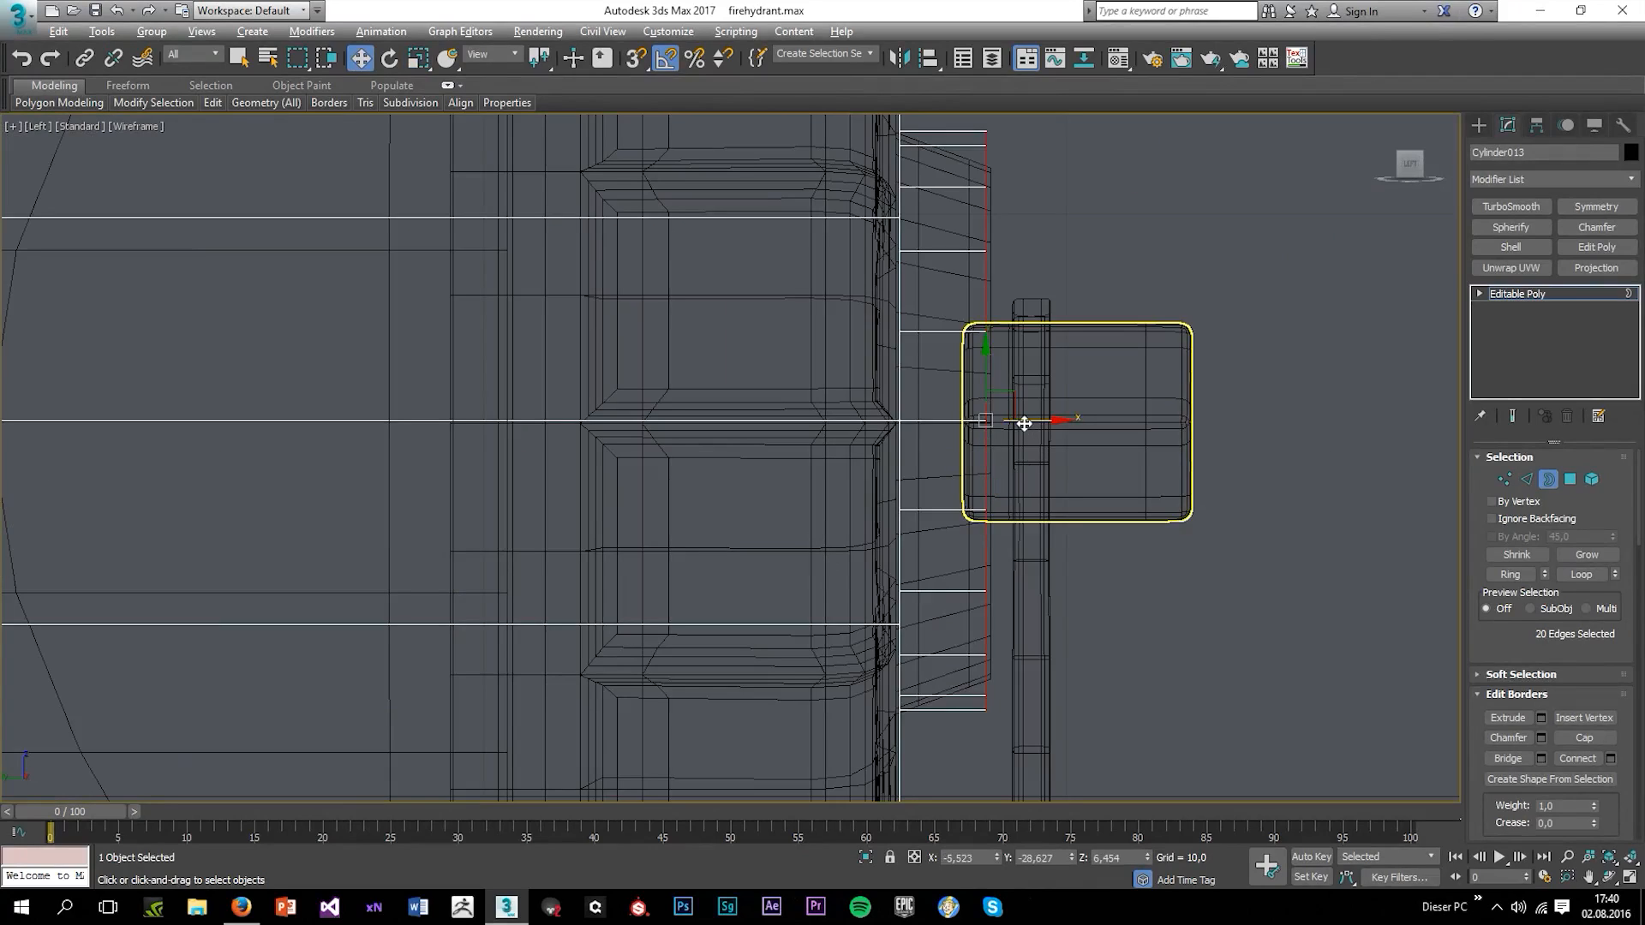
{"action": "key", "text": "r"}
{"action": "left_click_drag", "start_coordinate": [996, 413], "coordinate": [990, 429]}
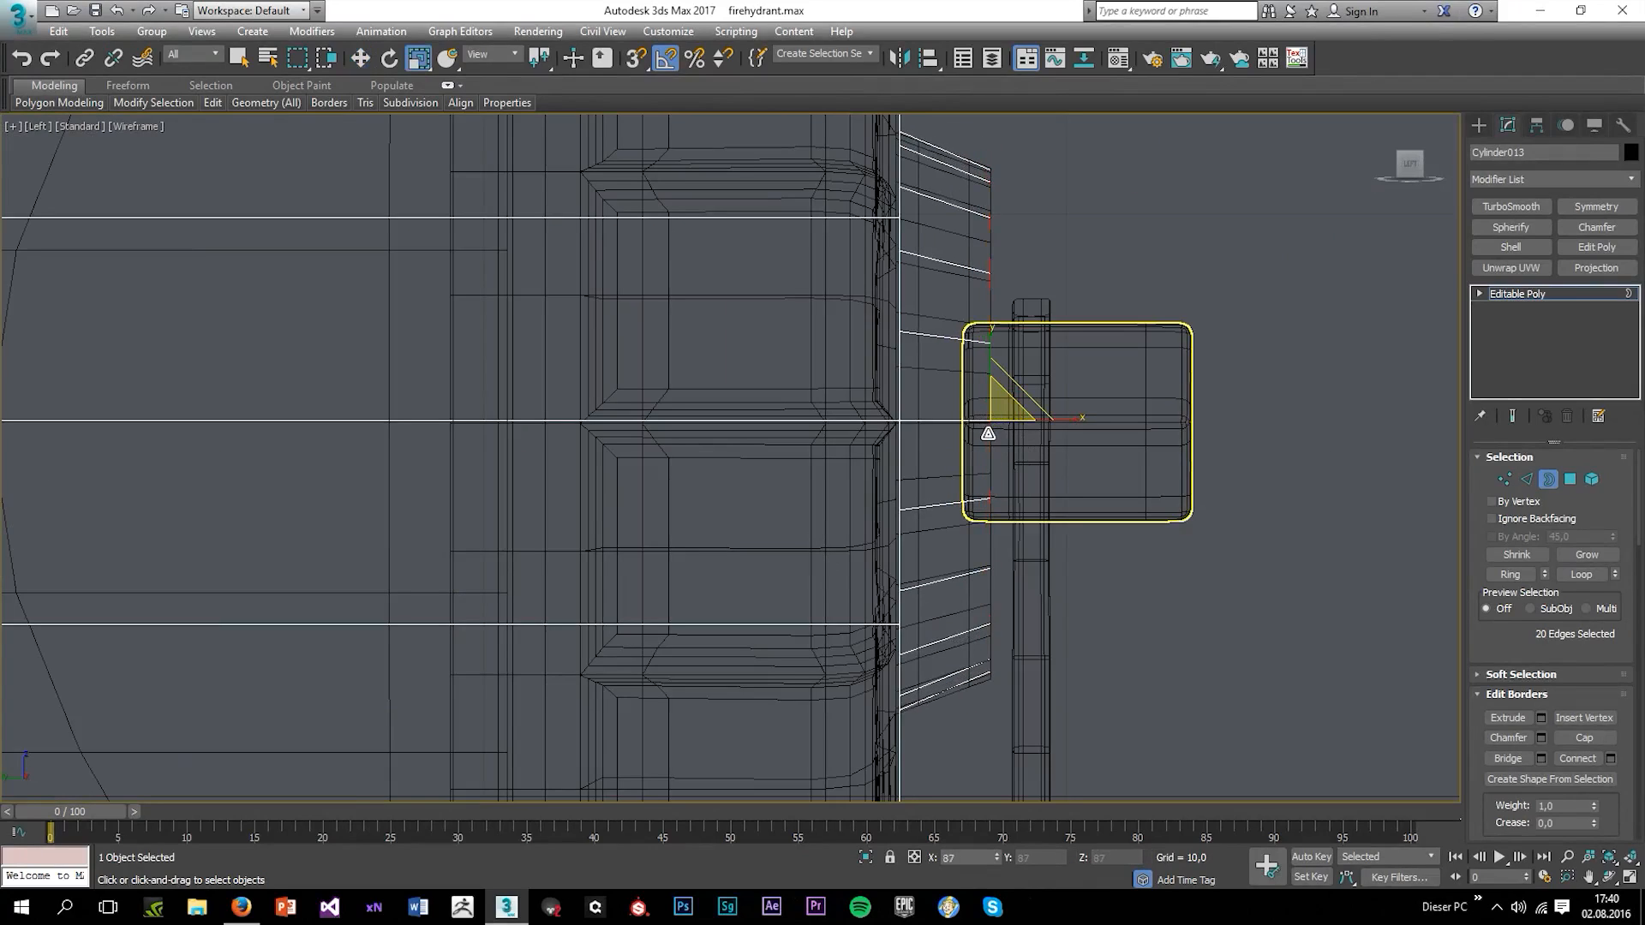
{"action": "scroll", "coordinate": [993, 423], "scroll_direction": "up", "scroll_amount": 3}
{"action": "scroll", "coordinate": [994, 423], "scroll_direction": "down", "scroll_amount": 3}
{"action": "key", "text": "w"}
{"action": "key", "text": "alt+w"}
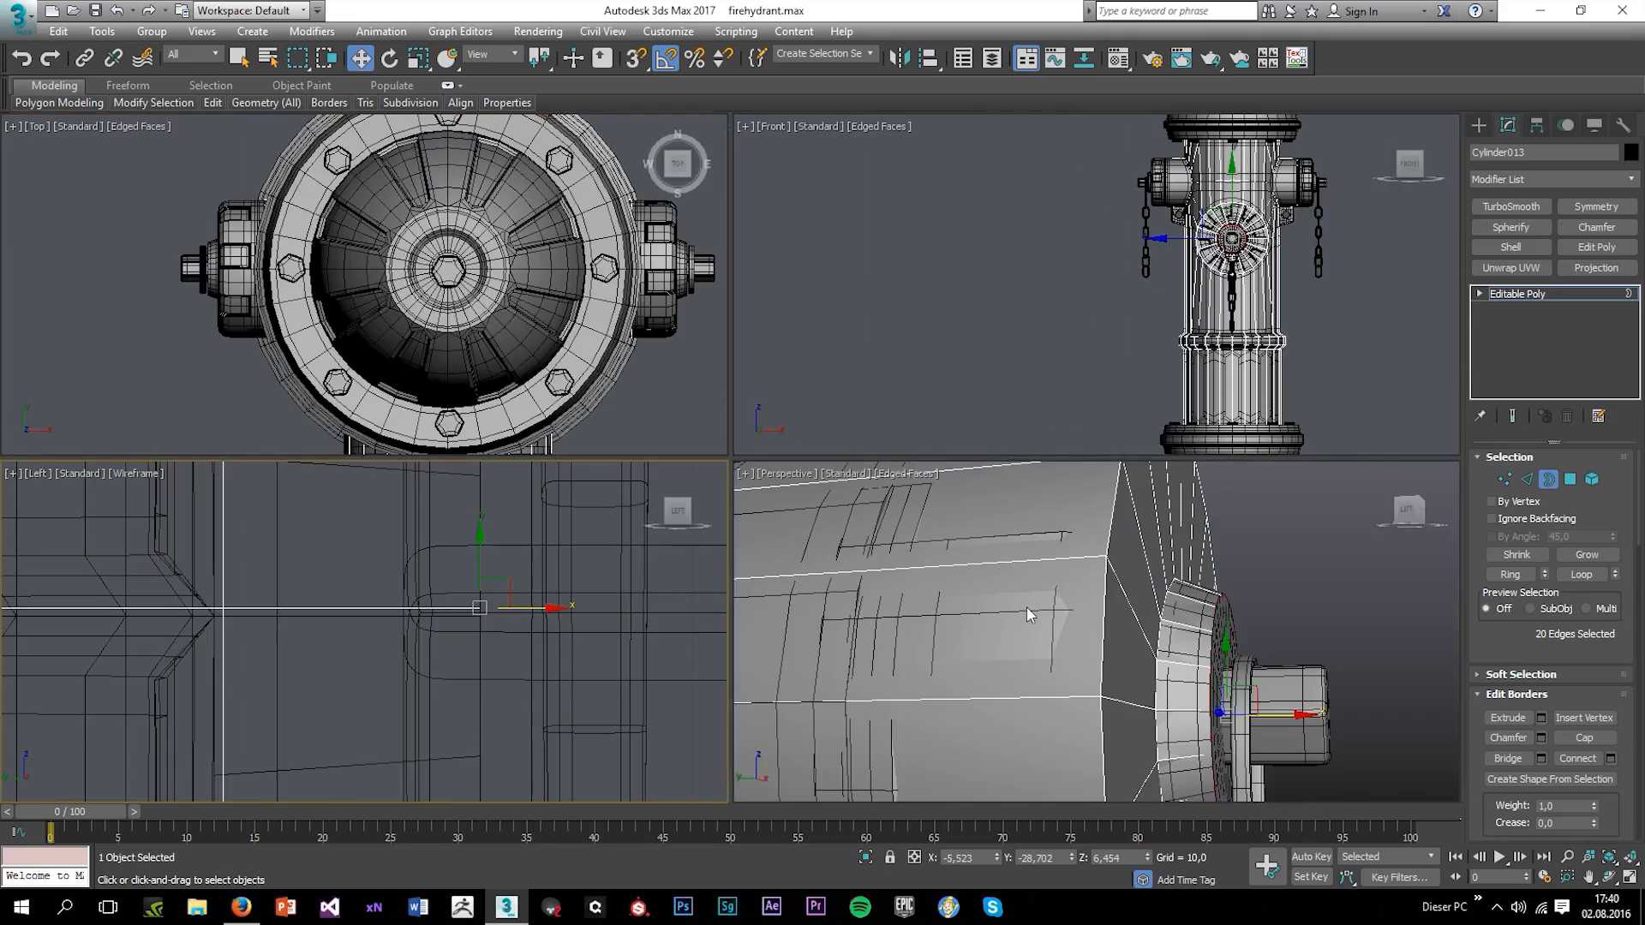
{"action": "right_click", "coordinate": [1026, 606]}
{"action": "key", "text": "alt+w"}
{"action": "middle_click_drag", "start_coordinate": [1101, 615], "coordinate": [1071, 634], "text": "alt"}
{"action": "key", "text": "r"}
{"action": "left_click_drag", "start_coordinate": [994, 614], "coordinate": [987, 664]}
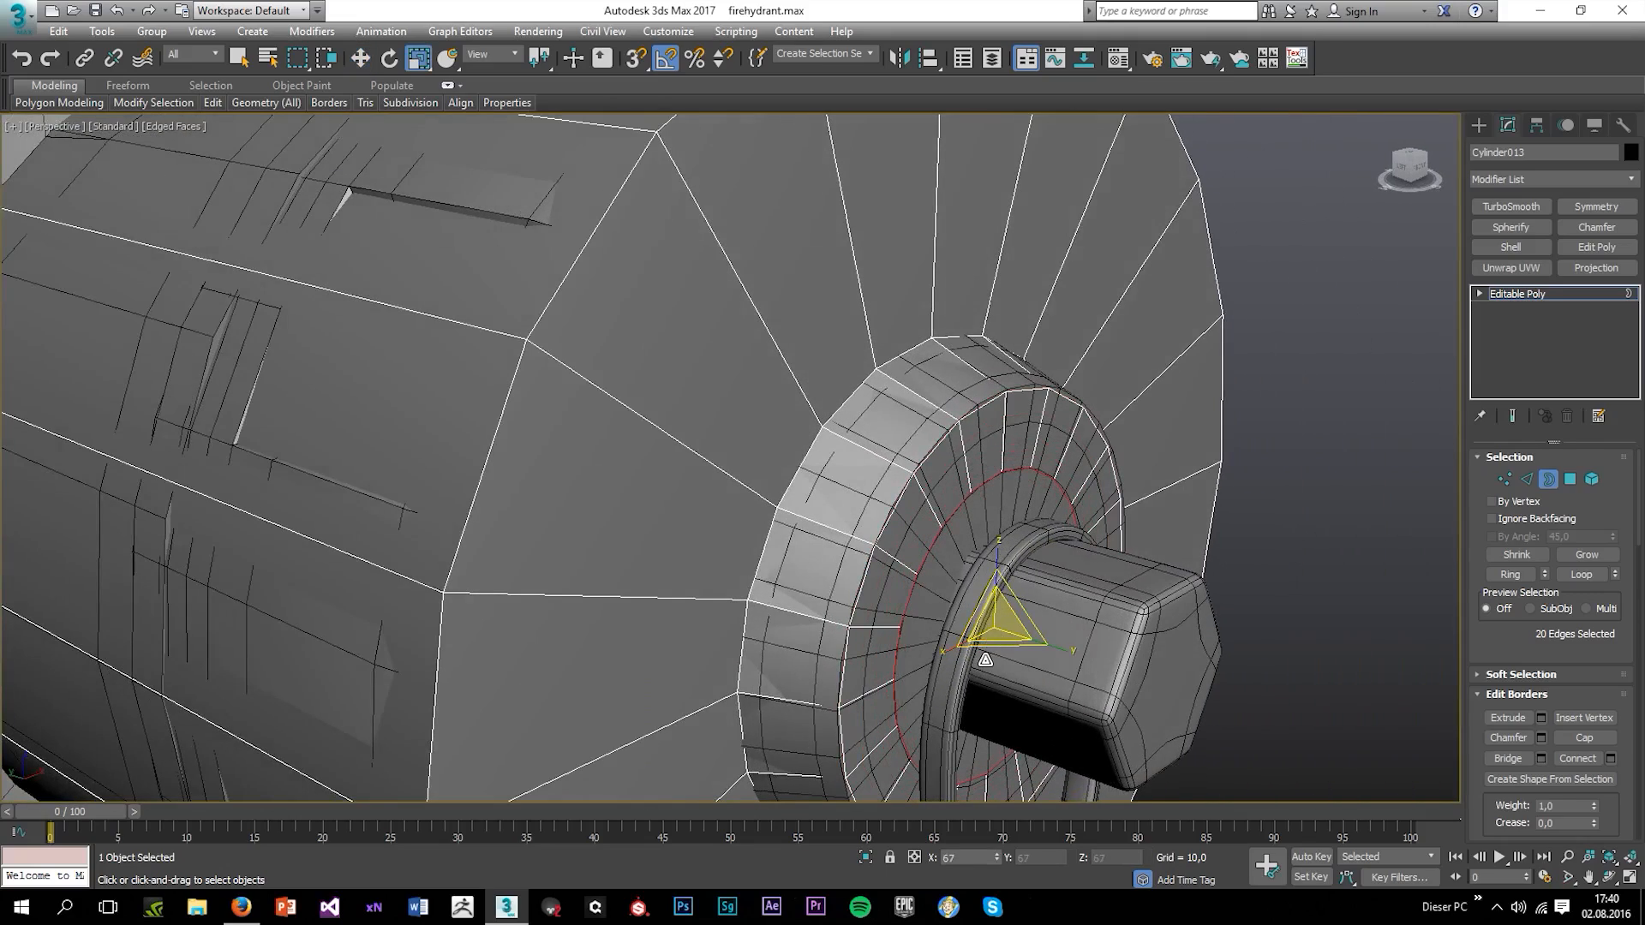
{"action": "key", "text": "Delete"}
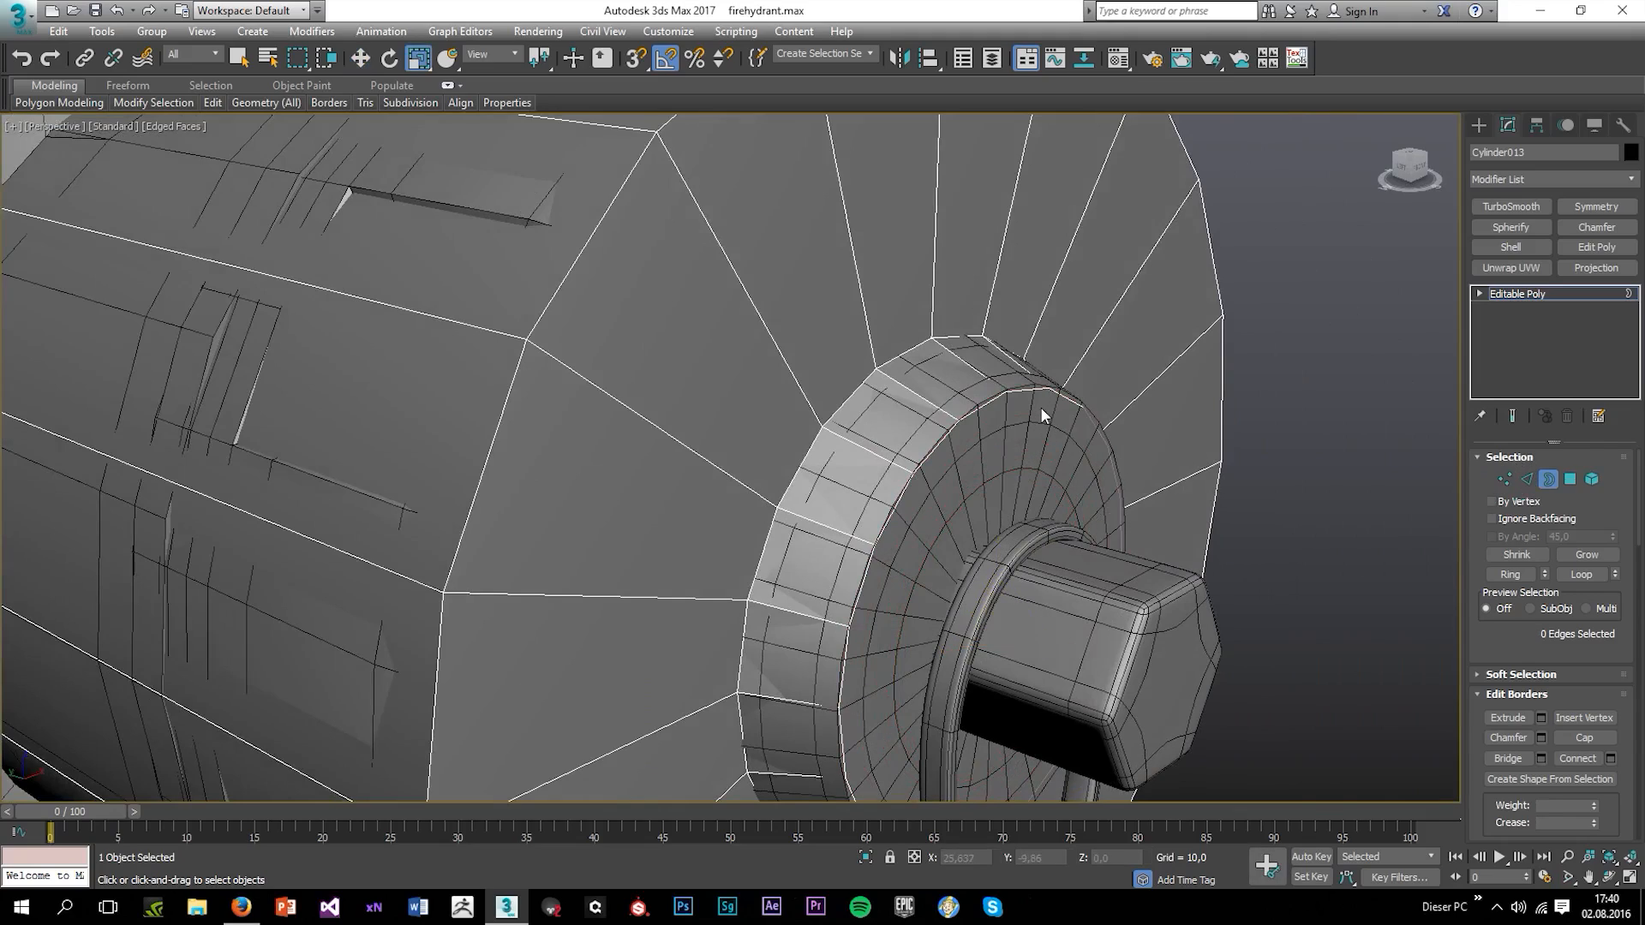
Select the edges of the front cap's centre border, exclude the two opposite ones, and bridge the rest to close the opening
{"action": "left_click", "coordinate": [1044, 392]}
{"action": "left_click", "coordinate": [1527, 480]}
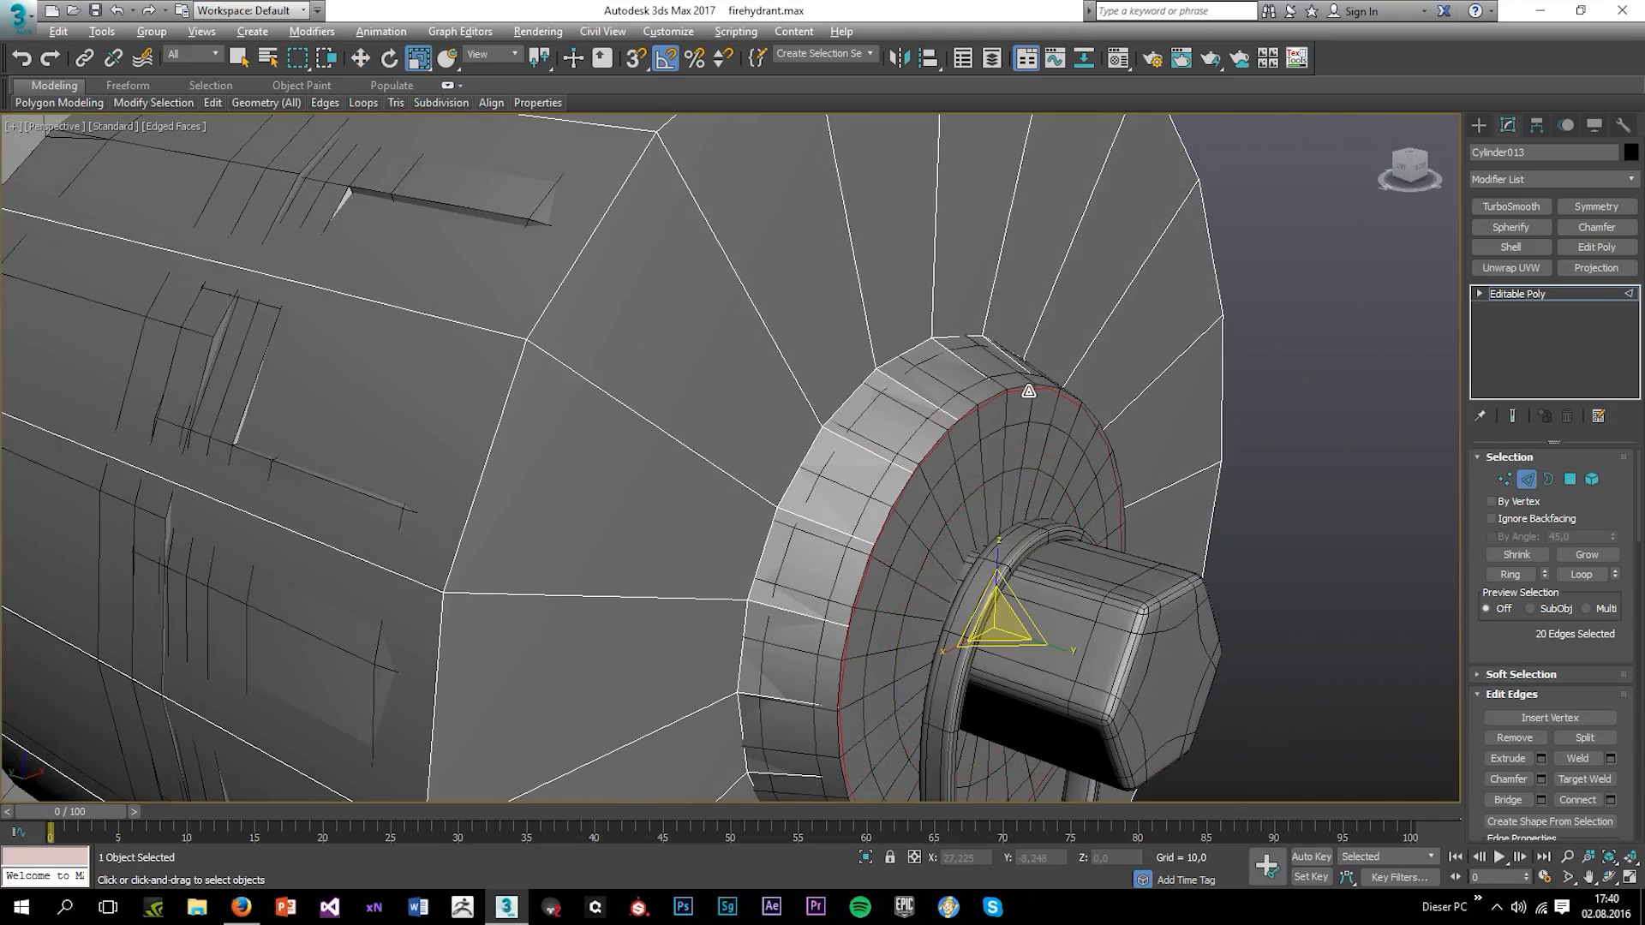
{"action": "left_click", "coordinate": [1029, 390], "text": "alt"}
{"action": "scroll", "coordinate": [1063, 548], "scroll_direction": "down", "scroll_amount": 5}
{"action": "middle_click_drag", "start_coordinate": [1081, 565], "coordinate": [1030, 585], "text": "alt"}
{"action": "scroll", "coordinate": [1029, 585], "scroll_direction": "up", "scroll_amount": 4}
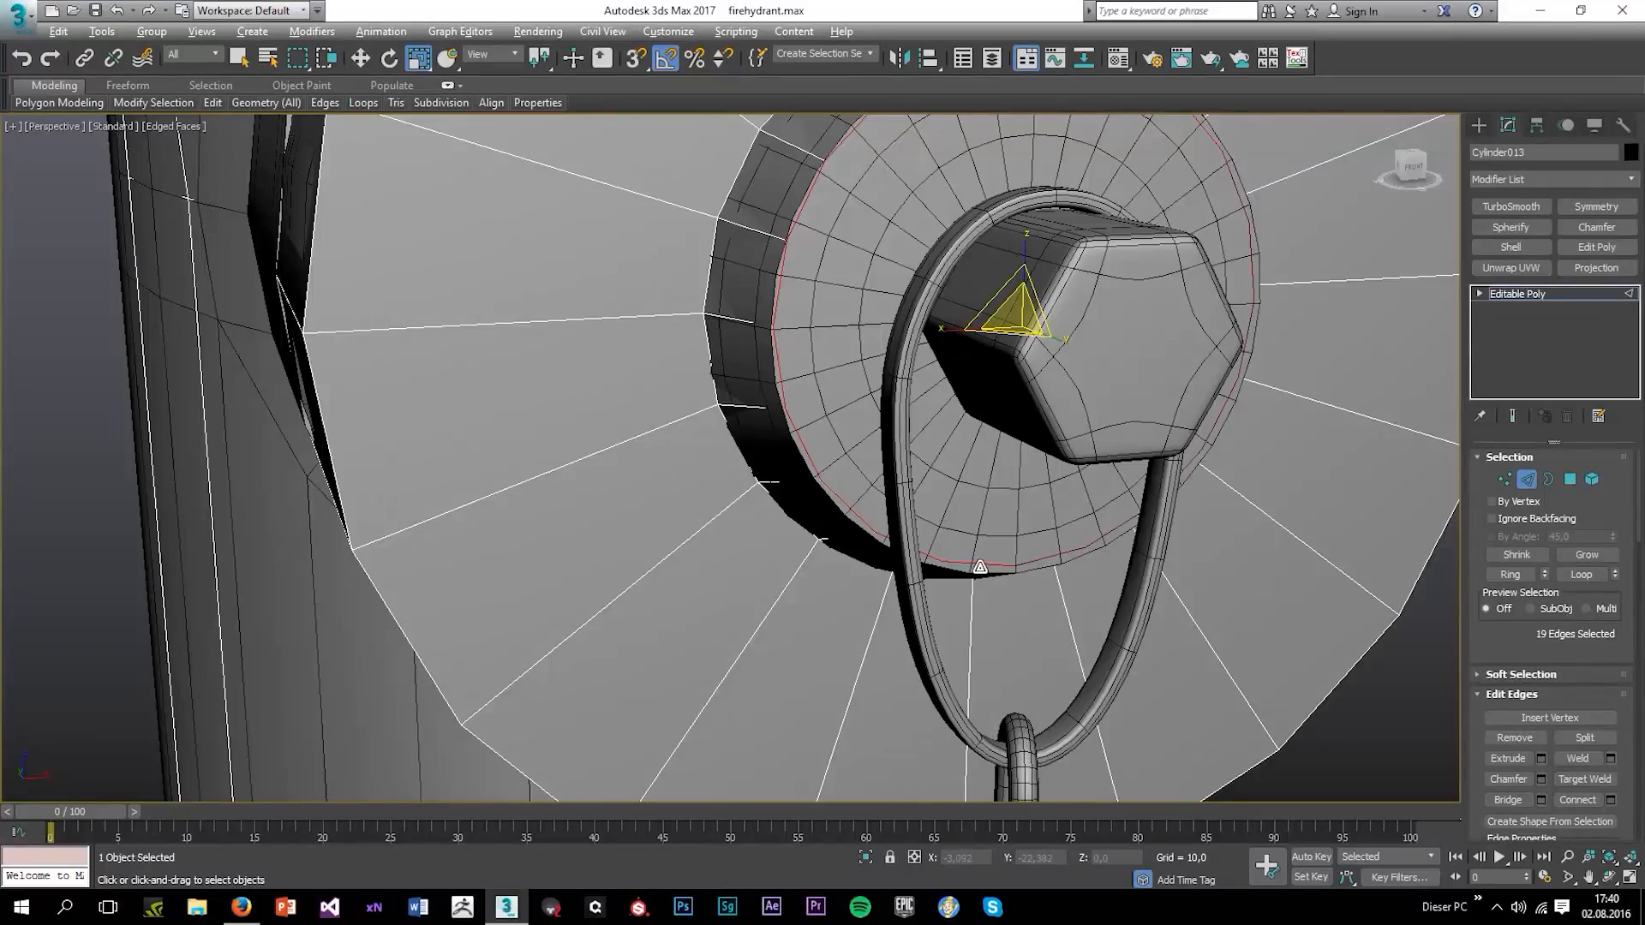
{"action": "left_click", "coordinate": [980, 567], "text": "alt"}
{"action": "scroll", "coordinate": [1165, 563], "scroll_direction": "down", "scroll_amount": 3}
{"action": "middle_click_drag", "start_coordinate": [1186, 488], "coordinate": [1194, 533]}
{"action": "key", "text": "alt+b"}
{"action": "scroll", "coordinate": [974, 528], "scroll_direction": "down", "scroll_amount": 4}
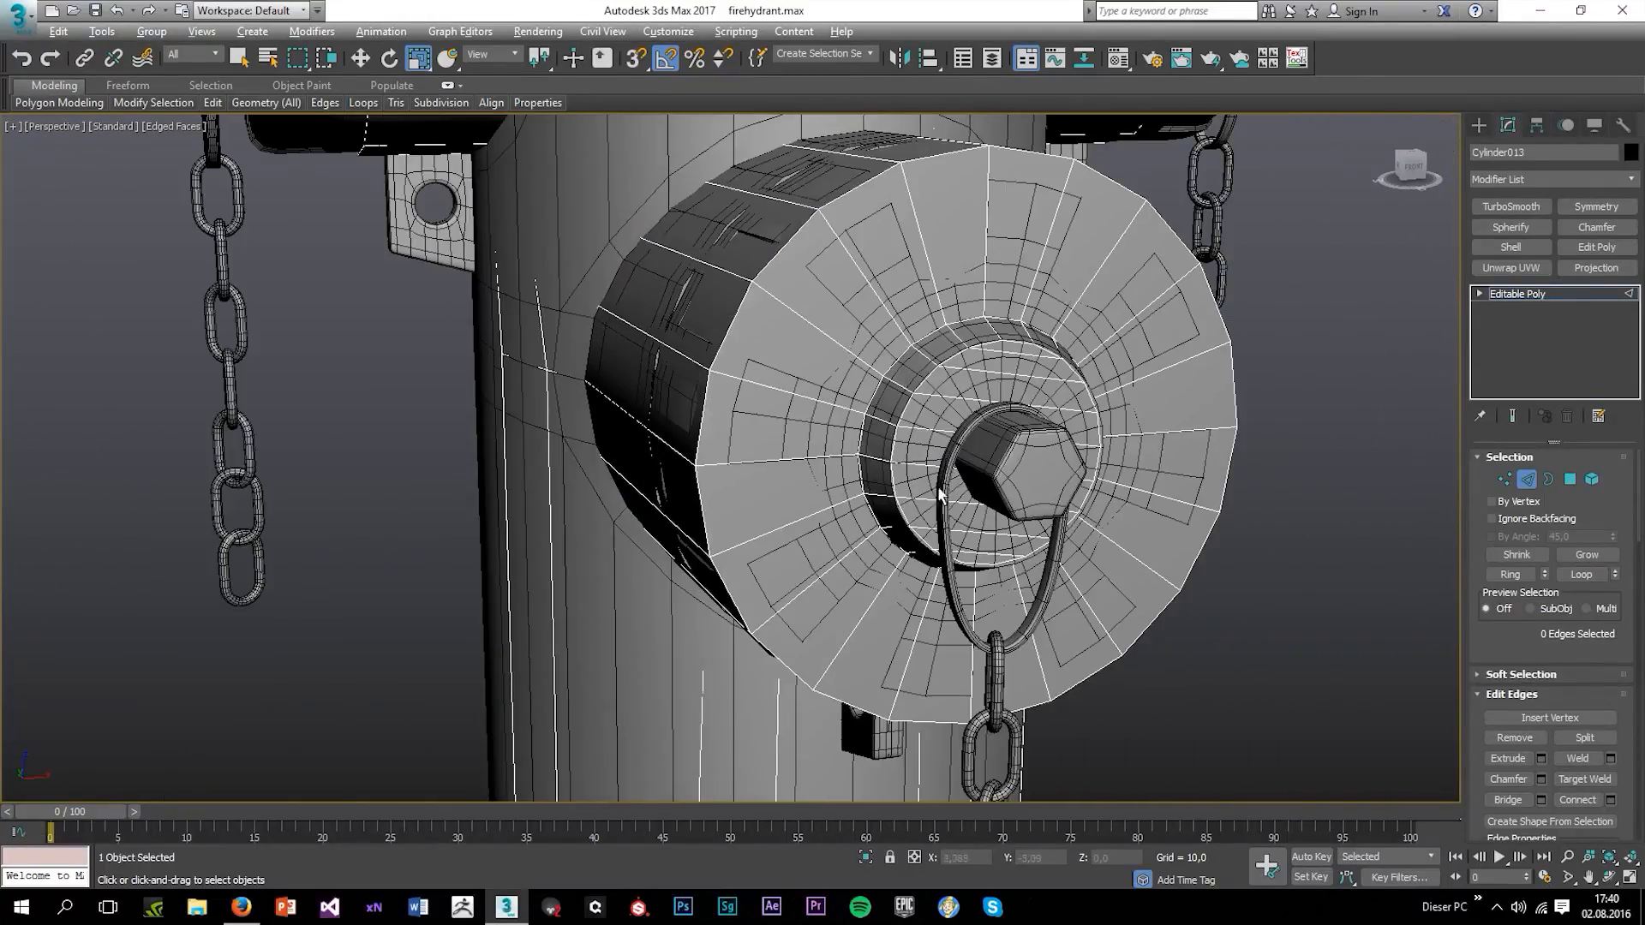
Select the outer edge loop of the front cap's face and chamfer it with 3 segments to round the rim
{"action": "middle_click_drag", "start_coordinate": [975, 529], "coordinate": [1348, 454], "text": "alt"}
{"action": "double_click", "coordinate": [1015, 372]}
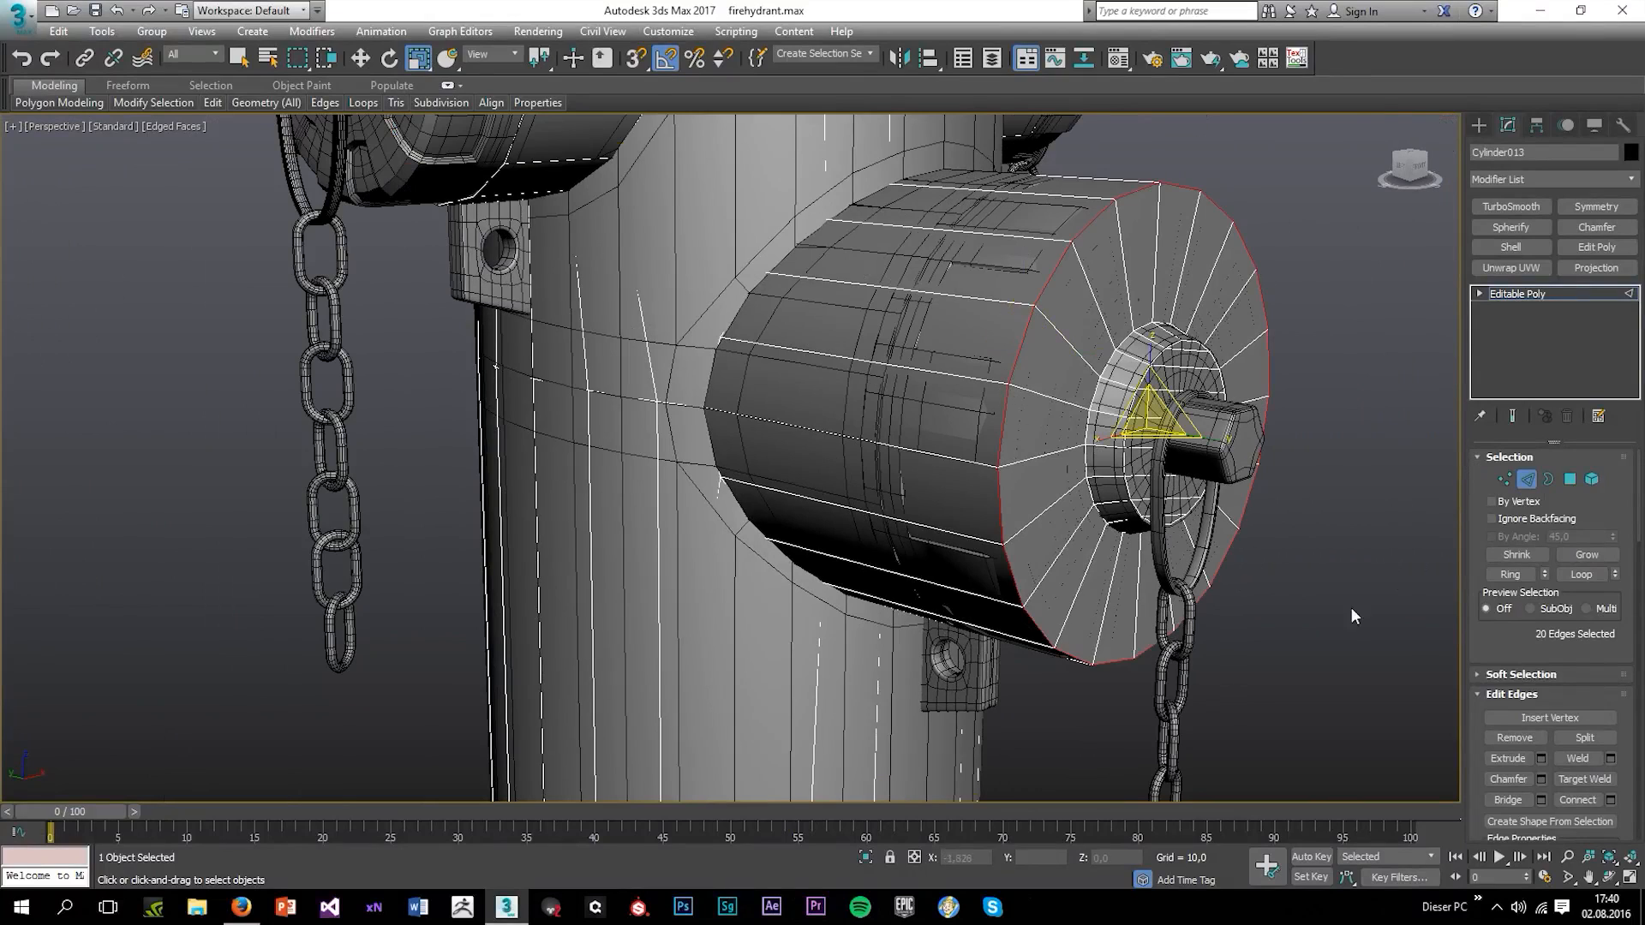
{"action": "left_click", "coordinate": [1539, 781]}
{"action": "scroll", "coordinate": [1028, 514], "scroll_direction": "up", "scroll_amount": 3}
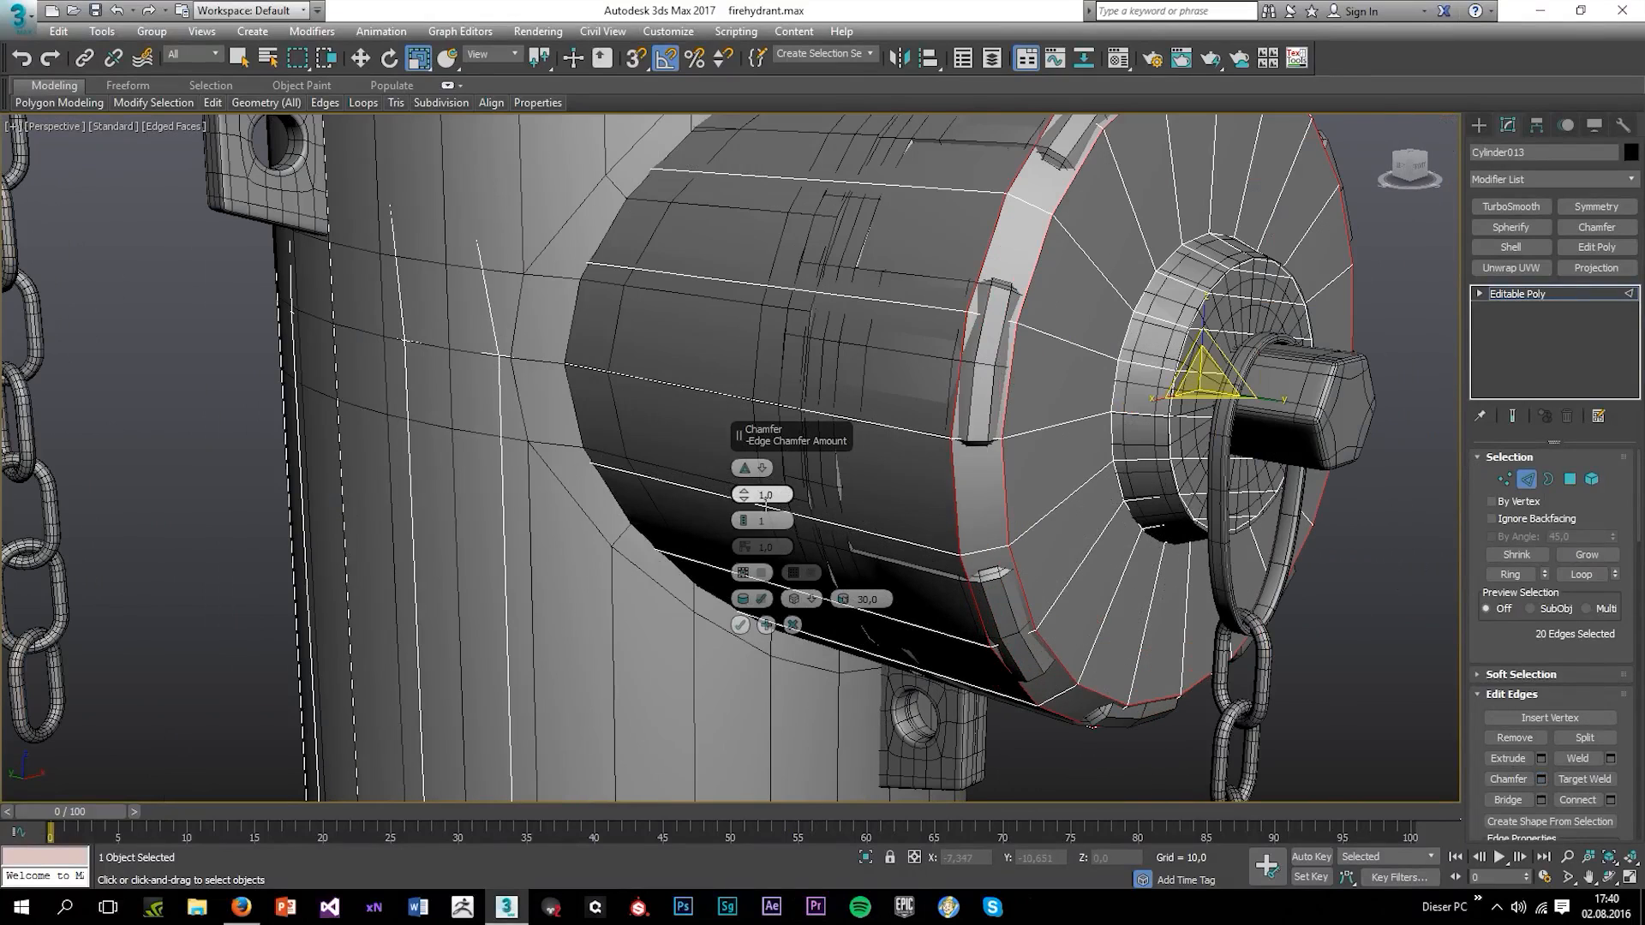
{"action": "left_click_drag", "start_coordinate": [750, 499], "coordinate": [743, 519]}
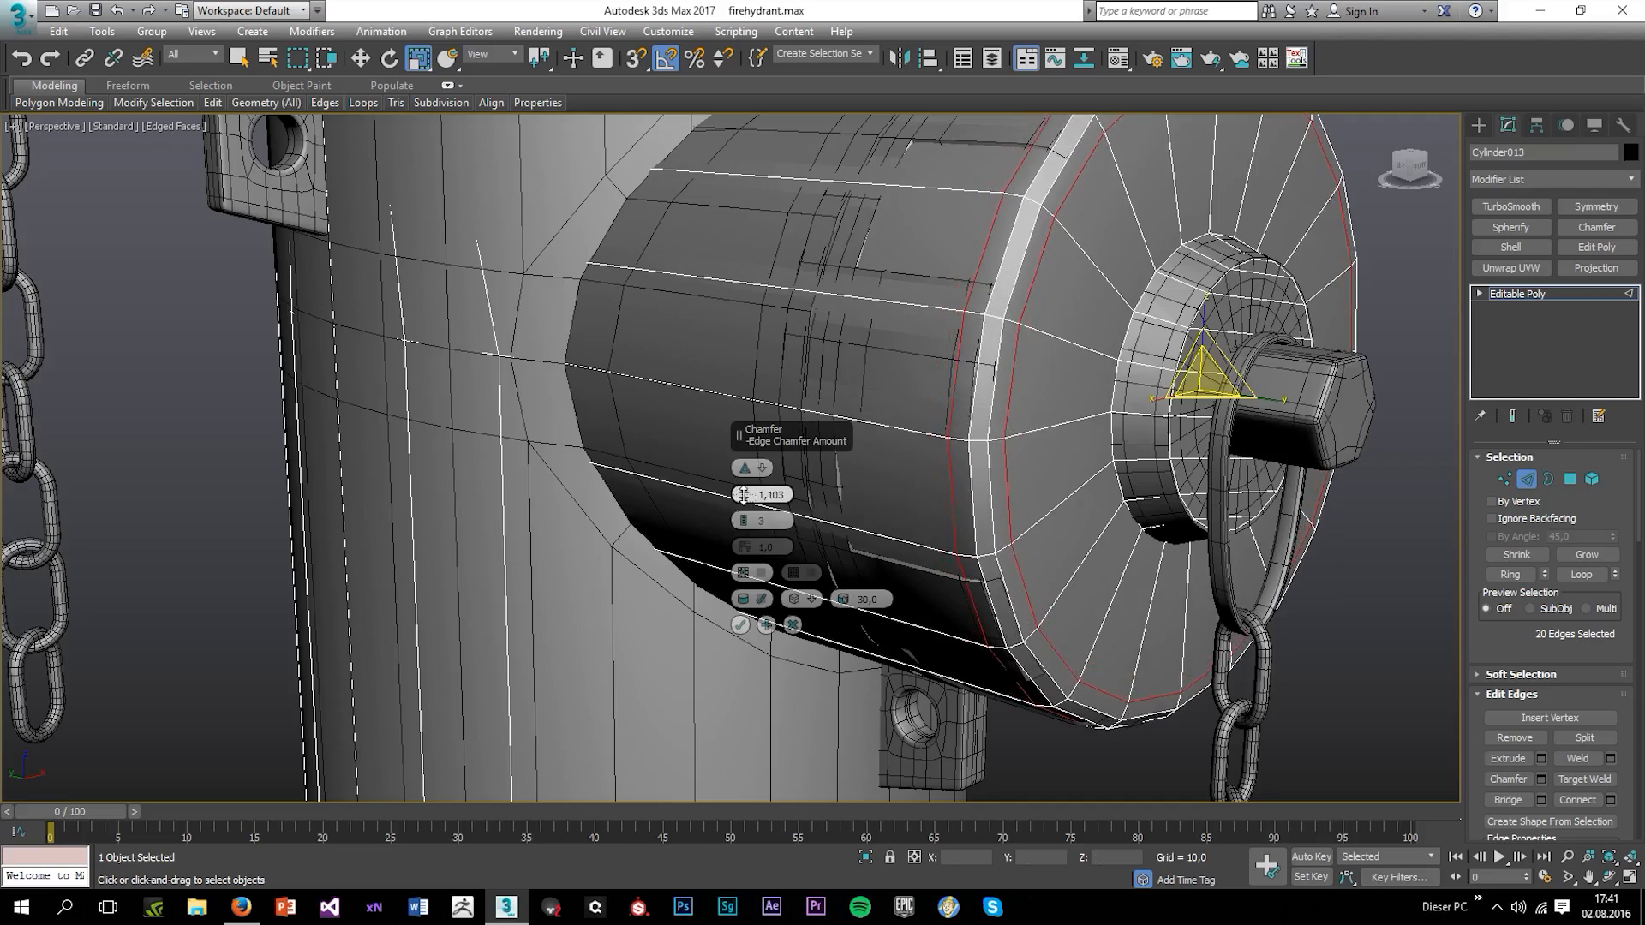
{"action": "middle_click_drag", "start_coordinate": [1019, 599], "coordinate": [1086, 526], "text": "alt"}
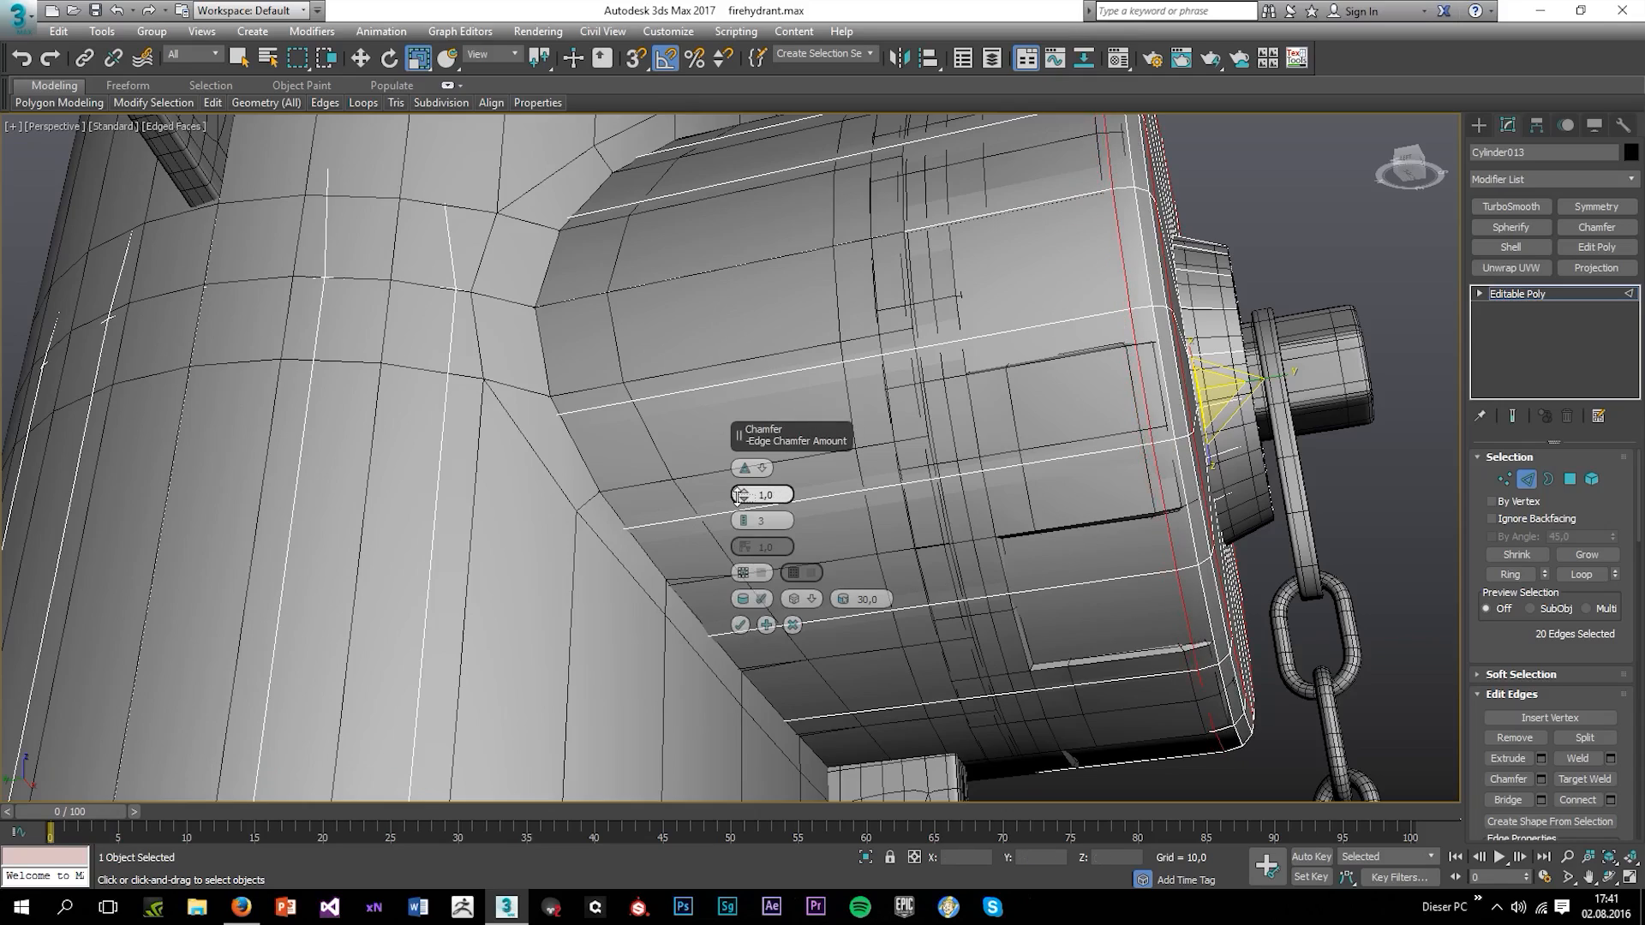
{"action": "left_click_drag", "start_coordinate": [733, 495], "coordinate": [733, 494]}
{"action": "middle_click_drag", "start_coordinate": [857, 479], "coordinate": [952, 497], "text": "alt"}
{"action": "left_click", "coordinate": [740, 624]}
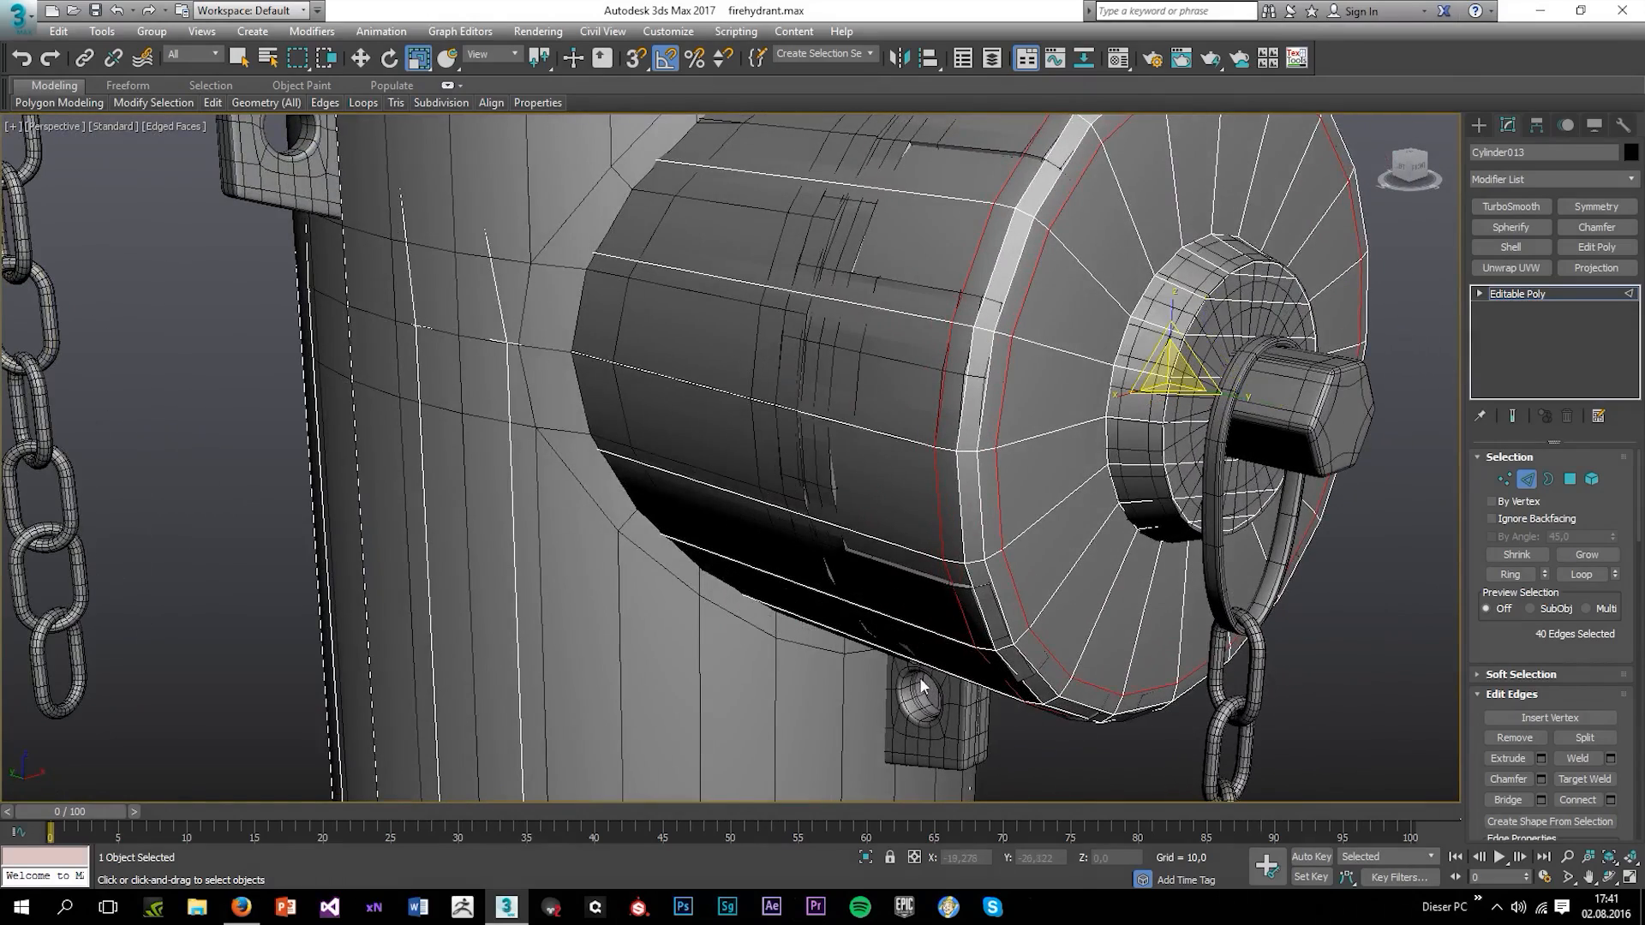
{"action": "left_click", "coordinate": [1083, 746]}
Check the rounded front cap in plain shading without edges and in the wireframe left view
{"action": "key", "text": "F4"}
{"action": "scroll", "coordinate": [1071, 617], "scroll_direction": "down", "scroll_amount": 5}
{"action": "middle_click_drag", "start_coordinate": [1079, 618], "coordinate": [1116, 622], "text": "alt"}
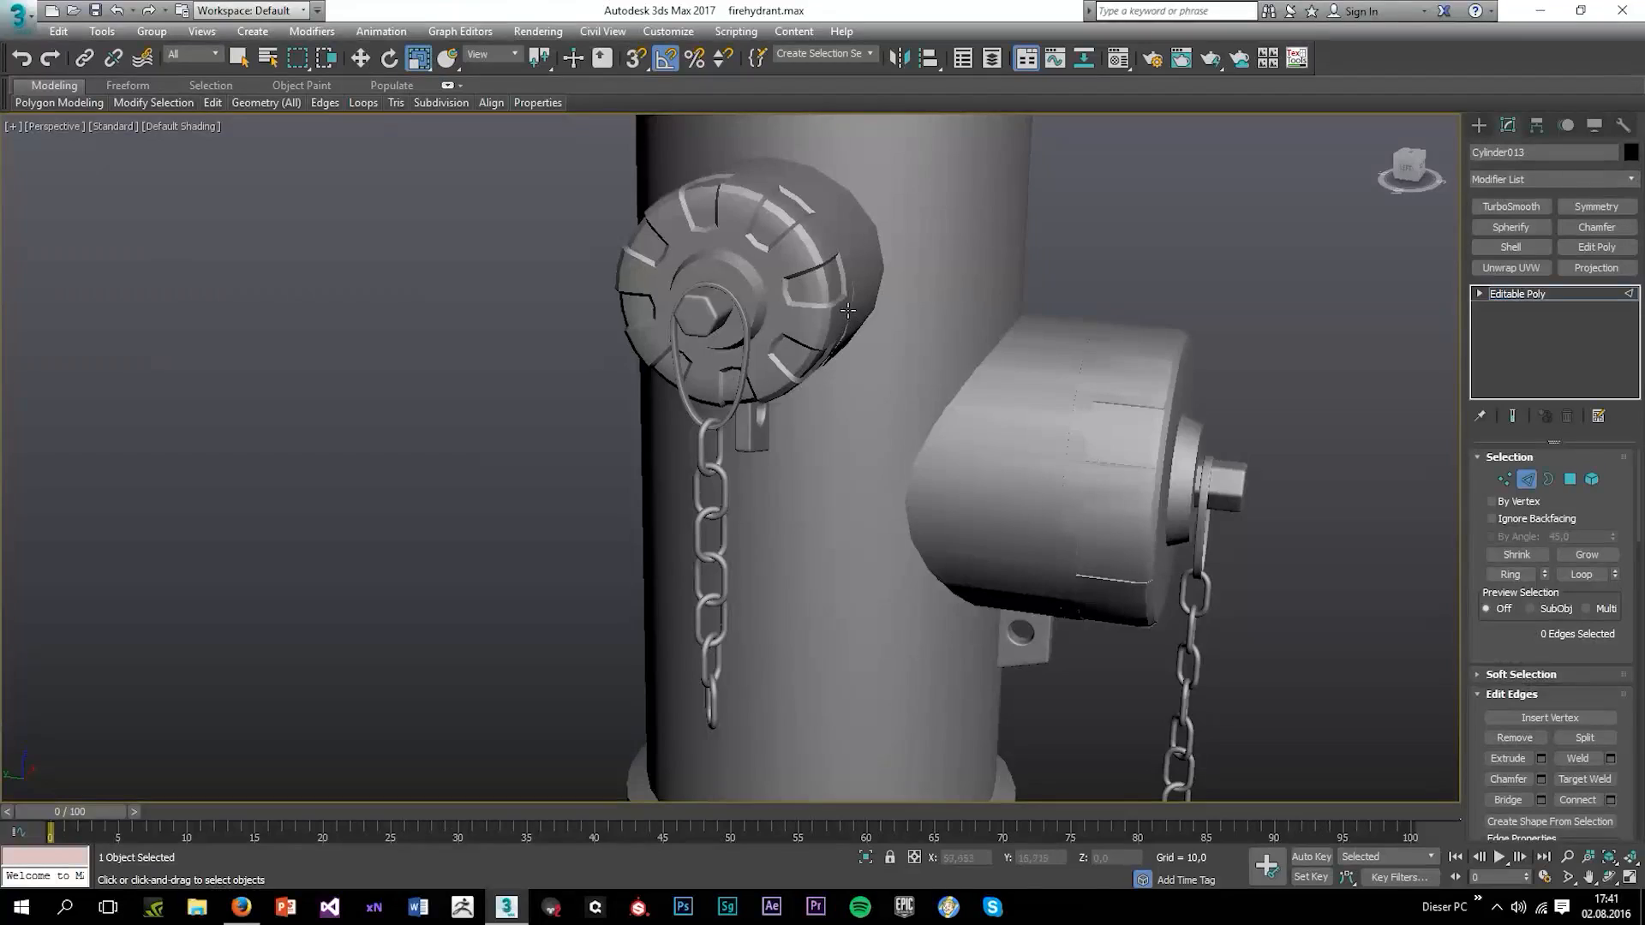
{"action": "key", "text": "F4"}
{"action": "key", "text": "alt+w"}
{"action": "middle_click", "coordinate": [460, 590]}
{"action": "key", "text": "alt+w"}
{"action": "scroll", "coordinate": [474, 479], "scroll_direction": "down", "scroll_amount": 6}
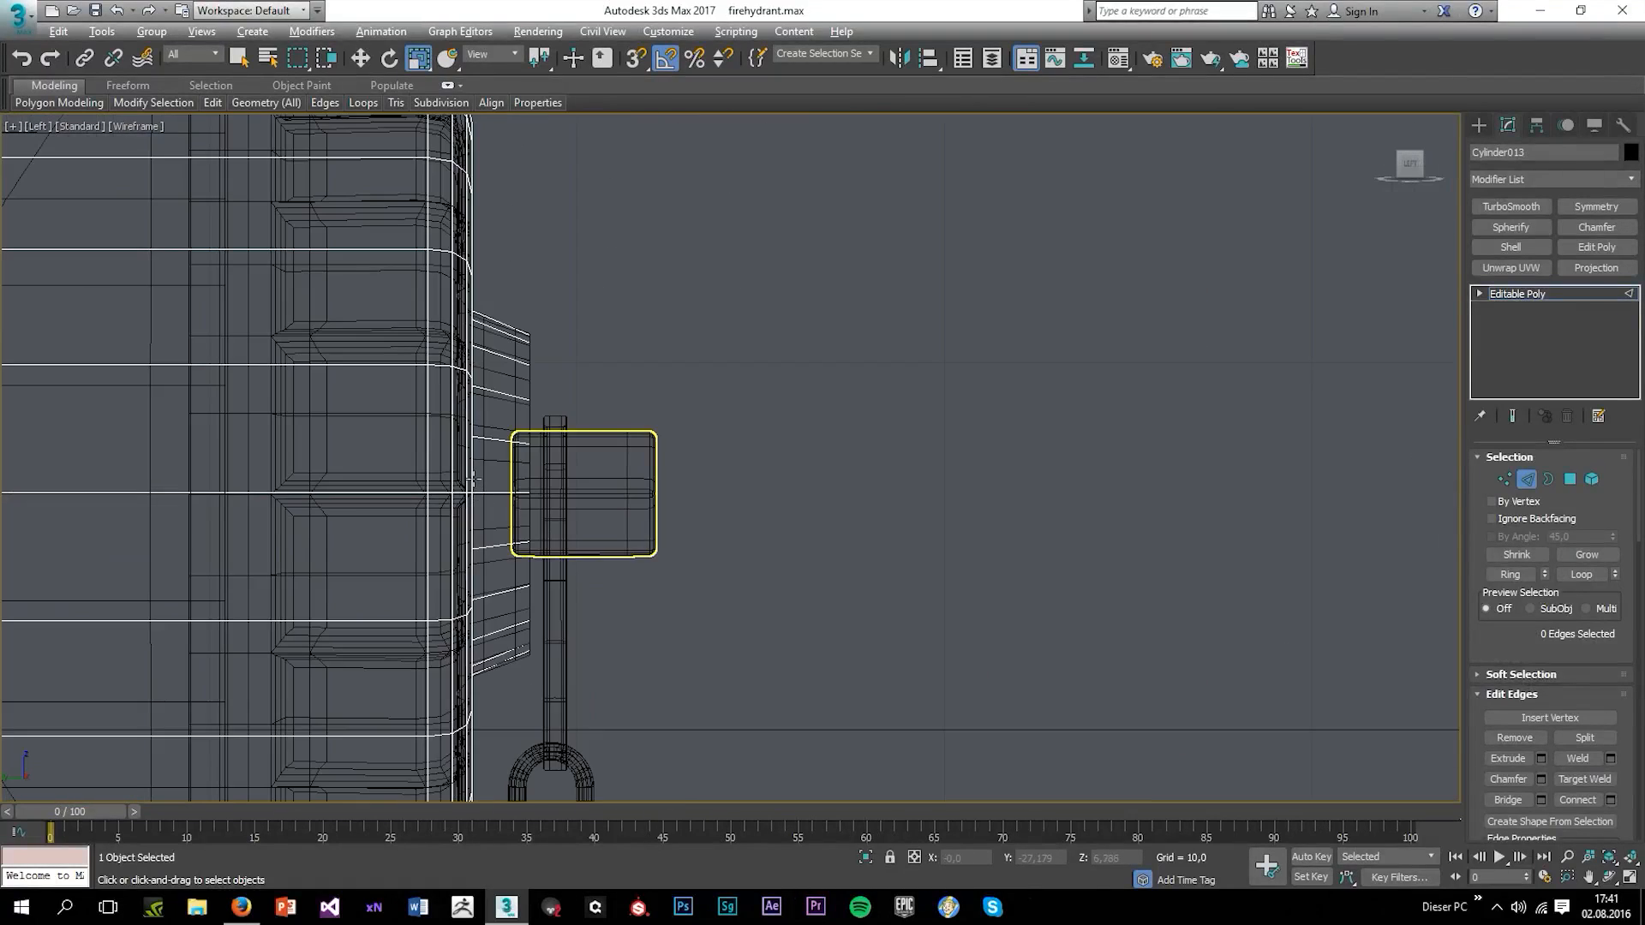
In the wireframe front view, select the side outlet's border and extrude it outward about 5.1 units to the cap's outer face
{"action": "scroll", "coordinate": [474, 480], "scroll_direction": "down", "scroll_amount": 4}
{"action": "key", "text": "alt+w"}
{"action": "middle_click", "coordinate": [1004, 336]}
{"action": "key", "text": "alt+w"}
{"action": "scroll", "coordinate": [919, 347], "scroll_direction": "up", "scroll_amount": 5}
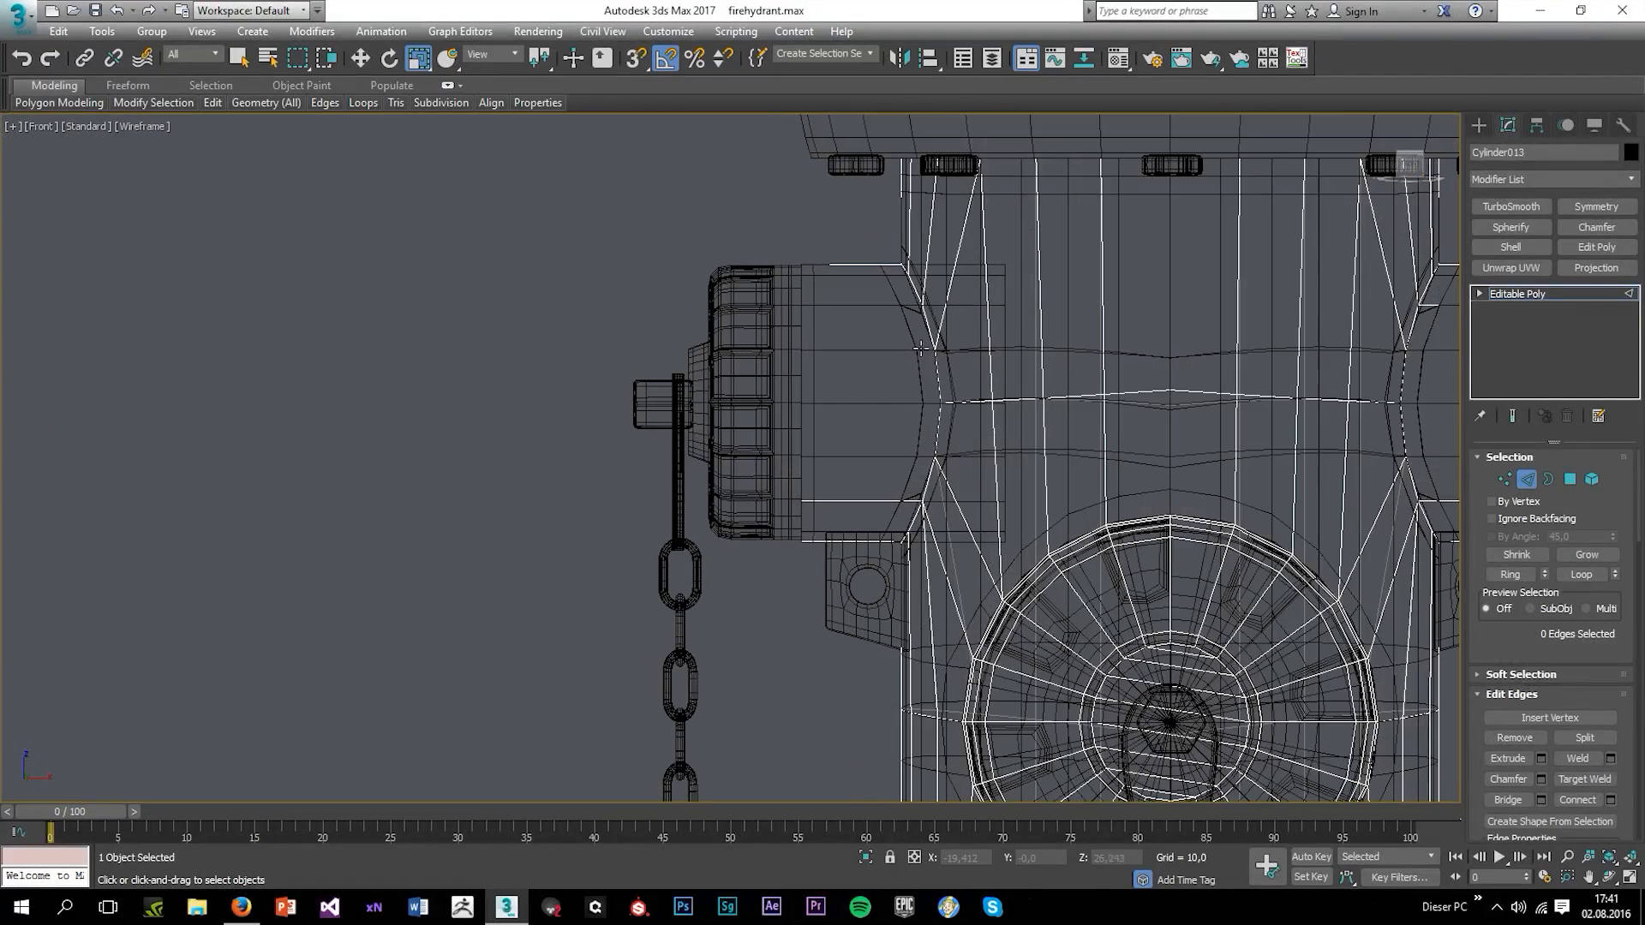
{"action": "left_click_drag", "start_coordinate": [788, 292], "coordinate": [877, 454]}
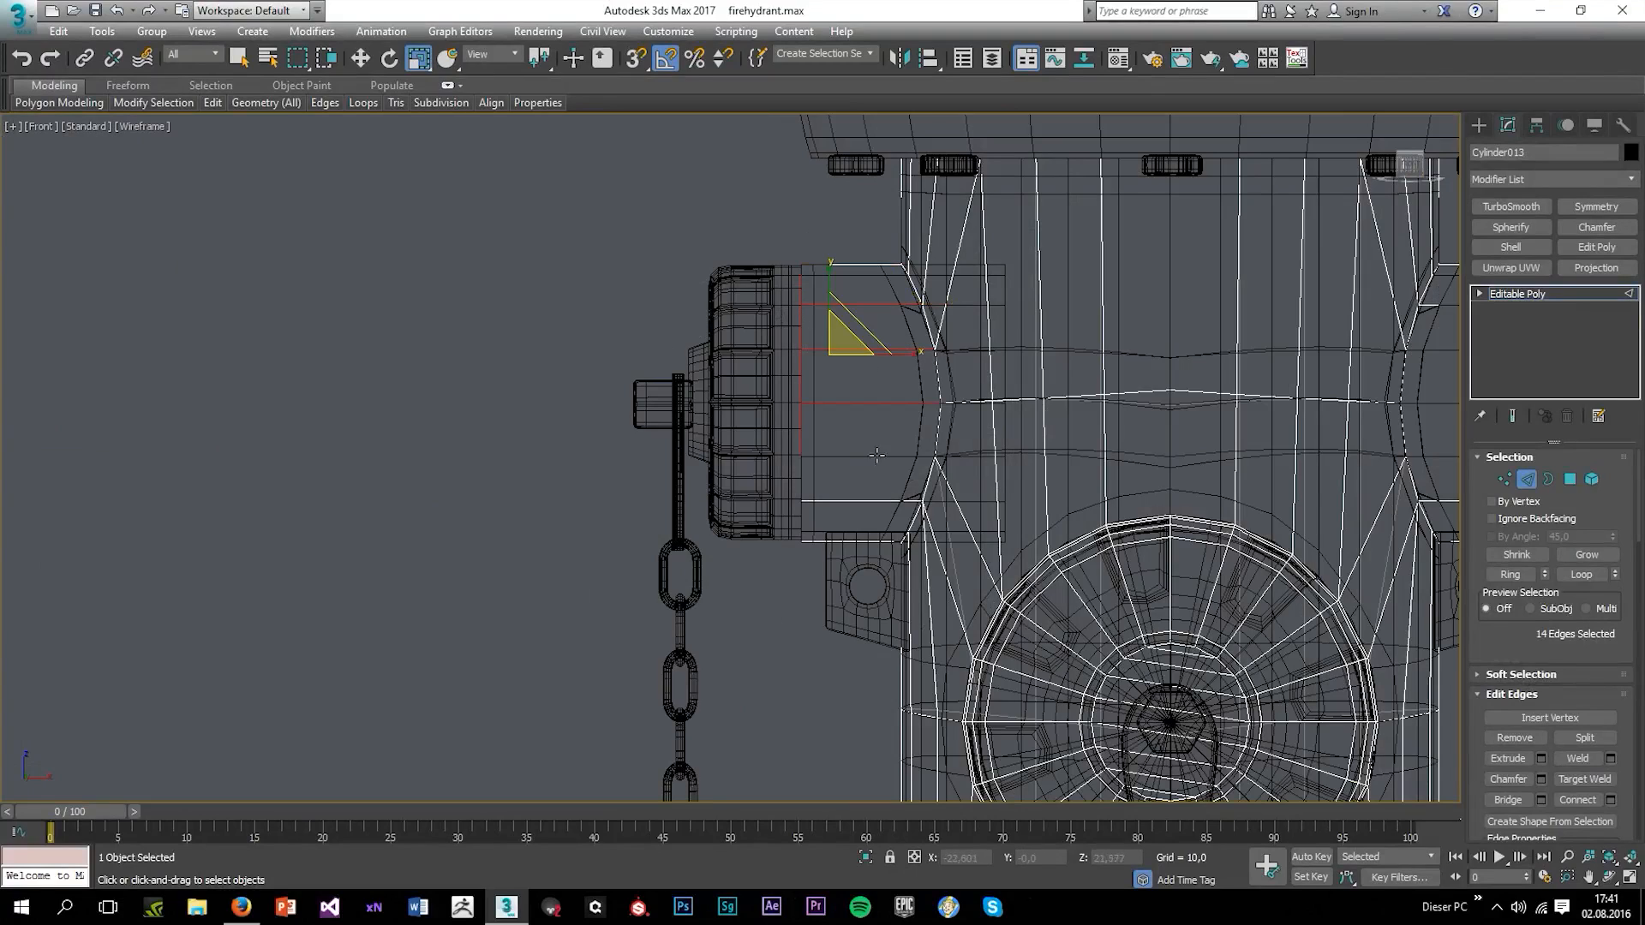
{"action": "key", "text": "3"}
{"action": "scroll", "coordinate": [833, 377], "scroll_direction": "up", "scroll_amount": 3}
{"action": "key", "text": "w"}
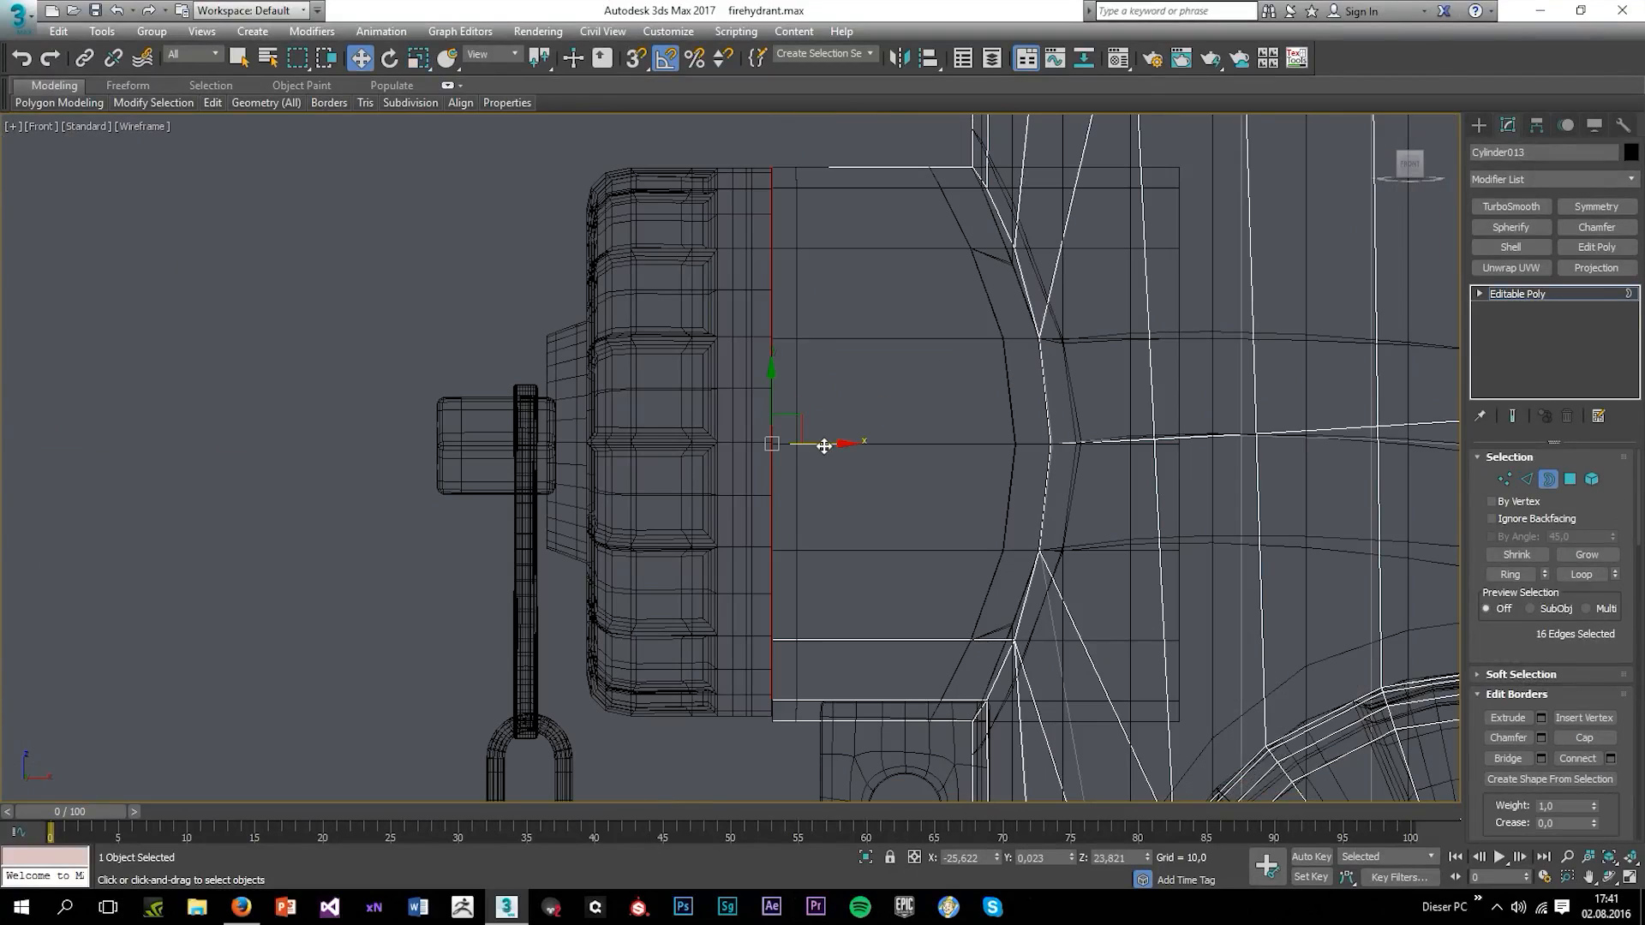
{"action": "left_click_drag", "start_coordinate": [824, 444], "coordinate": [609, 489], "text": "shift"}
{"action": "scroll", "coordinate": [596, 423], "scroll_direction": "up", "scroll_amount": 4}
{"action": "scroll", "coordinate": [968, 596], "scroll_direction": "down", "scroll_amount": 1}
{"action": "key", "text": "alt+w"}
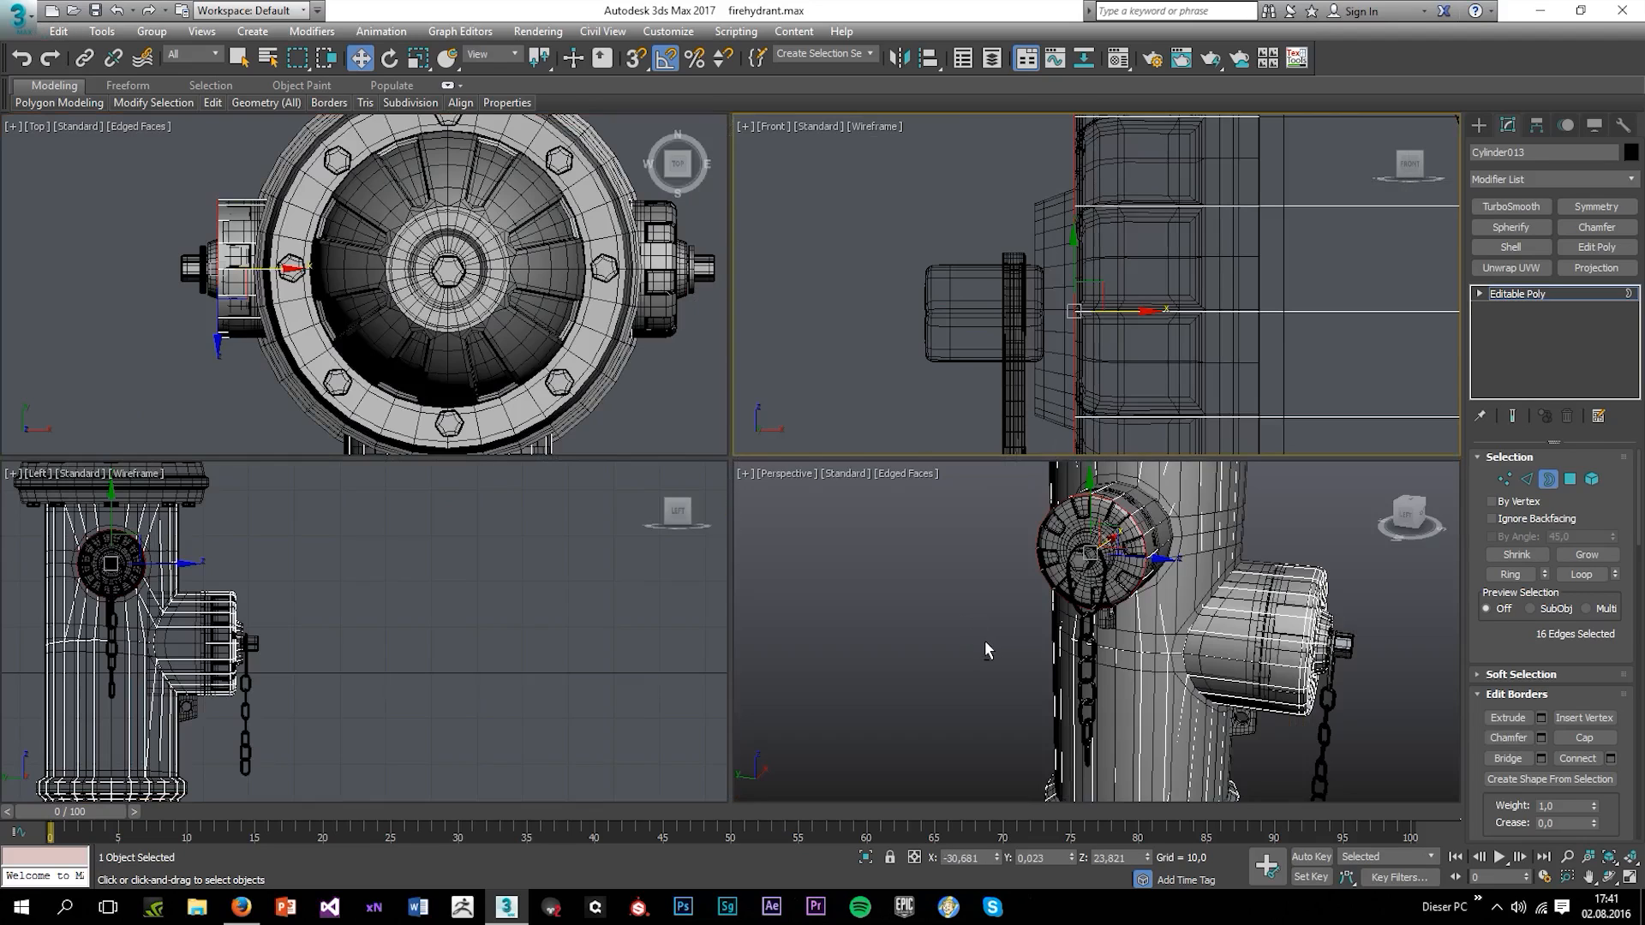
In the perspective view, scale a copy of the side outlet's border to about 44% to form a face ring around the raised centre
{"action": "middle_click", "coordinate": [984, 643]}
{"action": "key", "text": "alt+w"}
{"action": "scroll", "coordinate": [753, 265], "scroll_direction": "up", "scroll_amount": 3}
{"action": "key", "text": "r"}
{"action": "left_click_drag", "start_coordinate": [742, 338], "coordinate": [726, 463], "text": "shift"}
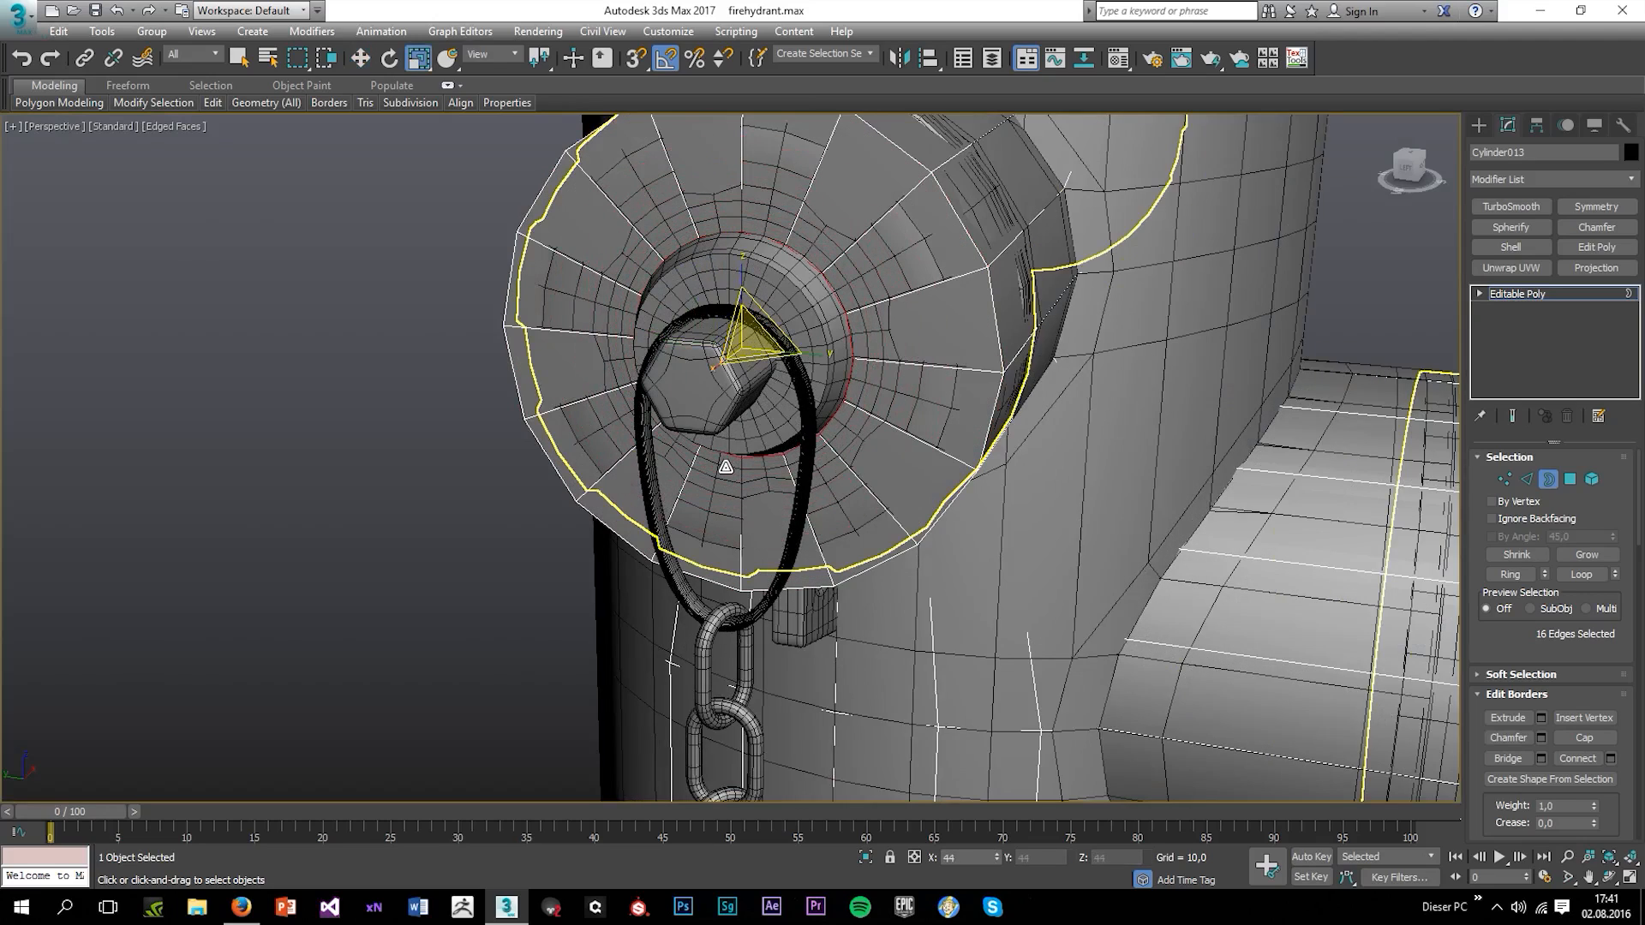
Extrude the side cap's inner border outward to the raised centre's front, align it in the top view and scale it to about 87%
{"action": "middle_click_drag", "start_coordinate": [724, 464], "coordinate": [747, 394], "text": "alt"}
{"action": "key", "text": "w"}
{"action": "left_click_drag", "start_coordinate": [780, 418], "coordinate": [711, 419], "text": "shift"}
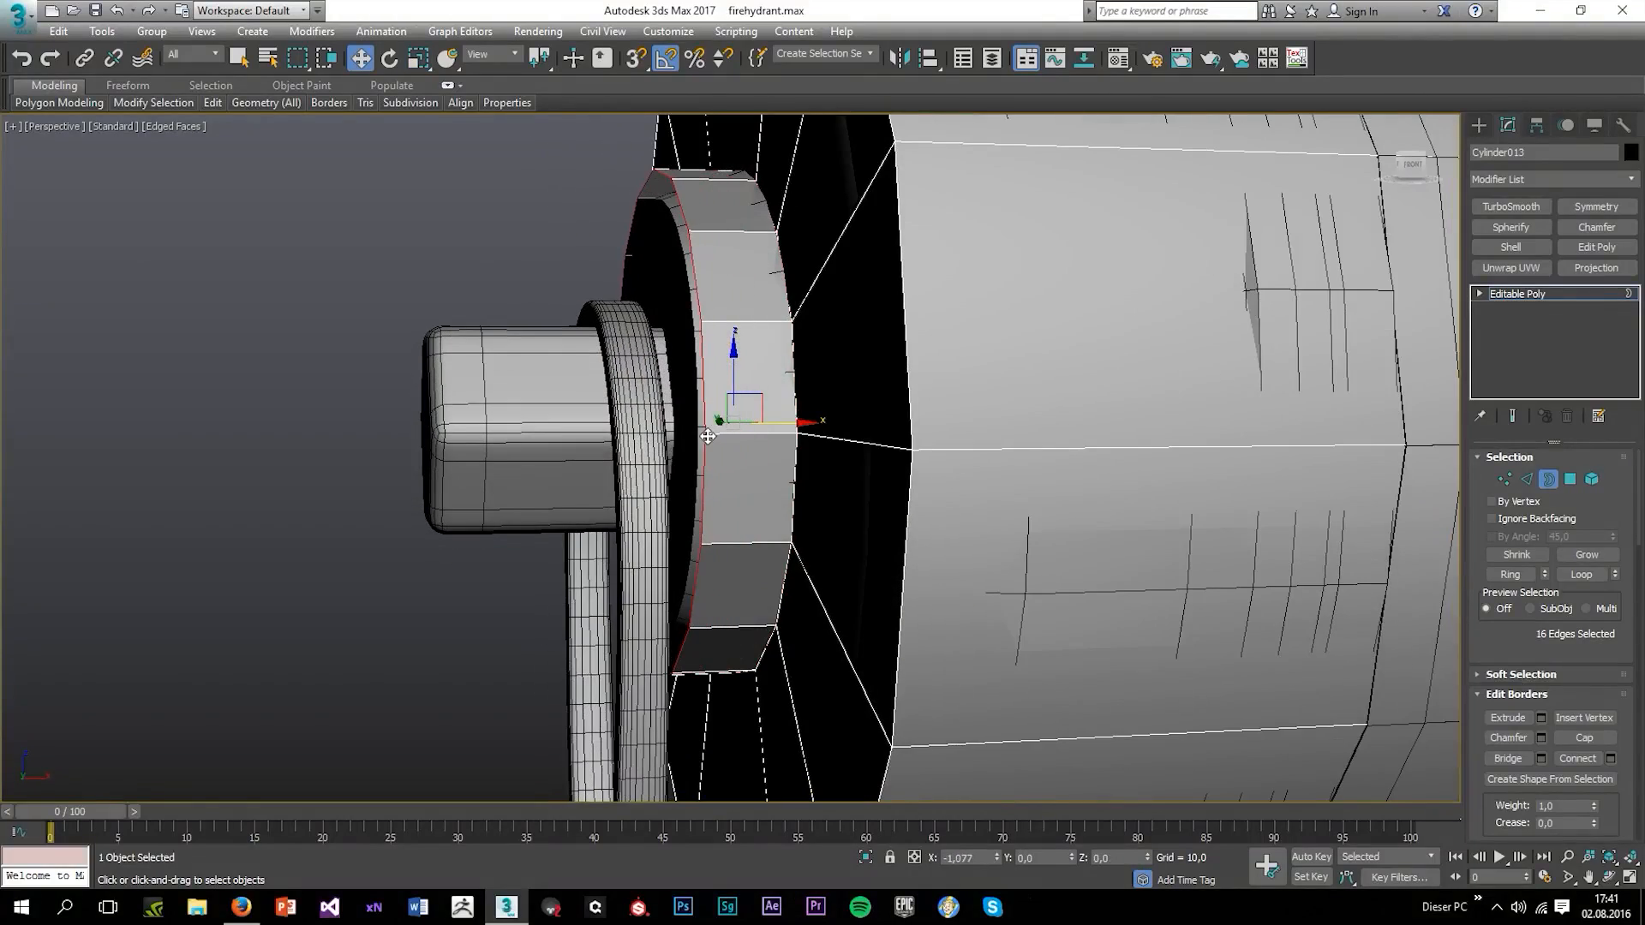
{"action": "key", "text": "alt+w"}
{"action": "middle_click", "coordinate": [360, 561]}
{"action": "middle_click", "coordinate": [568, 370]}
{"action": "key", "text": "alt+w"}
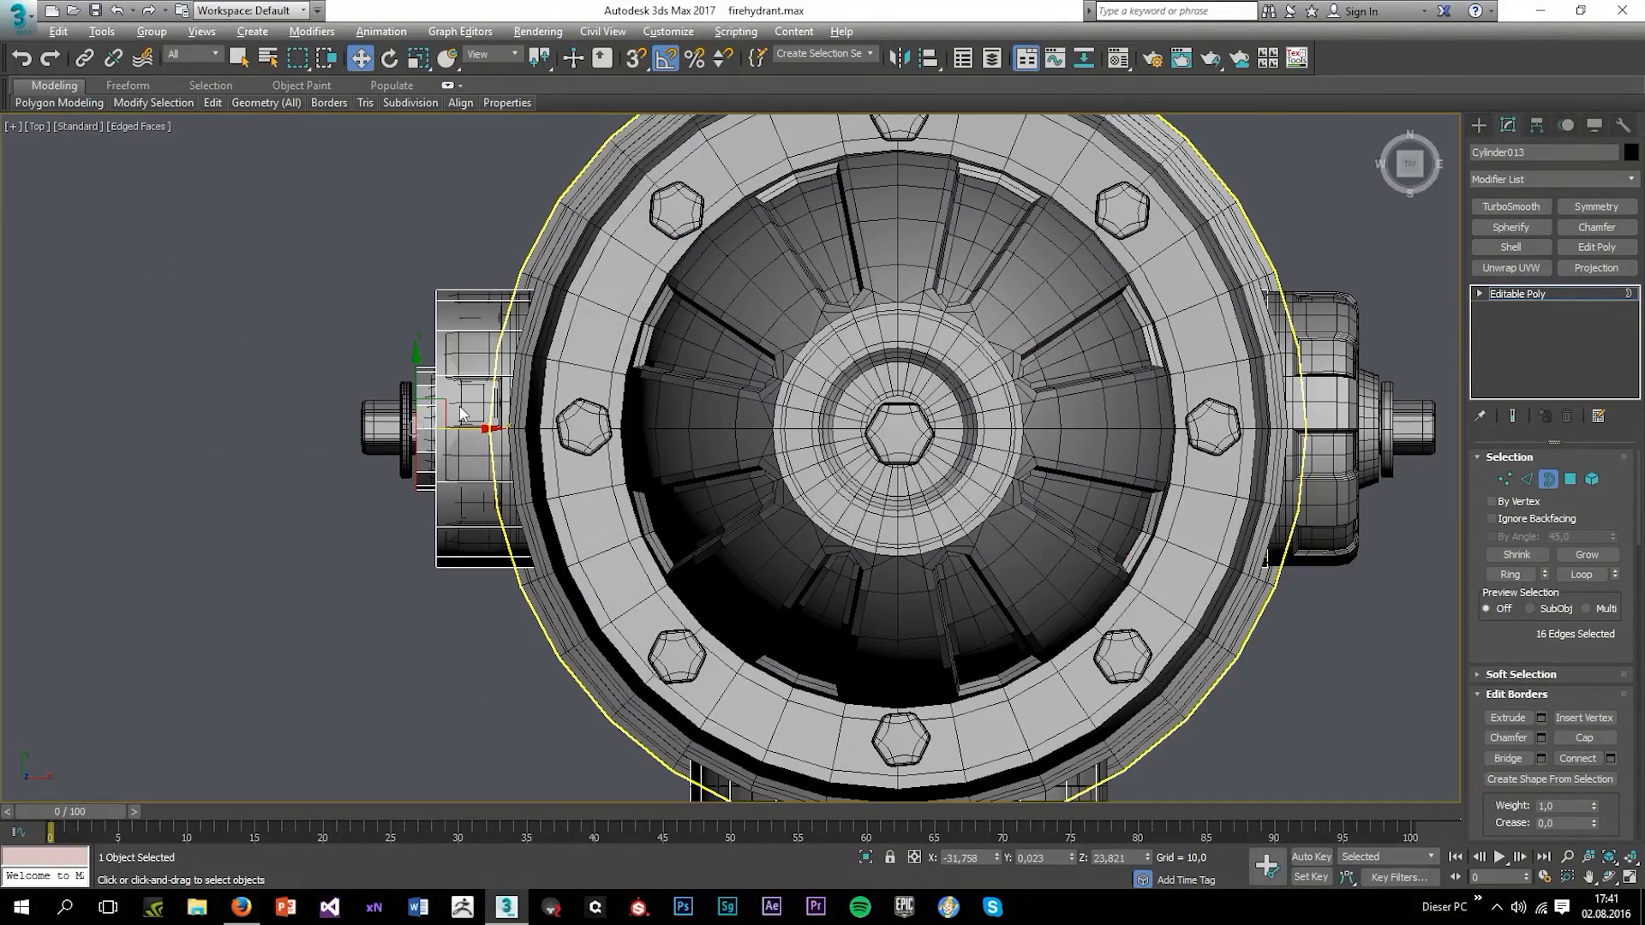
{"action": "scroll", "coordinate": [463, 414], "scroll_direction": "up", "scroll_amount": 10}
{"action": "left_click_drag", "start_coordinate": [582, 455], "coordinate": [527, 465]}
{"action": "key", "text": "r"}
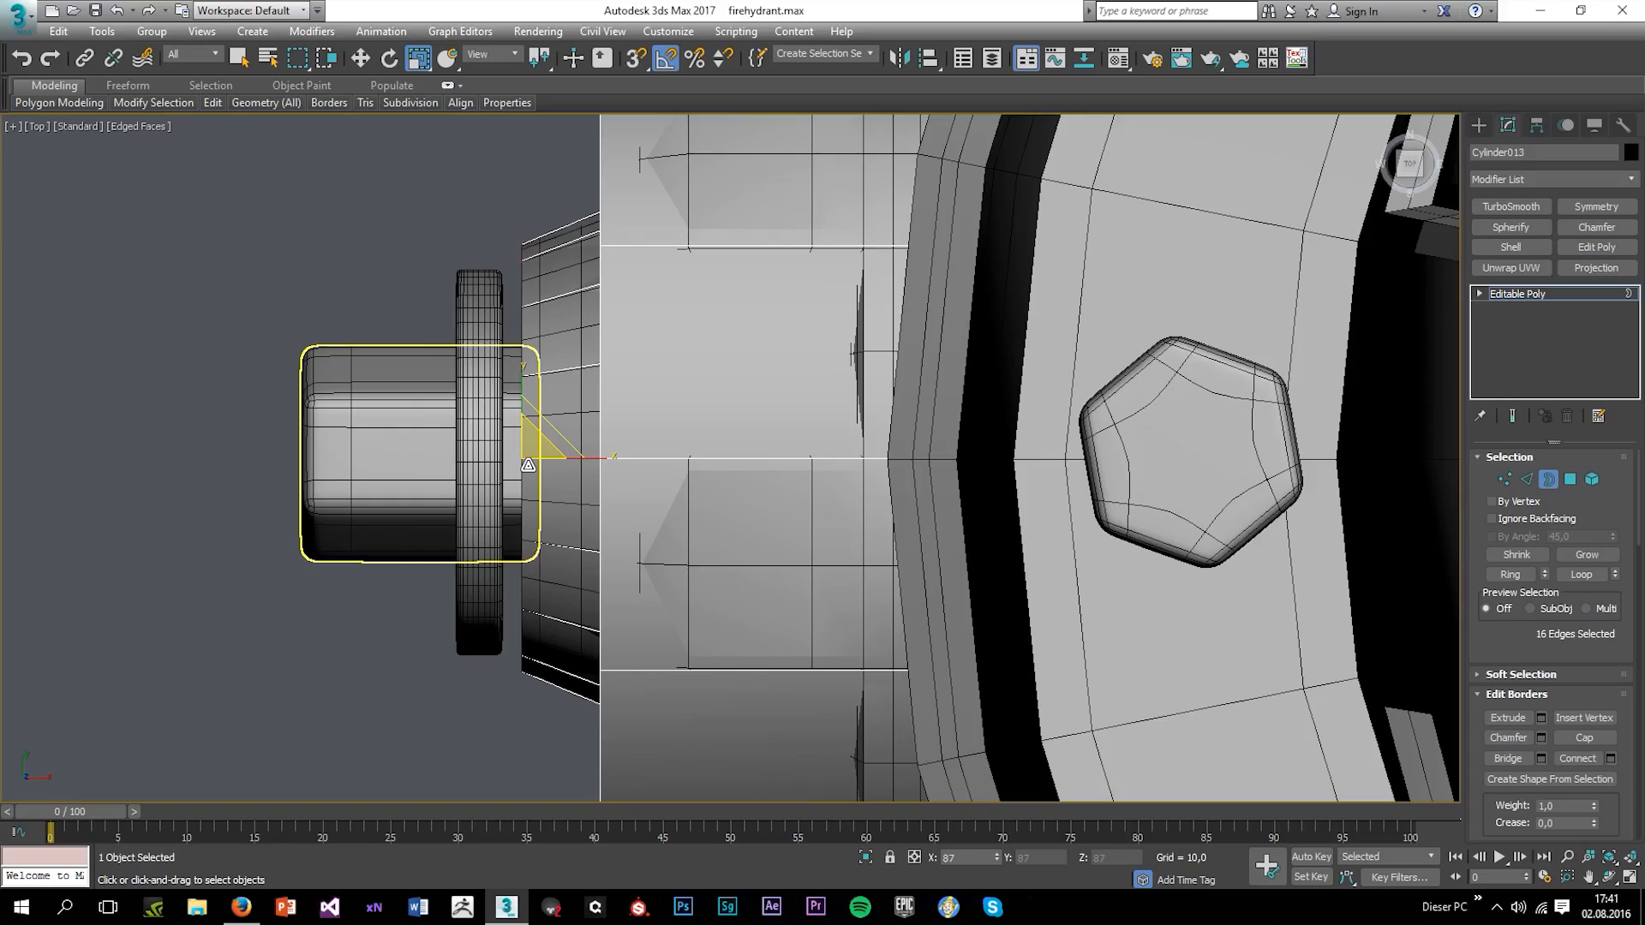
In the perspective view, enlarge the side cap's raised-centre border to about 102% to fit the high-poly centre
{"action": "key", "text": "alt+w"}
{"action": "middle_click", "coordinate": [774, 481]}
{"action": "key", "text": "alt+w"}
{"action": "middle_click_drag", "start_coordinate": [775, 482], "coordinate": [706, 442], "text": "alt"}
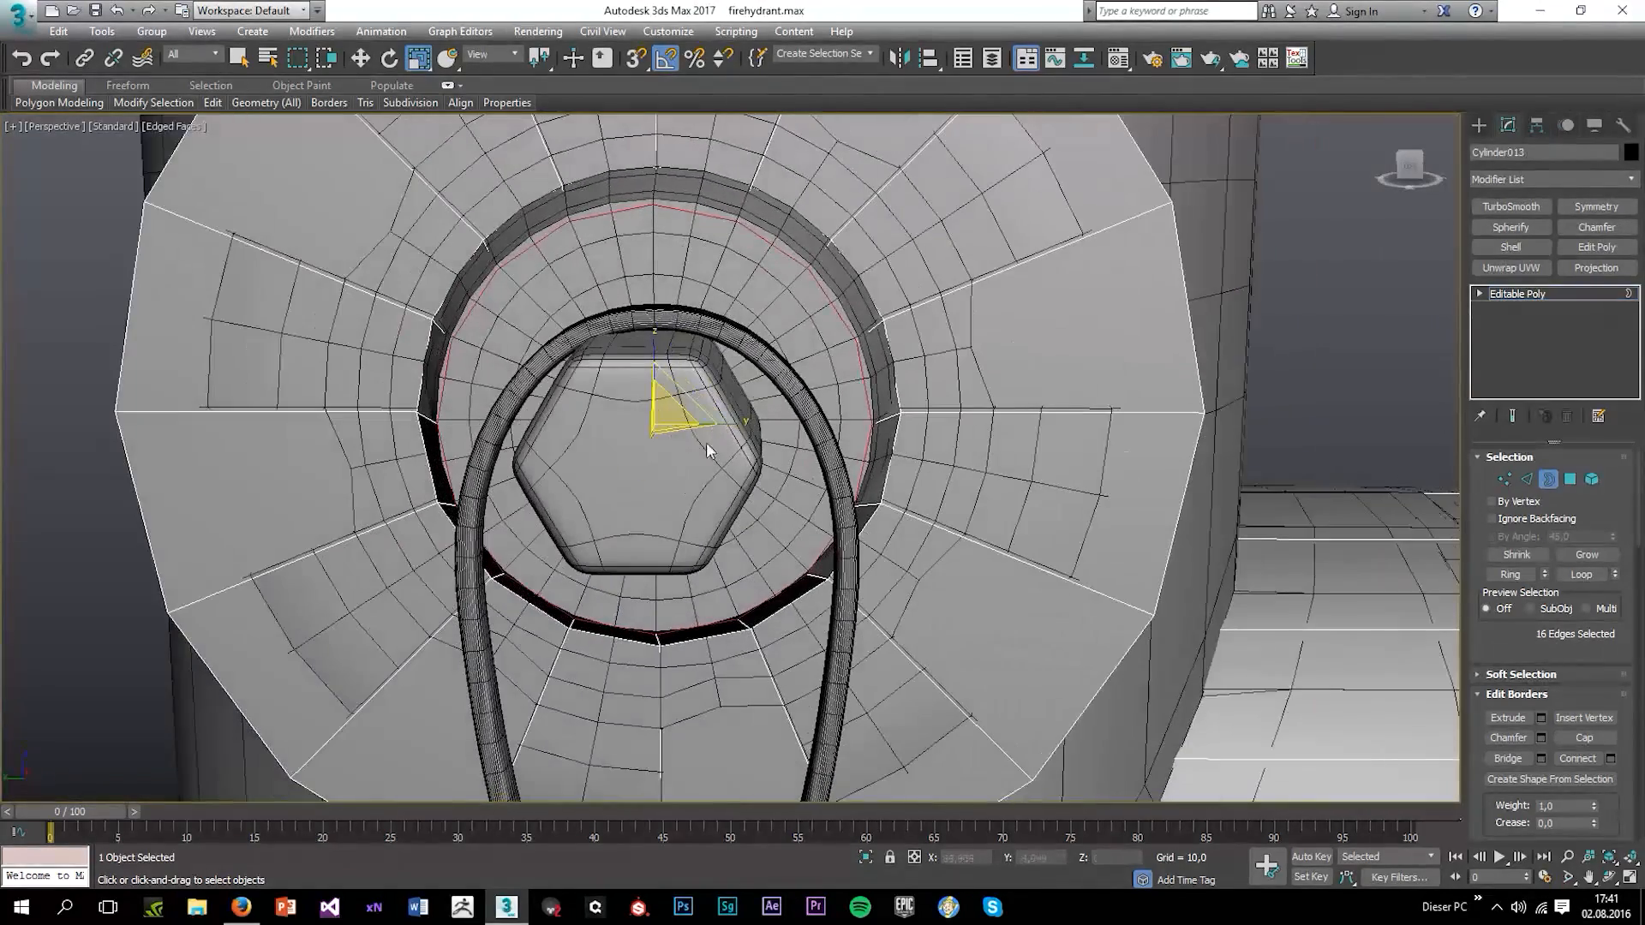
{"action": "left_click_drag", "start_coordinate": [671, 423], "coordinate": [661, 419]}
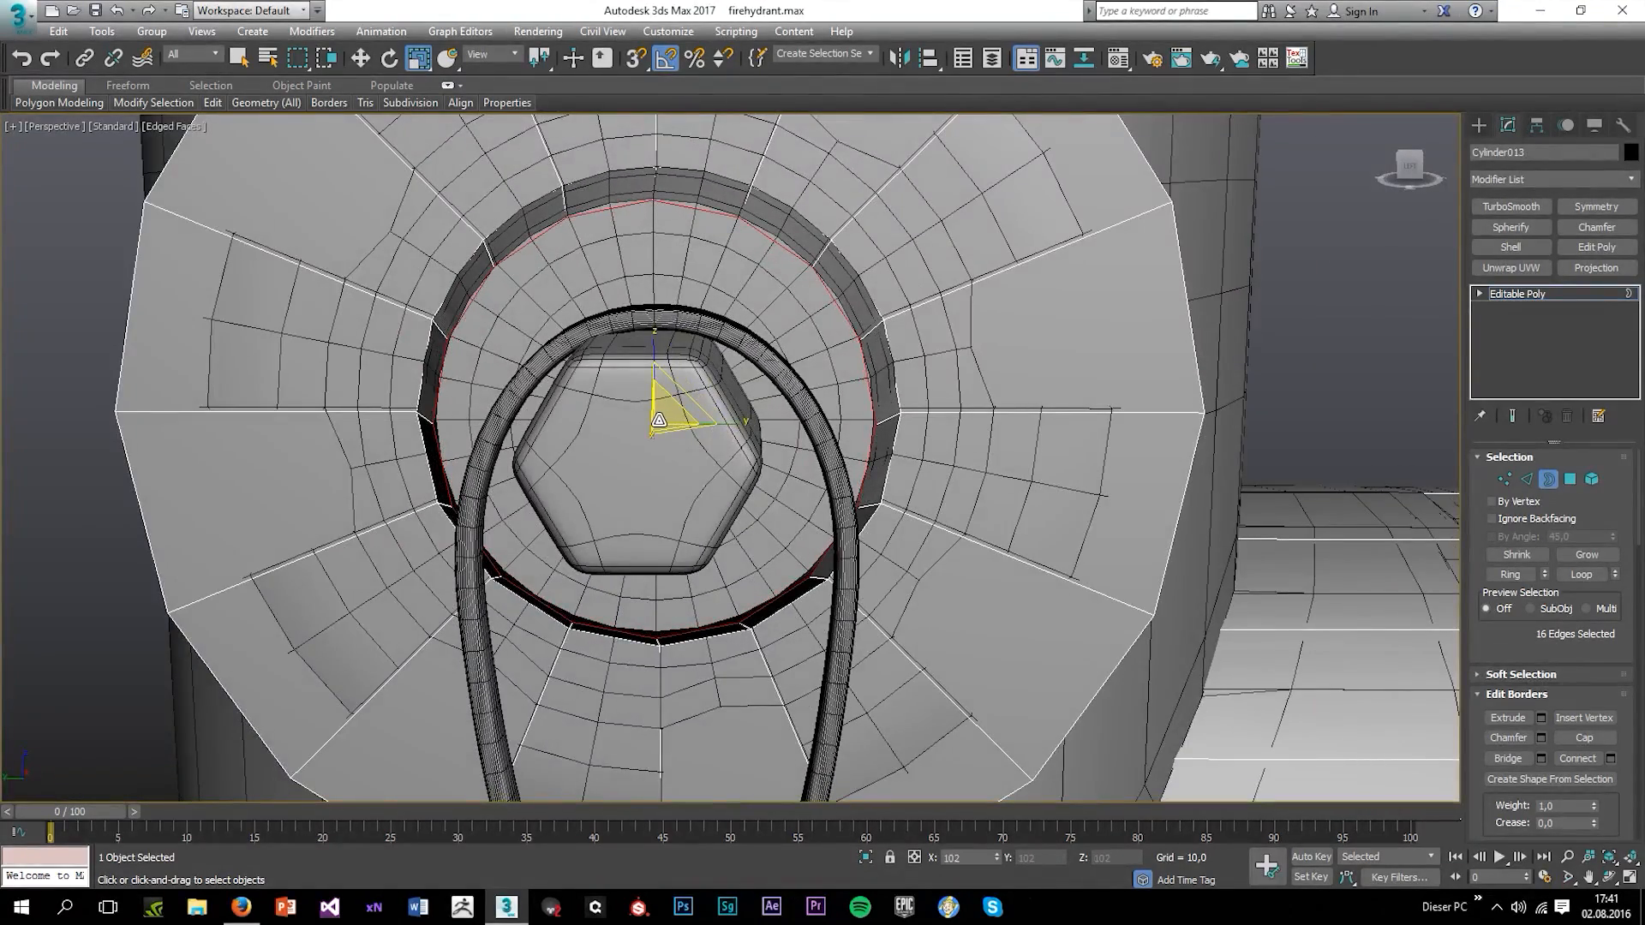
Exclude the two opposite edges from the side cap's centre border selection and bridge the rest to close the opening
{"action": "left_click", "coordinate": [1527, 478]}
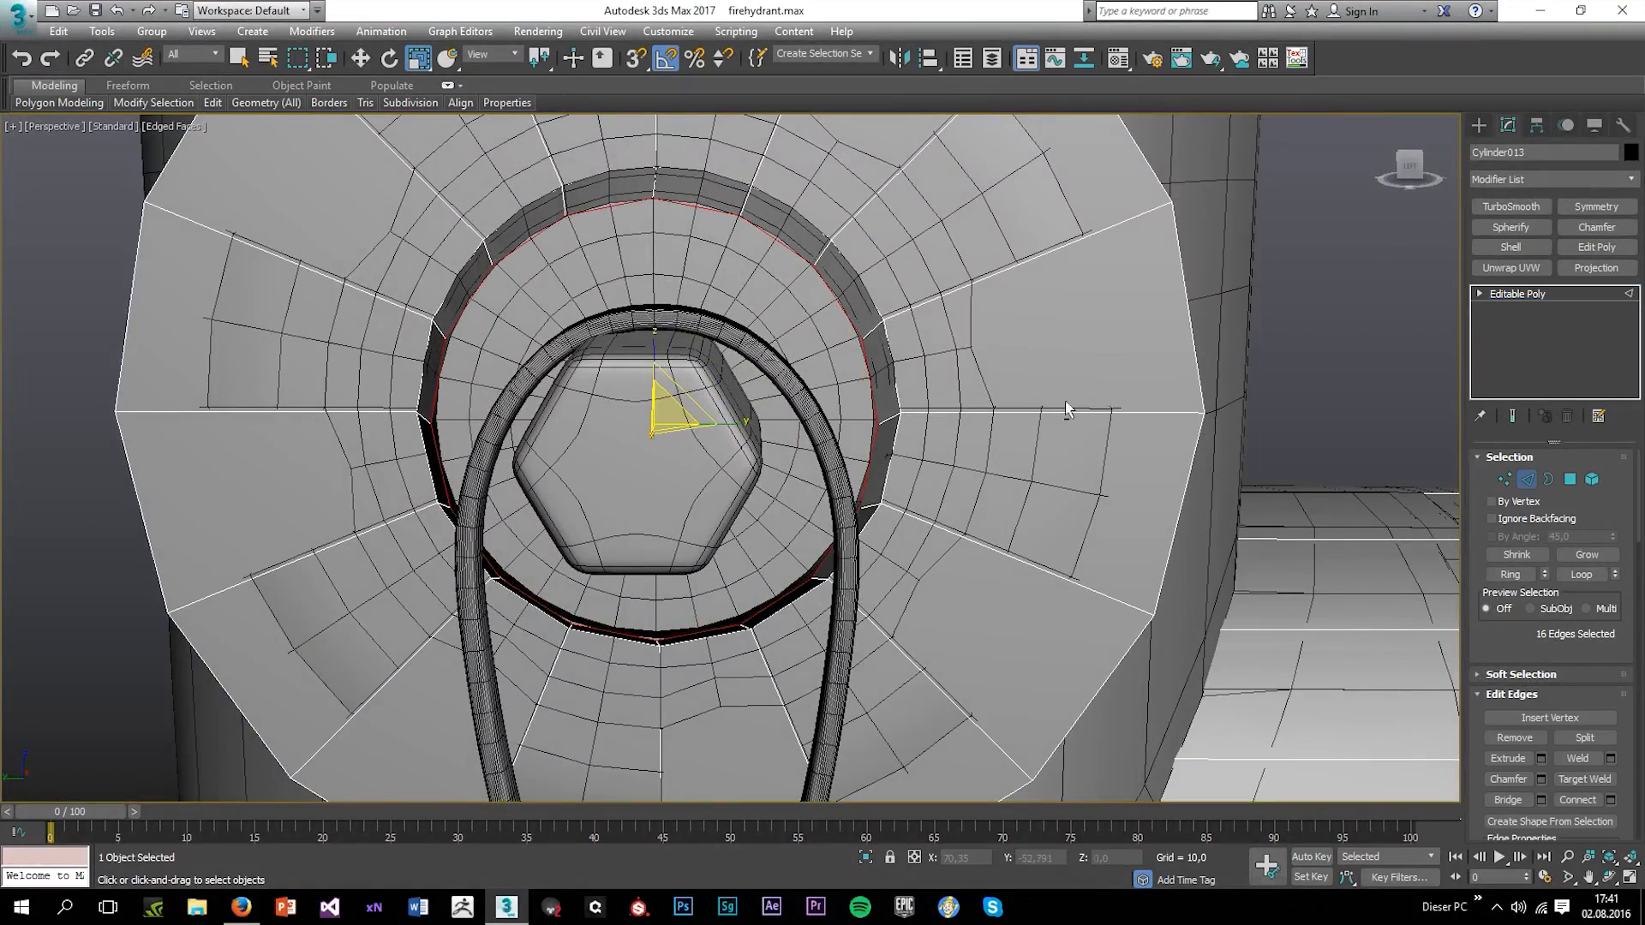
{"action": "left_click", "coordinate": [622, 625], "text": "alt"}
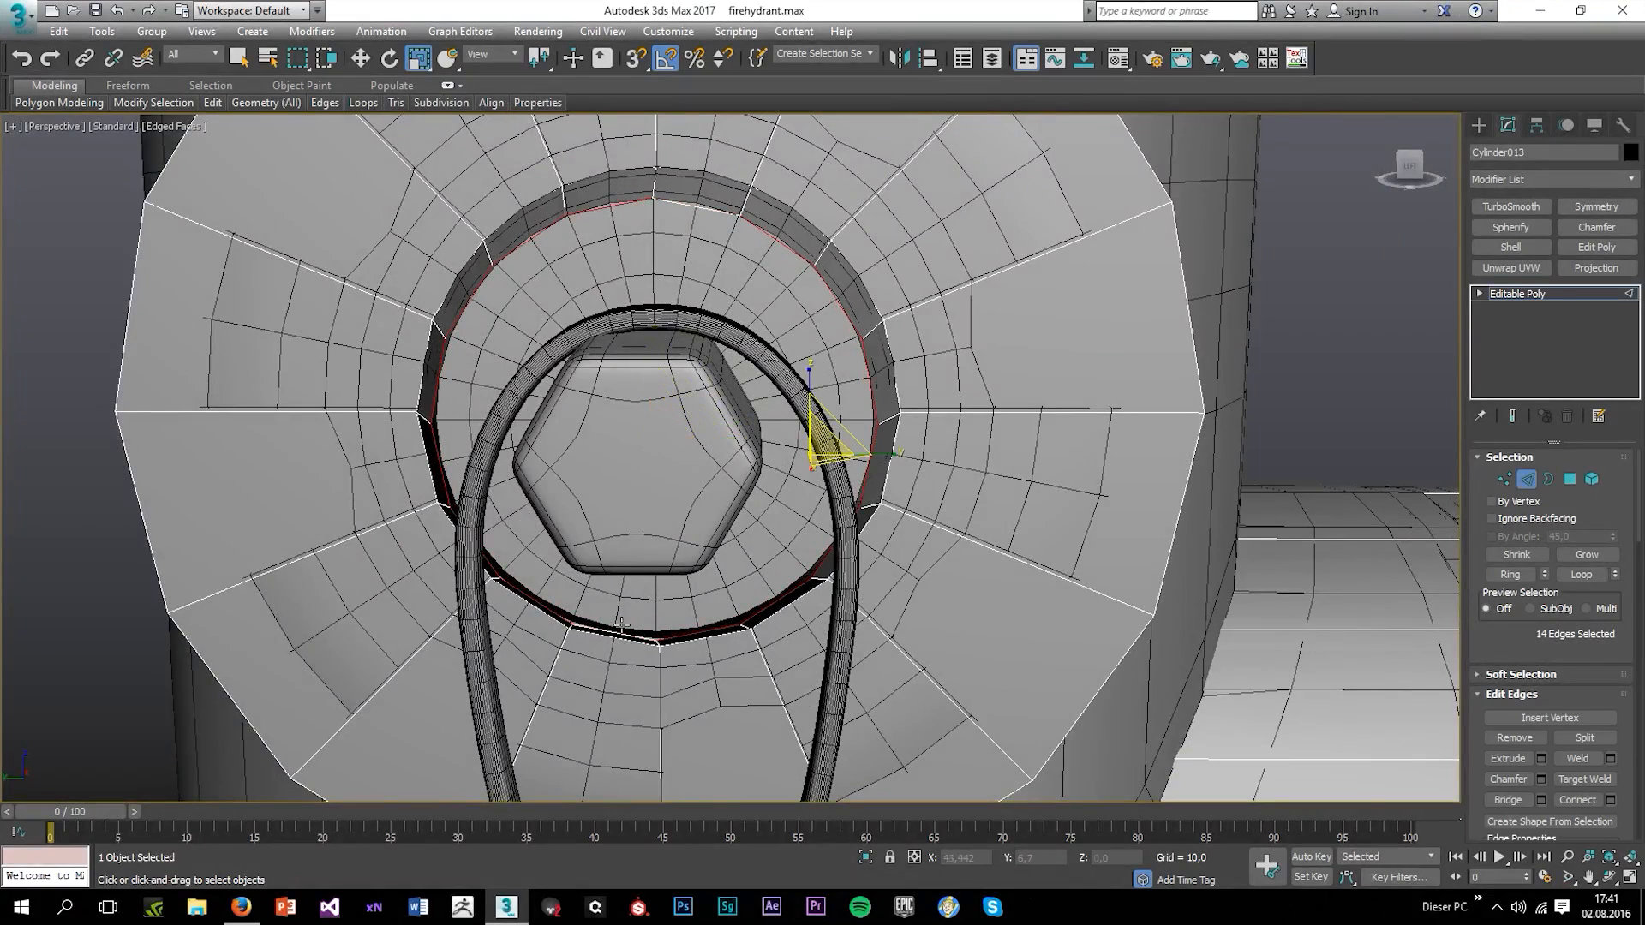
{"action": "left_click", "coordinate": [787, 594], "text": "alt"}
{"action": "left_click", "coordinate": [938, 609]}
{"action": "scroll", "coordinate": [948, 579], "scroll_direction": "down", "scroll_amount": 4}
{"action": "middle_click_drag", "start_coordinate": [949, 579], "coordinate": [406, 462], "text": "alt"}
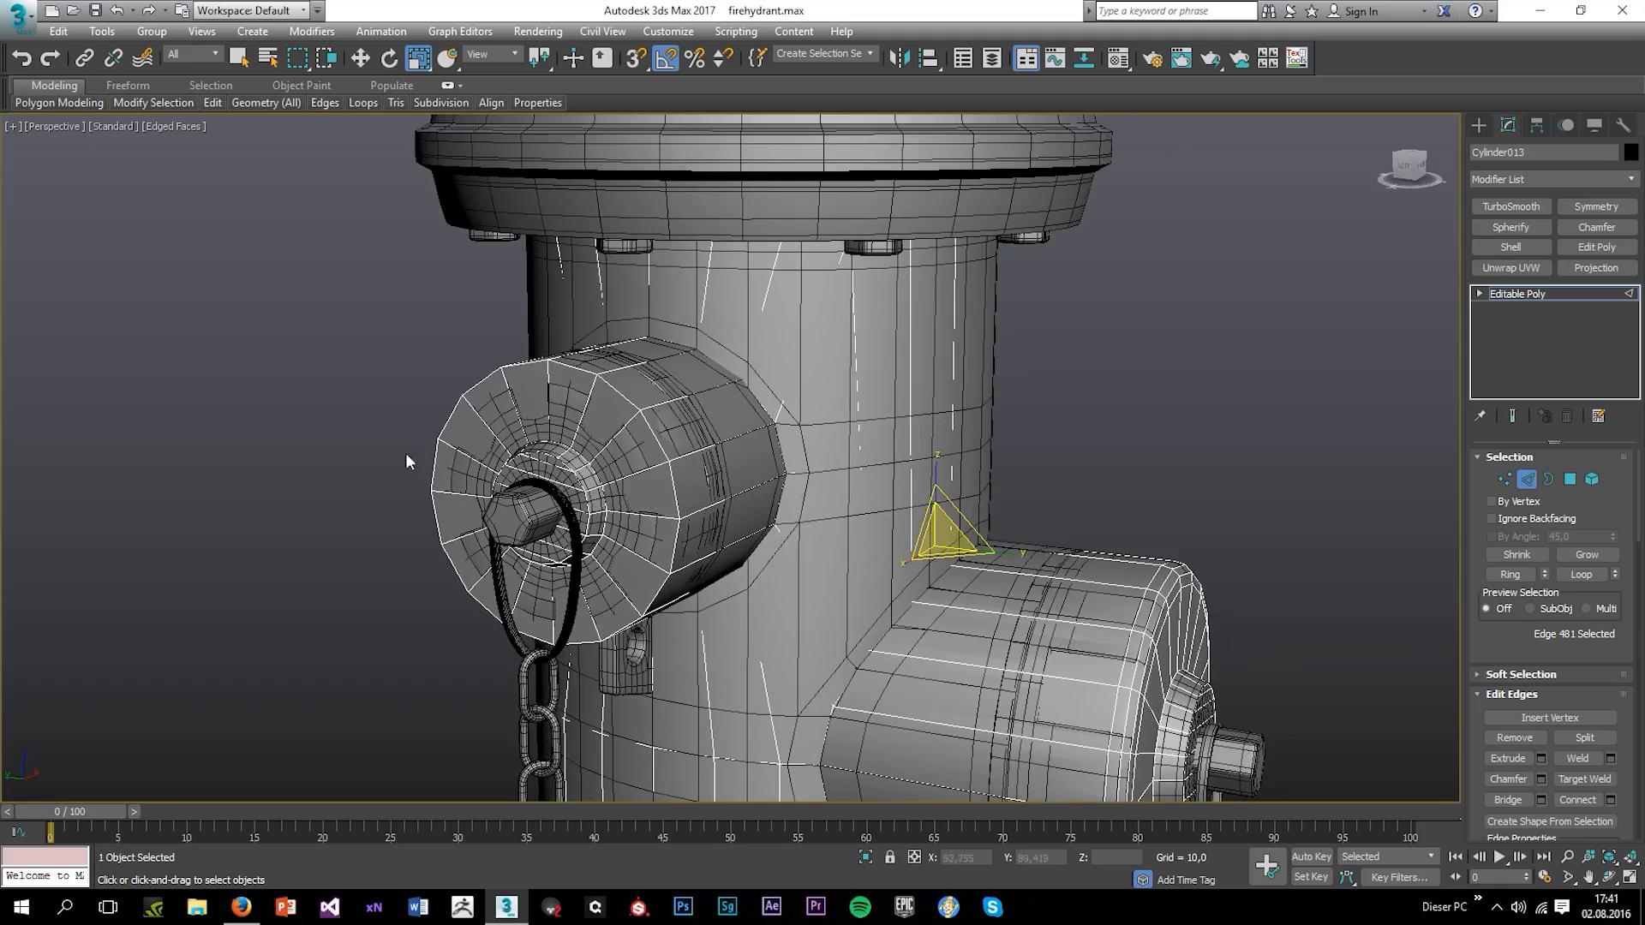
{"action": "left_click", "coordinate": [406, 462]}
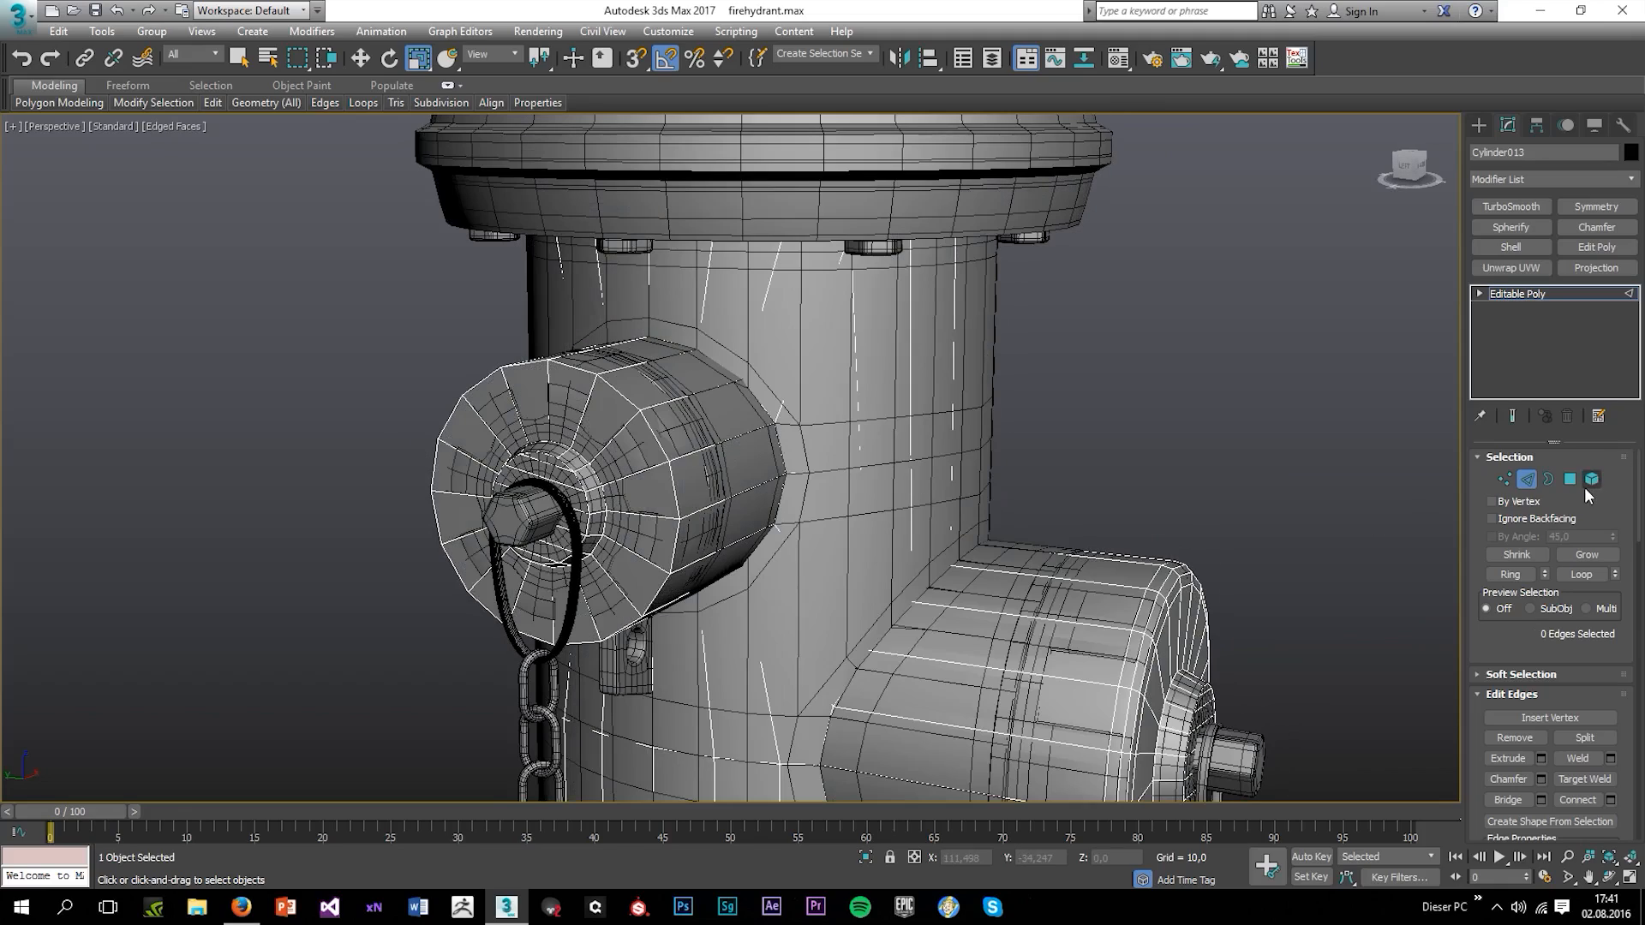
Chamfer the closed side cap's outer front rim loop by 1.206 with 3 segments
{"action": "left_click", "coordinate": [1570, 479]}
{"action": "scroll", "coordinate": [1131, 544], "scroll_direction": "down", "scroll_amount": 5}
{"action": "middle_click_drag", "start_coordinate": [1130, 544], "coordinate": [1049, 624], "text": "alt"}
{"action": "scroll", "coordinate": [1083, 557], "scroll_direction": "up", "scroll_amount": 4}
{"action": "left_click", "coordinate": [1548, 479]}
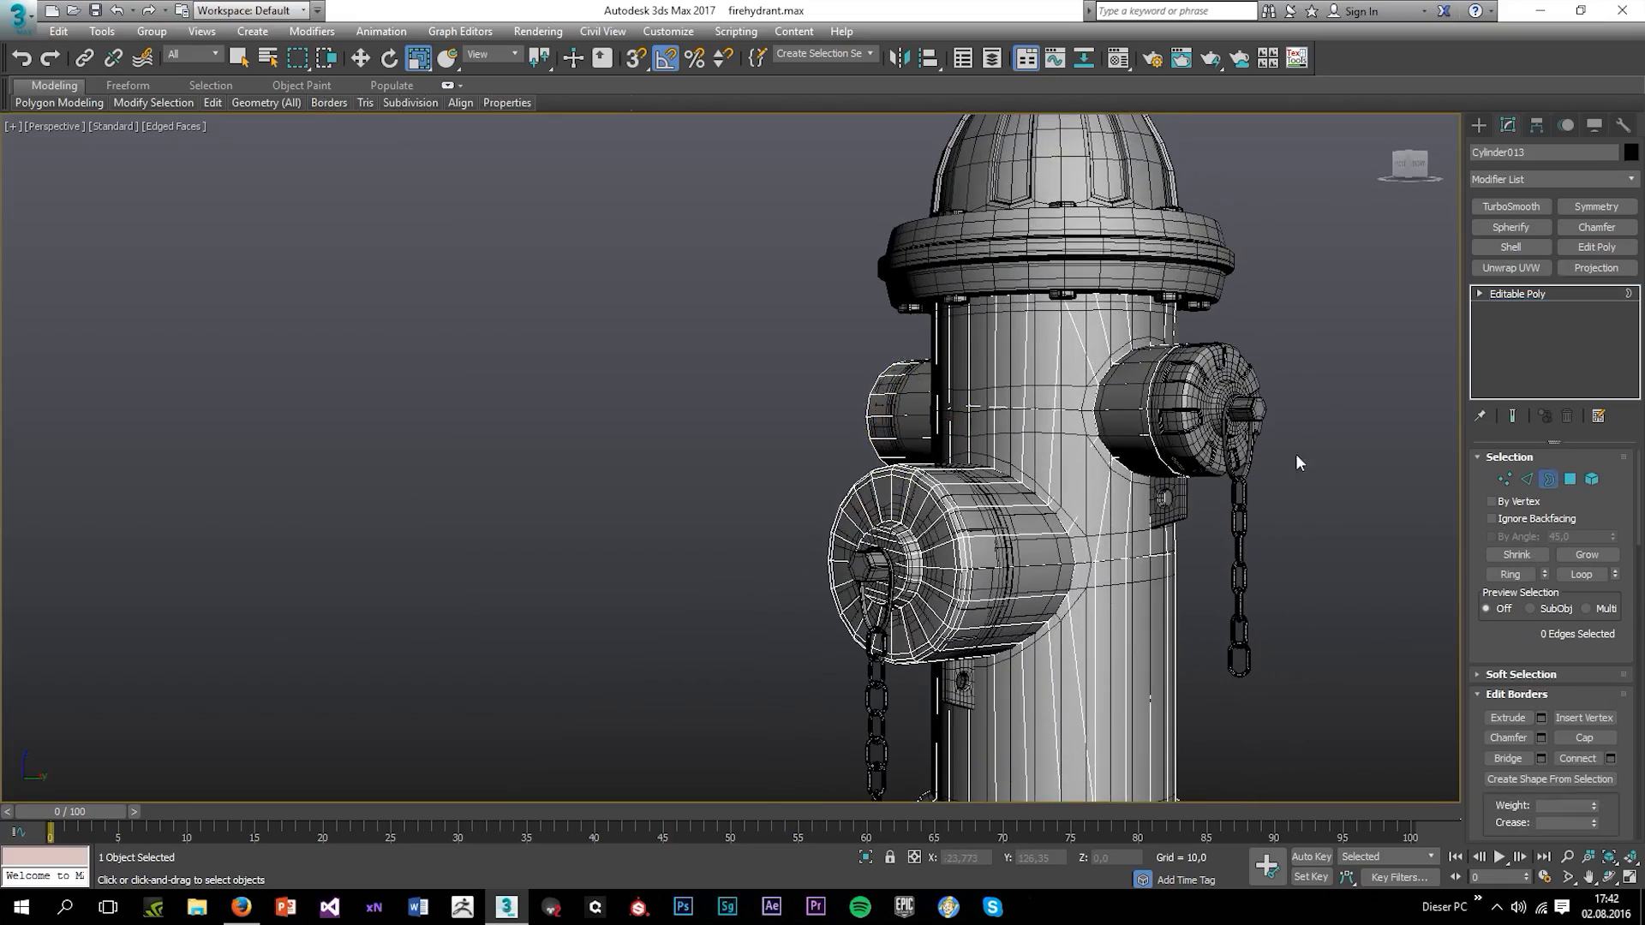
{"action": "scroll", "coordinate": [1148, 398], "scroll_direction": "up", "scroll_amount": 4}
{"action": "middle_click_drag", "start_coordinate": [895, 432], "coordinate": [1043, 446], "text": "alt"}
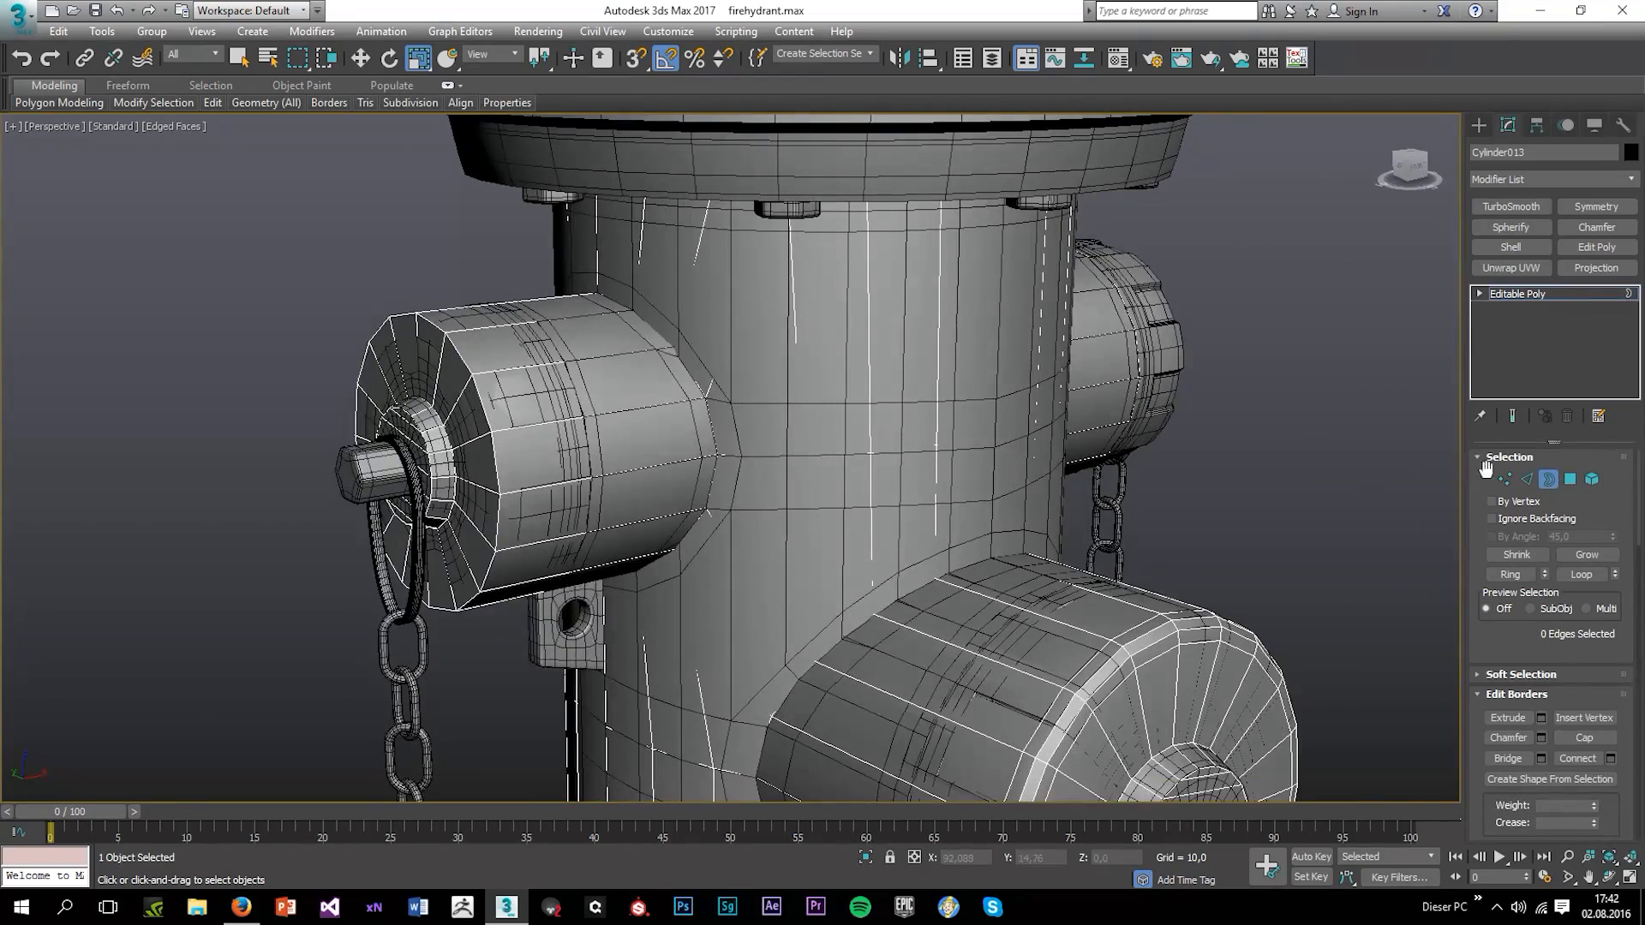
{"action": "left_click", "coordinate": [1526, 478]}
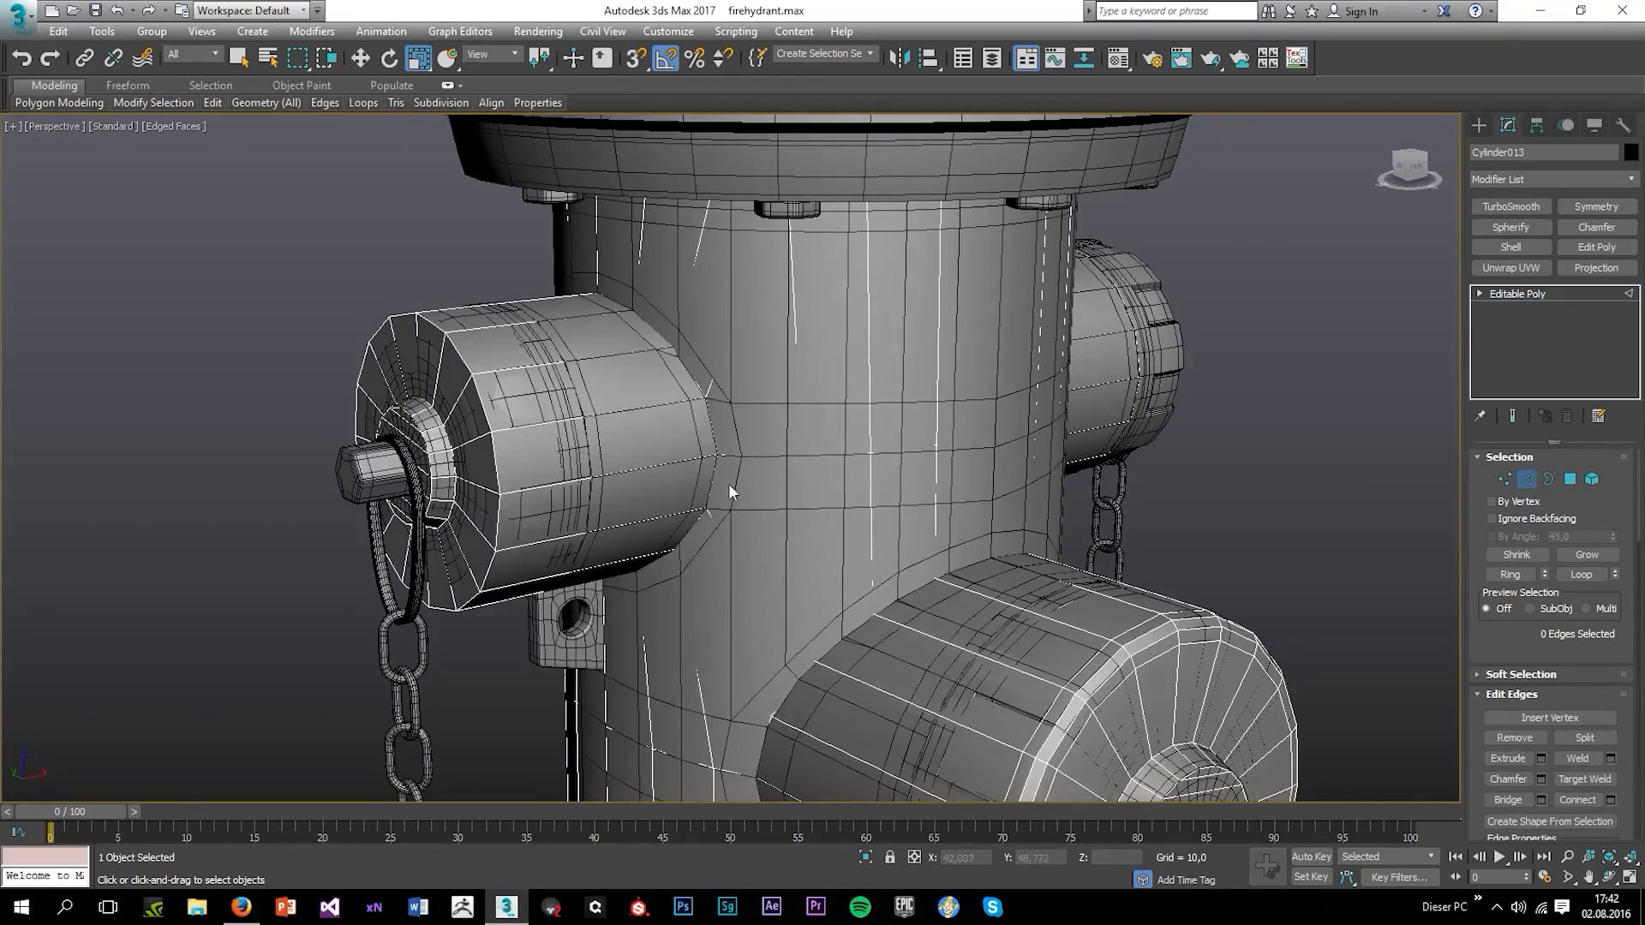
{"action": "left_click", "coordinate": [1540, 778]}
{"action": "scroll", "coordinate": [411, 394], "scroll_direction": "up", "scroll_amount": 5}
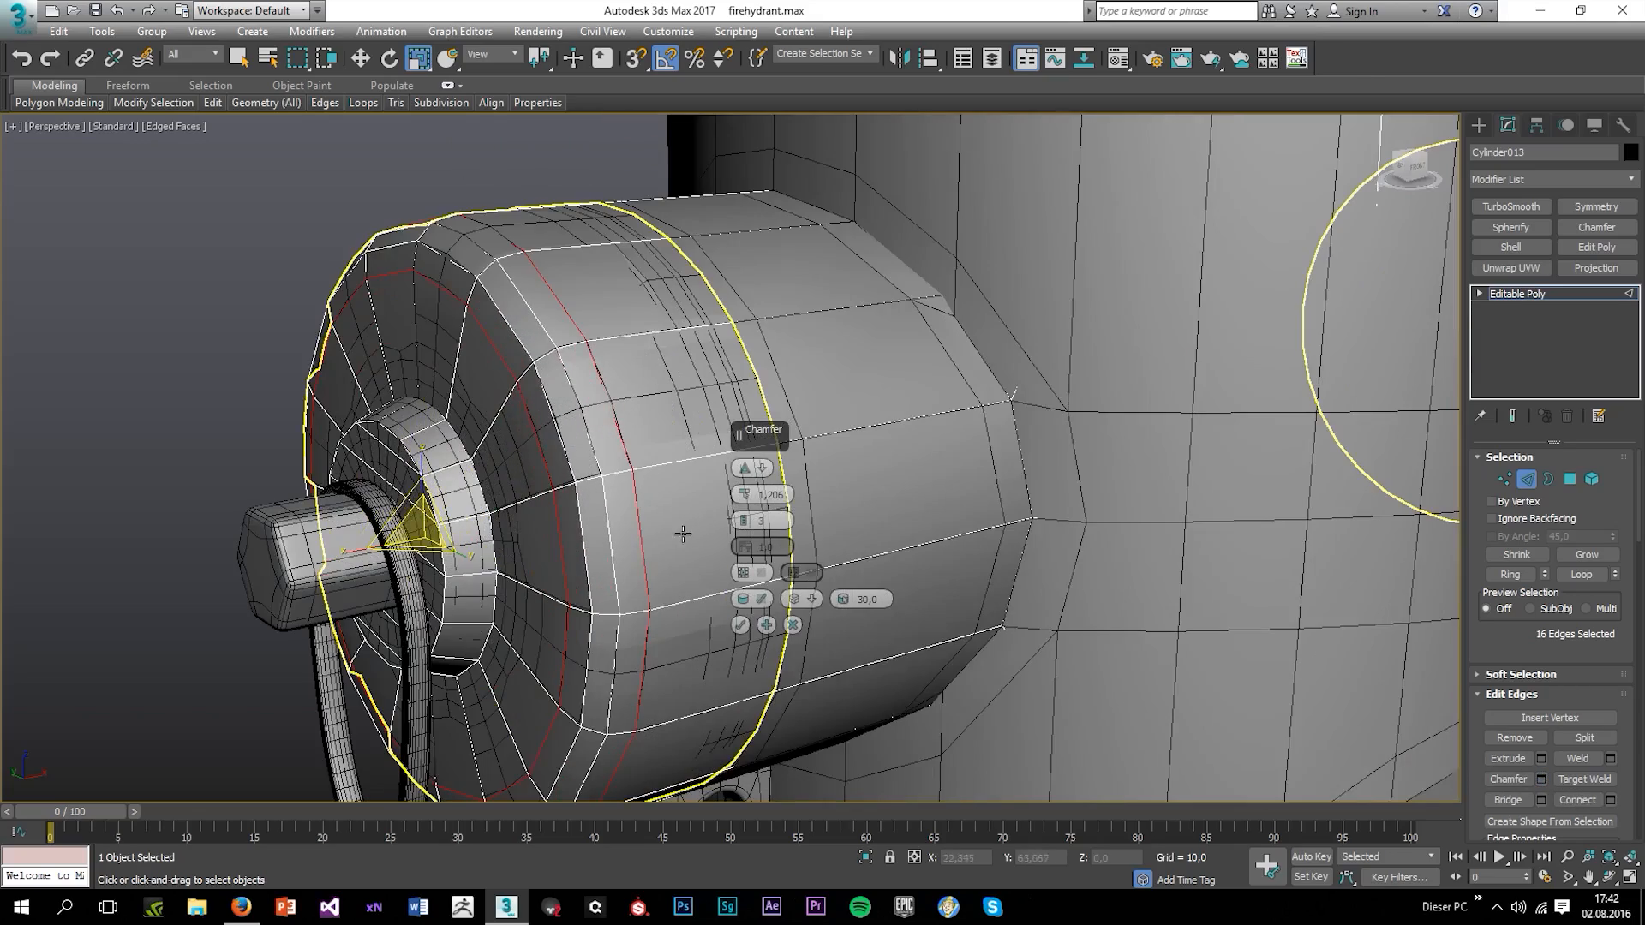
{"action": "left_click", "coordinate": [740, 625]}
{"action": "left_click", "coordinate": [644, 408]}
{"action": "scroll", "coordinate": [646, 394], "scroll_direction": "down", "scroll_amount": 5}
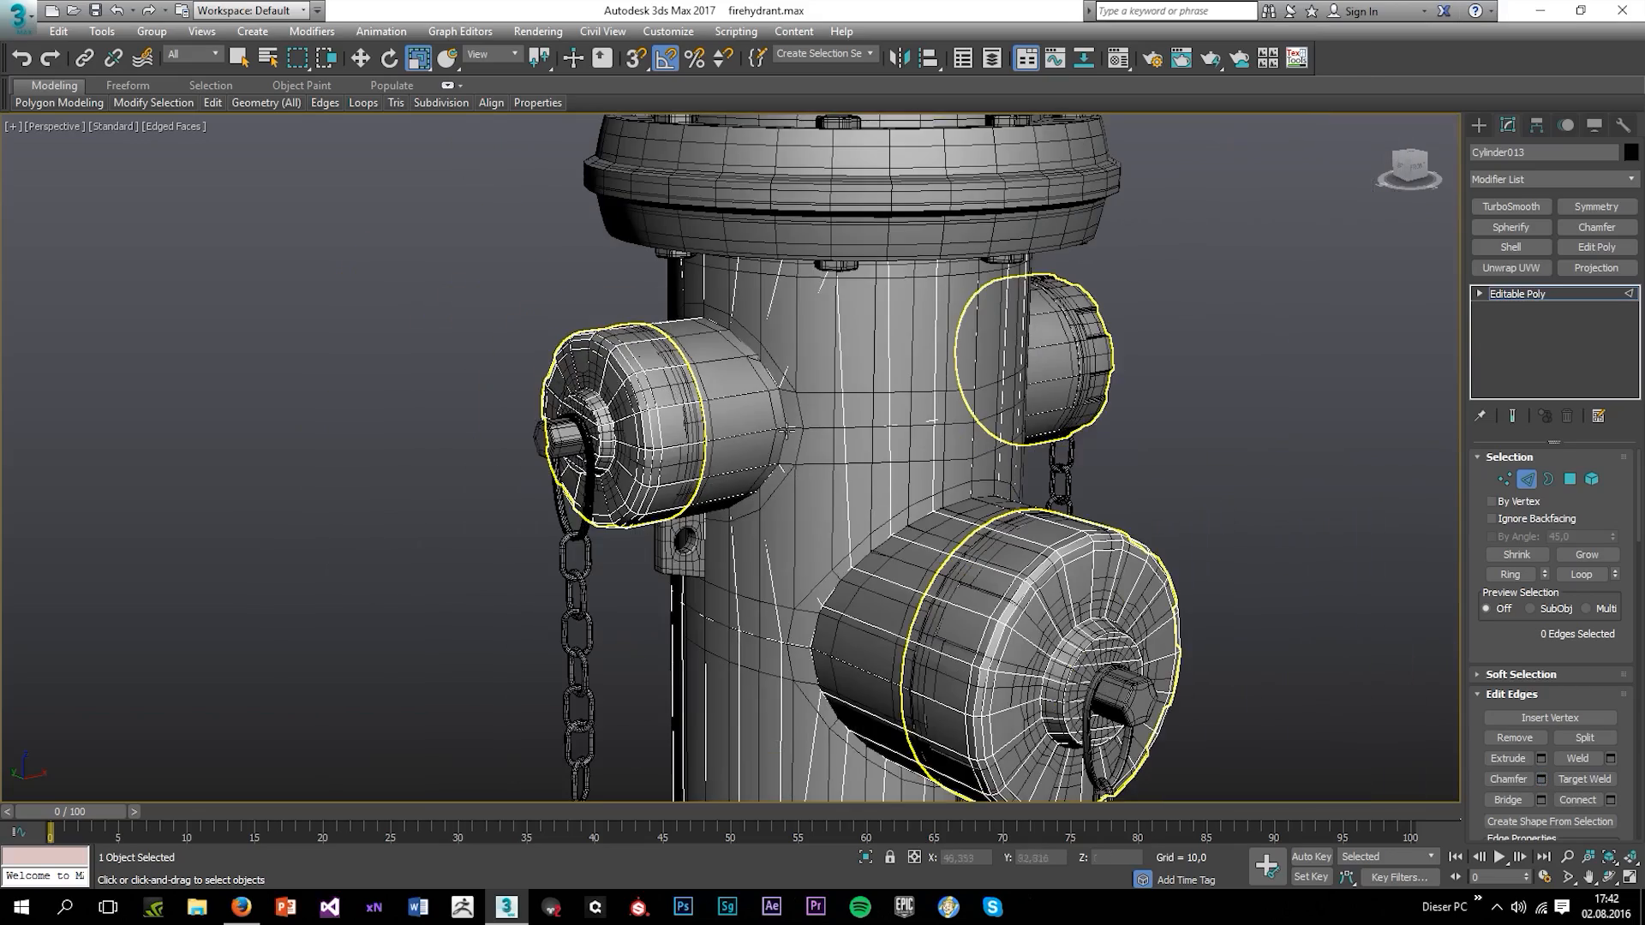
In the front view, extrude the opposite side outlet's open border outward to the front face of the high-poly cap
{"action": "middle_click_drag", "start_coordinate": [1242, 463], "coordinate": [1006, 480], "text": "alt"}
{"action": "scroll", "coordinate": [1114, 424], "scroll_direction": "up", "scroll_amount": 4}
{"action": "left_click", "coordinate": [1552, 478]}
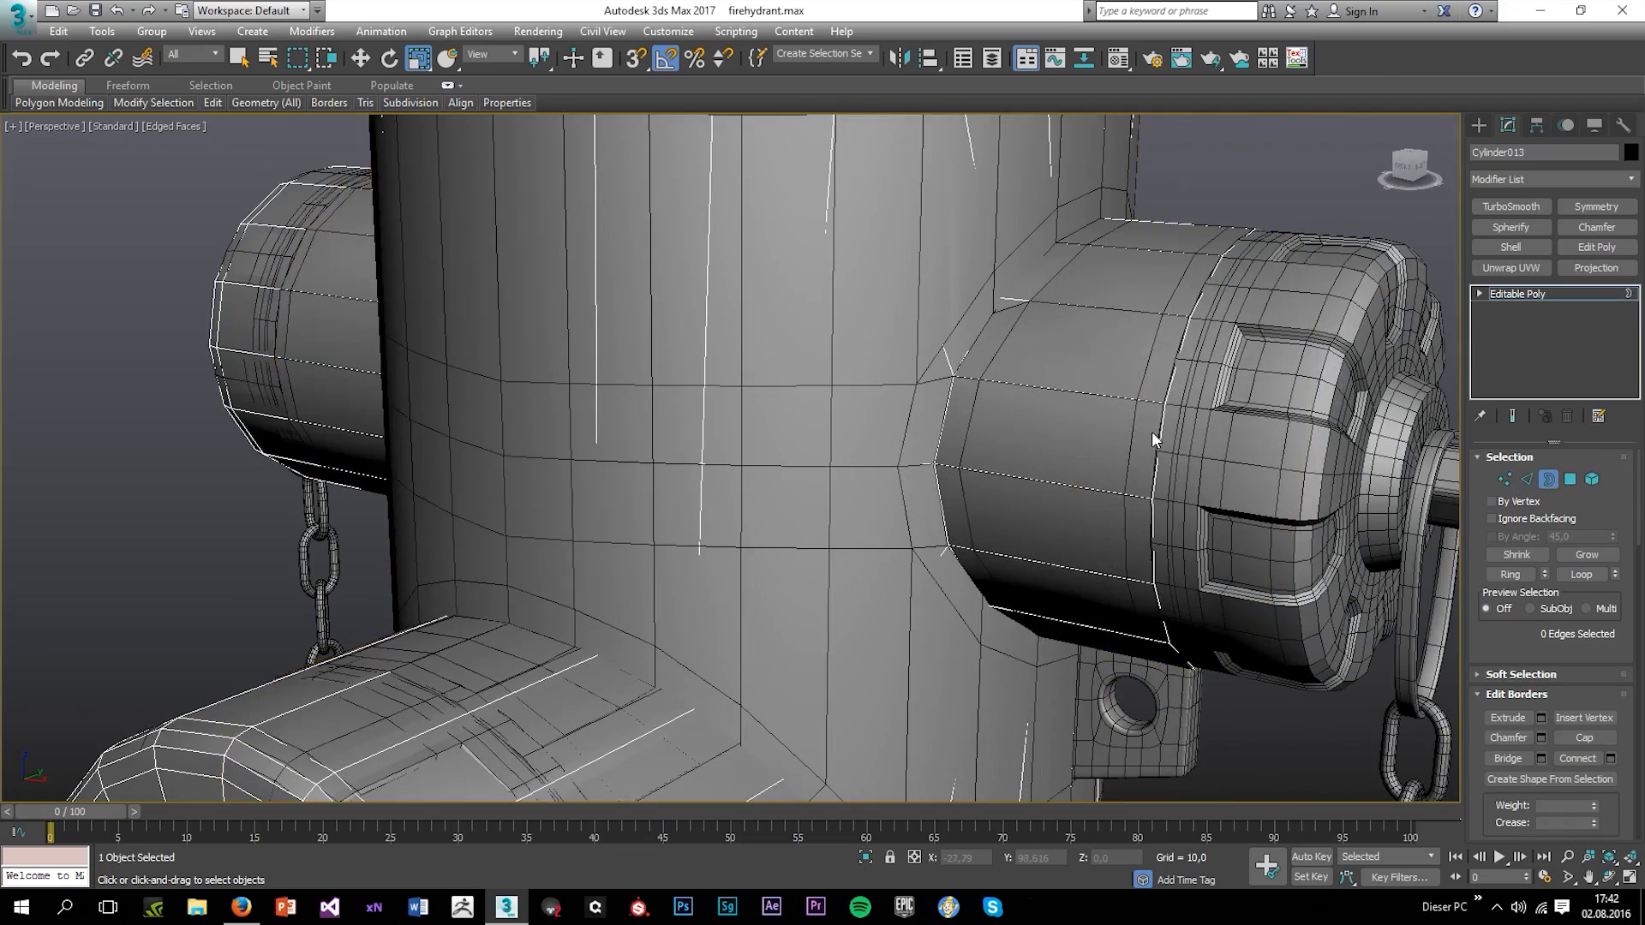
{"action": "left_click", "coordinate": [1154, 433]}
{"action": "key", "text": "alt+w"}
{"action": "middle_click", "coordinate": [980, 374]}
{"action": "key", "text": "alt+w"}
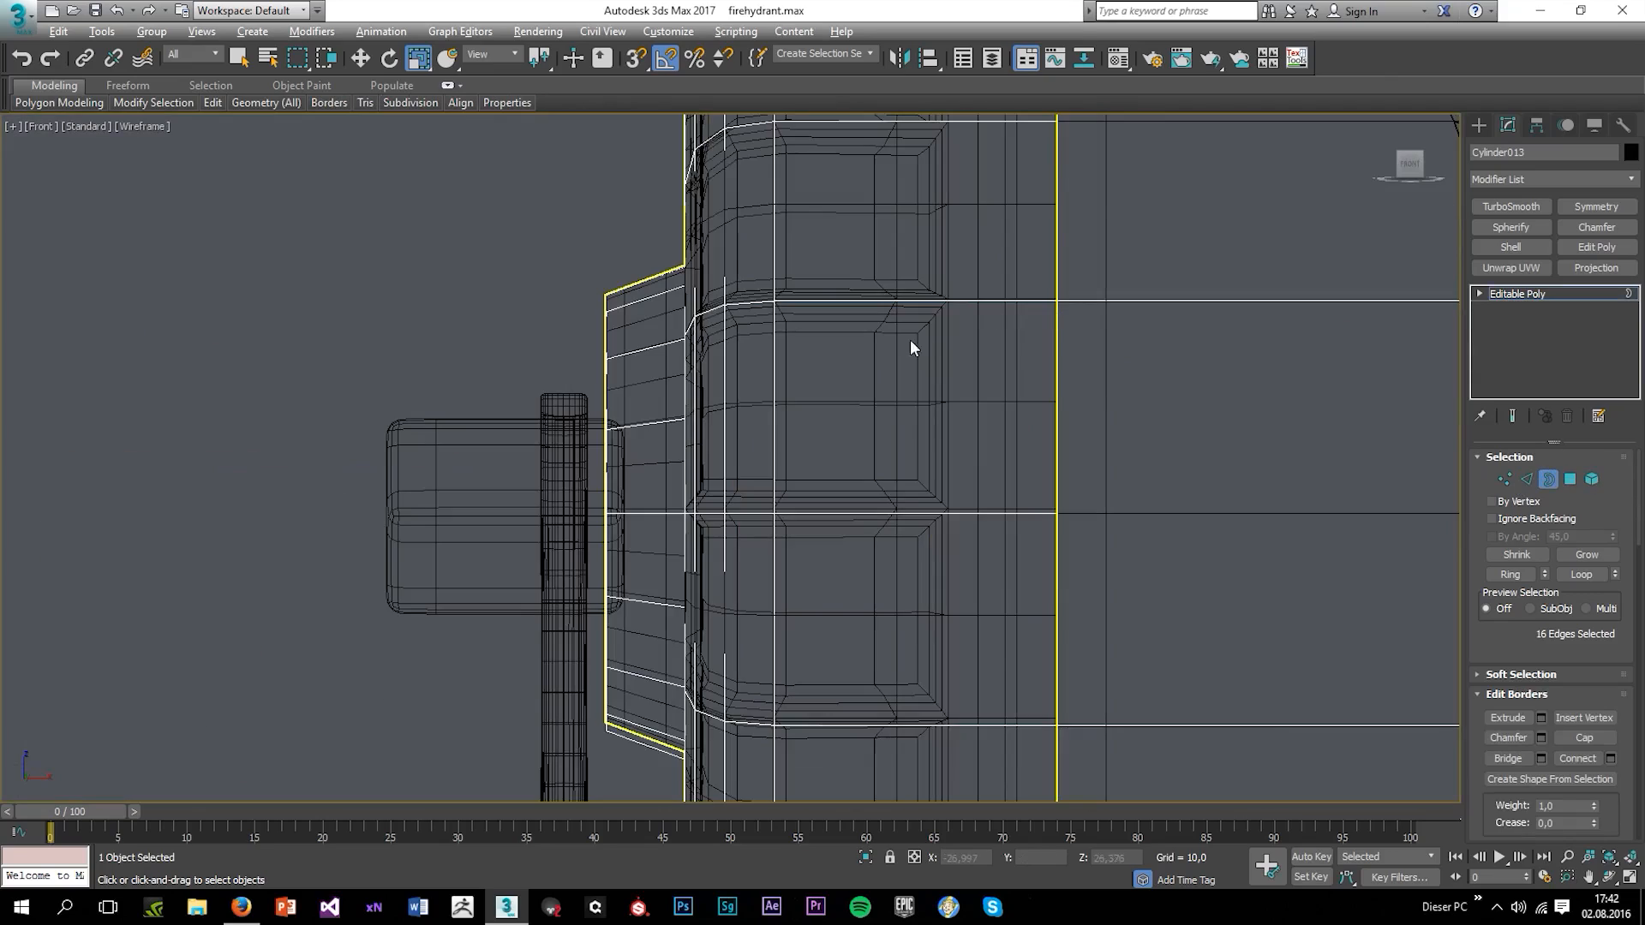
{"action": "key", "text": "alt+w"}
{"action": "middle_click", "coordinate": [448, 352]}
{"action": "key", "text": "alt+w"}
{"action": "scroll", "coordinate": [454, 351], "scroll_direction": "down", "scroll_amount": 8}
{"action": "middle_click_drag", "start_coordinate": [887, 438], "coordinate": [744, 478]}
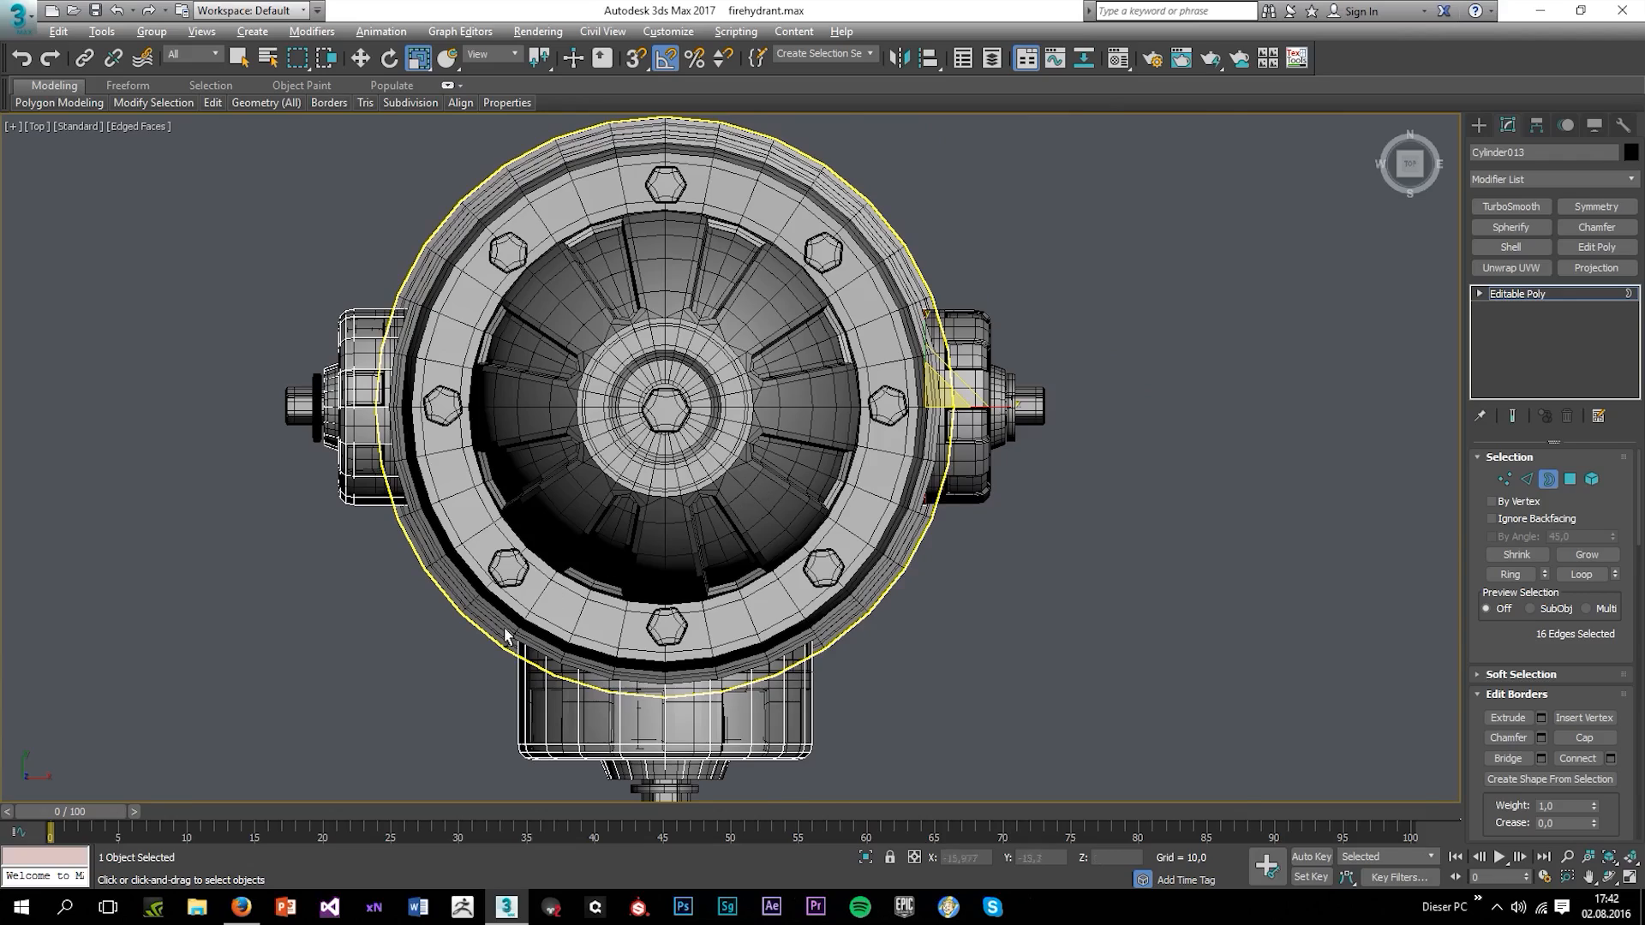
{"action": "key", "text": "alt+w"}
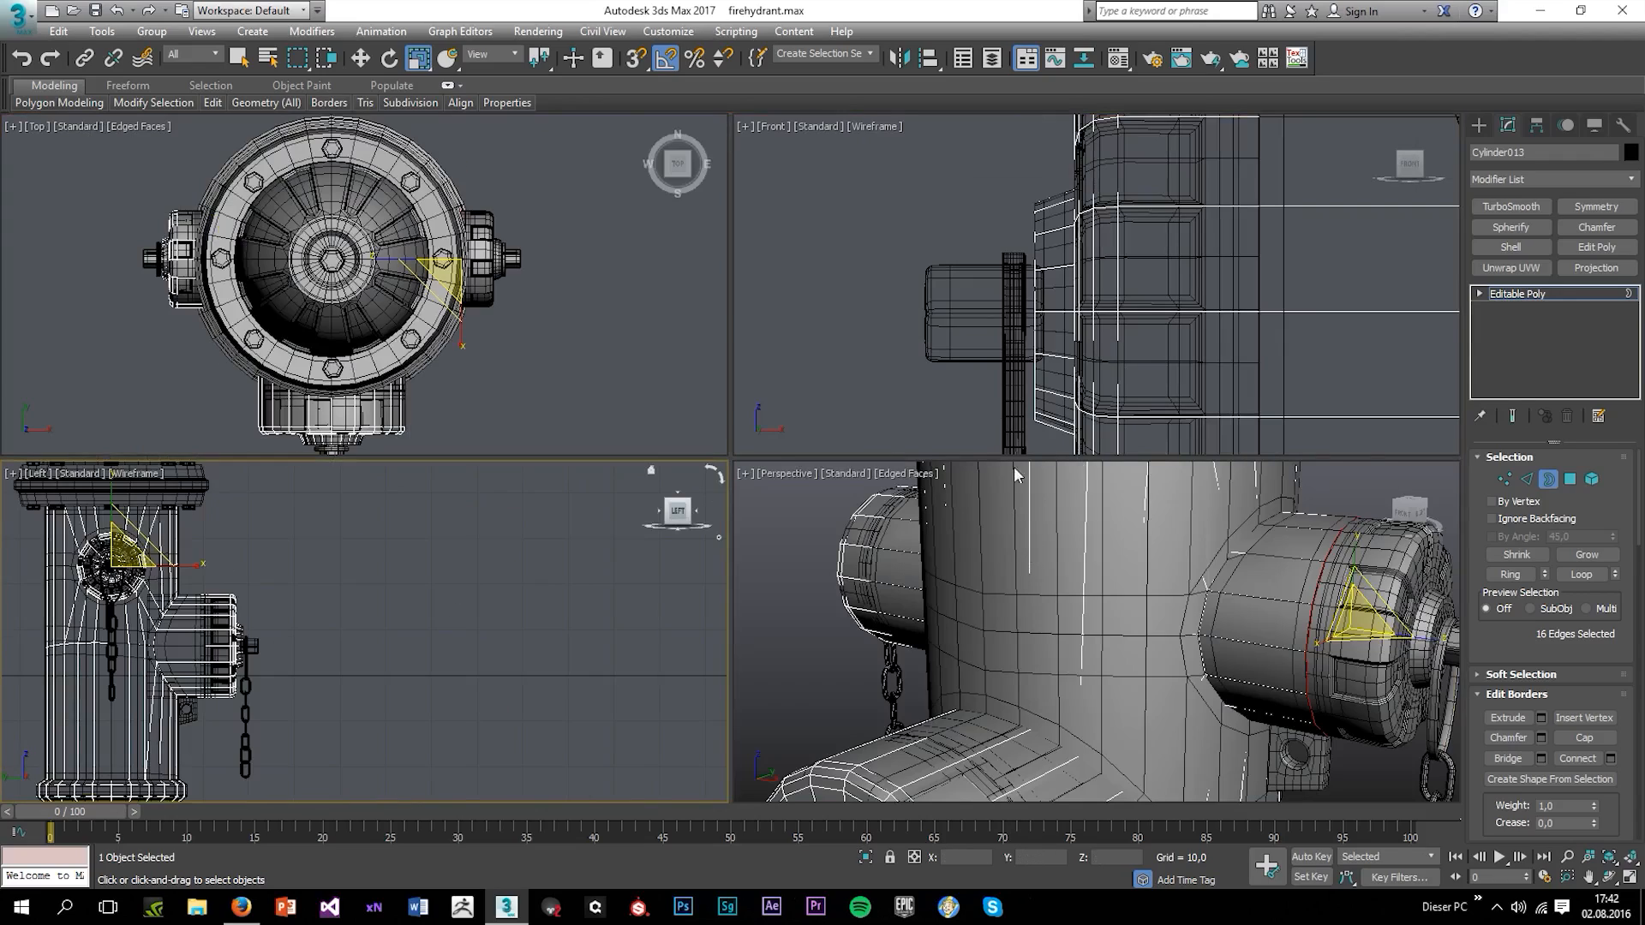
{"action": "middle_click", "coordinate": [1054, 411]}
{"action": "key", "text": "alt+w"}
{"action": "scroll", "coordinate": [1056, 401], "scroll_direction": "down", "scroll_amount": 8}
{"action": "middle_click_drag", "start_coordinate": [1055, 402], "coordinate": [286, 323]}
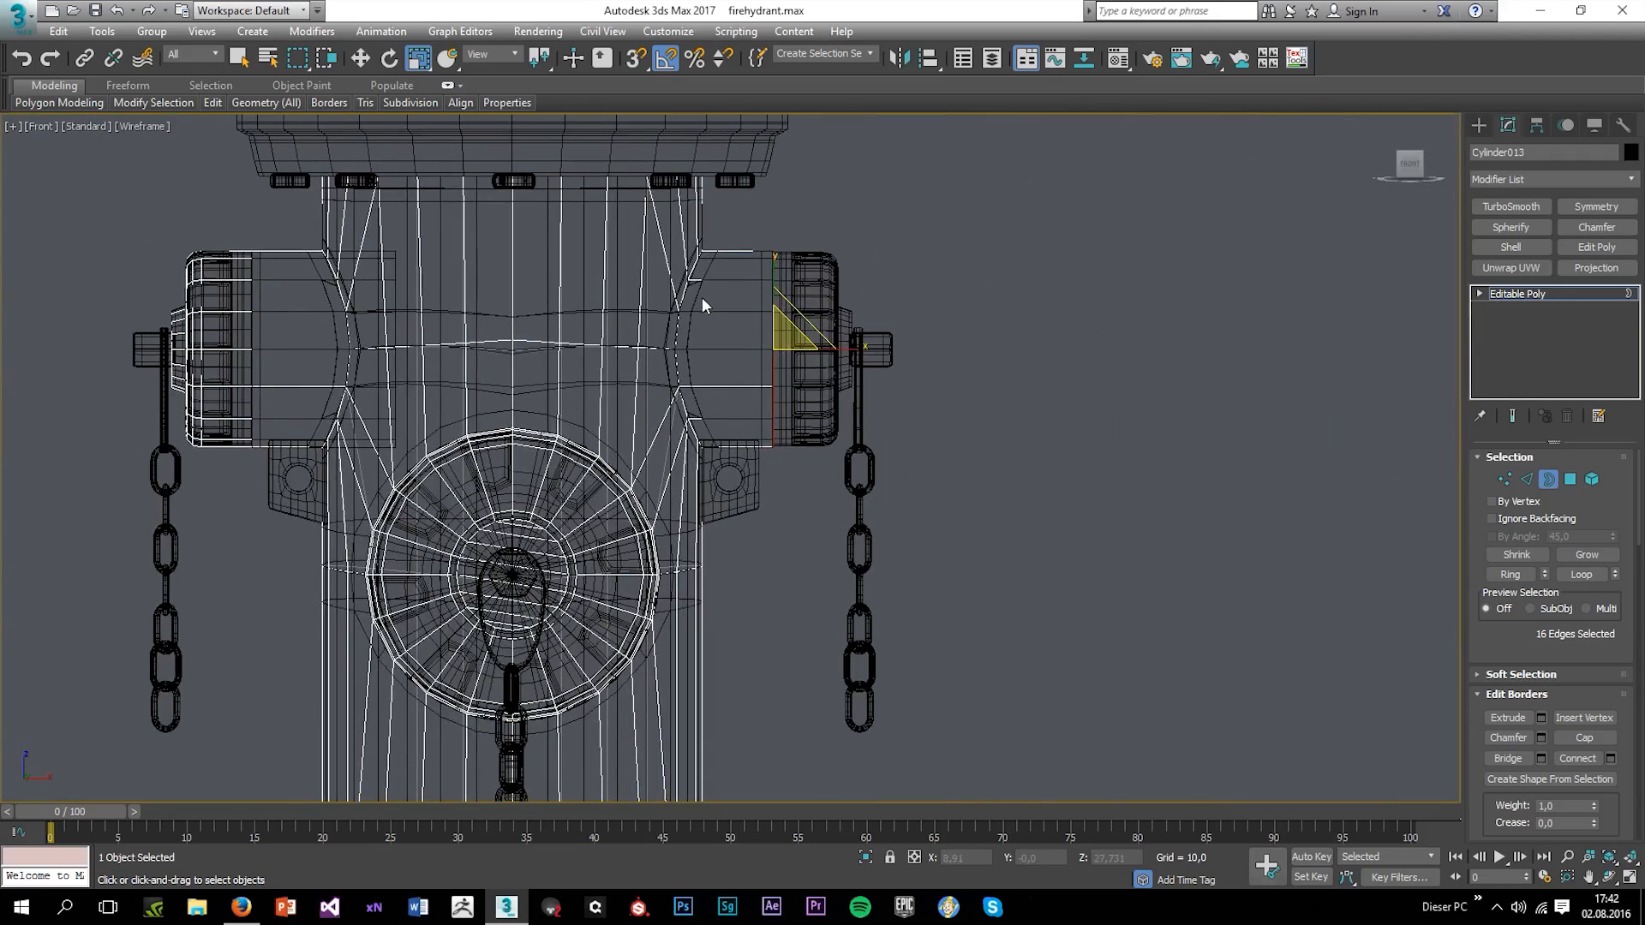
{"action": "scroll", "coordinate": [703, 300], "scroll_direction": "up", "scroll_amount": 5}
{"action": "key", "text": "w"}
{"action": "left_click_drag", "start_coordinate": [953, 450], "coordinate": [1134, 469], "text": "shift"}
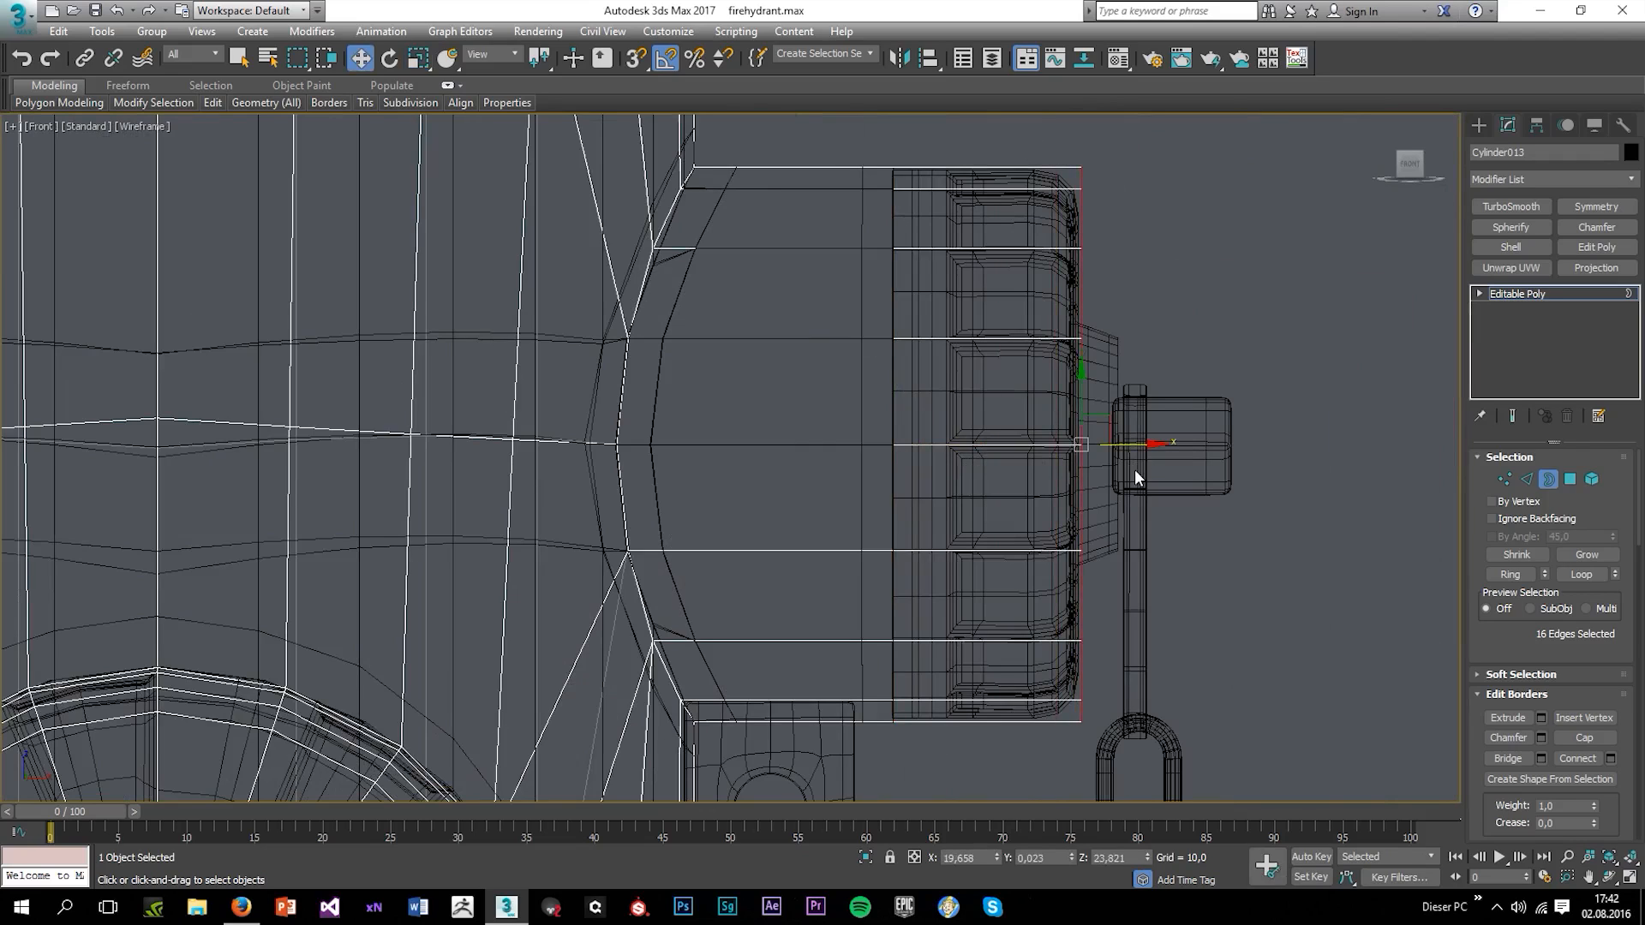
{"action": "scroll", "coordinate": [1081, 477], "scroll_direction": "up", "scroll_amount": 5}
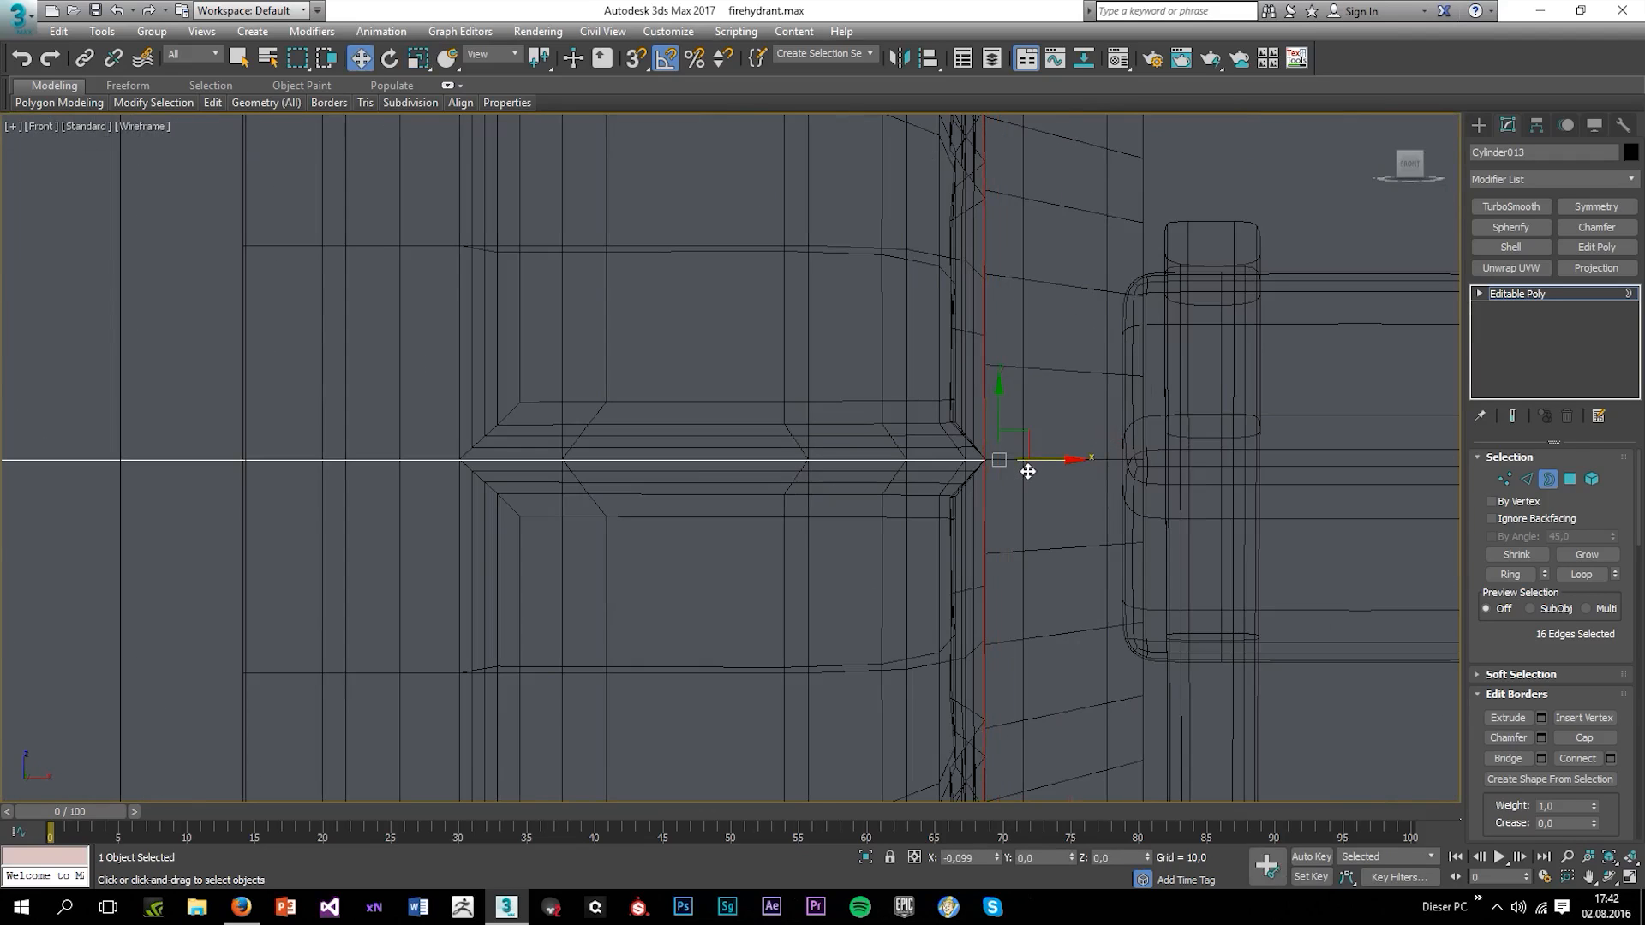
{"action": "scroll", "coordinate": [1045, 471], "scroll_direction": "down", "scroll_amount": 5}
In the perspective view, scale a copy of the opposite side outlet's border to about 45%, then 96%, to ring the raised centre
{"action": "key", "text": "alt+w"}
{"action": "middle_click", "coordinate": [1095, 575]}
{"action": "key", "text": "alt+w"}
{"action": "middle_click_drag", "start_coordinate": [947, 543], "coordinate": [618, 547]}
{"action": "scroll", "coordinate": [617, 546], "scroll_direction": "up", "scroll_amount": 5}
{"action": "key", "text": "r"}
{"action": "left_click_drag", "start_coordinate": [1086, 467], "coordinate": [1092, 557]}
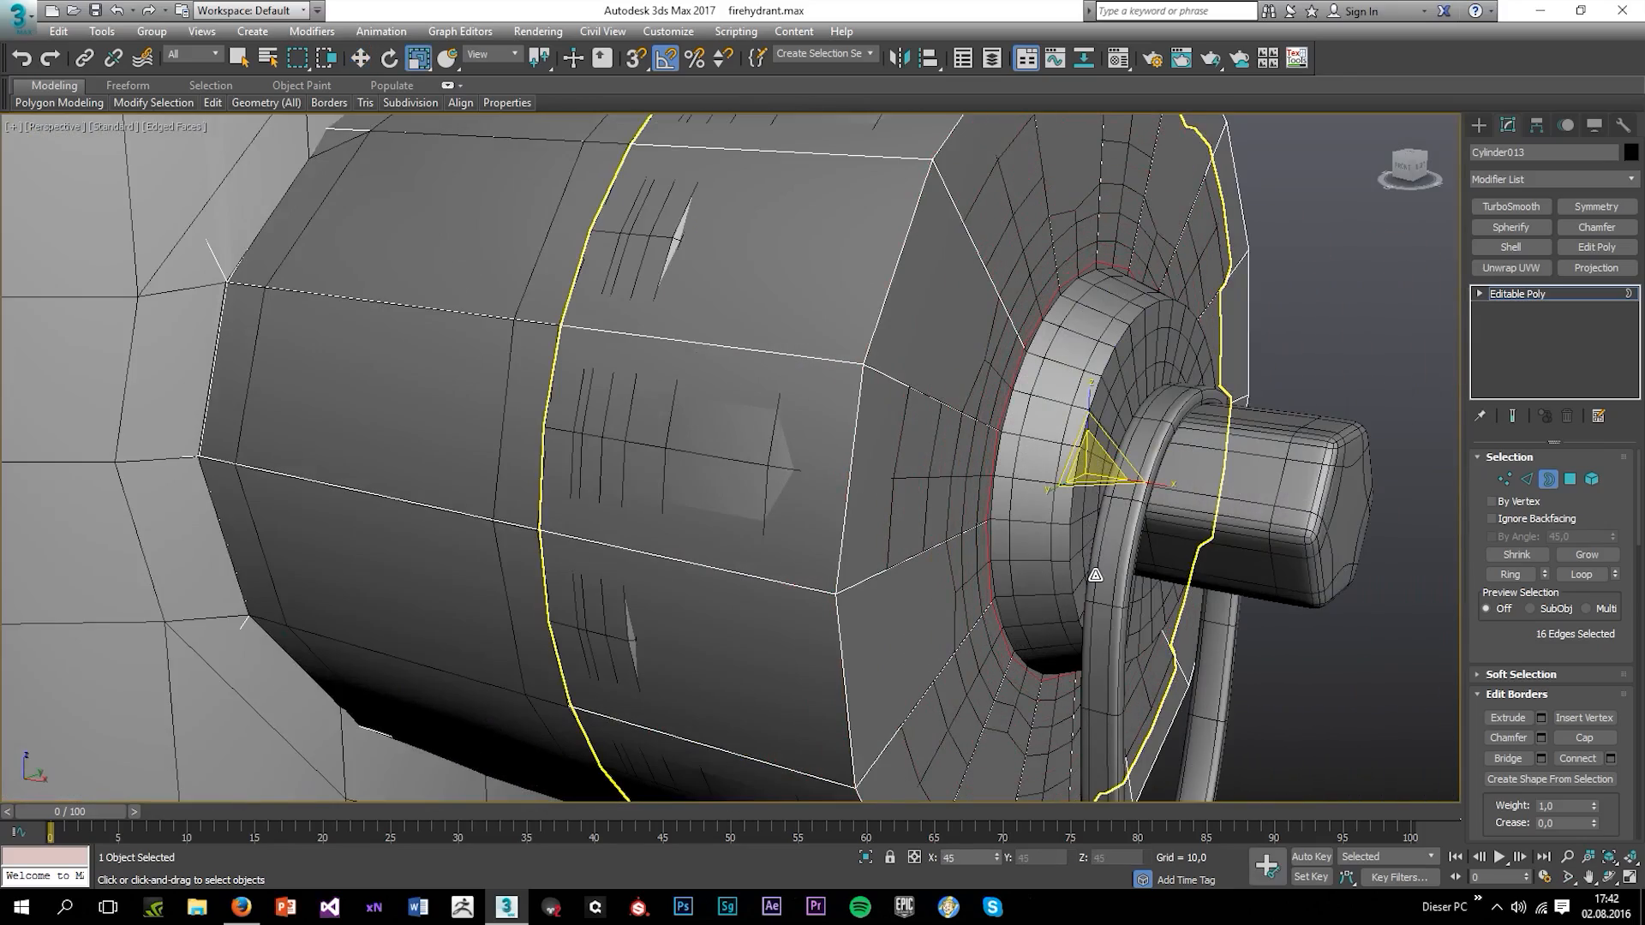
{"action": "middle_click_drag", "start_coordinate": [1094, 566], "coordinate": [1057, 498], "text": "alt"}
{"action": "left_click_drag", "start_coordinate": [1086, 464], "coordinate": [1083, 467]}
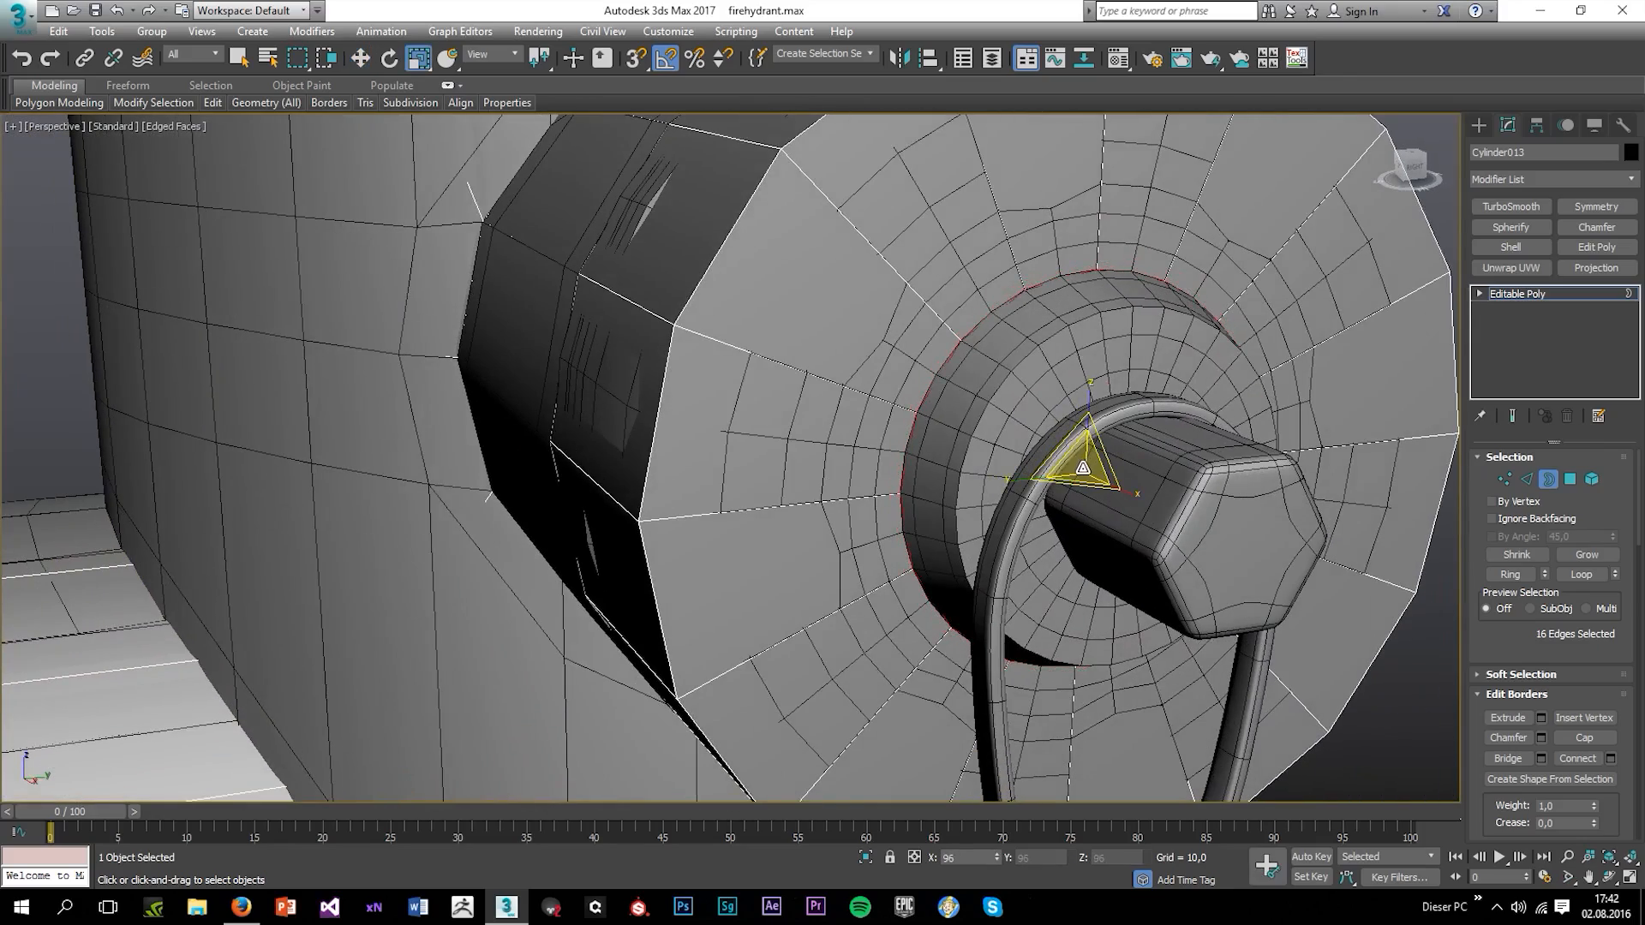
In the front view, extrude the inner border outward to the raised centre's front and scale it to about 87%
{"action": "key", "text": "alt+w"}
{"action": "middle_click", "coordinate": [984, 387]}
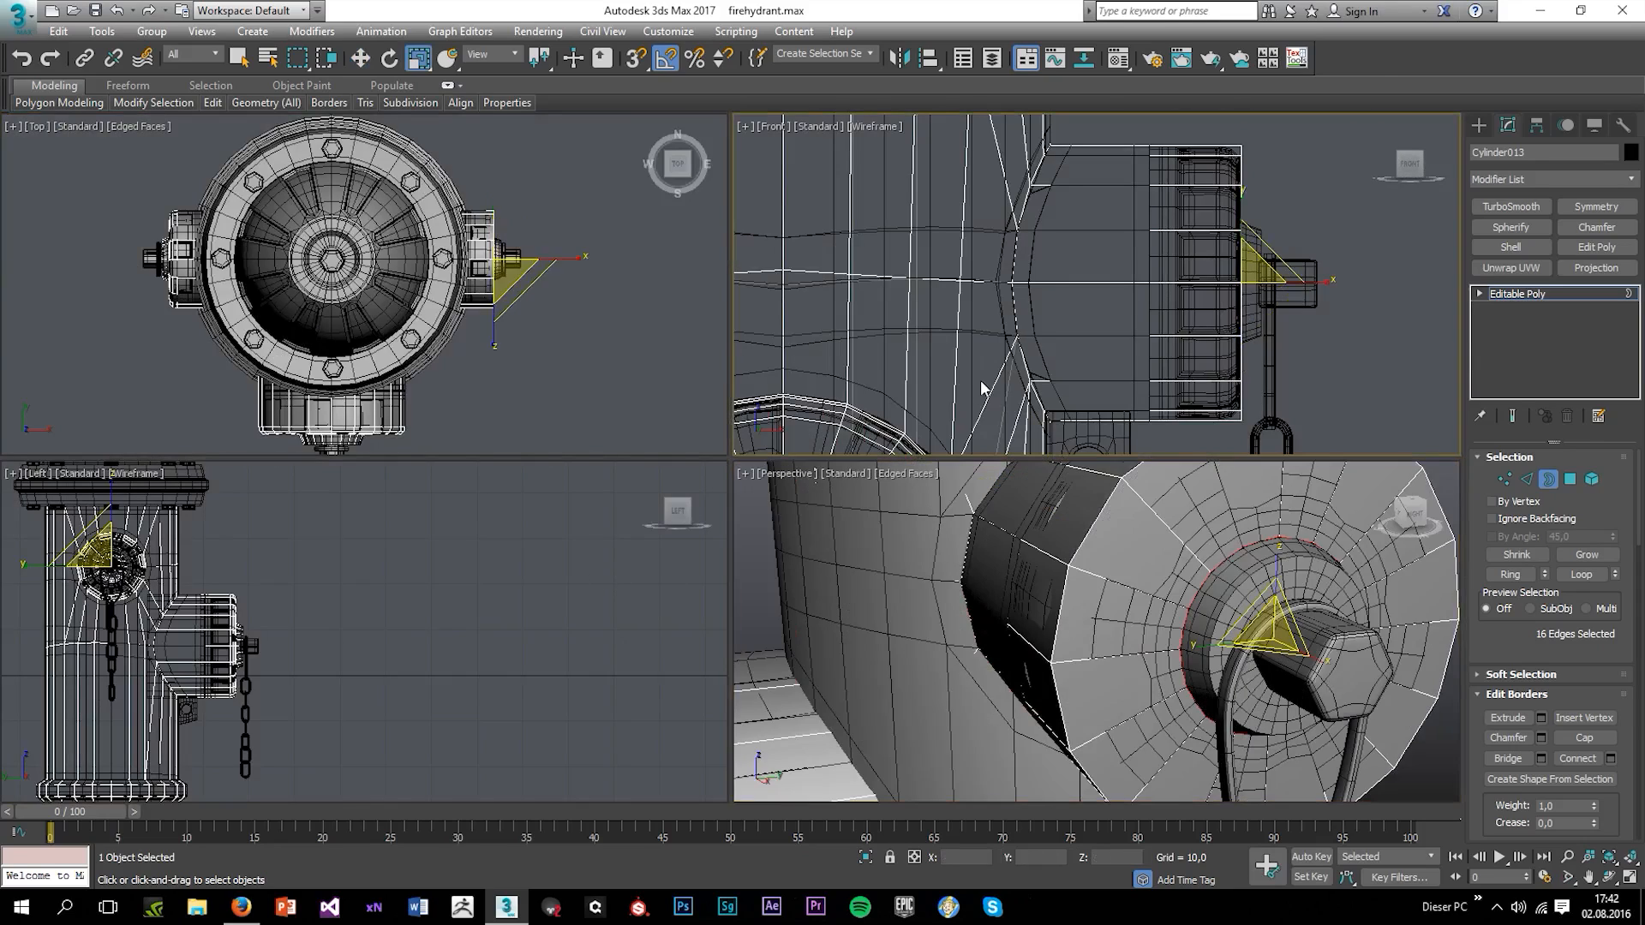
{"action": "key", "text": "alt+w"}
{"action": "key", "text": "w"}
{"action": "scroll", "coordinate": [1067, 471], "scroll_direction": "up", "scroll_amount": 5}
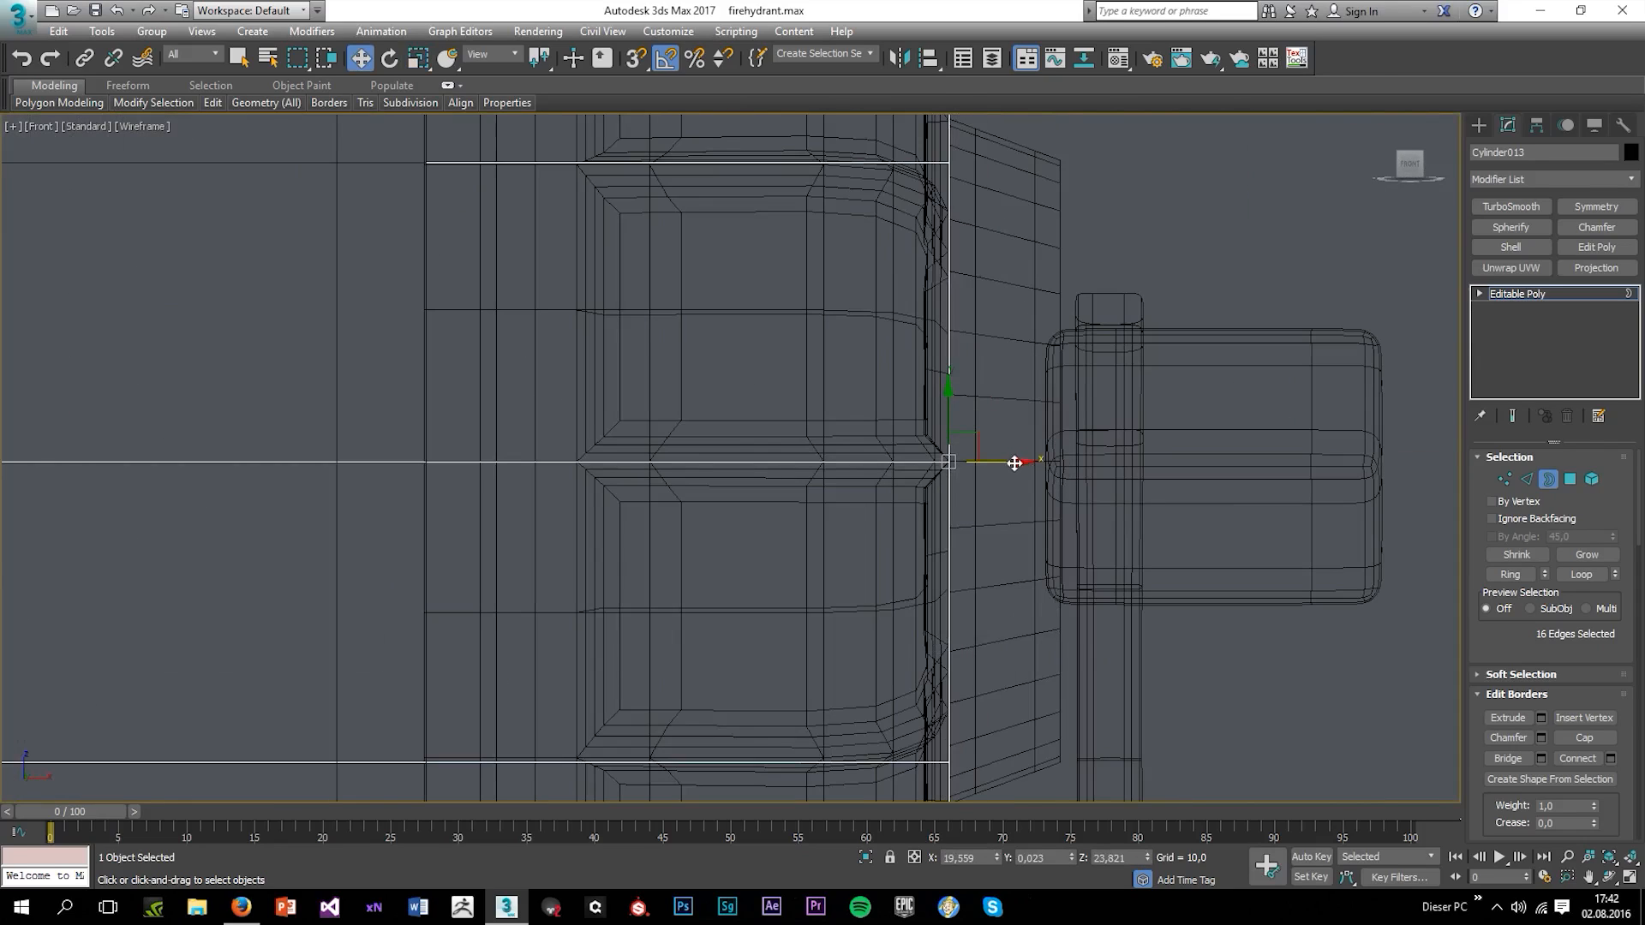
{"action": "left_click_drag", "start_coordinate": [1014, 463], "coordinate": [1119, 505], "text": "shift"}
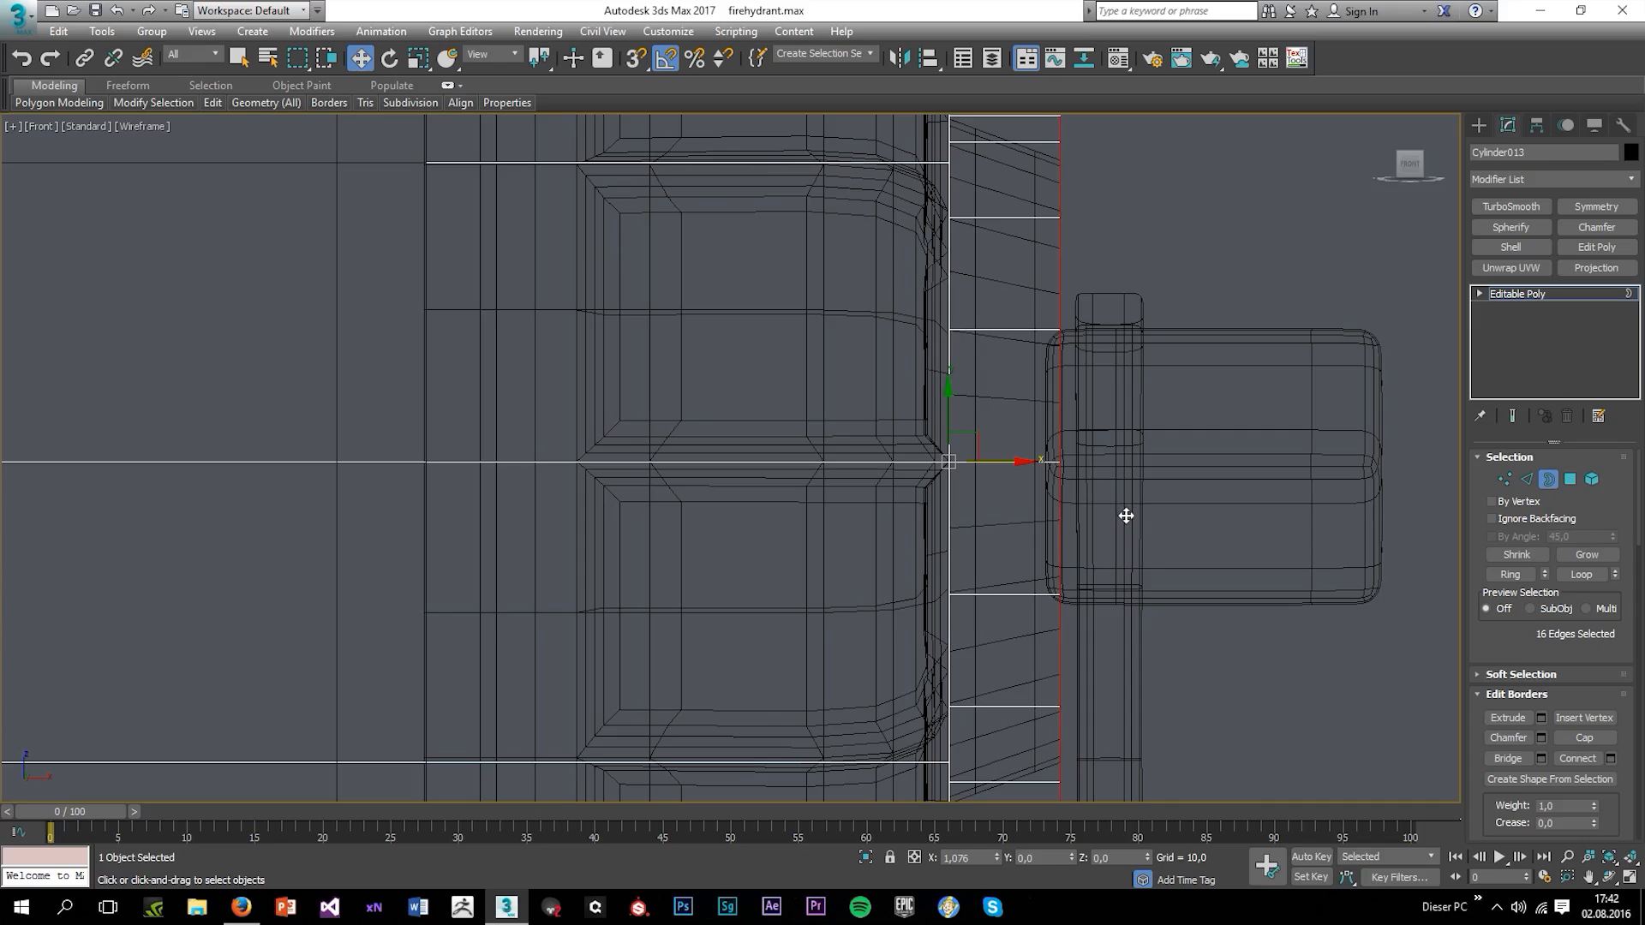
{"action": "left_click_drag", "start_coordinate": [1062, 472], "coordinate": [1053, 470]}
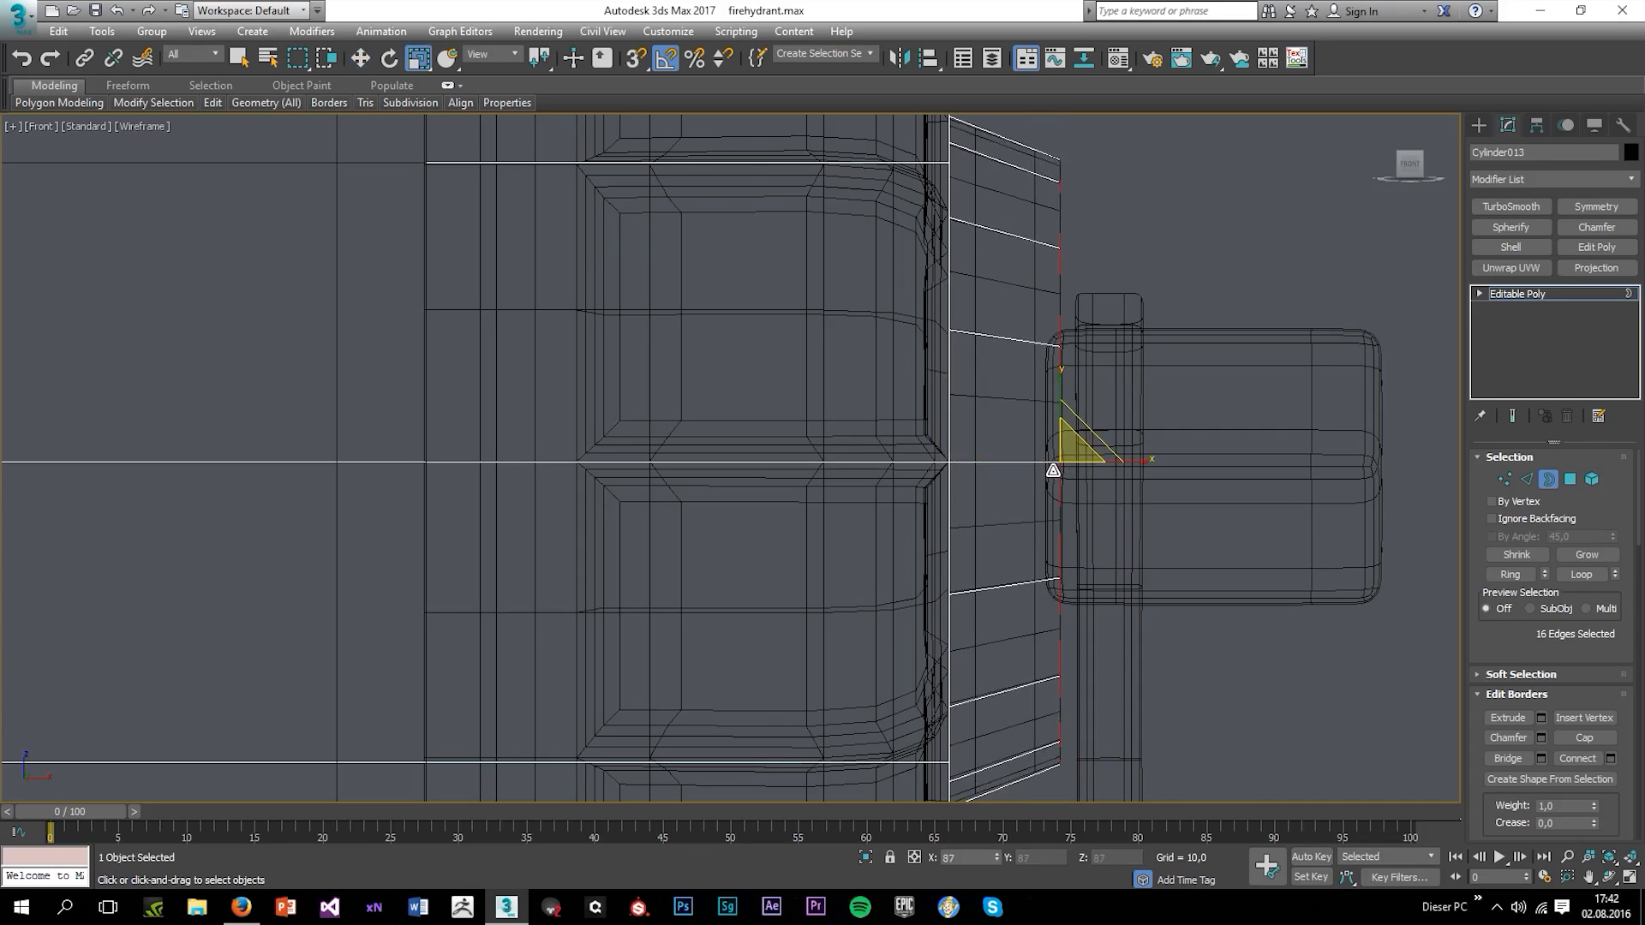
Exclude two opposite edges from the raised centre's border selection and bridge the remaining 14 to close the opening
{"action": "key", "text": "alt+w"}
{"action": "middle_click", "coordinate": [1079, 480]}
{"action": "key", "text": "alt+w"}
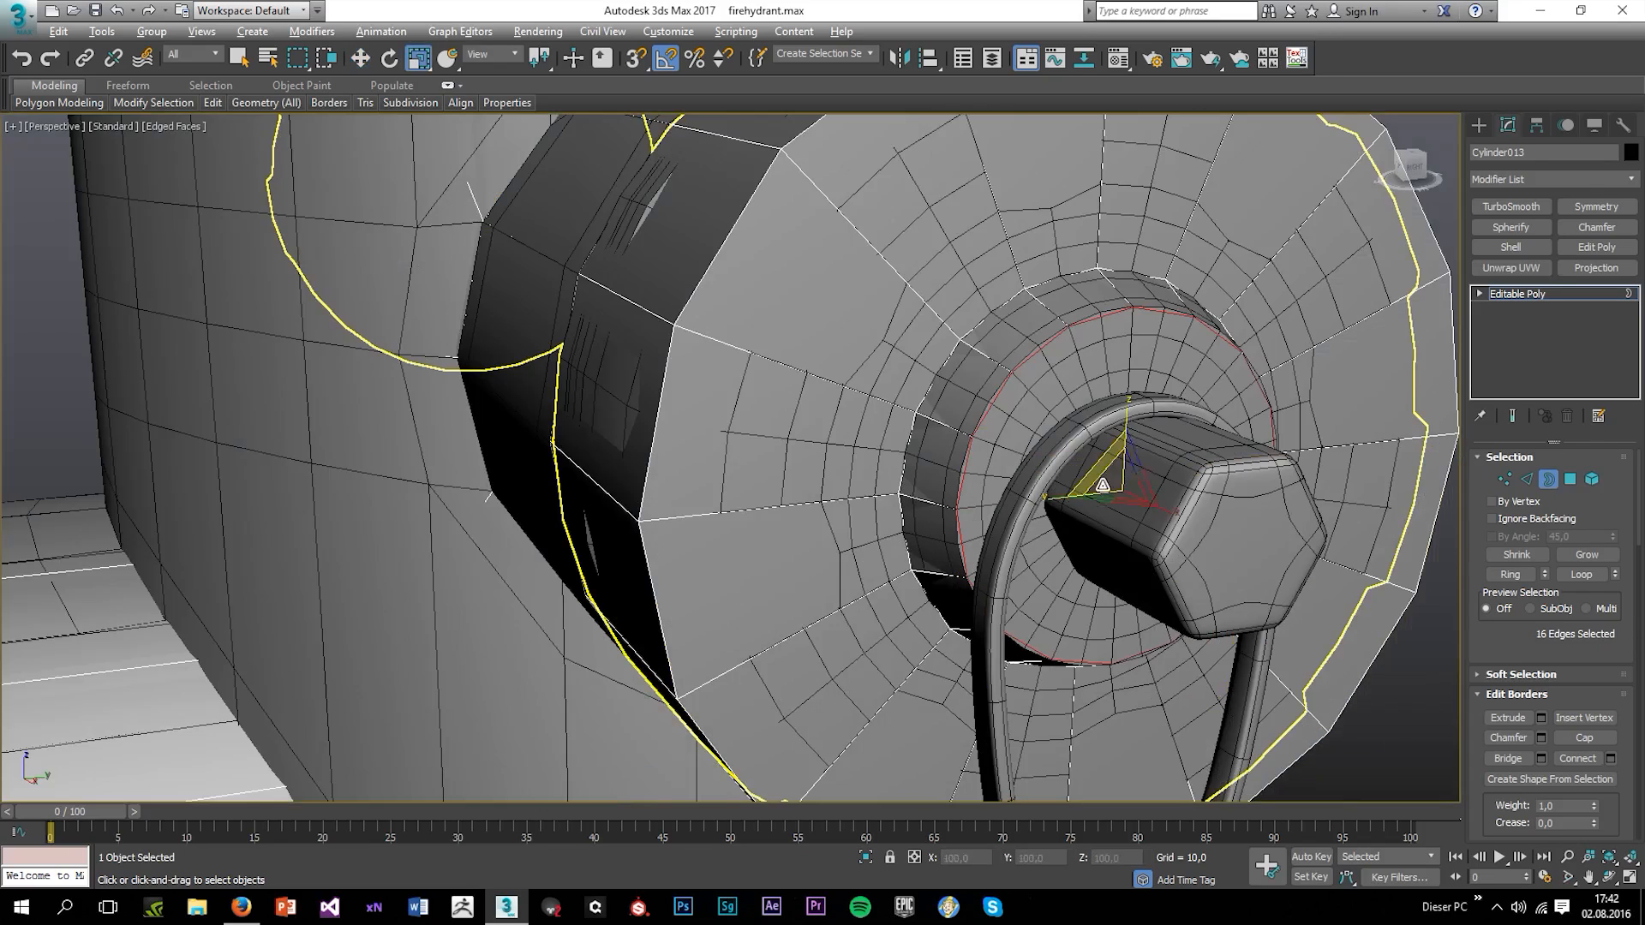
{"action": "left_click", "coordinate": [1527, 479]}
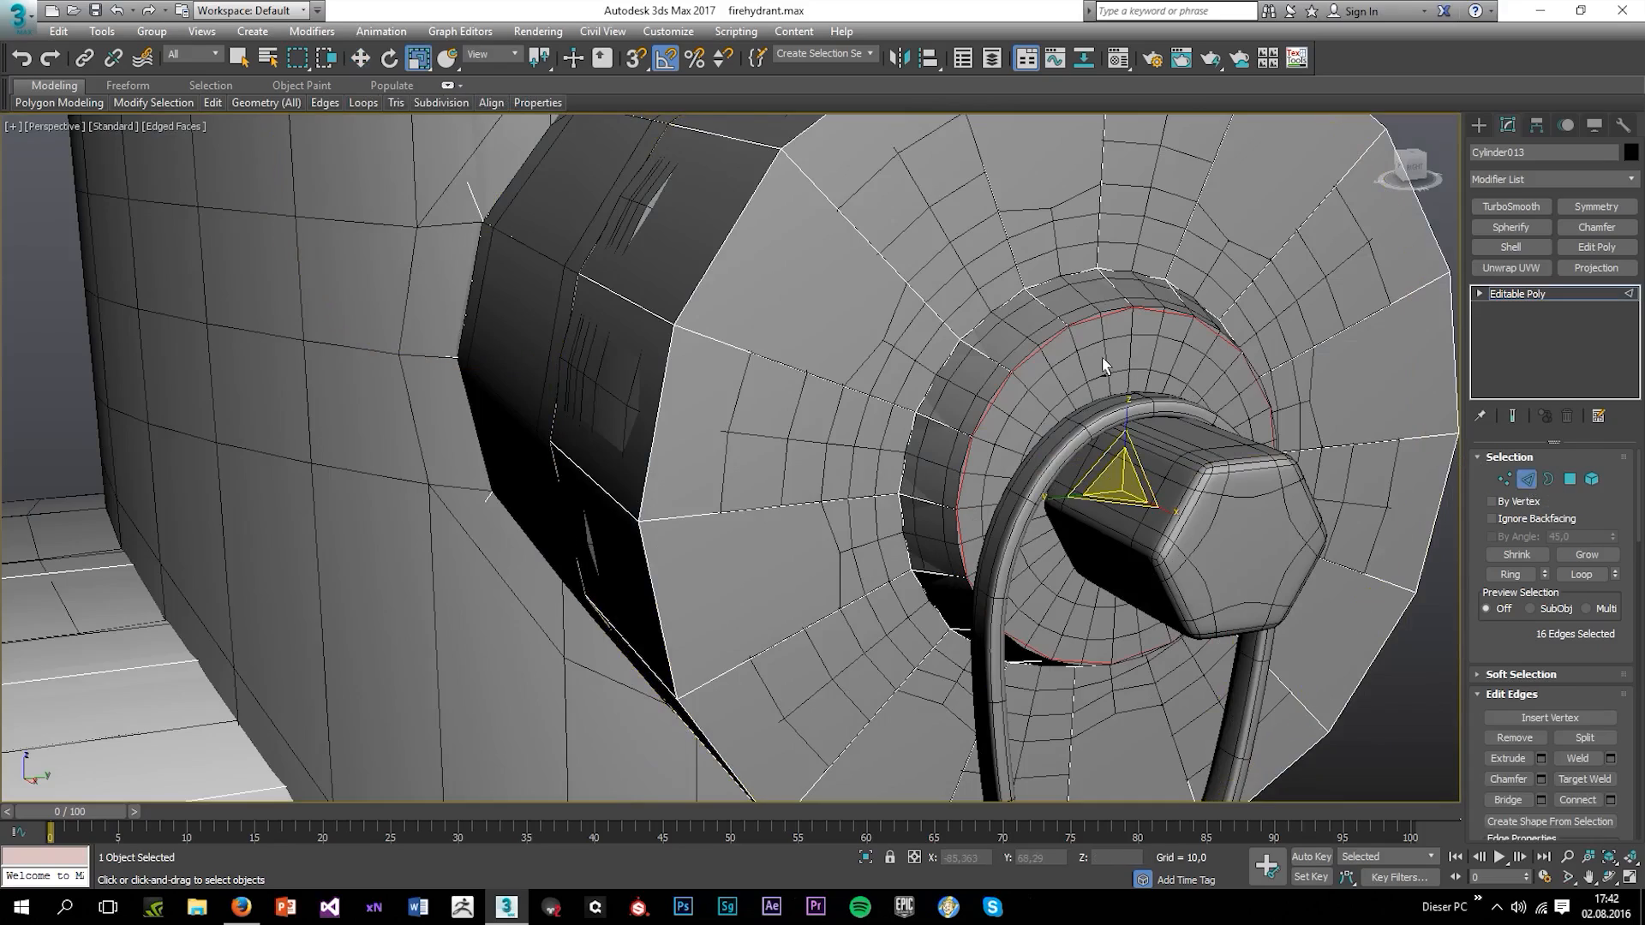
{"action": "middle_click_drag", "start_coordinate": [1099, 318], "coordinate": [1201, 527], "text": "alt"}
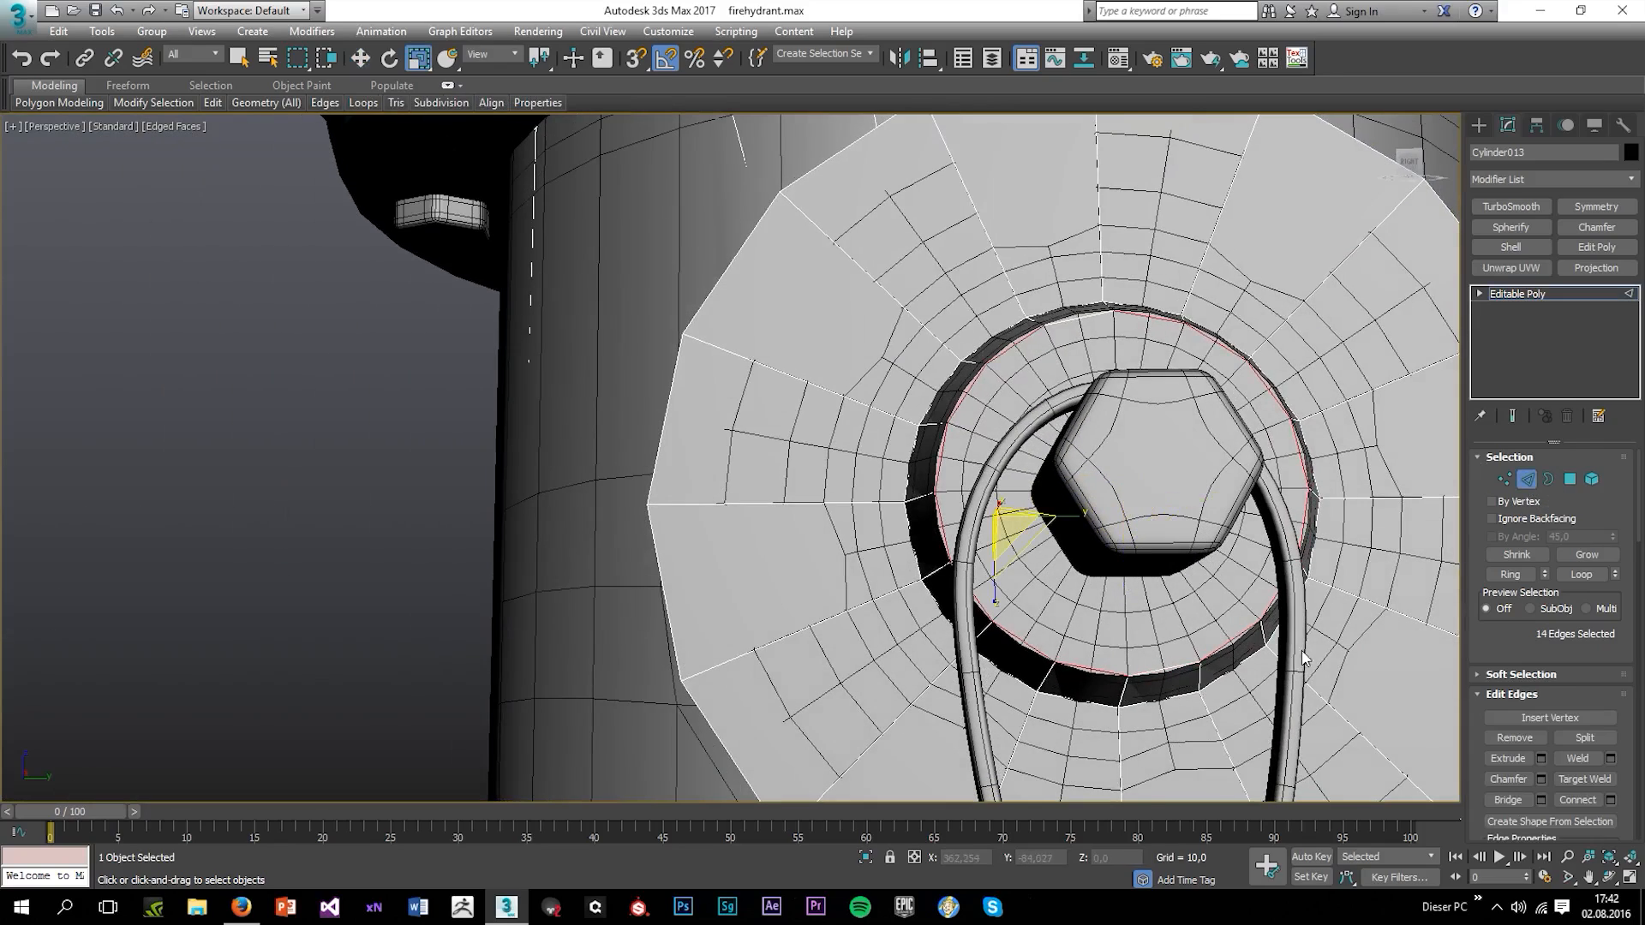
{"action": "mouse_move", "coordinate": [1323, 634]}
{"action": "middle_mouse_down", "text": "alt"}
{"action": "mouse_move", "coordinate": [1311, 606]}
{"action": "mouse_move", "coordinate": [1310, 625]}
{"action": "mouse_move", "coordinate": [1359, 633]}
{"action": "mouse_move", "coordinate": [1302, 638]}
{"action": "middle_mouse_up", "text": "alt"}
{"action": "left_click", "coordinate": [436, 403]}
Chamfer the opposite side cap's outer front rim loop with the current chamfer settings
{"action": "scroll", "coordinate": [433, 401], "scroll_direction": "down", "scroll_amount": 7}
{"action": "key", "text": "F4"}
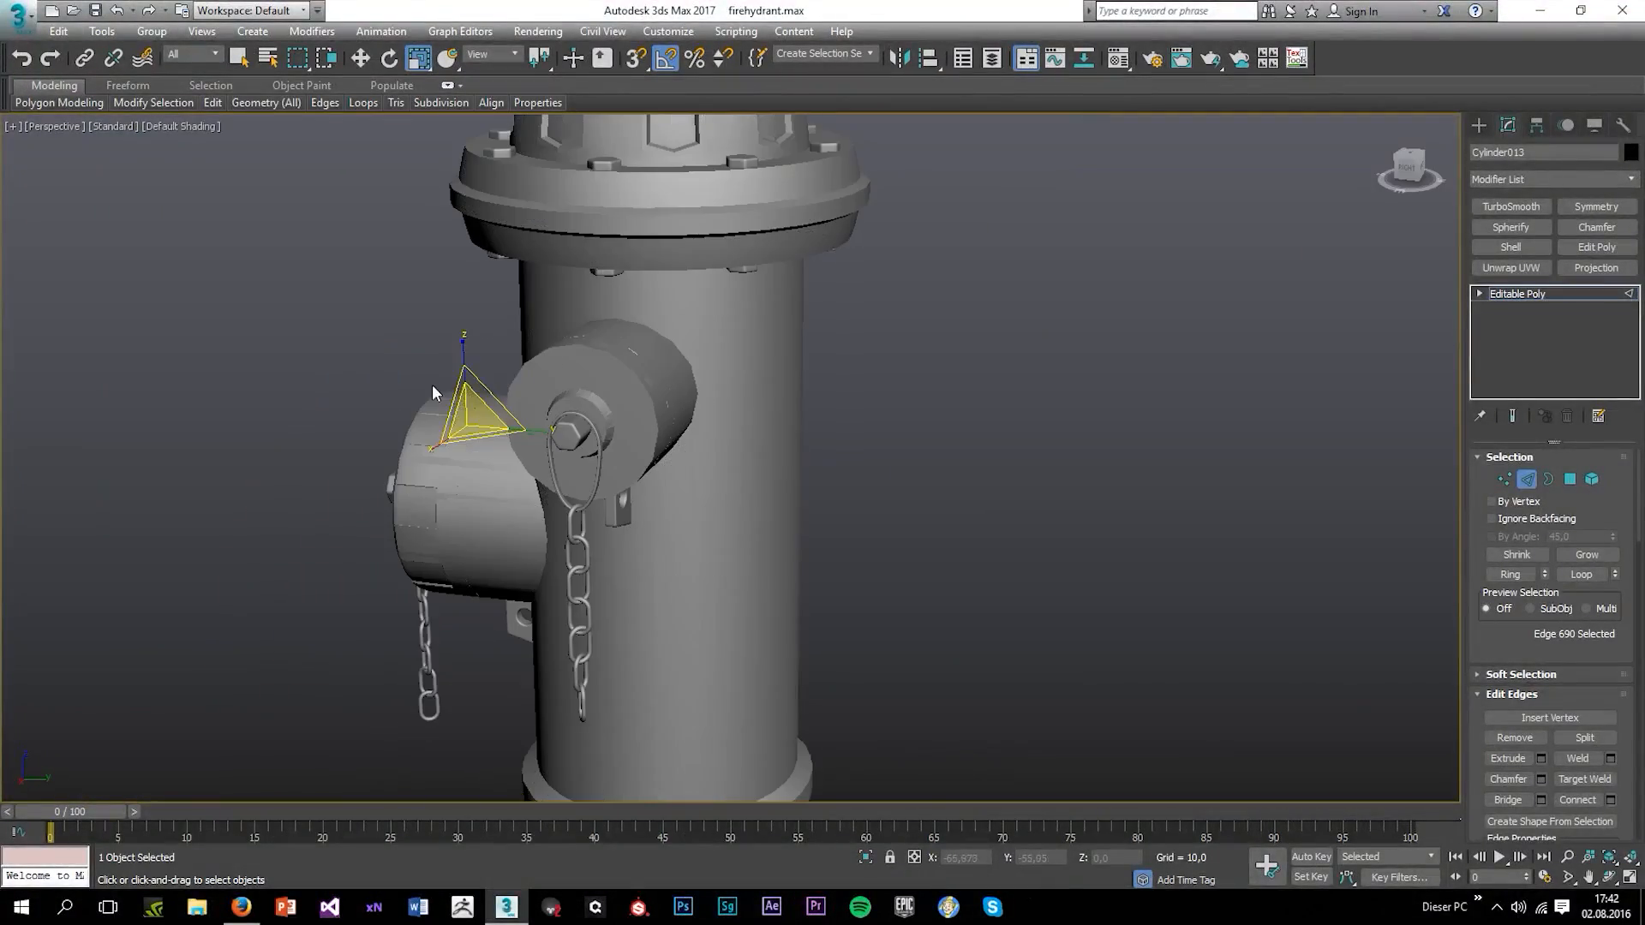
{"action": "middle_click_drag", "start_coordinate": [431, 384], "coordinate": [775, 393], "text": "alt"}
{"action": "scroll", "coordinate": [775, 393], "scroll_direction": "up", "scroll_amount": 3}
{"action": "key", "text": "F4"}
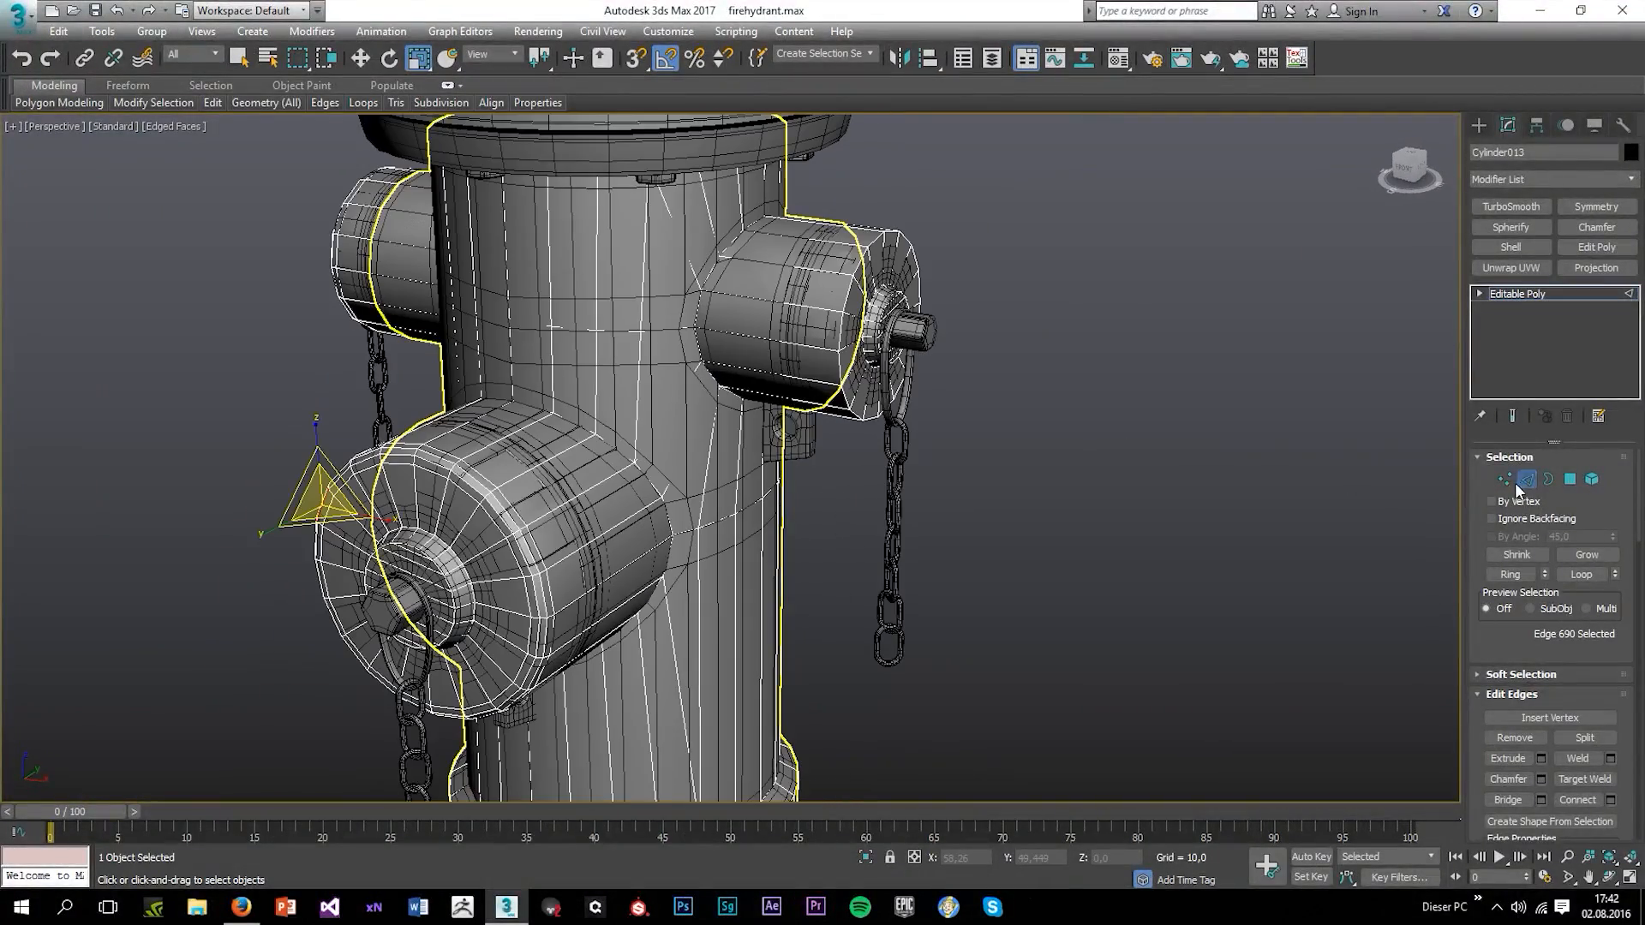
{"action": "scroll", "coordinate": [872, 330], "scroll_direction": "up", "scroll_amount": 6}
{"action": "double_click", "coordinate": [880, 341]}
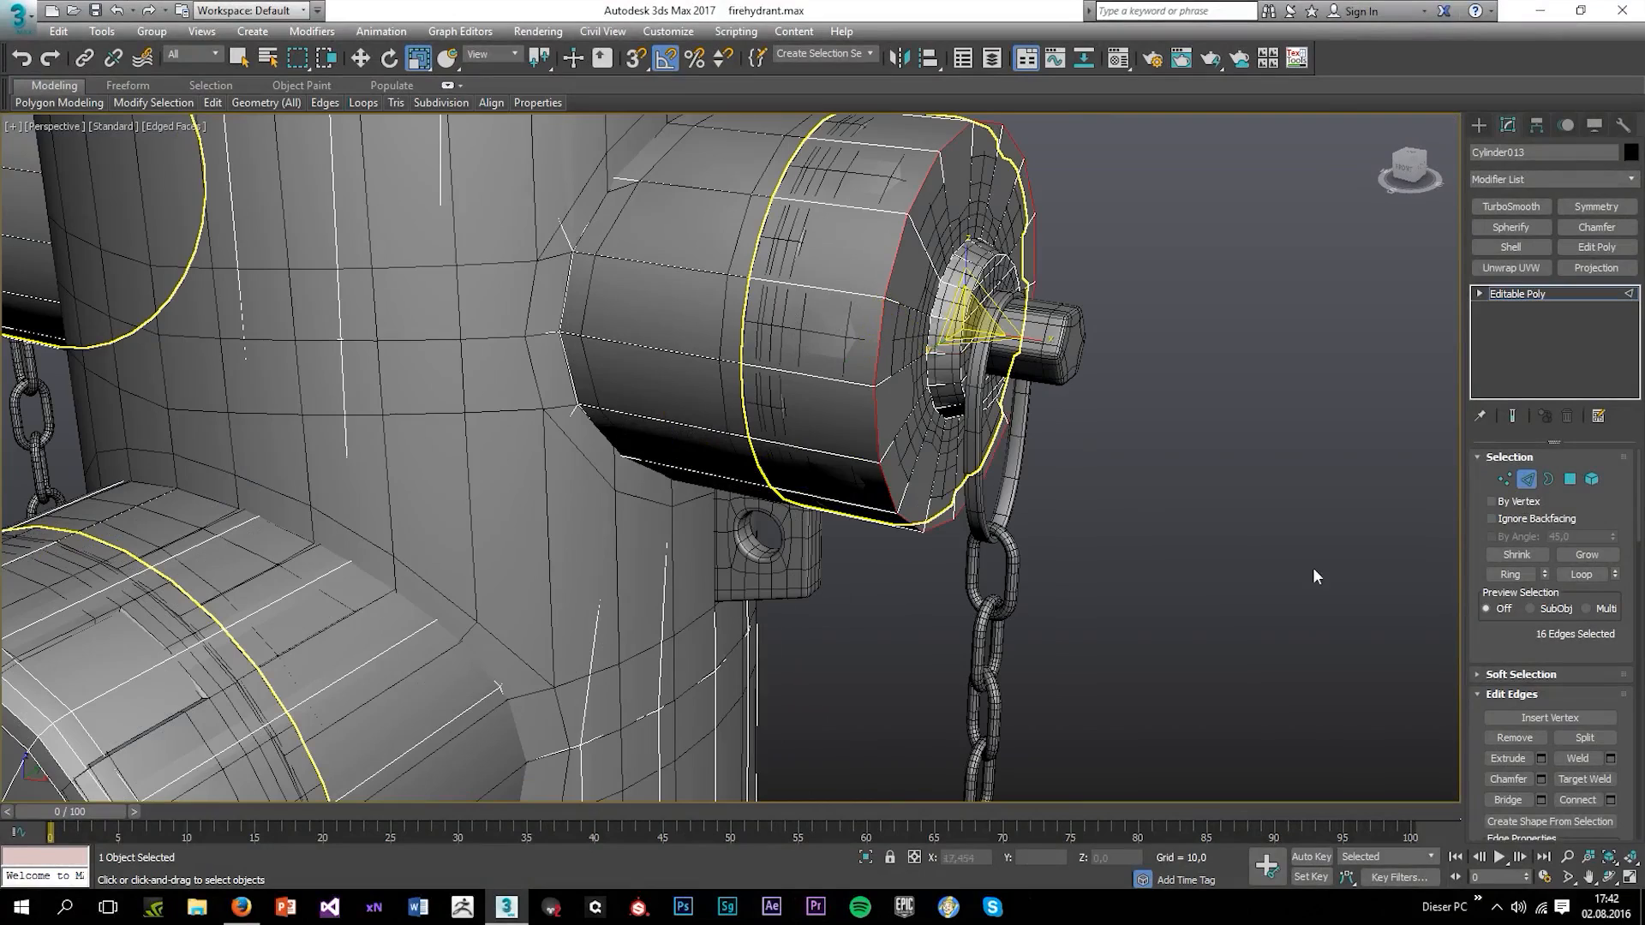
{"action": "left_click", "coordinate": [1540, 779]}
{"action": "left_click", "coordinate": [740, 625]}
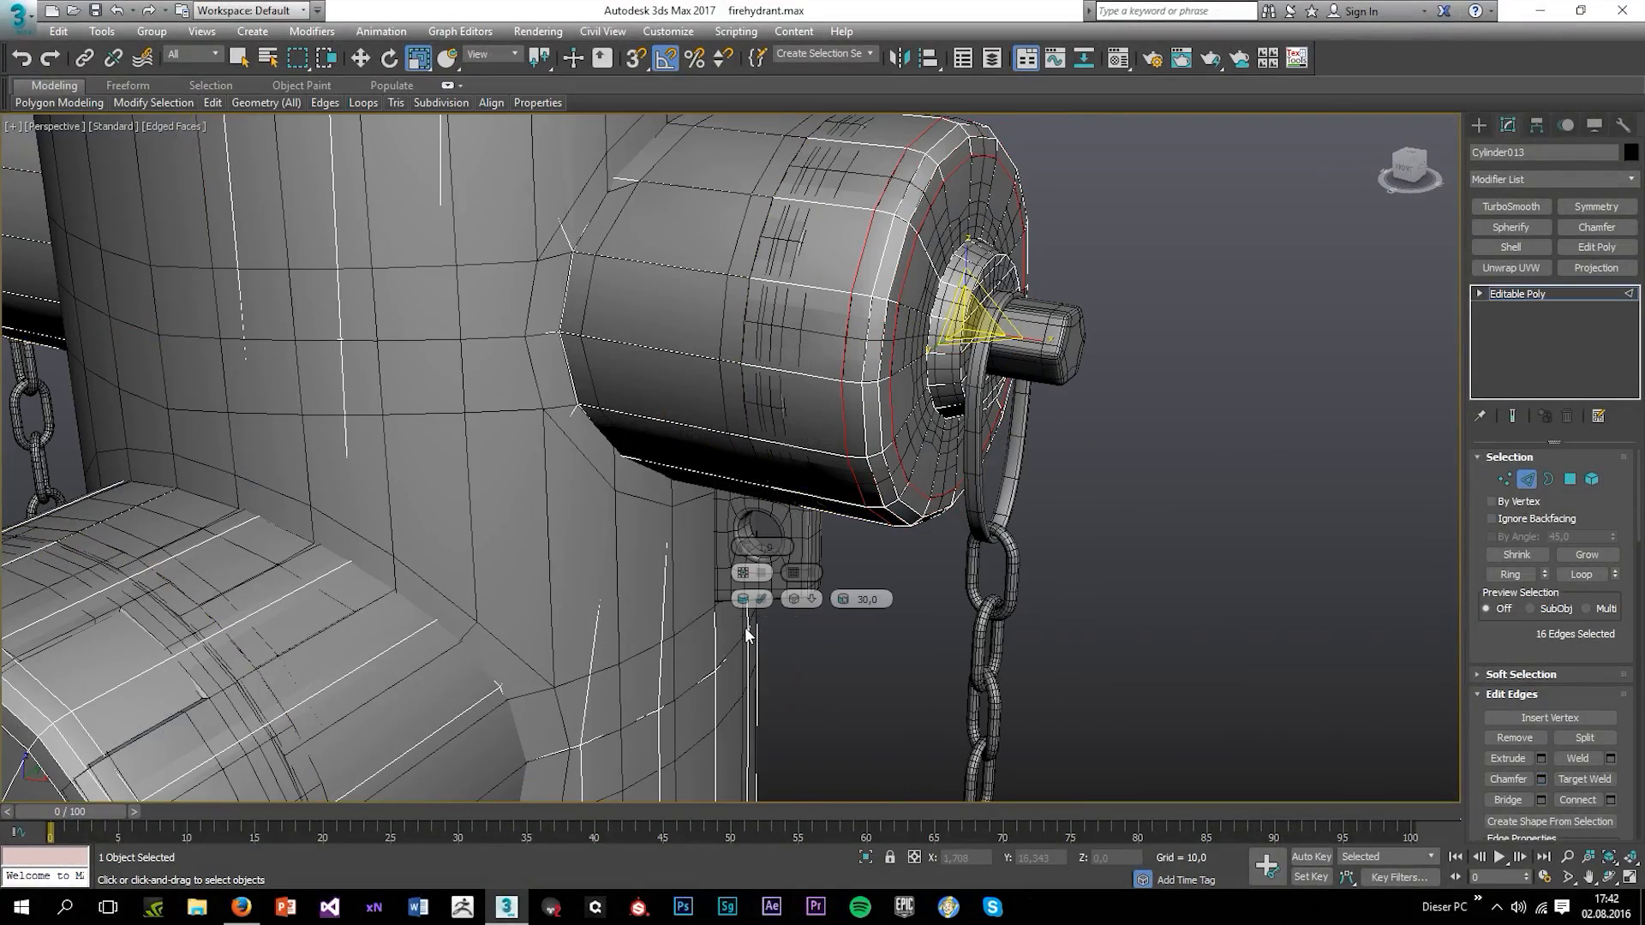
{"action": "left_click", "coordinate": [886, 569]}
Leave edge editing of the body and delete the ring and chain hanging from the newly chamfered side cap
{"action": "left_click", "coordinate": [1534, 293]}
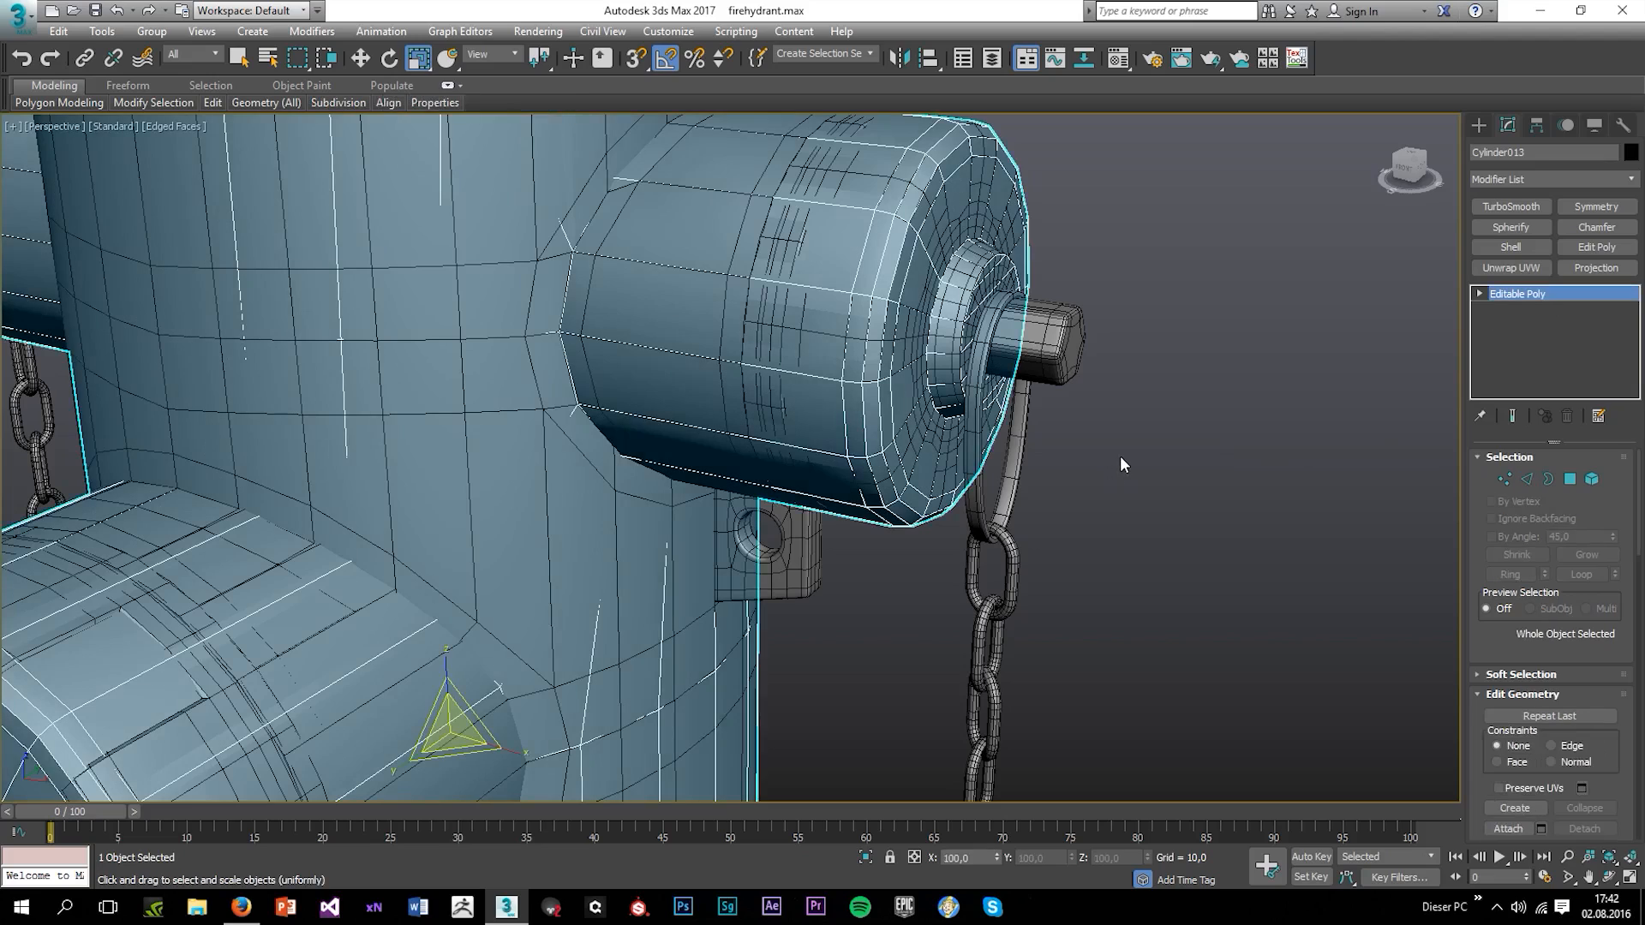
{"action": "left_click", "coordinate": [1011, 514]}
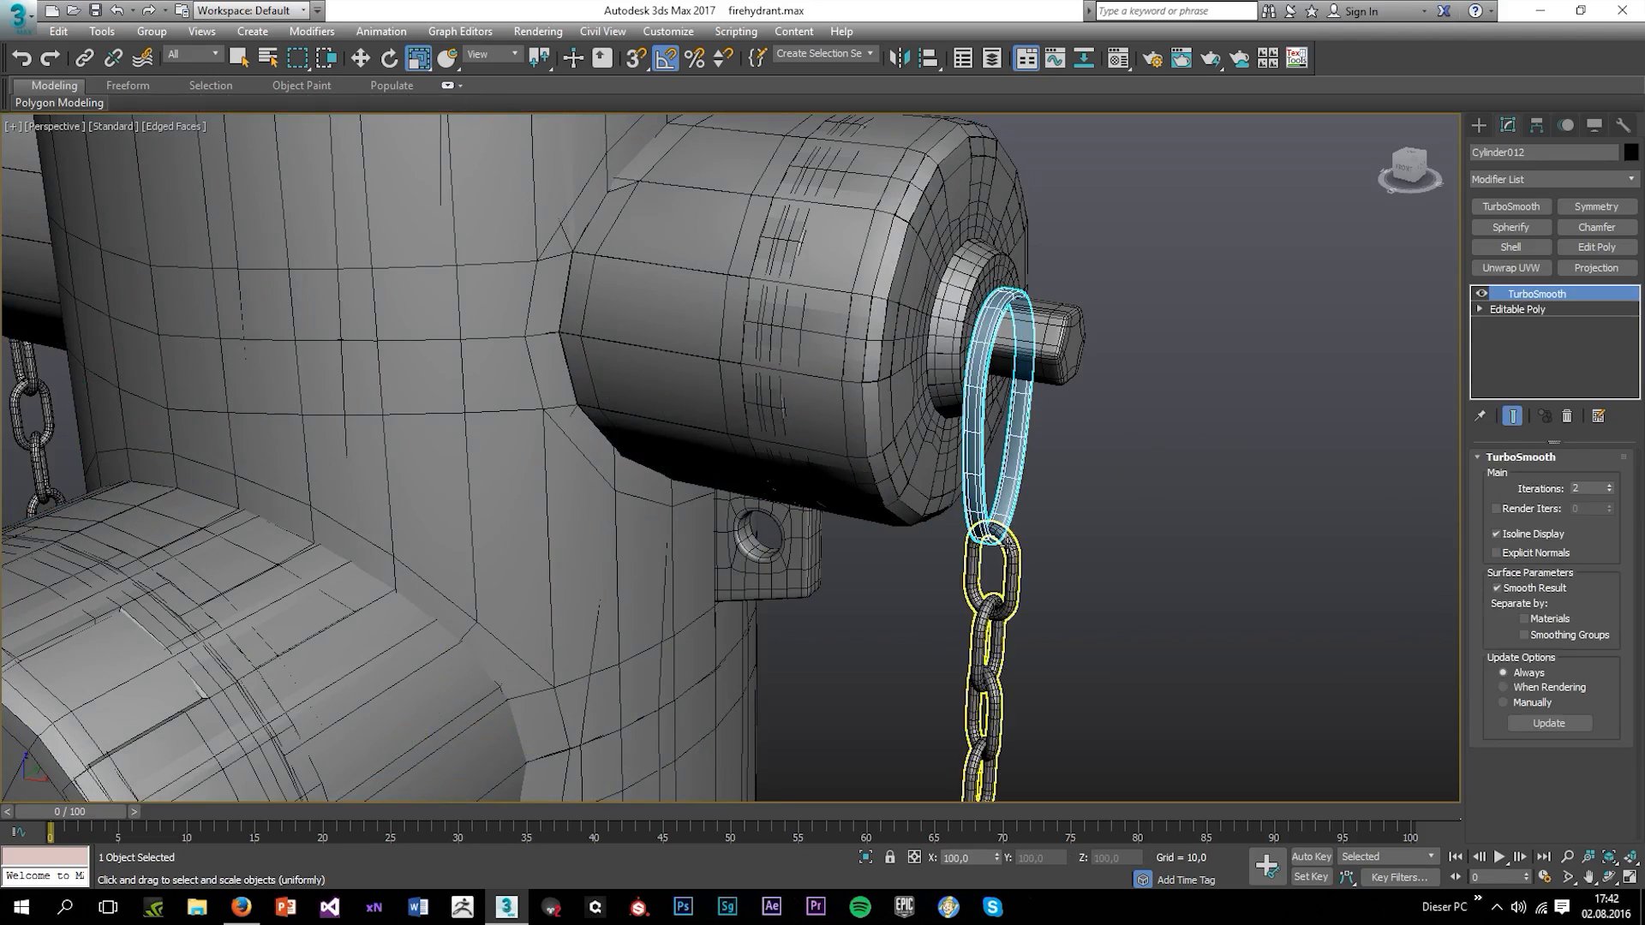
{"action": "left_click", "coordinate": [1008, 542], "text": "ctrl"}
{"action": "scroll", "coordinate": [1009, 536], "scroll_direction": "down", "scroll_amount": 4}
{"action": "scroll", "coordinate": [1010, 536], "scroll_direction": "down", "scroll_amount": 4}
{"action": "scroll", "coordinate": [830, 434], "scroll_direction": "up", "scroll_amount": 4}
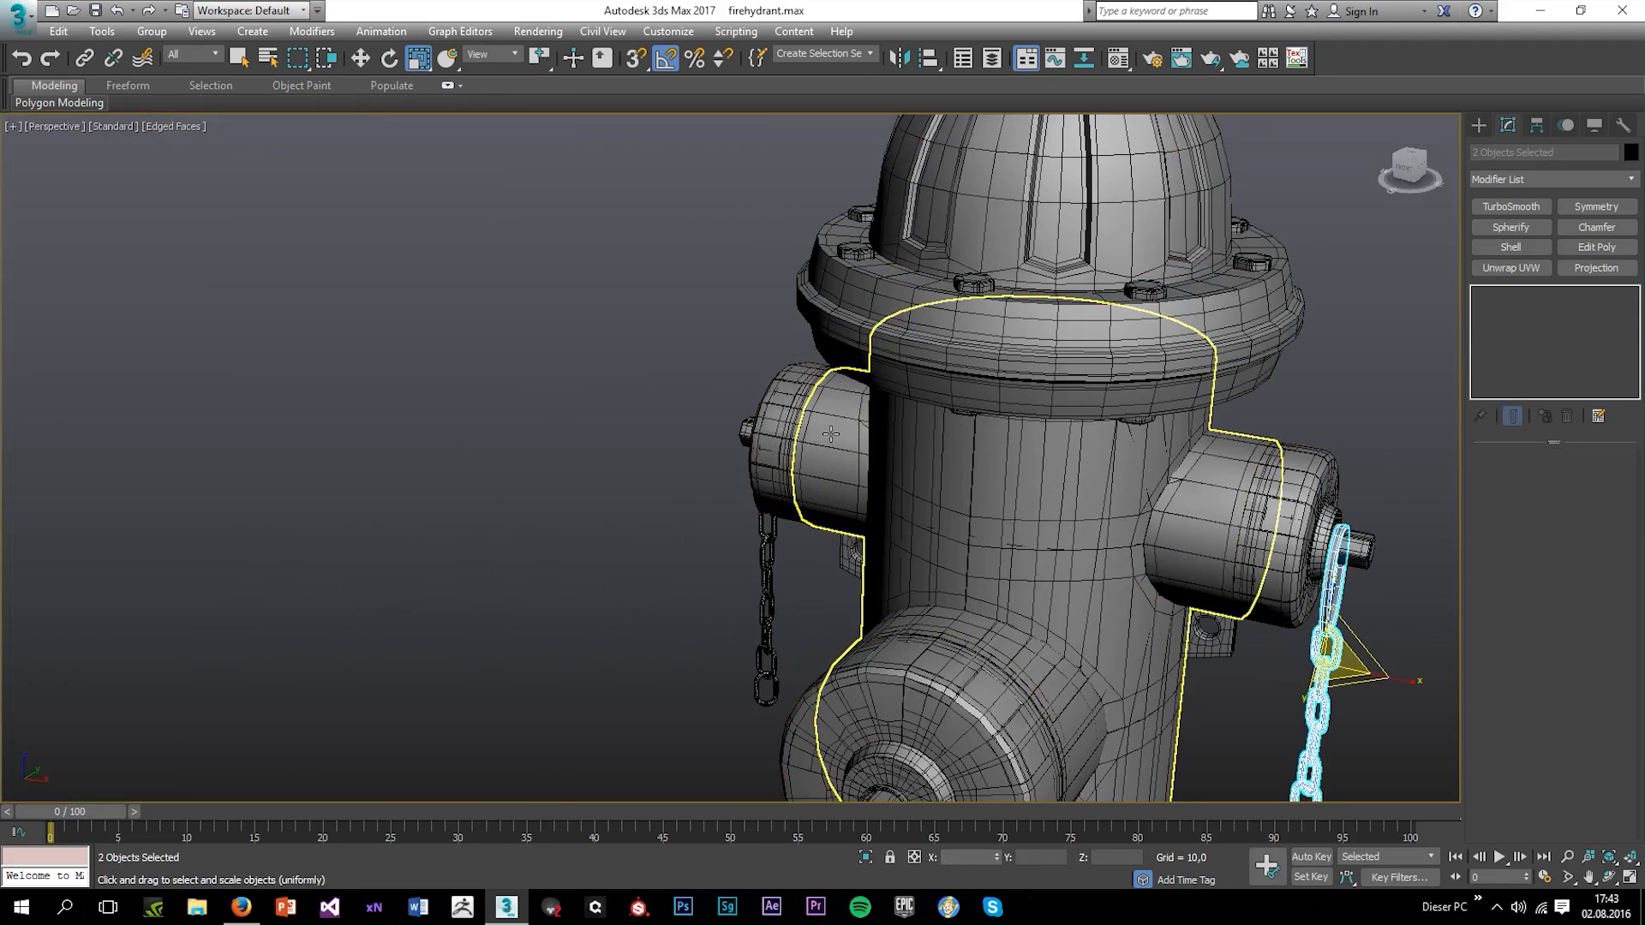
Select the mirrored chain brackets and collapse their Symmetry and TurboSmooth modifiers into an editable poly
{"action": "left_click", "coordinate": [1227, 600]}
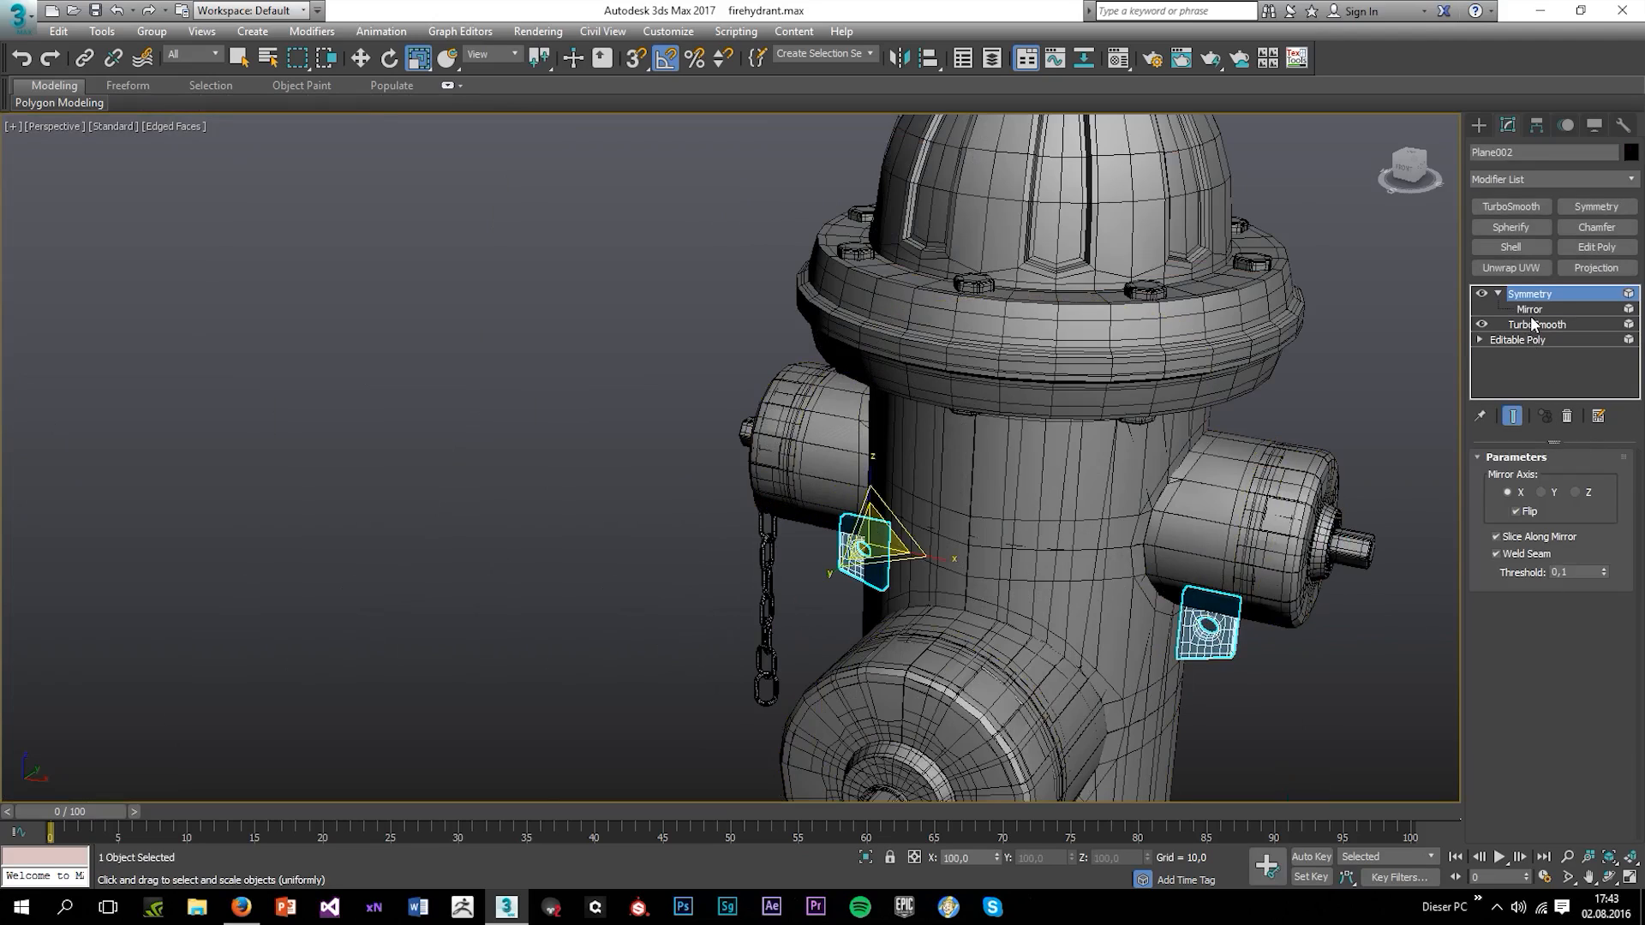
{"action": "right_click", "coordinate": [1531, 300]}
{"action": "left_click", "coordinate": [1513, 327]}
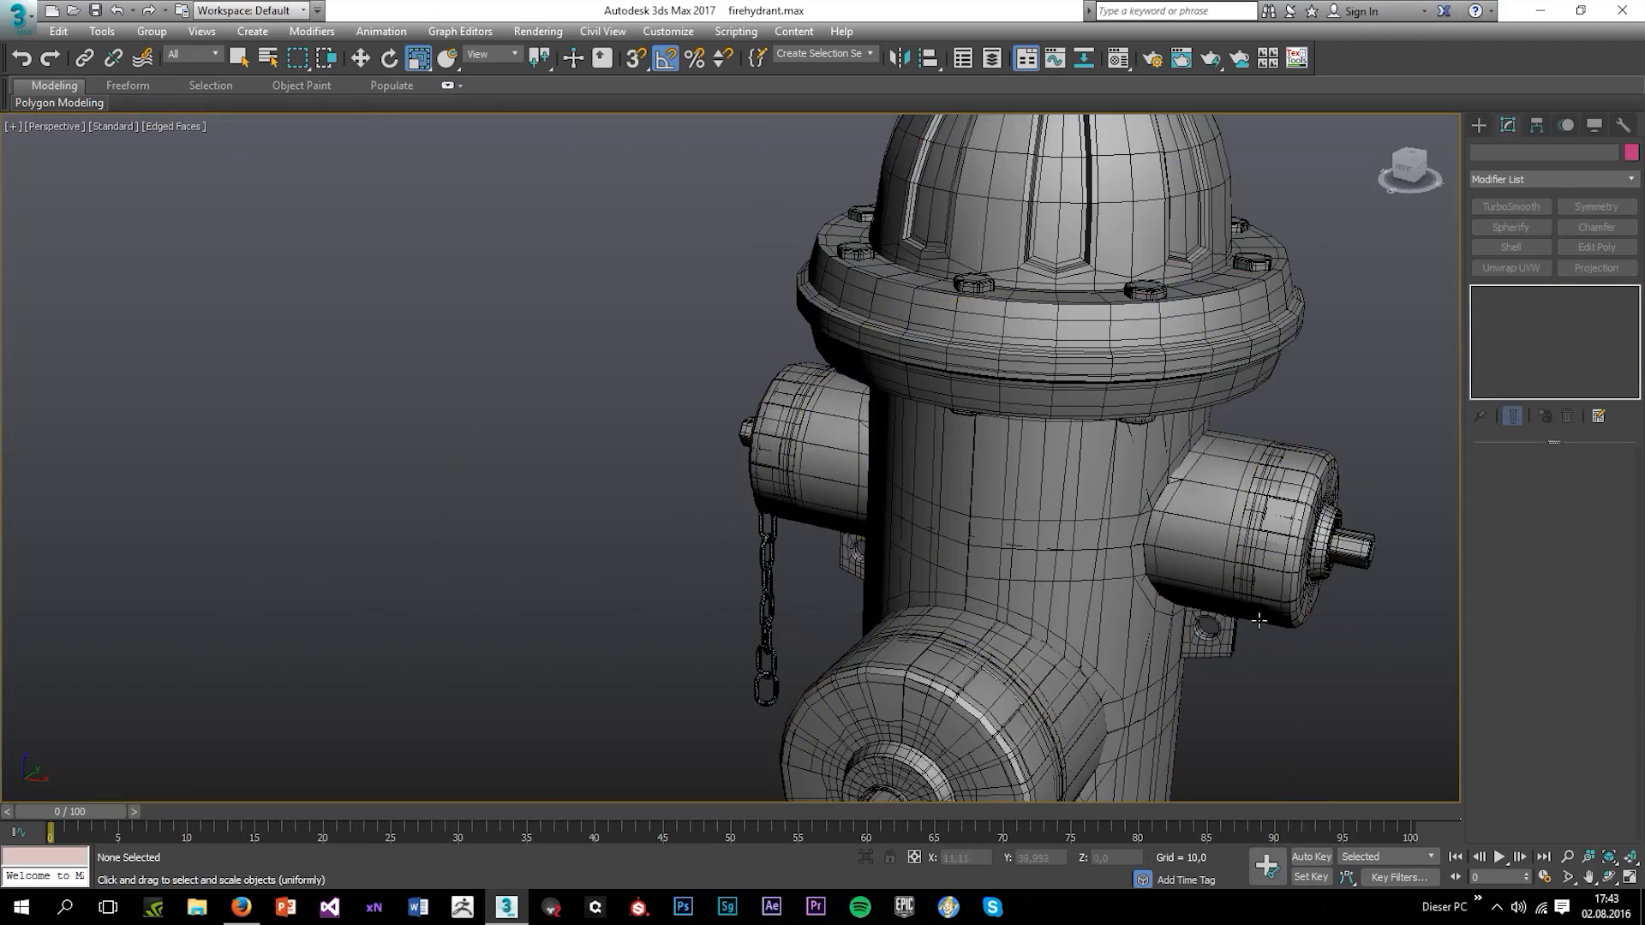
{"action": "key", "text": "ctrl+z"}
{"action": "right_click", "coordinate": [1495, 292]}
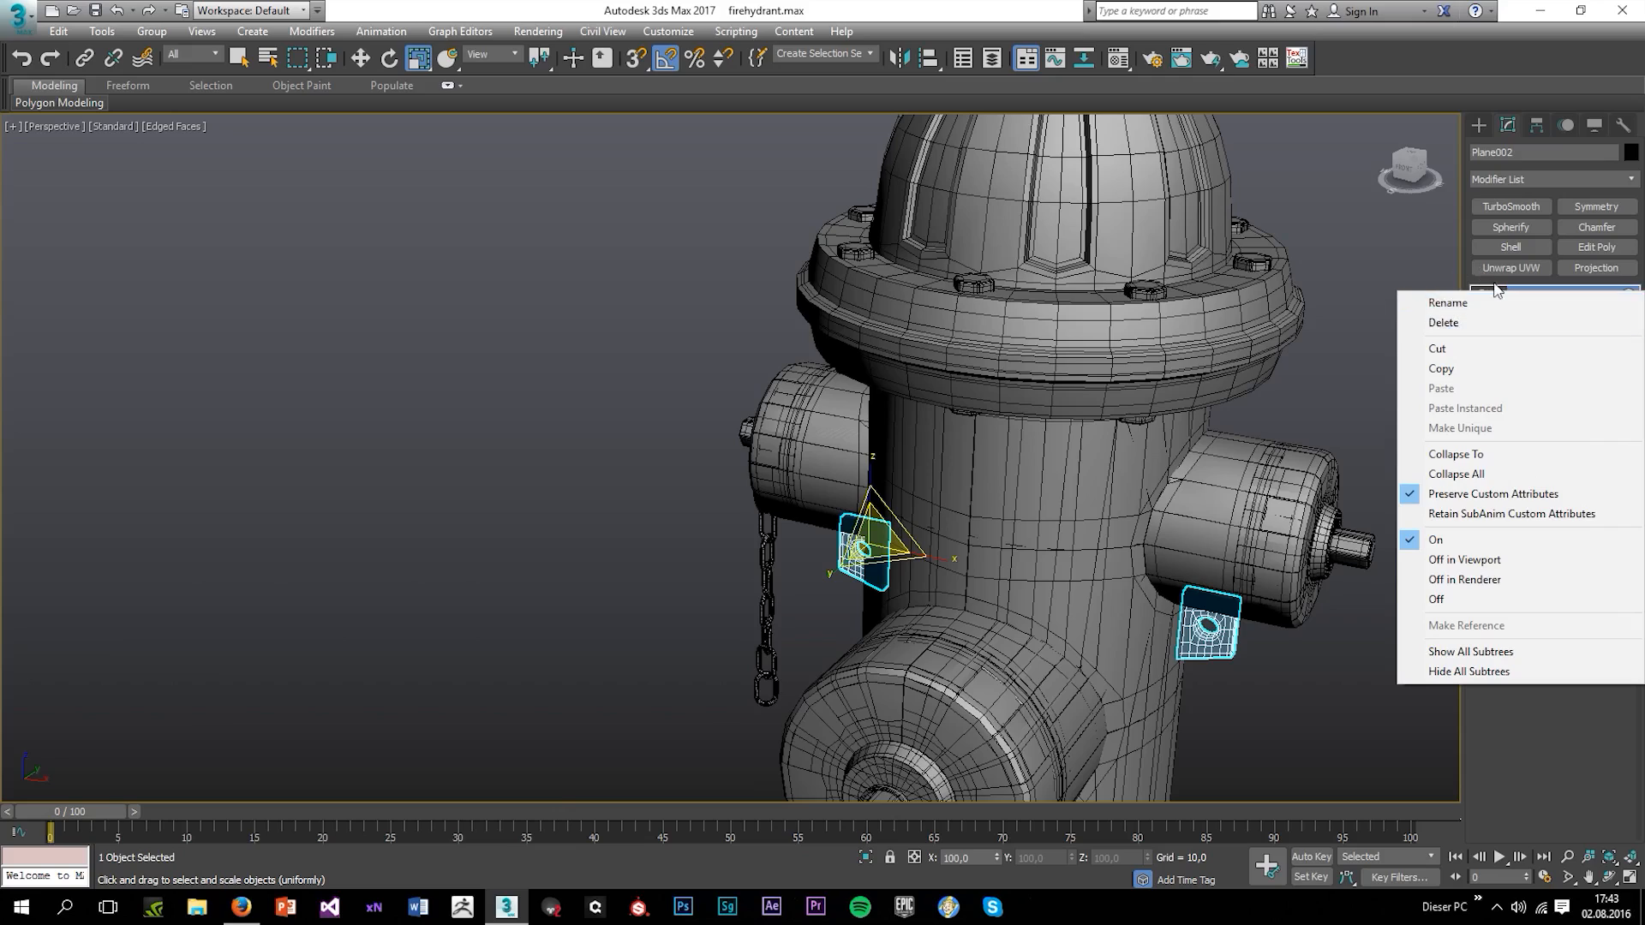
{"action": "left_click", "coordinate": [1494, 283]}
{"action": "right_click", "coordinate": [1524, 319]}
{"action": "left_click", "coordinate": [1468, 350]}
{"action": "right_click", "coordinate": [1539, 293]}
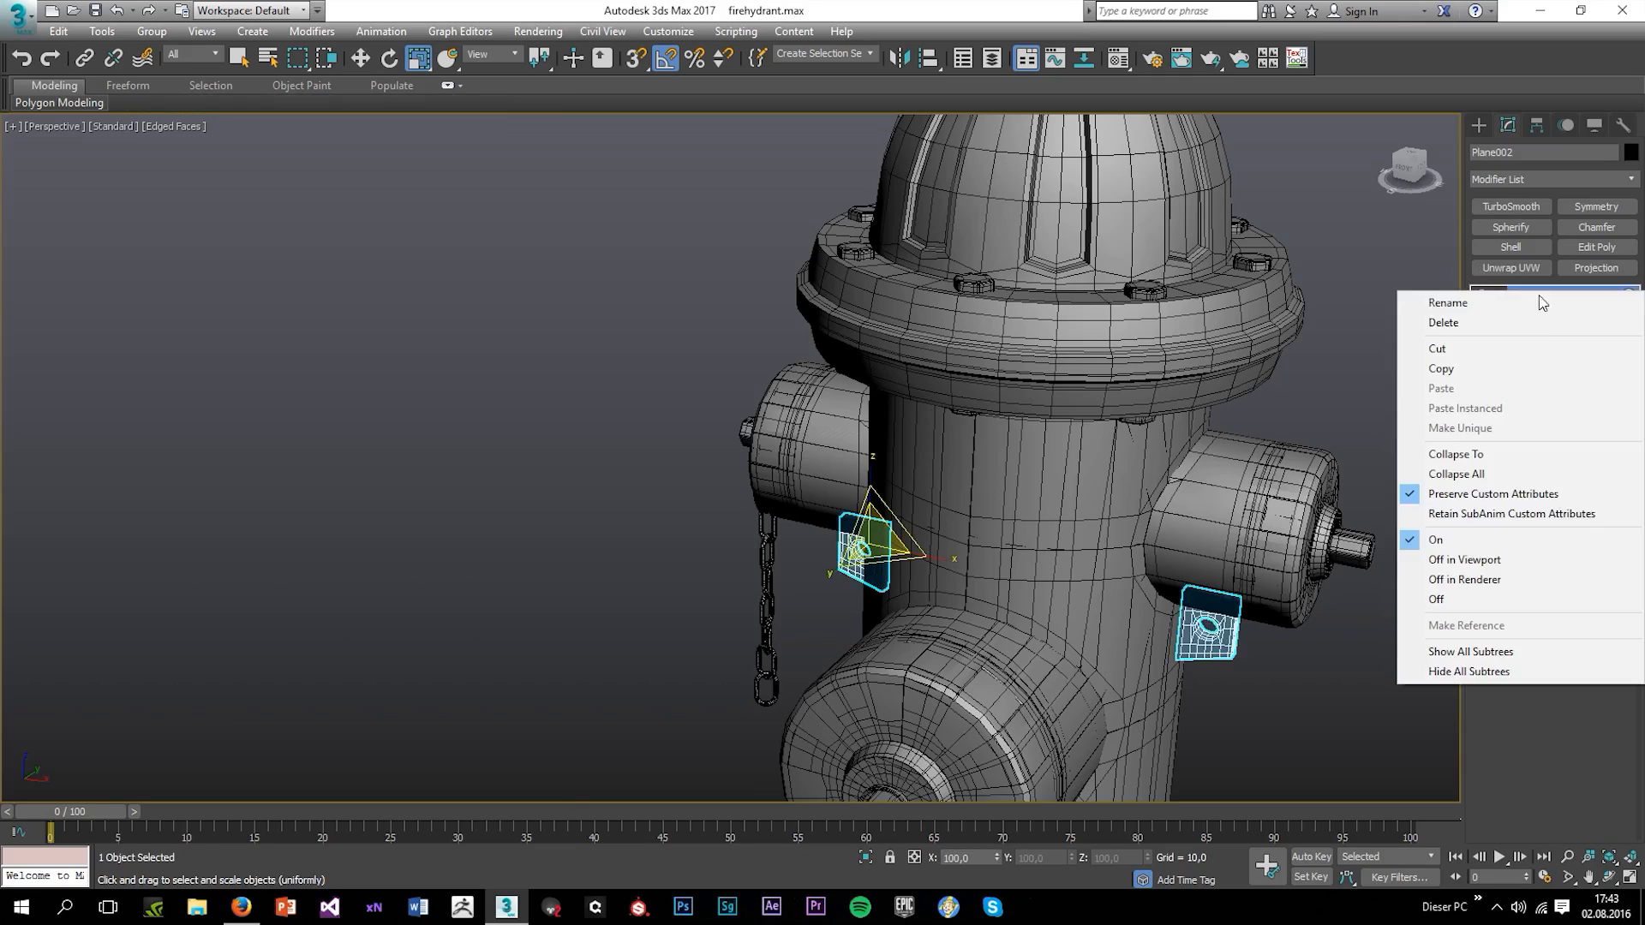
{"action": "left_click", "coordinate": [1456, 454]}
{"action": "left_click", "coordinate": [906, 527]}
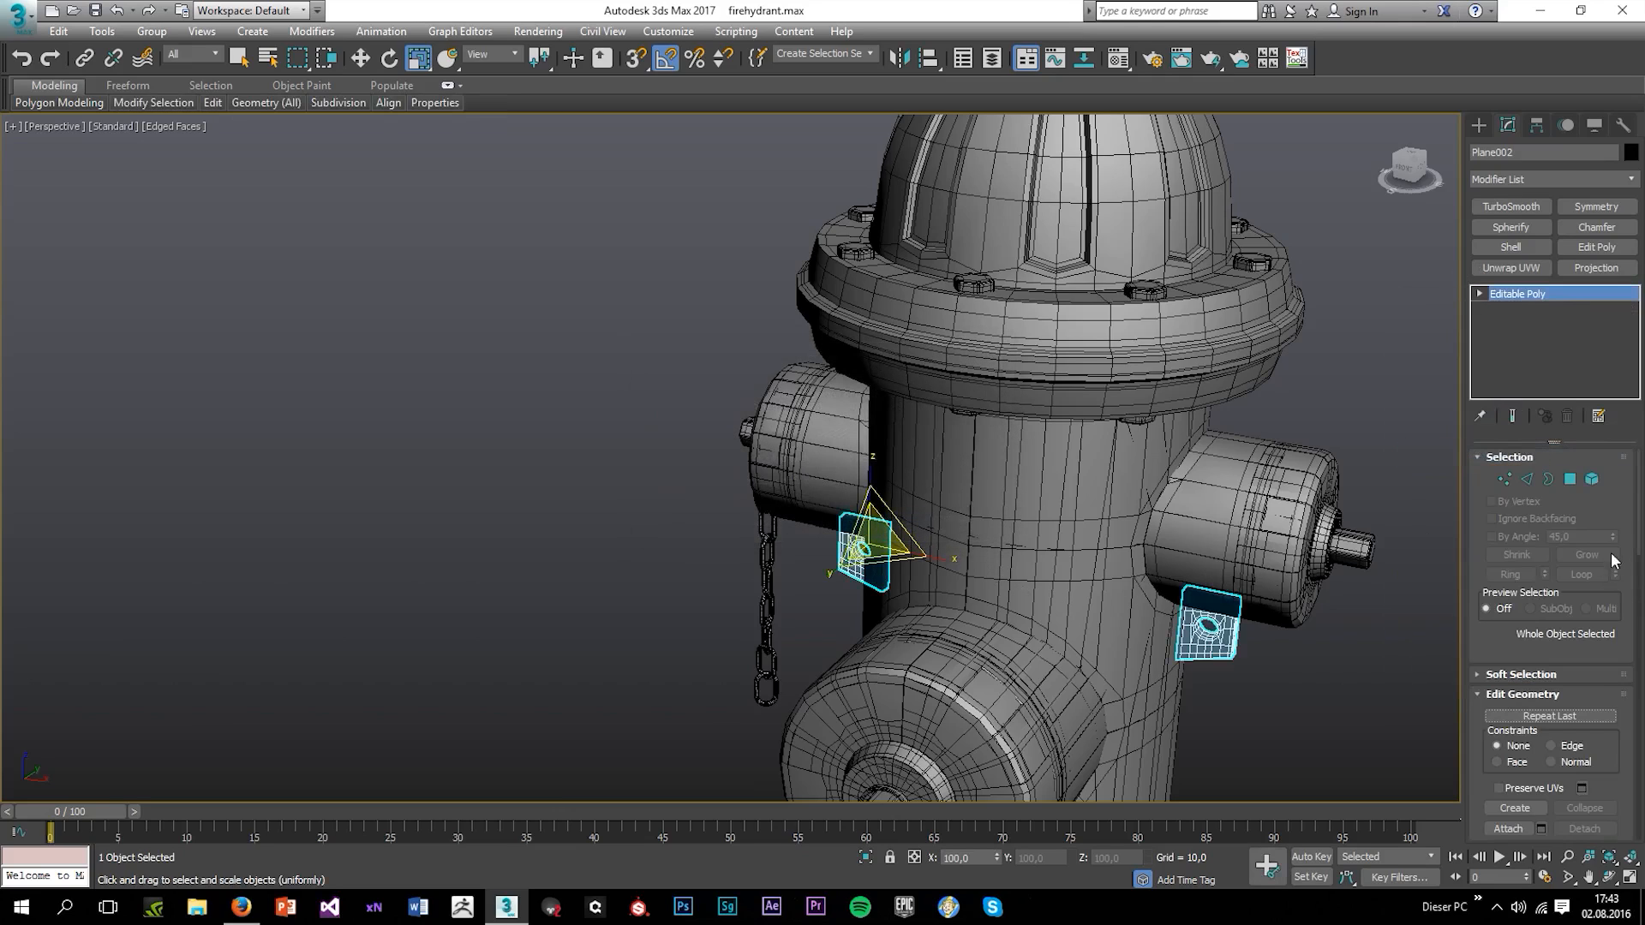
Delete the bracket elements beneath the cap without a chain and beneath the front cap
{"action": "left_click", "coordinate": [1593, 480]}
{"action": "left_click", "coordinate": [1210, 638]}
{"action": "key", "text": "Delete"}
{"action": "middle_click_drag", "start_coordinate": [1120, 668], "coordinate": [1125, 438]}
{"action": "scroll", "coordinate": [952, 719], "scroll_direction": "up", "scroll_amount": 3}
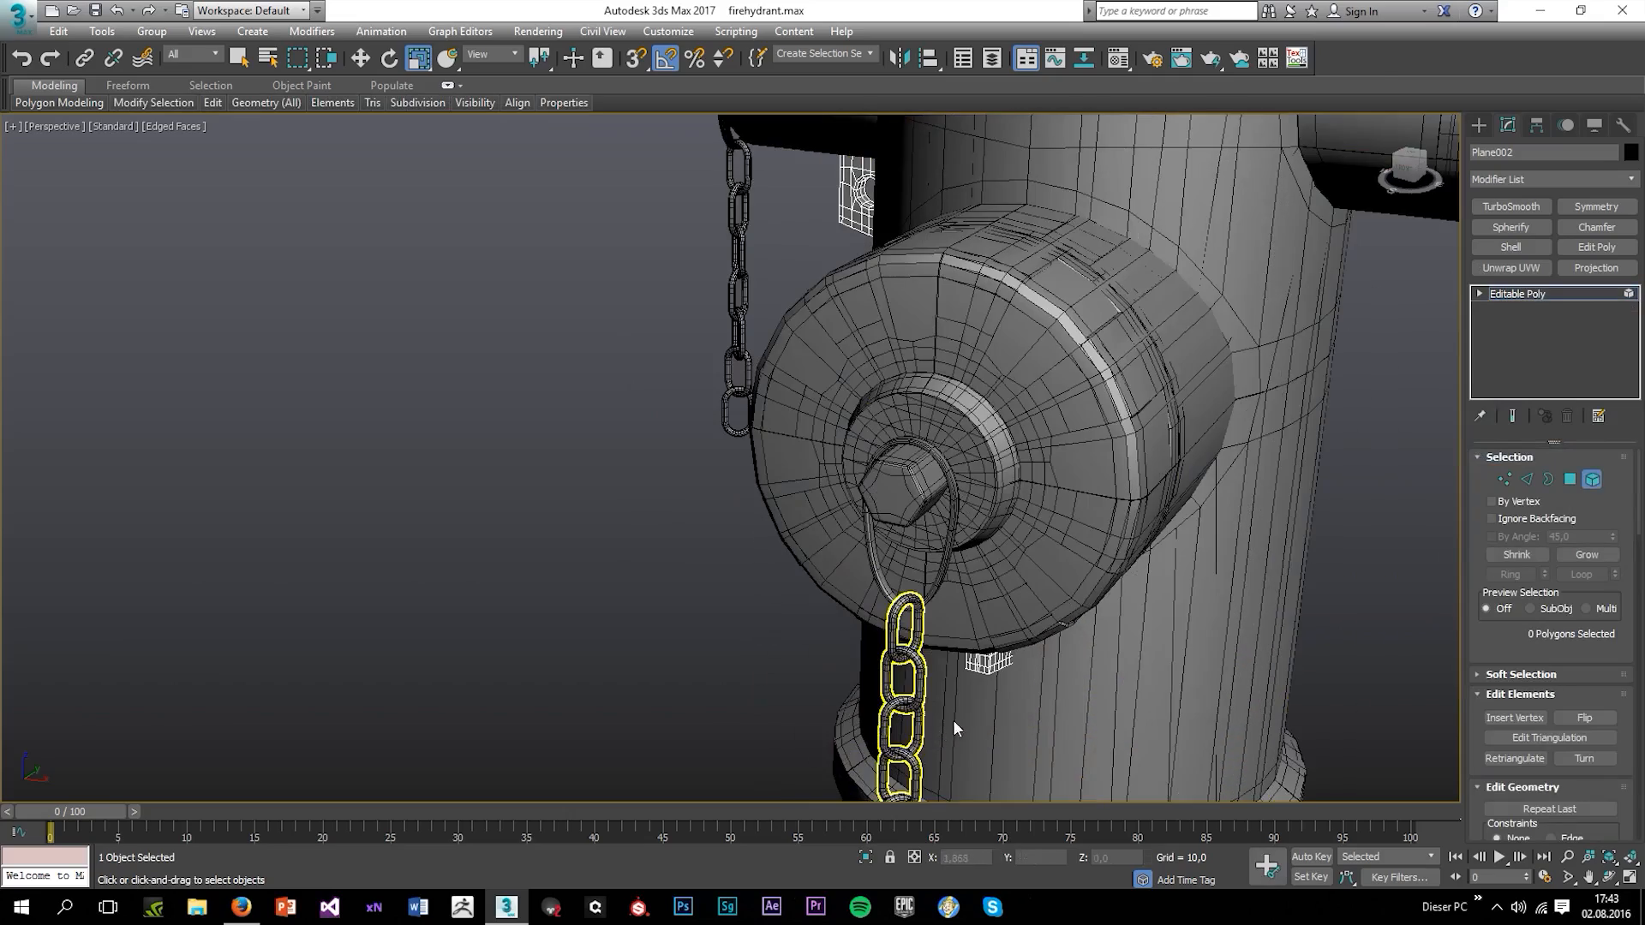
{"action": "middle_click_drag", "start_coordinate": [953, 720], "coordinate": [943, 483], "text": "alt"}
{"action": "left_click", "coordinate": [970, 554]}
{"action": "scroll", "coordinate": [959, 537], "scroll_direction": "down", "scroll_amount": 5}
{"action": "scroll", "coordinate": [889, 344], "scroll_direction": "up", "scroll_amount": 6}
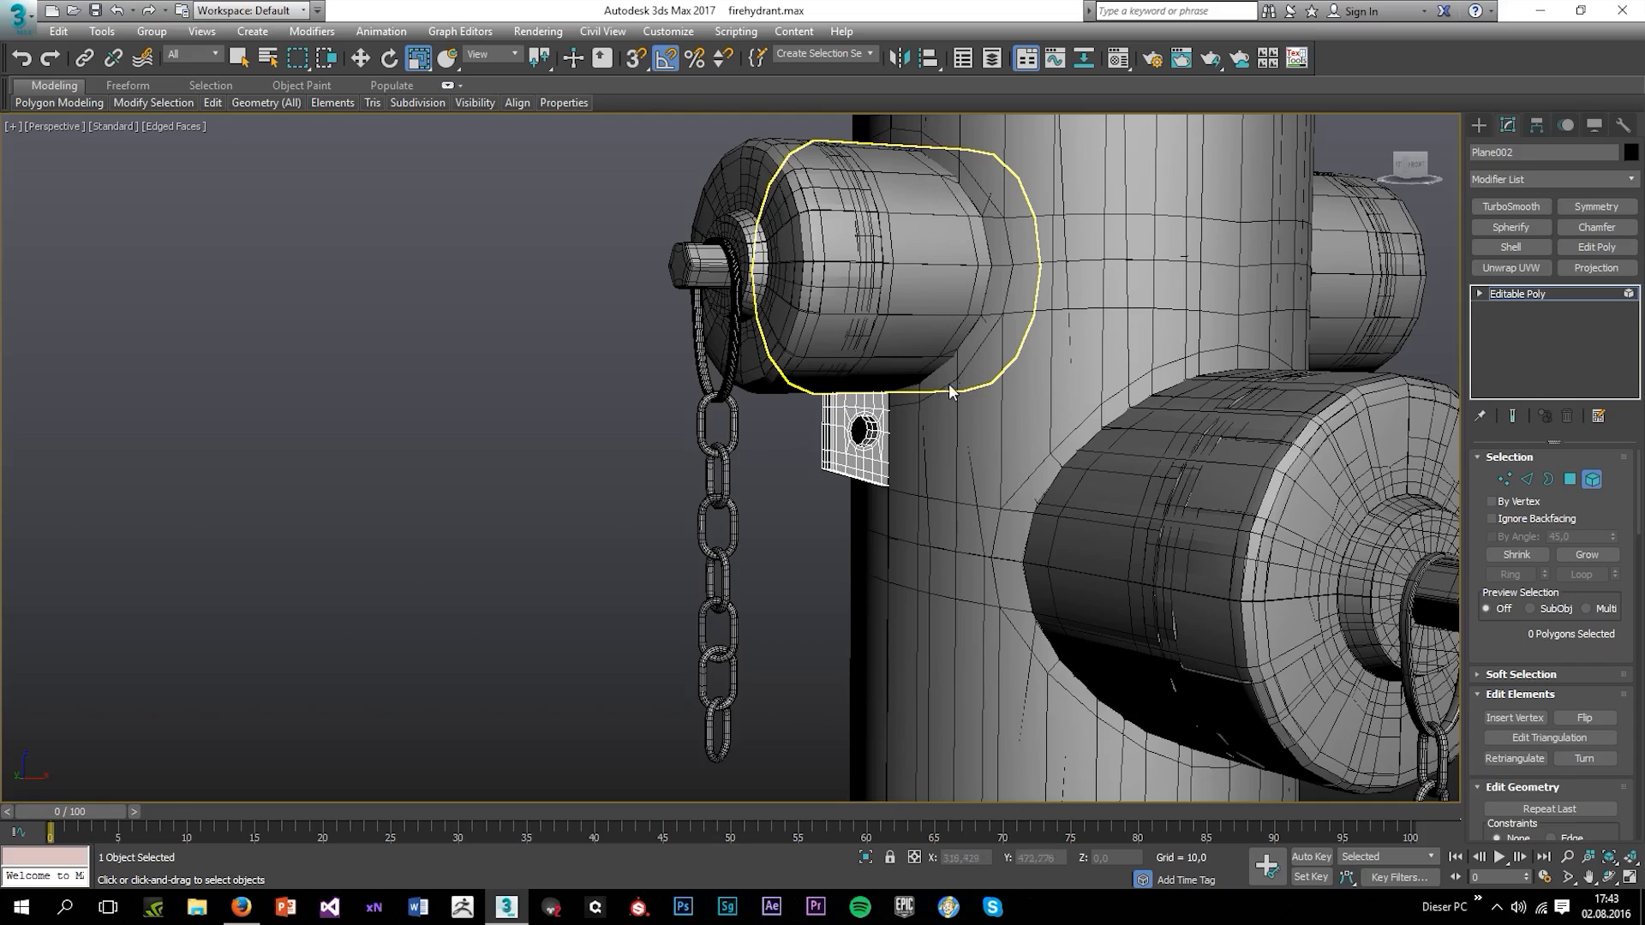
Leave element editing of the chain bracket and delete the ring and chain hanging from the front cap
{"action": "left_click", "coordinate": [1508, 295]}
{"action": "scroll", "coordinate": [959, 274], "scroll_direction": "down", "scroll_amount": 6}
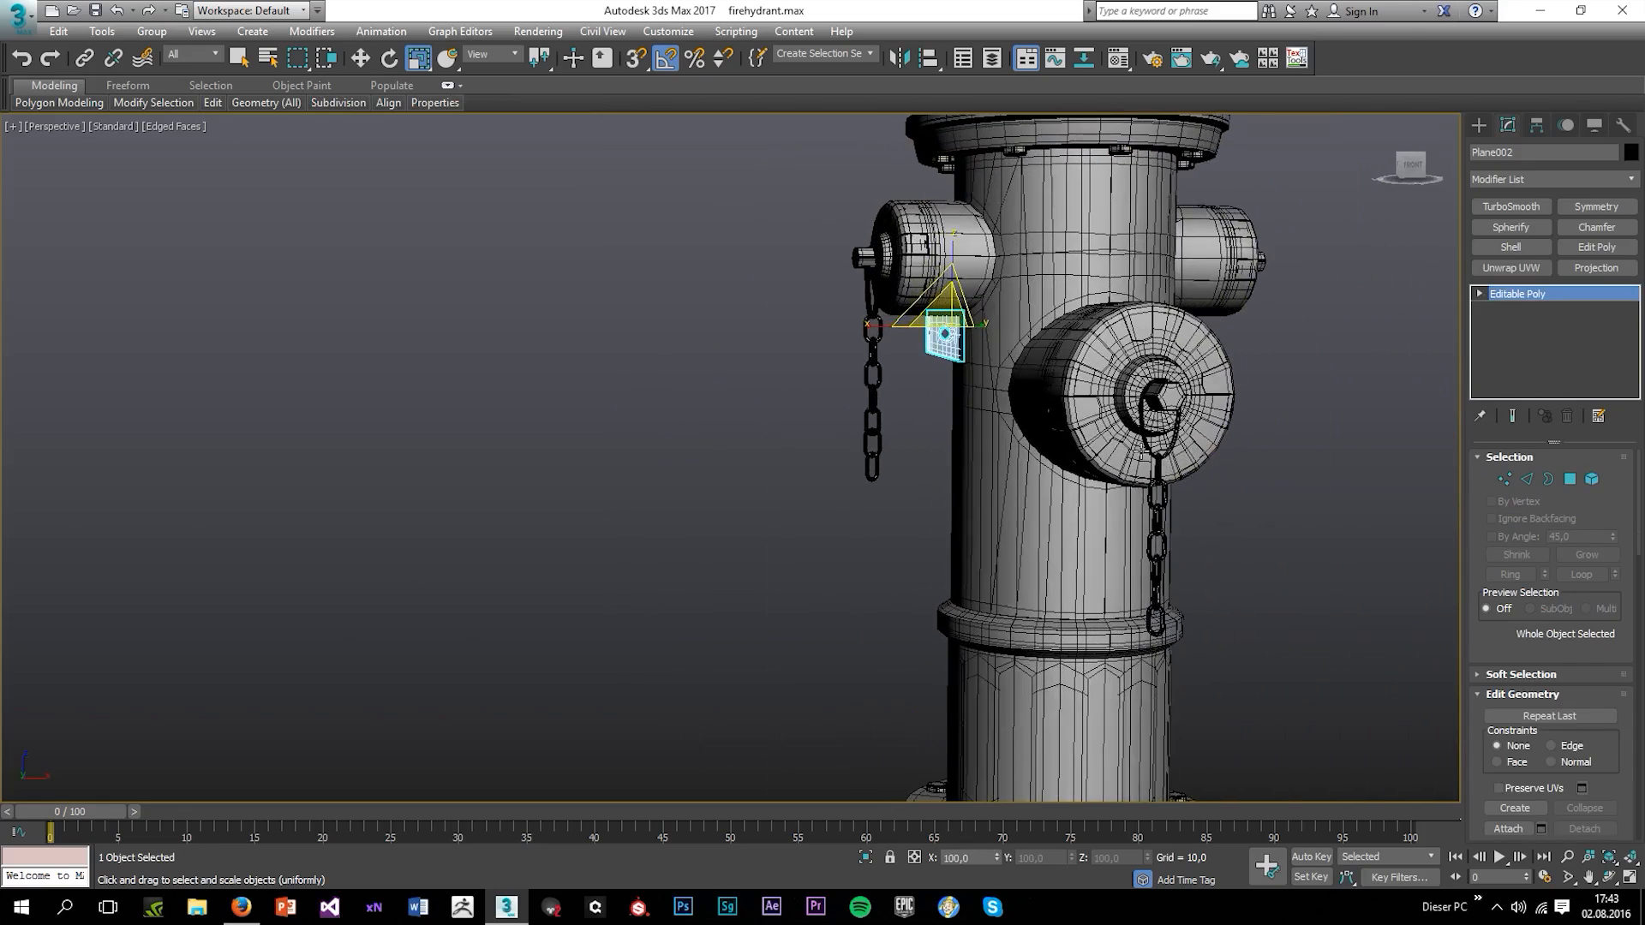
{"action": "left_click", "coordinate": [1059, 525]}
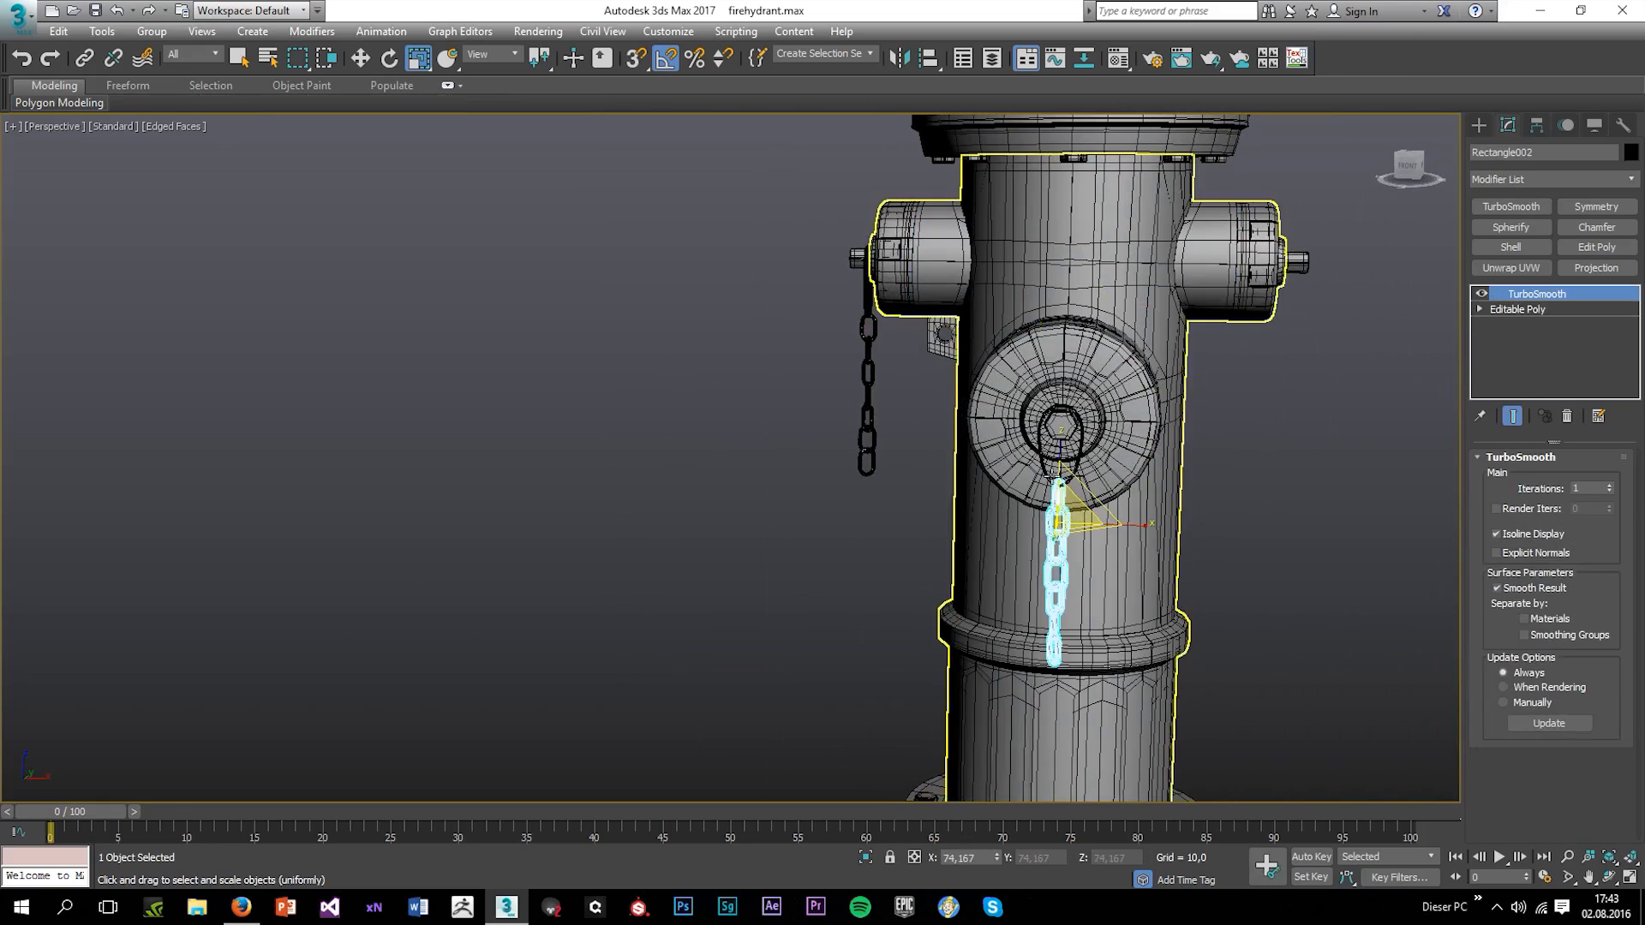
{"action": "left_click", "coordinate": [1042, 472], "text": "ctrl"}
{"action": "scroll", "coordinate": [1062, 484], "scroll_direction": "up", "scroll_amount": 4}
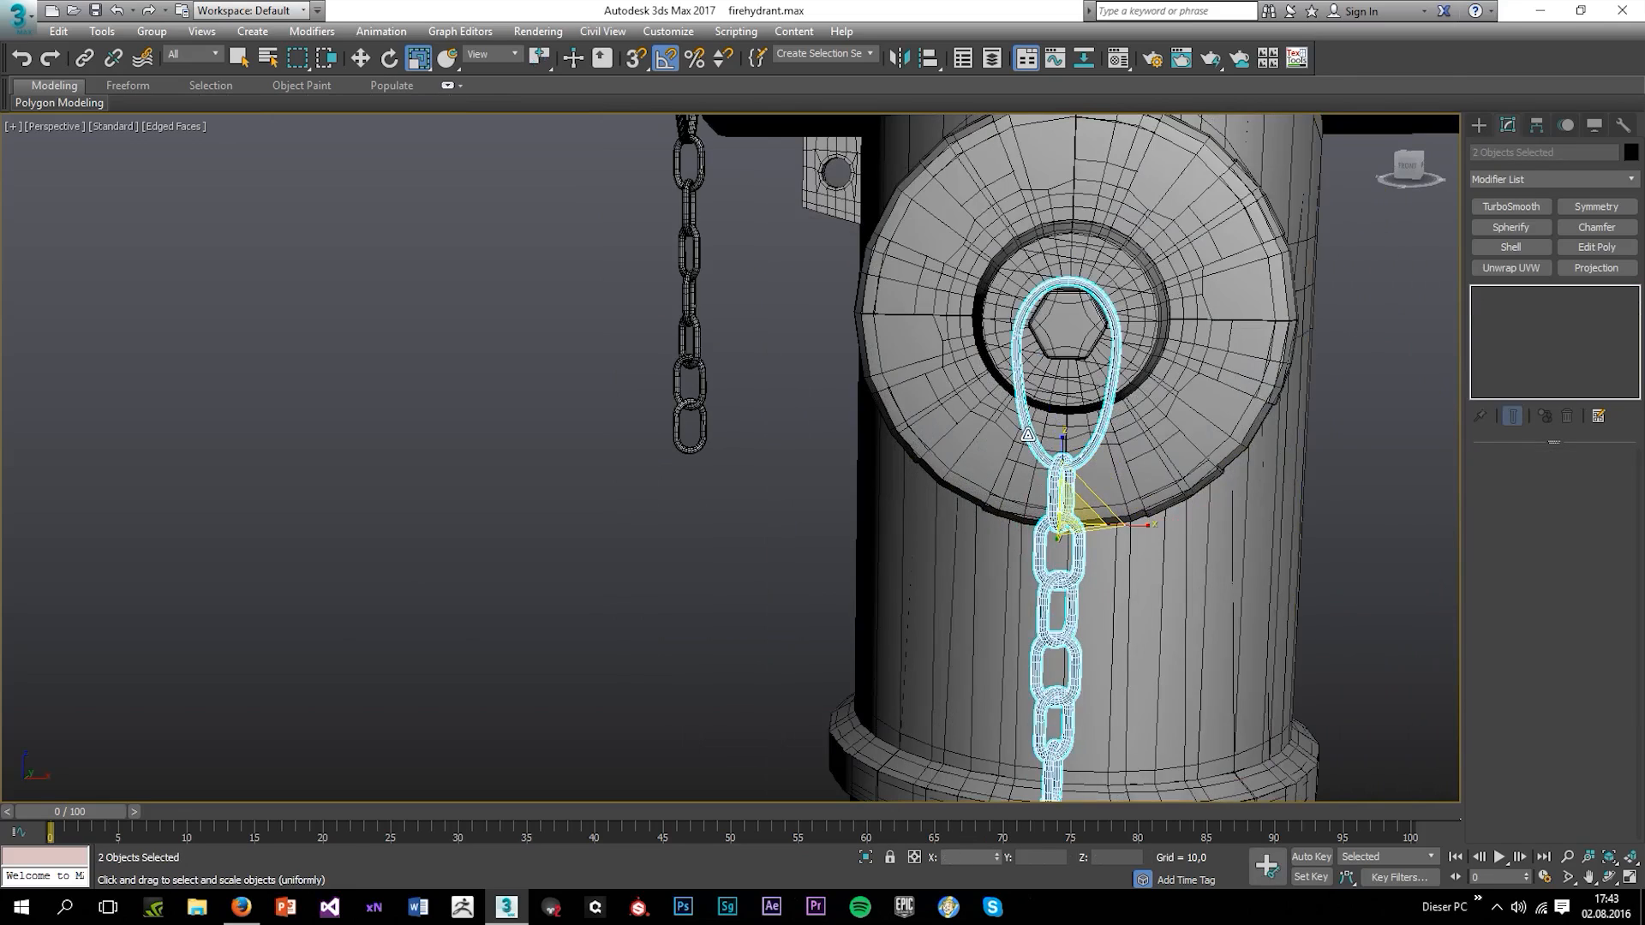
{"action": "key", "text": "Delete"}
Move the ring and chain of the remaining side cap sideways, clear of the hydrant
{"action": "middle_click_drag", "start_coordinate": [672, 262], "coordinate": [690, 535]}
{"action": "left_click", "coordinate": [697, 334]}
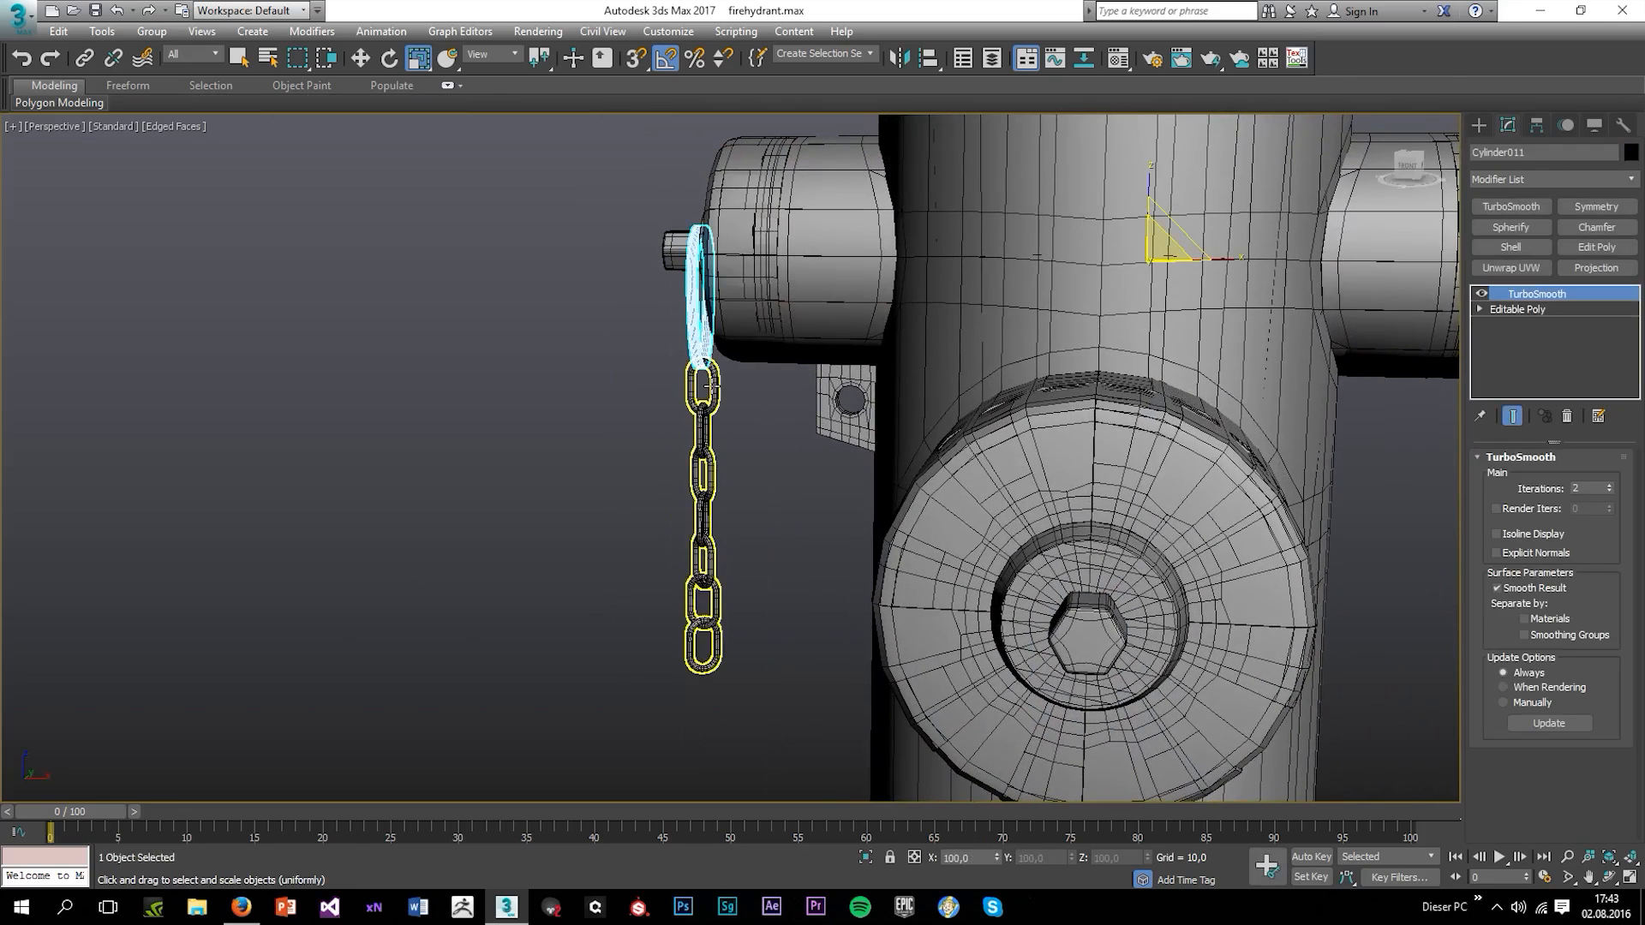
{"action": "left_click", "coordinate": [707, 387], "text": "ctrl"}
{"action": "key", "text": "w"}
{"action": "left_click_drag", "start_coordinate": [742, 415], "coordinate": [442, 383]}
Delete all link elements of the detached chain except the uppermost one beneath the ring
{"action": "middle_click_drag", "start_coordinate": [484, 400], "coordinate": [700, 384], "text": "alt"}
{"action": "scroll", "coordinate": [584, 334], "scroll_direction": "up", "scroll_amount": 3}
{"action": "left_click", "coordinate": [582, 329]}
{"action": "left_click", "coordinate": [555, 320]}
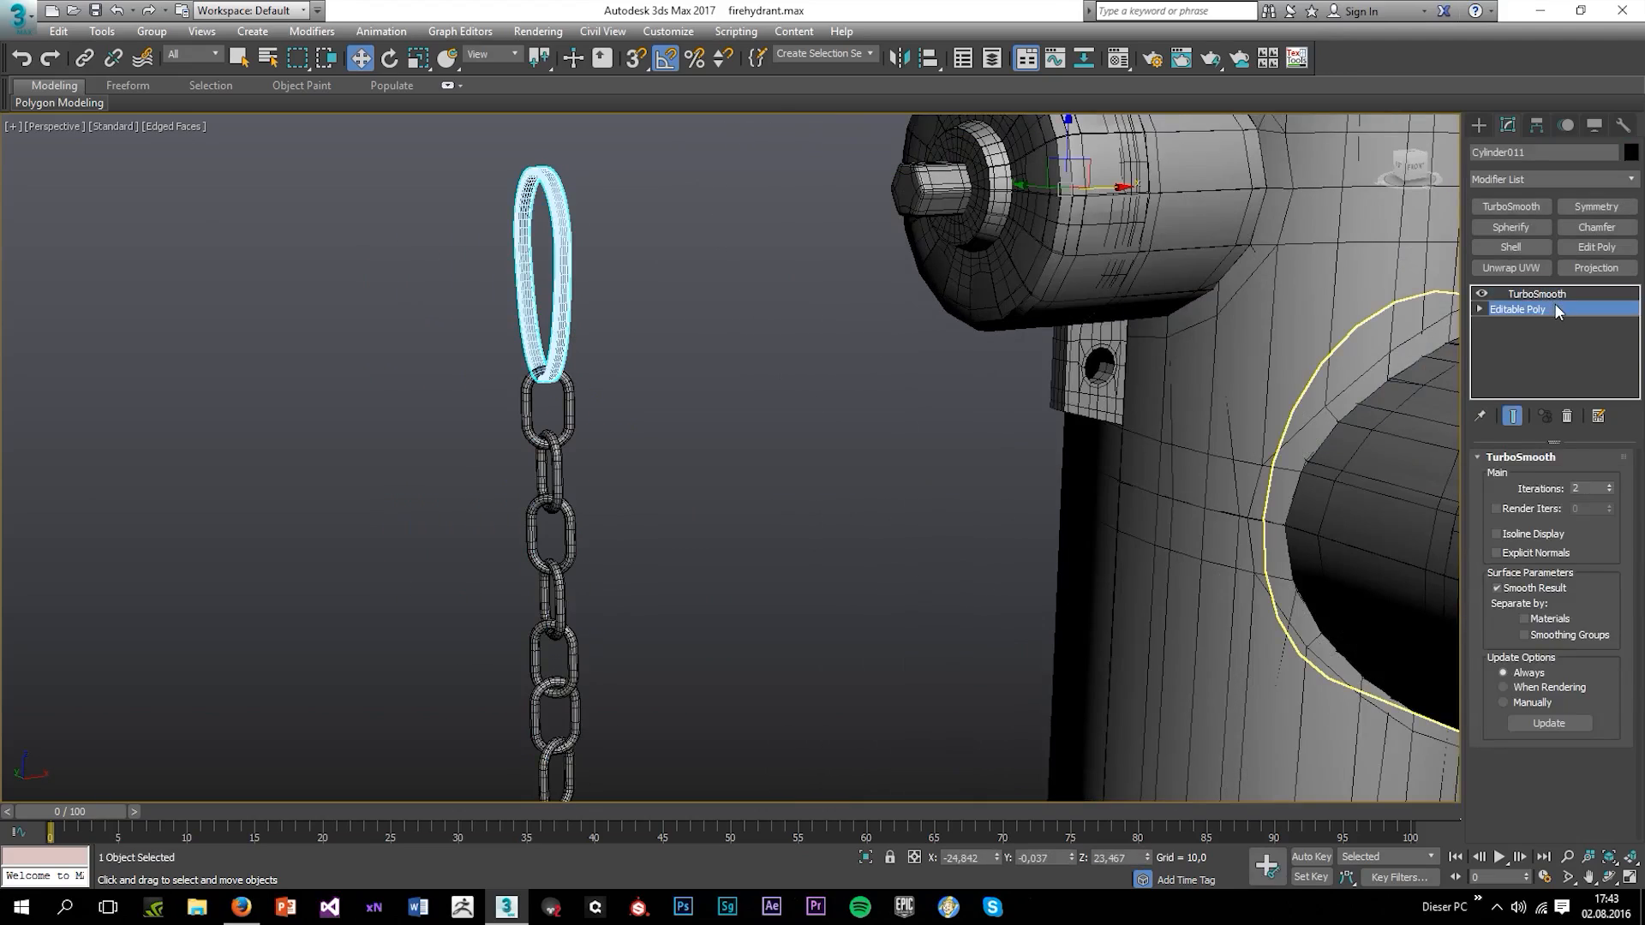
{"action": "left_click", "coordinate": [1590, 479]}
{"action": "middle_click_drag", "start_coordinate": [737, 561], "coordinate": [799, 459]}
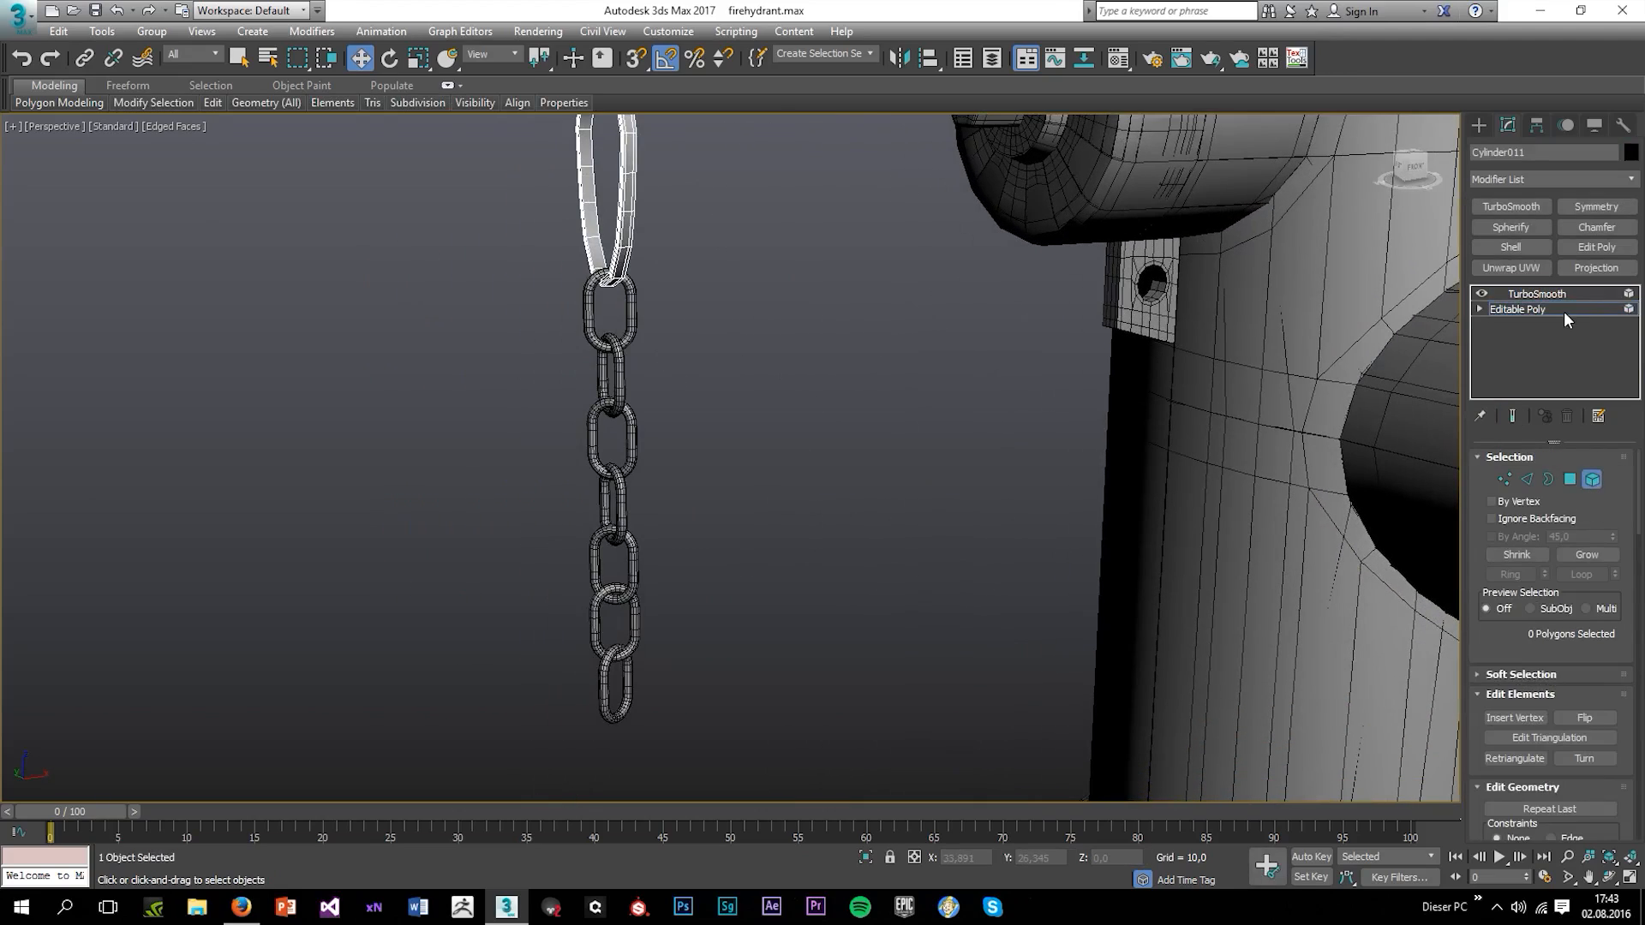
{"action": "left_click", "coordinate": [1538, 294]}
{"action": "left_click", "coordinate": [587, 345]}
{"action": "left_click", "coordinate": [1534, 310]}
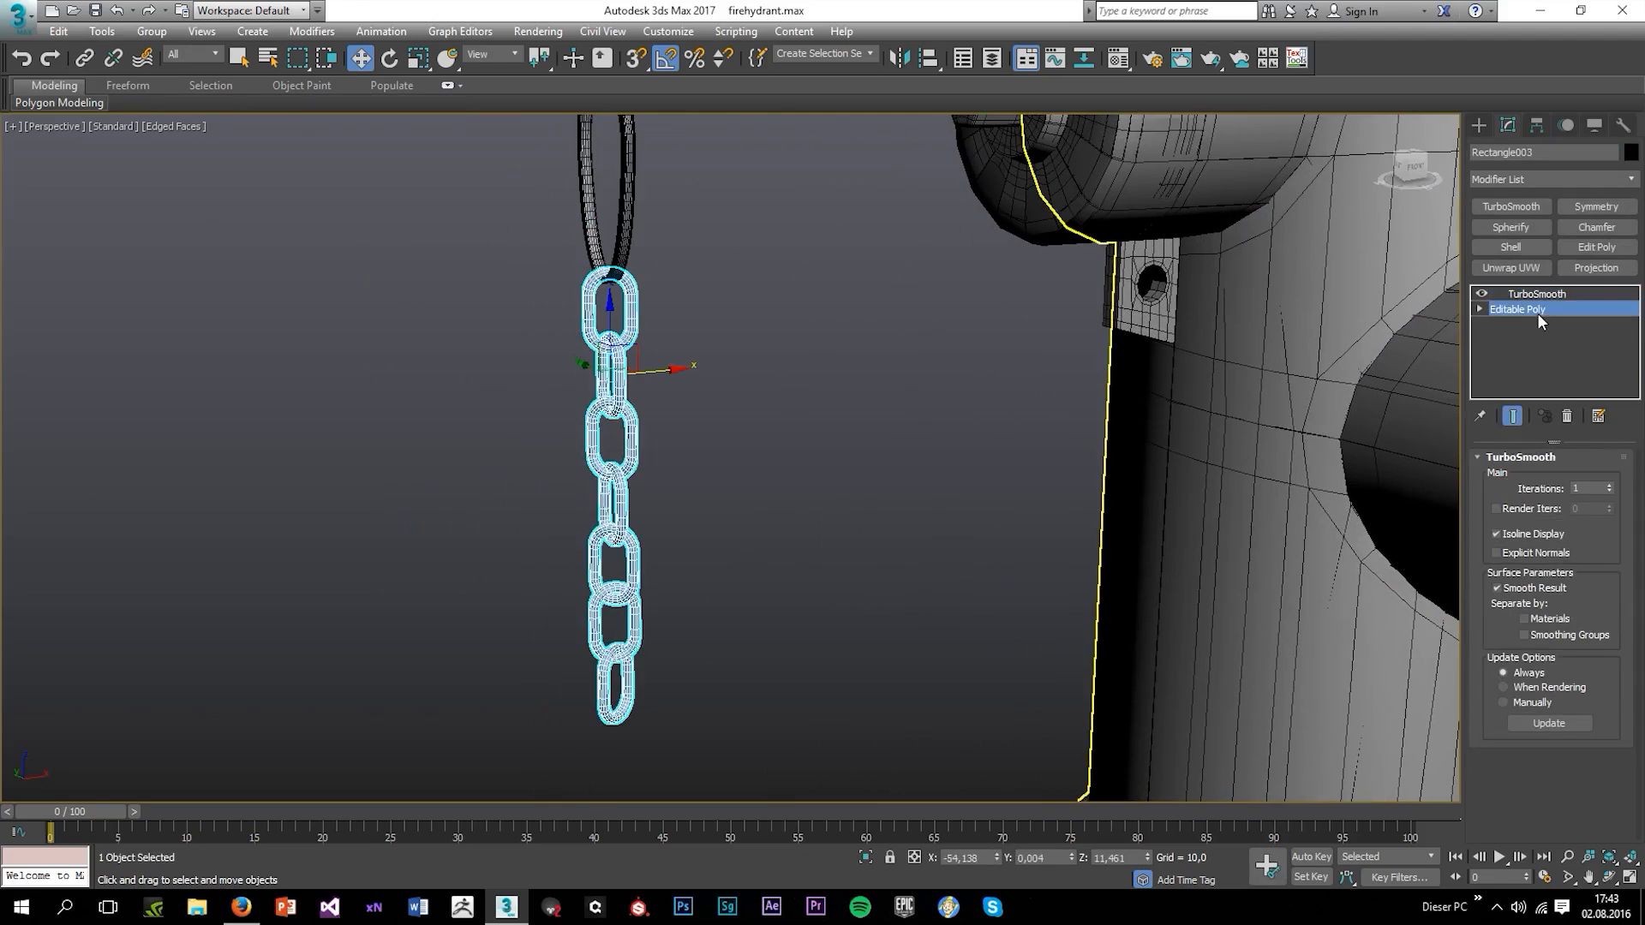
{"action": "left_click_drag", "start_coordinate": [514, 385], "coordinate": [796, 679]}
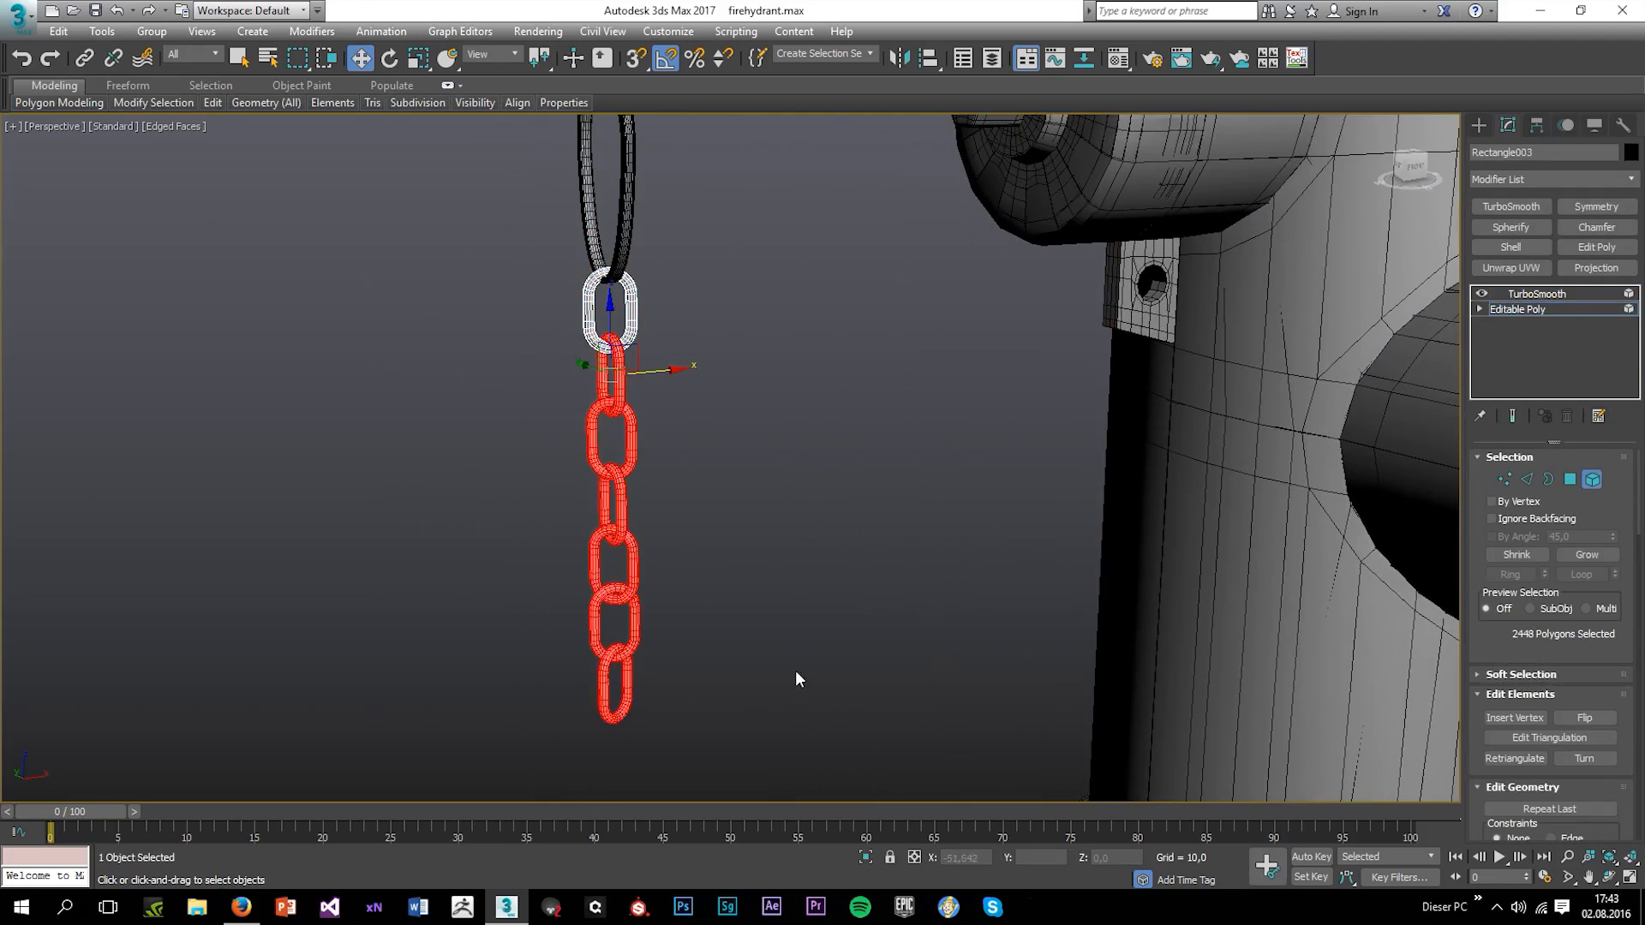
{"action": "key", "text": "Delete"}
{"action": "left_click", "coordinate": [610, 272]}
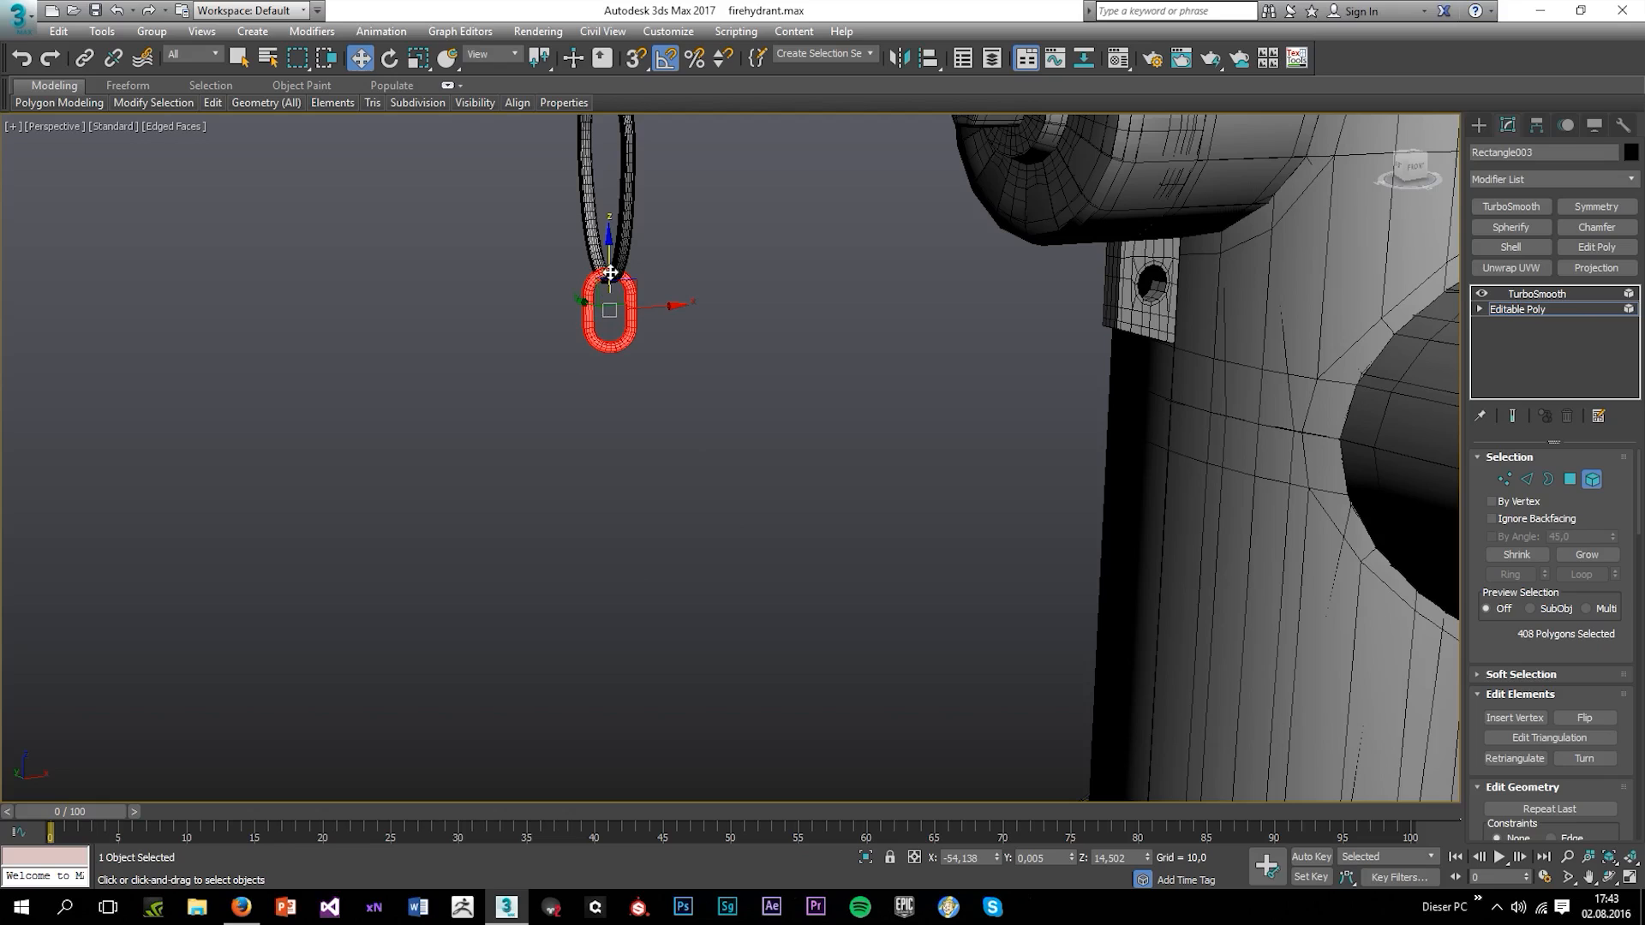
{"action": "left_click", "coordinate": [696, 256]}
Turn off the edged faces display and inspect the hydrant's shaded surfaces and flange bolts
{"action": "middle_click_drag", "start_coordinate": [696, 256], "coordinate": [748, 454], "text": "alt"}
{"action": "key", "text": "F4"}
{"action": "scroll", "coordinate": [761, 390], "scroll_direction": "down", "scroll_amount": 4}
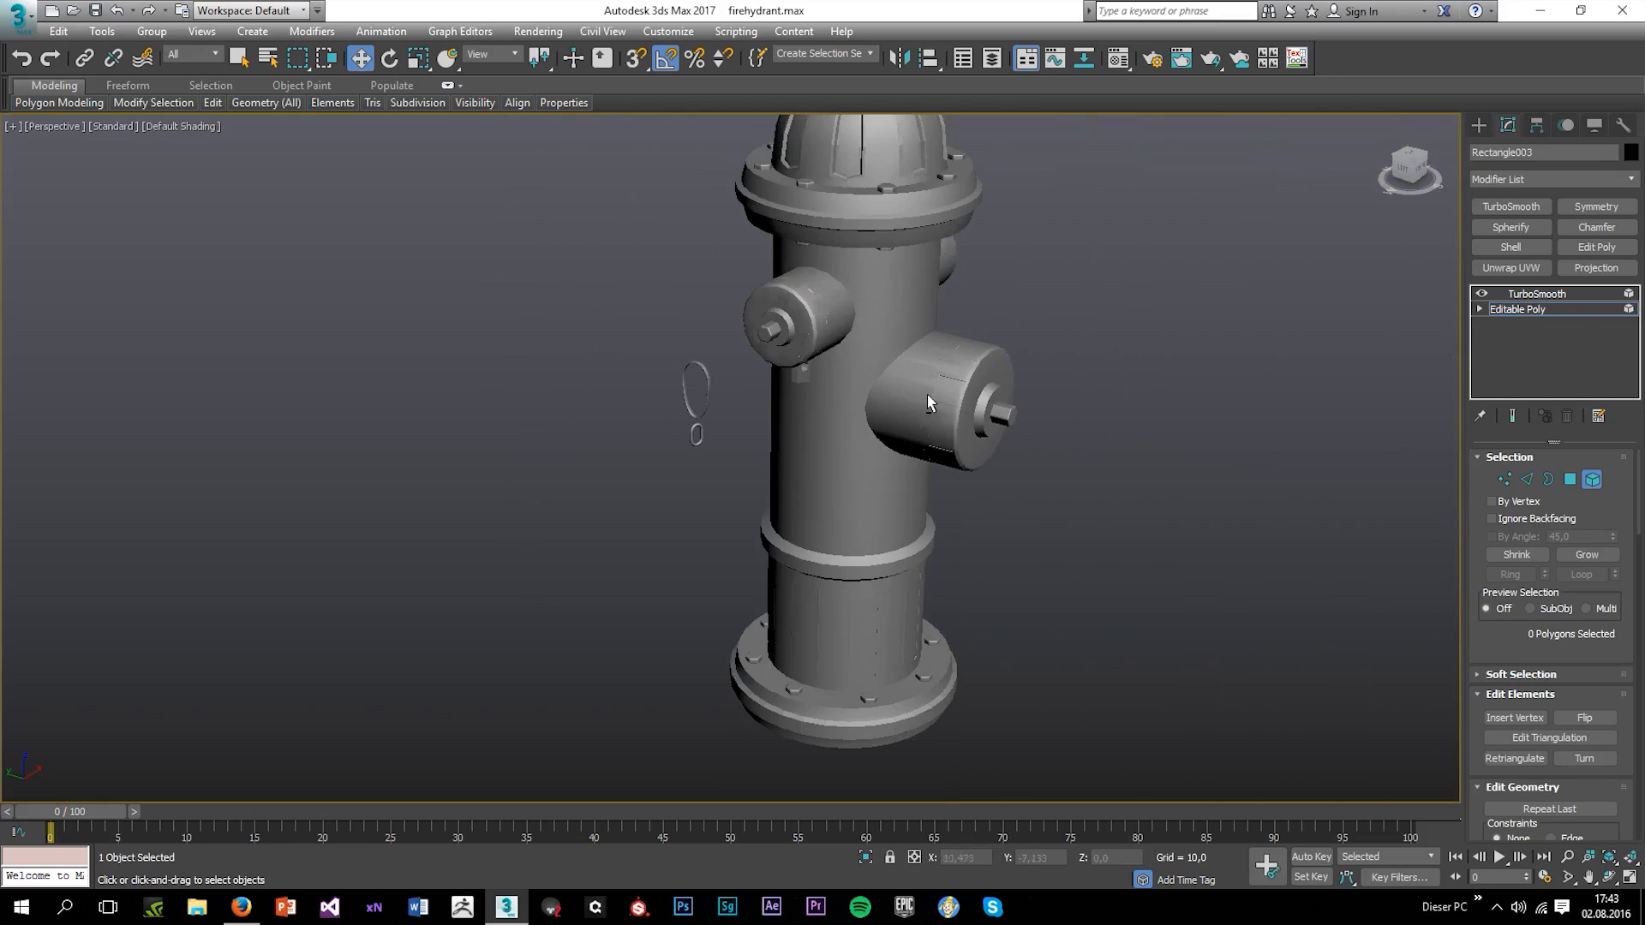
{"action": "middle_click_drag", "start_coordinate": [1049, 401], "coordinate": [743, 351], "text": "alt"}
{"action": "middle_click_drag", "start_coordinate": [743, 351], "coordinate": [843, 382], "text": "alt"}
{"action": "scroll", "coordinate": [728, 214], "scroll_direction": "up", "scroll_amount": 5}
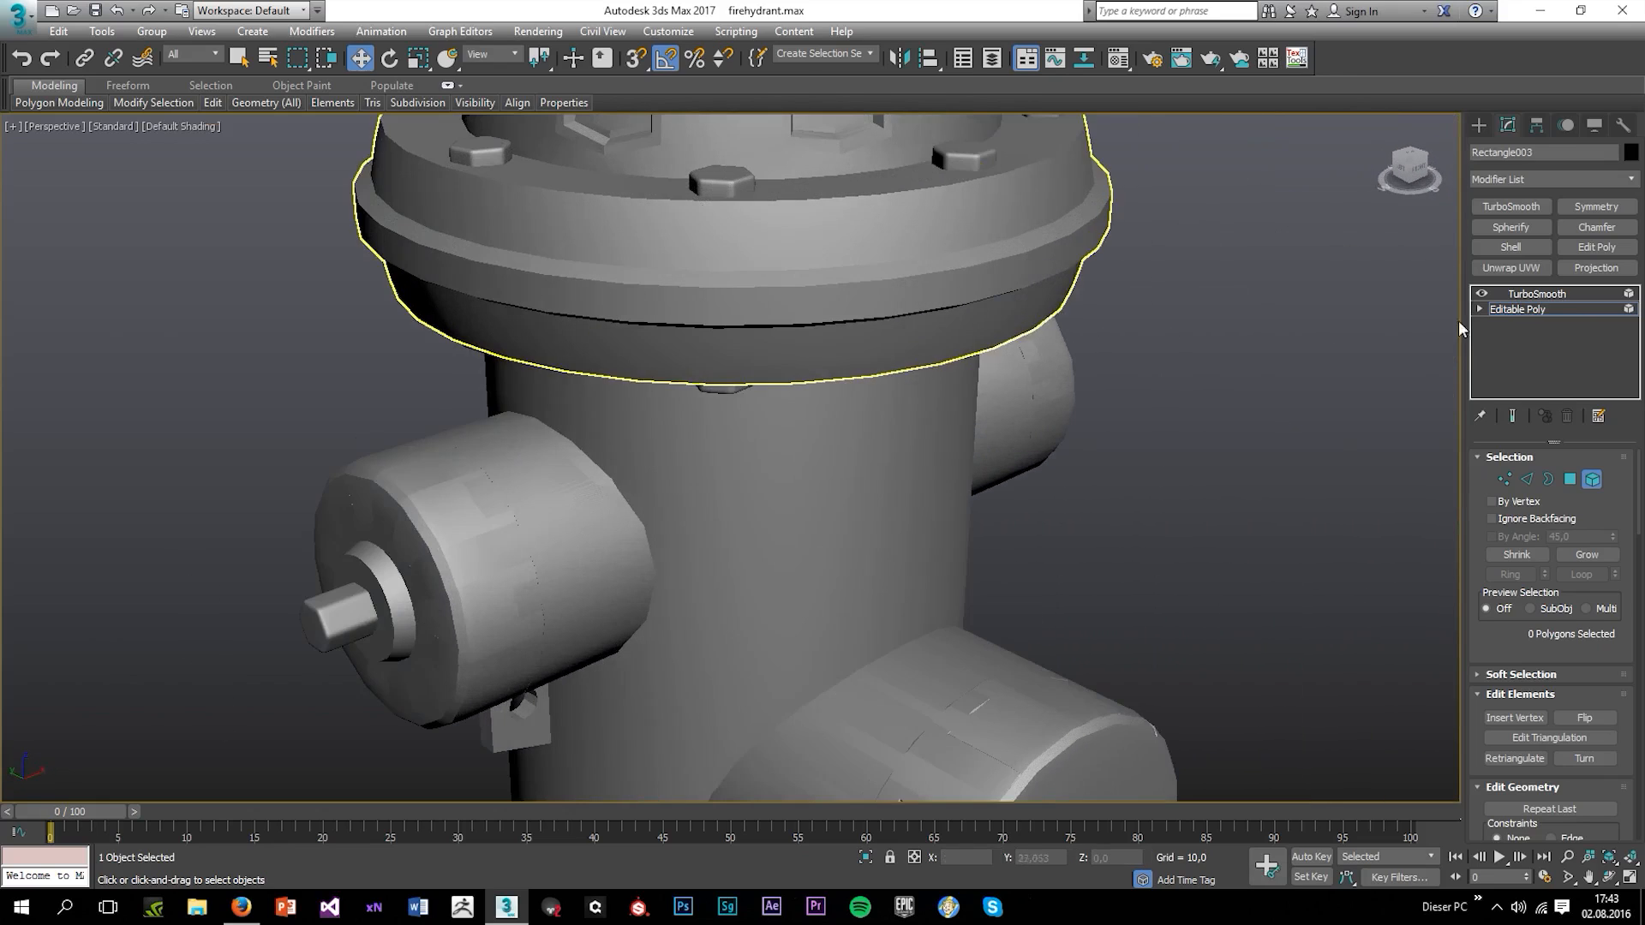
{"action": "left_click", "coordinate": [1538, 294]}
{"action": "left_click", "coordinate": [1517, 310]}
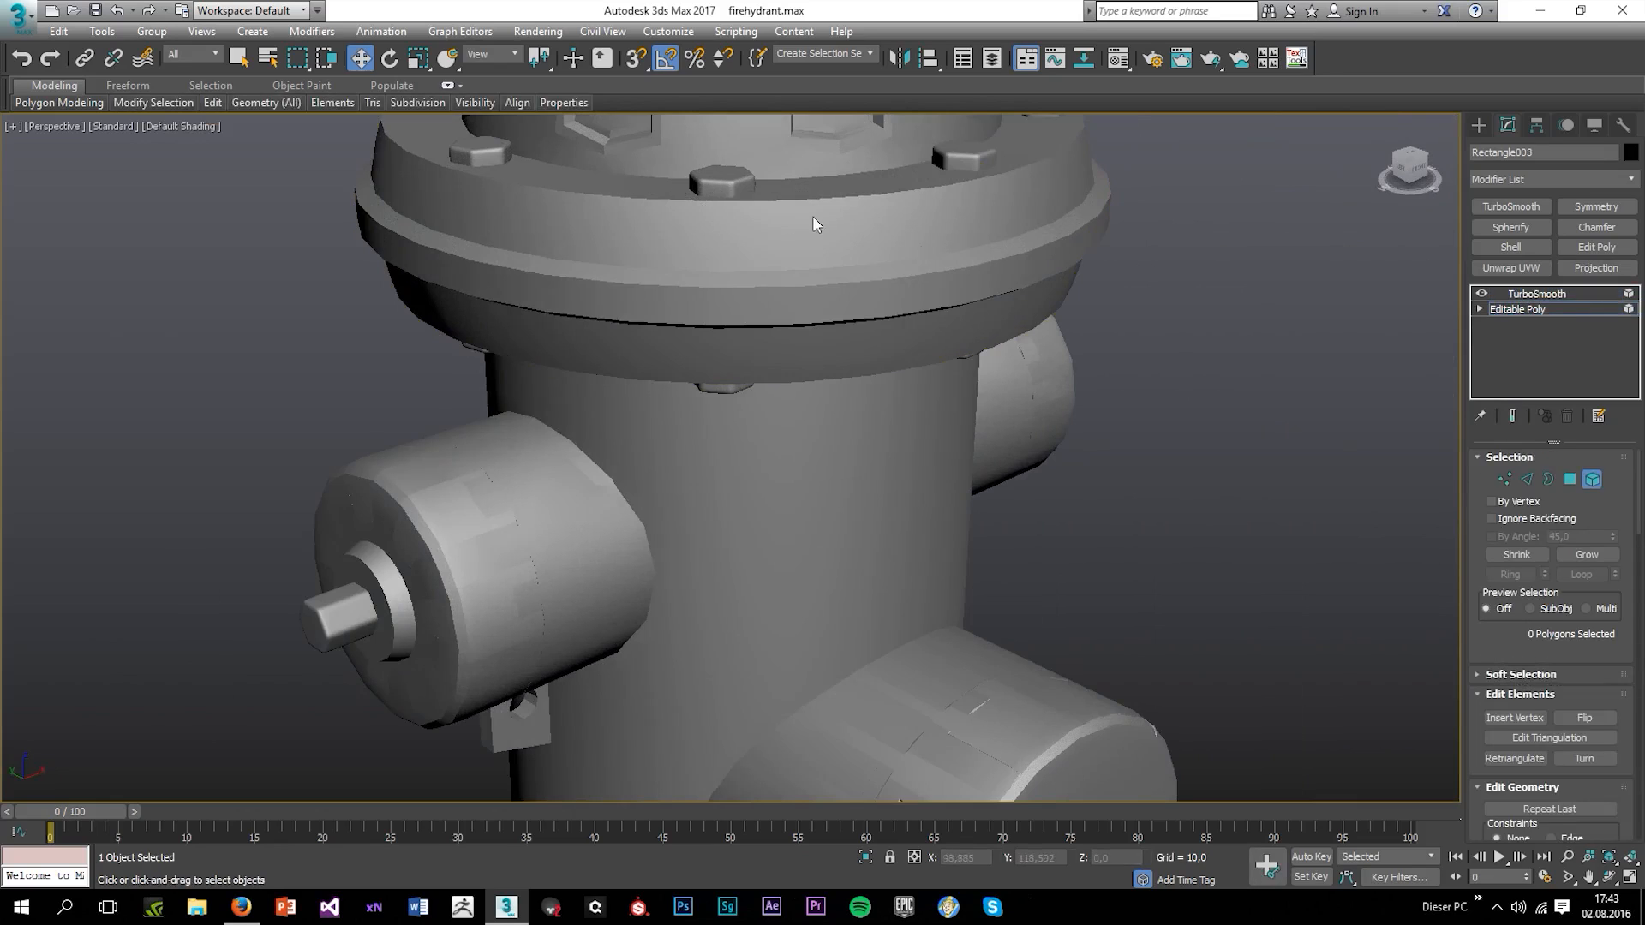
{"action": "left_click", "coordinate": [1581, 310]}
Try adjusting the Chamfer modifier's amount on the hydrant's bolts
{"action": "left_click", "coordinate": [721, 187]}
{"action": "scroll", "coordinate": [988, 359], "scroll_direction": "down", "scroll_amount": 5}
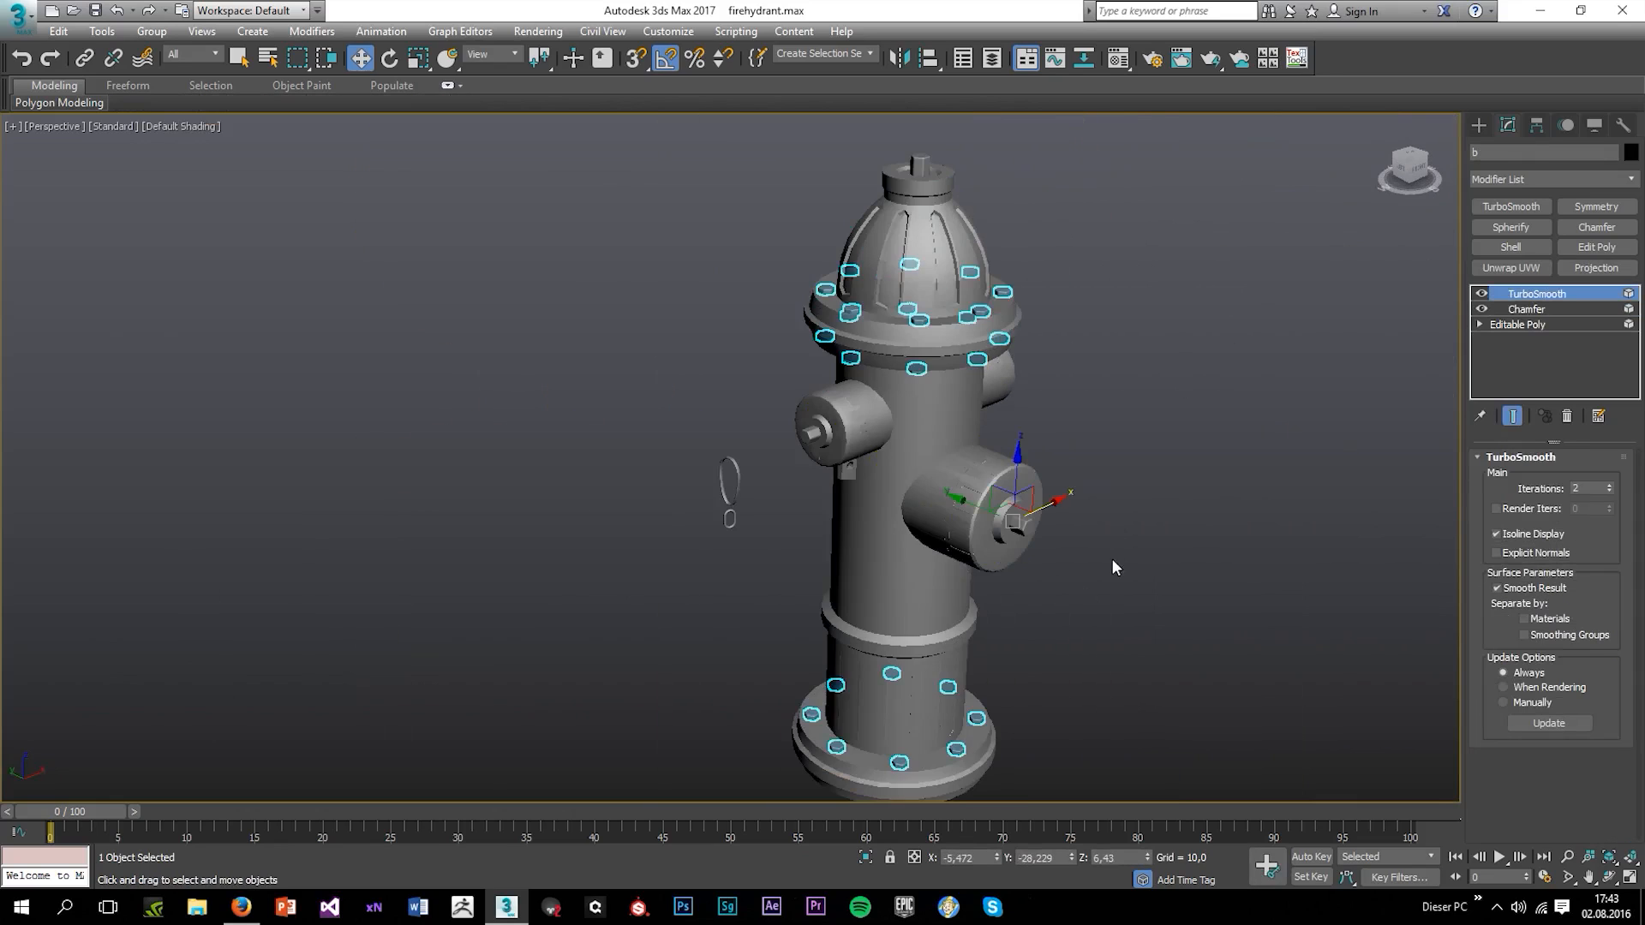
{"action": "middle_click_drag", "start_coordinate": [849, 718], "coordinate": [783, 575]}
{"action": "middle_click_drag", "start_coordinate": [952, 323], "coordinate": [1031, 677]}
{"action": "scroll", "coordinate": [947, 569], "scroll_direction": "up", "scroll_amount": 5}
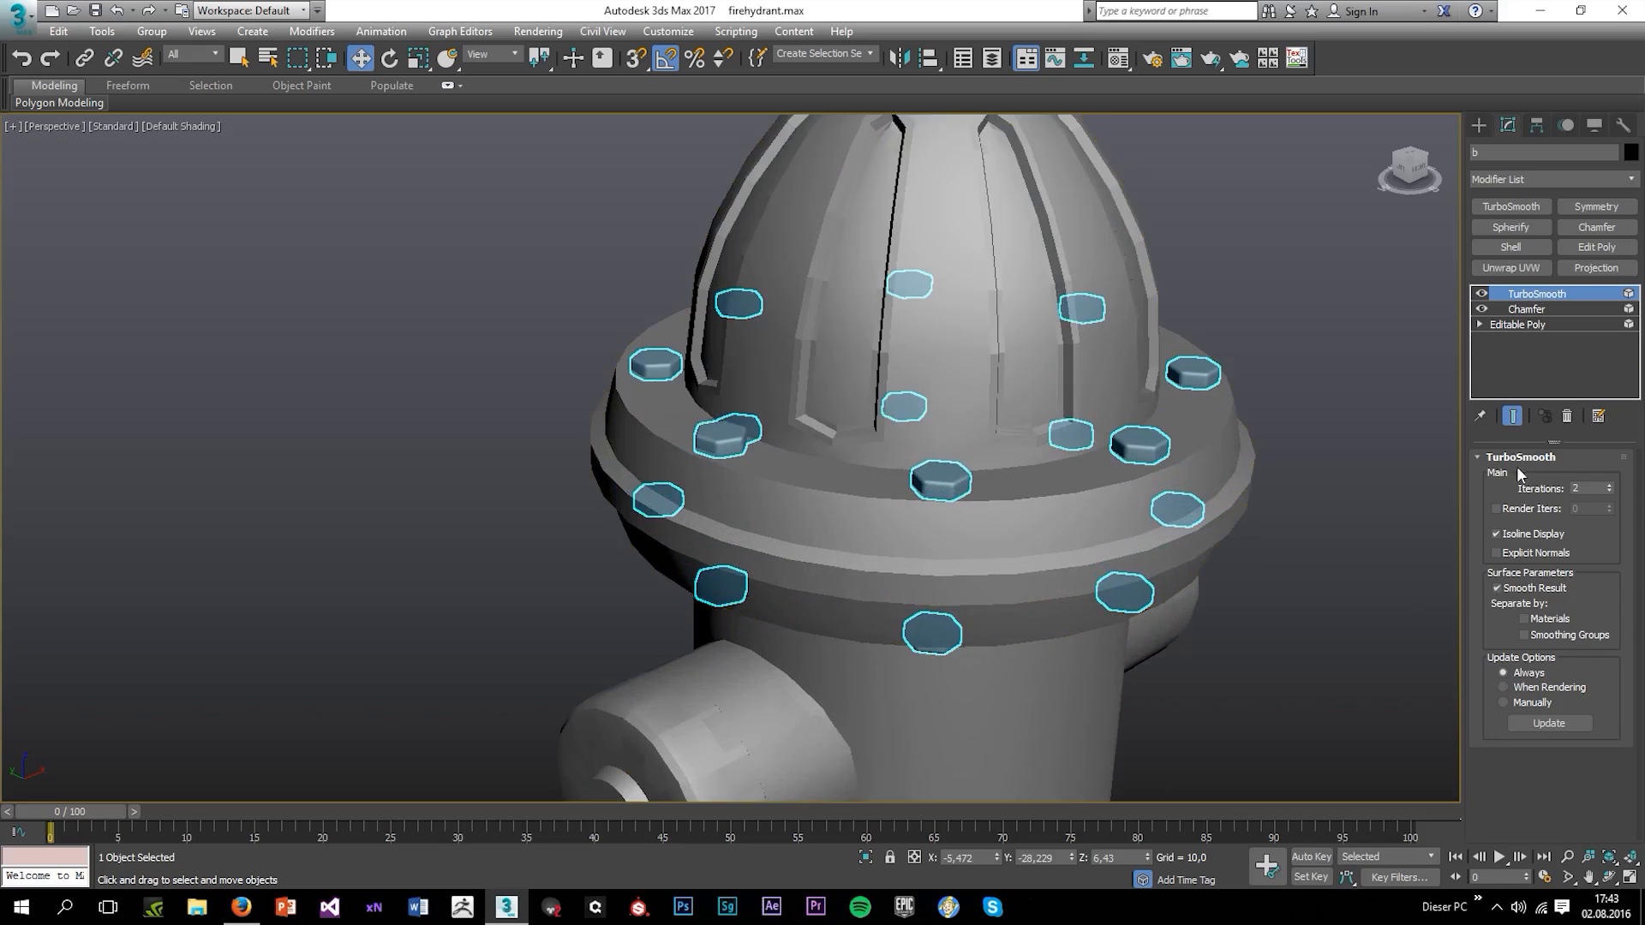
{"action": "left_click", "coordinate": [1526, 310]}
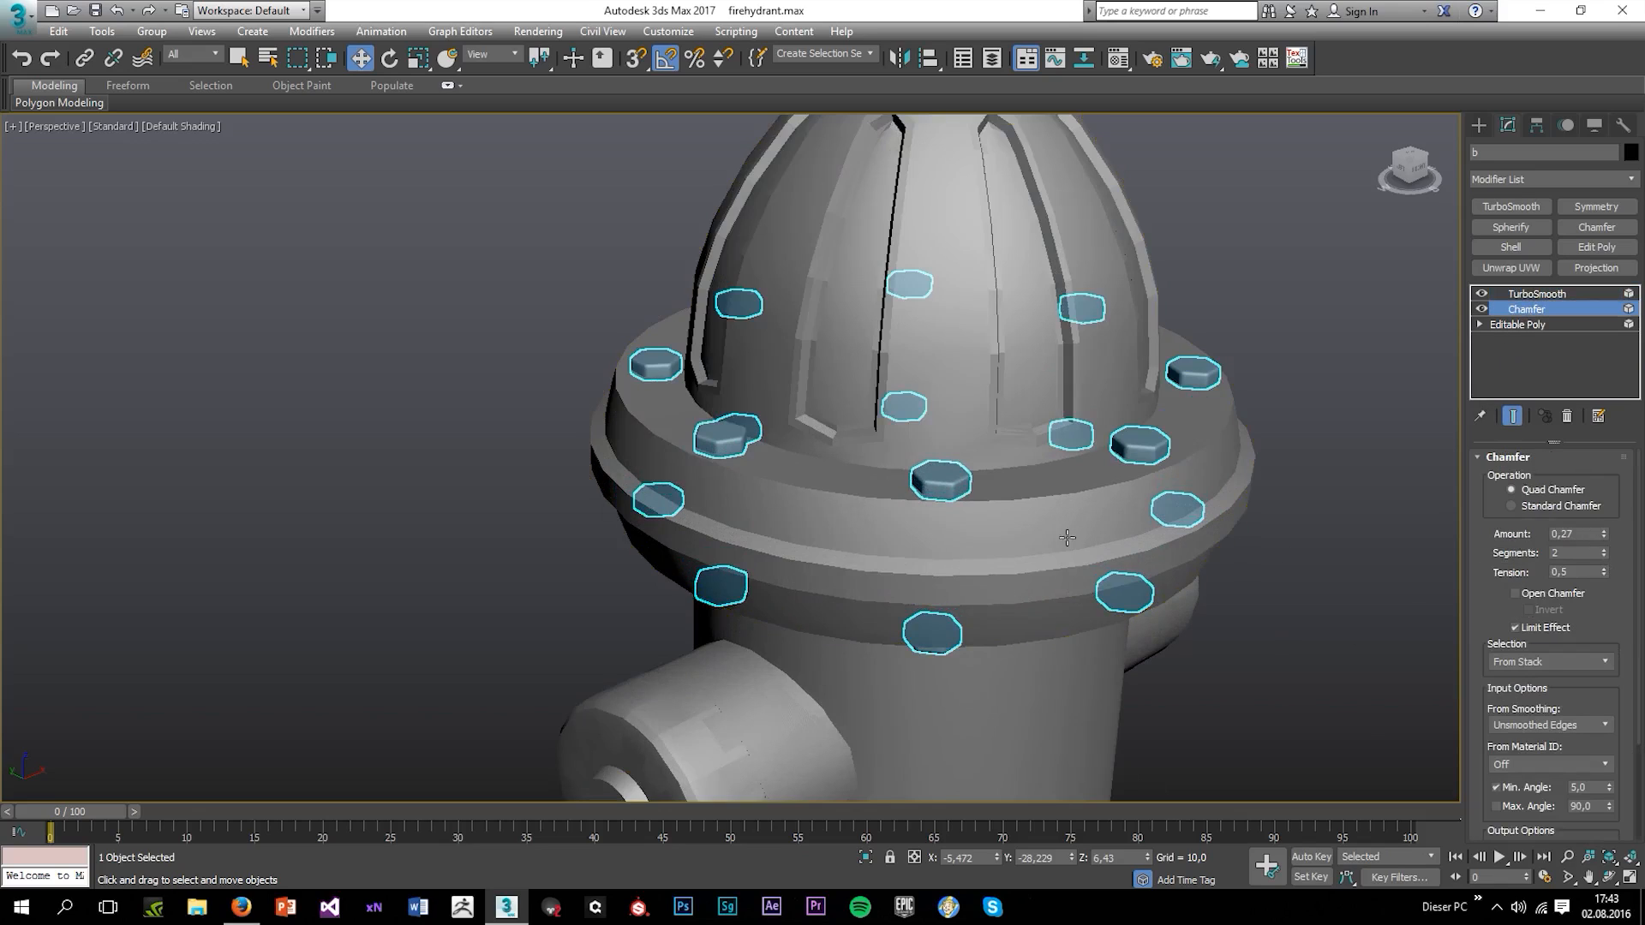
{"action": "scroll", "coordinate": [1067, 537], "scroll_direction": "up", "scroll_amount": 3}
{"action": "left_click_drag", "start_coordinate": [1601, 538], "coordinate": [1599, 540]}
{"action": "left_click", "coordinate": [286, 459]}
{"action": "scroll", "coordinate": [286, 453], "scroll_direction": "down", "scroll_amount": 6}
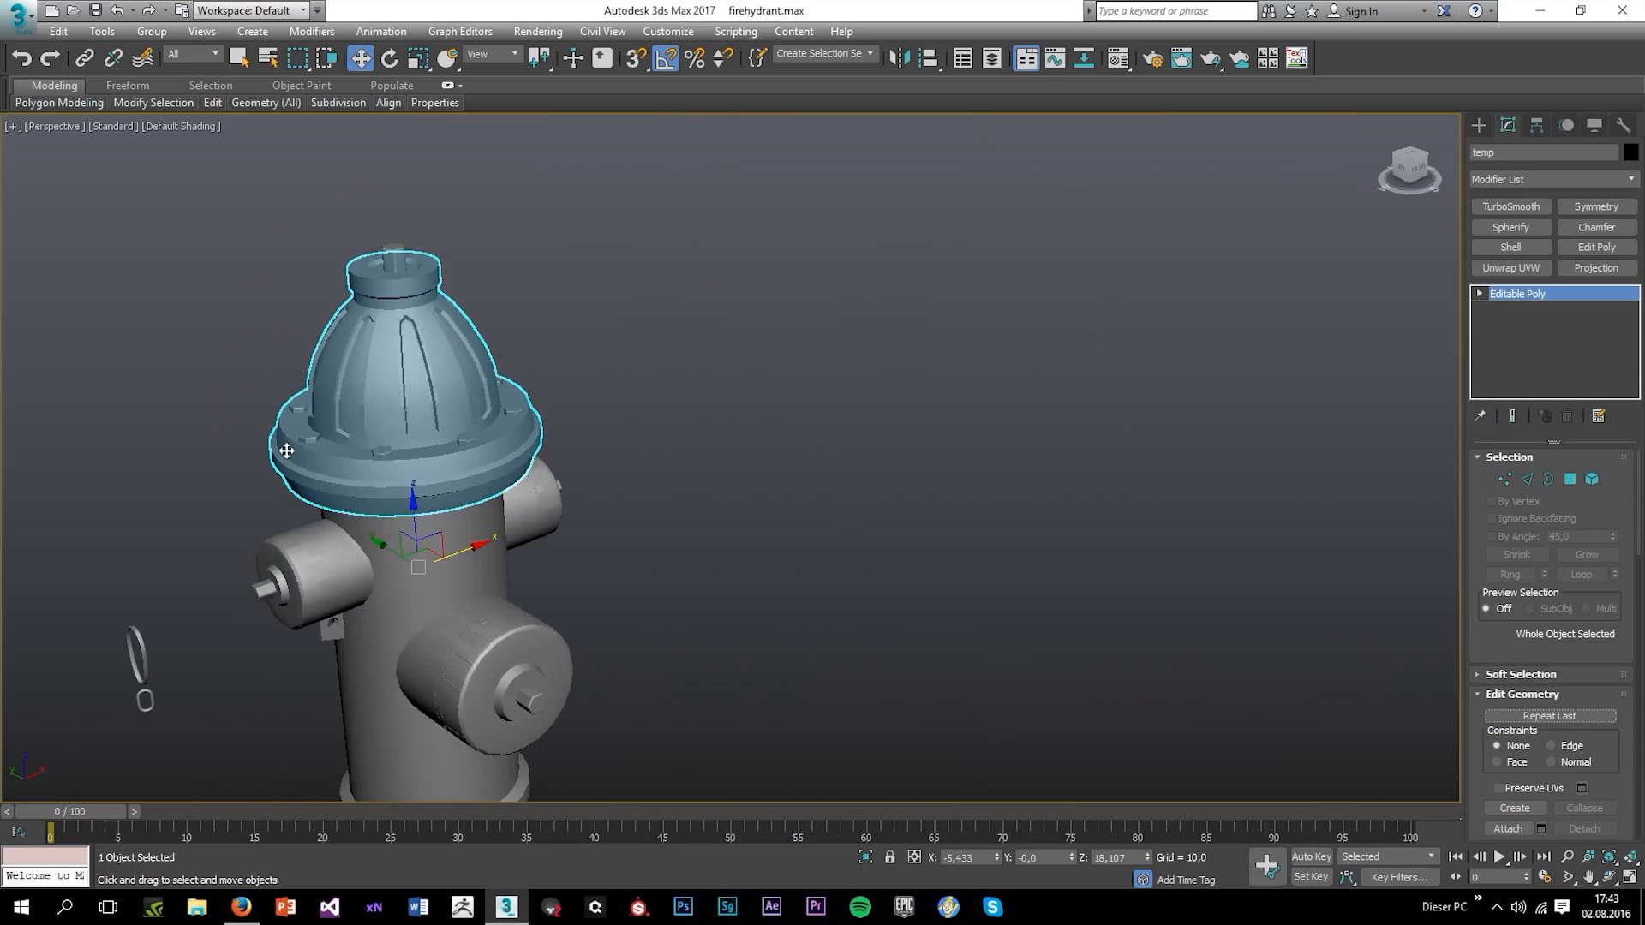
Select the bolts and delete their TurboSmooth and Chamfer modifiers
{"action": "left_click", "coordinate": [563, 540]}
{"action": "middle_click_drag", "start_coordinate": [563, 540], "coordinate": [932, 522]}
{"action": "scroll", "coordinate": [702, 428], "scroll_direction": "up", "scroll_amount": 3}
{"action": "scroll", "coordinate": [702, 428], "scroll_direction": "up", "scroll_amount": 2}
{"action": "left_click", "coordinate": [987, 506]}
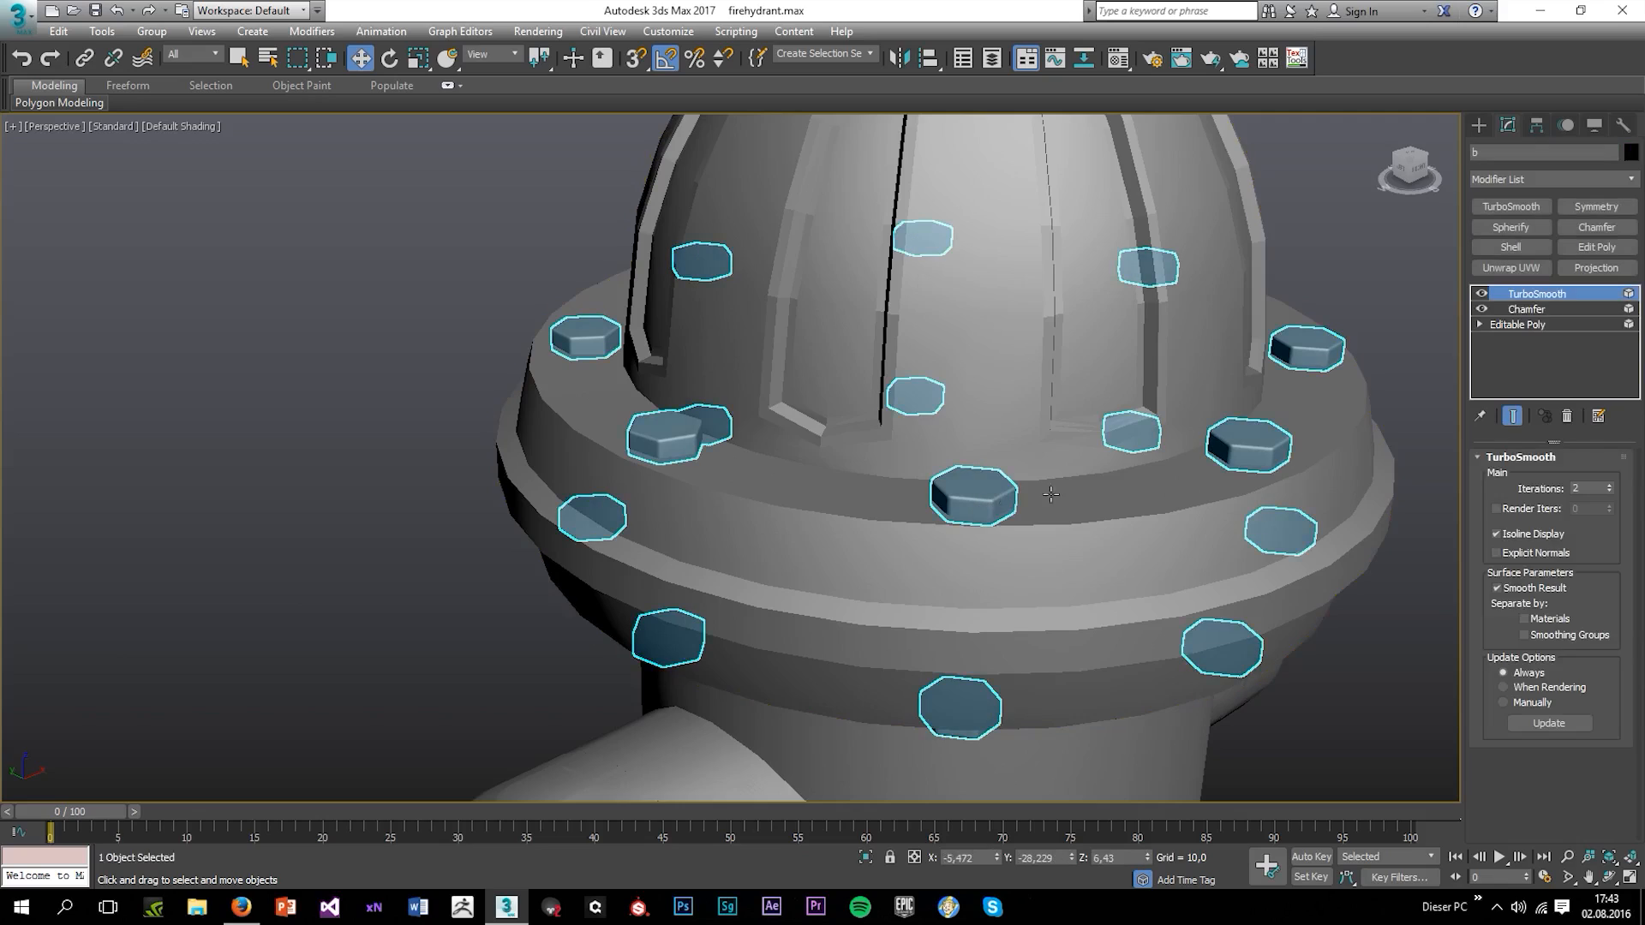
{"action": "right_click", "coordinate": [1527, 298]}
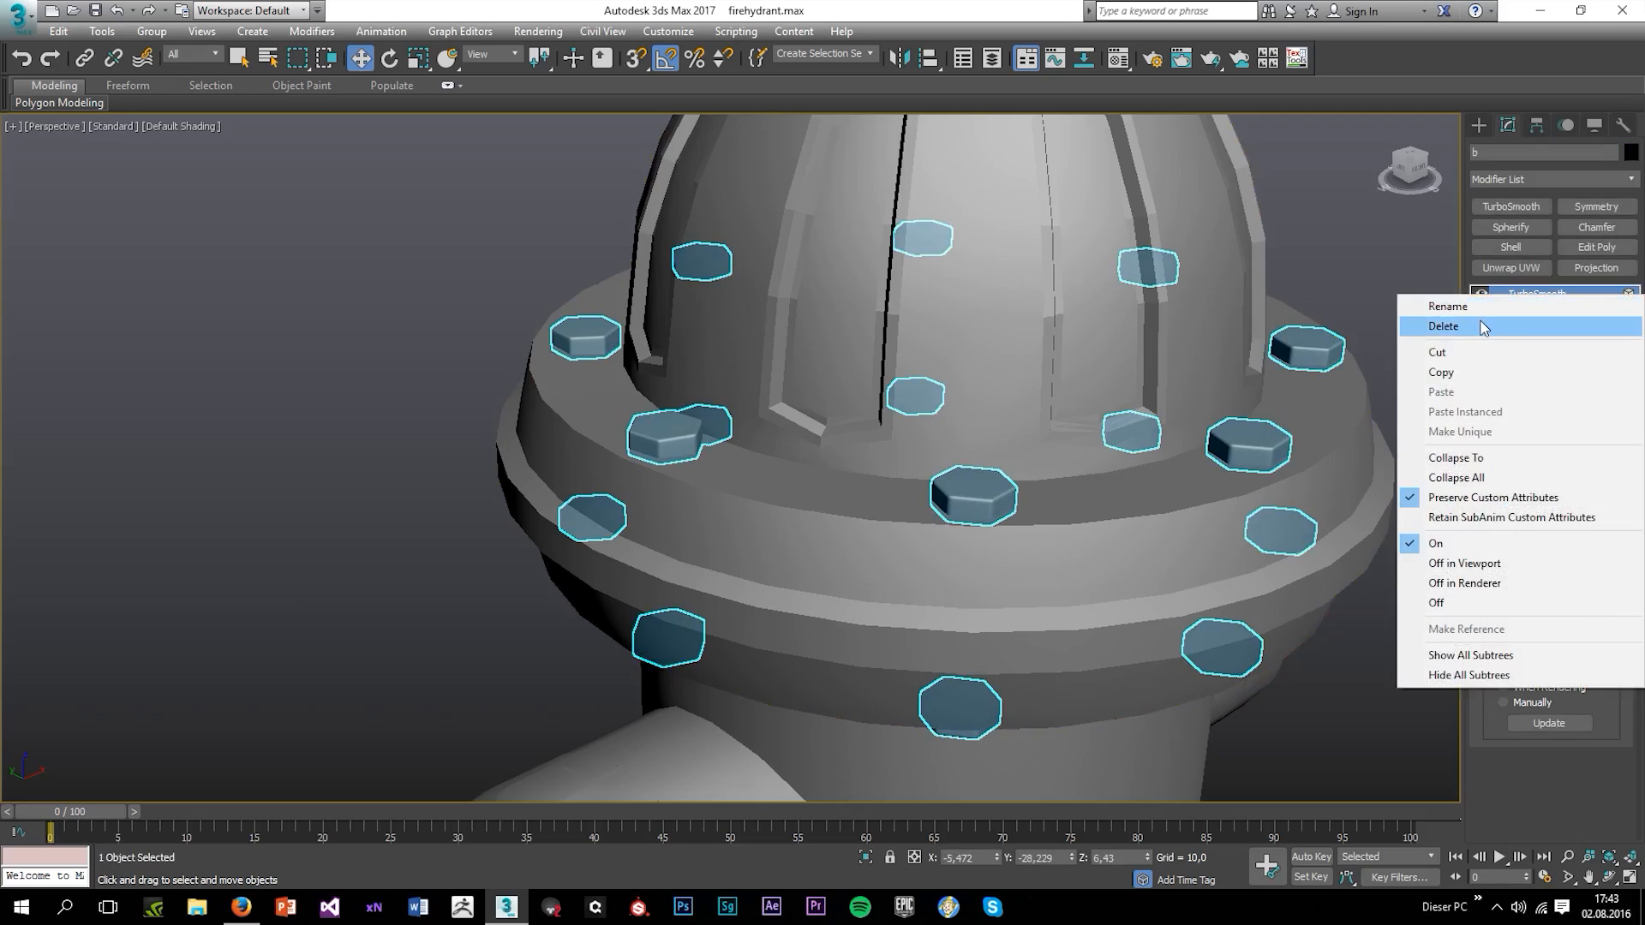
{"action": "left_click", "coordinate": [1448, 327]}
{"action": "right_click", "coordinate": [1525, 296]}
{"action": "left_click", "coordinate": [1482, 334]}
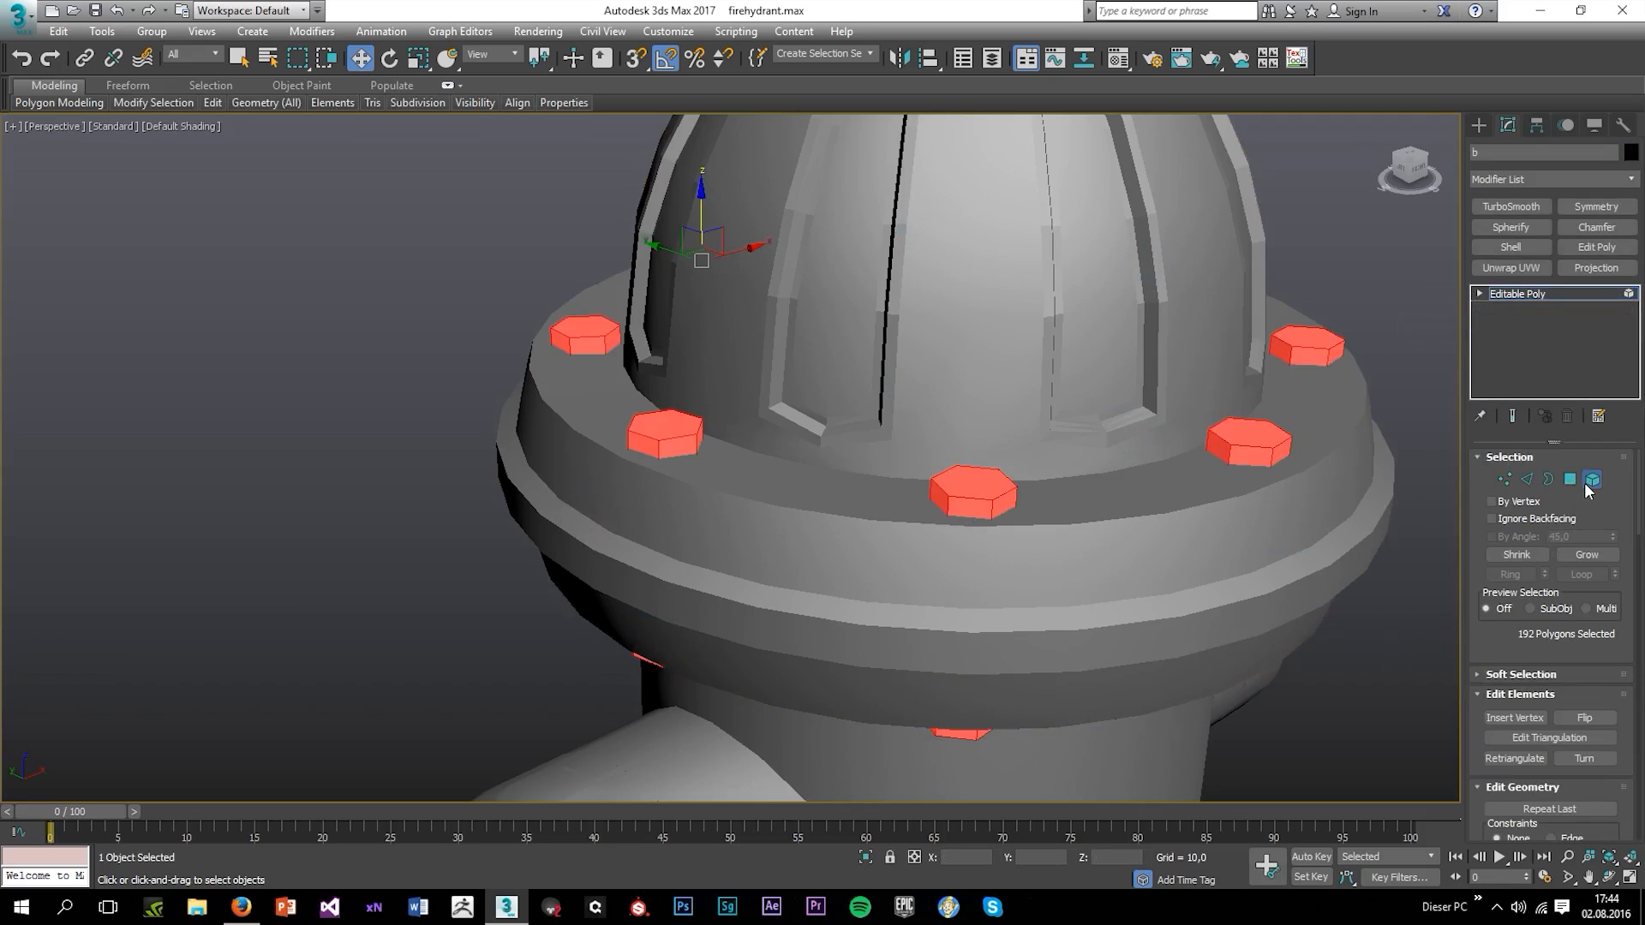
Delete the bolt elements above and below the bonnet flange, keeping one bolt on each side
{"action": "left_click", "coordinate": [1278, 447]}
{"action": "left_click", "coordinate": [1317, 351], "text": "ctrl"}
{"action": "middle_click_drag", "start_coordinate": [1322, 356], "coordinate": [865, 475], "text": "alt"}
{"action": "left_click", "coordinate": [1081, 381], "text": "ctrl"}
{"action": "middle_click_drag", "start_coordinate": [1094, 385], "coordinate": [1028, 404], "text": "alt"}
{"action": "left_click", "coordinate": [1342, 558], "text": "ctrl"}
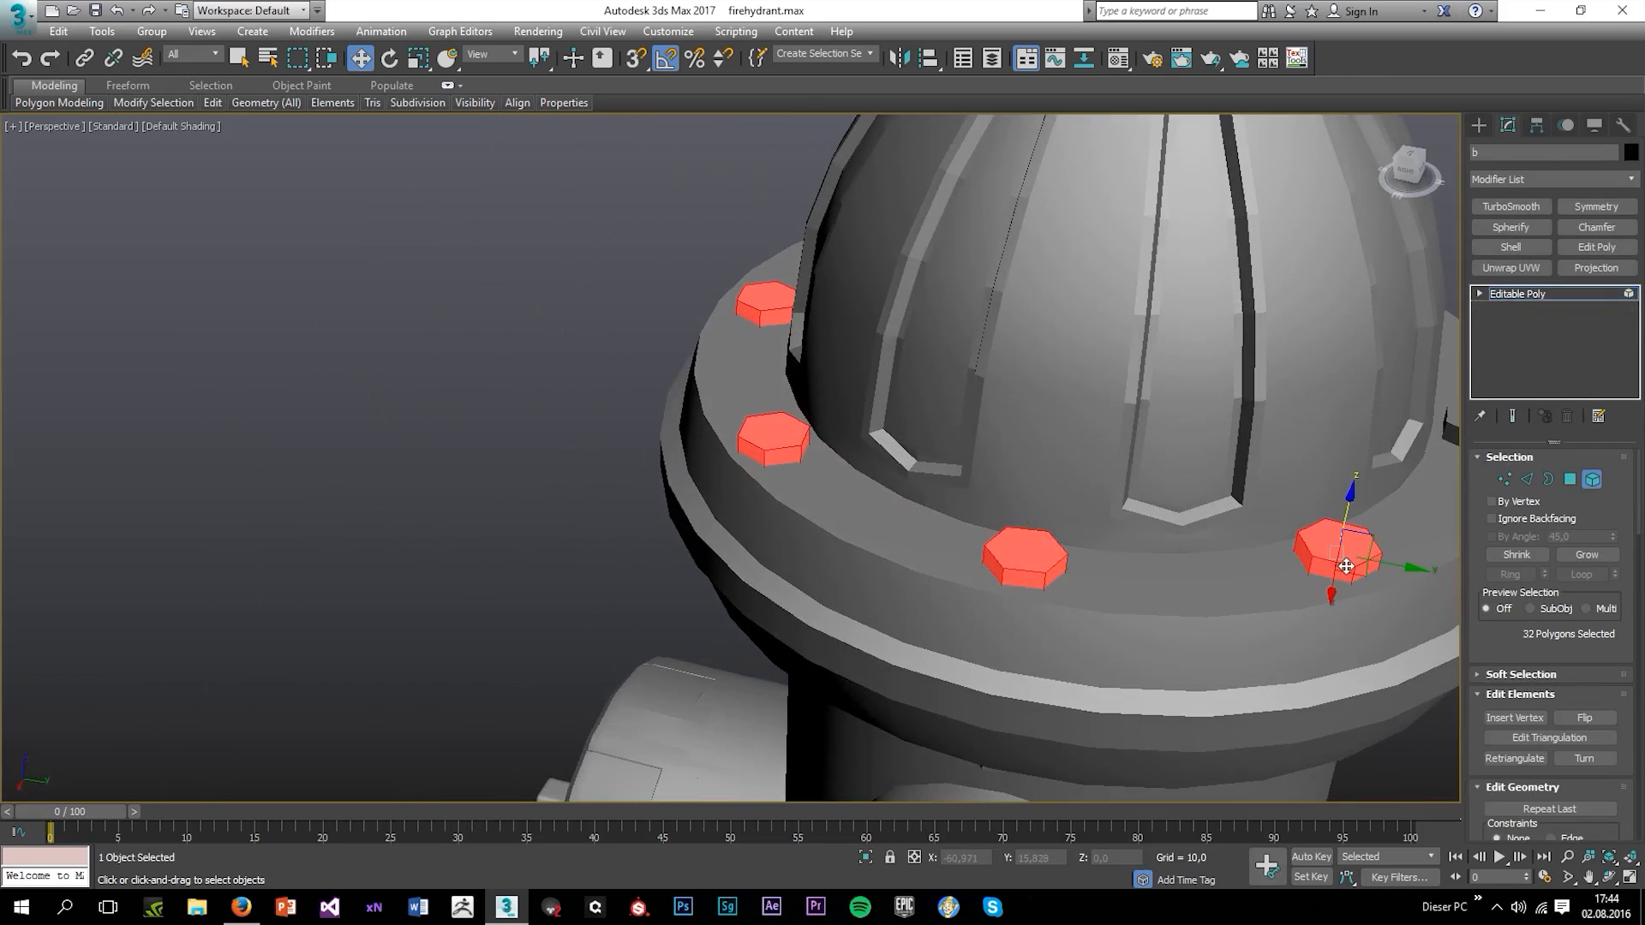
{"action": "middle_click_drag", "start_coordinate": [1341, 543], "coordinate": [978, 493]}
{"action": "left_click", "coordinate": [1136, 391], "text": "ctrl"}
{"action": "middle_click_drag", "start_coordinate": [1136, 391], "coordinate": [895, 368], "text": "alt"}
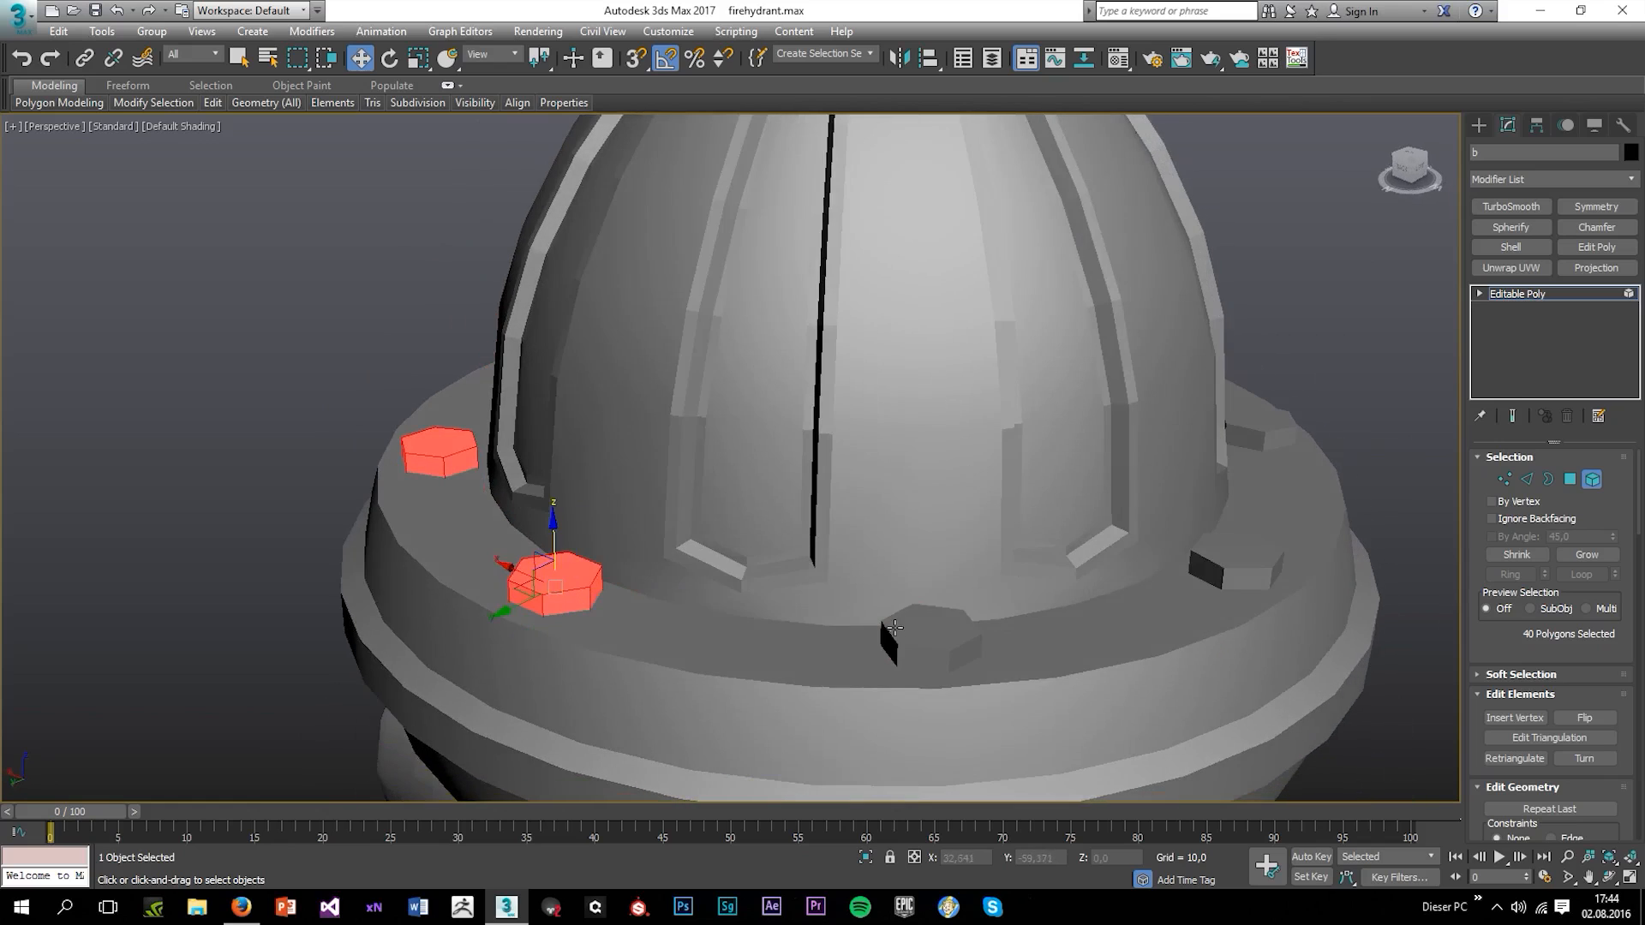
{"action": "left_click", "coordinate": [908, 629], "text": "ctrl"}
{"action": "left_click", "coordinate": [1232, 574], "text": "ctrl"}
{"action": "middle_click_drag", "start_coordinate": [1232, 574], "coordinate": [942, 405], "text": "alt"}
{"action": "scroll", "coordinate": [1114, 634], "scroll_direction": "down", "scroll_amount": 5}
{"action": "scroll", "coordinate": [951, 359], "scroll_direction": "up", "scroll_amount": 5}
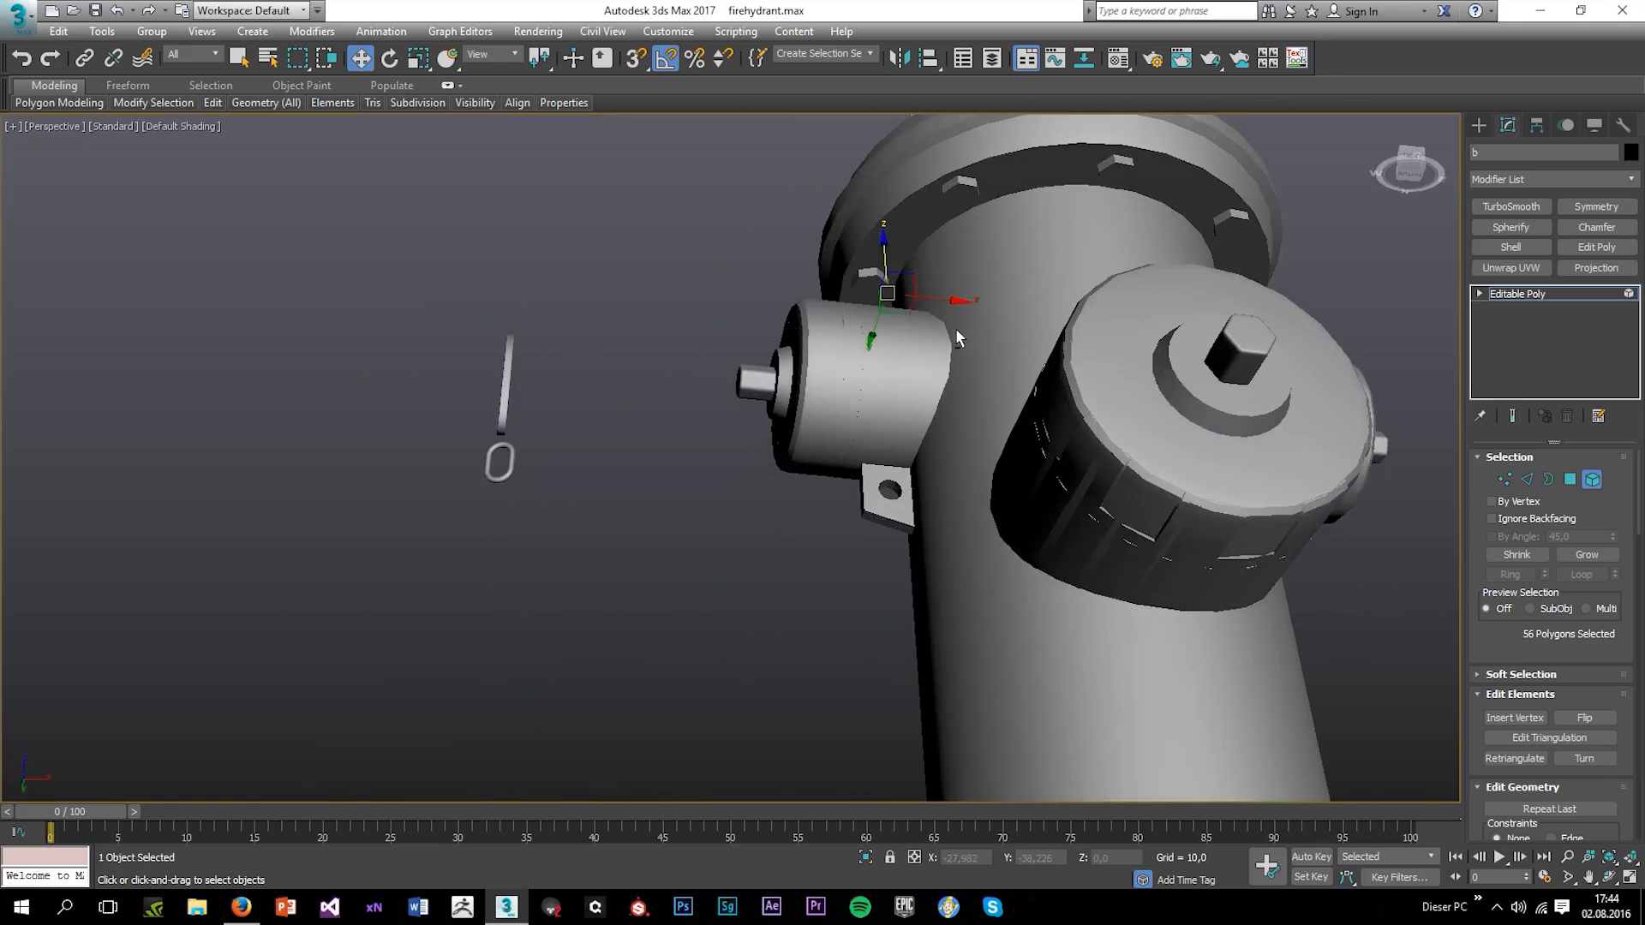
{"action": "middle_click_drag", "start_coordinate": [957, 337], "coordinate": [921, 398], "text": "alt"}
{"action": "left_click_drag", "start_coordinate": [1007, 331], "coordinate": [1002, 342], "text": "ctrl"}
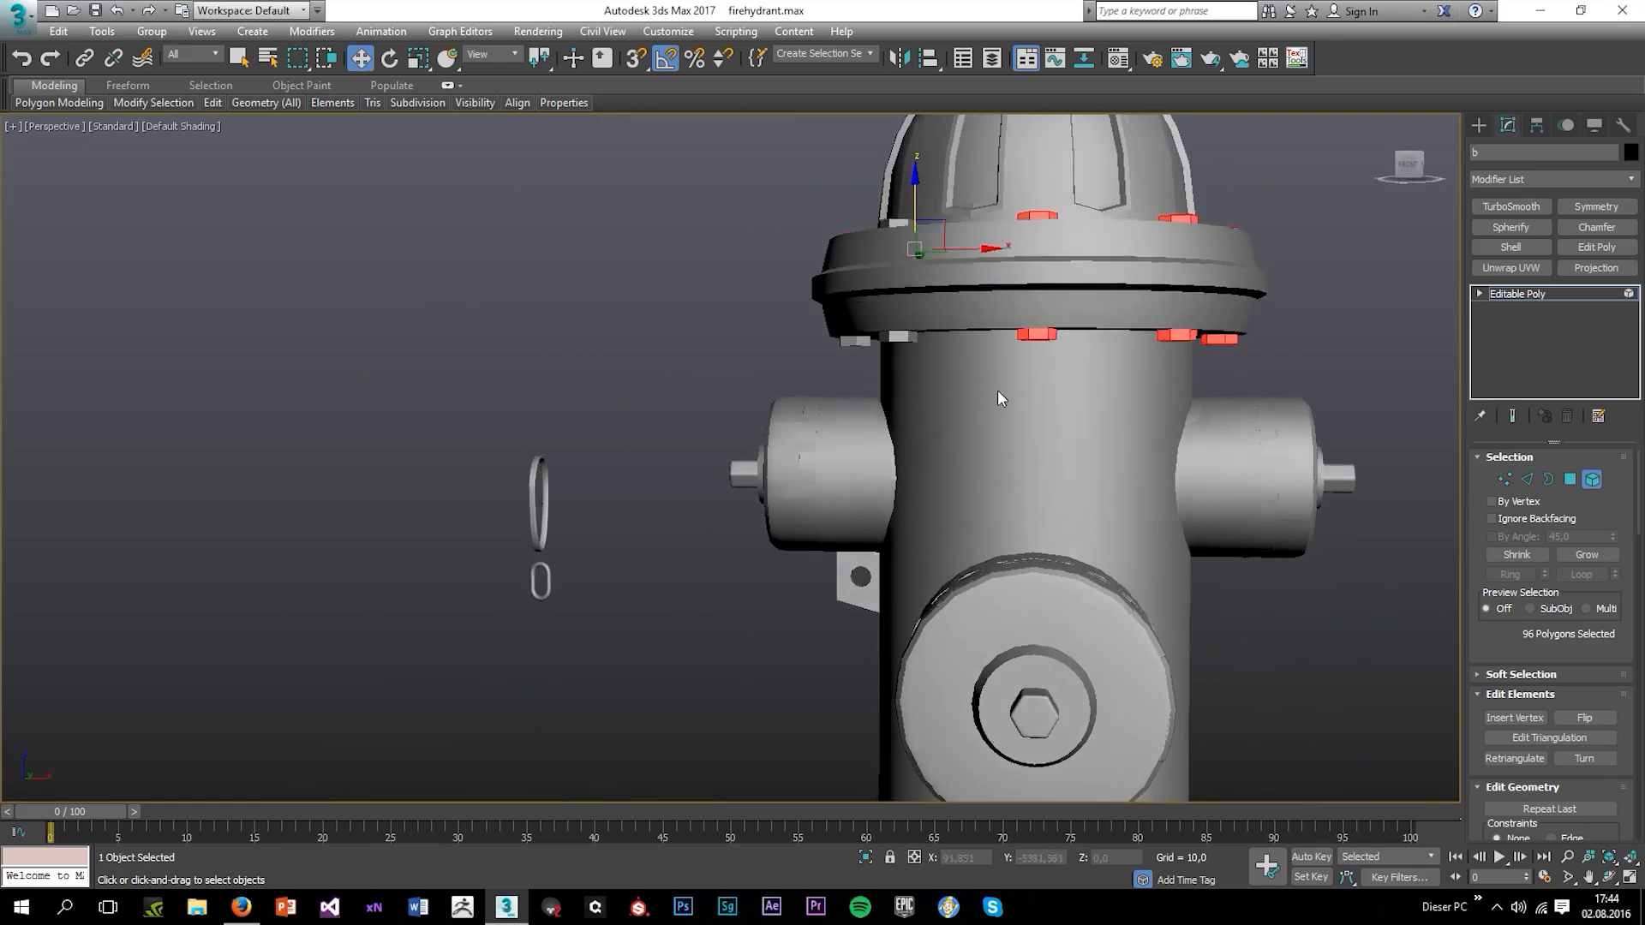
{"action": "middle_click_drag", "start_coordinate": [998, 389], "coordinate": [1046, 377], "text": "alt"}
{"action": "left_click_drag", "start_coordinate": [1008, 397], "coordinate": [1008, 398], "text": "ctrl"}
{"action": "middle_click_drag", "start_coordinate": [1008, 398], "coordinate": [925, 408], "text": "alt"}
{"action": "key", "text": "Delete"}
Delete all bolt elements on the base flange except one
{"action": "scroll", "coordinate": [918, 388], "scroll_direction": "down", "scroll_amount": 6}
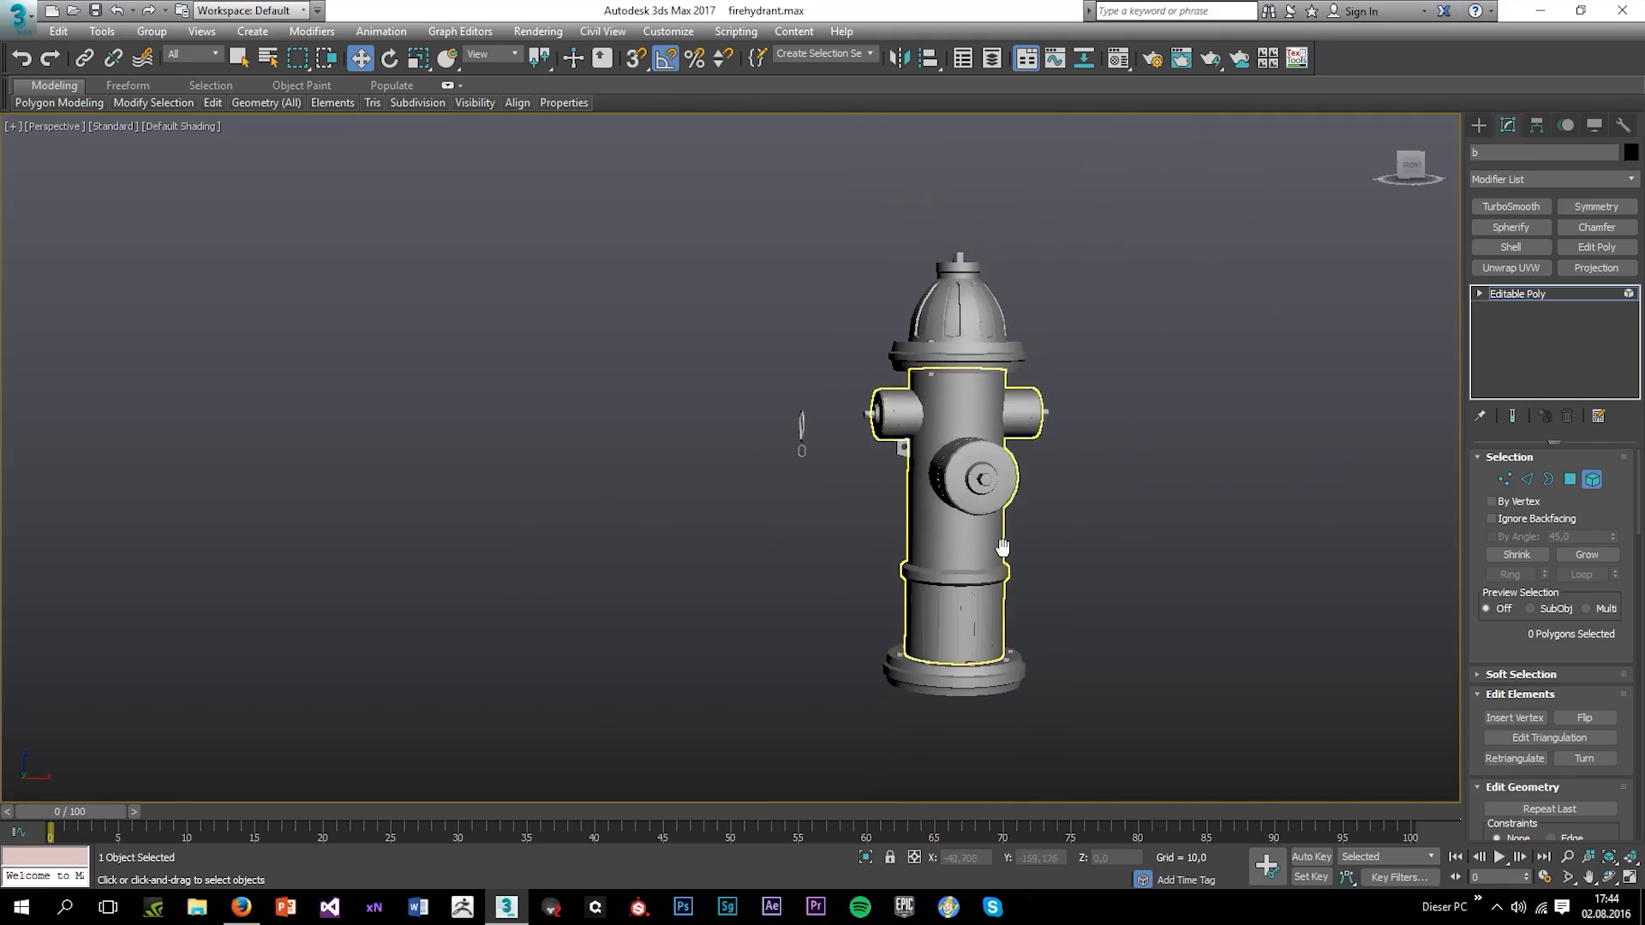
{"action": "scroll", "coordinate": [976, 455], "scroll_direction": "up", "scroll_amount": 5}
{"action": "middle_click_drag", "start_coordinate": [966, 651], "coordinate": [1205, 555]}
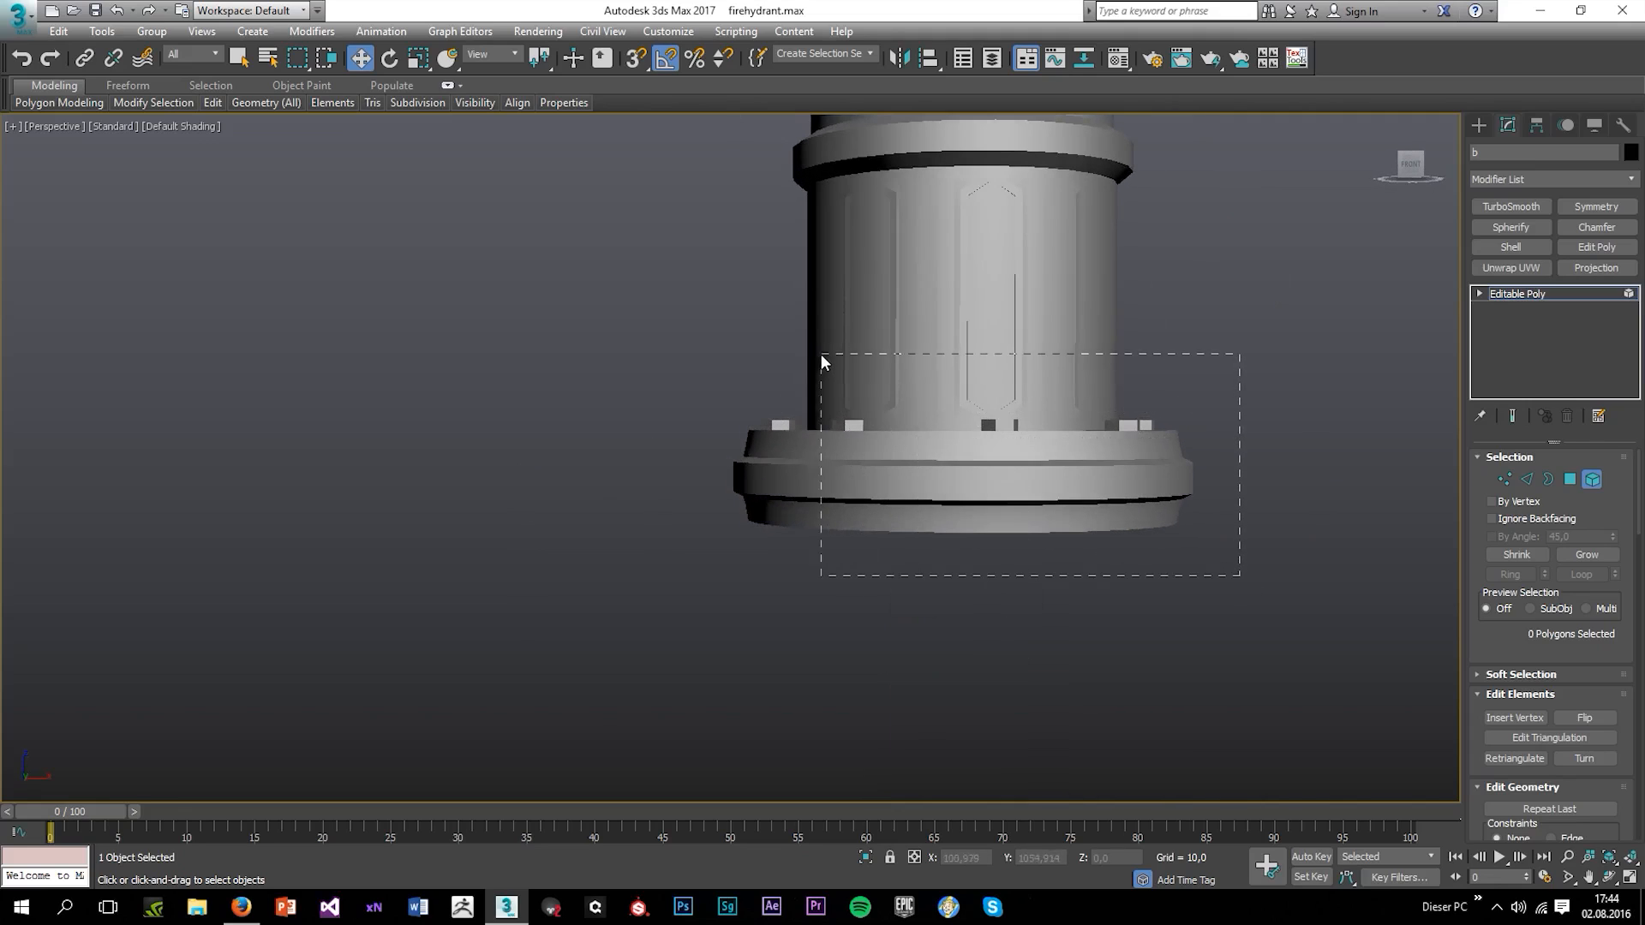
{"action": "left_click_drag", "start_coordinate": [820, 353], "coordinate": [821, 353]}
{"action": "middle_click_drag", "start_coordinate": [821, 353], "coordinate": [865, 471], "text": "alt"}
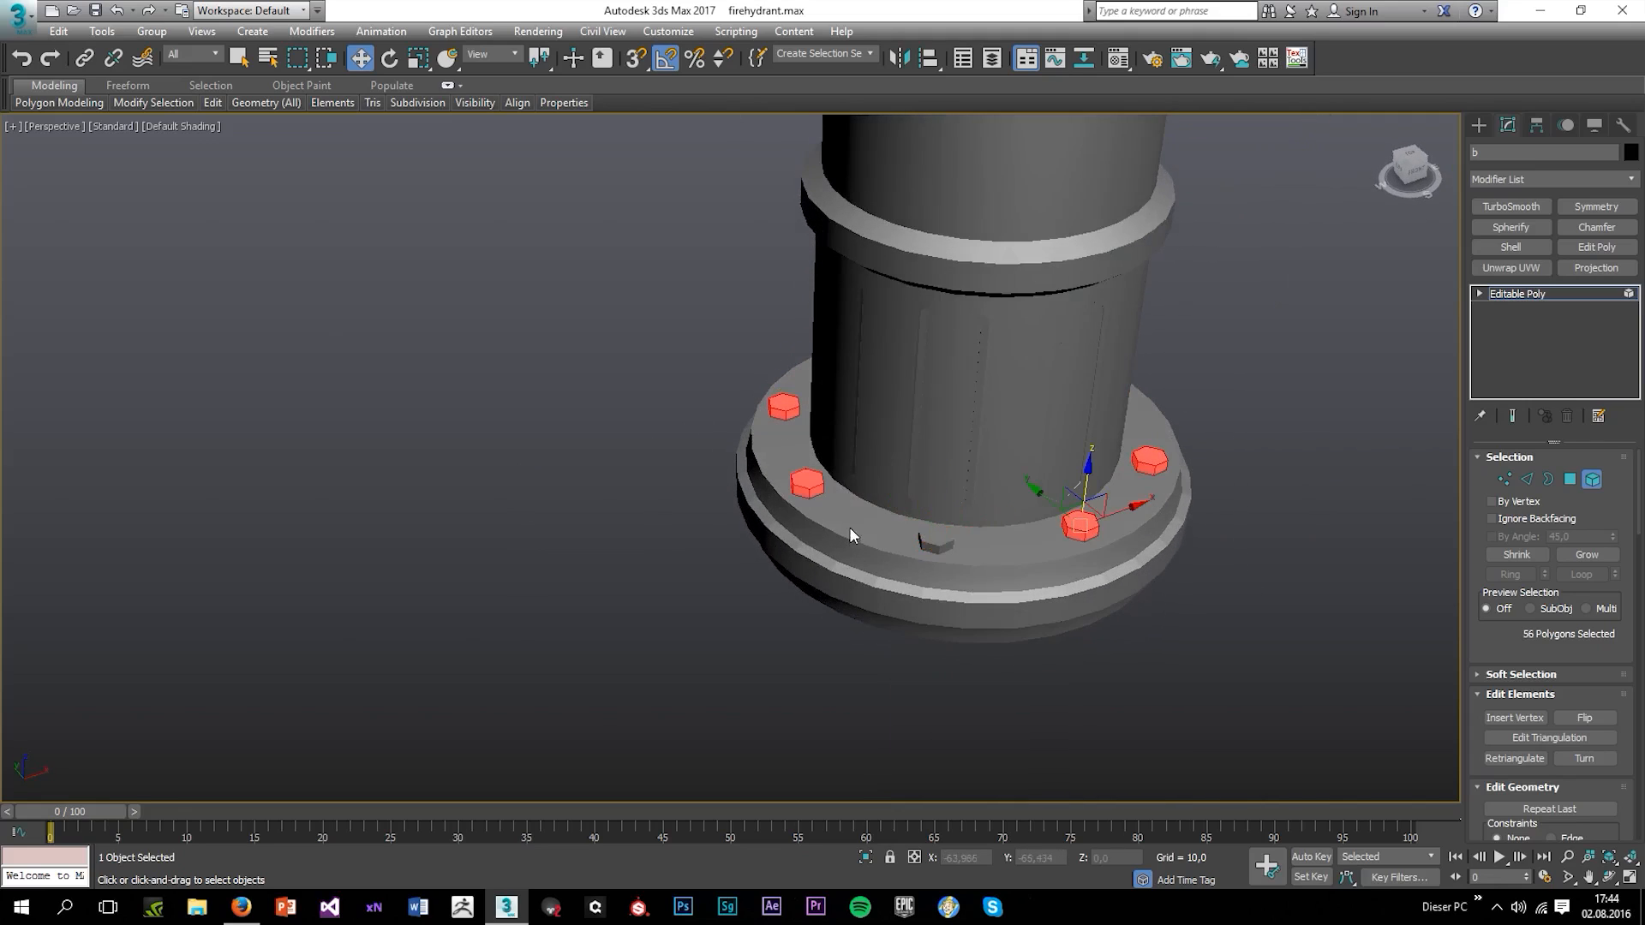
{"action": "middle_click_drag", "start_coordinate": [850, 526], "coordinate": [774, 481], "text": "alt"}
{"action": "key", "text": "Delete"}
Switch to polygon editing for the remaining bolt beneath the bonnet flange and show all four viewports
{"action": "scroll", "coordinate": [792, 420], "scroll_direction": "down", "scroll_amount": 6}
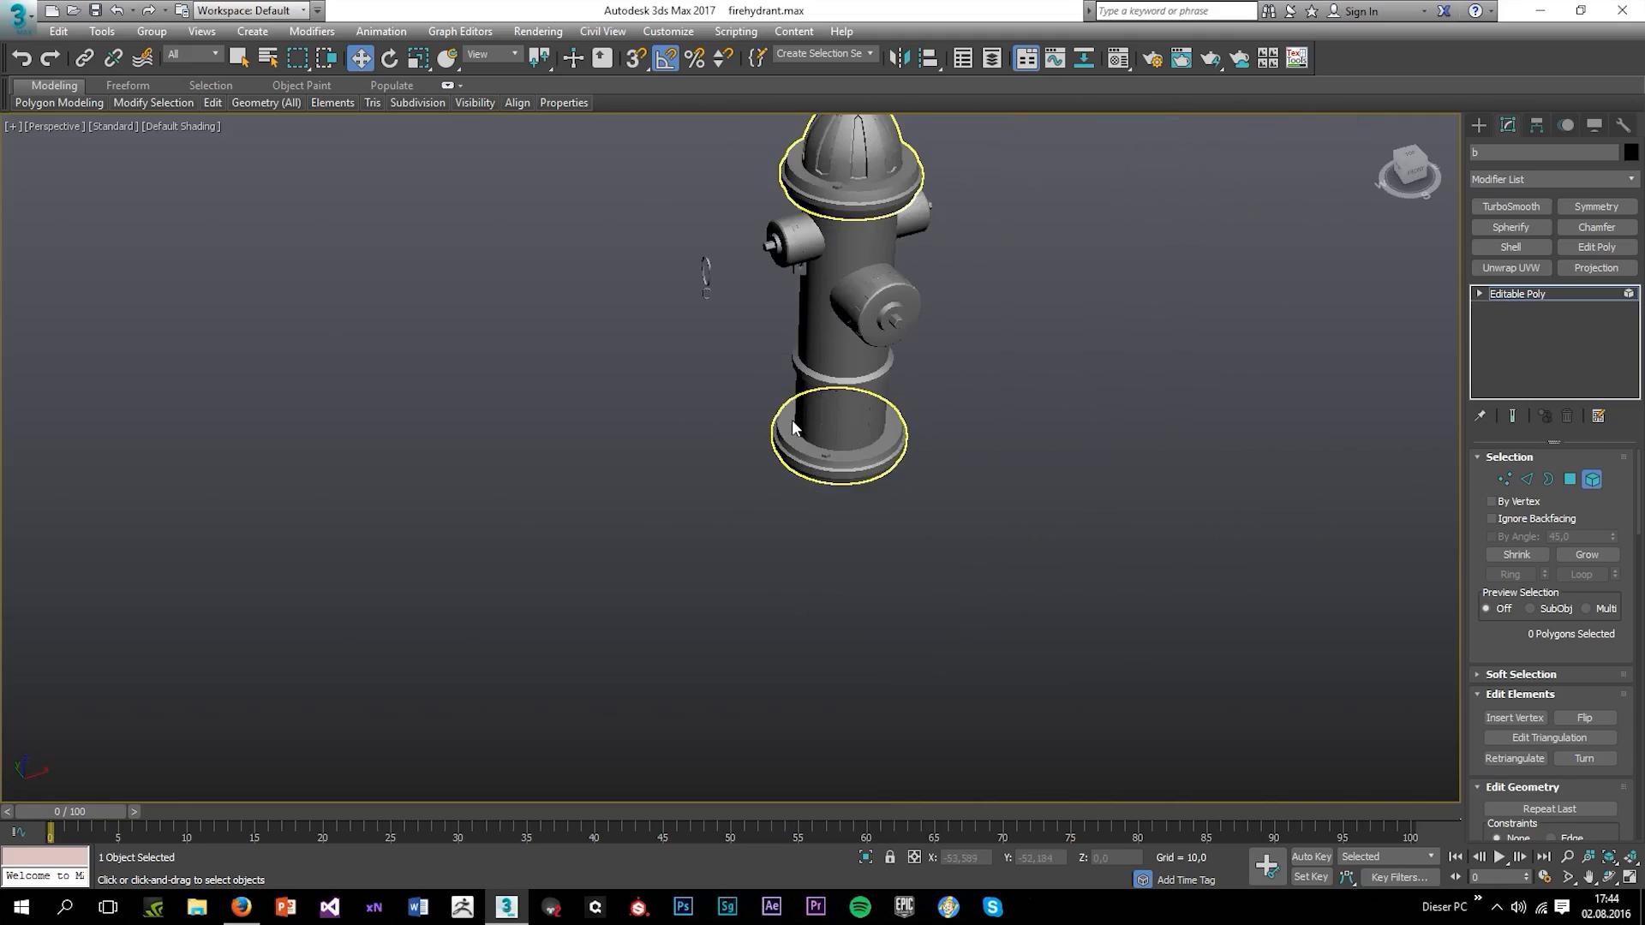
{"action": "middle_click_drag", "start_coordinate": [792, 420], "coordinate": [745, 343], "text": "alt"}
{"action": "scroll", "coordinate": [869, 502], "scroll_direction": "up", "scroll_amount": 5}
{"action": "middle_click_drag", "start_coordinate": [905, 579], "coordinate": [1317, 623], "text": "alt"}
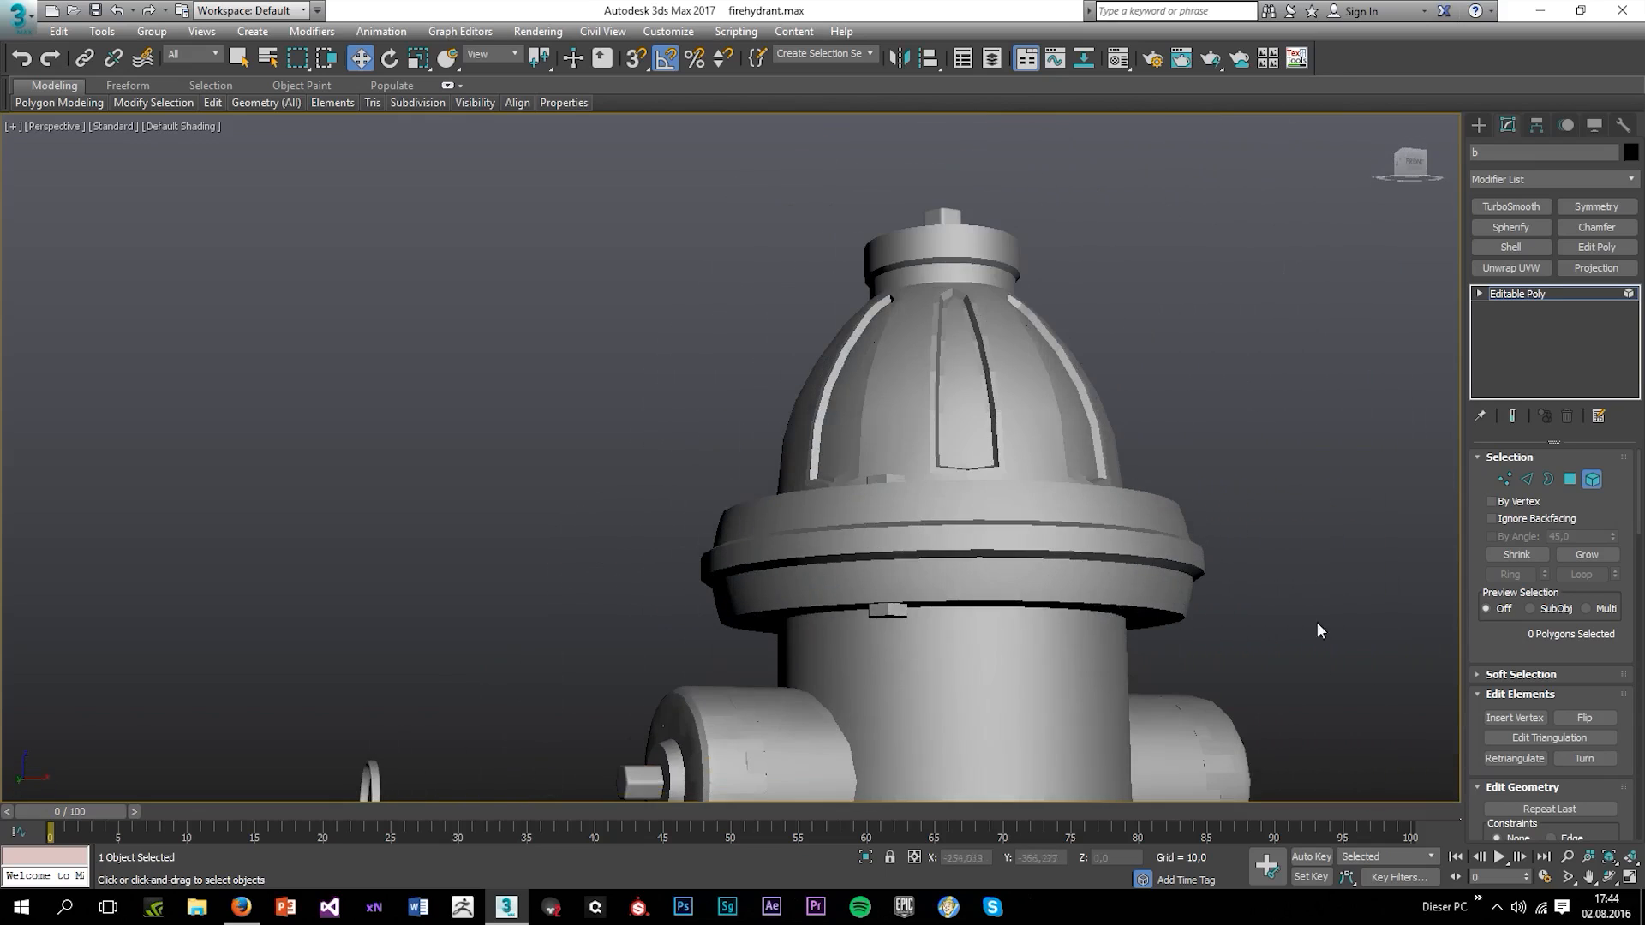
{"action": "left_click", "coordinate": [1505, 481]}
{"action": "scroll", "coordinate": [894, 639], "scroll_direction": "up", "scroll_amount": 8}
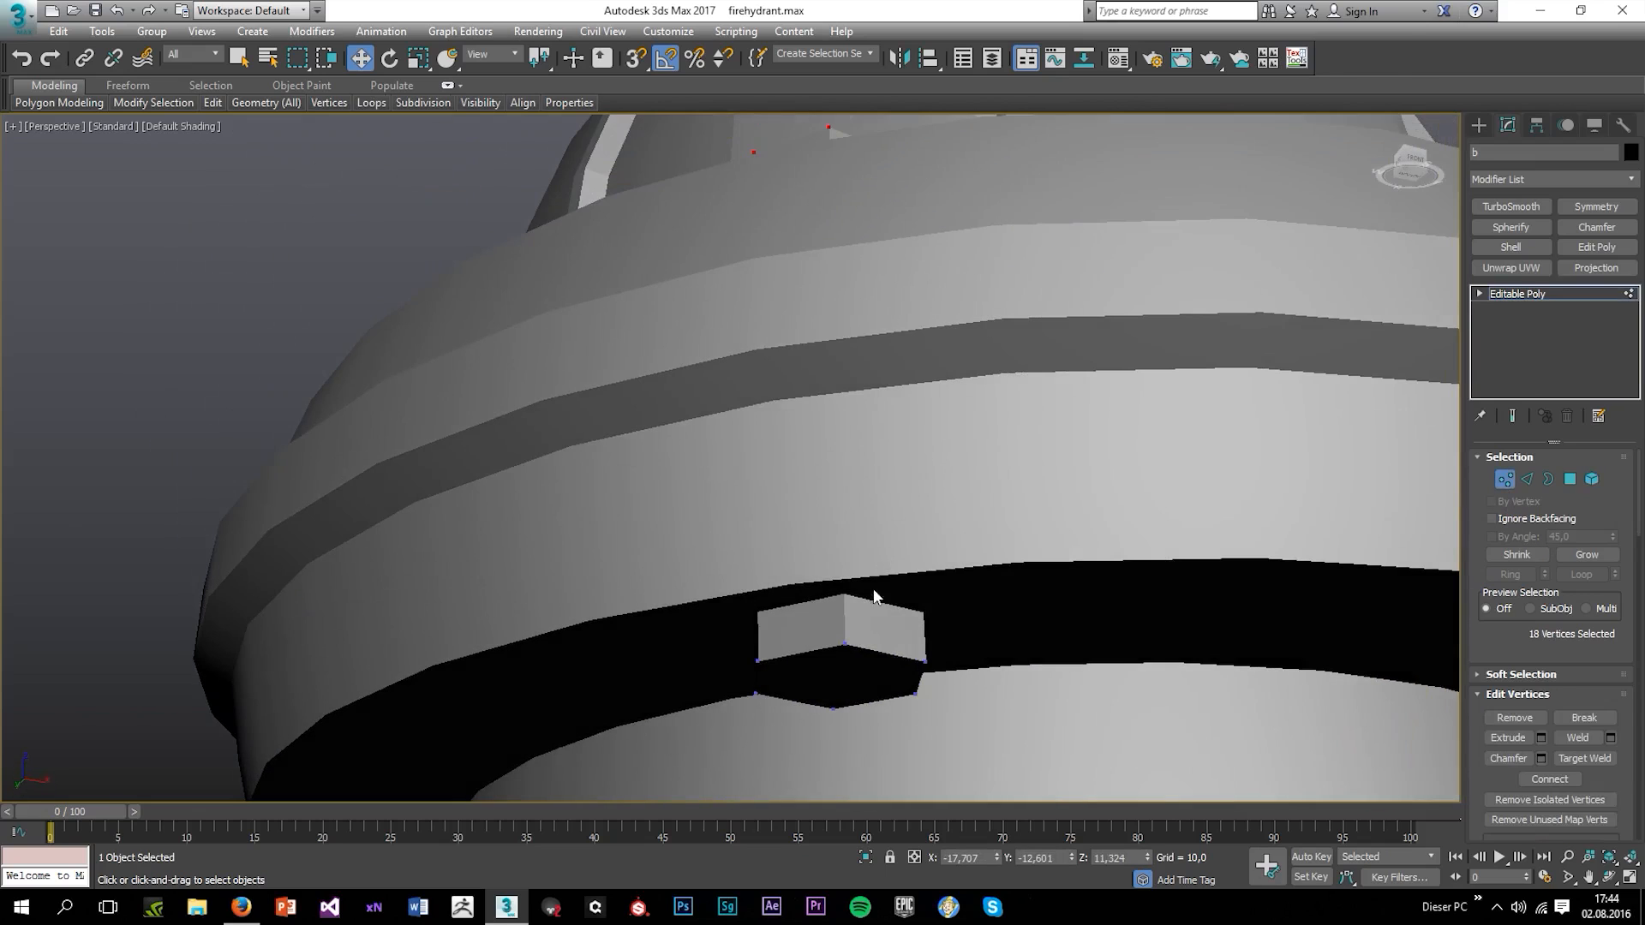
{"action": "left_click", "coordinate": [1569, 479]}
{"action": "key", "text": "alt+w"}
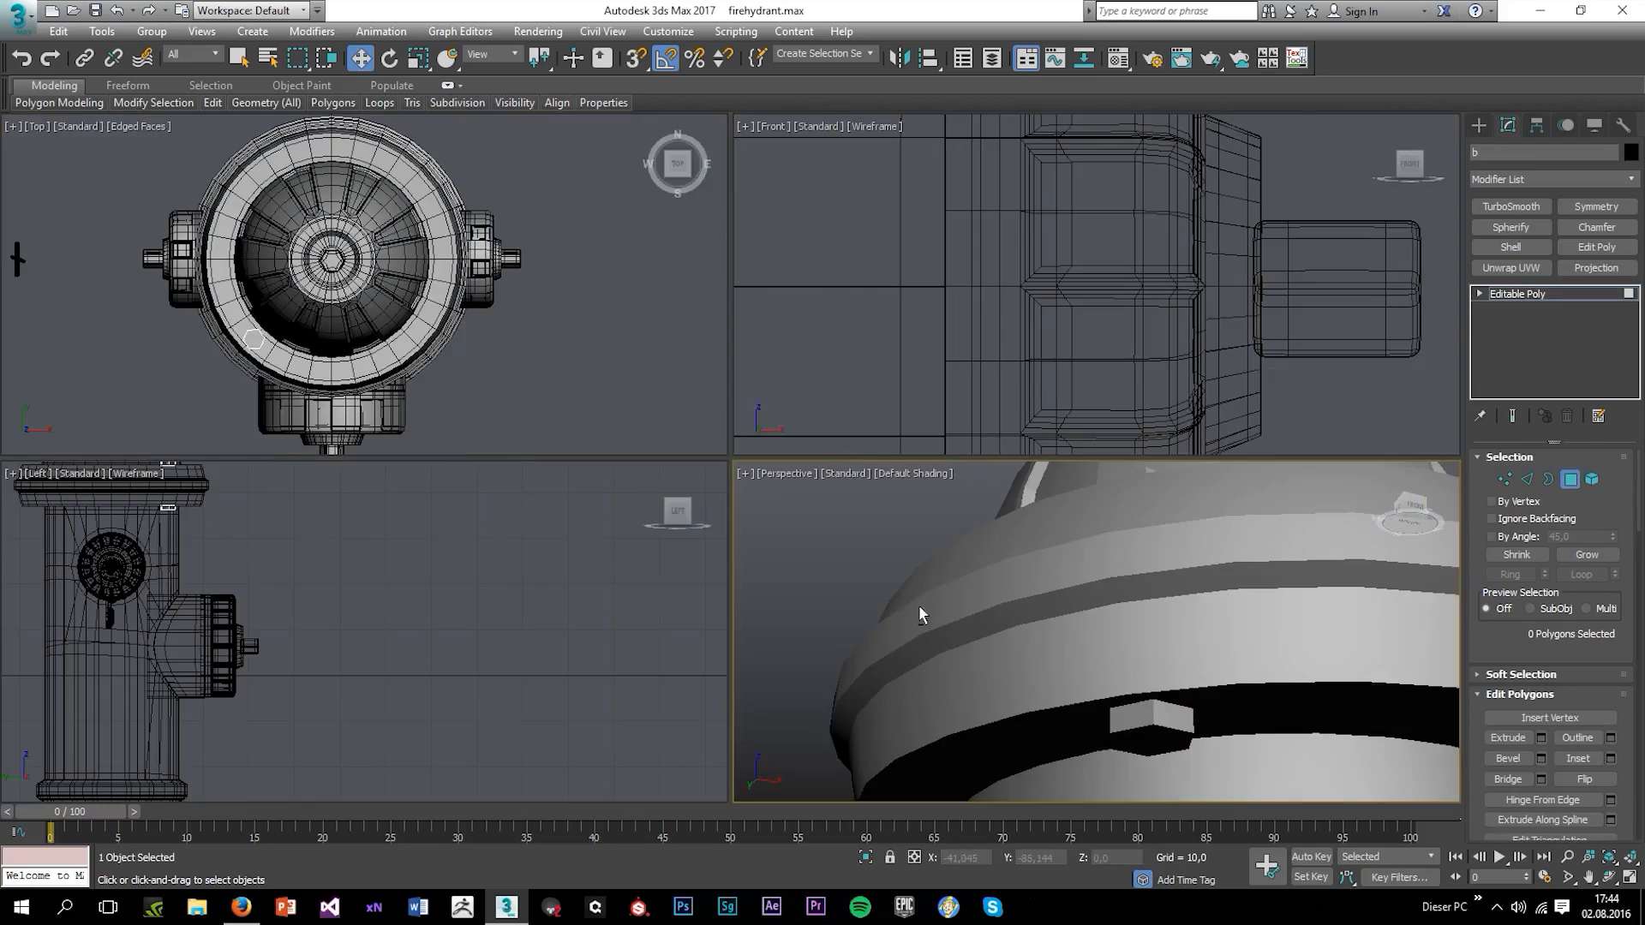
Show the hydrant in wireframe and select the two bolt-head polygons that face the cap's rim from above and below
{"action": "key", "text": "alt+w"}
{"action": "middle_click_drag", "start_coordinate": [918, 605], "coordinate": [852, 635], "text": "alt"}
{"action": "scroll", "coordinate": [851, 634], "scroll_direction": "up", "scroll_amount": 3}
{"action": "key", "text": "F3"}
{"action": "scroll", "coordinate": [892, 531], "scroll_direction": "down", "scroll_amount": 5}
{"action": "left_click", "coordinate": [991, 662]}
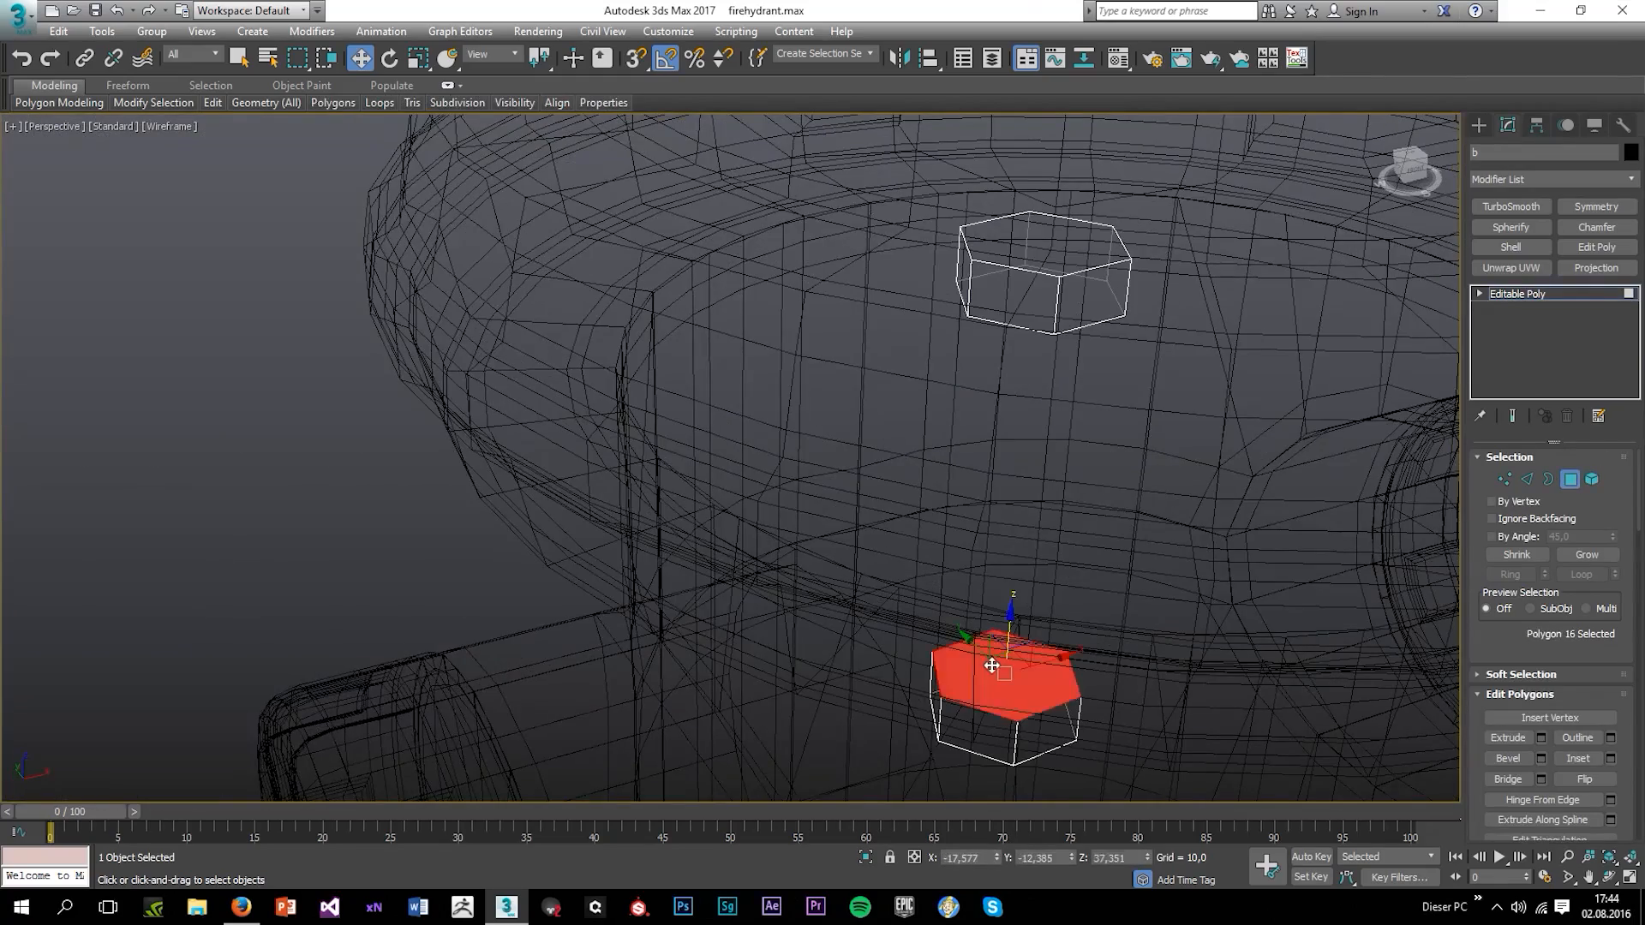
{"action": "middle_click_drag", "start_coordinate": [991, 662], "coordinate": [1039, 367], "text": "alt"}
{"action": "left_click", "coordinate": [989, 445], "text": "ctrl"}
{"action": "scroll", "coordinate": [988, 445], "scroll_direction": "down", "scroll_amount": 5}
{"action": "middle_click_drag", "start_coordinate": [1036, 510], "coordinate": [1011, 305], "text": "alt"}
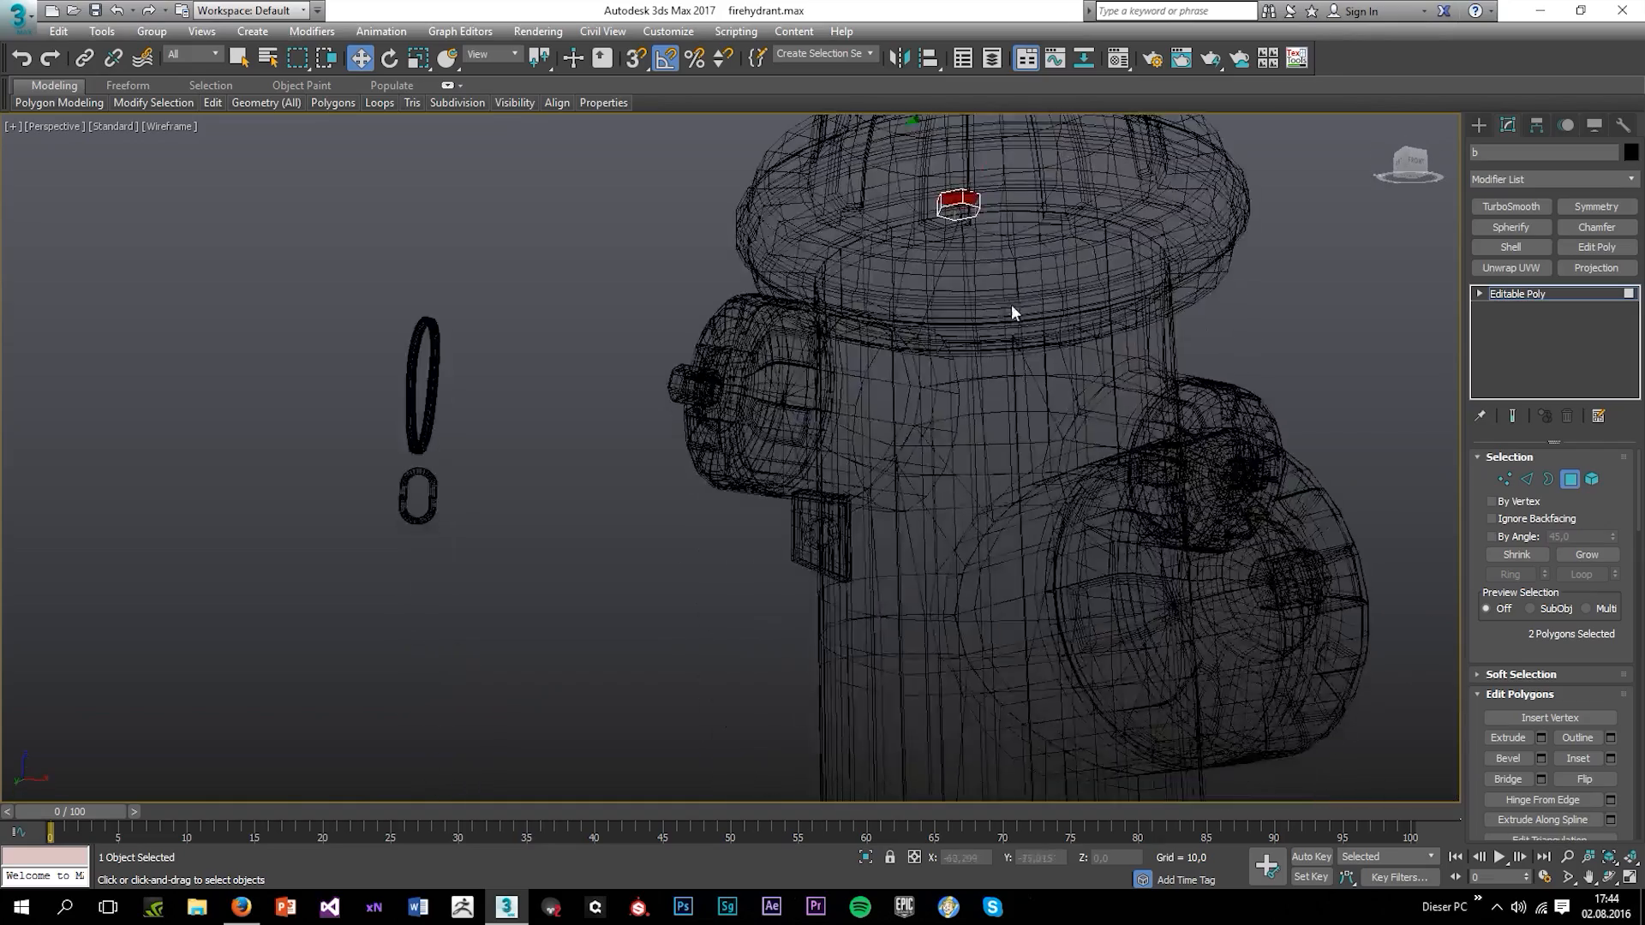
{"action": "scroll", "coordinate": [1016, 599], "scroll_direction": "down", "scroll_amount": 5}
{"action": "scroll", "coordinate": [969, 516], "scroll_direction": "up", "scroll_amount": 6}
{"action": "middle_click_drag", "start_coordinate": [969, 516], "coordinate": [942, 409], "text": "alt"}
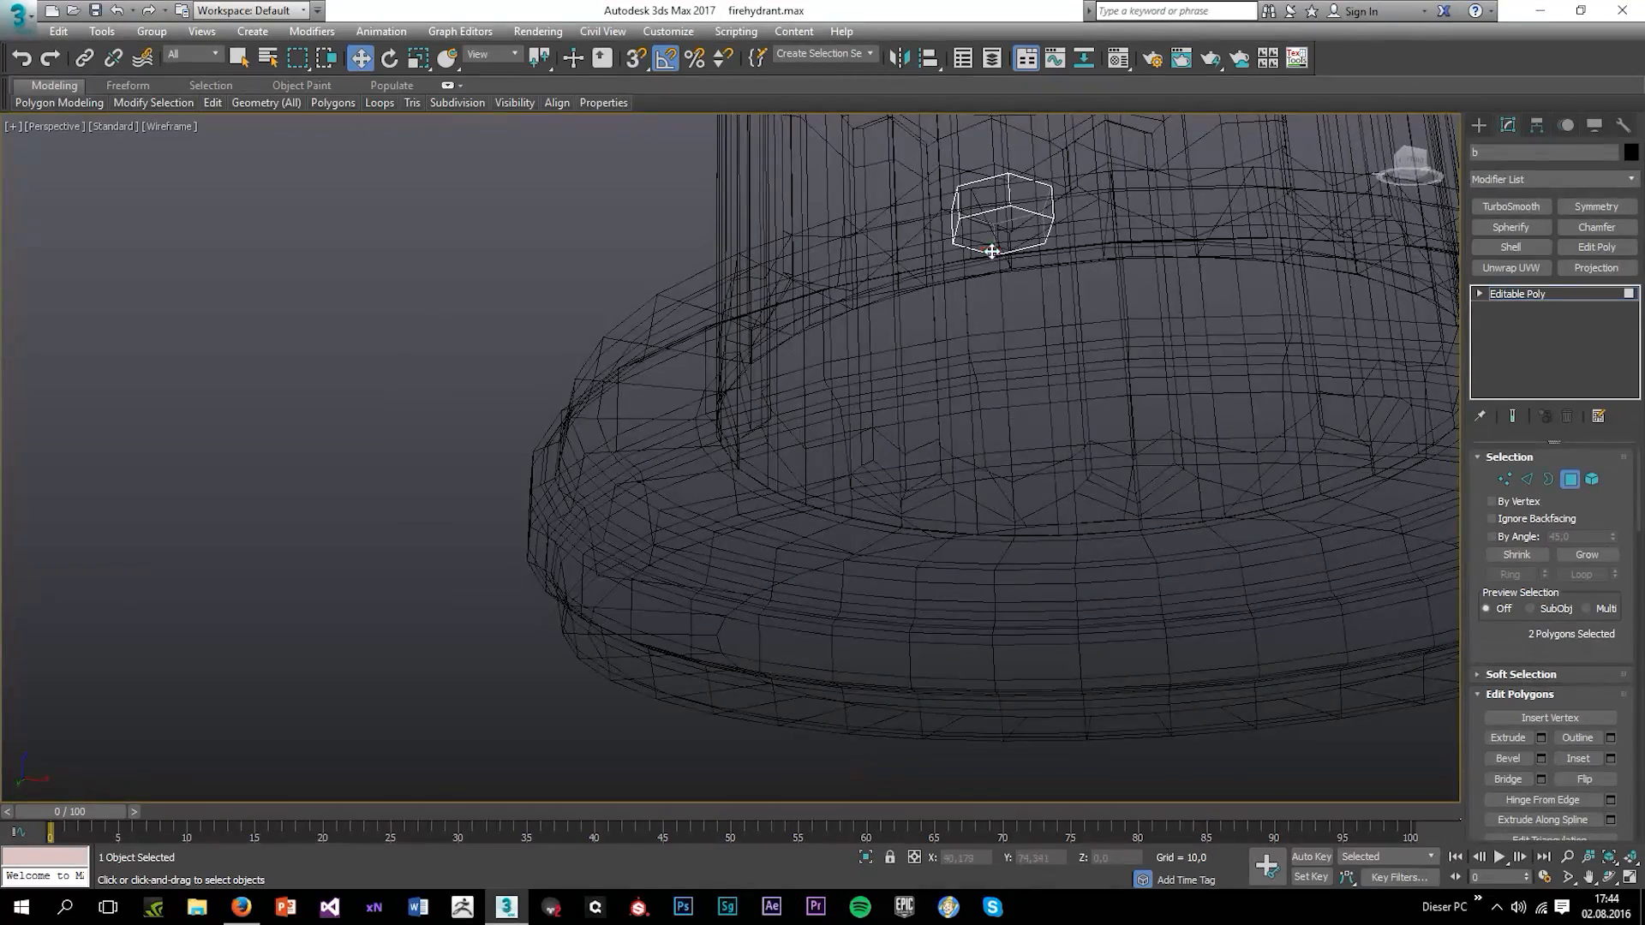
Switch to vertex editing and select two vertices on the bolt head at the hydrant's base
{"action": "left_click", "coordinate": [1504, 479]}
{"action": "scroll", "coordinate": [1009, 462], "scroll_direction": "down", "scroll_amount": 4}
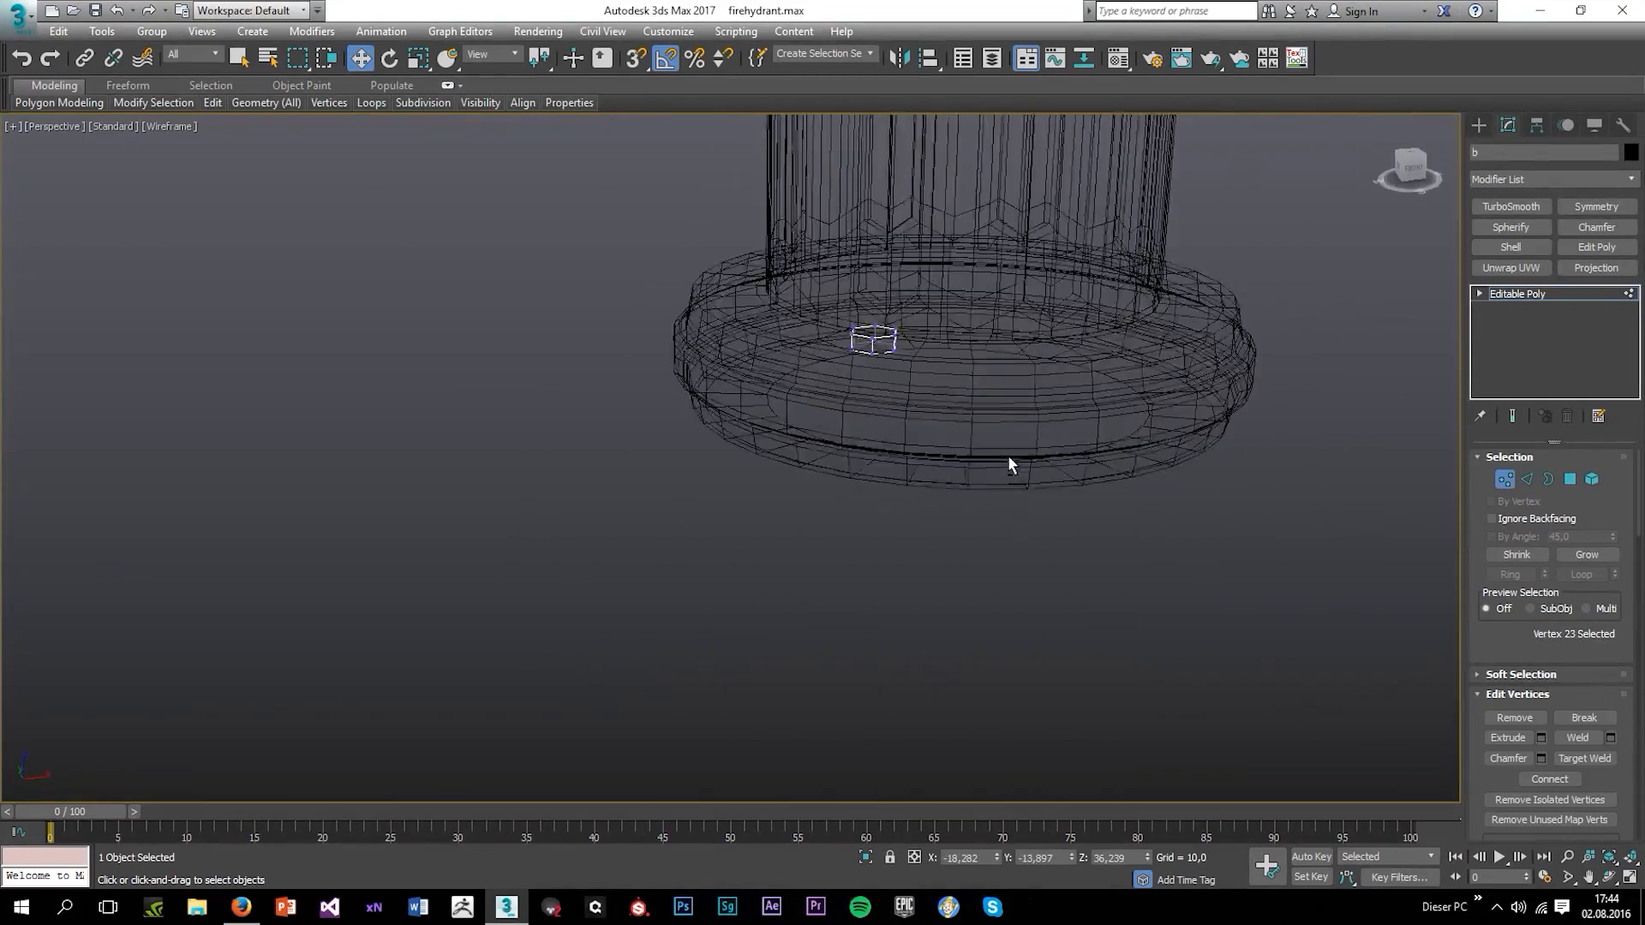
{"action": "scroll", "coordinate": [866, 301], "scroll_direction": "up", "scroll_amount": 5}
{"action": "left_click", "coordinate": [896, 327]}
{"action": "left_click_drag", "start_coordinate": [899, 328], "coordinate": [903, 326], "text": "alt"}
{"action": "middle_click_drag", "start_coordinate": [902, 327], "coordinate": [885, 283], "text": "alt"}
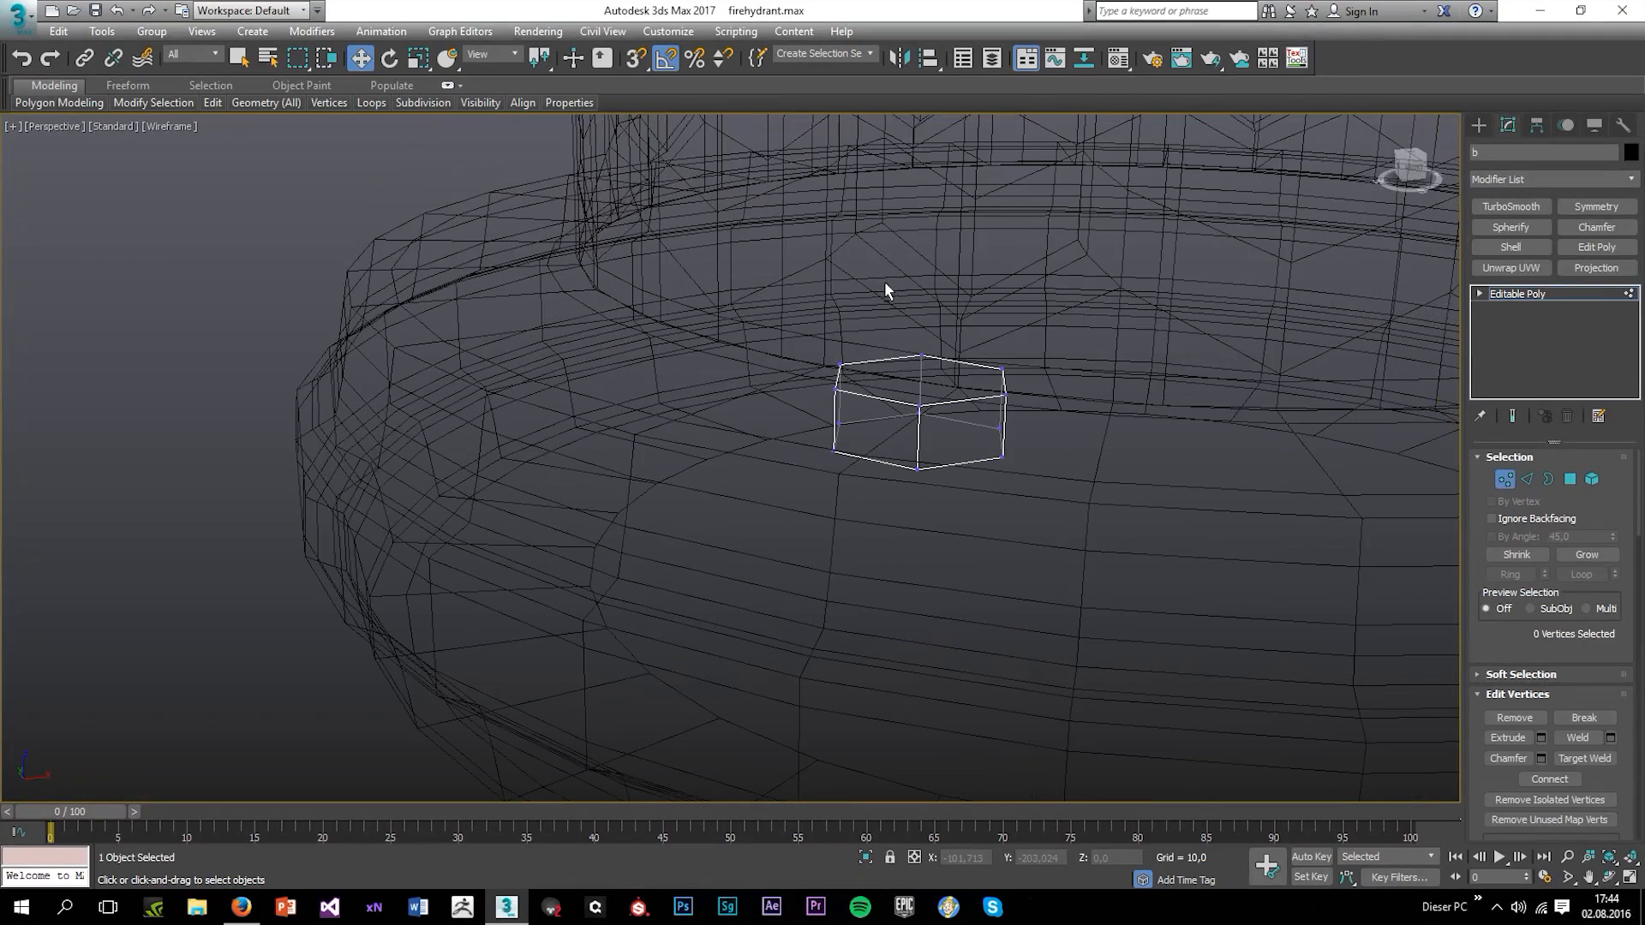
{"action": "left_click_drag", "start_coordinate": [927, 413], "coordinate": [923, 409]}
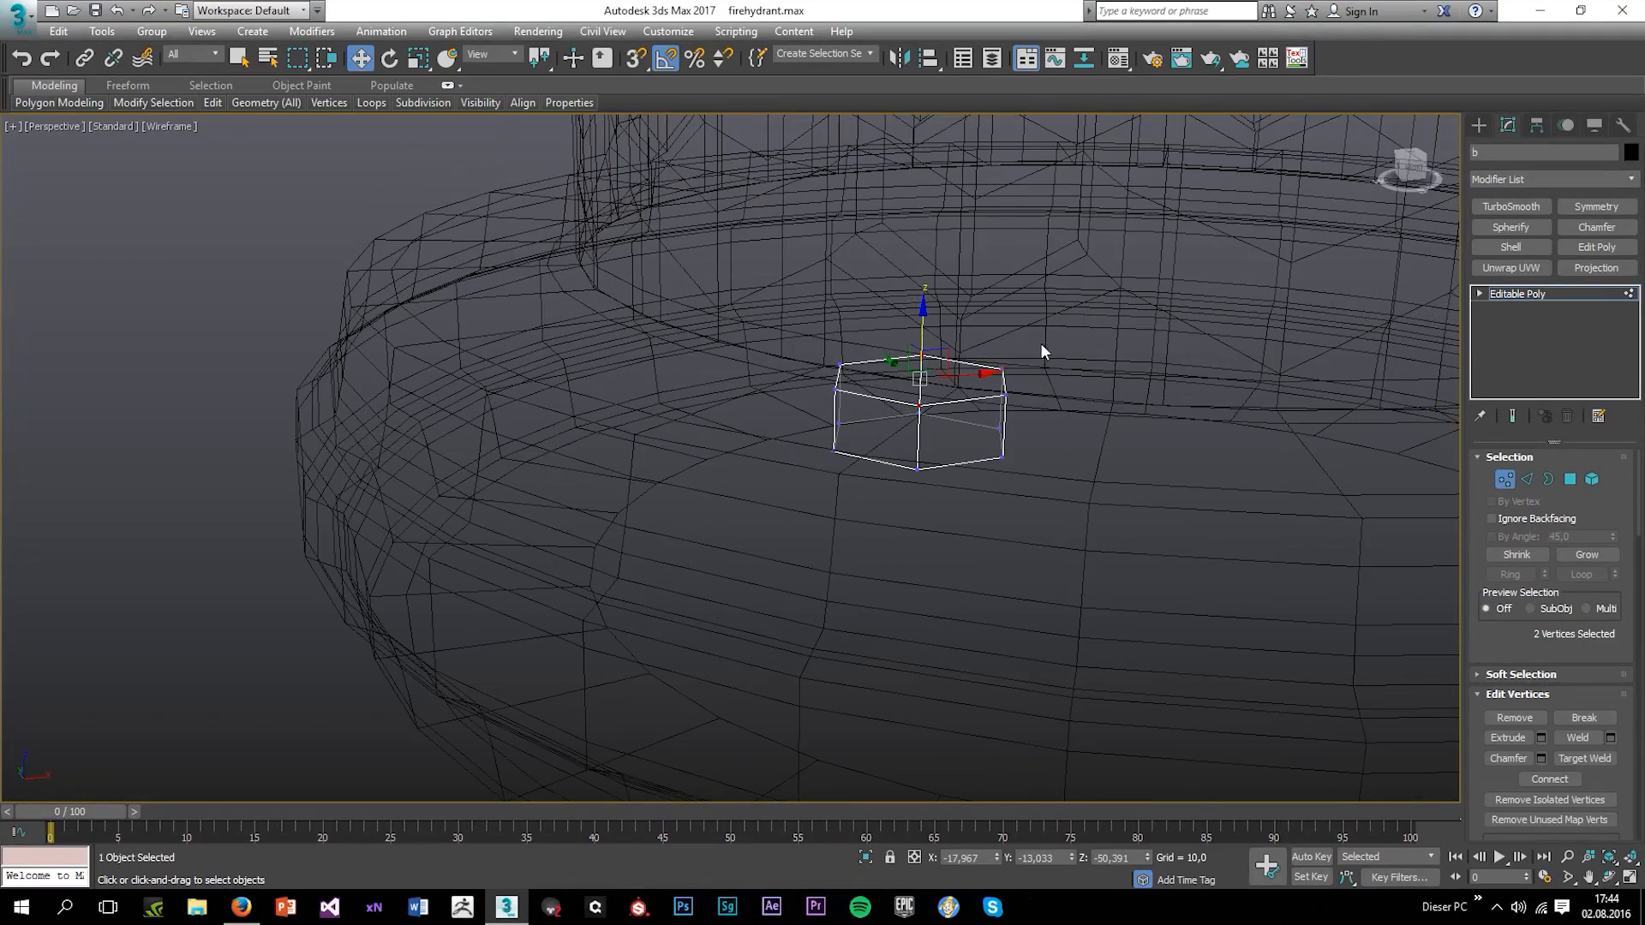
Try selecting vertices on the upper and lower bolt heads of the cap's rim, and undo the last selection
{"action": "scroll", "coordinate": [1040, 300], "scroll_direction": "down", "scroll_amount": 6}
{"action": "middle_click_drag", "start_coordinate": [1035, 172], "coordinate": [961, 651]}
{"action": "scroll", "coordinate": [918, 446], "scroll_direction": "up", "scroll_amount": 7}
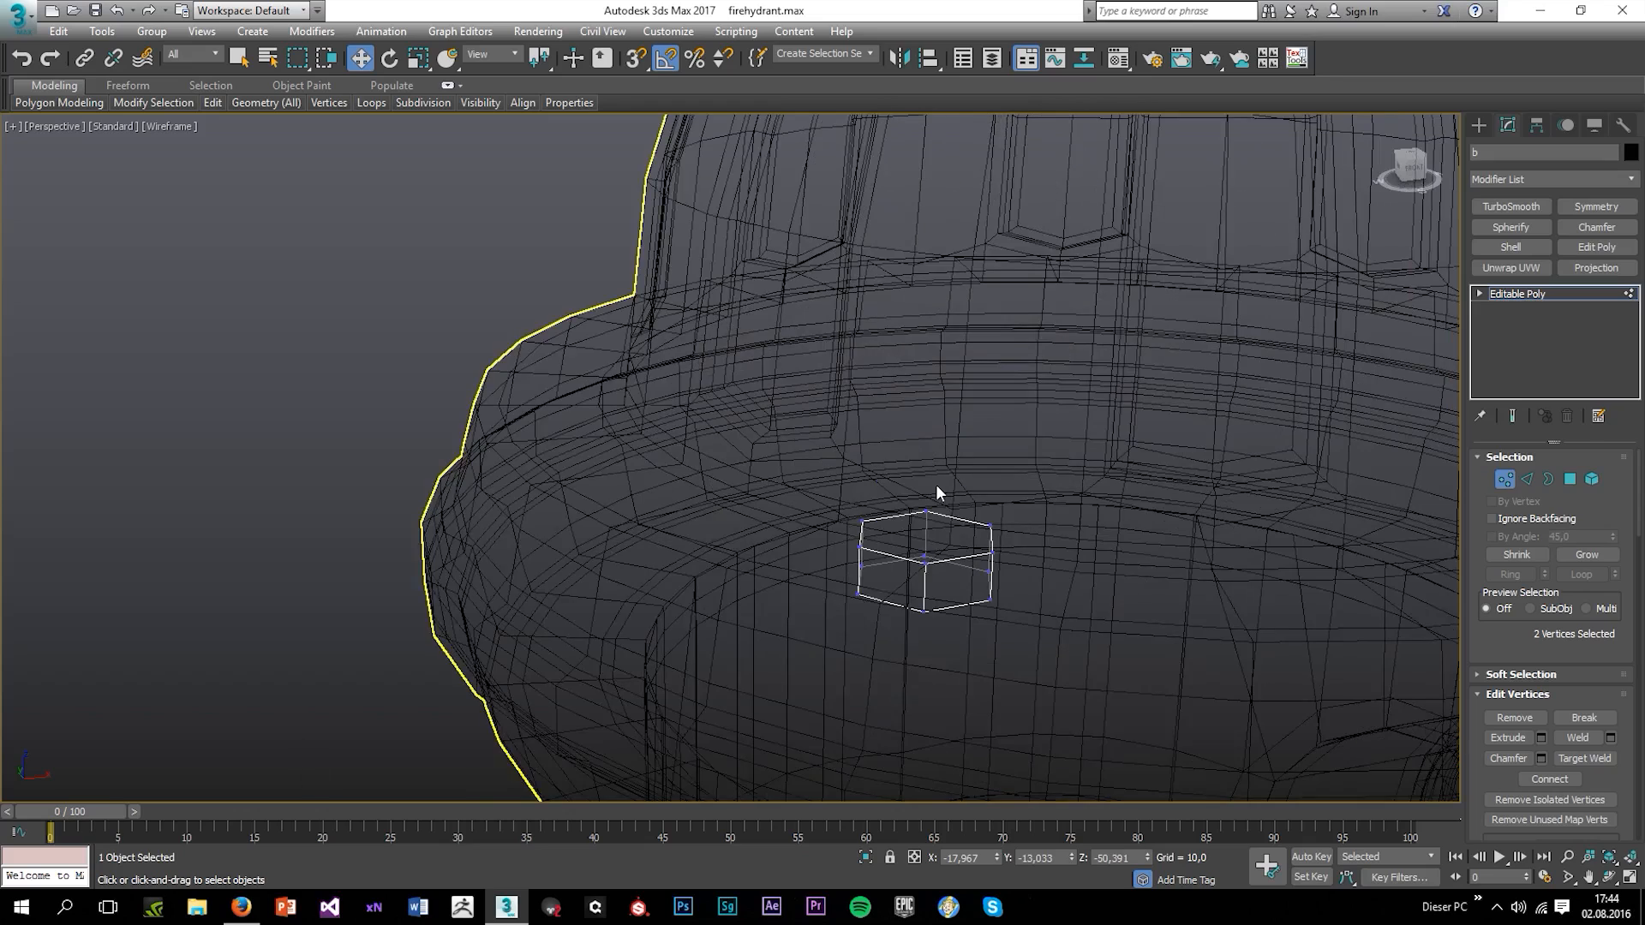
{"action": "middle_click_drag", "start_coordinate": [936, 484], "coordinate": [897, 389], "text": "alt"}
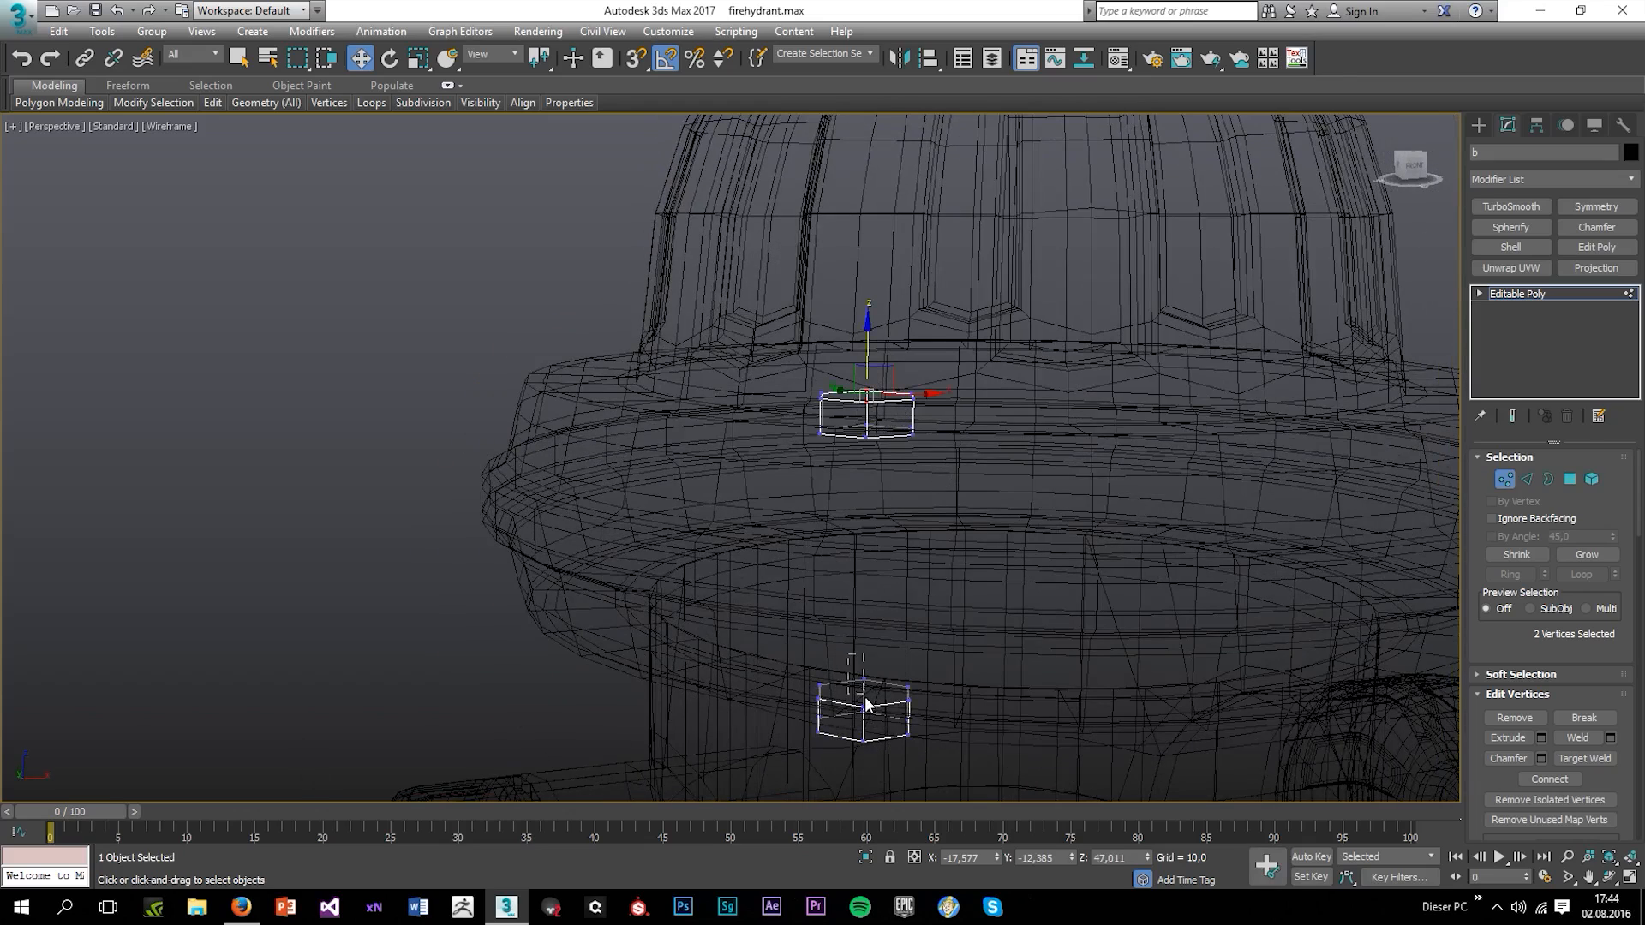
{"action": "left_click_drag", "start_coordinate": [873, 714], "coordinate": [873, 714]}
{"action": "middle_click_drag", "start_coordinate": [984, 647], "coordinate": [983, 639], "text": "alt"}
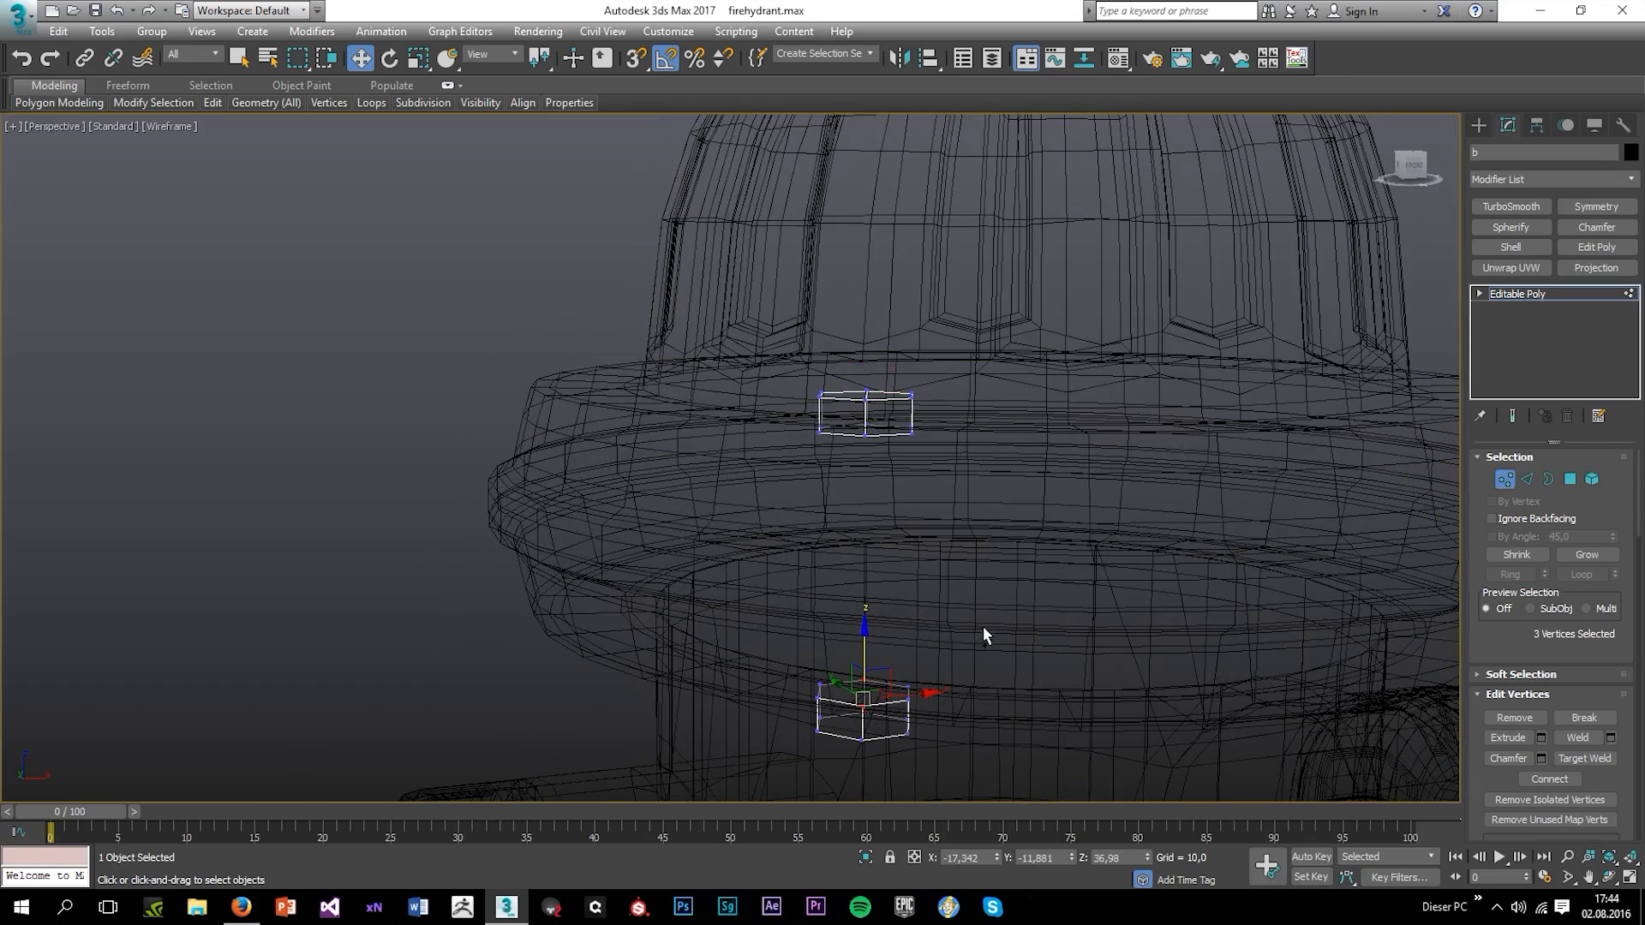
{"action": "key", "text": "ctrl+z"}
{"action": "middle_click_drag", "start_coordinate": [860, 660], "coordinate": [860, 678], "text": "alt"}
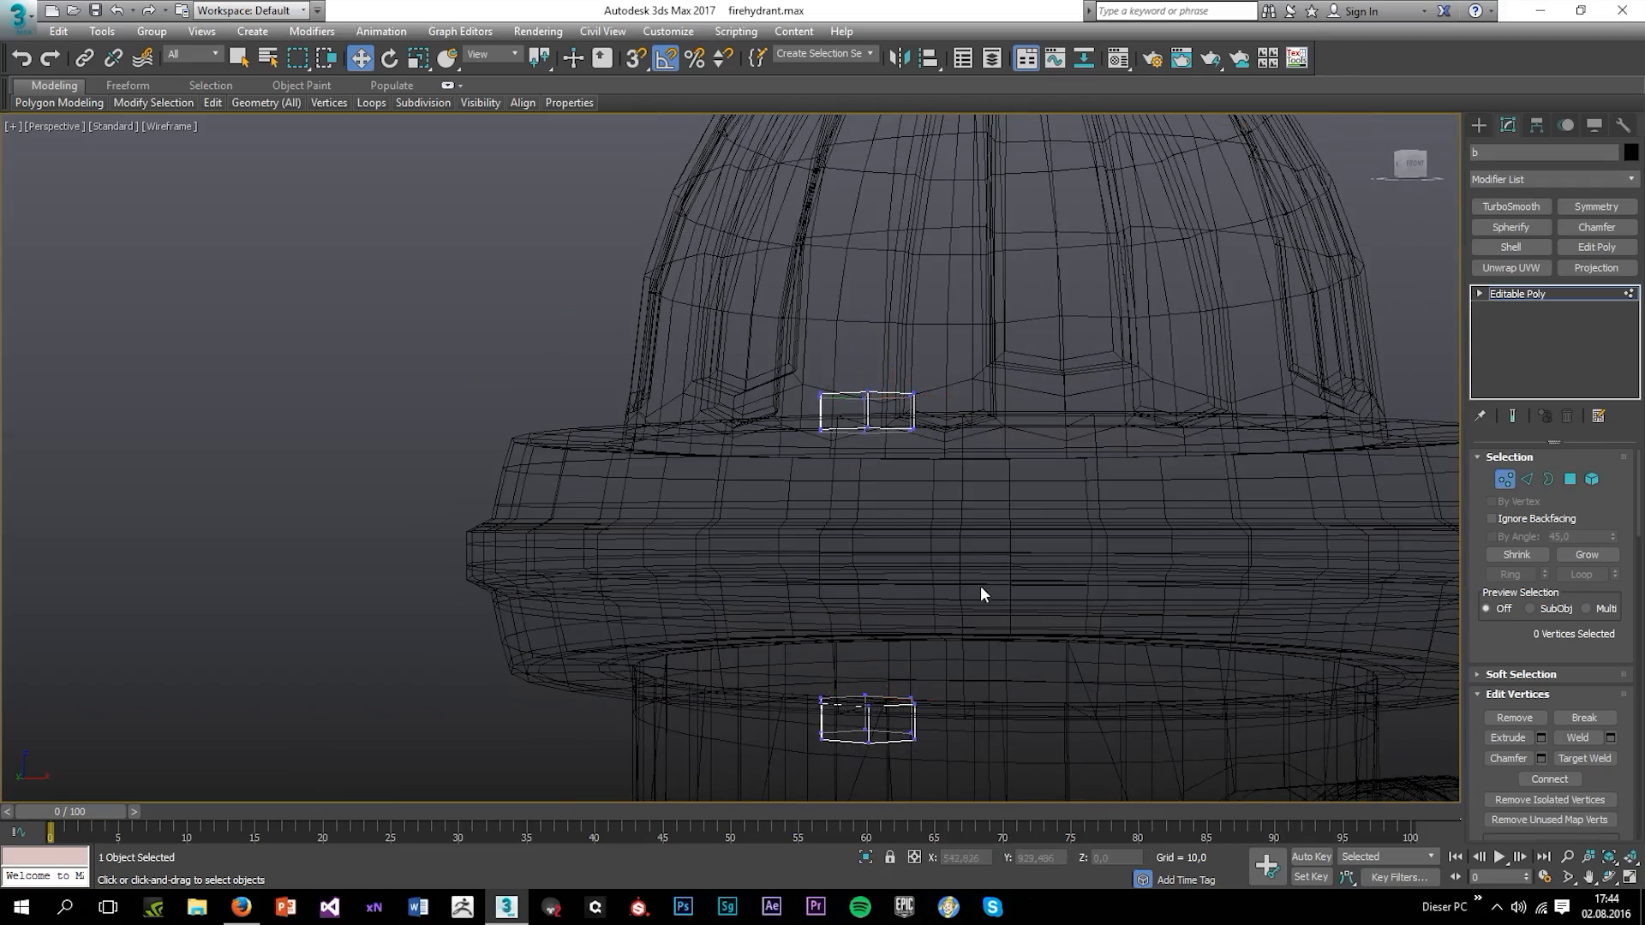
{"action": "middle_click_drag", "start_coordinate": [980, 584], "coordinate": [900, 621], "text": "alt"}
{"action": "scroll", "coordinate": [932, 635], "scroll_direction": "down", "scroll_amount": 2}
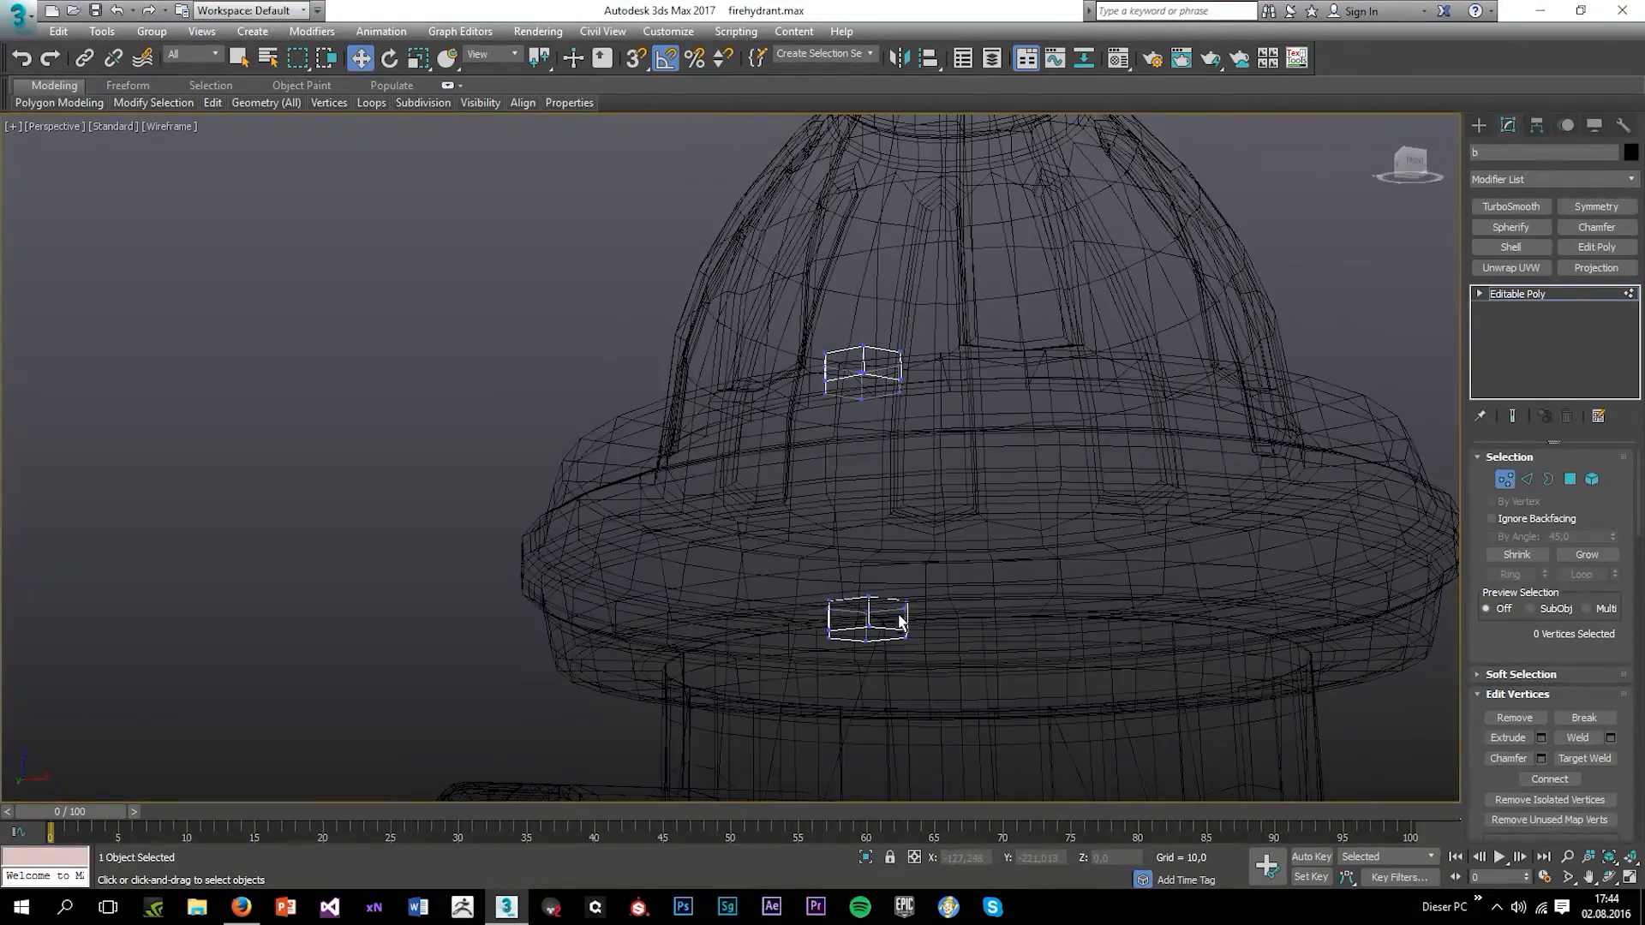
Leave vertex editing, restore shading with edged faces, and select the bolt object to inspect its heads on the cap's rim
{"action": "left_click", "coordinate": [928, 694]}
{"action": "left_click", "coordinate": [1533, 295]}
{"action": "left_click", "coordinate": [490, 327]}
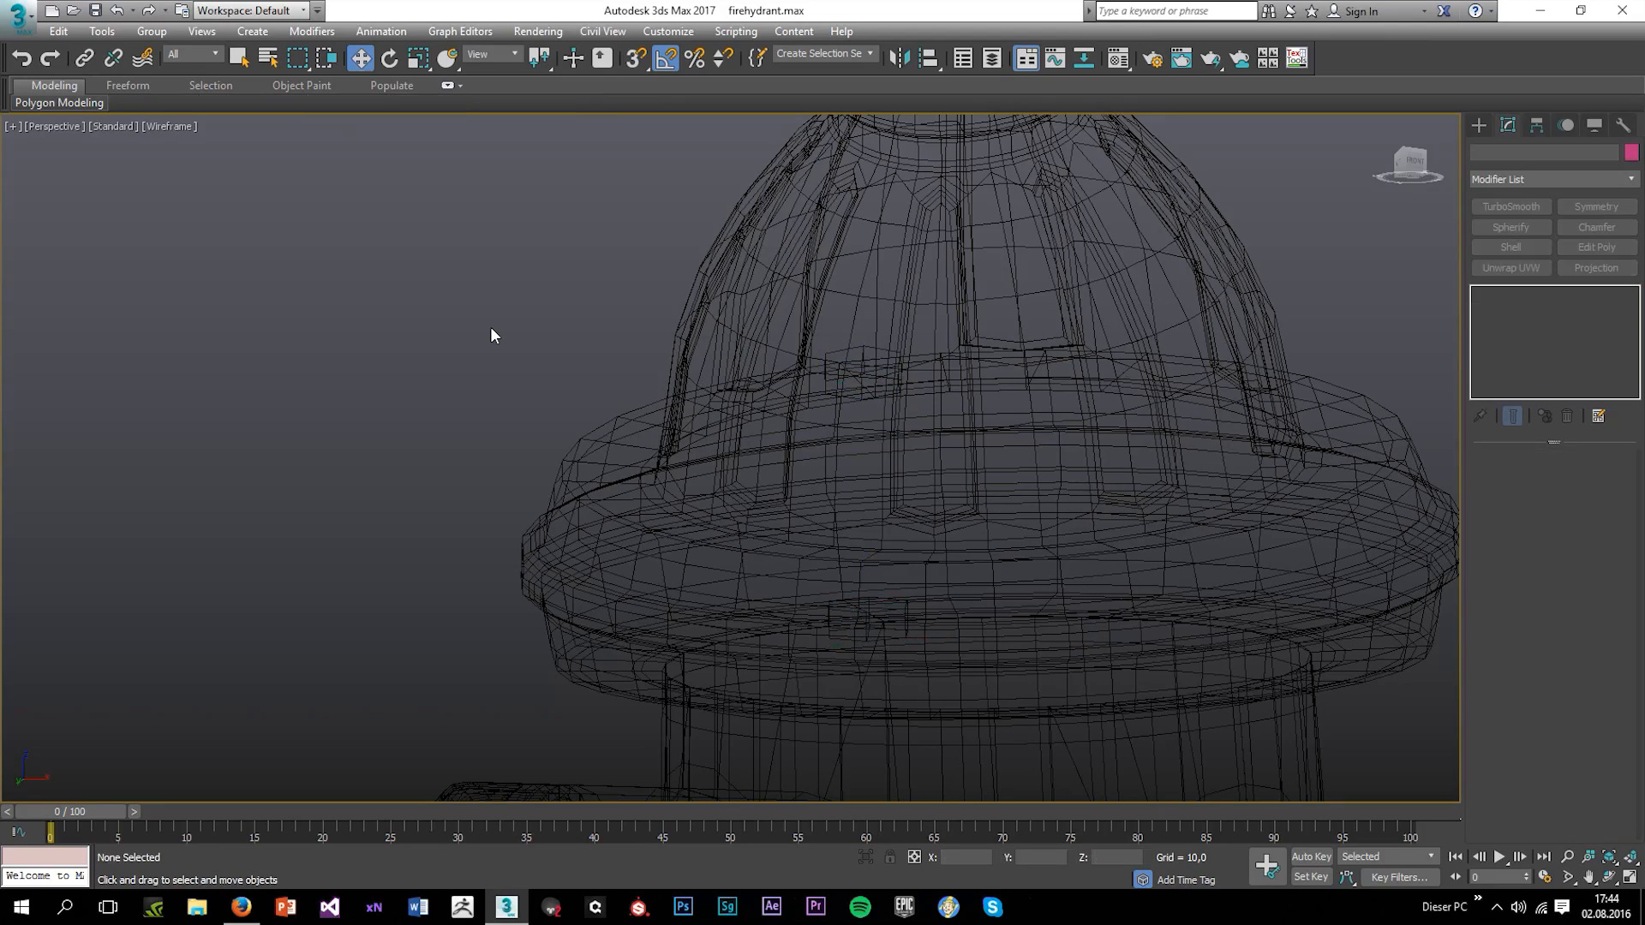
{"action": "key", "text": "F3"}
{"action": "scroll", "coordinate": [706, 435], "scroll_direction": "down", "scroll_amount": 4}
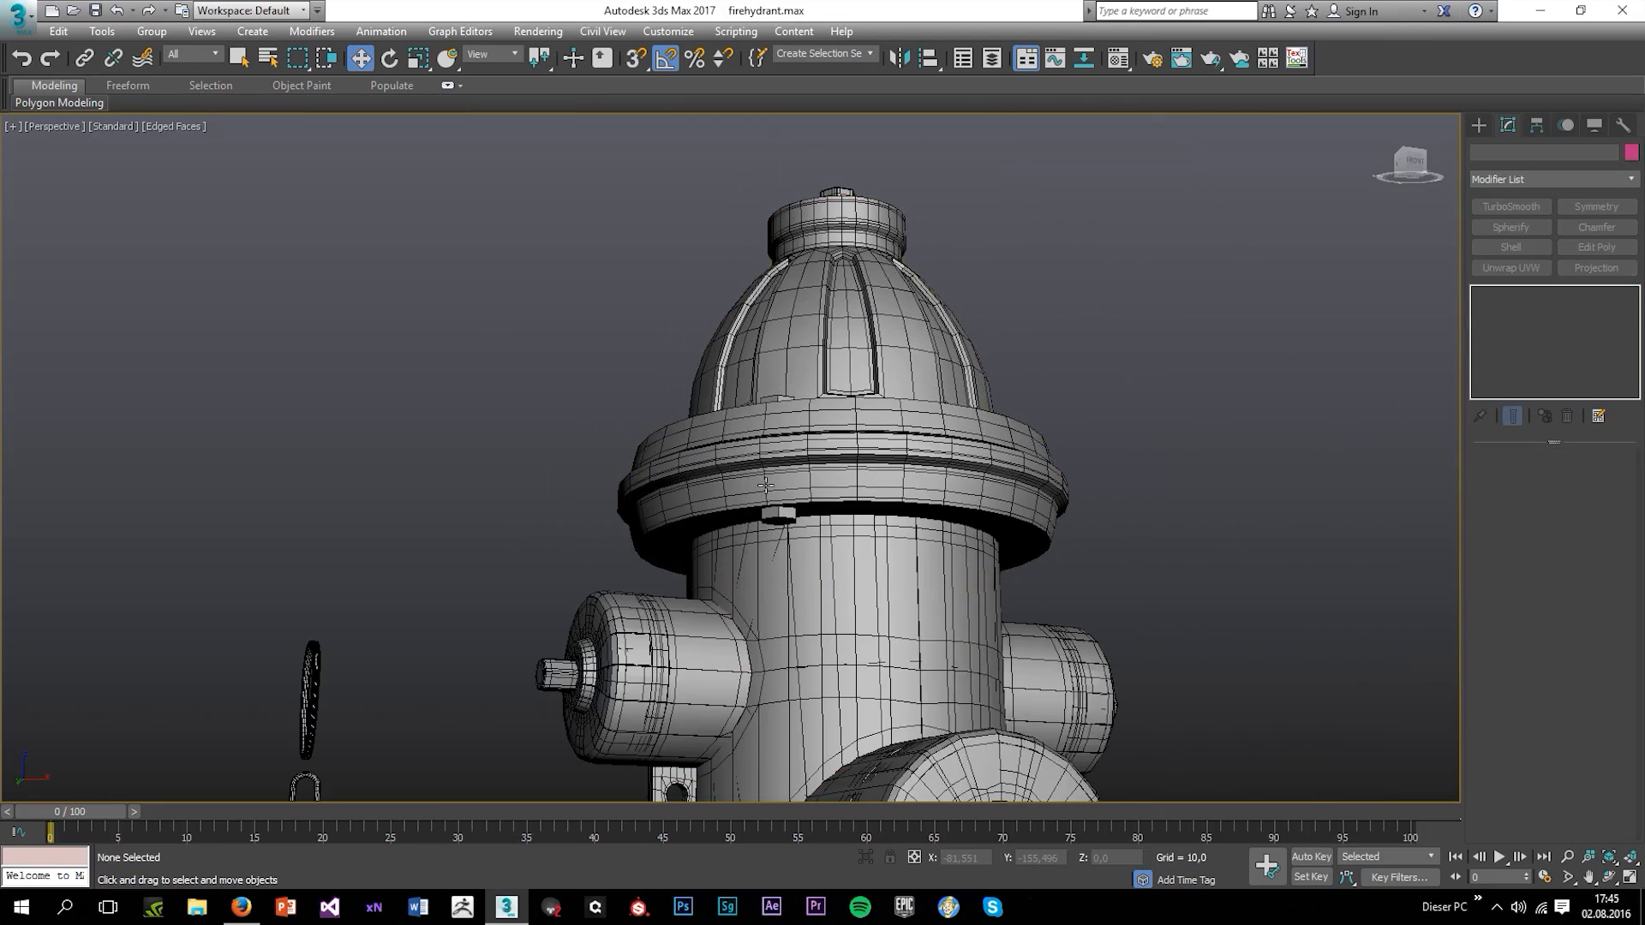
{"action": "middle_click_drag", "start_coordinate": [711, 441], "coordinate": [805, 672], "text": "alt"}
{"action": "scroll", "coordinate": [808, 666], "scroll_direction": "up", "scroll_amount": 5}
{"action": "left_click", "coordinate": [784, 591]}
{"action": "scroll", "coordinate": [784, 592], "scroll_direction": "down", "scroll_amount": 3}
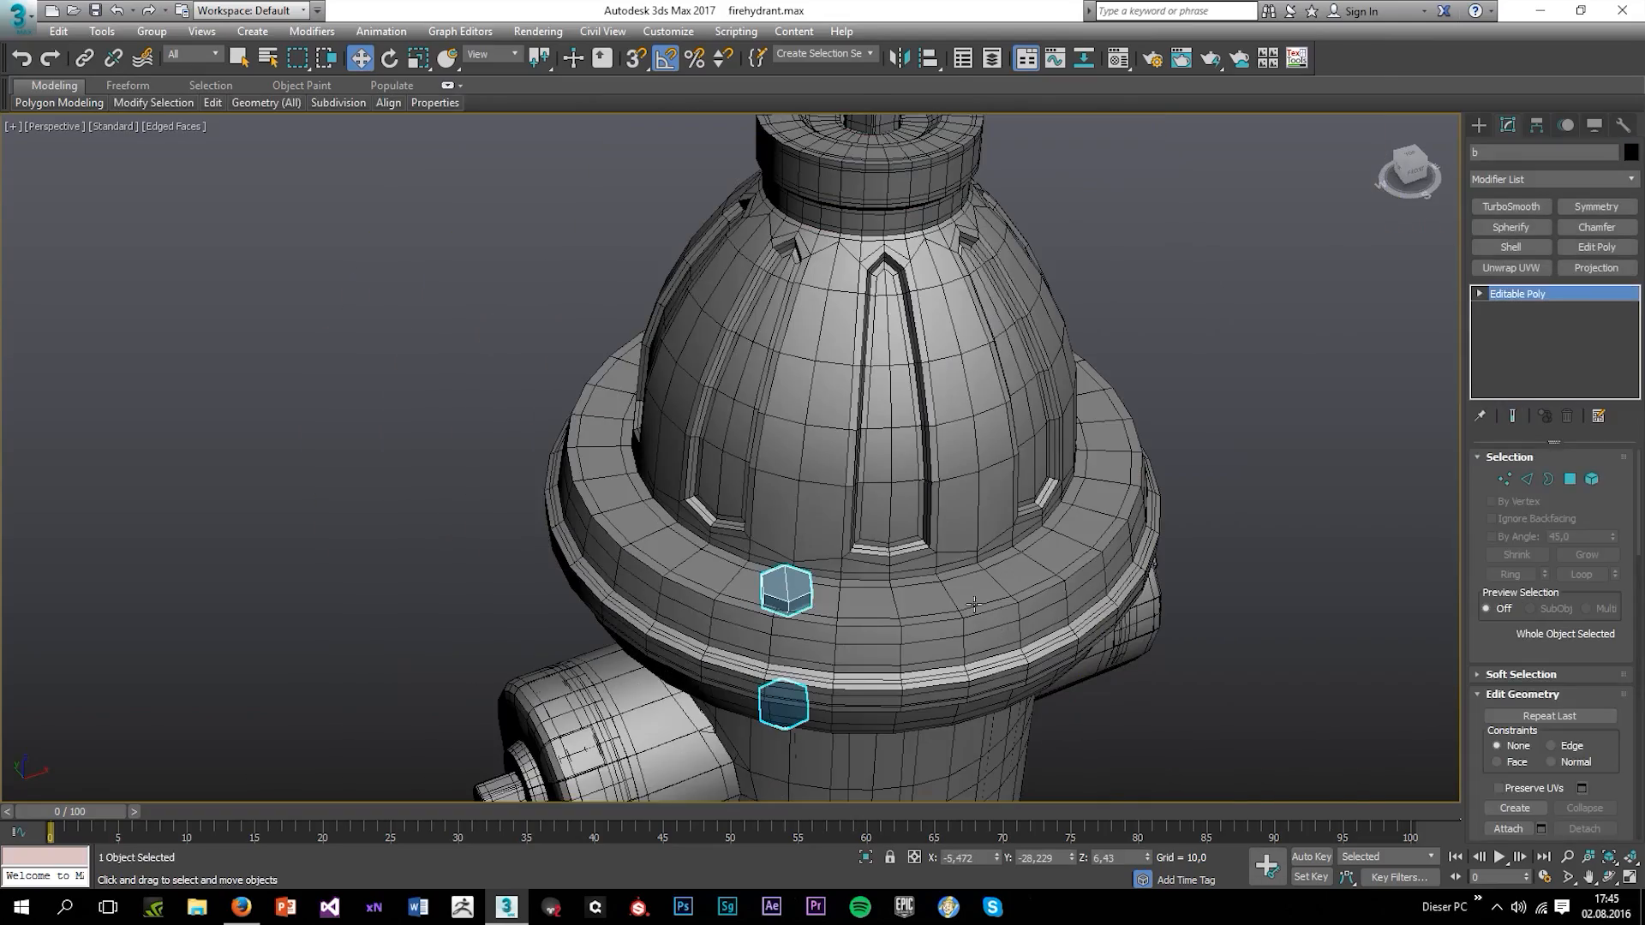
{"action": "middle_click_drag", "start_coordinate": [784, 591], "coordinate": [900, 585], "text": "alt"}
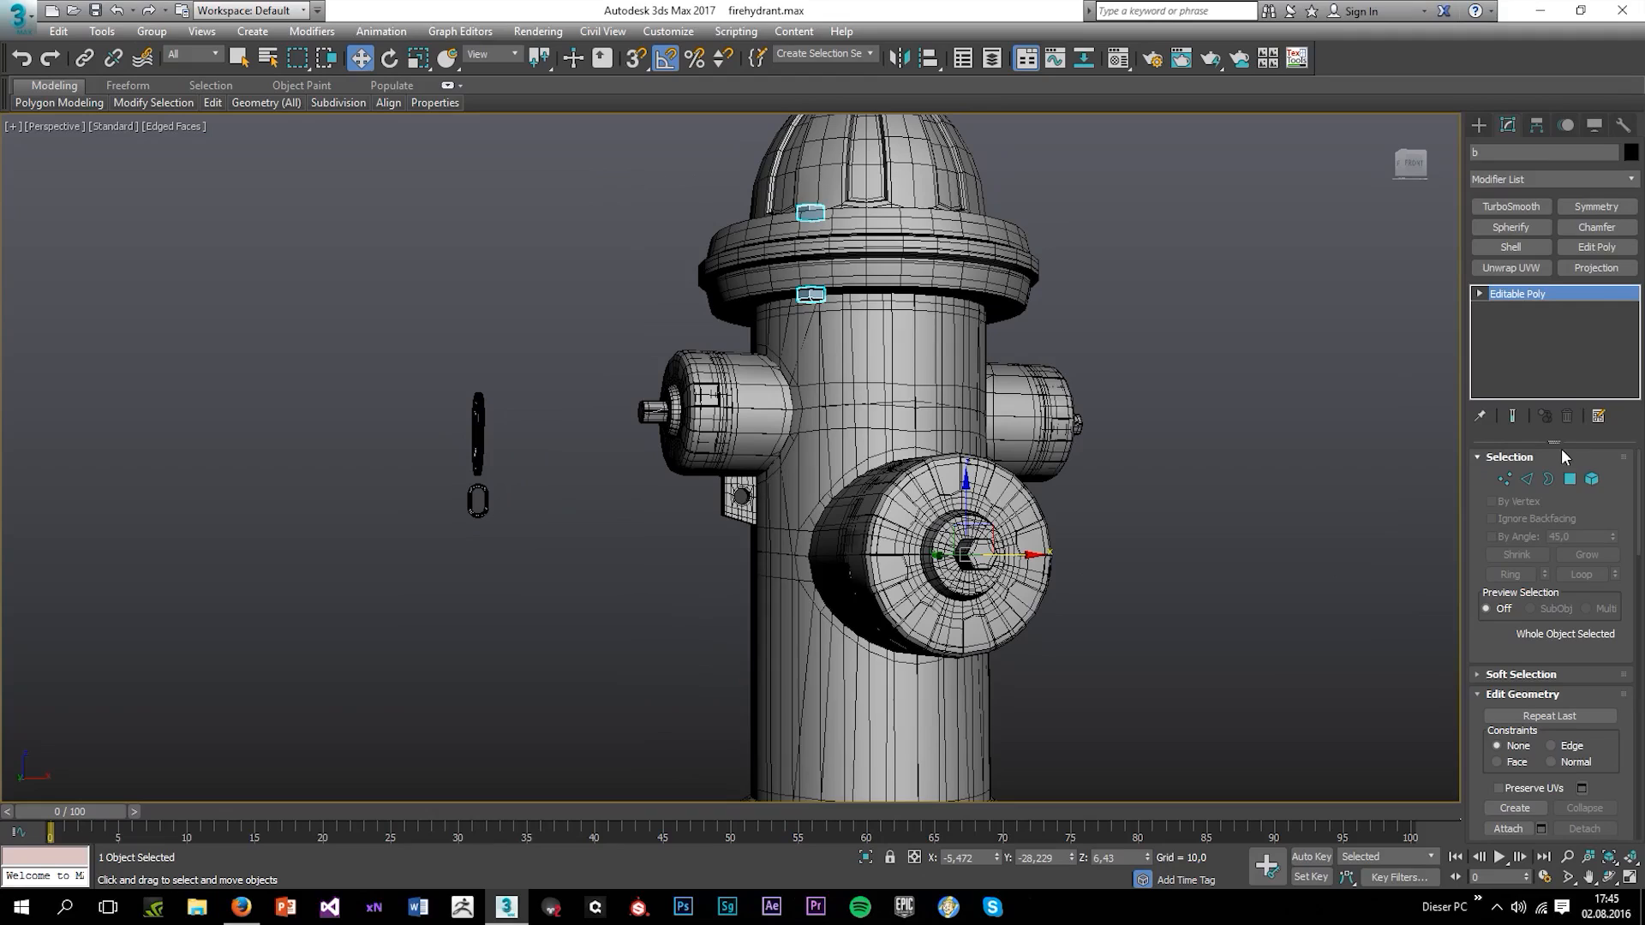
Select the hydrant body and pick the open border at the top of its column
{"action": "left_click", "coordinate": [949, 409]}
{"action": "key", "text": "1"}
{"action": "left_click", "coordinate": [713, 440]}
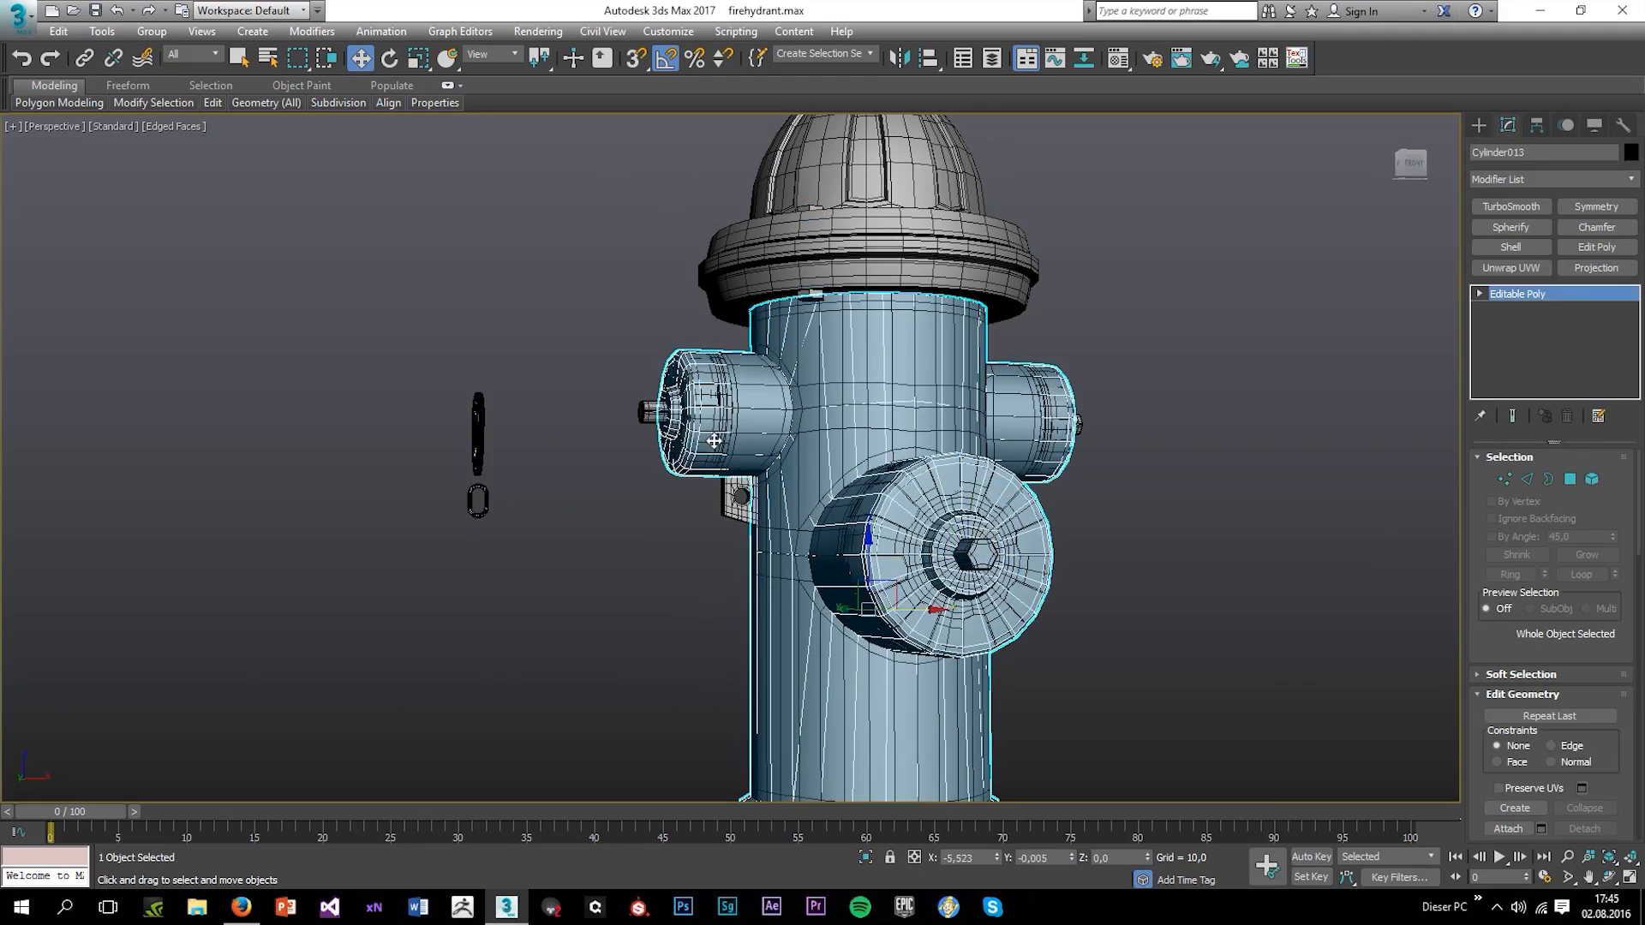
{"action": "left_click", "coordinate": [1548, 479]}
{"action": "scroll", "coordinate": [877, 305], "scroll_direction": "up", "scroll_amount": 2}
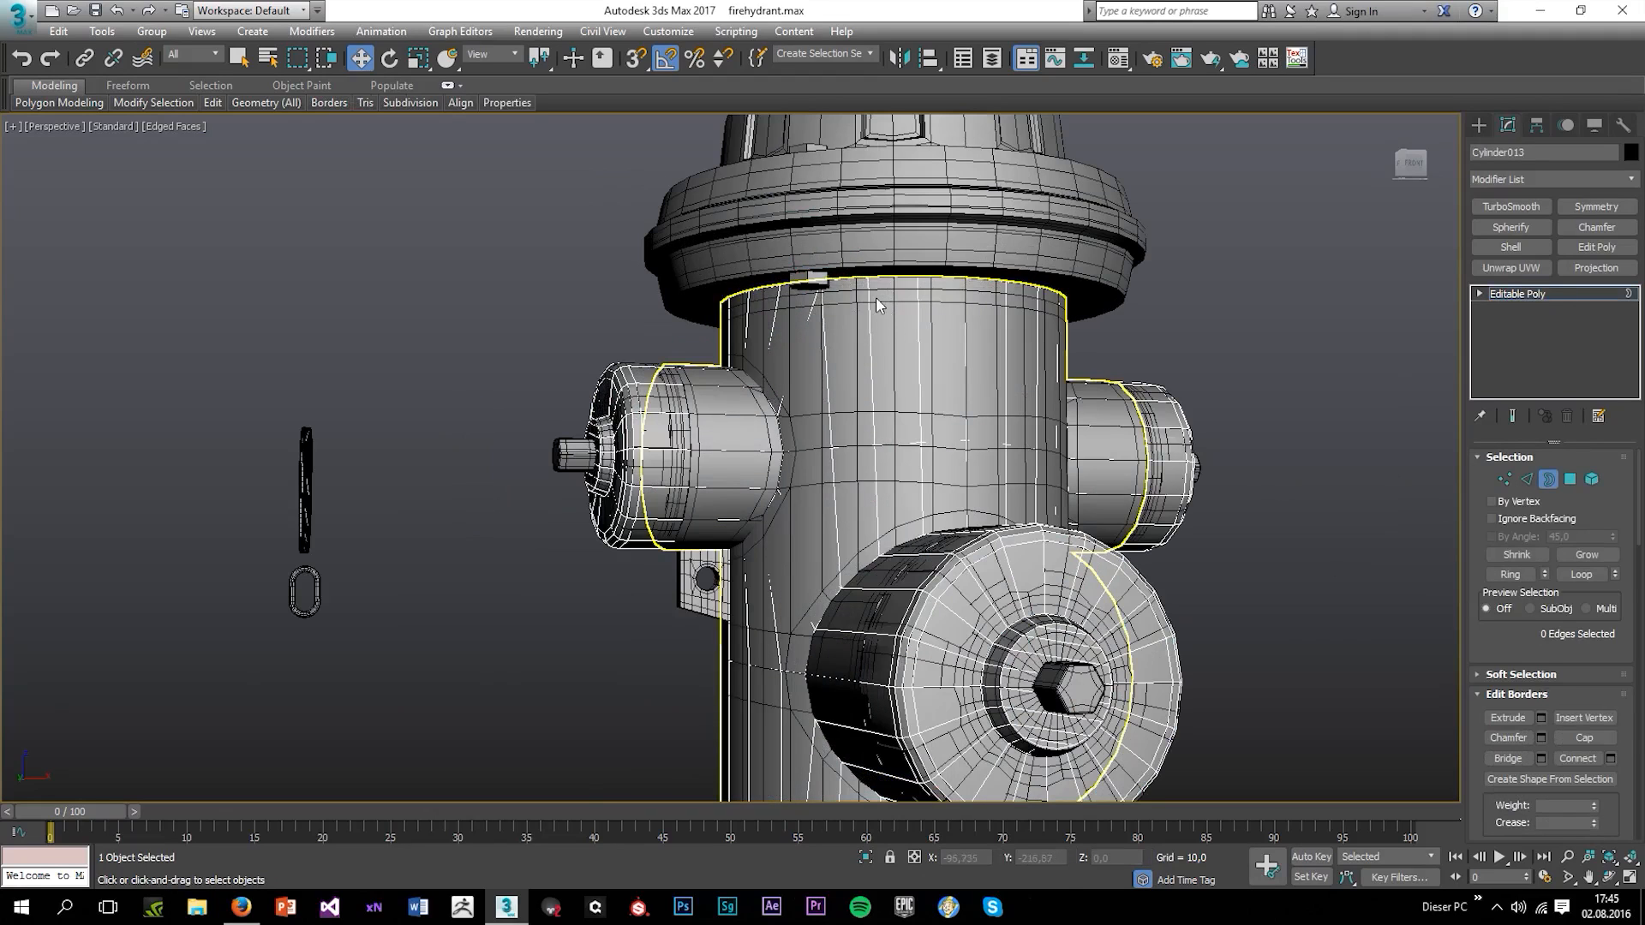
In the Left view, extrude the border outward by scaling it to the lower edge of the cap's rim
{"action": "key", "text": "alt+w"}
{"action": "middle_click", "coordinate": [997, 317]}
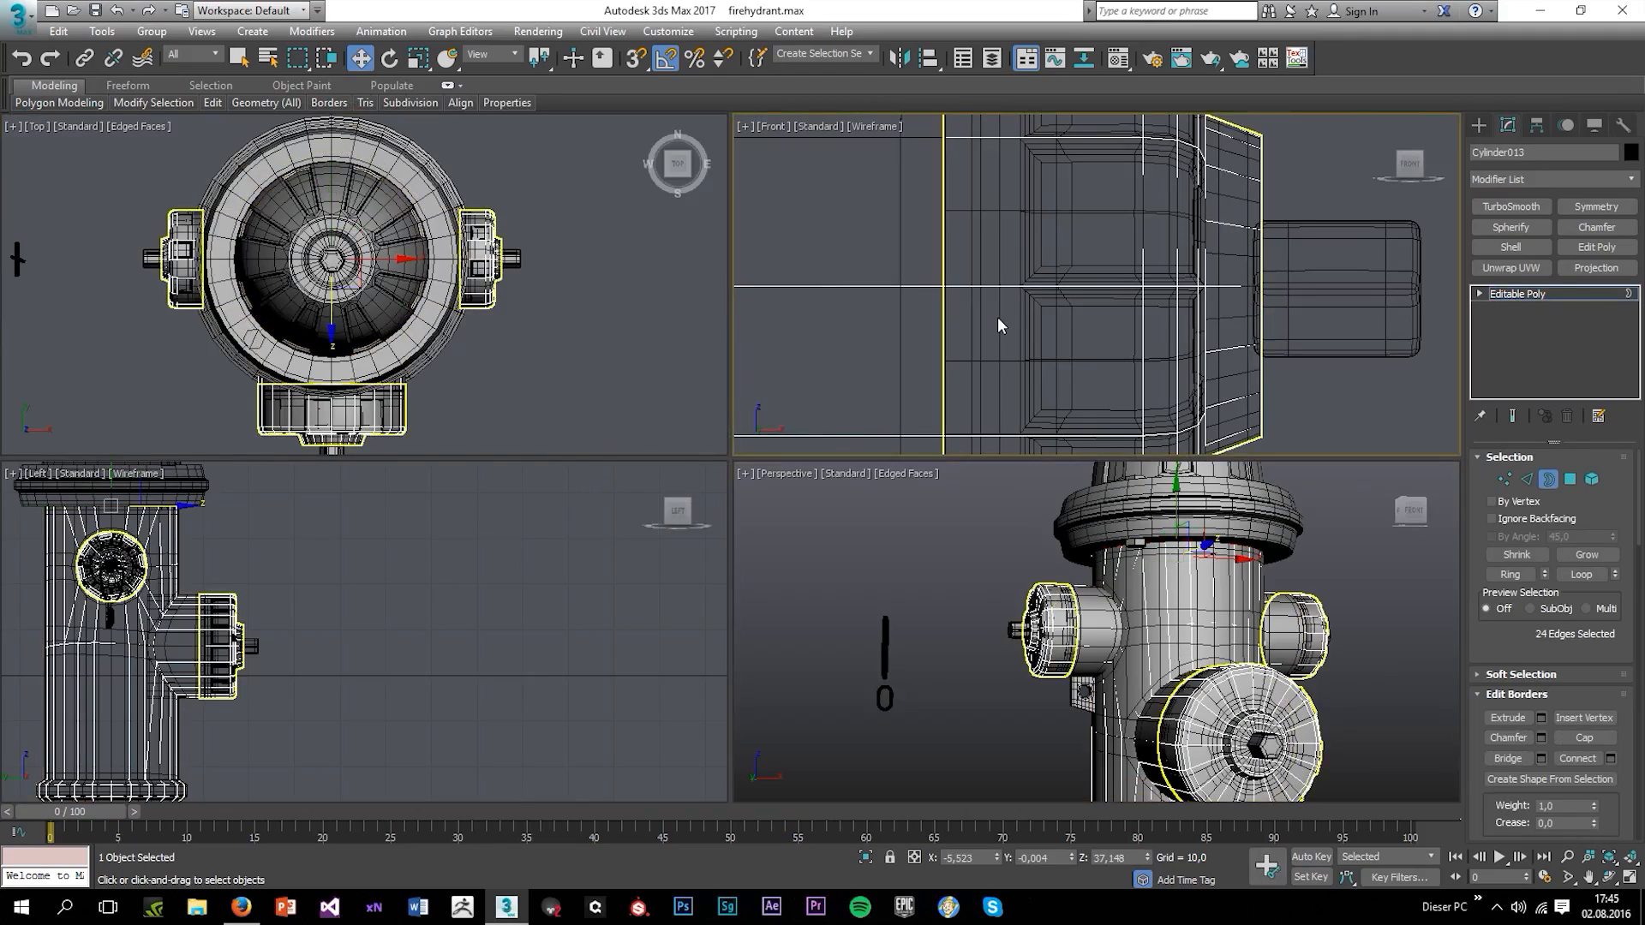
{"action": "key", "text": "alt+w"}
{"action": "scroll", "coordinate": [872, 358], "scroll_direction": "down", "scroll_amount": 4}
{"action": "key", "text": "alt+w"}
{"action": "middle_click", "coordinate": [496, 598]}
{"action": "key", "text": "alt+w"}
{"action": "scroll", "coordinate": [600, 429], "scroll_direction": "up", "scroll_amount": 6}
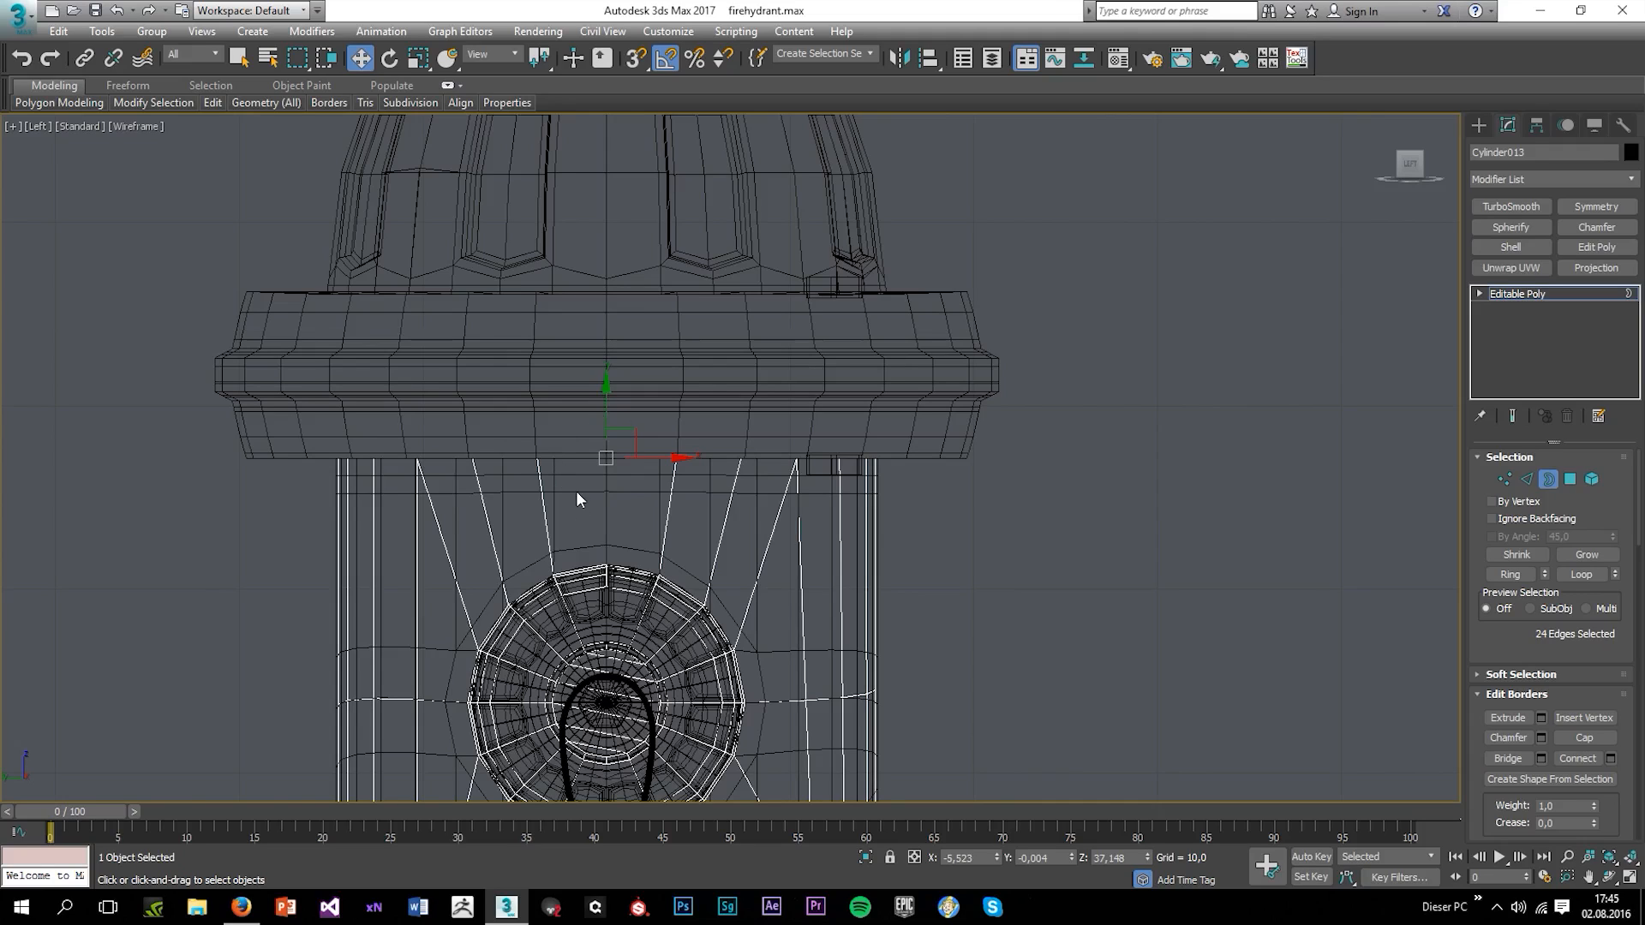
{"action": "key", "text": "r"}
{"action": "scroll", "coordinate": [576, 491], "scroll_direction": "up", "scroll_amount": 3}
{"action": "scroll", "coordinate": [608, 462], "scroll_direction": "down", "scroll_amount": 3}
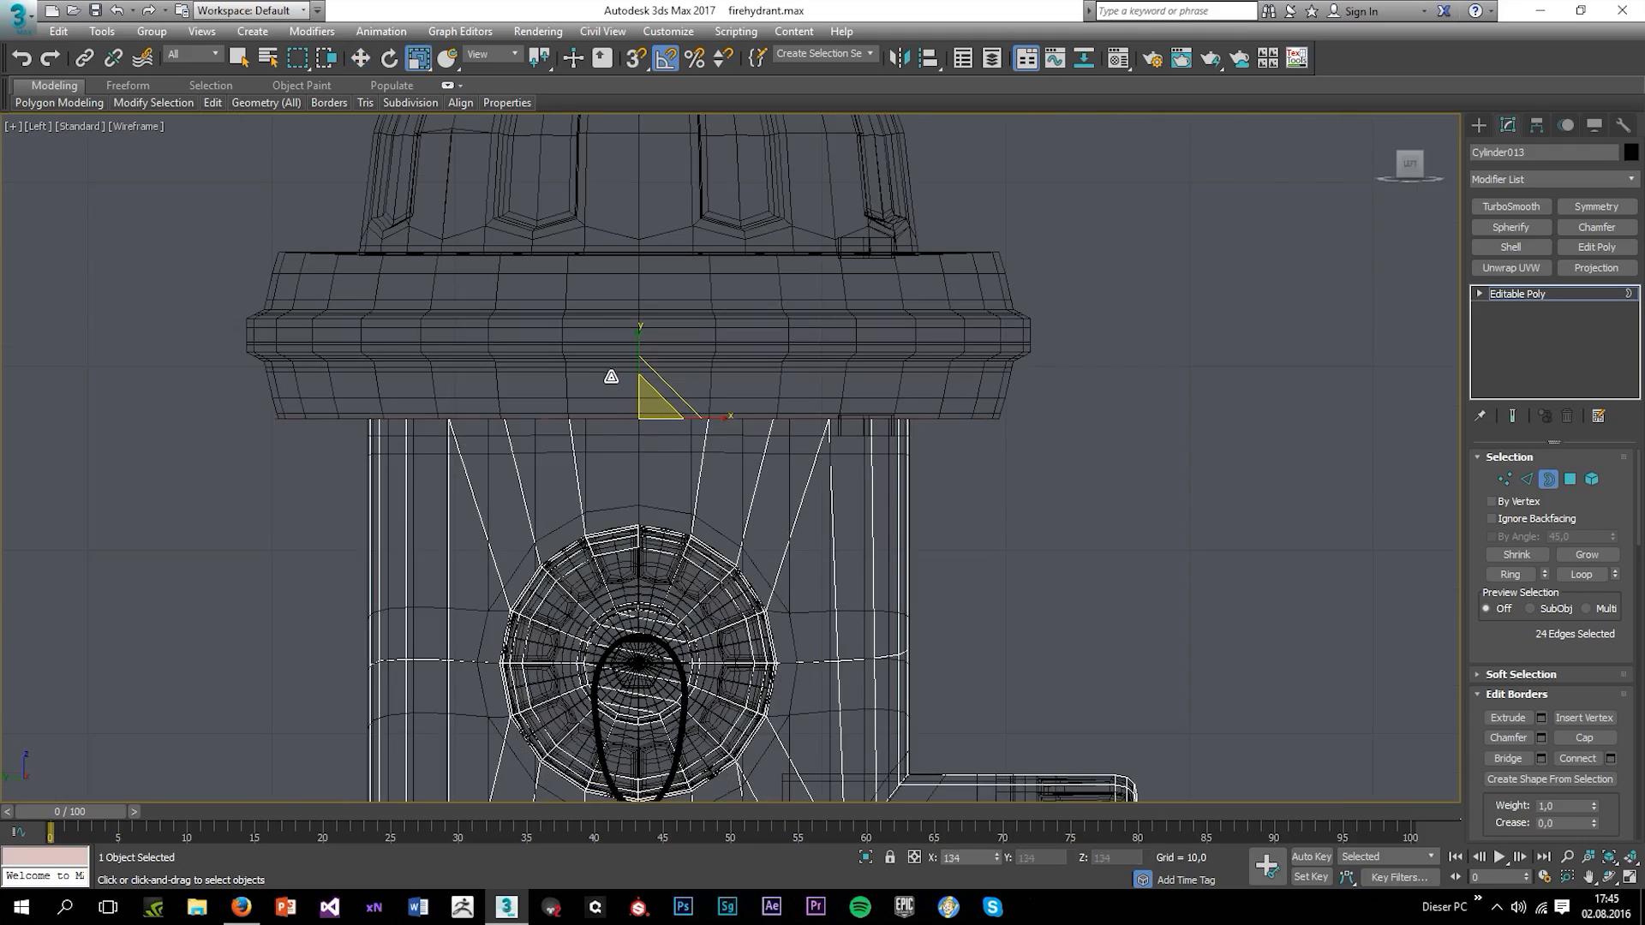
{"action": "scroll", "coordinate": [423, 409], "scroll_direction": "up", "scroll_amount": 10}
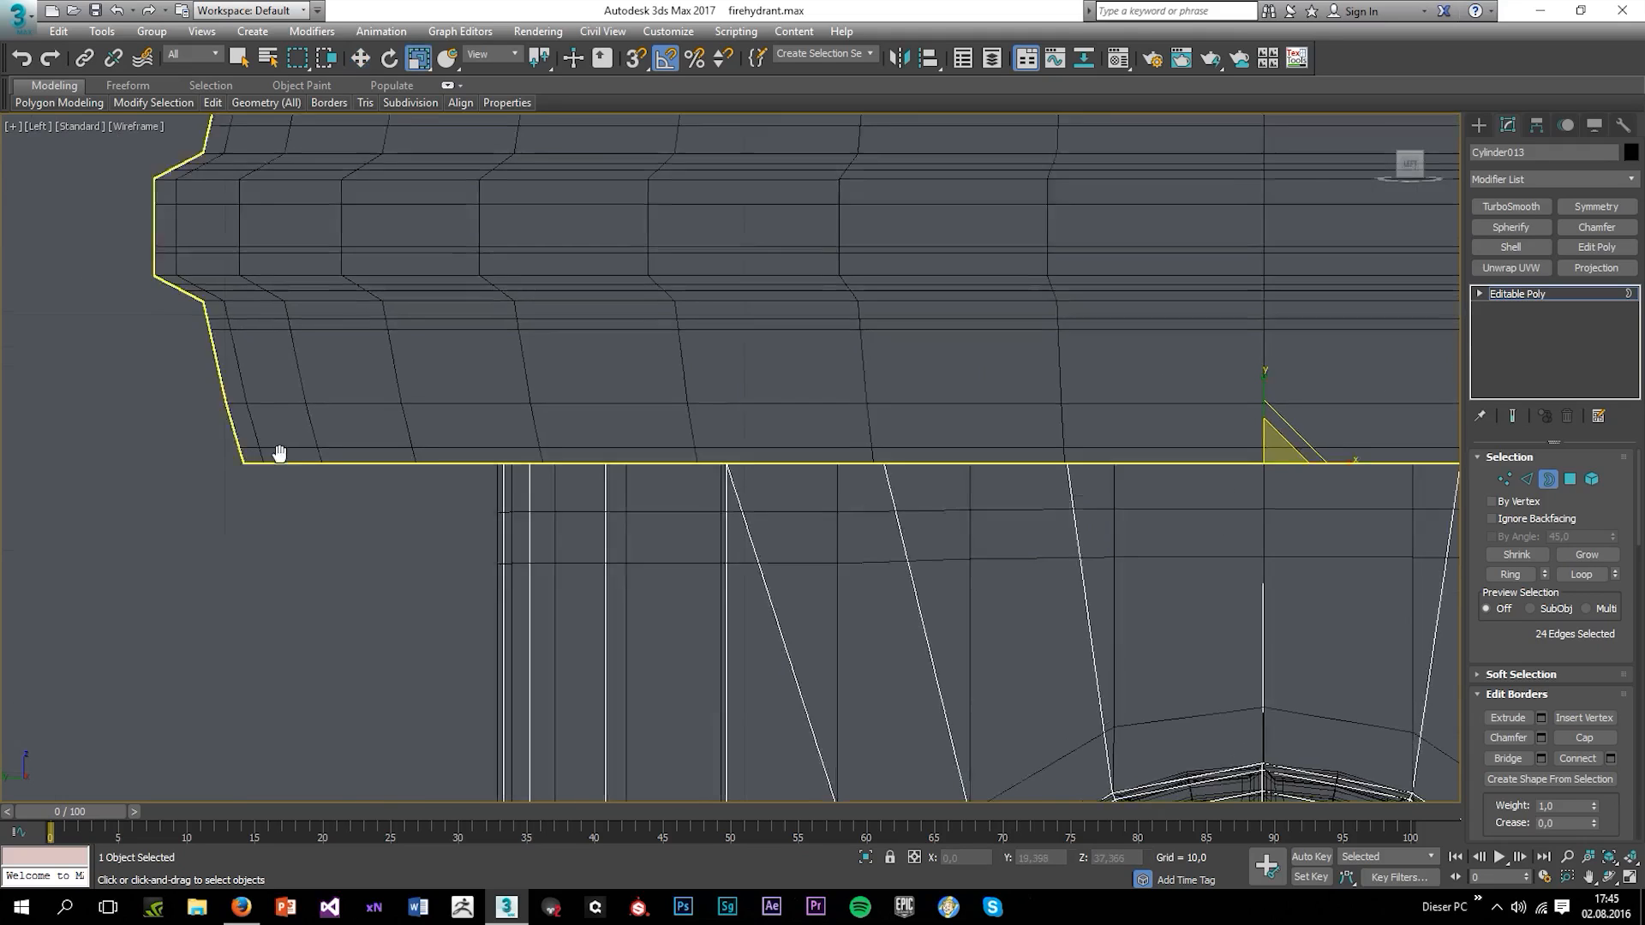
{"action": "scroll", "coordinate": [588, 409], "scroll_direction": "down", "scroll_amount": 10}
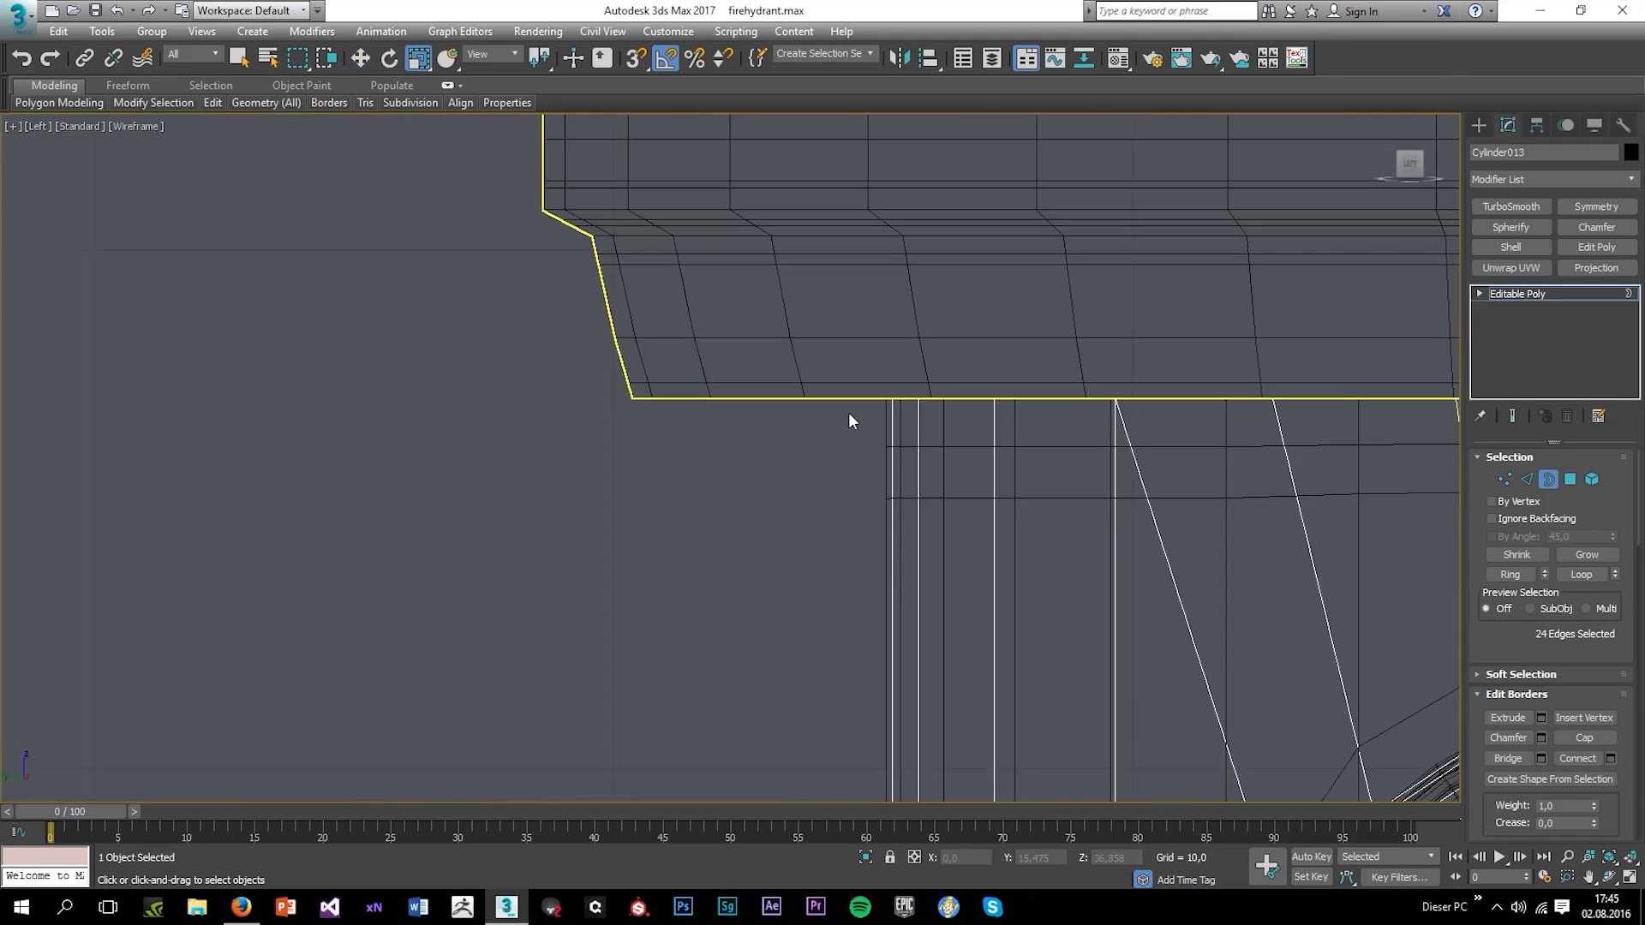
Undo a trial upward extrusion of the border and scale the border slightly wider
{"action": "left_click_drag", "start_coordinate": [881, 472], "coordinate": [855, 399], "text": "shift"}
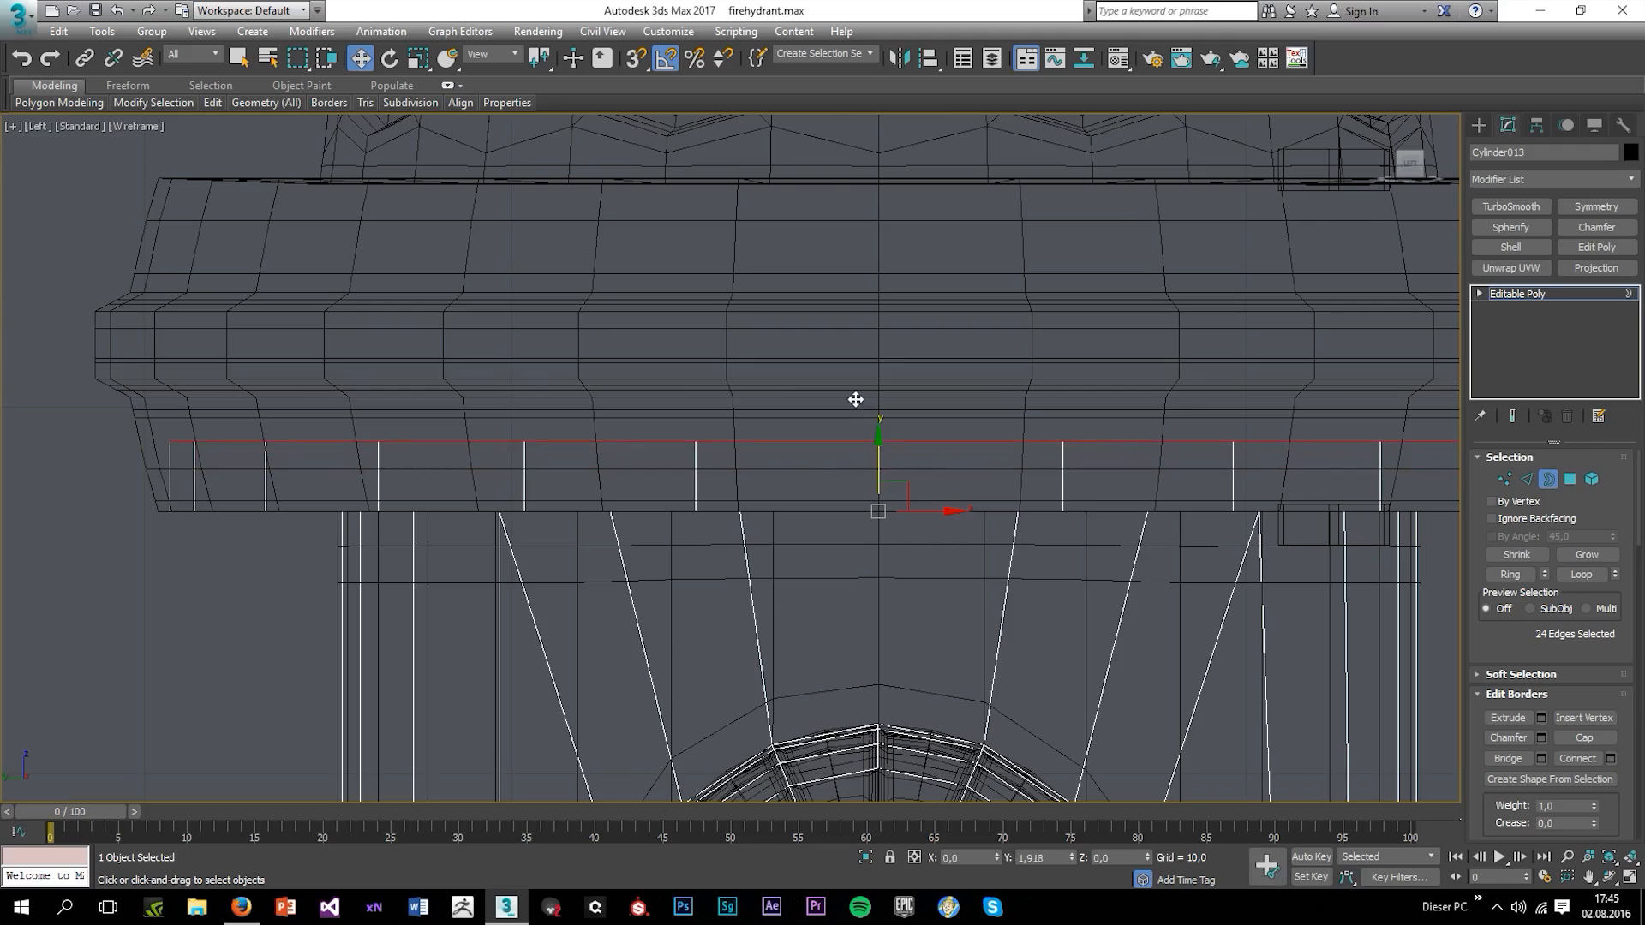
{"action": "key", "text": "ctrl+z"}
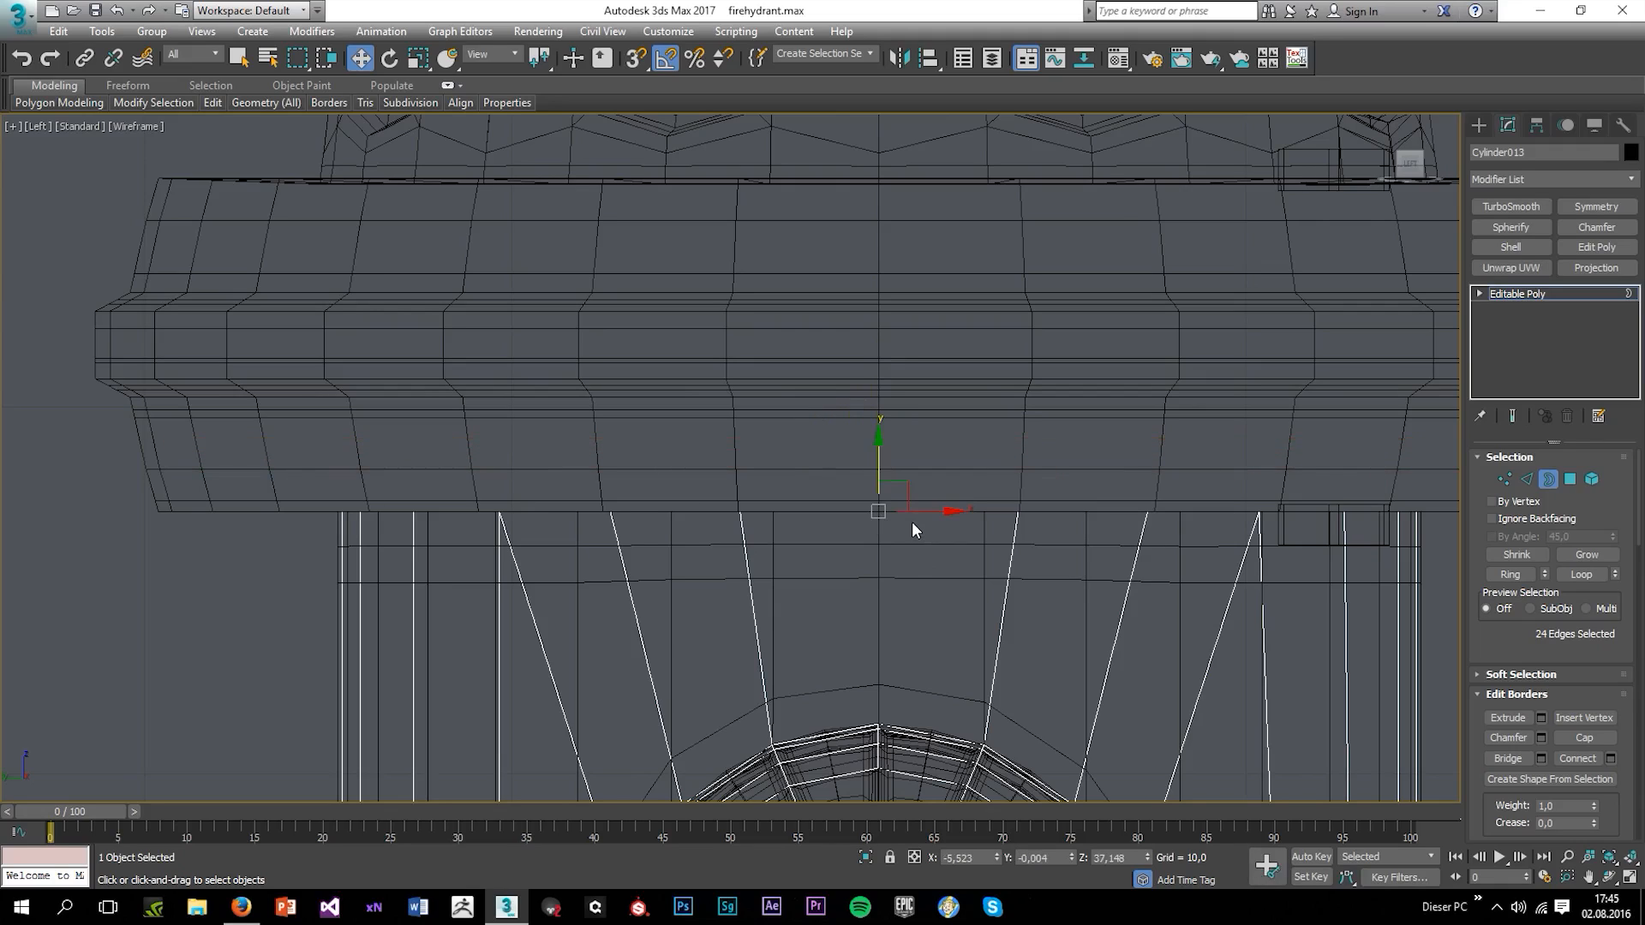
{"action": "key", "text": "r"}
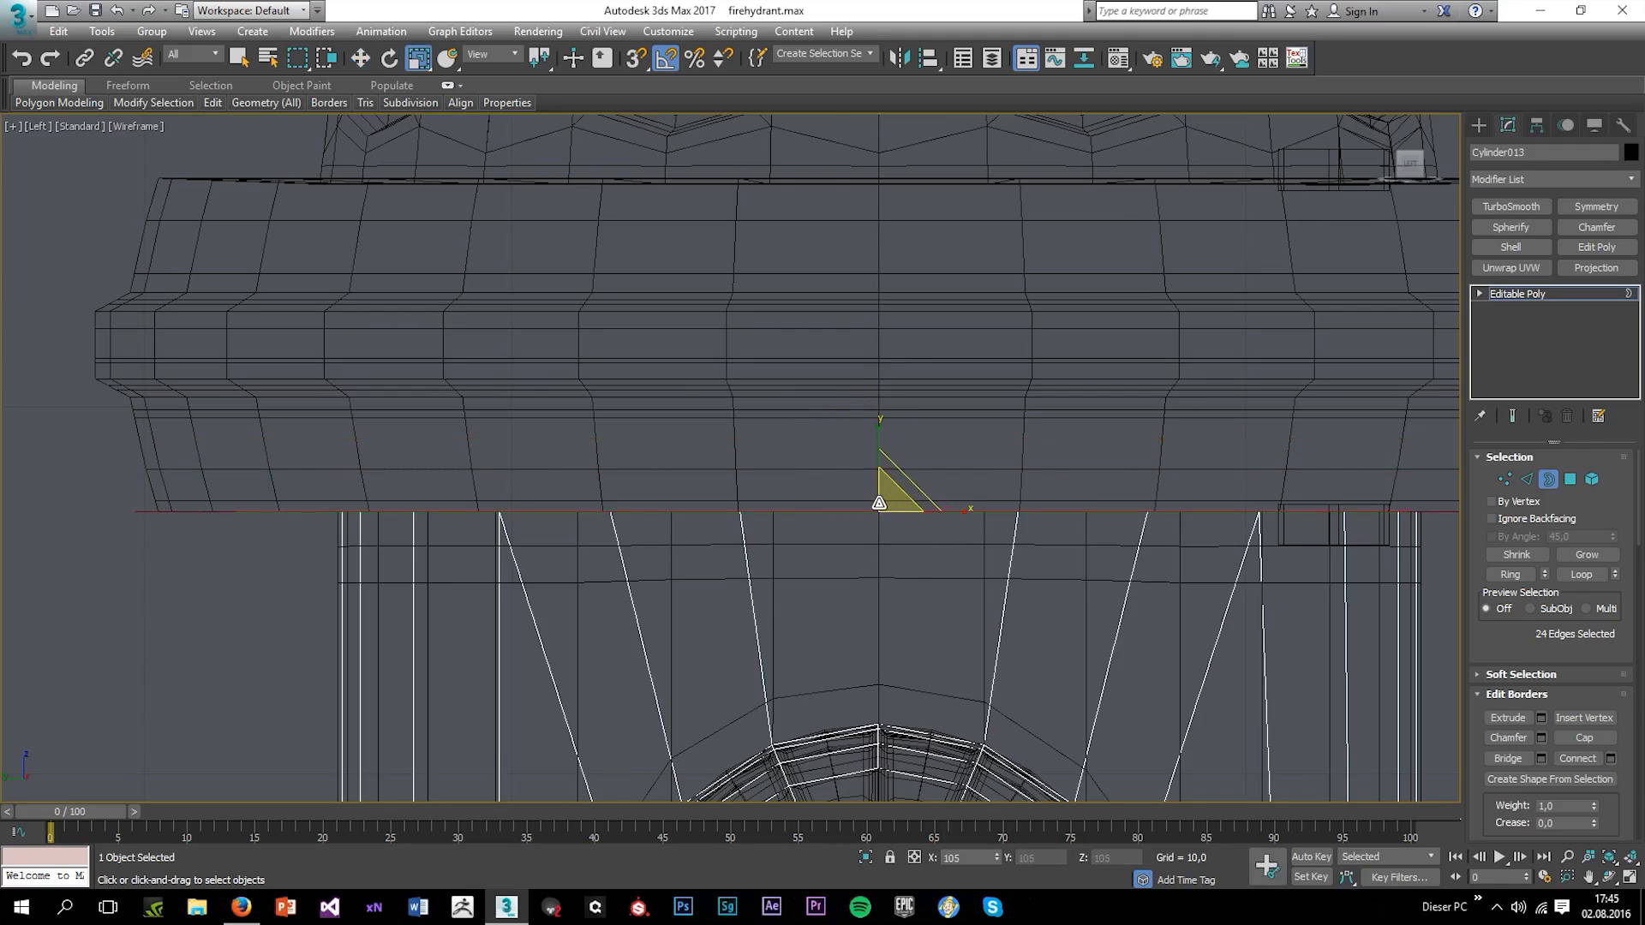
Try extruding the border straight up about 3 units into the cap's rim, inspect it from below, and undo it
{"action": "key", "text": "w"}
{"action": "left_click_drag", "start_coordinate": [879, 473], "coordinate": [844, 360], "text": "shift"}
{"action": "key", "text": "alt+w"}
{"action": "key", "text": "alt+w"}
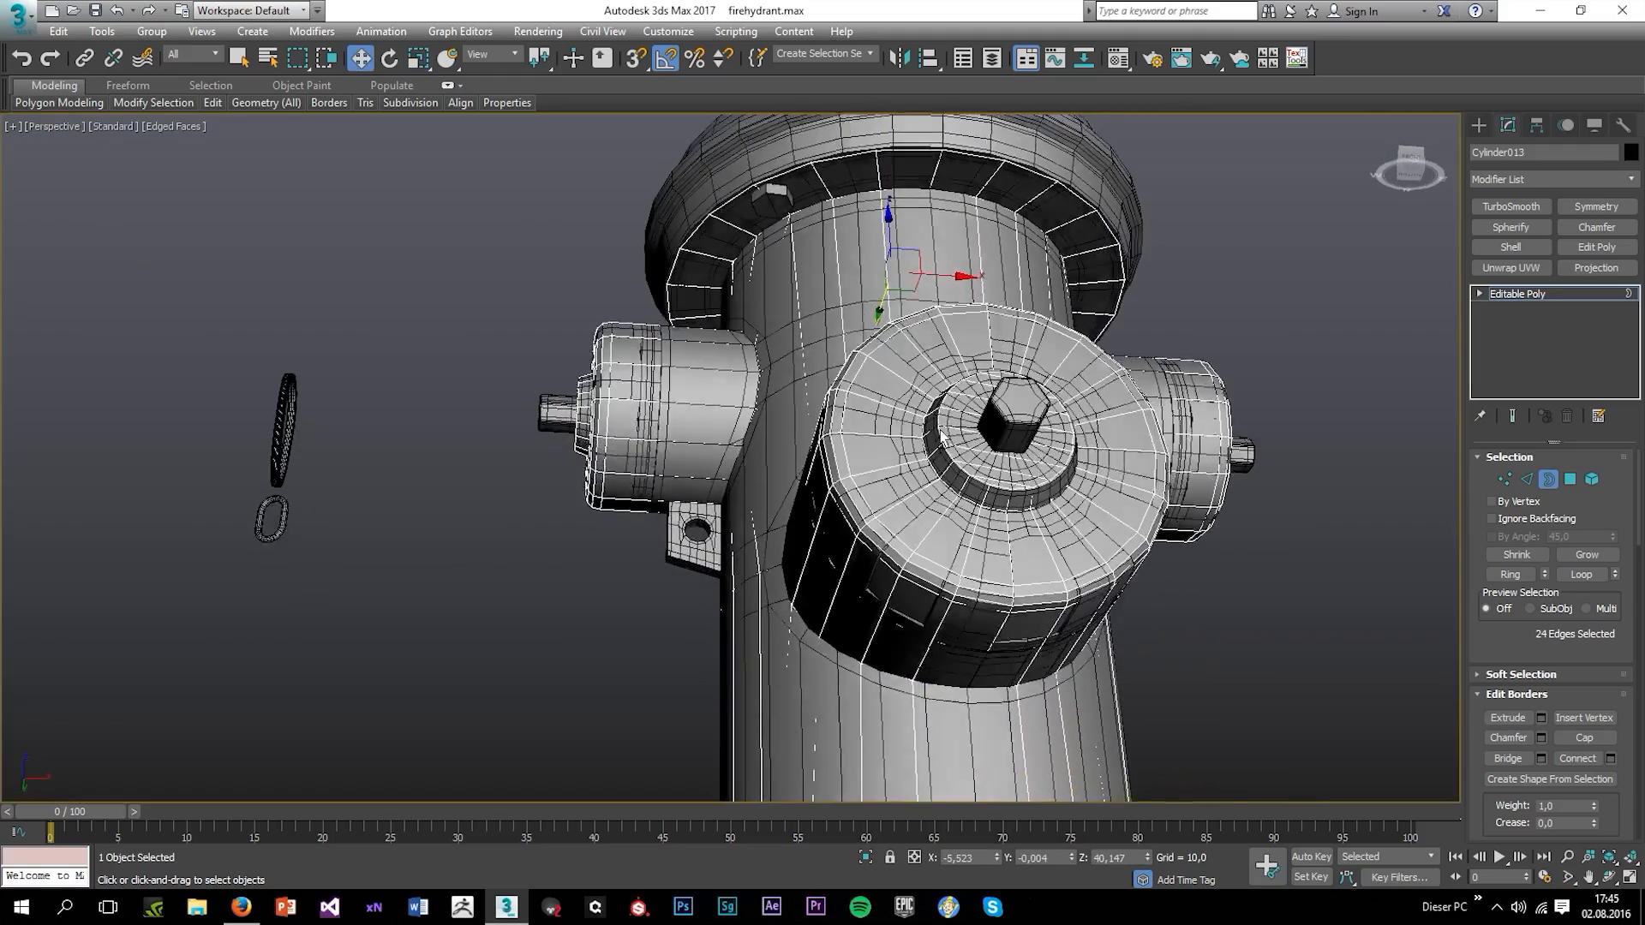
{"action": "middle_click_drag", "start_coordinate": [802, 301], "coordinate": [795, 482]}
{"action": "scroll", "coordinate": [797, 428], "scroll_direction": "up", "scroll_amount": 4}
{"action": "middle_click_drag", "start_coordinate": [887, 328], "coordinate": [878, 306], "text": "alt"}
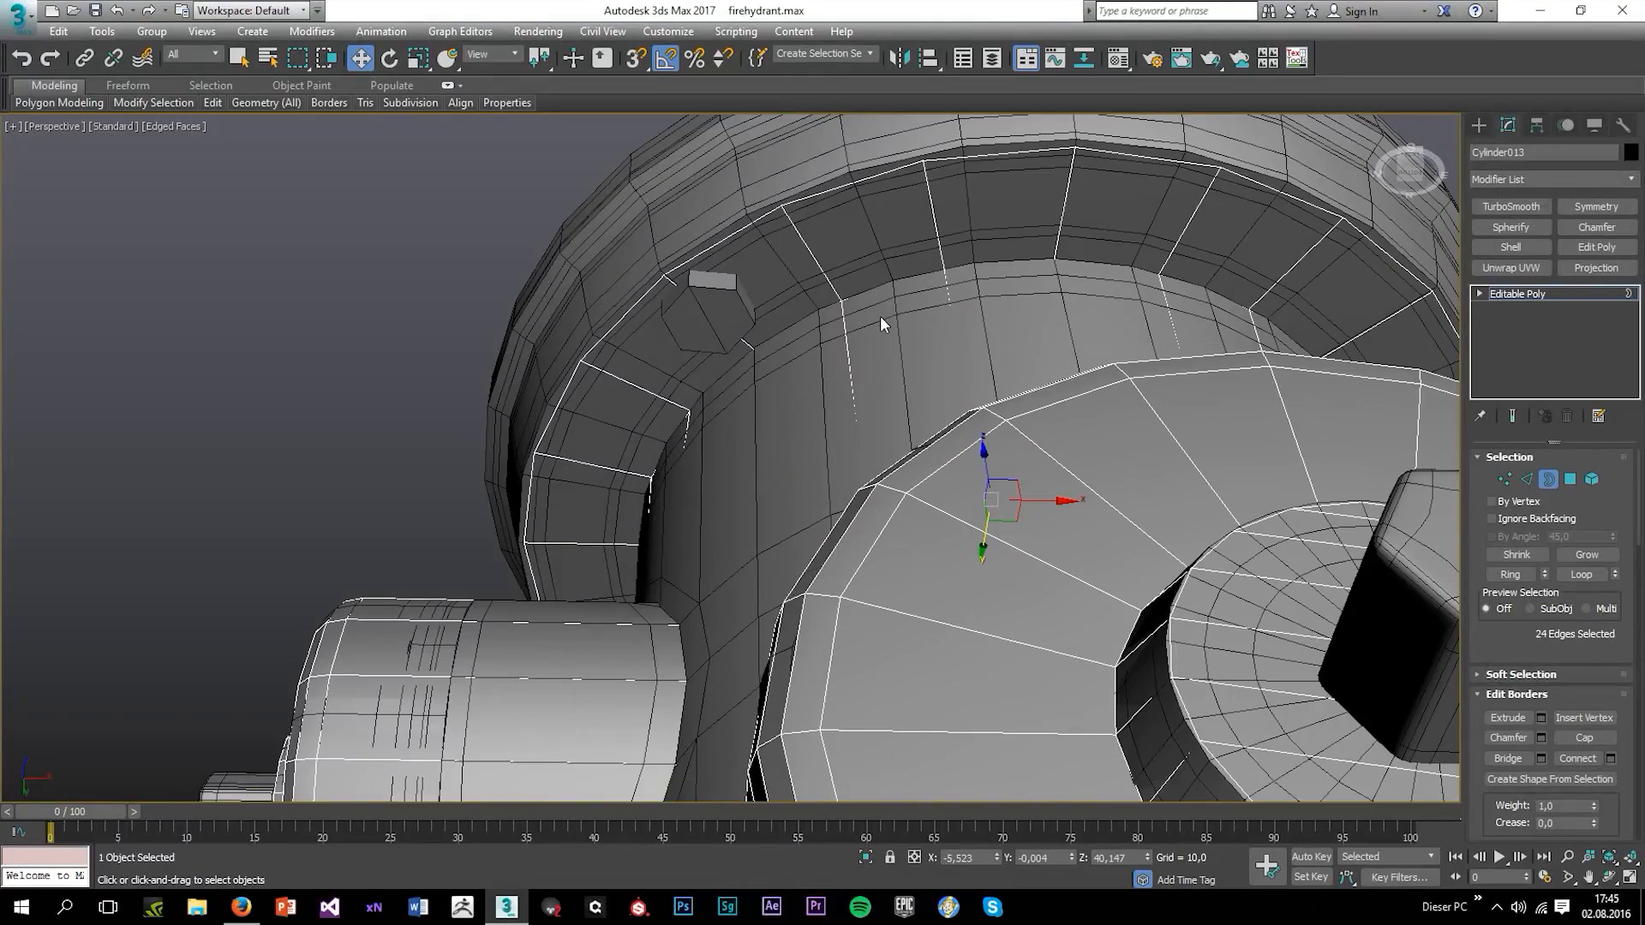
{"action": "key", "text": "ctrl+z"}
Scale the border slightly wider toward the lower edge of the cap's rim and return to the Left view
{"action": "key", "text": "r"}
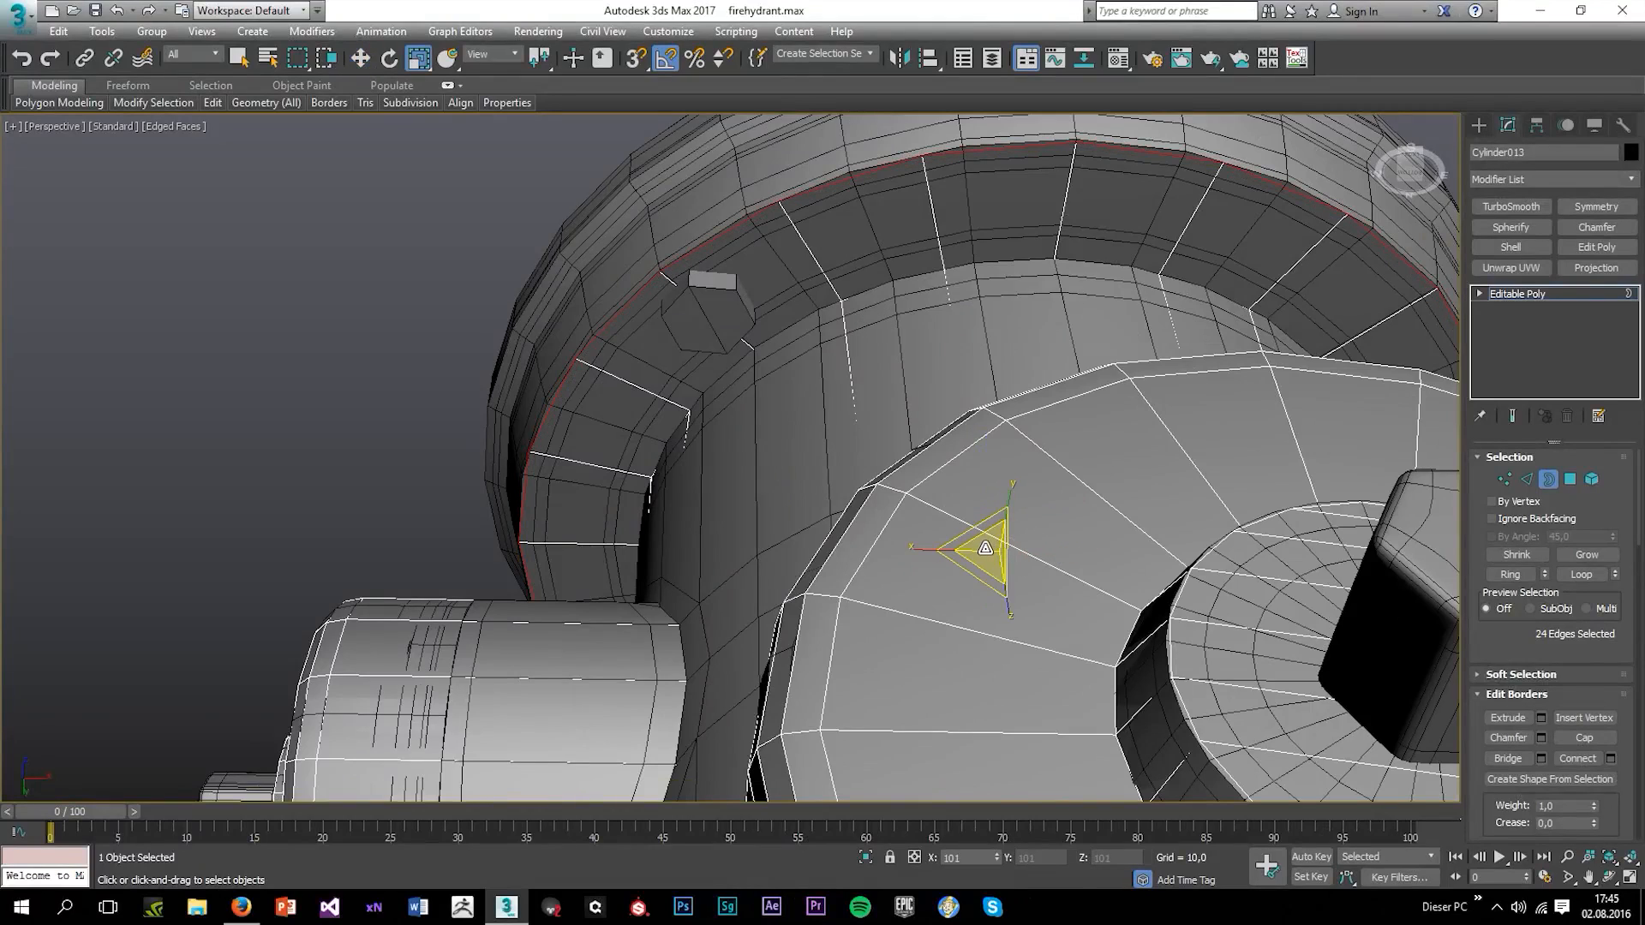
{"action": "key", "text": "alt+w"}
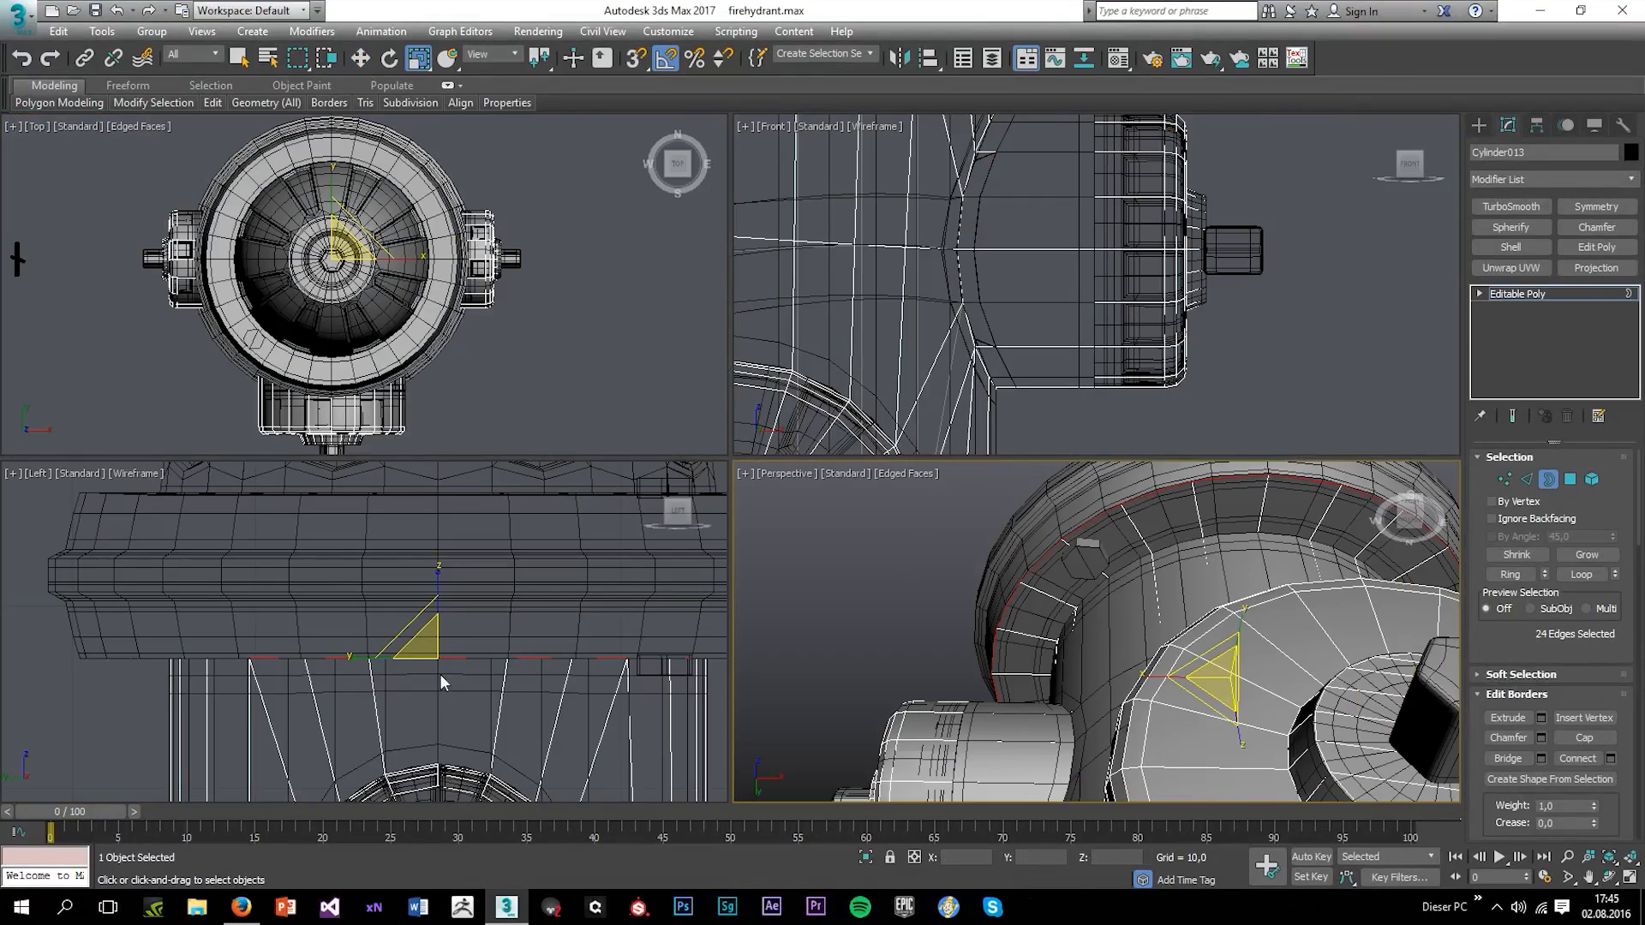
{"action": "key", "text": "alt+w"}
Try the upward border extrusion of about 3 units again, check its fit at the rim corner, and undo it
{"action": "key", "text": "w"}
{"action": "left_click_drag", "start_coordinate": [870, 466], "coordinate": [834, 357], "text": "shift"}
{"action": "scroll", "coordinate": [202, 507], "scroll_direction": "up", "scroll_amount": 5}
{"action": "middle_click_drag", "start_coordinate": [202, 506], "coordinate": [475, 469]}
{"action": "scroll", "coordinate": [383, 502], "scroll_direction": "up", "scroll_amount": 4}
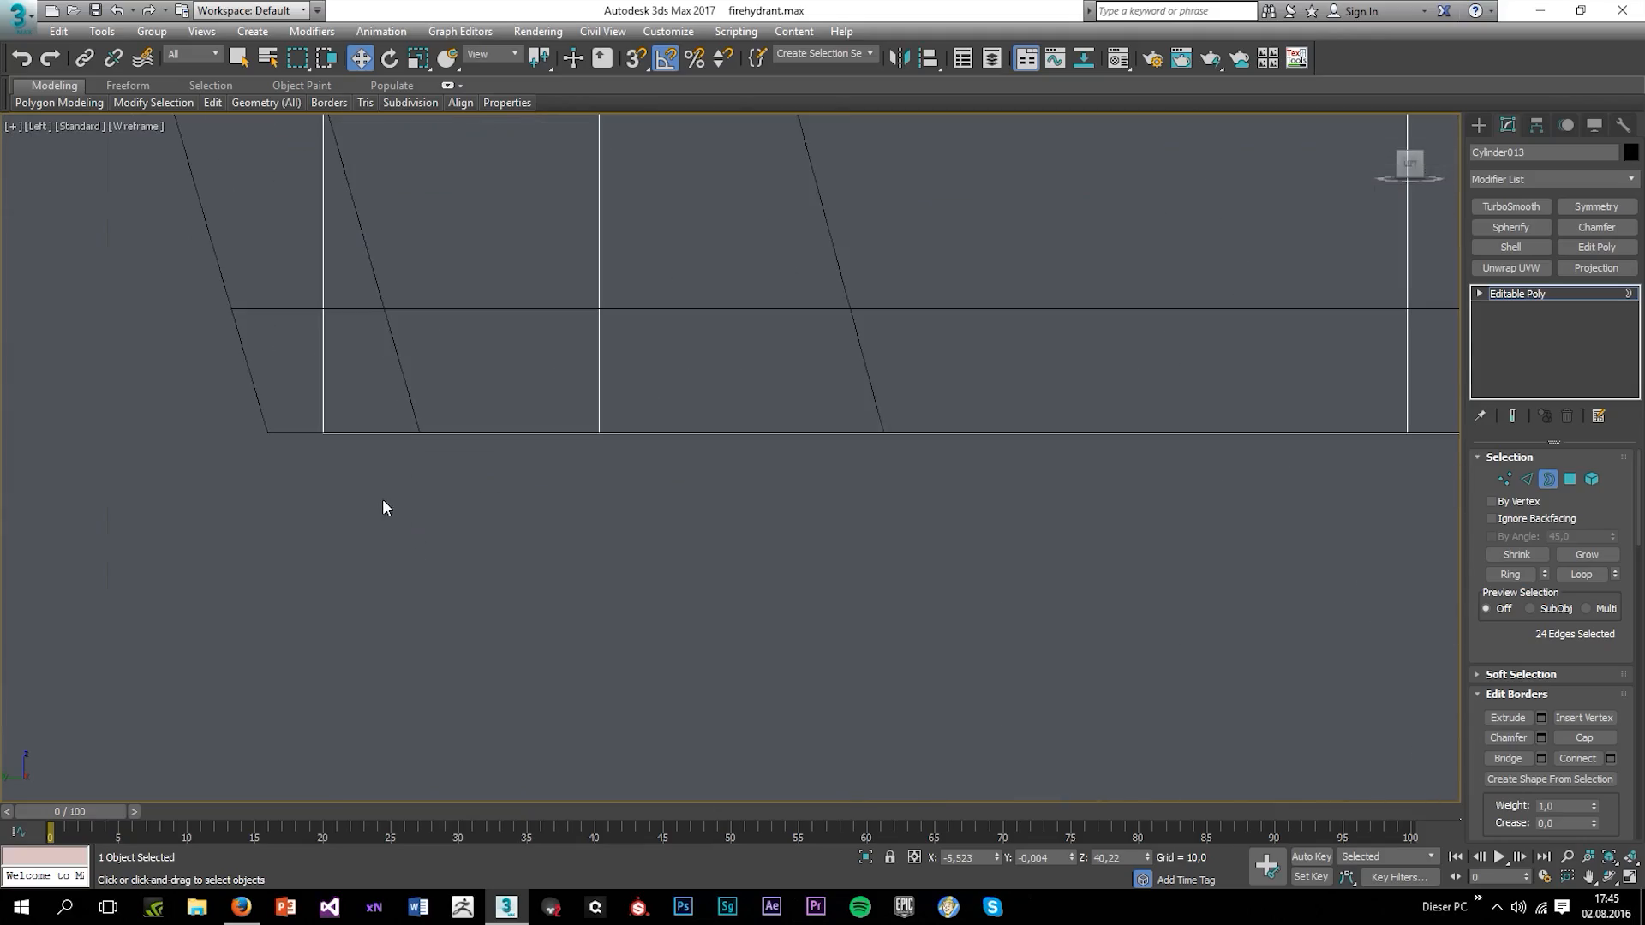
{"action": "scroll", "coordinate": [382, 501], "scroll_direction": "down", "scroll_amount": 2}
{"action": "key", "text": "alt+w"}
{"action": "right_click", "coordinate": [937, 556]}
{"action": "key", "text": "alt+w"}
{"action": "middle_click_drag", "start_coordinate": [913, 343], "coordinate": [824, 506], "text": "alt"}
{"action": "key", "text": "ctrl+z"}
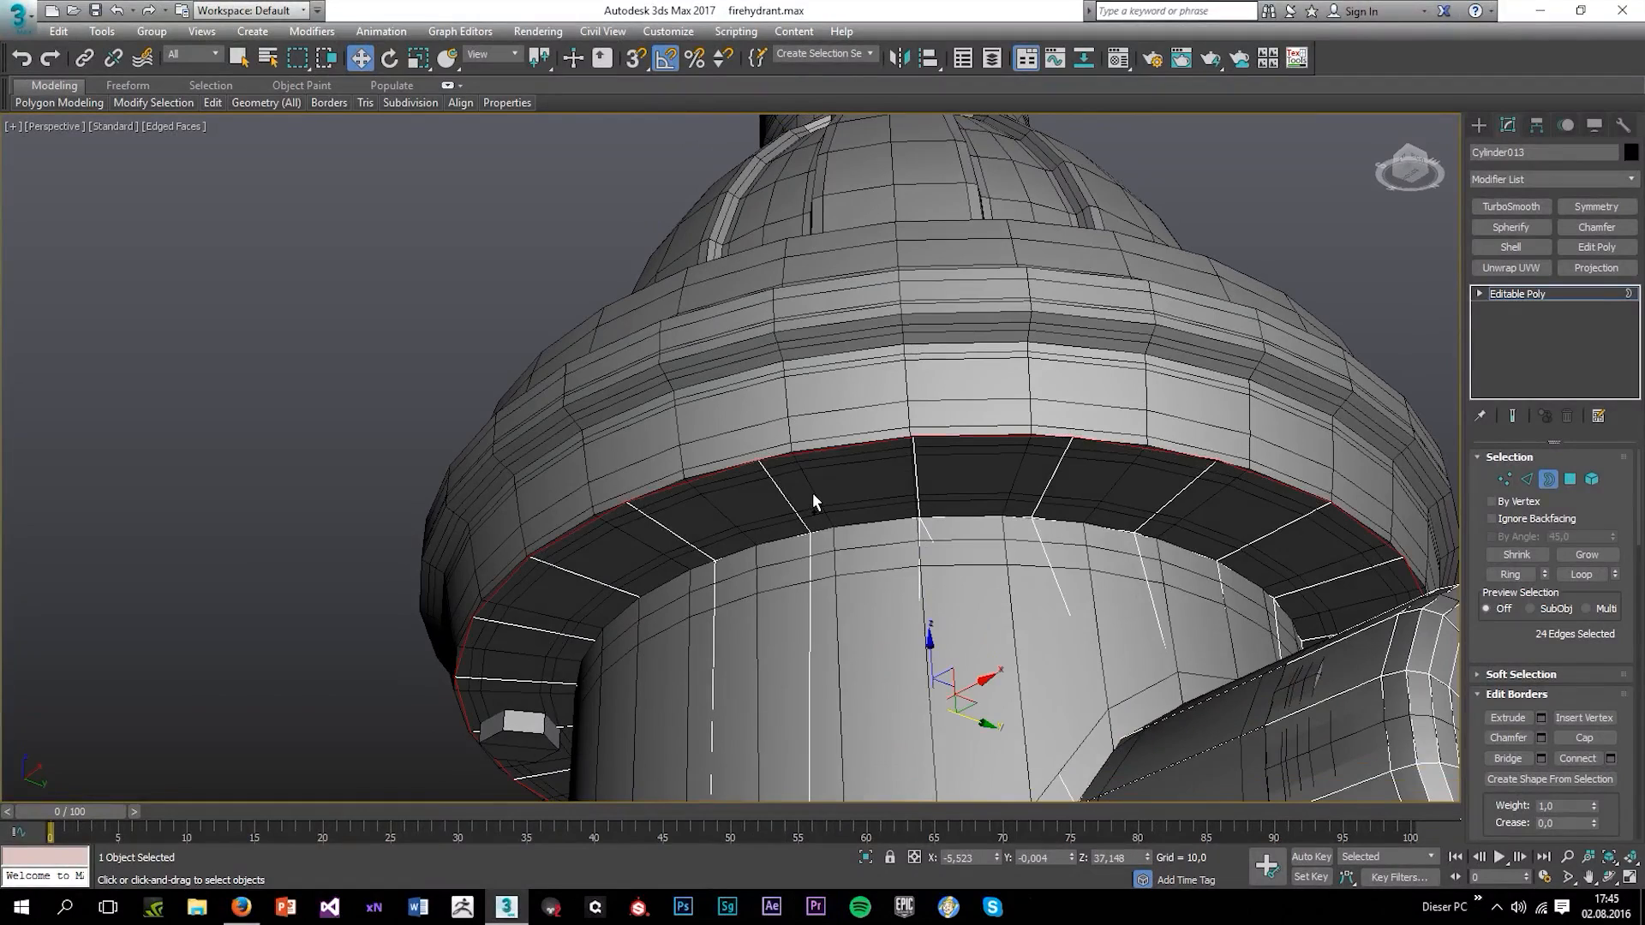
Extrude the body's top border straight up about 3 units in the Left view, toward the underside of the cap's bulge
{"action": "key", "text": "r"}
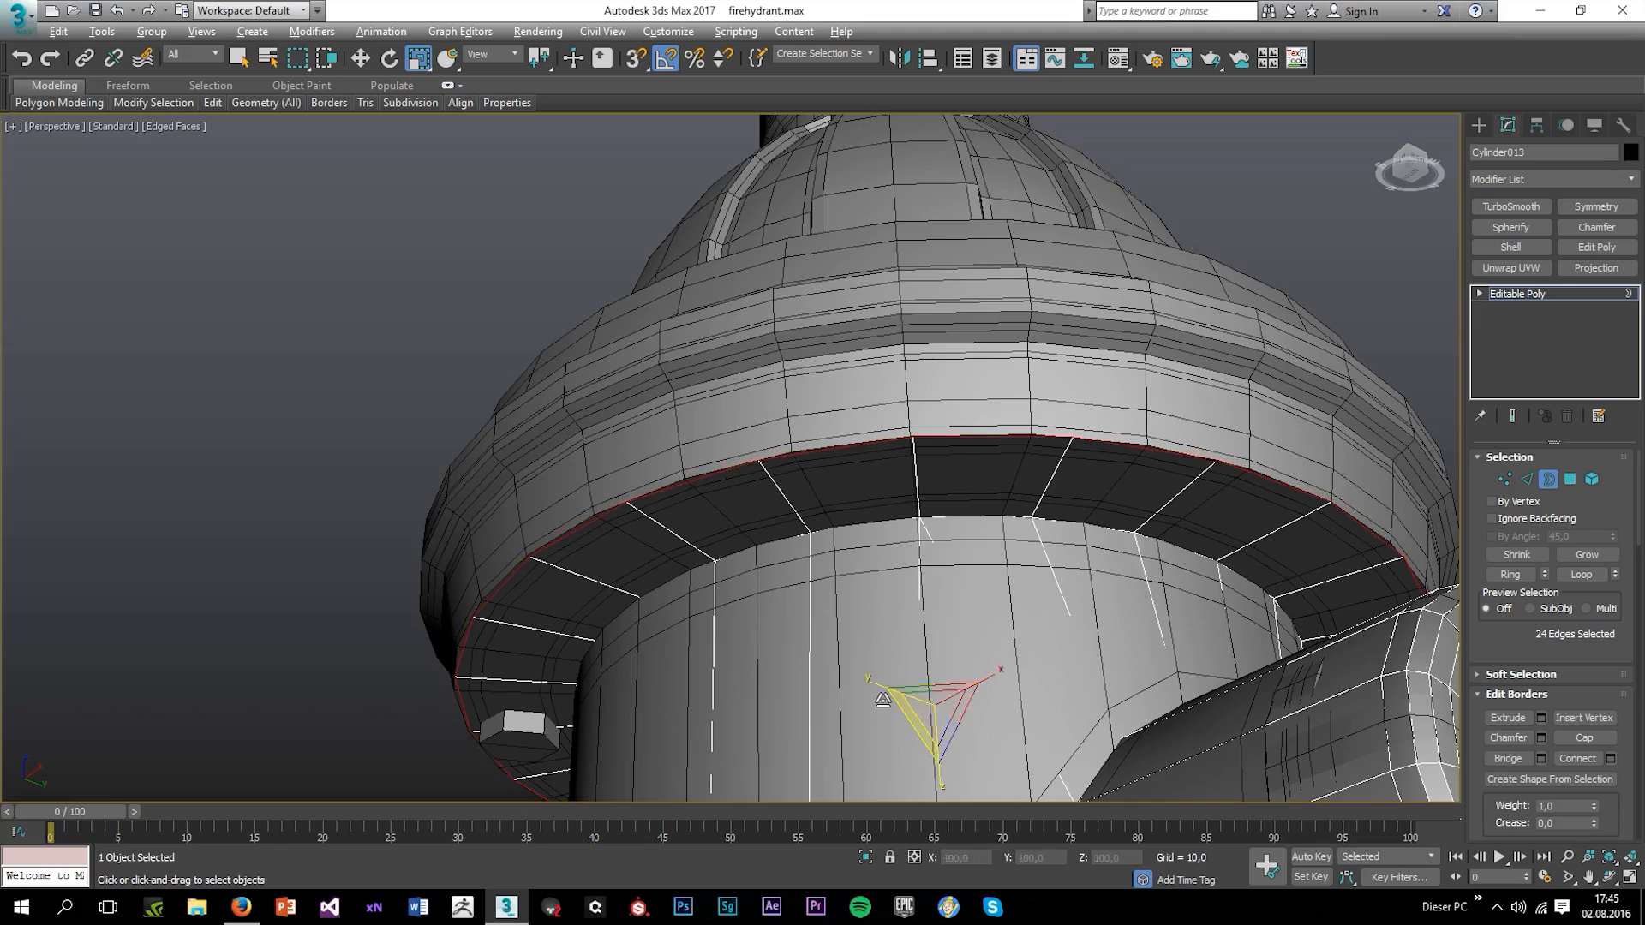
{"action": "key", "text": "alt+w"}
{"action": "right_click", "coordinate": [434, 646]}
{"action": "key", "text": "alt+w"}
{"action": "key", "text": "w"}
{"action": "scroll", "coordinate": [749, 584], "scroll_direction": "down", "scroll_amount": 3}
{"action": "scroll", "coordinate": [1250, 521], "scroll_direction": "down", "scroll_amount": 1}
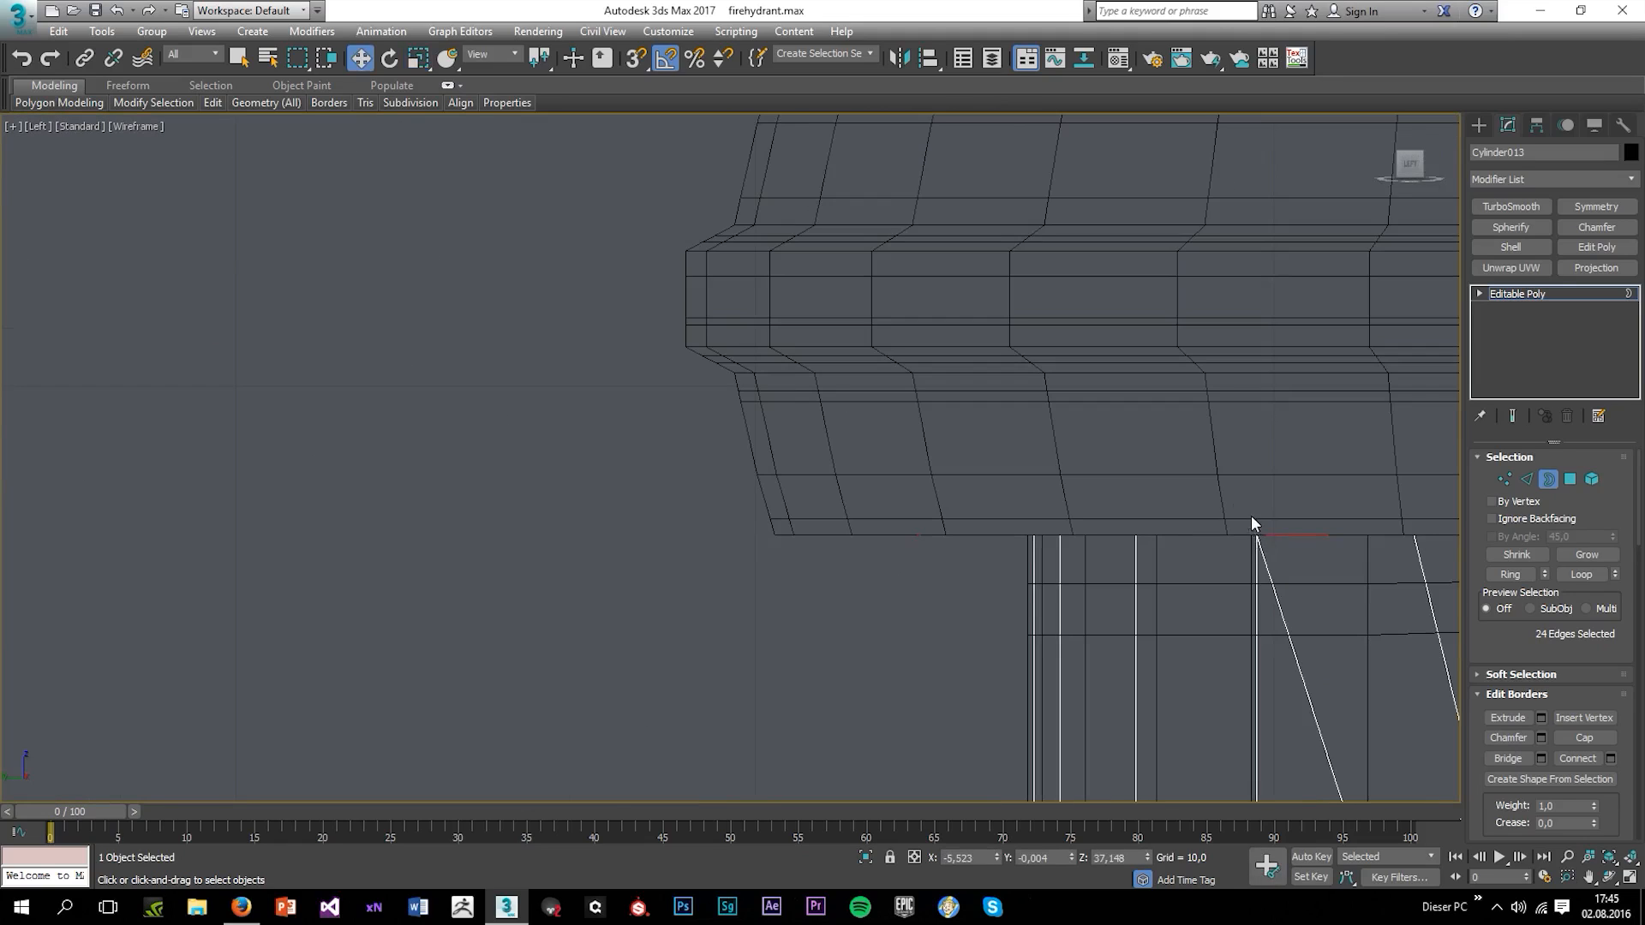
{"action": "scroll", "coordinate": [1251, 516], "scroll_direction": "down", "scroll_amount": 2}
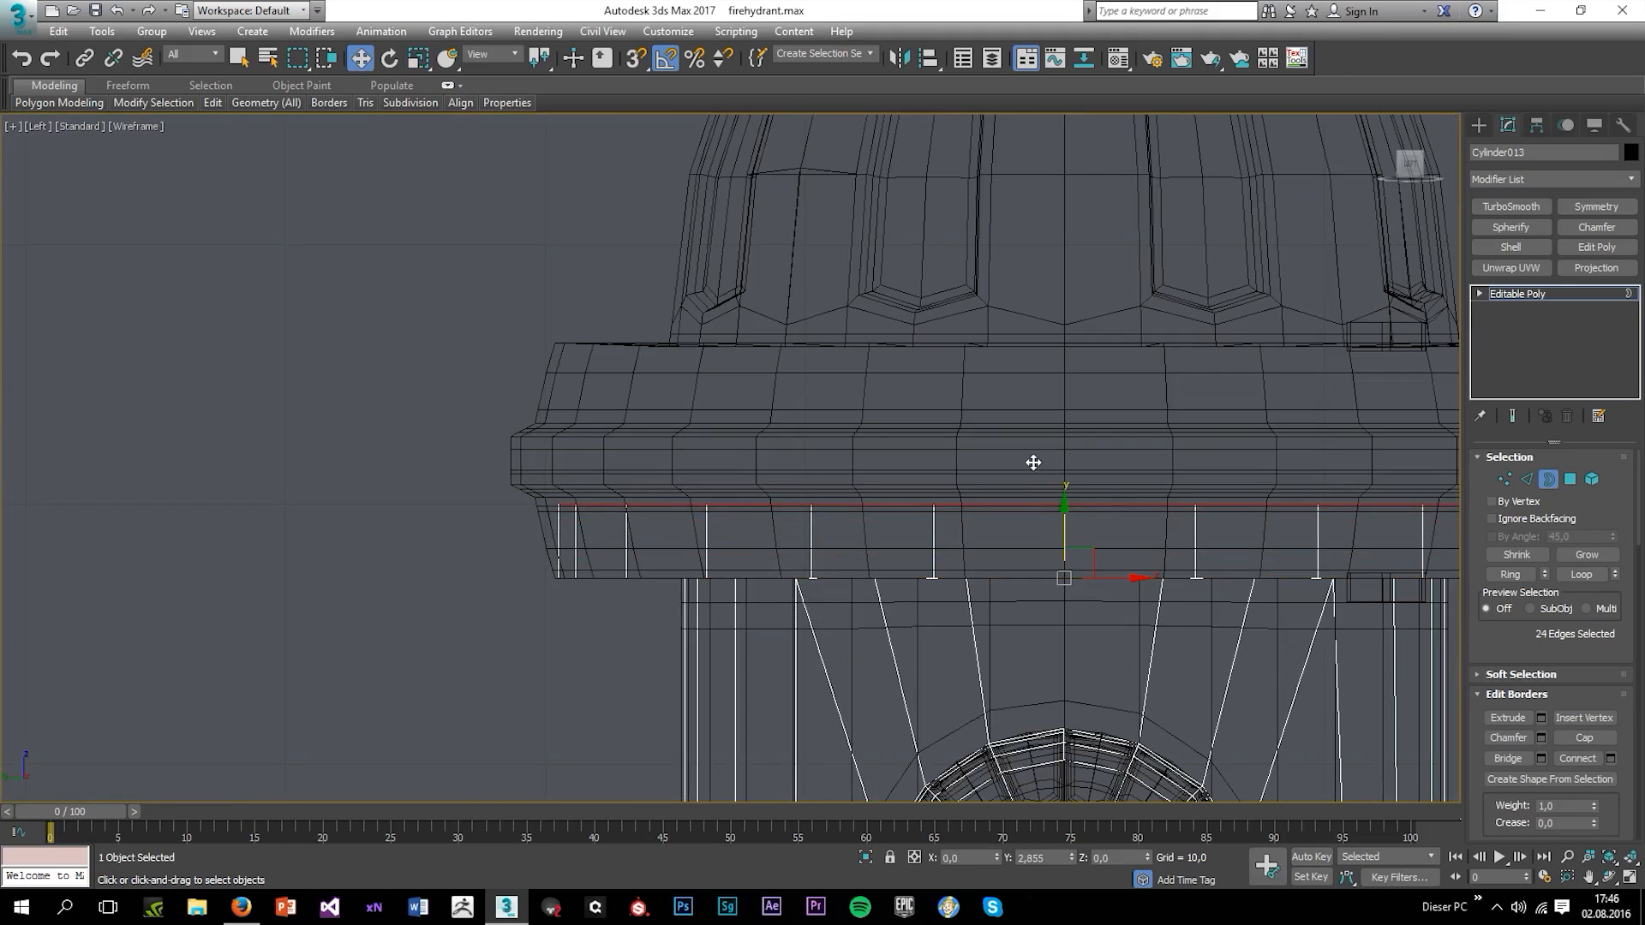
Scale the raised border outward to follow the cap's slanted side and nudge its height to meet the start of the bulge
{"action": "scroll", "coordinate": [944, 495], "scroll_direction": "up", "scroll_amount": 3}
{"action": "key", "text": "r"}
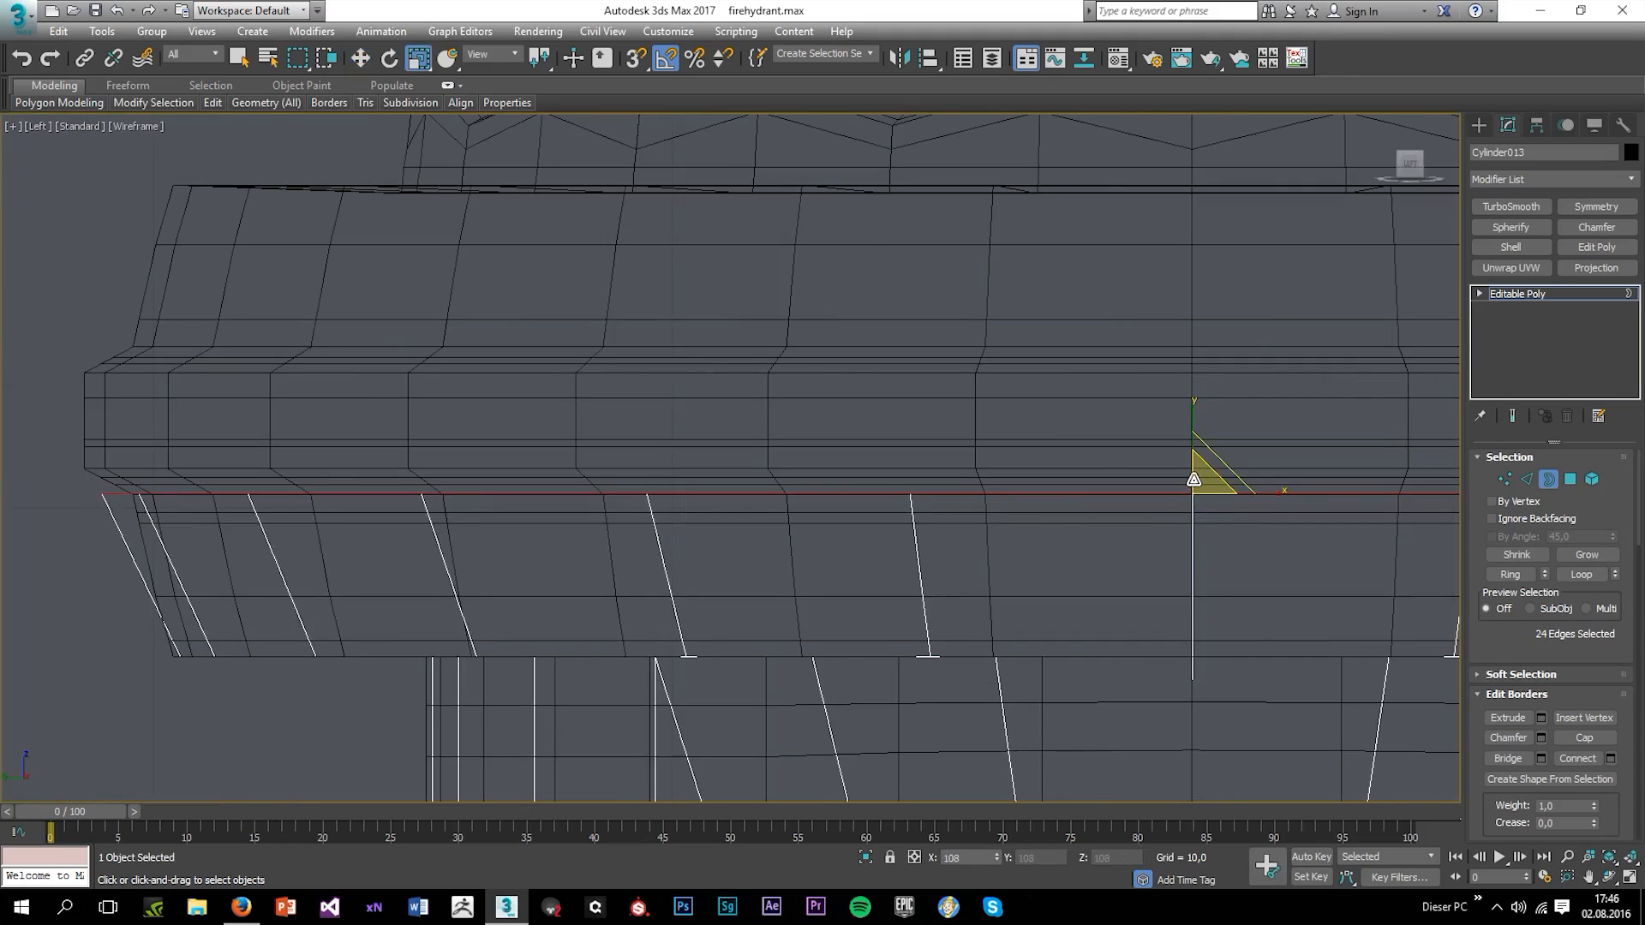
{"action": "left_click_drag", "start_coordinate": [1193, 483], "coordinate": [1189, 483]}
{"action": "key", "text": "w"}
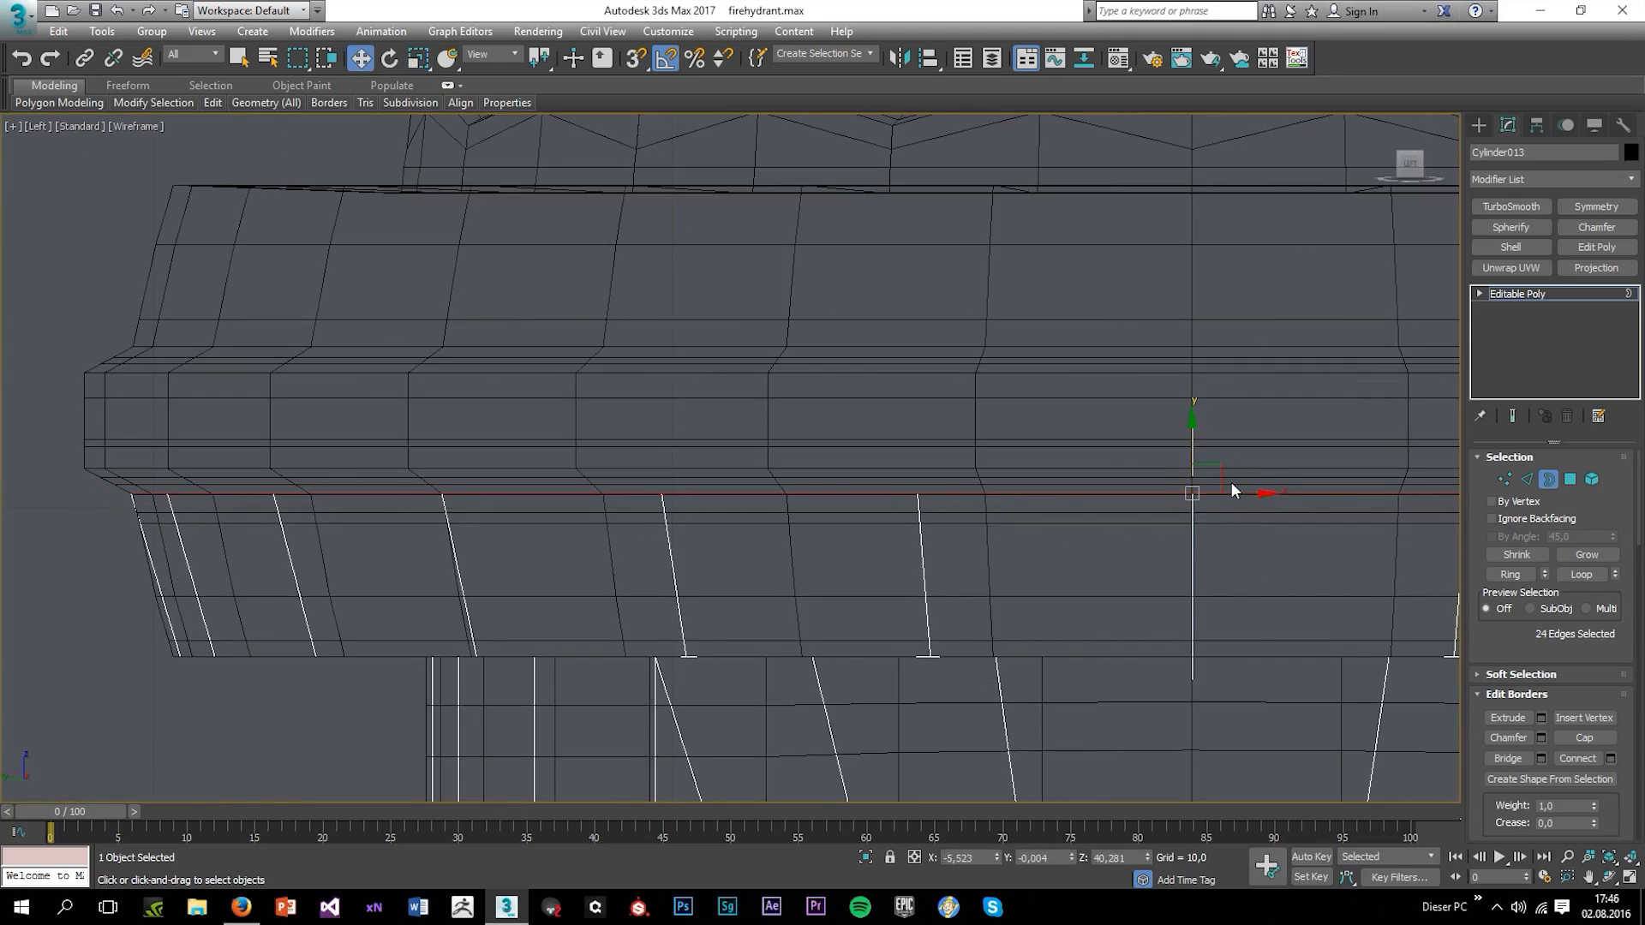
{"action": "scroll", "coordinate": [1199, 471], "scroll_direction": "up", "scroll_amount": 2}
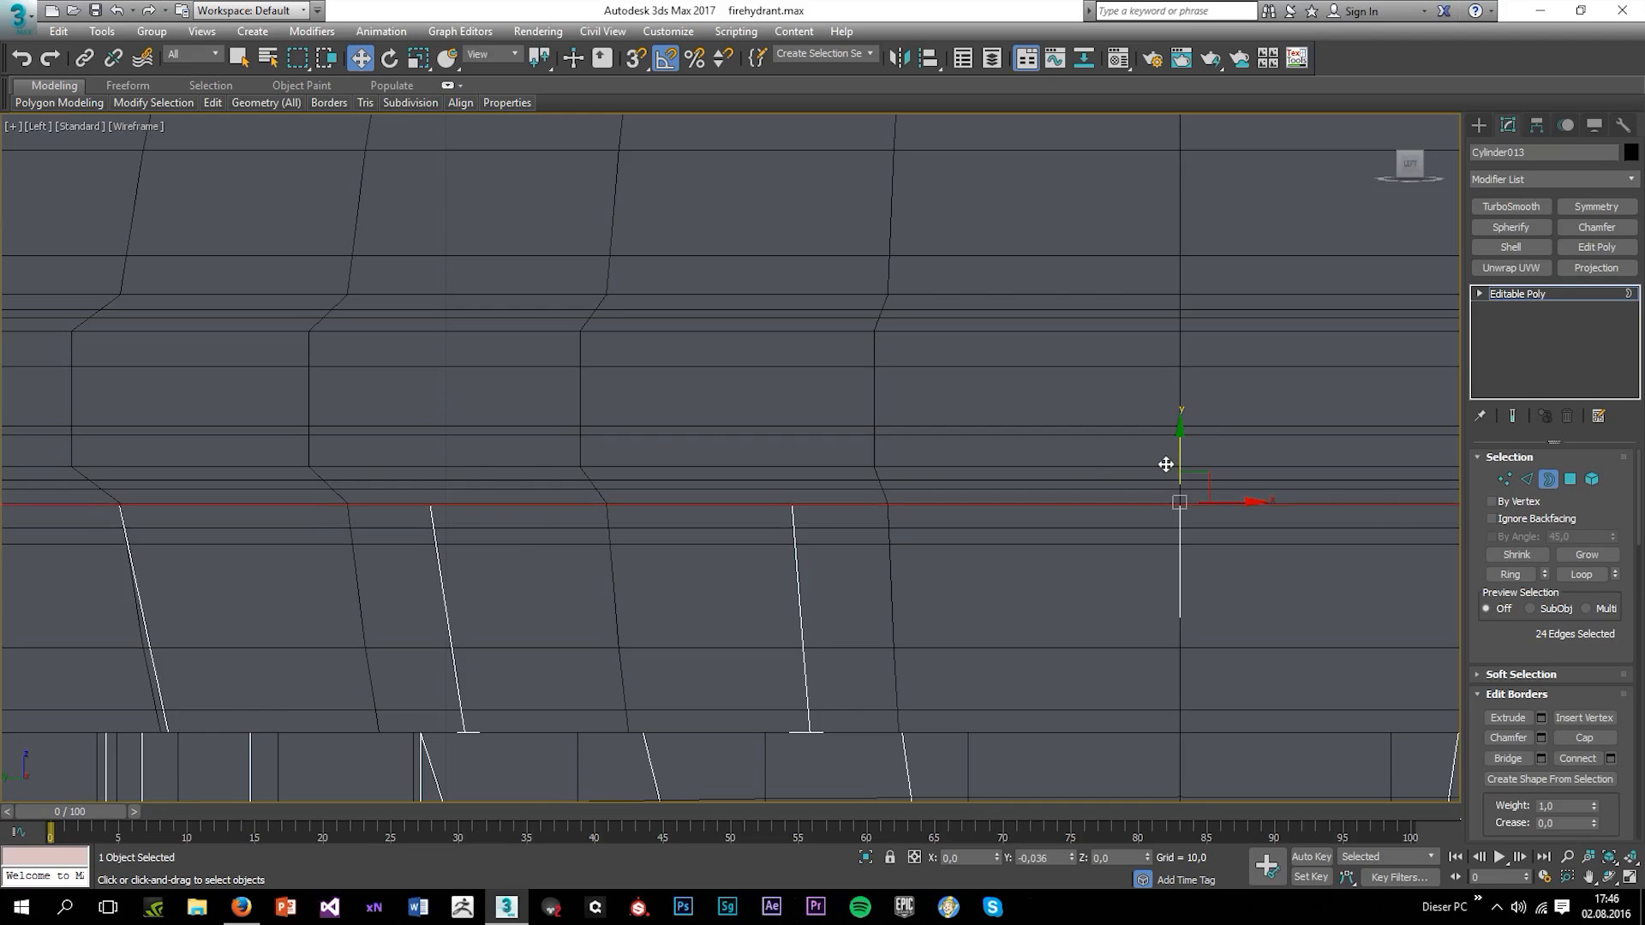
{"action": "scroll", "coordinate": [862, 532], "scroll_direction": "down", "scroll_amount": 3}
{"action": "scroll", "coordinate": [864, 535], "scroll_direction": "up", "scroll_amount": 2}
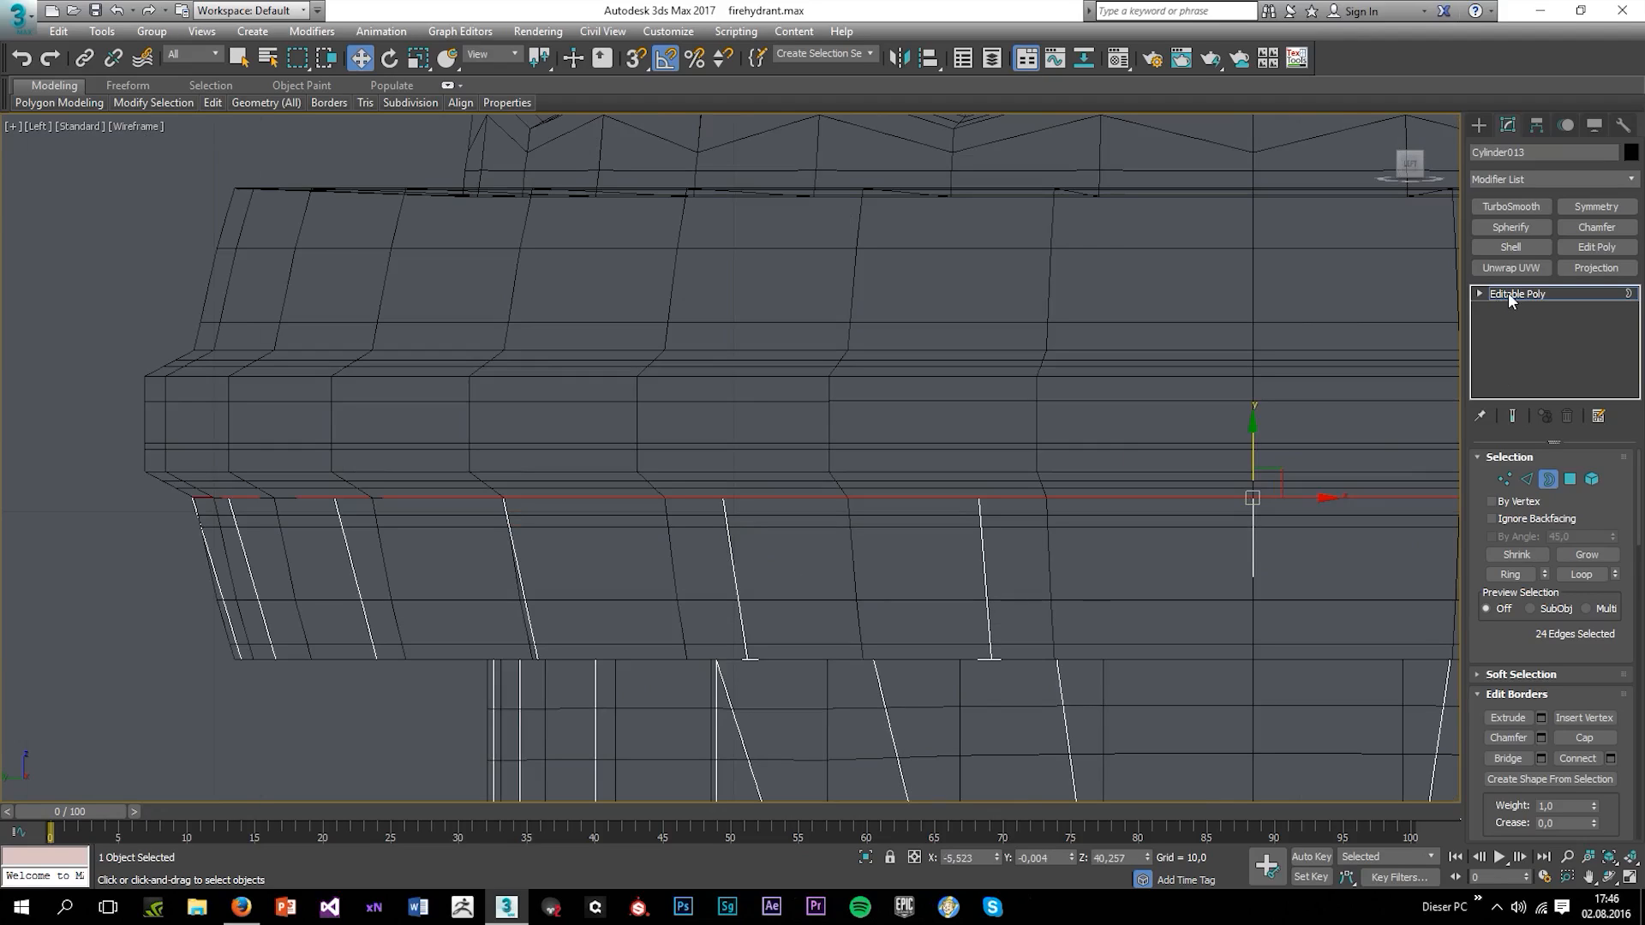
Extrude the border up about 0.5 units to the bulge's lower edge and scale it outward to the bulge's width
{"action": "left_click_drag", "start_coordinate": [1262, 442], "coordinate": [1220, 411], "text": "shift"}
{"action": "scroll", "coordinate": [1220, 446], "scroll_direction": "up", "scroll_amount": 2}
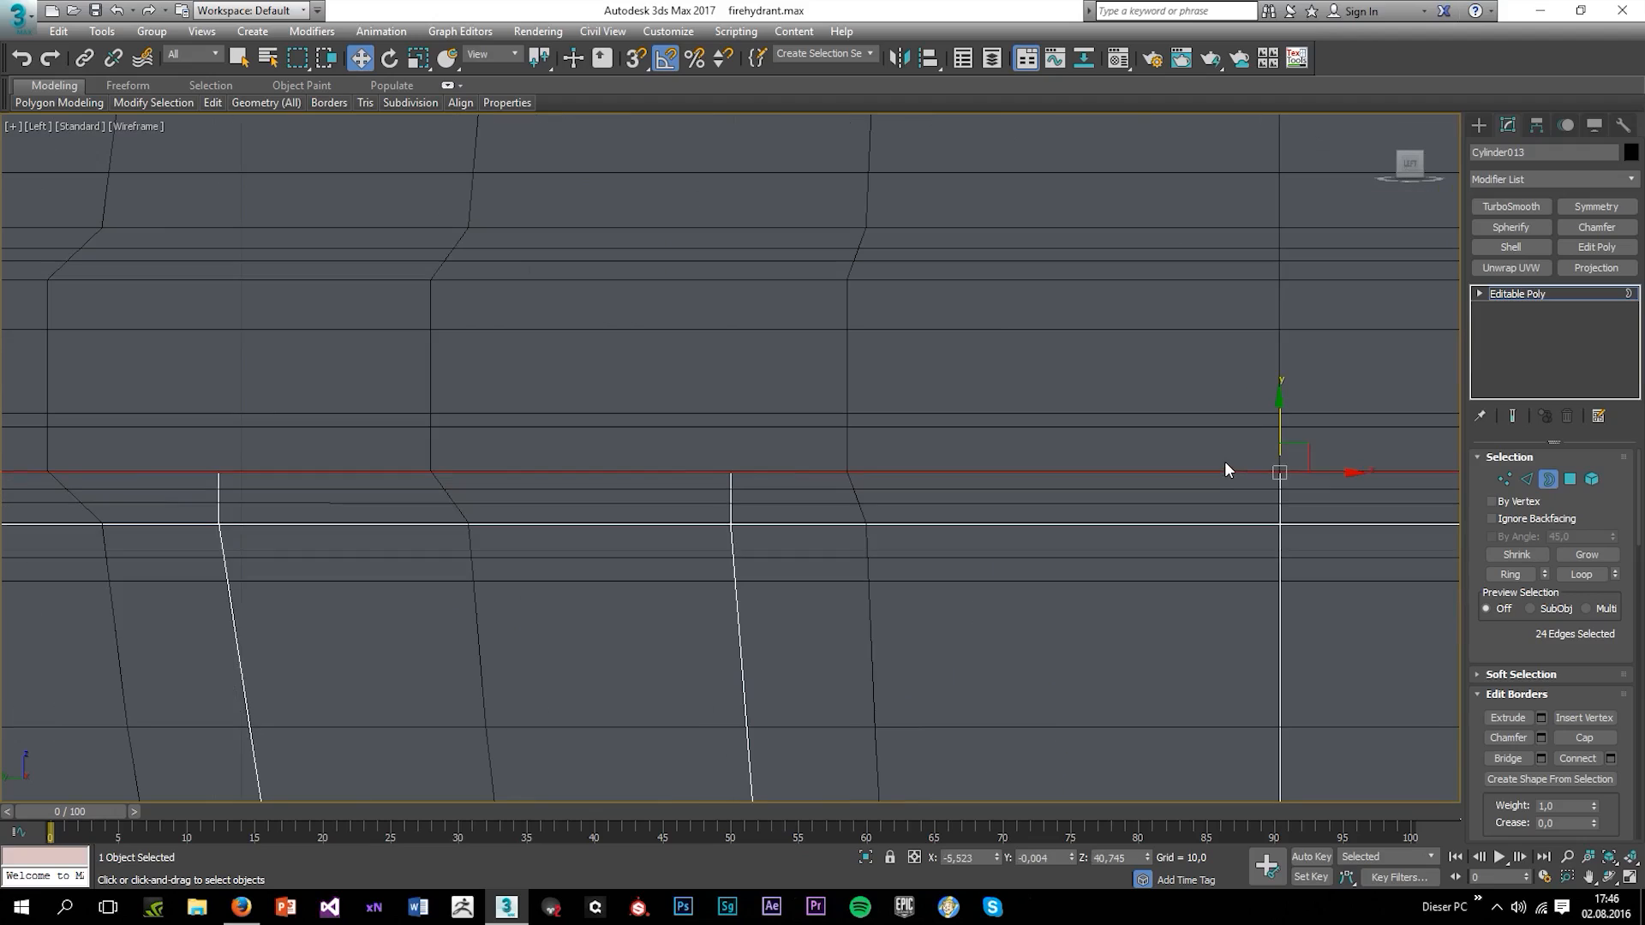
{"action": "left_click_drag", "start_coordinate": [1273, 432], "coordinate": [1216, 443]}
{"action": "scroll", "coordinate": [1167, 440], "scroll_direction": "down", "scroll_amount": 2}
{"action": "key", "text": "r"}
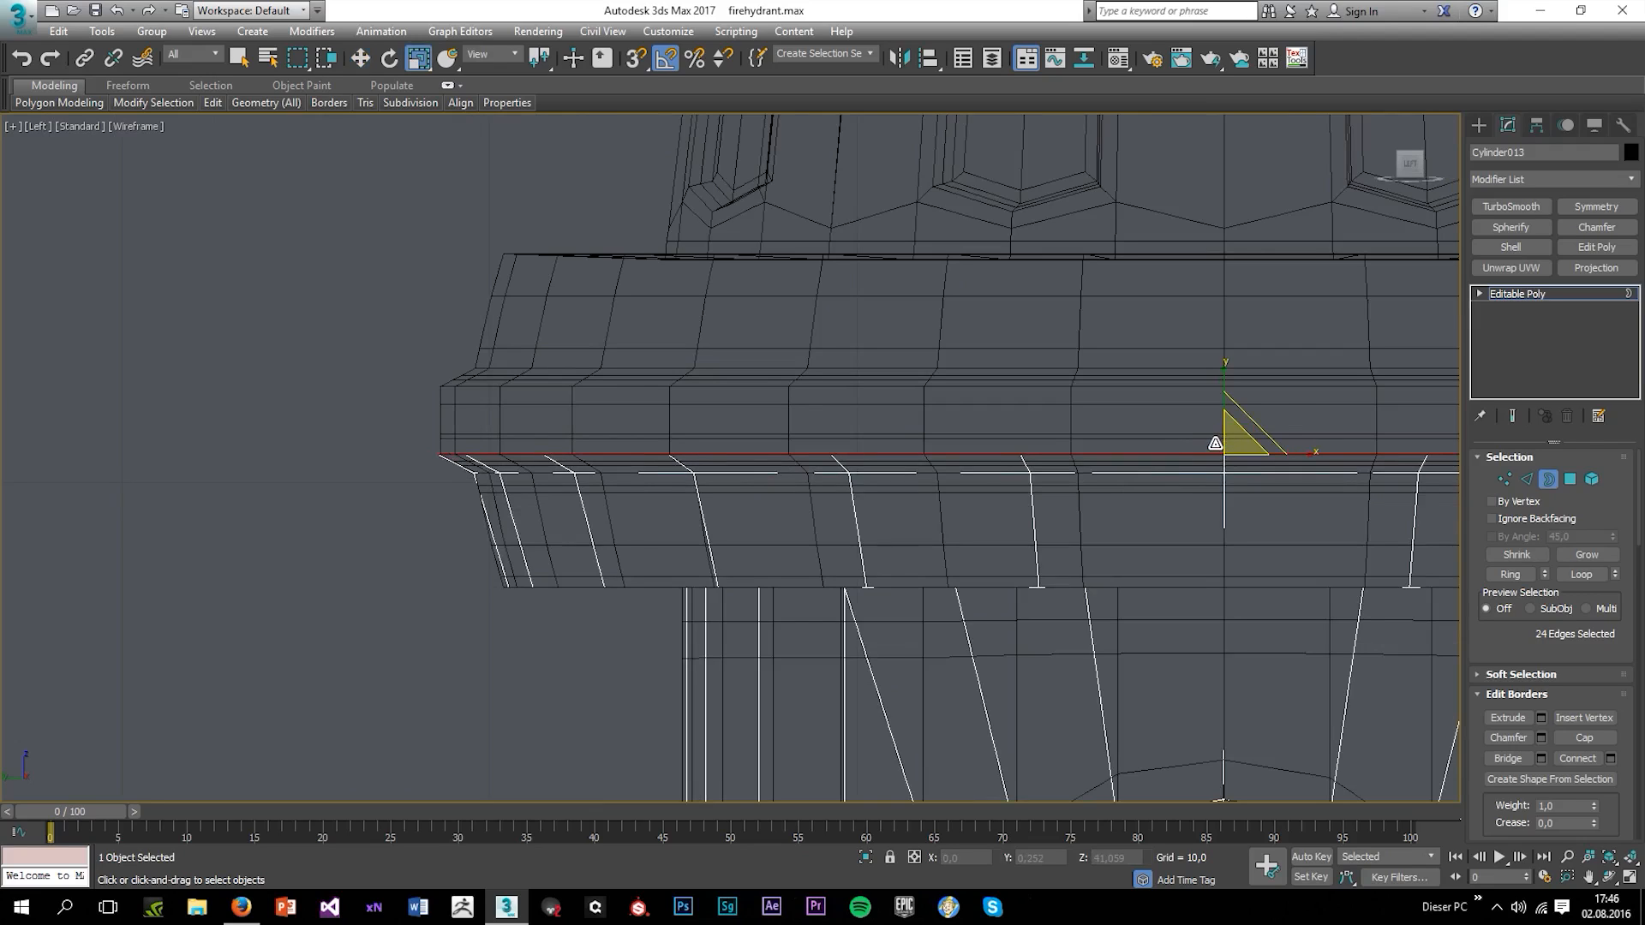
{"action": "key", "text": "w"}
Scale the border to about 101% at the bulge's lower edge, try extruding it upward, and undo the extrusion
{"action": "middle_click_drag", "start_coordinate": [416, 464], "coordinate": [598, 460]}
{"action": "scroll", "coordinate": [813, 440], "scroll_direction": "up", "scroll_amount": 10}
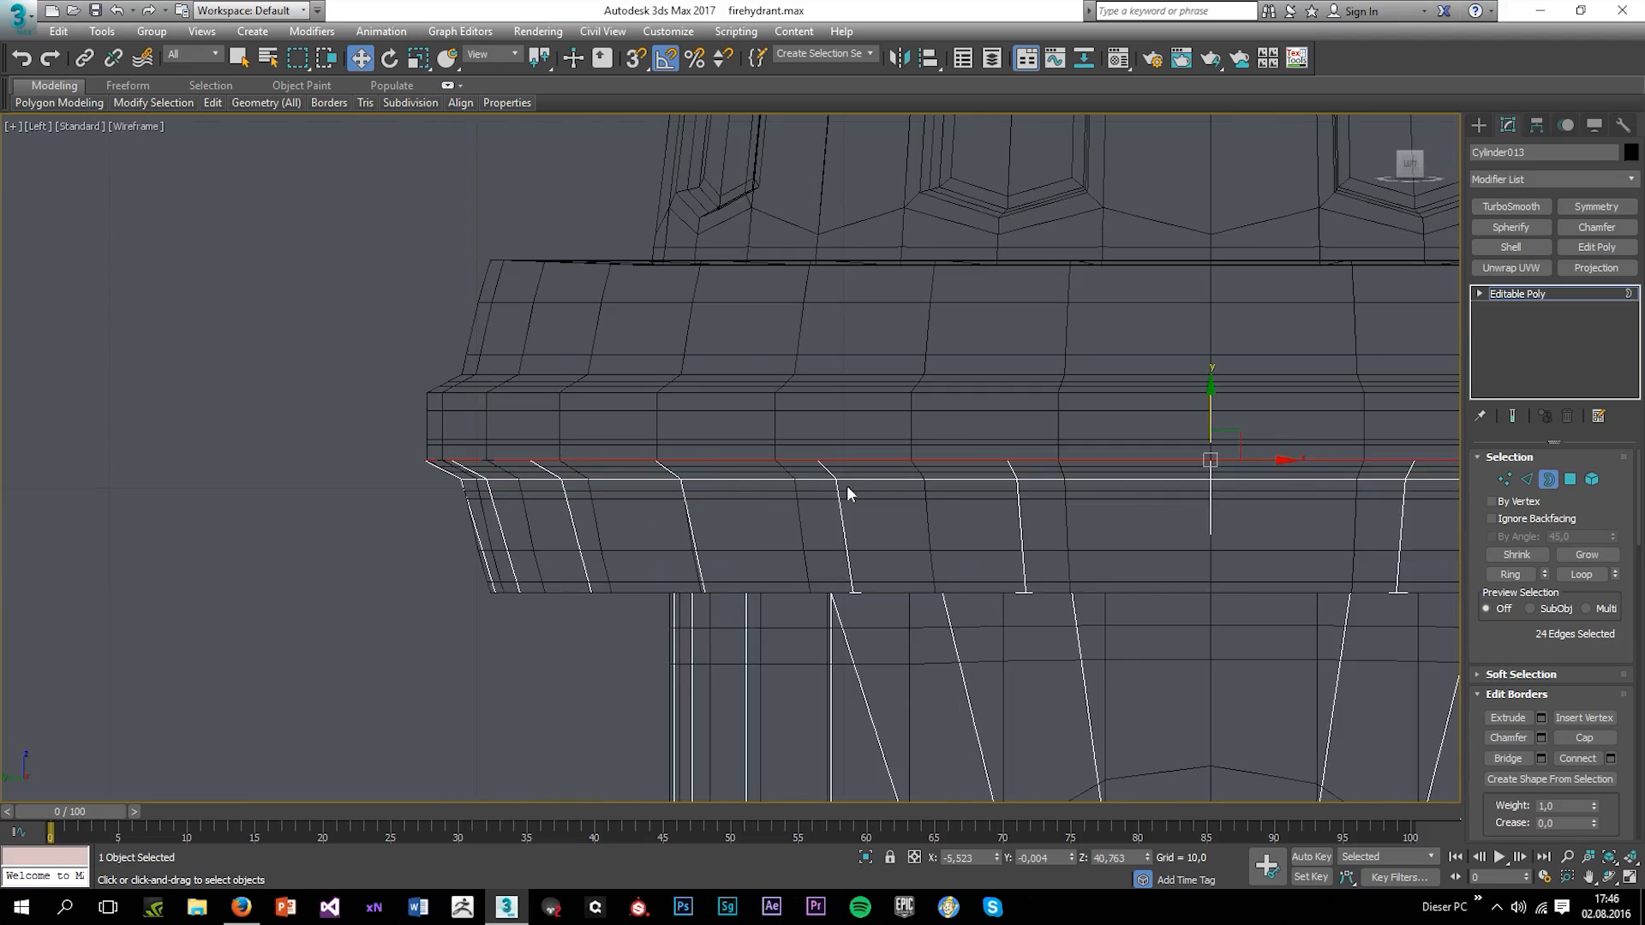
{"action": "key", "text": "r"}
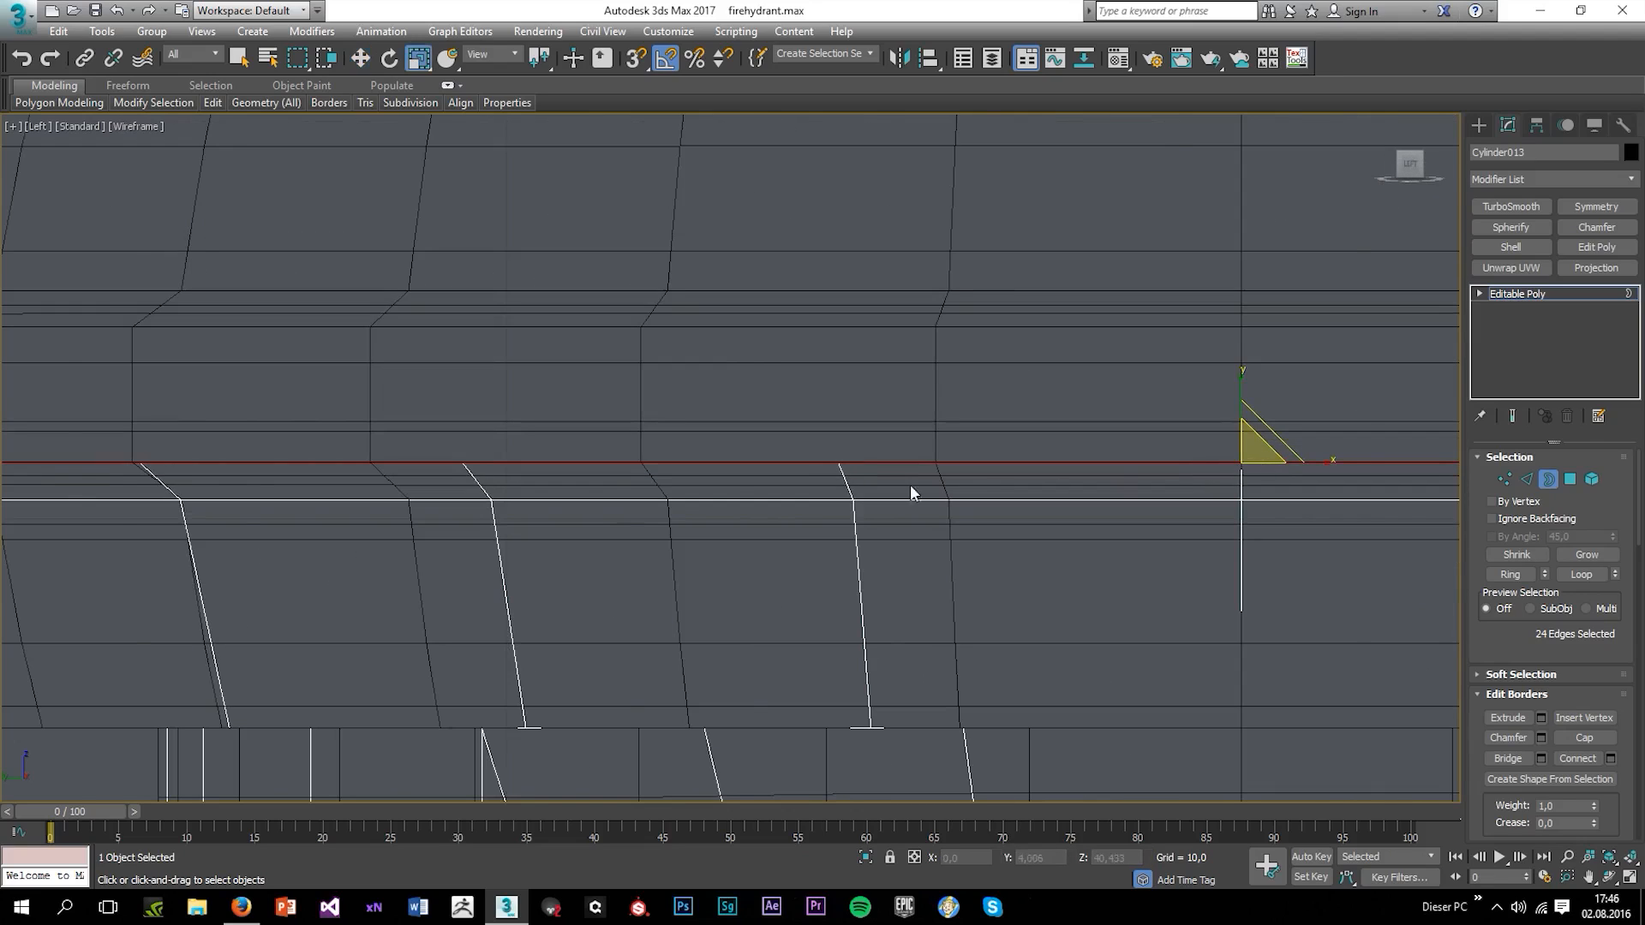
{"action": "scroll", "coordinate": [1191, 501], "scroll_direction": "down", "scroll_amount": 6}
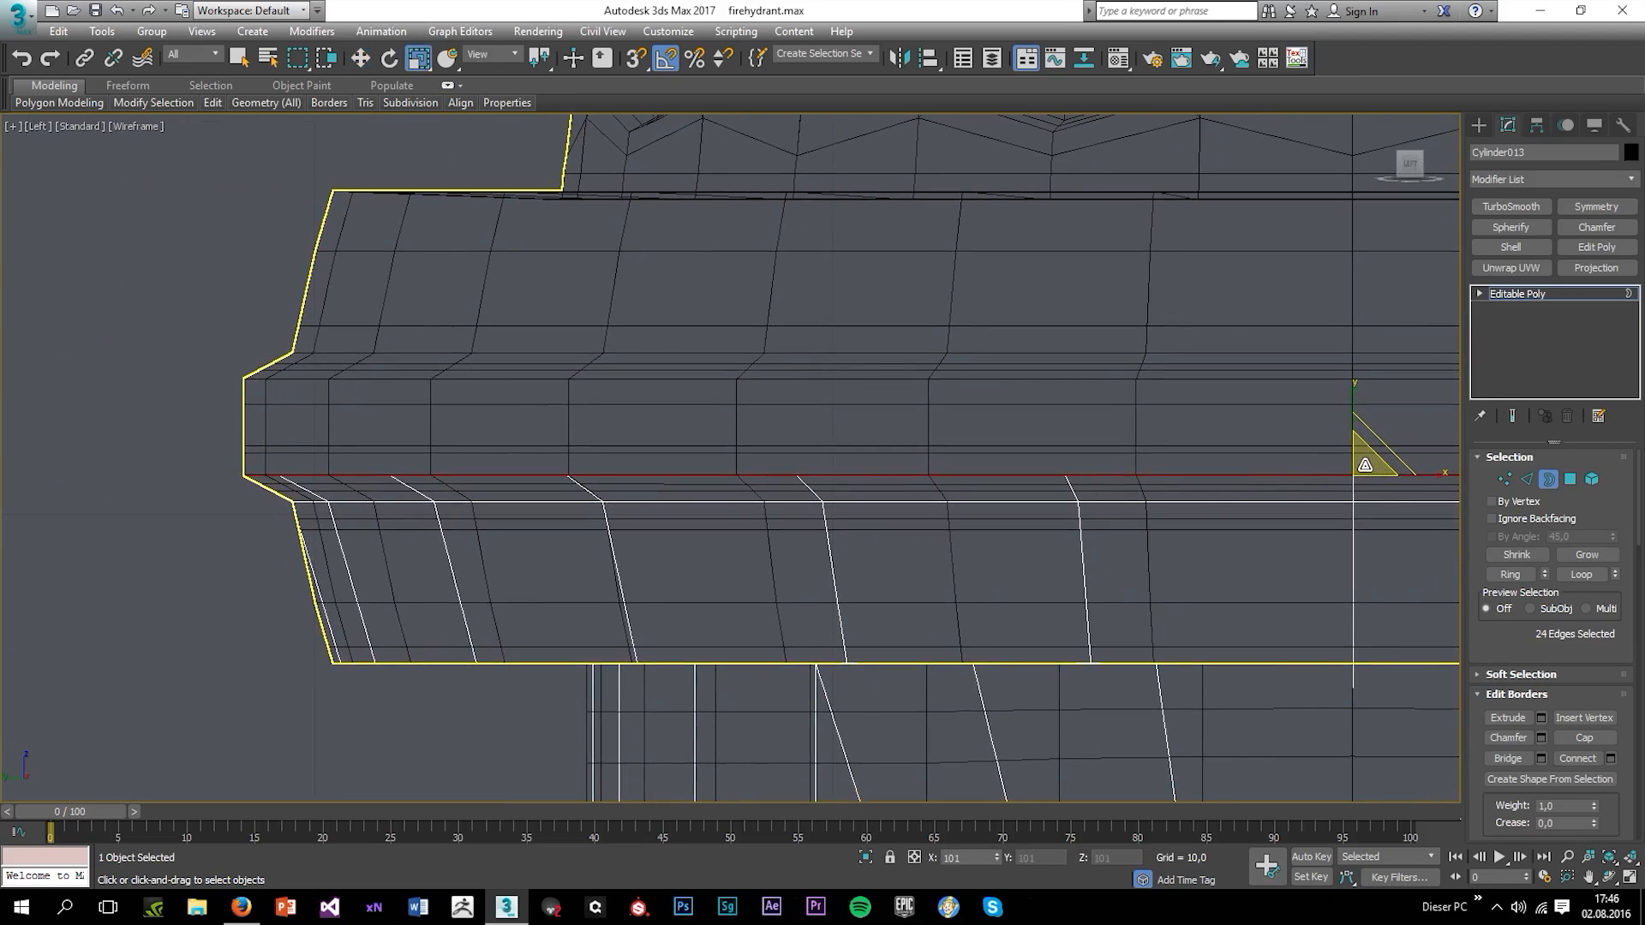
{"action": "left_click_drag", "start_coordinate": [1360, 465], "coordinate": [1307, 340]}
{"action": "key", "text": "w"}
{"action": "key", "text": "ctrl+z"}
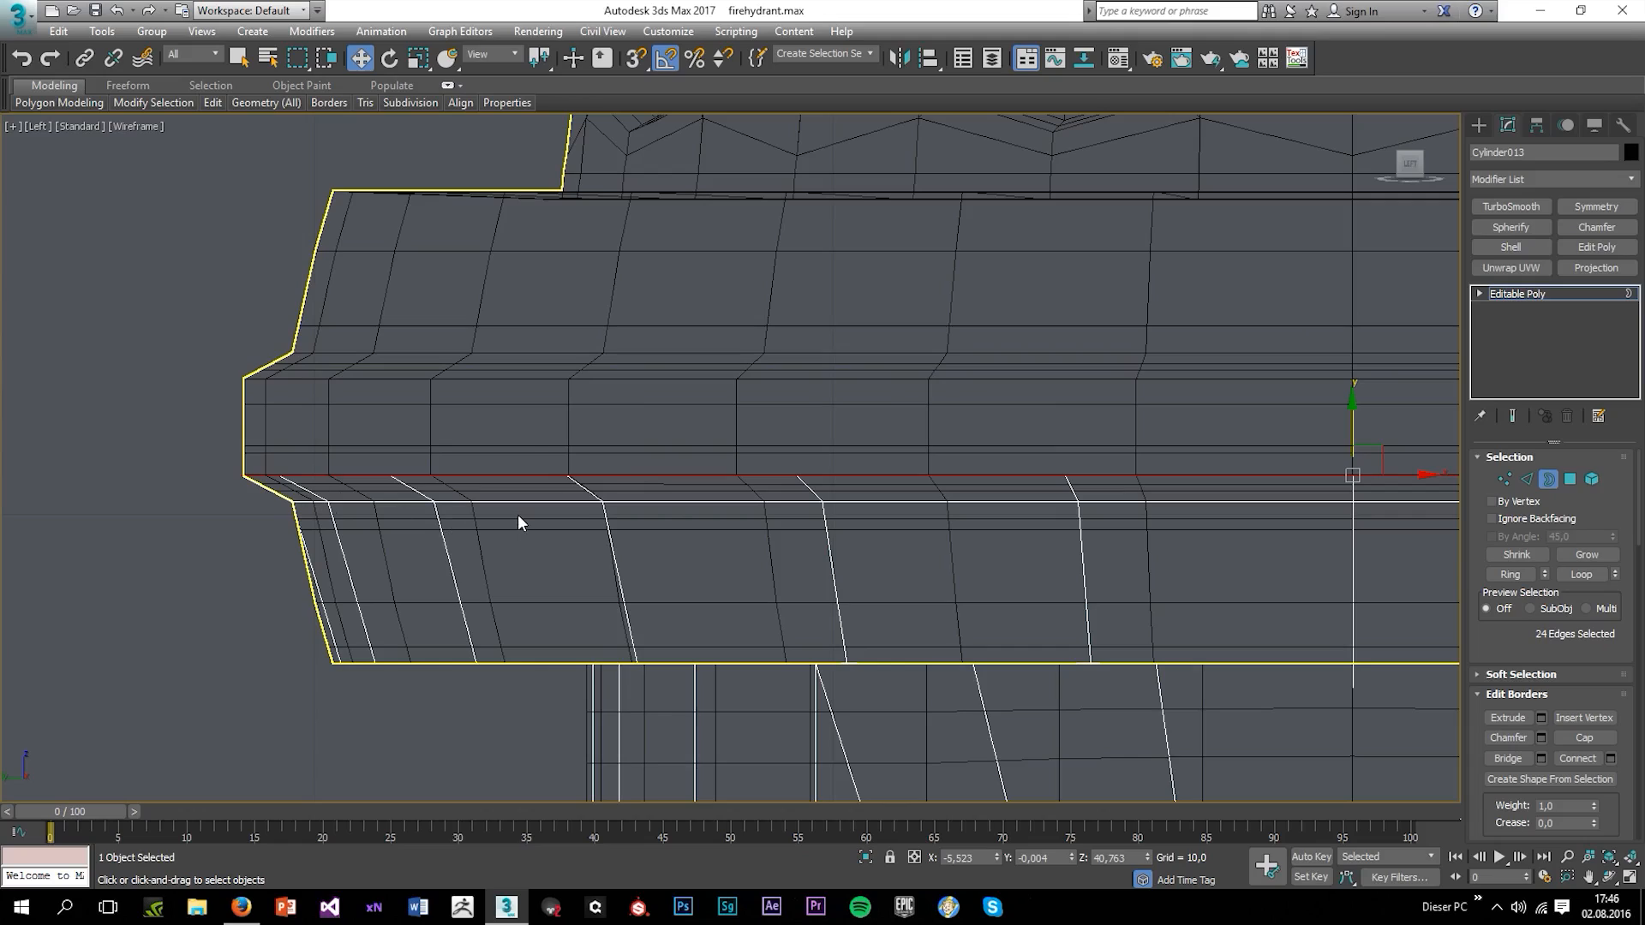
Try extruding the border up about 1.7 units along the bulge, repeat with the border scaled to 98%, and undo both attempts
{"action": "key", "text": "r"}
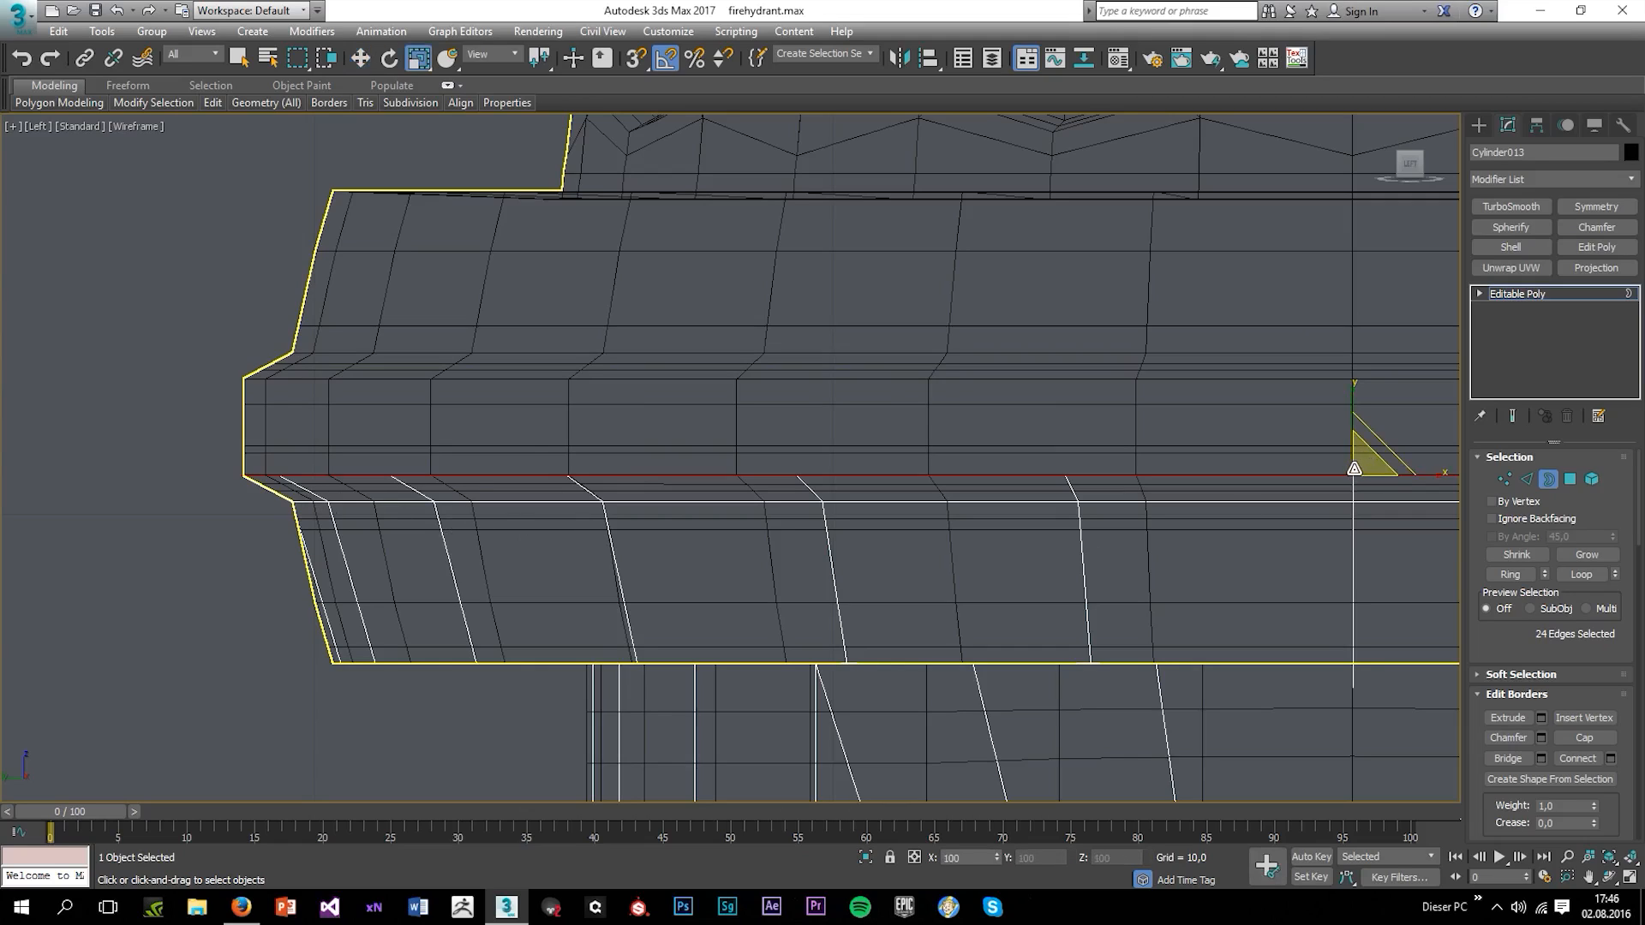
{"action": "key", "text": "w"}
{"action": "left_click_drag", "start_coordinate": [1352, 463], "coordinate": [1301, 347], "text": "shift"}
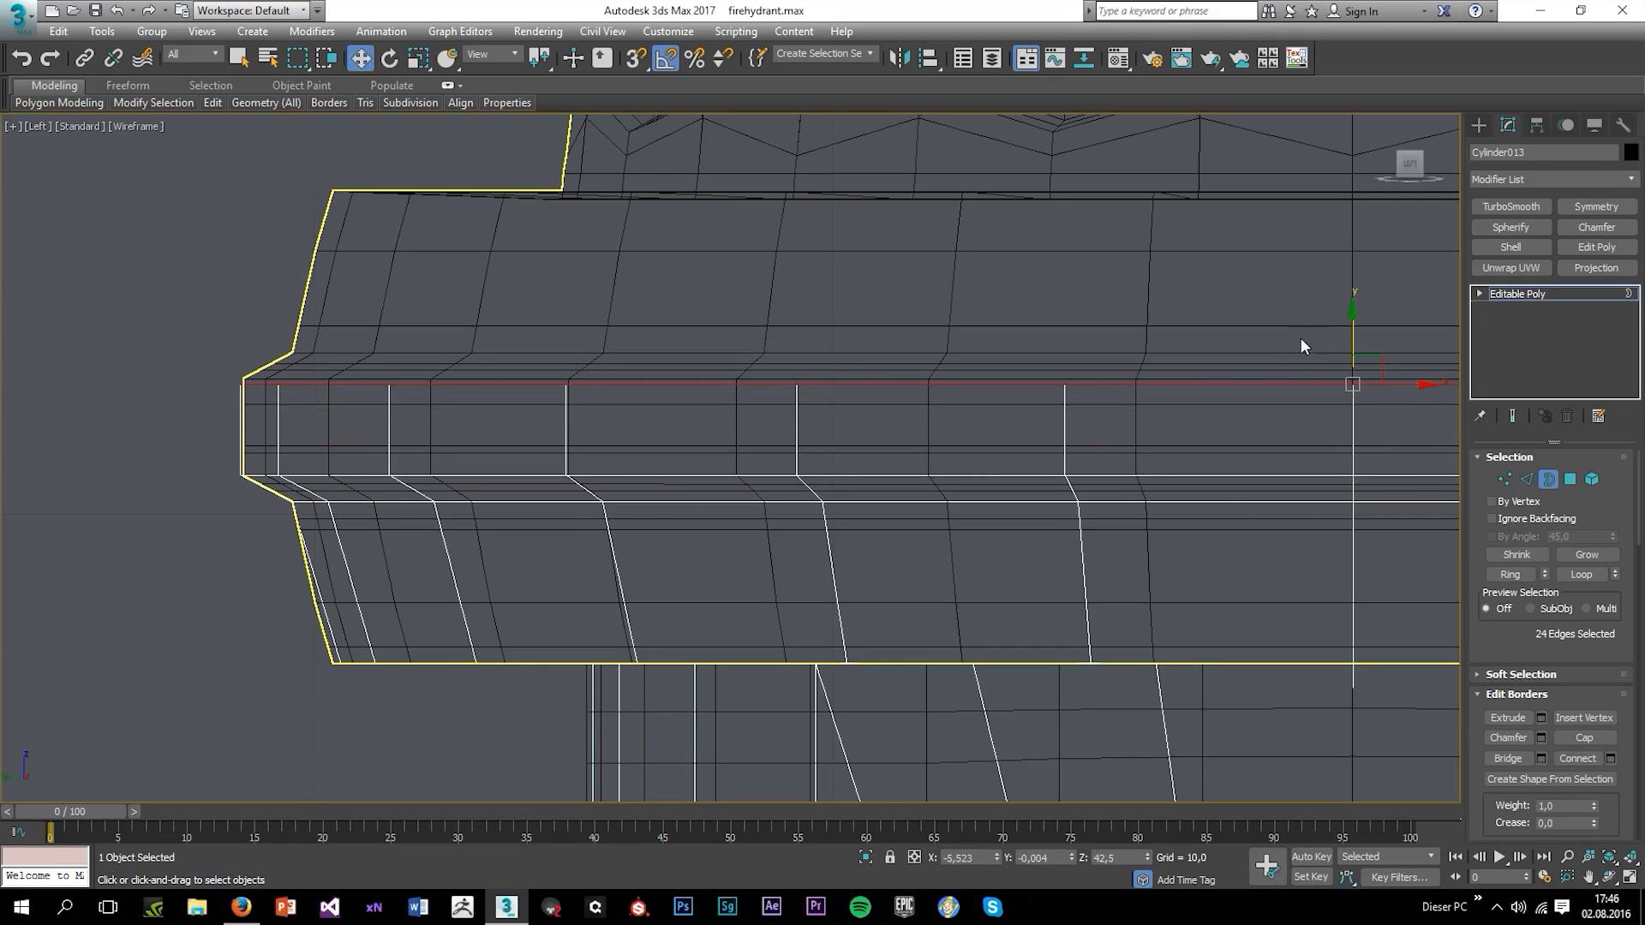
{"action": "key", "text": "ctrl+z"}
{"action": "key", "text": "r"}
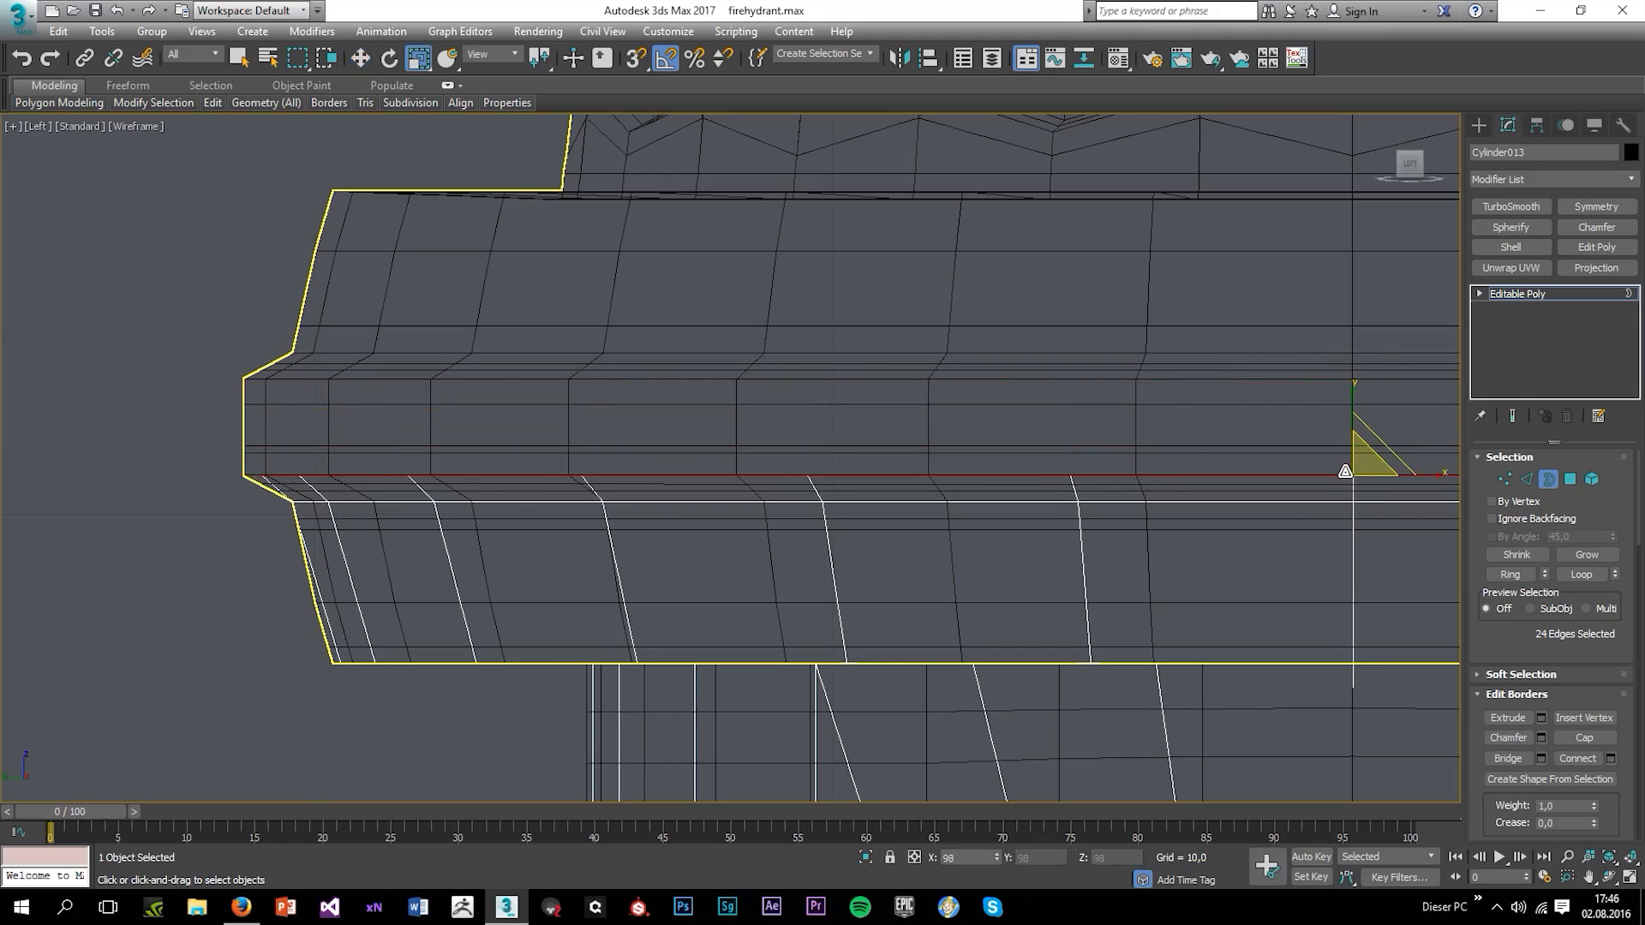
{"action": "key", "text": "w"}
{"action": "left_click_drag", "start_coordinate": [1357, 427], "coordinate": [1319, 332], "text": "shift"}
{"action": "key", "text": "ctrl+z"}
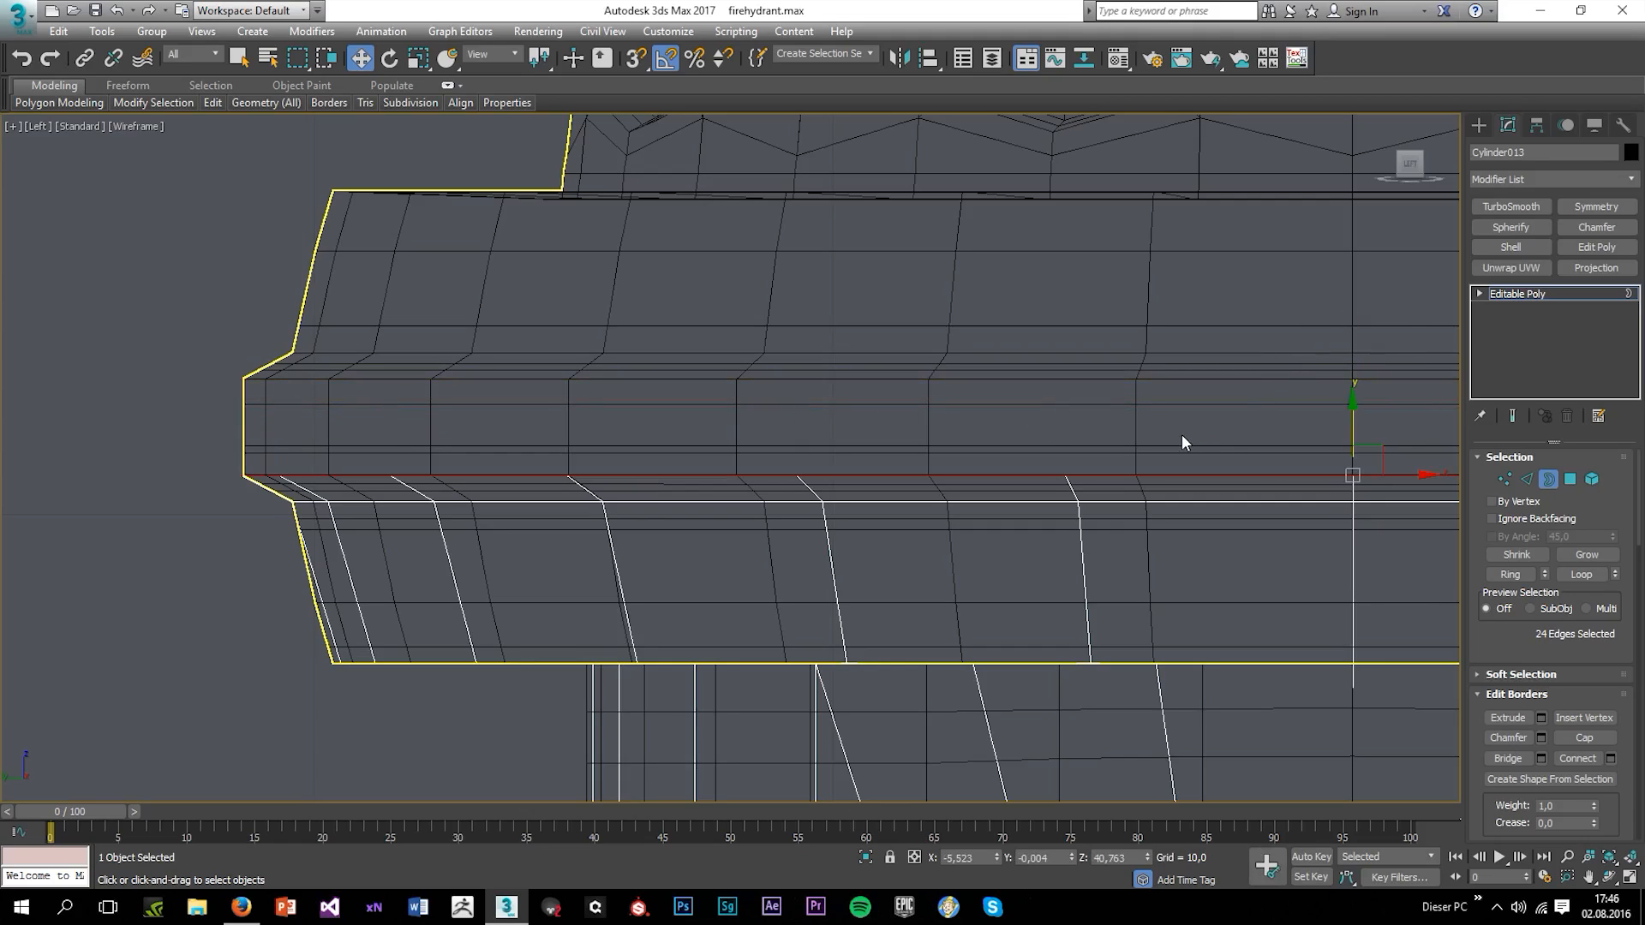
Try scaling the border to 98% and extruding it up about 1.8 units, checking the band around the cap in the Perspective view
{"action": "key", "text": "r"}
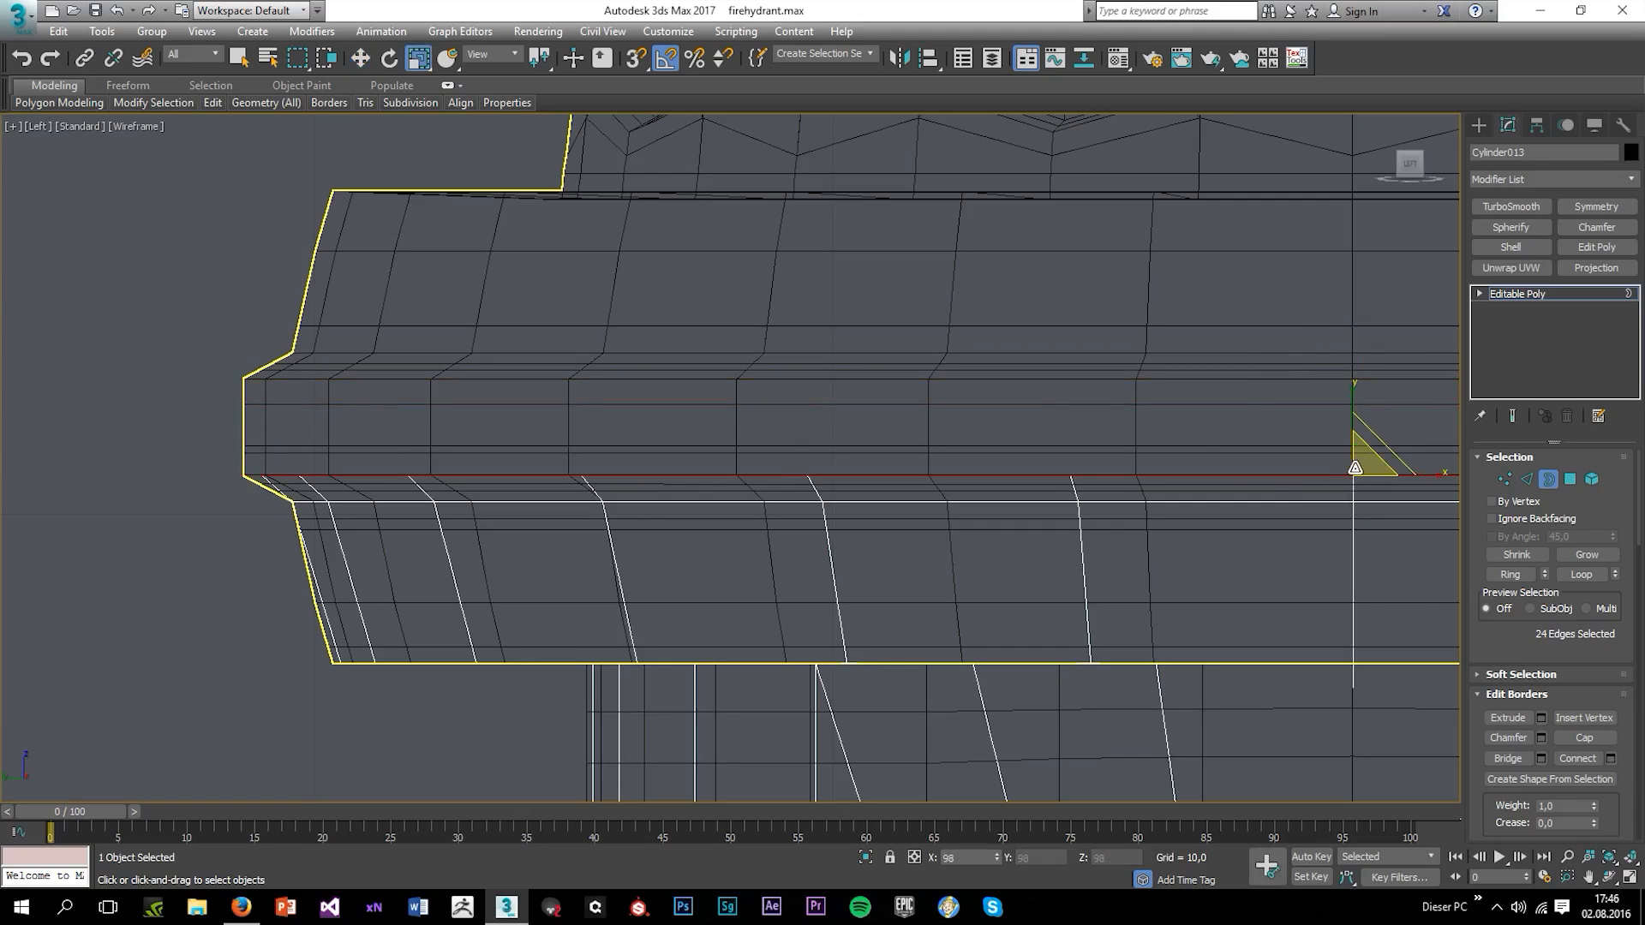
{"action": "left_click_drag", "start_coordinate": [1355, 467], "coordinate": [1331, 341]}
{"action": "key", "text": "w"}
{"action": "key", "text": "alt+w"}
{"action": "middle_click", "coordinate": [1053, 639]}
{"action": "key", "text": "alt+w"}
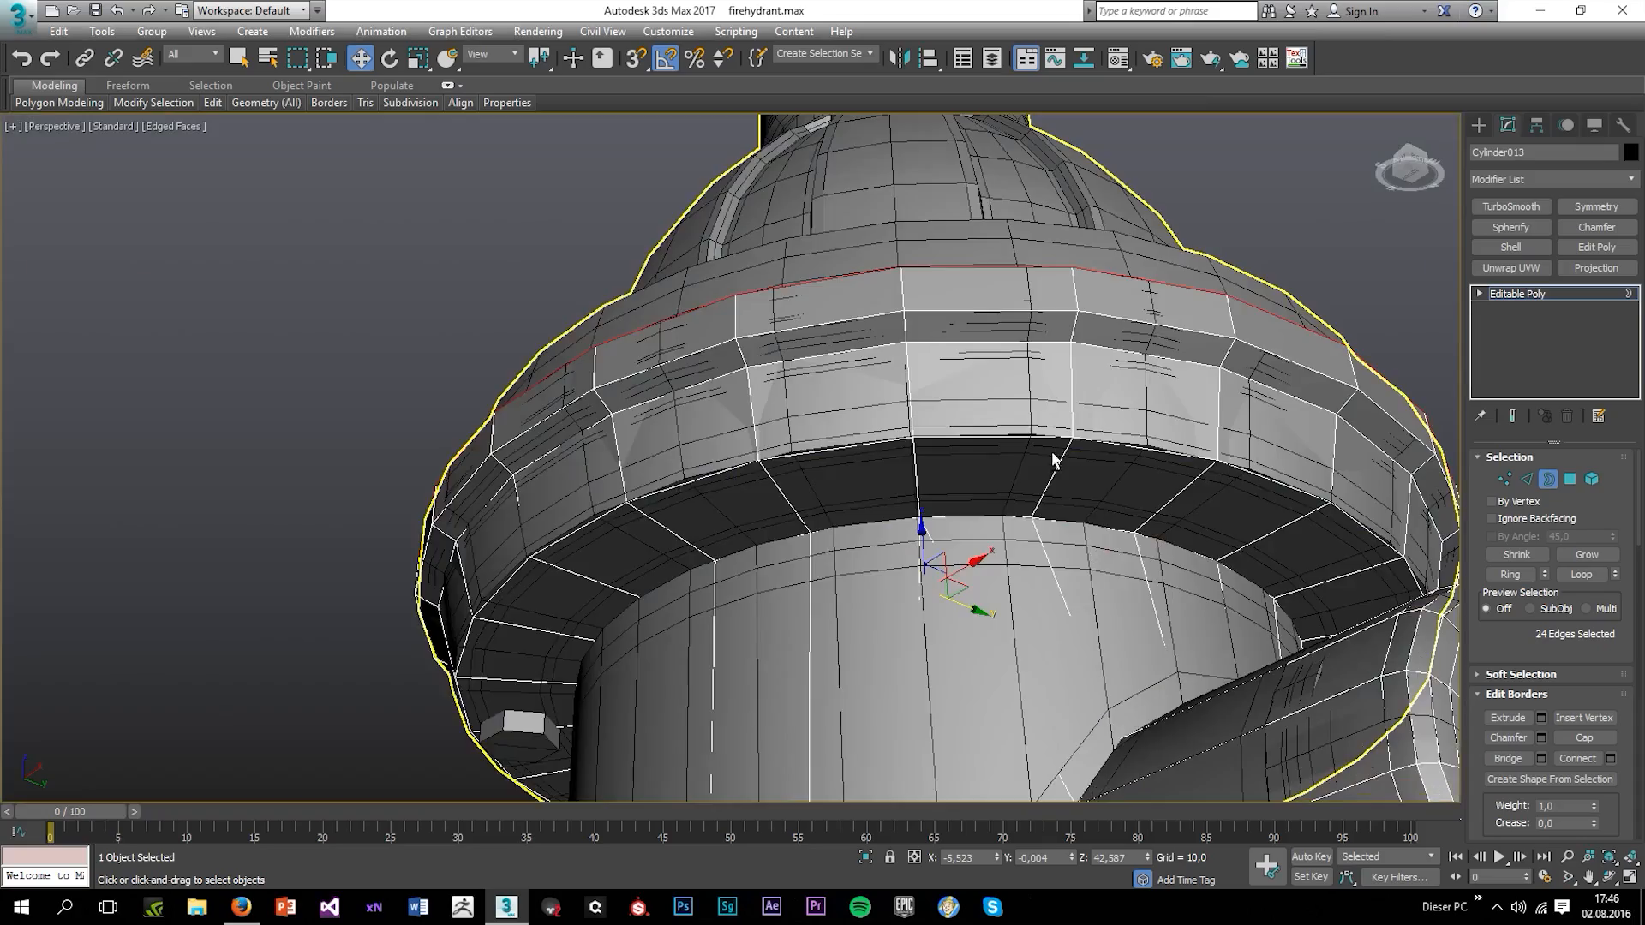
{"action": "middle_click_drag", "start_coordinate": [1054, 459], "coordinate": [895, 530], "text": "alt"}
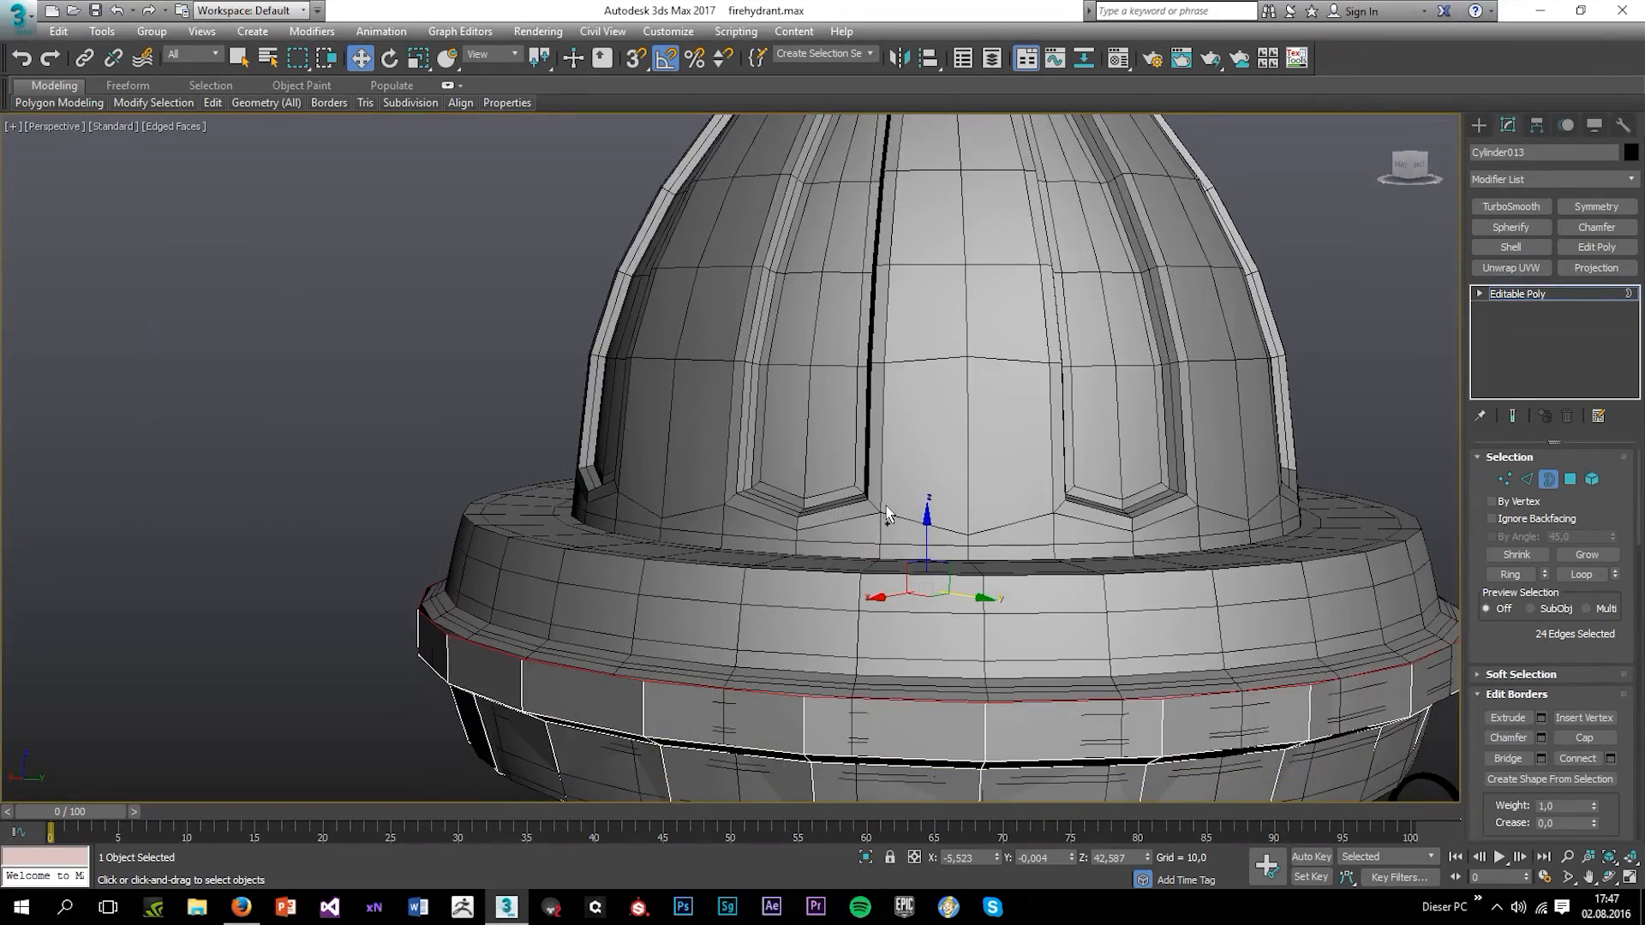
{"action": "middle_click_drag", "start_coordinate": [825, 603], "coordinate": [882, 619], "text": "alt"}
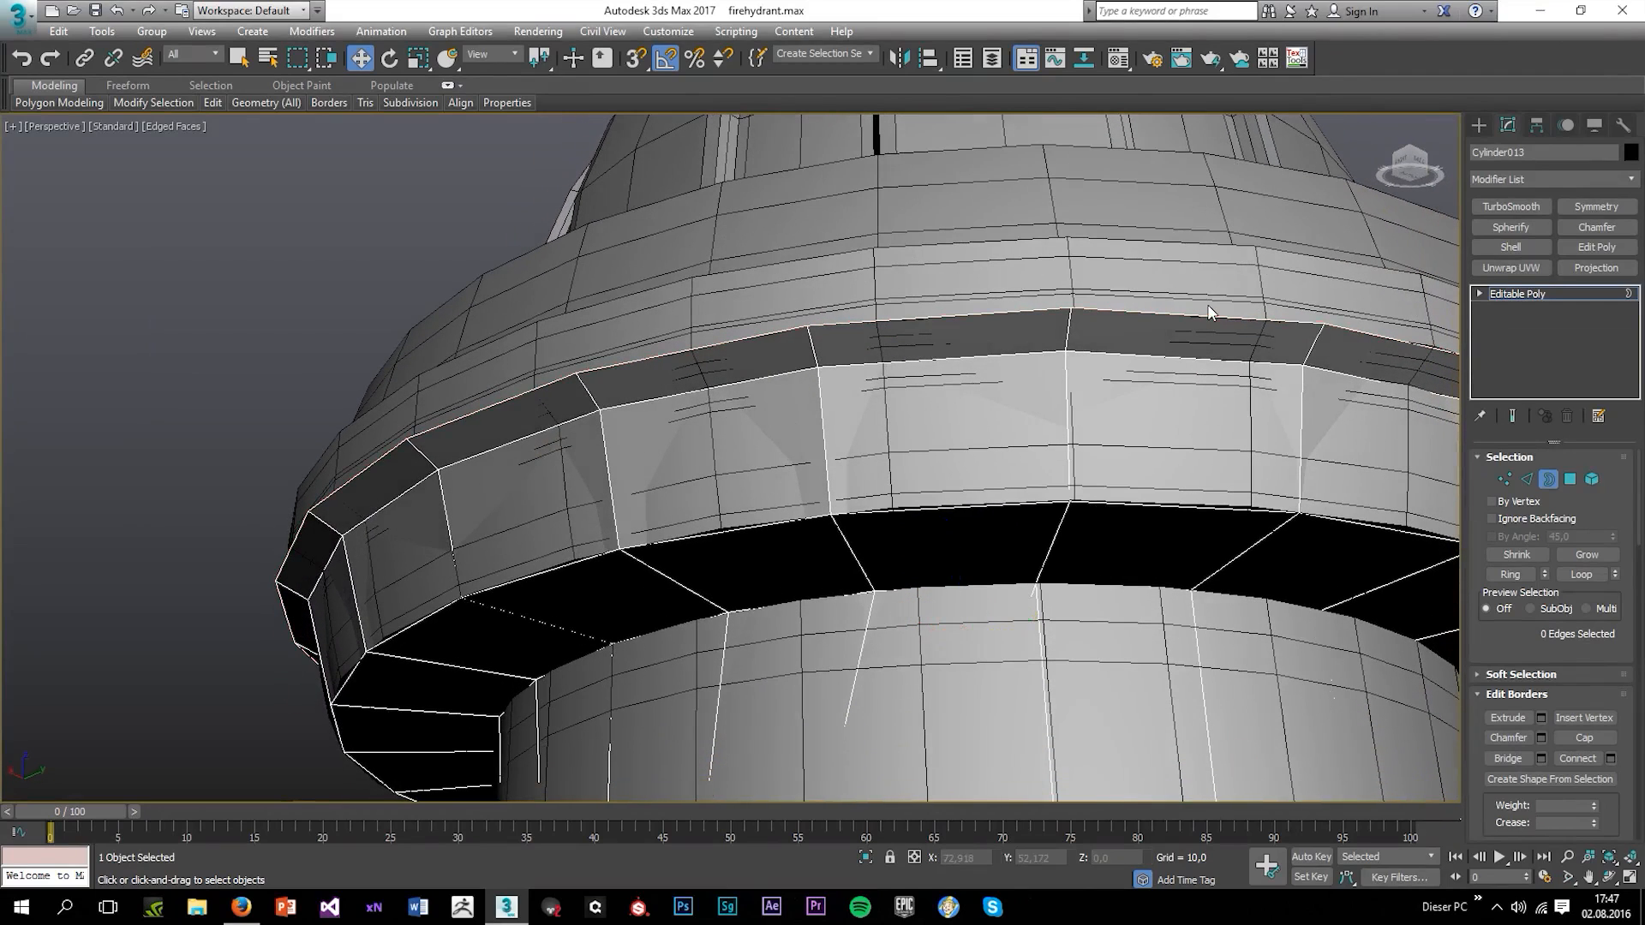
Add a TurboSmooth modifier with 2 iterations to the cap and return to its Editable Poly level
{"action": "left_click", "coordinate": [1517, 294]}
{"action": "left_click", "coordinate": [1511, 206]}
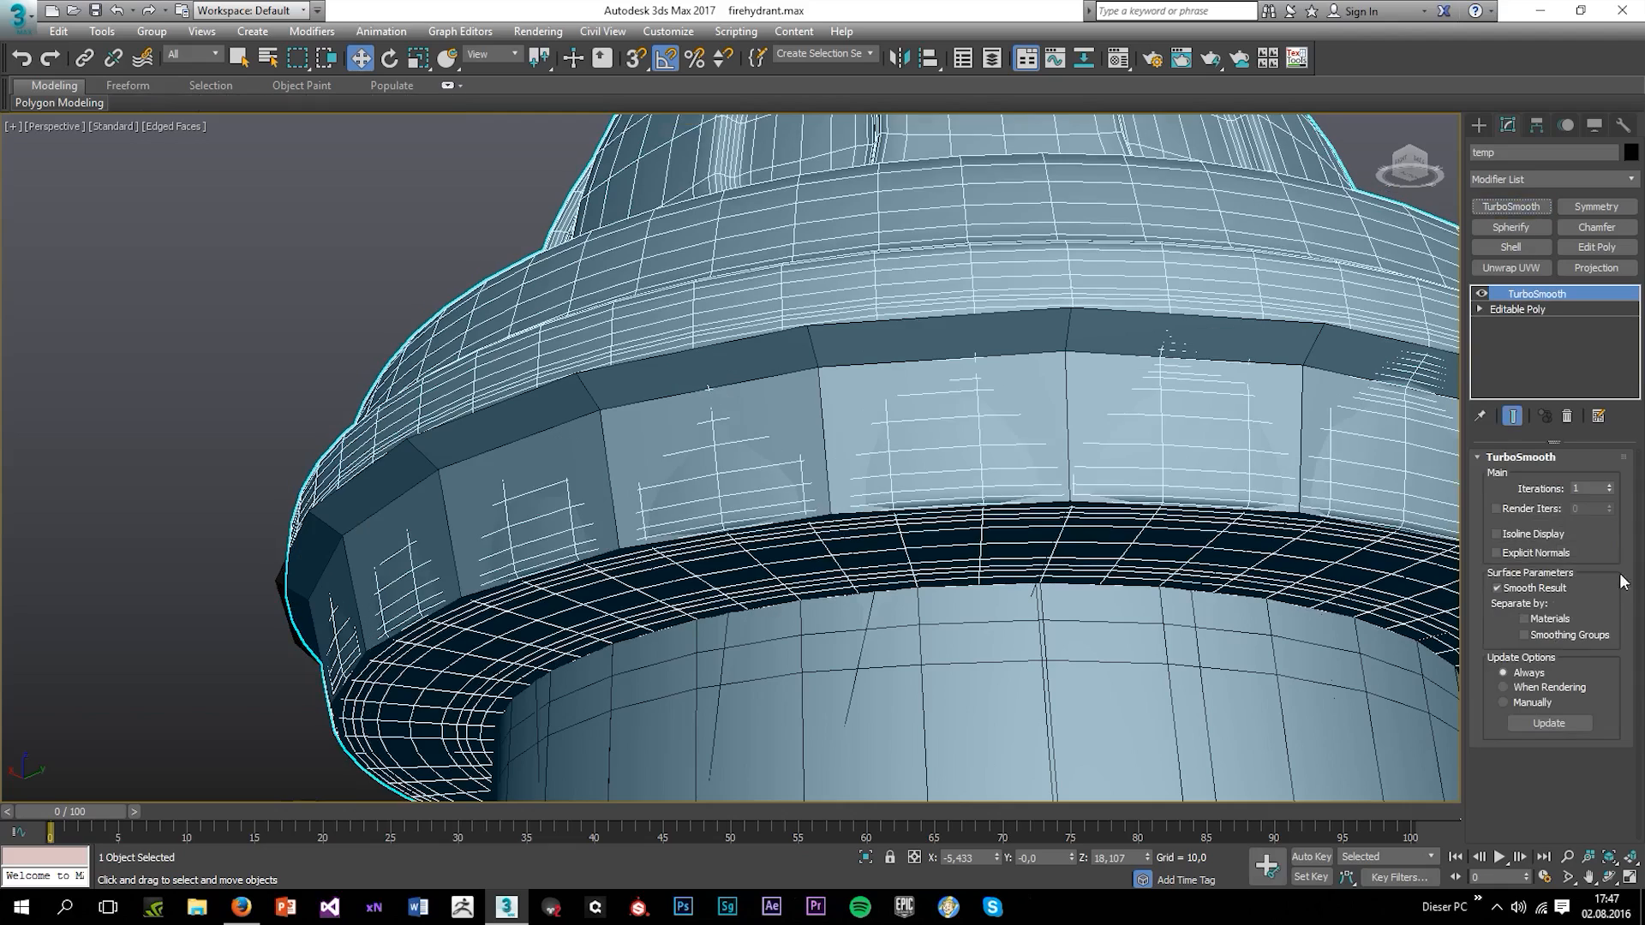
{"action": "left_click", "coordinate": [1607, 485]}
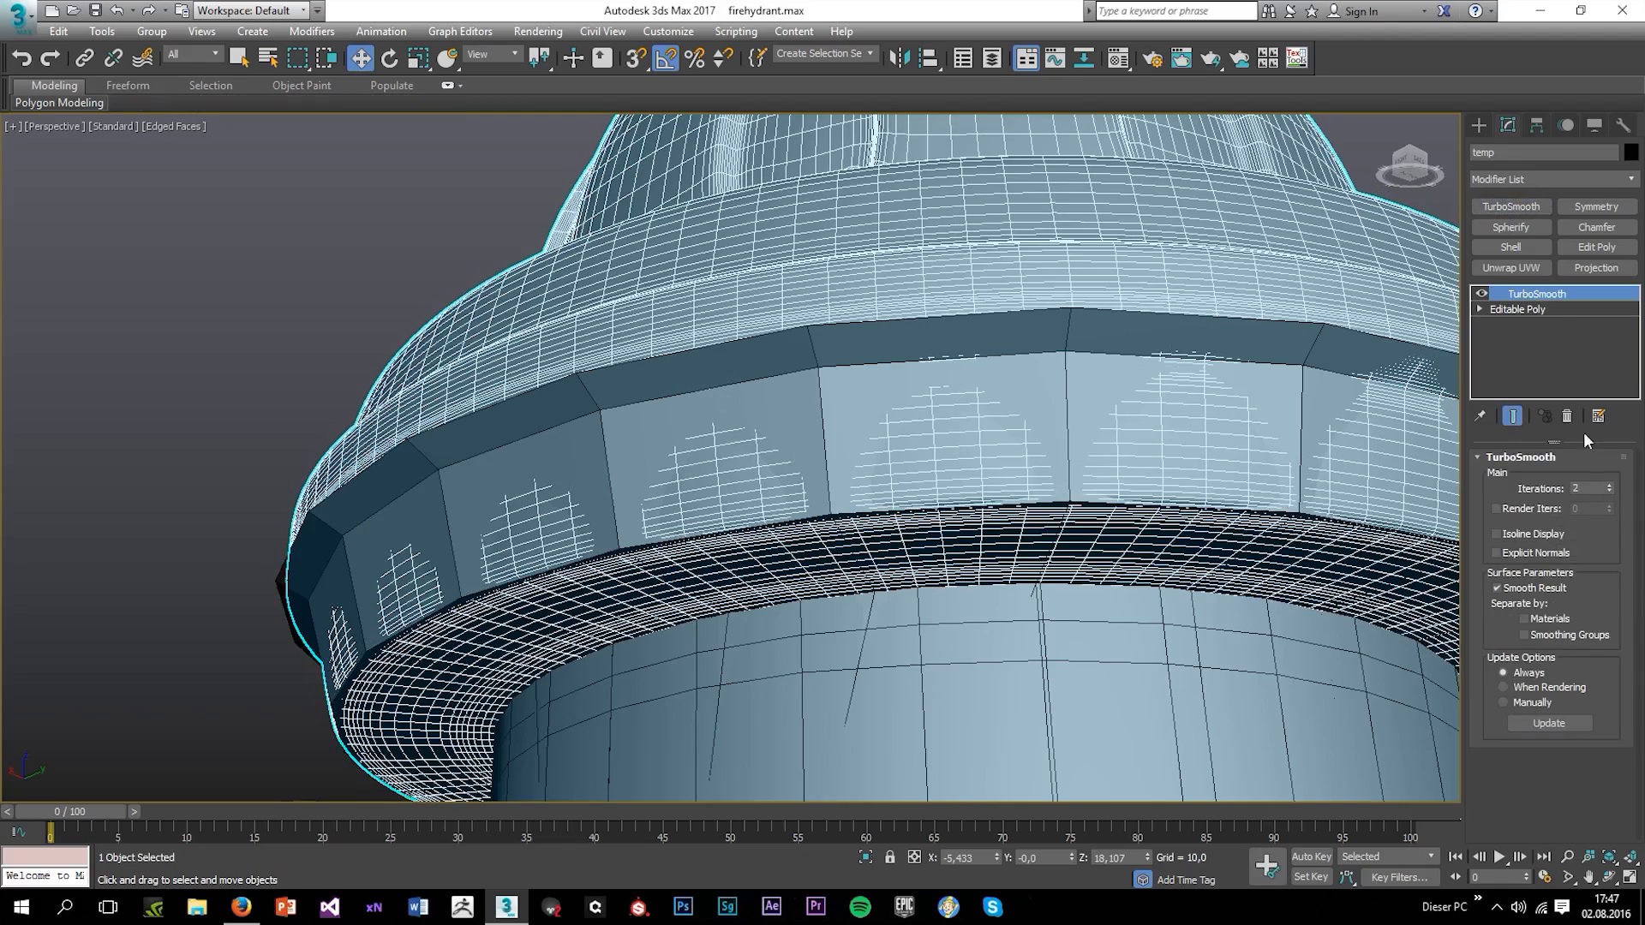
{"action": "left_click", "coordinate": [1524, 310]}
{"action": "left_click", "coordinate": [1512, 410]}
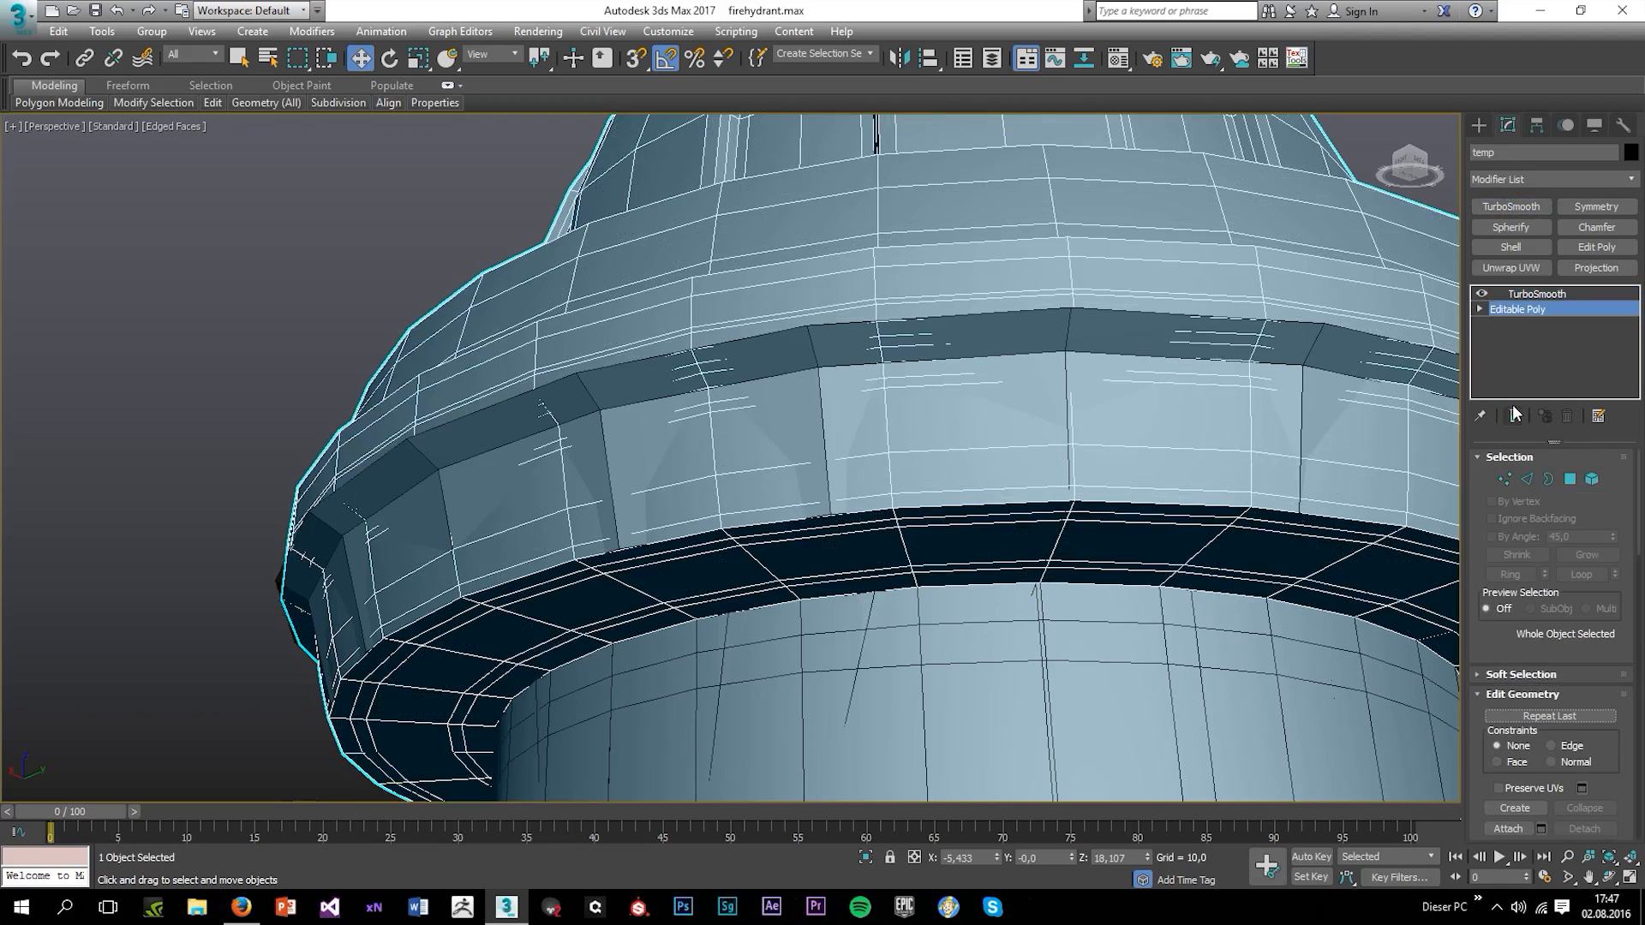
Scale the body's top border slightly inward in the Left view to match the smoothed cap's bulge
{"action": "left_click", "coordinate": [1545, 480]}
{"action": "key", "text": "alt+w"}
{"action": "left_click", "coordinate": [490, 641]}
{"action": "key", "text": "alt+w"}
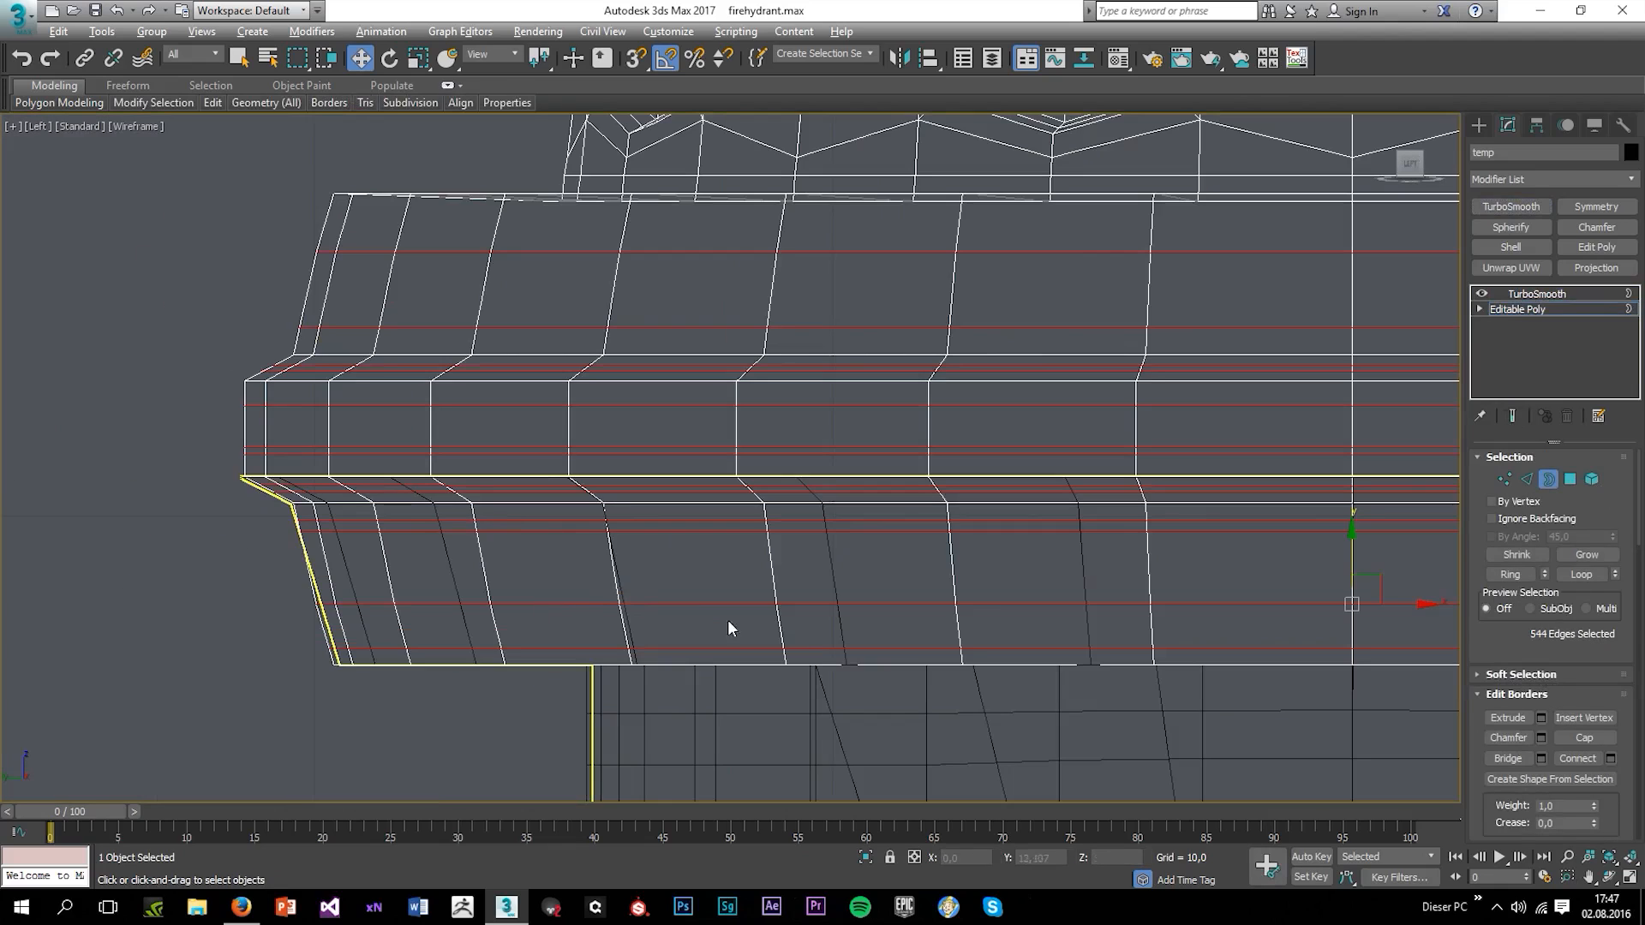
{"action": "left_click", "coordinate": [1511, 310]}
{"action": "left_click", "coordinate": [698, 692]}
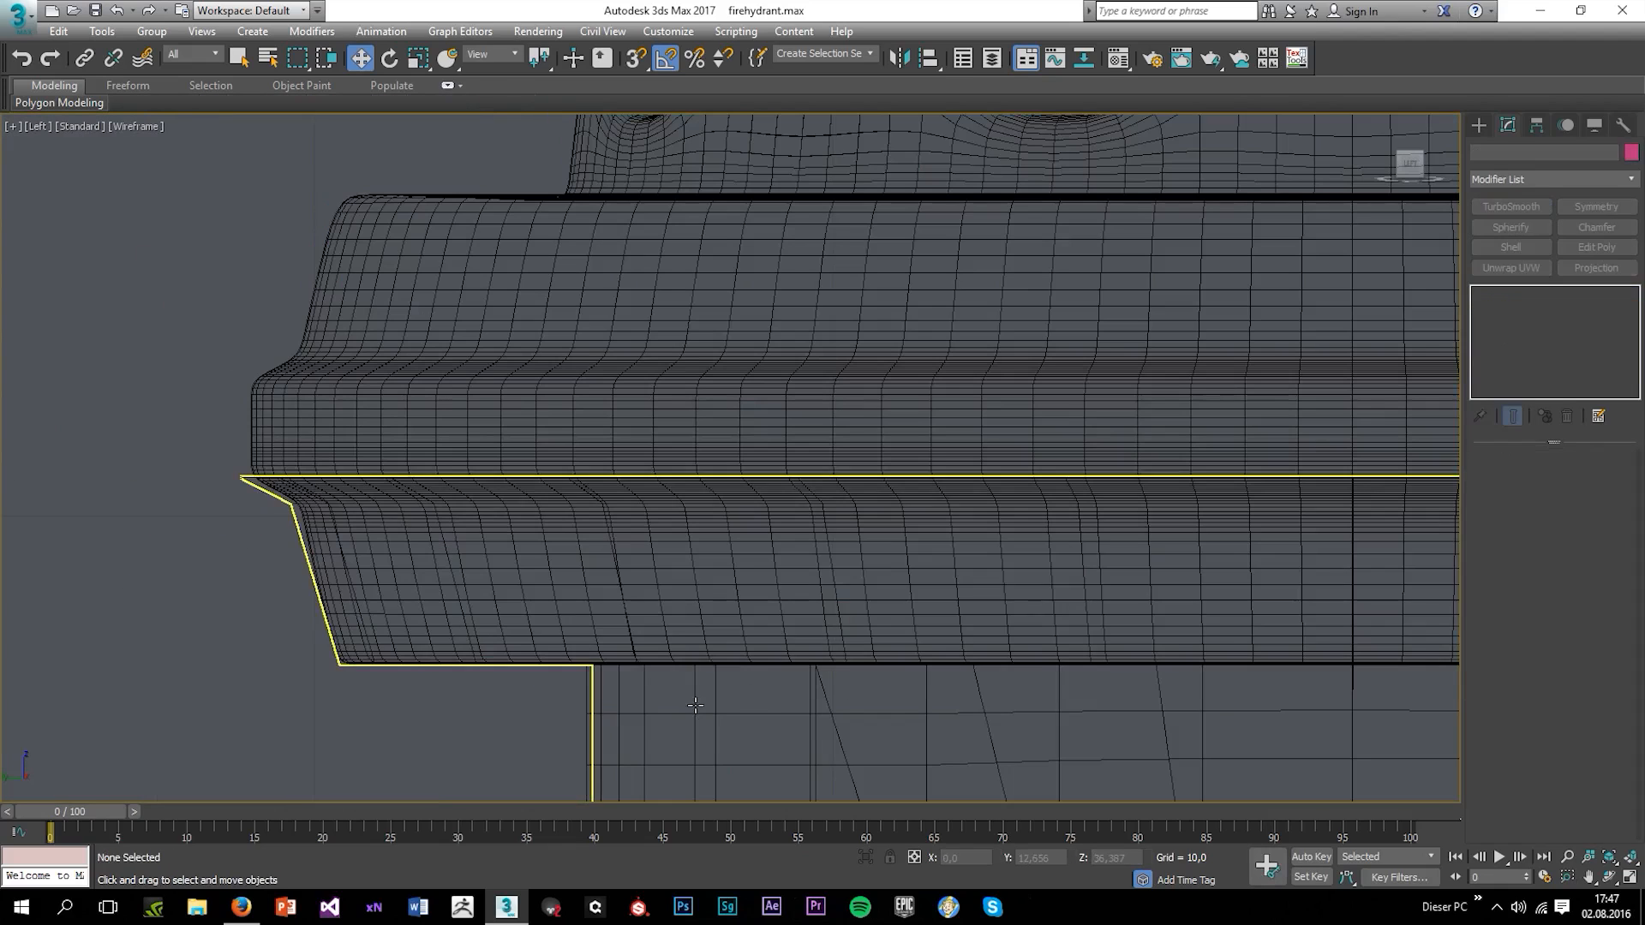
{"action": "left_click", "coordinate": [696, 710]}
{"action": "left_click", "coordinate": [1545, 479]}
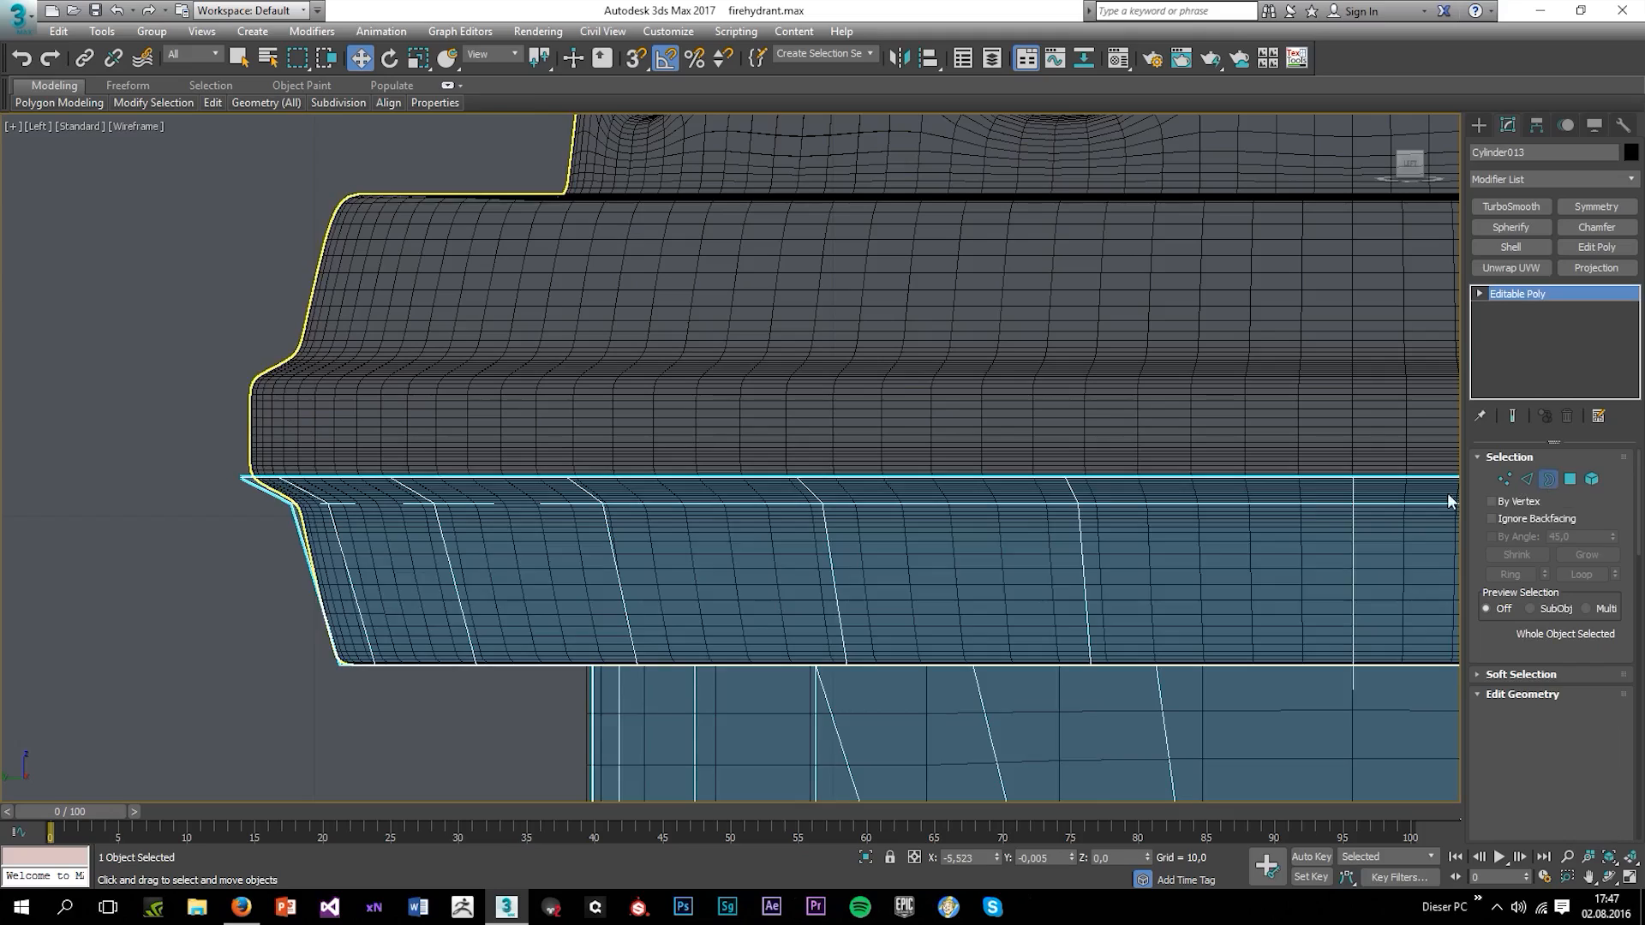
{"action": "left_click", "coordinate": [543, 480]}
{"action": "left_click_drag", "start_coordinate": [1350, 474], "coordinate": [1344, 470]}
{"action": "key", "text": "3"}
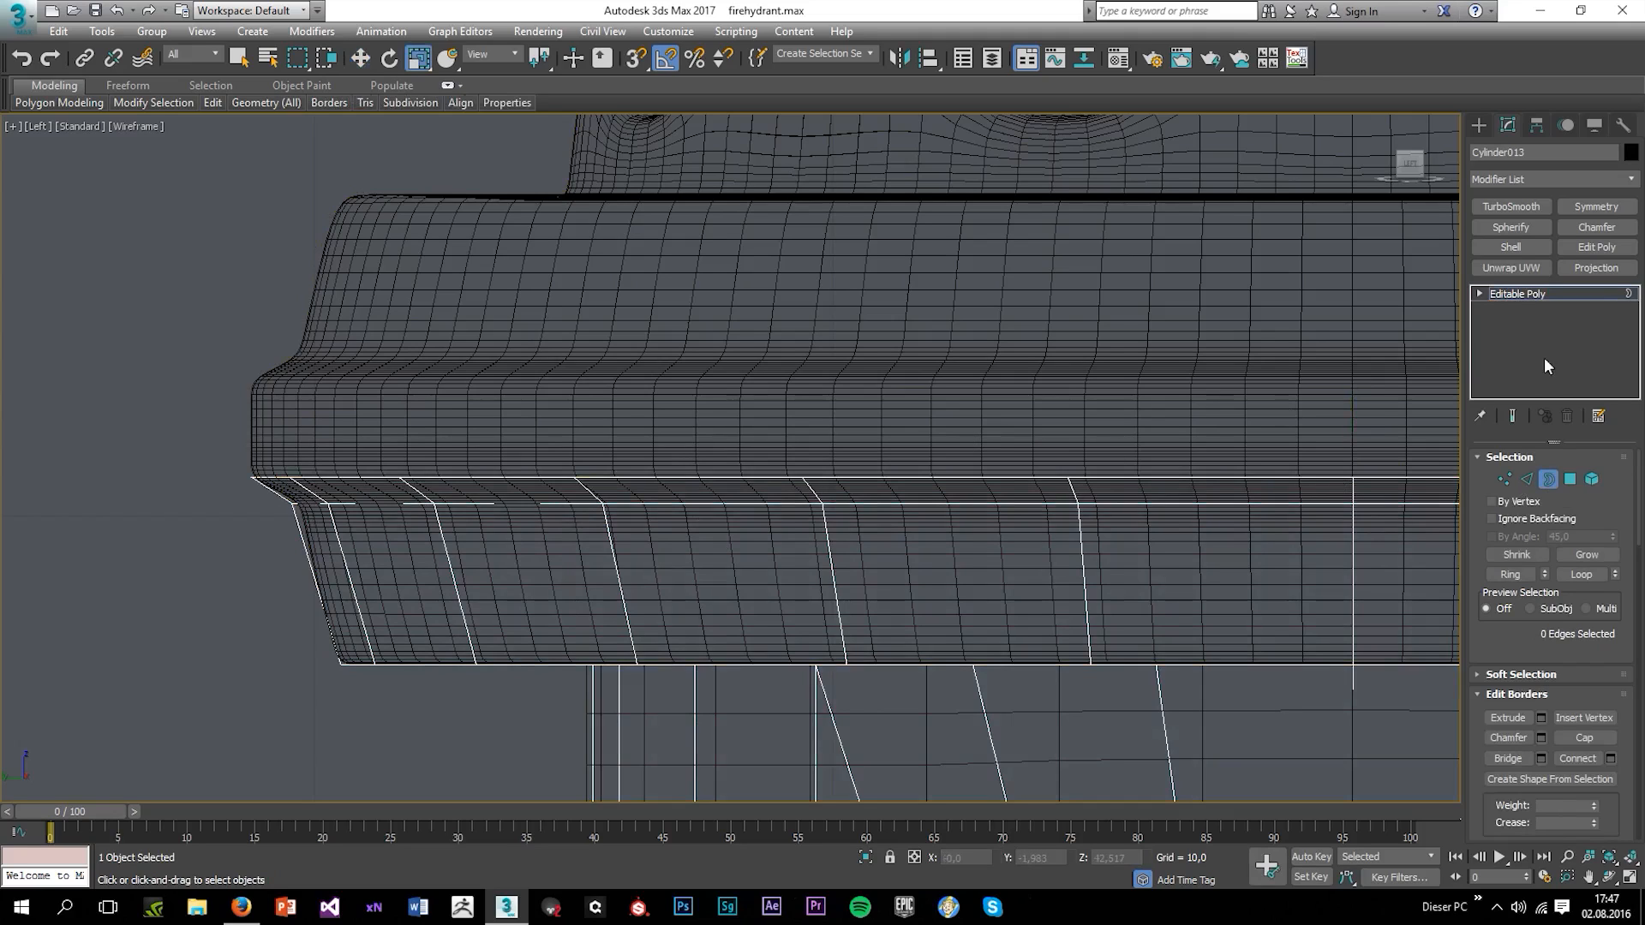
Delete the TurboSmooth modifier from the cap
{"action": "left_click", "coordinate": [1318, 363]}
{"action": "right_click", "coordinate": [1523, 294]}
{"action": "left_click", "coordinate": [1482, 324]}
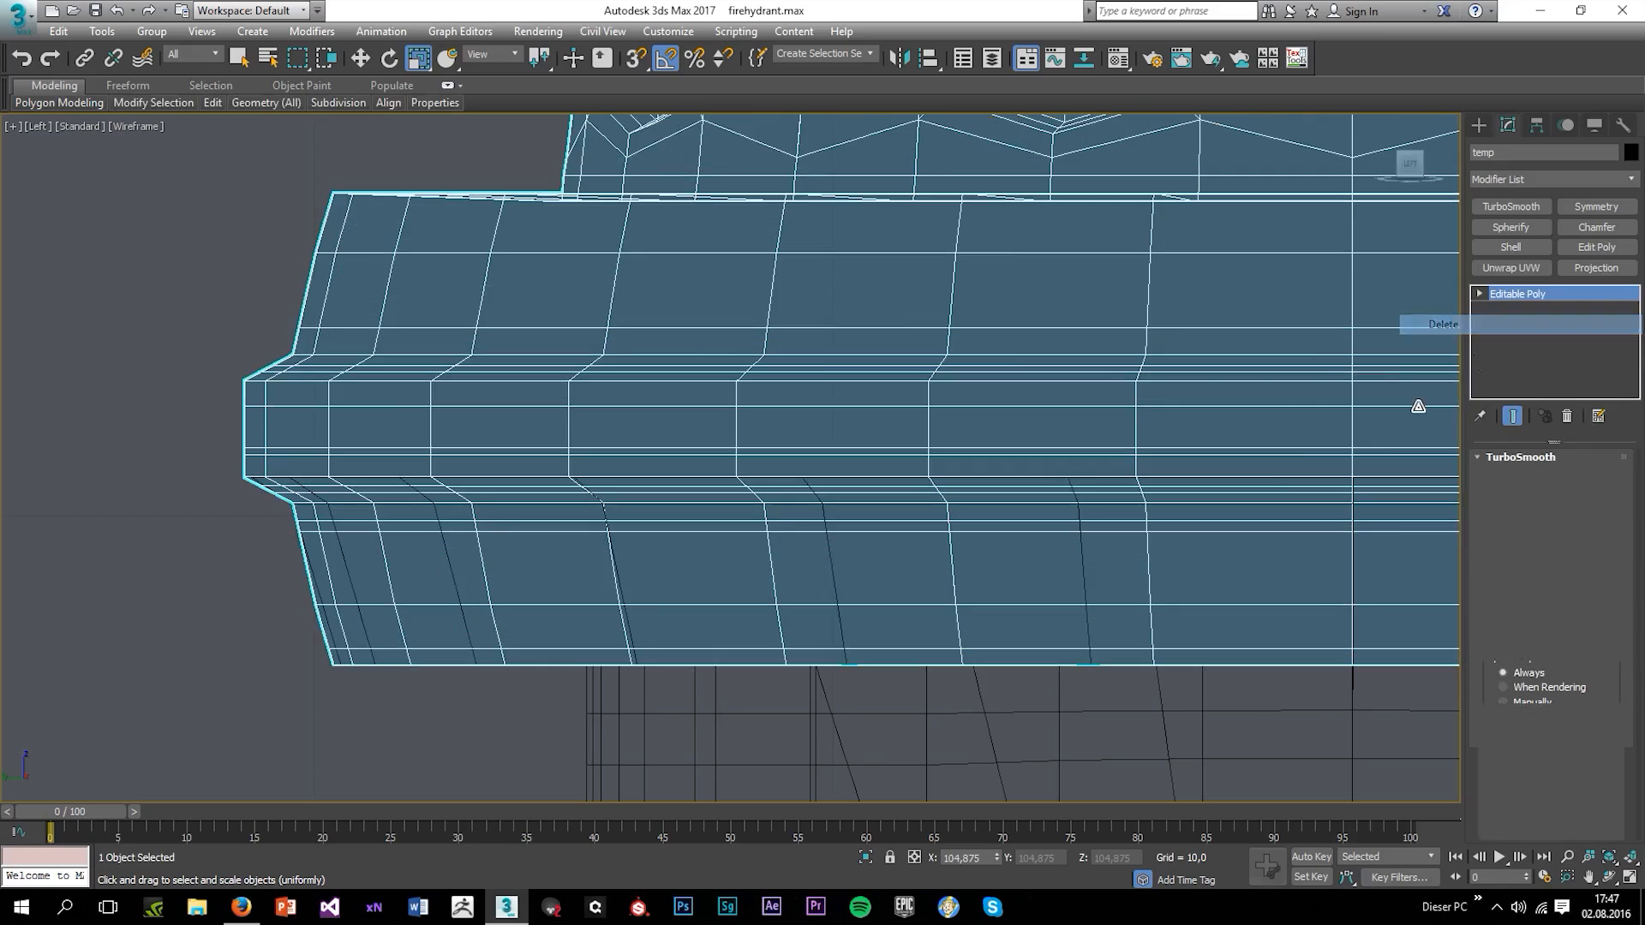
Extrude the body's top border straight up to the upper edge of the cap's bulge
{"action": "left_click", "coordinate": [1077, 555]}
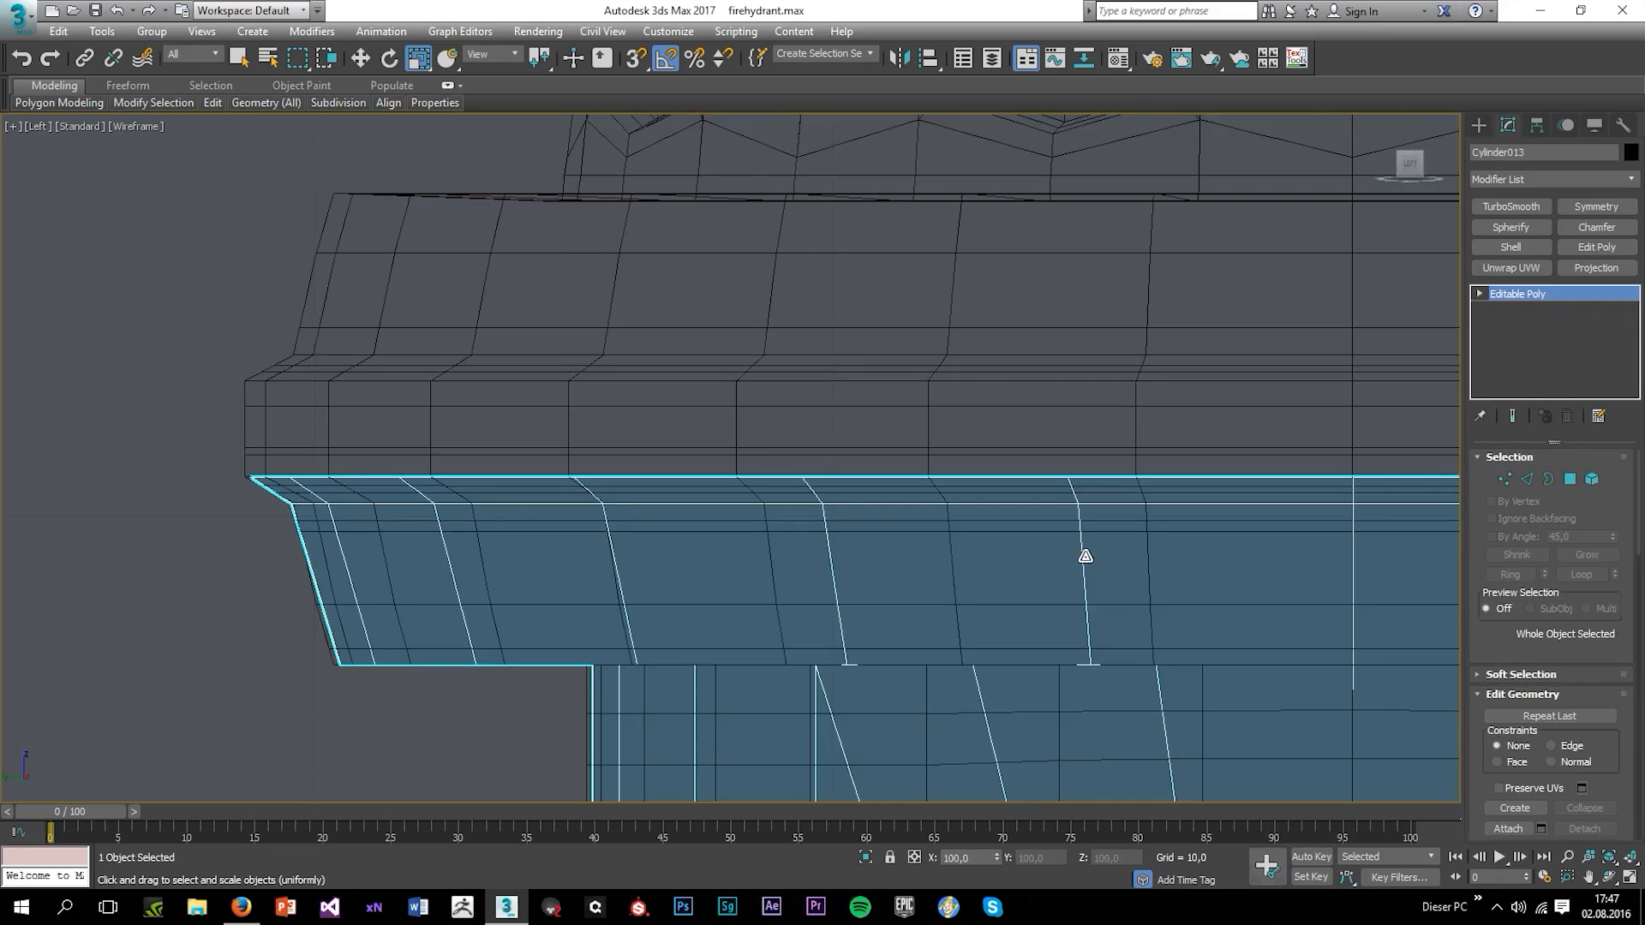
{"action": "left_click", "coordinate": [1548, 479]}
{"action": "left_click", "coordinate": [577, 477]}
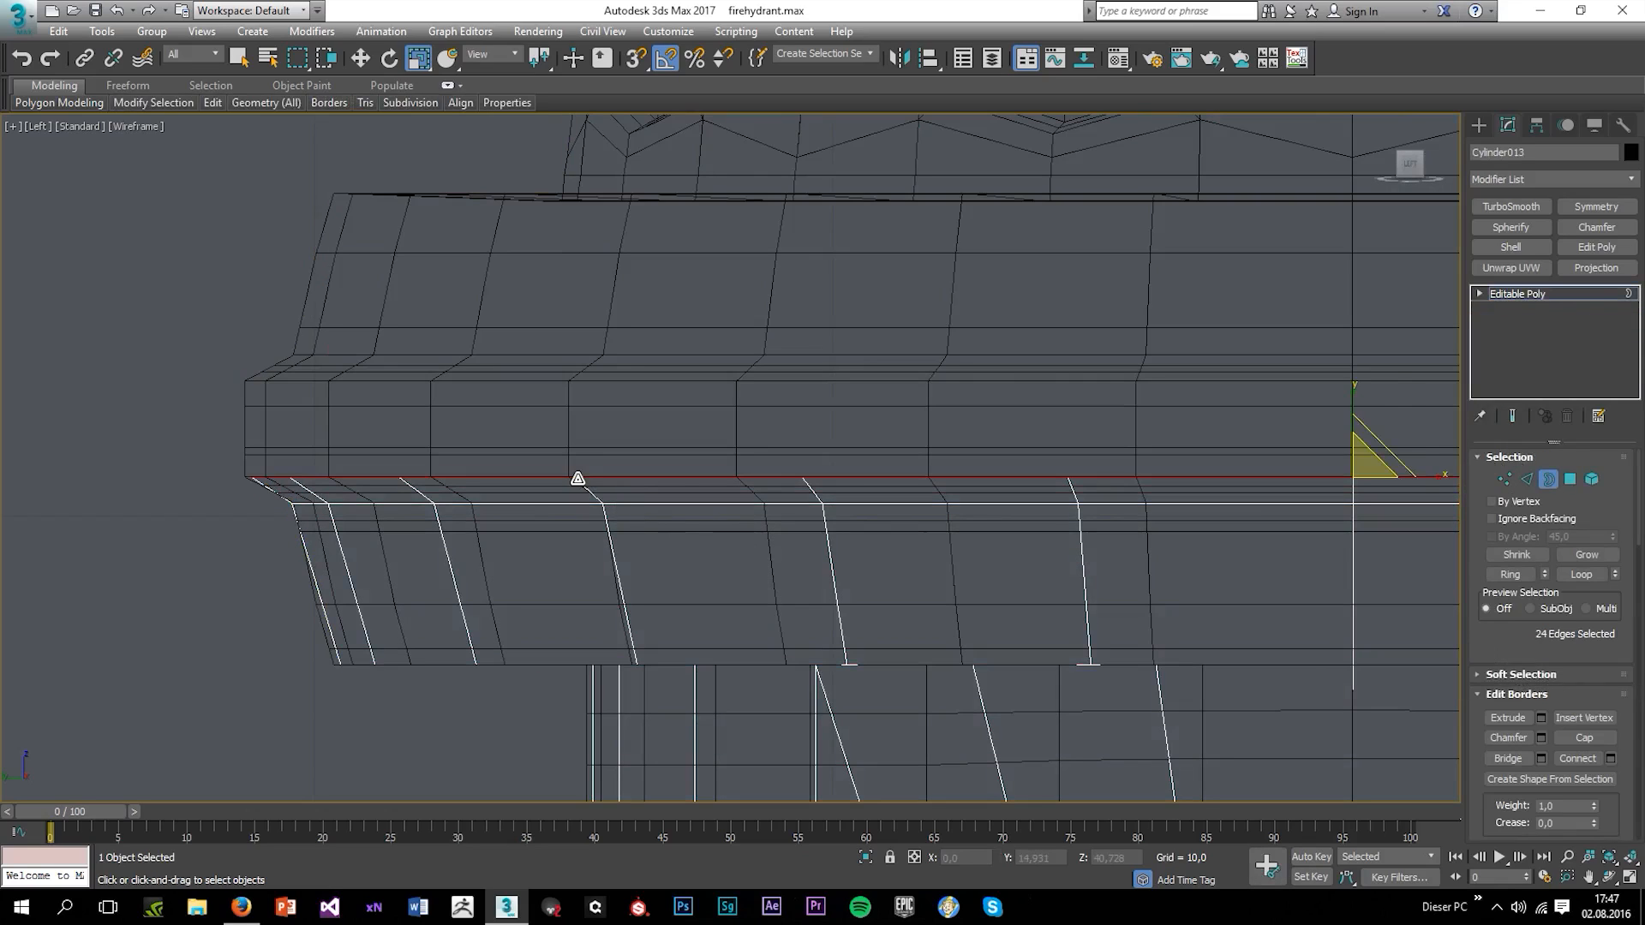
{"action": "key", "text": "w"}
{"action": "left_click_drag", "start_coordinate": [1351, 429], "coordinate": [1299, 334], "text": "shift"}
Select the two vertex rows of the new vertical band and scale them slightly to align with the cap's bulge
{"action": "left_click", "coordinate": [1510, 478]}
{"action": "scroll", "coordinate": [1266, 492], "scroll_direction": "down", "scroll_amount": 5}
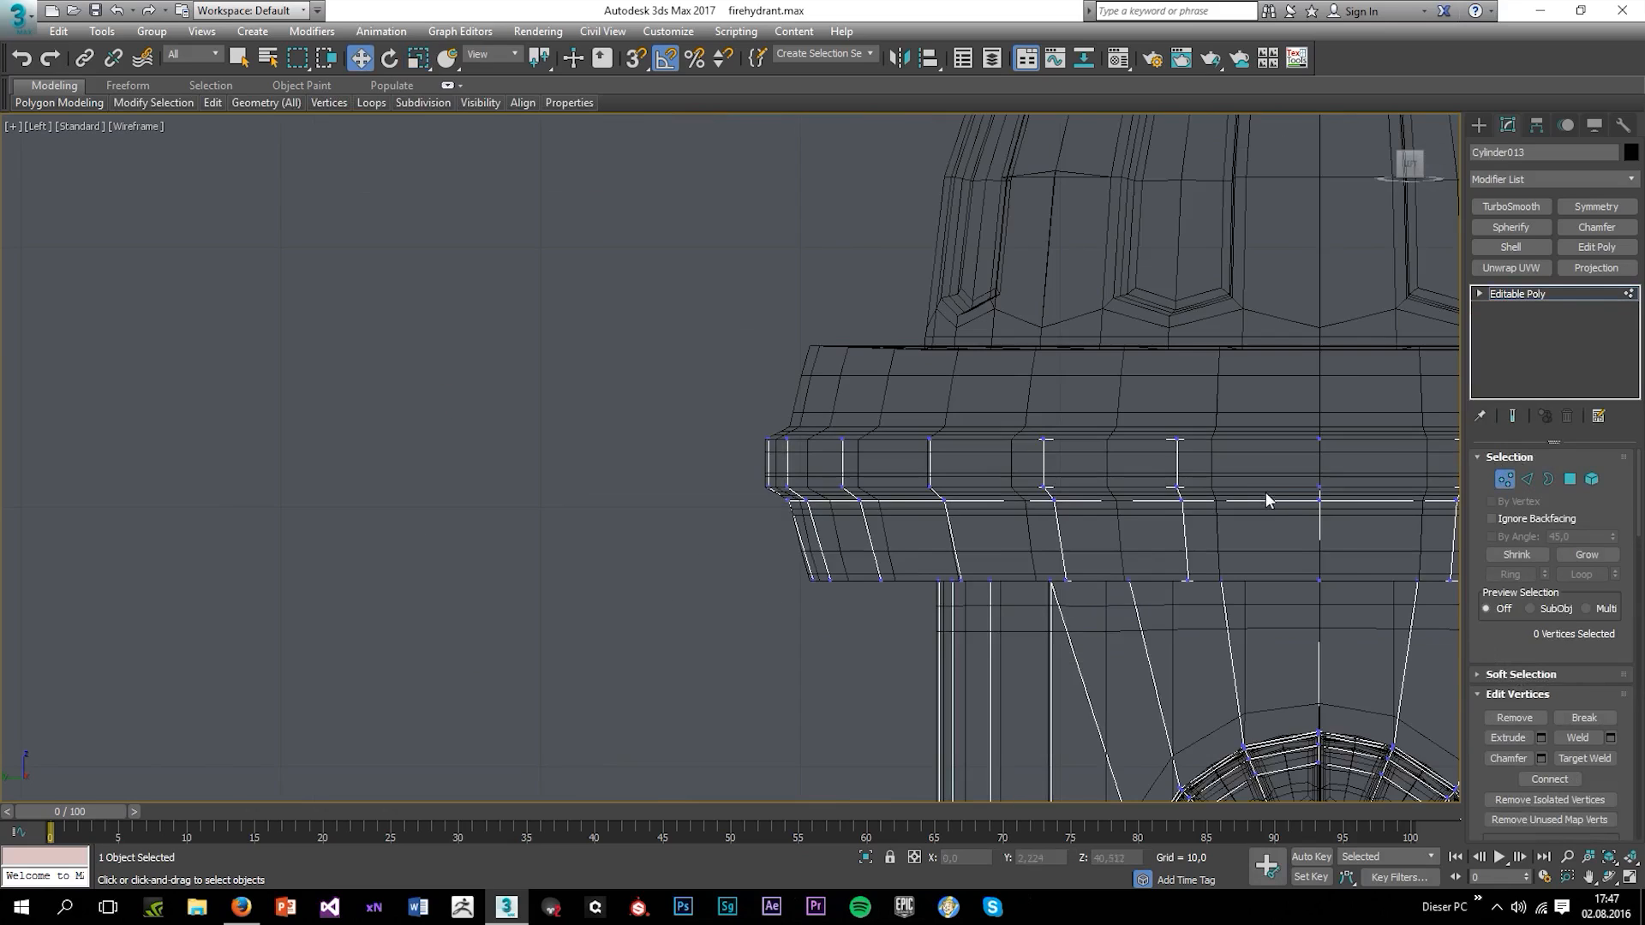
{"action": "left_click_drag", "start_coordinate": [614, 443], "coordinate": [1429, 500]}
{"action": "key", "text": "r"}
{"action": "scroll", "coordinate": [1182, 489], "scroll_direction": "up", "scroll_amount": 3}
{"action": "left_click_drag", "start_coordinate": [854, 468], "coordinate": [845, 467]}
{"action": "key", "text": "w"}
Extrude the body's top border slightly upward and scale it inward to match the bevel above the cap's bulge
{"action": "key", "text": "3"}
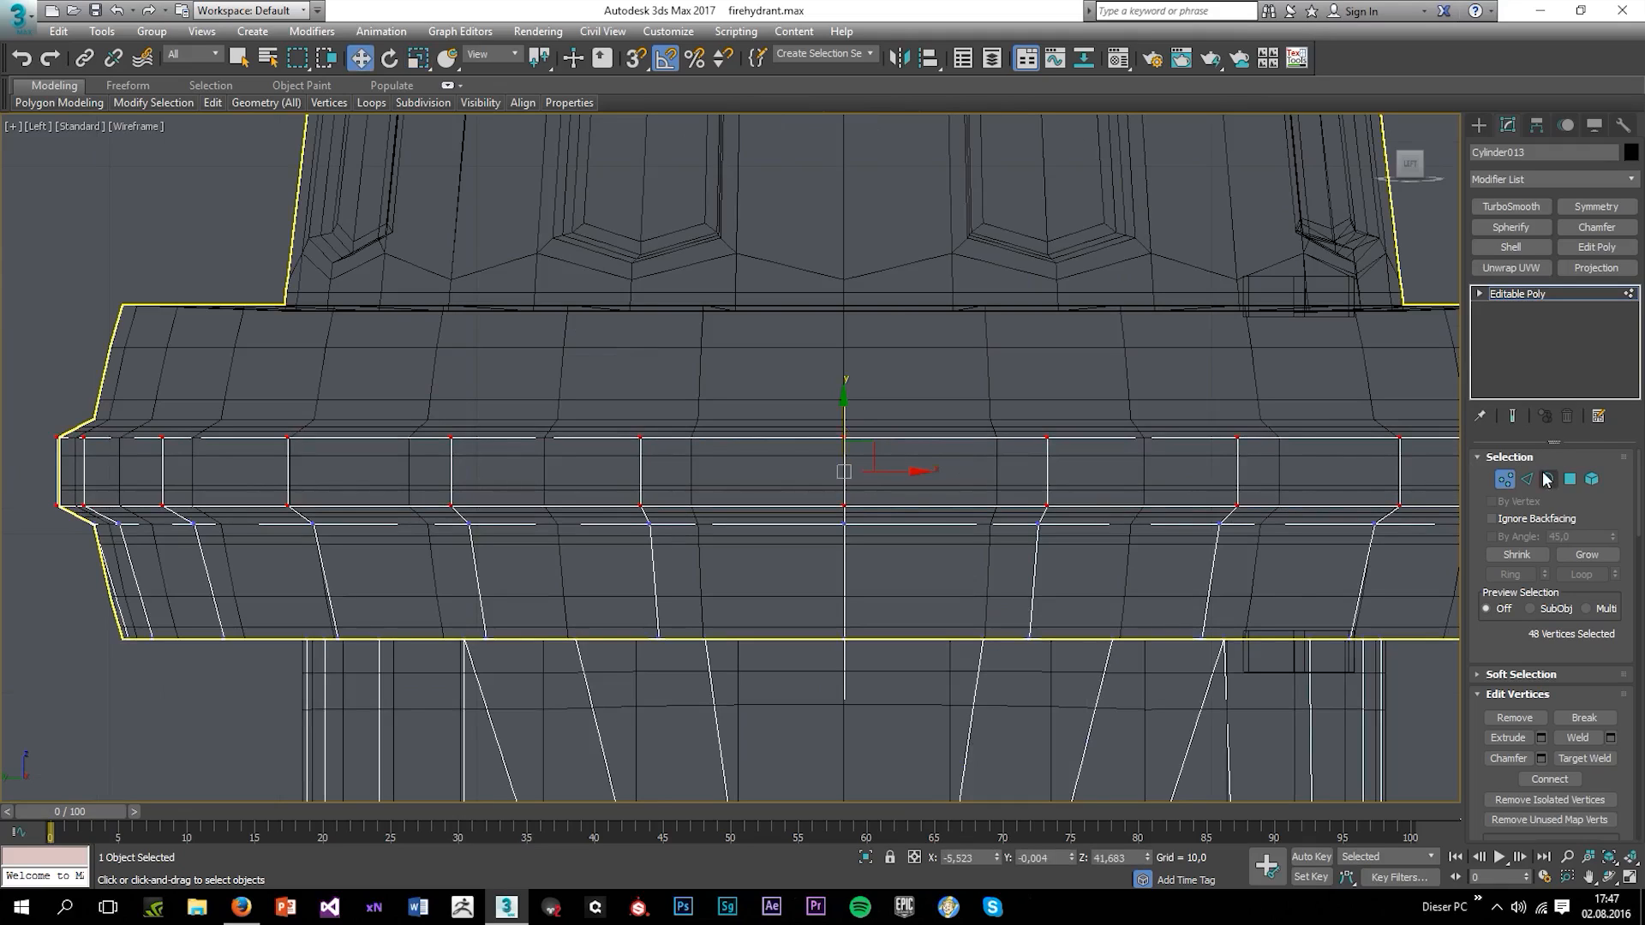
{"action": "left_click_drag", "start_coordinate": [856, 401], "coordinate": [827, 377], "text": "shift"}
{"action": "scroll", "coordinate": [819, 414], "scroll_direction": "up", "scroll_amount": 5}
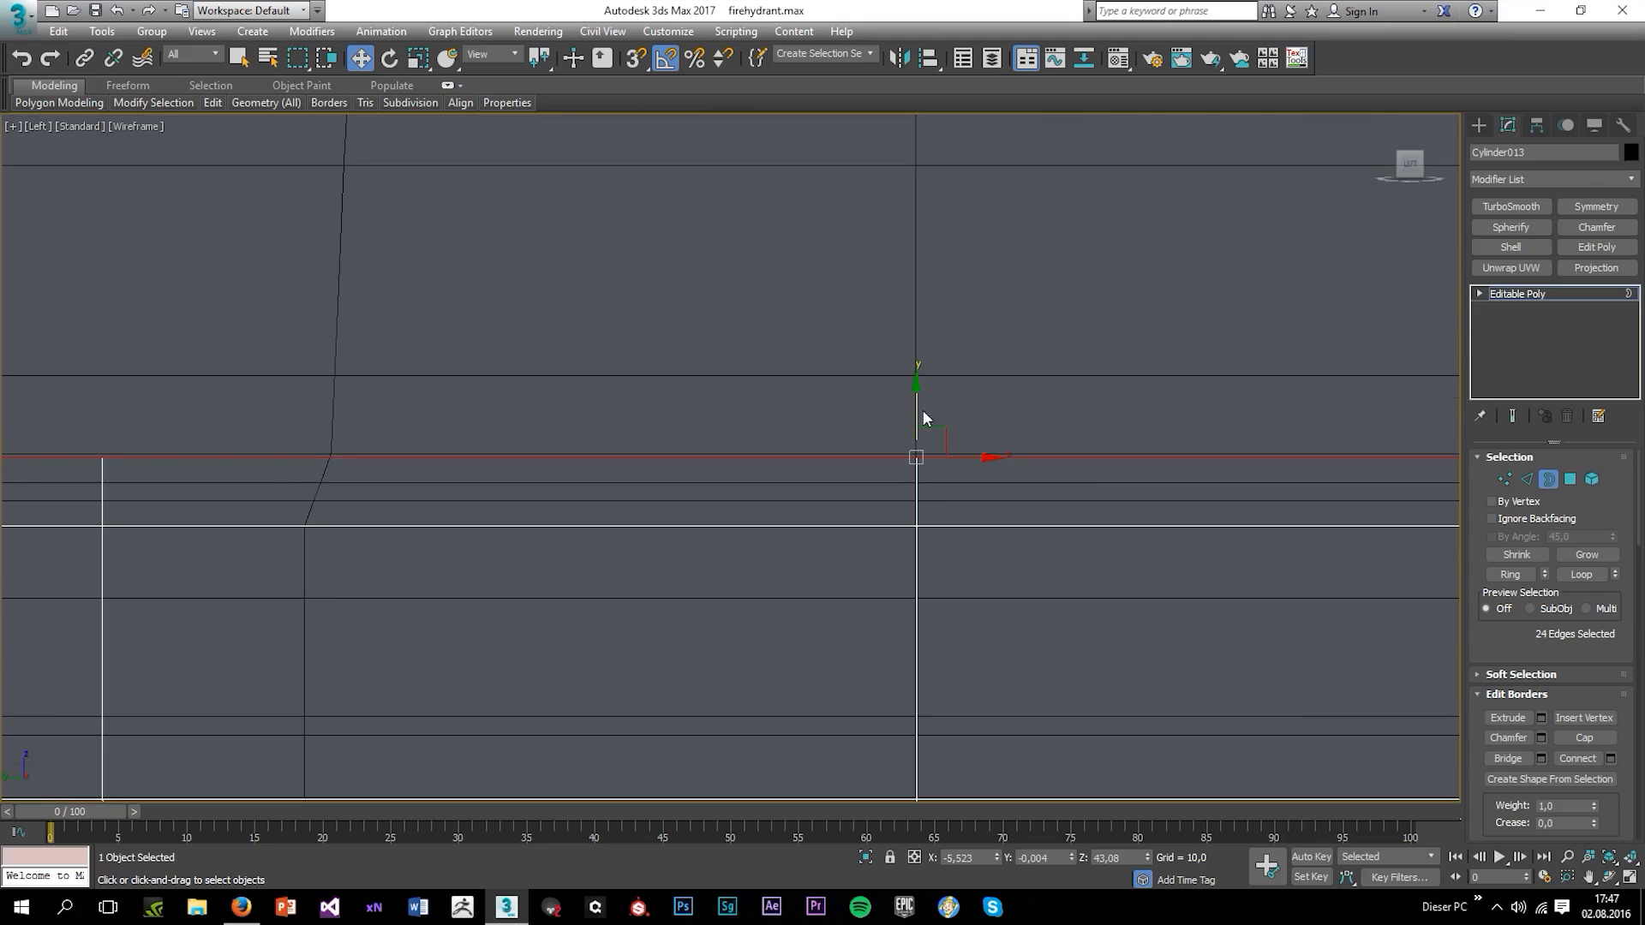
{"action": "key", "text": "r"}
{"action": "scroll", "coordinate": [925, 416], "scroll_direction": "down", "scroll_amount": 3}
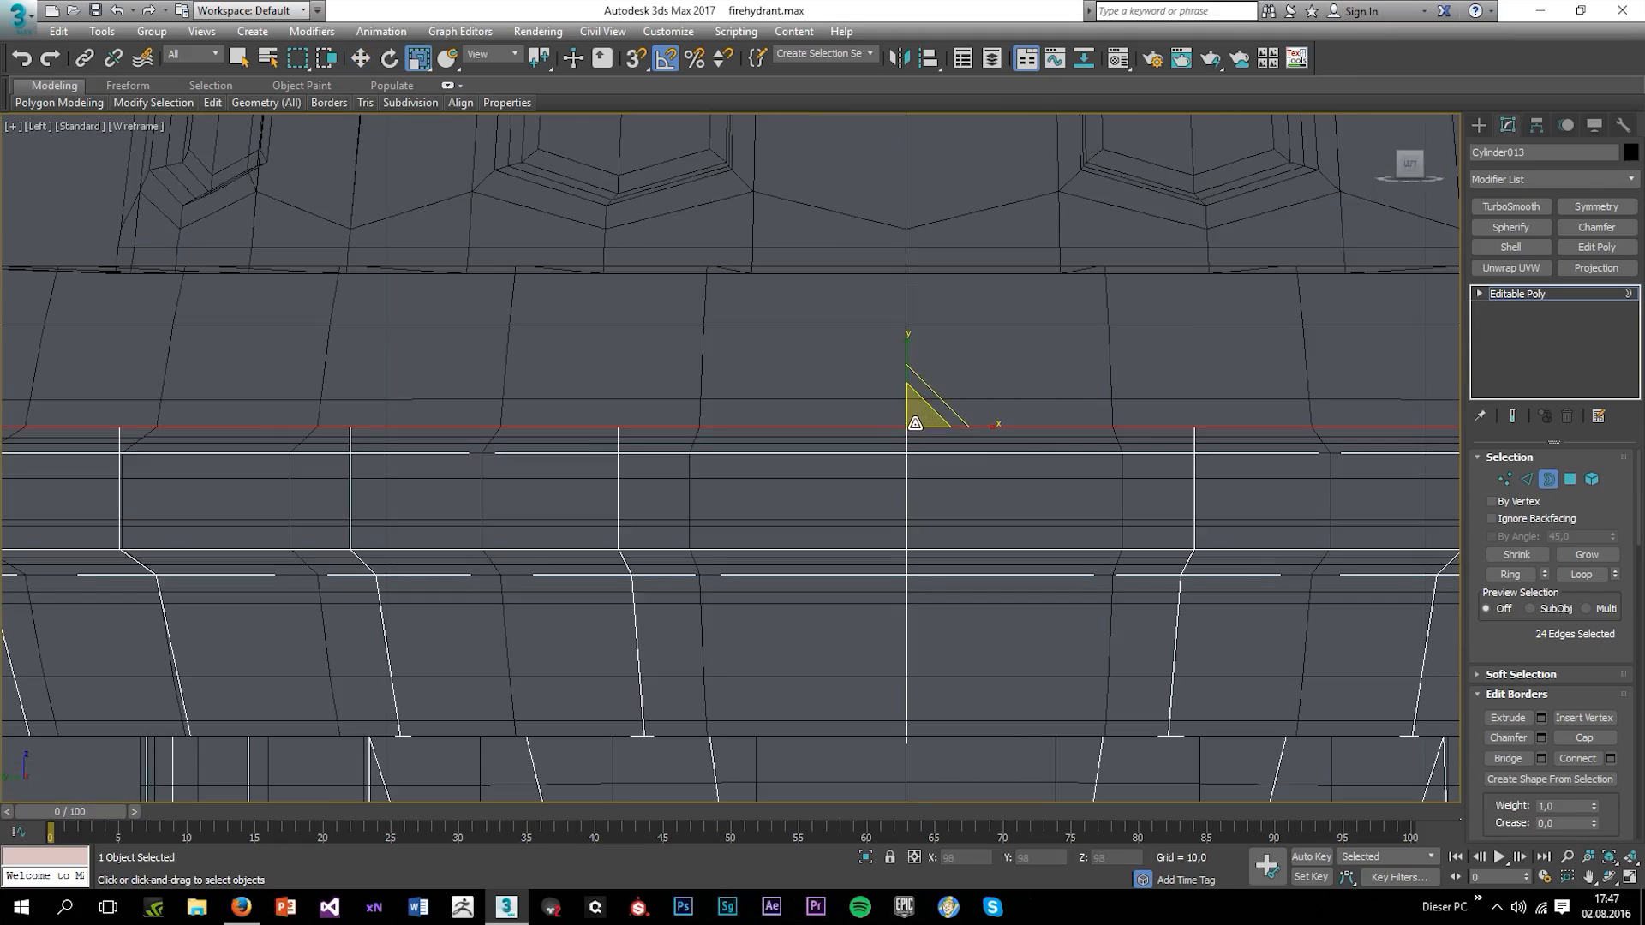
{"action": "scroll", "coordinate": [914, 416], "scroll_direction": "down", "scroll_amount": 3}
{"action": "scroll", "coordinate": [882, 429], "scroll_direction": "up", "scroll_amount": 3}
{"action": "scroll", "coordinate": [999, 449], "scroll_direction": "down", "scroll_amount": 2}
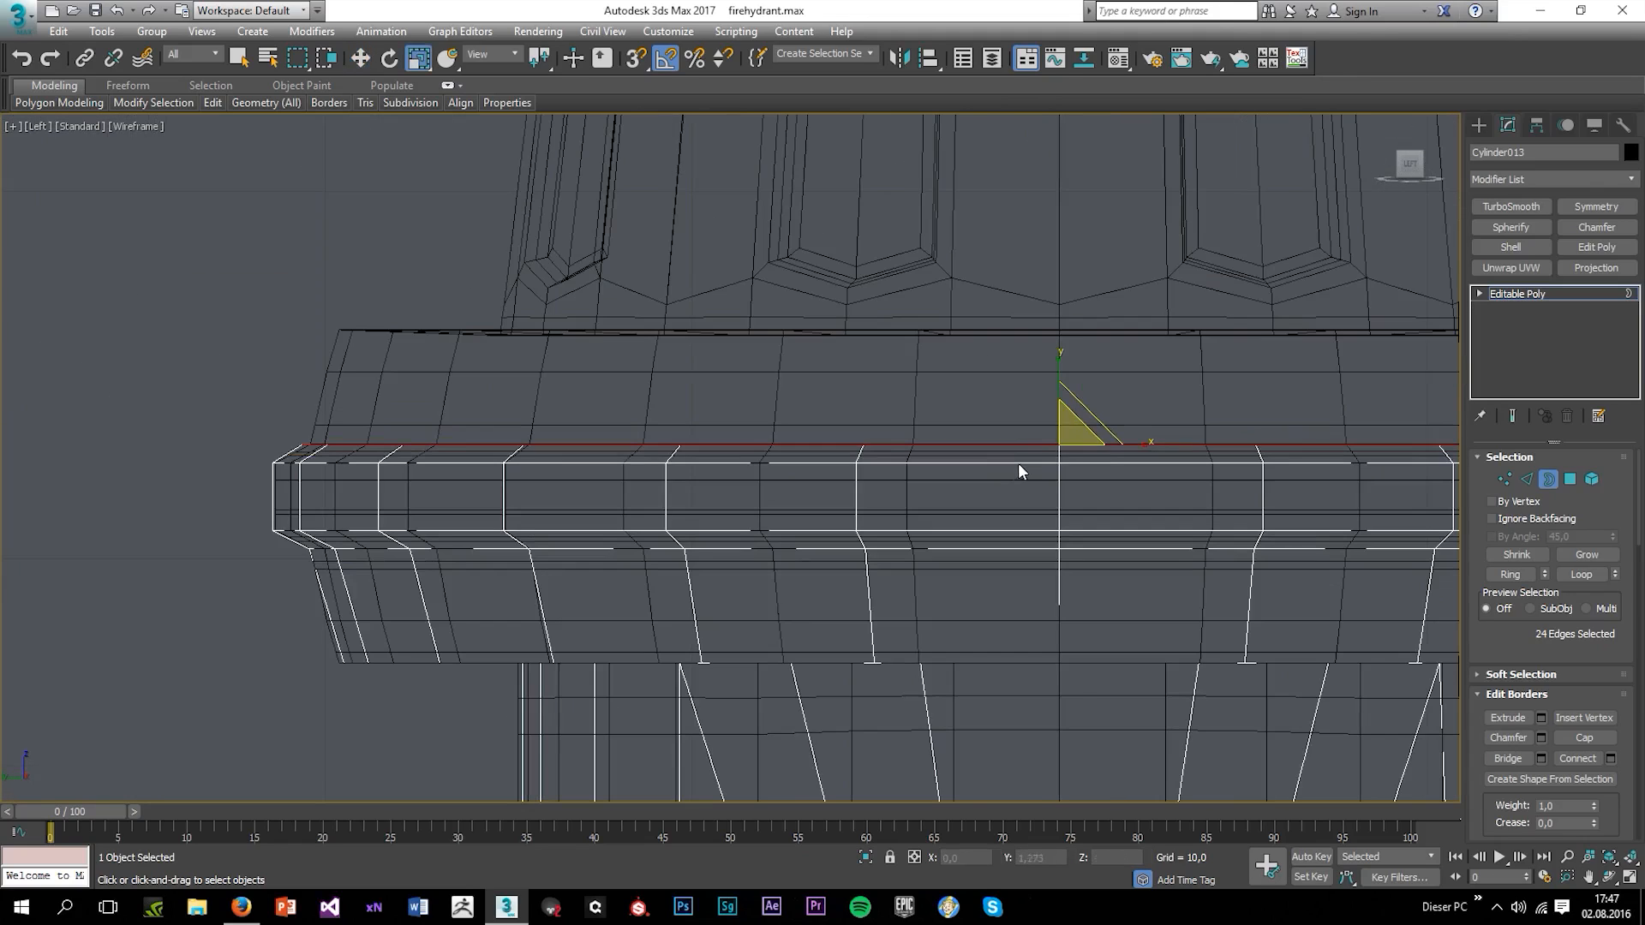
Extrude the body's top border straight up to the top edge of the cap's rim
{"action": "middle_click_drag", "start_coordinate": [1056, 456], "coordinate": [1193, 462]}
{"action": "scroll", "coordinate": [1096, 454], "scroll_direction": "up", "scroll_amount": 2}
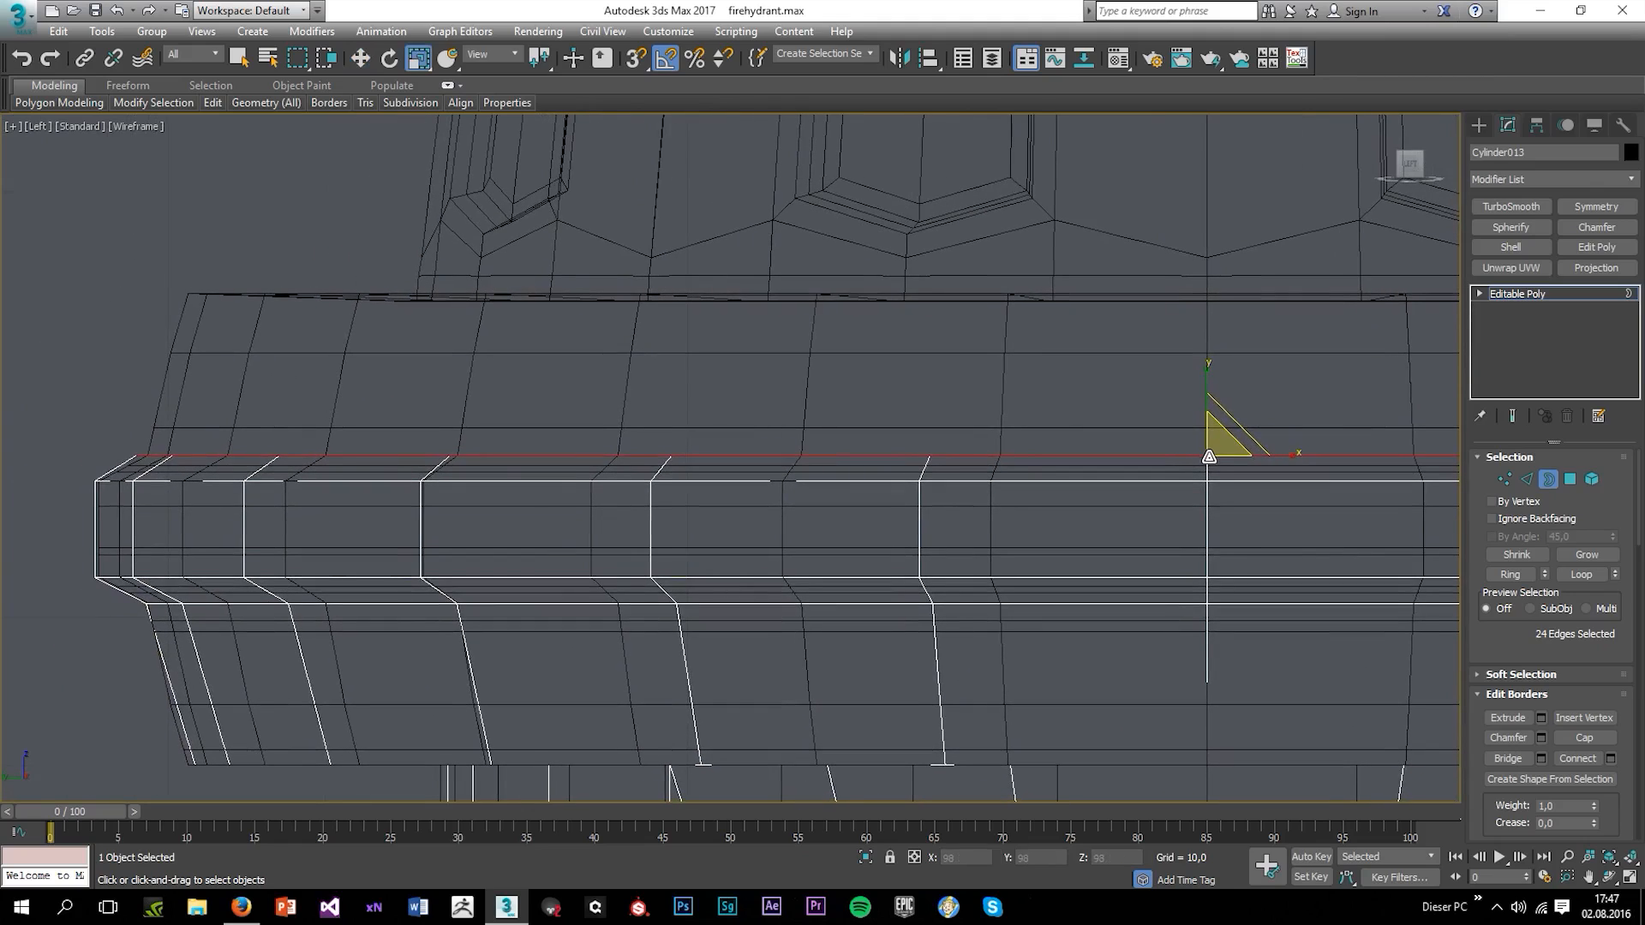
{"action": "left_click_drag", "start_coordinate": [1209, 456], "coordinate": [1172, 265]}
{"action": "key", "text": "w"}
{"action": "scroll", "coordinate": [1145, 276], "scroll_direction": "down", "scroll_amount": 6}
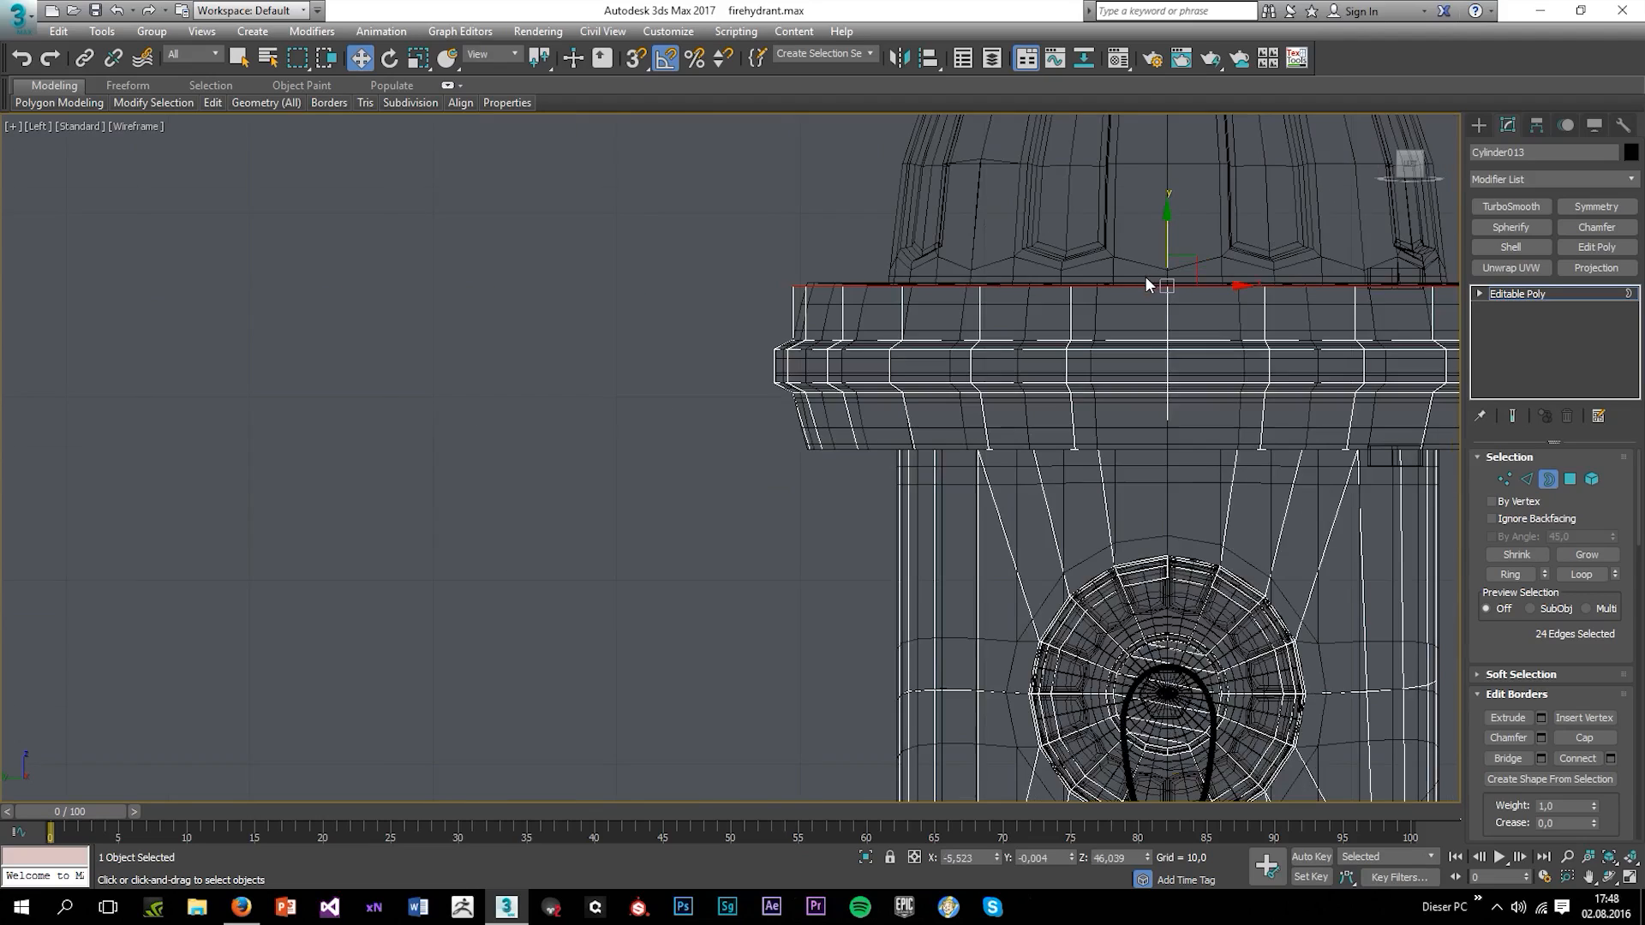
{"action": "middle_click_drag", "start_coordinate": [1145, 276], "coordinate": [1002, 397]}
{"action": "key", "text": "alt+w"}
{"action": "middle_click", "coordinate": [1071, 531]}
{"action": "key", "text": "alt+w"}
{"action": "middle_click_drag", "start_coordinate": [1073, 531], "coordinate": [1092, 609], "text": "alt"}
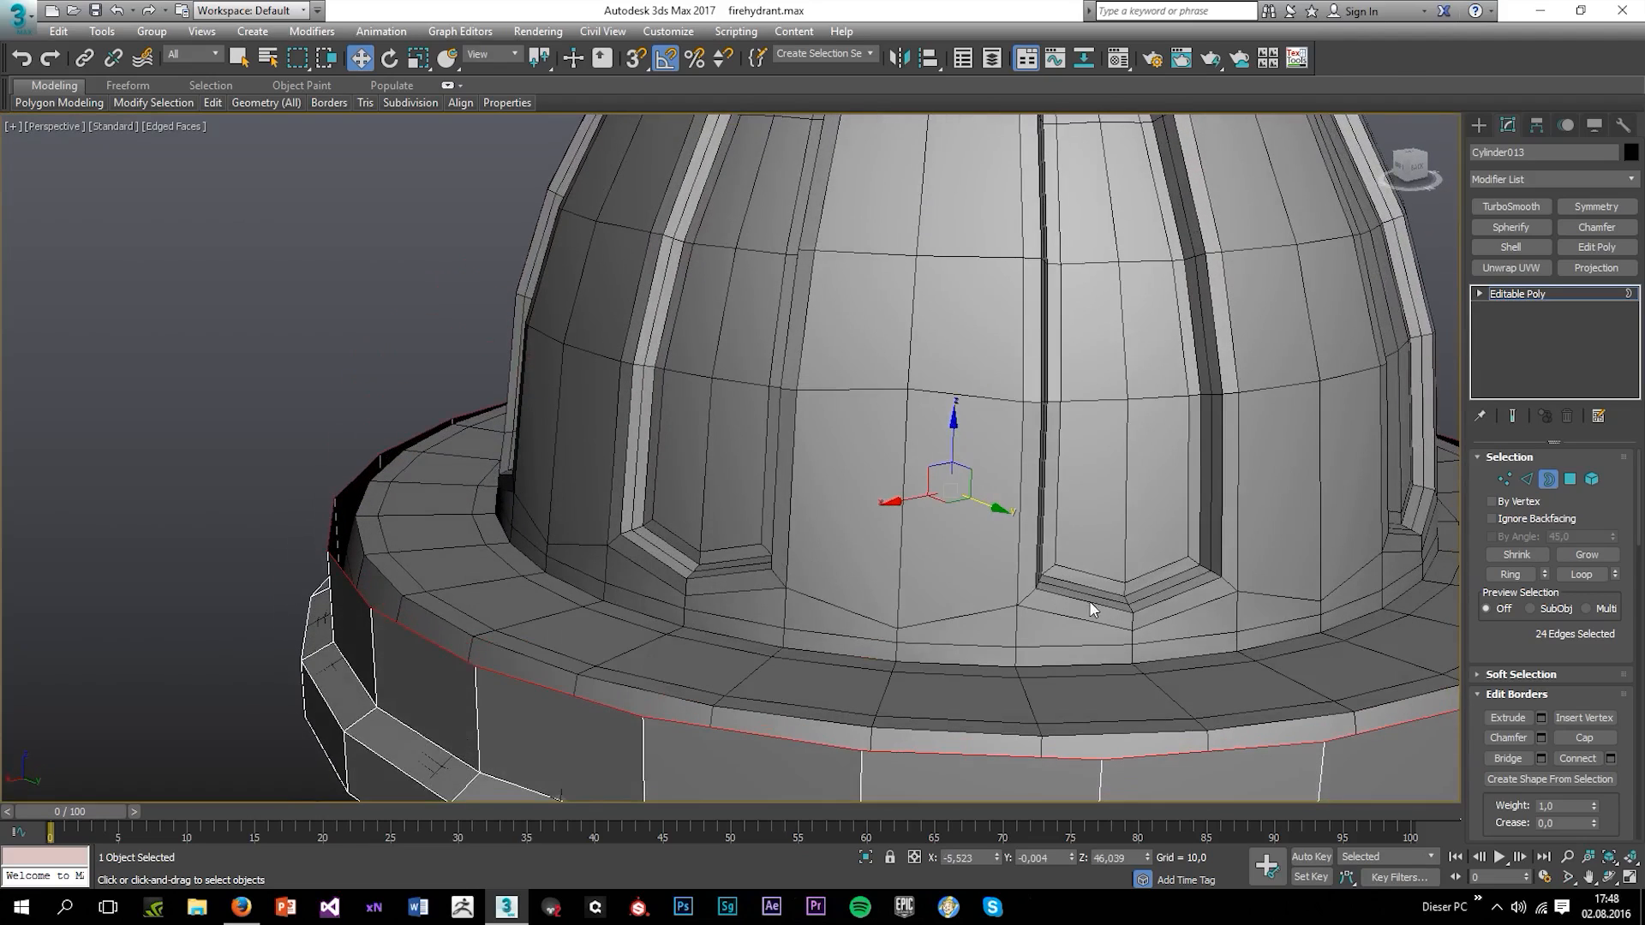
{"action": "left_click", "coordinate": [1548, 294]}
{"action": "left_click", "coordinate": [1371, 385]}
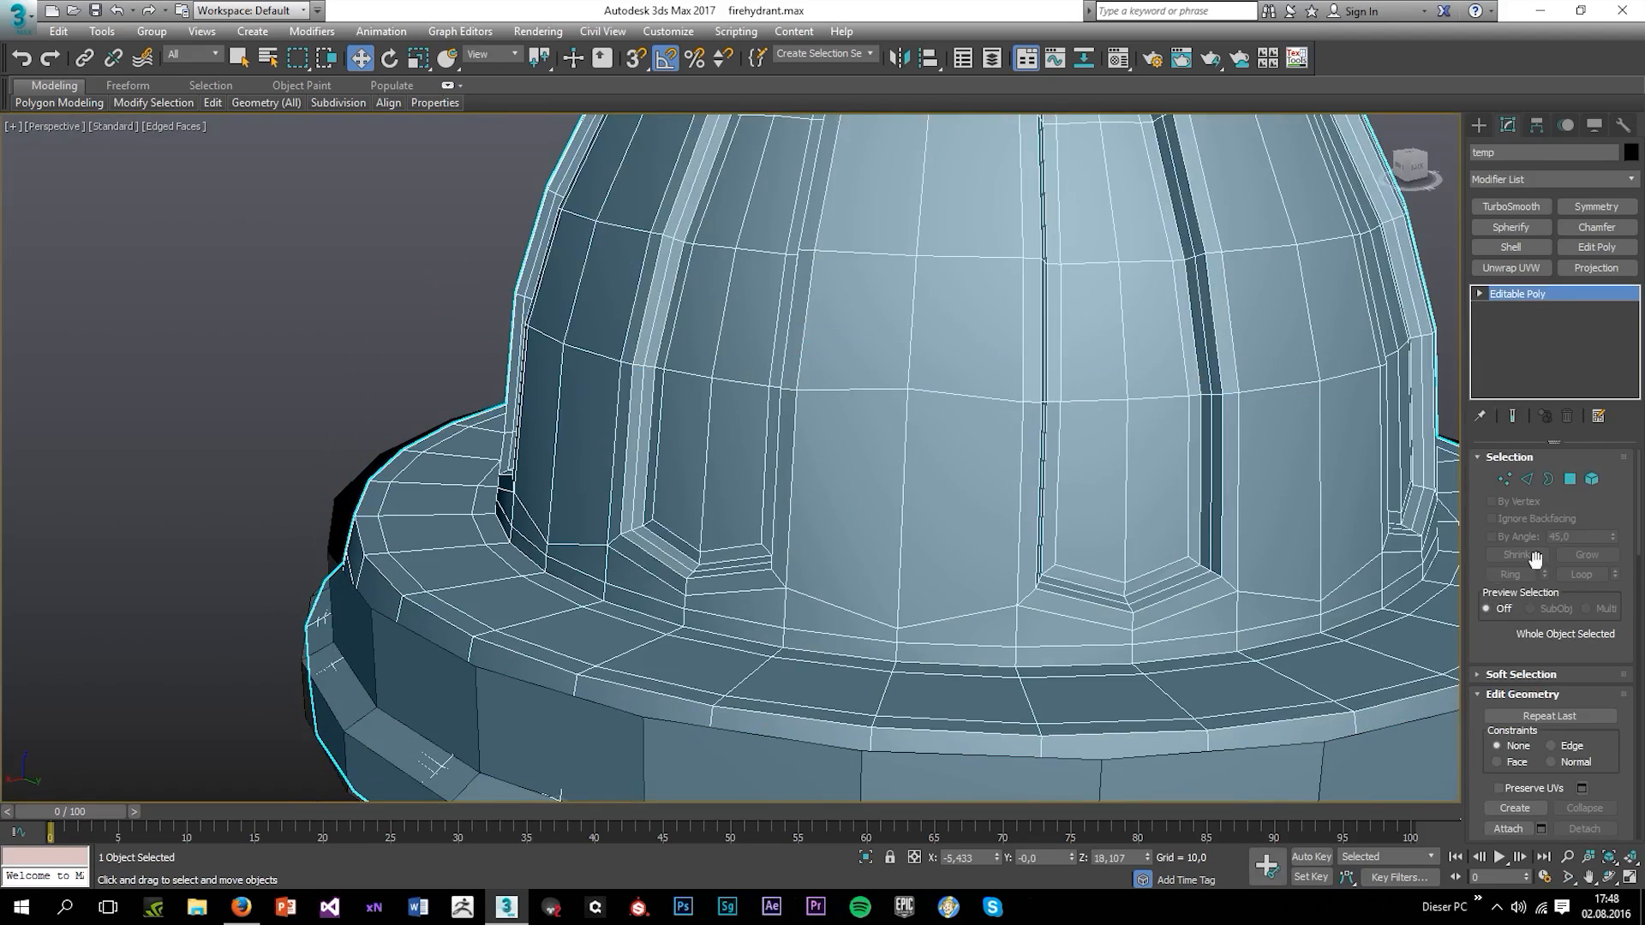
{"action": "left_click", "coordinate": [1569, 479]}
{"action": "left_click", "coordinate": [1503, 535]}
{"action": "left_click", "coordinate": [1370, 640]}
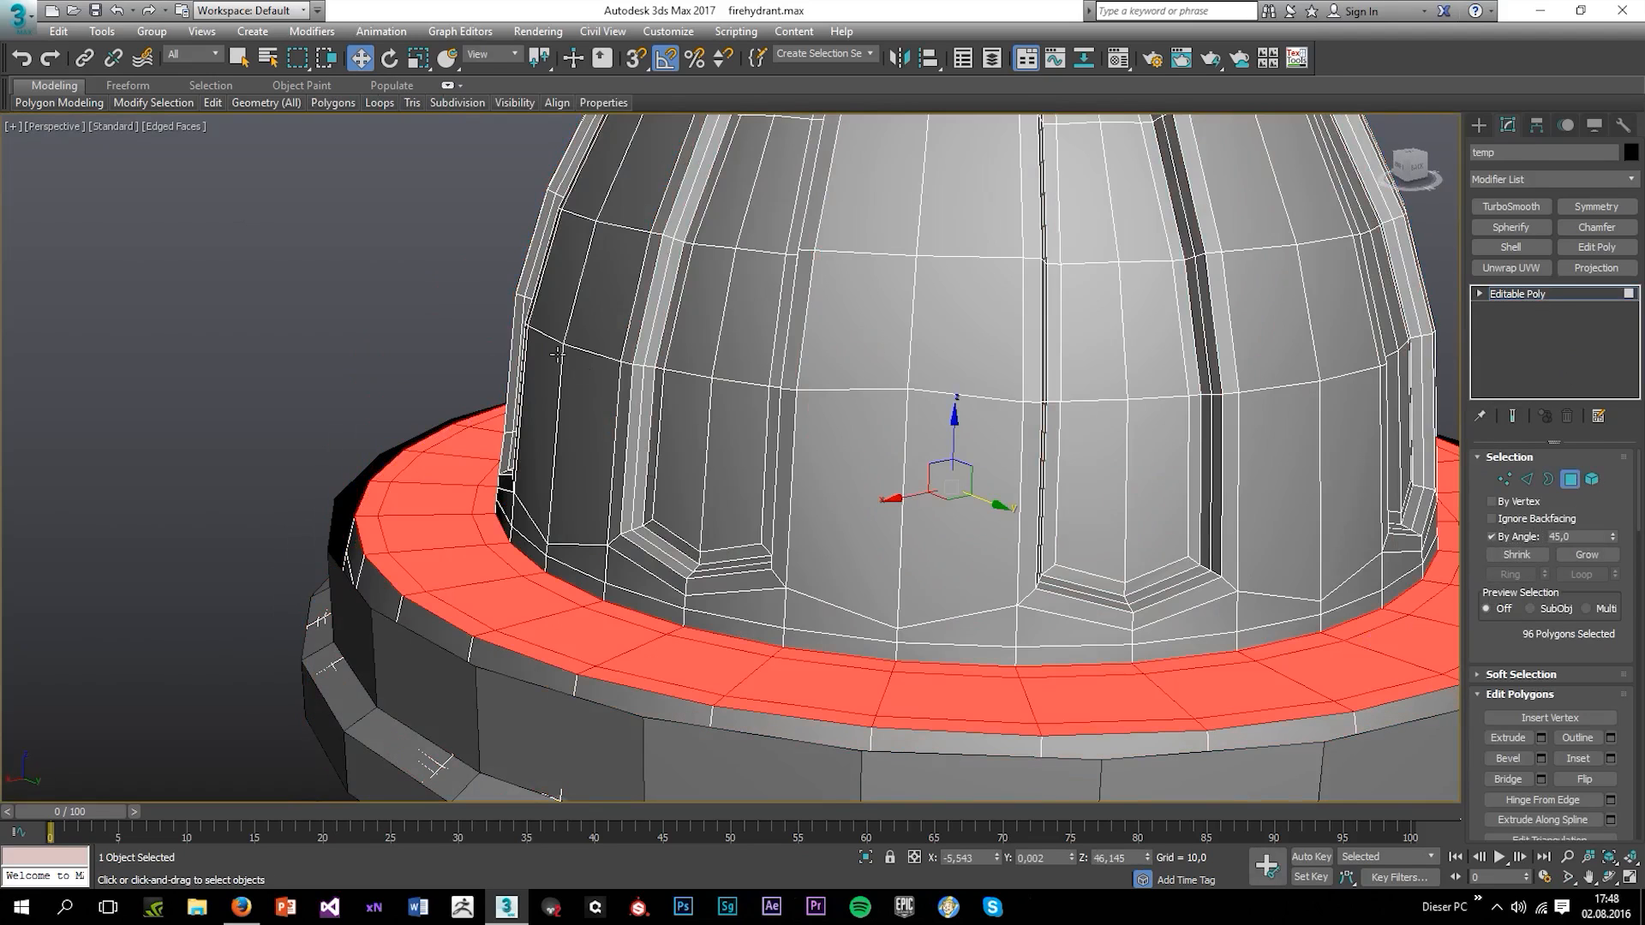
{"action": "left_click", "coordinate": [410, 270]}
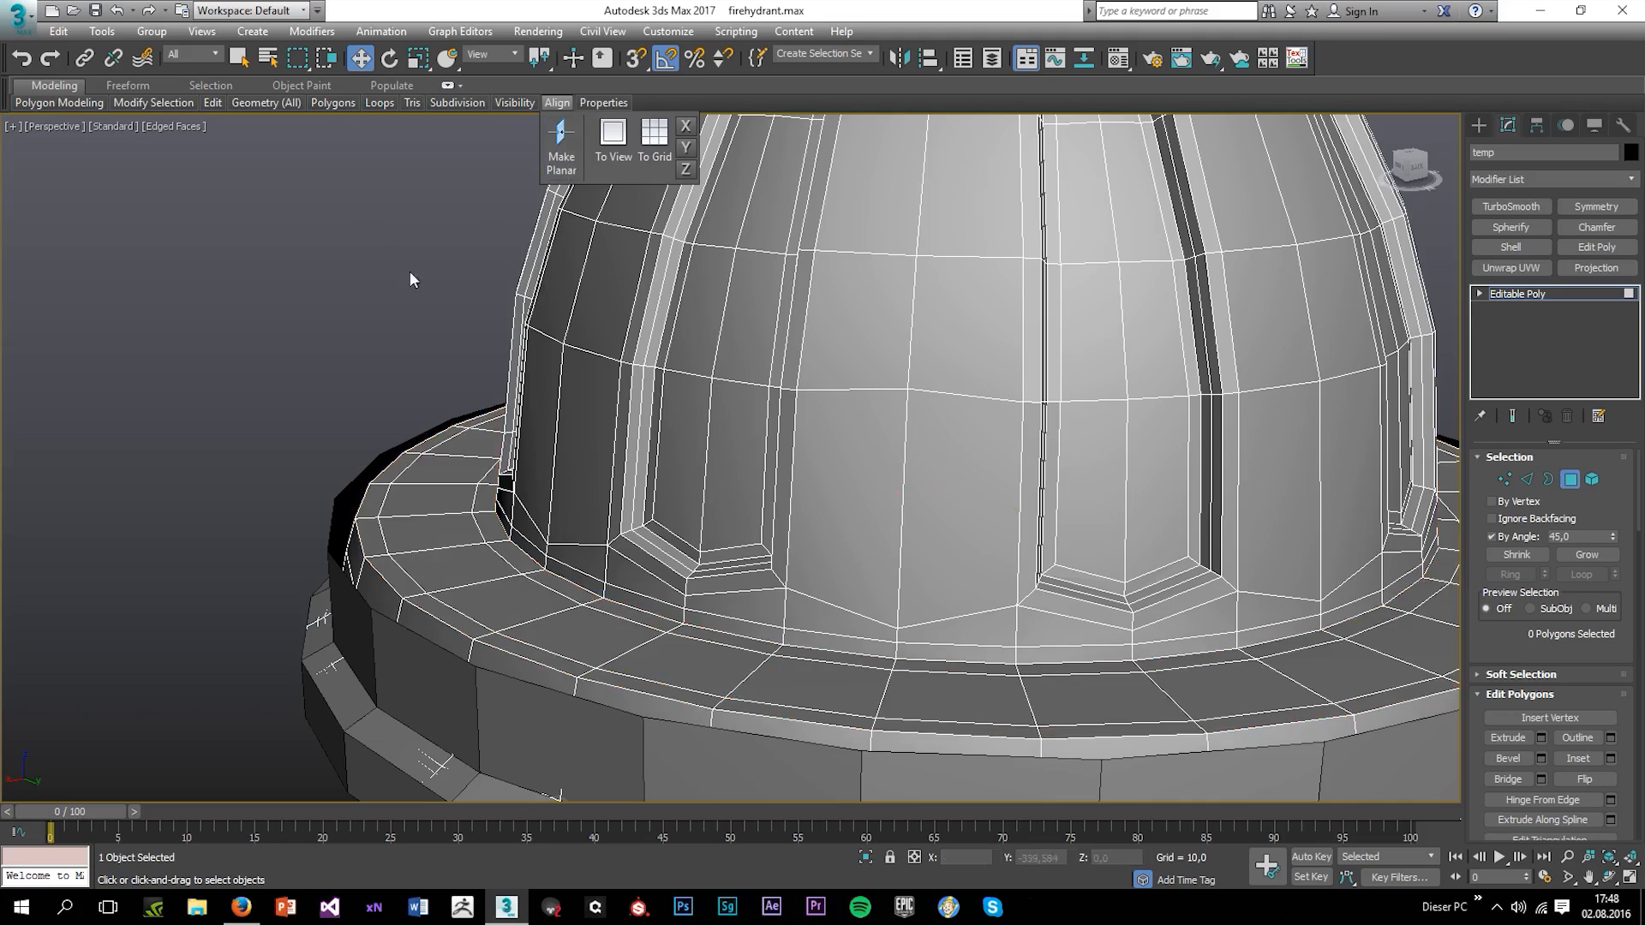
{"action": "left_click", "coordinate": [1513, 300]}
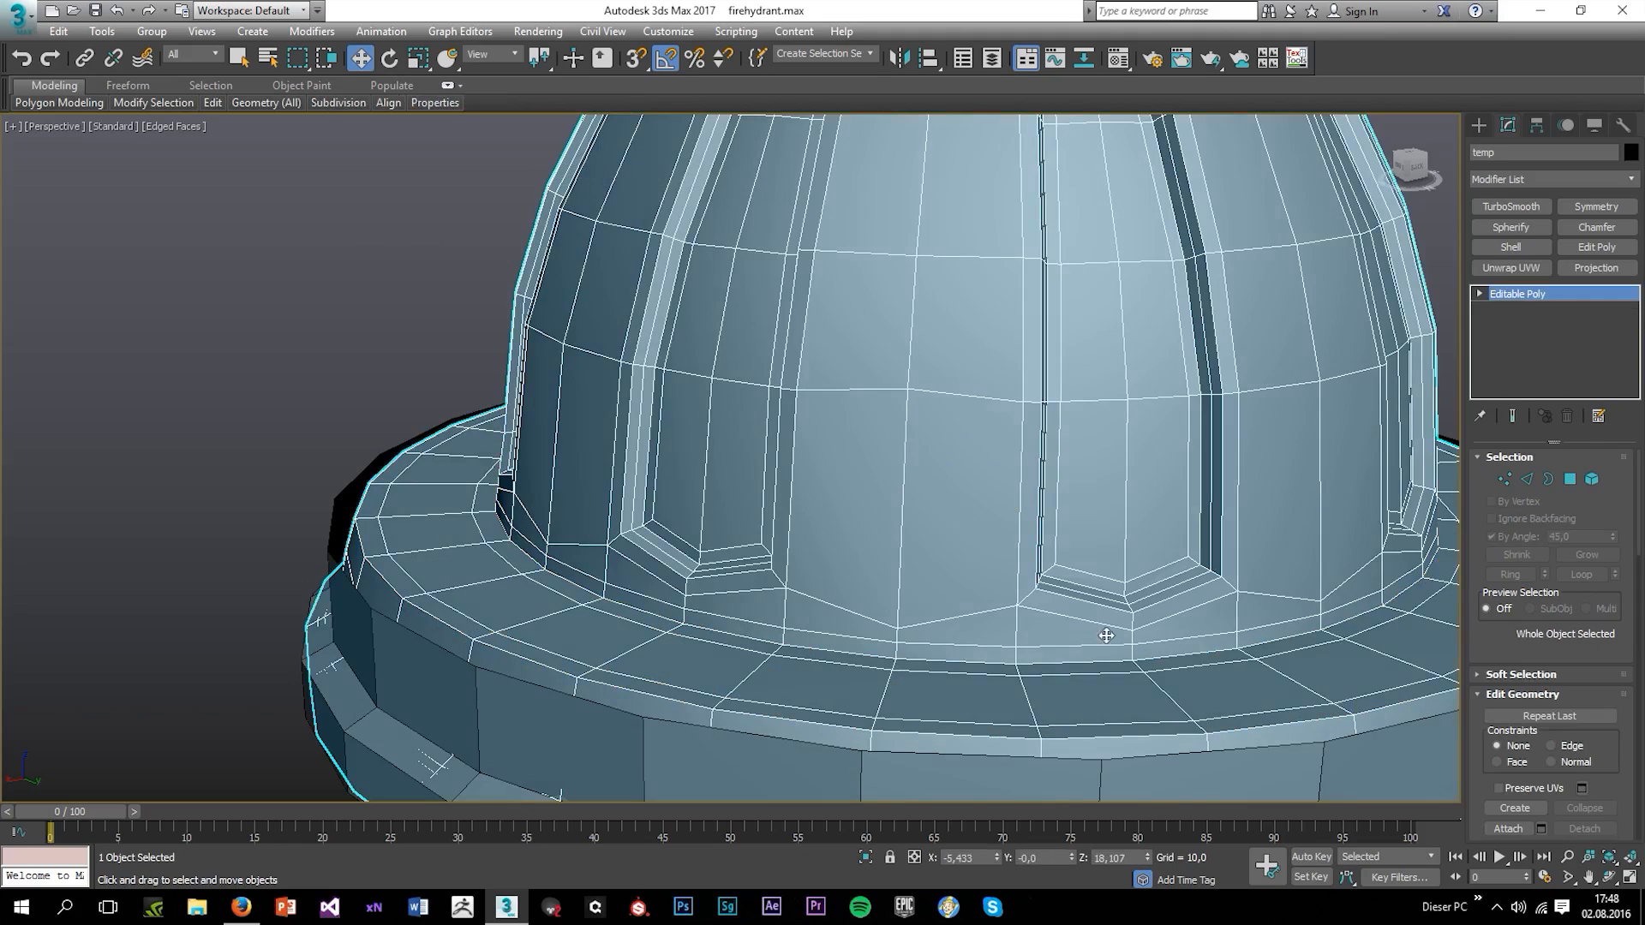
{"action": "left_click", "coordinate": [977, 795]}
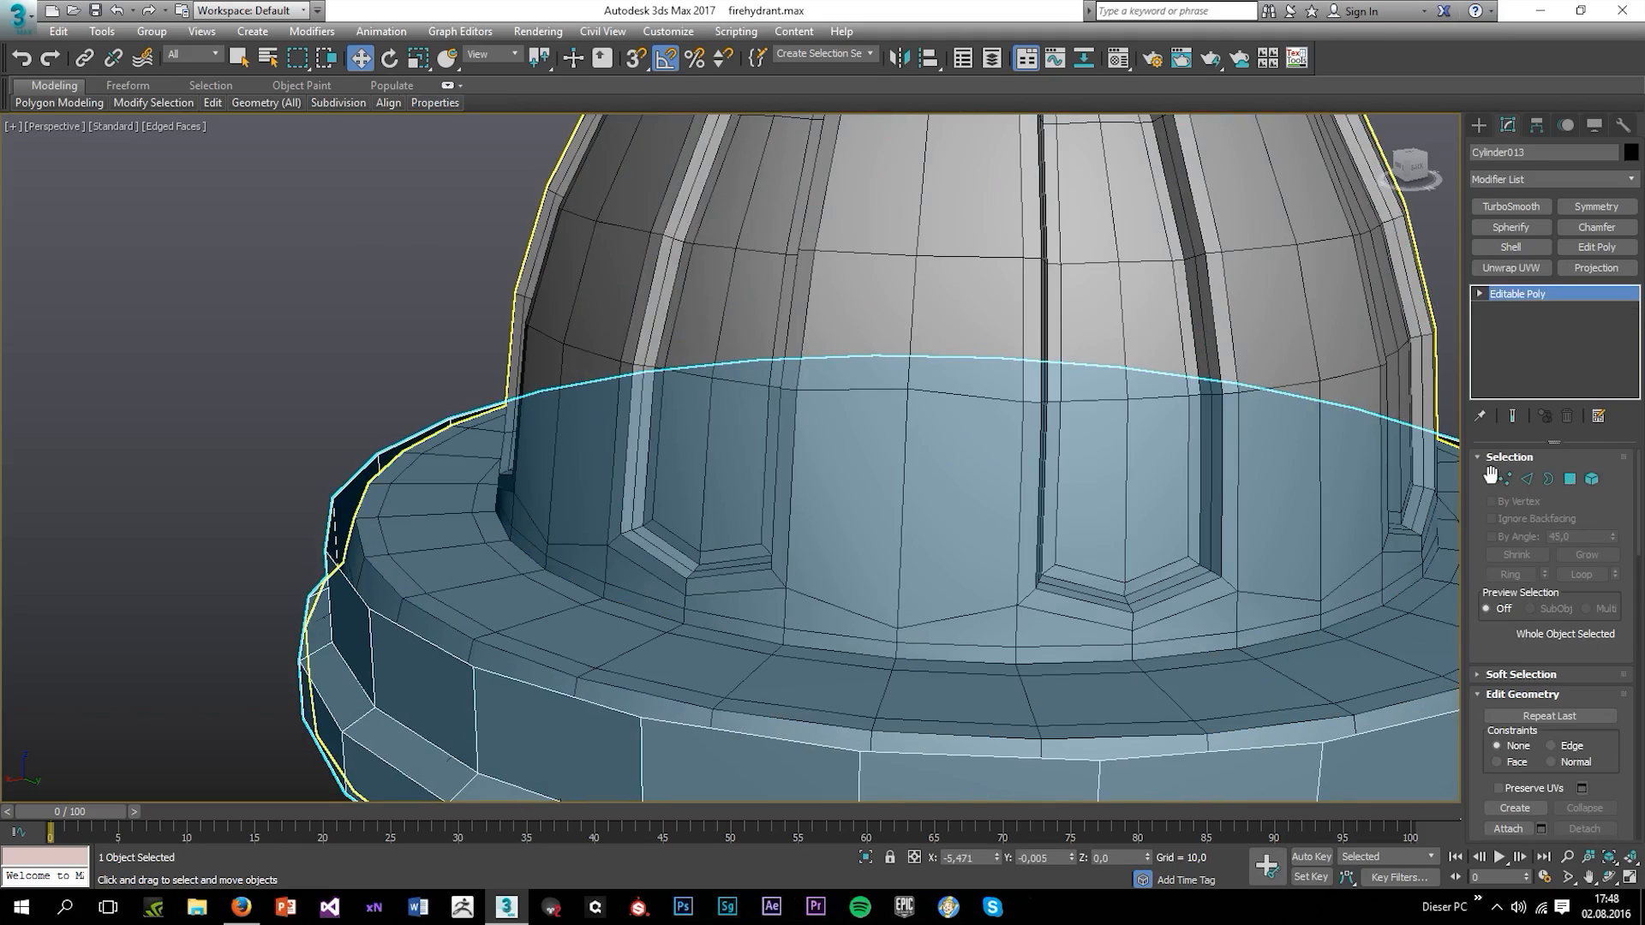
Scale the body's top border to 96% and raise it slightly to meet the upper edge of the cap's rim
{"action": "left_click", "coordinate": [1547, 479]}
{"action": "key", "text": "alt+w"}
{"action": "middle_click", "coordinate": [567, 573]}
{"action": "key", "text": "alt+w"}
{"action": "scroll", "coordinate": [882, 459], "scroll_direction": "up", "scroll_amount": 4}
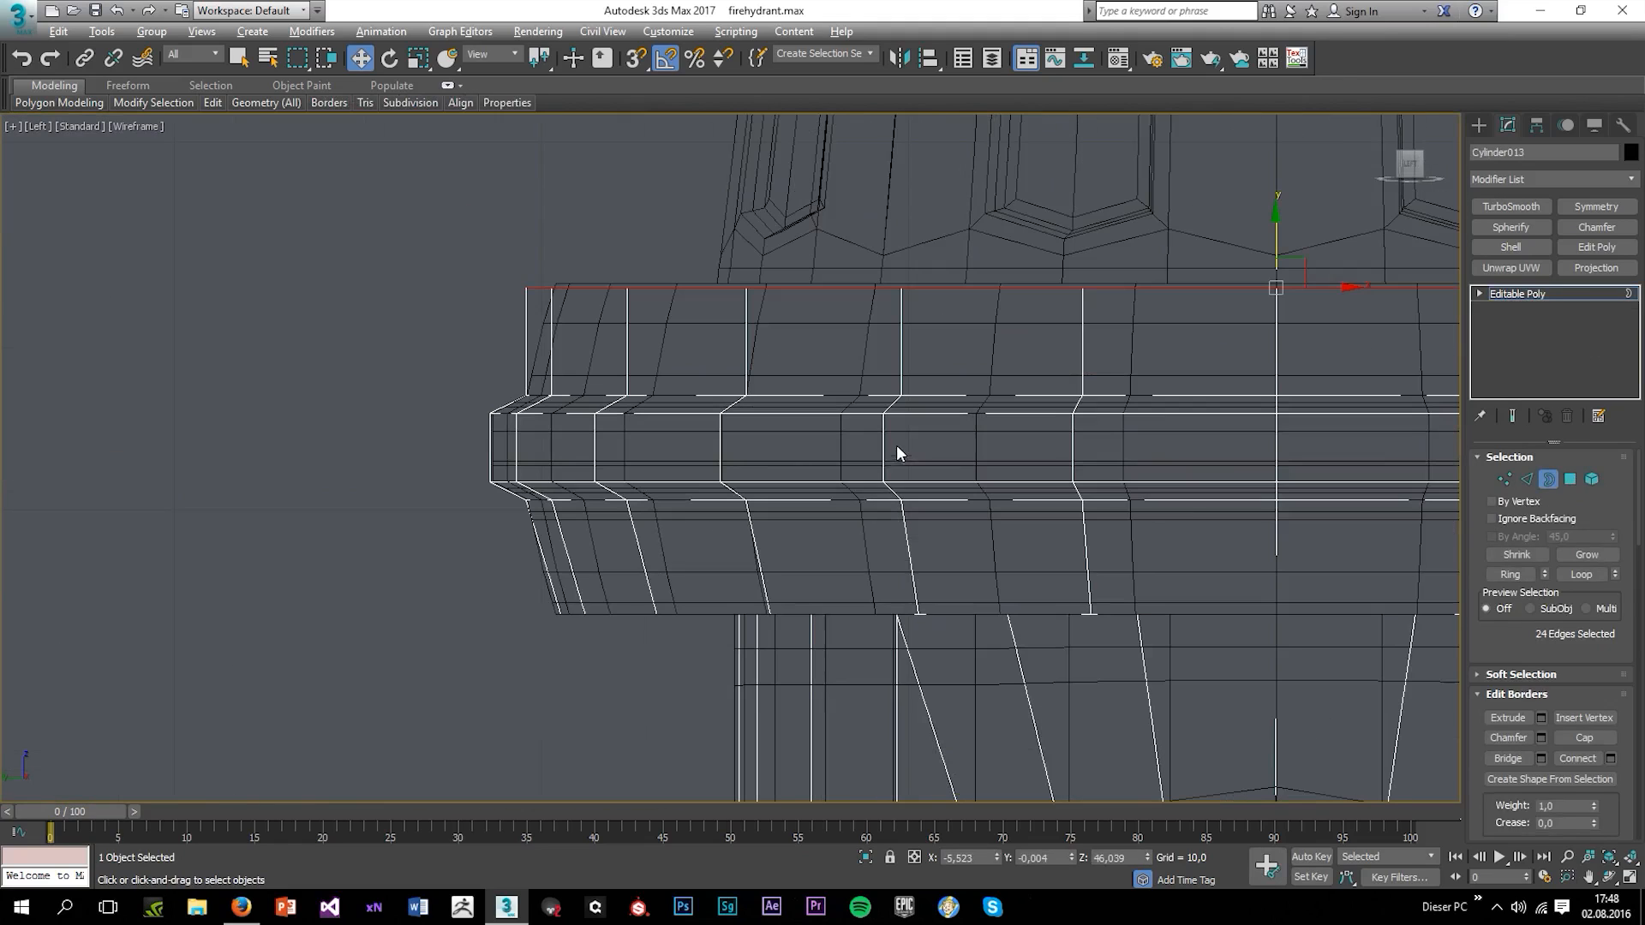
{"action": "key", "text": "r"}
{"action": "left_click_drag", "start_coordinate": [1282, 276], "coordinate": [1273, 280]}
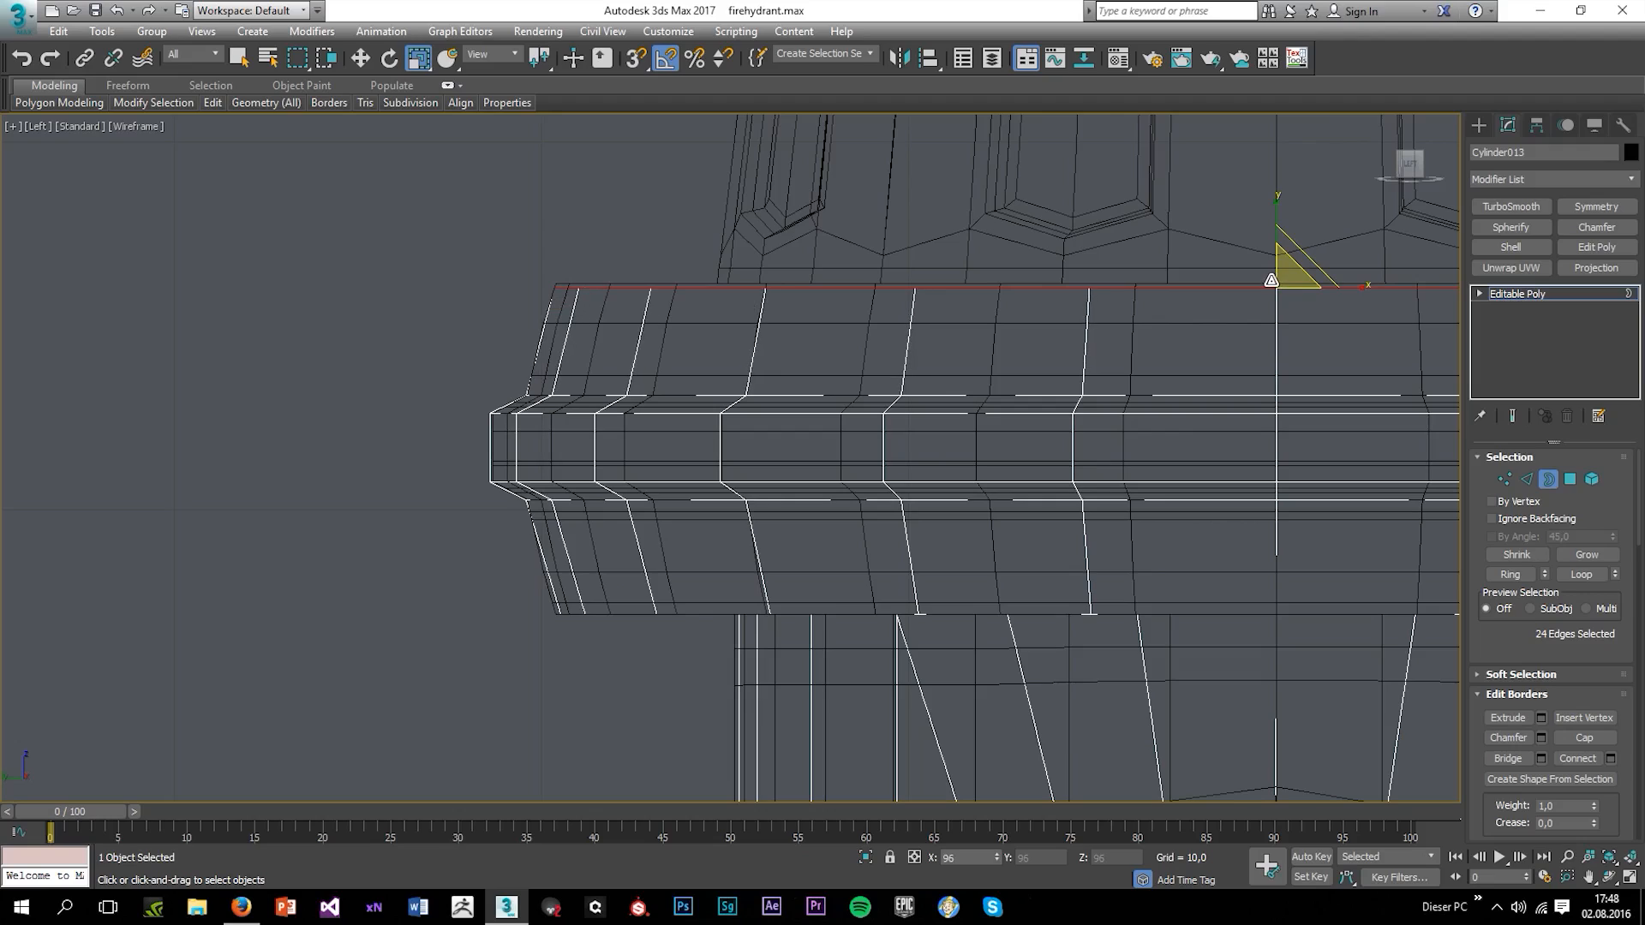
{"action": "key", "text": "w"}
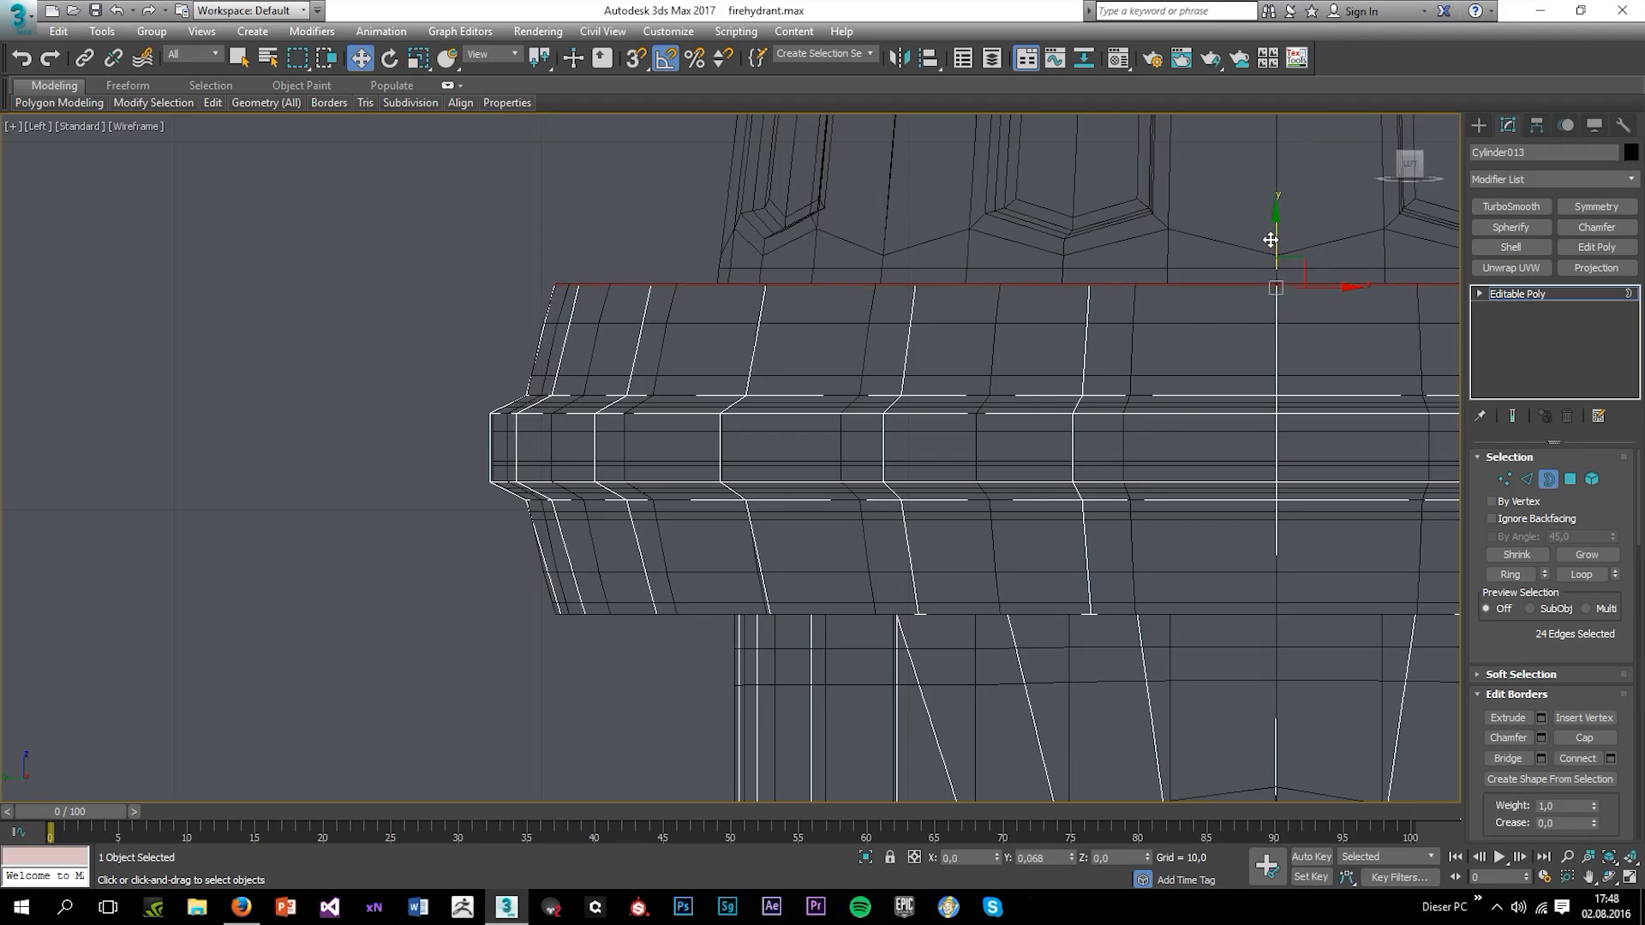
{"action": "key", "text": "r"}
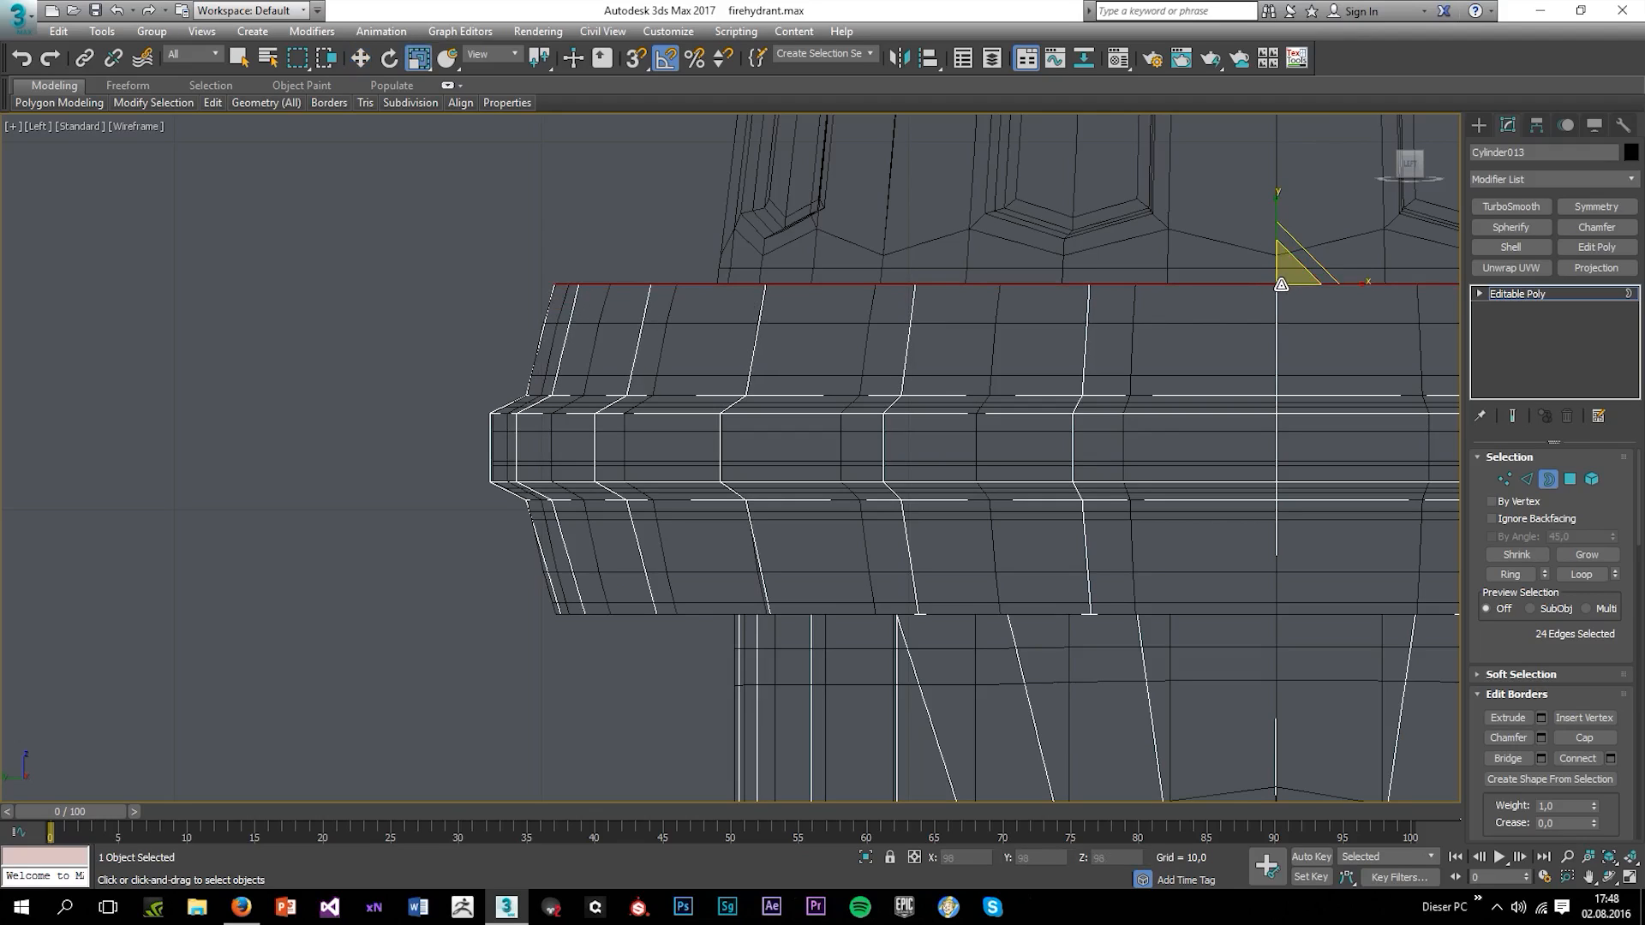
{"action": "key", "text": "w"}
Extrude the top border inward by scaling it to the base of the dome, forming the flange's flat top
{"action": "key", "text": "alt+w"}
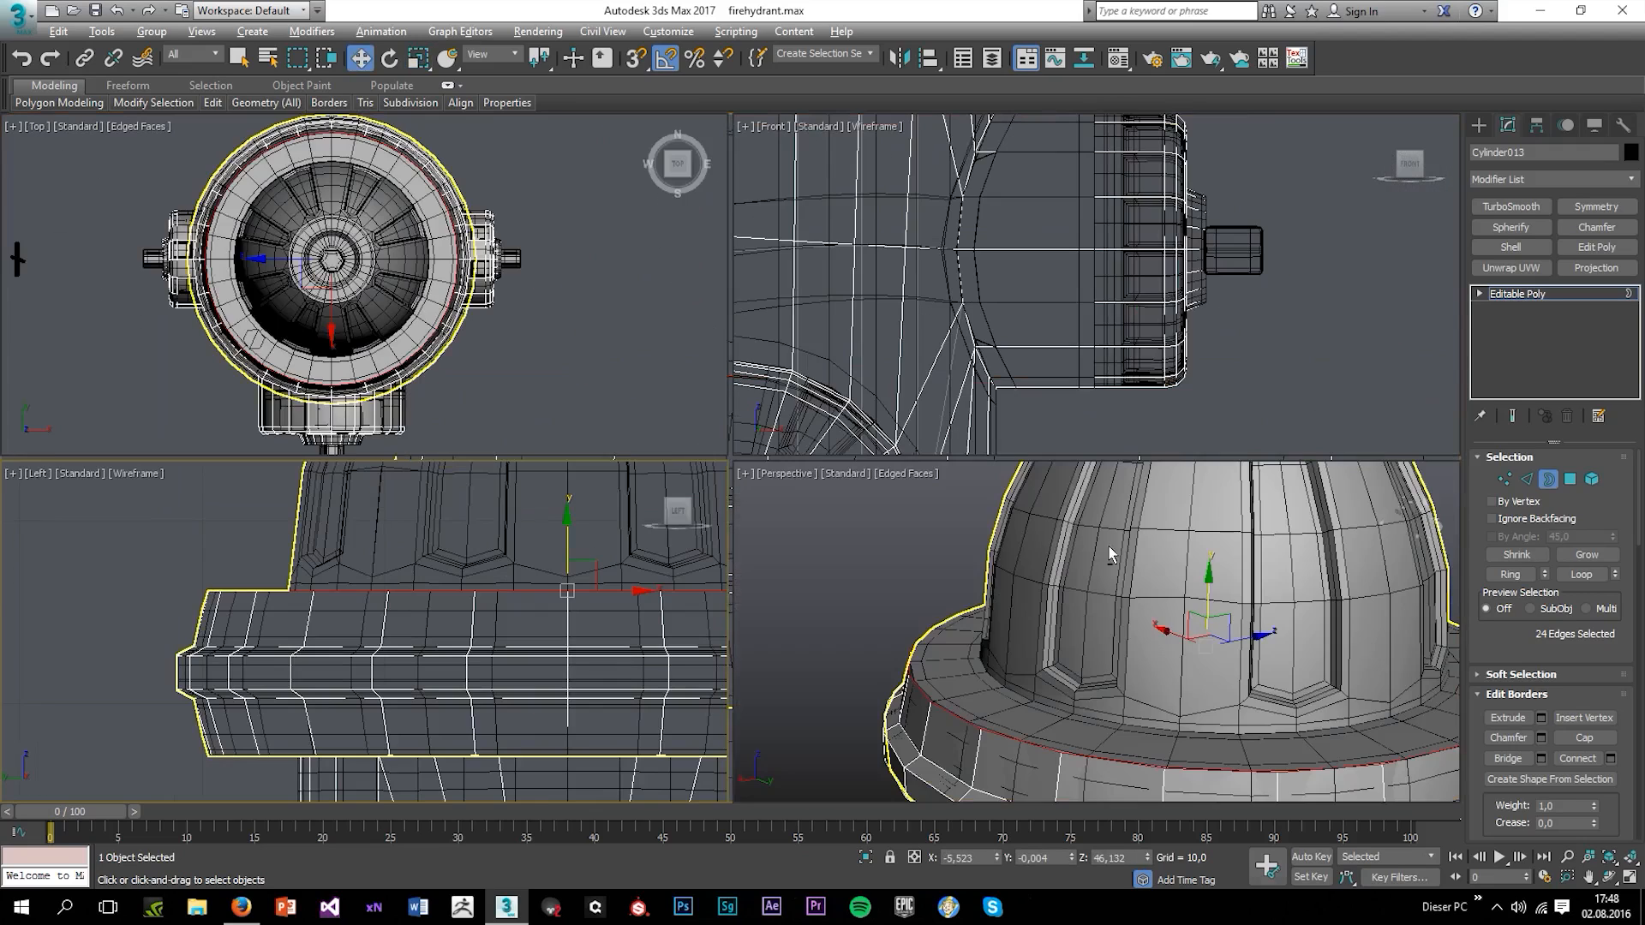
{"action": "key", "text": "alt+w"}
{"action": "key", "text": "r"}
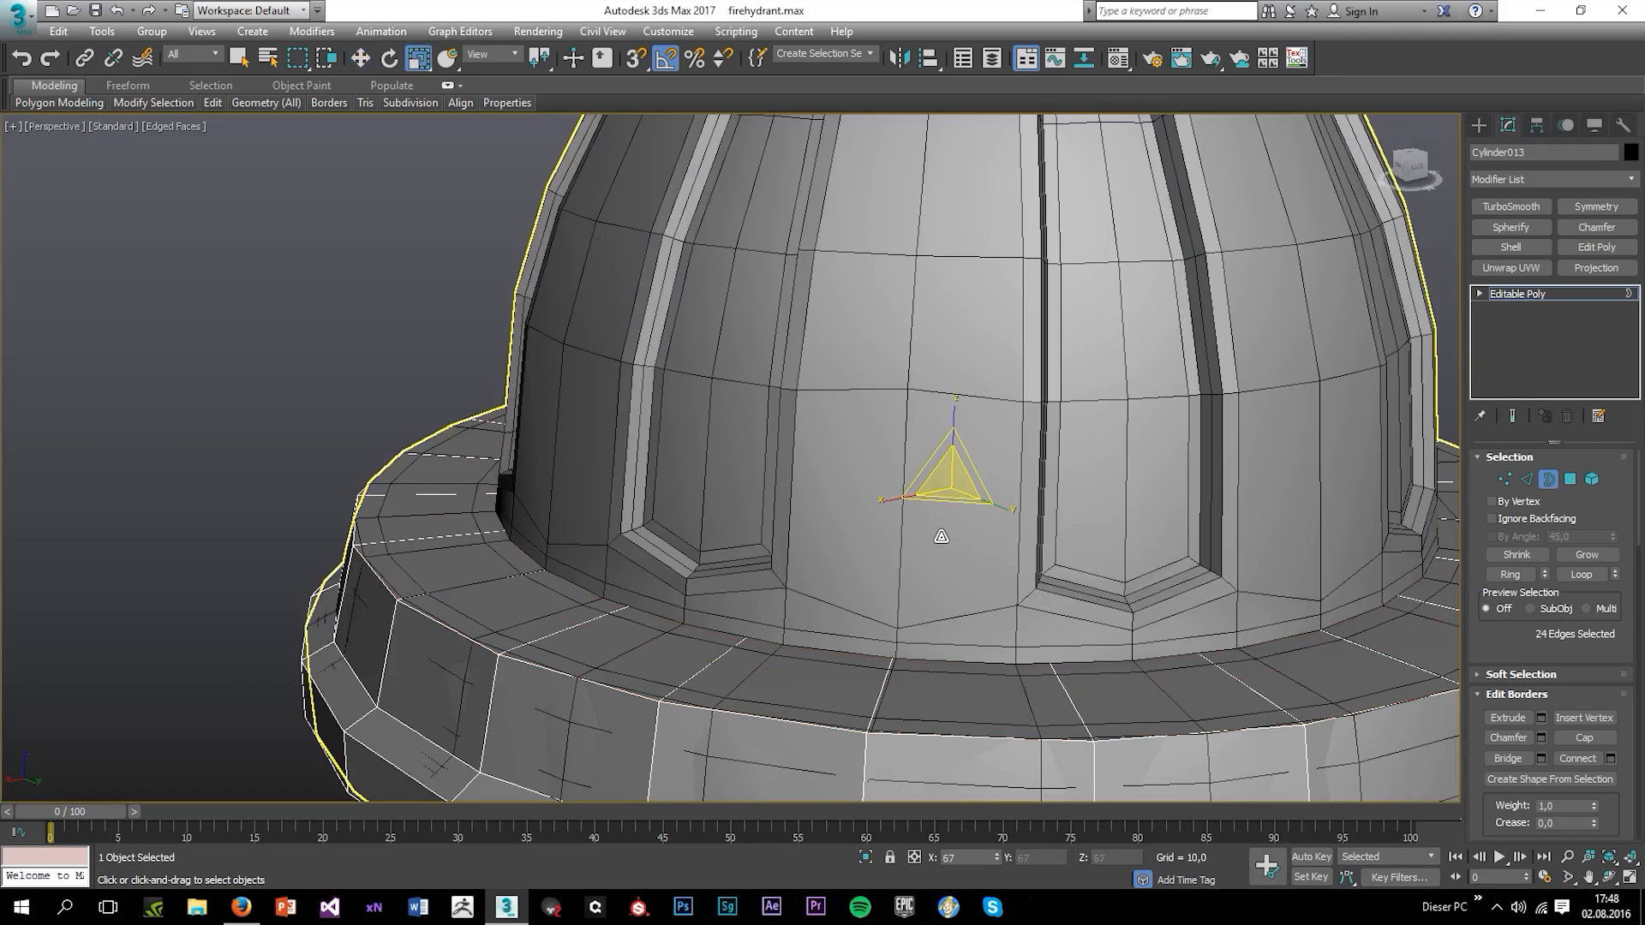
{"action": "left_click_drag", "start_coordinate": [941, 536], "coordinate": [953, 516]}
{"action": "key", "text": "alt+w"}
{"action": "key", "text": "alt+w"}
{"action": "scroll", "coordinate": [538, 603], "scroll_direction": "down", "scroll_amount": 6}
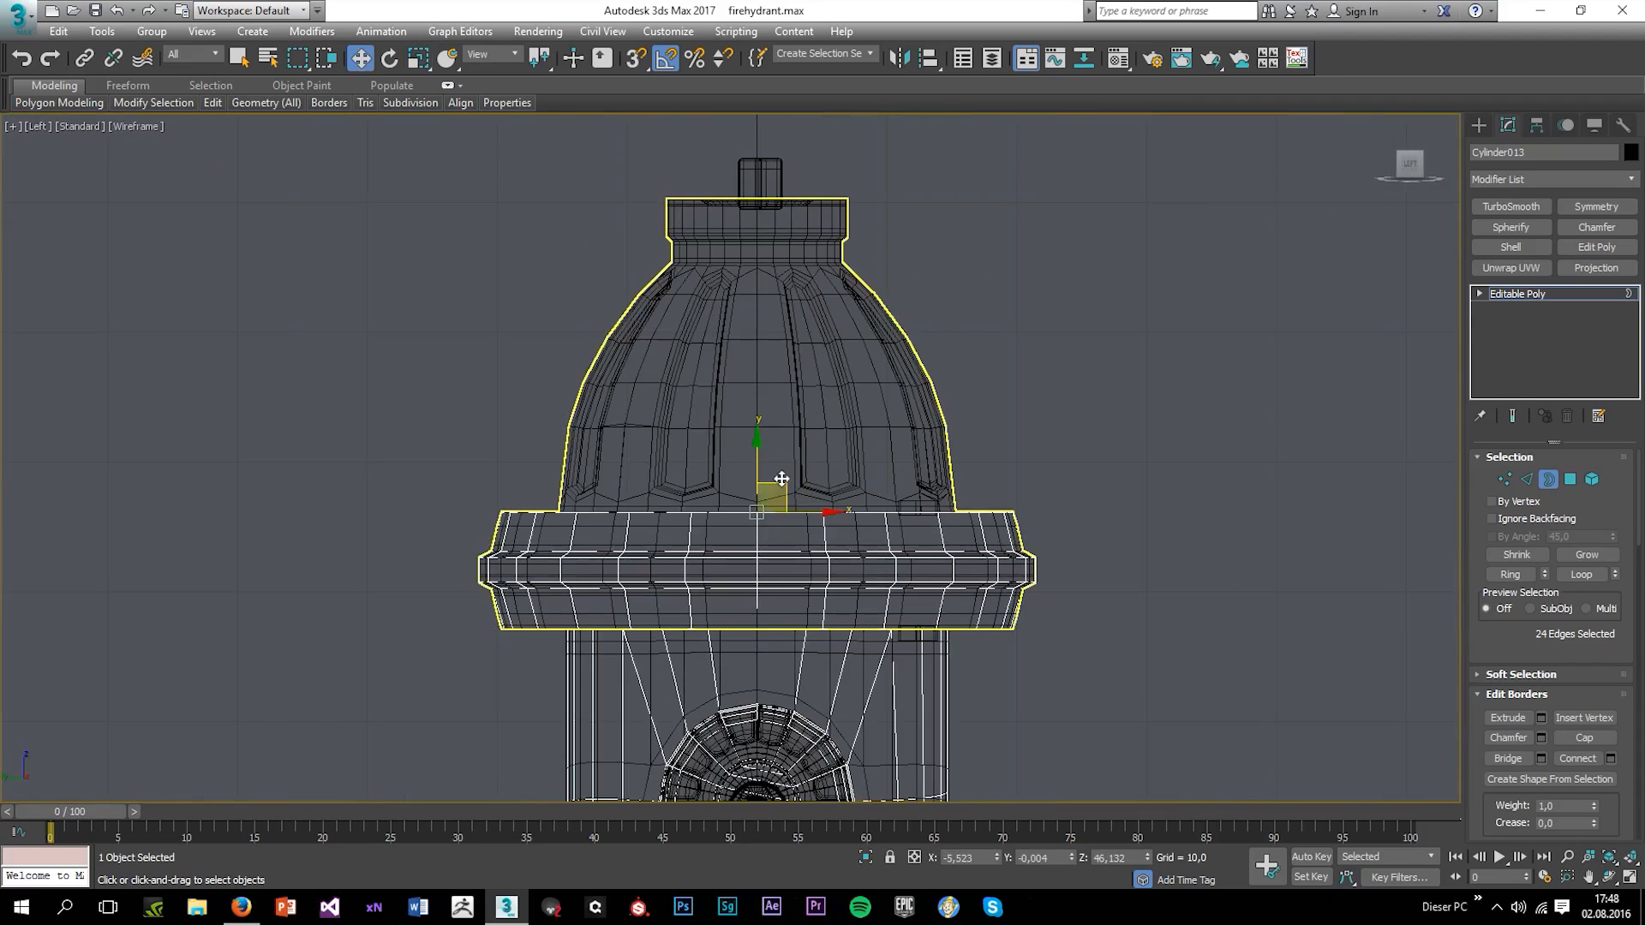
Extrude the inner border straight up to the base of the cap's neck and scale it to 43%
{"action": "key", "text": "w"}
{"action": "left_click_drag", "start_coordinate": [757, 462], "coordinate": [742, 216], "text": "shift"}
{"action": "scroll", "coordinate": [742, 216], "scroll_direction": "up", "scroll_amount": 5}
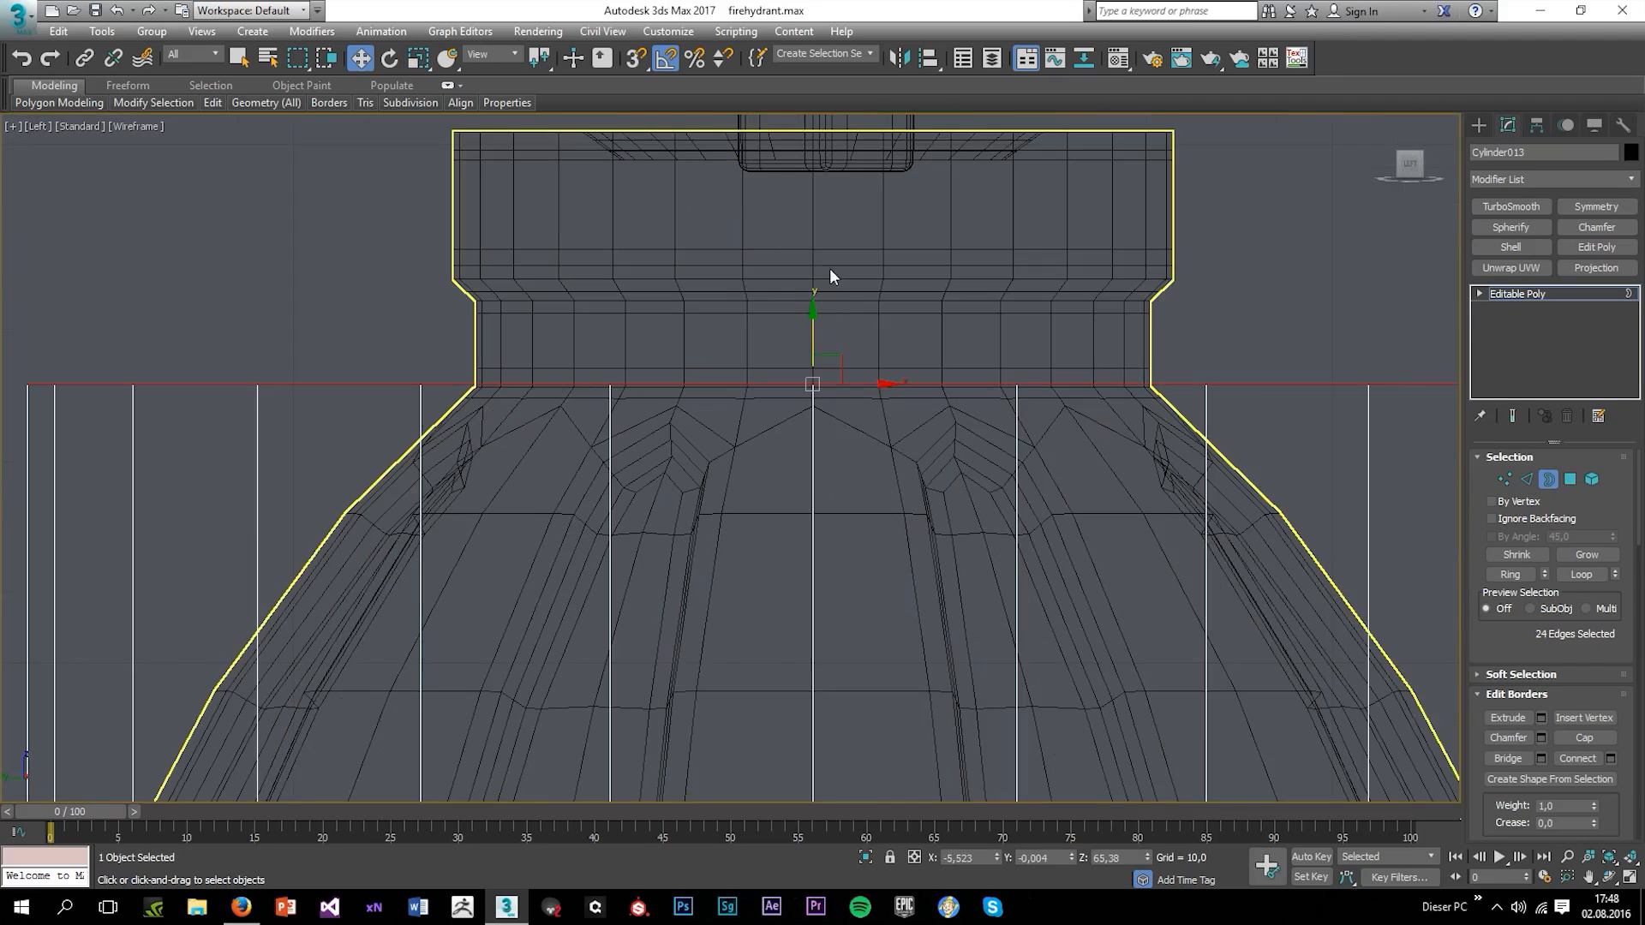
{"action": "left_click_drag", "start_coordinate": [815, 349], "coordinate": [797, 511]}
{"action": "key", "text": "r"}
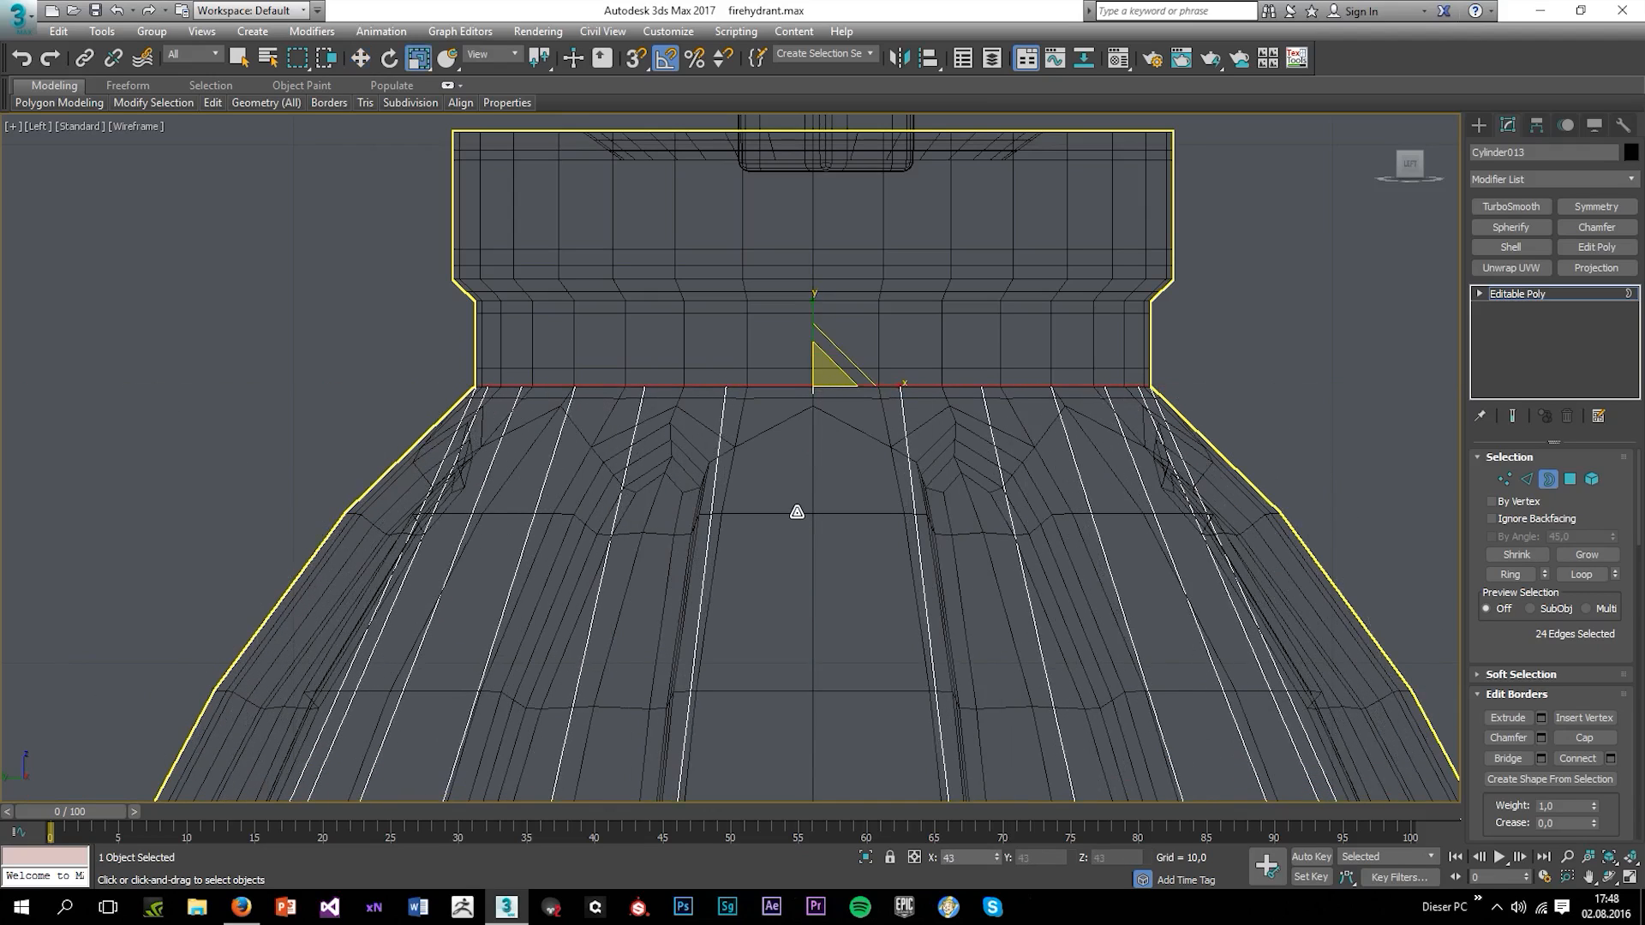
Connect the long dome edges with a new edge loop and move and scale it to fit the cap's dome curve
{"action": "scroll", "coordinate": [797, 512], "scroll_direction": "down", "scroll_amount": 5}
{"action": "middle_click_drag", "start_coordinate": [685, 550], "coordinate": [670, 410]}
{"action": "left_click_drag", "start_coordinate": [466, 488], "coordinate": [1050, 582]}
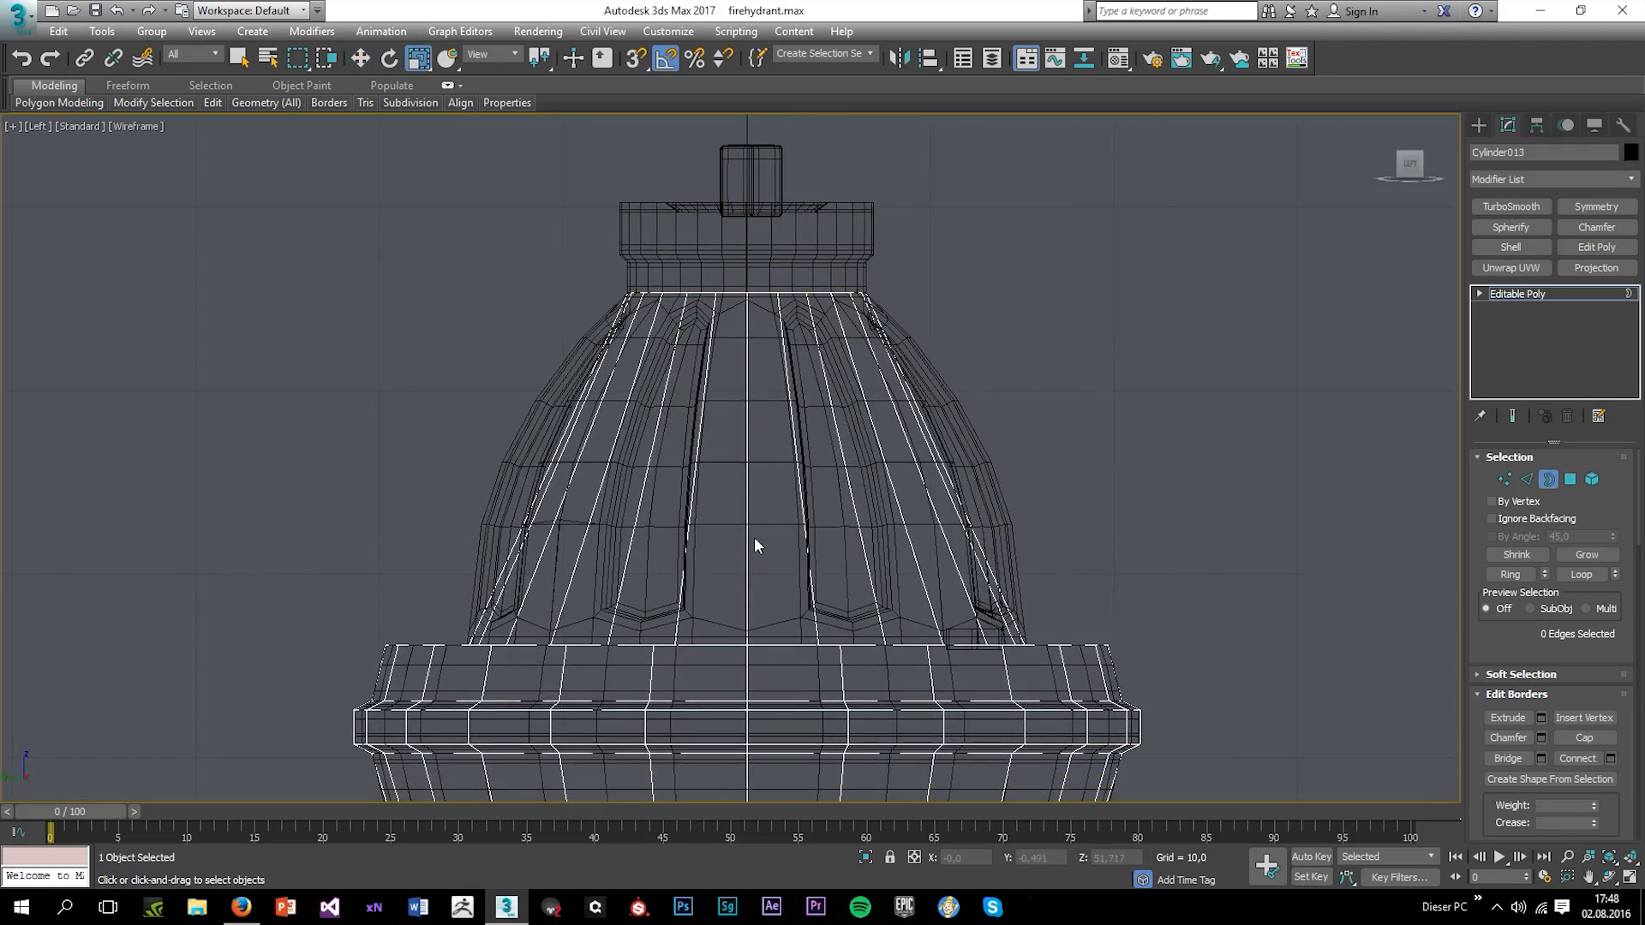
{"action": "left_click", "coordinate": [1527, 479]}
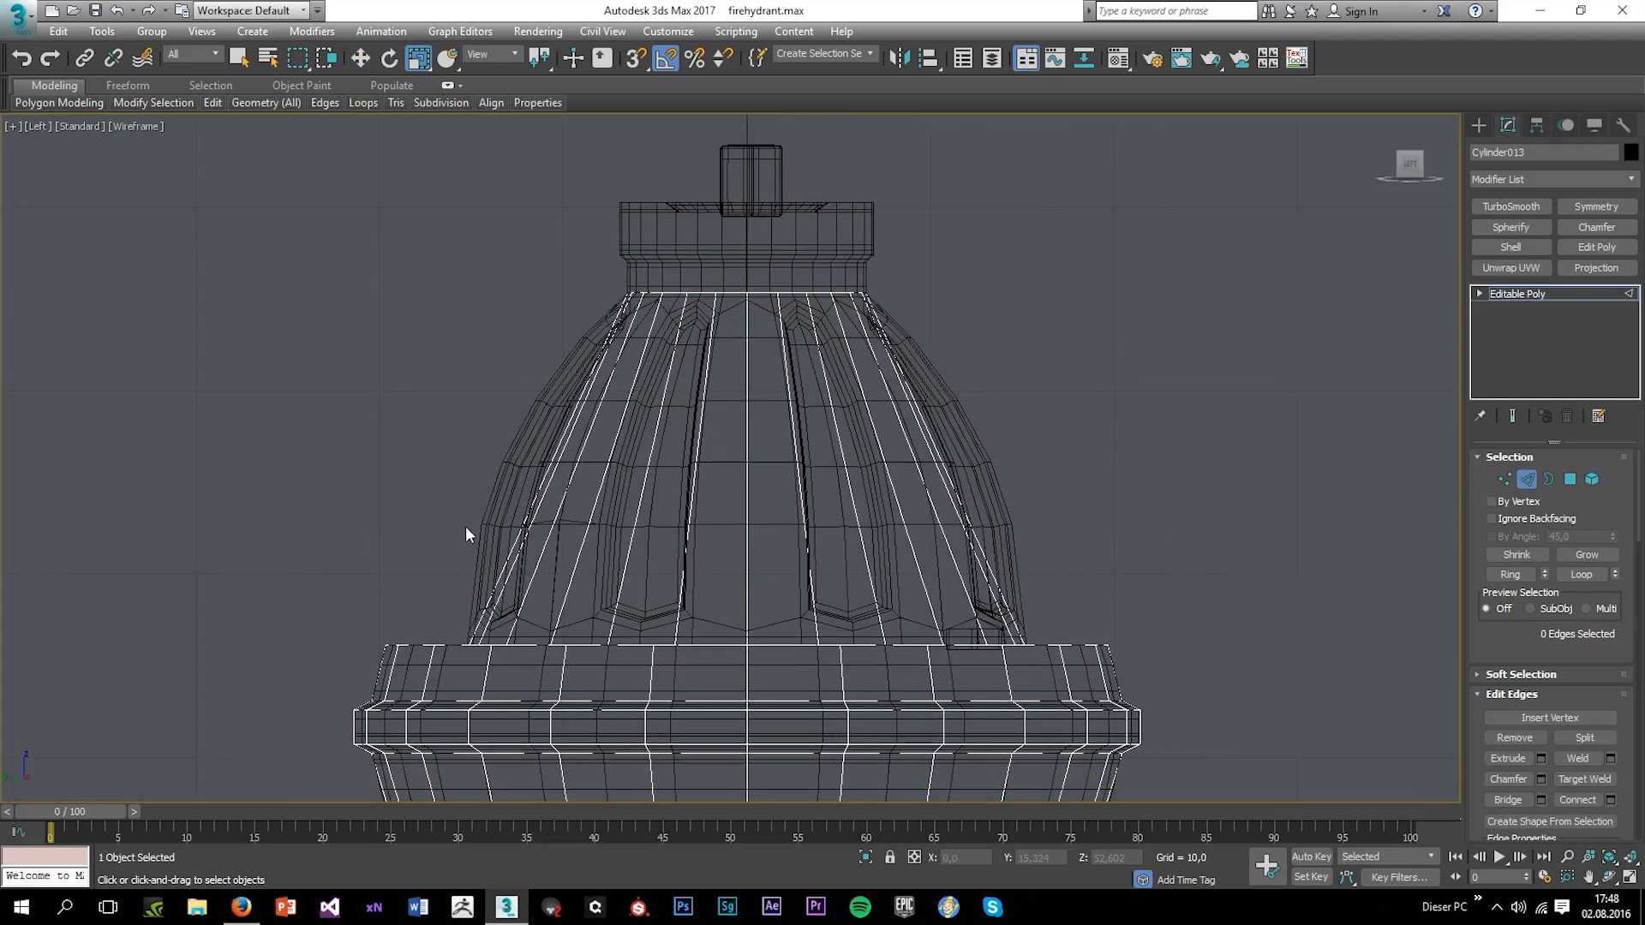
{"action": "left_click_drag", "start_coordinate": [743, 478], "coordinate": [742, 436]}
{"action": "key", "text": "w"}
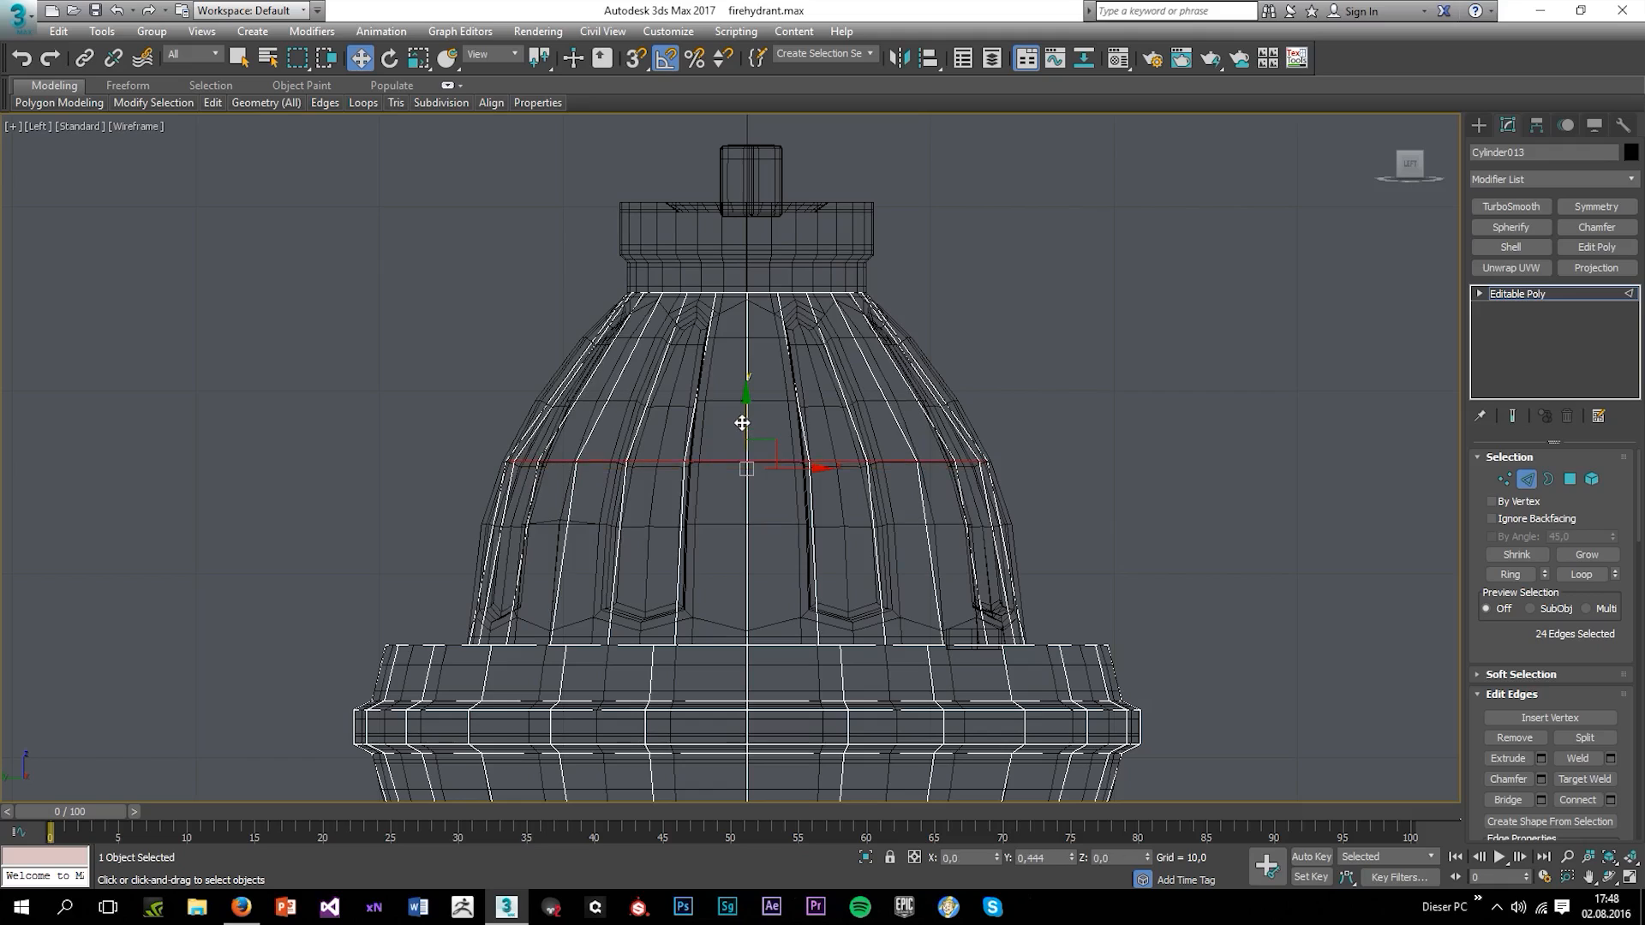
{"action": "scroll", "coordinate": [745, 432], "scroll_direction": "up", "scroll_amount": 4}
{"action": "key", "text": "r"}
{"action": "mouse_move", "coordinate": [773, 475]}
{"action": "left_mouse_down"}
{"action": "mouse_move", "coordinate": [768, 438]}
{"action": "mouse_move", "coordinate": [774, 475]}
{"action": "left_mouse_up"}
{"action": "key", "text": "w"}
{"action": "key", "text": "r"}
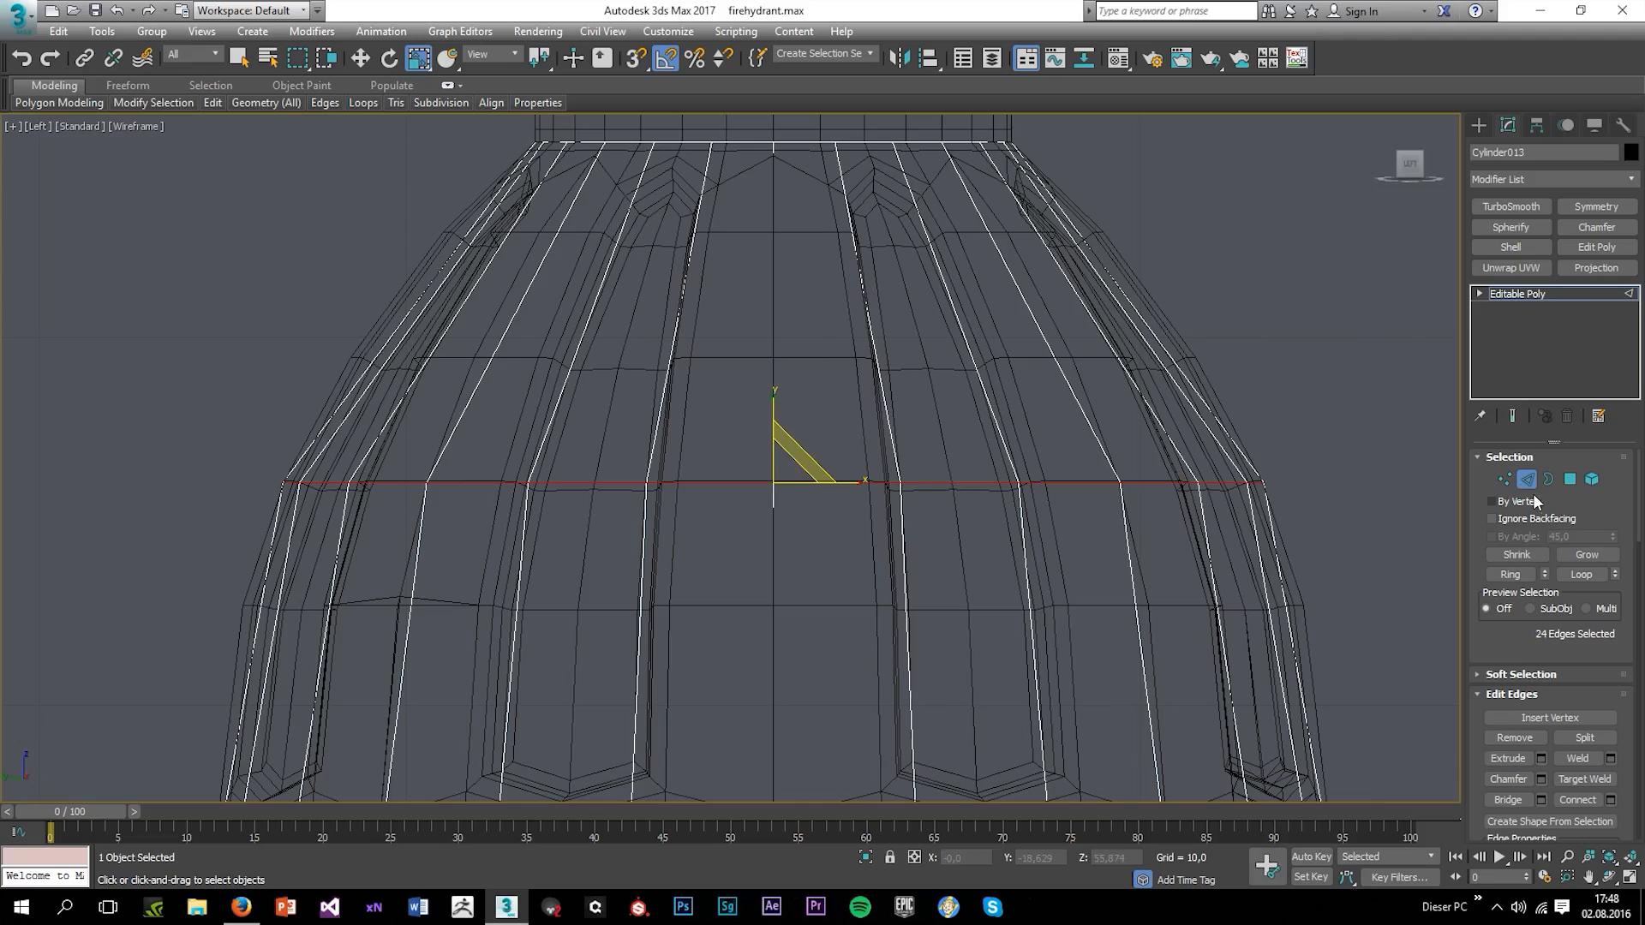
Connect the edges of the dome's lower band with a loop, then raise and scale it to follow the dome outline
{"action": "middle_click_drag", "start_coordinate": [663, 684], "coordinate": [743, 456]}
{"action": "left_click_drag", "start_coordinate": [302, 362], "coordinate": [1452, 452]}
{"action": "key", "text": "ctrl+shift+e"}
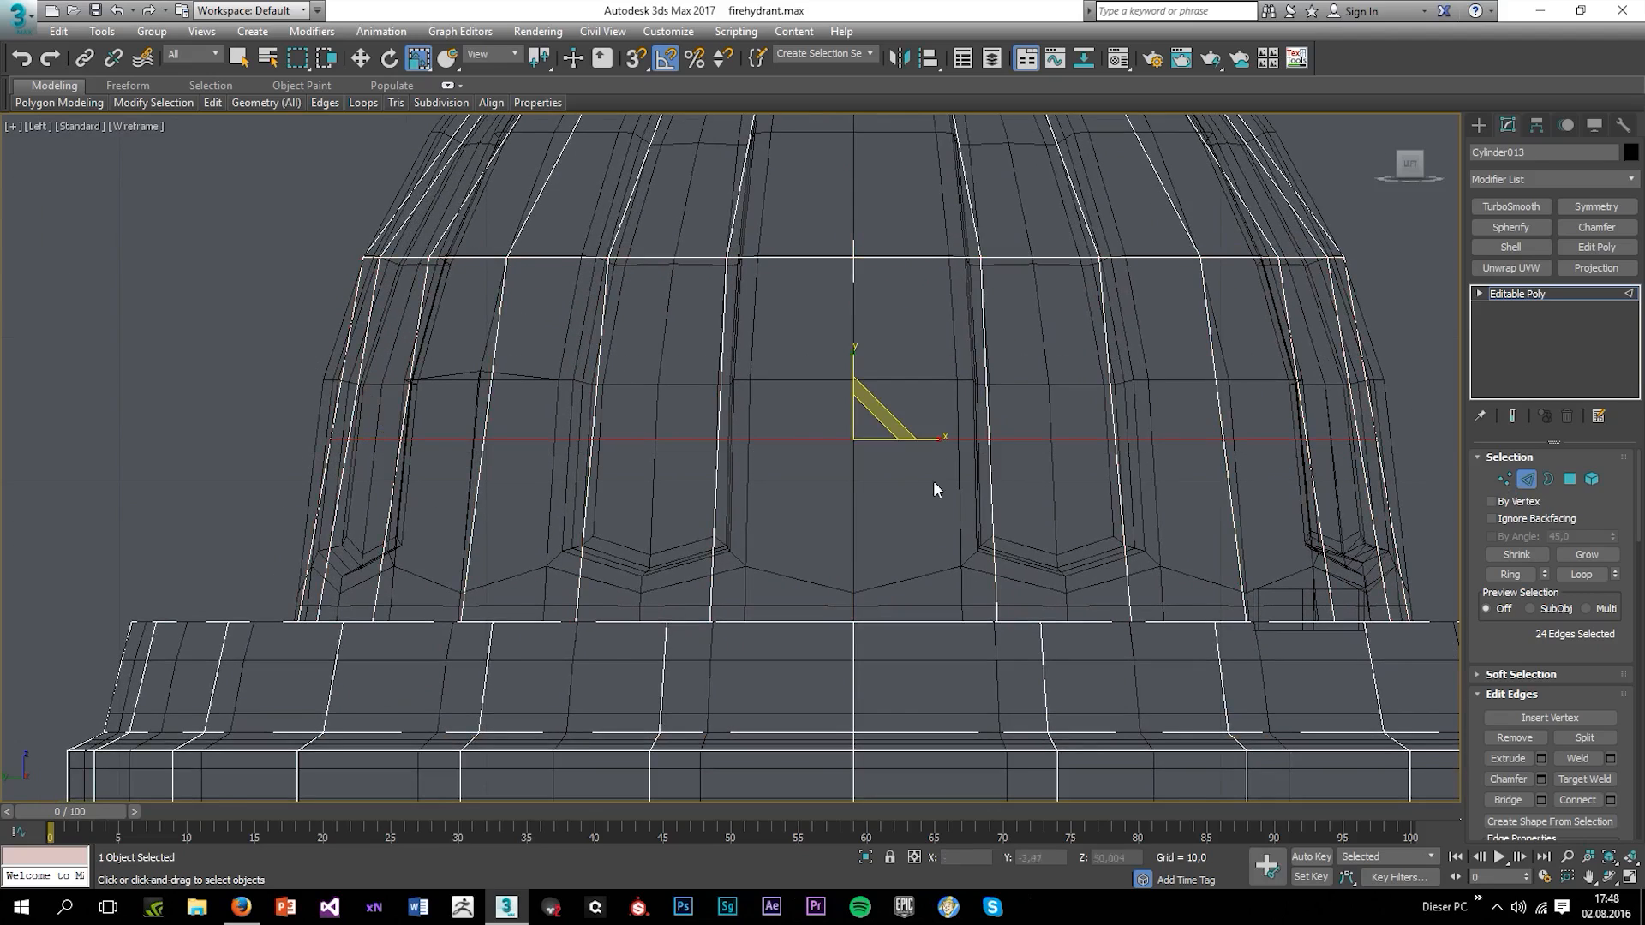
{"action": "key", "text": "w"}
{"action": "mouse_move", "coordinate": [854, 397]}
{"action": "left_mouse_down"}
{"action": "mouse_move", "coordinate": [824, 344]}
{"action": "mouse_move", "coordinate": [855, 377]}
{"action": "left_mouse_up"}
{"action": "key", "text": "r"}
Connect the edges of the dome's upper band with a loop, then move it near the neck and scale it to the dome outline
{"action": "scroll", "coordinate": [856, 377], "scroll_direction": "down", "scroll_amount": 4}
{"action": "scroll", "coordinate": [704, 371], "scroll_direction": "up", "scroll_amount": 4}
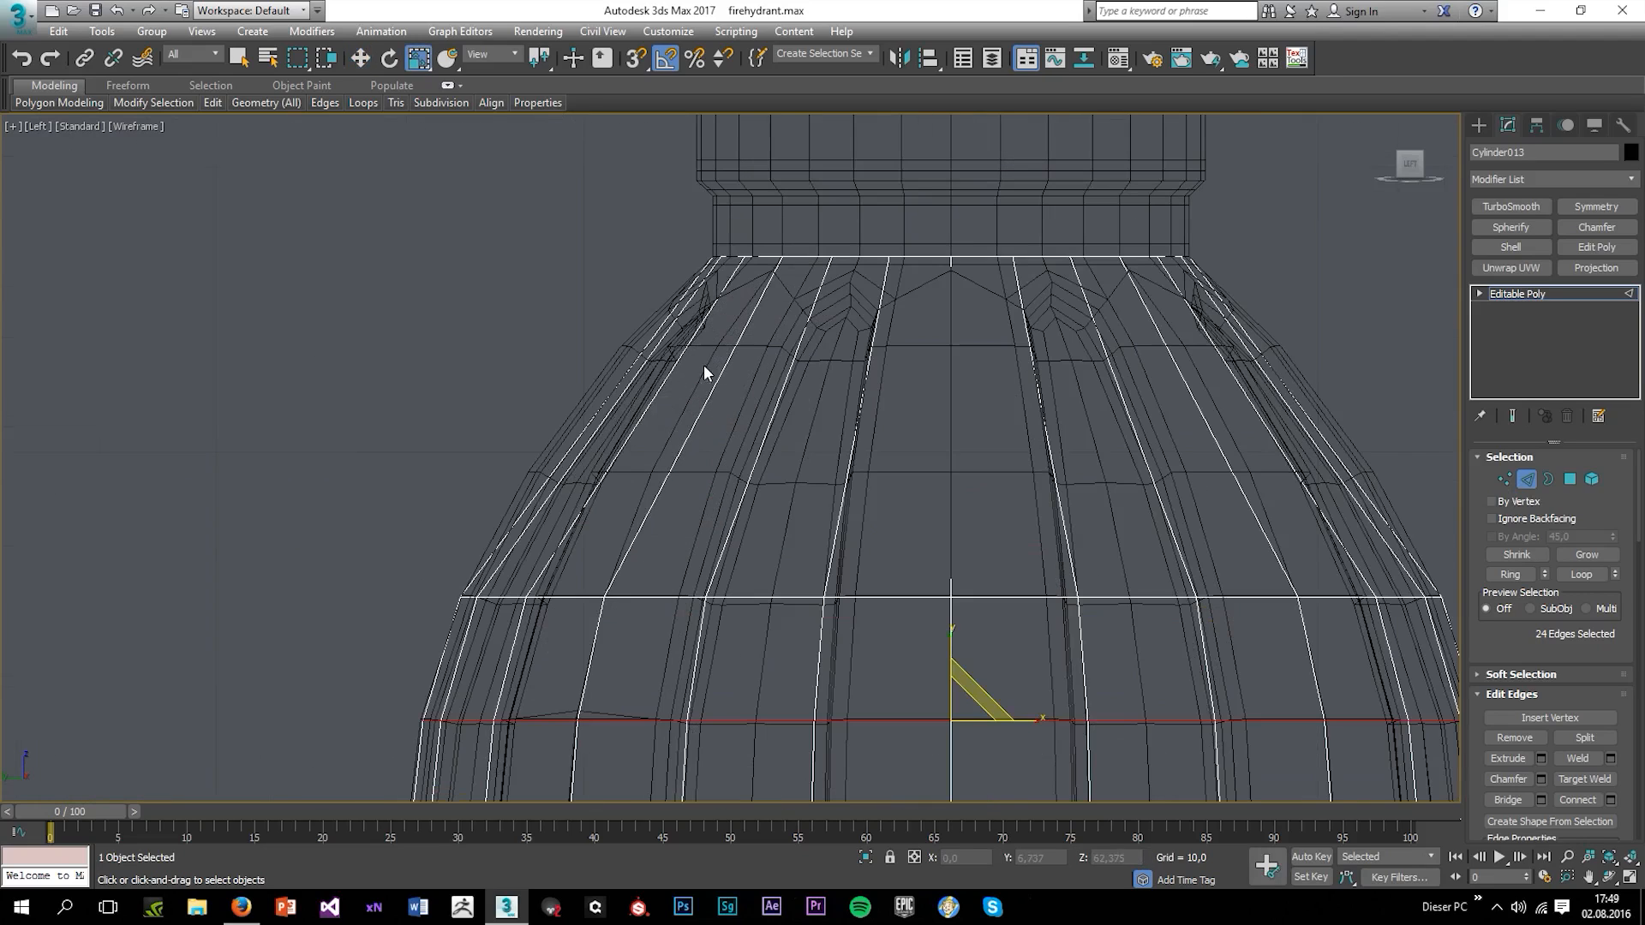
{"action": "left_click_drag", "start_coordinate": [1215, 542], "coordinate": [1416, 498]}
{"action": "key", "text": "ctrl+shift+e"}
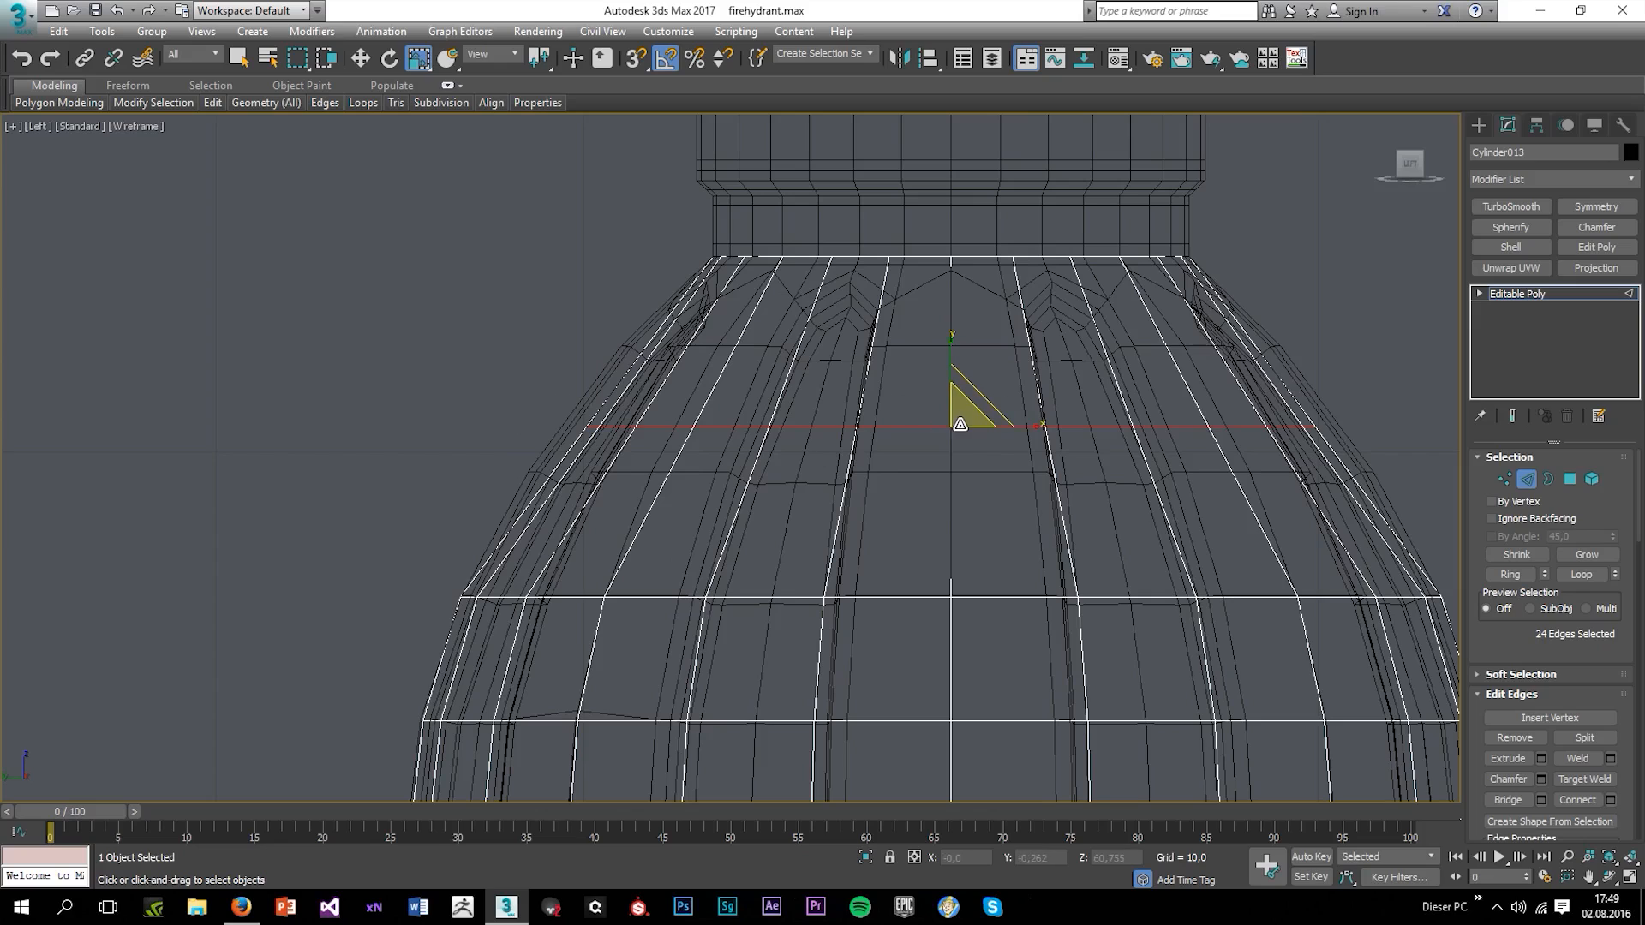
{"action": "left_click_drag", "start_coordinate": [958, 425], "coordinate": [940, 356]}
{"action": "key", "text": "w"}
{"action": "key", "text": "r"}
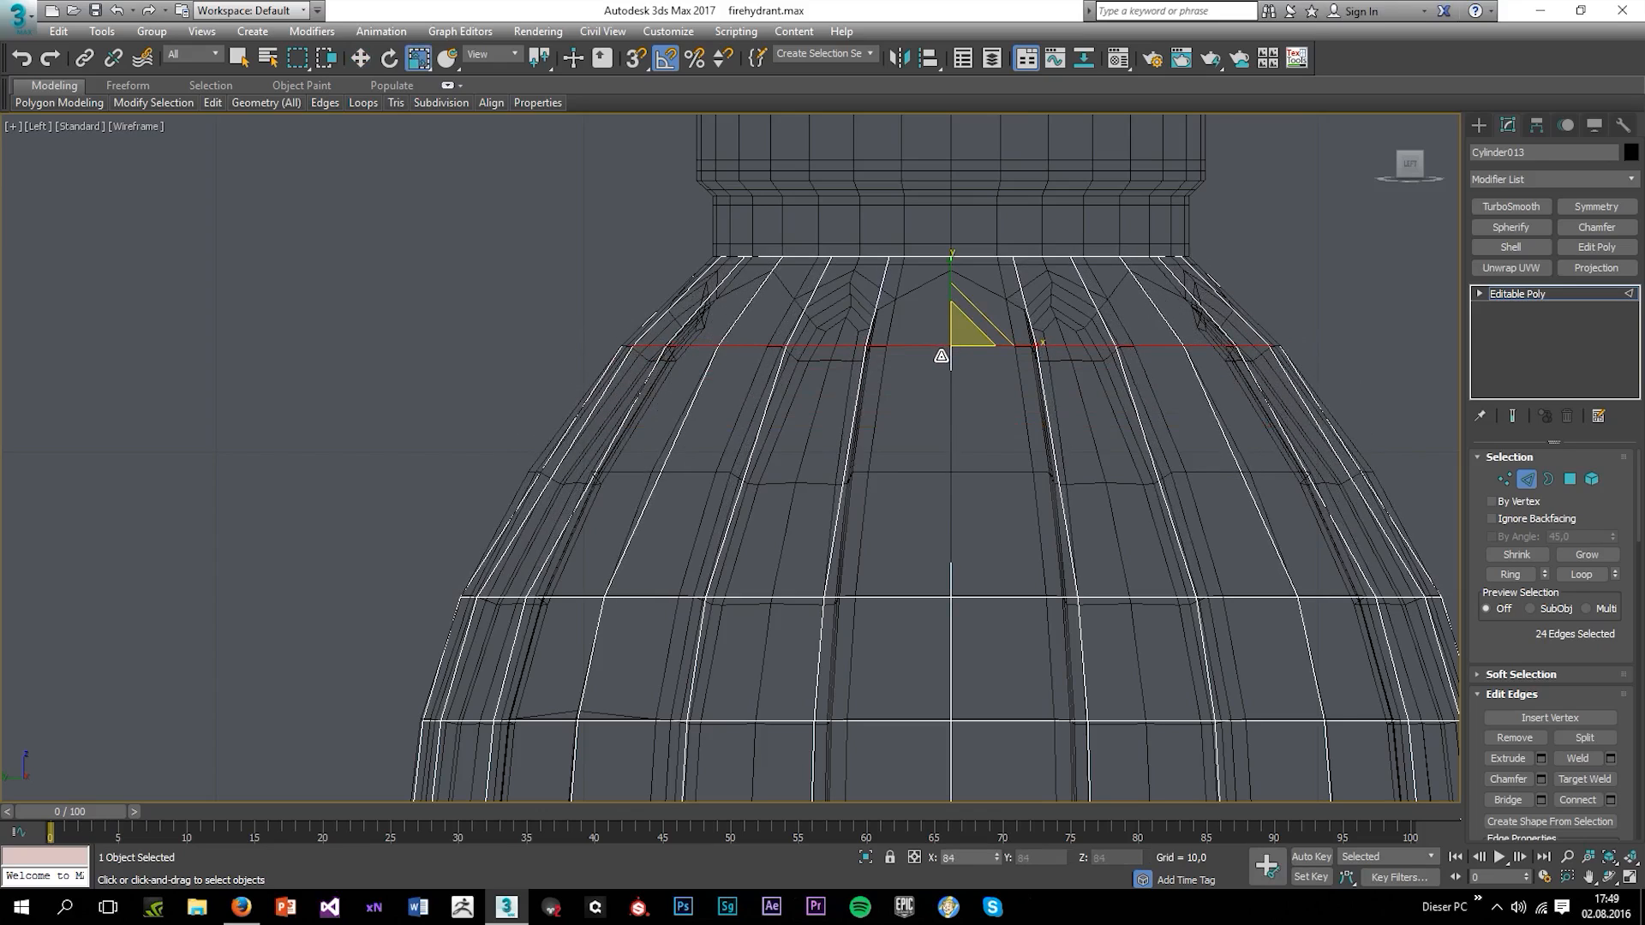
Connect the edges between the two upper dome loops and scale the new loop outward to the dome's curve
{"action": "left_click_drag", "start_coordinate": [1453, 475], "coordinate": [1453, 474]}
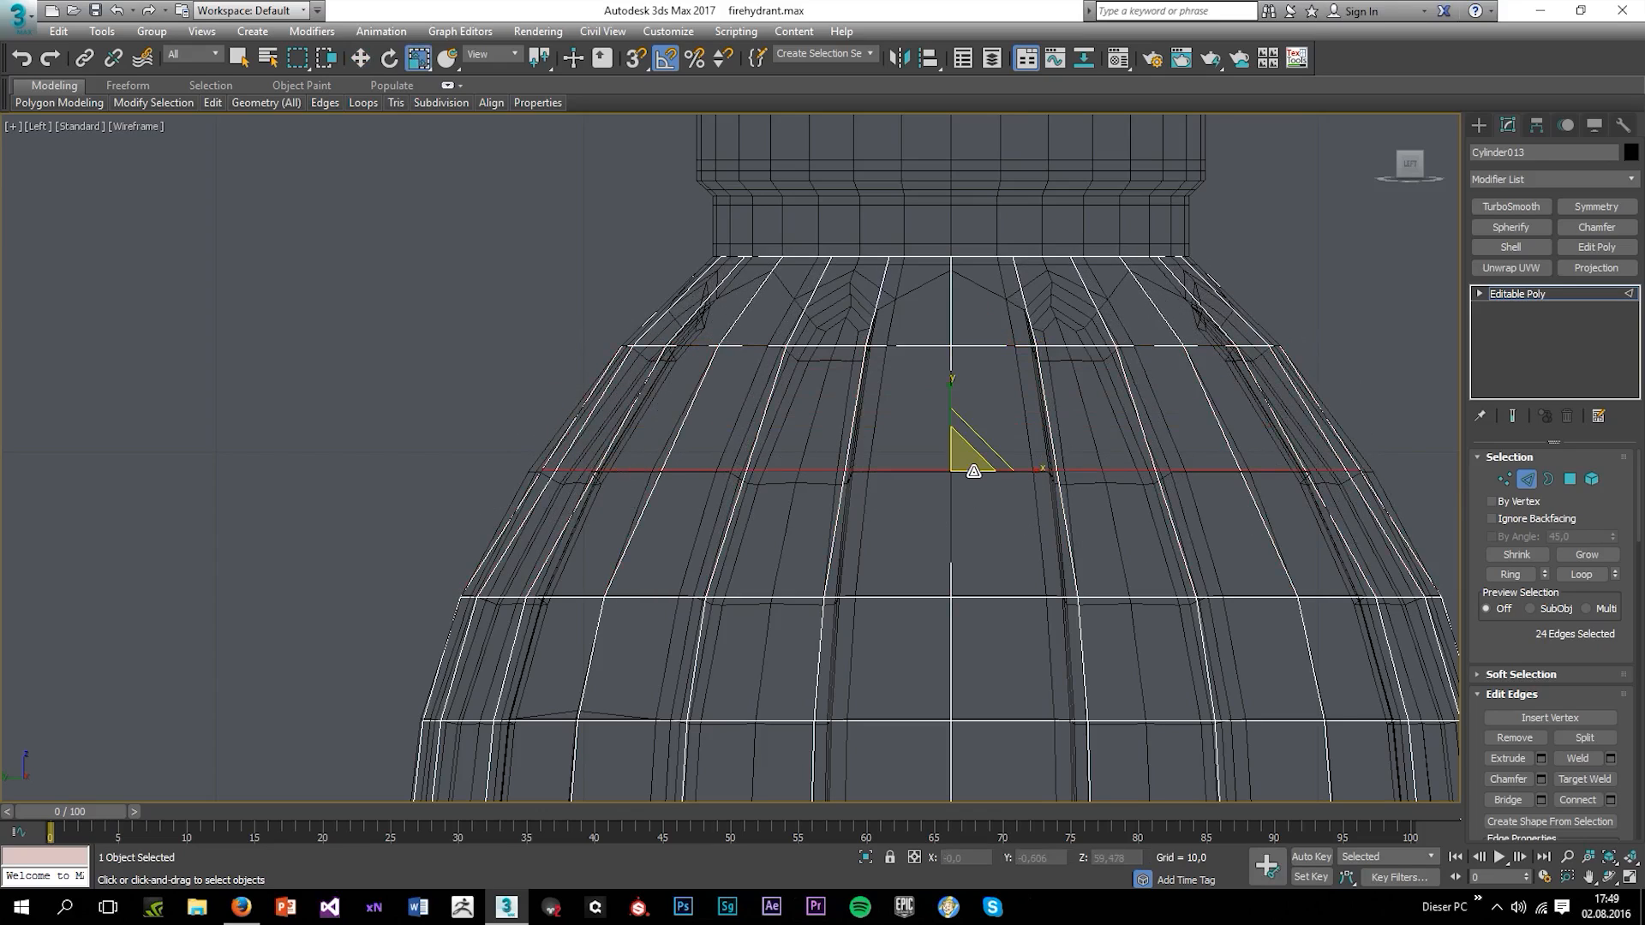
{"action": "left_click_drag", "start_coordinate": [973, 472], "coordinate": [962, 470]}
{"action": "key", "text": "alt+w"}
{"action": "middle_click", "coordinate": [1012, 559]}
{"action": "key", "text": "alt+w"}
{"action": "scroll", "coordinate": [1012, 558], "scroll_direction": "down", "scroll_amount": 4}
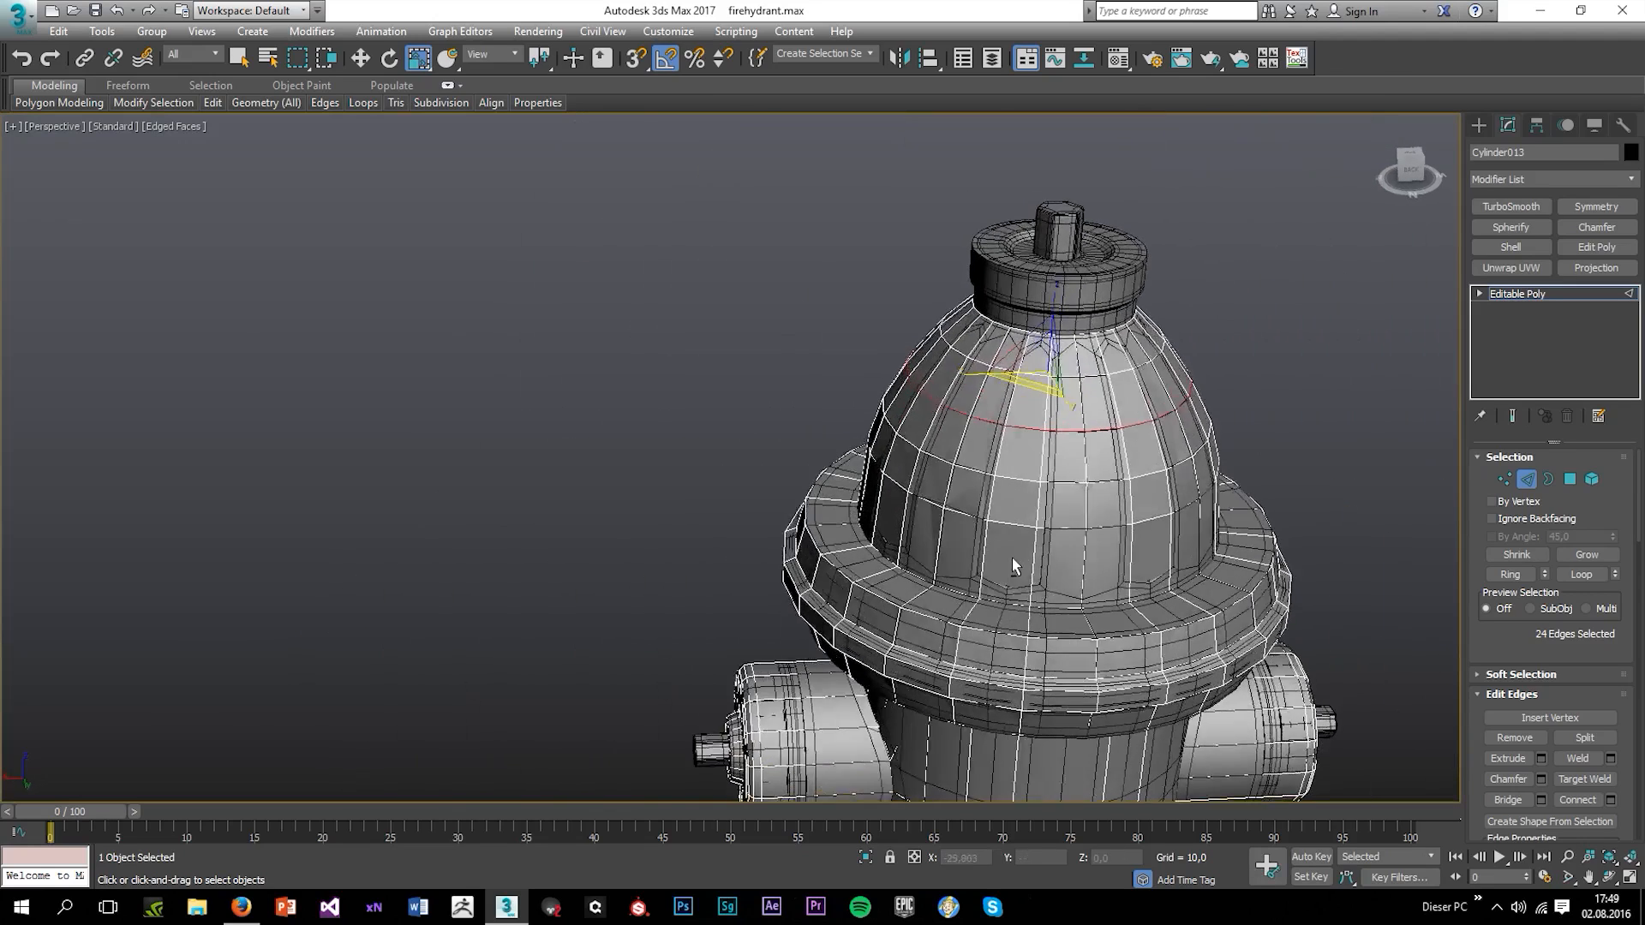
{"action": "middle_click_drag", "start_coordinate": [1013, 558], "coordinate": [993, 550], "text": "alt"}
{"action": "scroll", "coordinate": [1132, 417], "scroll_direction": "up", "scroll_amount": 3}
Select the body's open border at the top of the dome and extrude it straight up to the neck's upper edge
{"action": "left_click", "coordinate": [1549, 479]}
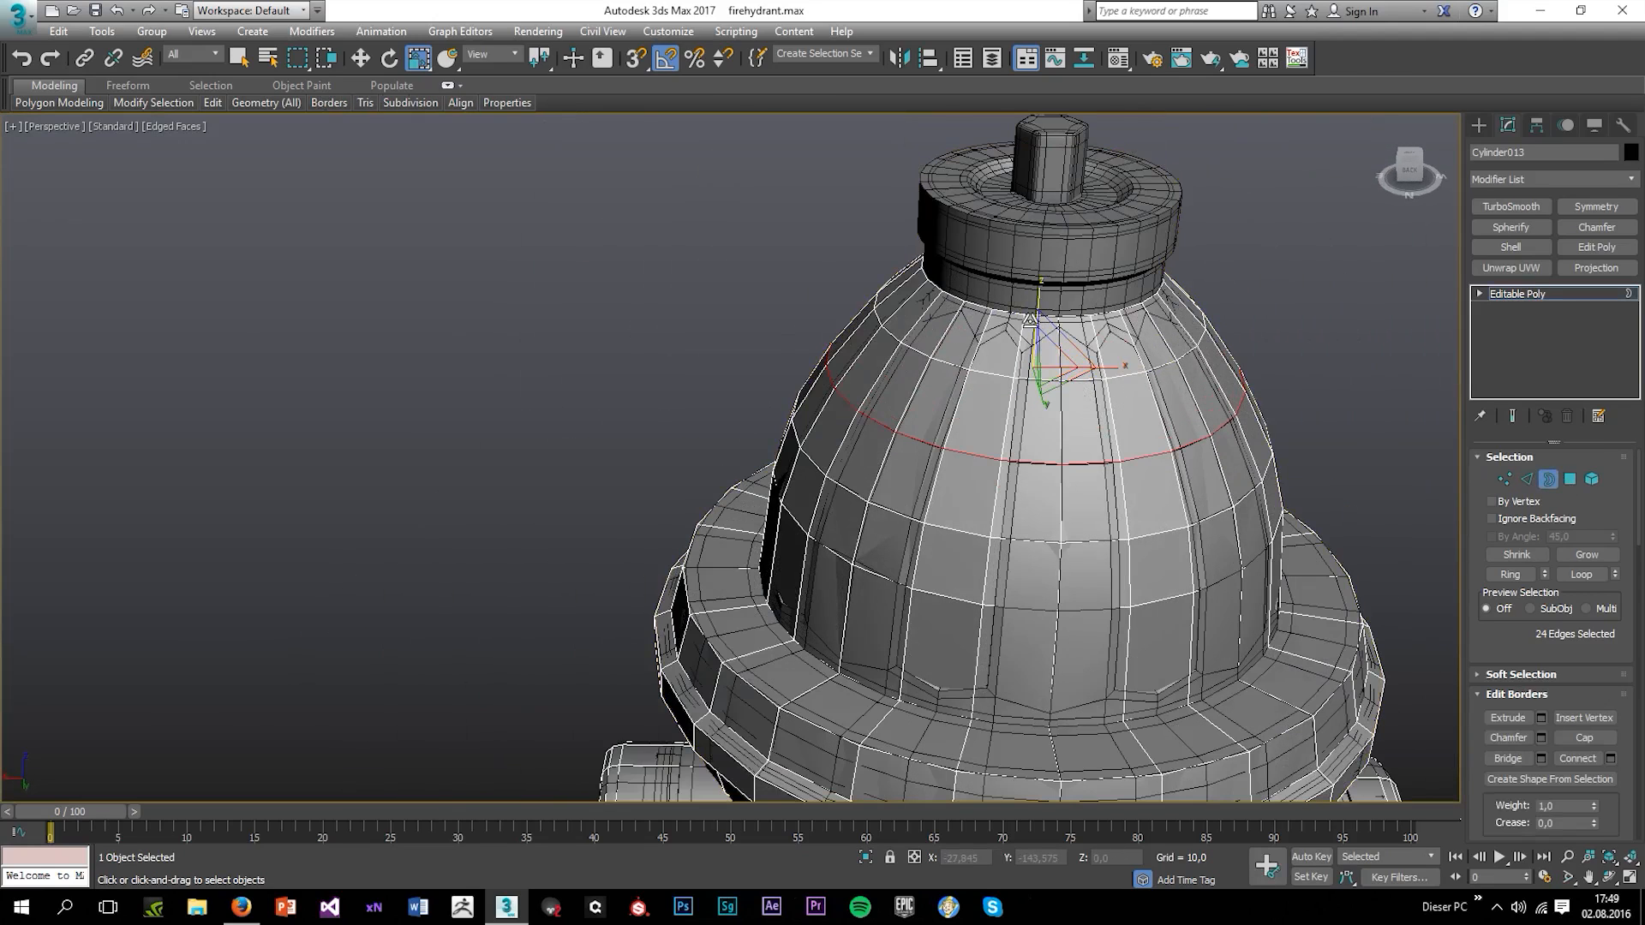
{"action": "left_click", "coordinate": [1063, 302]}
{"action": "key", "text": "alt+w"}
{"action": "middle_click", "coordinate": [547, 602]}
{"action": "key", "text": "alt+w"}
{"action": "scroll", "coordinate": [691, 441], "scroll_direction": "up", "scroll_amount": 6}
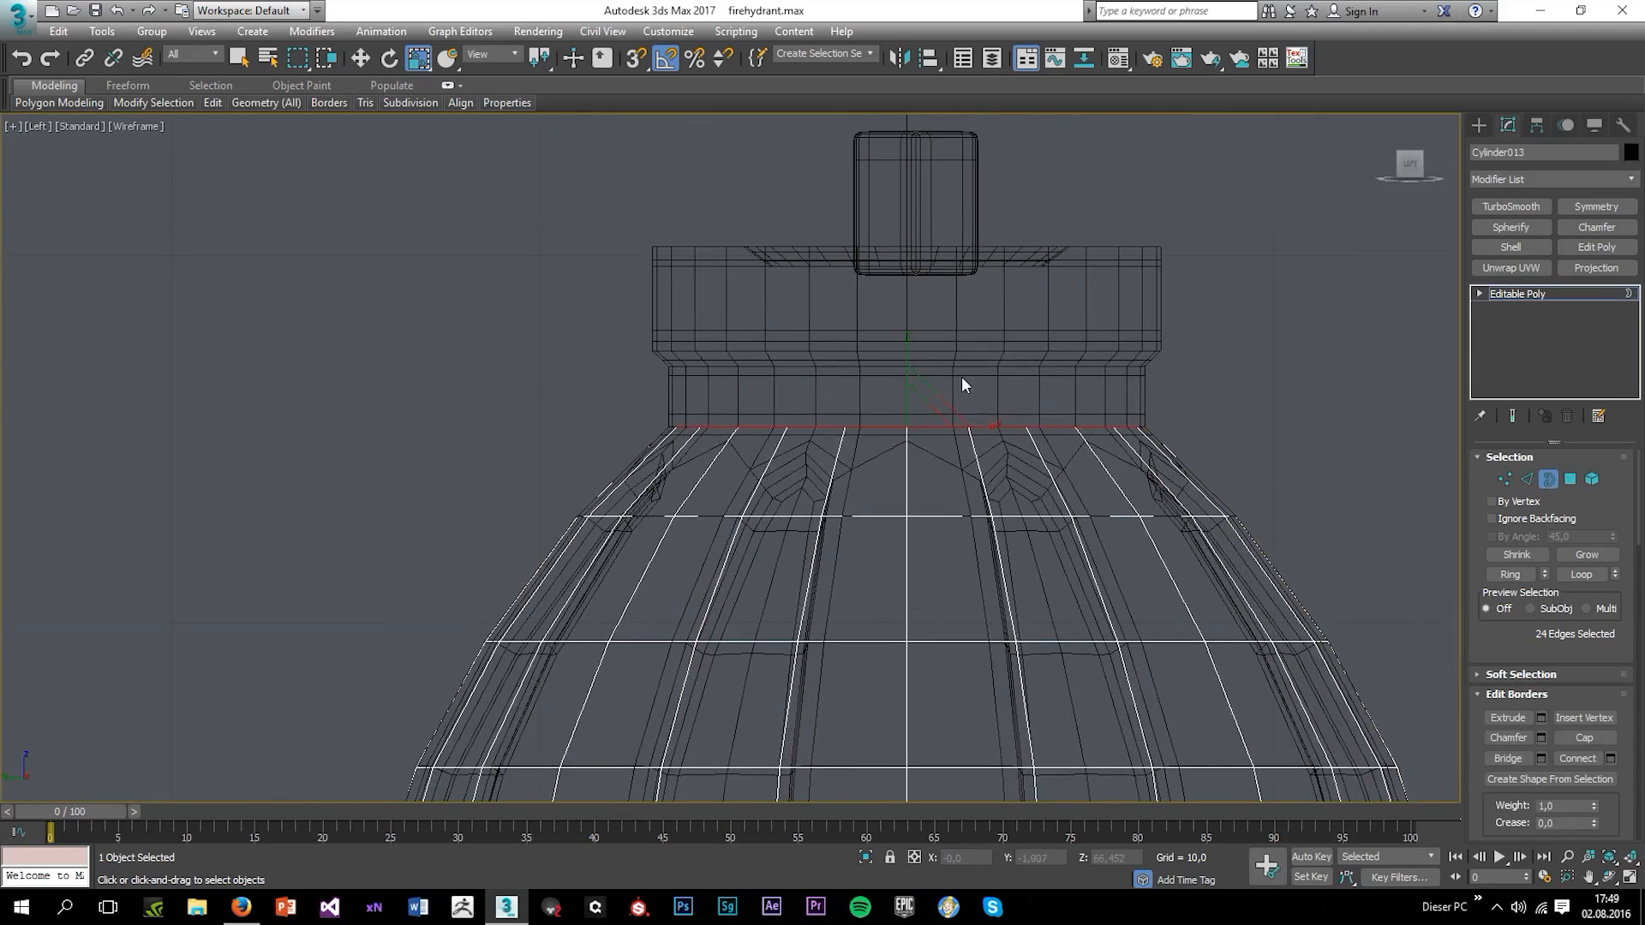
{"action": "key", "text": "w"}
{"action": "left_click_drag", "start_coordinate": [887, 388], "coordinate": [846, 303], "text": "shift"}
{"action": "scroll", "coordinate": [873, 360], "scroll_direction": "up", "scroll_amount": 5}
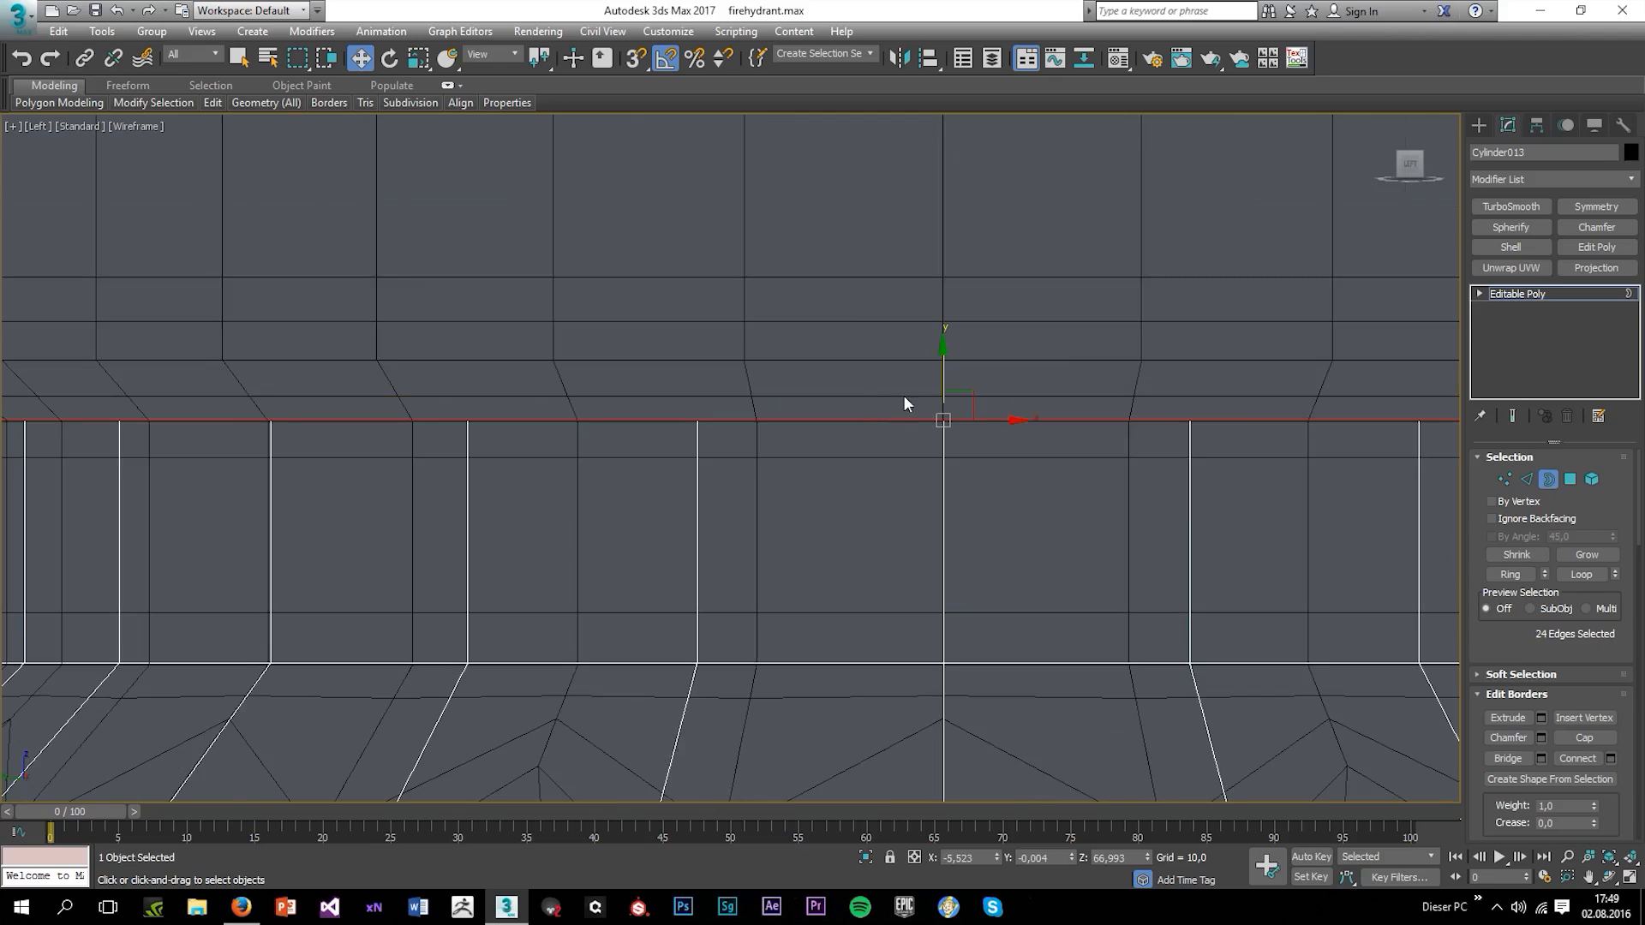
{"action": "scroll", "coordinate": [944, 382], "scroll_direction": "down", "scroll_amount": 5}
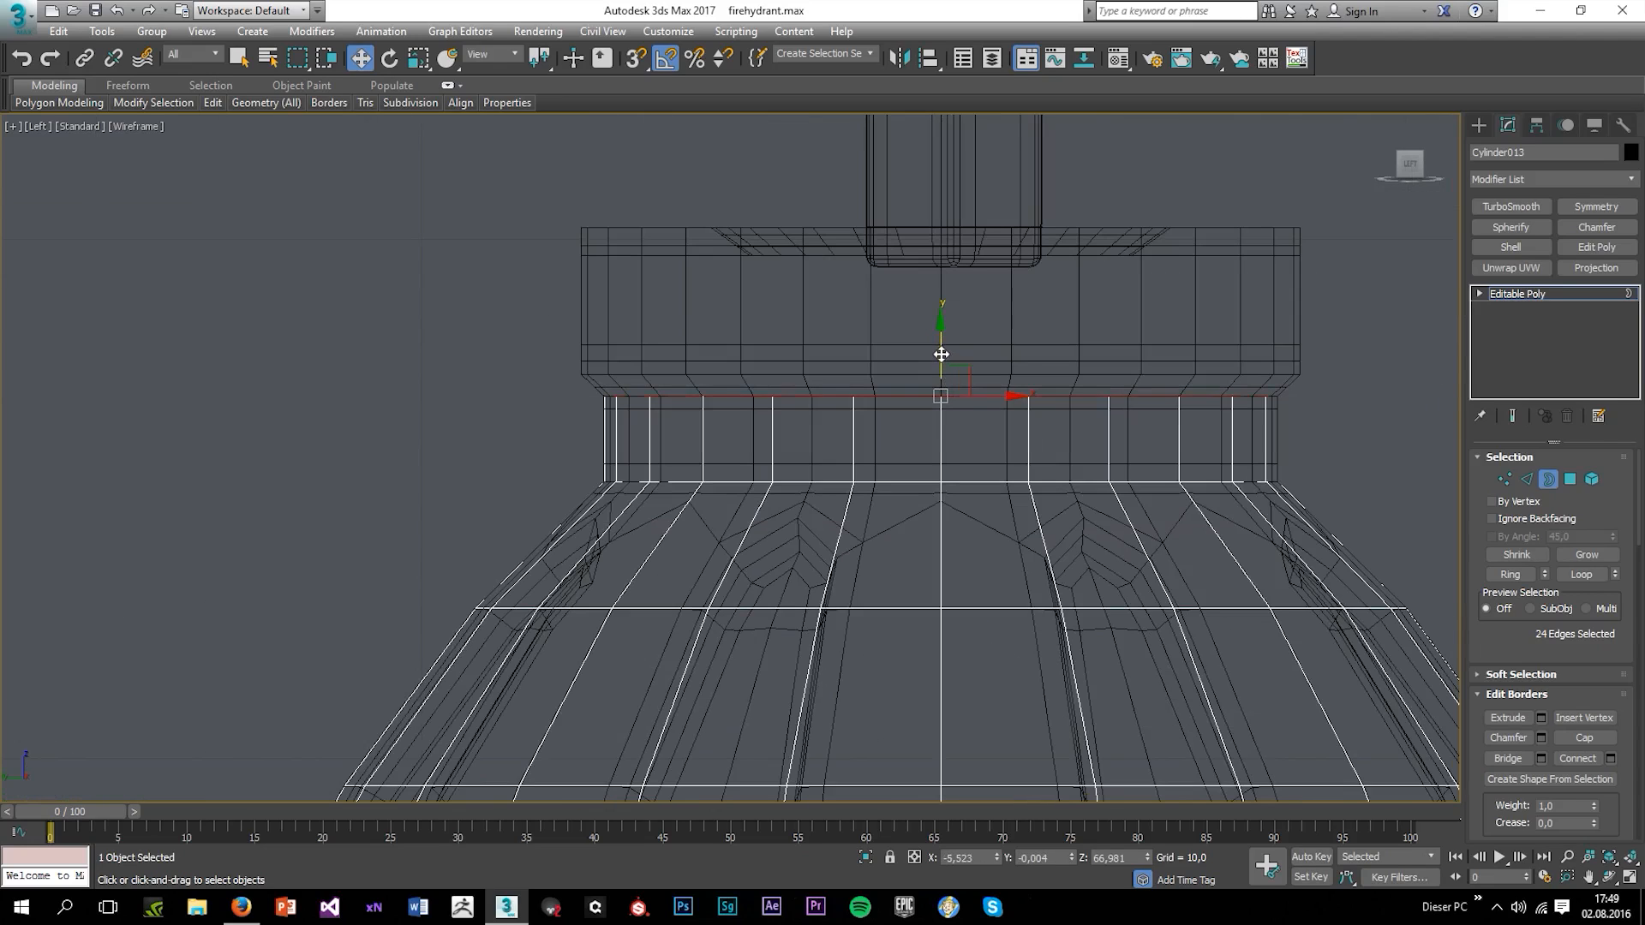
Extrude the body's open top border slightly upward and scale it to 106% to follow the flare under the collar
{"action": "left_click_drag", "start_coordinate": [941, 354], "coordinate": [929, 334], "text": "shift"}
{"action": "scroll", "coordinate": [934, 342], "scroll_direction": "up", "scroll_amount": 3}
{"action": "key", "text": "r"}
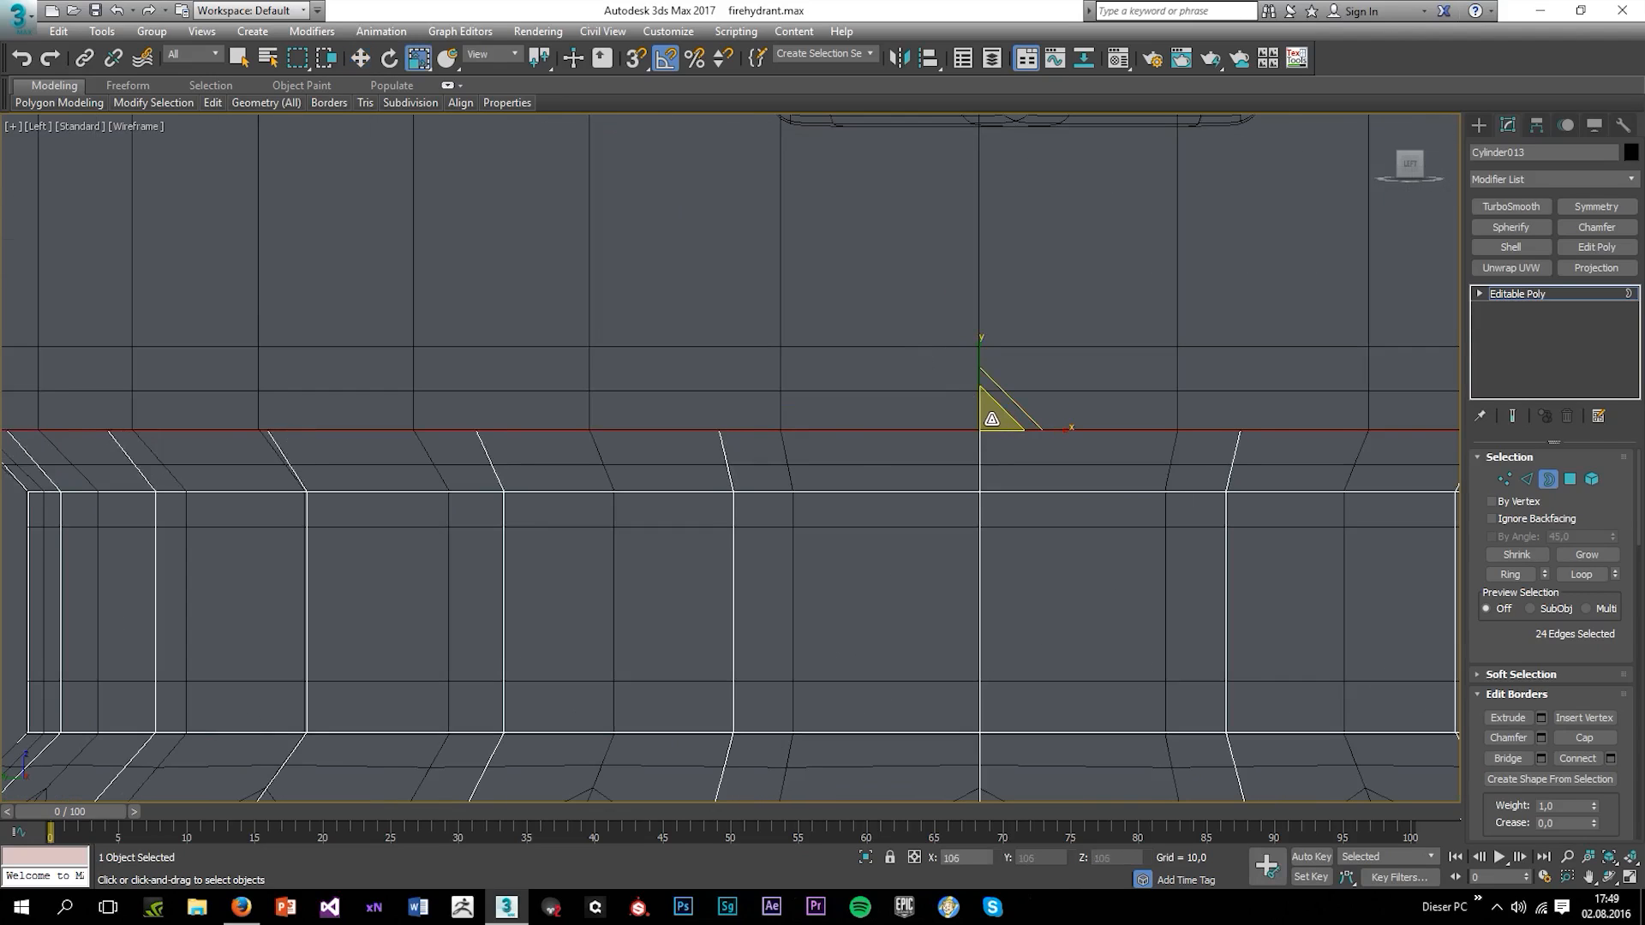
{"action": "scroll", "coordinate": [993, 402], "scroll_direction": "down", "scroll_amount": 2}
{"action": "scroll", "coordinate": [1008, 426], "scroll_direction": "up", "scroll_amount": 2}
Extrude the border up to the collar's top edge, then extrude it inward at 62% scale to the recess's rim
{"action": "key", "text": "w"}
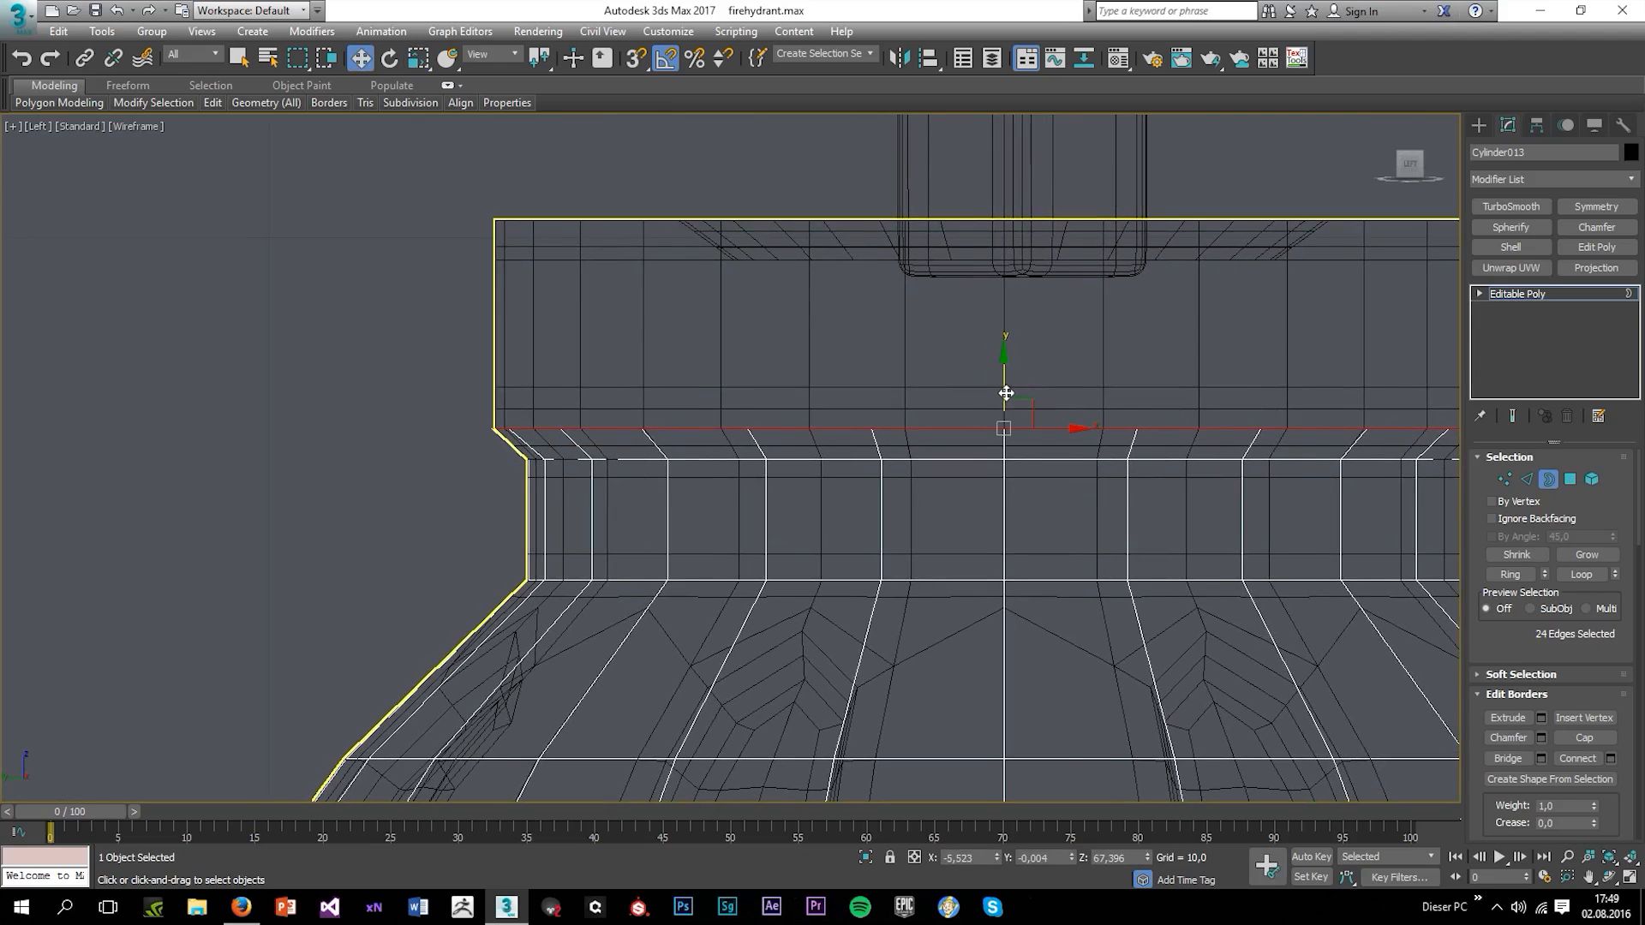
{"action": "left_click_drag", "start_coordinate": [1006, 393], "coordinate": [957, 197], "text": "shift"}
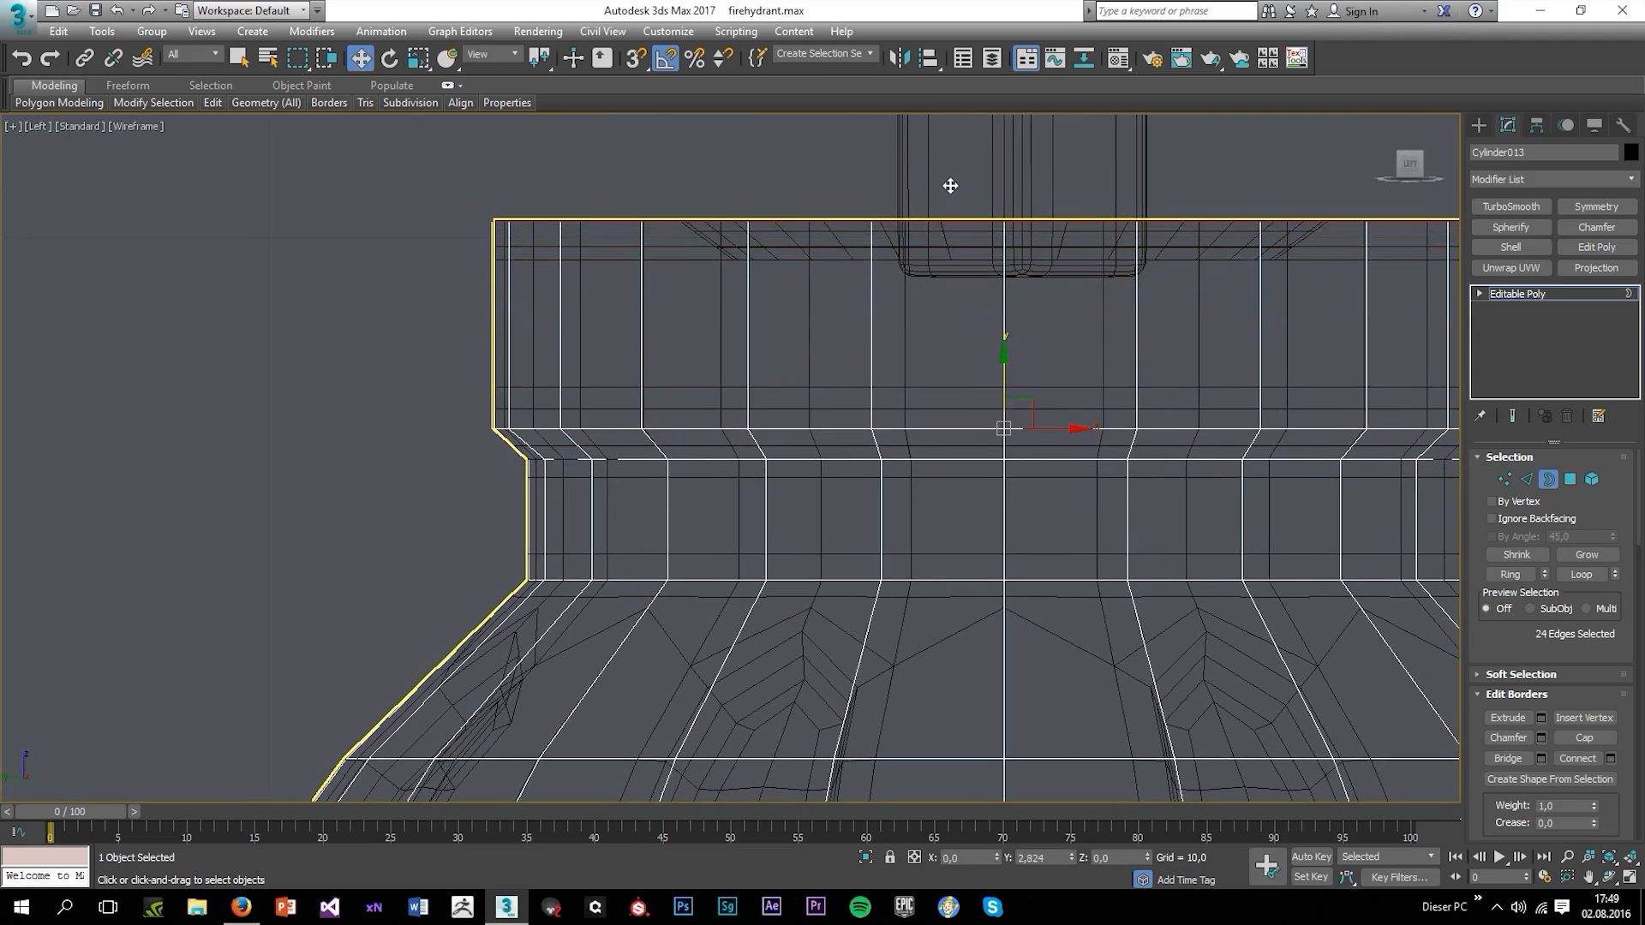
{"action": "key", "text": "alt+w"}
{"action": "middle_click", "coordinate": [1101, 505]}
{"action": "key", "text": "alt+w"}
{"action": "middle_click_drag", "start_coordinate": [1105, 513], "coordinate": [973, 486], "text": "alt"}
{"action": "scroll", "coordinate": [968, 476], "scroll_direction": "up", "scroll_amount": 3}
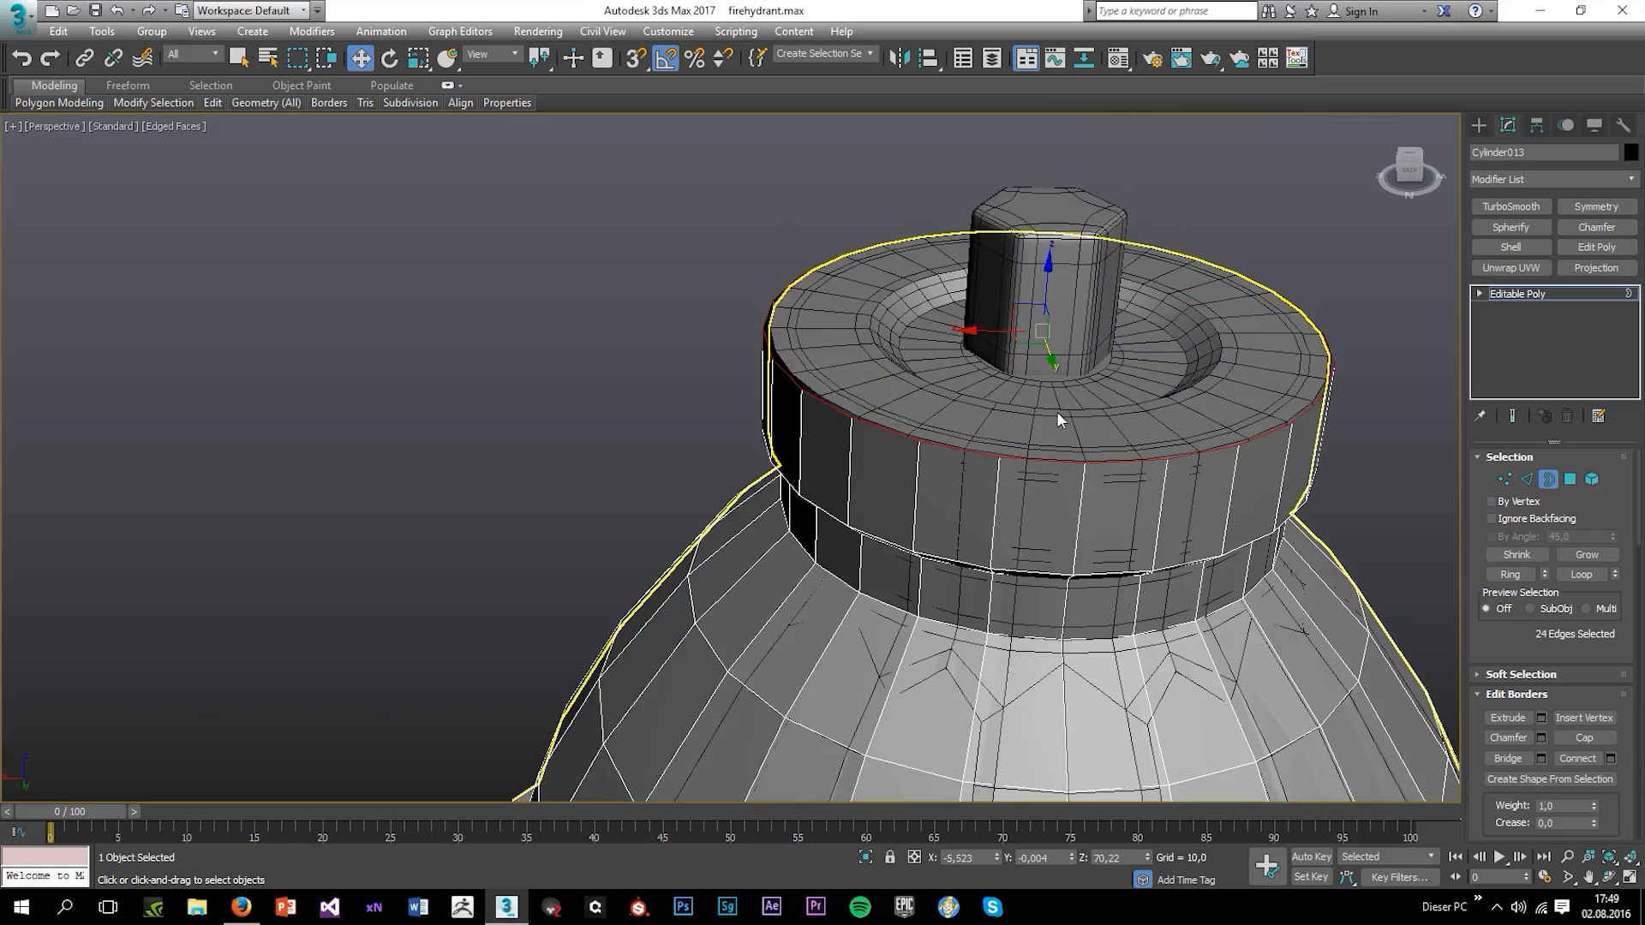
{"action": "key", "text": "r"}
{"action": "left_click_drag", "start_coordinate": [1056, 333], "coordinate": [1044, 381], "text": "shift"}
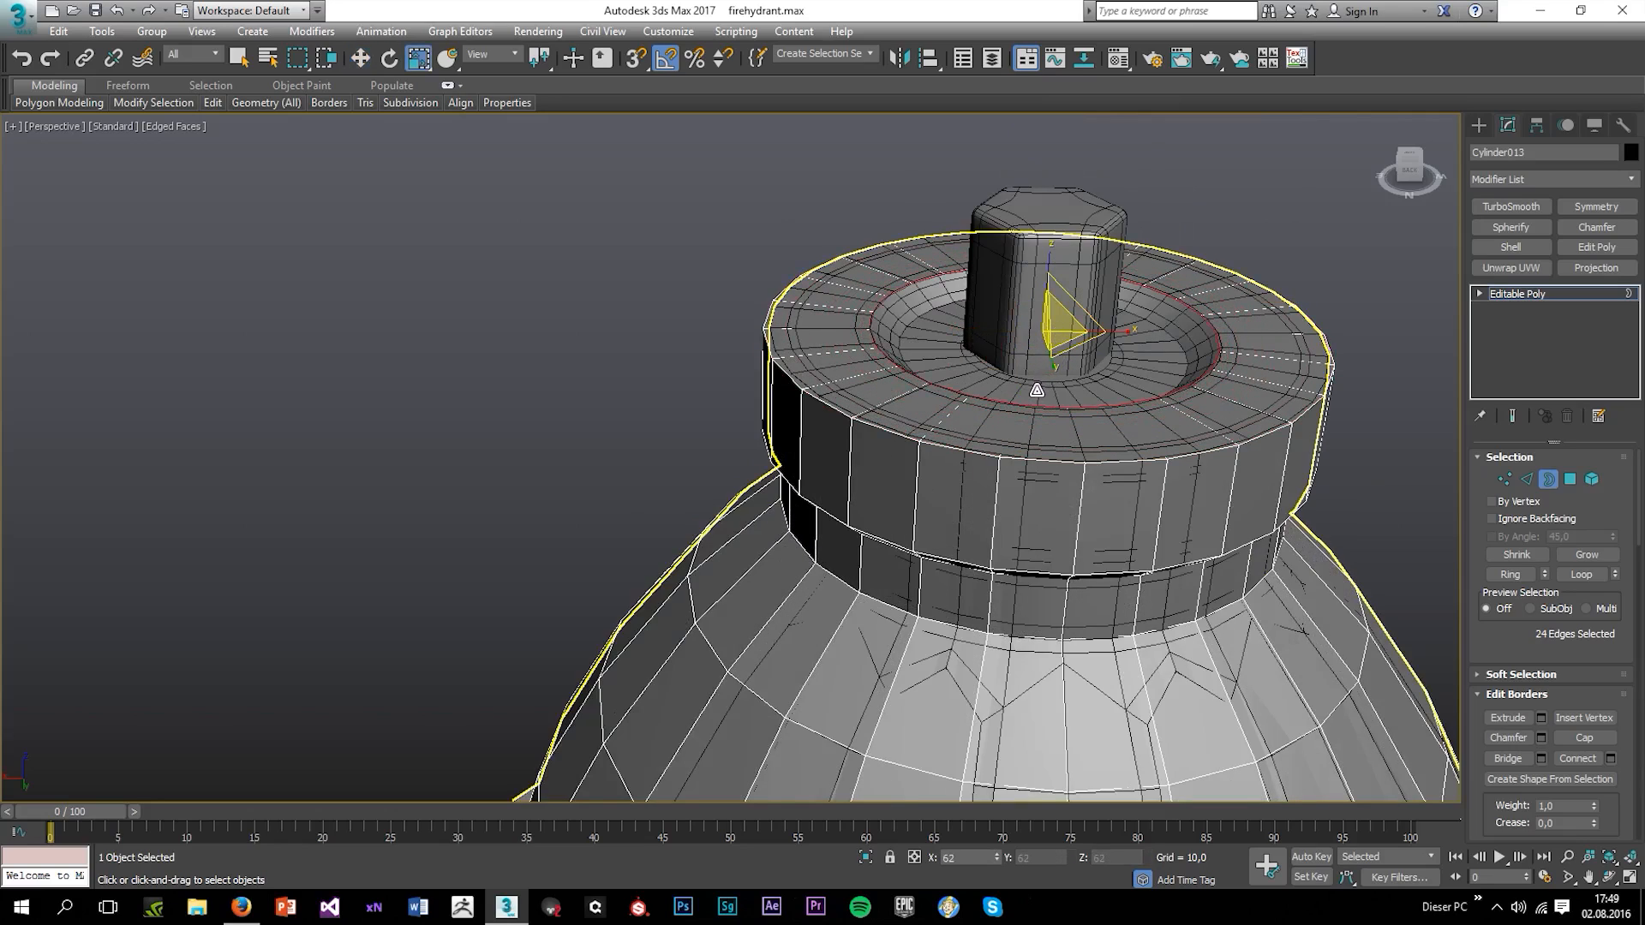
Extend the inner border down to the recess floor and scale it to 85% to match the sloped wall
{"action": "scroll", "coordinate": [1031, 306], "scroll_direction": "up", "scroll_amount": 3}
{"action": "key", "text": "w"}
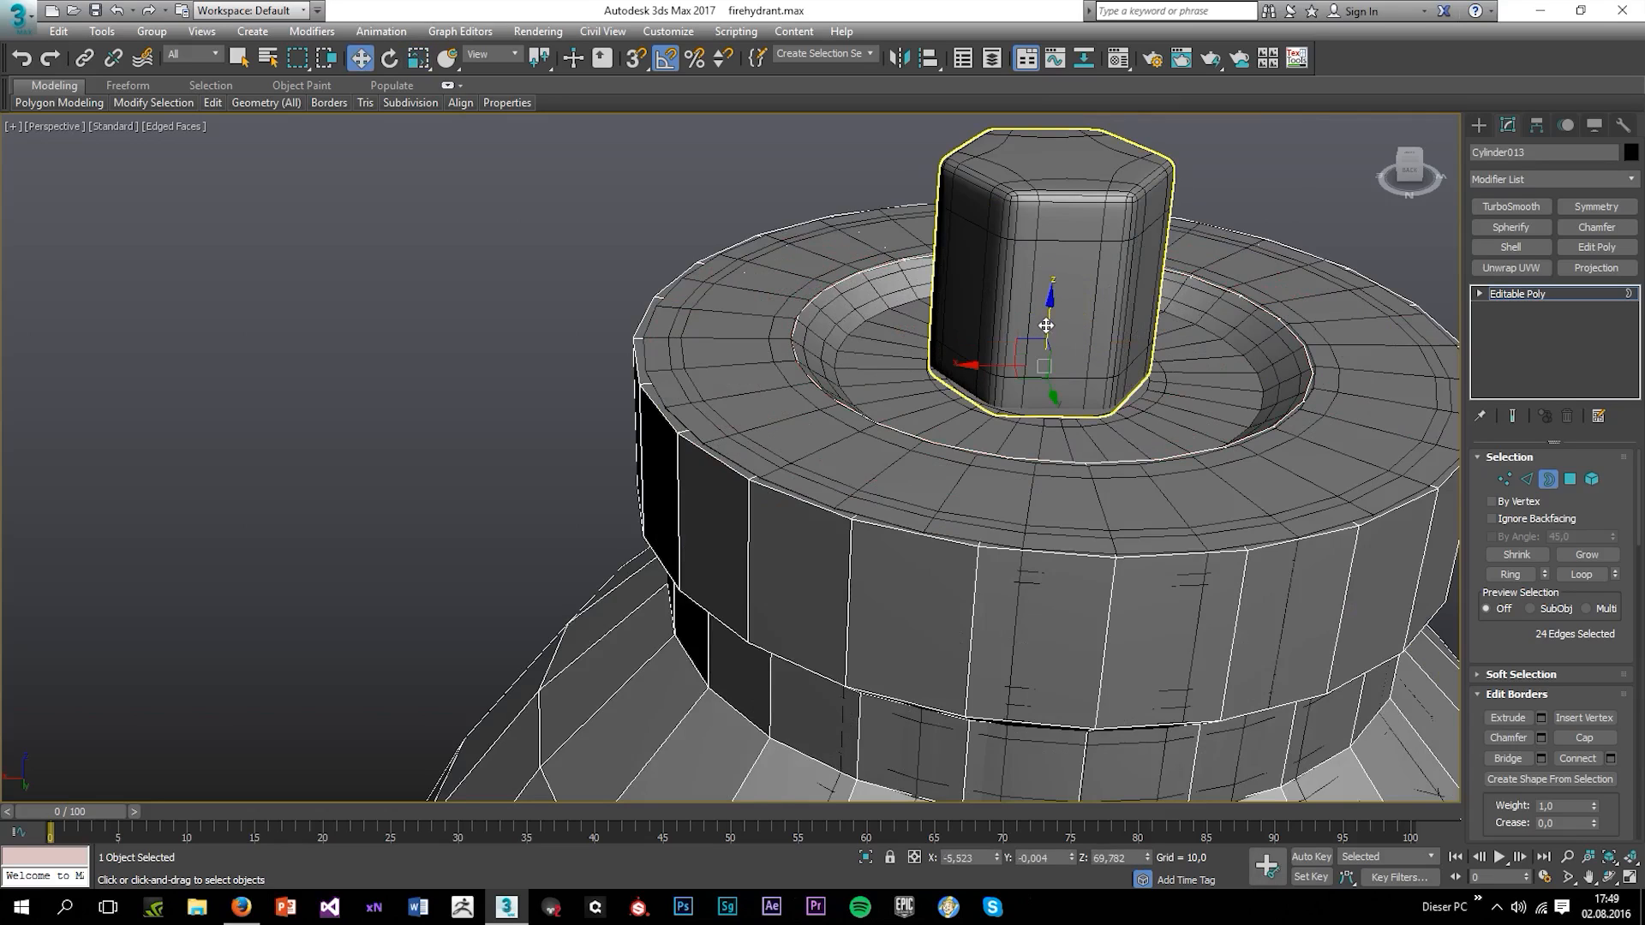
{"action": "key", "text": "alt+w"}
{"action": "right_click", "coordinate": [521, 526]}
{"action": "key", "text": "alt+w"}
{"action": "scroll", "coordinate": [1053, 253], "scroll_direction": "up", "scroll_amount": 2}
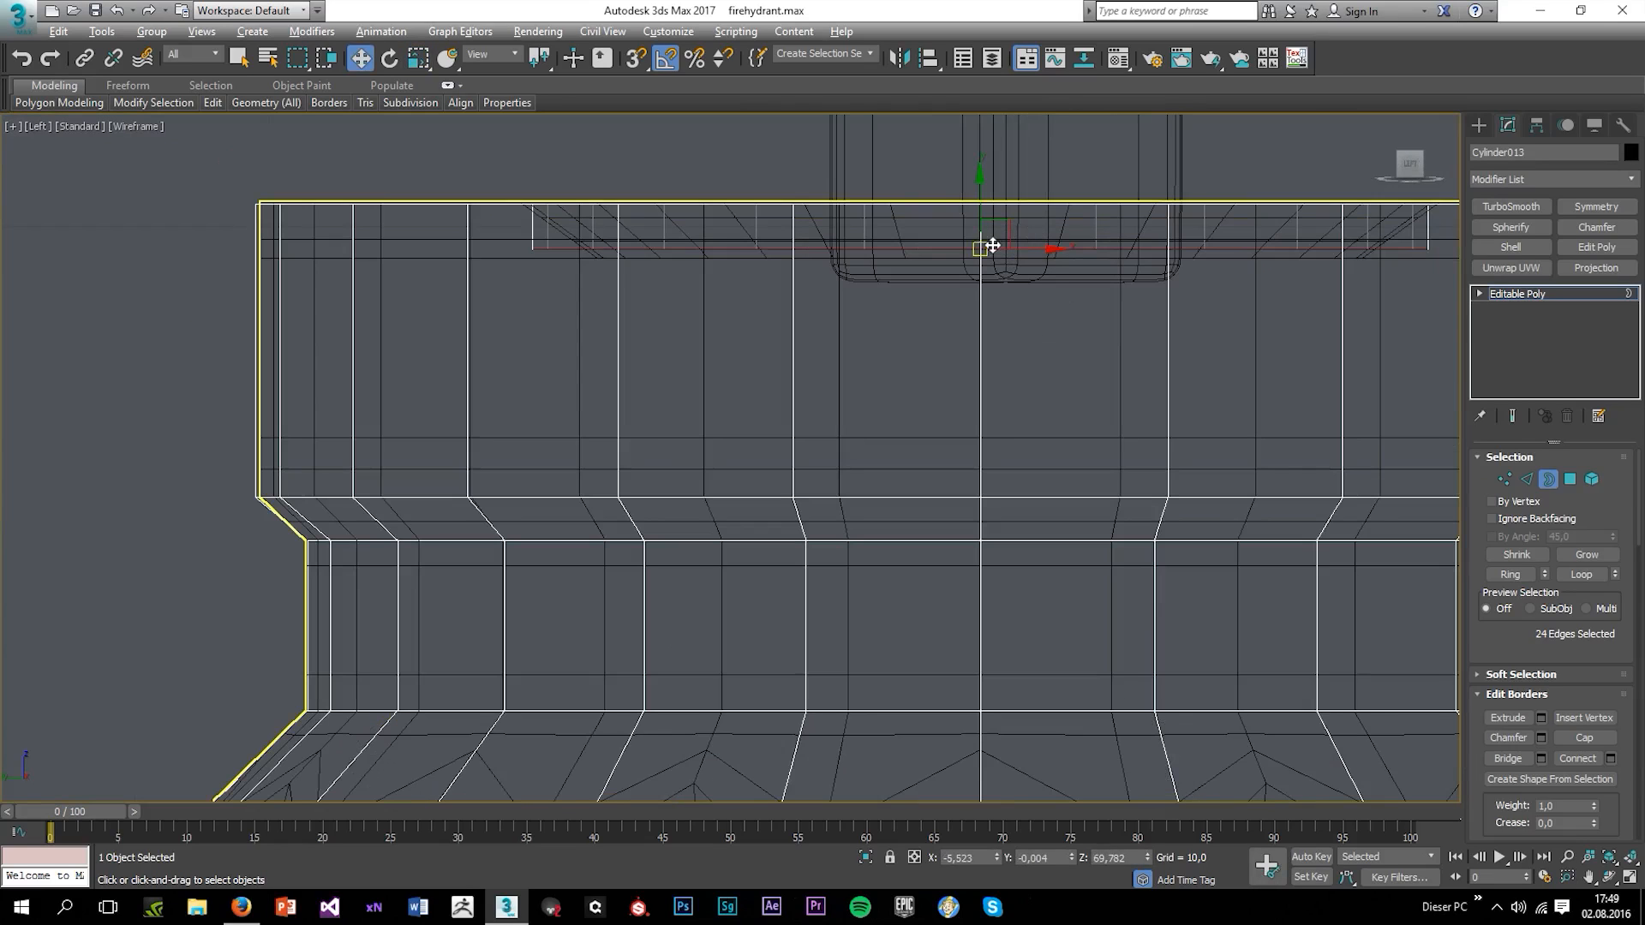
{"action": "left_click_drag", "start_coordinate": [976, 226], "coordinate": [998, 269]}
{"action": "key", "text": "r"}
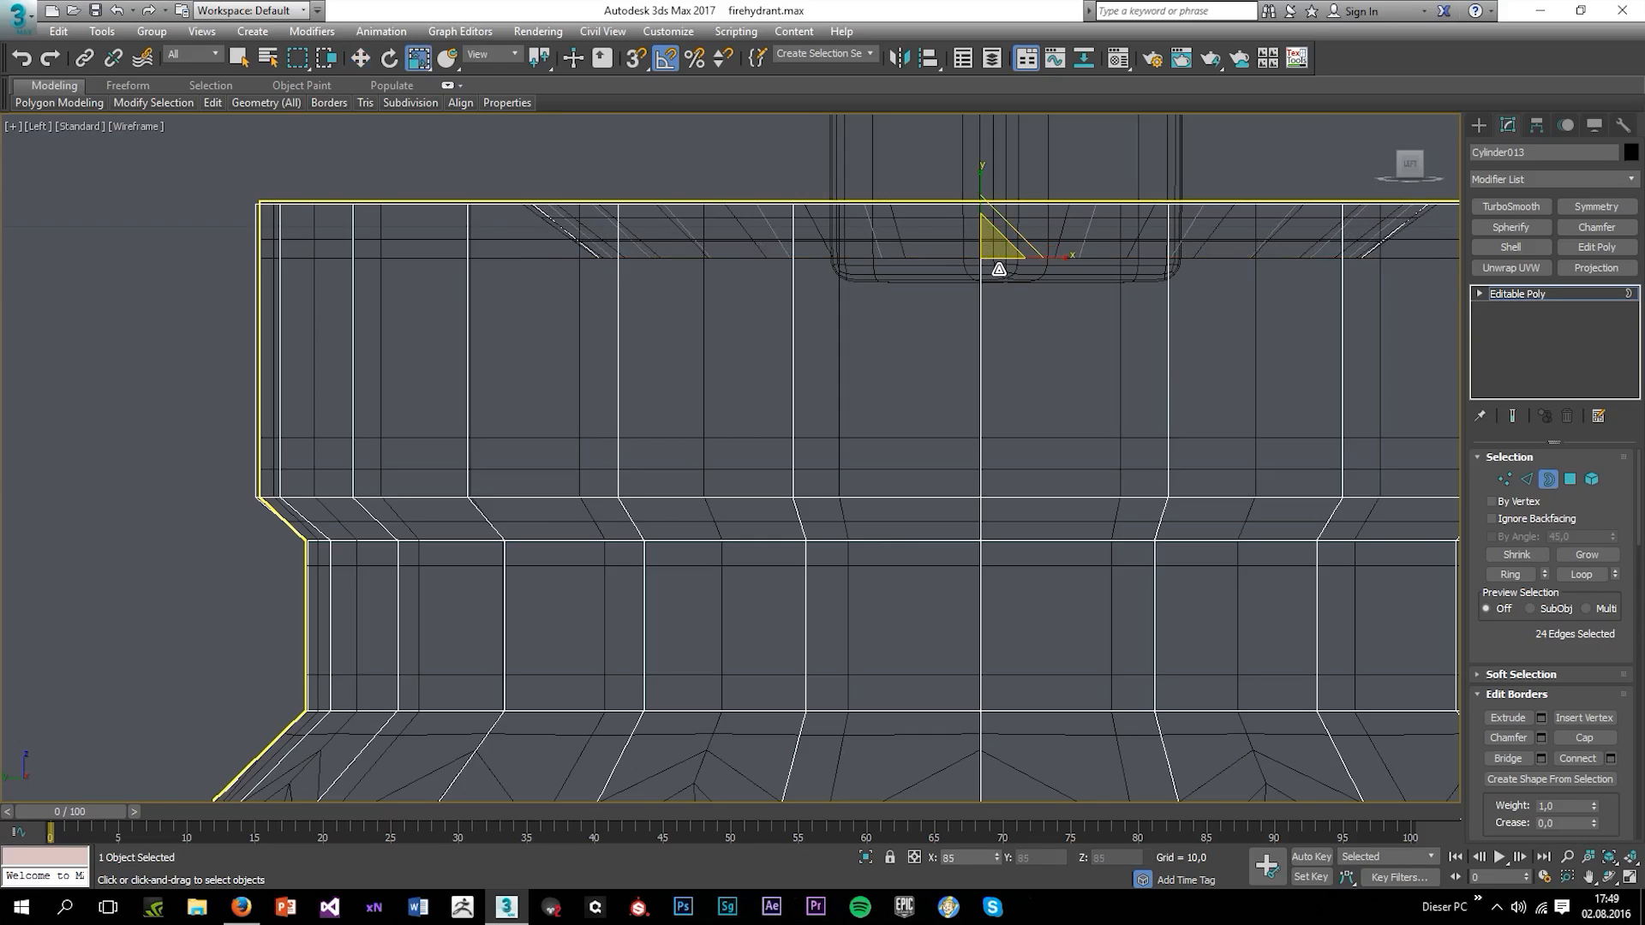
Select the edge loop on the recess's upper rim and fine-tune its scale to the rim
{"action": "key", "text": "alt+w"}
{"action": "right_click", "coordinate": [1120, 547]}
{"action": "key", "text": "alt+w"}
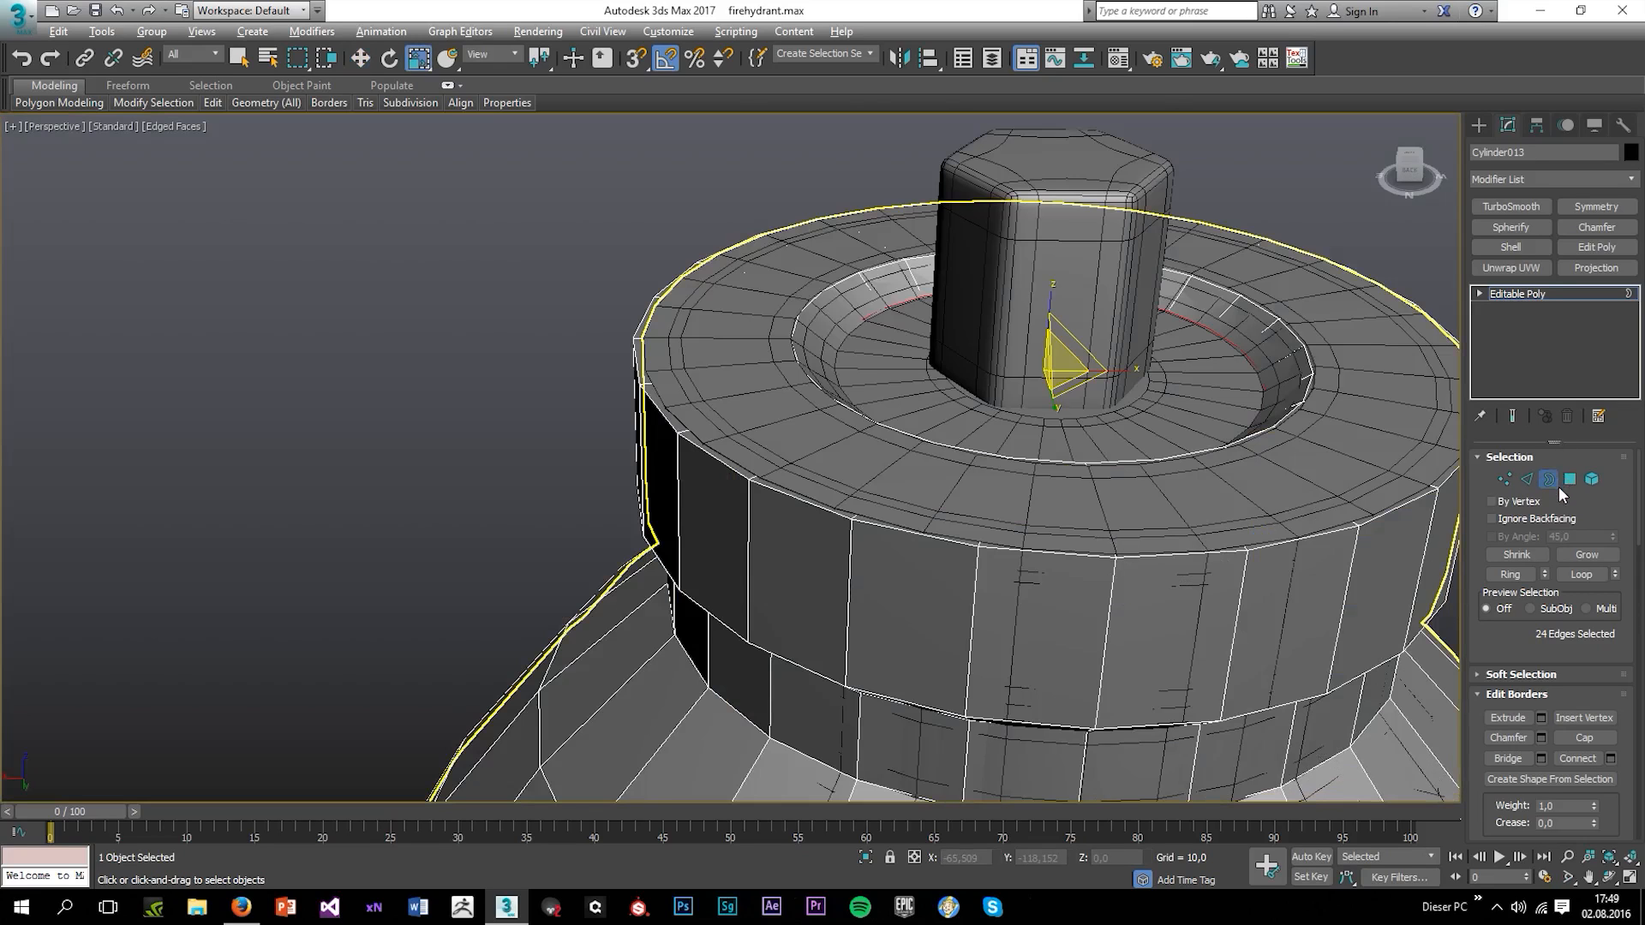
{"action": "left_click", "coordinate": [1527, 478]}
{"action": "double_click", "coordinate": [1284, 419]}
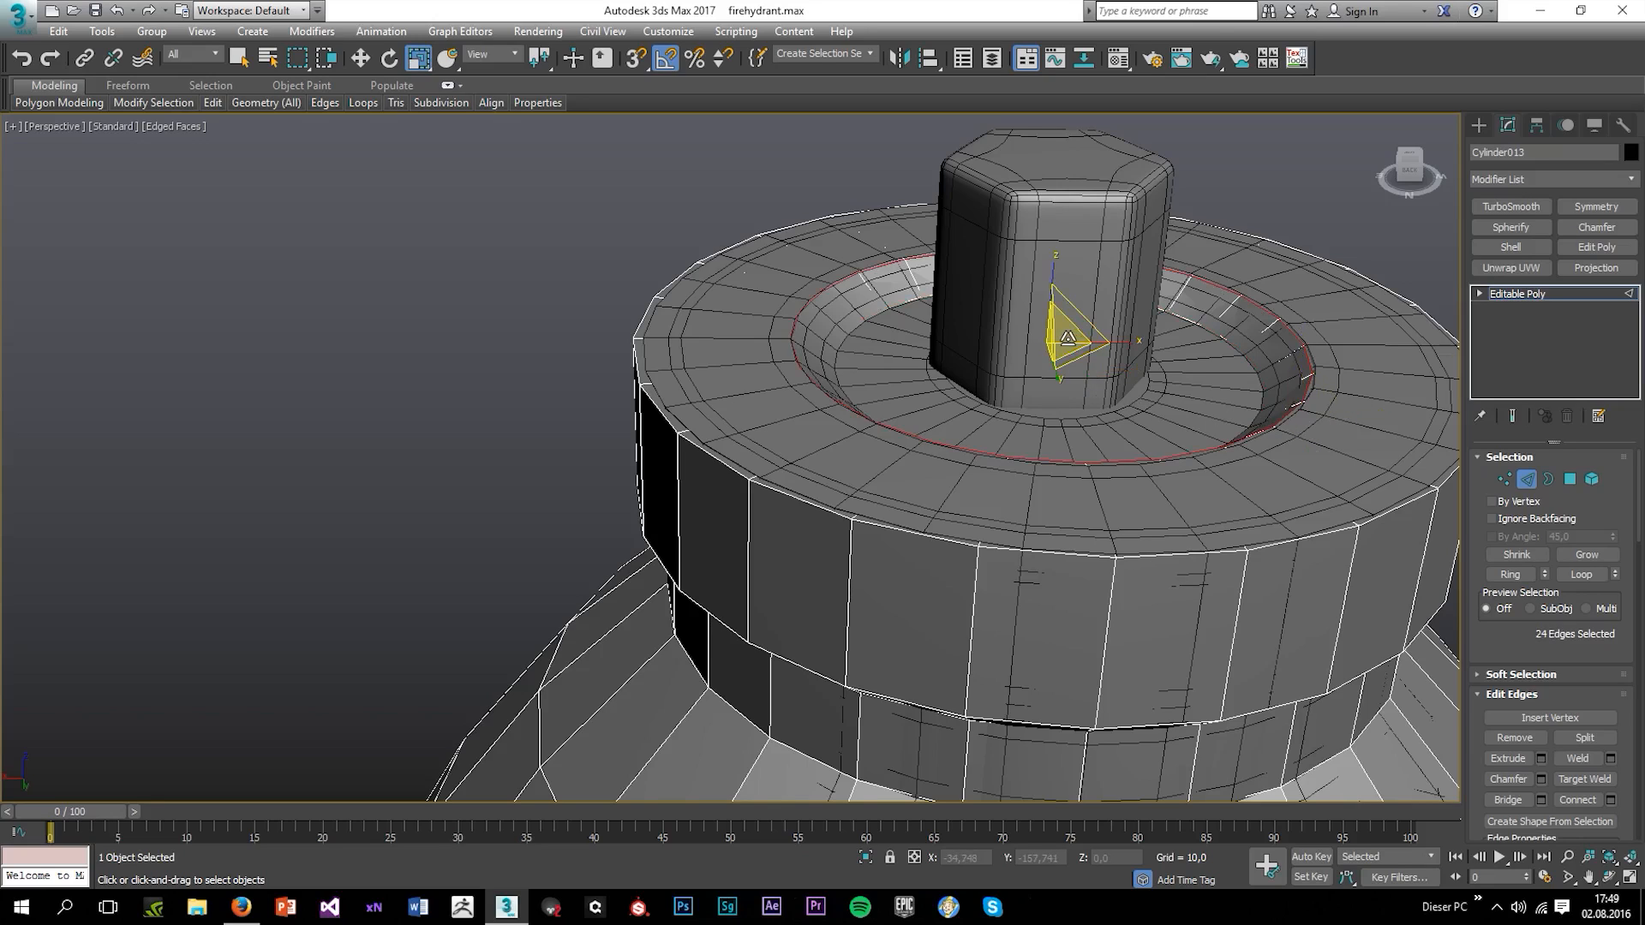
{"action": "left_click_drag", "start_coordinate": [1067, 338], "coordinate": [1066, 337]}
{"action": "key", "text": "alt+w"}
{"action": "right_click", "coordinate": [638, 582]}
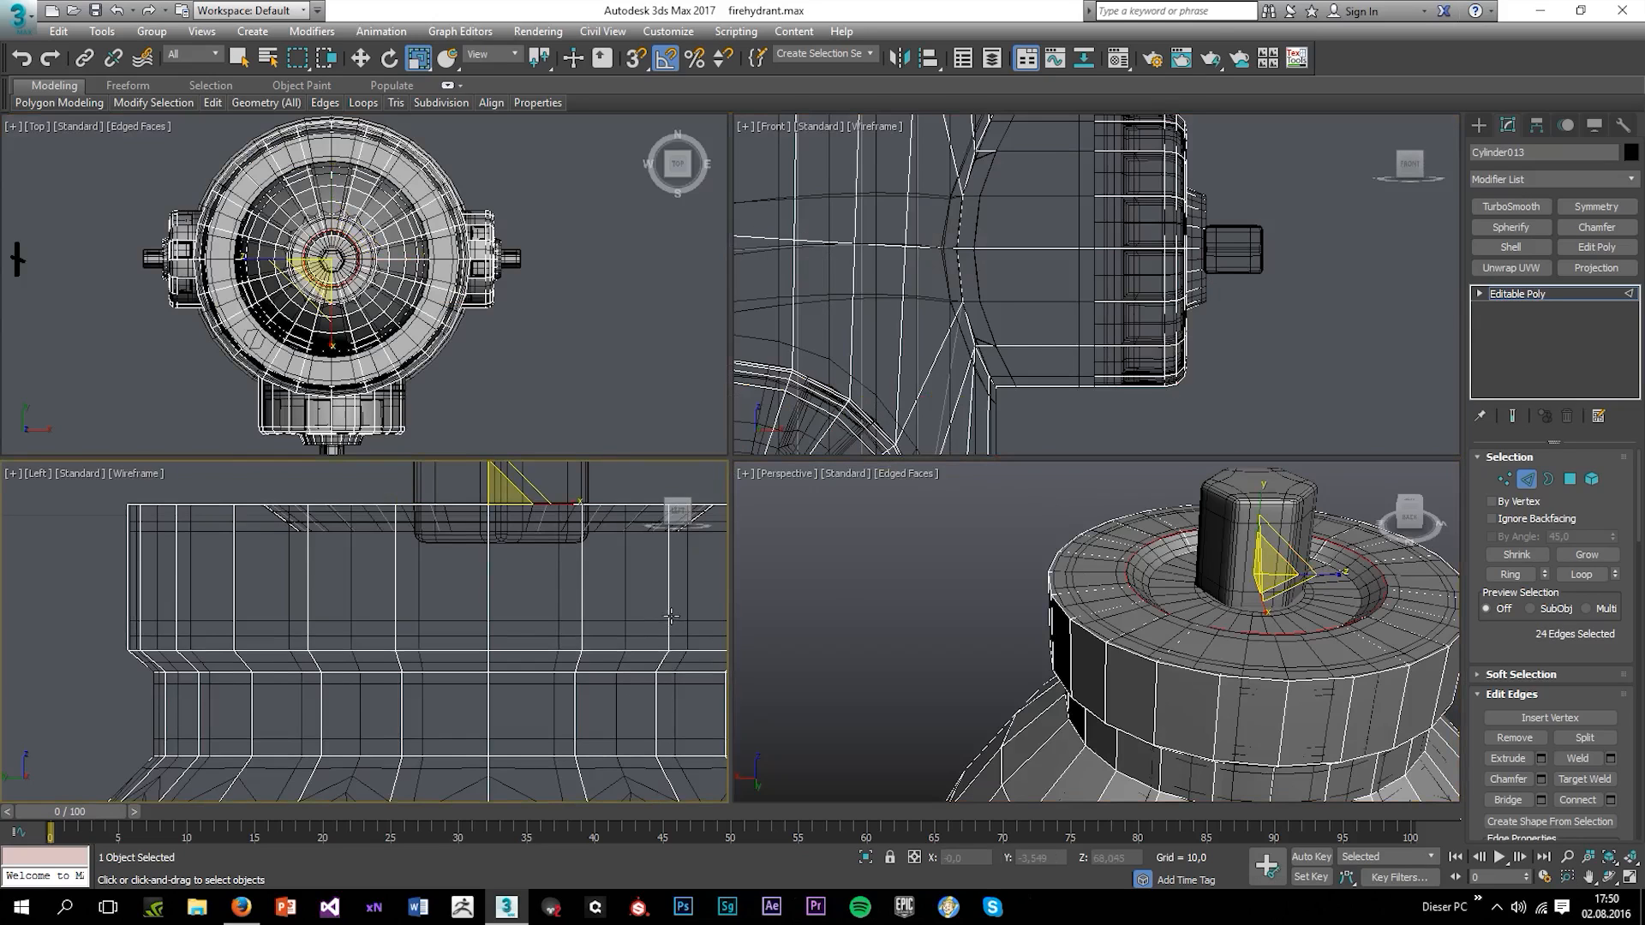
{"action": "key", "text": "alt+w"}
Return to the open border inside the recess and adjust its height slightly to sit on the recess floor
{"action": "left_click", "coordinate": [1546, 480]}
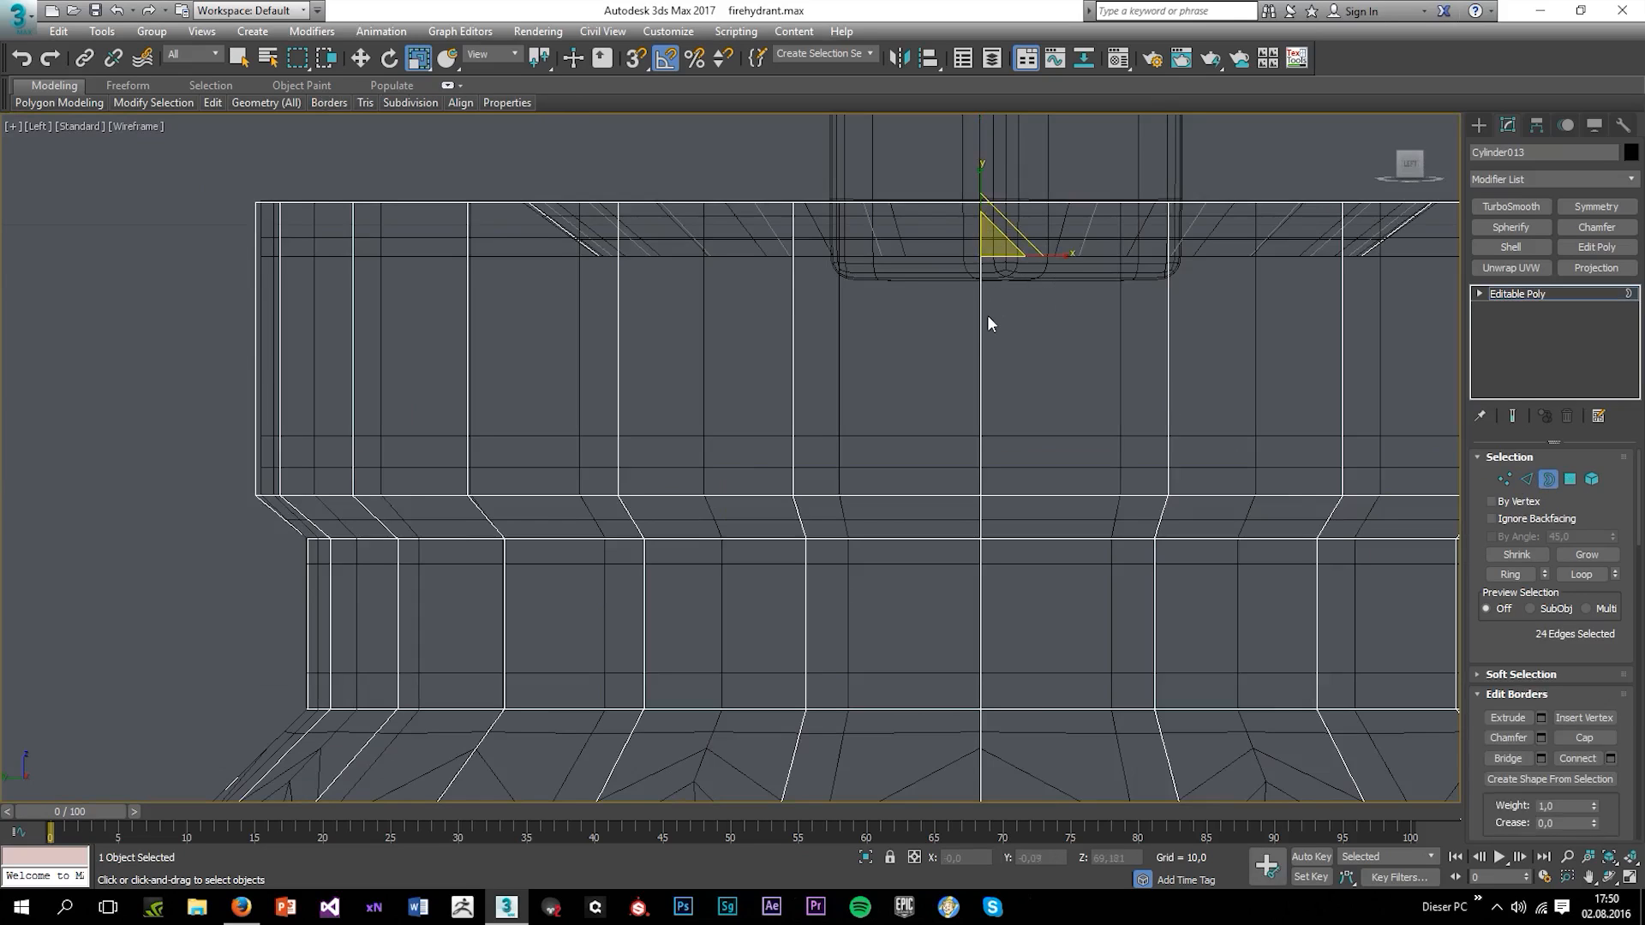
{"action": "key", "text": "alt+w"}
{"action": "right_click", "coordinate": [1187, 538]}
{"action": "key", "text": "alt+w"}
{"action": "key", "text": "w"}
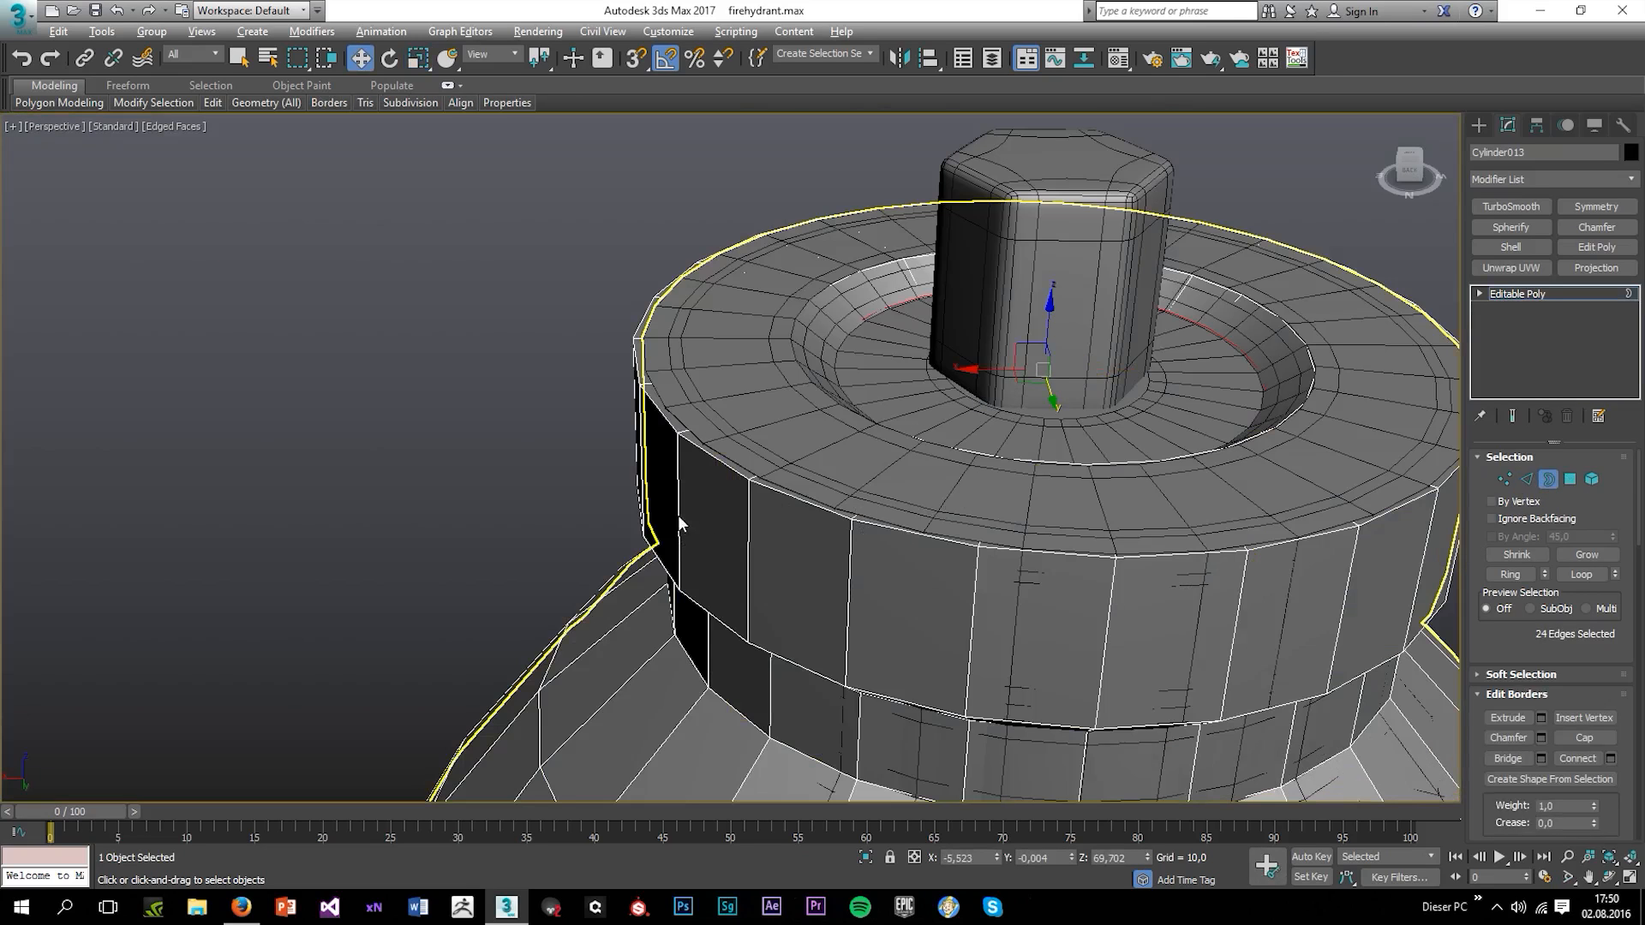
{"action": "key", "text": "alt+w"}
{"action": "right_click", "coordinate": [621, 538]}
{"action": "key", "text": "alt+w"}
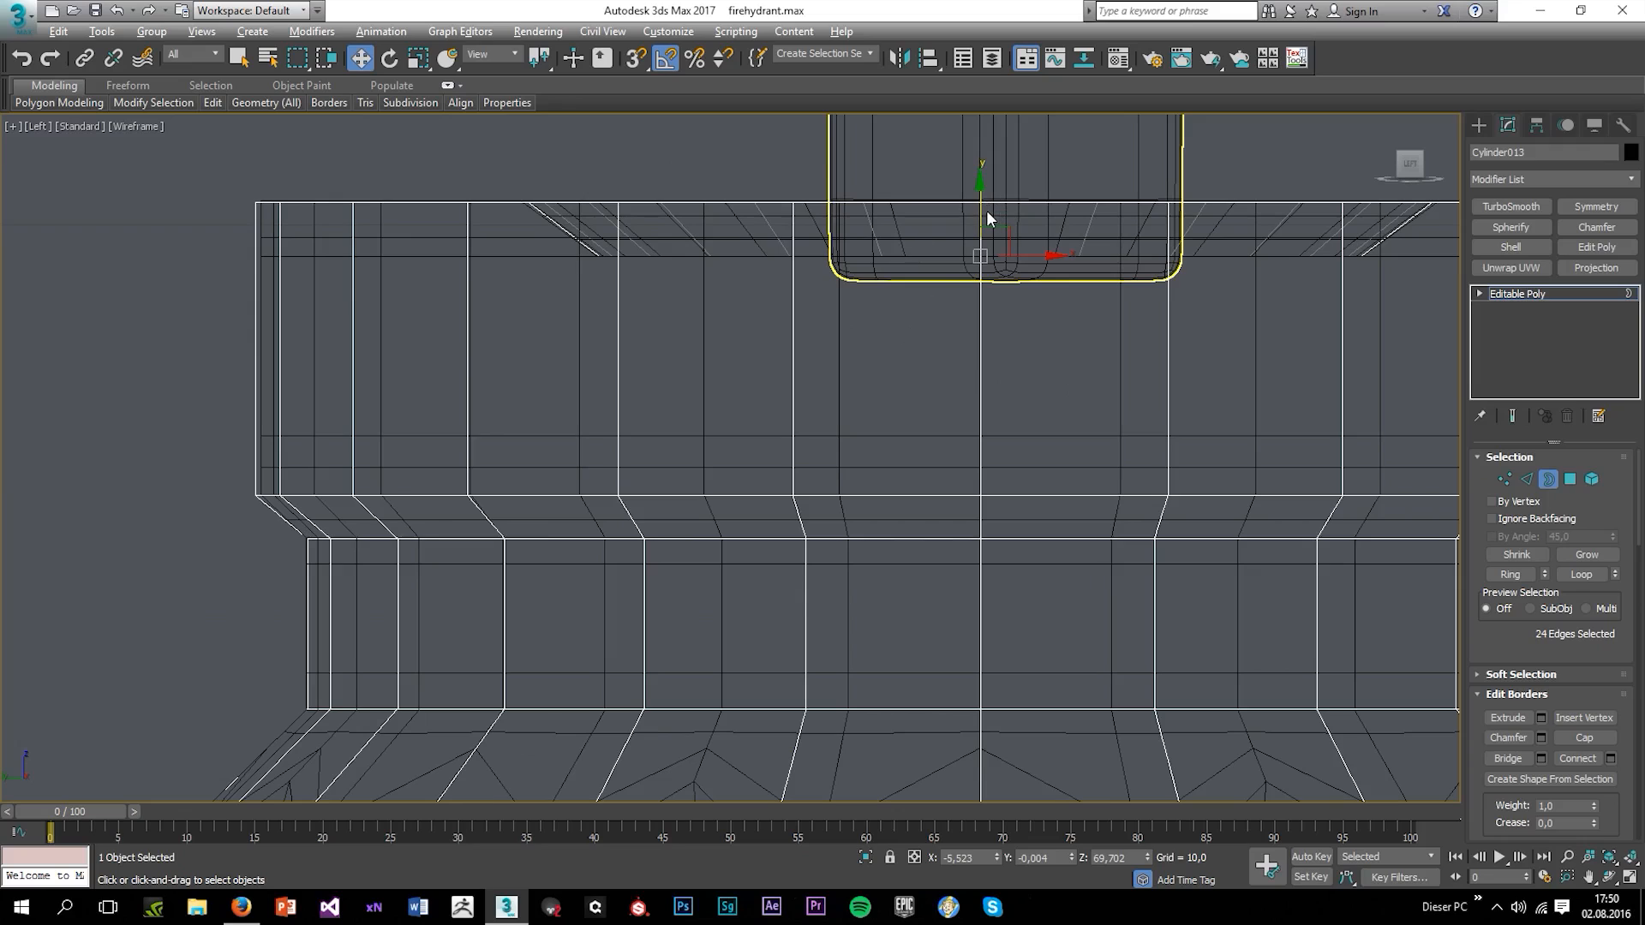
{"action": "left_click_drag", "start_coordinate": [986, 211], "coordinate": [970, 212]}
Deselect two opposite edges of the recess's inner loop and bridge the remaining 22 edges across the opening
{"action": "key", "text": "alt+w"}
{"action": "right_click", "coordinate": [965, 497]}
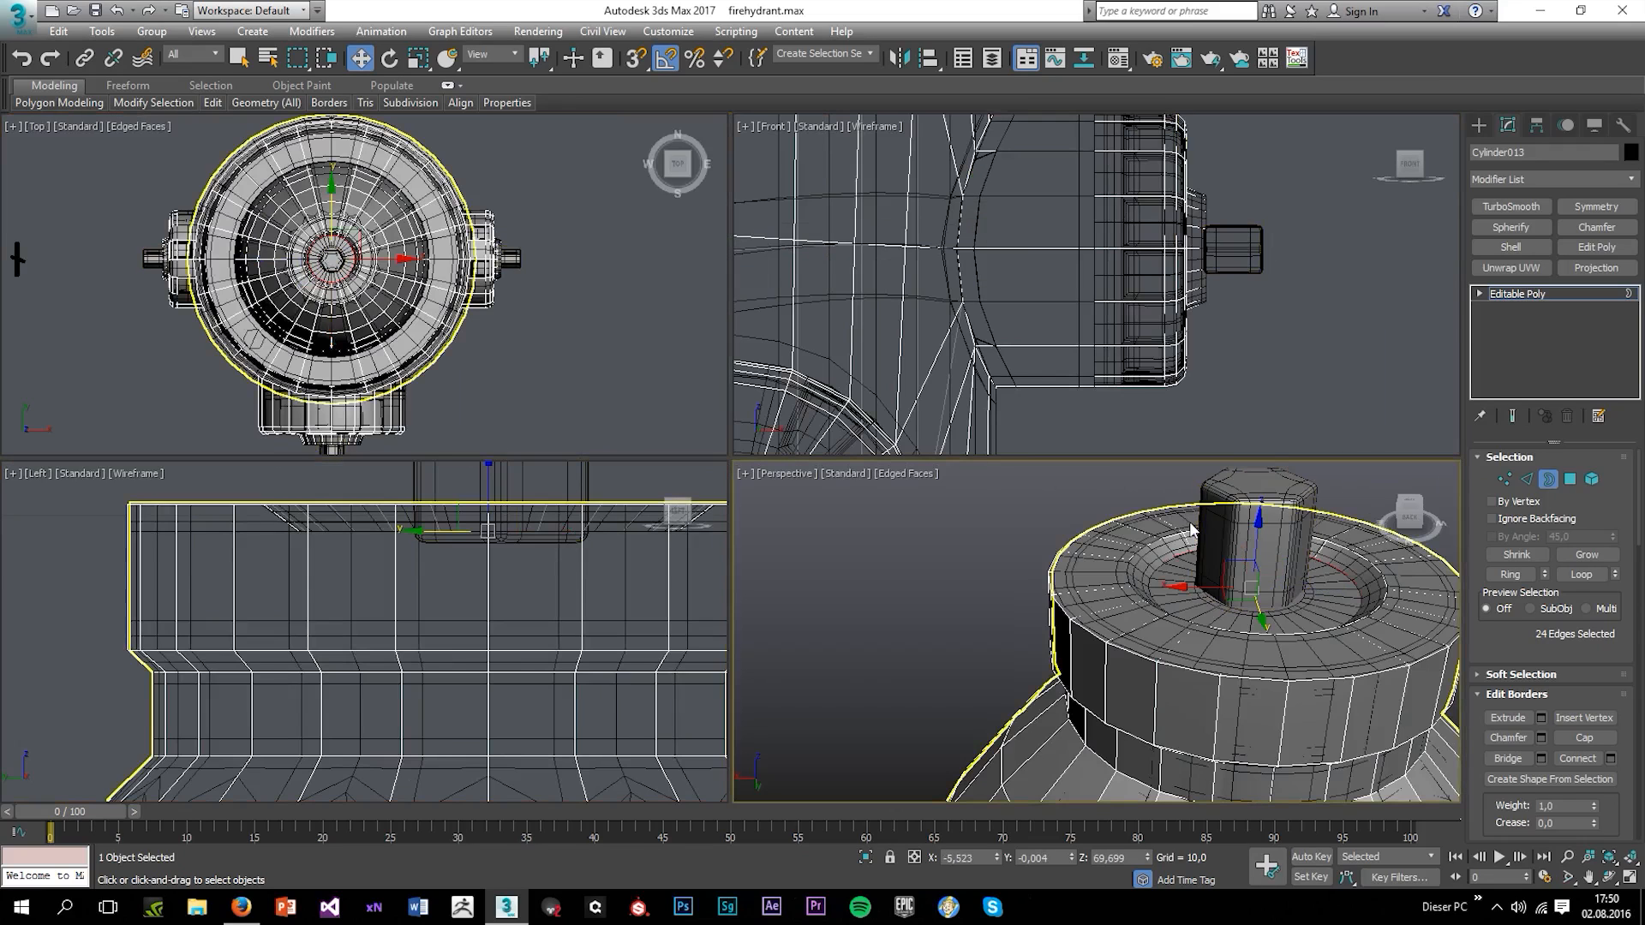
{"action": "key", "text": "alt+w"}
{"action": "left_click", "coordinate": [1528, 479]}
{"action": "key", "text": "F3"}
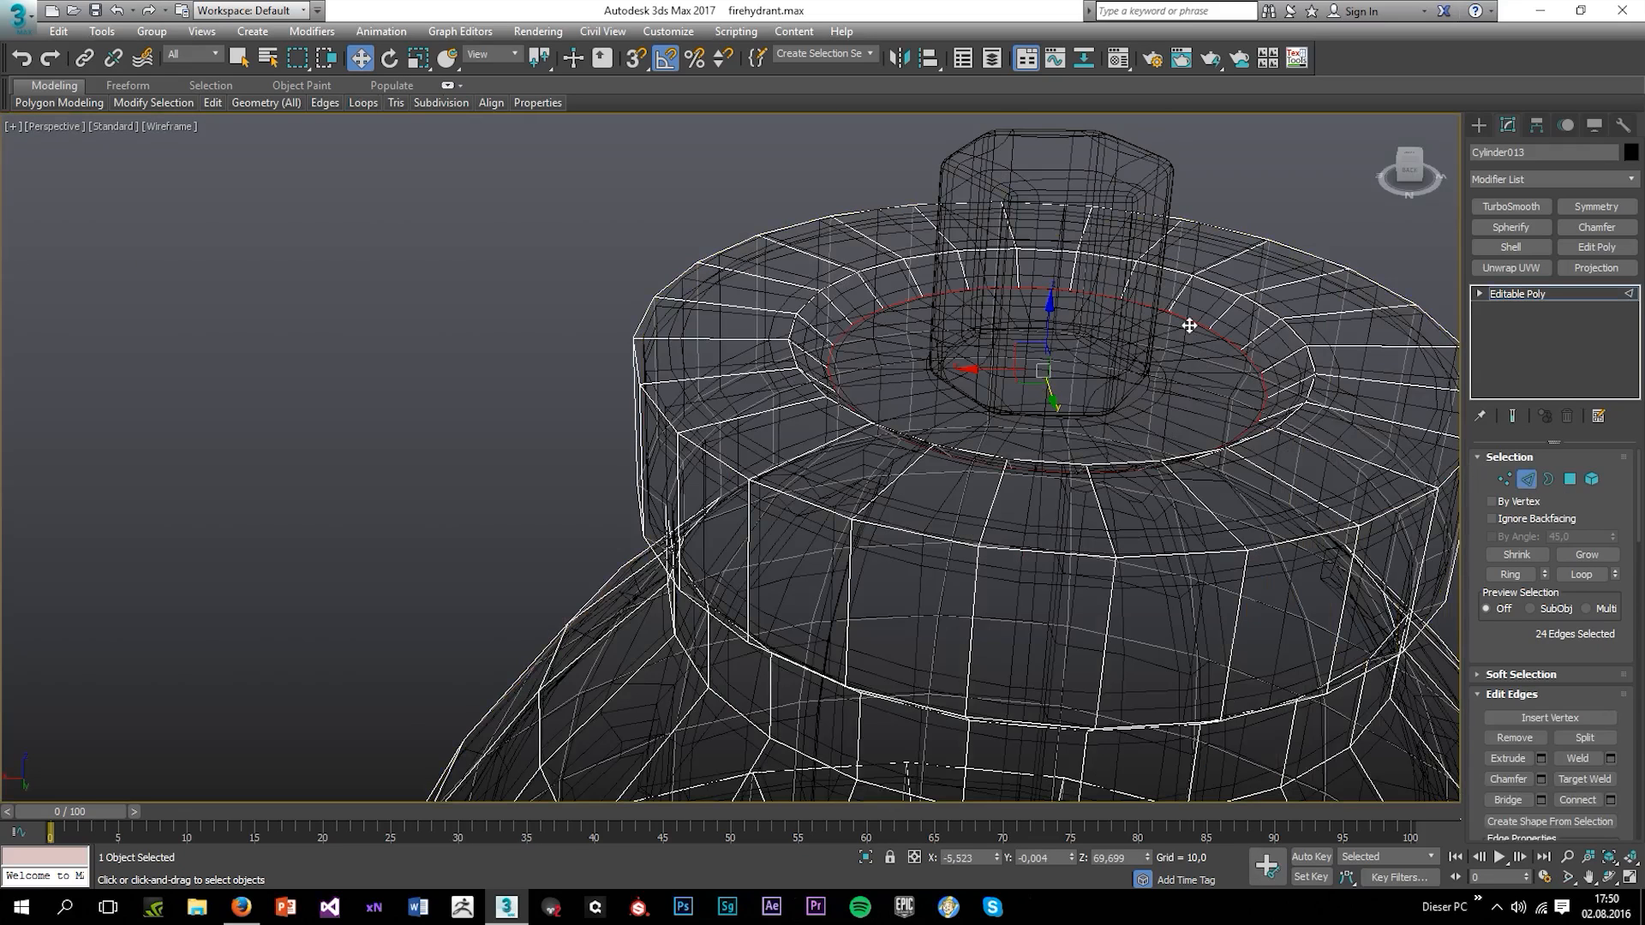
{"action": "middle_click_drag", "start_coordinate": [1140, 393], "coordinate": [1116, 471], "text": "alt"}
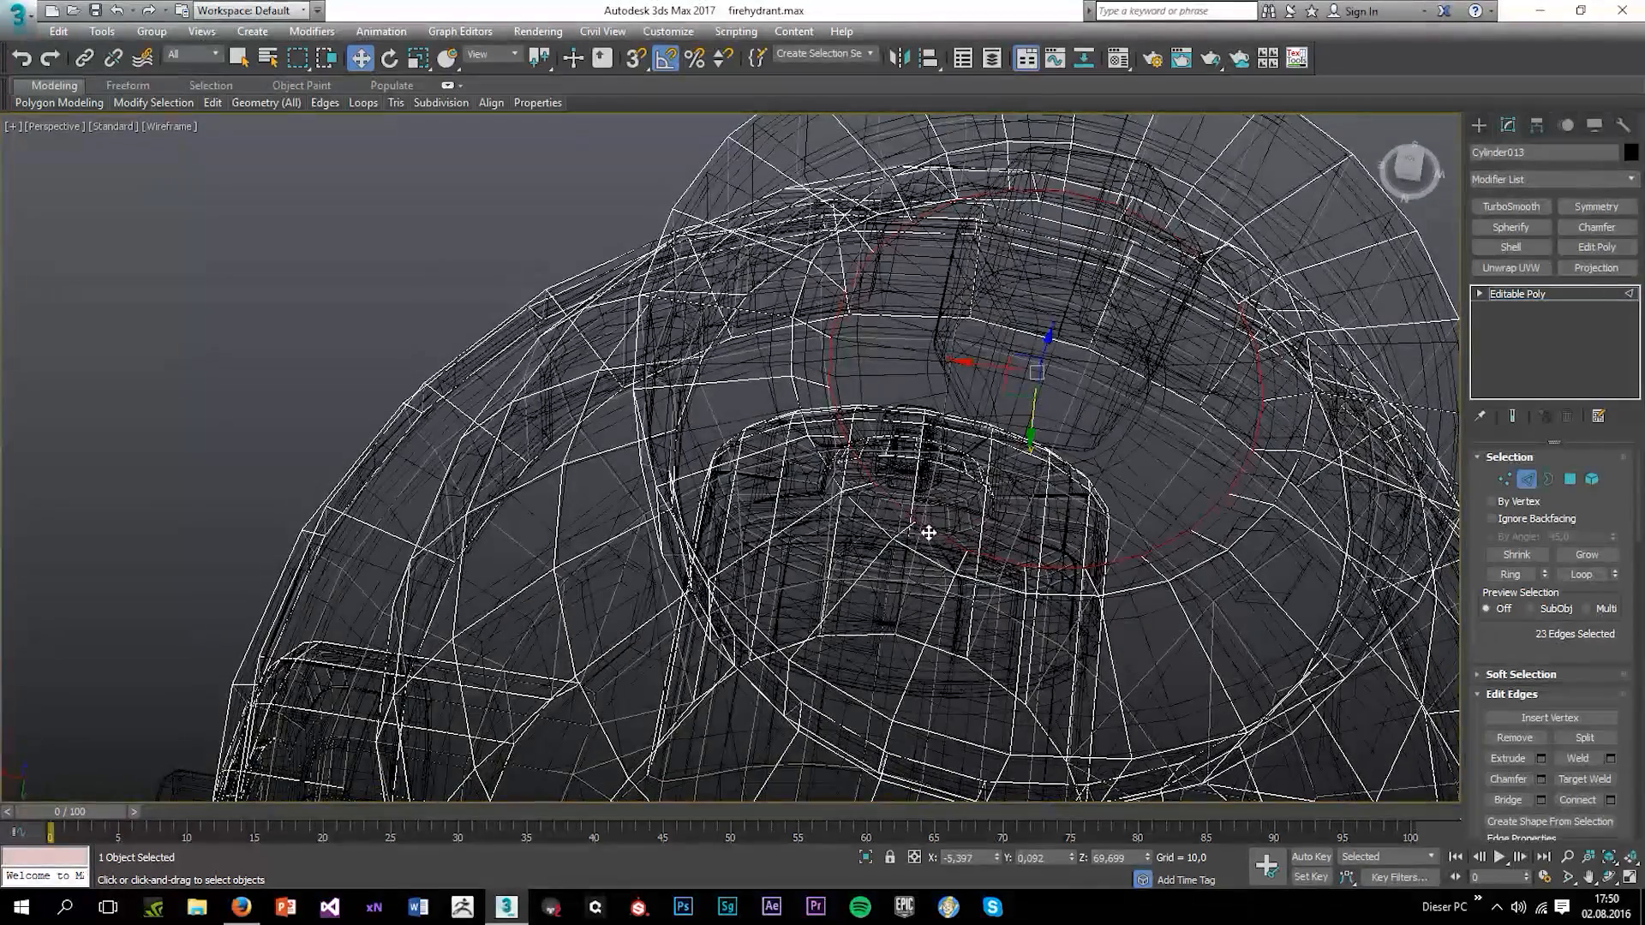
{"action": "left_click", "coordinate": [929, 533], "text": "alt"}
{"action": "key", "text": "ctrl+z"}
{"action": "left_click", "coordinate": [883, 493], "text": "alt"}
{"action": "key", "text": "ctrl+z"}
{"action": "left_click", "coordinate": [859, 457], "text": "alt"}
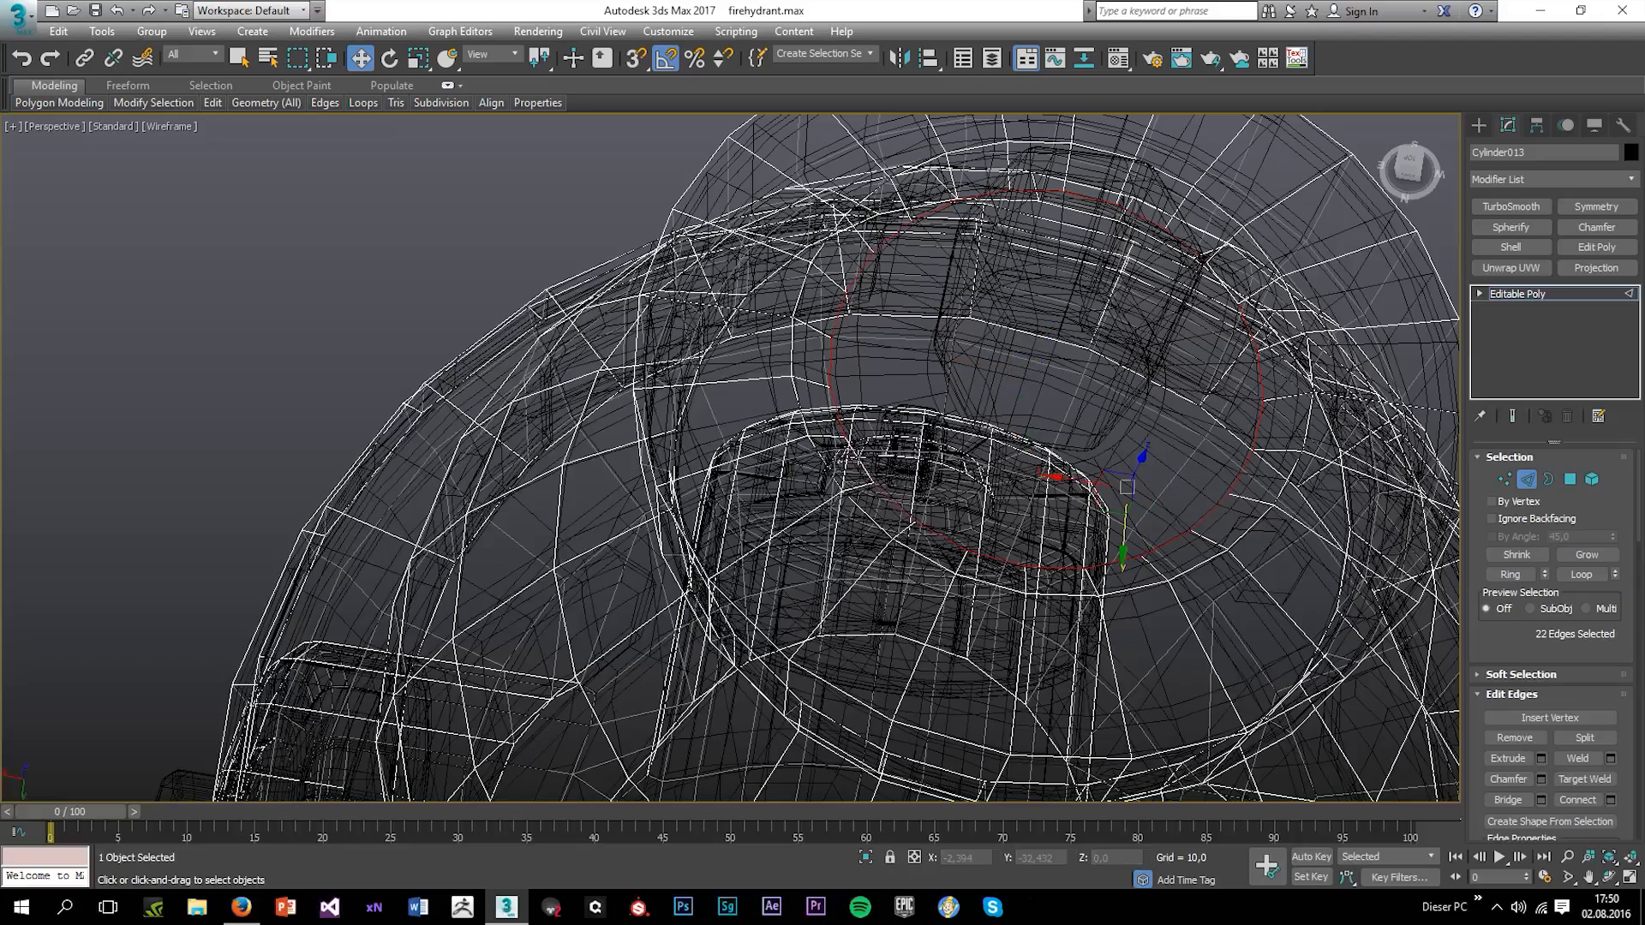
{"action": "key", "text": "semicolon"}
{"action": "middle_click_drag", "start_coordinate": [959, 493], "coordinate": [1460, 337], "text": "alt"}
Reselect the newly built body mesh and select its open bottom border just above the base
{"action": "left_click", "coordinate": [1510, 296]}
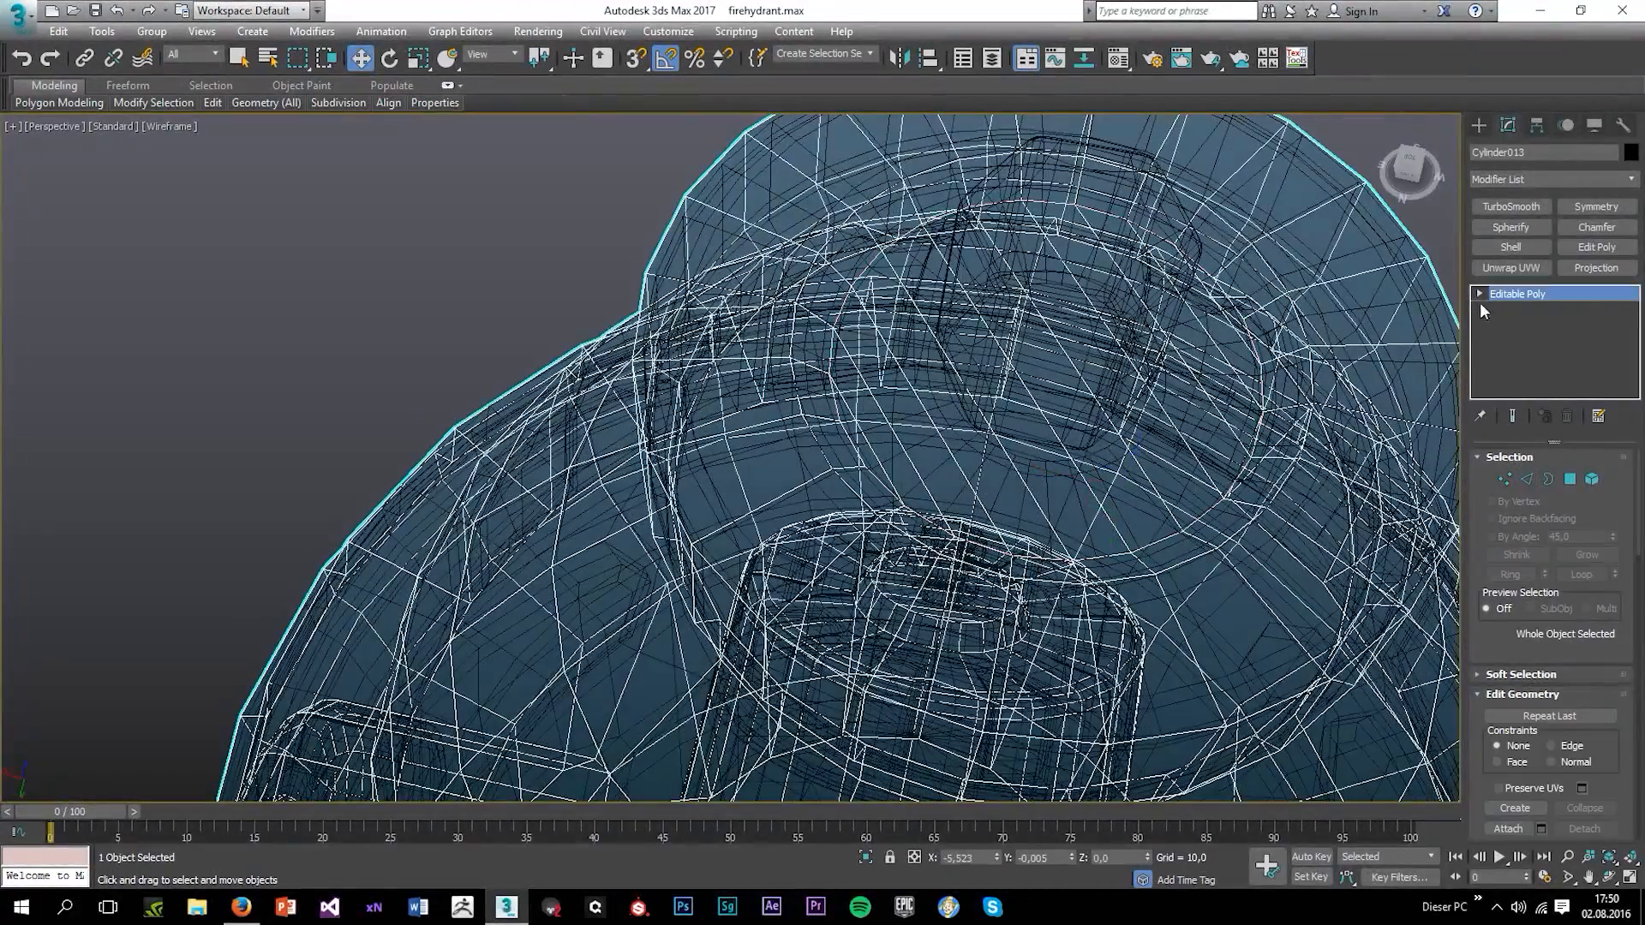
{"action": "left_click", "coordinate": [562, 330]}
{"action": "key", "text": "F3"}
{"action": "key", "text": "z"}
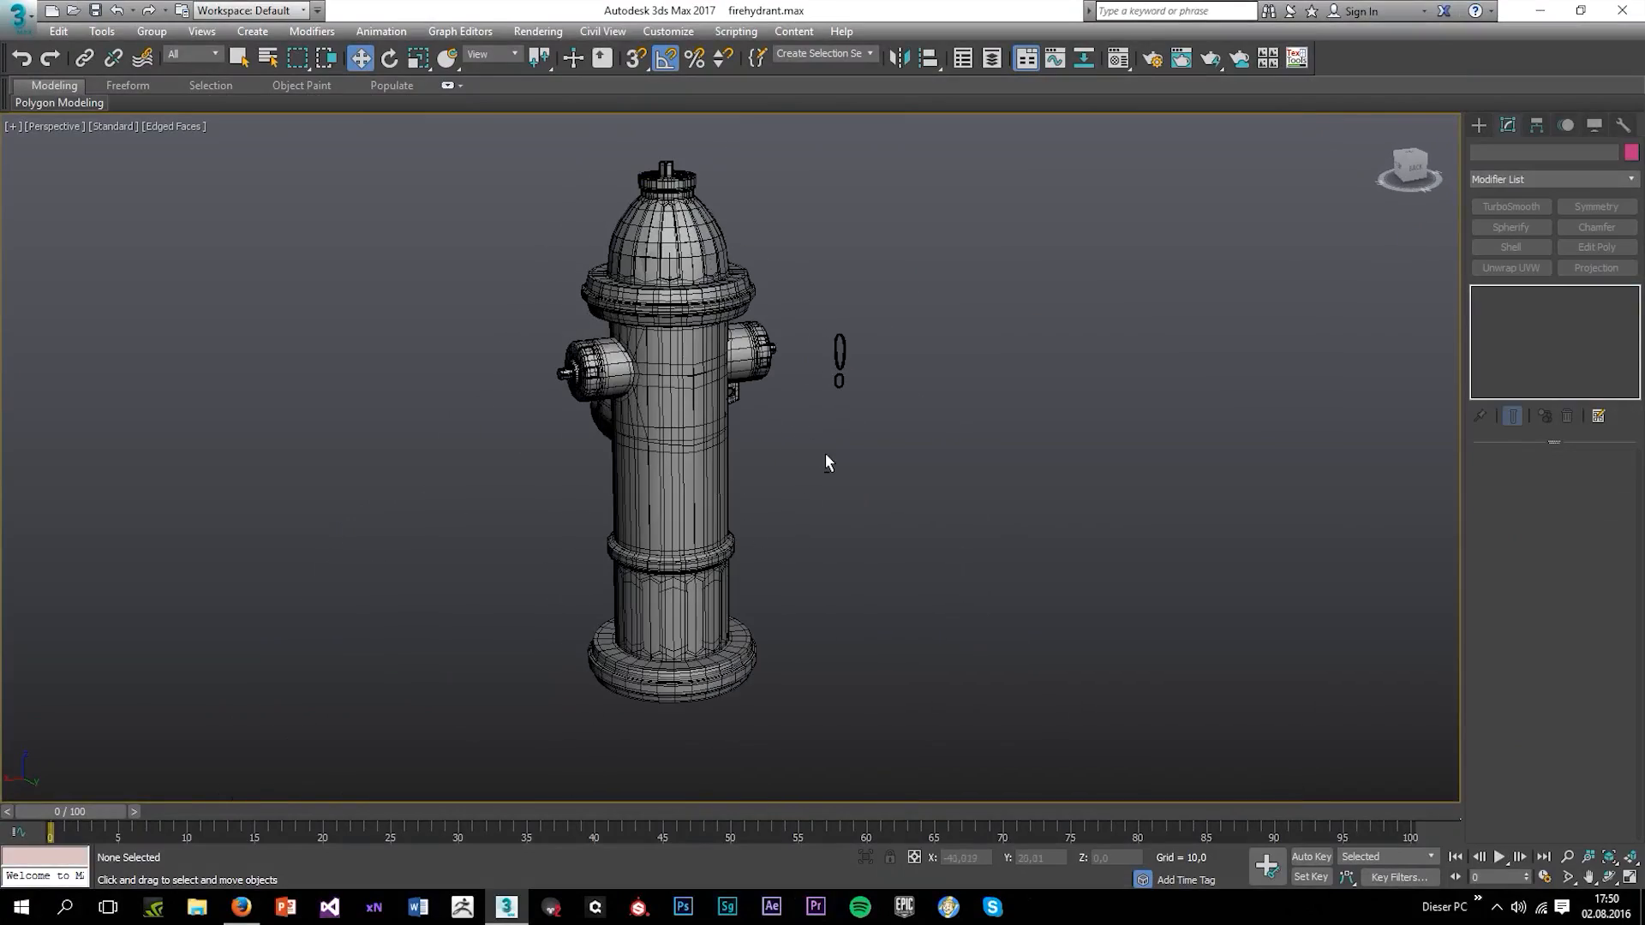
{"action": "middle_click_drag", "start_coordinate": [825, 463], "coordinate": [908, 437], "text": "alt"}
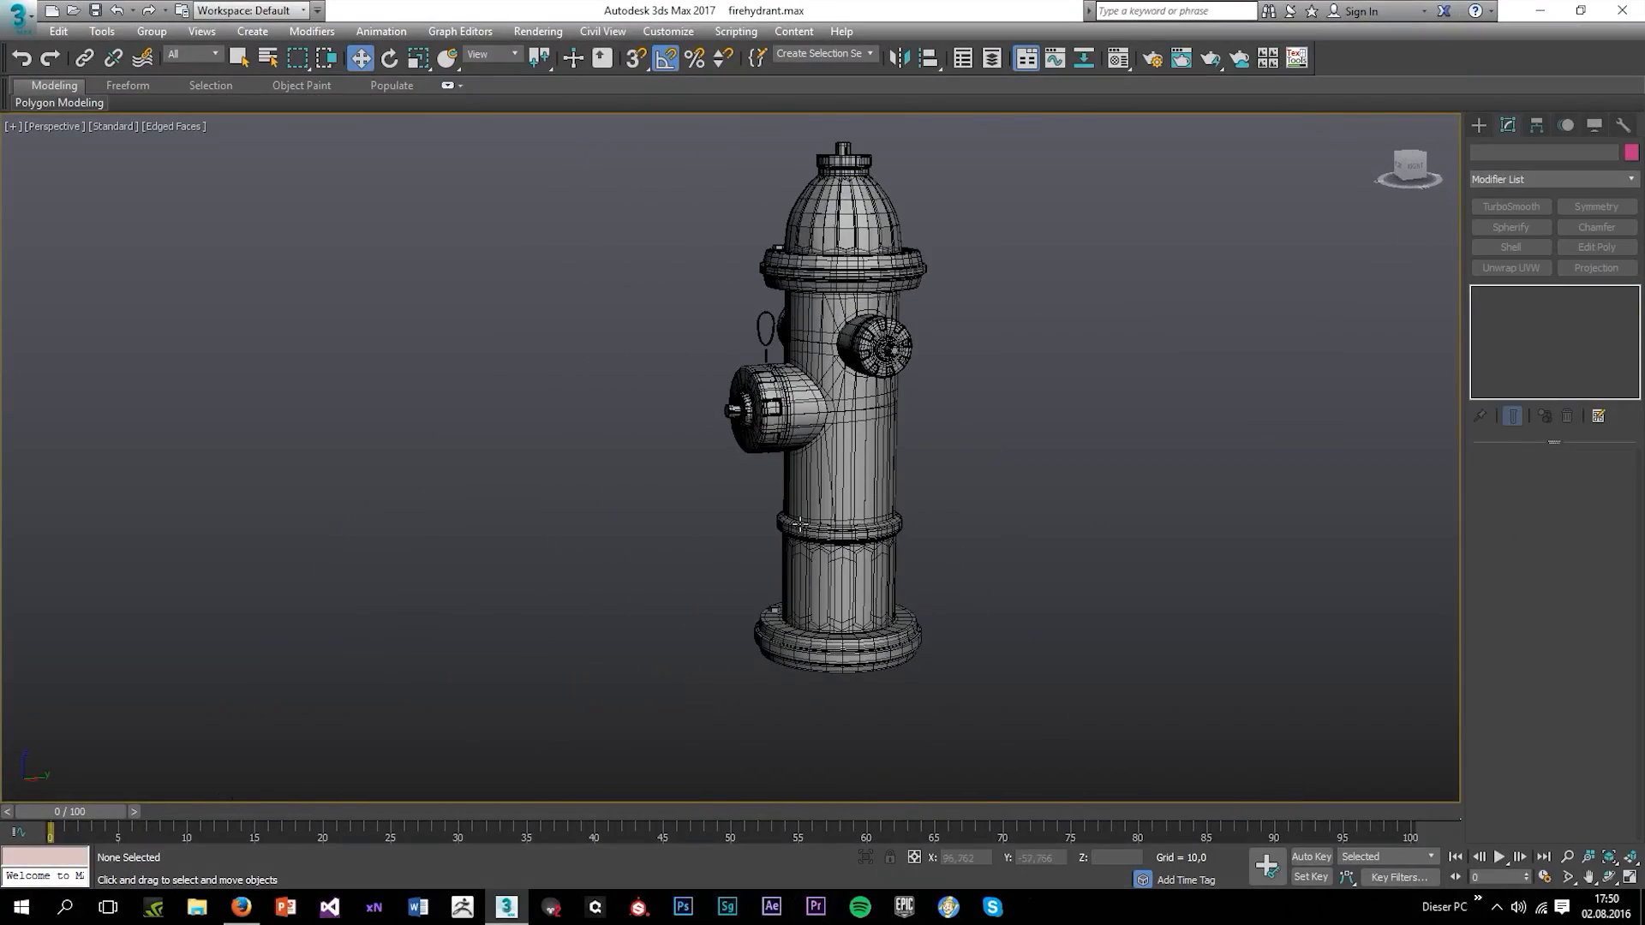
{"action": "scroll", "coordinate": [799, 524], "scroll_direction": "up", "scroll_amount": 5}
{"action": "left_click", "coordinate": [869, 312]}
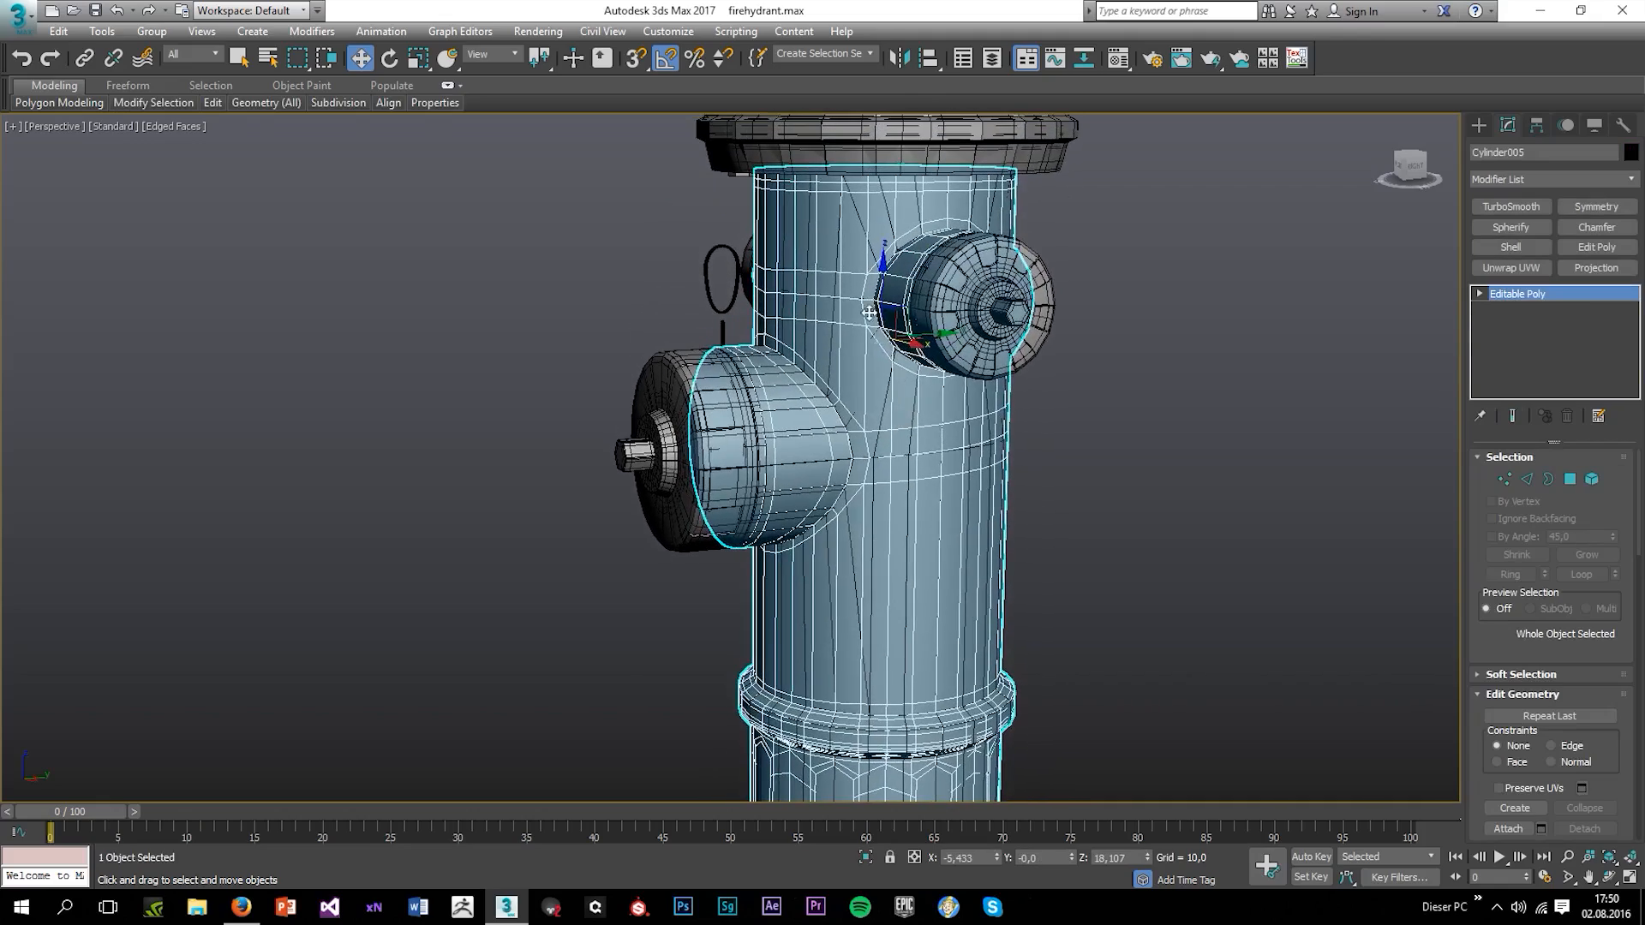
{"action": "left_click", "coordinate": [870, 226]}
{"action": "left_click", "coordinate": [1547, 479]}
{"action": "middle_click_drag", "start_coordinate": [913, 754], "coordinate": [931, 546]}
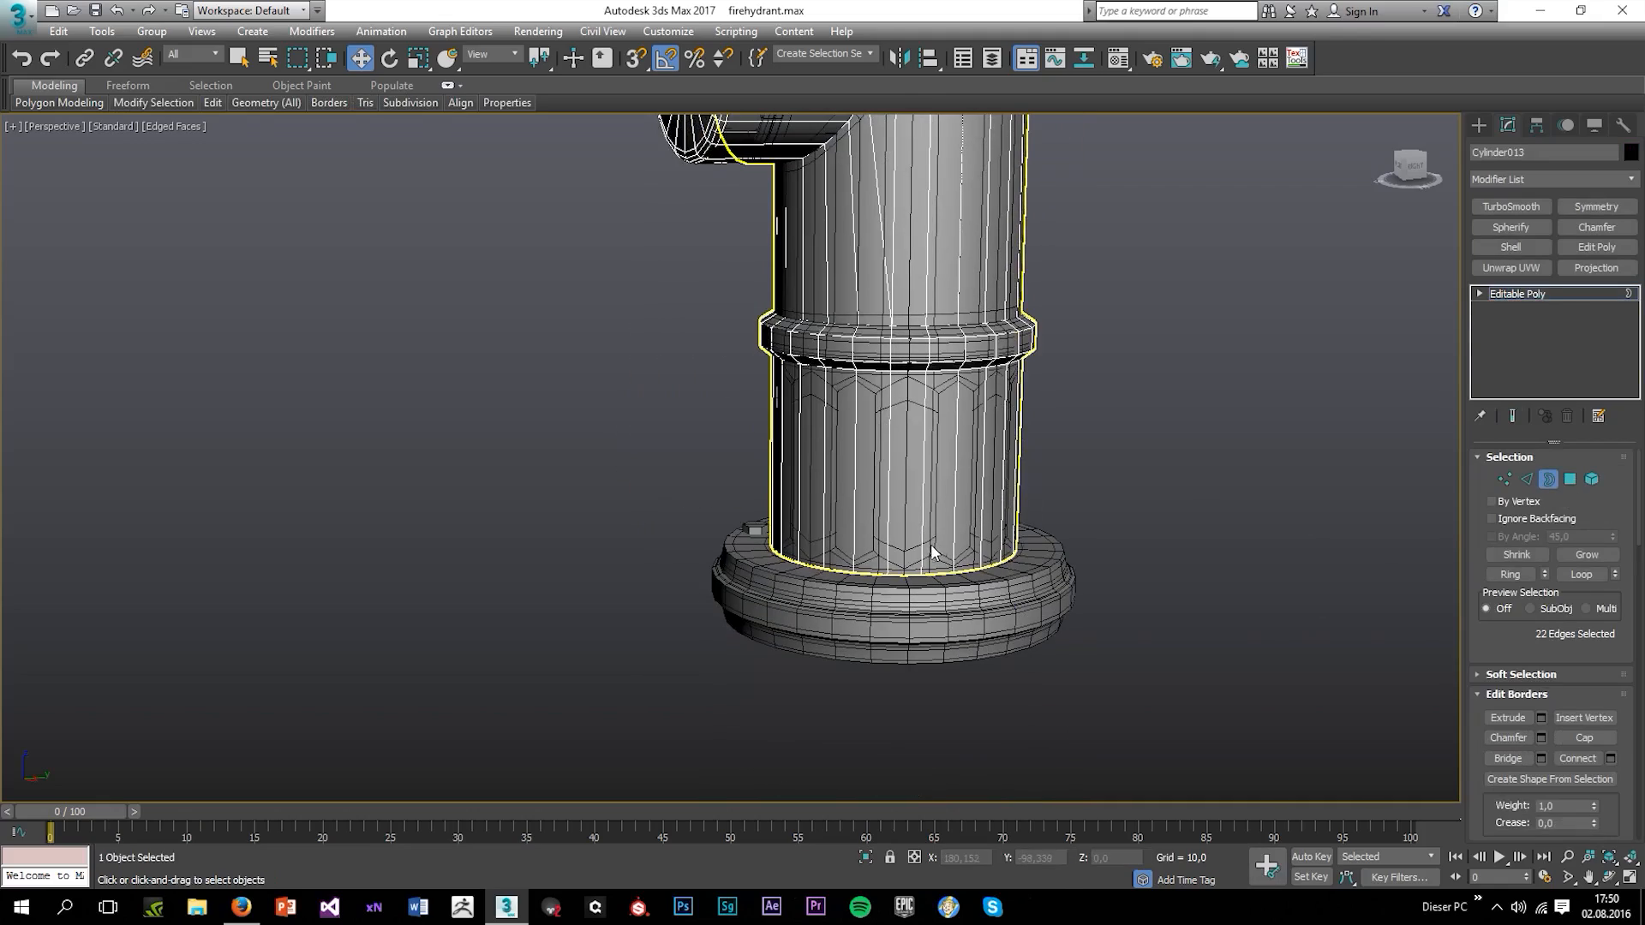
{"action": "left_click", "coordinate": [896, 574]}
Extrude the bottom border outward by scaling it to 139% so it reaches the base's upper outer edge
{"action": "key", "text": "alt+w"}
{"action": "right_click", "coordinate": [466, 687]}
{"action": "scroll", "coordinate": [450, 648], "scroll_direction": "down", "scroll_amount": 5}
{"action": "key", "text": "alt+w"}
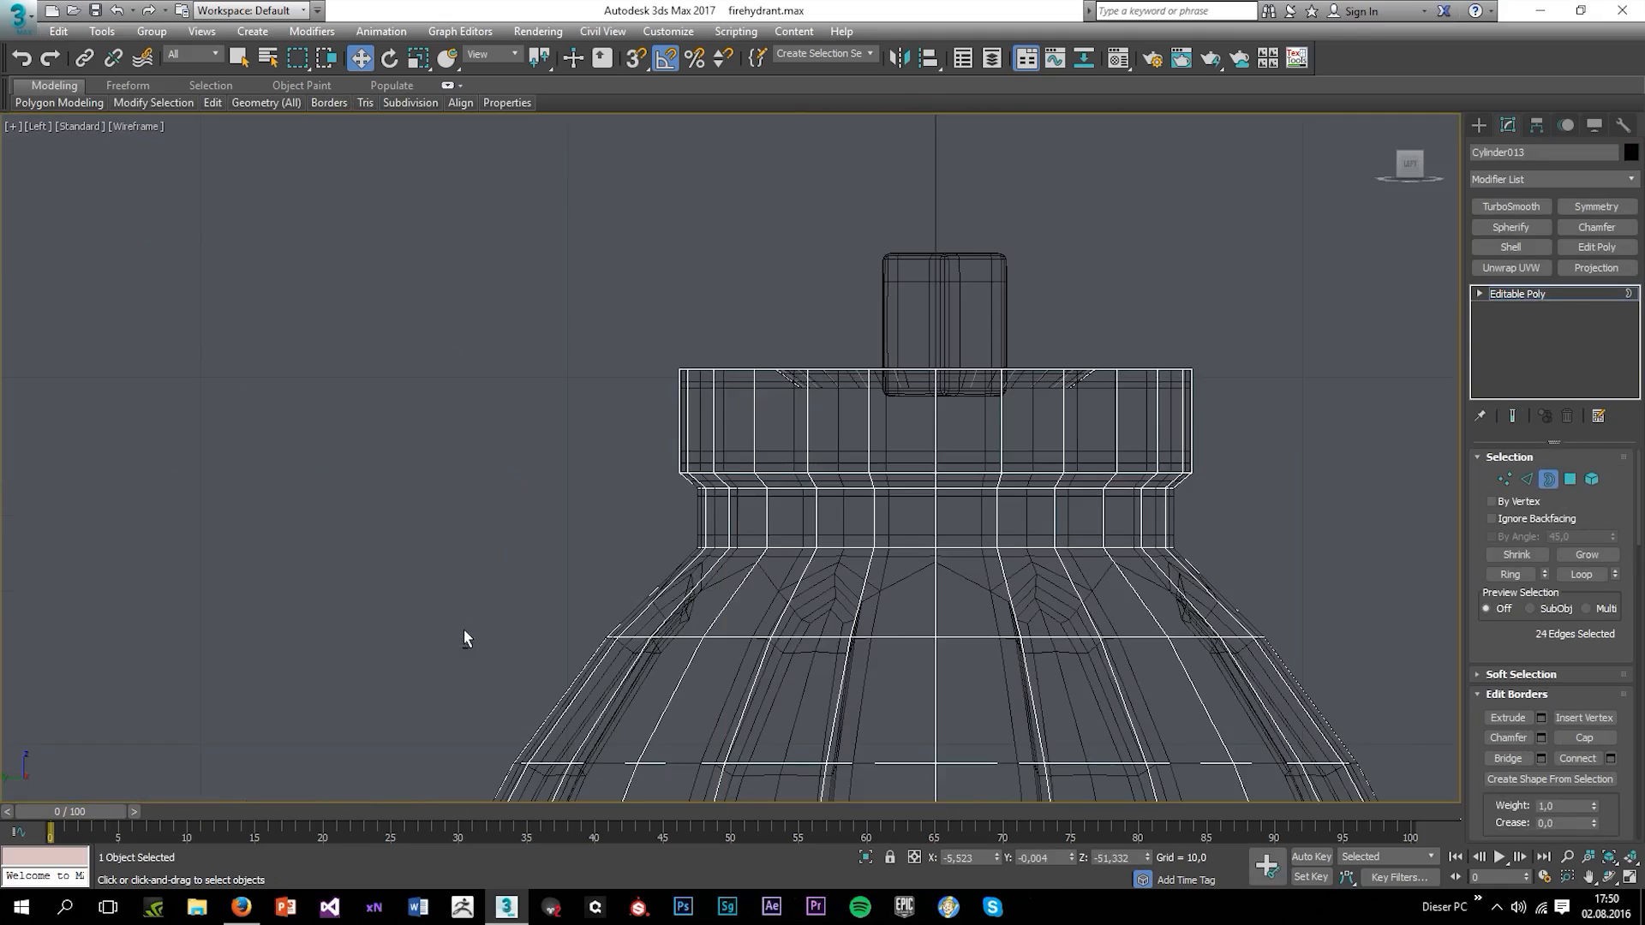
{"action": "scroll", "coordinate": [493, 686], "scroll_direction": "down", "scroll_amount": 2}
{"action": "middle_click_drag", "start_coordinate": [495, 690], "coordinate": [486, 262]}
{"action": "scroll", "coordinate": [771, 480], "scroll_direction": "down", "scroll_amount": 8}
{"action": "scroll", "coordinate": [771, 578], "scroll_direction": "up", "scroll_amount": 6}
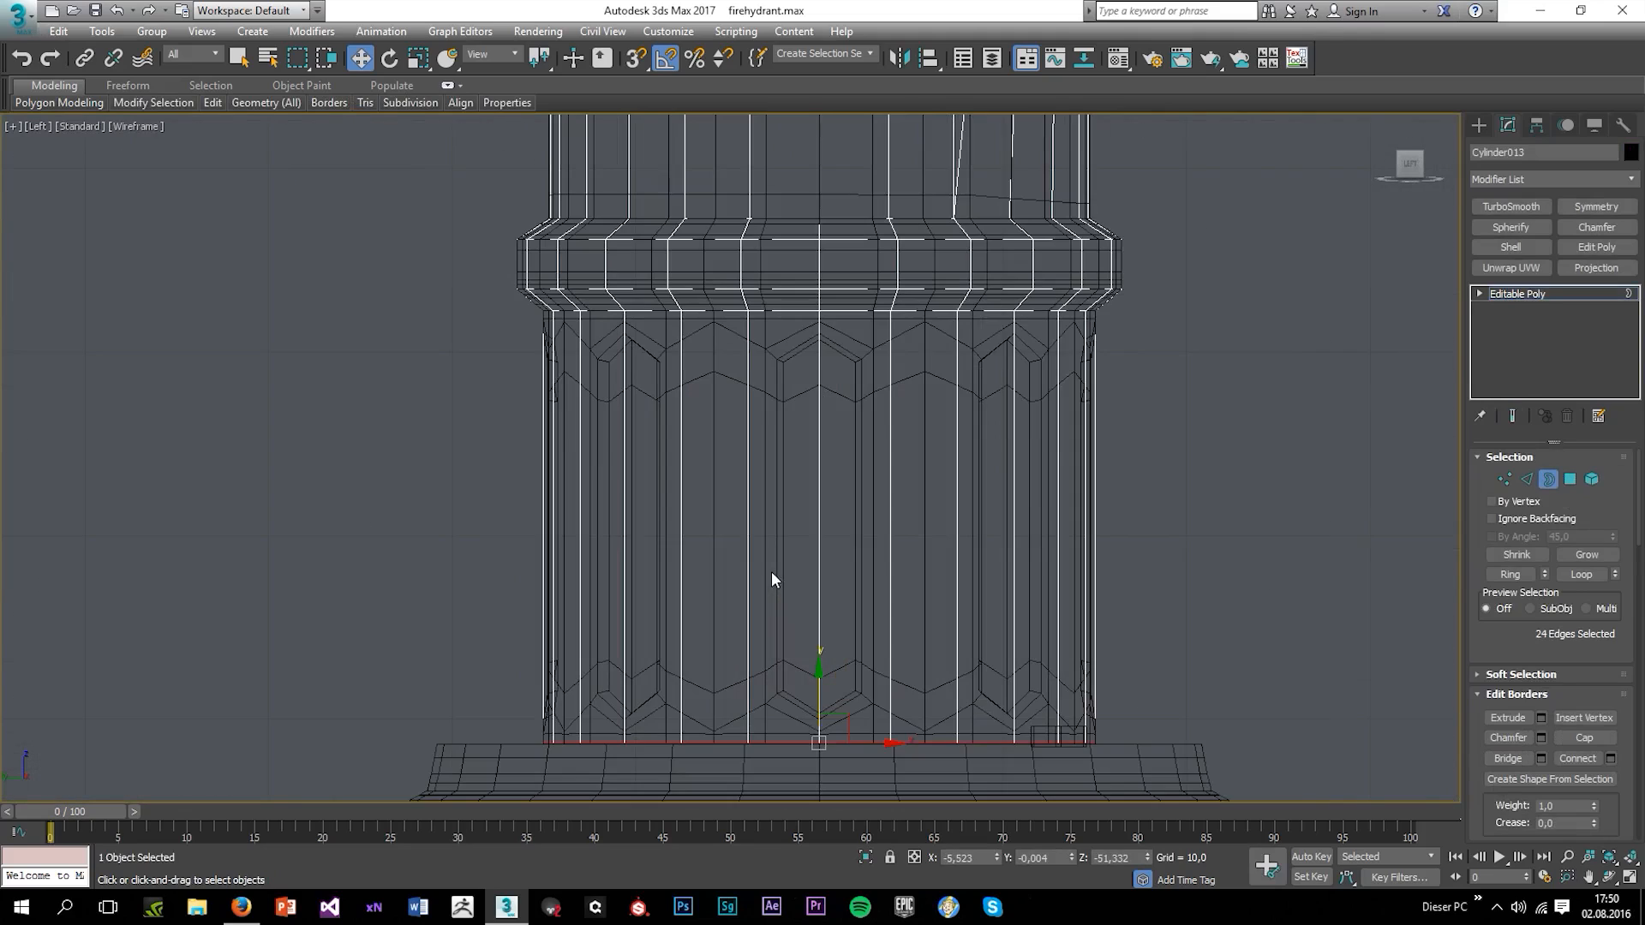
{"action": "scroll", "coordinate": [826, 598], "scroll_direction": "up", "scroll_amount": 4}
{"action": "key", "text": "r"}
{"action": "left_click_drag", "start_coordinate": [856, 569], "coordinate": [825, 540]}
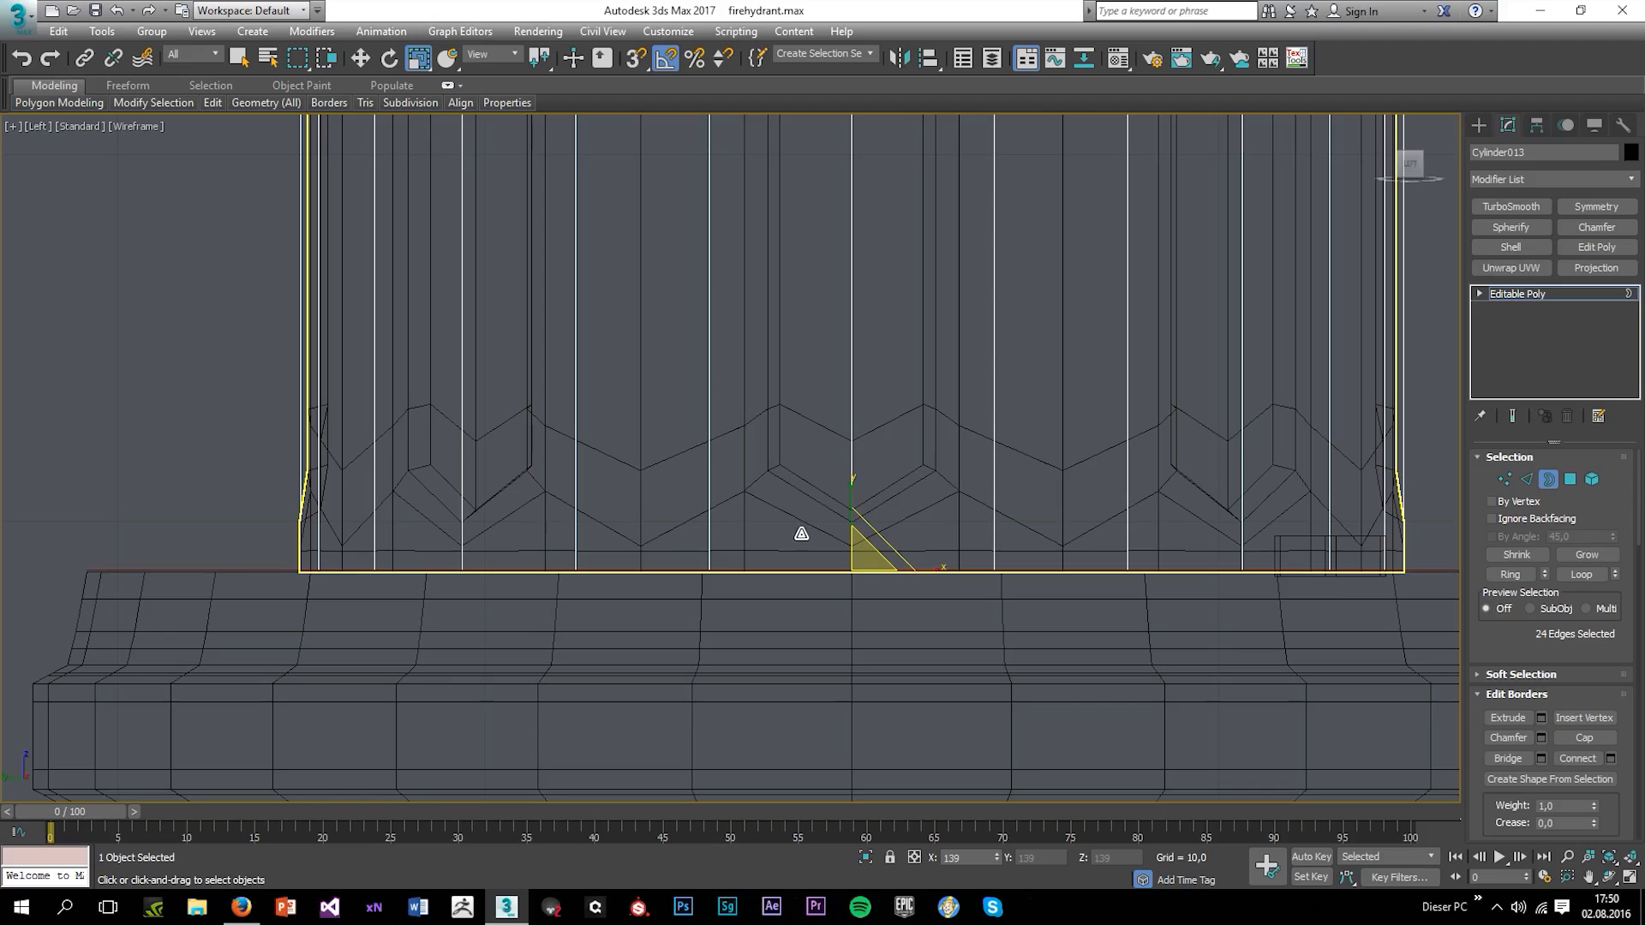
Extrude the border down along the base's upper slope, scale it to the outline and extend it to the wide band's height
{"action": "key", "text": "w"}
{"action": "left_click_drag", "start_coordinate": [852, 527], "coordinate": [828, 657], "text": "shift"}
{"action": "key", "text": "r"}
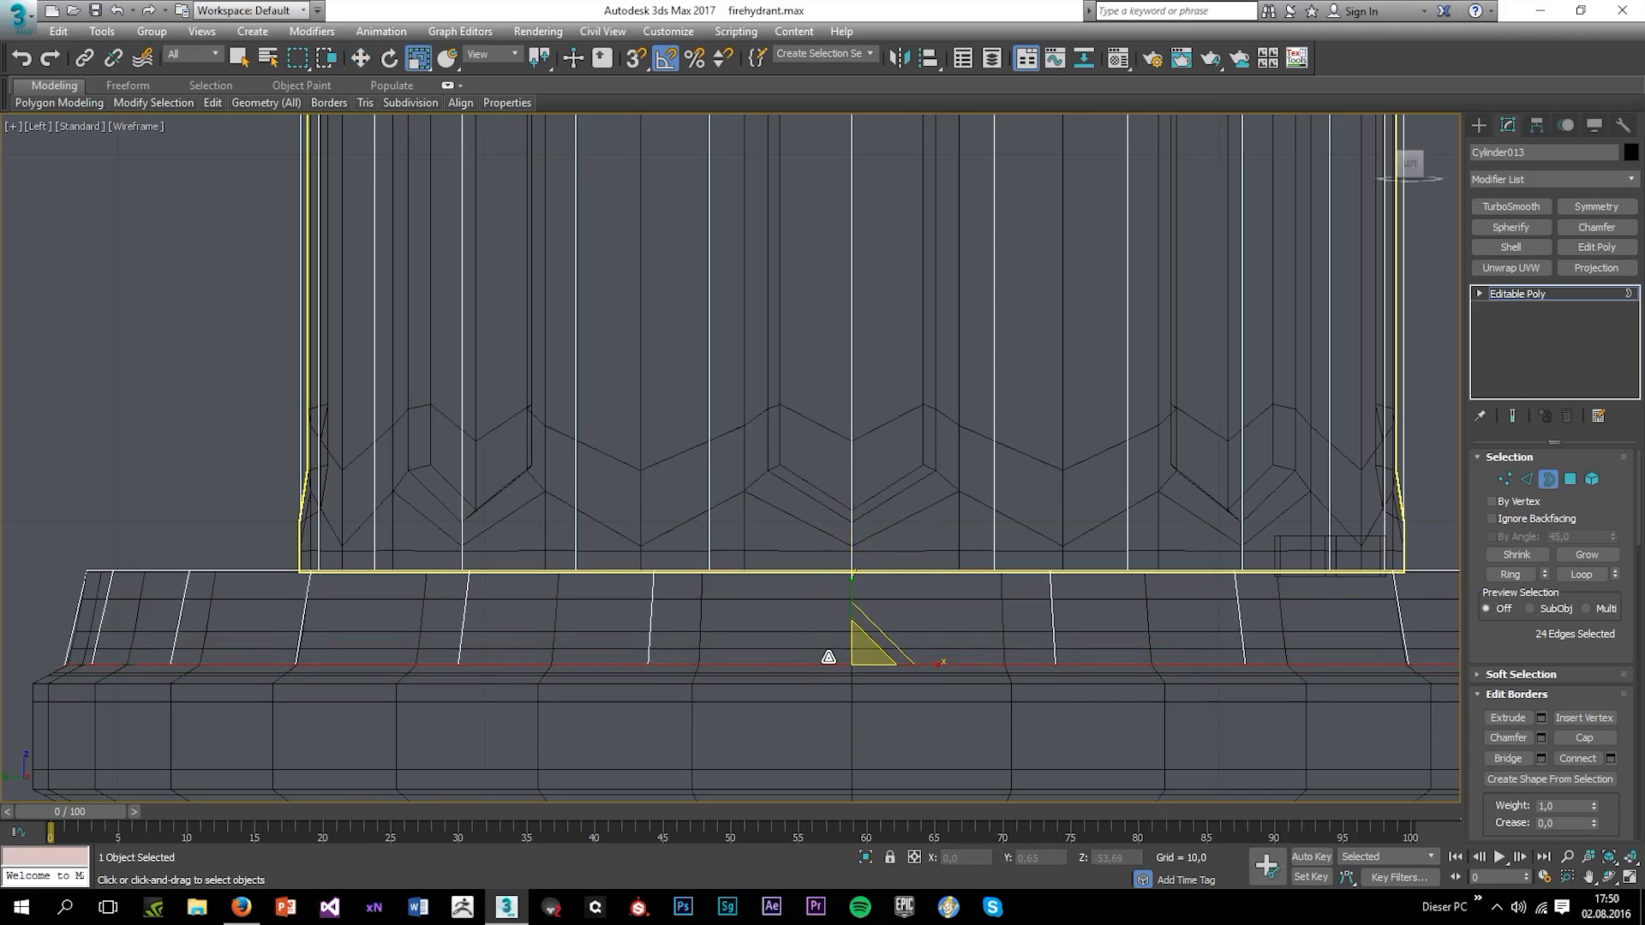
{"action": "middle_click_drag", "start_coordinate": [723, 666], "coordinate": [825, 522]}
{"action": "key", "text": "w"}
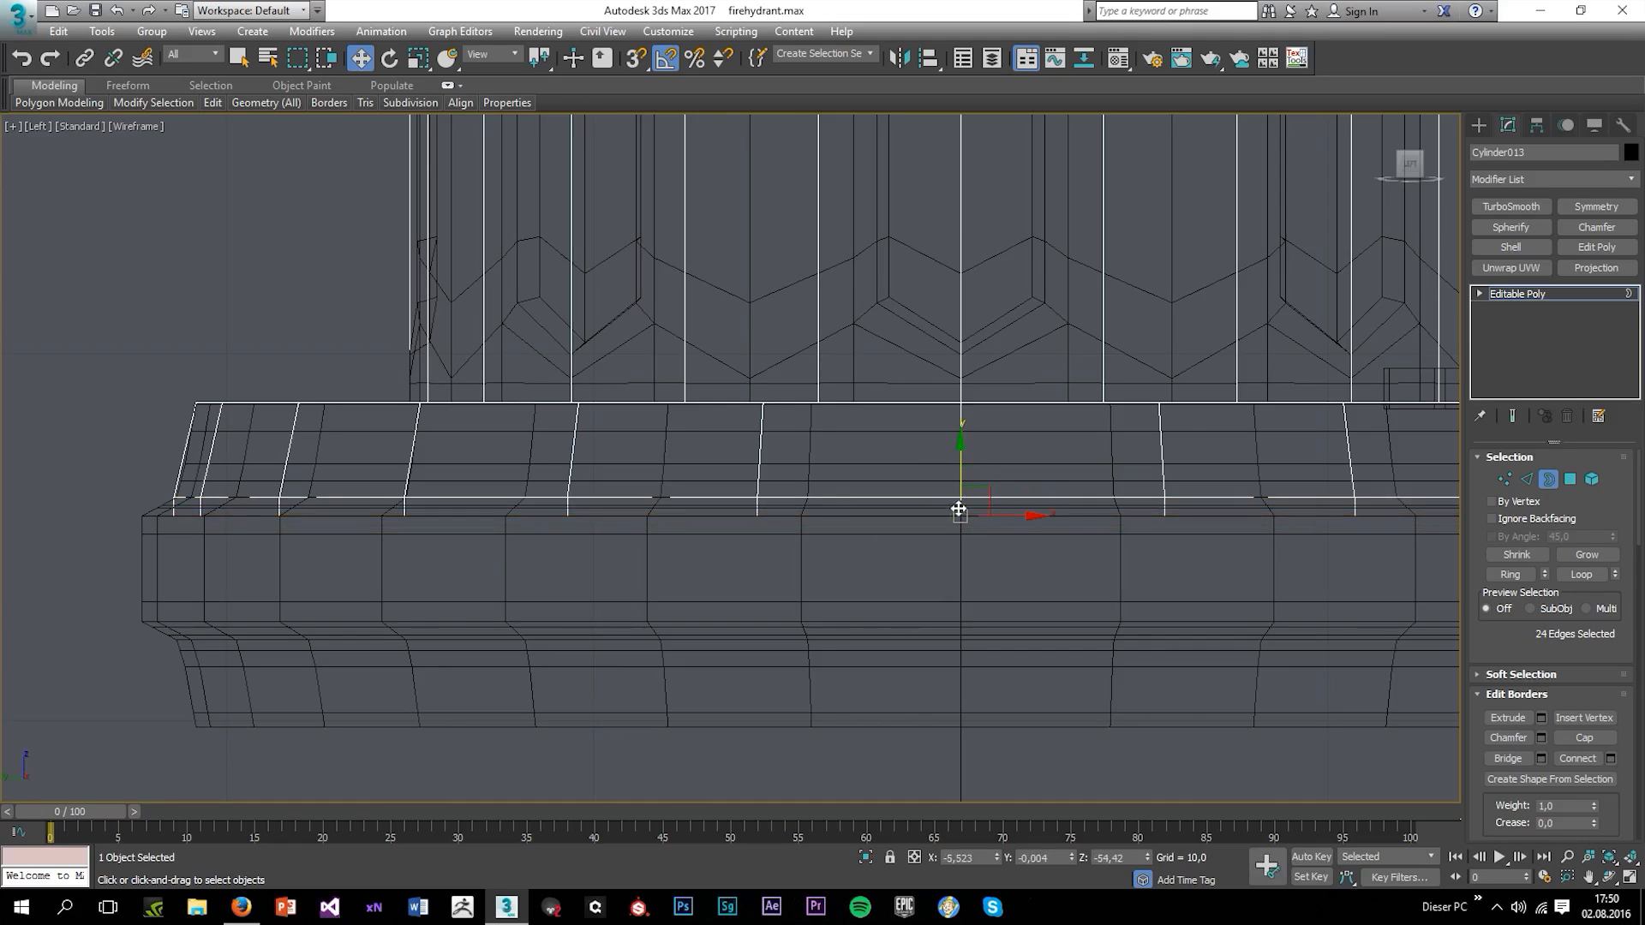
Shape the base's wide band by scaling the border outward, extending it downward and tapering it to 95% below the band
{"action": "key", "text": "r"}
{"action": "left_click_drag", "start_coordinate": [954, 517], "coordinate": [971, 631]}
{"action": "key", "text": "w"}
{"action": "key", "text": "r"}
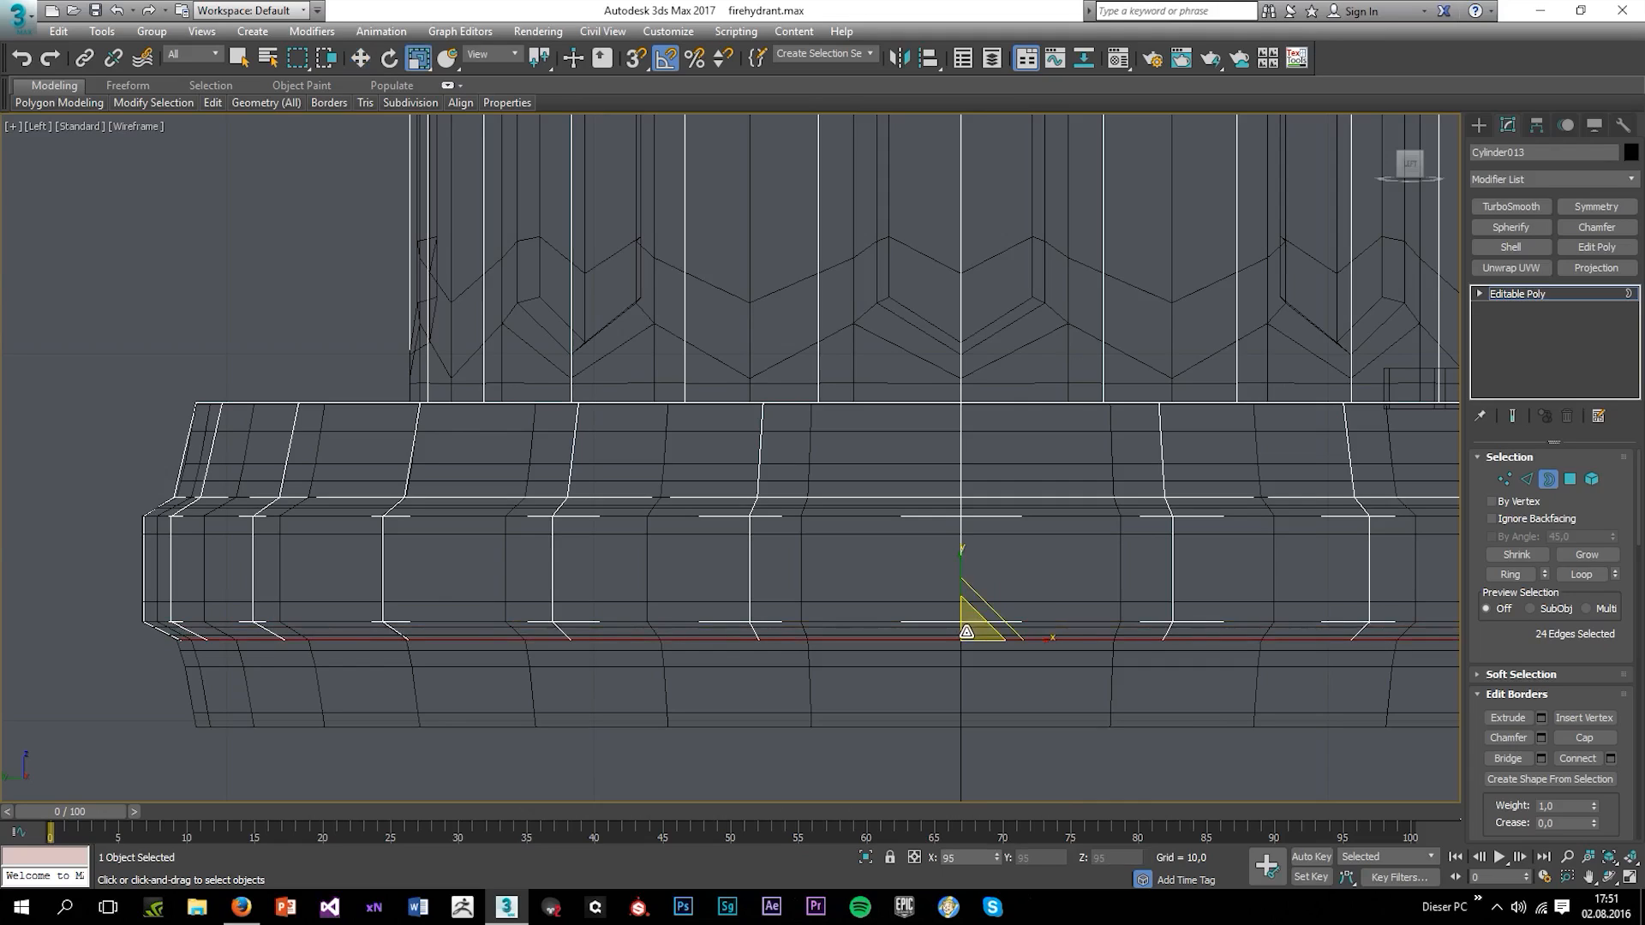
{"action": "left_click_drag", "start_coordinate": [966, 631], "coordinate": [963, 629]}
{"action": "left_click_drag", "start_coordinate": [966, 632], "coordinate": [981, 638]}
Extrude the border down to the base's bottom edge and fine-tune its height to line up with that edge
{"action": "key", "text": "w"}
{"action": "left_click_drag", "start_coordinate": [972, 606], "coordinate": [950, 688], "text": "shift"}
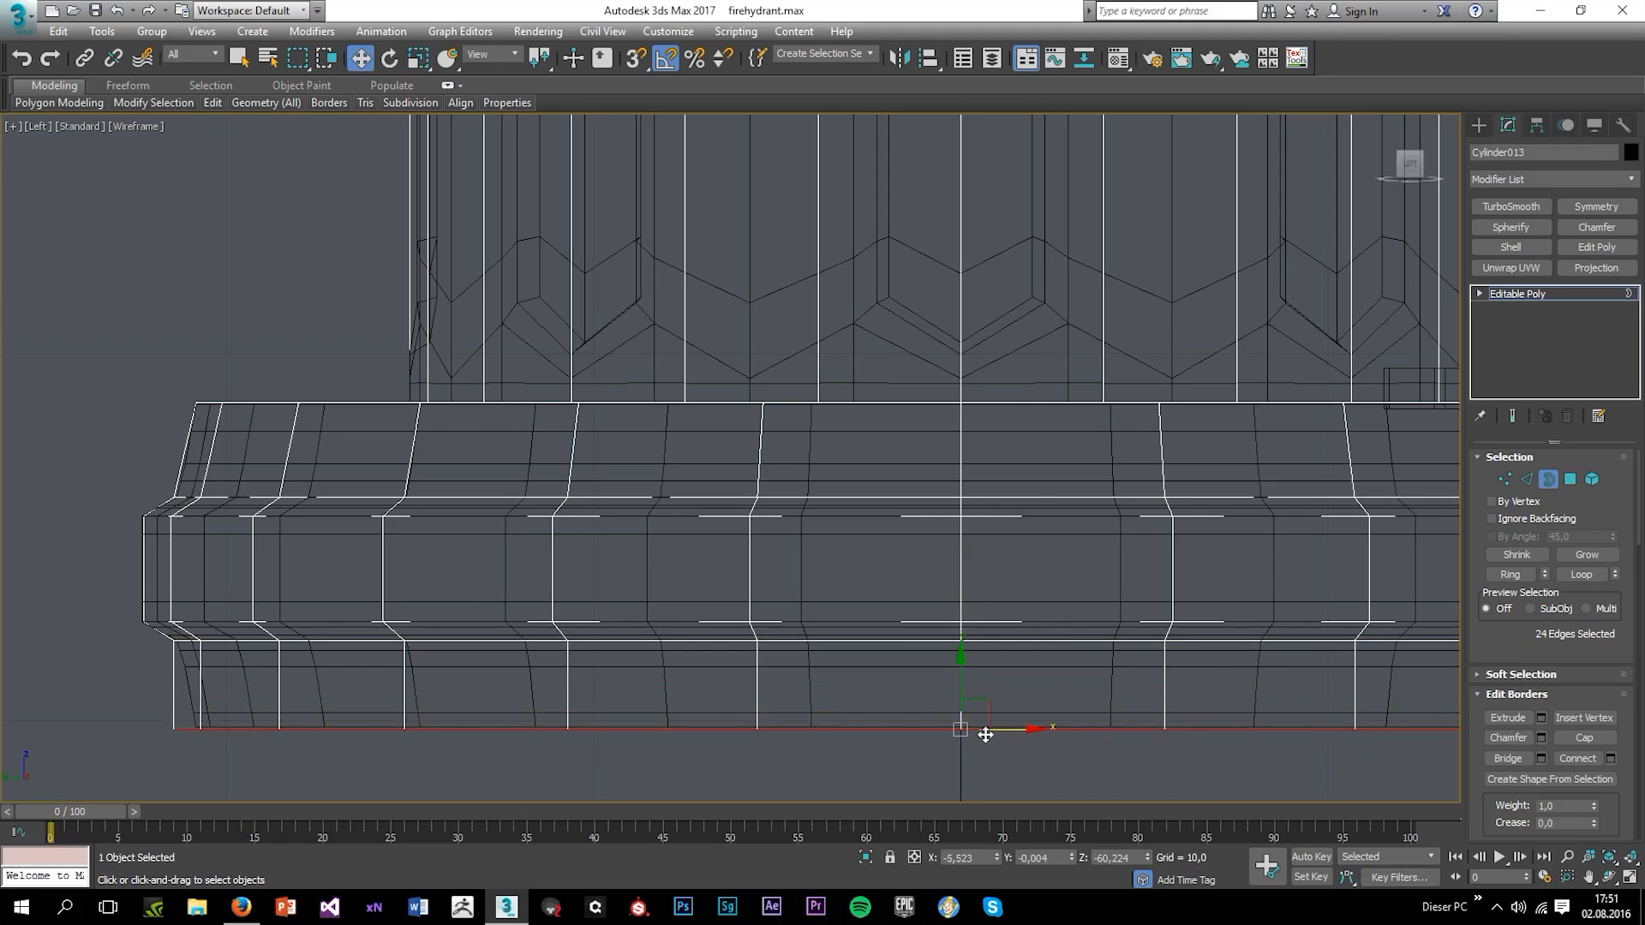
{"action": "key", "text": "r"}
{"action": "scroll", "coordinate": [965, 716], "scroll_direction": "up", "scroll_amount": 5}
{"action": "scroll", "coordinate": [963, 635], "scroll_direction": "up", "scroll_amount": 3}
{"action": "key", "text": "w"}
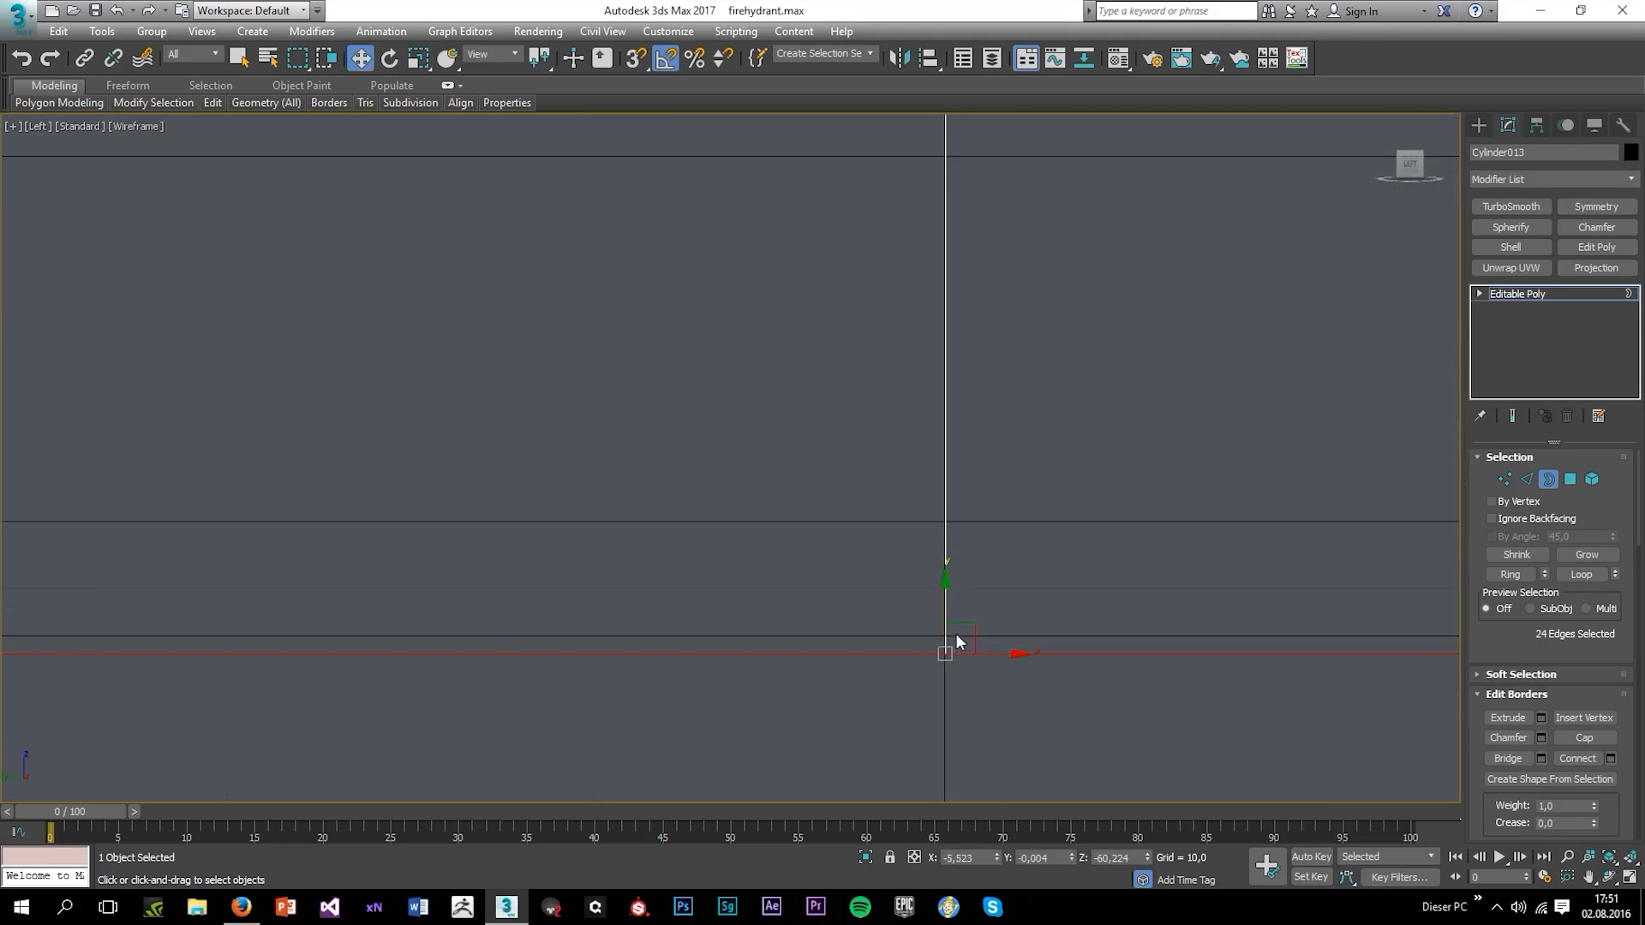
{"action": "left_click_drag", "start_coordinate": [942, 621], "coordinate": [932, 613]}
Scale the bottom border inward to match the tapered outline of the base's lower edge
{"action": "key", "text": "alt+w"}
{"action": "scroll", "coordinate": [976, 647], "scroll_direction": "down", "scroll_amount": 2}
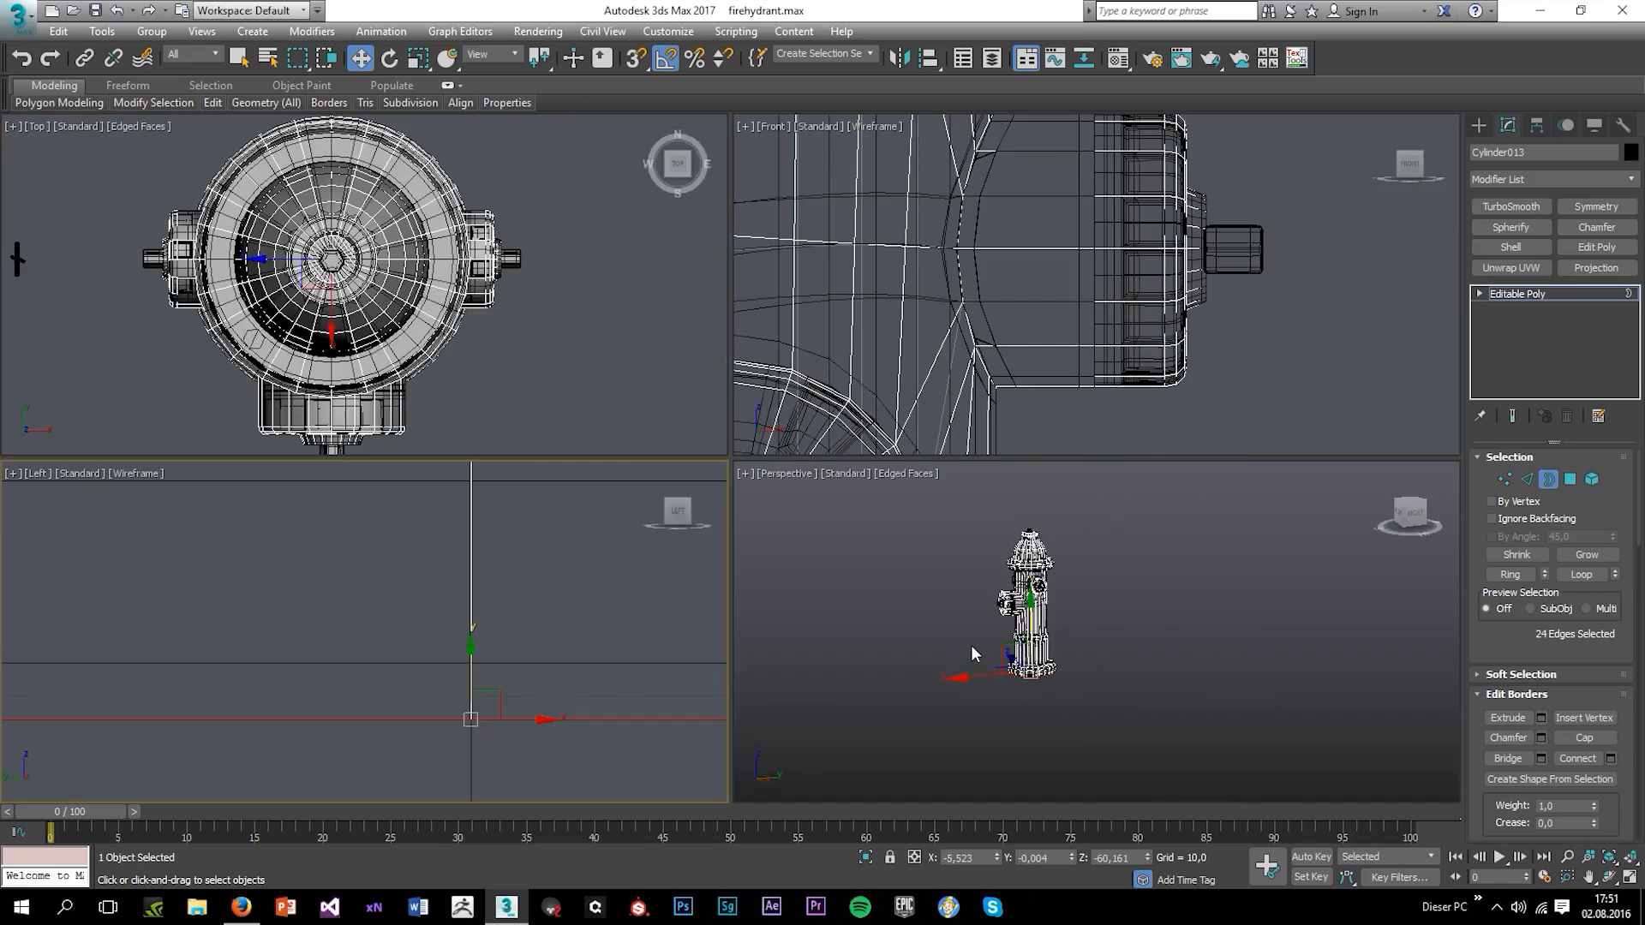
{"action": "key", "text": "alt+w"}
{"action": "key", "text": "alt+w"}
{"action": "right_click", "coordinate": [411, 623]}
{"action": "key", "text": "alt+w"}
{"action": "scroll", "coordinate": [428, 591], "scroll_direction": "down", "scroll_amount": 6}
{"action": "middle_click_drag", "start_coordinate": [524, 607], "coordinate": [891, 607]}
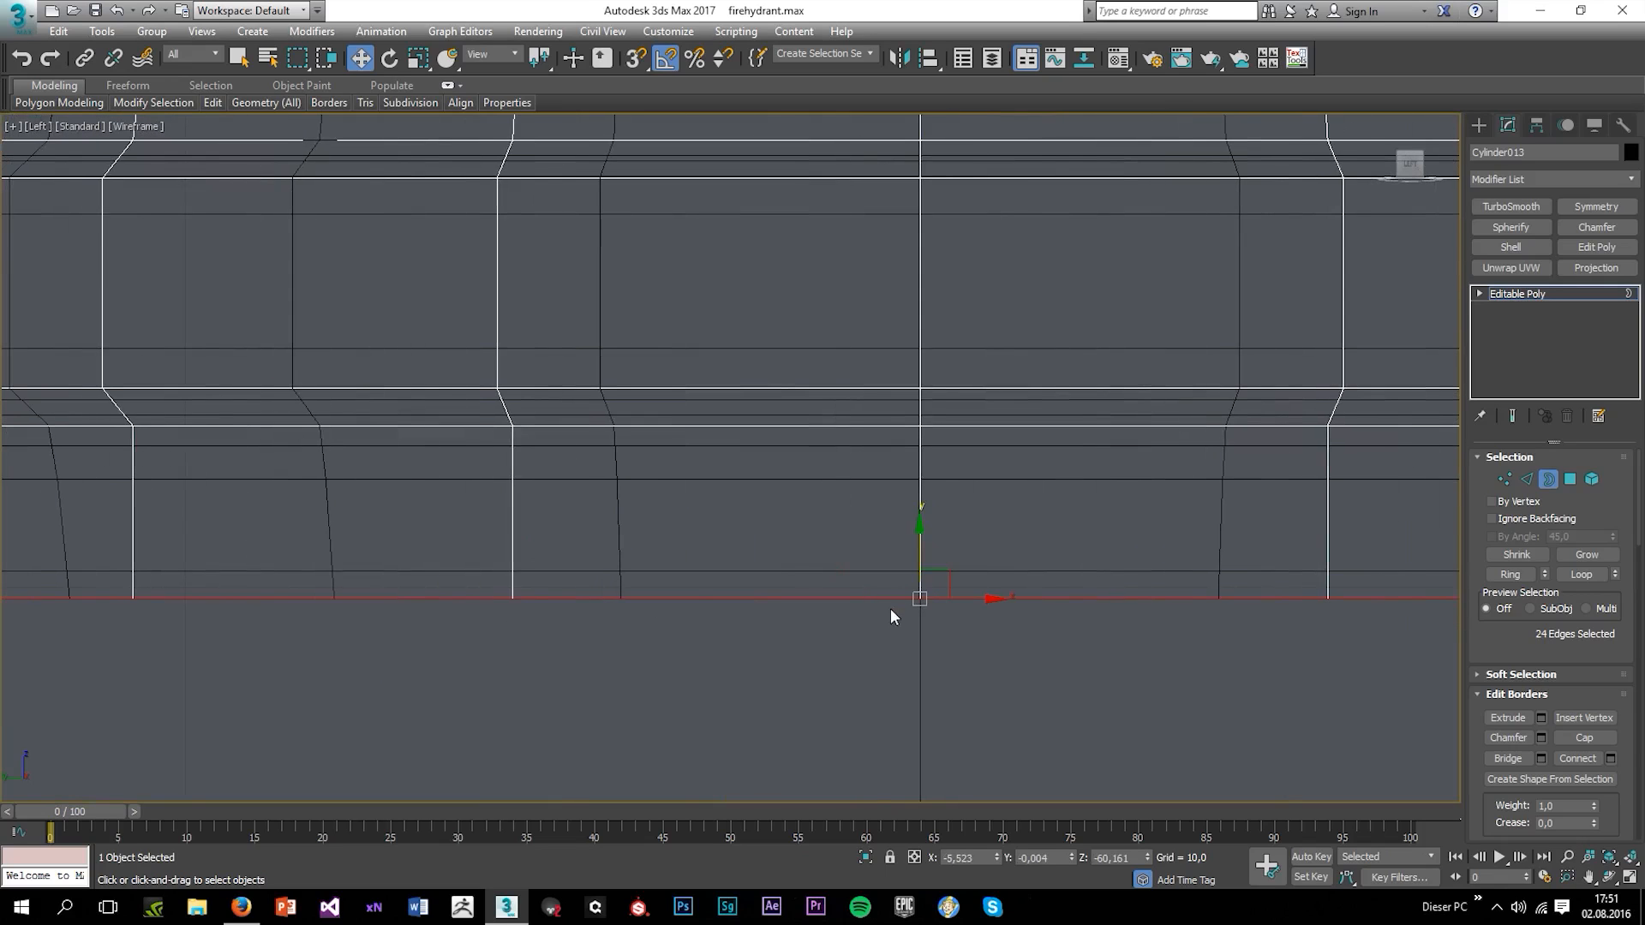
{"action": "scroll", "coordinate": [887, 607], "scroll_direction": "down", "scroll_amount": 2}
{"action": "scroll", "coordinate": [942, 610], "scroll_direction": "down", "scroll_amount": 2}
{"action": "scroll", "coordinate": [1061, 599], "scroll_direction": "up", "scroll_amount": 2}
{"action": "key", "text": "r"}
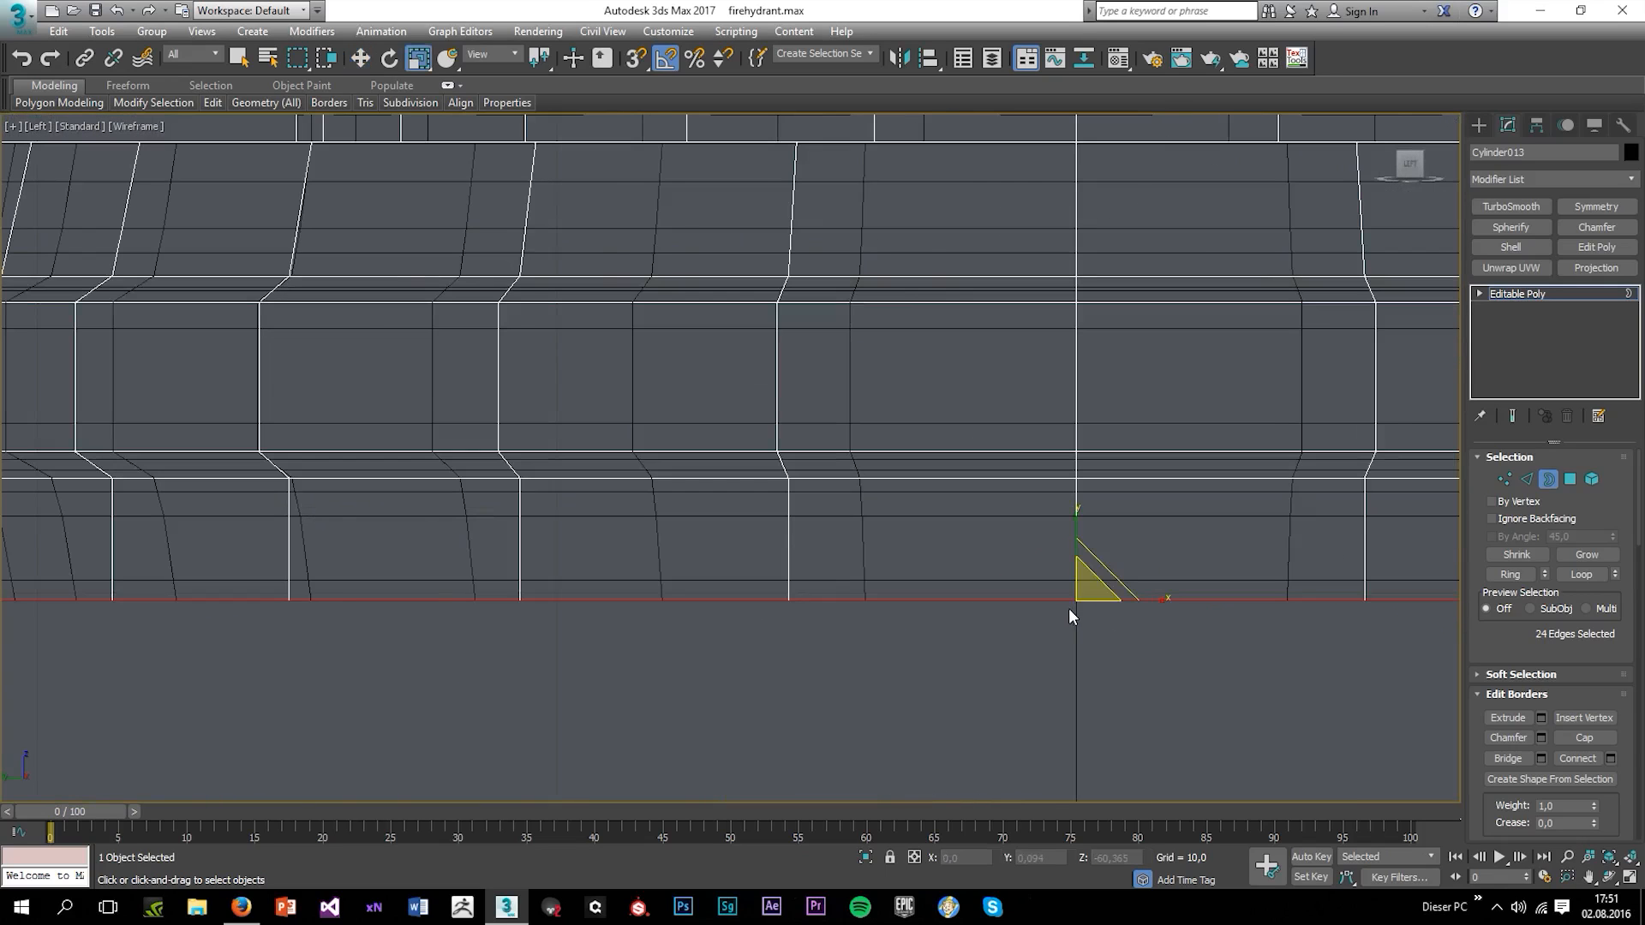
{"action": "scroll", "coordinate": [1073, 611], "scroll_direction": "down", "scroll_amount": 2}
{"action": "left_click_drag", "start_coordinate": [1112, 606], "coordinate": [1108, 601]}
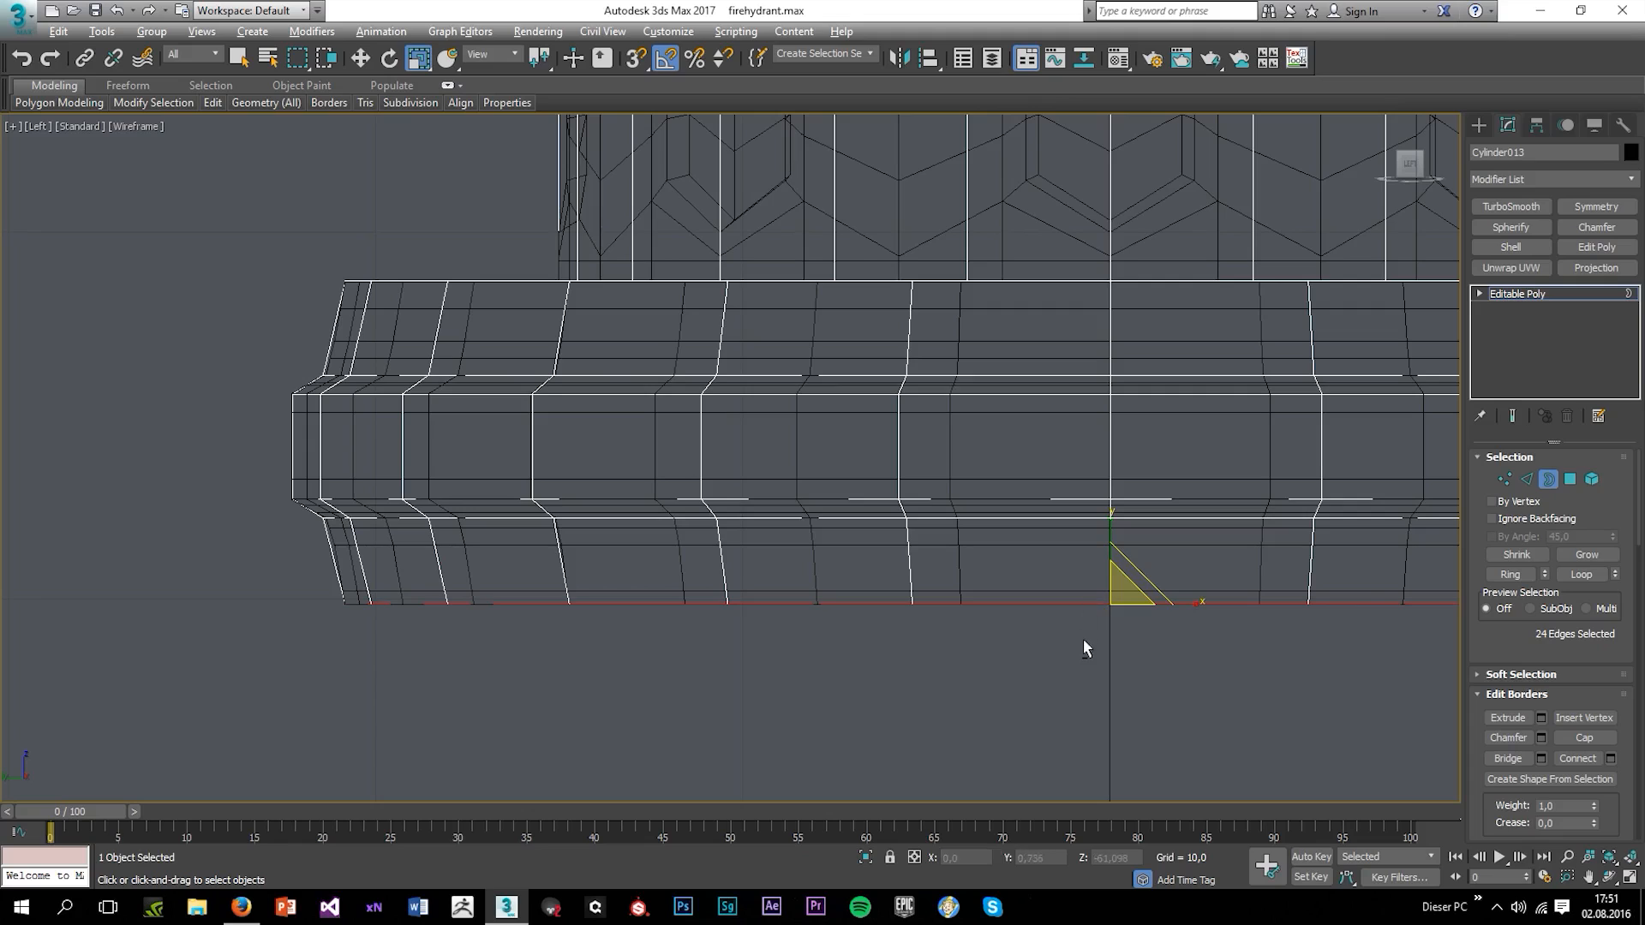
Close the open bottom of the low-poly base by bridging its border edges, leaving out two opposite edges, and deselect the mesh
{"action": "key", "text": "alt+w"}
{"action": "middle_click", "coordinate": [1137, 671]}
{"action": "key", "text": "alt+w"}
{"action": "scroll", "coordinate": [762, 642], "scroll_direction": "up", "scroll_amount": 2}
{"action": "middle_click_drag", "start_coordinate": [591, 591], "coordinate": [527, 488], "text": "alt"}
{"action": "scroll", "coordinate": [524, 488], "scroll_direction": "up", "scroll_amount": 5}
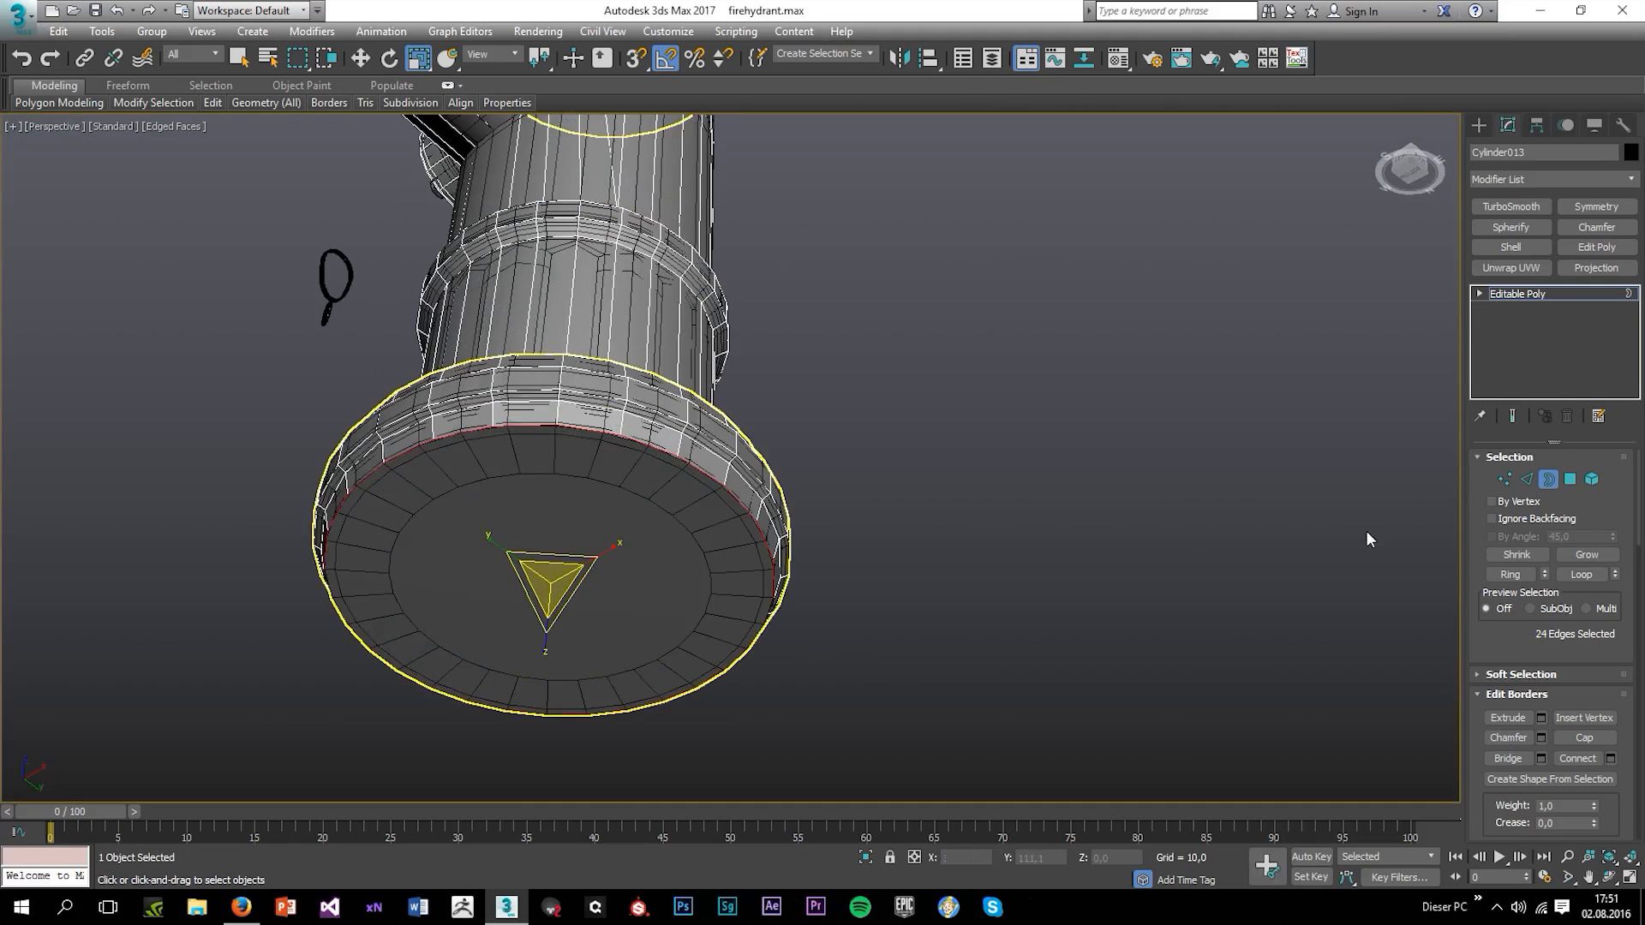
{"action": "left_click", "coordinate": [1526, 479]}
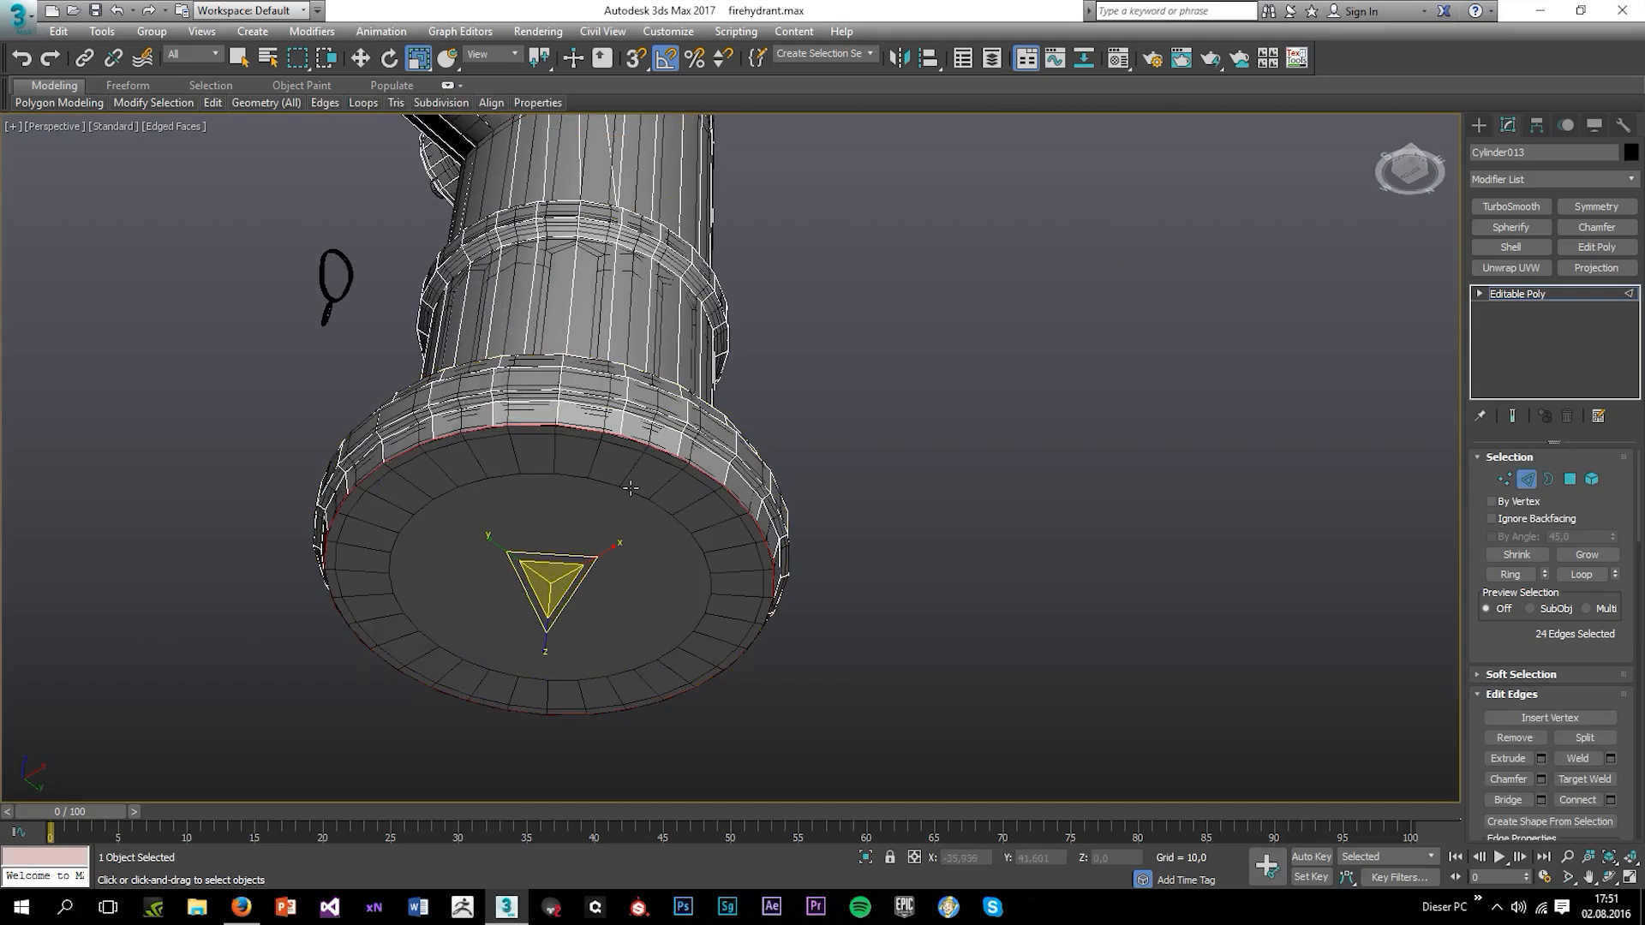
{"action": "left_click", "coordinate": [595, 432], "text": "alt"}
{"action": "left_click", "coordinate": [511, 713], "text": "alt"}
{"action": "key", "text": "ctrl+shift+e"}
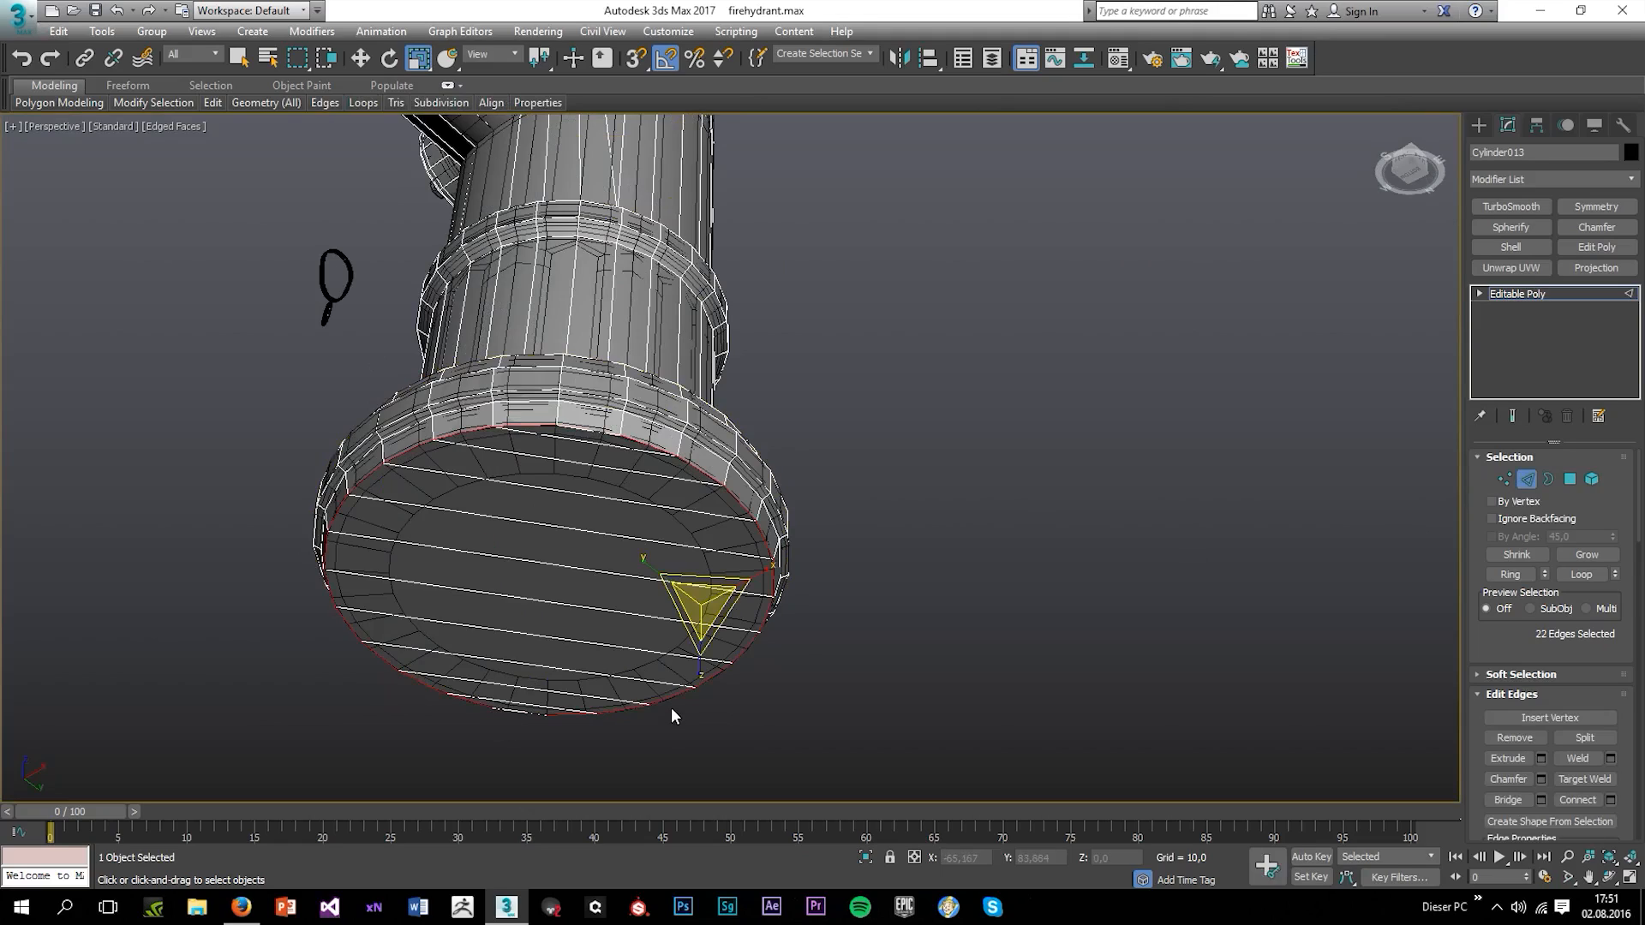
{"action": "middle_click_drag", "start_coordinate": [671, 708], "coordinate": [786, 485], "text": "alt"}
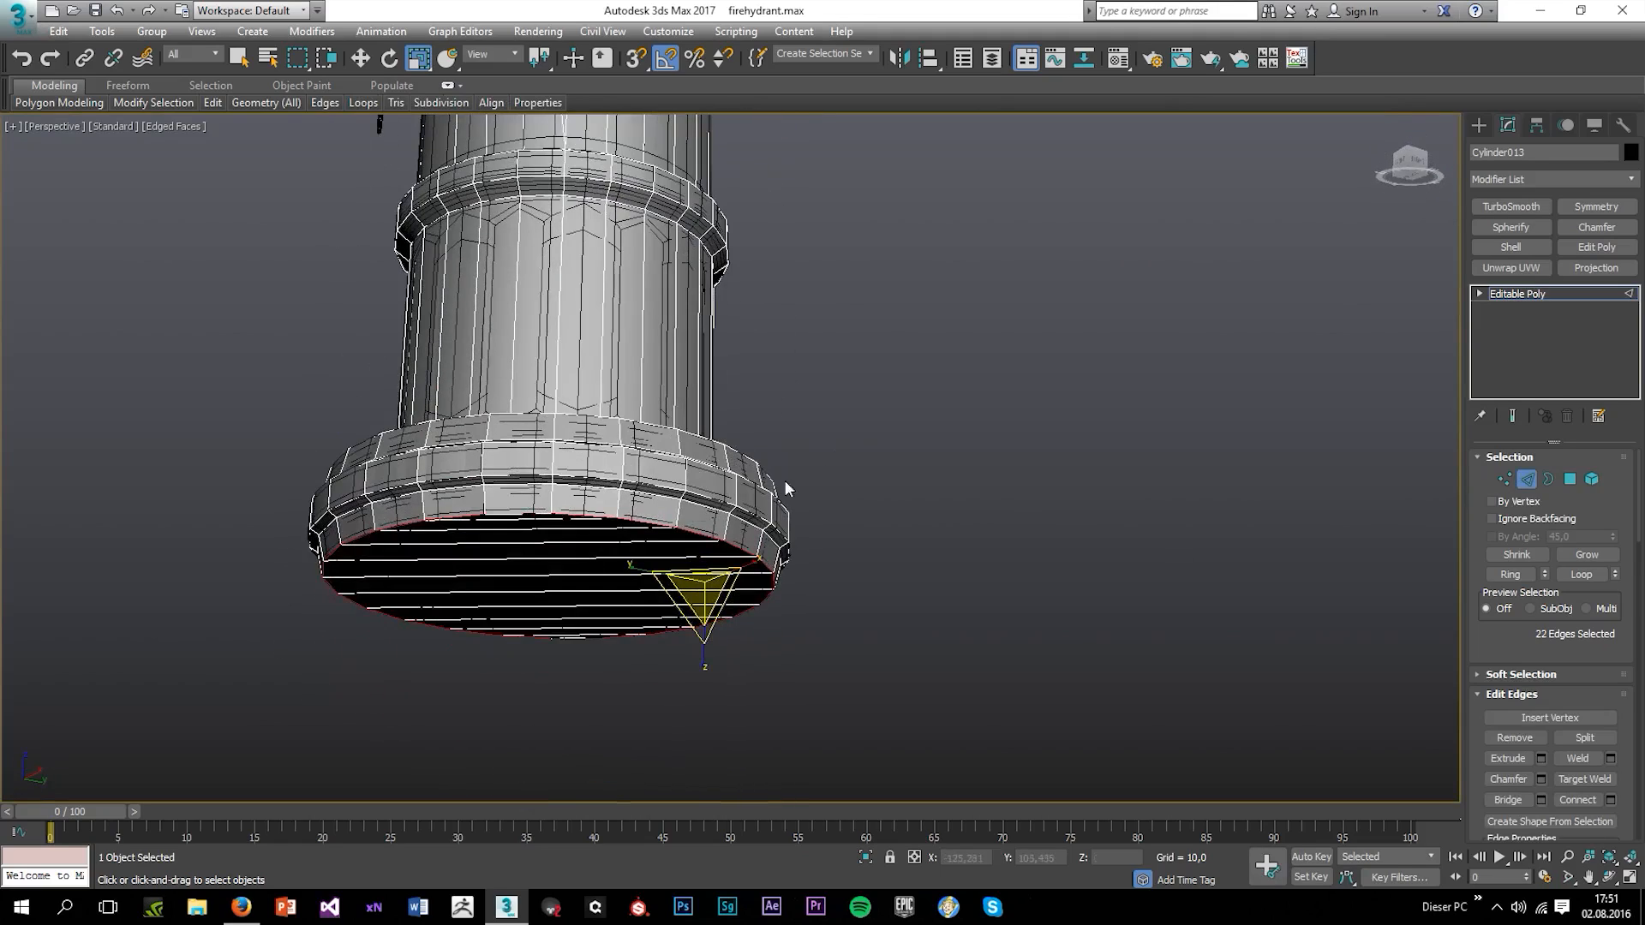
{"action": "left_click", "coordinate": [1323, 451]}
{"action": "left_click", "coordinate": [1515, 294]}
{"action": "left_click", "coordinate": [954, 383]}
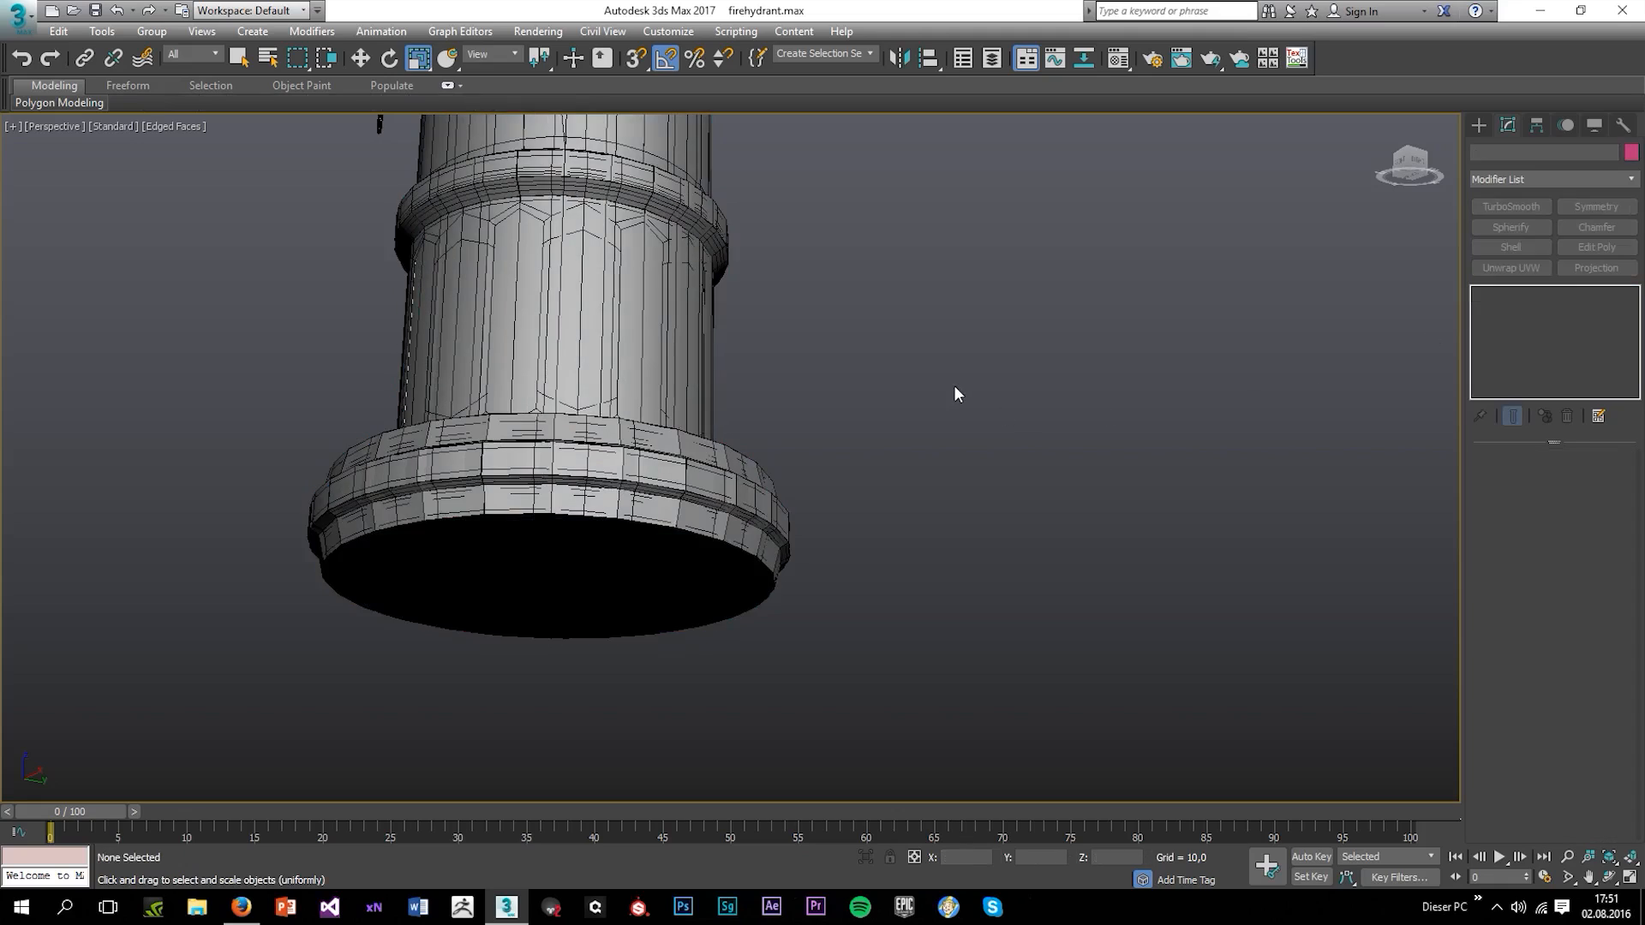
Hide every object except the low-poly hydrant mesh
{"action": "scroll", "coordinate": [953, 384], "scroll_direction": "down", "scroll_amount": 3}
{"action": "middle_click_drag", "start_coordinate": [908, 390], "coordinate": [805, 454], "text": "alt"}
{"action": "left_click", "coordinate": [712, 373]}
{"action": "left_click", "coordinate": [653, 580]}
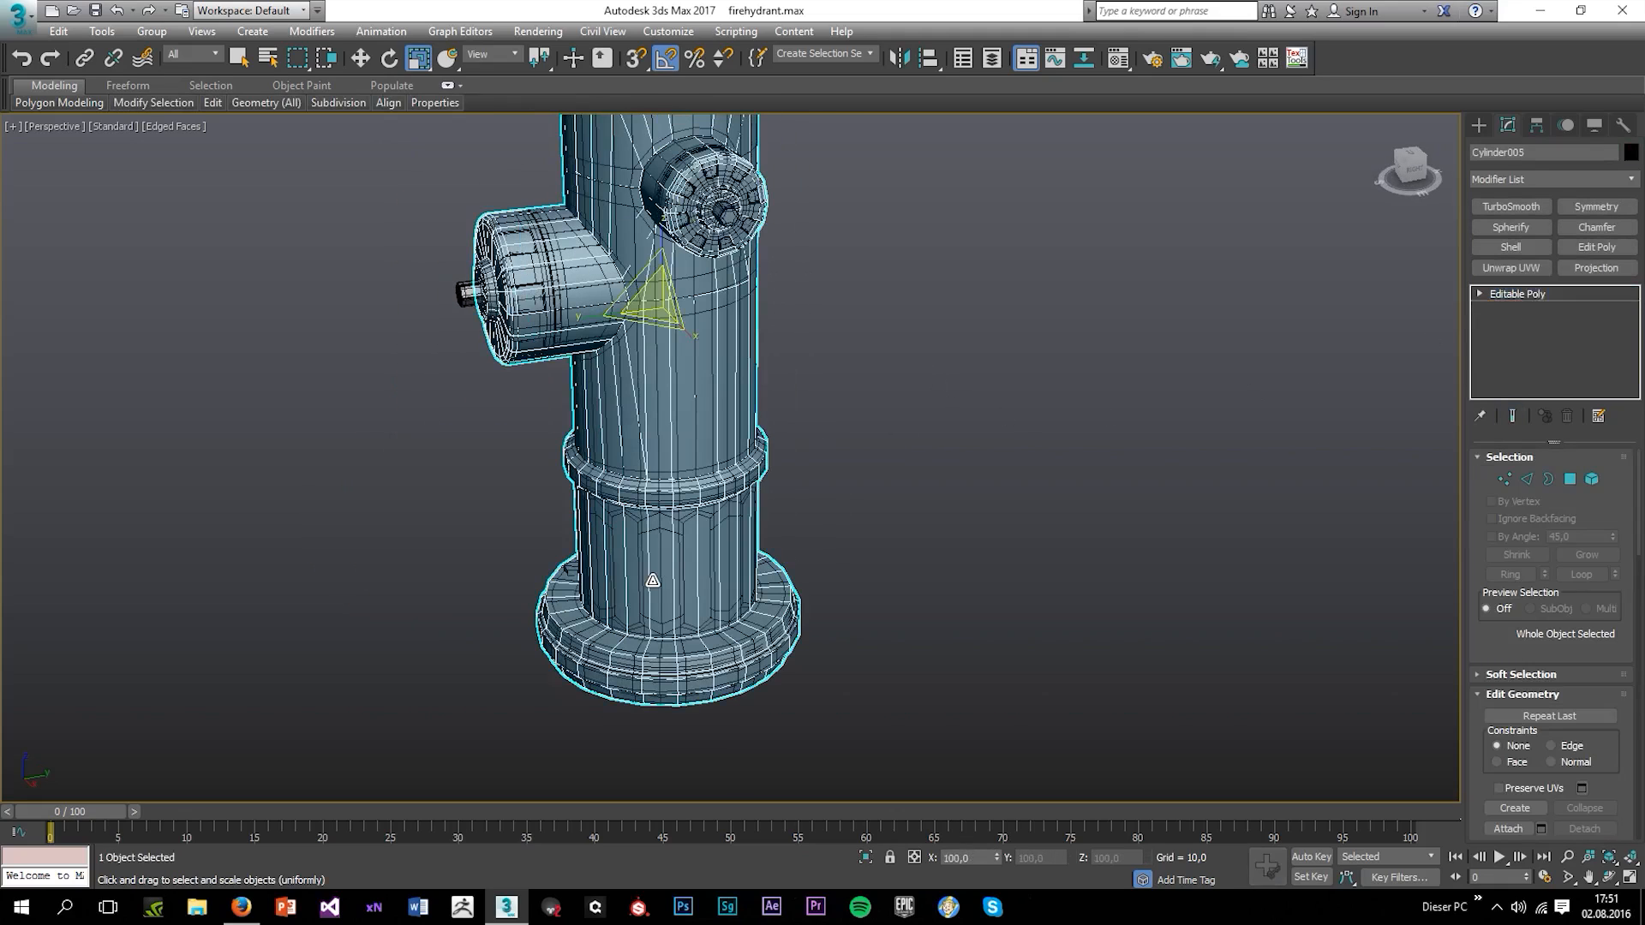
{"action": "middle_click_drag", "start_coordinate": [831, 531], "coordinate": [894, 468], "text": "alt"}
{"action": "right_click", "coordinate": [660, 444]}
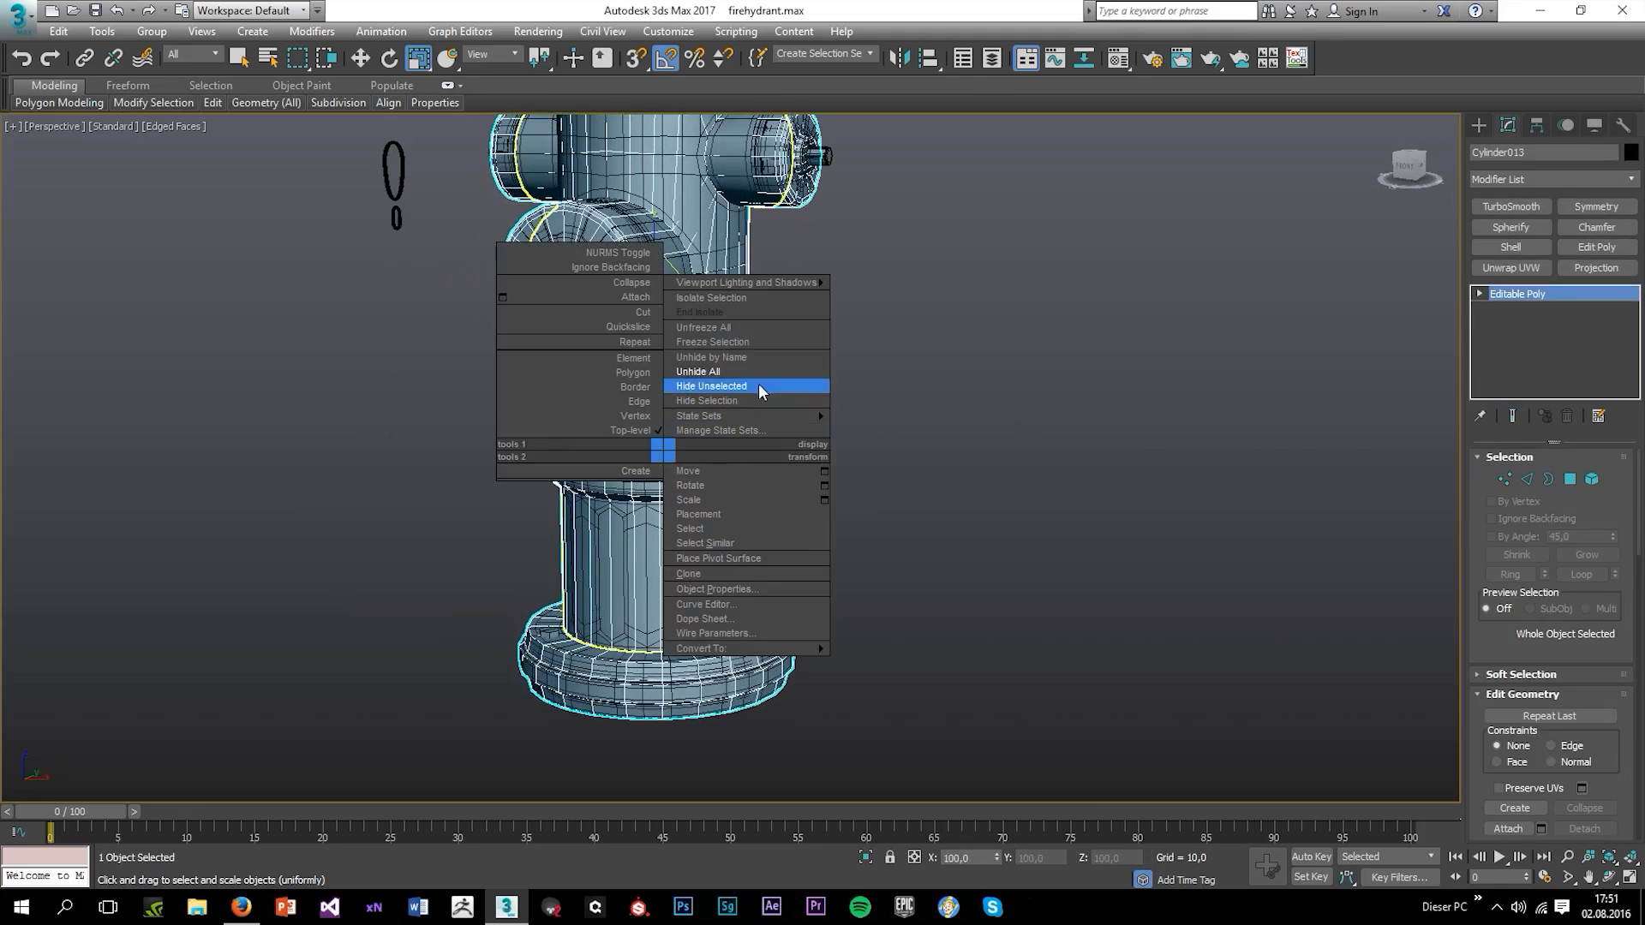
{"action": "left_click", "coordinate": [754, 382]}
{"action": "left_click", "coordinate": [836, 363]}
{"action": "scroll", "coordinate": [836, 363], "scroll_direction": "down", "scroll_amount": 3}
{"action": "middle_click_drag", "start_coordinate": [835, 363], "coordinate": [764, 377], "text": "alt"}
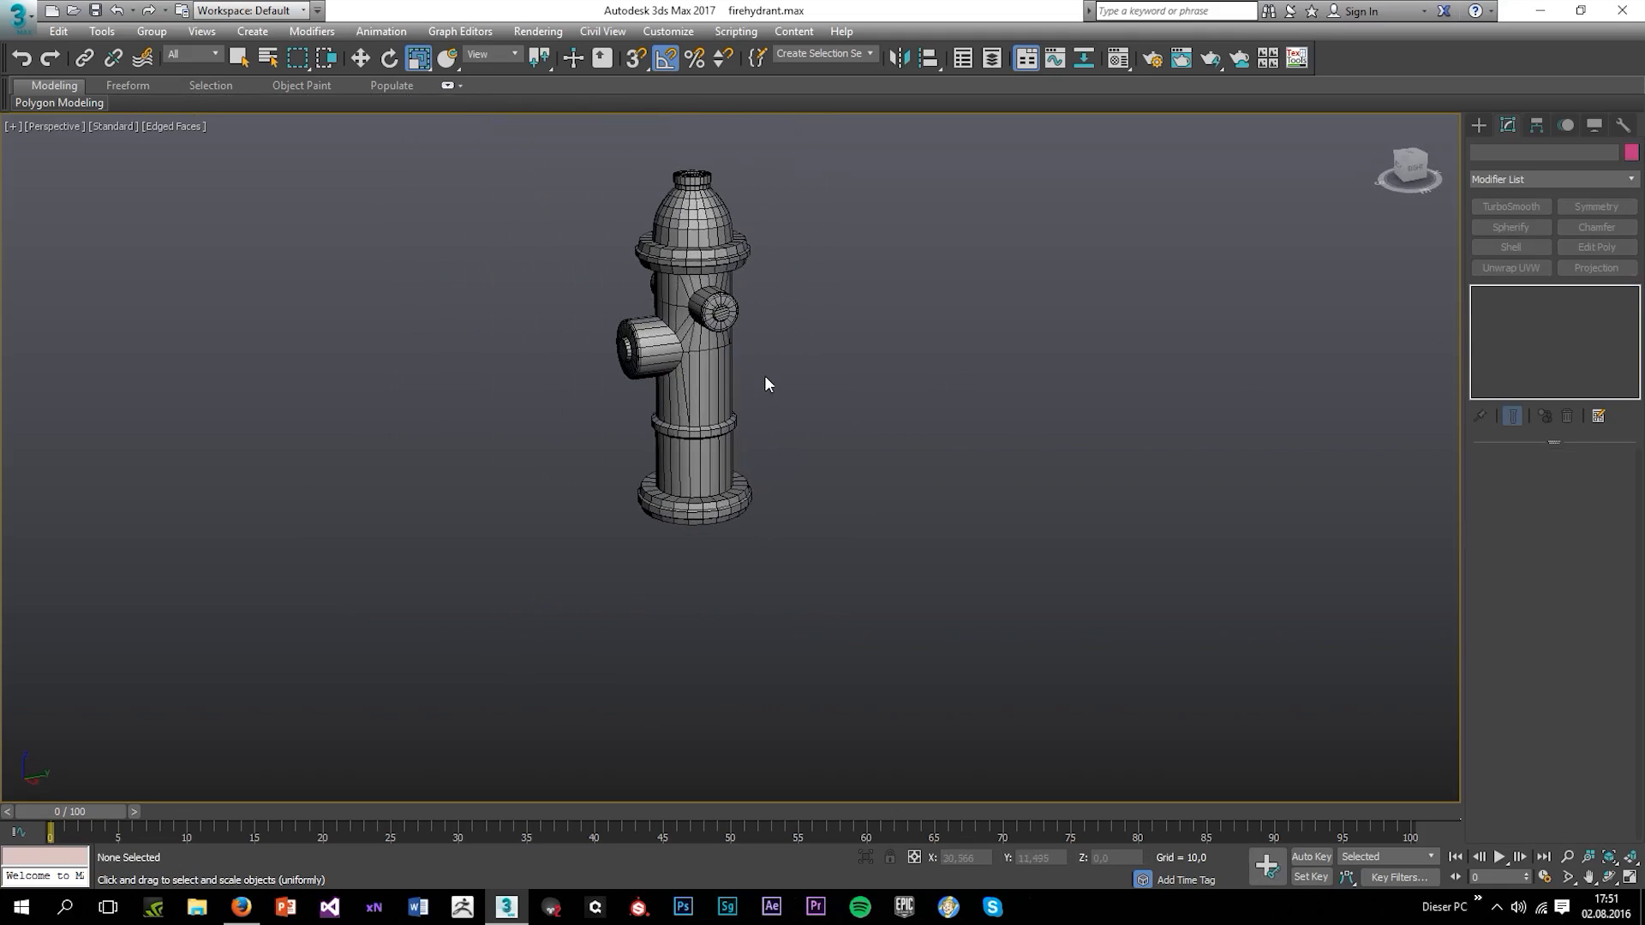
Turn on statistics in the active view for the hydrant, using the Total + Selection setting with polygon, triangle and vertex counts
{"action": "scroll", "coordinate": [691, 310], "scroll_direction": "up", "scroll_amount": 3}
{"action": "left_click", "coordinate": [649, 322]}
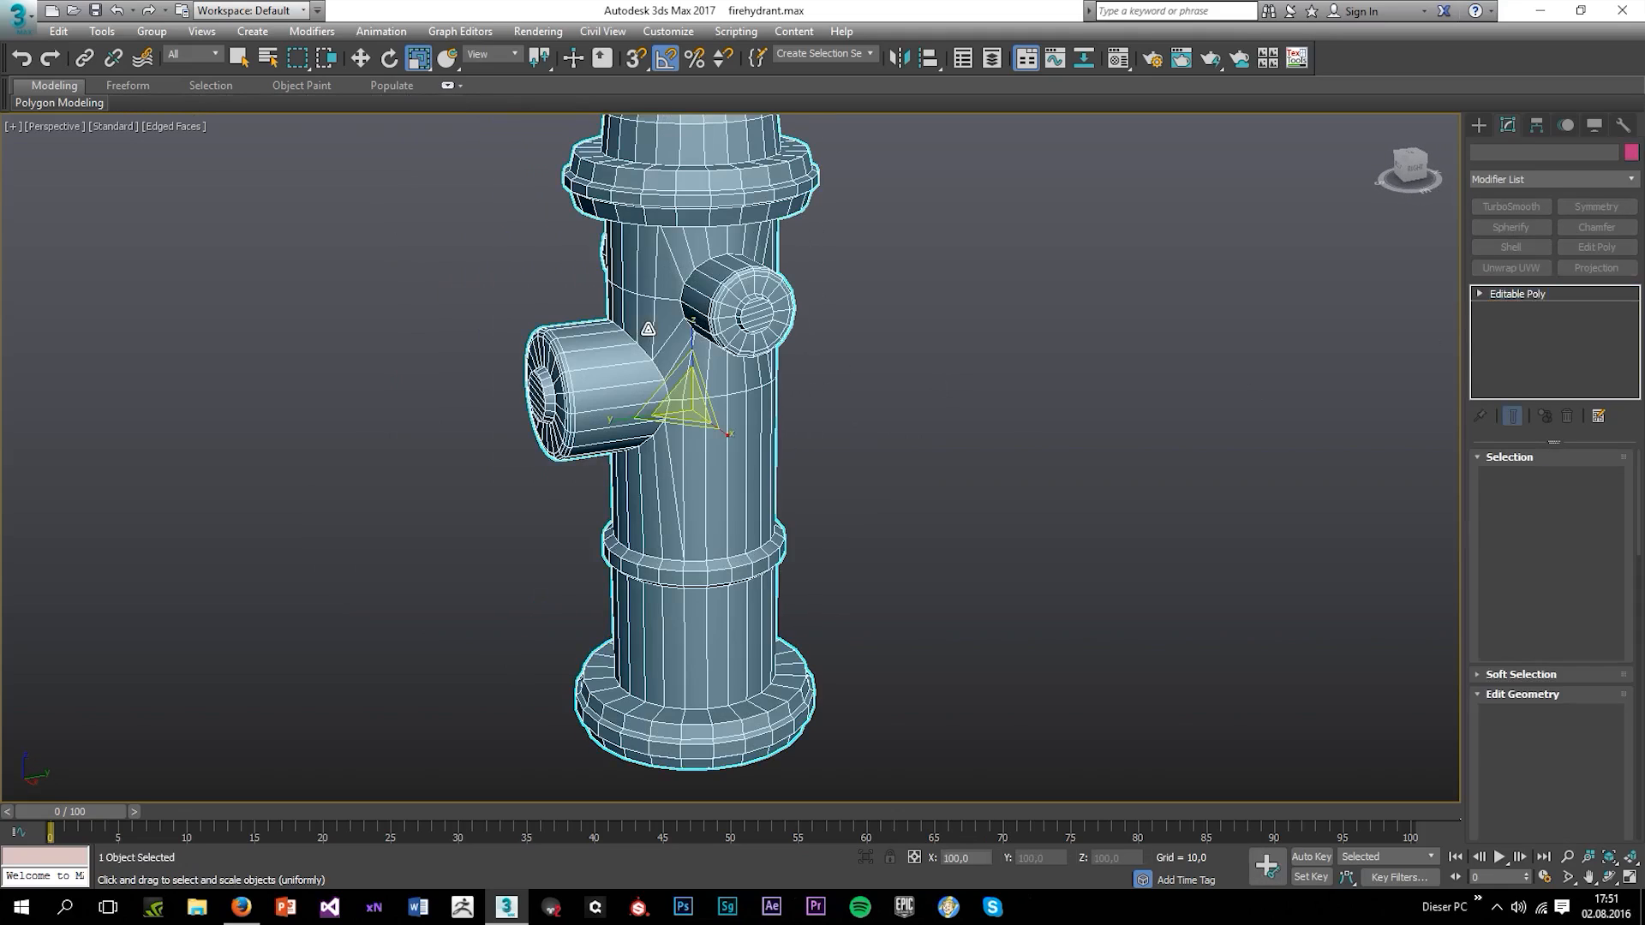
{"action": "left_click", "coordinate": [13, 125]}
{"action": "left_click", "coordinate": [121, 334]}
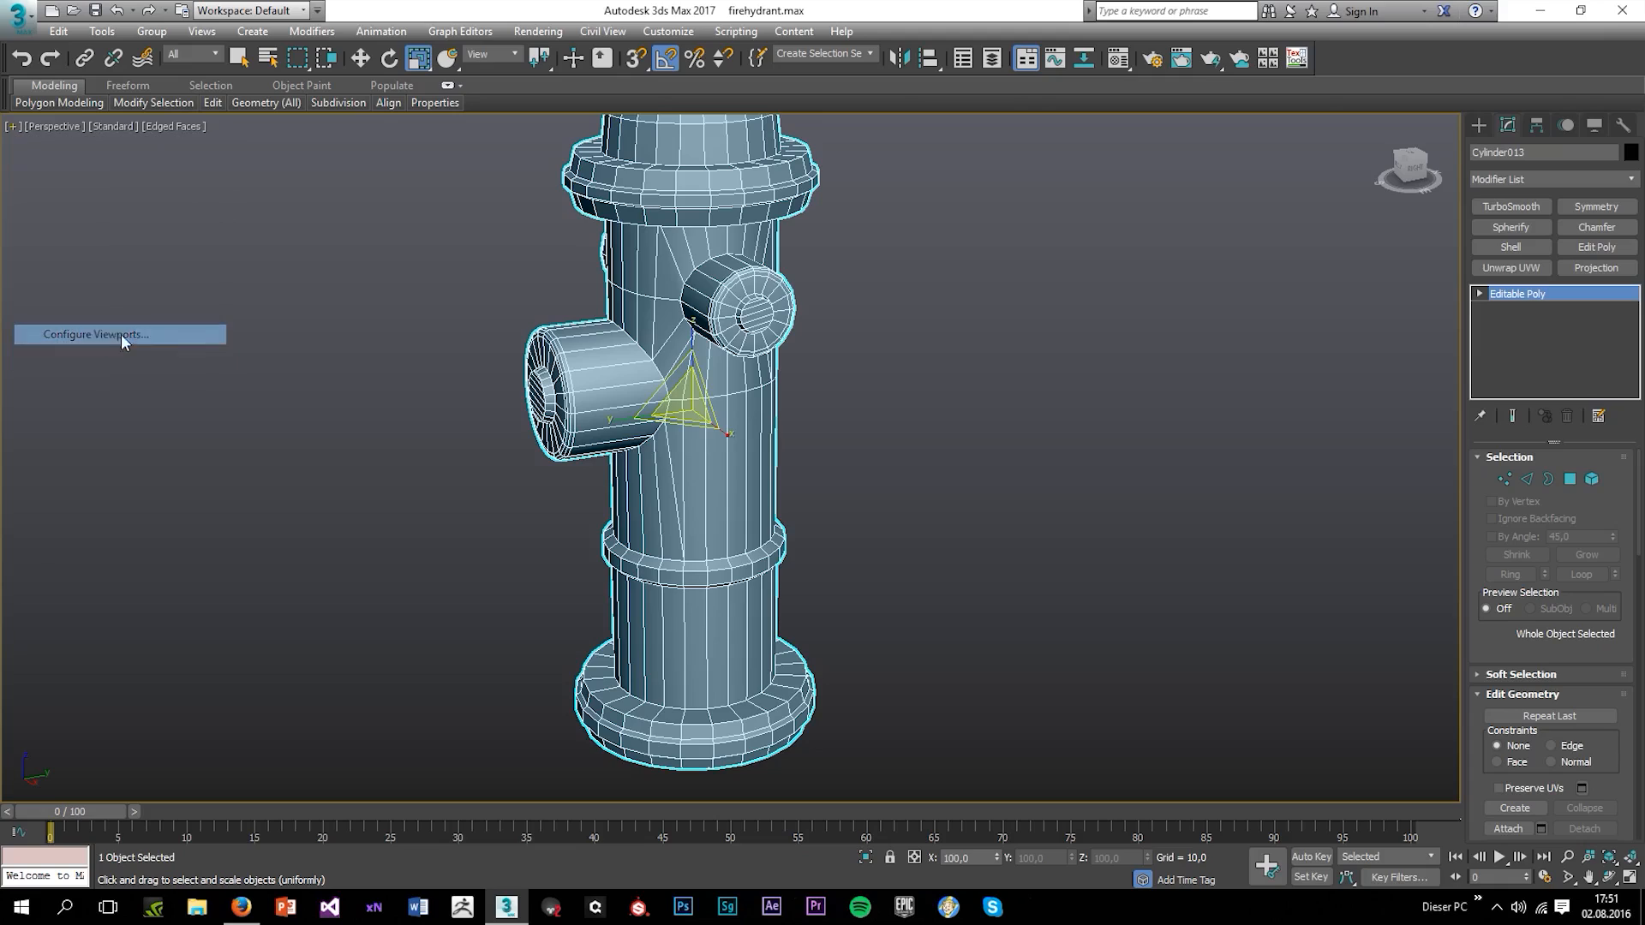
{"action": "left_click", "coordinate": [896, 235]}
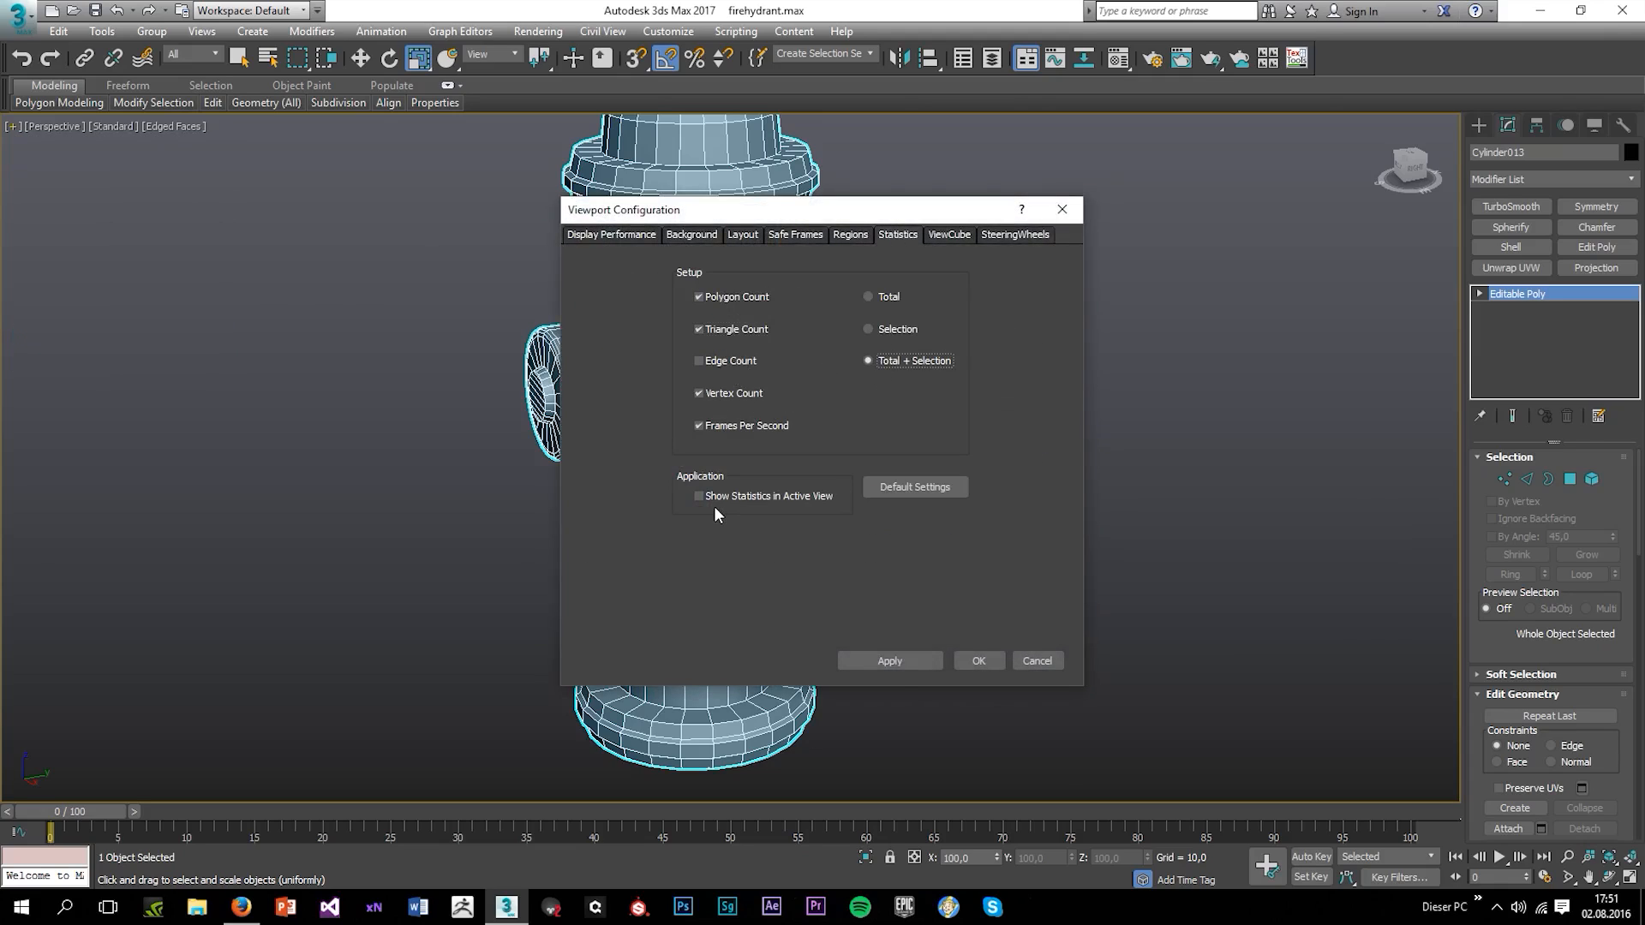
{"action": "left_click", "coordinate": [905, 656]}
{"action": "left_click", "coordinate": [981, 662]}
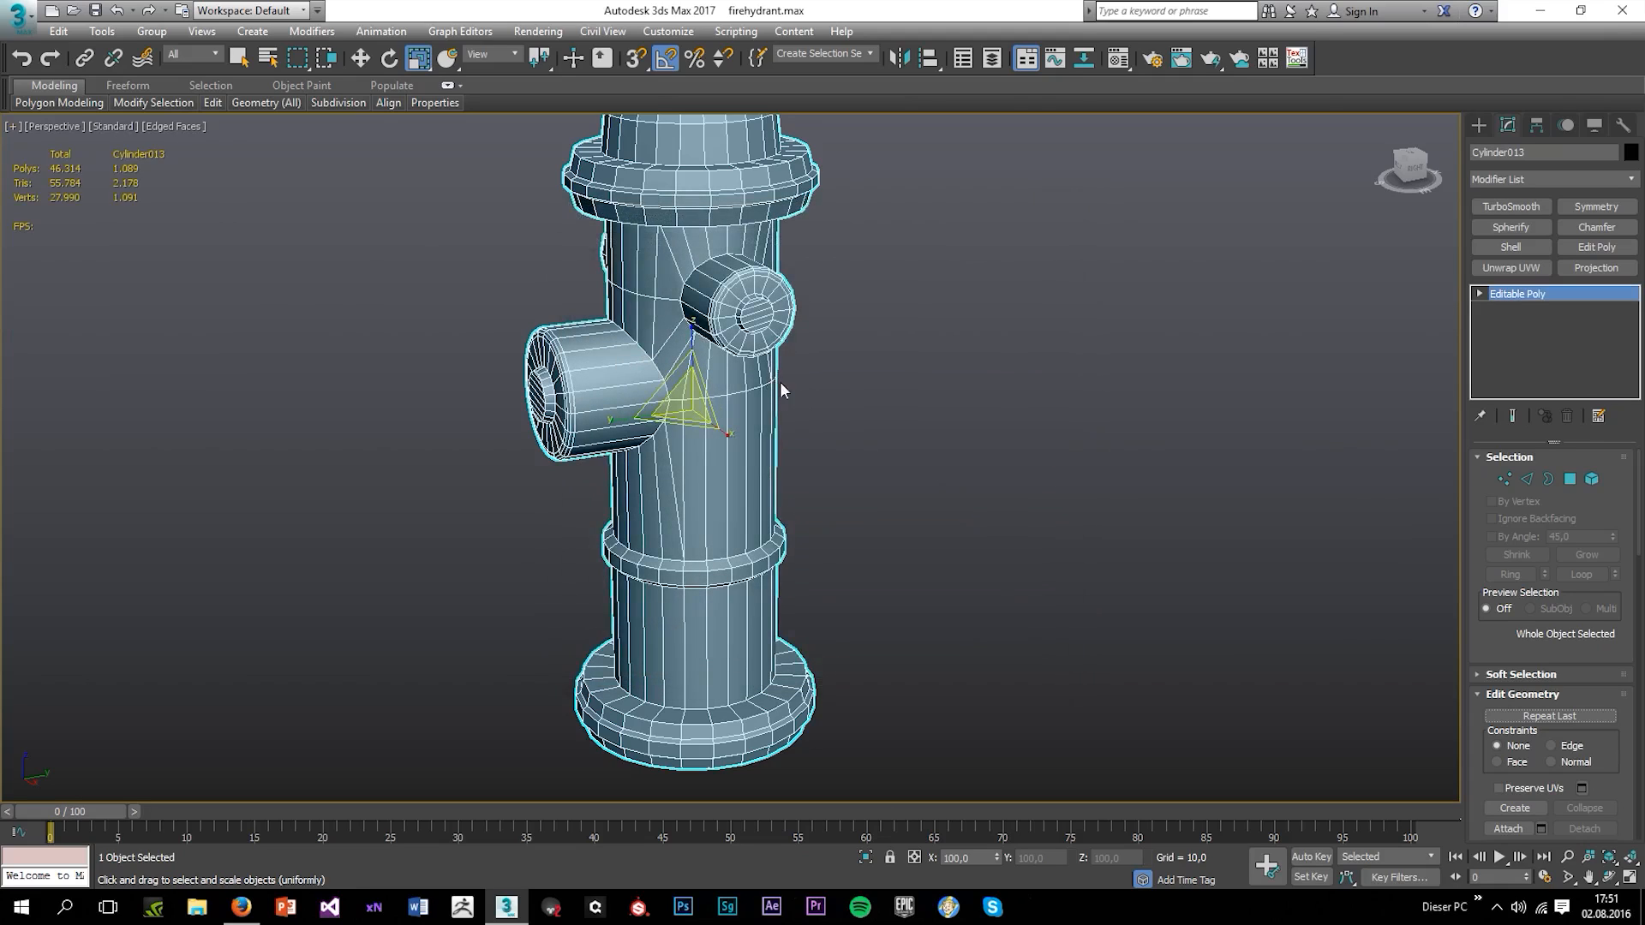
Unhide all objects around the low-poly hydrant mesh
{"action": "middle_click_drag", "start_coordinate": [848, 396], "coordinate": [899, 368], "text": "alt"}
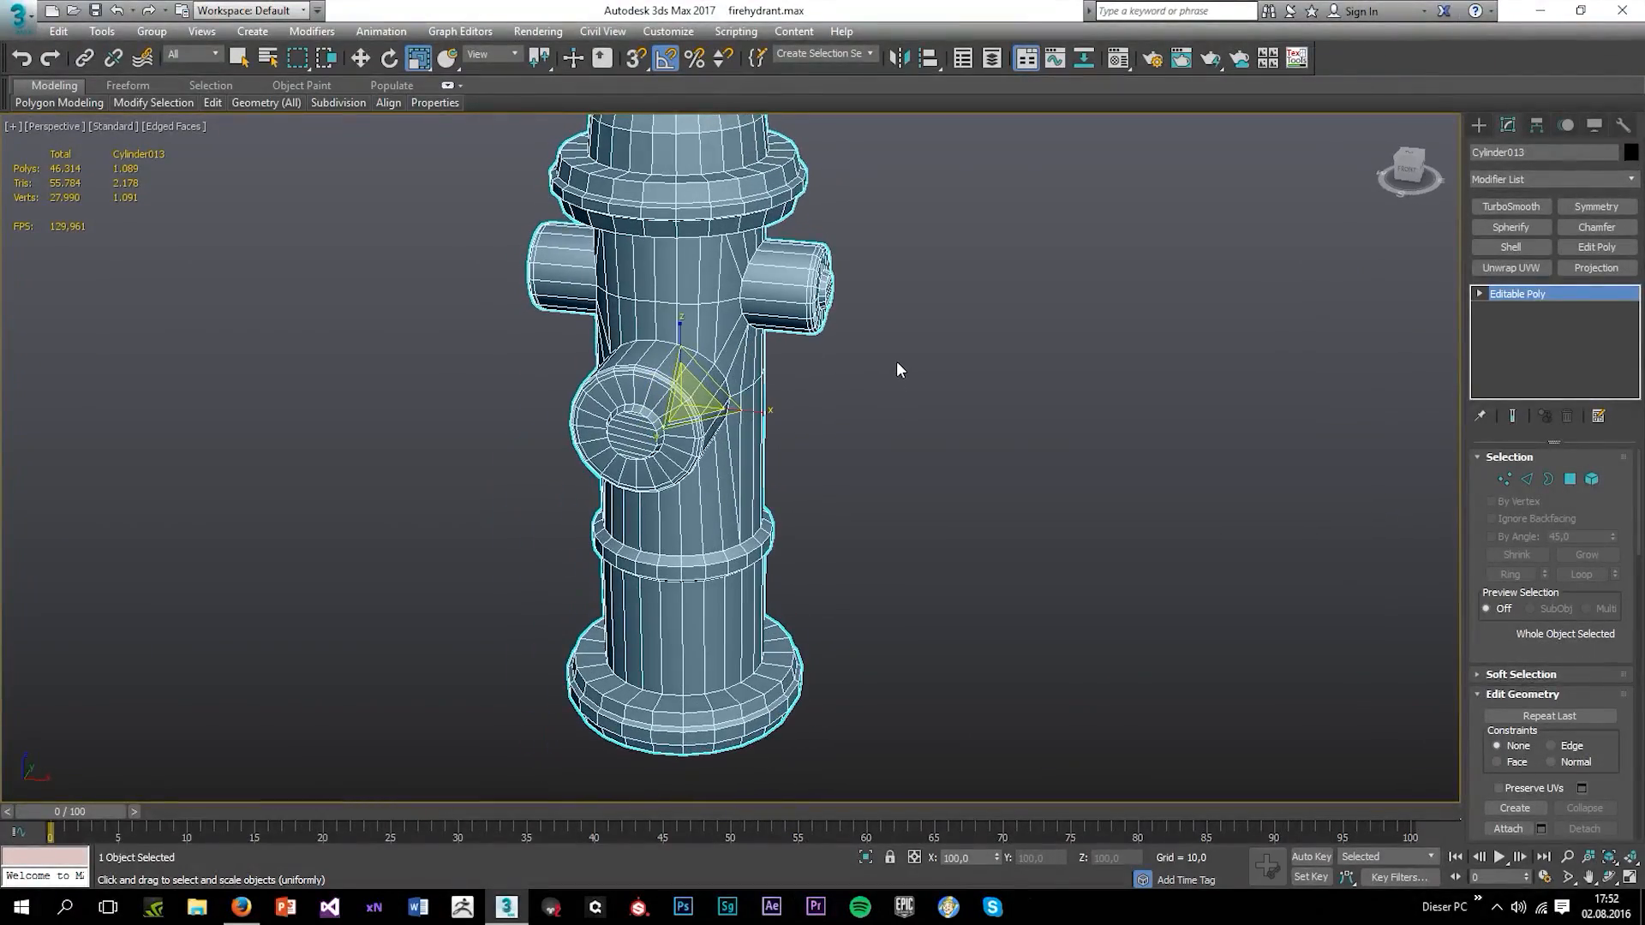
{"action": "right_click", "coordinate": [893, 360]}
{"action": "mouse_move", "coordinate": [932, 317]}
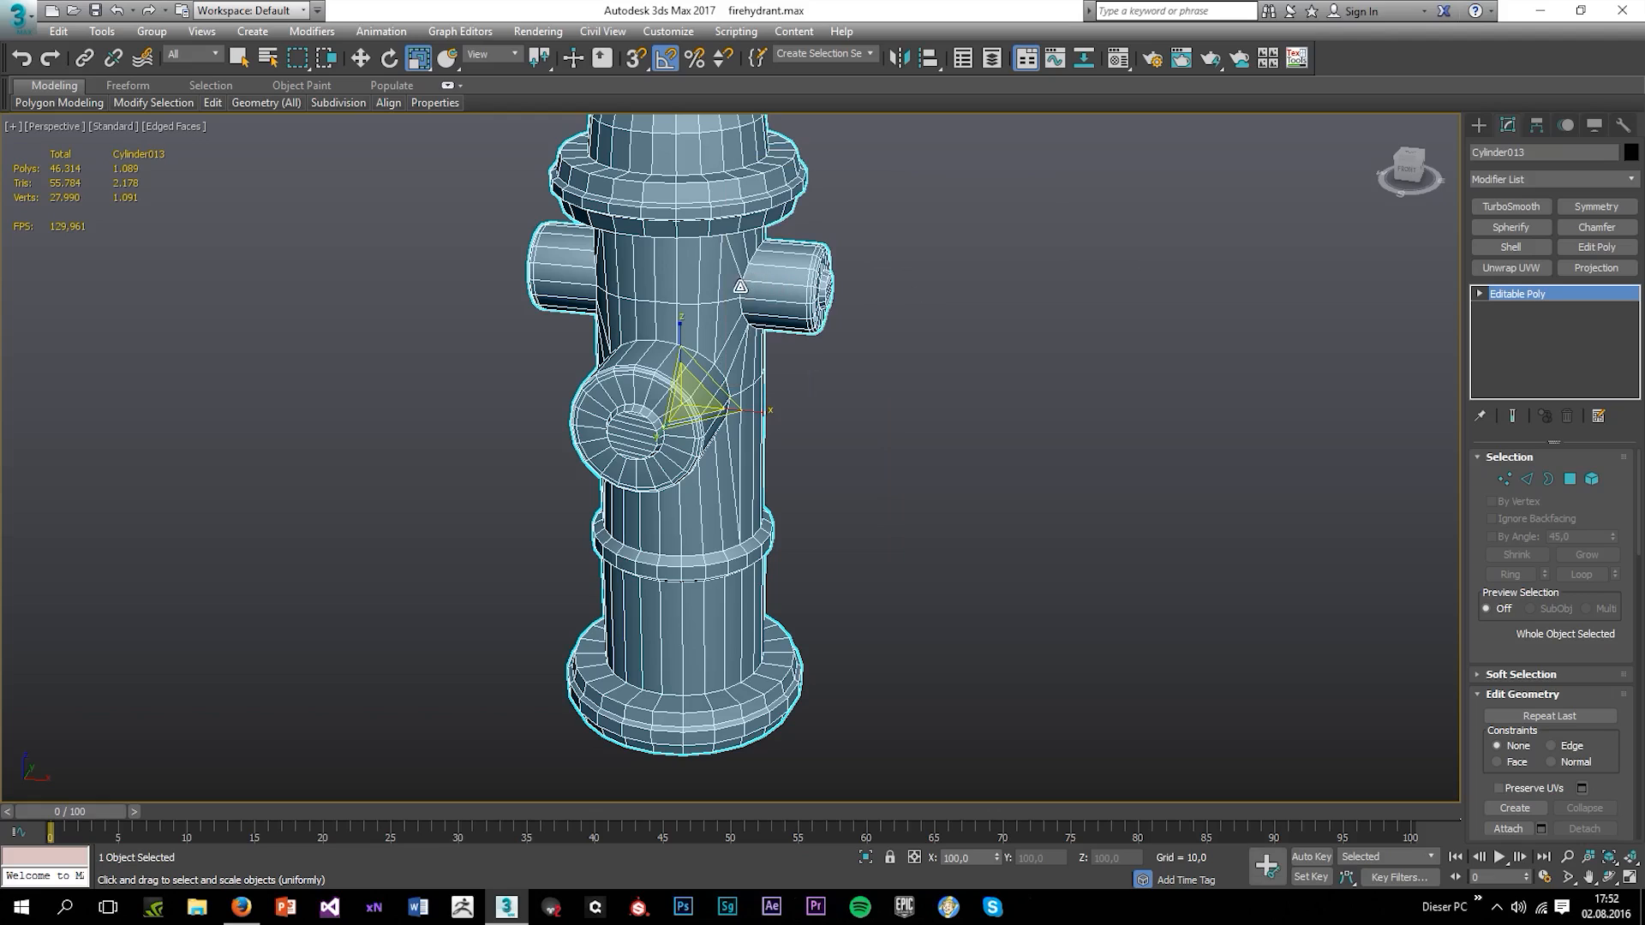
{"action": "right_click", "coordinate": [724, 284]}
{"action": "left_click", "coordinate": [772, 202]}
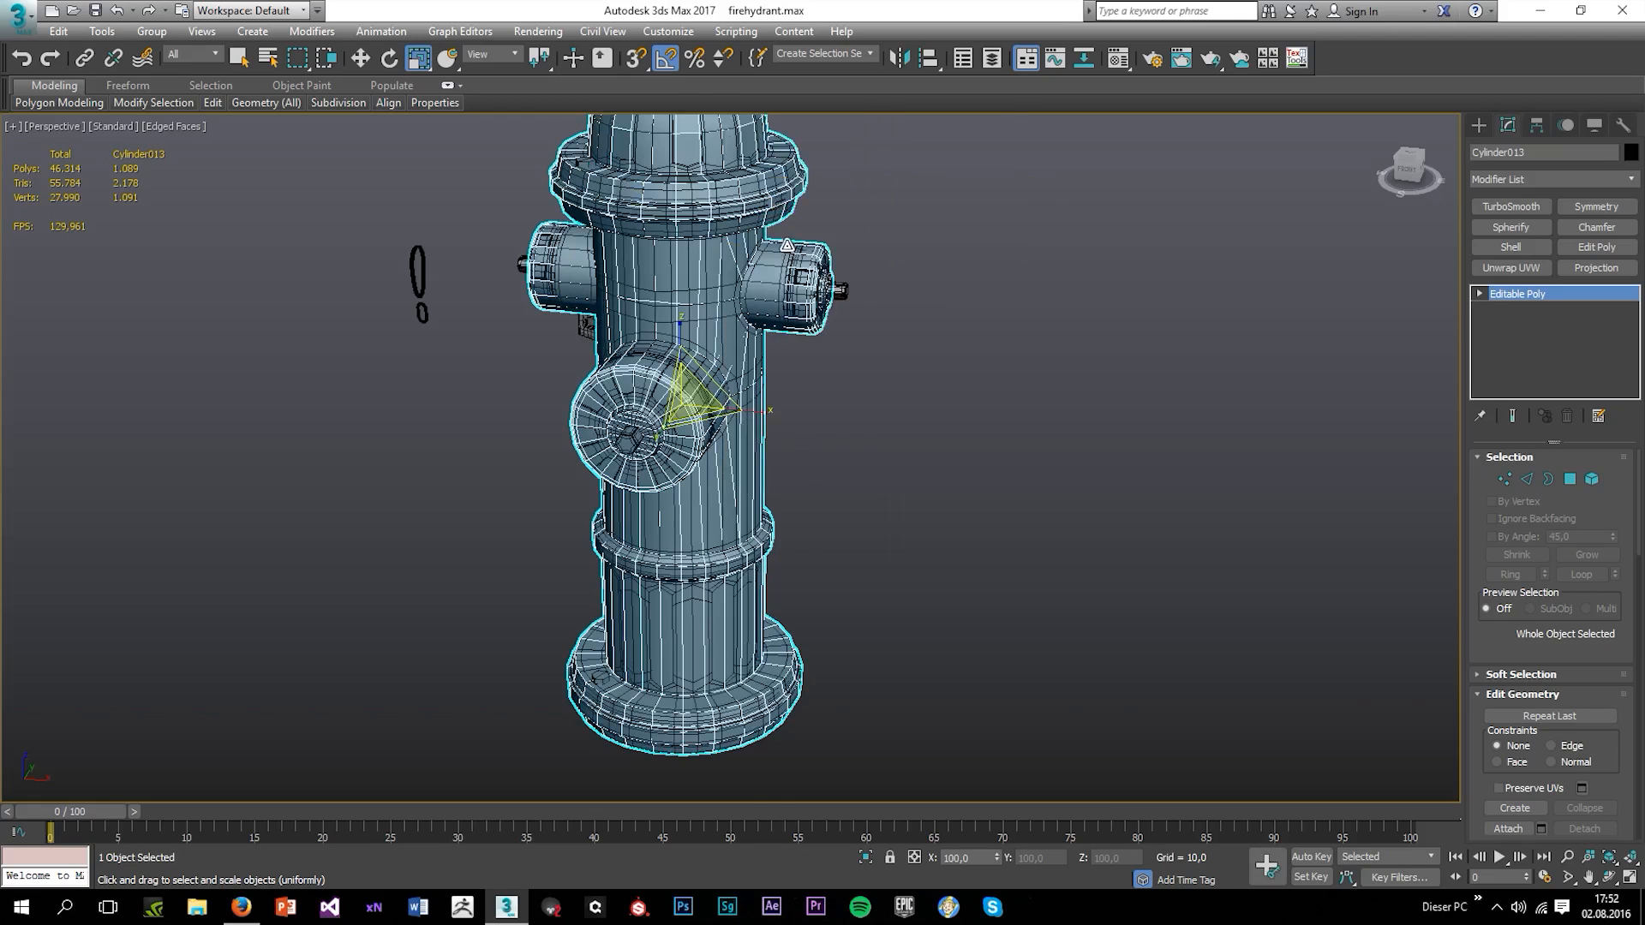
{"action": "middle_click_drag", "start_coordinate": [781, 240], "coordinate": [814, 367]}
{"action": "scroll", "coordinate": [719, 266], "scroll_direction": "up", "scroll_amount": 4}
{"action": "left_click", "coordinate": [720, 315]}
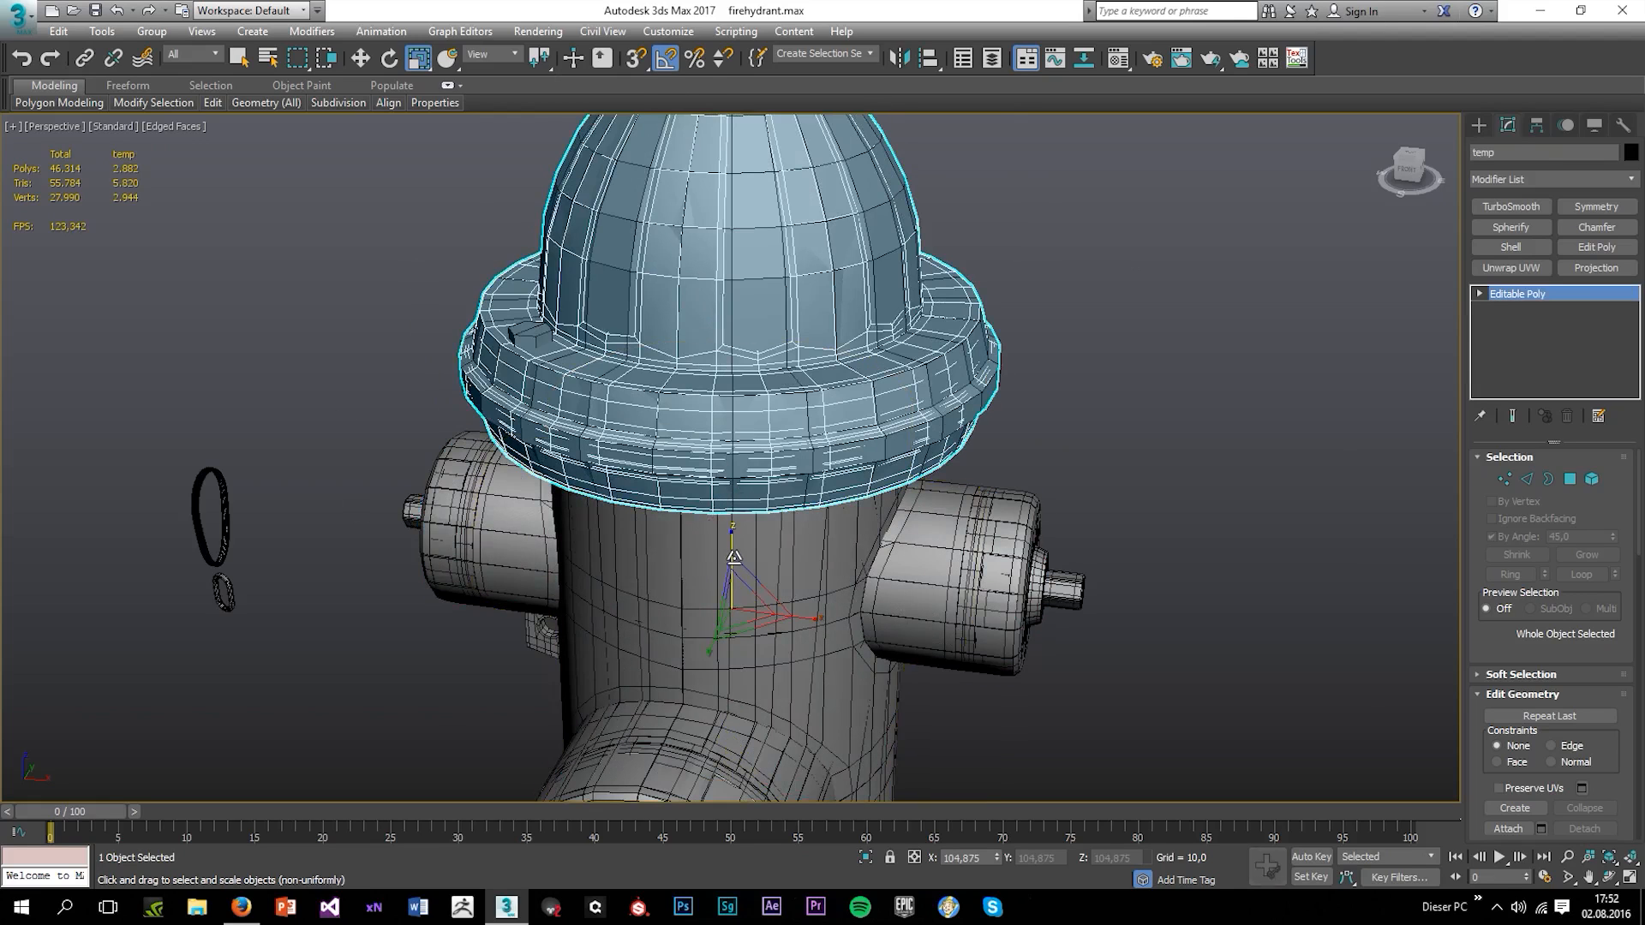
{"action": "left_click", "coordinate": [753, 540]}
{"action": "left_click", "coordinate": [785, 440]}
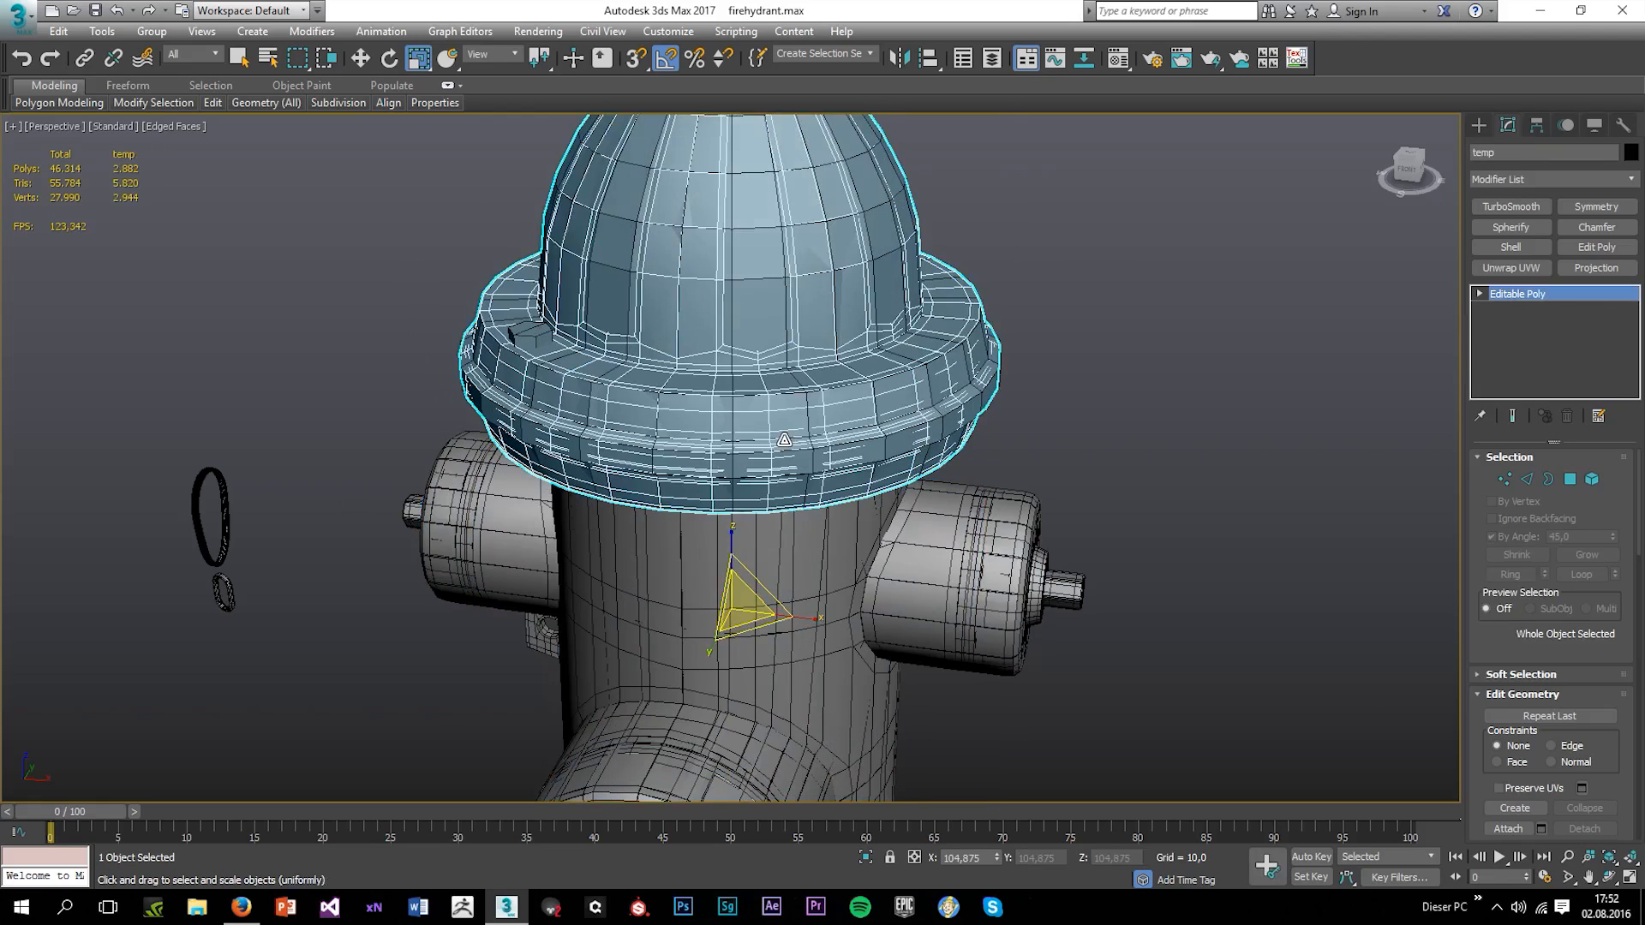
{"action": "left_click_drag", "start_coordinate": [793, 563], "coordinate": [788, 573]}
{"action": "left_click", "coordinate": [780, 481], "text": "ctrl"}
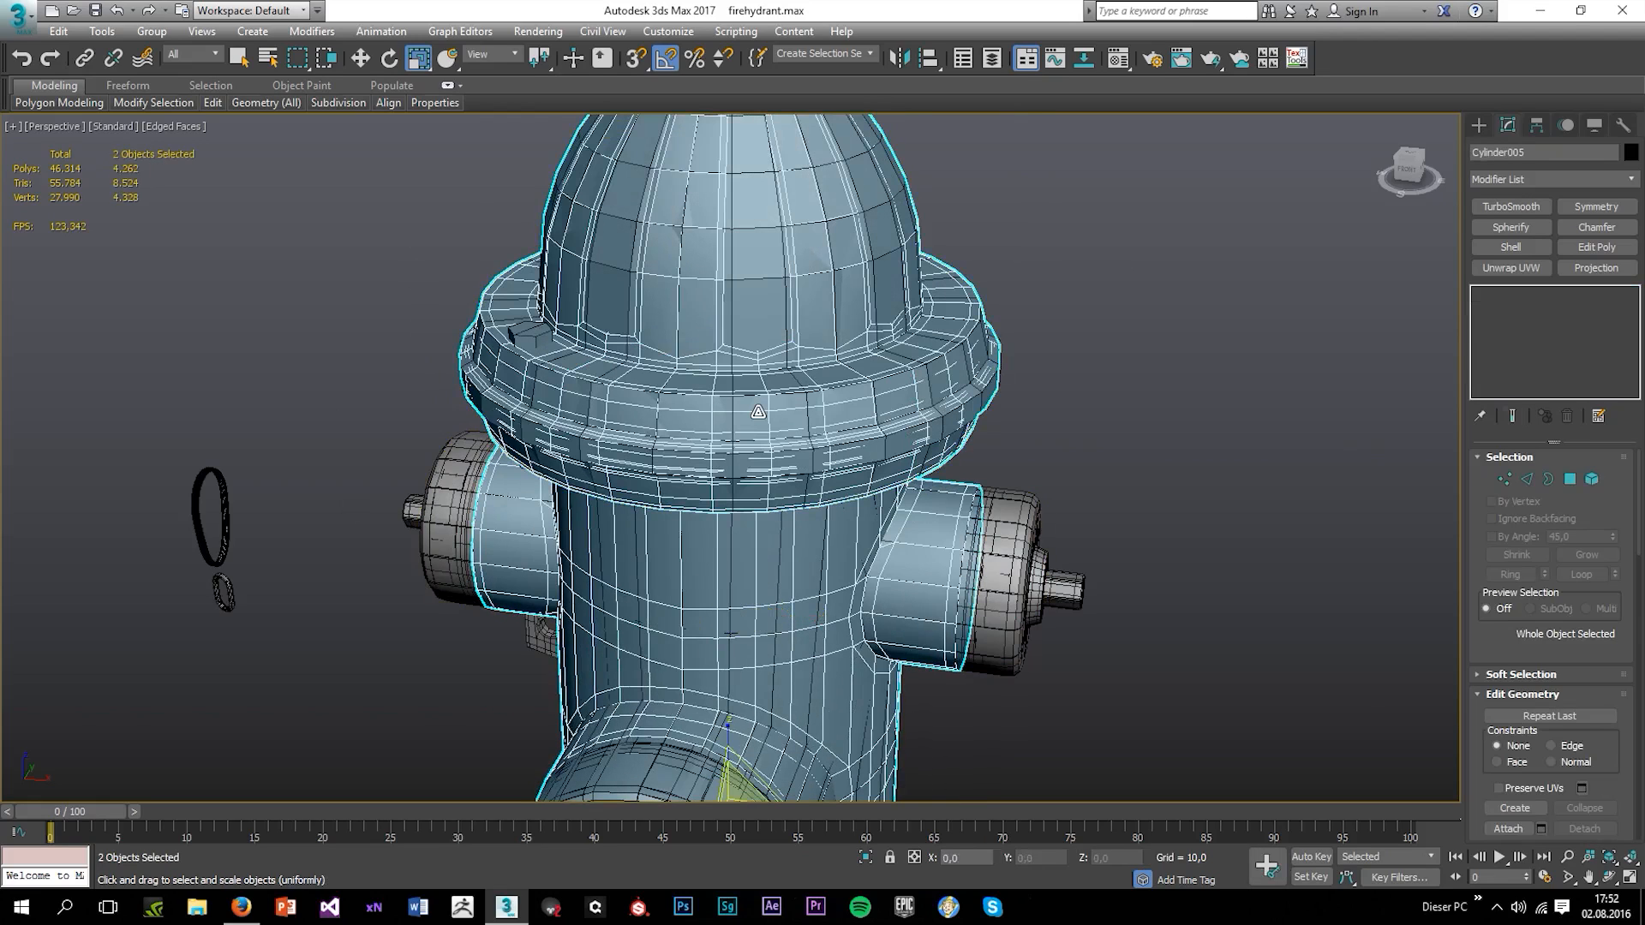
{"action": "right_click", "coordinate": [752, 394]}
{"action": "left_click", "coordinate": [666, 529]}
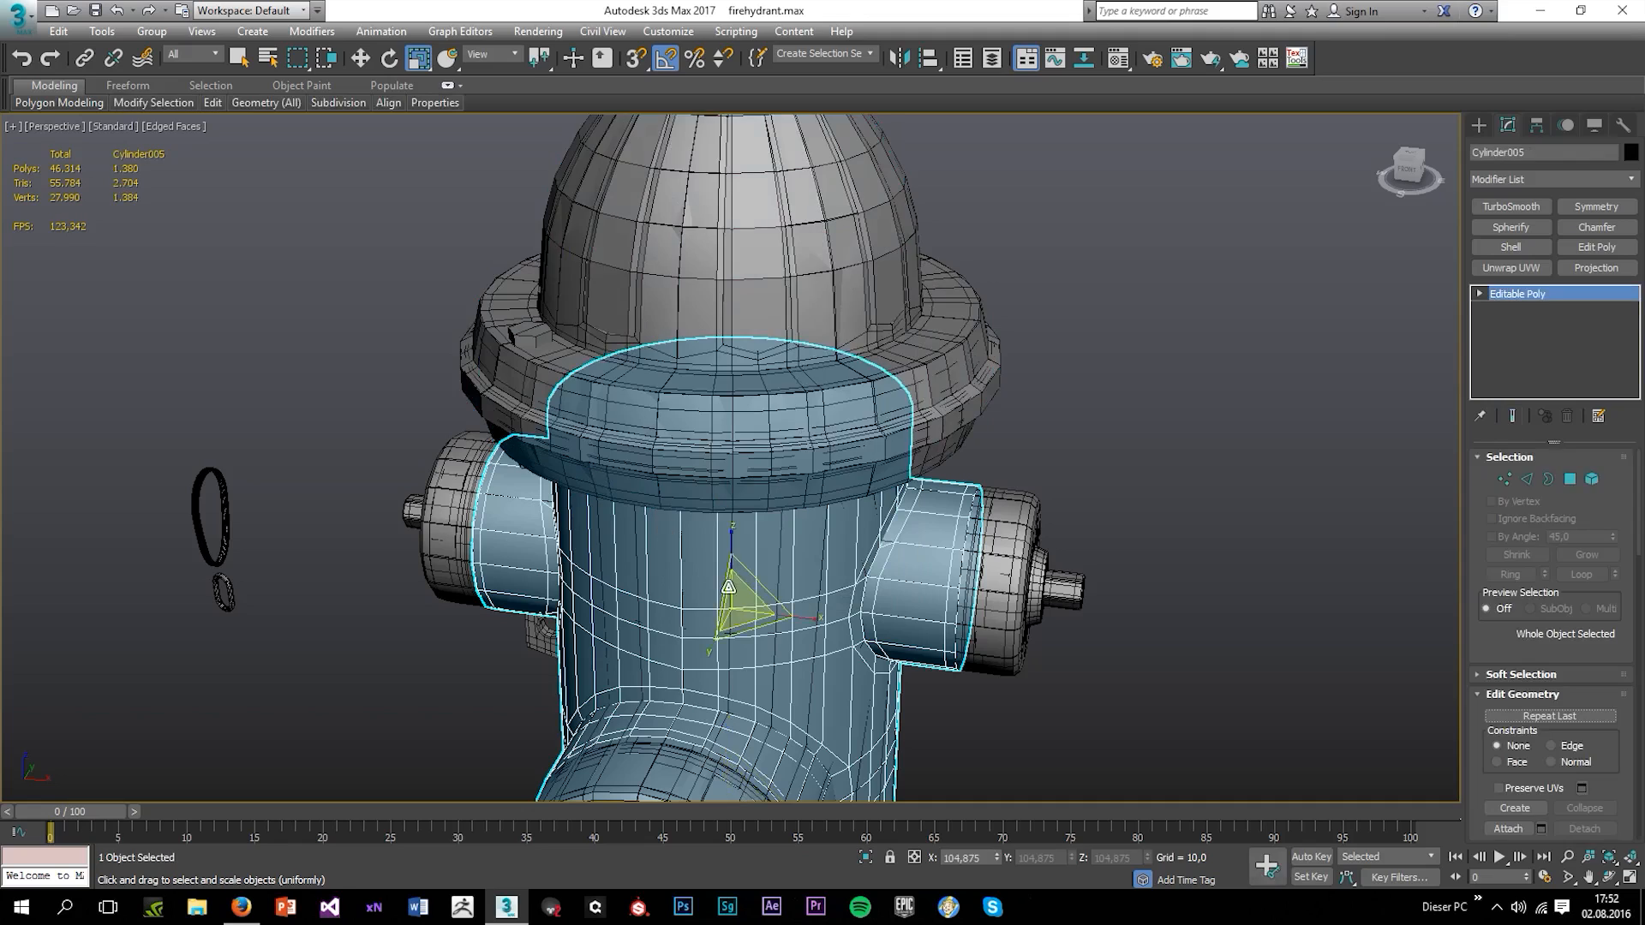
Hide the low-poly hydrant mesh so that only the detailed parts remain
{"action": "scroll", "coordinate": [847, 567], "scroll_direction": "down", "scroll_amount": 3}
{"action": "middle_click_drag", "start_coordinate": [847, 567], "coordinate": [783, 249], "text": "alt"}
{"action": "scroll", "coordinate": [776, 642], "scroll_direction": "up", "scroll_amount": 3}
{"action": "left_click", "coordinate": [770, 646]}
{"action": "right_click", "coordinate": [770, 645]}
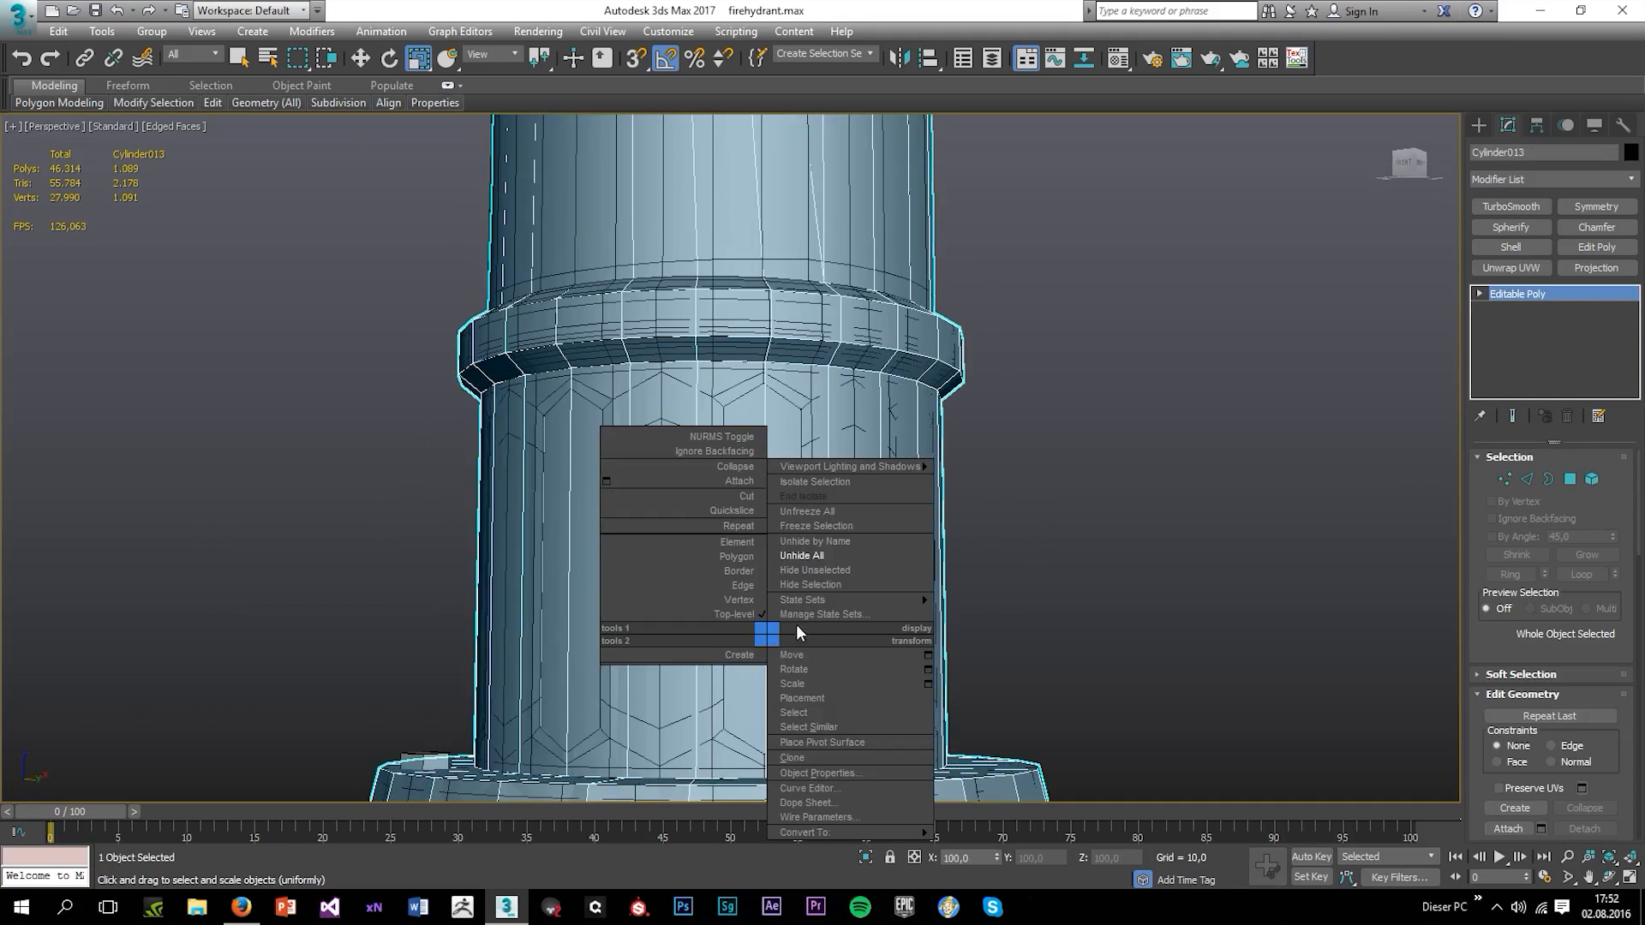
{"action": "left_click", "coordinate": [819, 583]}
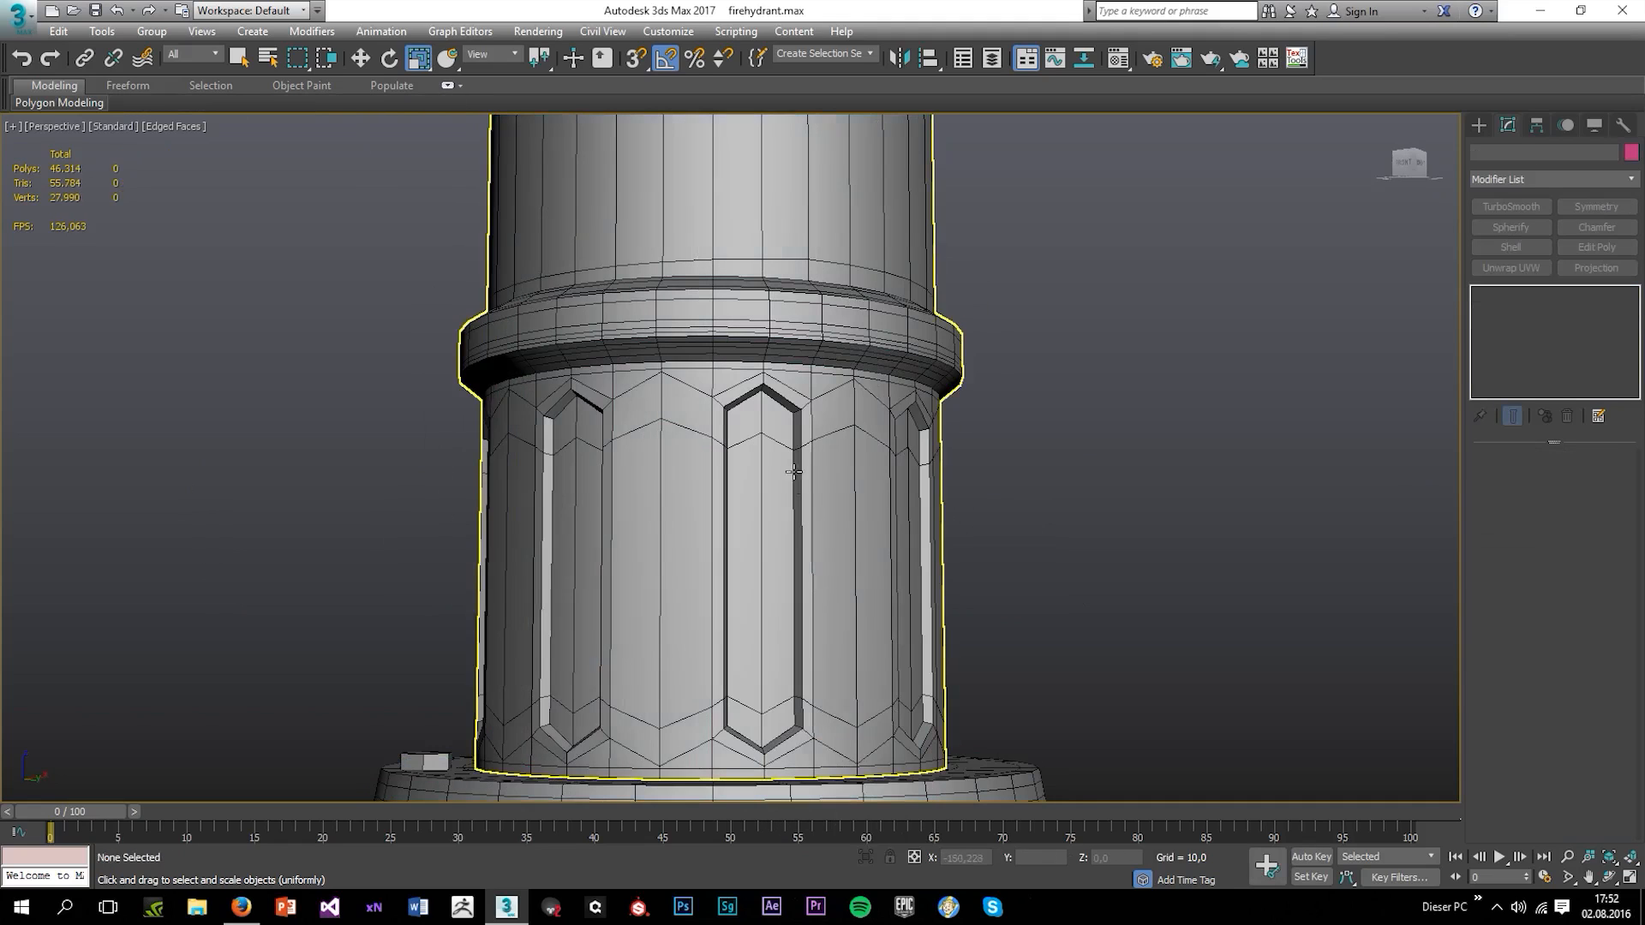
Attach the detailed dome-and-base mesh to the hydrant's detailed main body
{"action": "left_click", "coordinate": [794, 471]}
{"action": "scroll", "coordinate": [784, 409], "scroll_direction": "down", "scroll_amount": 4}
{"action": "middle_click_drag", "start_coordinate": [772, 342], "coordinate": [773, 445], "text": "alt"}
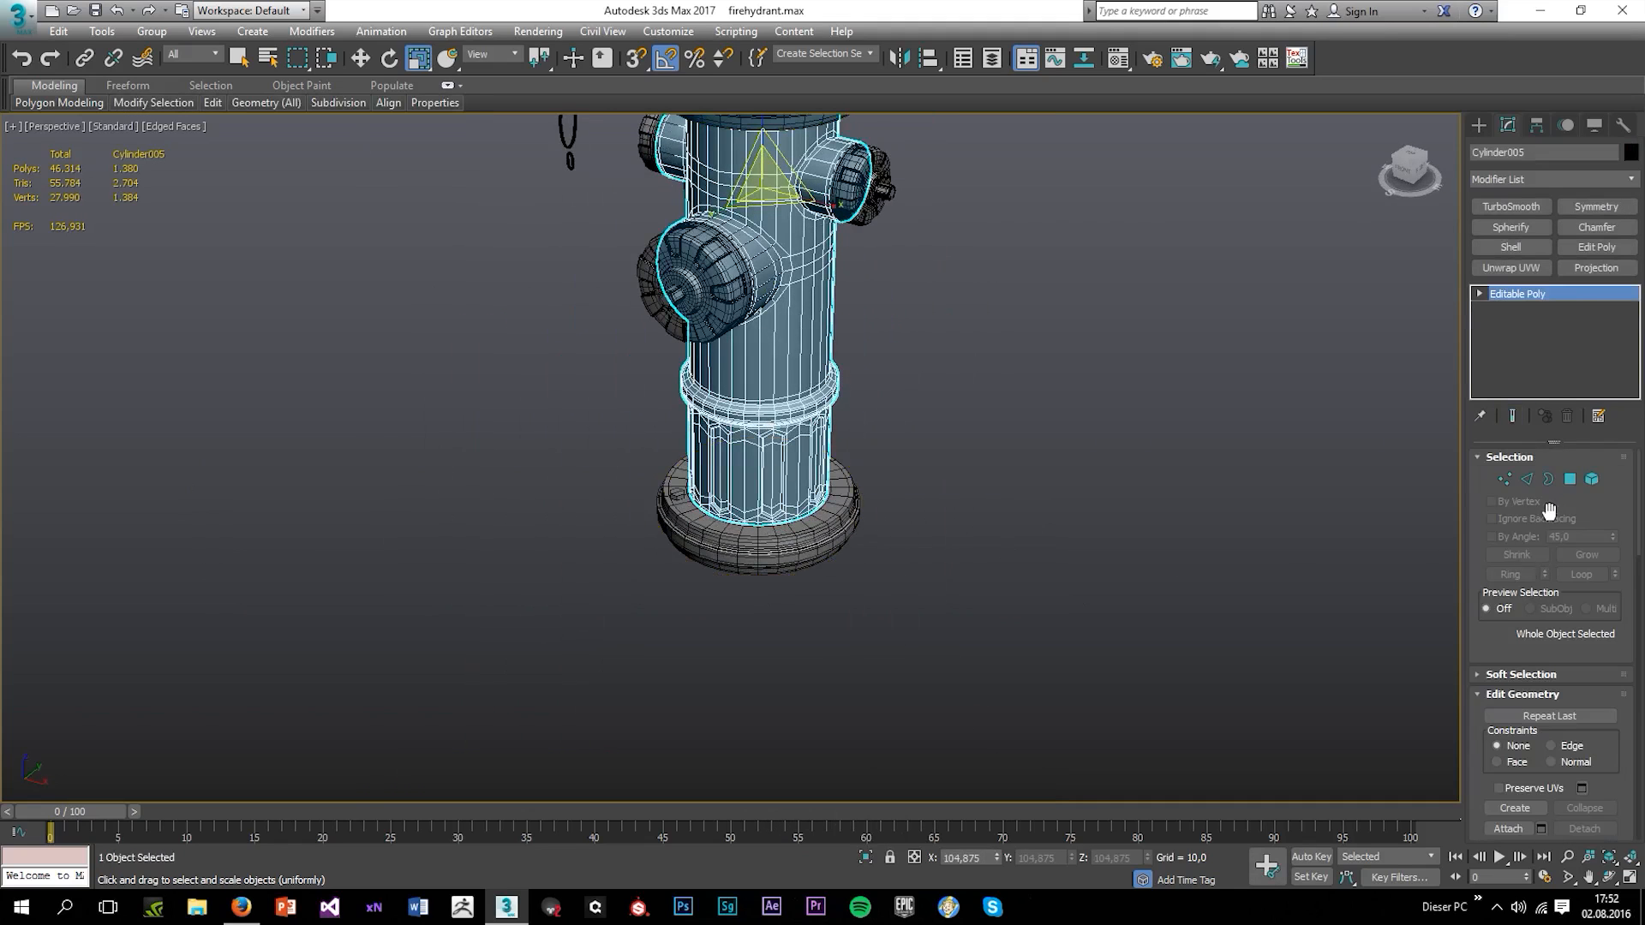
{"action": "left_click", "coordinate": [1590, 478]}
{"action": "scroll", "coordinate": [1585, 692], "scroll_direction": "down", "scroll_amount": 3}
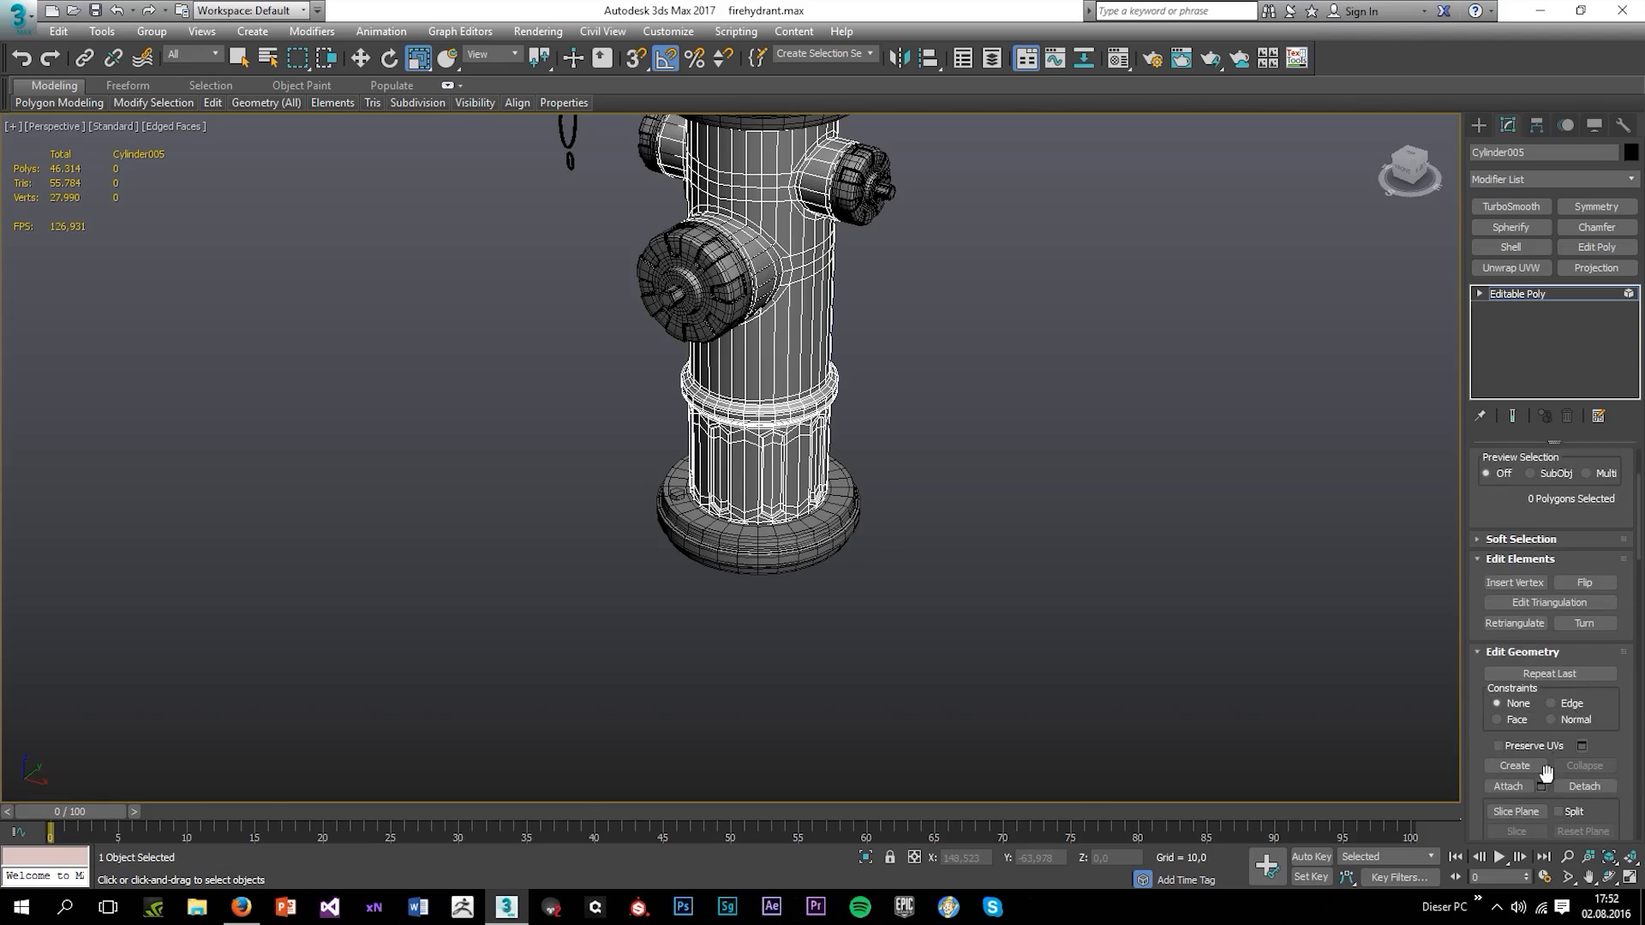
{"action": "left_click", "coordinate": [1527, 735]}
{"action": "left_click", "coordinate": [800, 548]}
{"action": "middle_click_drag", "start_coordinate": [768, 351], "coordinate": [788, 580]}
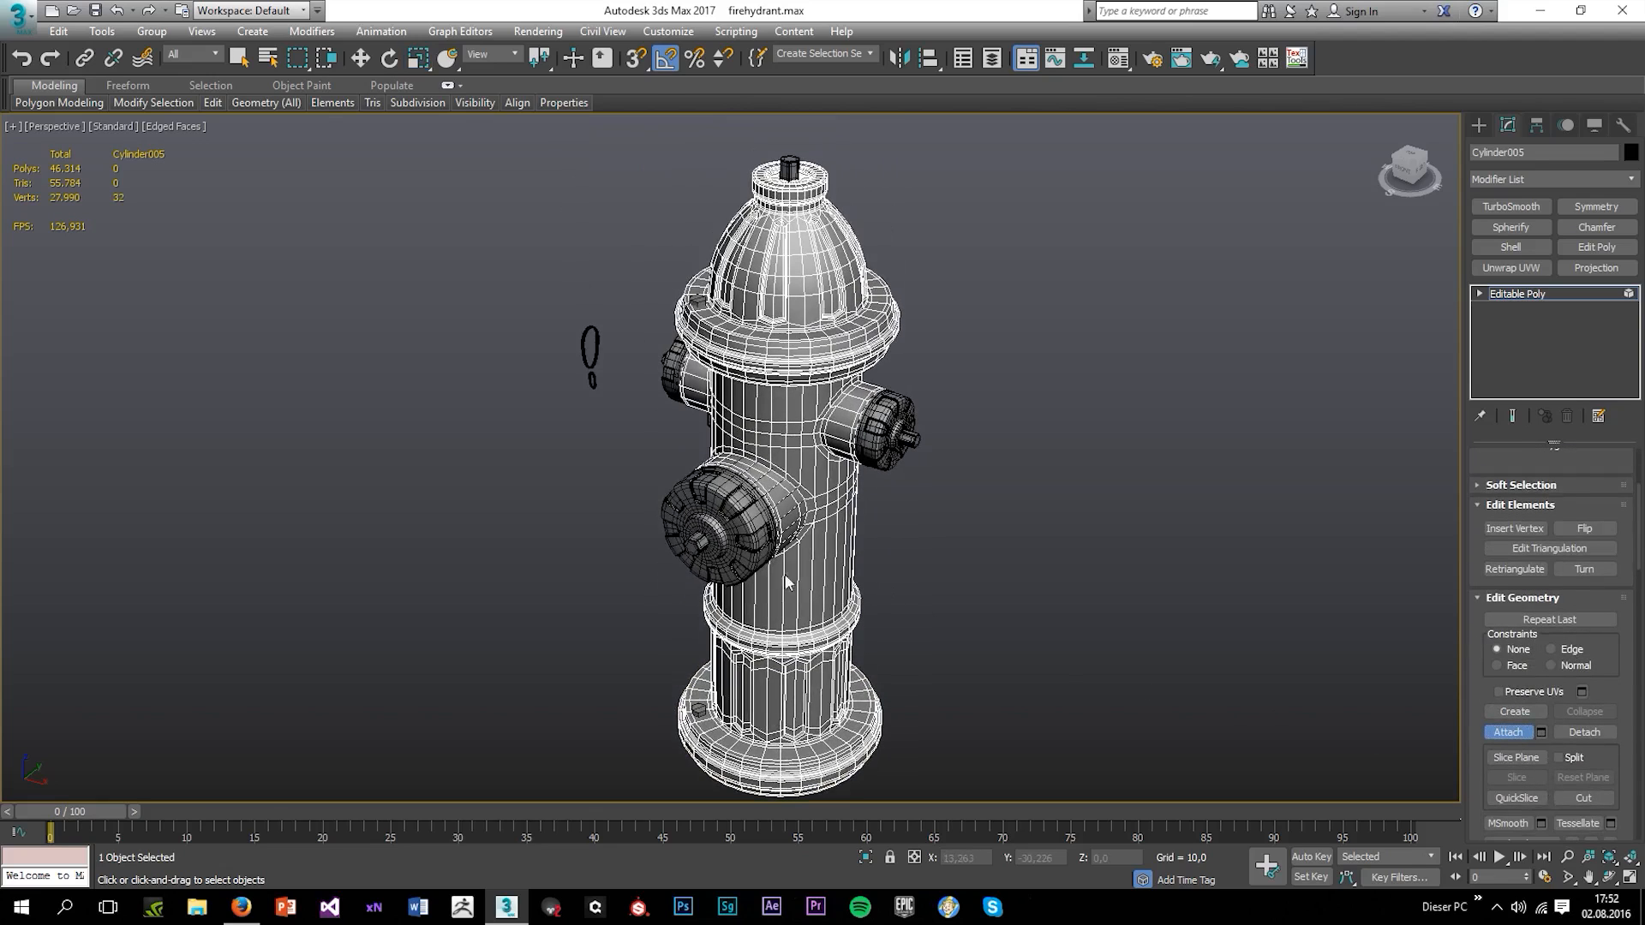
{"action": "right_click", "coordinate": [933, 382]}
Weld all vertices of the combined detailed body mesh and clear the vertex selection
{"action": "middle_click_drag", "start_coordinate": [865, 487], "coordinate": [911, 491], "text": "alt"}
{"action": "right_click", "coordinate": [907, 487]}
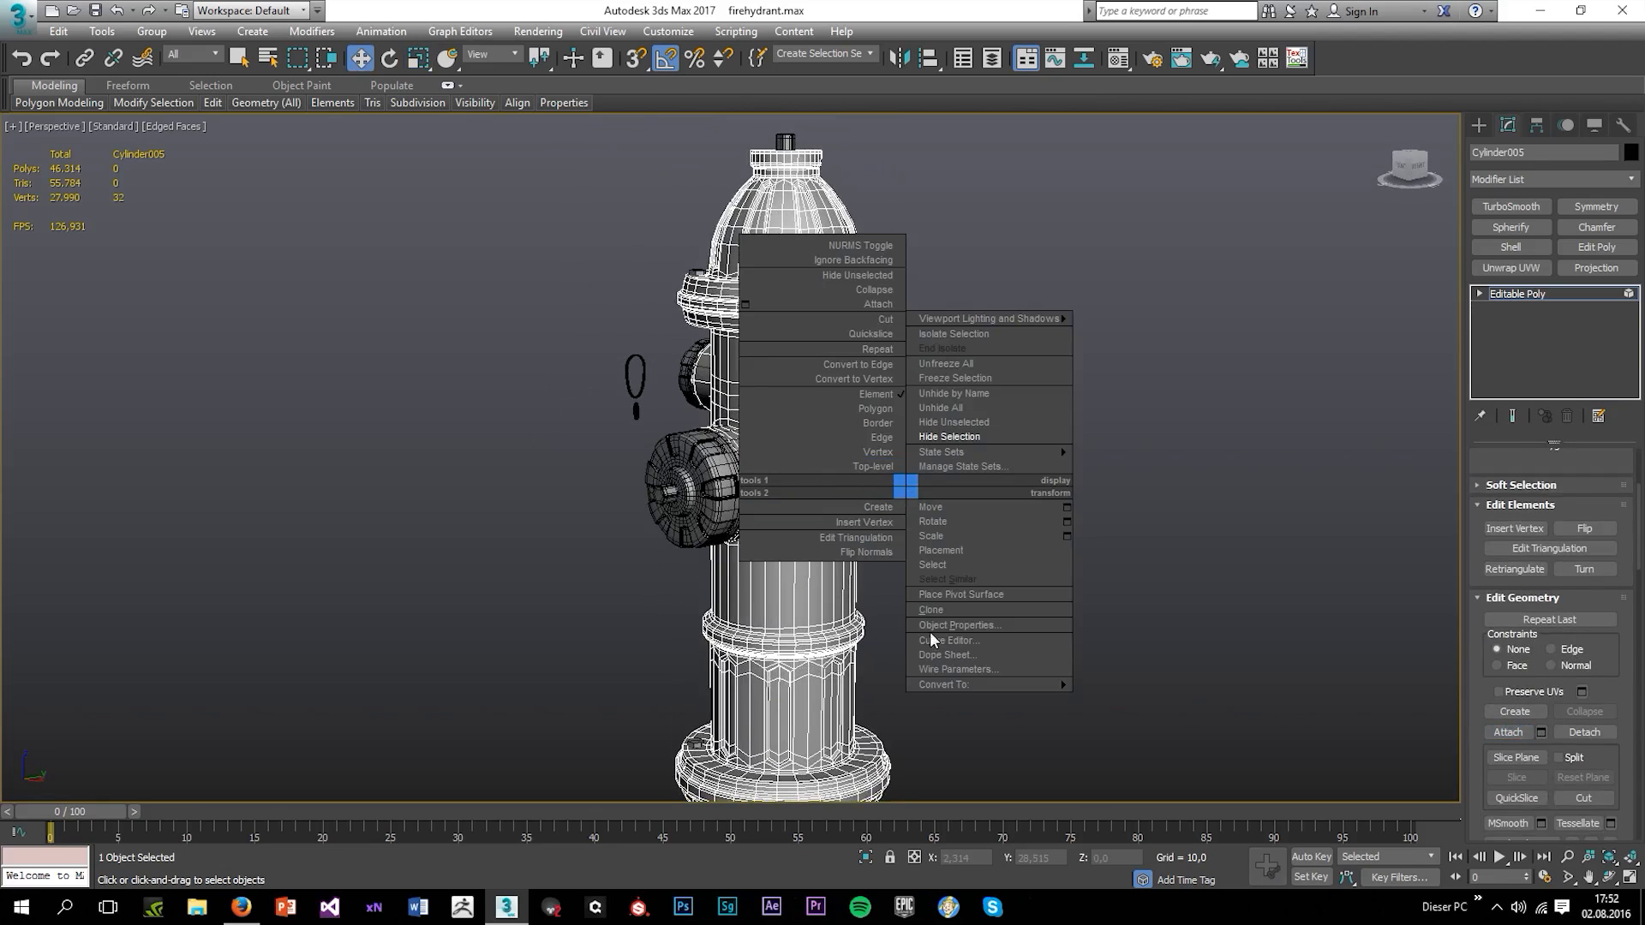
{"action": "left_click", "coordinate": [827, 469]}
{"action": "scroll", "coordinate": [897, 468], "scroll_direction": "down", "scroll_amount": 5}
{"action": "left_click_drag", "start_coordinate": [646, 265], "coordinate": [991, 618]}
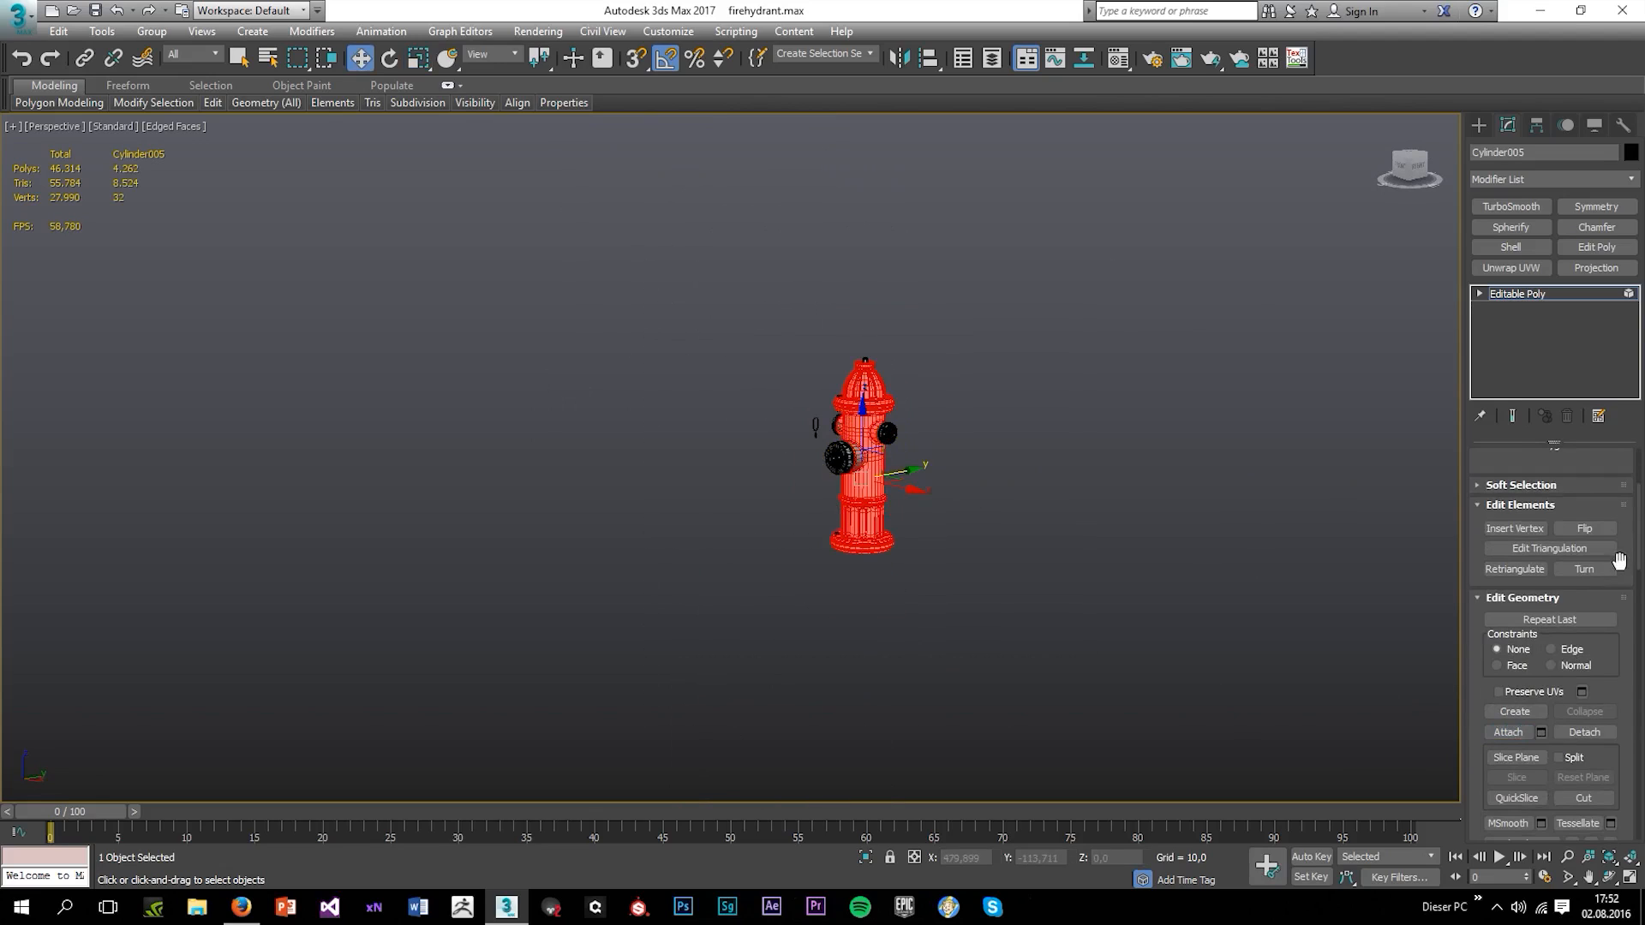
{"action": "scroll", "coordinate": [1618, 557], "scroll_direction": "up", "scroll_amount": 3}
{"action": "left_click", "coordinate": [1504, 480]}
{"action": "key", "text": "ctrl+a"}
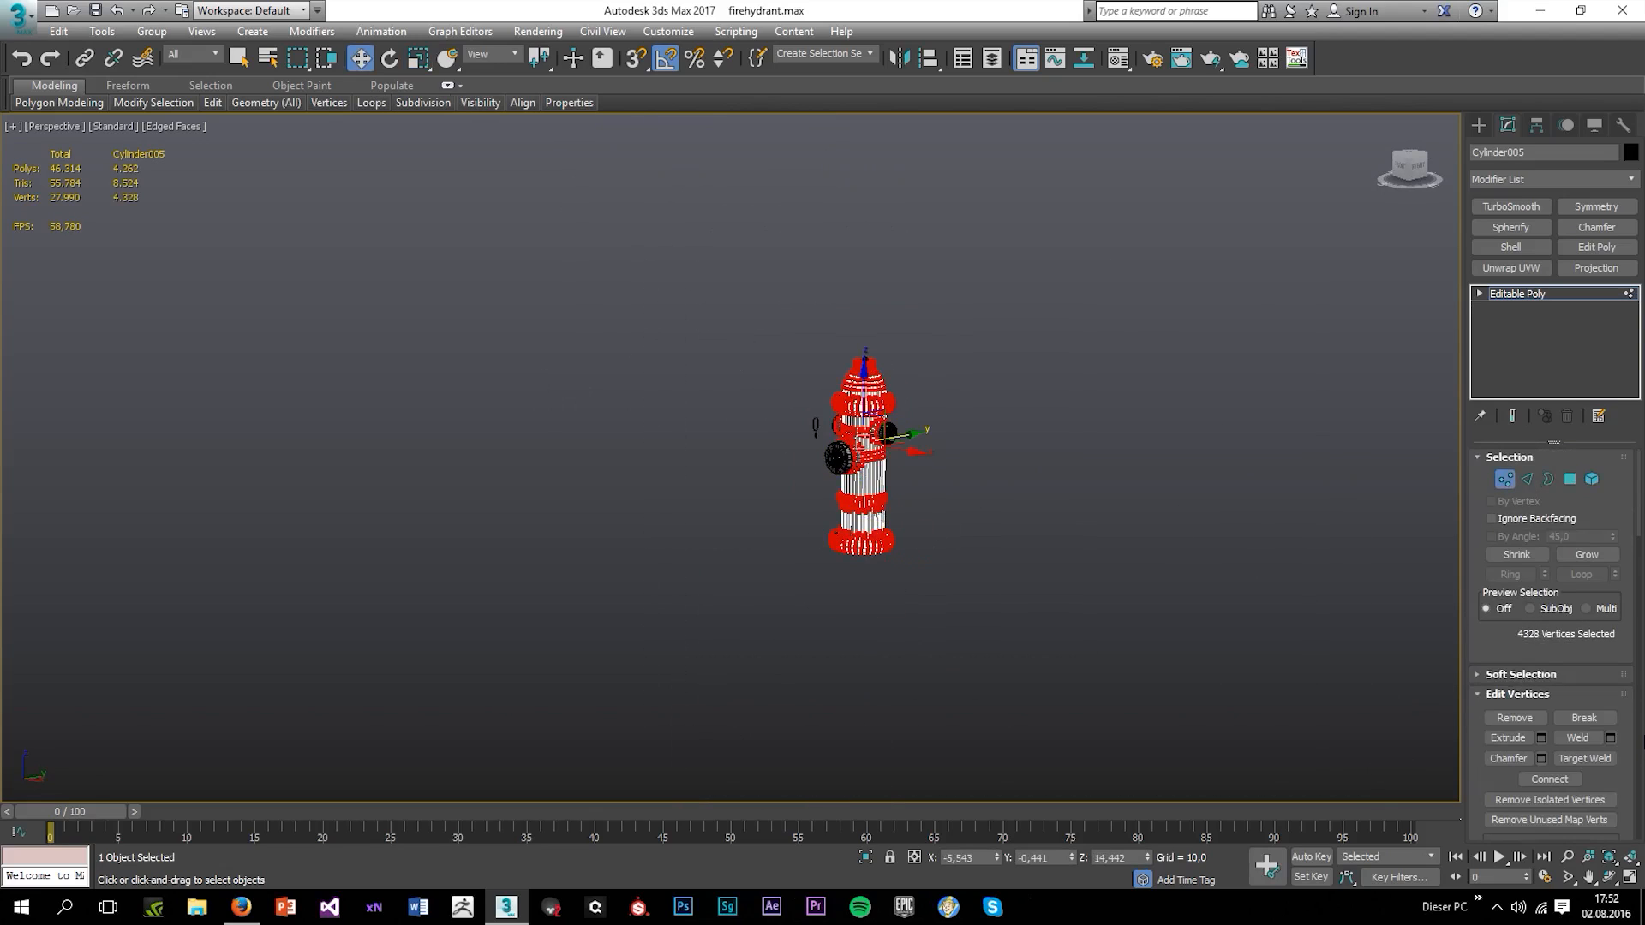
{"action": "left_click", "coordinate": [1589, 738]}
{"action": "scroll", "coordinate": [977, 463], "scroll_direction": "up", "scroll_amount": 5}
{"action": "left_click", "coordinate": [748, 393]}
{"action": "middle_click_drag", "start_coordinate": [749, 394], "coordinate": [1034, 446]}
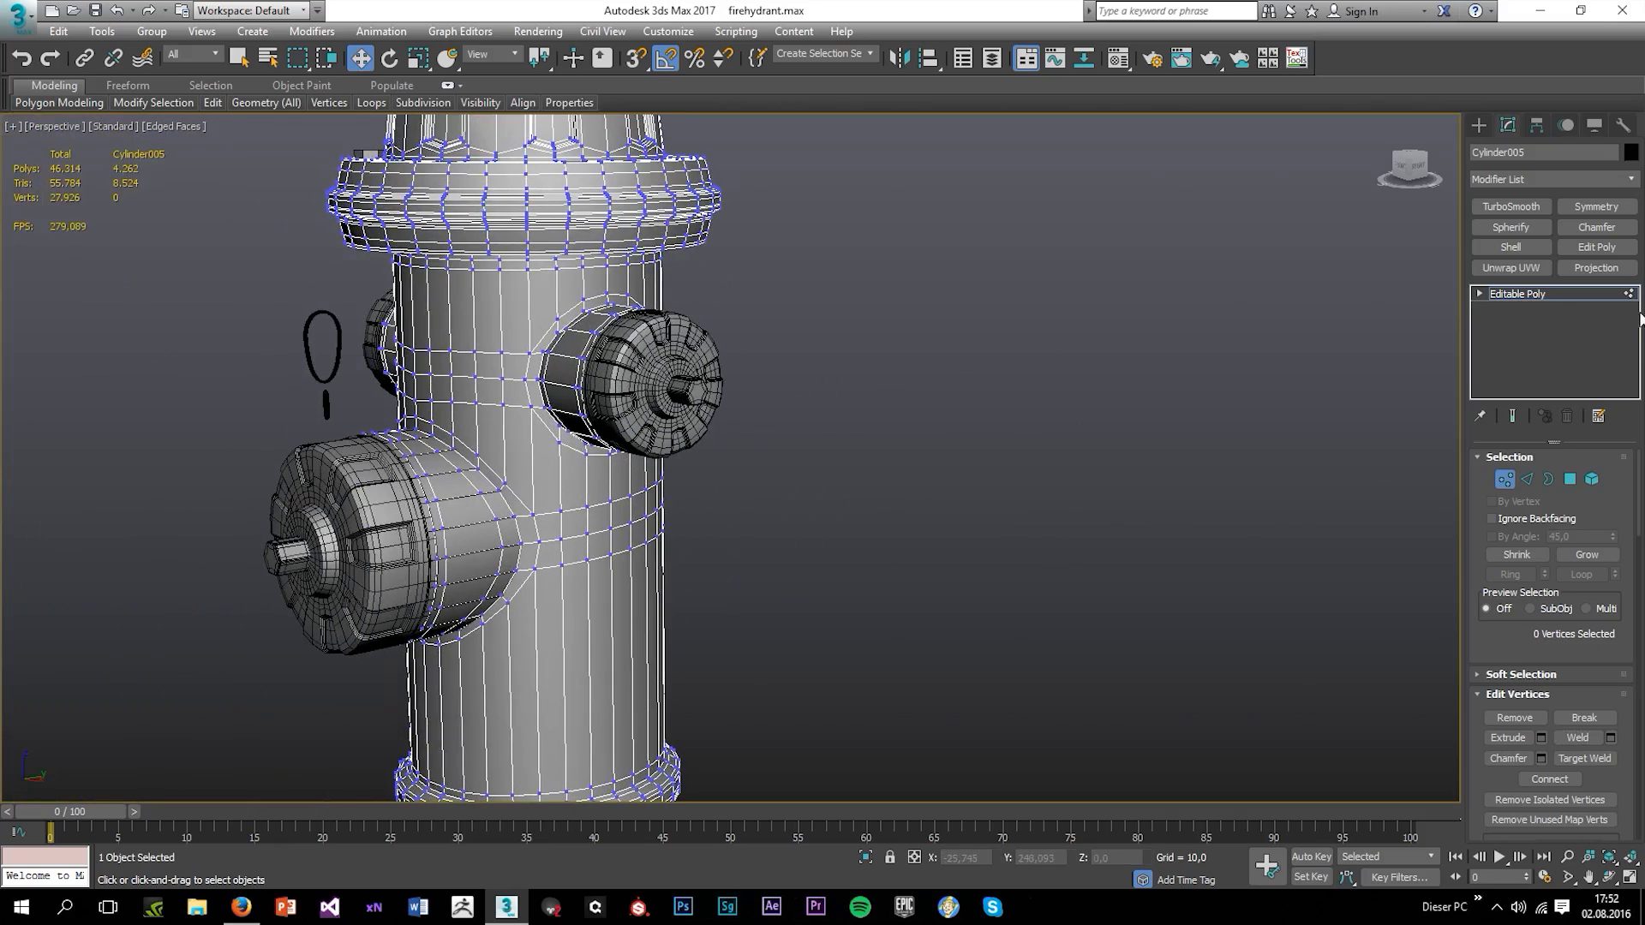
Hide the combined detailed body mesh, leaving the caps and small parts in view
{"action": "left_click", "coordinate": [1591, 479]}
{"action": "right_click", "coordinate": [500, 314]}
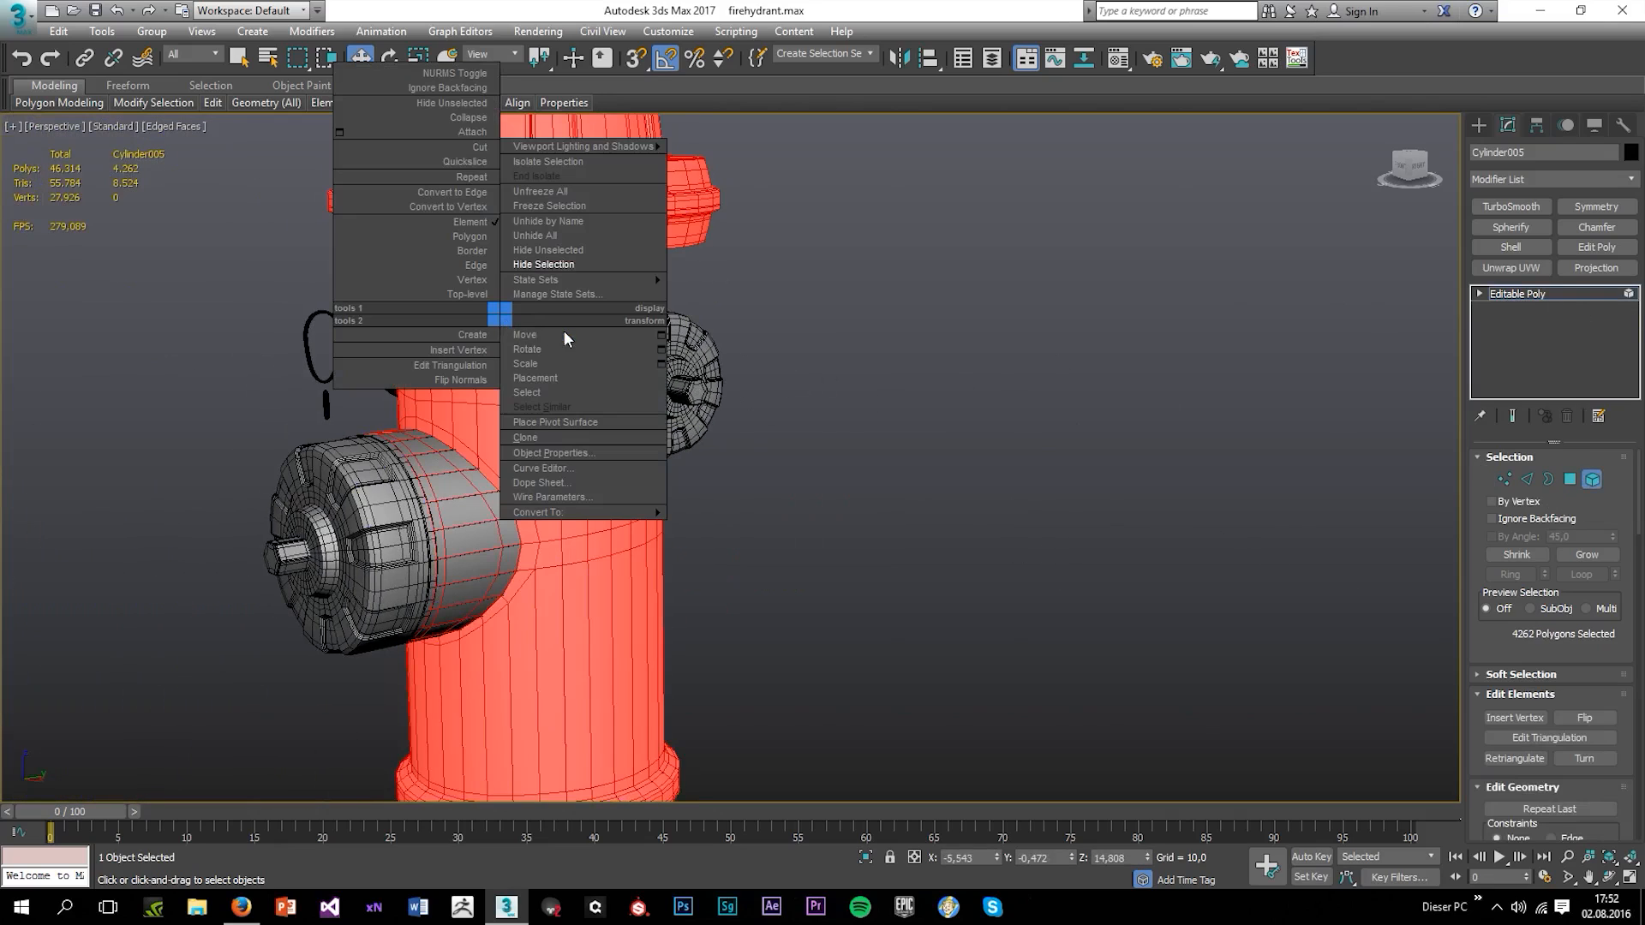
{"action": "left_click", "coordinate": [551, 263]}
{"action": "right_click", "coordinate": [519, 302]}
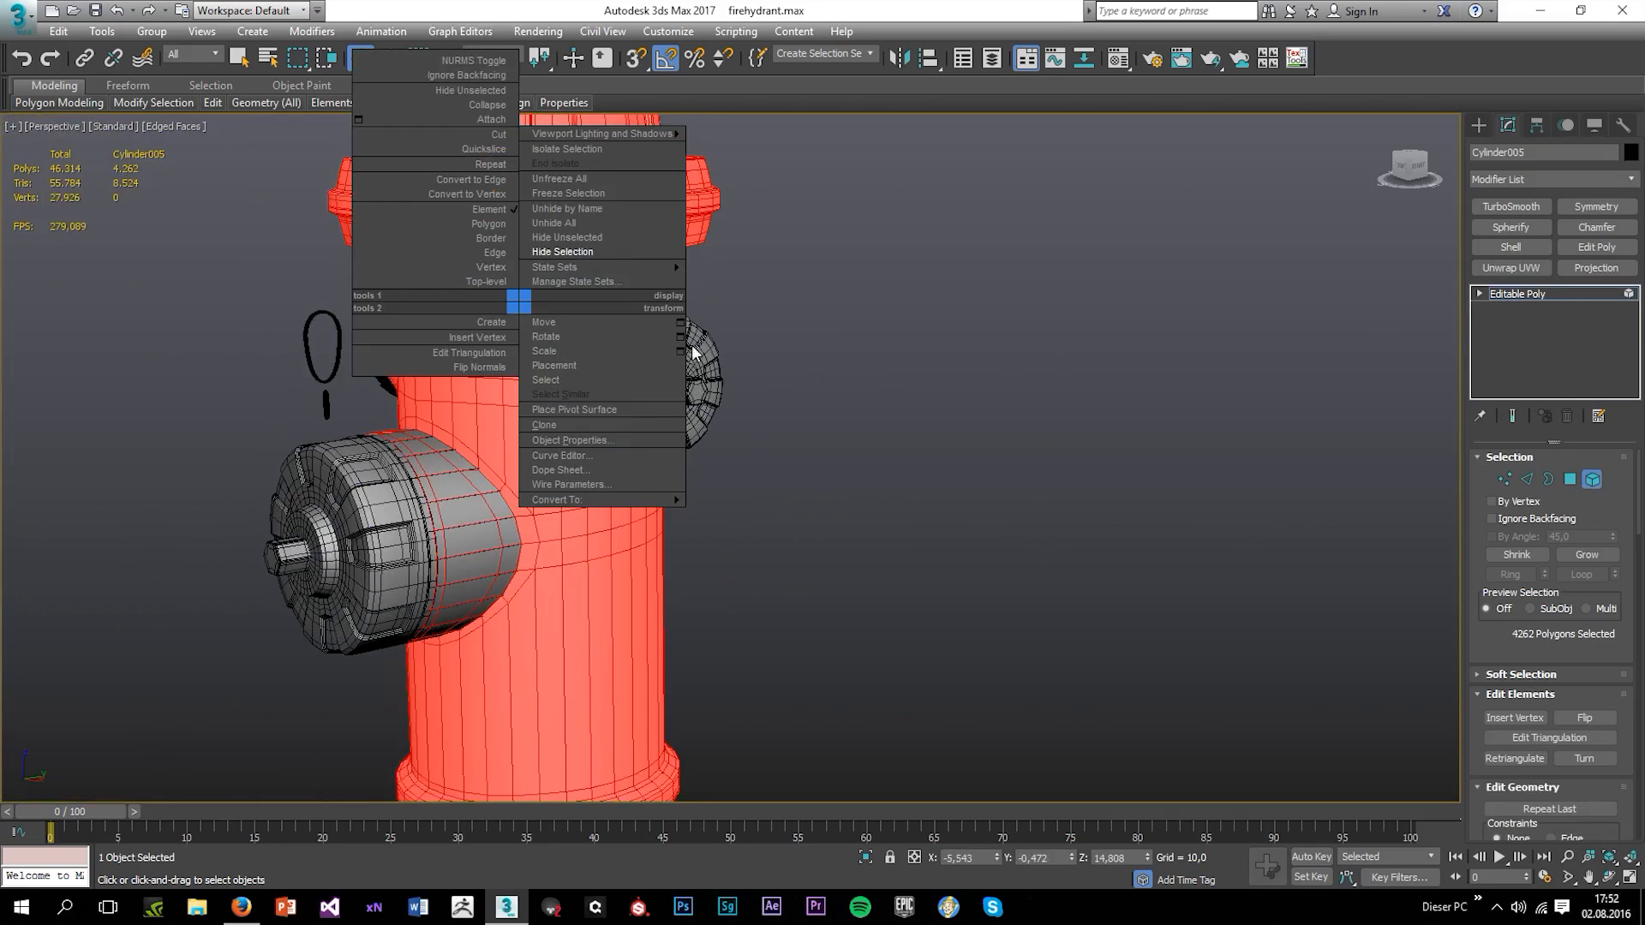
{"action": "left_click", "coordinate": [1507, 294]}
{"action": "right_click", "coordinate": [458, 287]}
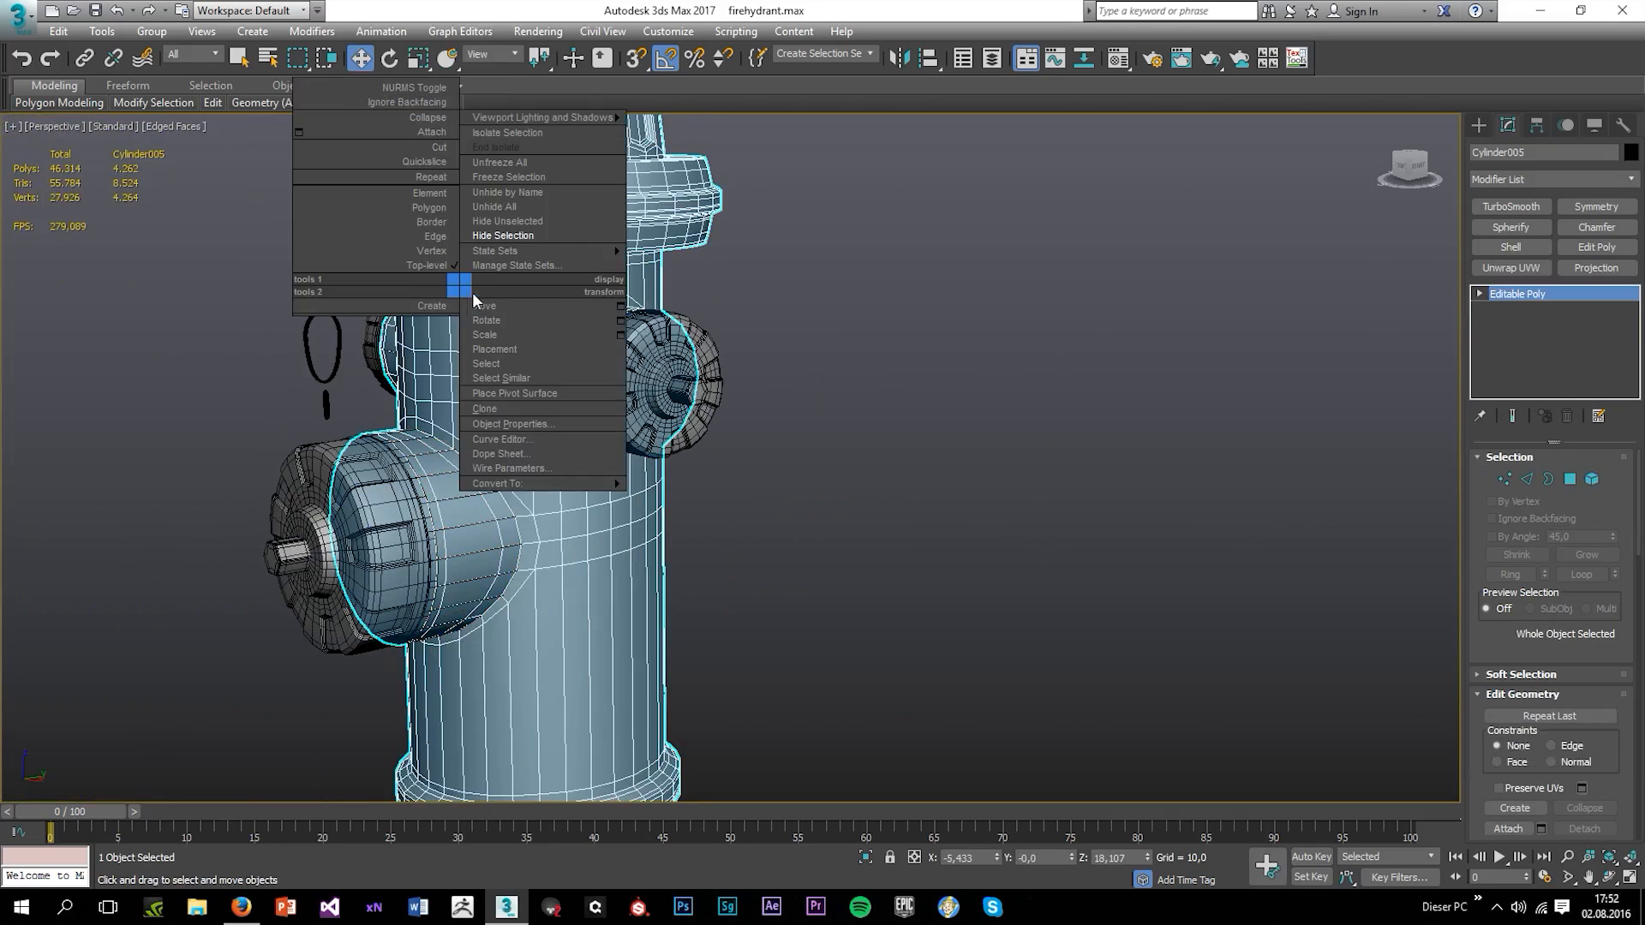
{"action": "left_click", "coordinate": [540, 238]}
Delete the two plain cylinders left behind the outlet caps and select the outlet caps object
{"action": "scroll", "coordinate": [665, 302], "scroll_direction": "down", "scroll_amount": 4}
{"action": "middle_click_drag", "start_coordinate": [665, 302], "coordinate": [830, 325], "text": "alt"}
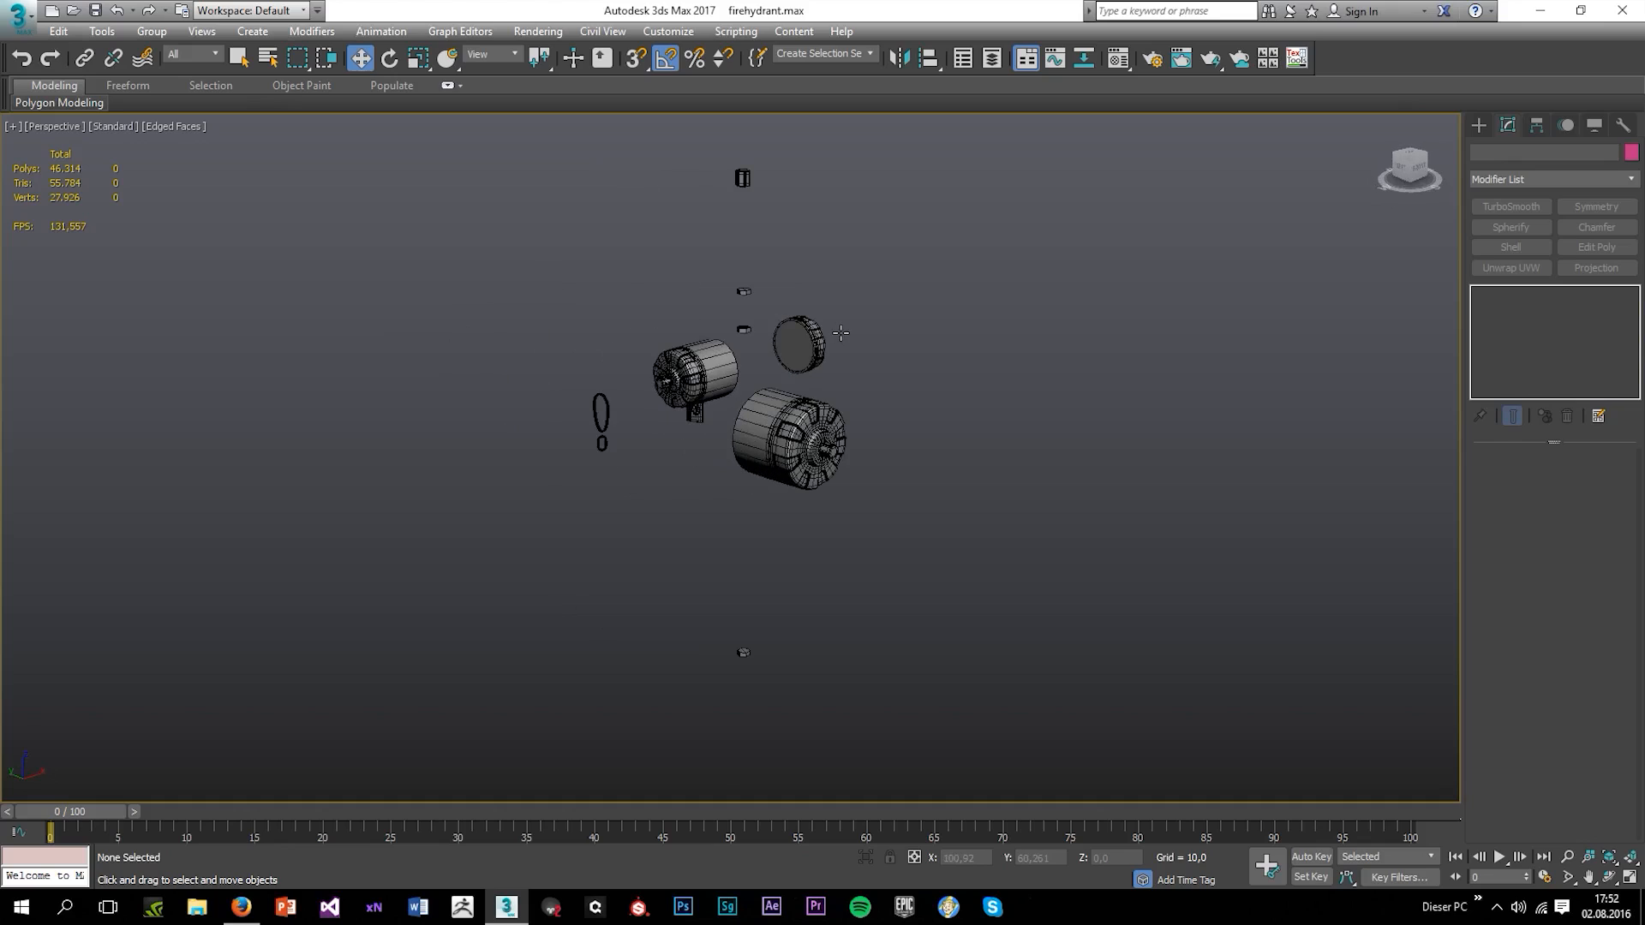
{"action": "scroll", "coordinate": [742, 358], "scroll_direction": "up", "scroll_amount": 2}
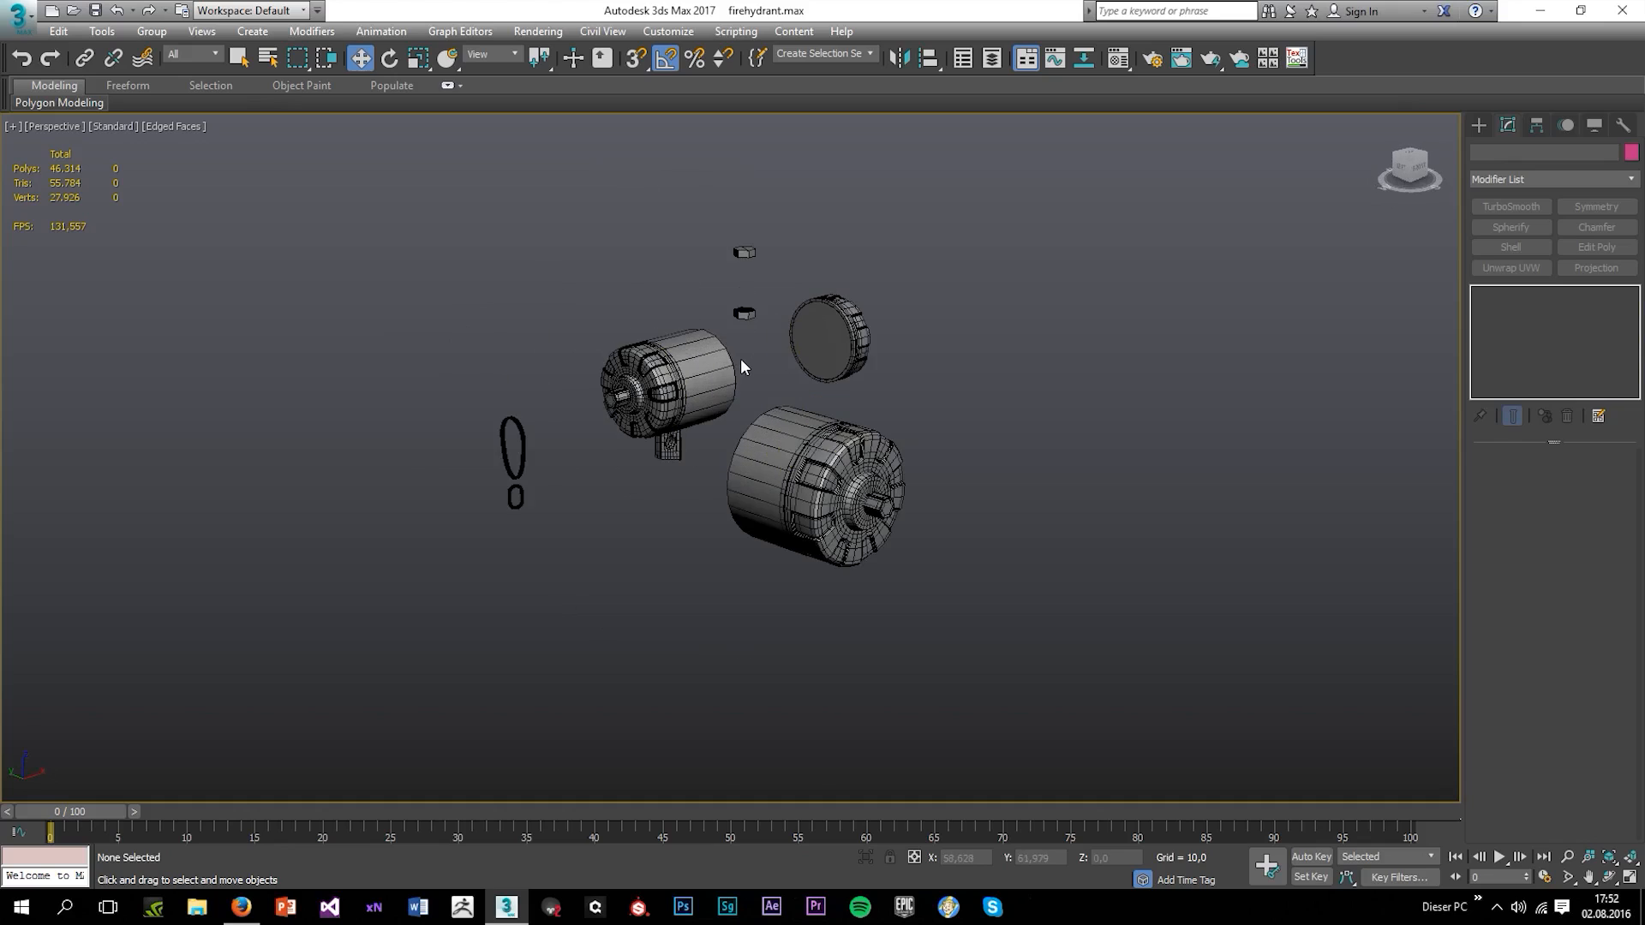
{"action": "scroll", "coordinate": [677, 372], "scroll_direction": "up", "scroll_amount": 4}
{"action": "left_click", "coordinate": [676, 373]}
{"action": "left_click", "coordinate": [867, 481], "text": "ctrl"}
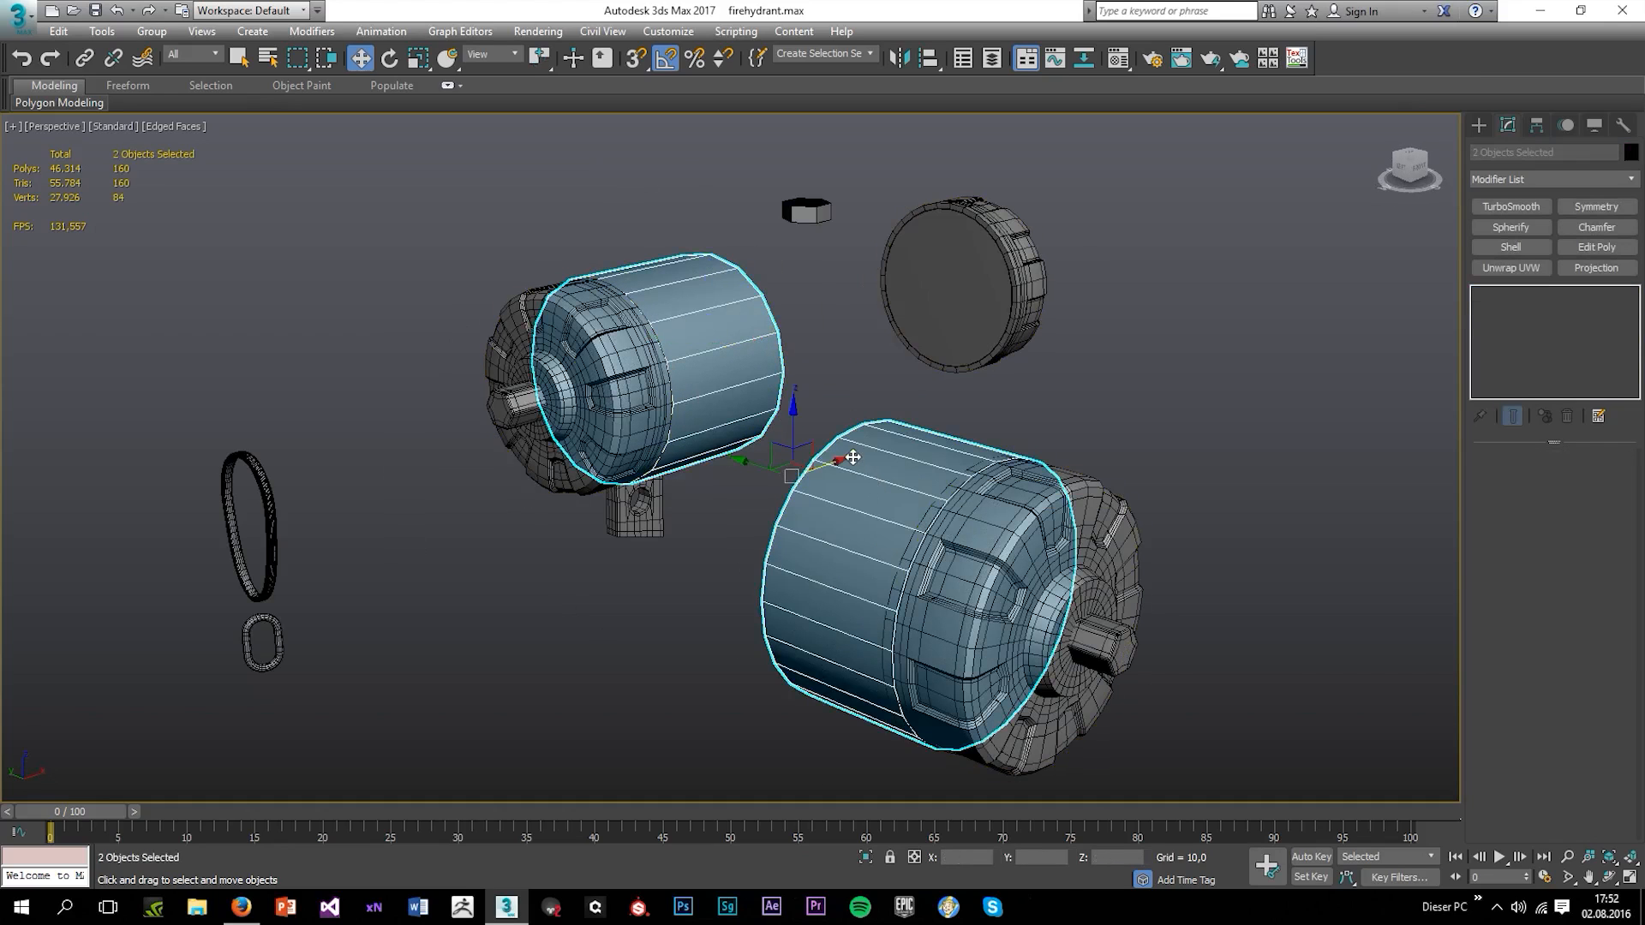
{"action": "key", "text": "Delete"}
{"action": "left_click", "coordinate": [594, 408]}
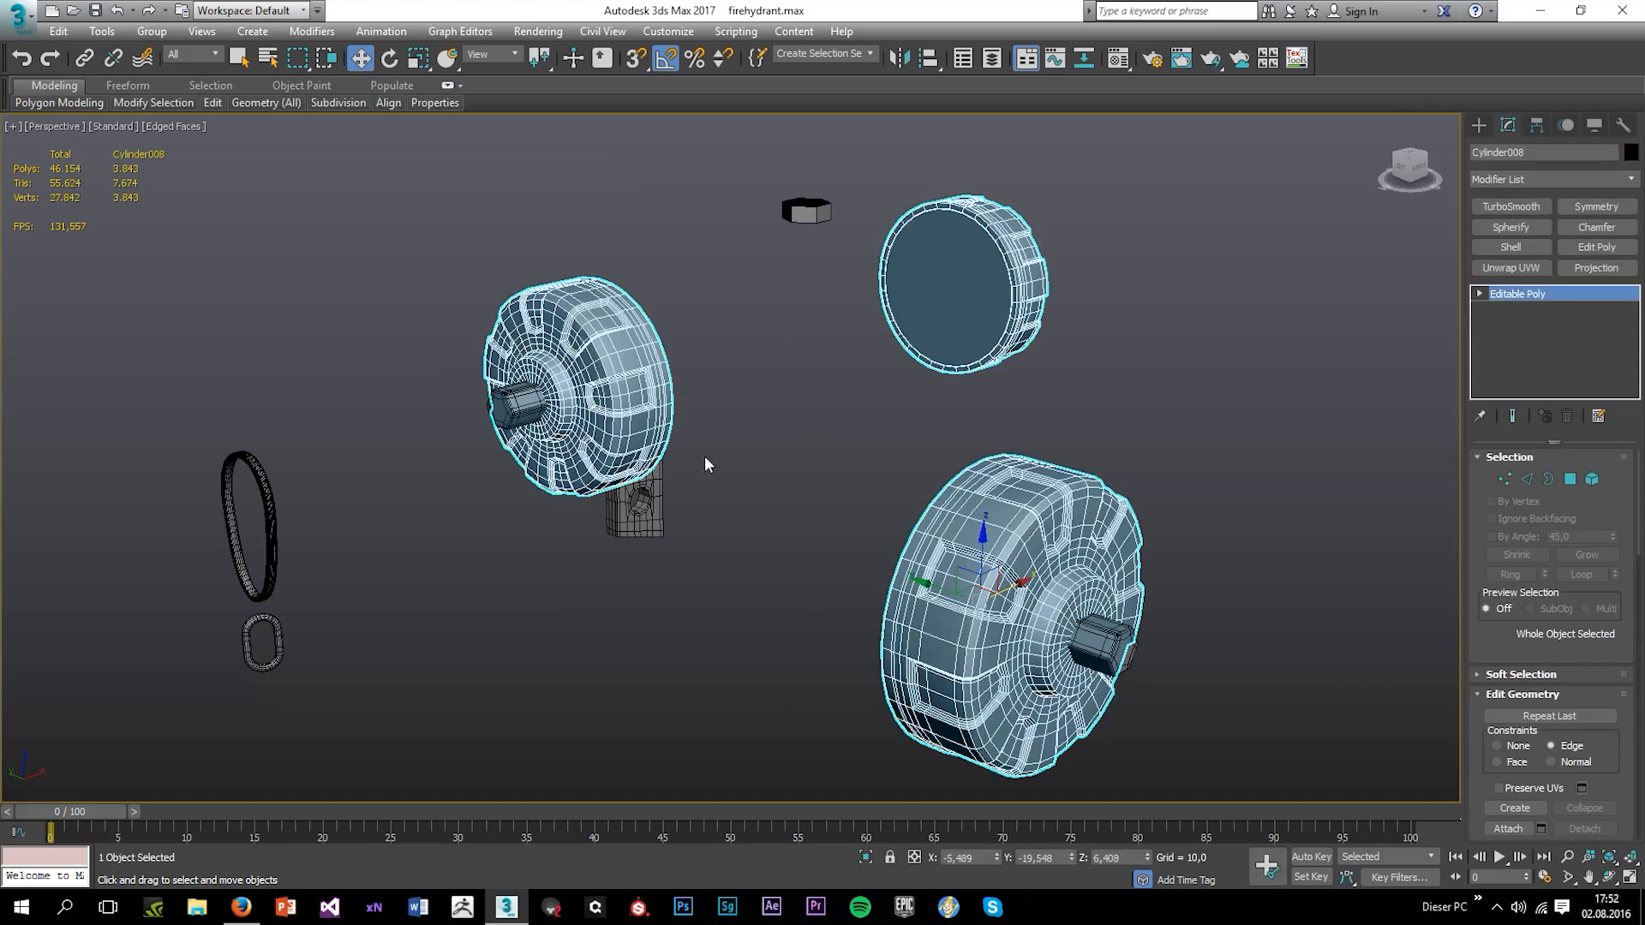
Hide the selected outlet caps object to isolate the small parts
{"action": "right_click", "coordinate": [1005, 548]}
{"action": "left_click", "coordinate": [1075, 495]}
{"action": "scroll", "coordinate": [1011, 462], "scroll_direction": "down", "scroll_amount": 5}
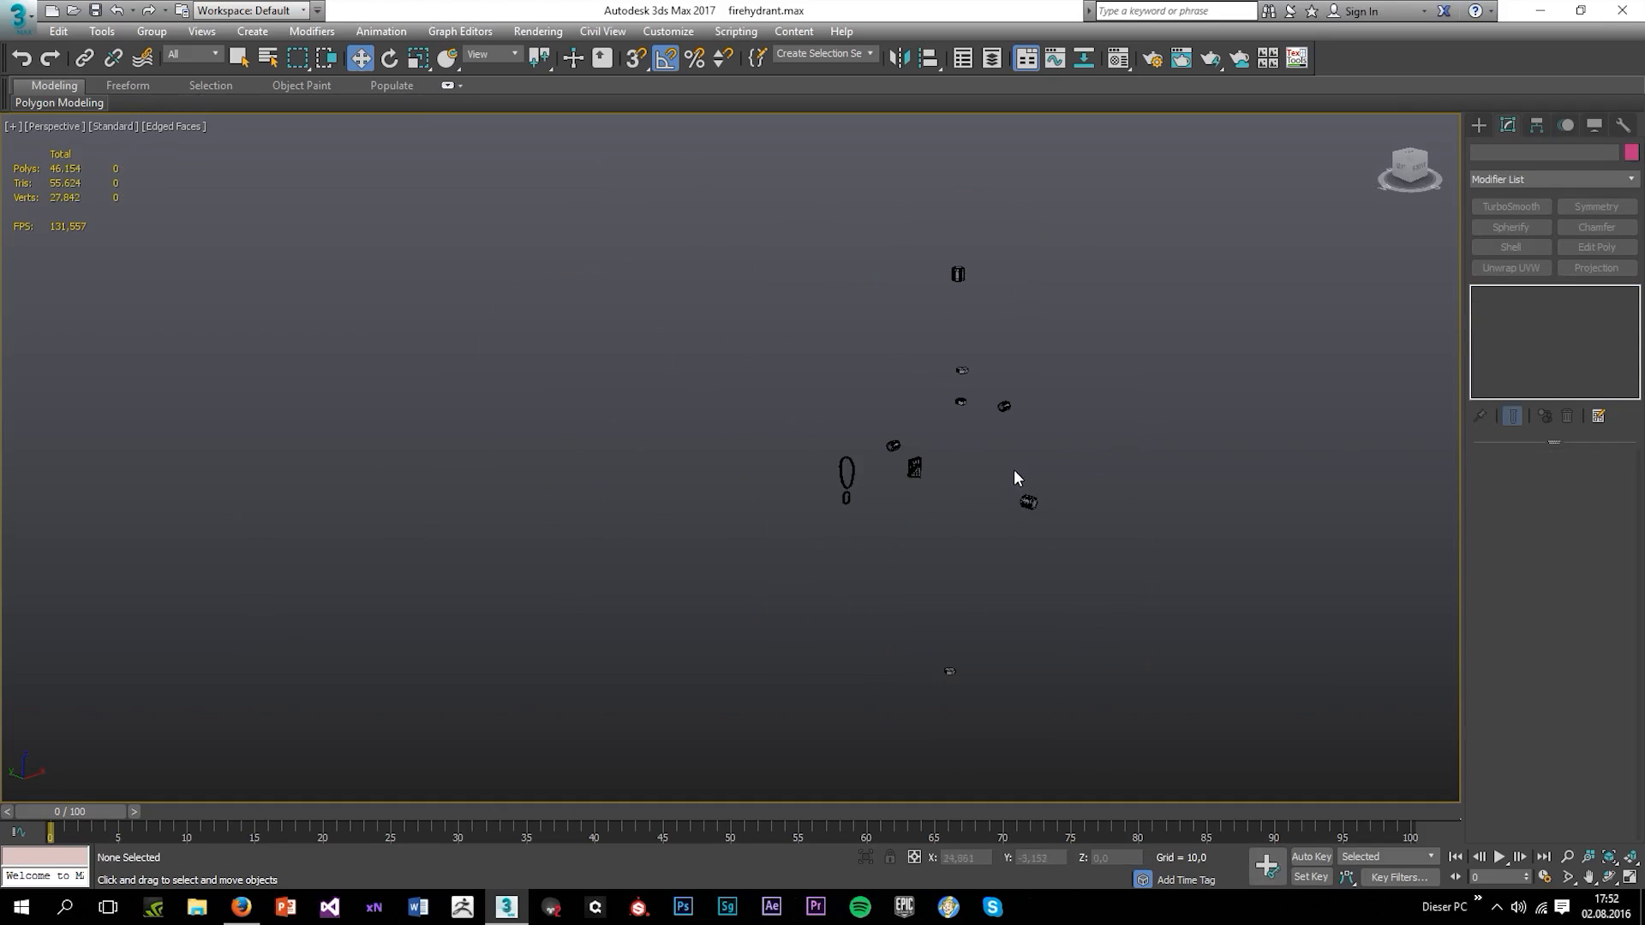
{"action": "scroll", "coordinate": [1014, 473], "scroll_direction": "up", "scroll_amount": 4}
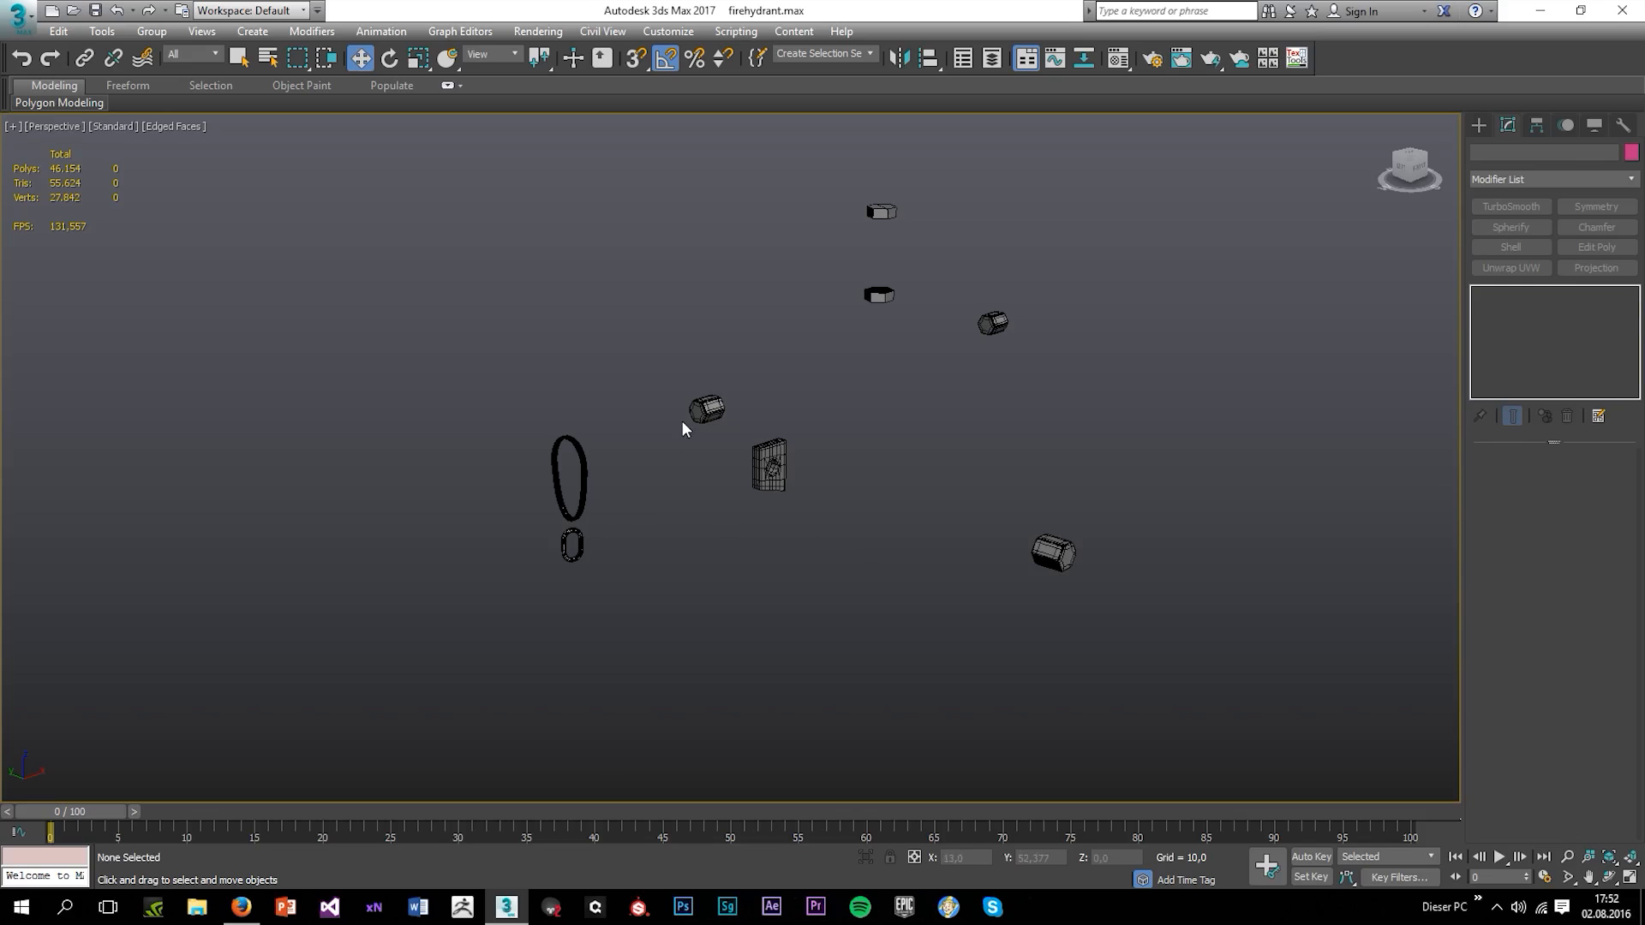
Remove the inner edge loops running around the thickness of the small plate with the round hole
{"action": "scroll", "coordinate": [777, 495], "scroll_direction": "up", "scroll_amount": 5}
{"action": "left_click", "coordinate": [775, 490]}
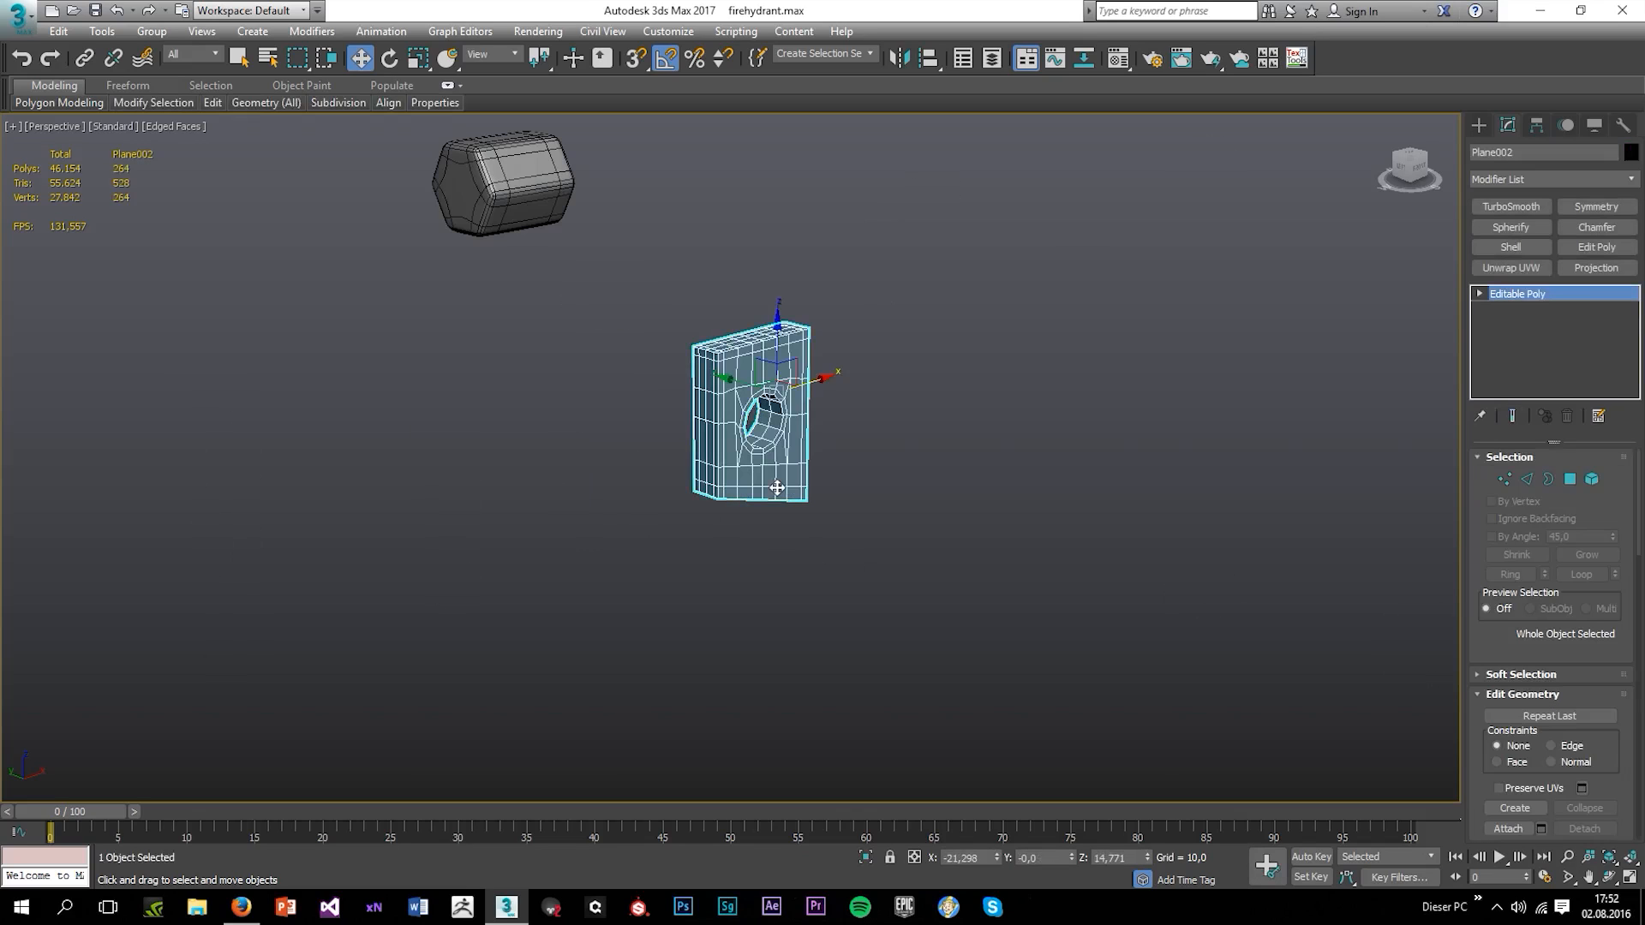
{"action": "left_click", "coordinate": [1525, 480]}
{"action": "scroll", "coordinate": [711, 398], "scroll_direction": "up", "scroll_amount": 4}
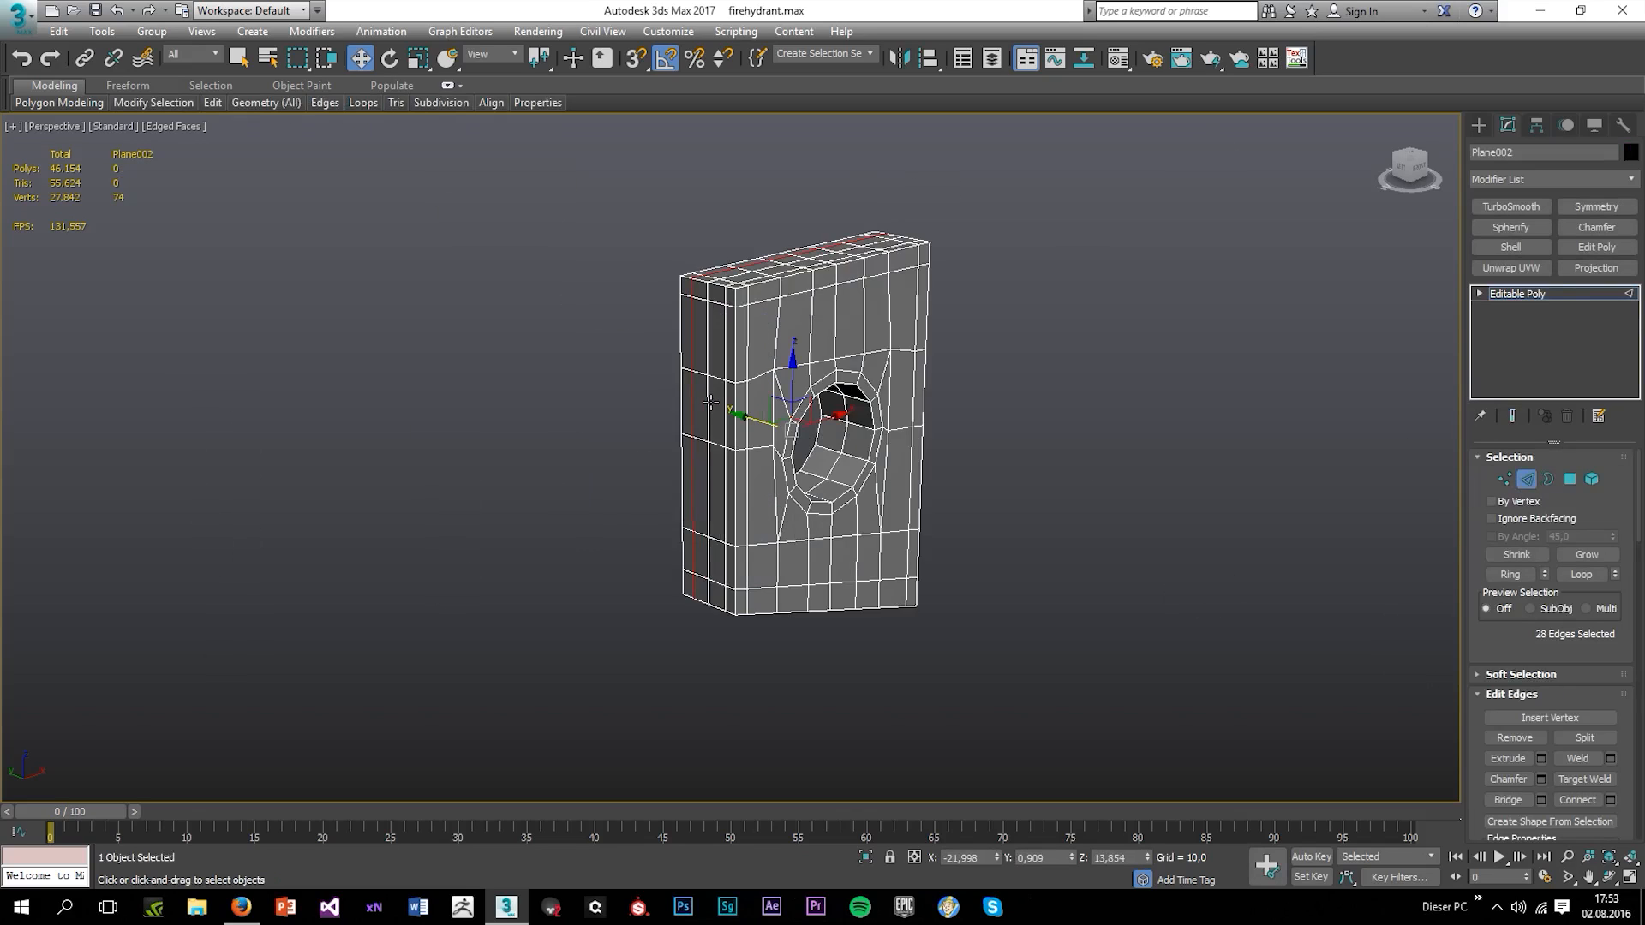
{"action": "middle_click_drag", "start_coordinate": [711, 399], "coordinate": [793, 411], "text": "alt"}
{"action": "left_click", "coordinate": [787, 368], "text": "ctrl"}
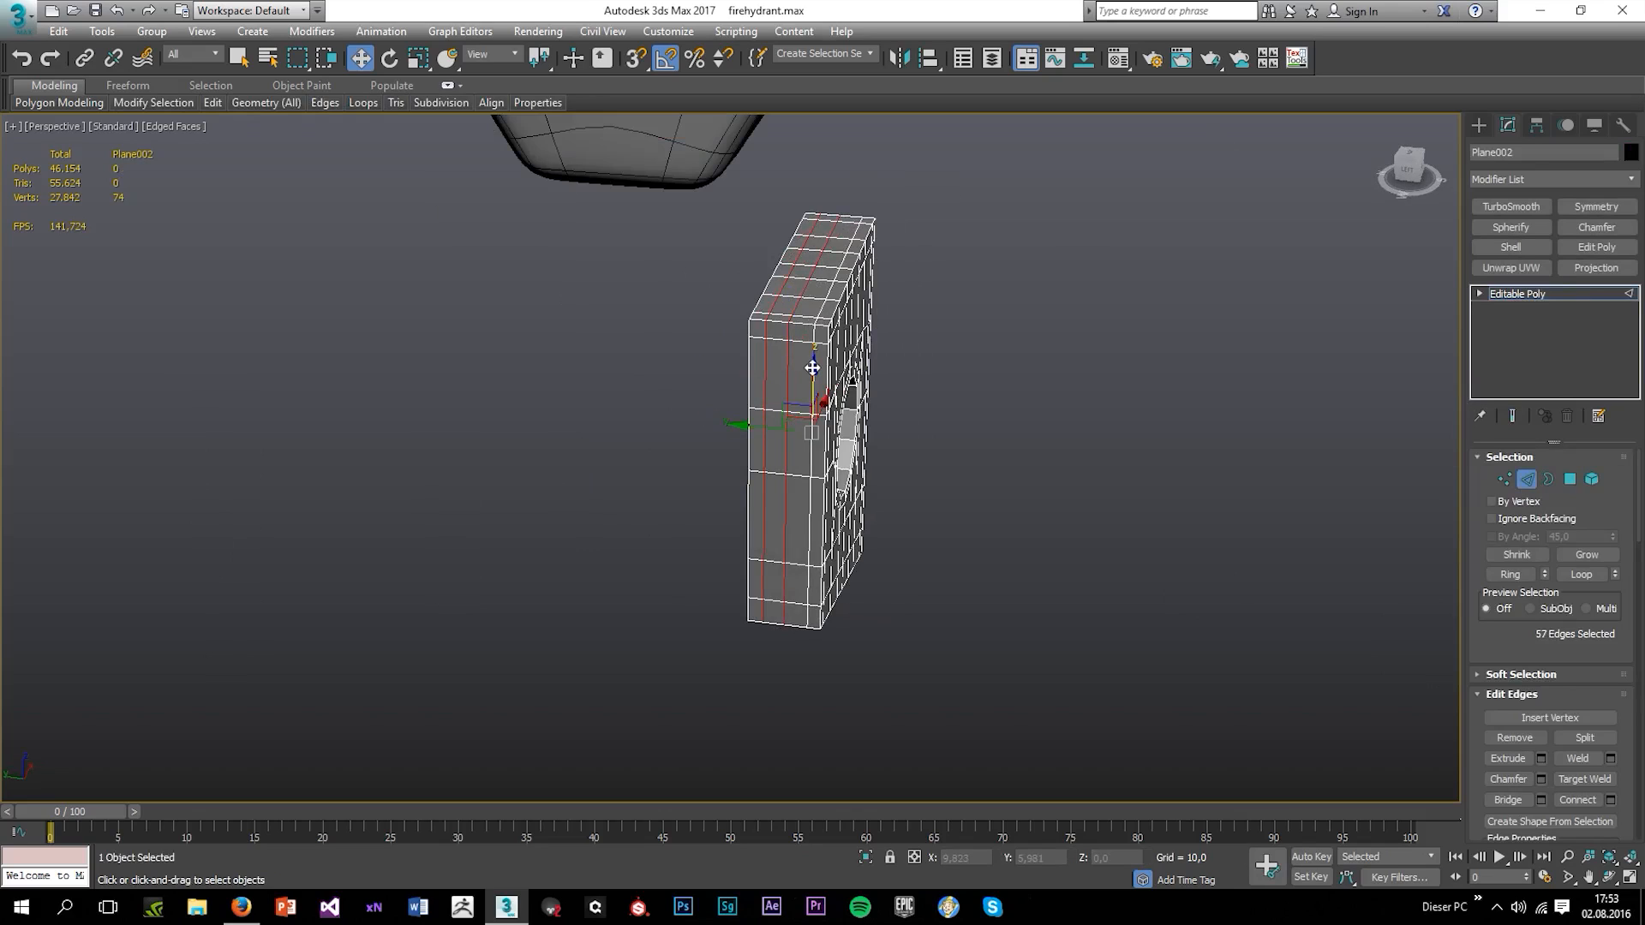
{"action": "key", "text": "ctrl+BackSpace"}
Remove the supporting edge loops running close to the plate's outer borders
{"action": "middle_click_drag", "start_coordinate": [778, 370], "coordinate": [786, 290], "text": "alt"}
{"action": "double_click", "coordinate": [780, 302]}
{"action": "left_click", "coordinate": [763, 322]}
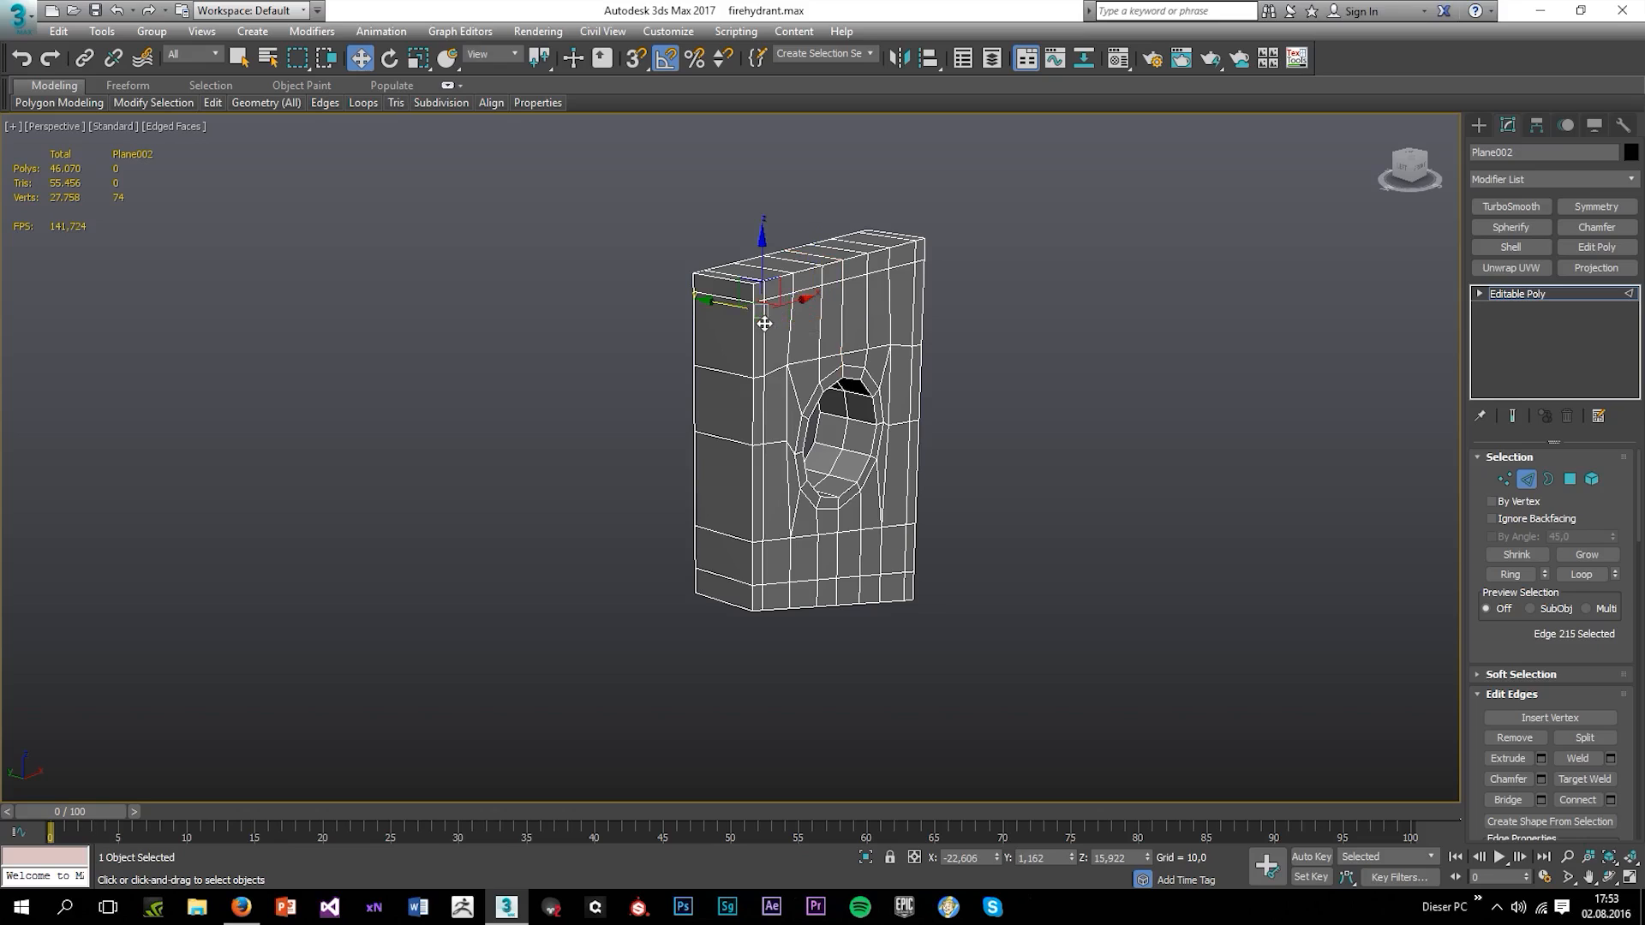
{"action": "double_click", "coordinate": [764, 312]}
{"action": "double_click", "coordinate": [782, 298], "text": "ctrl"}
{"action": "middle_click_drag", "start_coordinate": [782, 298], "coordinate": [988, 525], "text": "alt"}
{"action": "double_click", "coordinate": [754, 578], "text": "ctrl"}
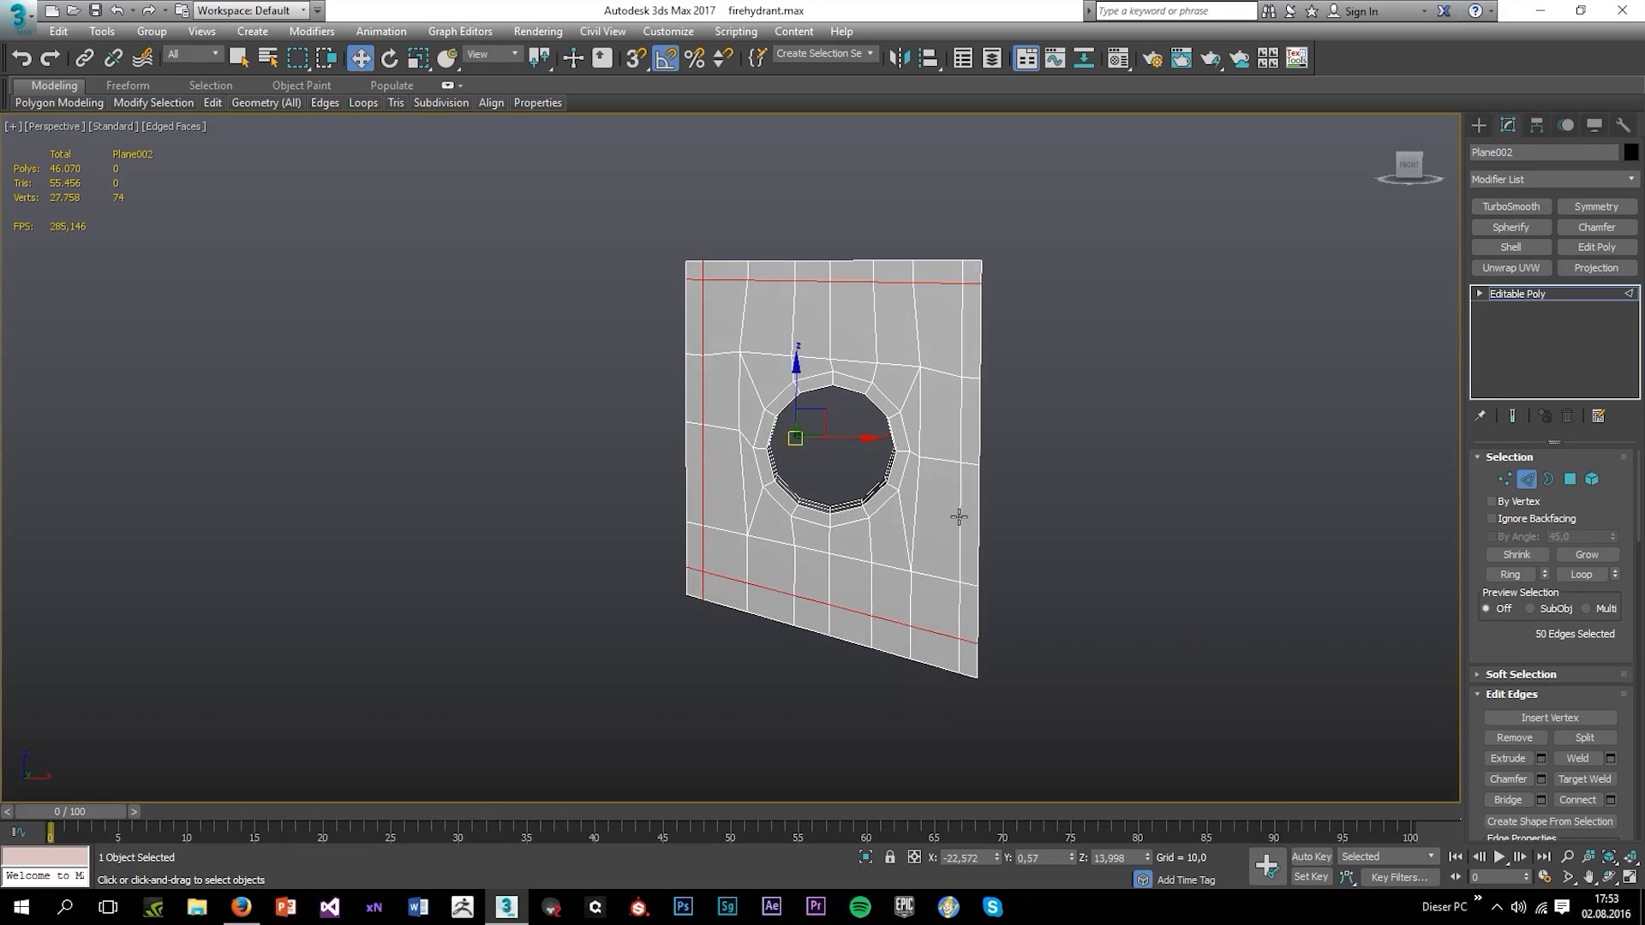
{"action": "key", "text": "ctrl+BackSpace"}
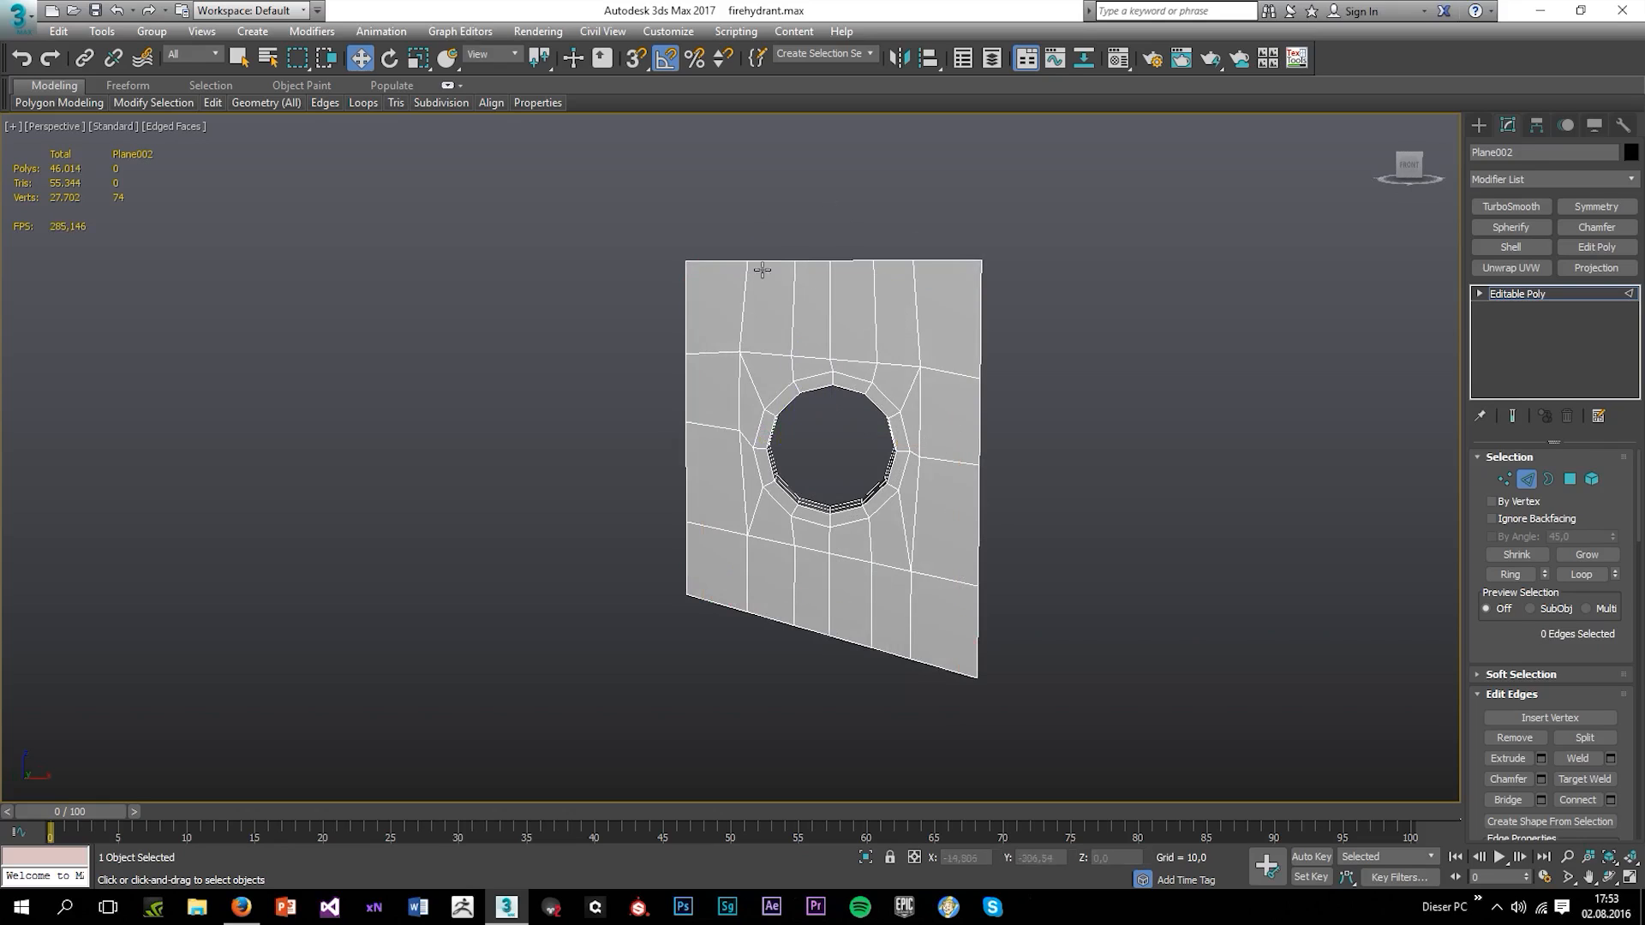
Remove the supporting edge rings around and inside the plate's round hole
{"action": "middle_click_drag", "start_coordinate": [761, 270], "coordinate": [753, 411], "text": "alt"}
{"action": "double_click", "coordinate": [781, 400]}
{"action": "middle_click_drag", "start_coordinate": [801, 476], "coordinate": [929, 525], "text": "alt"}
{"action": "double_click", "coordinate": [816, 478], "text": "ctrl"}
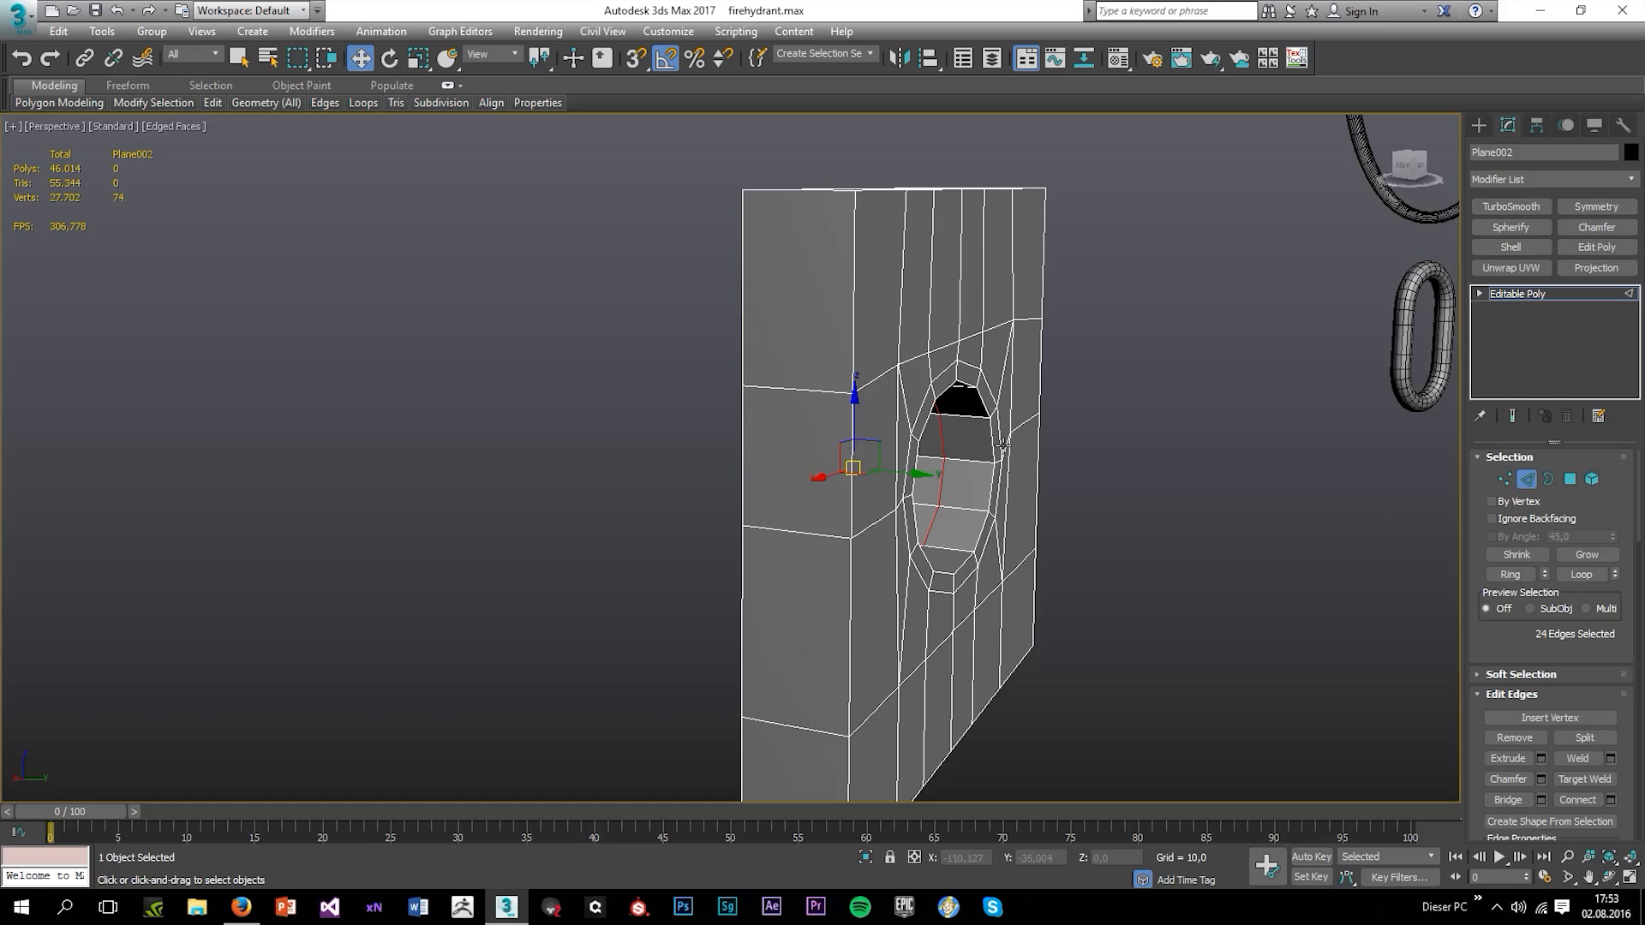
{"action": "double_click", "coordinate": [1002, 445], "text": "ctrl"}
{"action": "key", "text": "ctrl+BackSpace"}
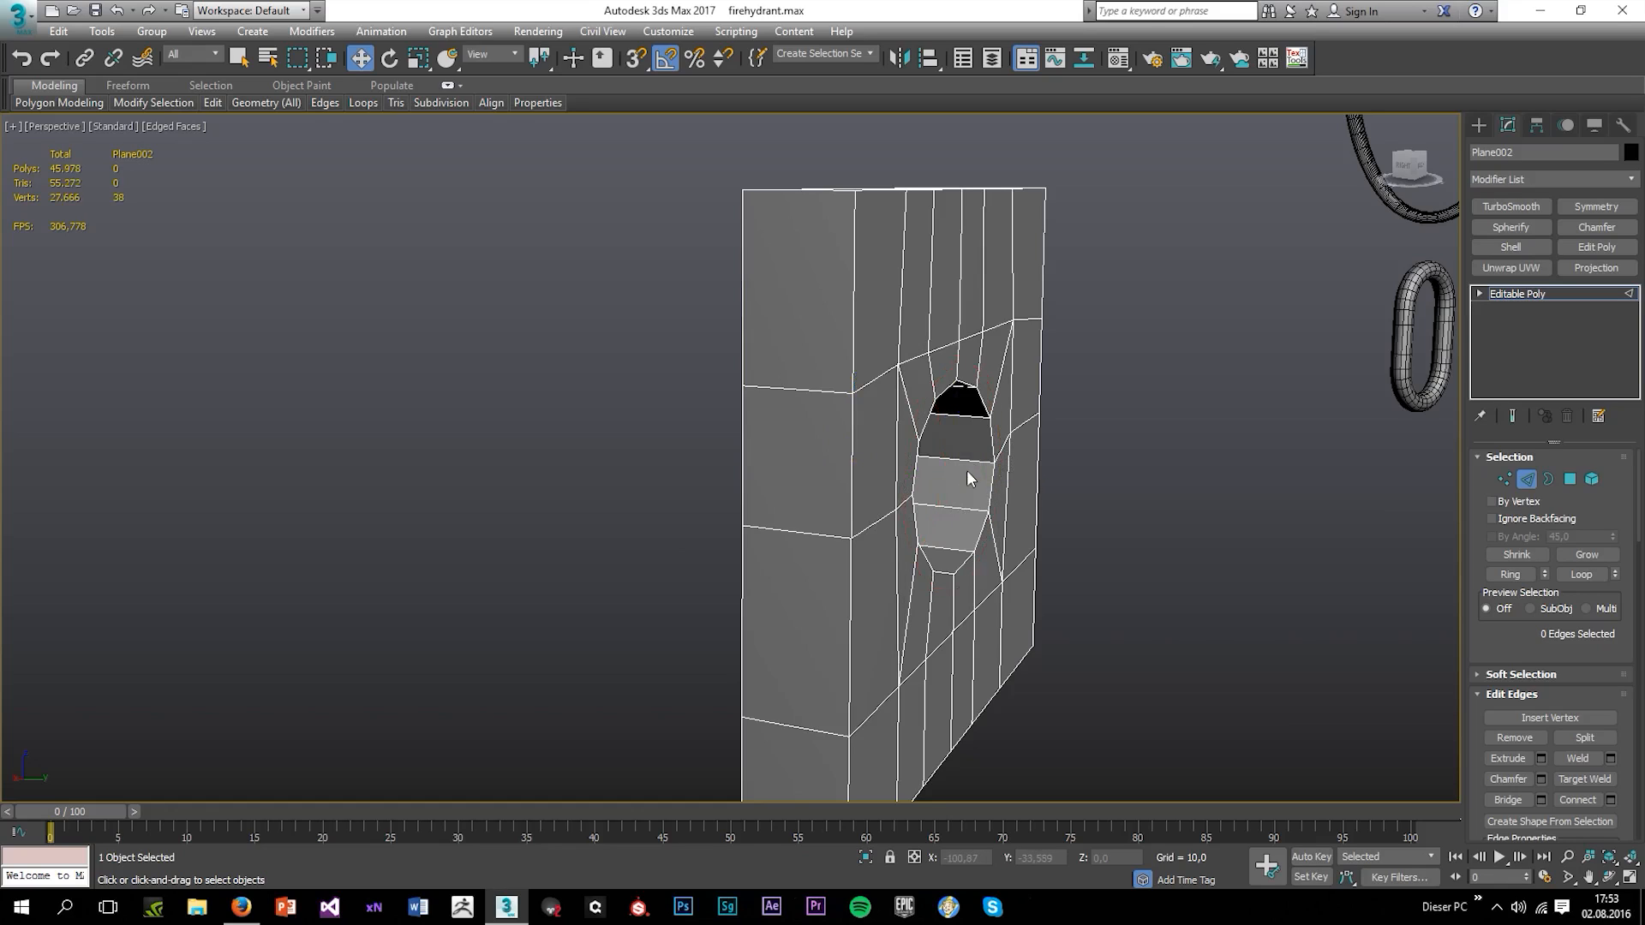
Target-weld the nearby border vertices and the inner back-face vertex into the plate's lowest corners, on the taller side
{"action": "middle_click_drag", "start_coordinate": [1020, 441], "coordinate": [896, 435], "text": "alt"}
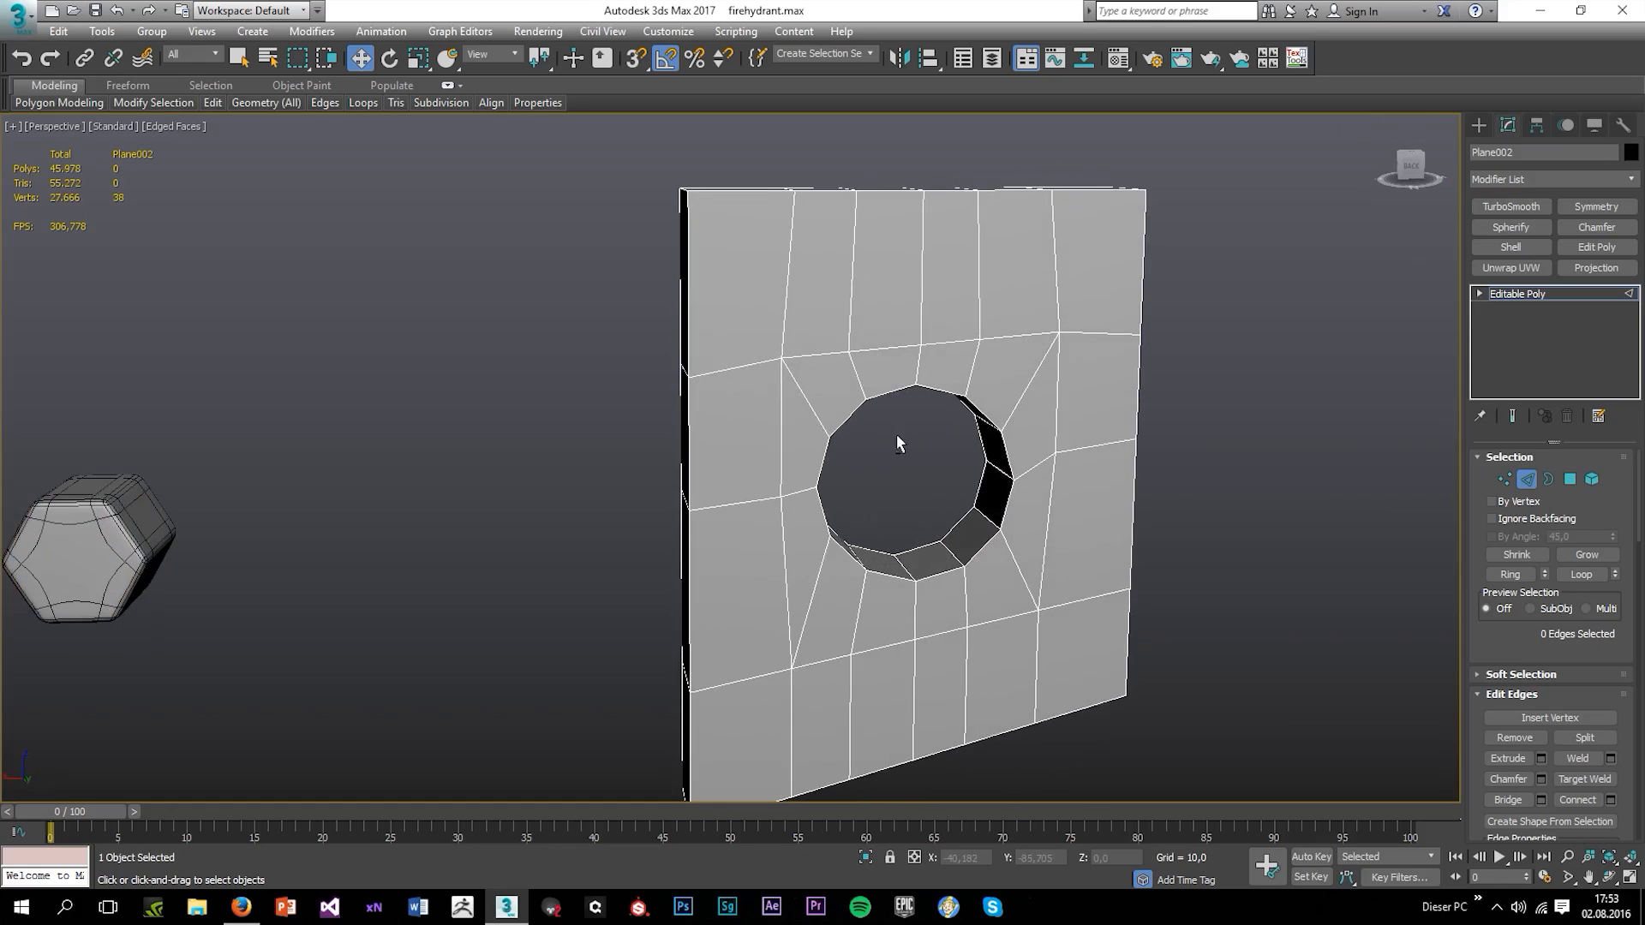
{"action": "left_click", "coordinate": [1500, 480]}
{"action": "left_click", "coordinate": [1584, 758]}
{"action": "middle_click_drag", "start_coordinate": [908, 653], "coordinate": [946, 580]}
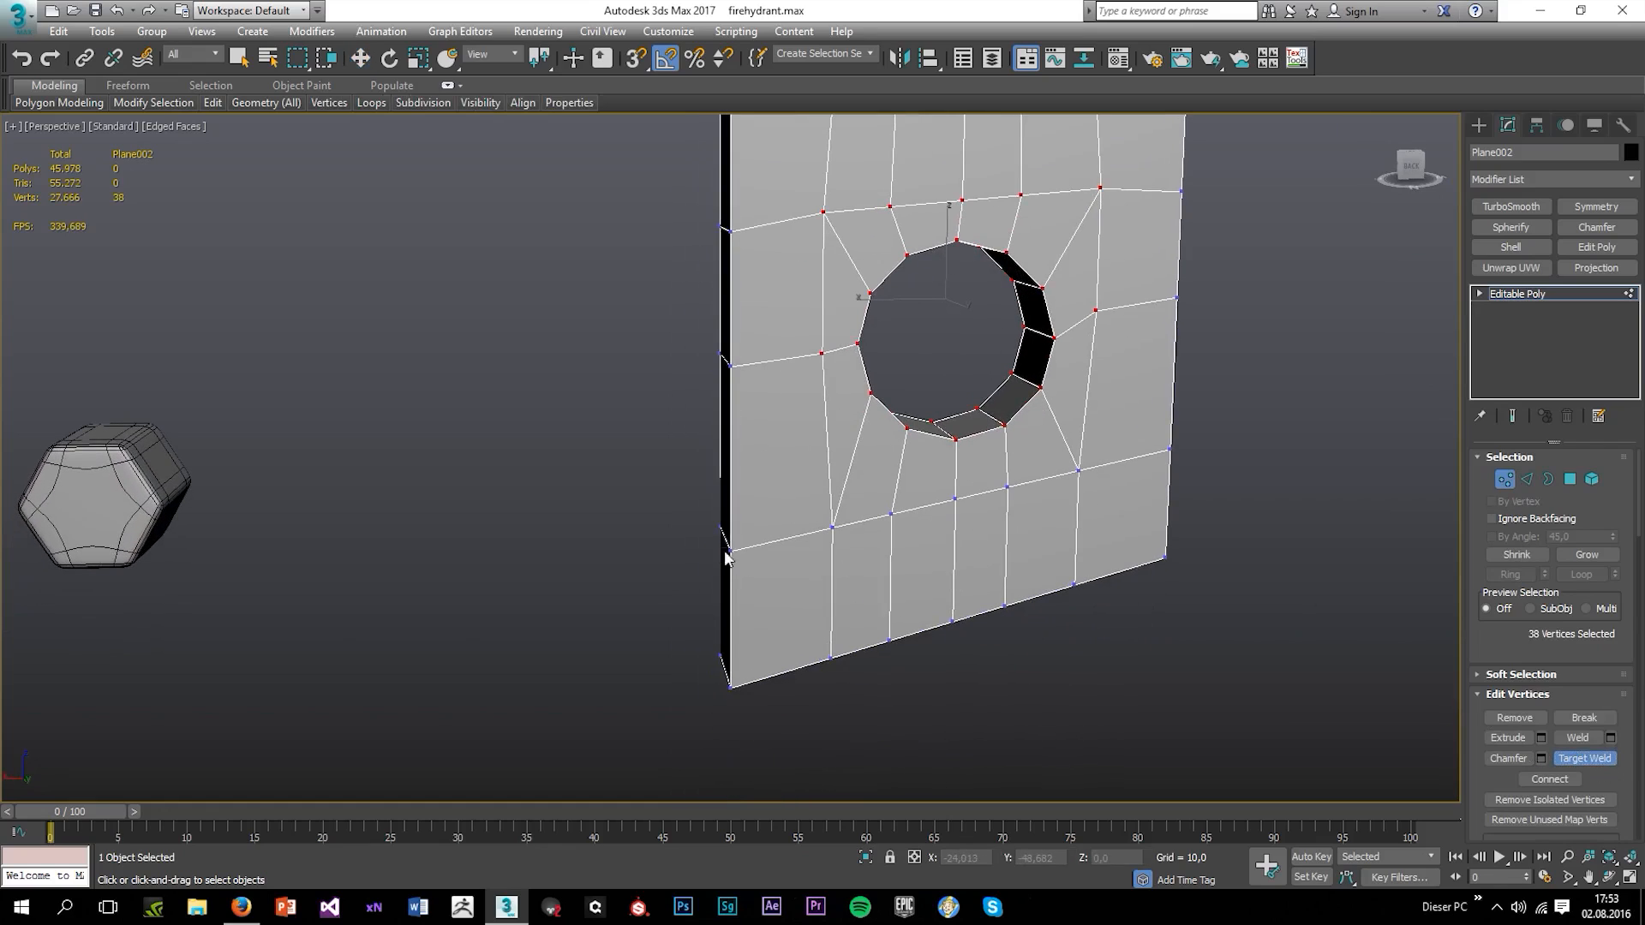
{"action": "left_click", "coordinate": [729, 686]}
{"action": "left_click", "coordinate": [732, 687]}
{"action": "middle_click_drag", "start_coordinate": [731, 687], "coordinate": [944, 591], "text": "alt"}
{"action": "left_click", "coordinate": [949, 560]}
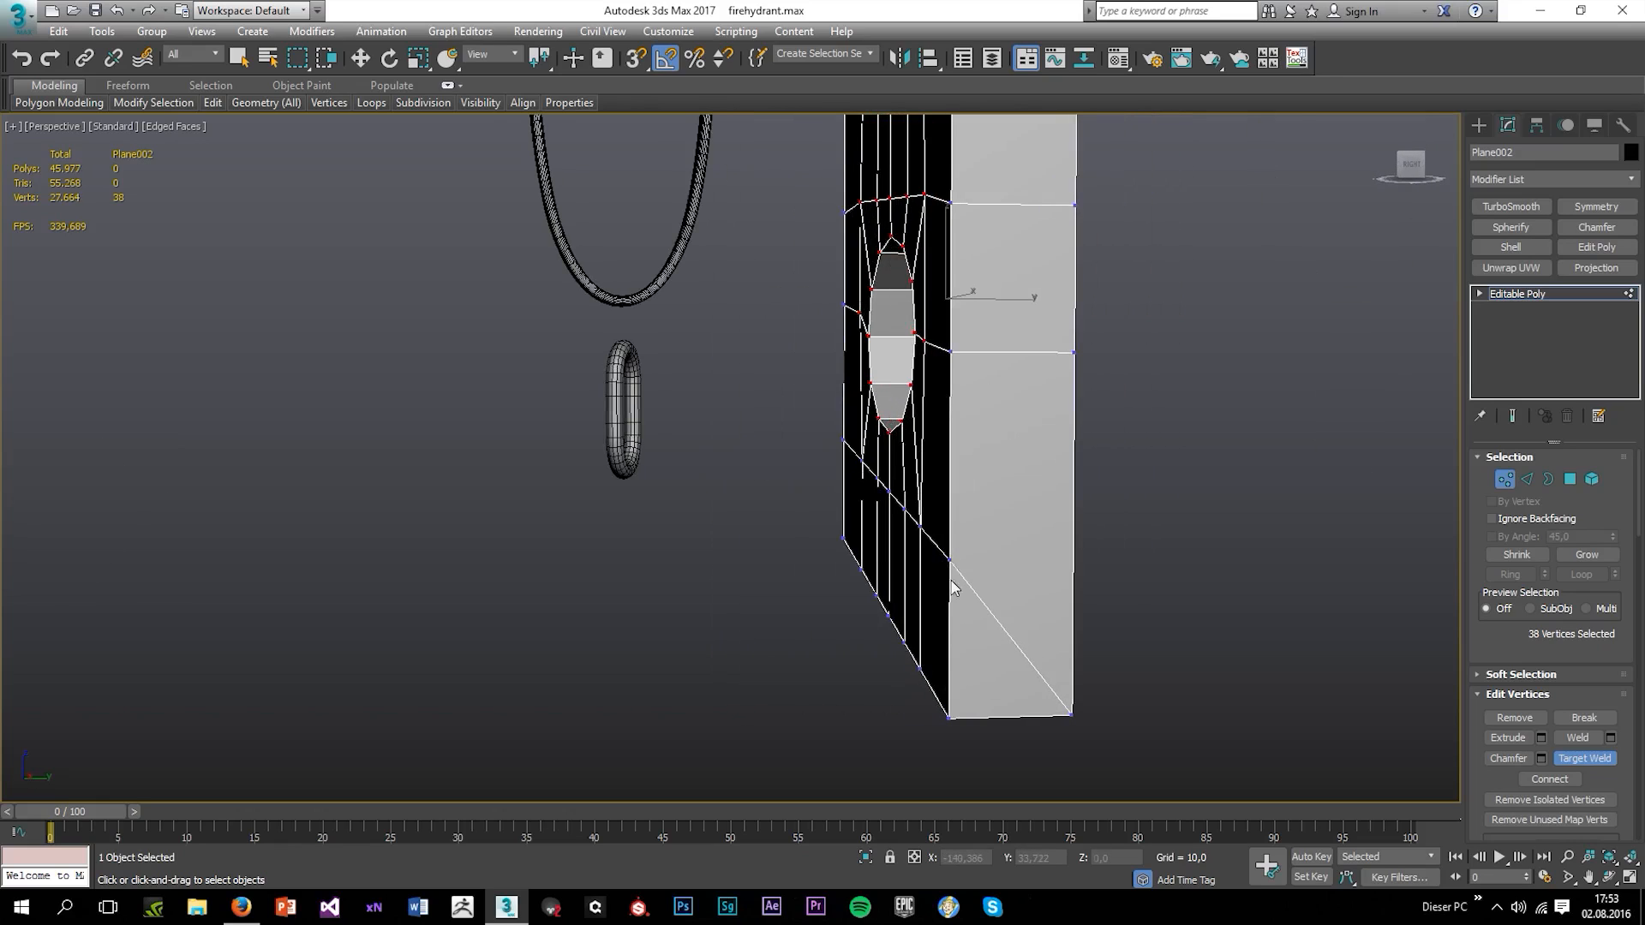
{"action": "left_click", "coordinate": [949, 718]}
{"action": "middle_click_drag", "start_coordinate": [949, 720], "coordinate": [892, 474], "text": "alt"}
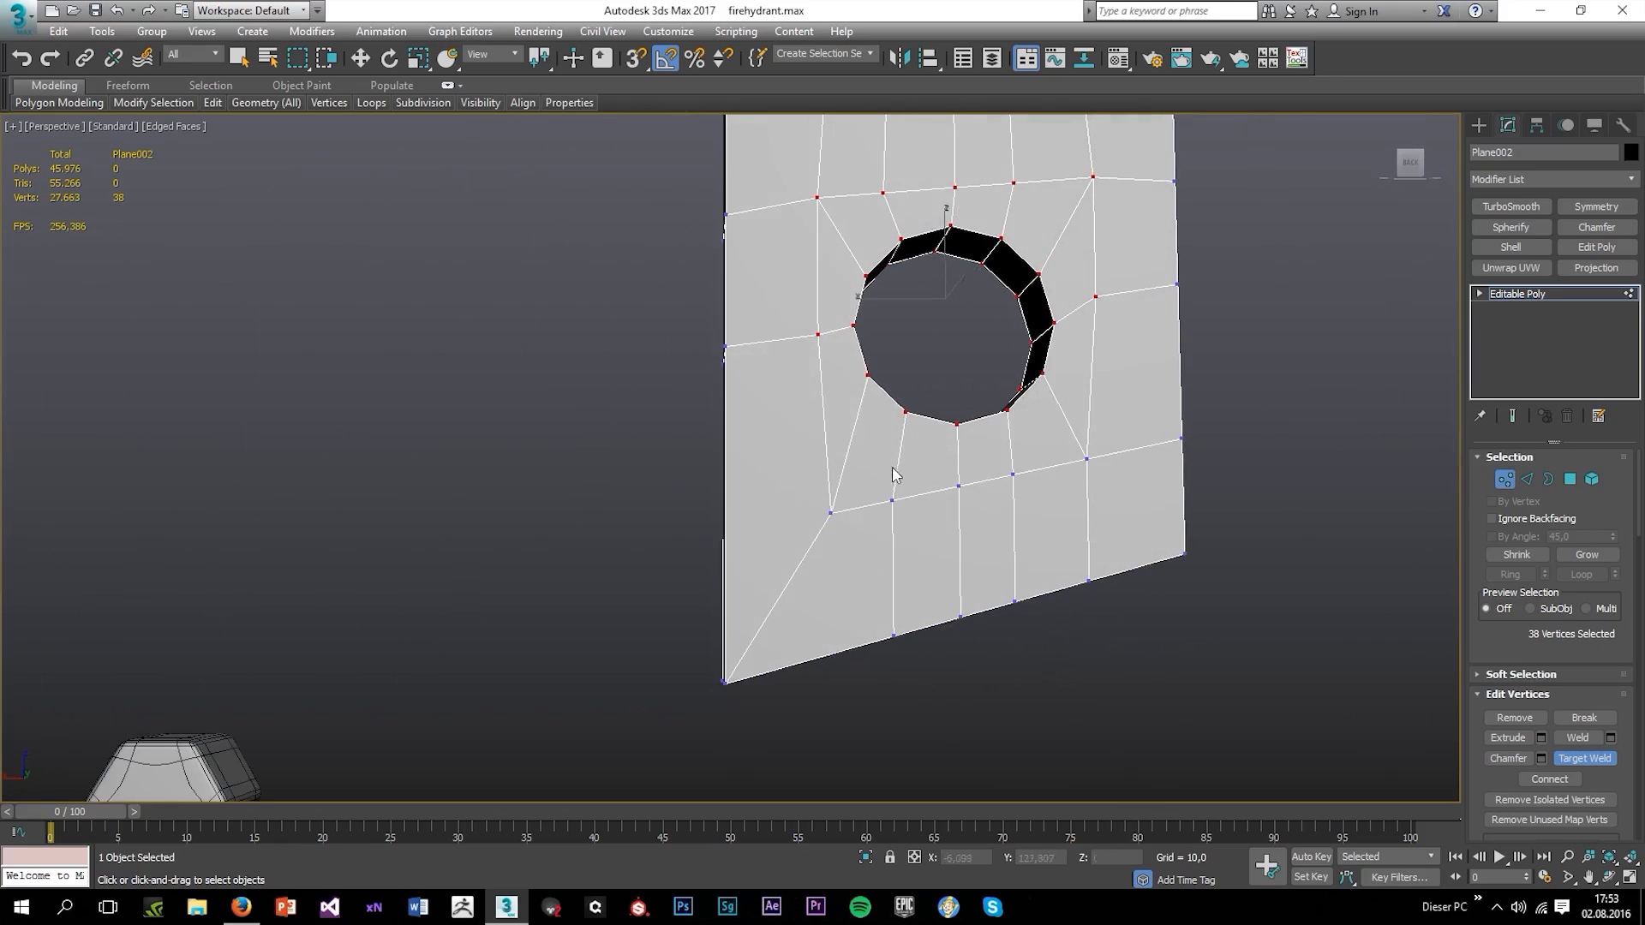
{"action": "left_click", "coordinate": [837, 506]}
{"action": "left_click", "coordinate": [728, 682]}
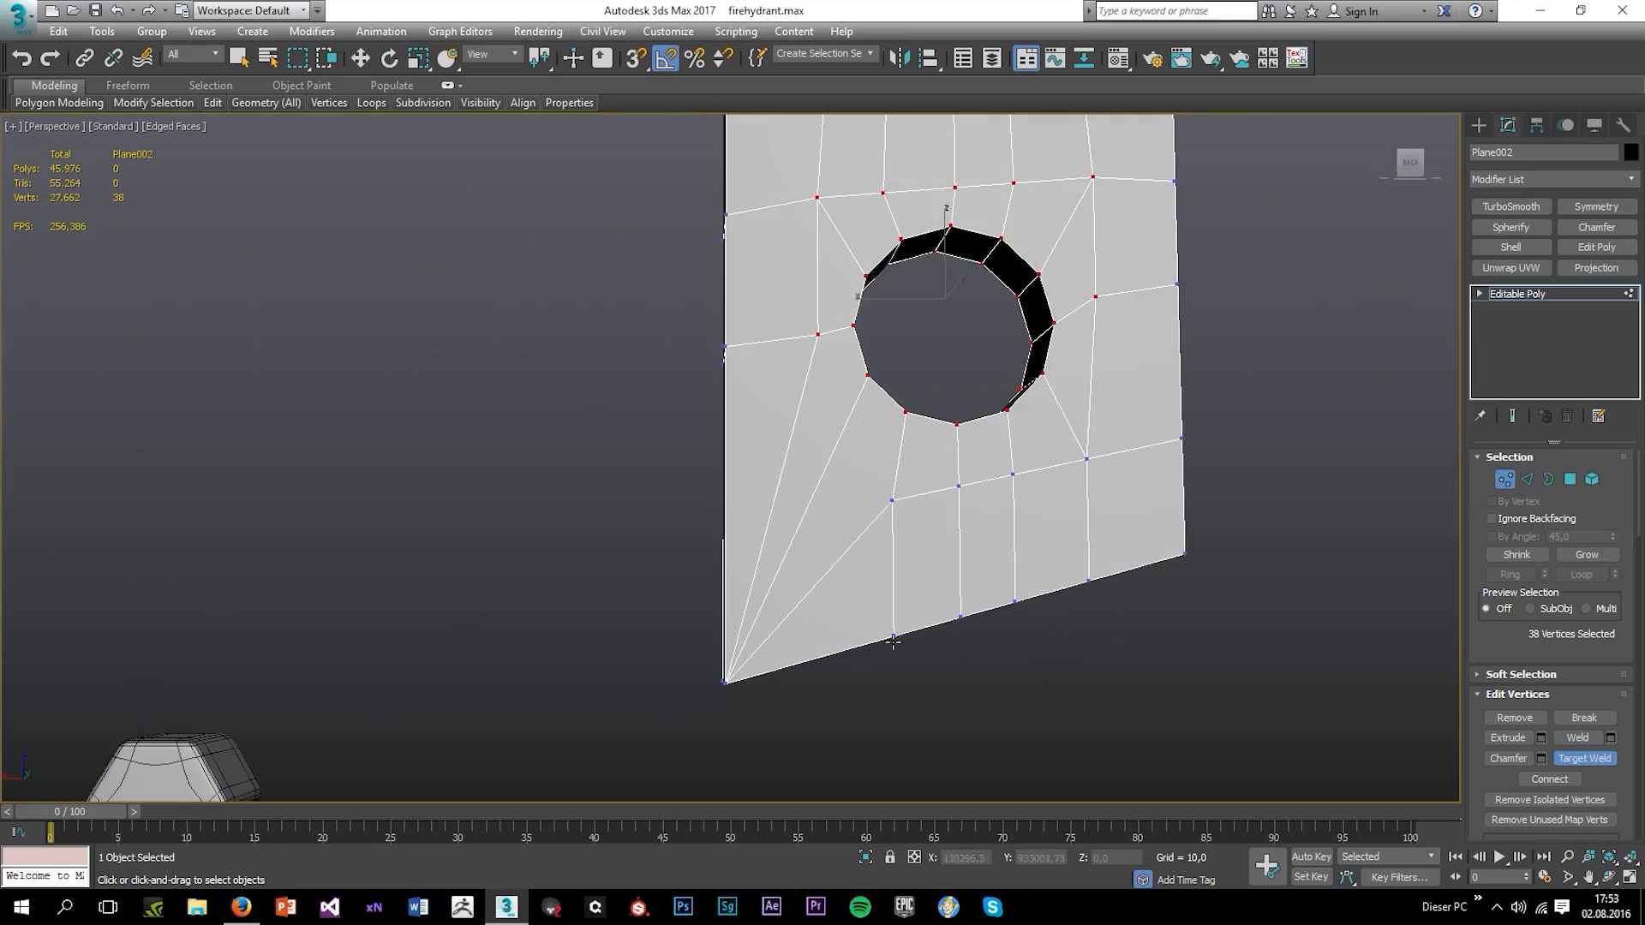
{"action": "right_click", "coordinate": [742, 683]}
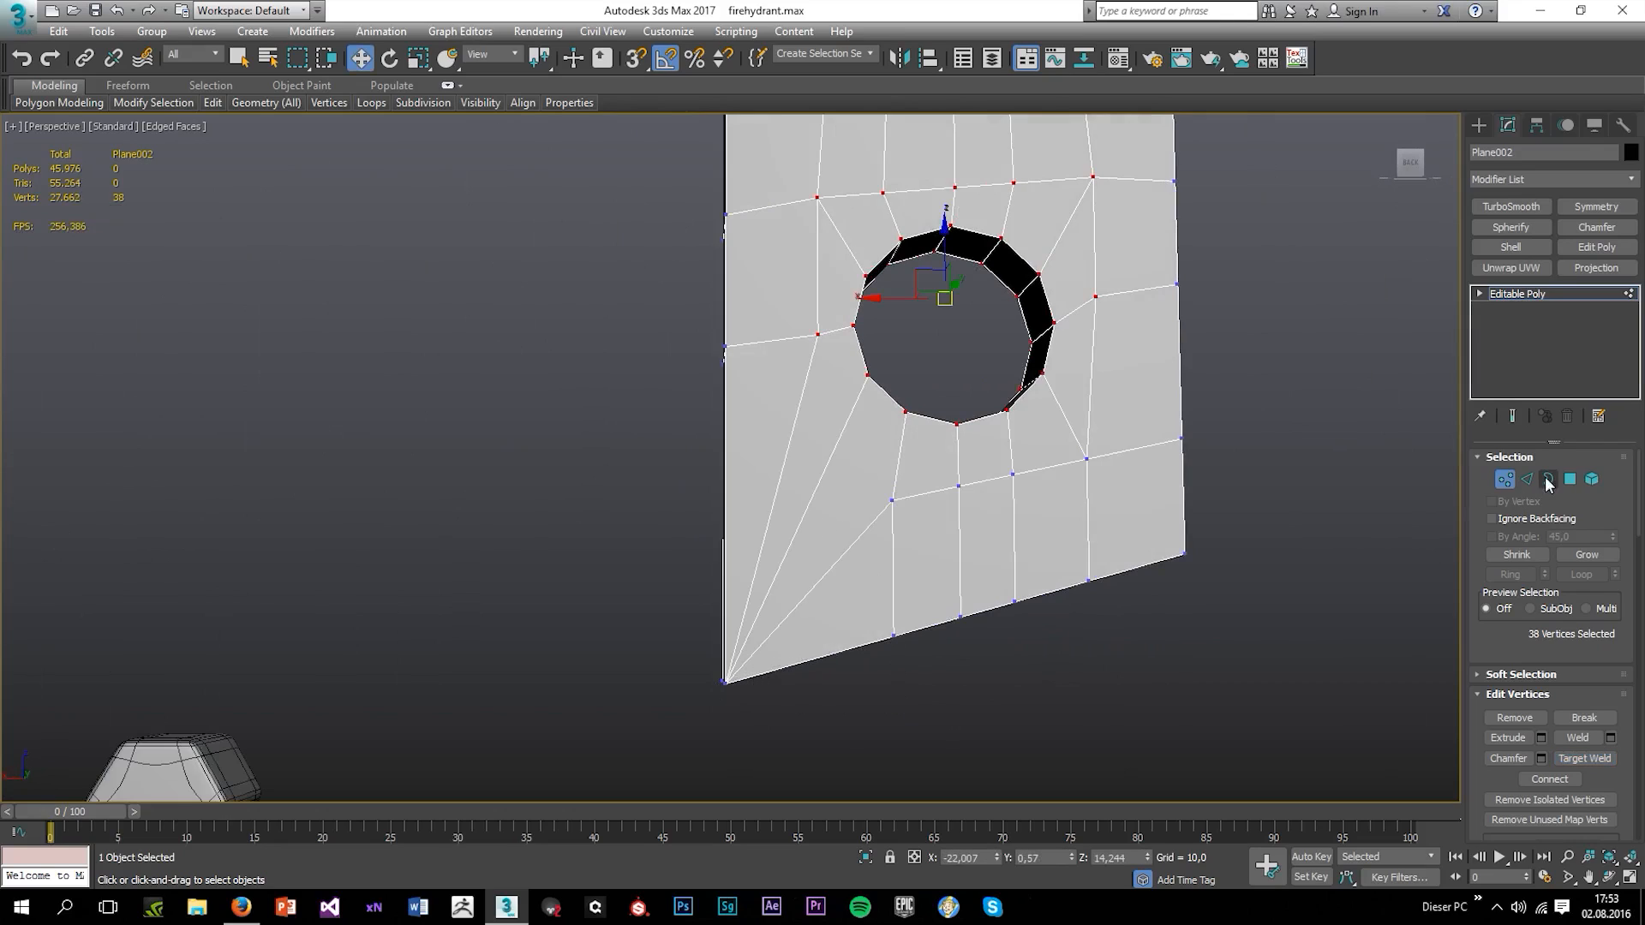
Remove the square of edges framing the hole on the plate's back face
{"action": "left_click", "coordinate": [1527, 479]}
{"action": "double_click", "coordinate": [978, 483]}
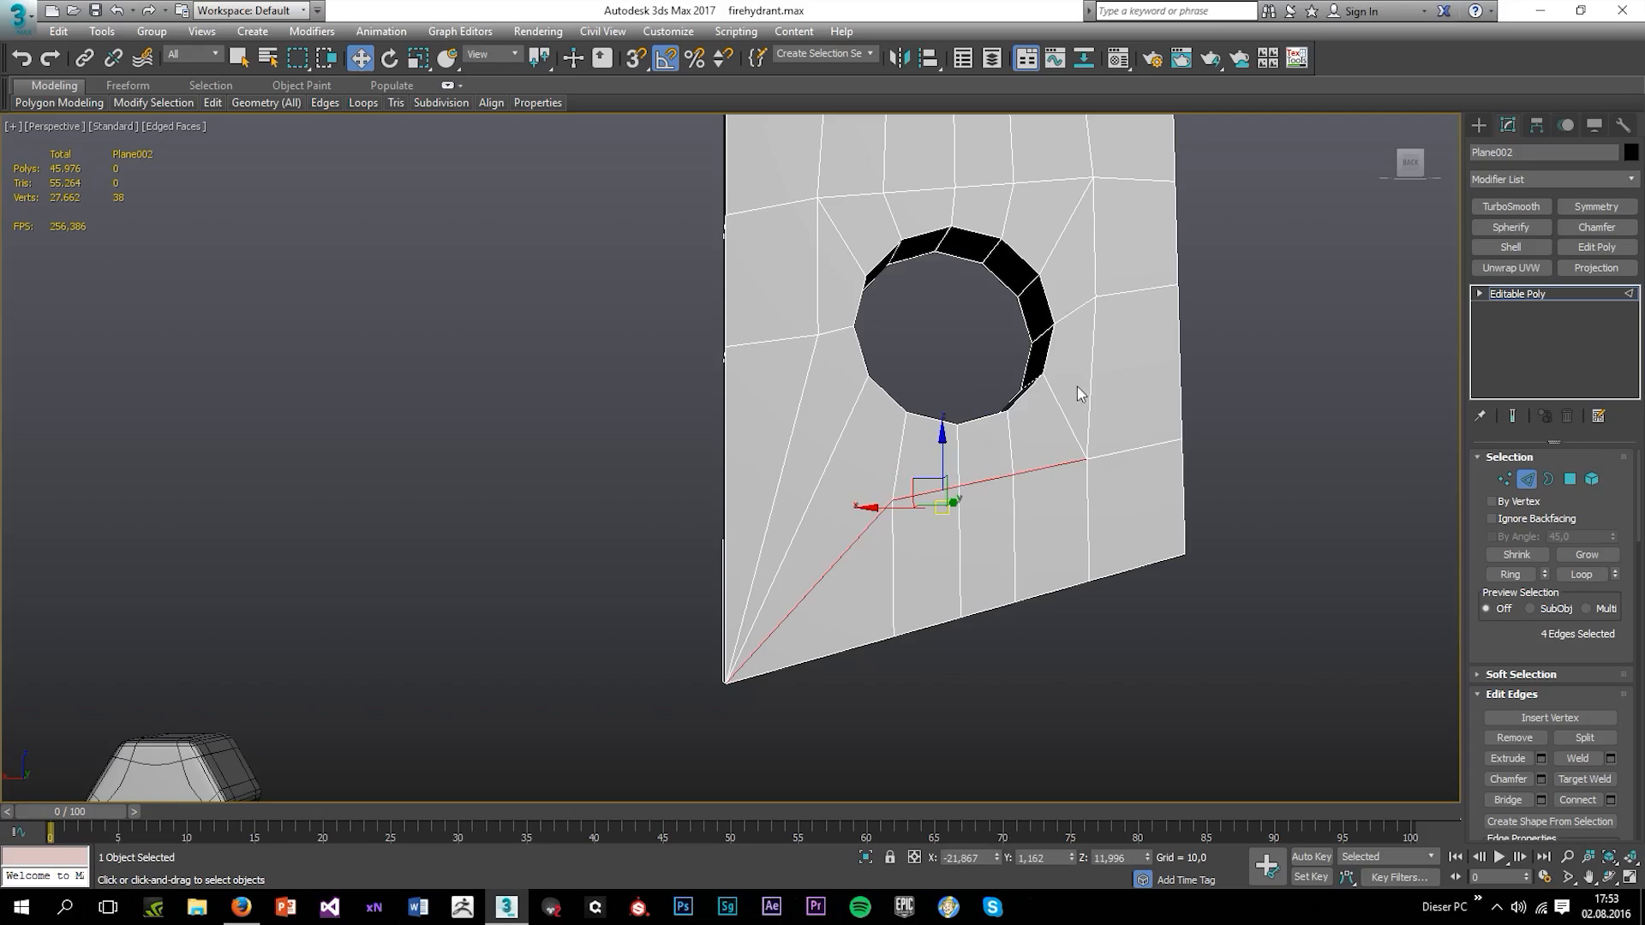
{"action": "double_click", "coordinate": [1088, 386]}
{"action": "double_click", "coordinate": [979, 482], "text": "ctrl"}
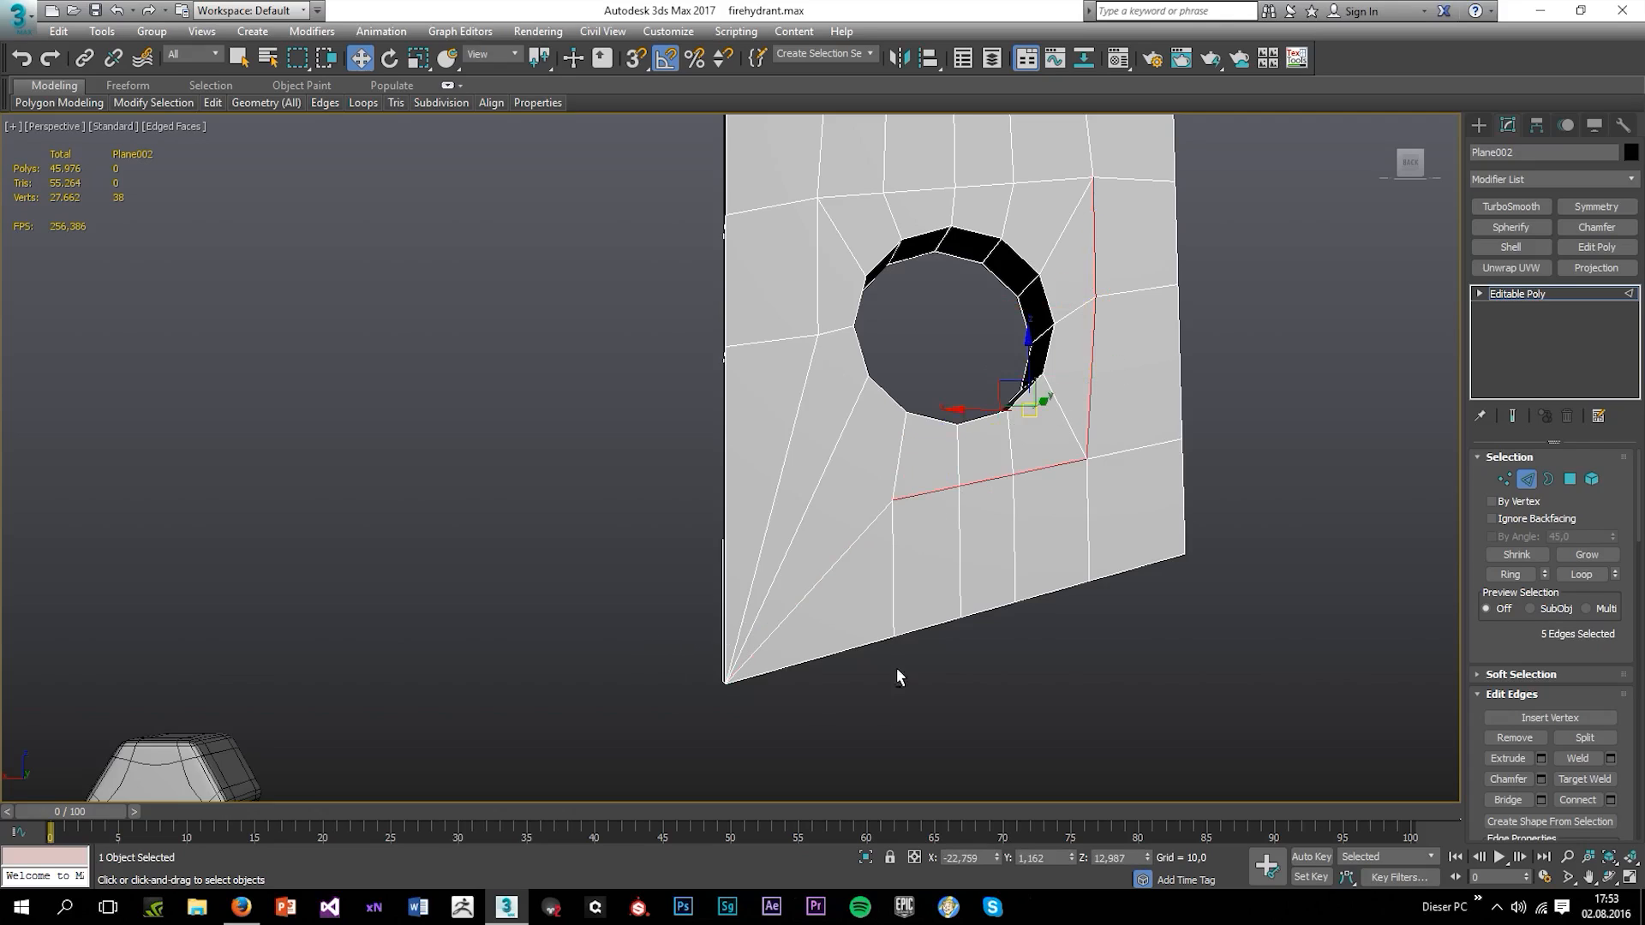
{"action": "double_click", "coordinate": [818, 275], "text": "ctrl"}
{"action": "key", "text": "ctrl+z"}
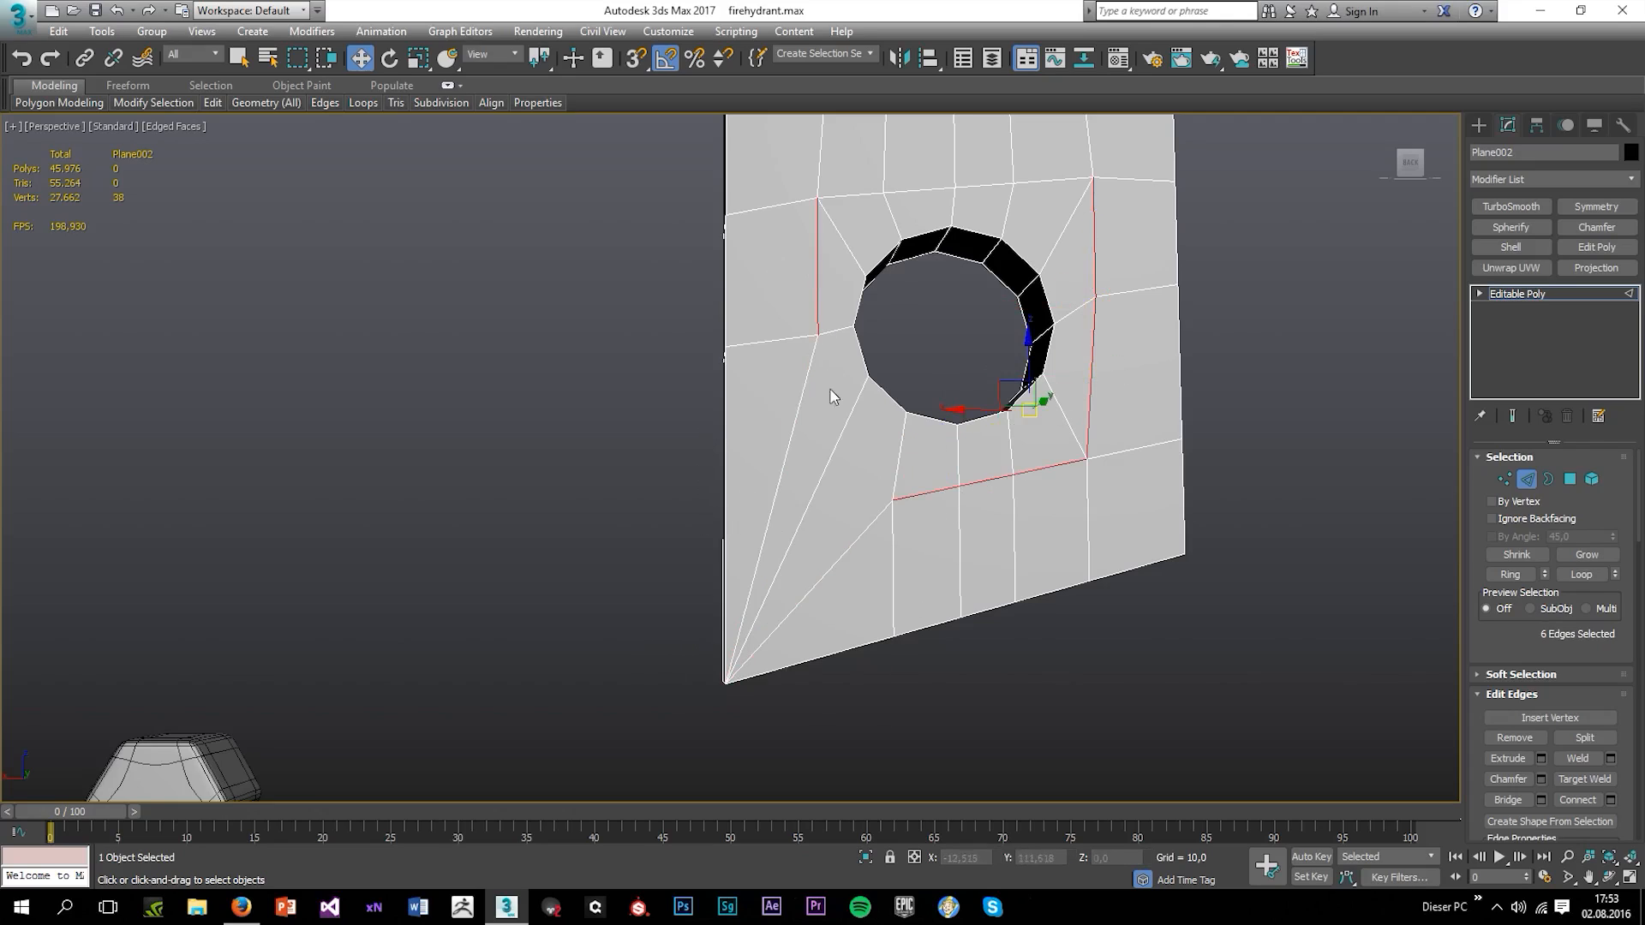
{"action": "double_click", "coordinate": [863, 196], "text": "ctrl"}
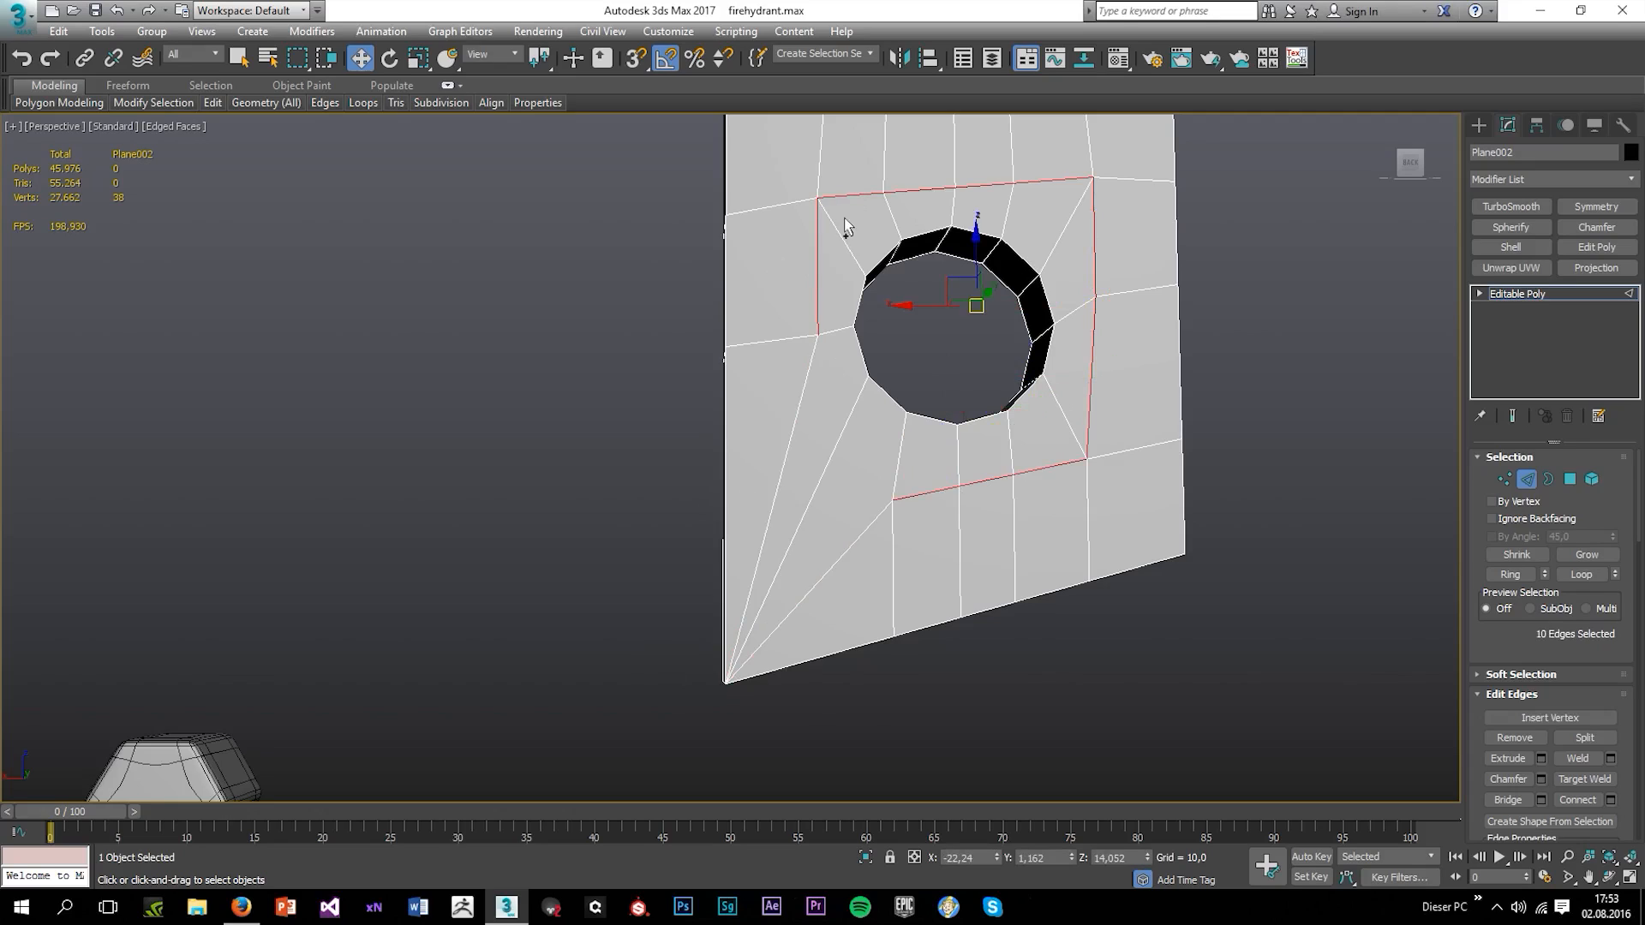
{"action": "key", "text": "ctrl+BackSpace"}
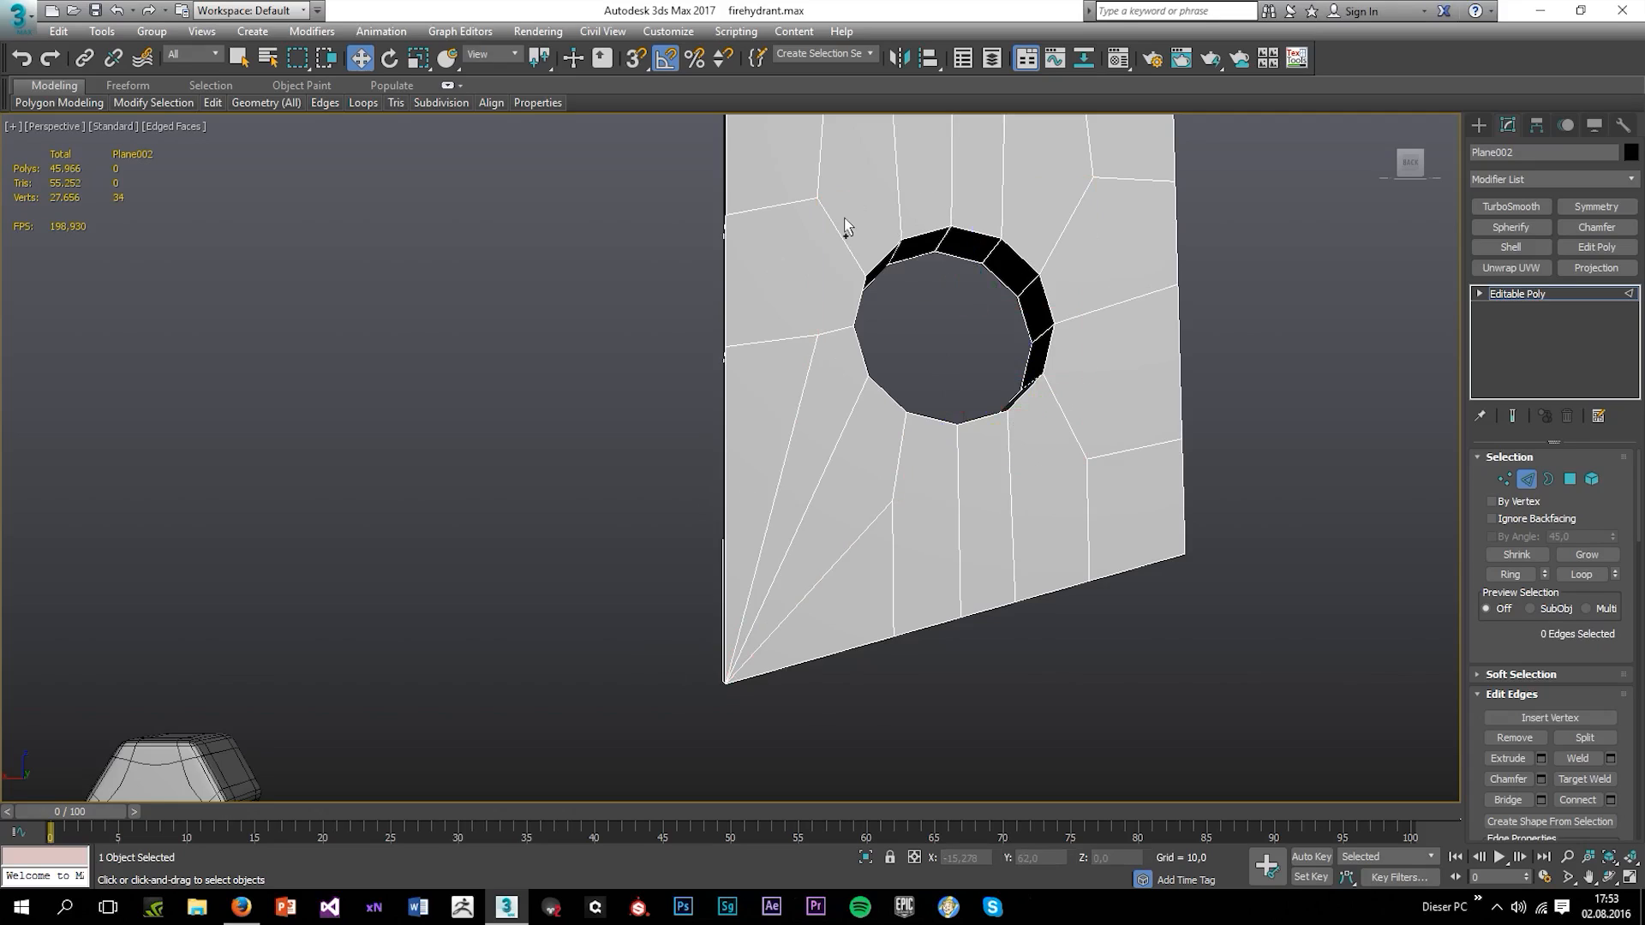
Remove the leftover inner vertex below the hole on the plate's back face
{"action": "left_click", "coordinate": [1505, 478]}
{"action": "left_click_drag", "start_coordinate": [870, 466], "coordinate": [914, 515]}
{"action": "key", "text": "BackSpace"}
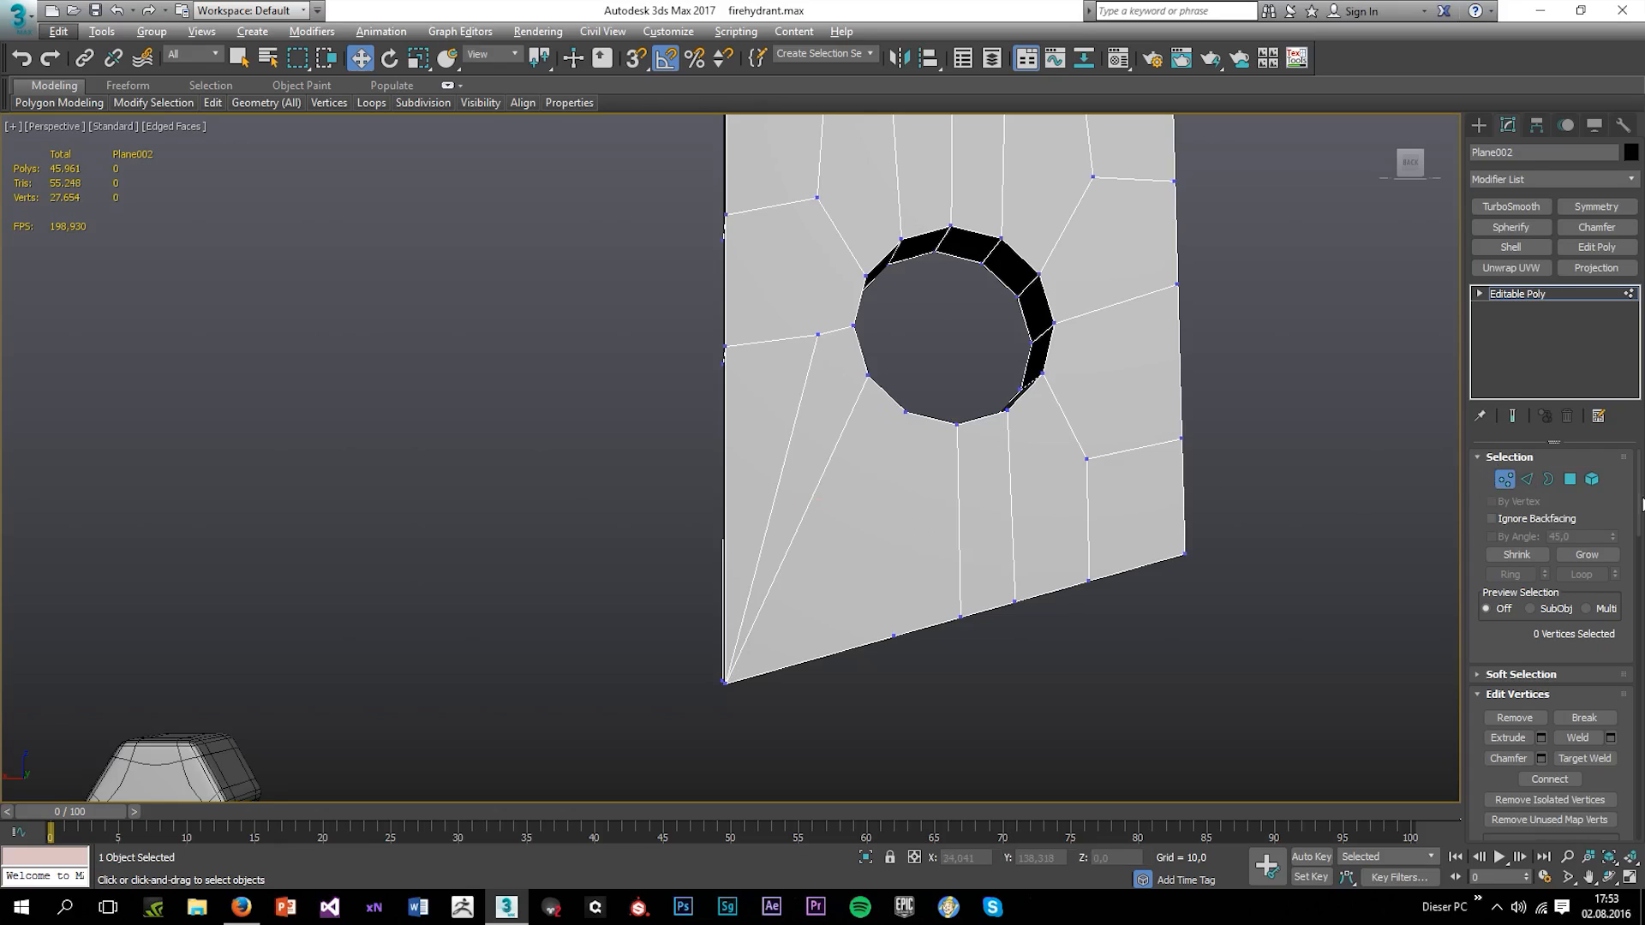
Remove the edges framing the hole on the plate's front face, keeping the short vertical edge near the lowest corner
{"action": "left_click", "coordinate": [1526, 479]}
{"action": "middle_click_drag", "start_coordinate": [1285, 505], "coordinate": [1243, 491], "text": "alt"}
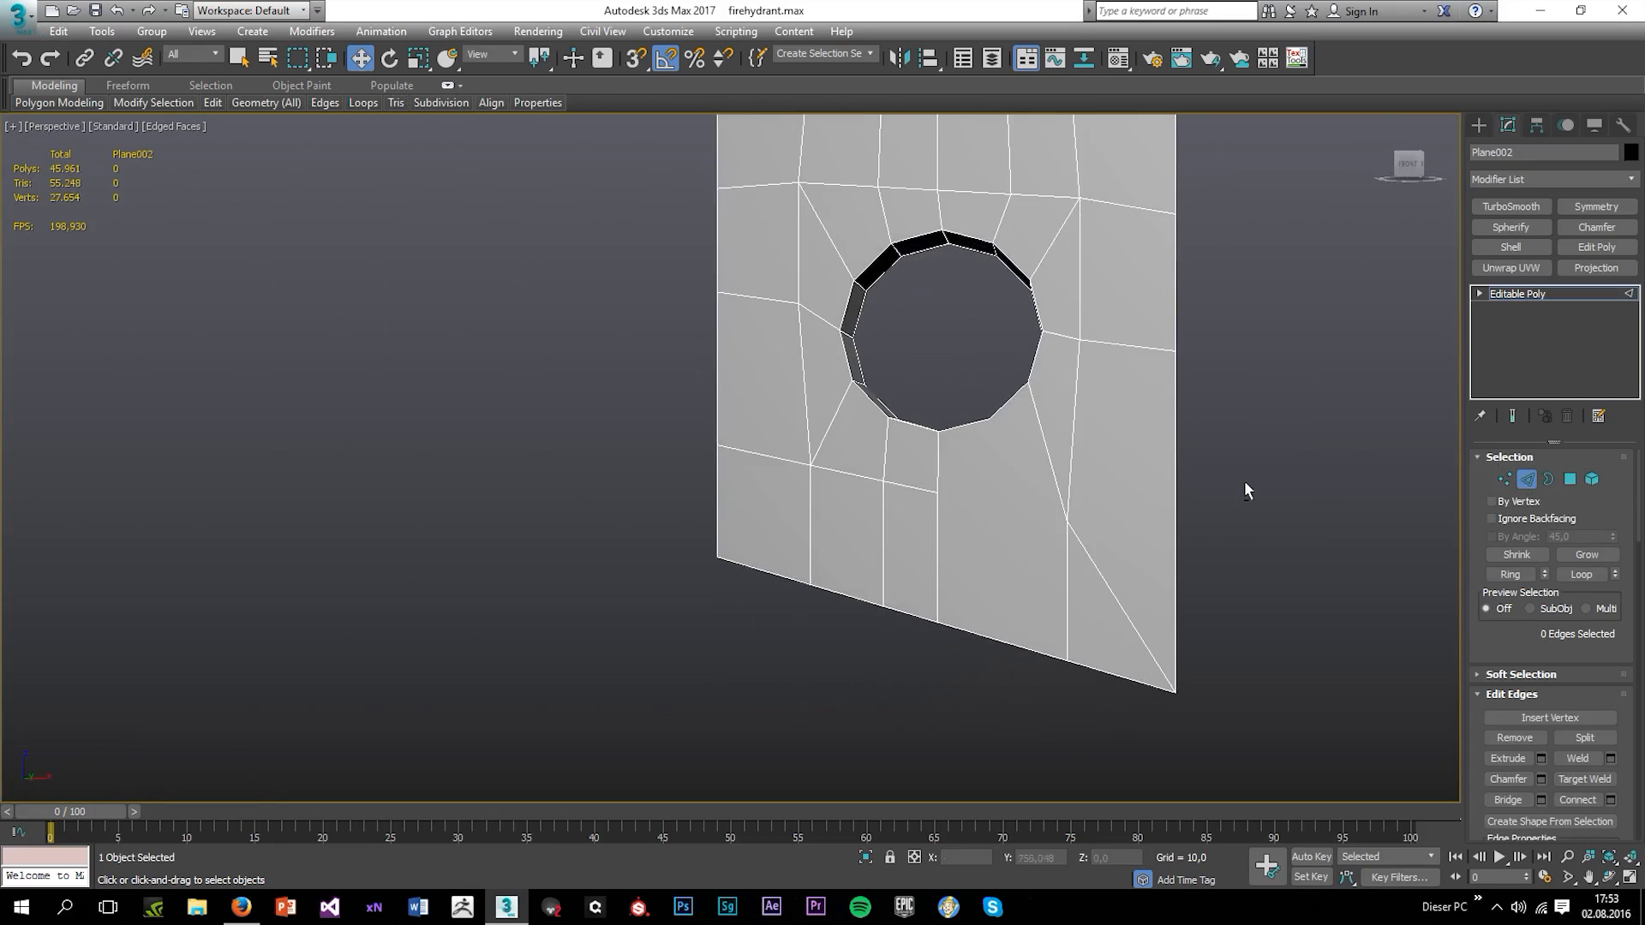
{"action": "double_click", "coordinate": [896, 484]}
{"action": "double_click", "coordinate": [804, 407], "text": "ctrl"}
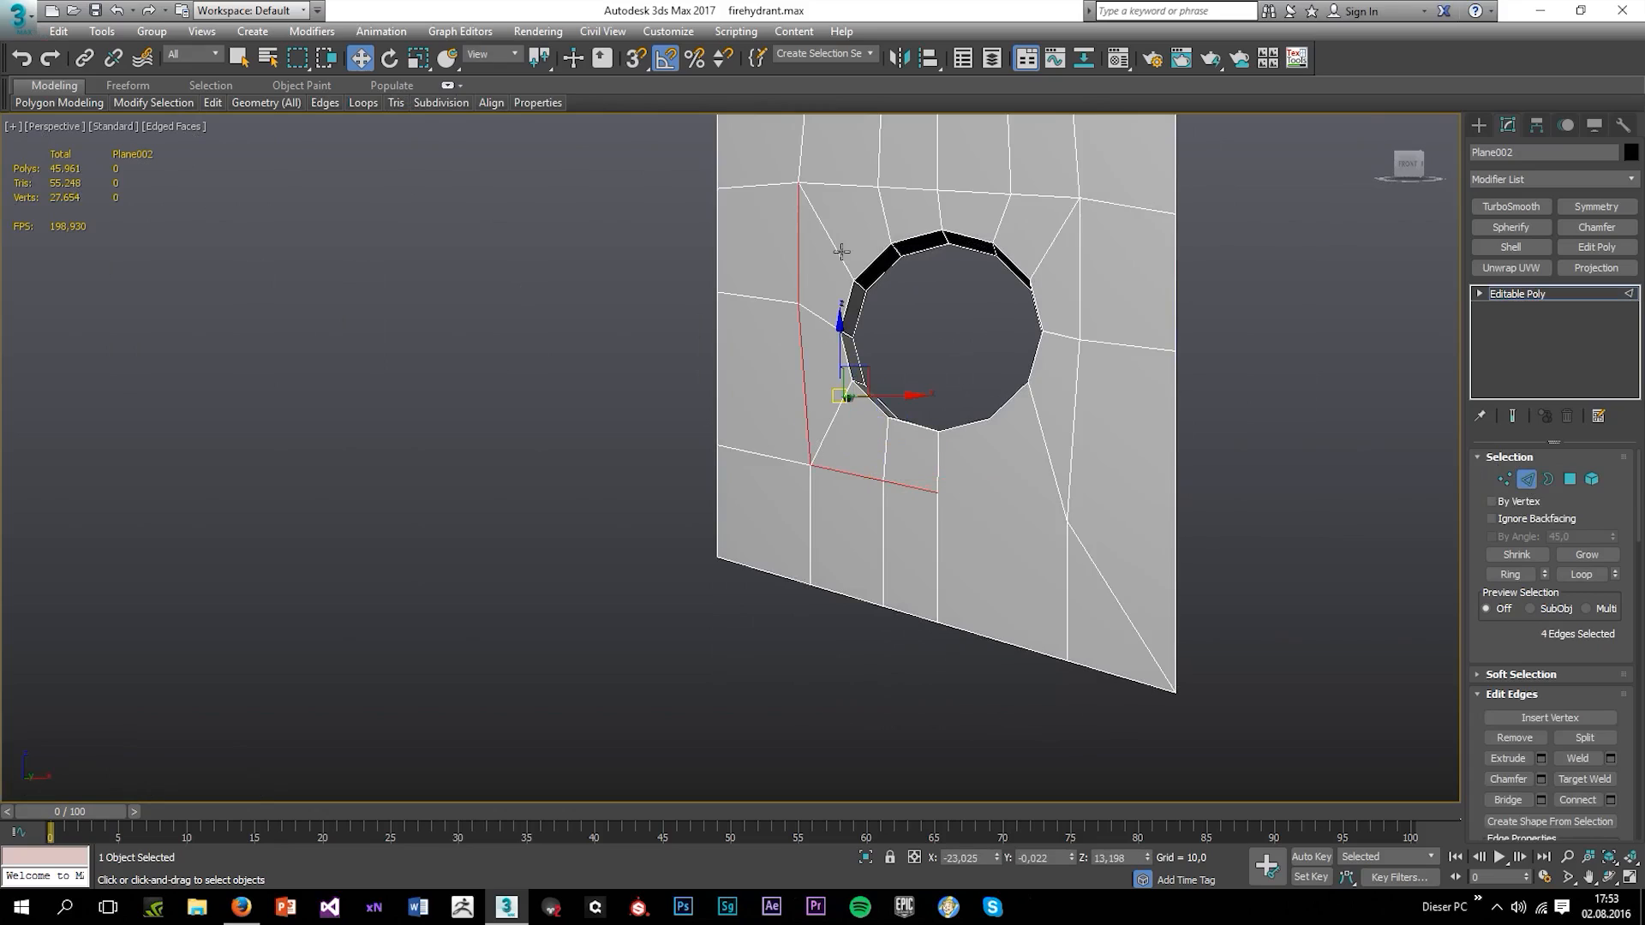
{"action": "double_click", "coordinate": [848, 187], "text": "ctrl"}
{"action": "double_click", "coordinate": [1081, 334], "text": "ctrl"}
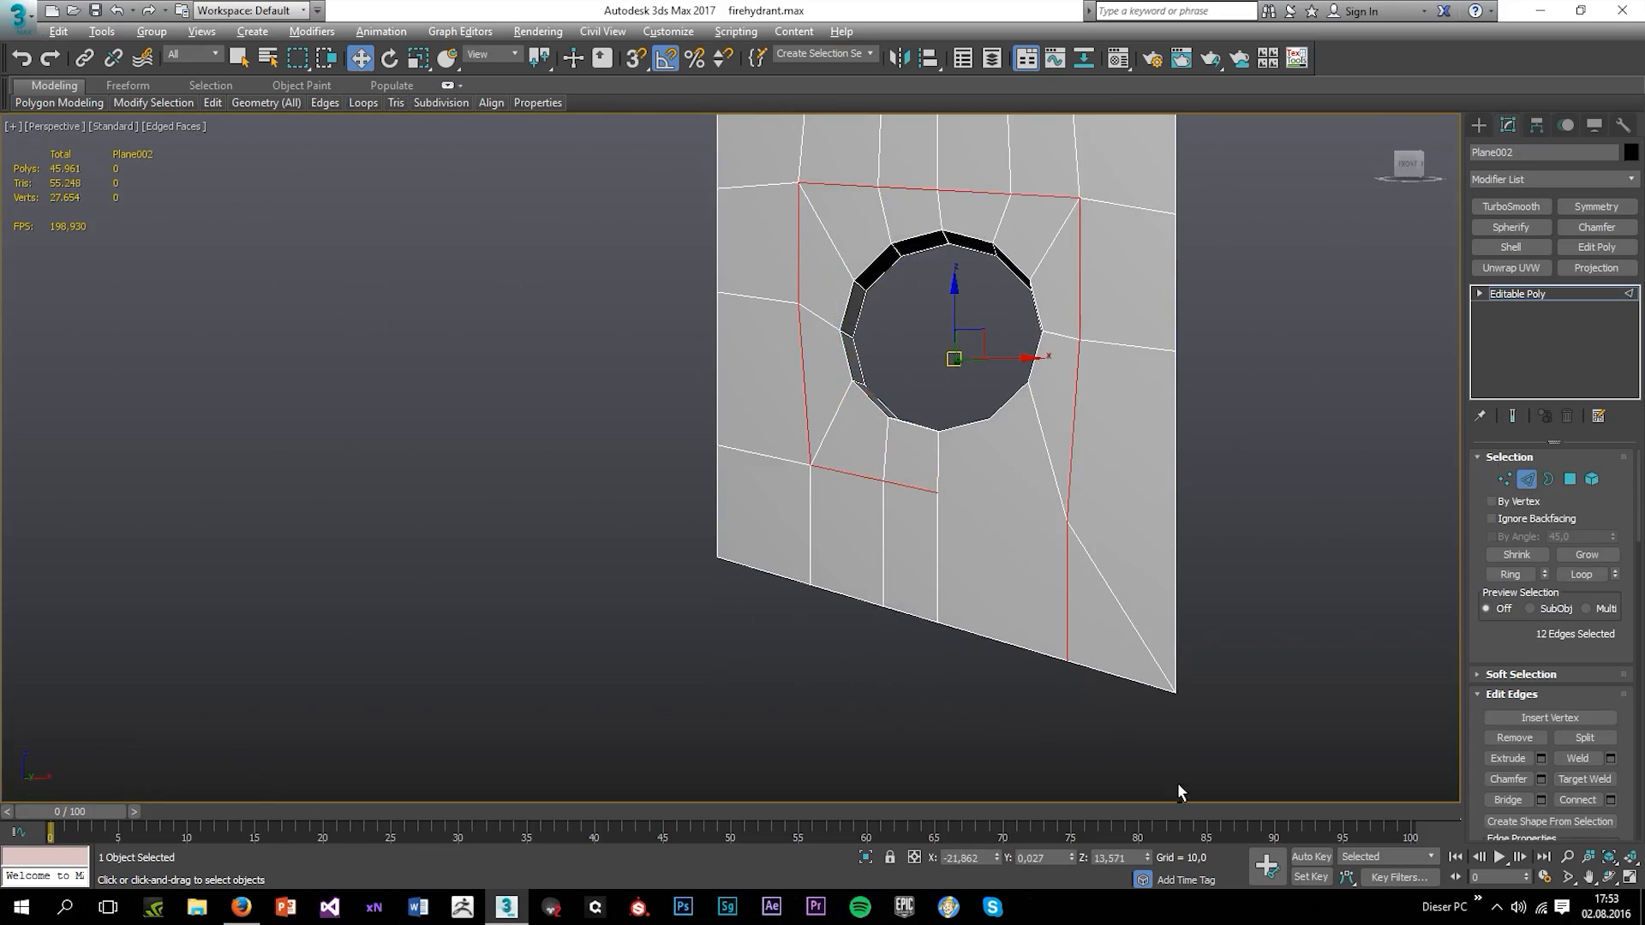
{"action": "double_click", "coordinate": [1067, 638], "text": "alt"}
{"action": "key", "text": "ctrl+BackSpace"}
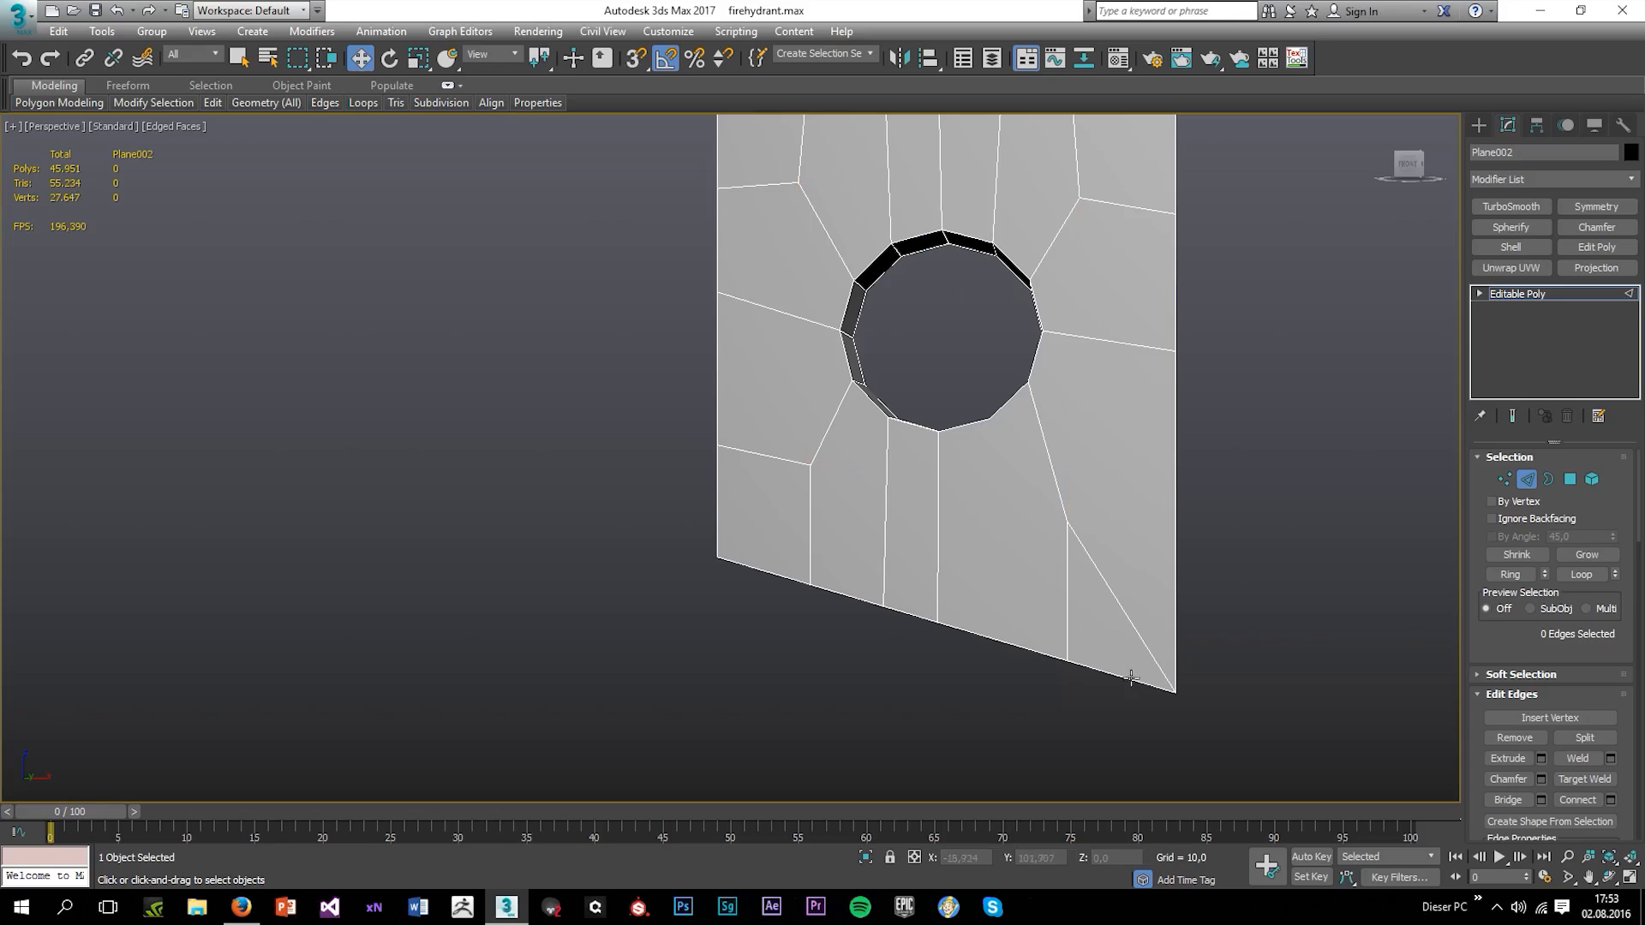
Target-weld the adjacent border and inner vertices into the front face's lower-left corner
{"action": "left_click", "coordinate": [1497, 480]}
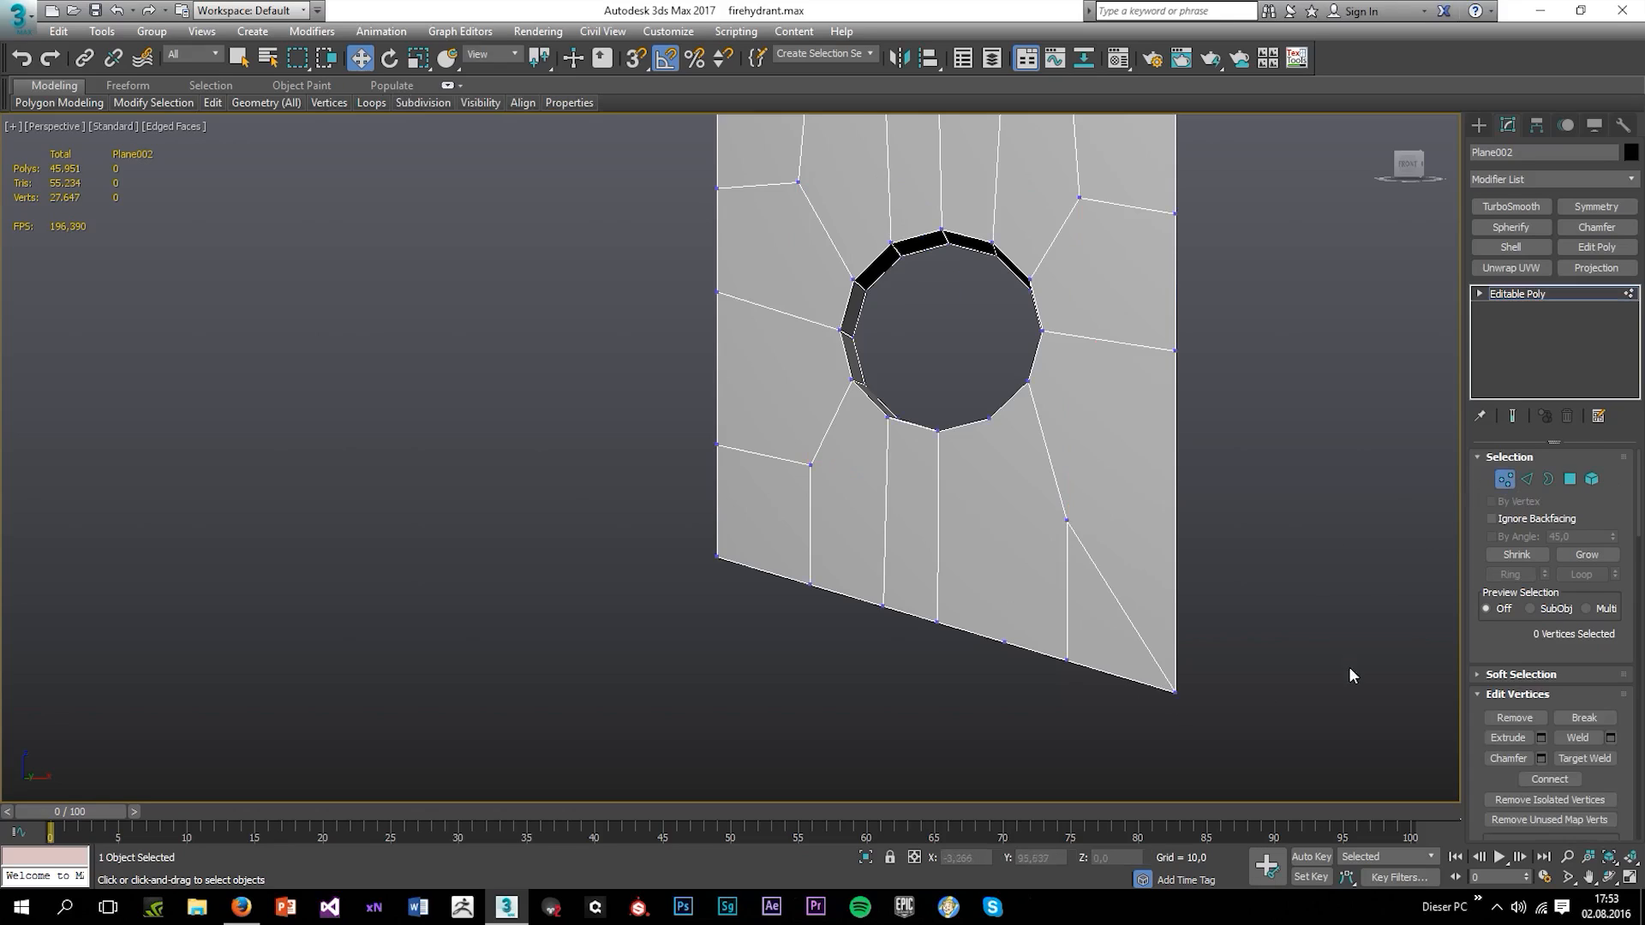
{"action": "left_click", "coordinate": [1584, 759]}
{"action": "left_click", "coordinate": [717, 448]}
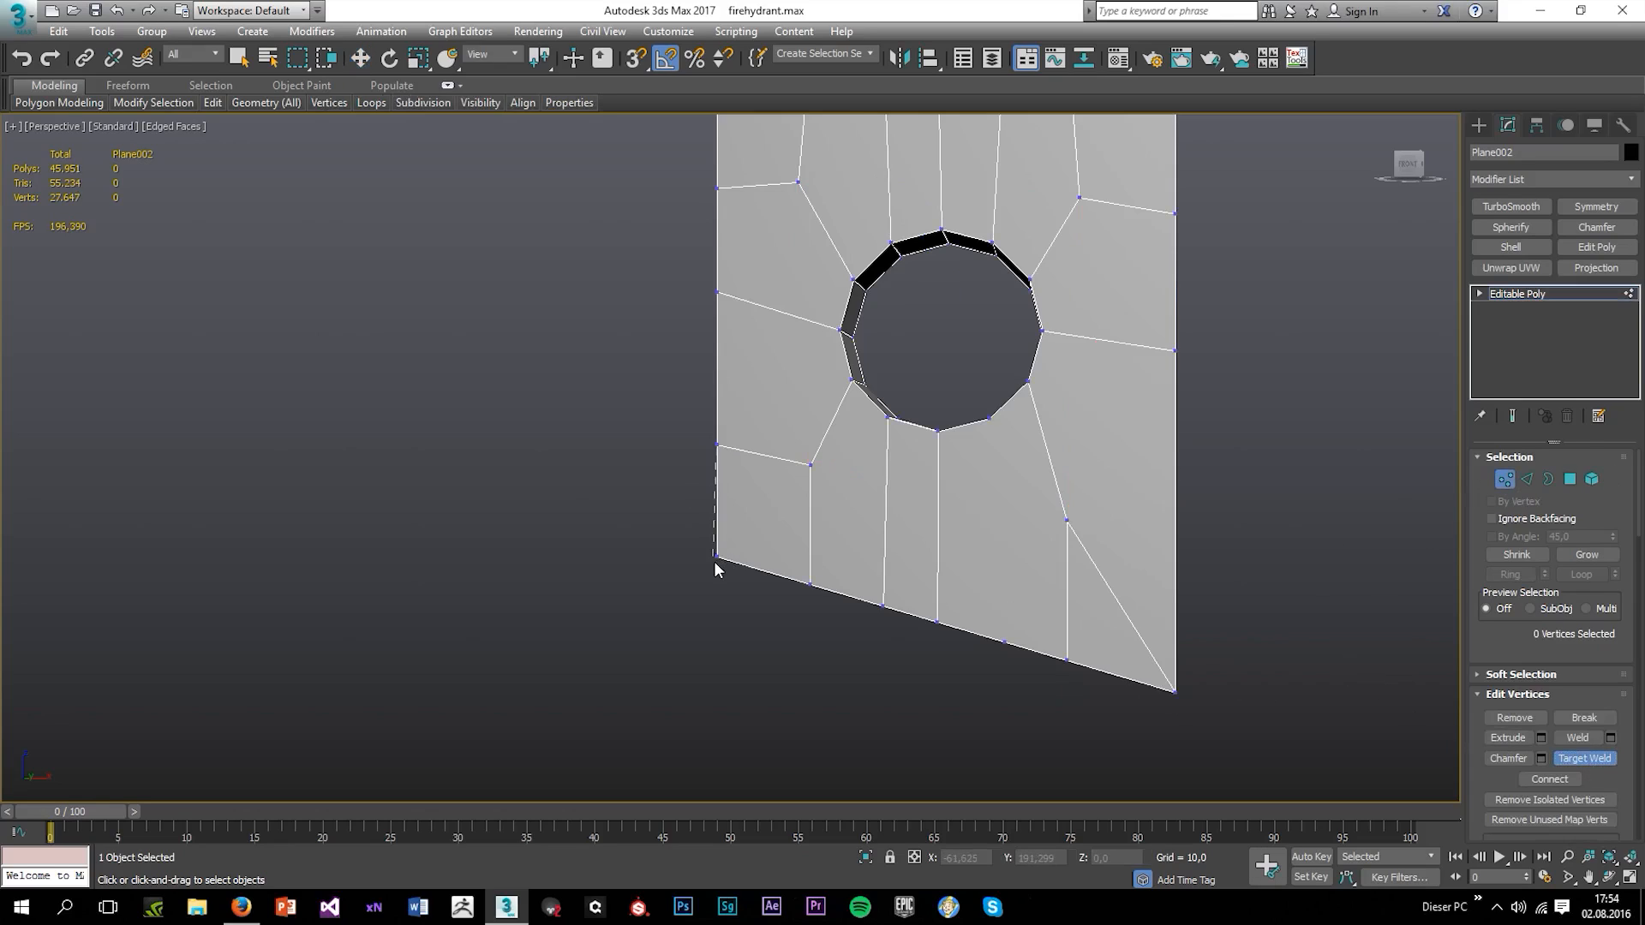
{"action": "left_click", "coordinate": [717, 557]}
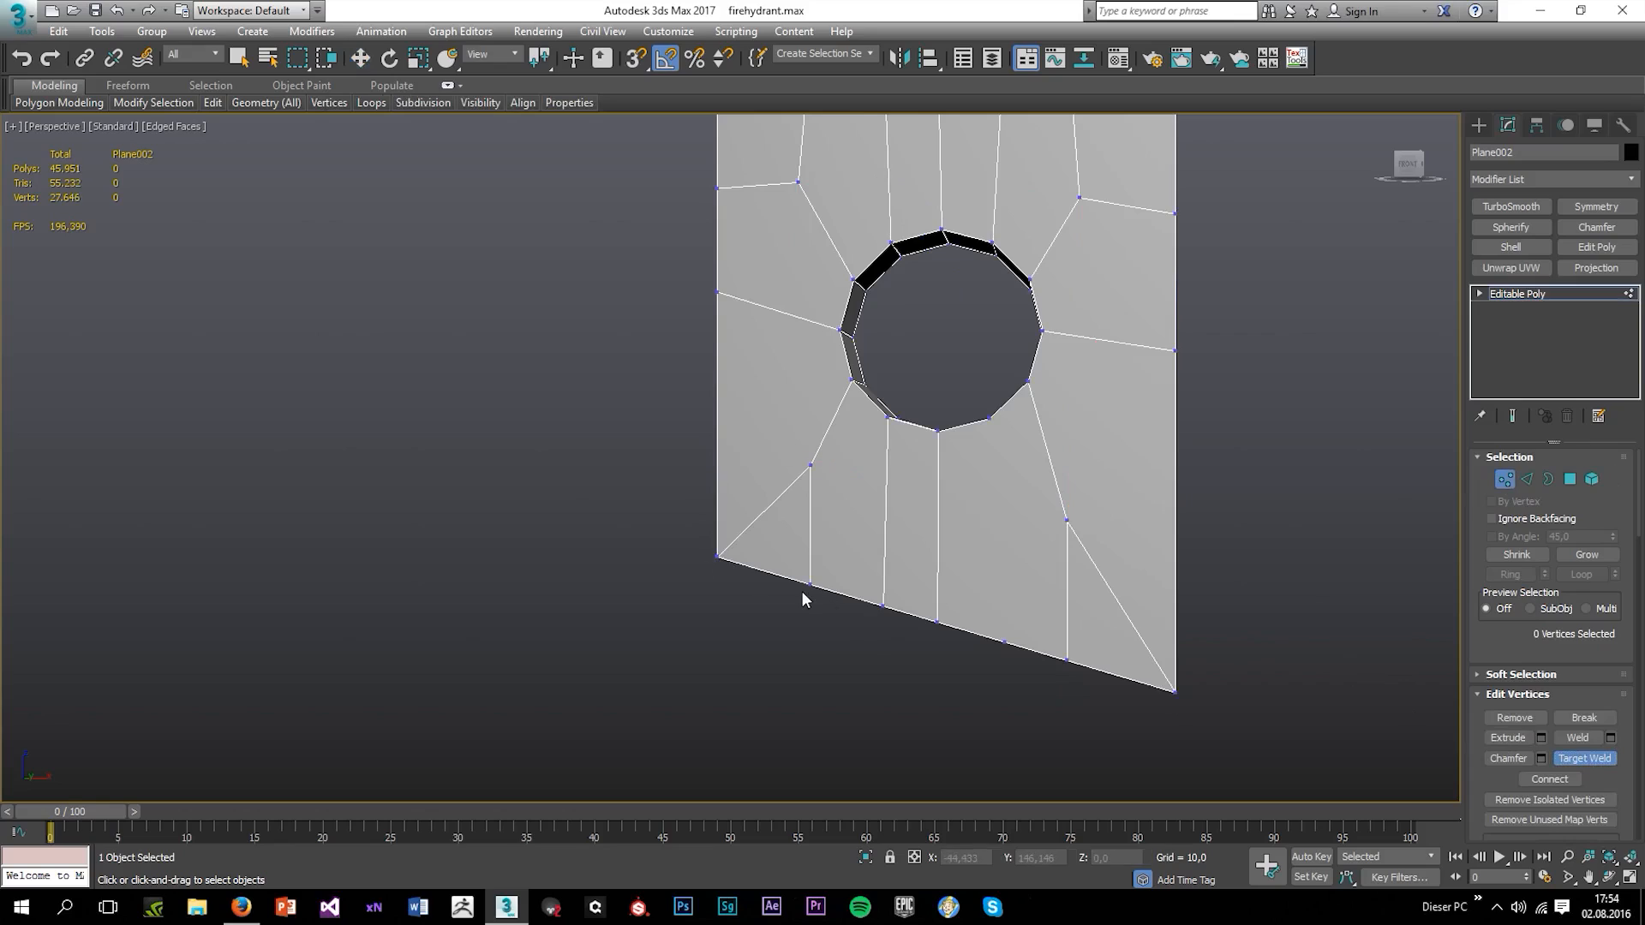
{"action": "left_click", "coordinate": [717, 558]}
{"action": "left_click", "coordinate": [717, 557]}
Target-weld the surplus bottom-edge vertices into the plate's lower-right corners, along with the inner front-face vertex
{"action": "middle_click_drag", "start_coordinate": [1076, 683], "coordinate": [1010, 502], "text": "alt"}
{"action": "left_click", "coordinate": [1024, 503]}
{"action": "left_click", "coordinate": [1097, 499]}
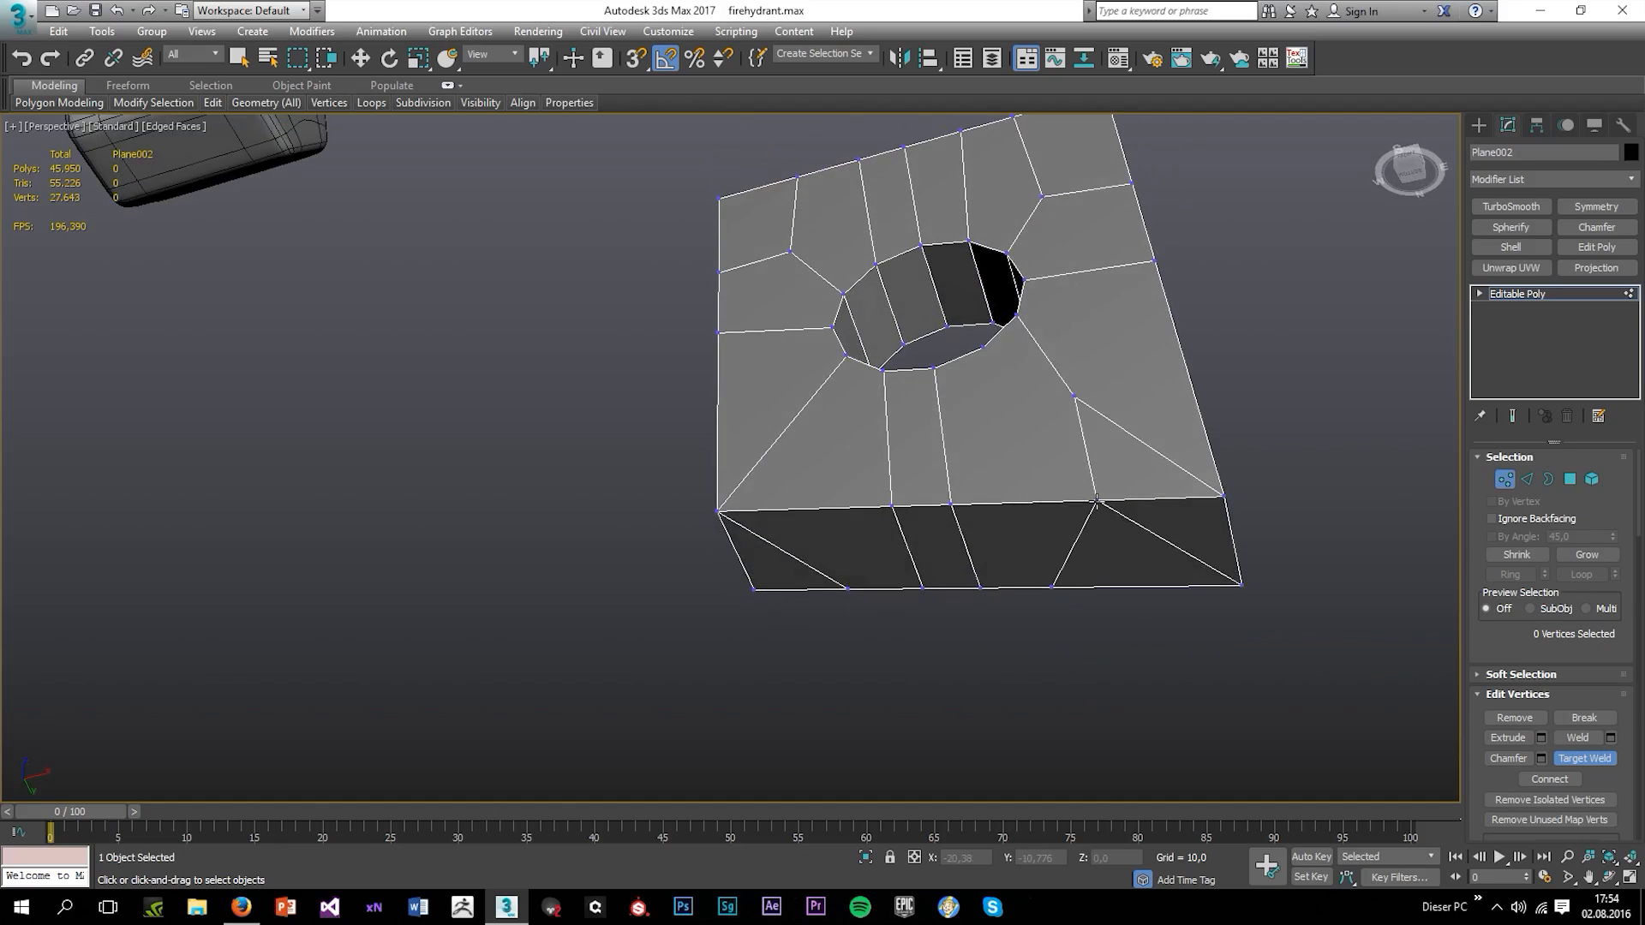
{"action": "left_click", "coordinate": [1222, 497]}
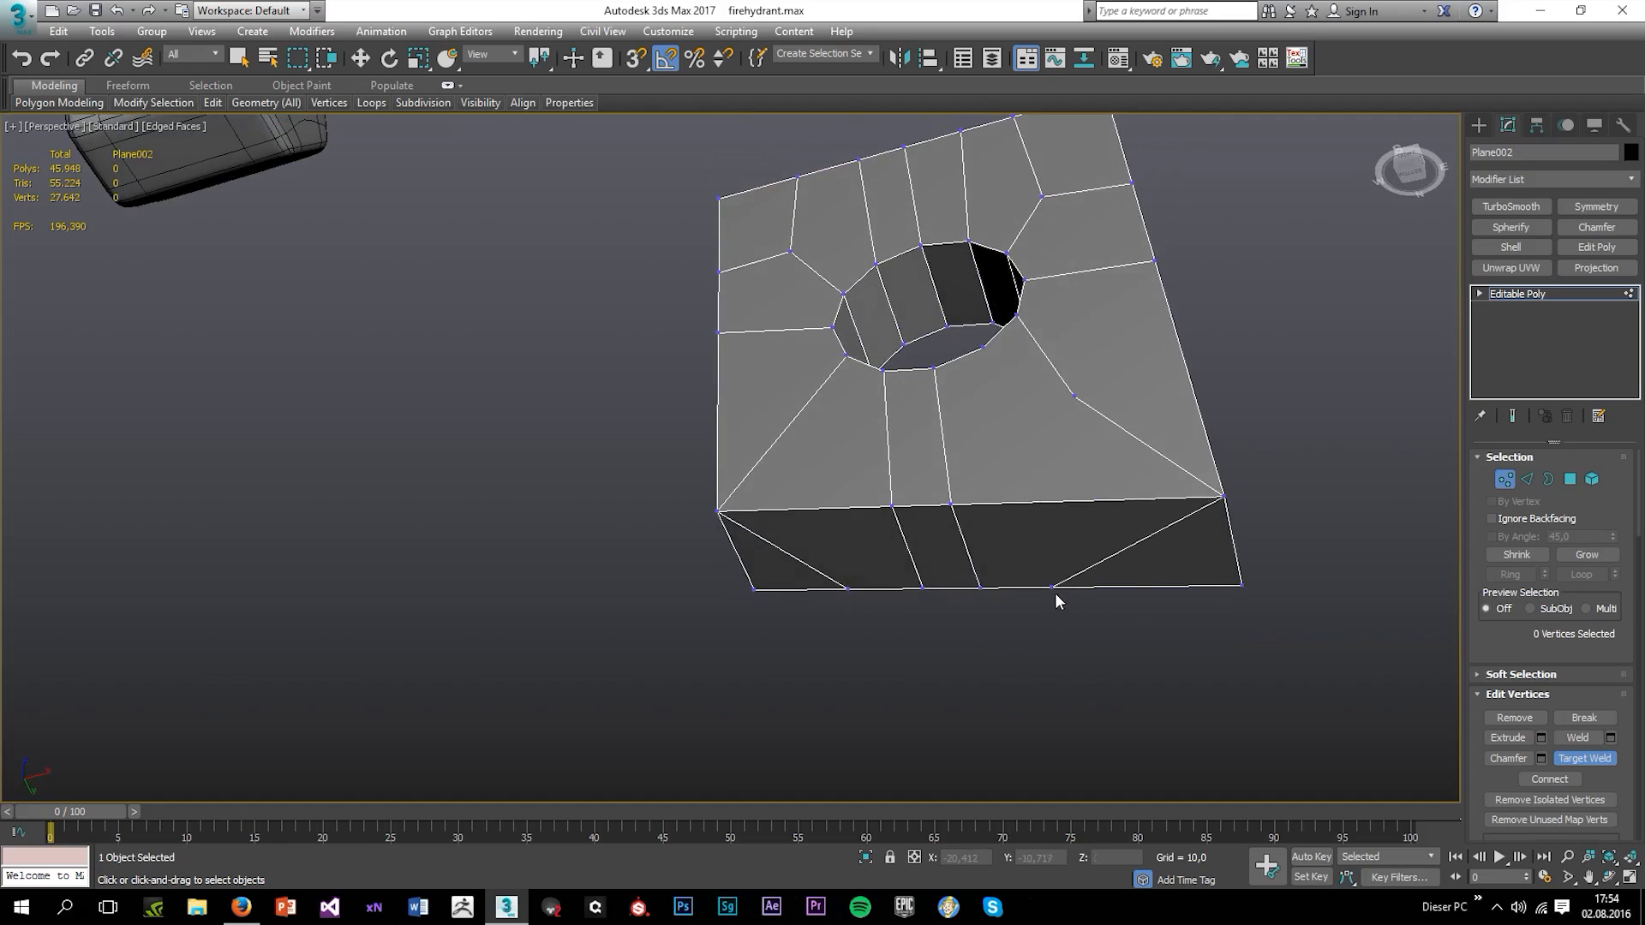
{"action": "left_click", "coordinate": [1241, 584]}
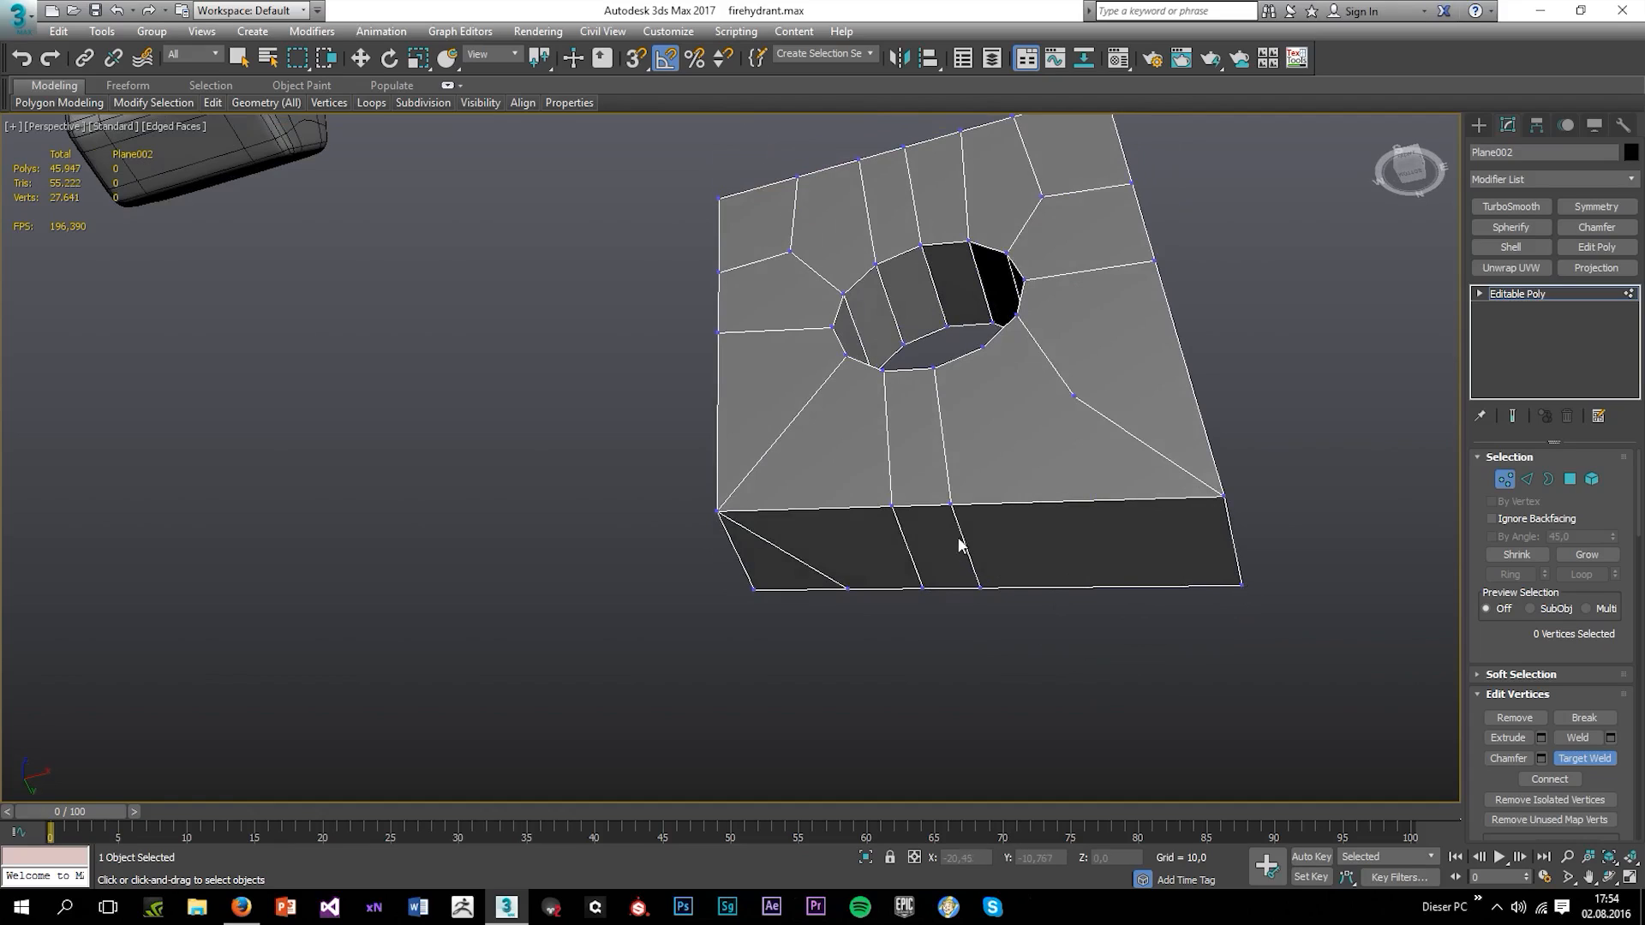
{"action": "left_click", "coordinate": [1220, 495]}
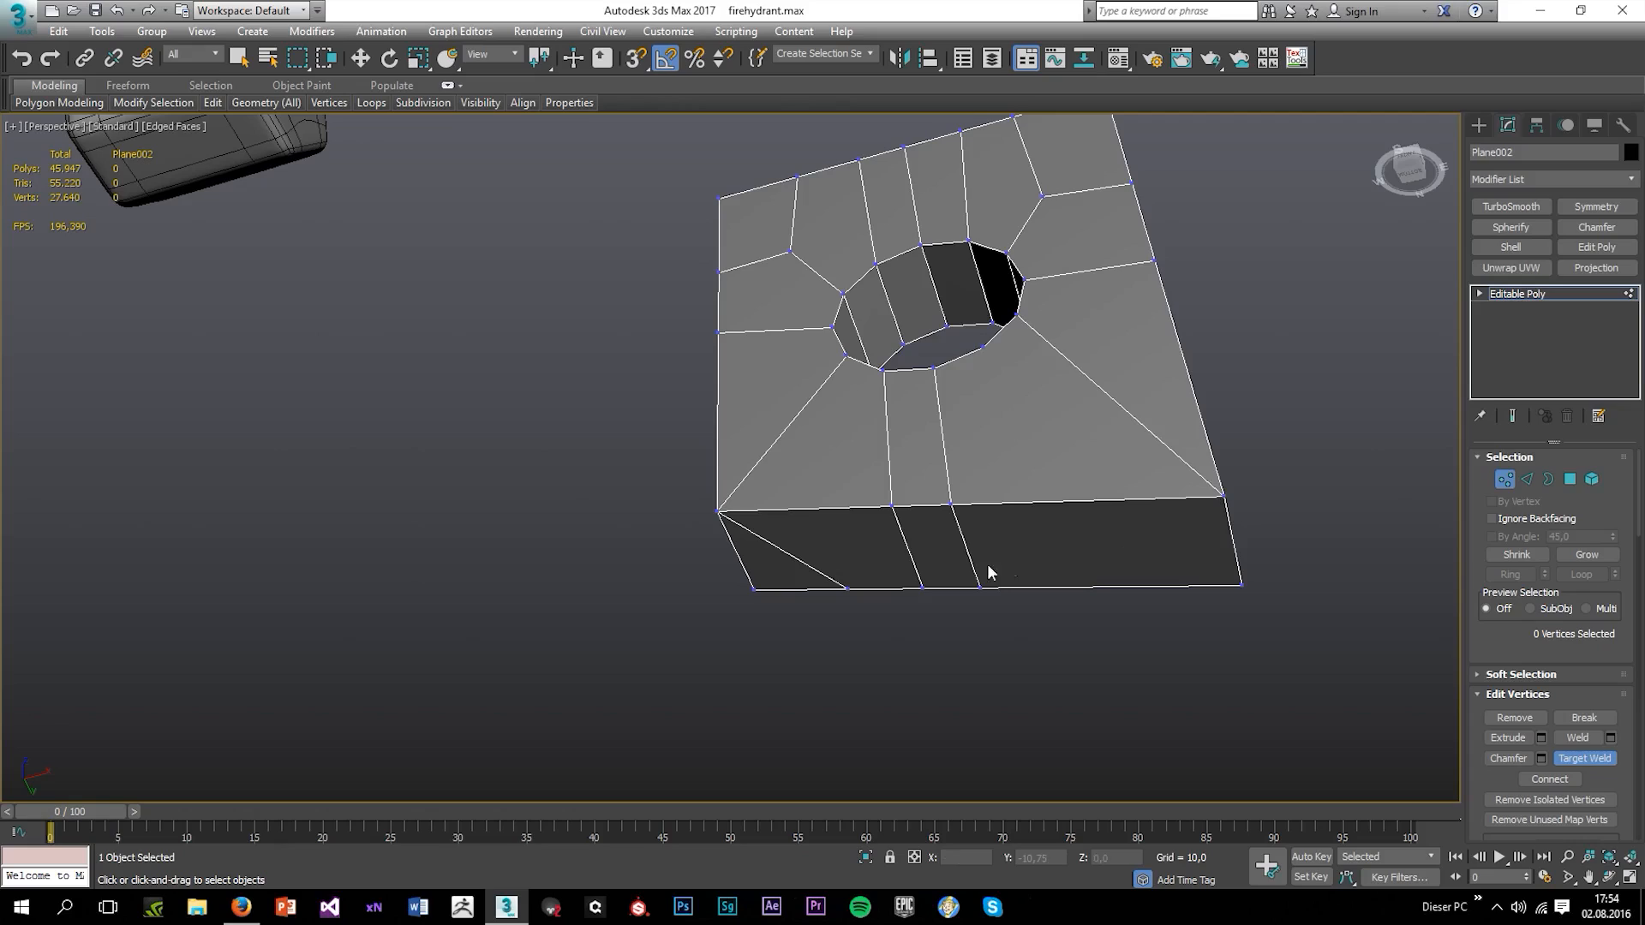
Target-weld the two remaining middle vertices on the plate's bottom edge, front and rear, into the lower-left corners
{"action": "left_click", "coordinate": [896, 505]}
{"action": "left_click", "coordinate": [717, 511]}
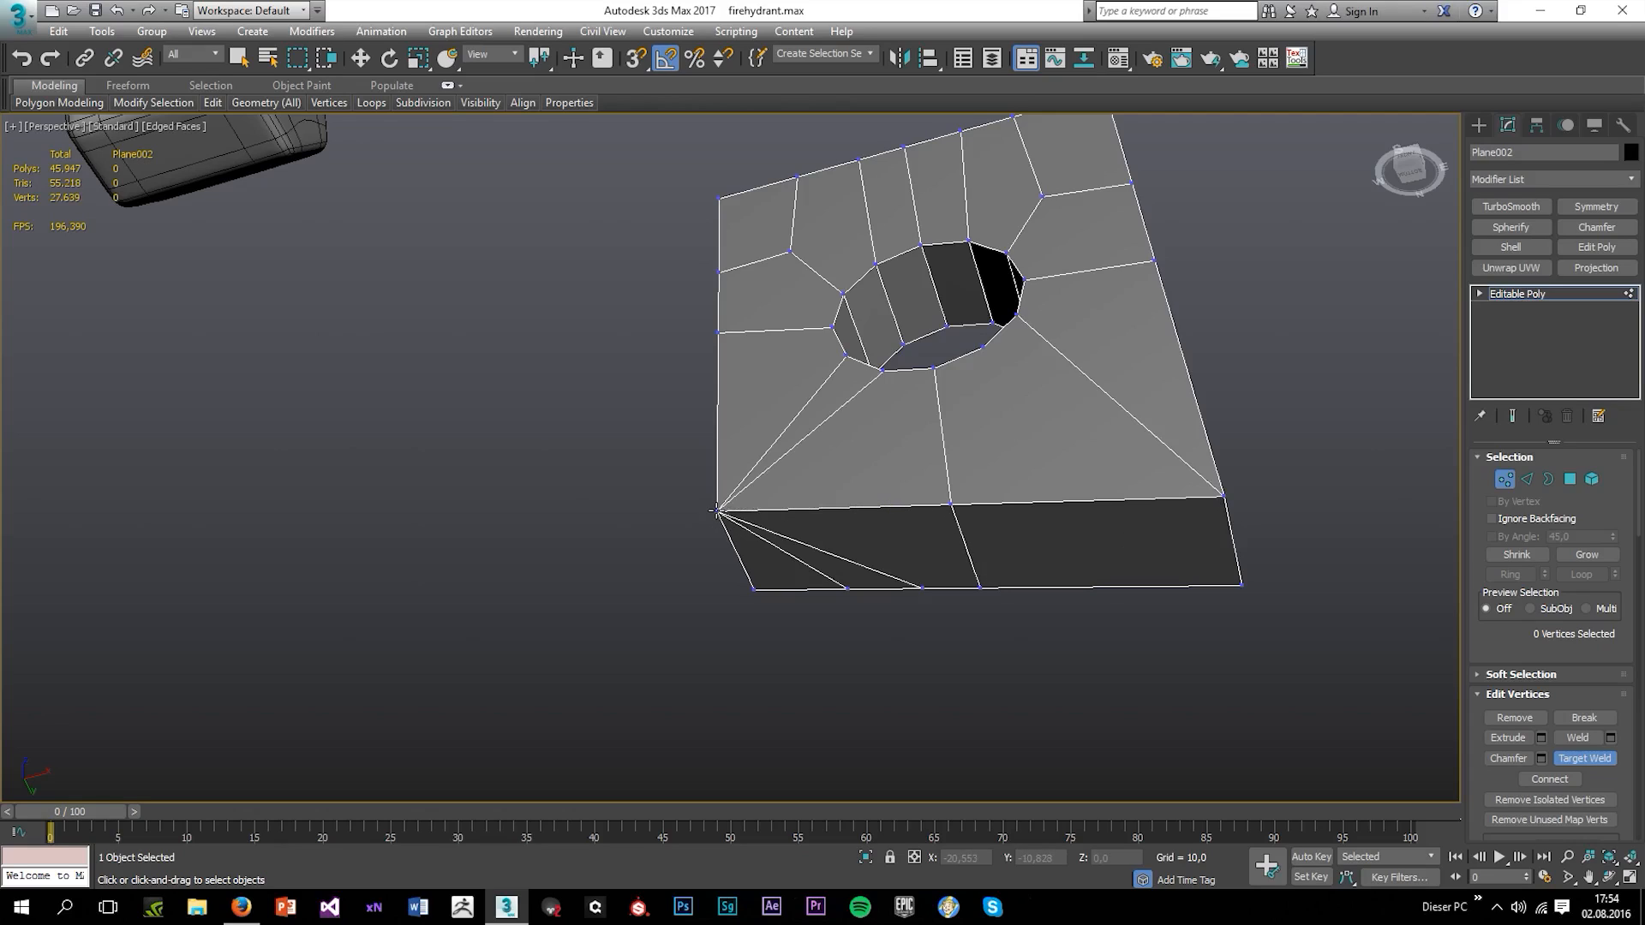
{"action": "left_click", "coordinate": [950, 503]}
{"action": "left_click", "coordinate": [717, 512]}
{"action": "left_click", "coordinate": [752, 590]}
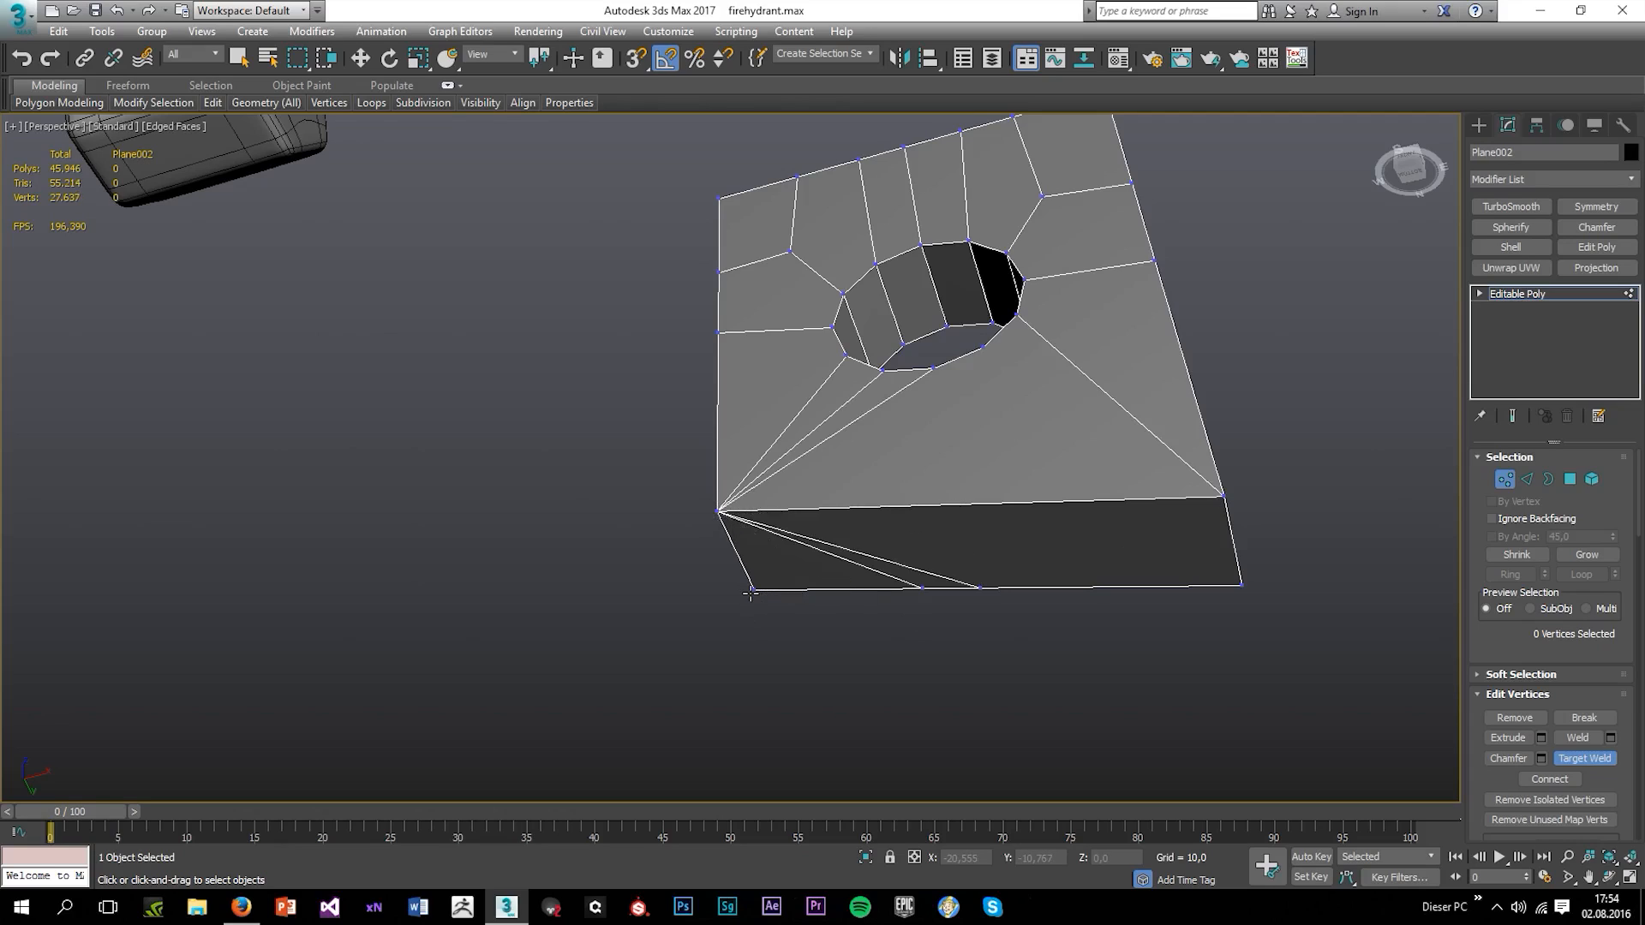
{"action": "left_click", "coordinate": [752, 595]}
{"action": "left_click", "coordinate": [979, 590]}
{"action": "left_click", "coordinate": [754, 592]}
Target-weld the surplus border and inner vertices around the plate's upper-left corner into that corner
{"action": "middle_click_drag", "start_coordinate": [870, 535], "coordinate": [955, 572], "text": "alt"}
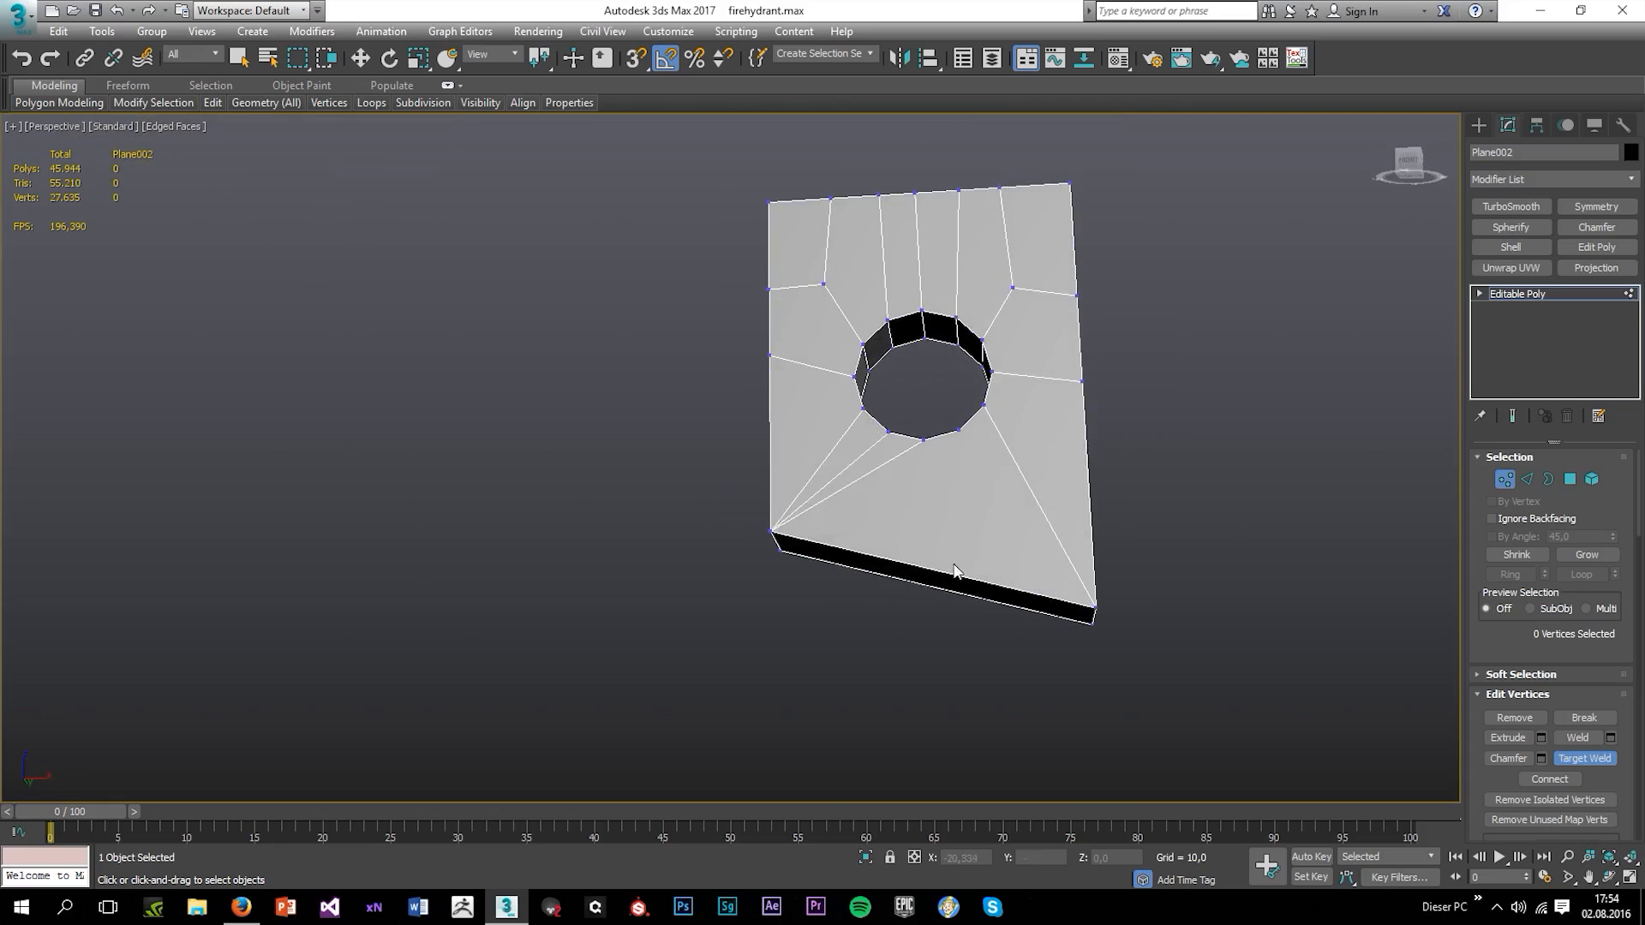
{"action": "middle_click_drag", "start_coordinate": [836, 365], "coordinate": [853, 392], "text": "alt"}
{"action": "right_click", "coordinate": [854, 393]}
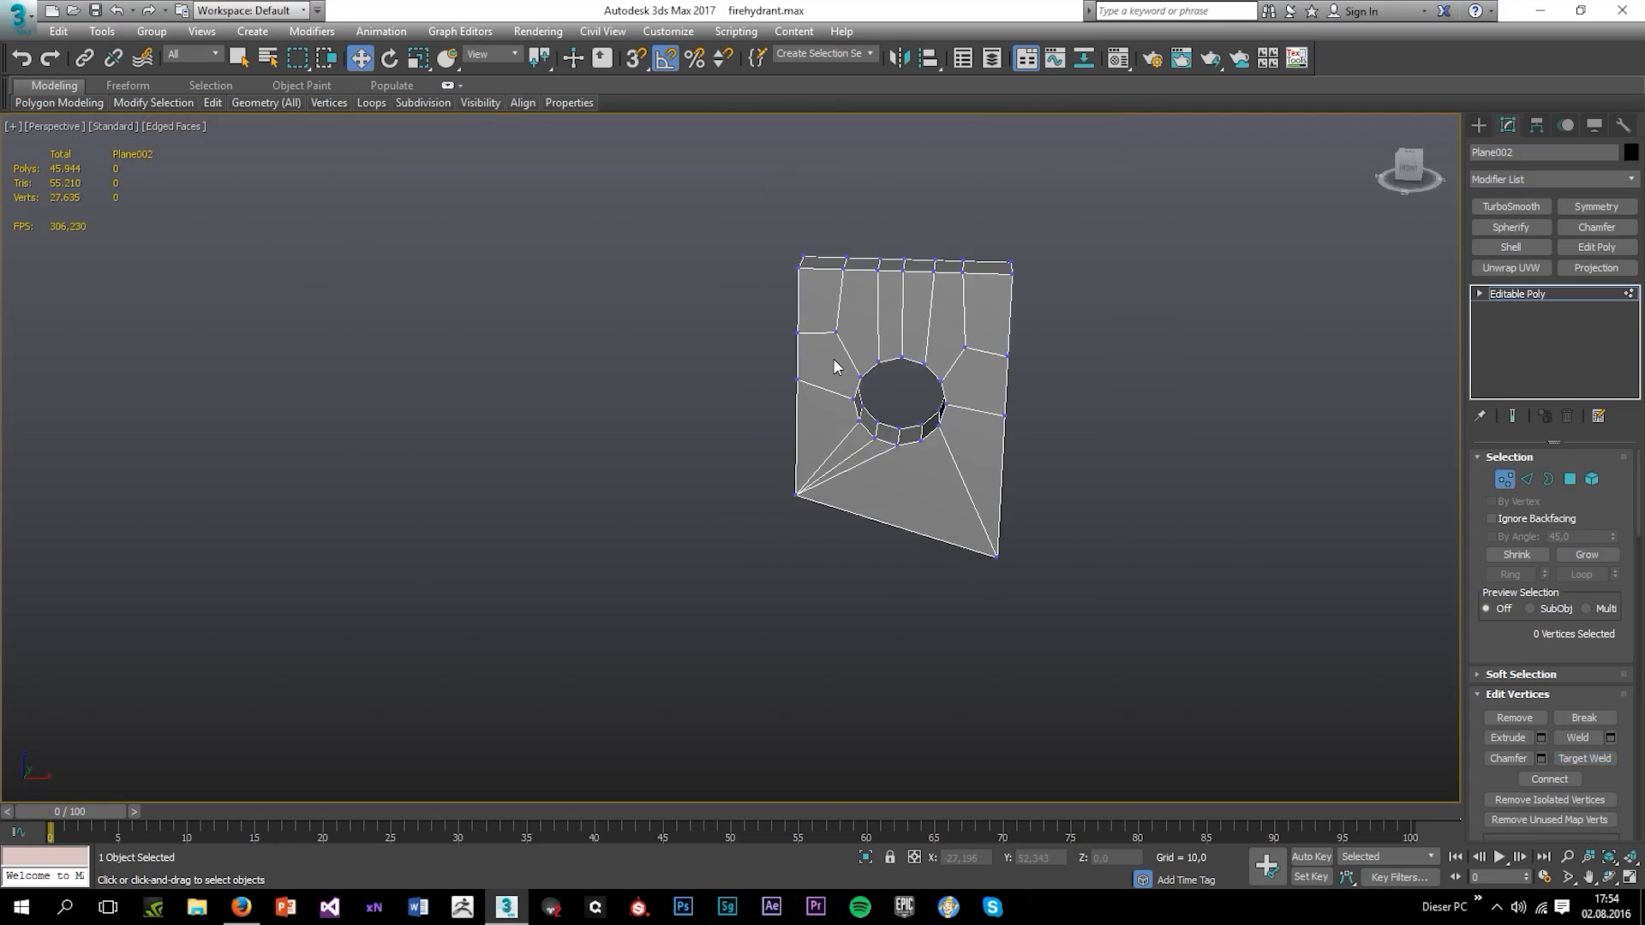
{"action": "left_click", "coordinate": [1569, 755]}
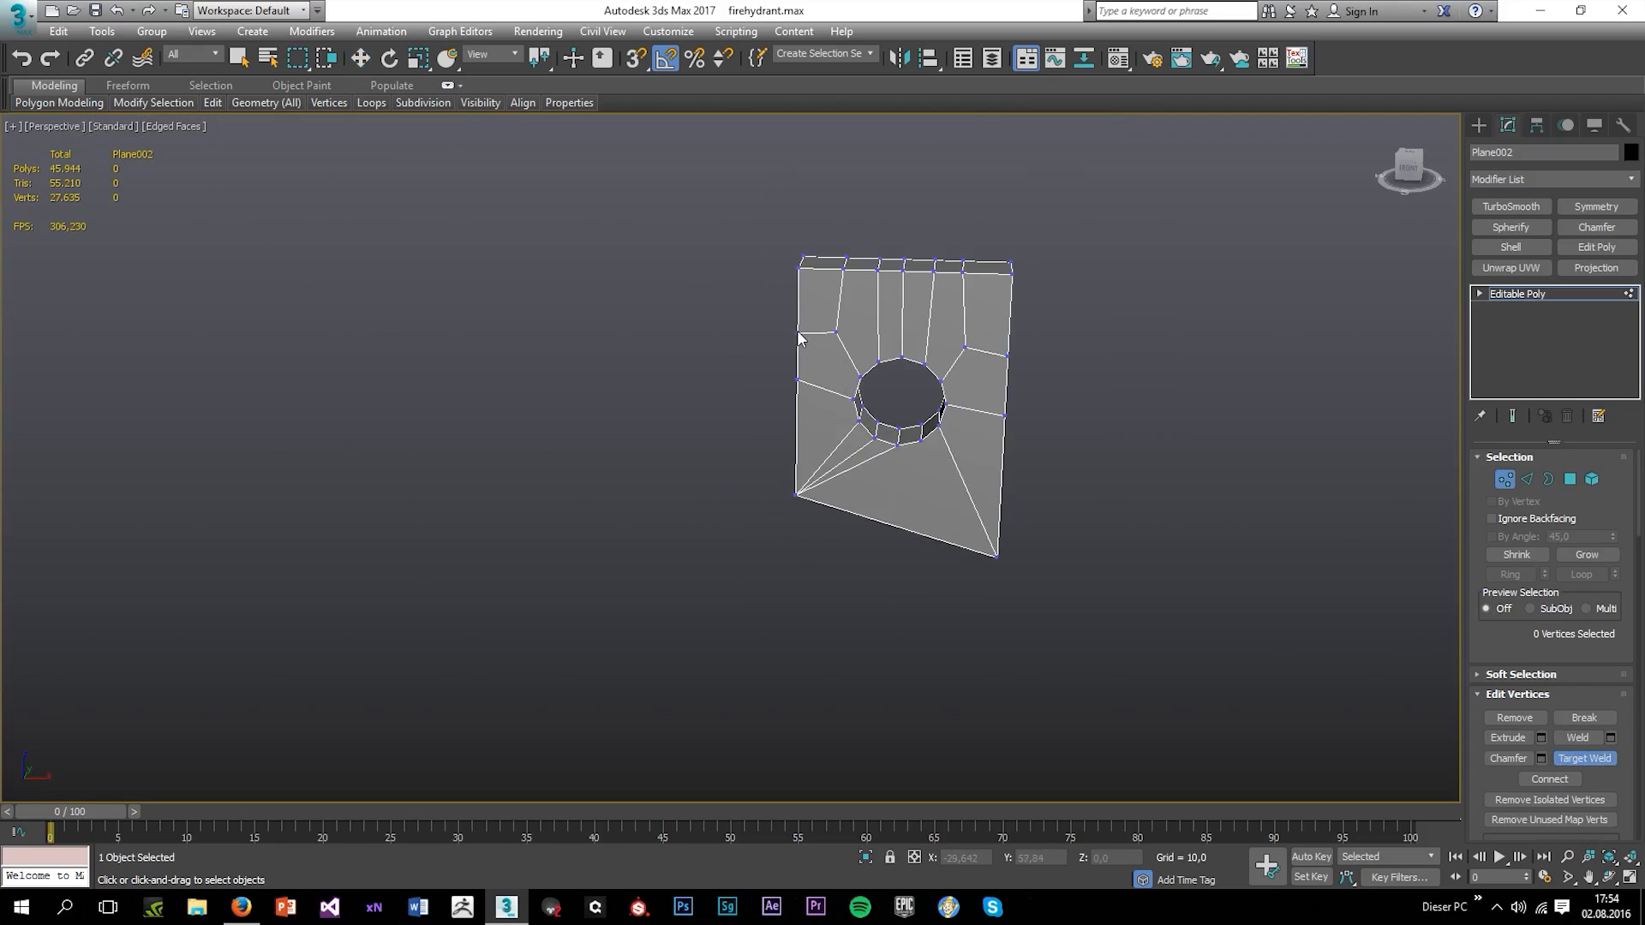
{"action": "left_click", "coordinate": [797, 270]}
{"action": "left_click", "coordinate": [843, 269]}
{"action": "left_click", "coordinate": [798, 268]}
{"action": "left_click", "coordinate": [835, 329]}
{"action": "left_click", "coordinate": [798, 268]}
{"action": "scroll", "coordinate": [985, 265], "scroll_direction": "up", "scroll_amount": 5}
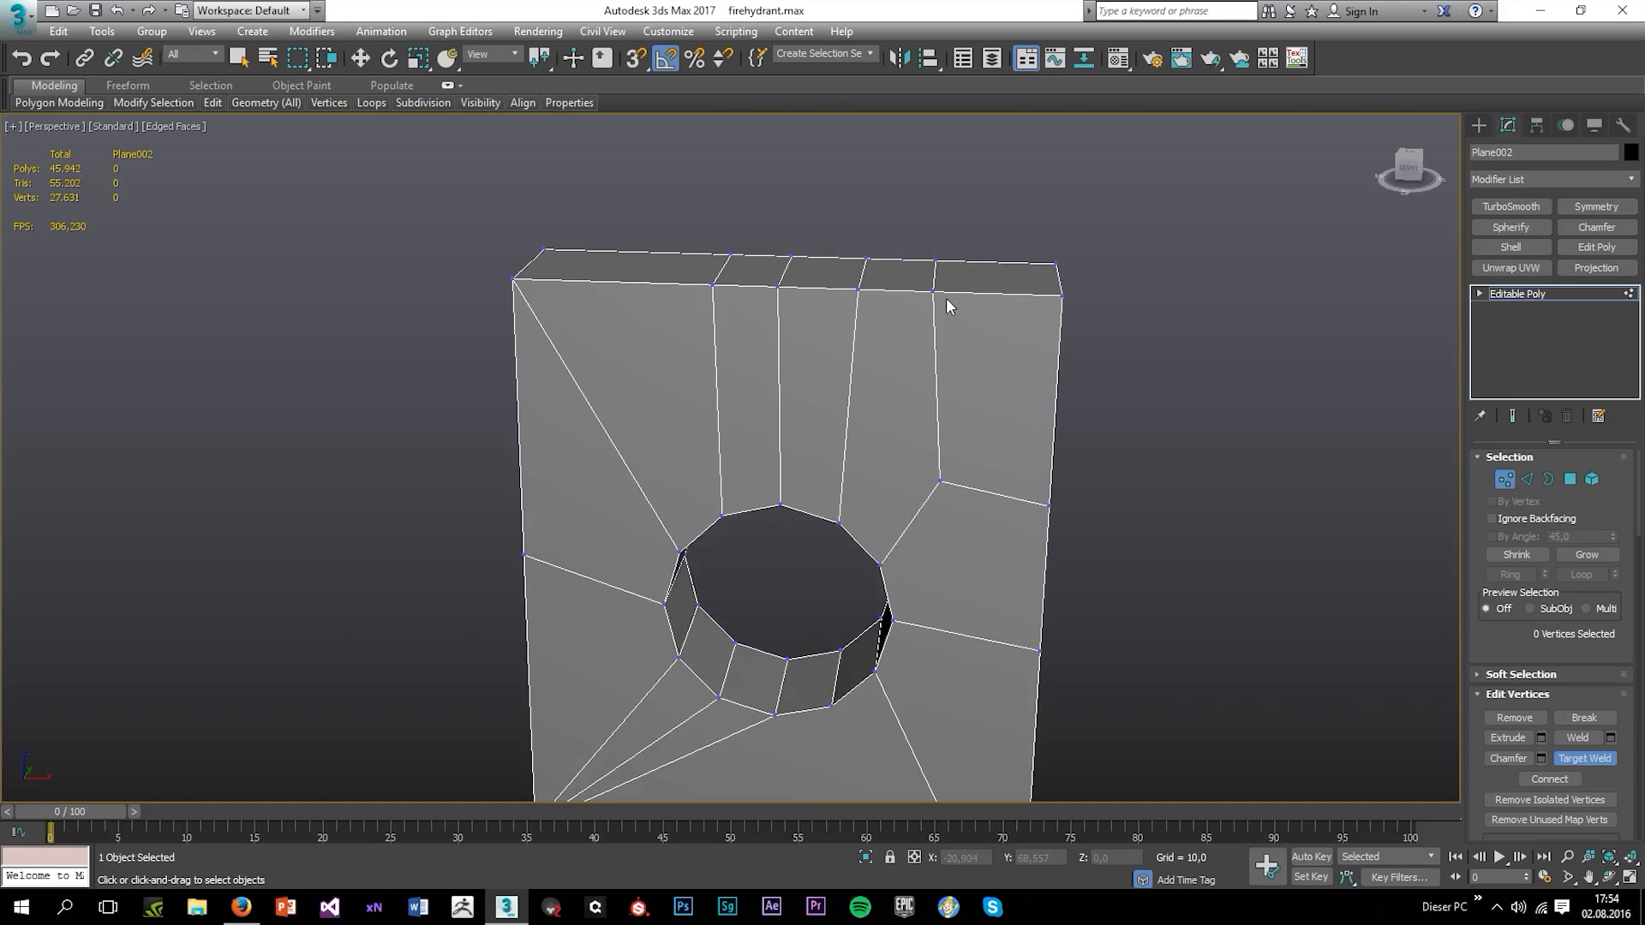
Target-weld the neighbouring top-edge, side and inner vertices into the plate's upper-right corner, including the rear top-edge vertex
{"action": "left_click", "coordinate": [943, 293]}
{"action": "left_click", "coordinate": [1061, 297]}
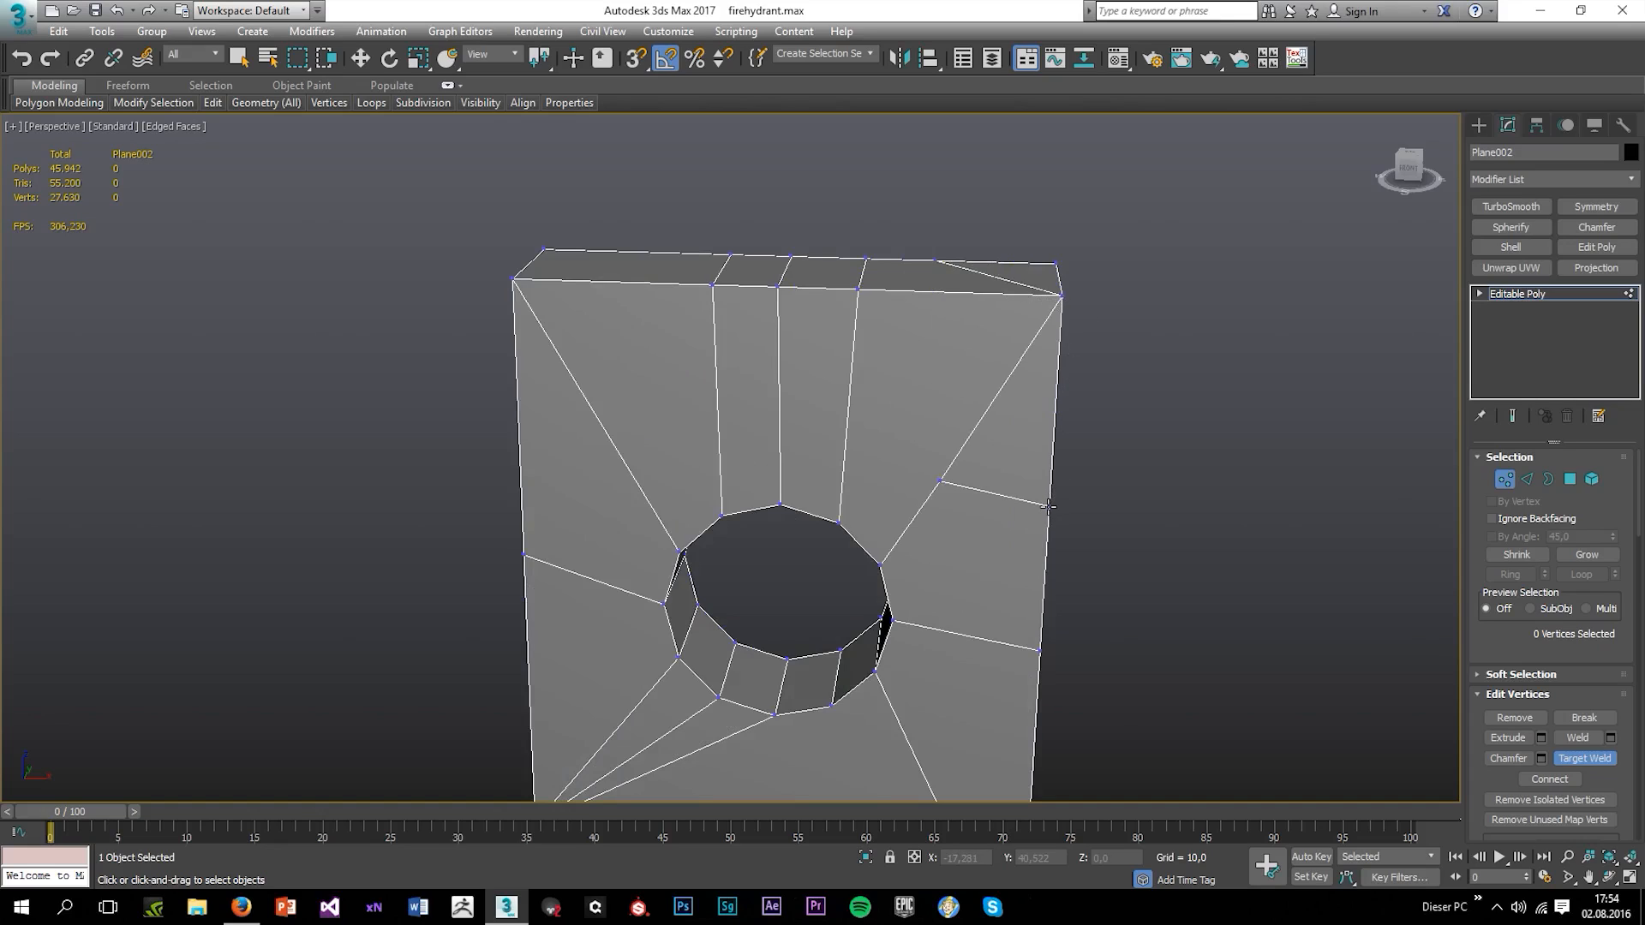
{"action": "right_click", "coordinate": [1070, 455]}
{"action": "left_click", "coordinate": [1566, 758]}
{"action": "left_click", "coordinate": [1045, 505]}
{"action": "left_click", "coordinate": [1061, 296]}
{"action": "left_click", "coordinate": [1061, 296]}
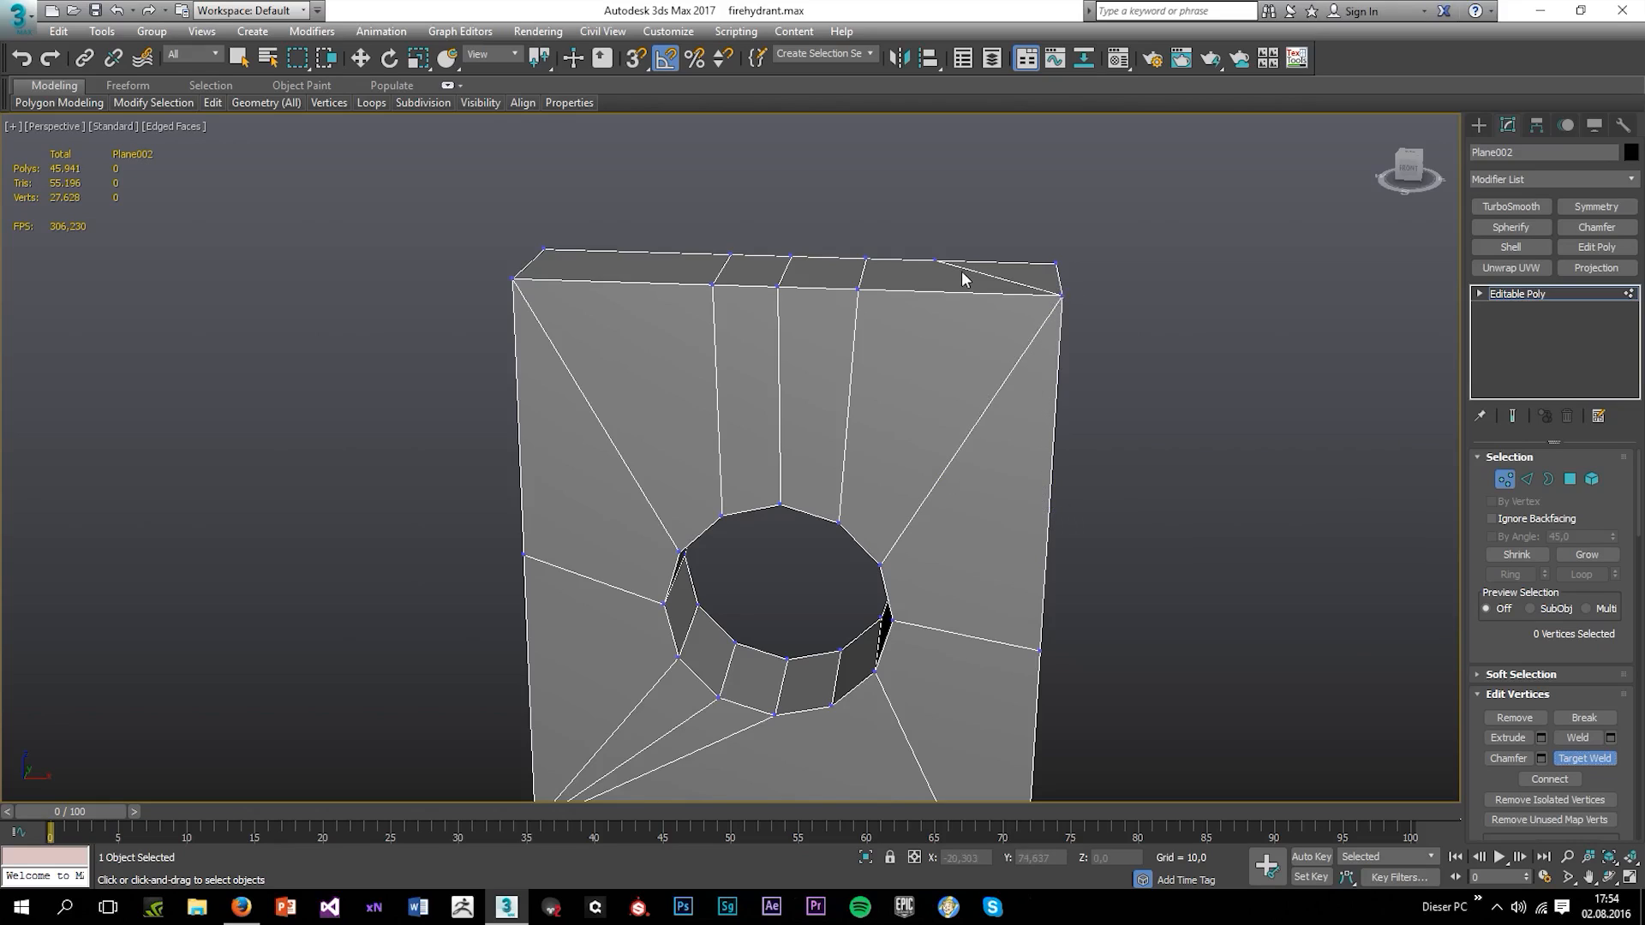
{"action": "left_click", "coordinate": [1055, 264]}
{"action": "scroll", "coordinate": [1011, 454], "scroll_direction": "down", "scroll_amount": 2}
{"action": "middle_click_drag", "start_coordinate": [1025, 596], "coordinate": [997, 372]}
{"action": "scroll", "coordinate": [997, 369], "scroll_direction": "up", "scroll_amount": 2}
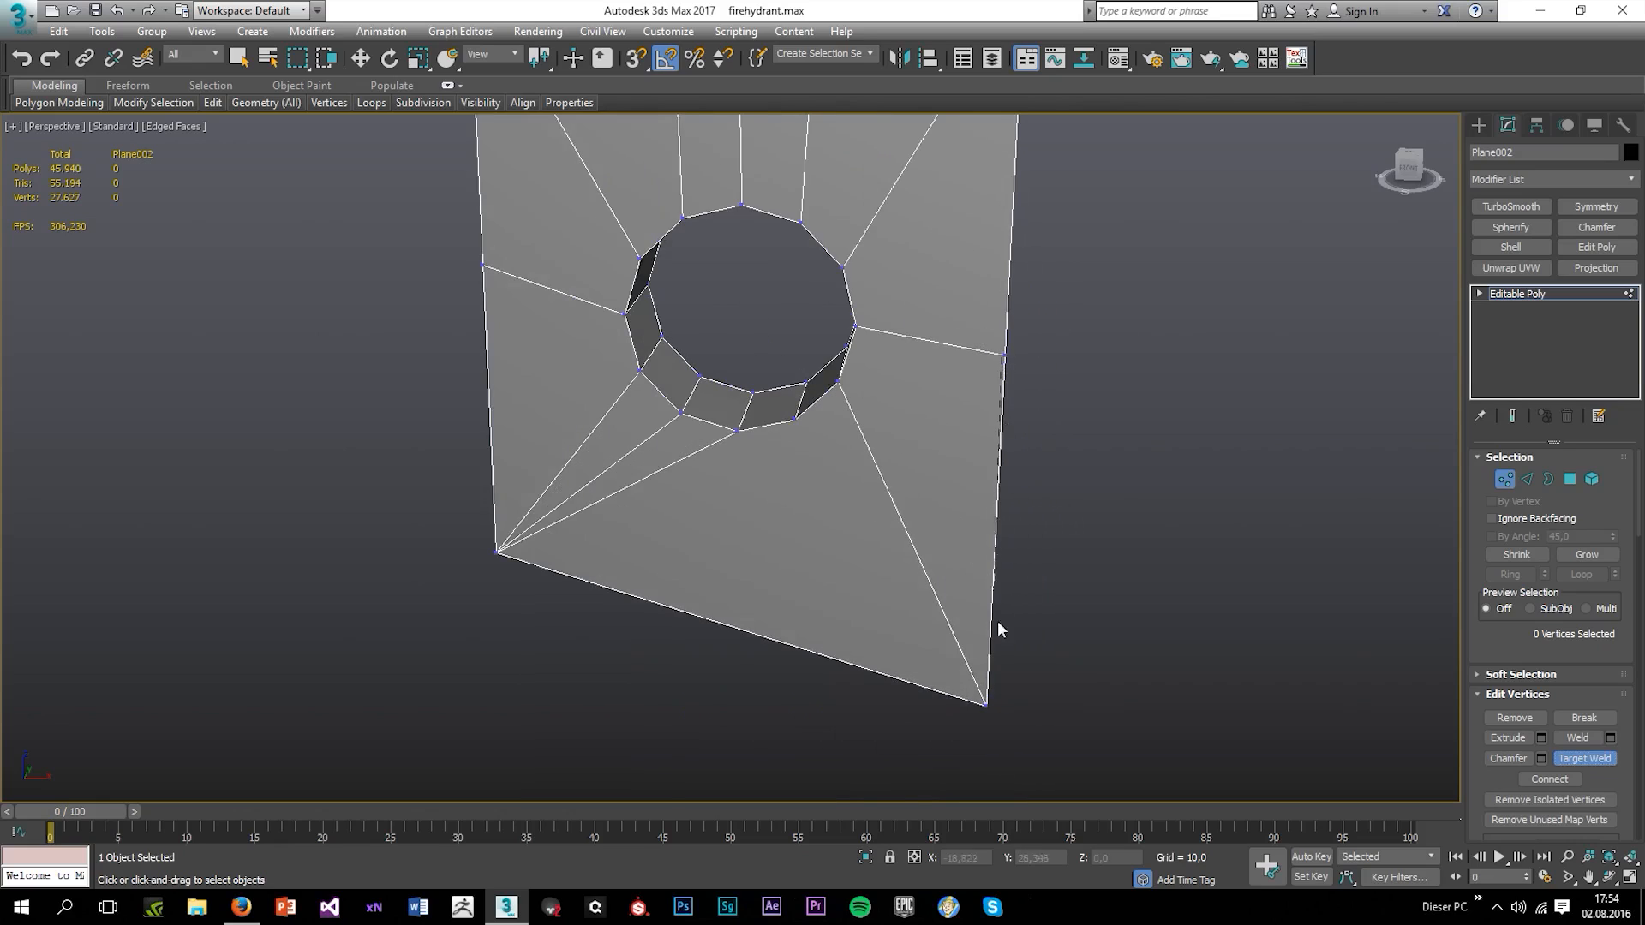
{"action": "left_click", "coordinate": [985, 706]}
{"action": "middle_click_drag", "start_coordinate": [1000, 678], "coordinate": [983, 650], "text": "alt"}
{"action": "key", "text": "ctrl+z"}
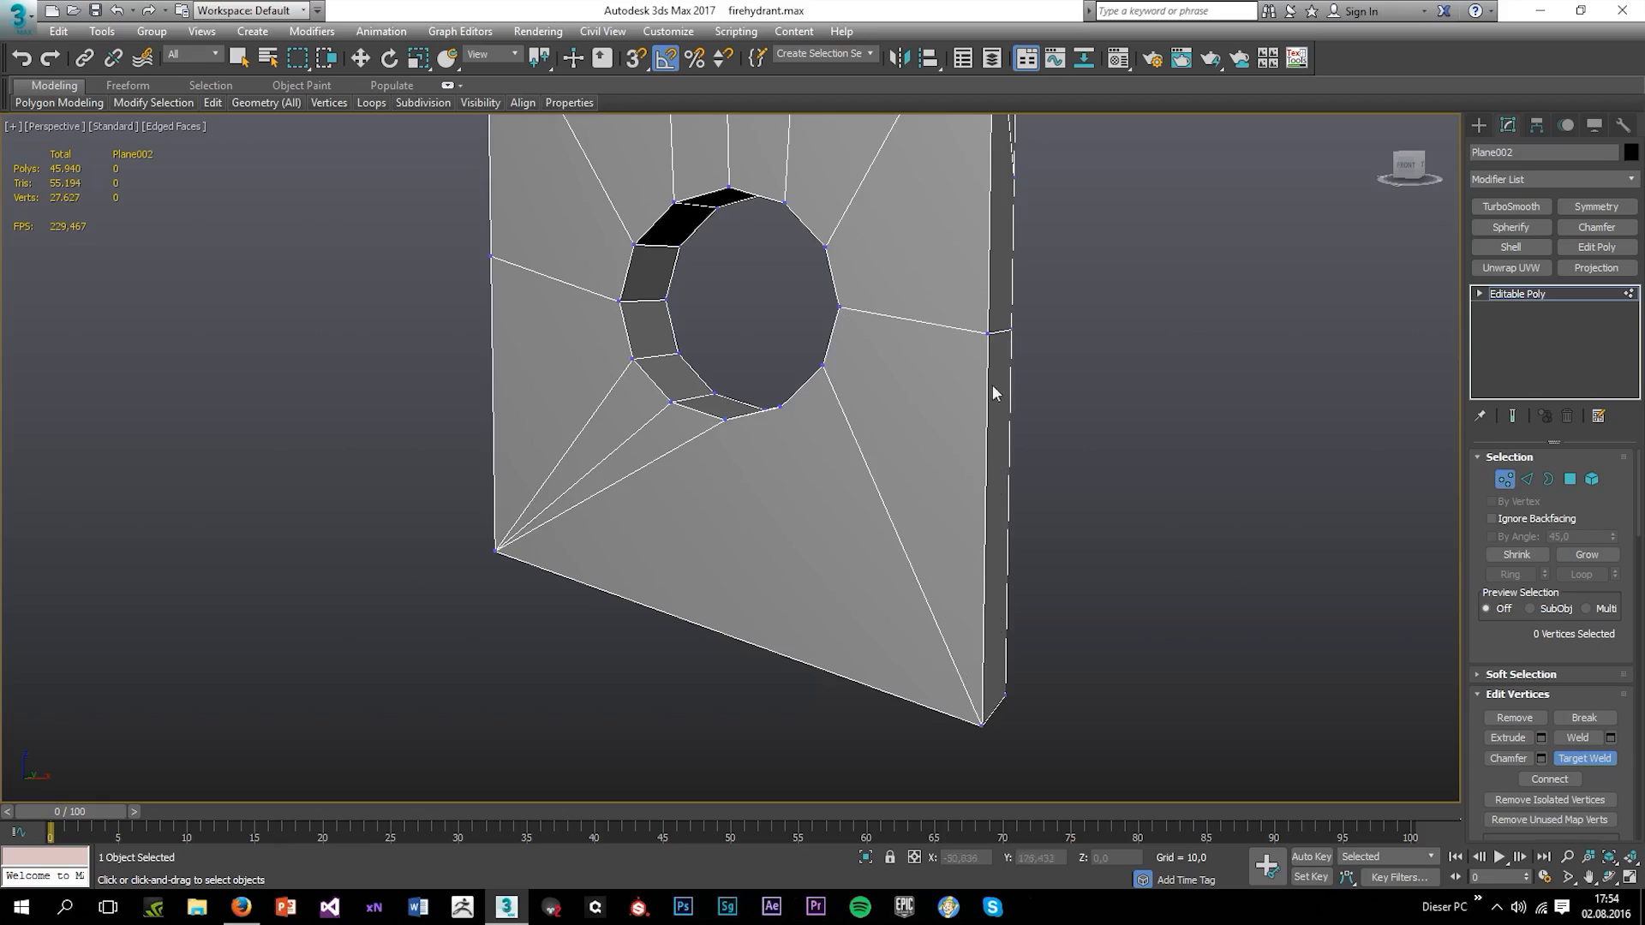
Target-weld the right border vertex level with the hole into the face's upper-right corner
{"action": "middle_click_drag", "start_coordinate": [998, 392], "coordinate": [959, 514]}
{"action": "left_click", "coordinate": [946, 490]}
{"action": "middle_click_drag", "start_coordinate": [965, 139], "coordinate": [952, 264]}
{"action": "left_click", "coordinate": [935, 249]}
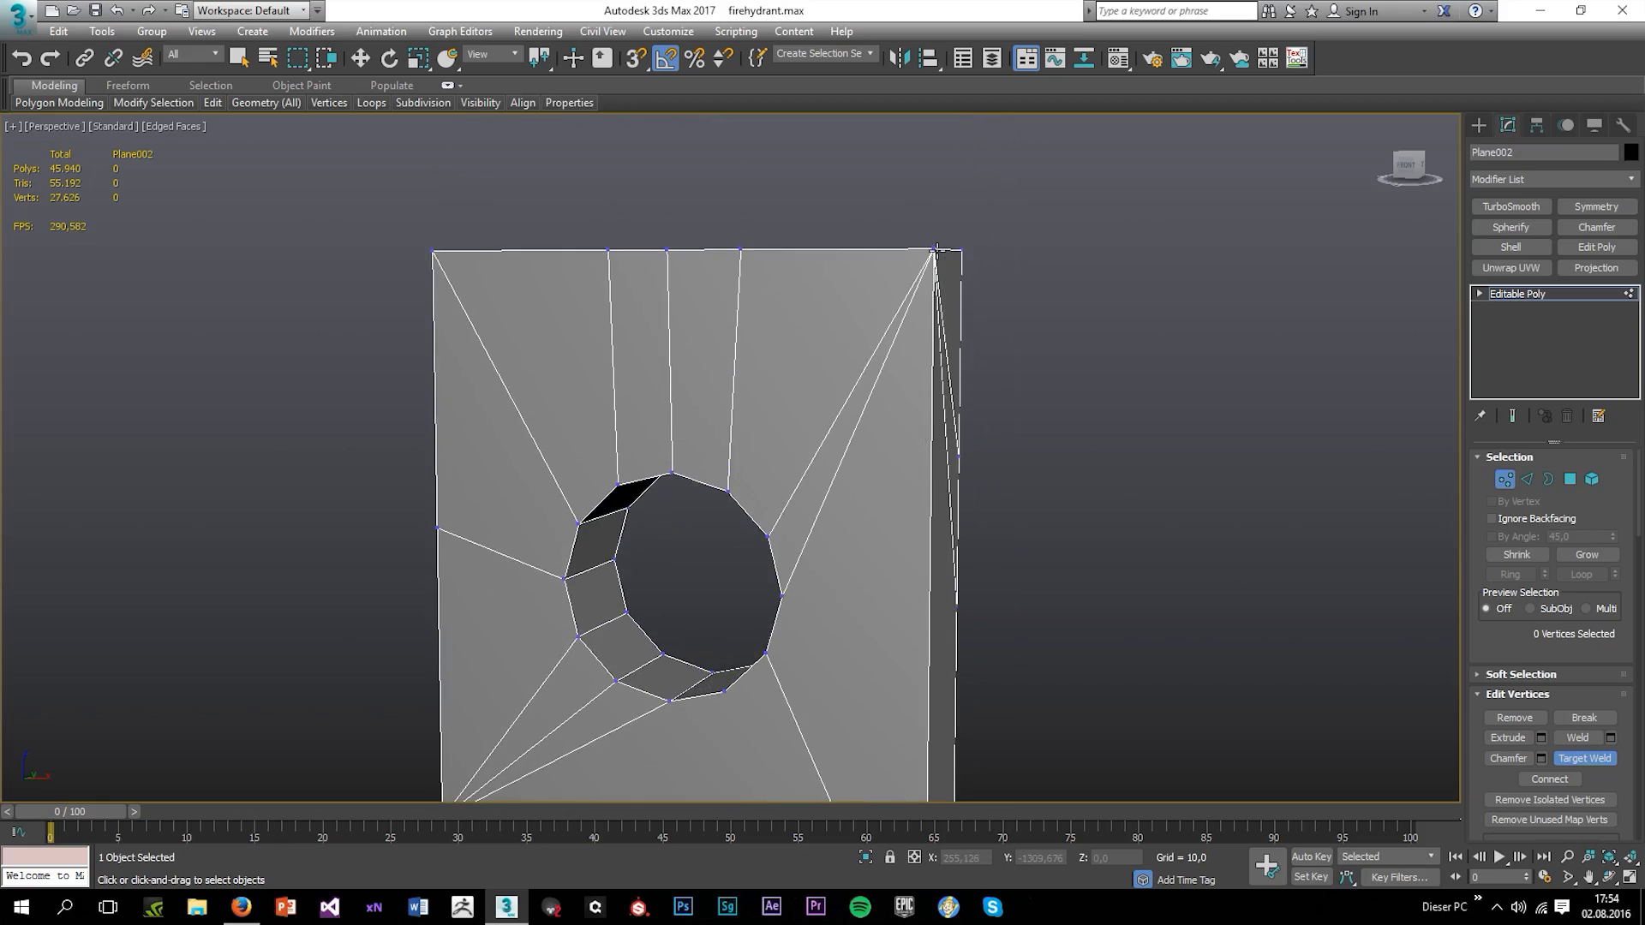
Target-weld the remaining surplus vertices along the plate's top edge, front and rear, into its top corners
{"action": "middle_click_drag", "start_coordinate": [961, 511], "coordinate": [929, 514], "text": "alt"}
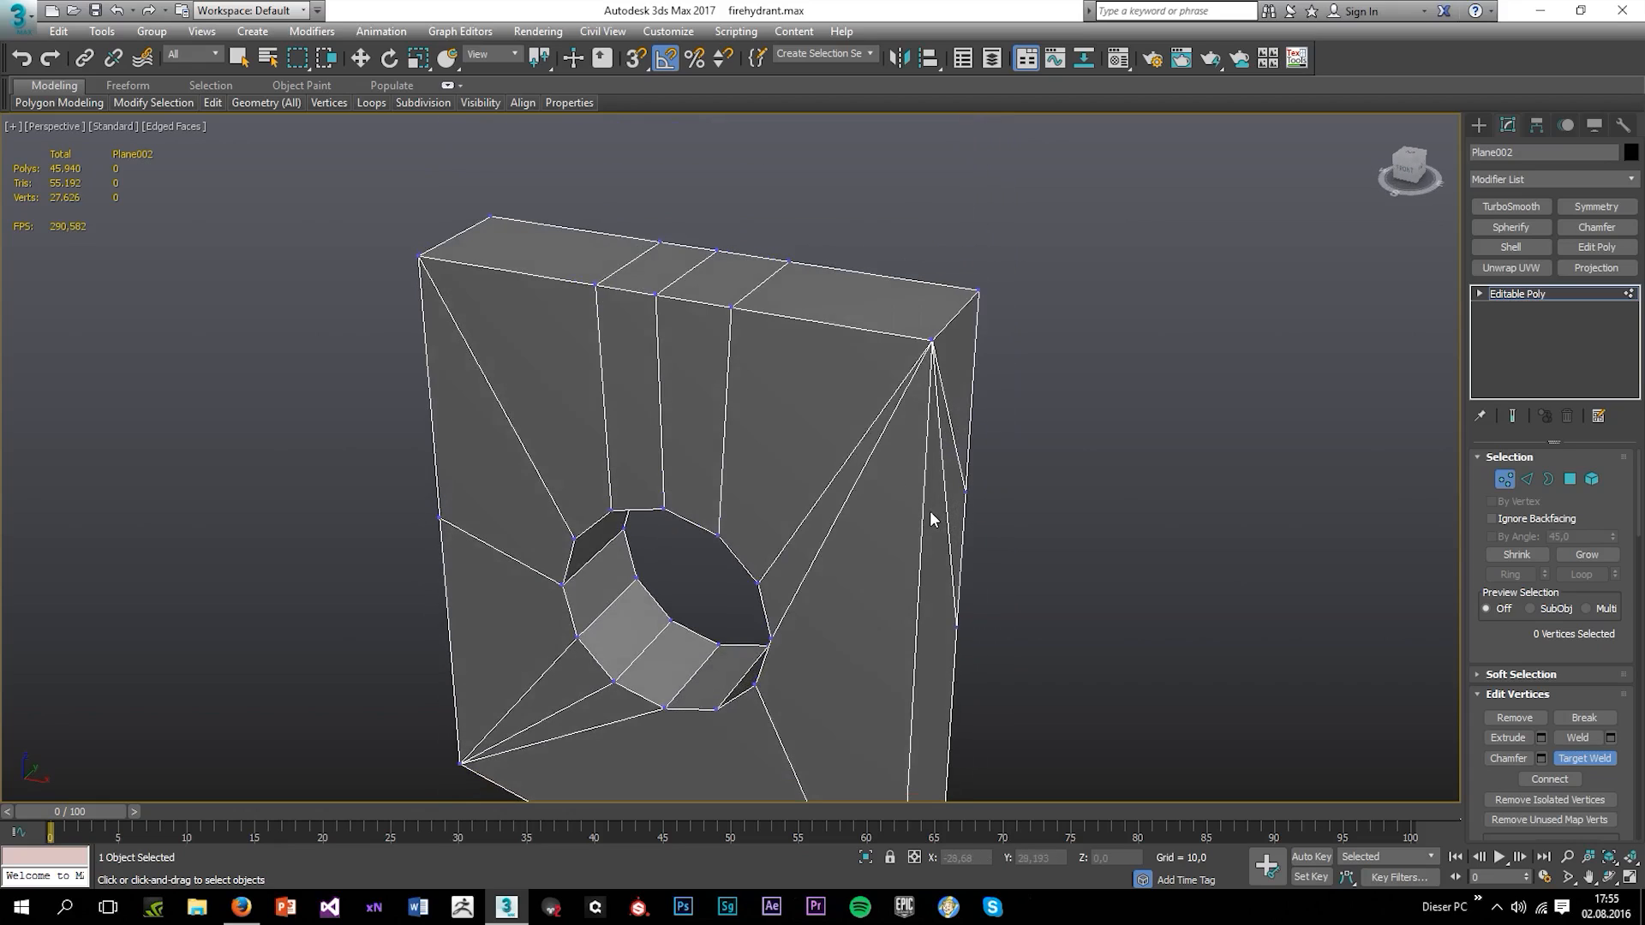
{"action": "left_click", "coordinate": [931, 340]}
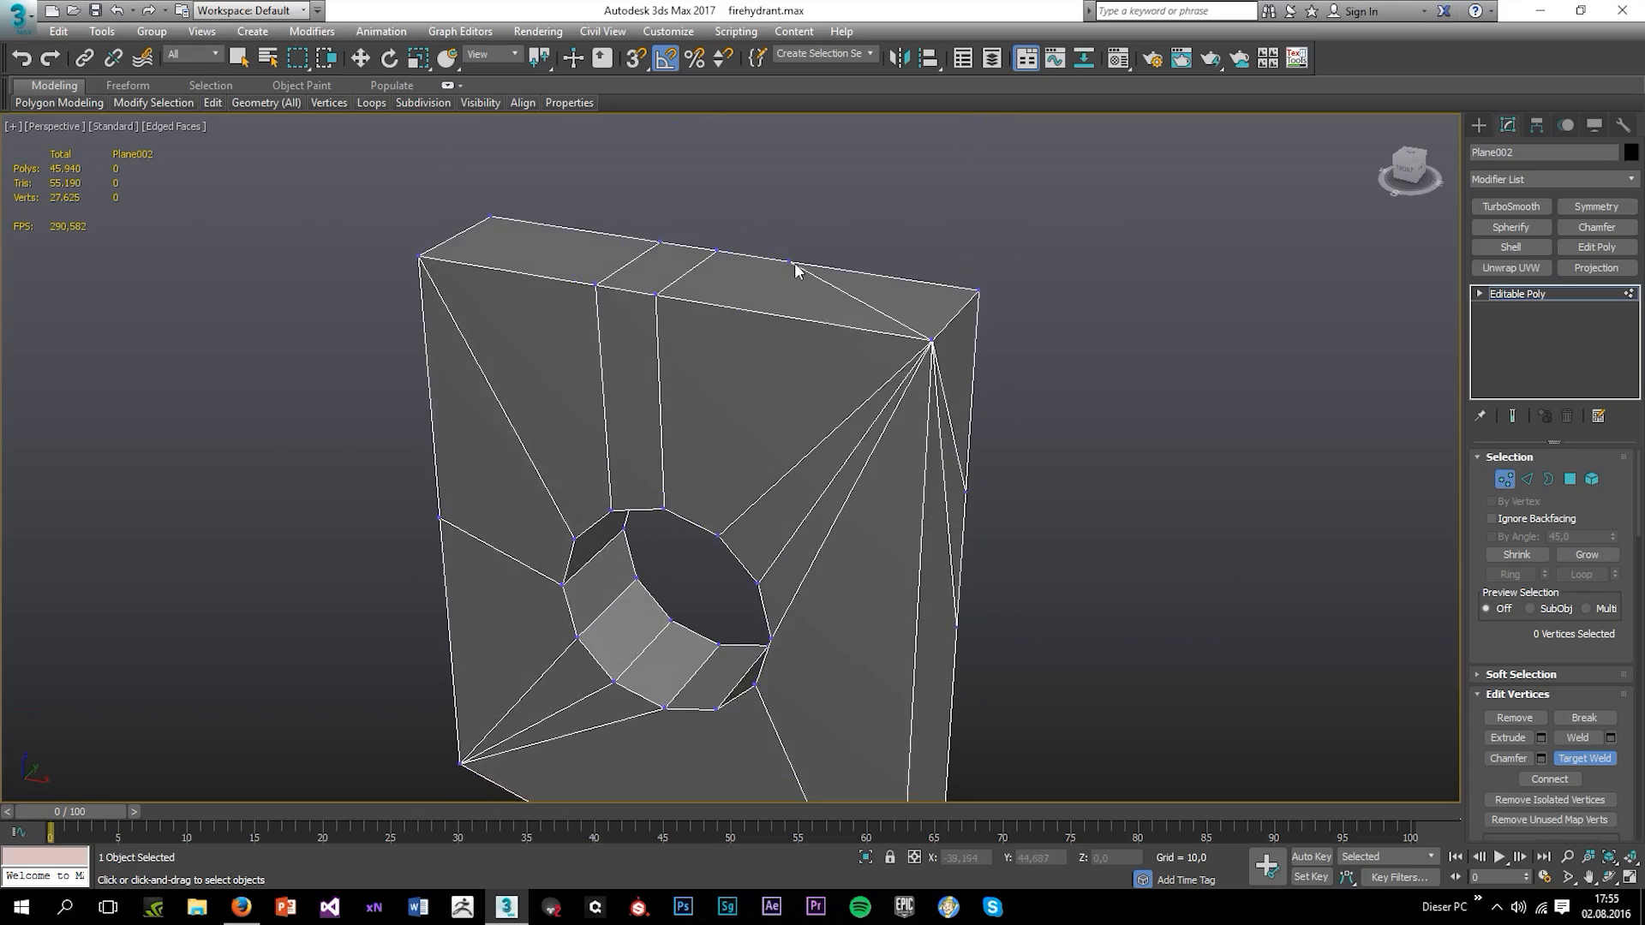
{"action": "left_click", "coordinate": [977, 293]}
{"action": "left_click", "coordinate": [418, 257]}
{"action": "left_click", "coordinate": [658, 243]}
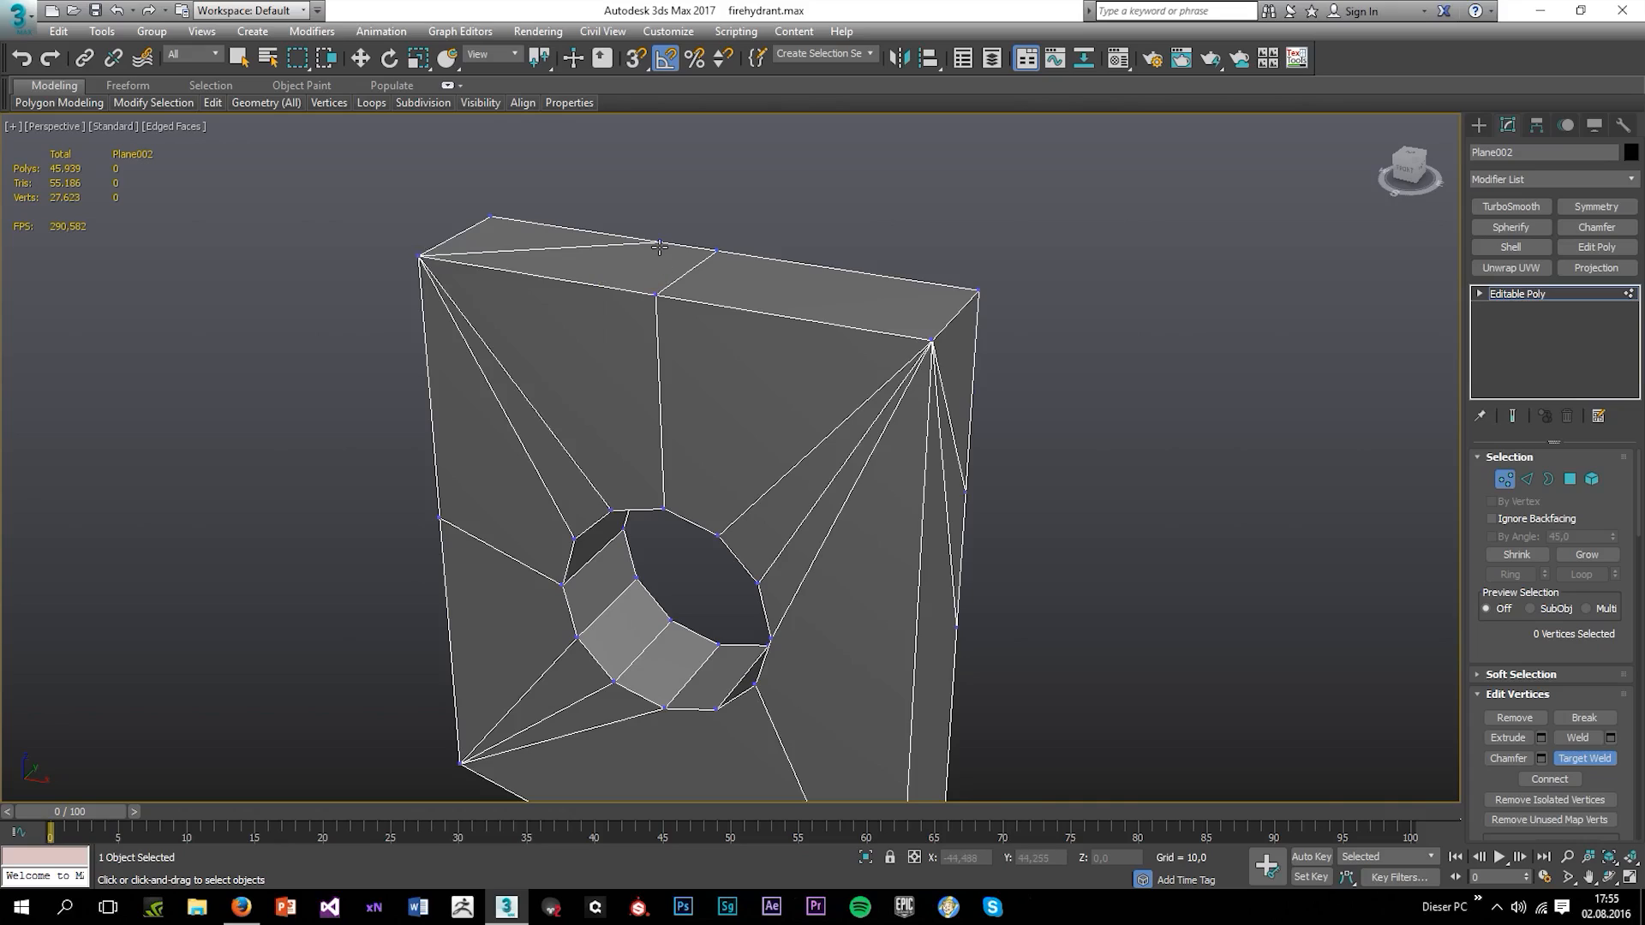
{"action": "left_click", "coordinate": [489, 218]}
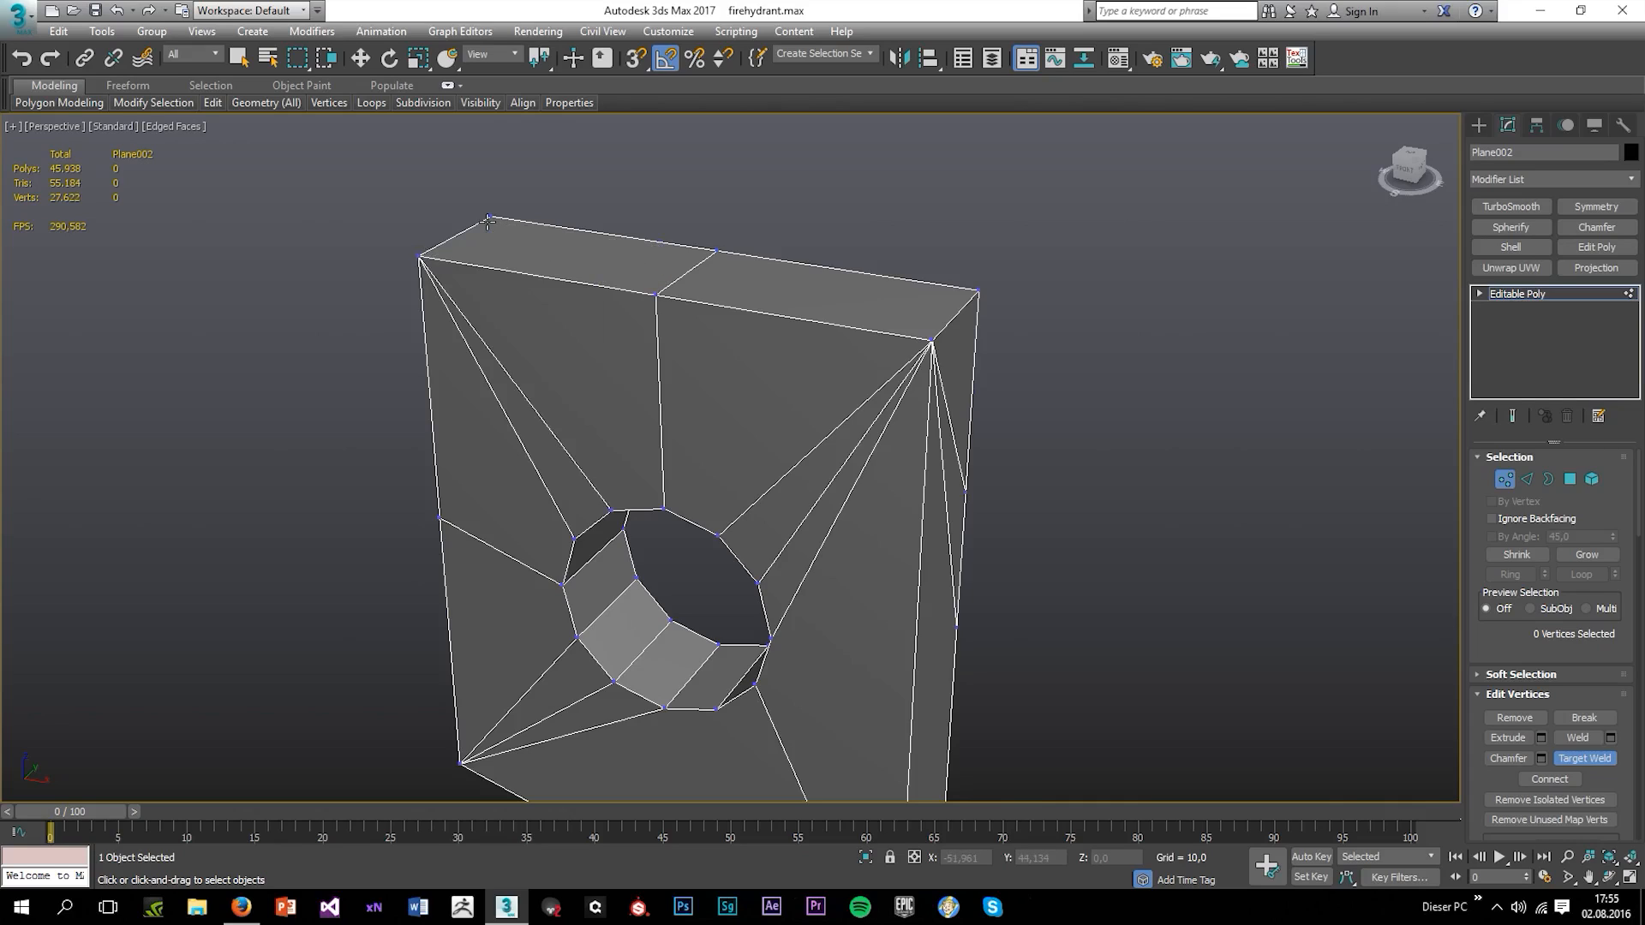
{"action": "left_click", "coordinate": [657, 295]}
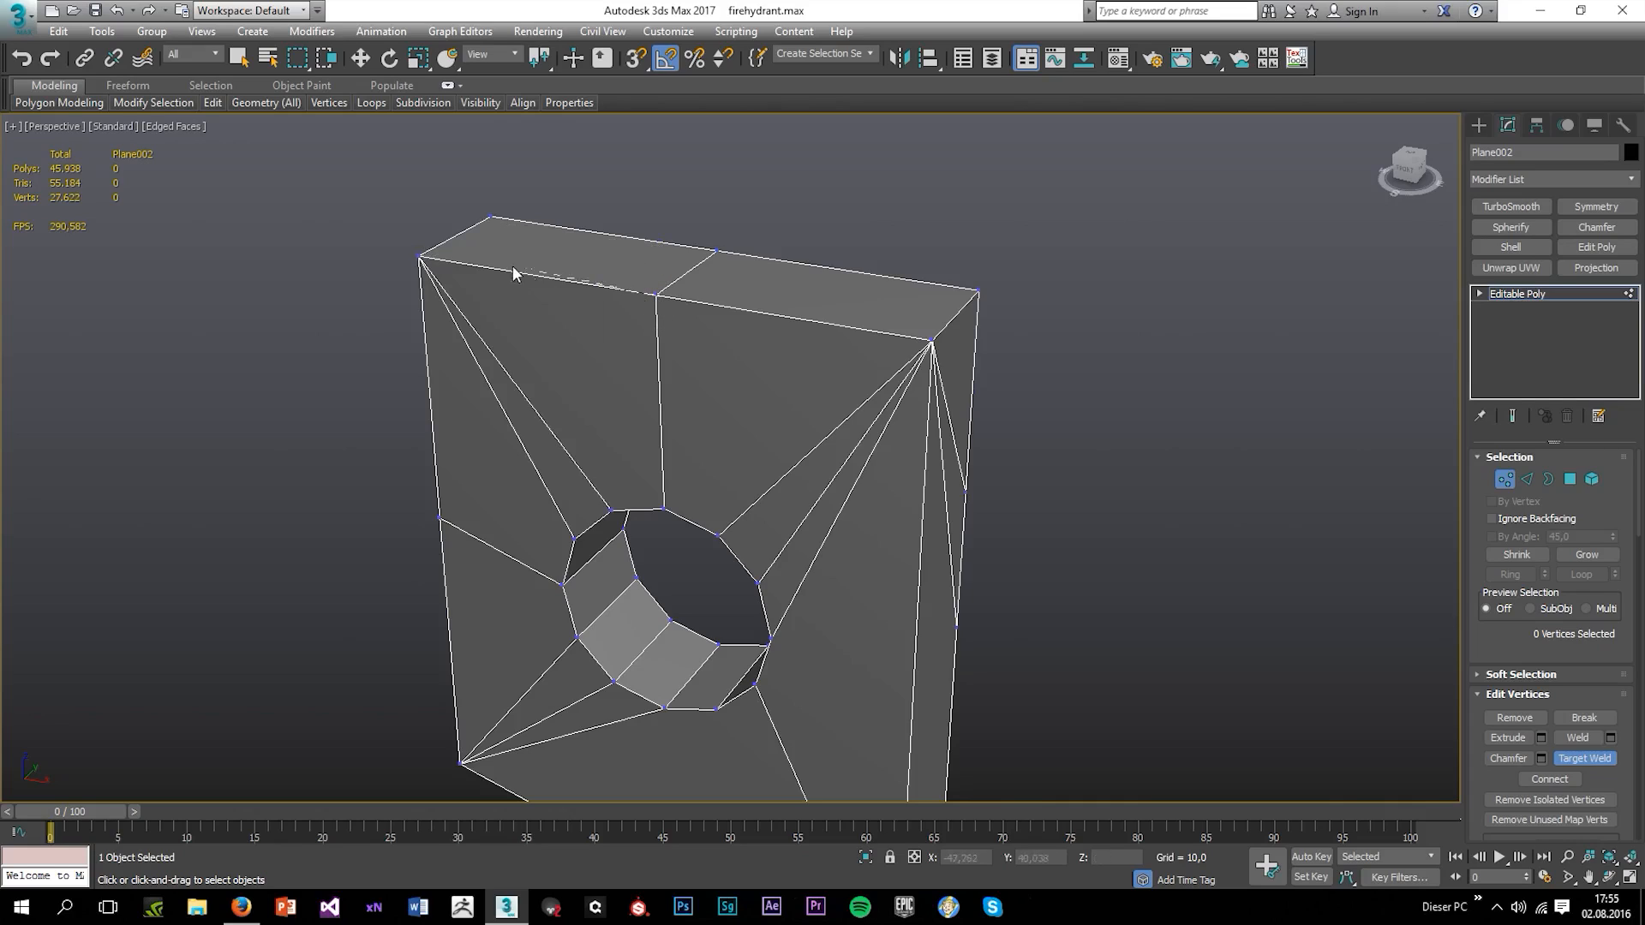
{"action": "left_click", "coordinate": [419, 257]}
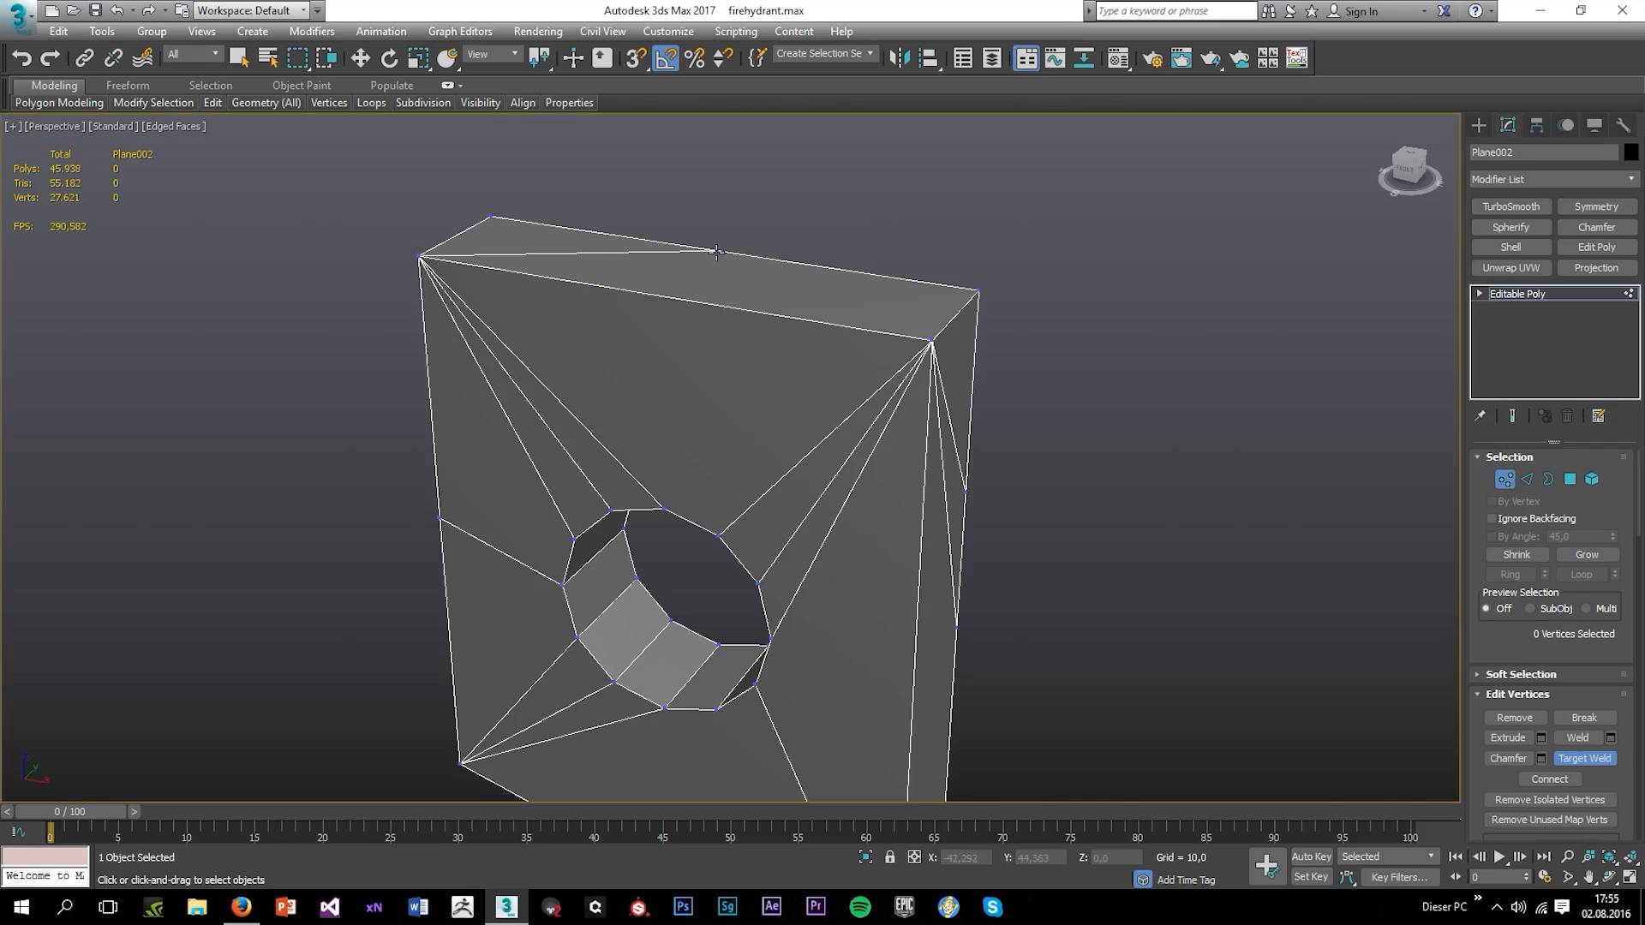
{"action": "left_click", "coordinate": [492, 218]}
Target-weld the surplus vertices along the plate's left side, front and rear, into that side's corners
{"action": "middle_click_drag", "start_coordinate": [559, 413], "coordinate": [627, 373], "text": "alt"}
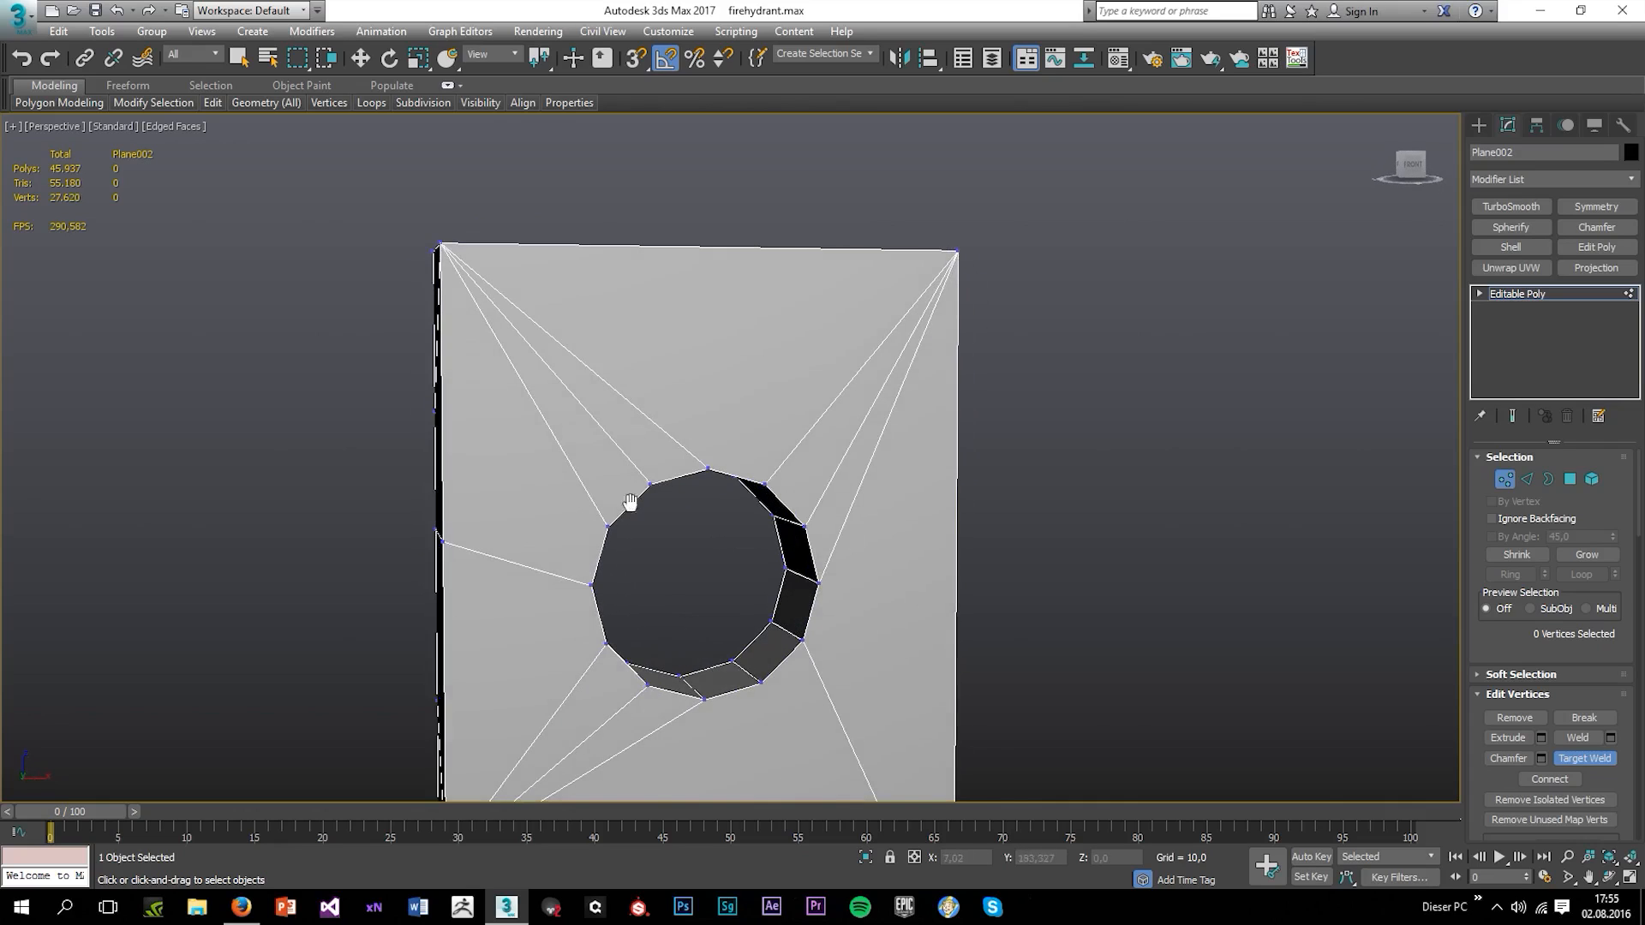
{"action": "middle_click_drag", "start_coordinate": [629, 502], "coordinate": [655, 385]}
{"action": "scroll", "coordinate": [580, 502], "scroll_direction": "down", "scroll_amount": 2}
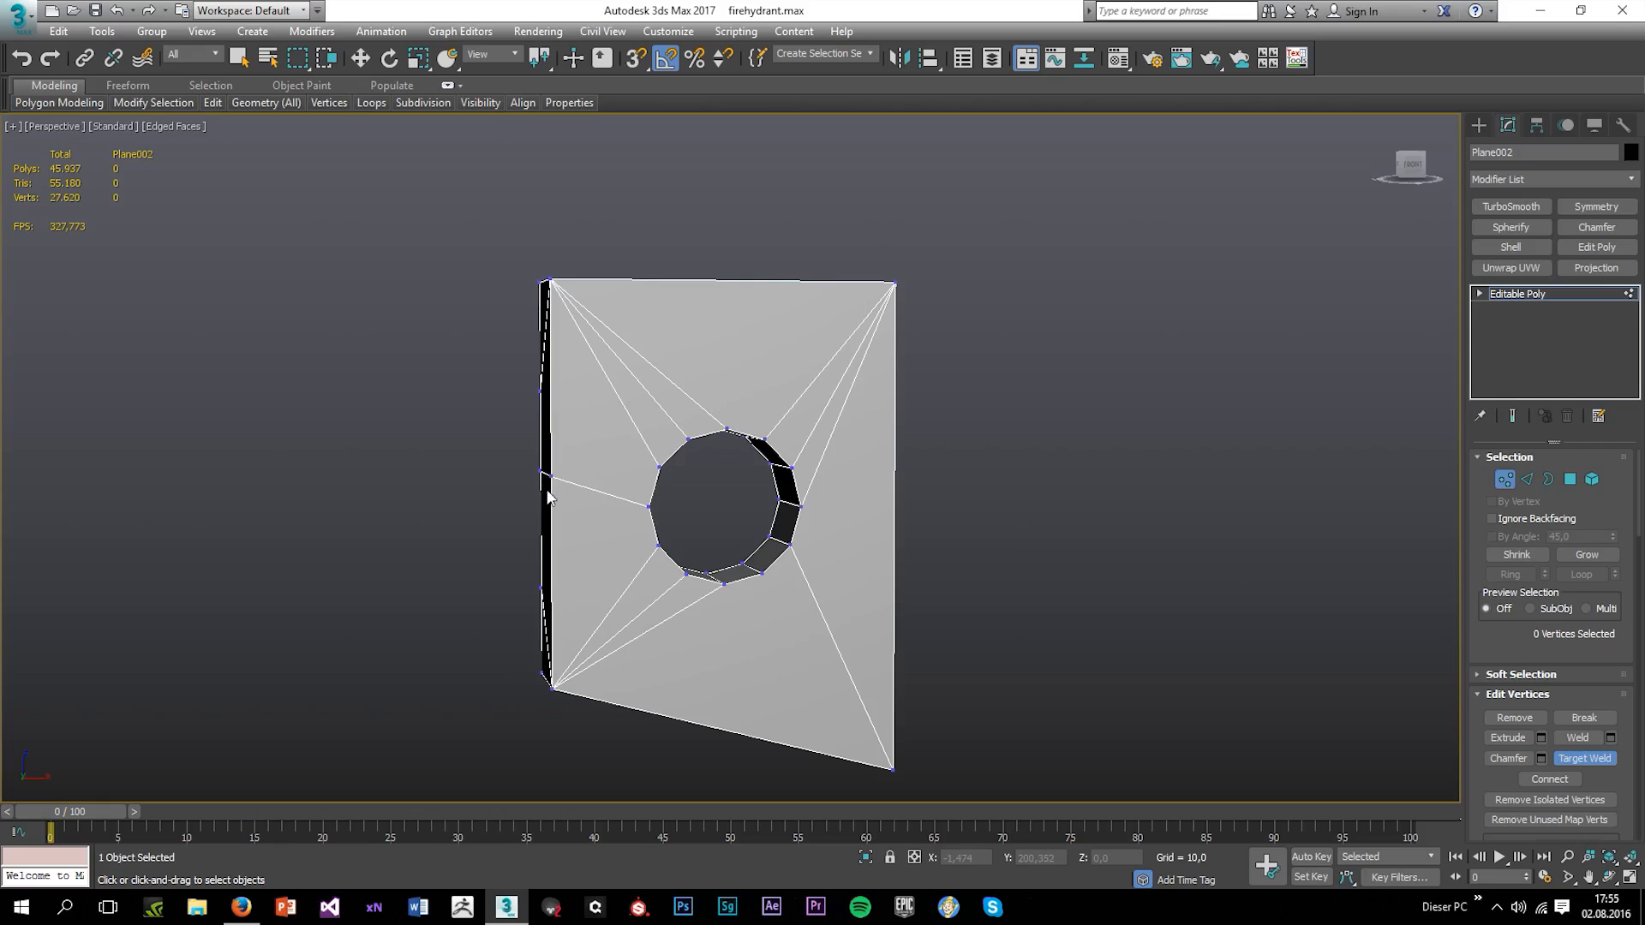
{"action": "left_click", "coordinate": [549, 280]}
{"action": "middle_click_drag", "start_coordinate": [564, 369], "coordinate": [609, 370], "text": "alt"}
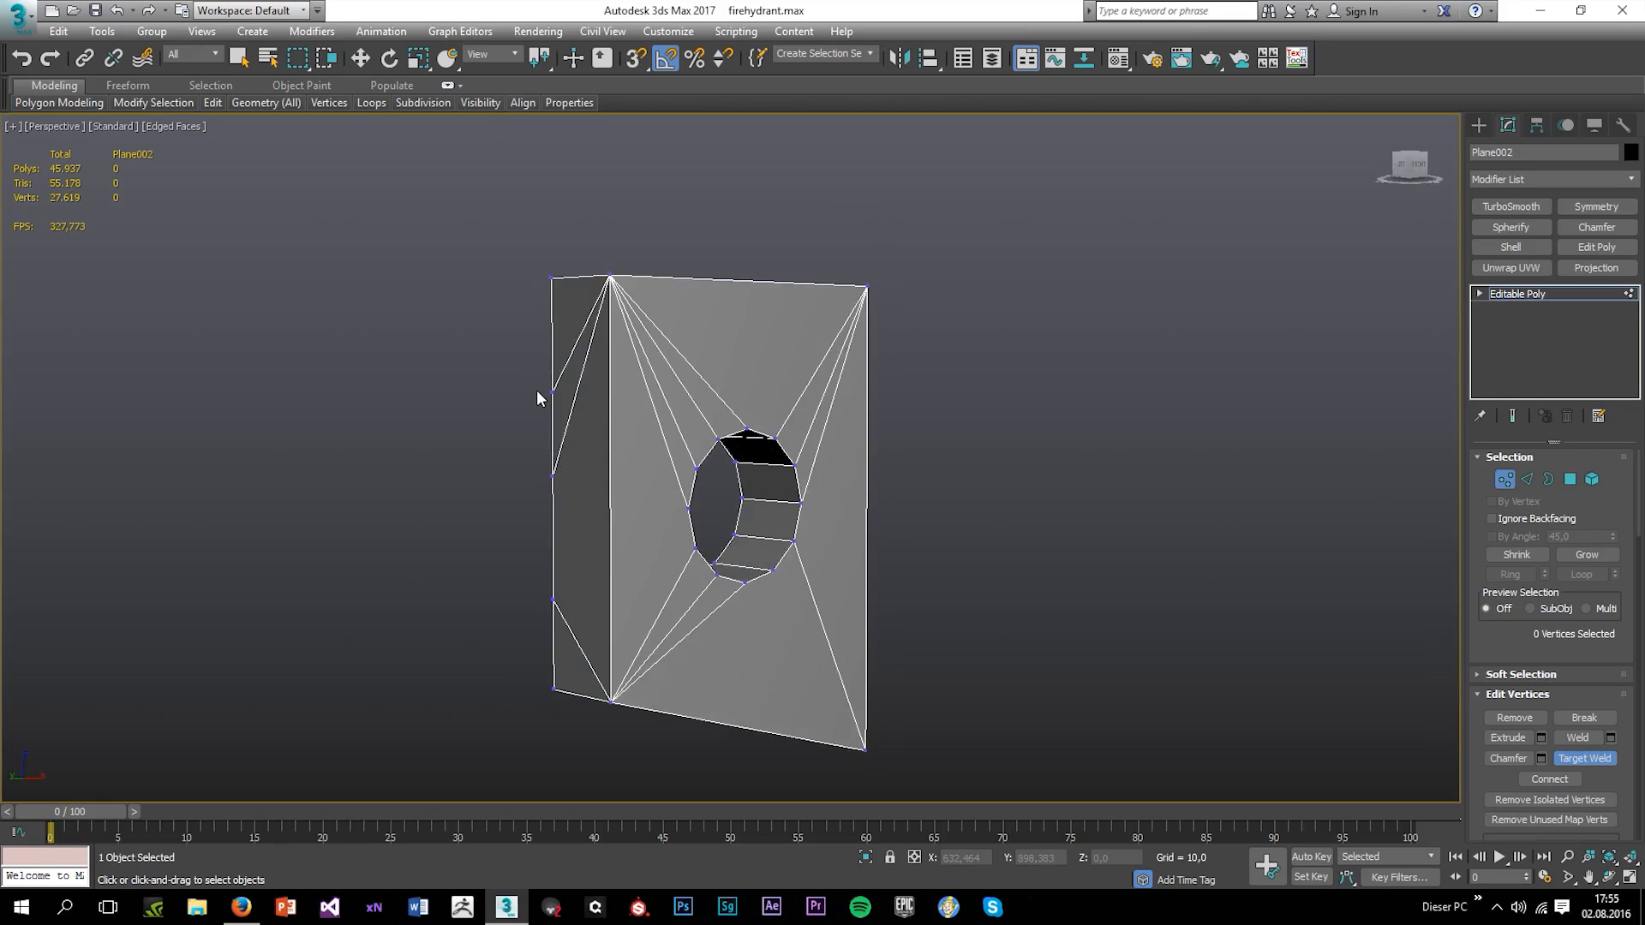
{"action": "left_click", "coordinate": [551, 392]}
{"action": "left_click", "coordinate": [552, 280]}
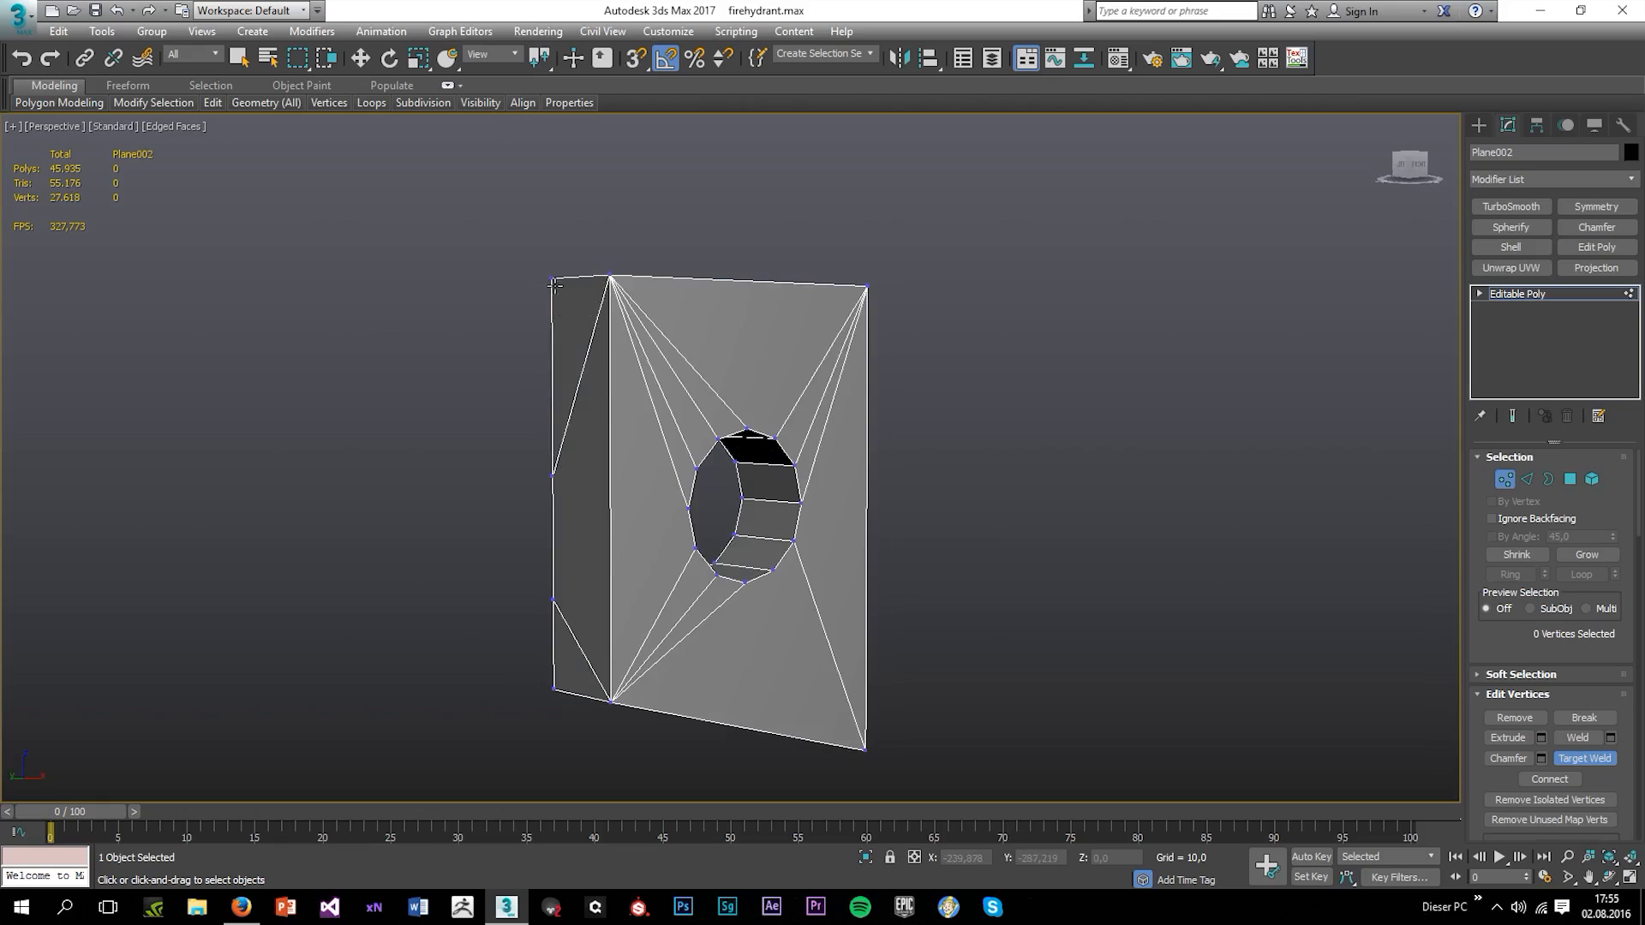
{"action": "left_click", "coordinate": [551, 474]}
{"action": "left_click", "coordinate": [551, 277]}
{"action": "left_click_drag", "start_coordinate": [553, 689], "coordinate": [610, 701]}
Connect the hole's bottom vertex to the plate's lowest corner on each of the two faces
{"action": "middle_click_drag", "start_coordinate": [610, 701], "coordinate": [752, 613], "text": "alt"}
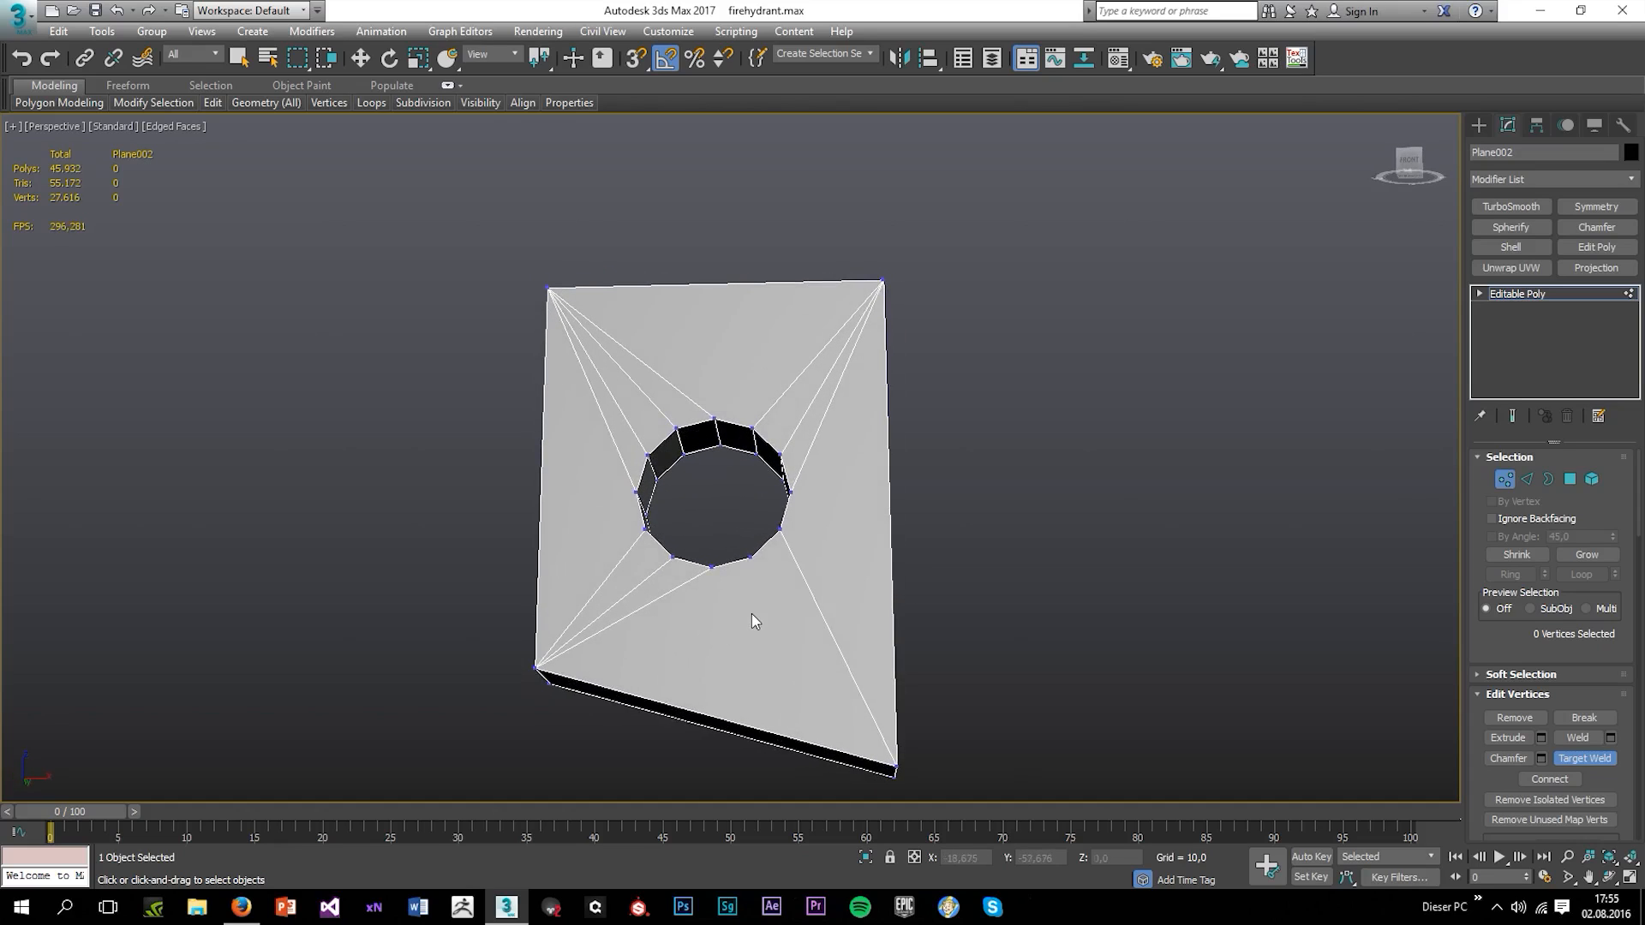
{"action": "key", "text": "w"}
{"action": "left_click", "coordinate": [712, 568]}
{"action": "left_click", "coordinate": [897, 766], "text": "ctrl"}
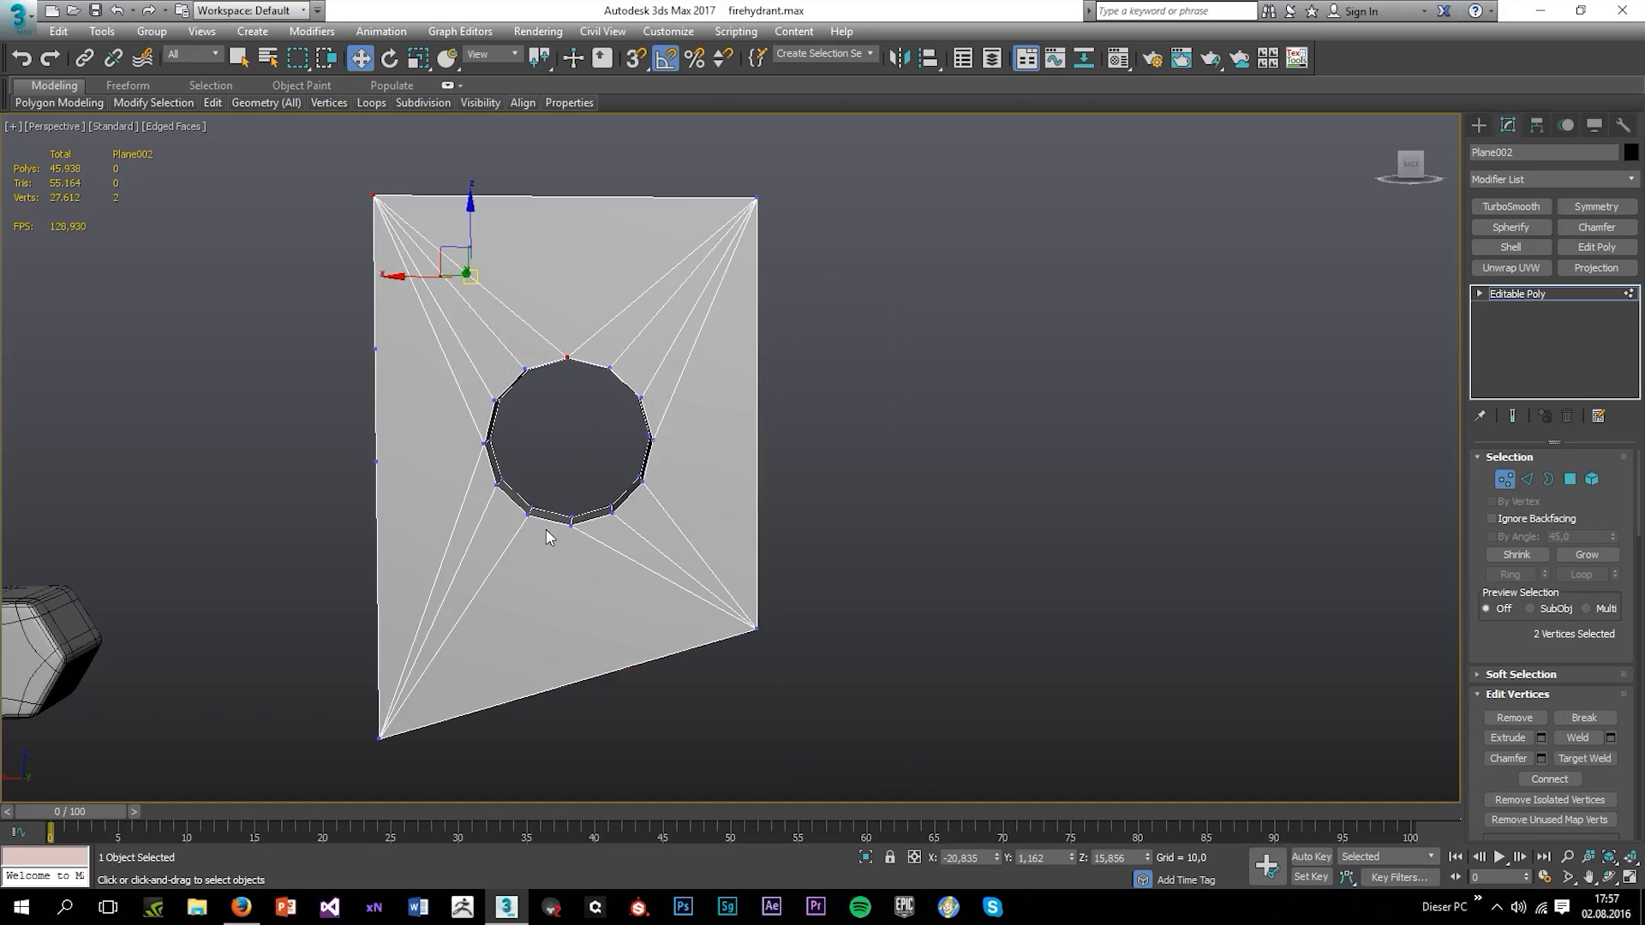
{"action": "left_click", "coordinate": [570, 523]}
{"action": "left_click", "coordinate": [381, 735], "text": "ctrl"}
{"action": "key", "text": "ctrl+shift+e"}
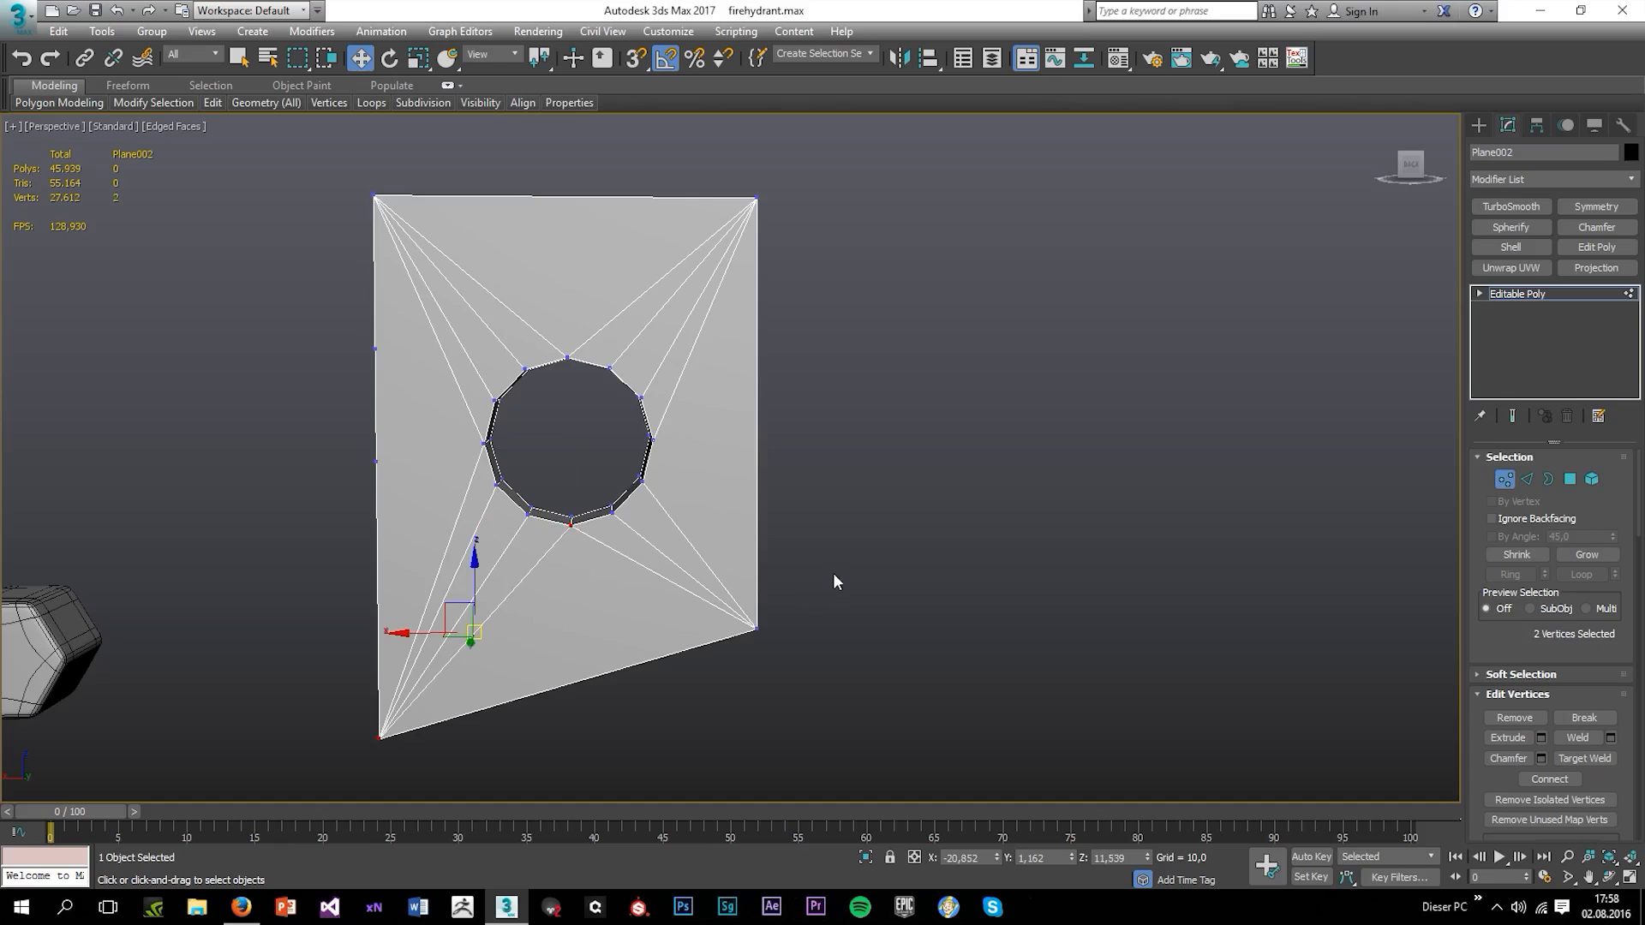
Remove the two diagonal edges on the plate's narrow side face together with their leftover vertices
{"action": "left_click", "coordinate": [1526, 479]}
{"action": "middle_click_drag", "start_coordinate": [892, 526], "coordinate": [864, 505], "text": "alt"}
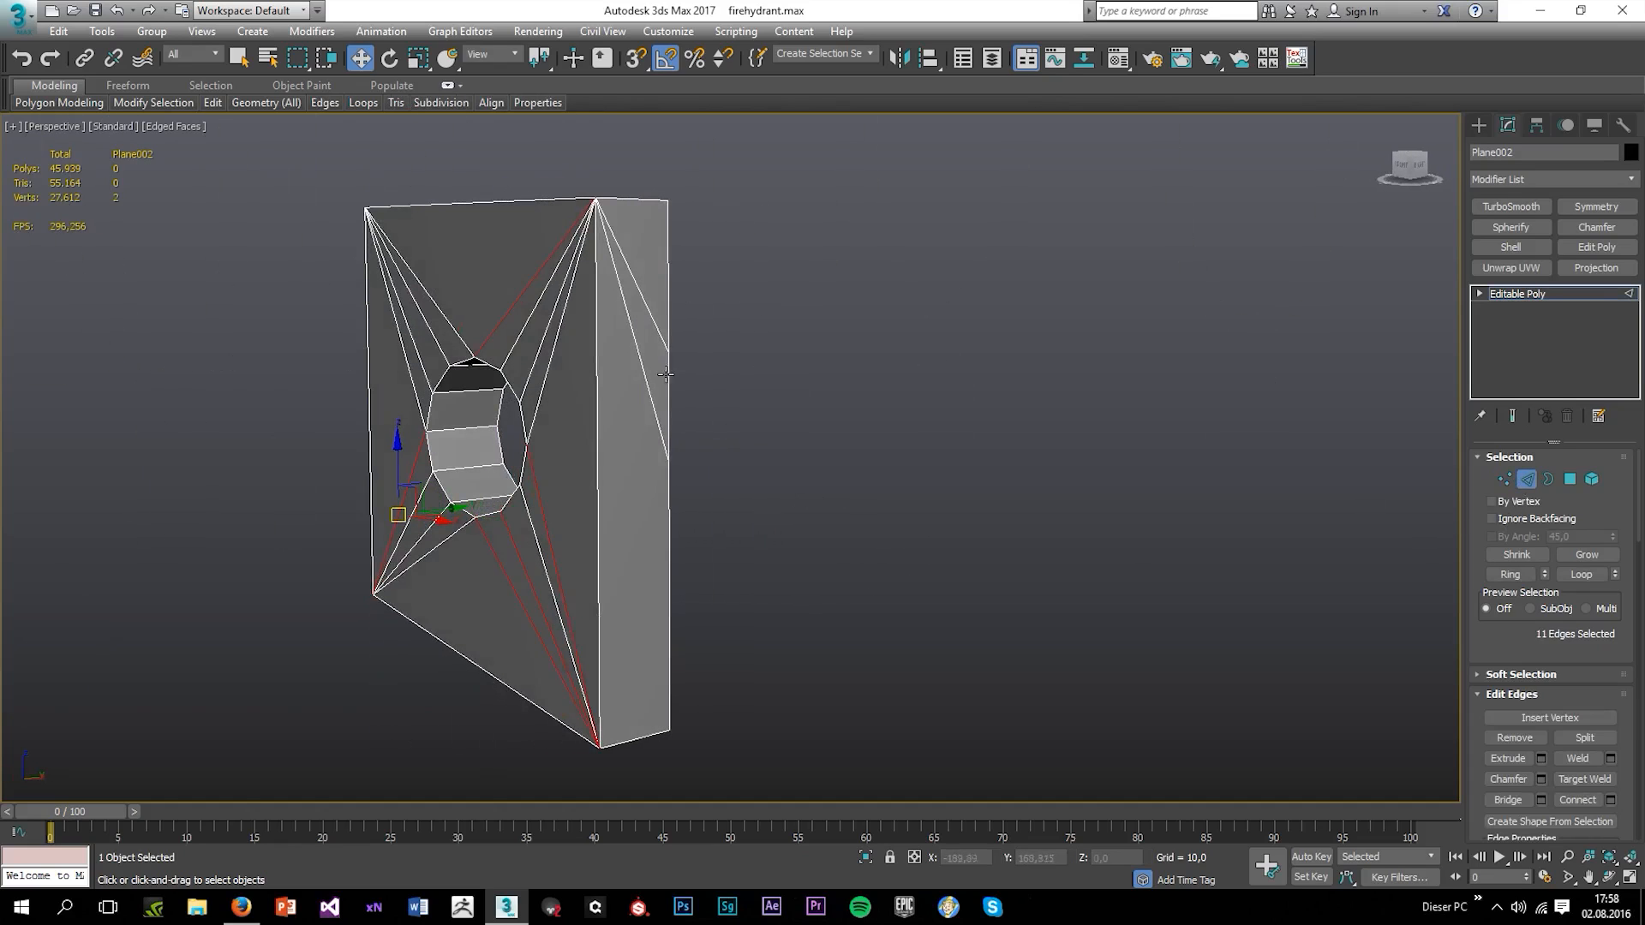
{"action": "left_click", "coordinate": [637, 354]}
{"action": "left_click", "coordinate": [659, 332], "text": "ctrl"}
{"action": "middle_click_drag", "start_coordinate": [686, 341], "coordinate": [506, 372], "text": "alt"}
{"action": "key", "text": "ctrl+BackSpace"}
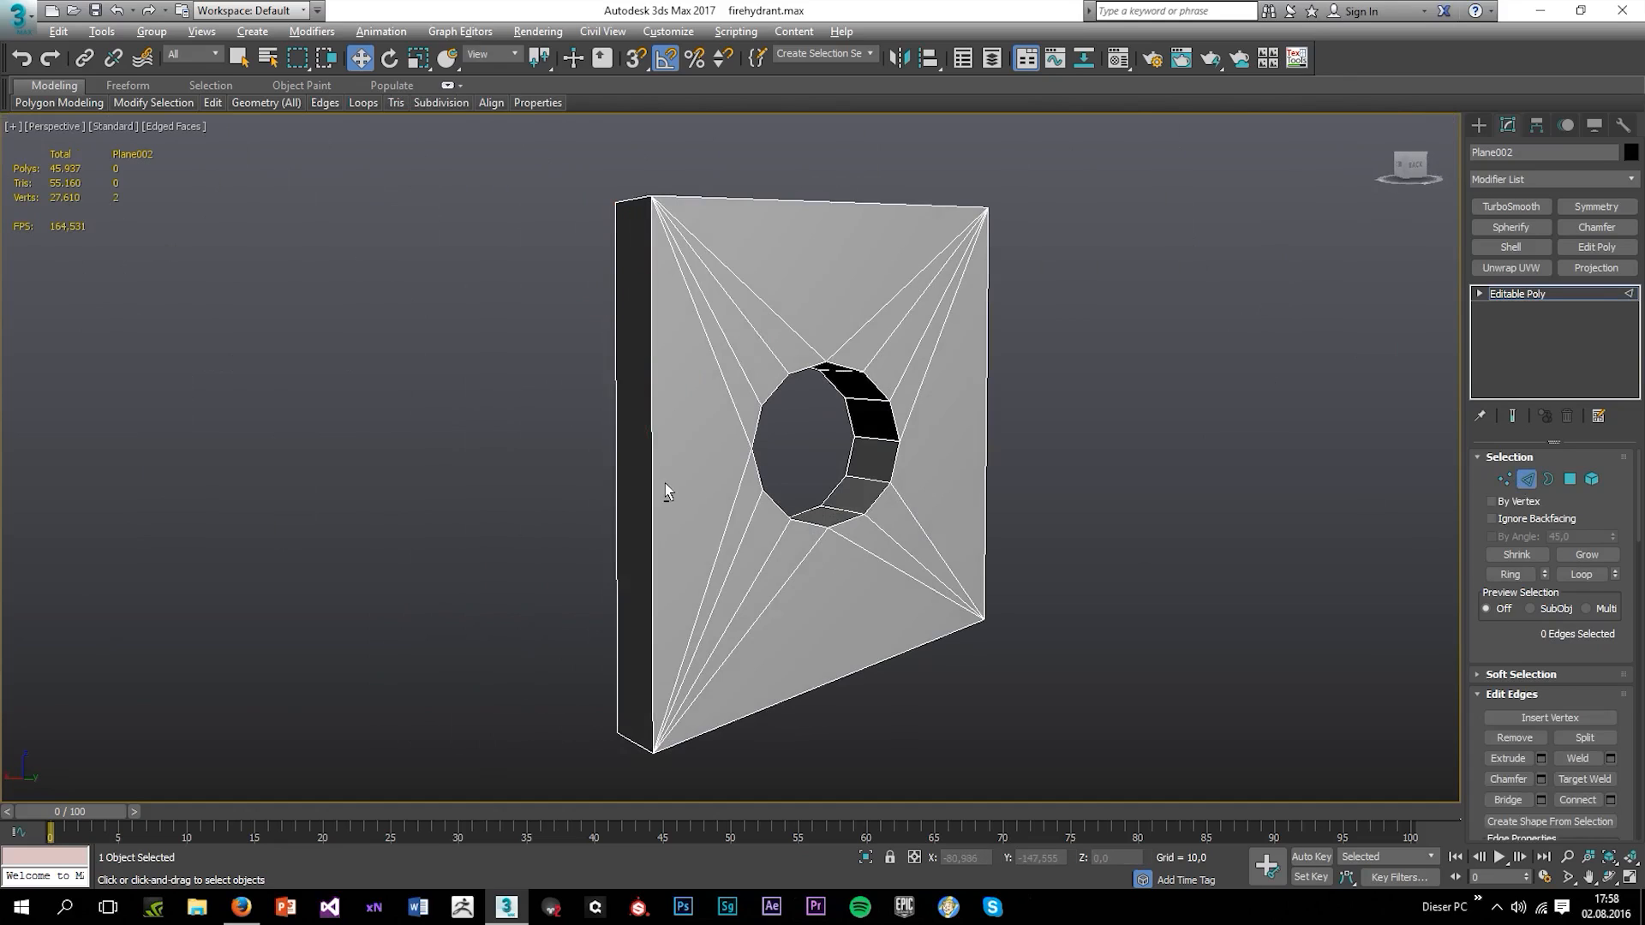
Connect the hole's rightmost vertex to the lower-right corner of the same face
{"action": "middle_click_drag", "start_coordinate": [665, 485], "coordinate": [616, 491], "text": "alt"}
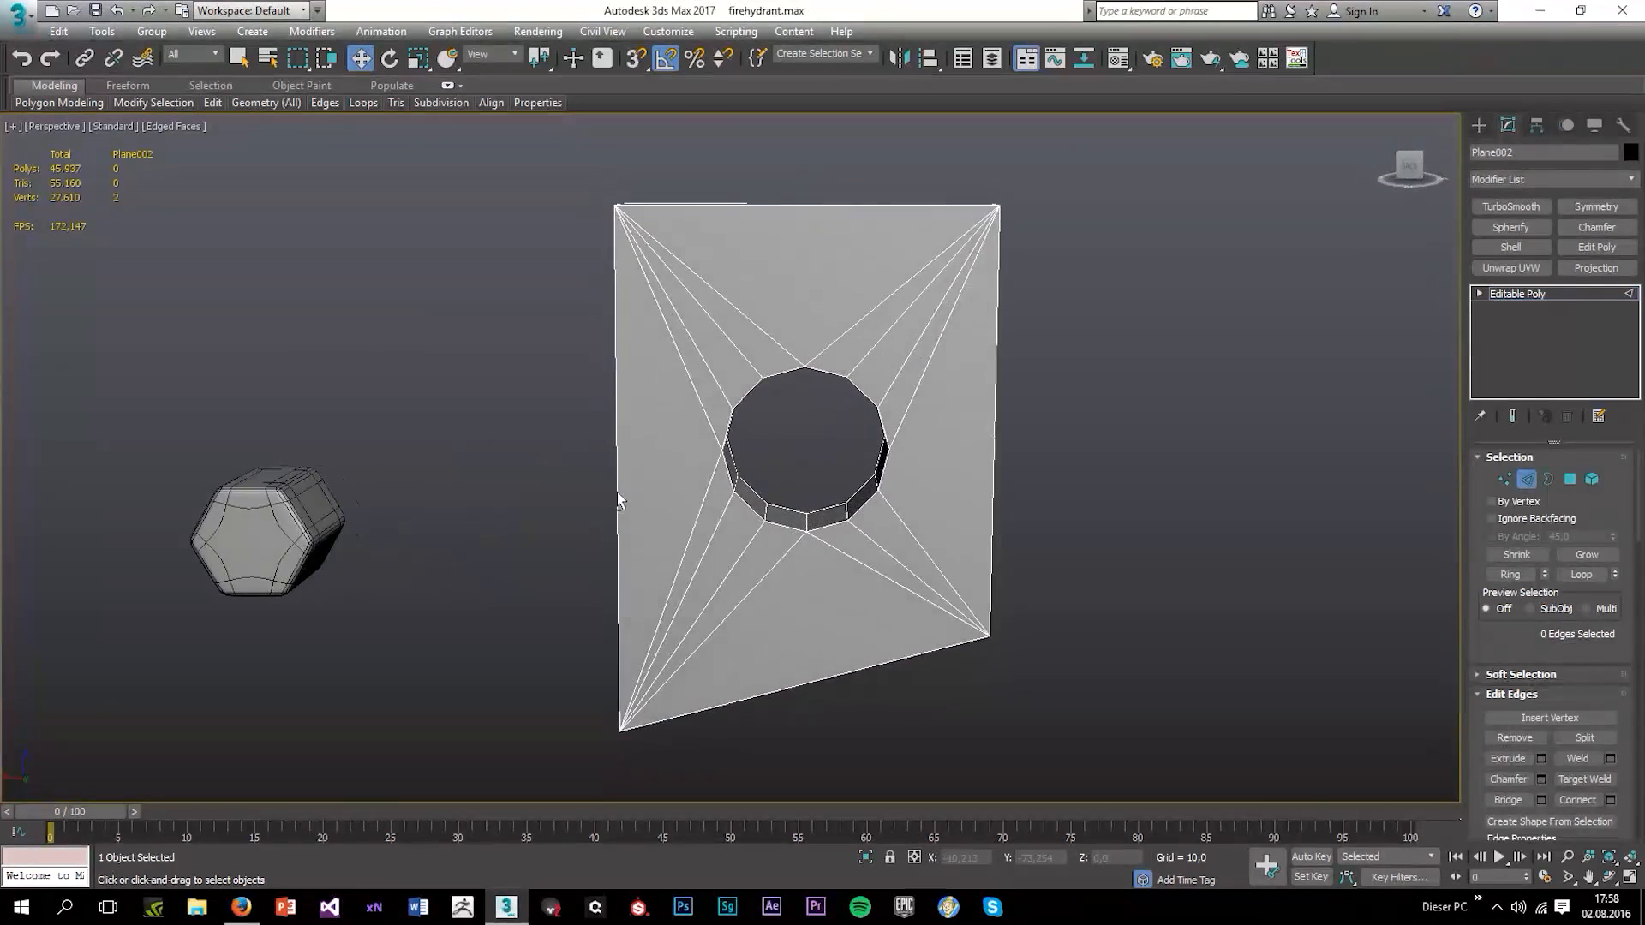
{"action": "left_click", "coordinate": [1504, 476]}
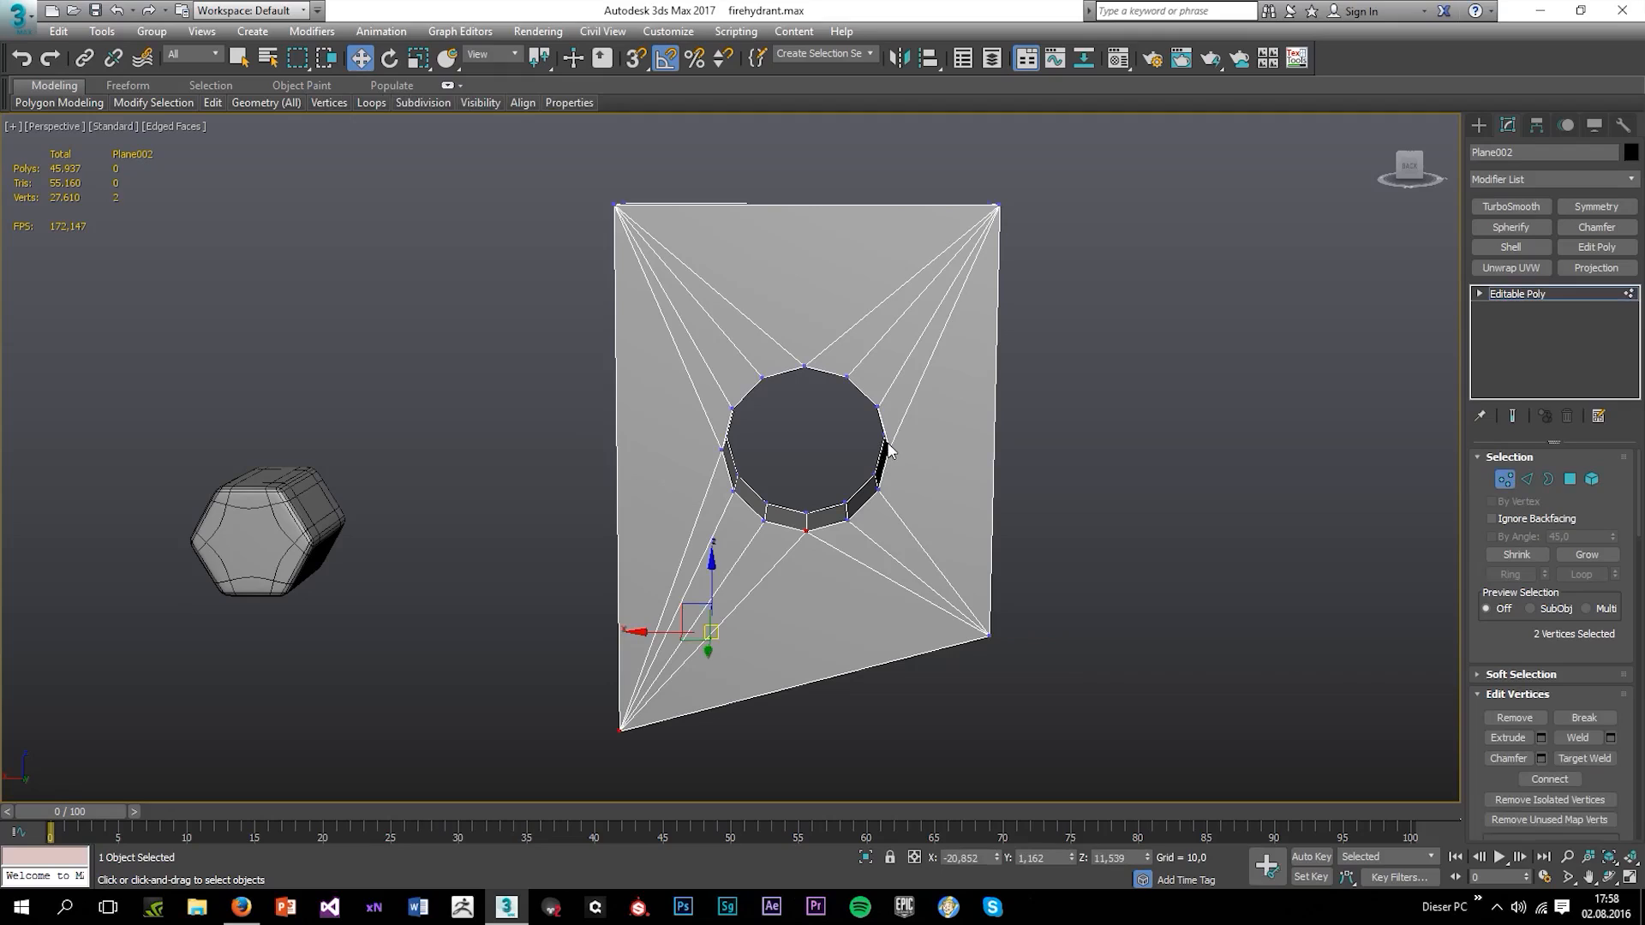
{"action": "left_click", "coordinate": [887, 444]}
{"action": "middle_click_drag", "start_coordinate": [974, 603], "coordinate": [960, 630], "text": "alt"}
{"action": "left_click", "coordinate": [984, 639], "text": "ctrl"}
{"action": "key", "text": "ctrl+shift+e"}
{"action": "left_click", "coordinate": [1073, 510]}
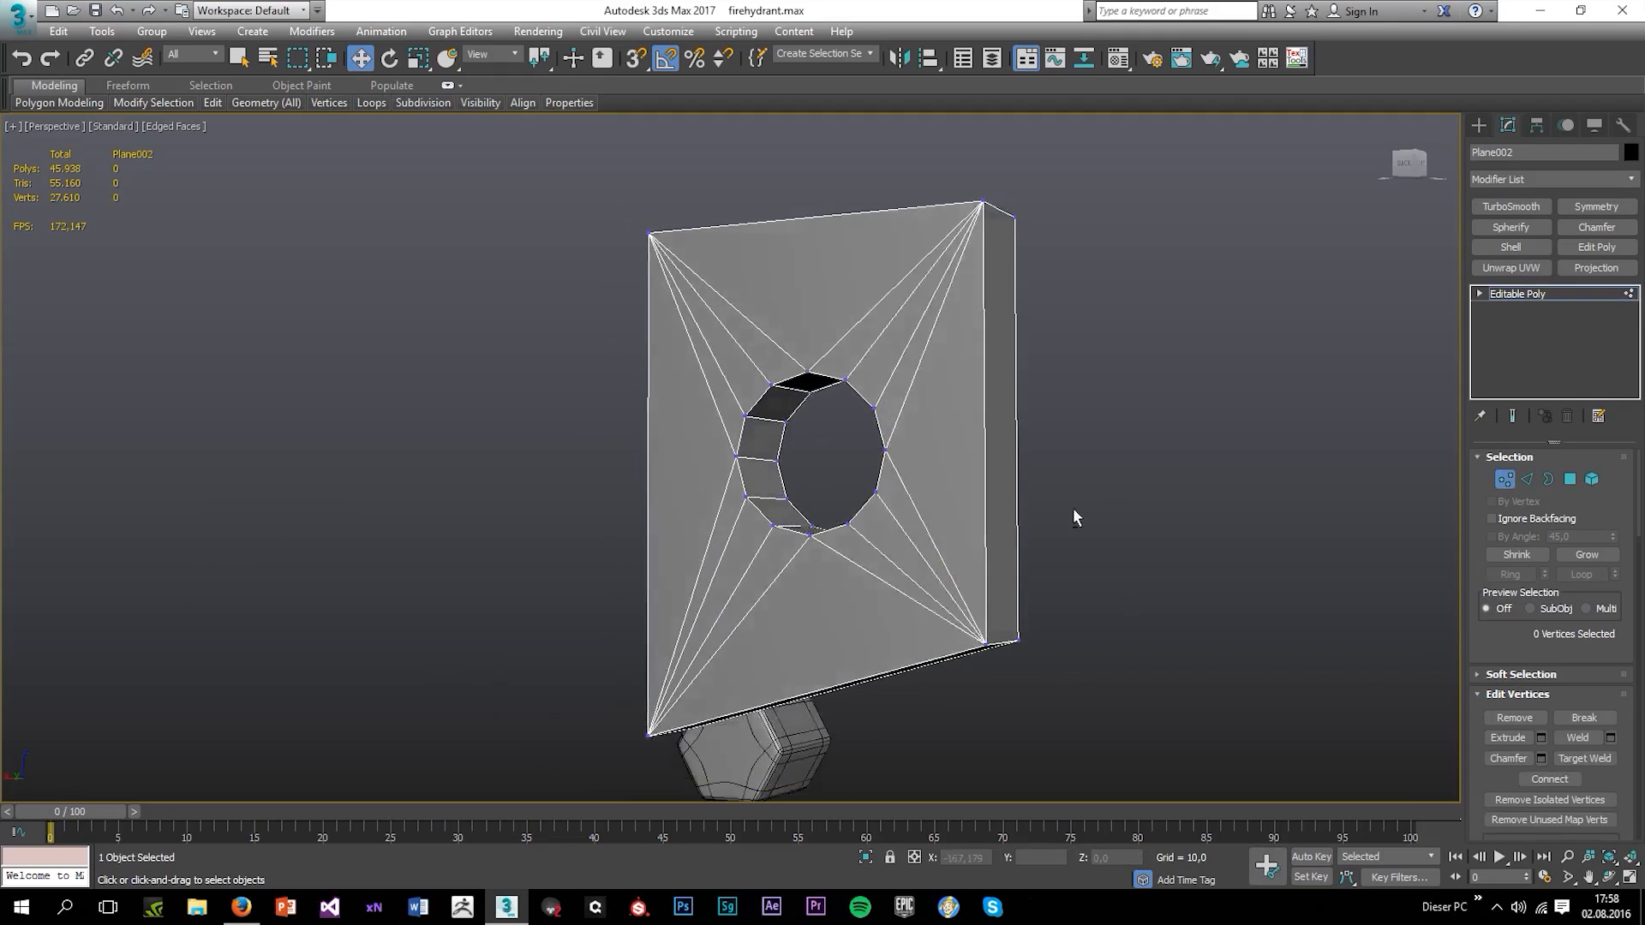
Select all of the plate's vertices and weld any coincident ones
{"action": "mouse_move", "coordinate": [1074, 514]}
{"action": "middle_mouse_down", "text": "alt"}
{"action": "mouse_move", "coordinate": [1168, 558]}
{"action": "mouse_move", "coordinate": [987, 558]}
{"action": "mouse_move", "coordinate": [962, 536]}
{"action": "mouse_move", "coordinate": [1017, 468]}
{"action": "mouse_move", "coordinate": [991, 481]}
{"action": "mouse_move", "coordinate": [1075, 476]}
{"action": "mouse_move", "coordinate": [969, 470]}
{"action": "mouse_move", "coordinate": [940, 507]}
{"action": "mouse_move", "coordinate": [1064, 518]}
{"action": "mouse_move", "coordinate": [1085, 504]}
{"action": "middle_mouse_up", "text": "alt"}
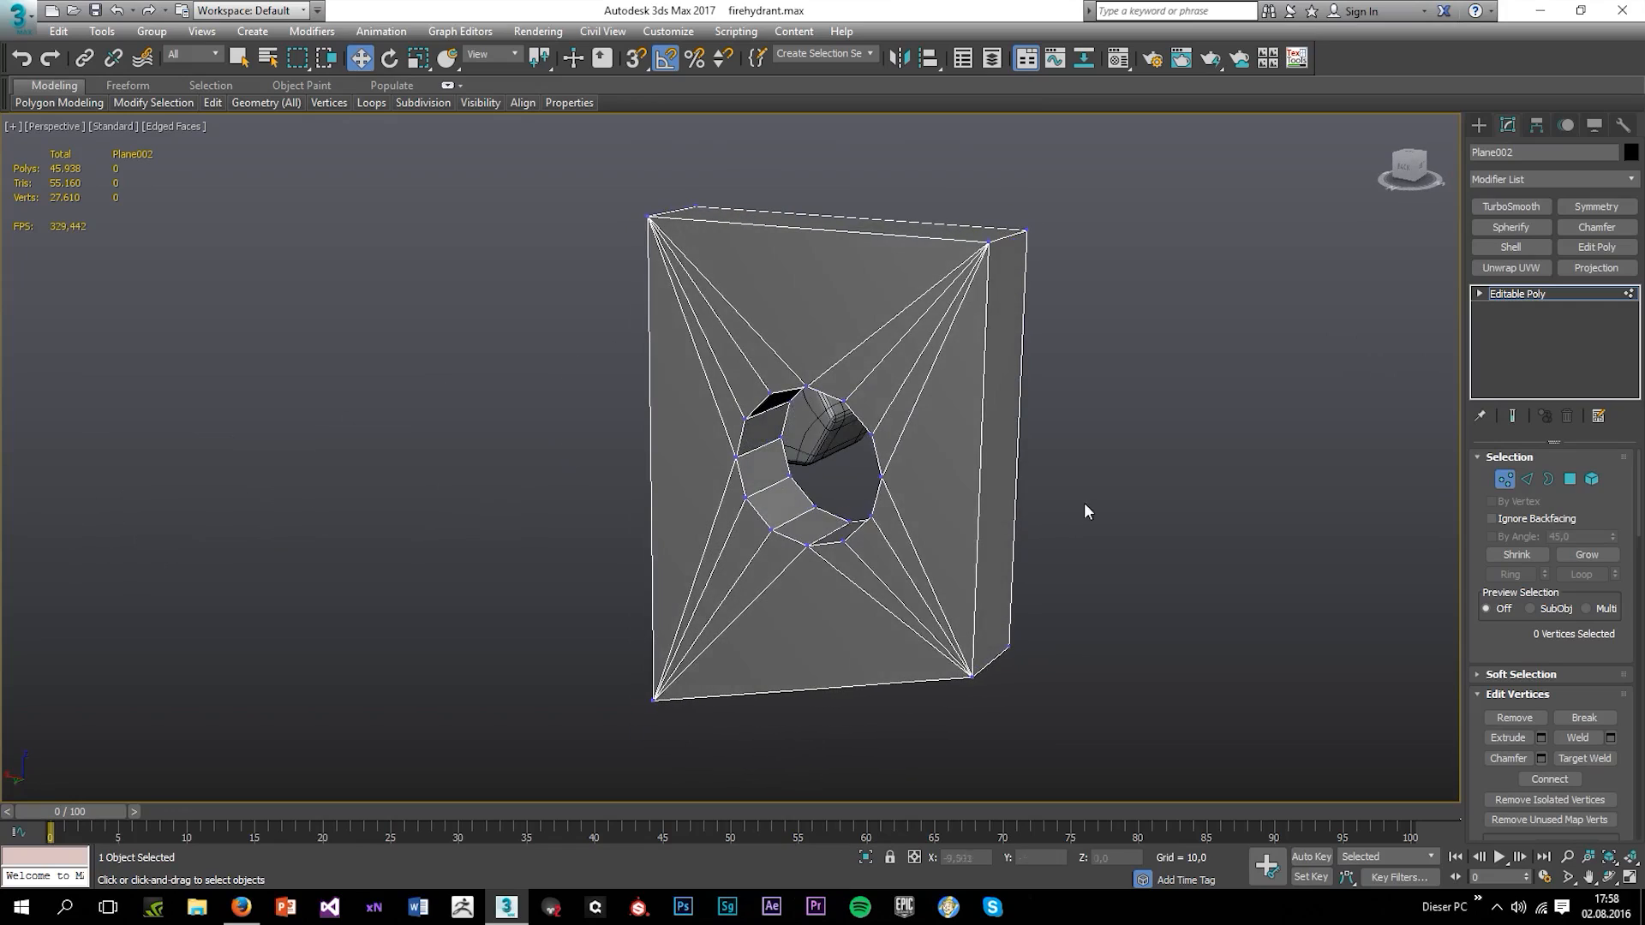
{"action": "scroll", "coordinate": [880, 434], "scroll_direction": "down", "scroll_amount": 3}
{"action": "left_click_drag", "start_coordinate": [667, 319], "coordinate": [1290, 679]}
{"action": "left_click", "coordinate": [1576, 738]}
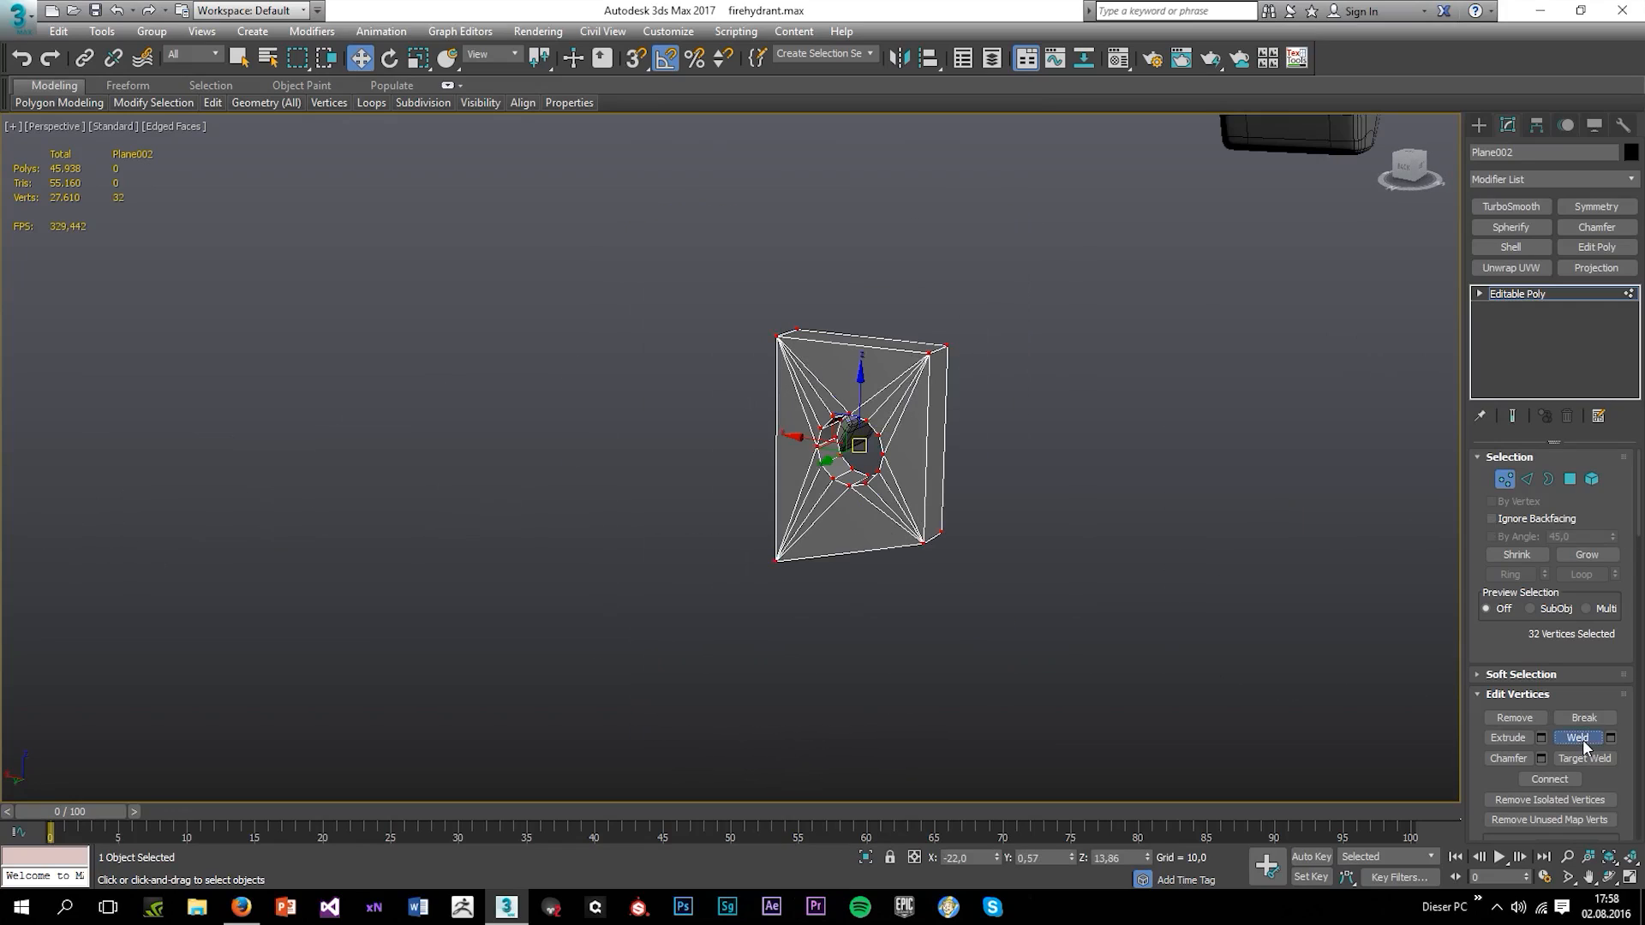
{"action": "left_click", "coordinate": [1138, 528]}
{"action": "scroll", "coordinate": [946, 415], "scroll_direction": "up", "scroll_amount": 4}
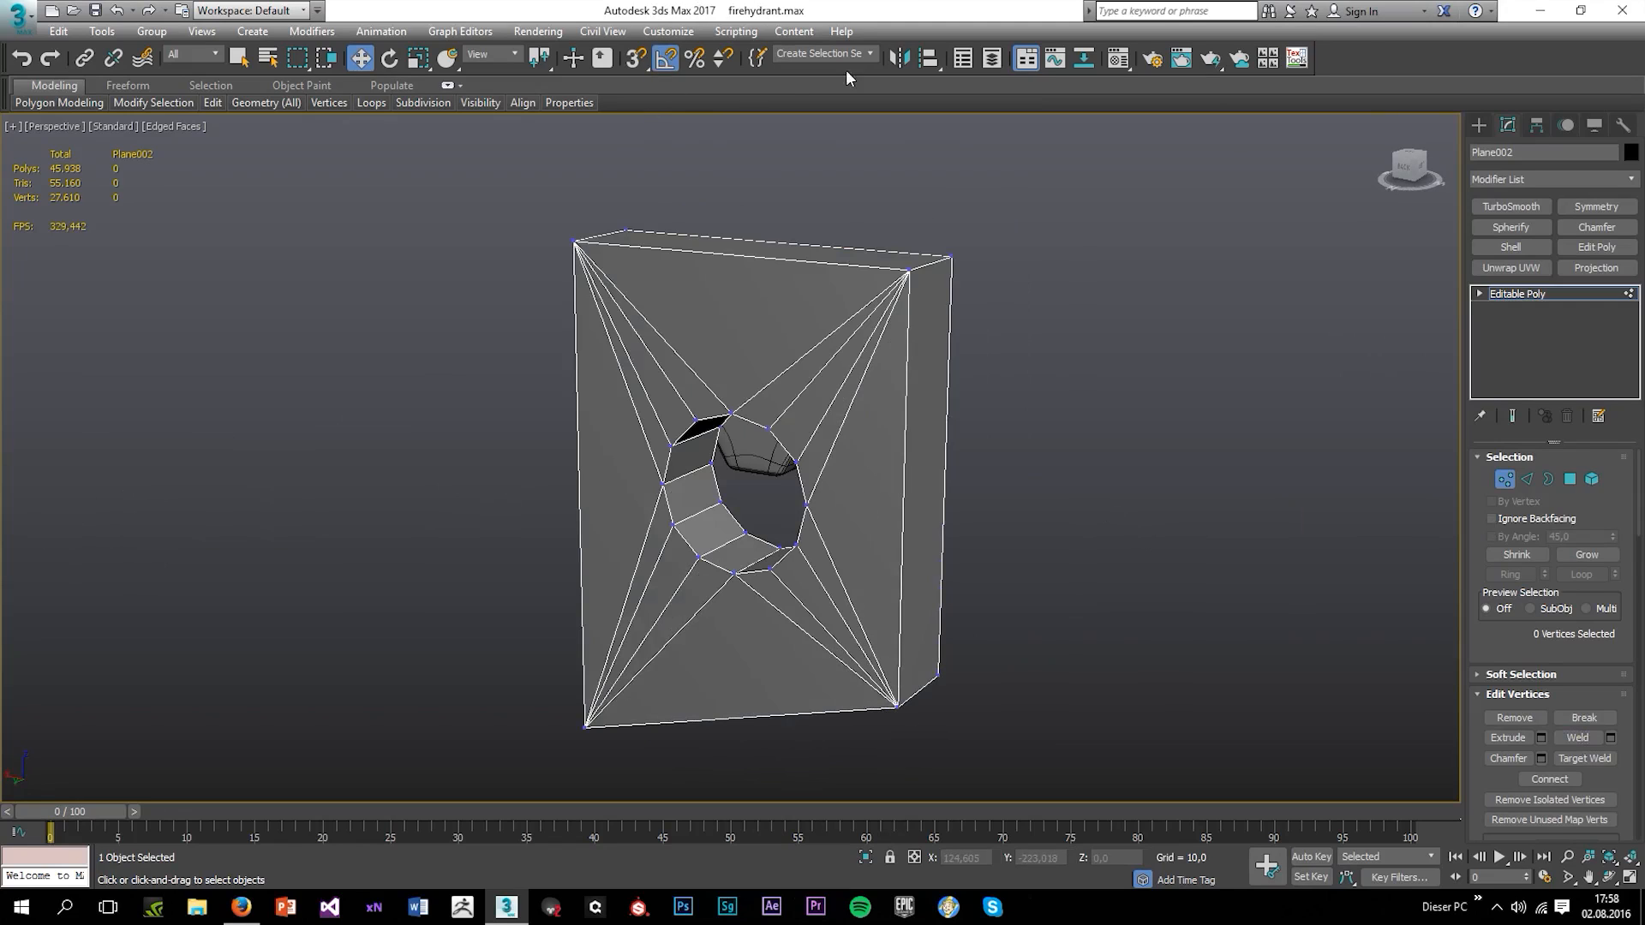
Leave vertex editing and deselect the plate
{"action": "middle_click_drag", "start_coordinate": [961, 427], "coordinate": [1016, 395], "text": "alt"}
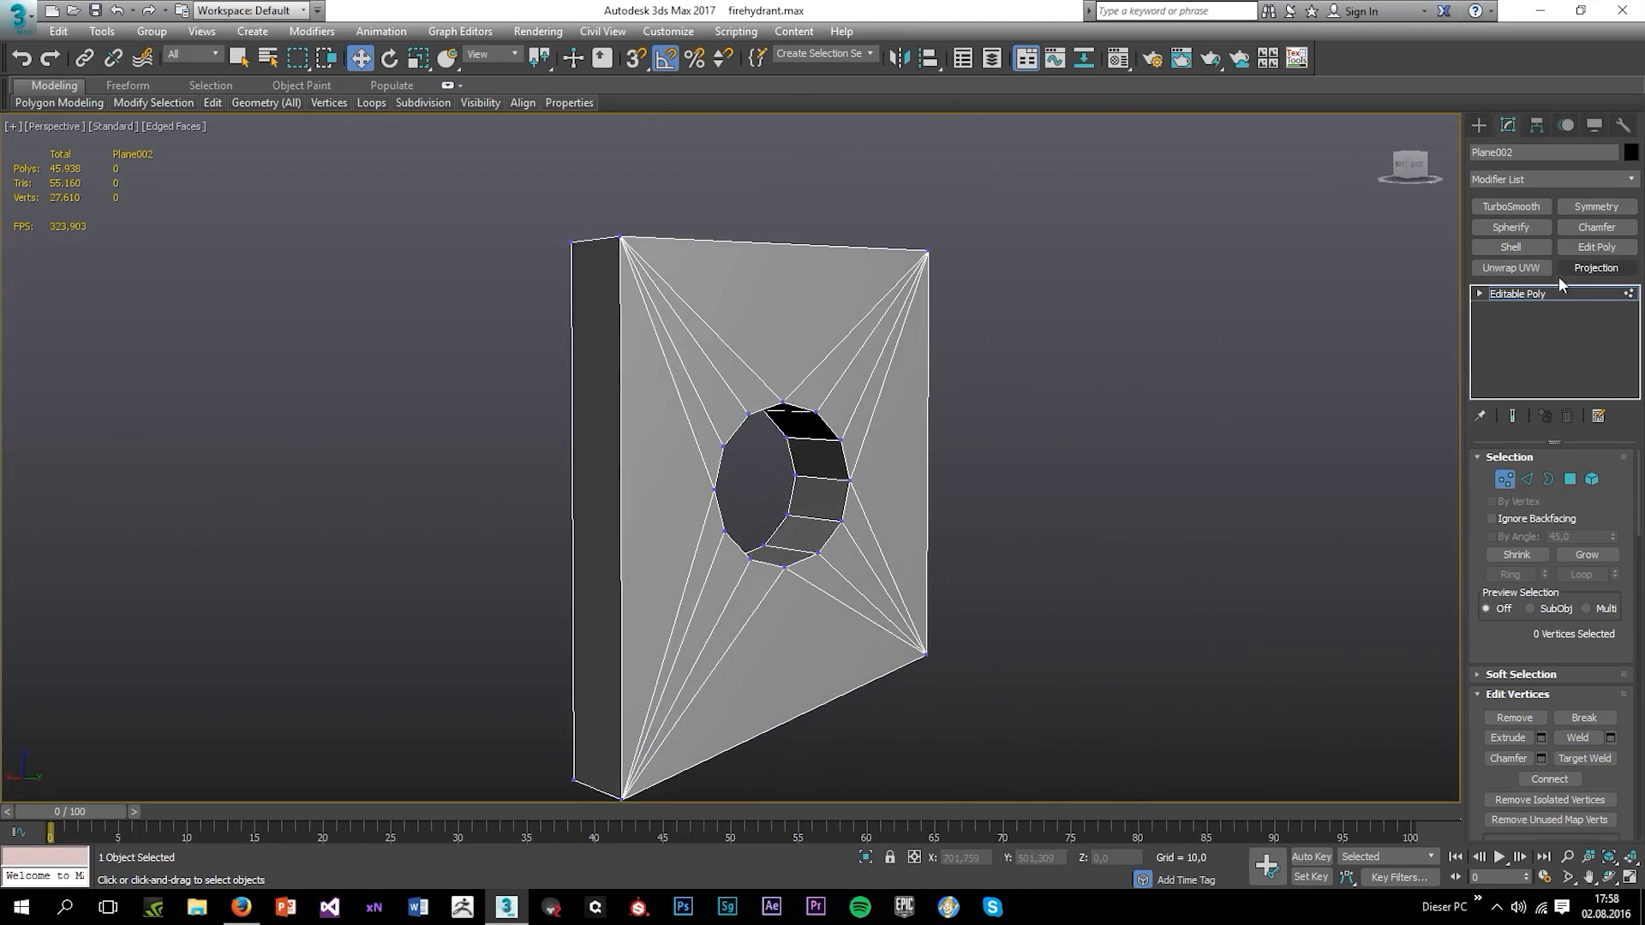
{"action": "left_click", "coordinate": [1552, 293]}
{"action": "left_click", "coordinate": [1343, 352]}
{"action": "scroll", "coordinate": [1216, 388], "scroll_direction": "down", "scroll_amount": 6}
{"action": "middle_click_drag", "start_coordinate": [1217, 389], "coordinate": [1182, 418], "text": "alt"}
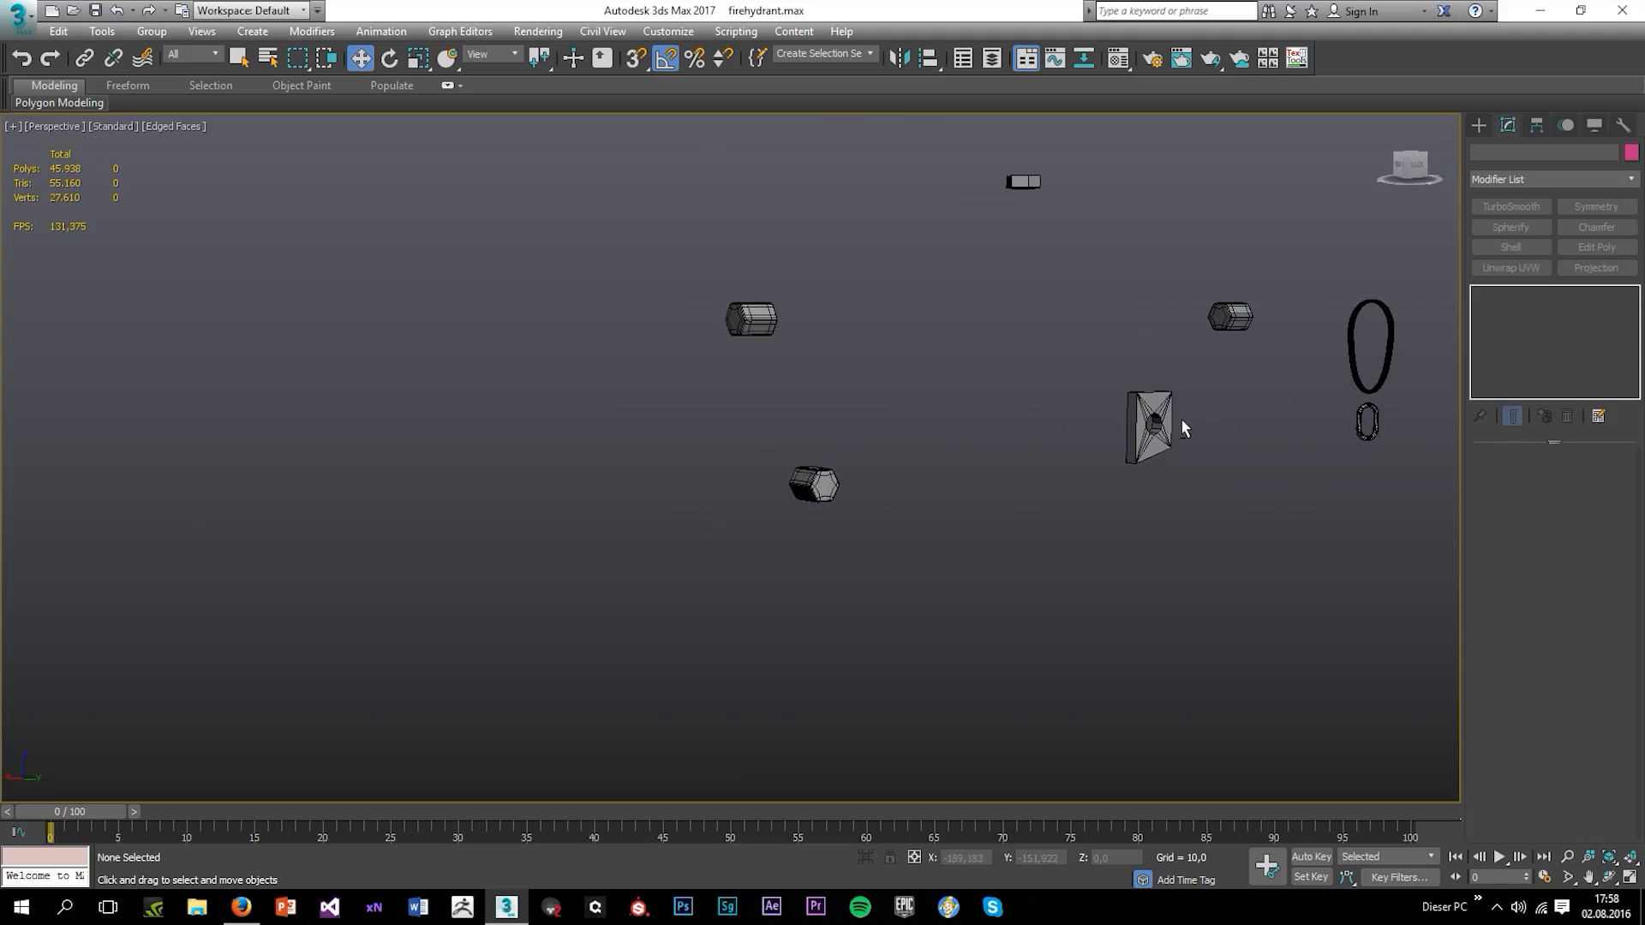
{"action": "scroll", "coordinate": [851, 451], "scroll_direction": "up", "scroll_amount": 5}
{"action": "scroll", "coordinate": [823, 487], "scroll_direction": "down", "scroll_amount": 4}
{"action": "scroll", "coordinate": [1340, 419], "scroll_direction": "down", "scroll_amount": 2}
{"action": "middle_click_drag", "start_coordinate": [1339, 419], "coordinate": [958, 522]}
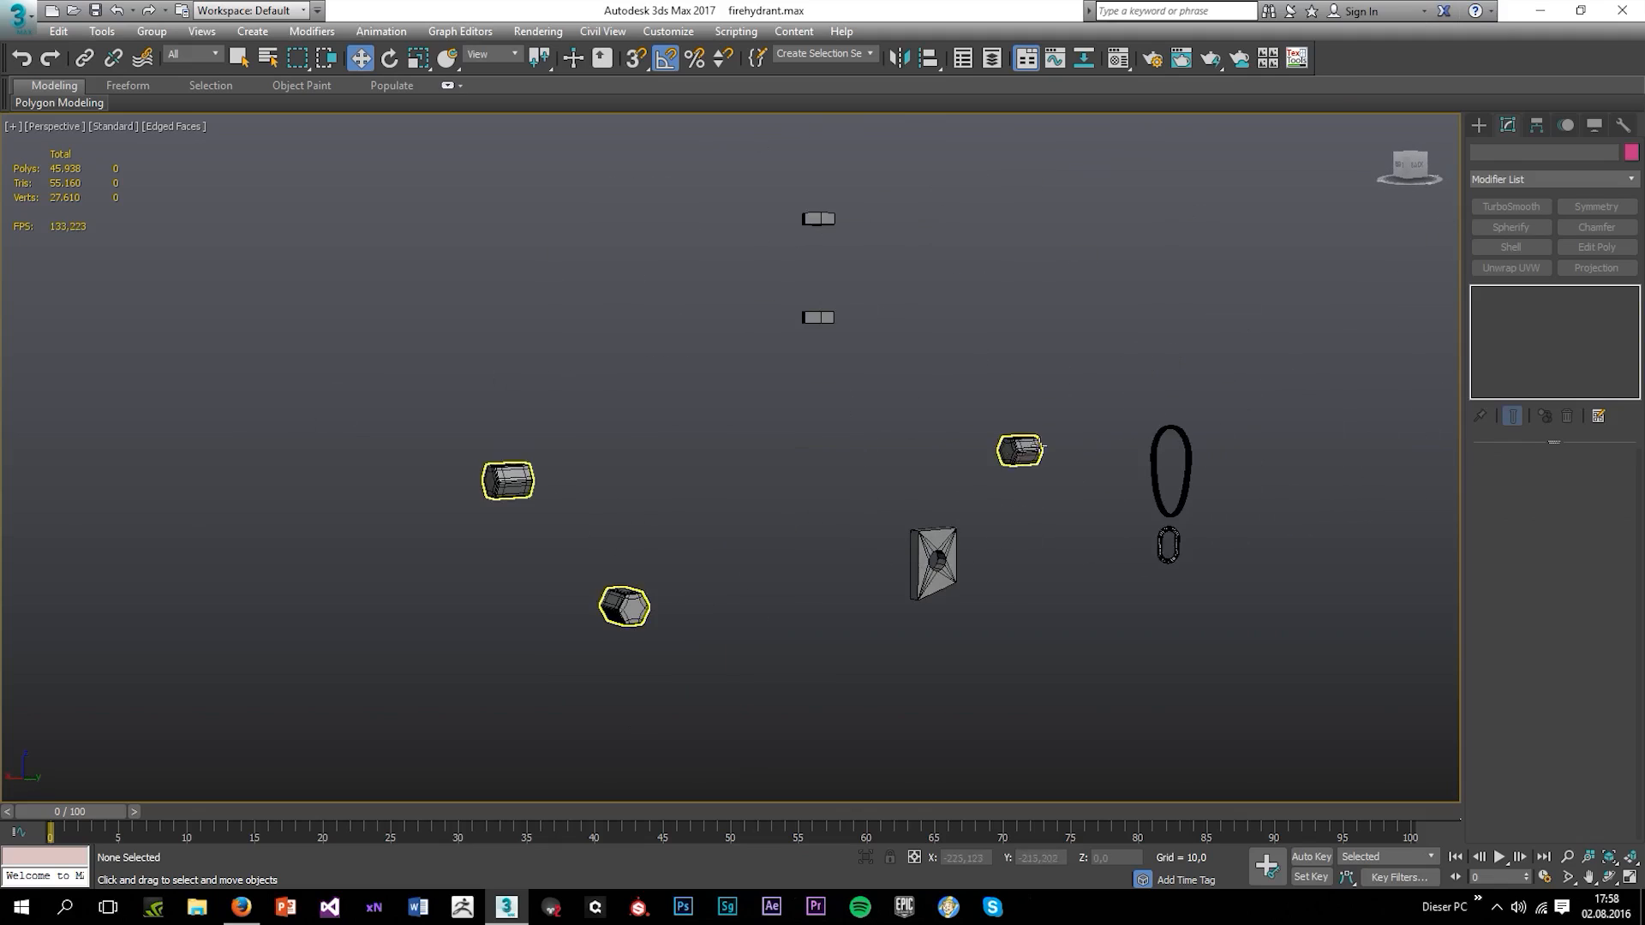
Select the large oval ring and reduce its TurboSmooth to 1 iteration
{"action": "scroll", "coordinate": [1092, 462], "scroll_direction": "up", "scroll_amount": 2}
{"action": "scroll", "coordinate": [1272, 508], "scroll_direction": "up", "scroll_amount": 4}
{"action": "left_click", "coordinate": [1223, 470]}
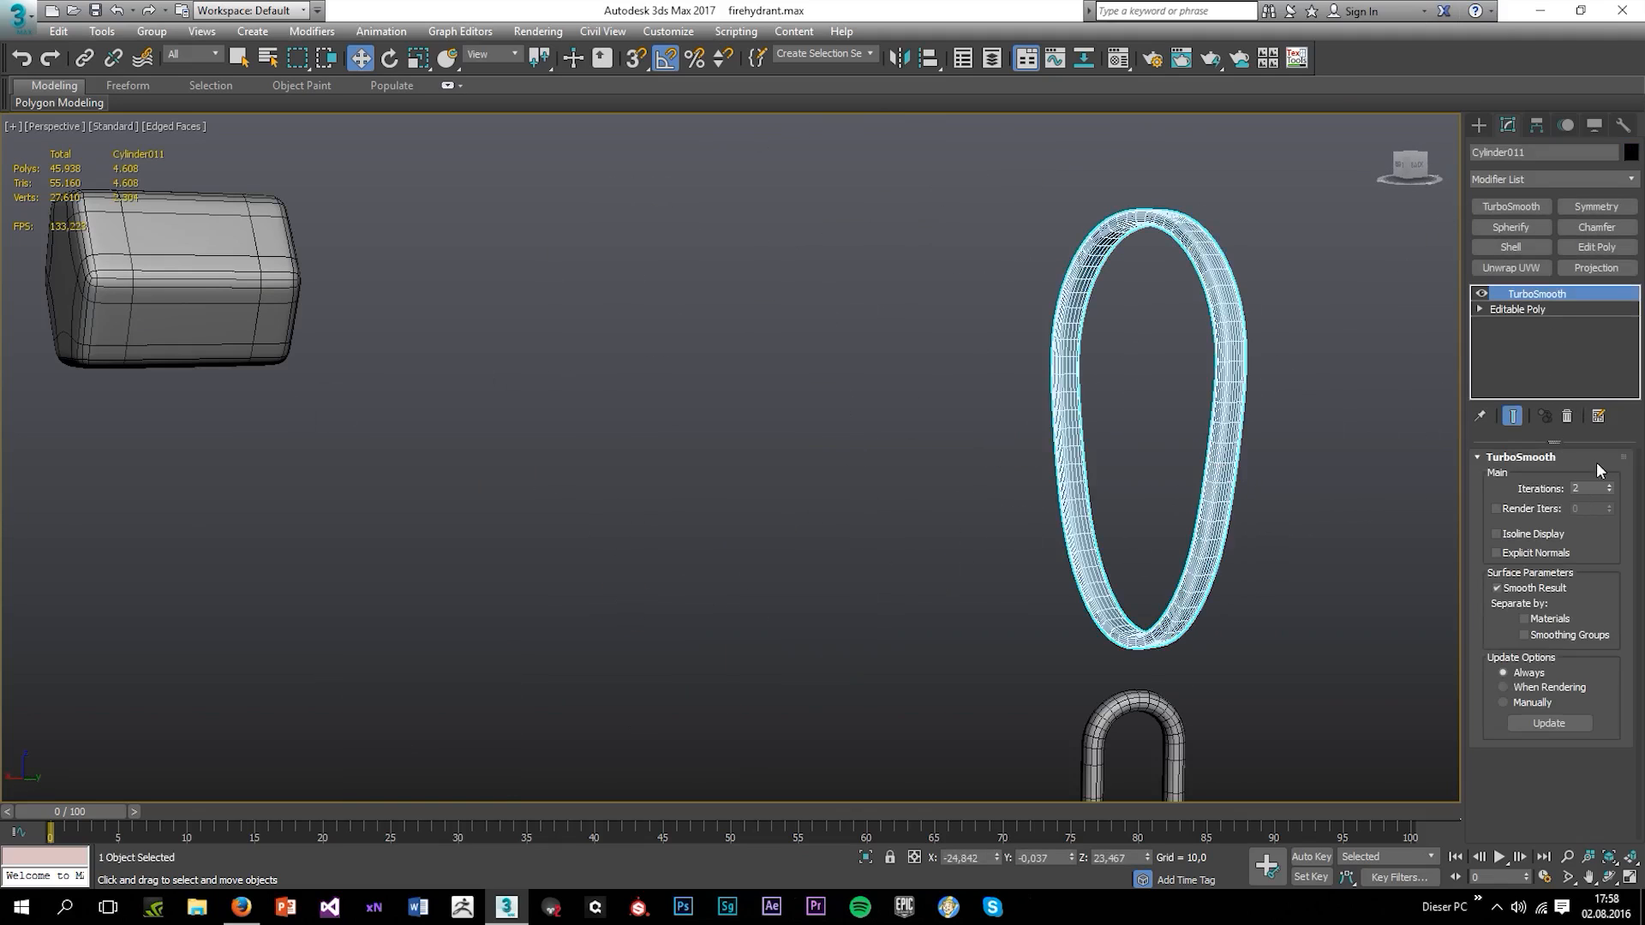
{"action": "left_click", "coordinate": [1609, 492]}
Compare the ring's smoothing at 0 and 1 iterations with isoline display on and off, ending at 1 with isoline off
{"action": "left_click", "coordinate": [1539, 538]}
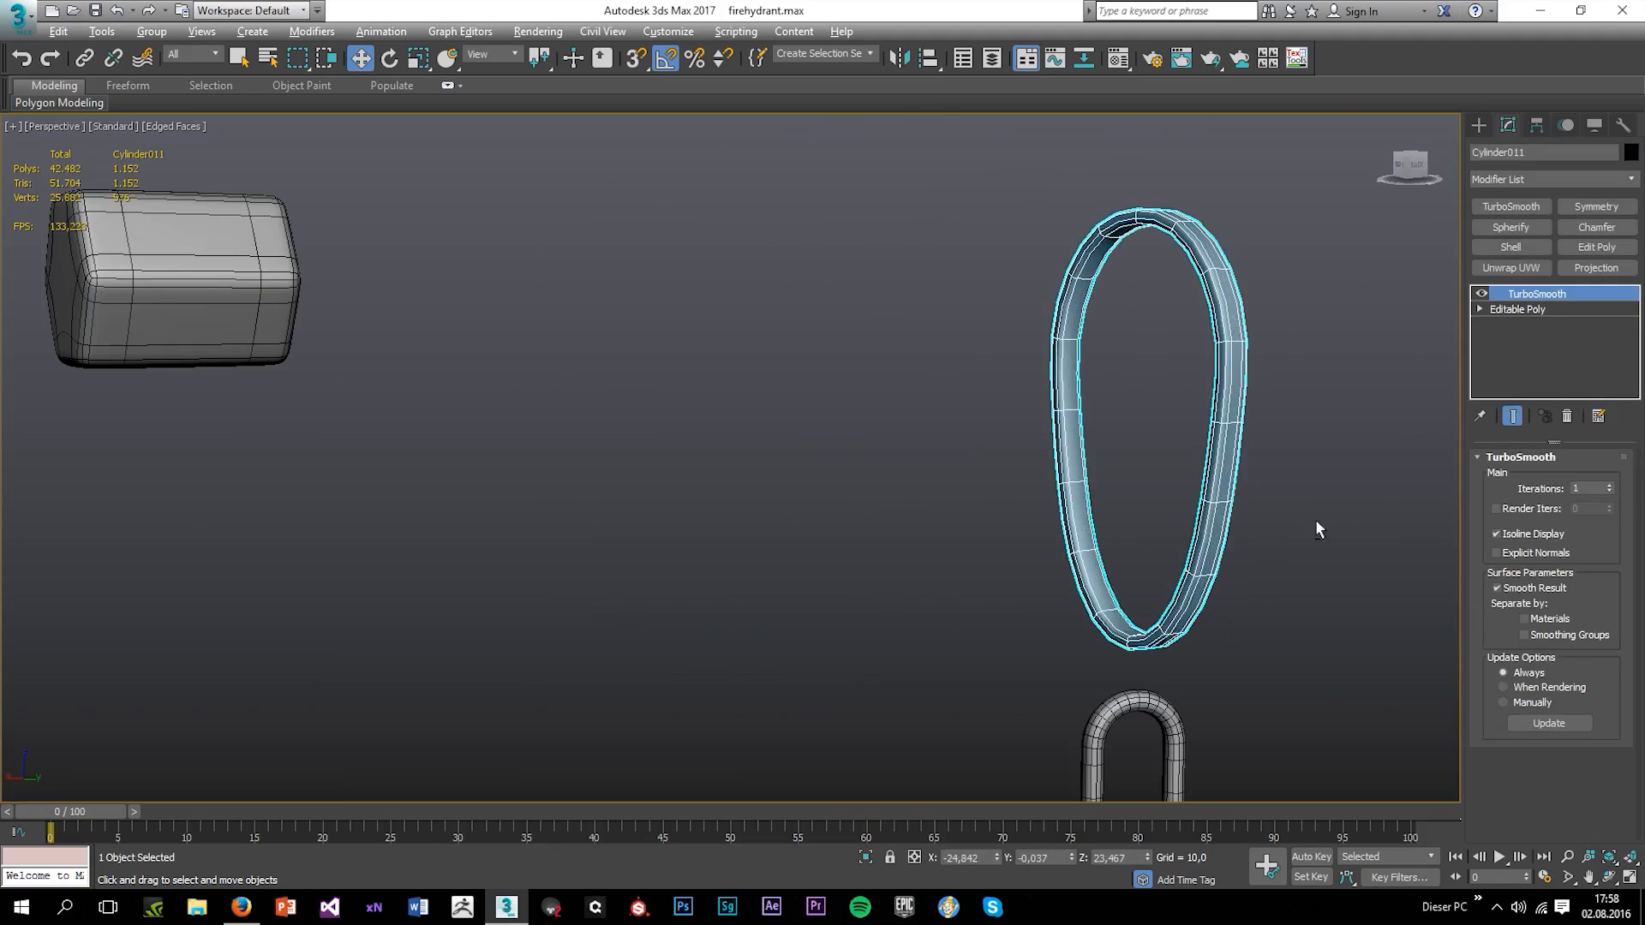
{"action": "middle_click_drag", "start_coordinate": [1314, 519], "coordinate": [1114, 519], "text": "alt"}
{"action": "left_click", "coordinate": [1609, 493]}
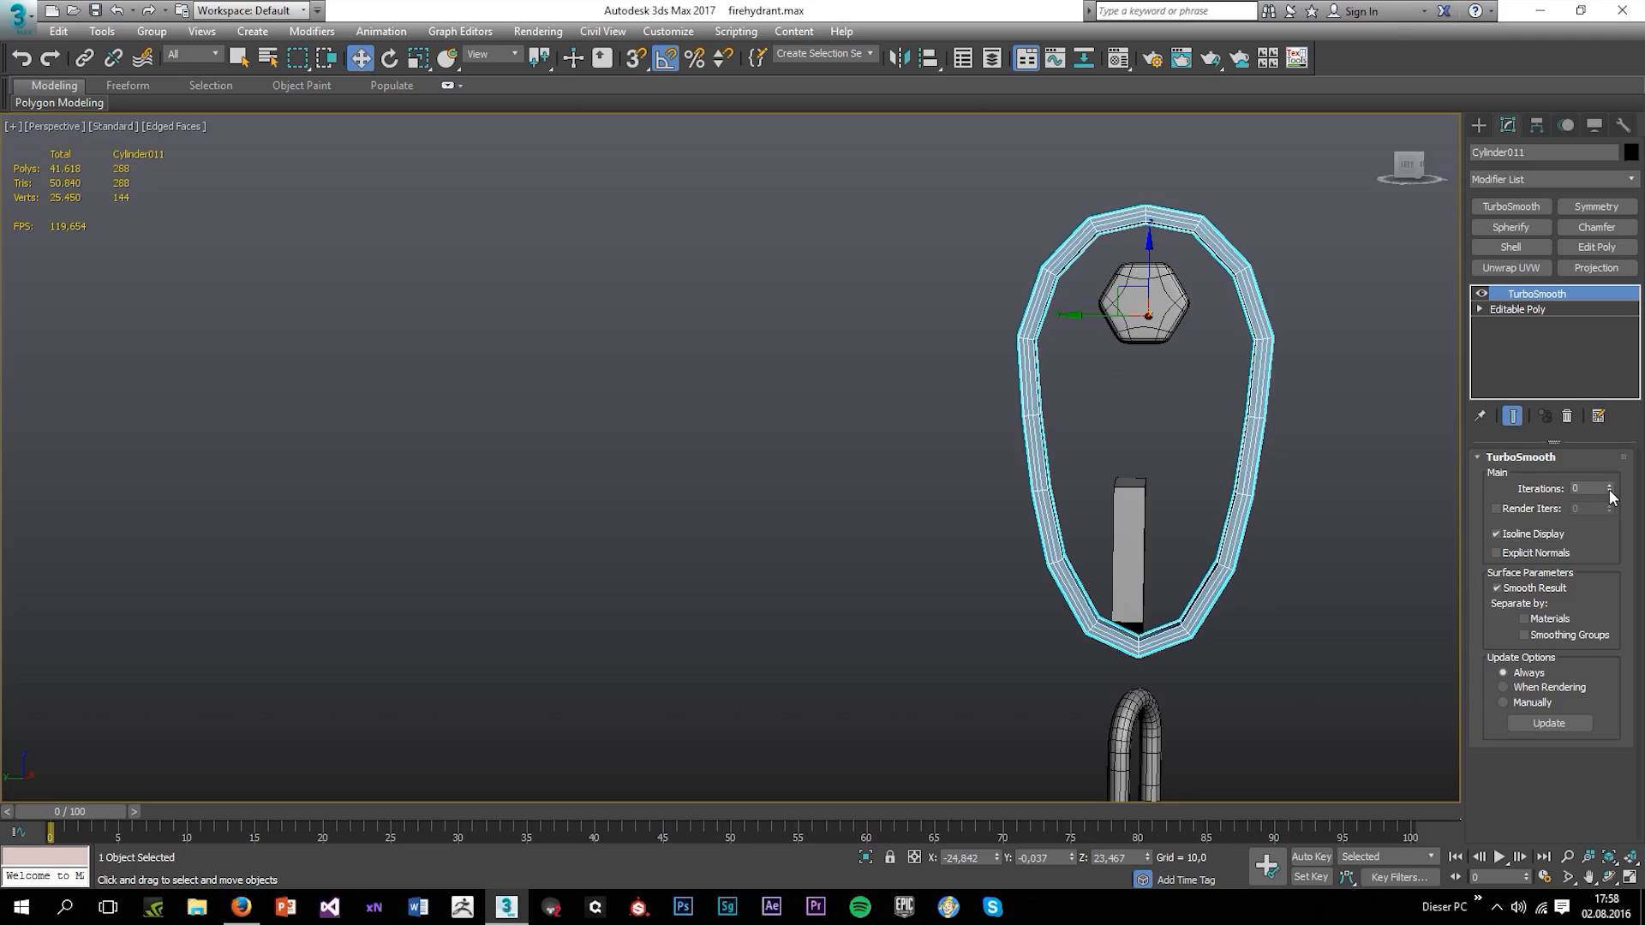
{"action": "left_click", "coordinate": [1610, 485]}
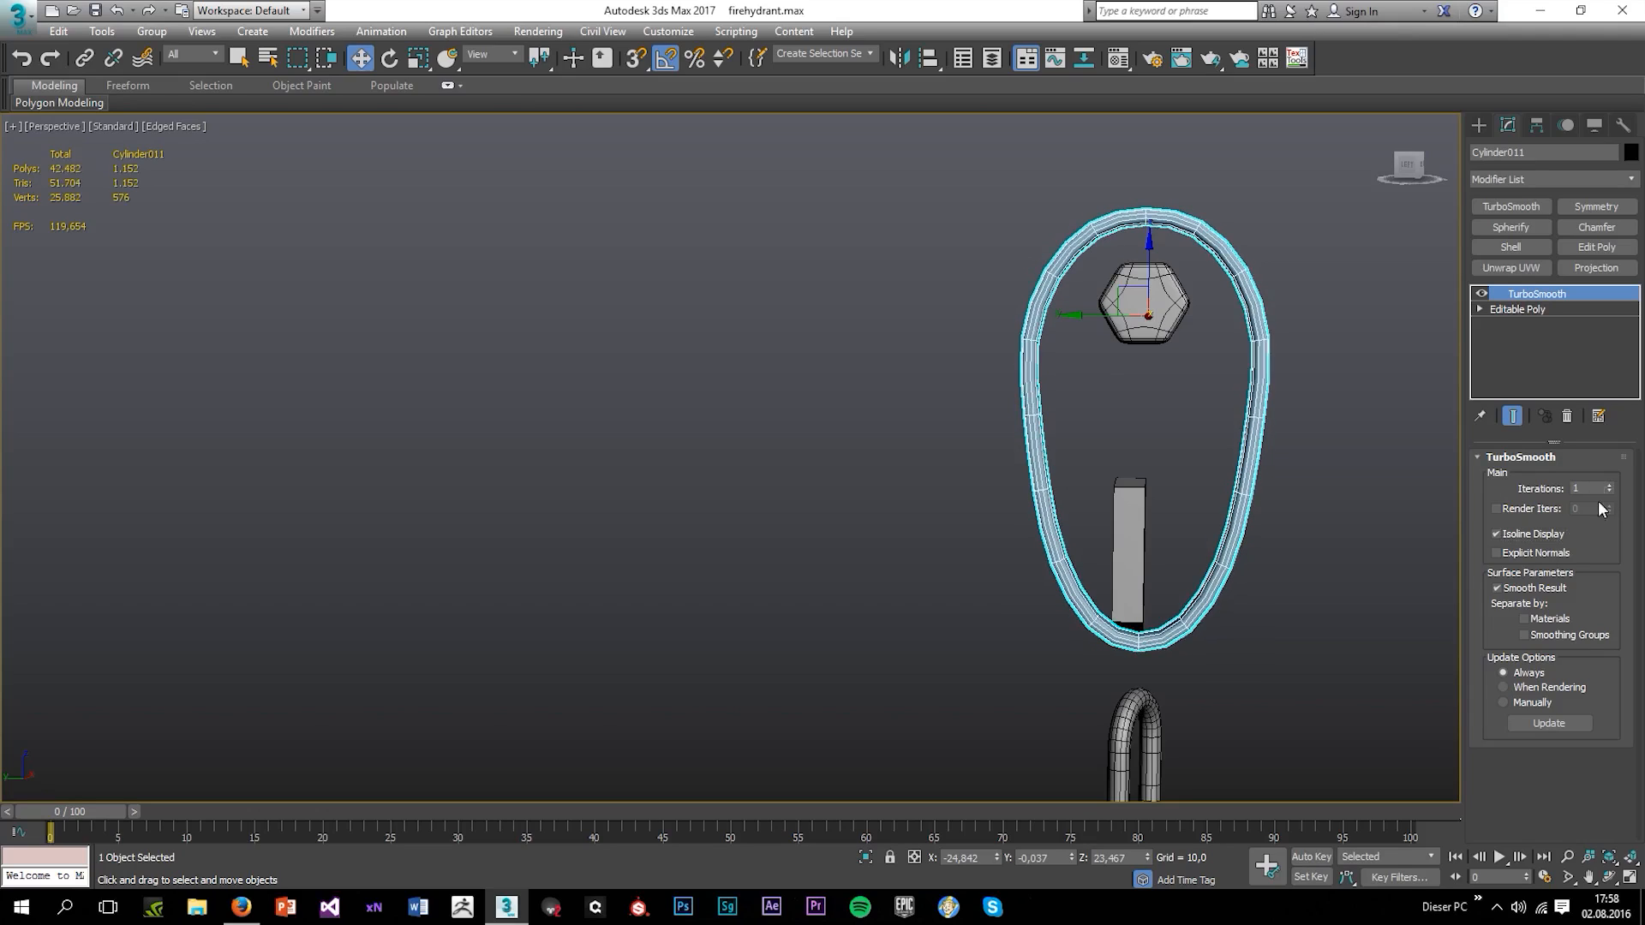
{"action": "left_click", "coordinate": [1535, 534]}
{"action": "left_click", "coordinate": [1609, 493]}
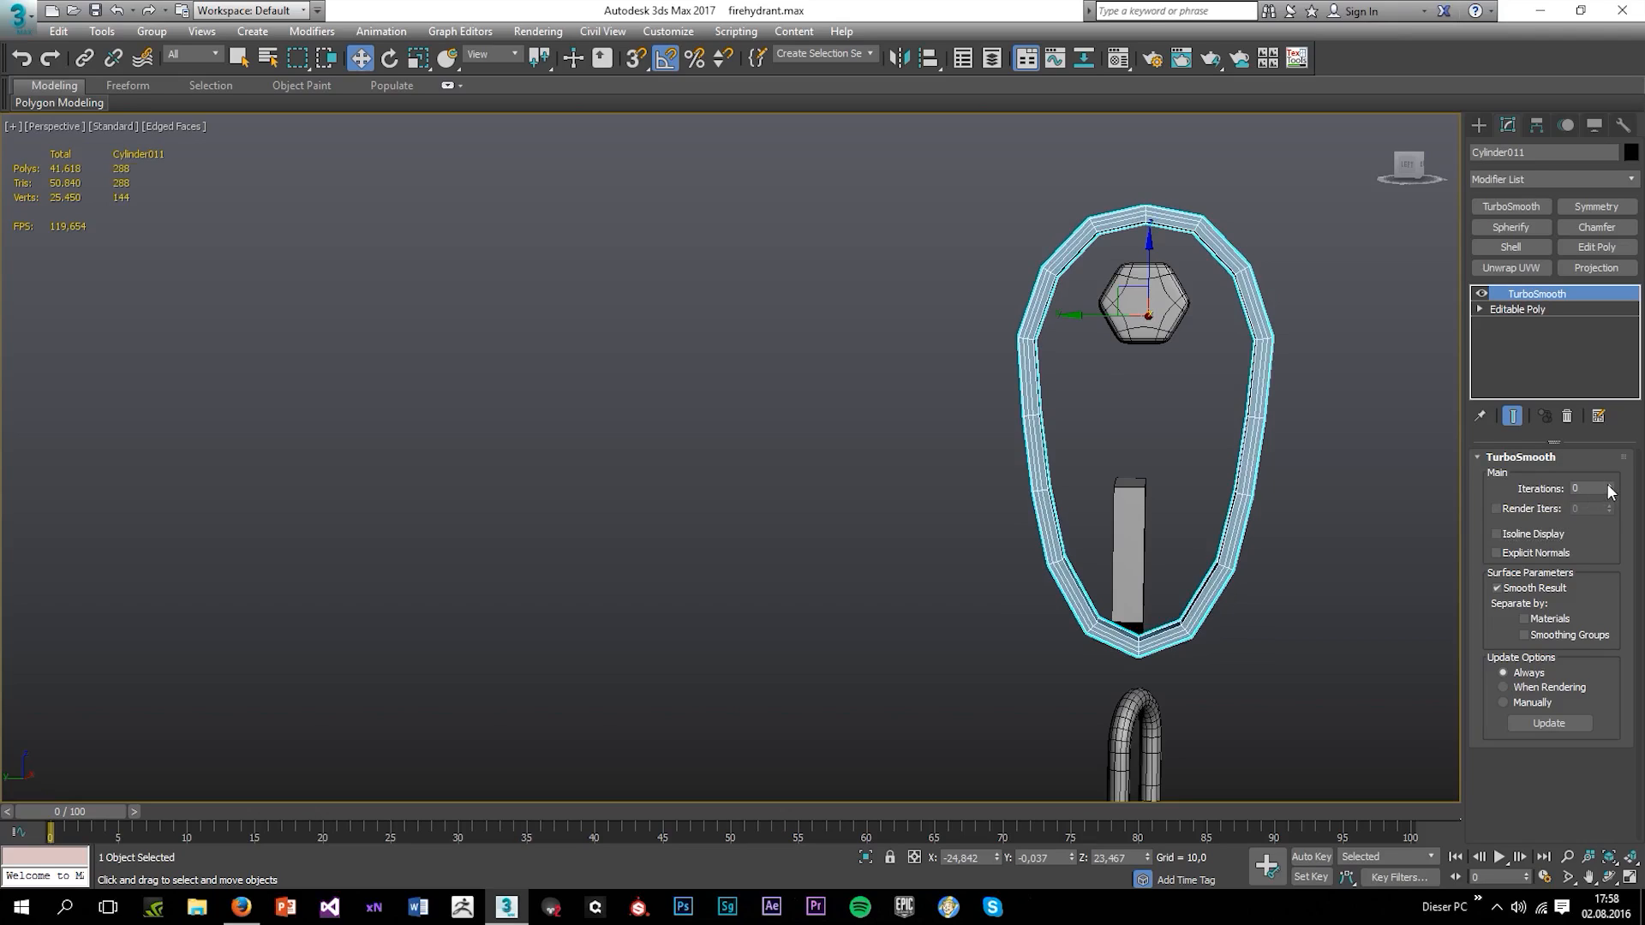
{"action": "left_click", "coordinate": [1609, 485]}
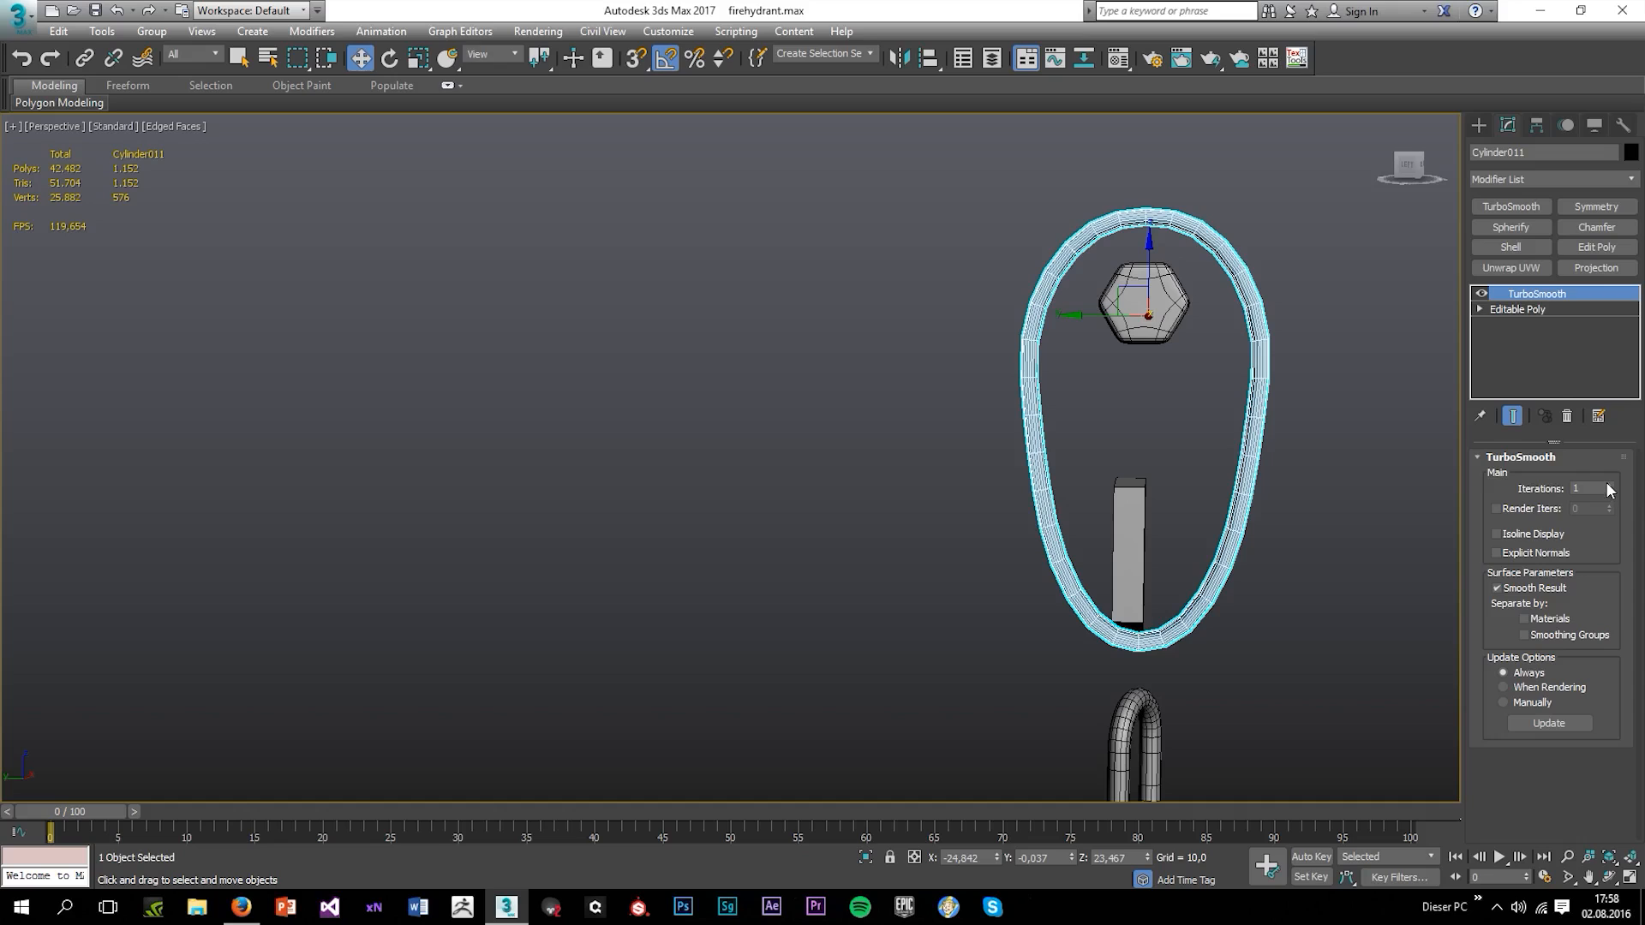
Collapse the ring's TurboSmooth modifier and convert the resulting mesh to an Editable Poly
{"action": "middle_click_drag", "start_coordinate": [1293, 315], "coordinate": [1360, 348], "text": "alt"}
{"action": "scroll", "coordinate": [1167, 250], "scroll_direction": "up", "scroll_amount": 3}
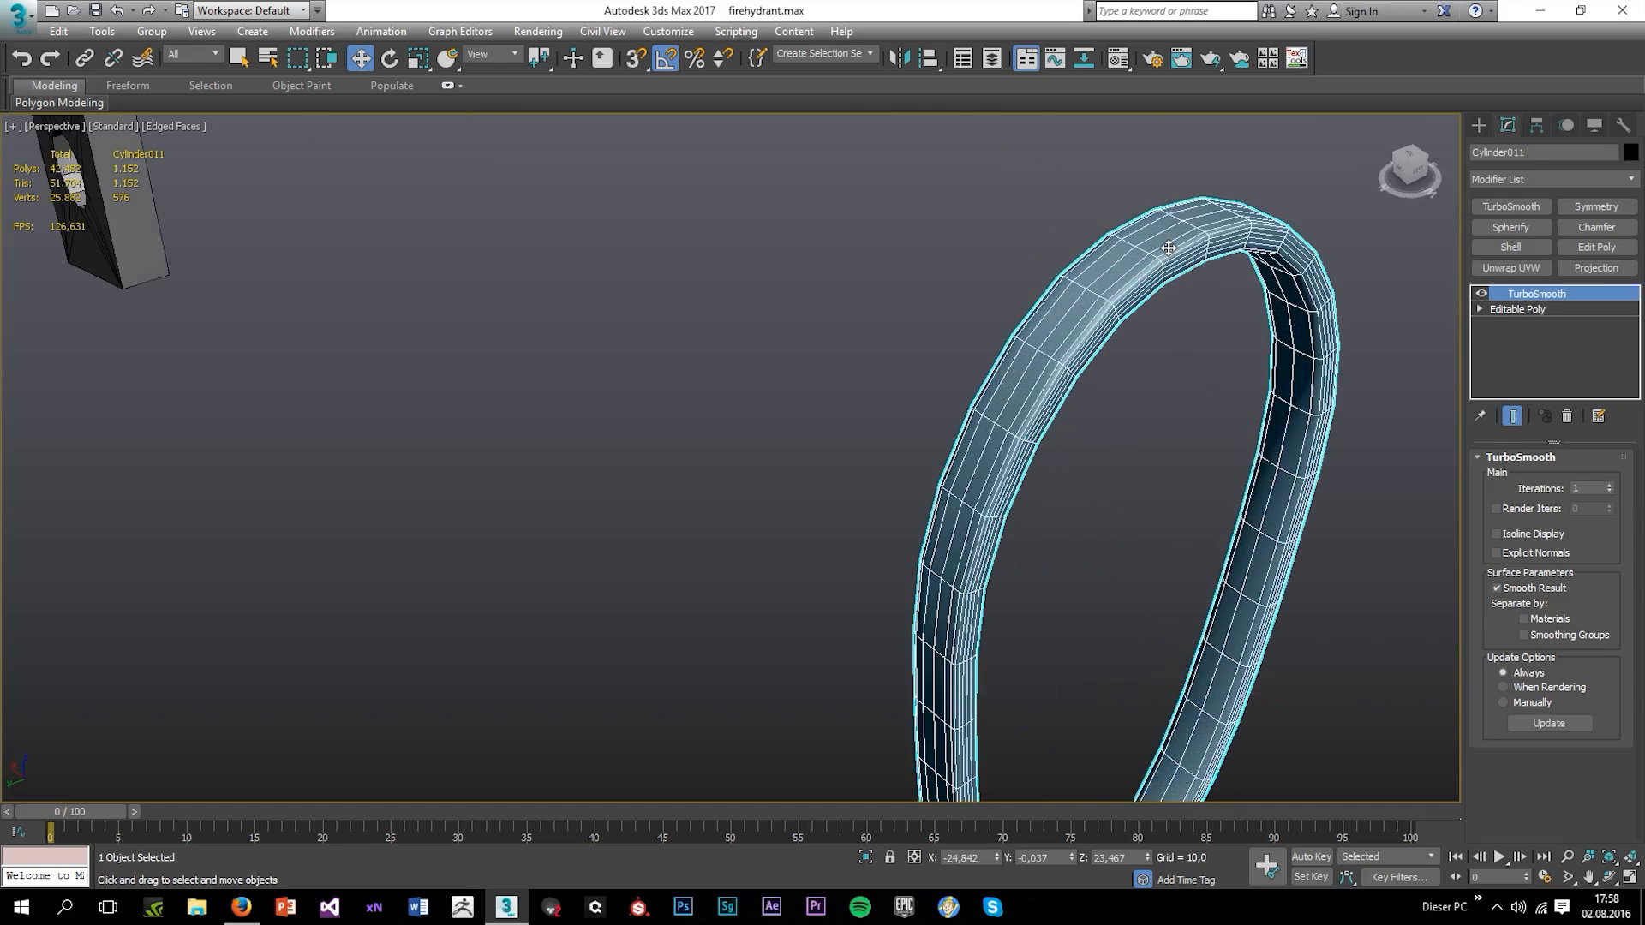
{"action": "right_click", "coordinate": [1531, 305]}
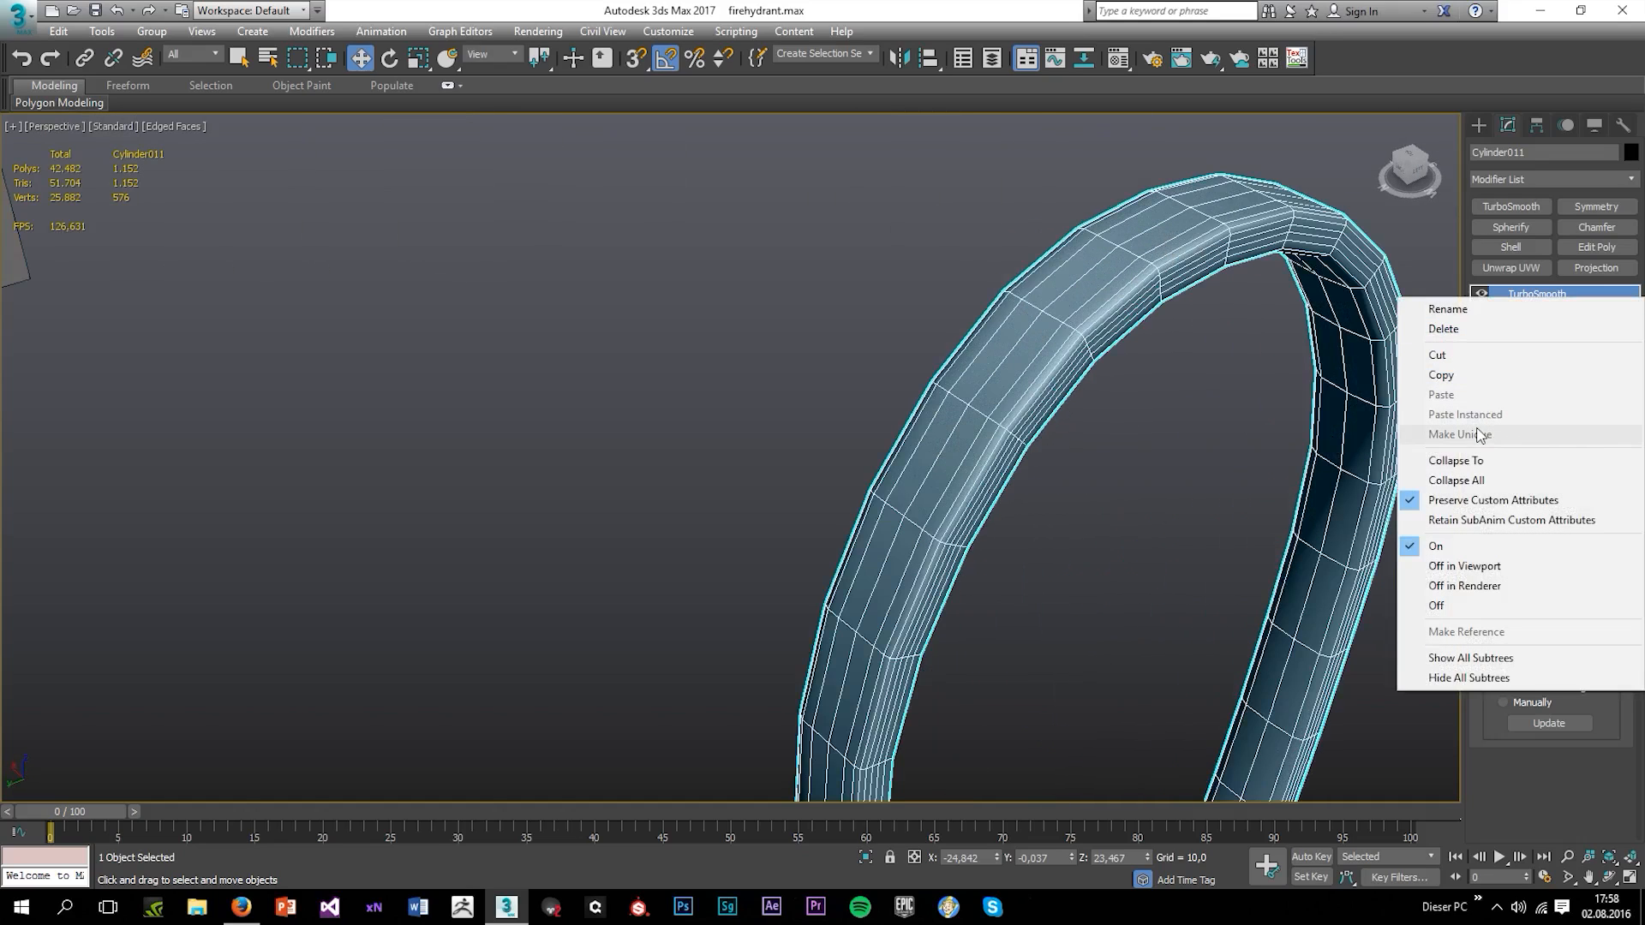
{"action": "left_click", "coordinate": [1460, 456]}
{"action": "left_click", "coordinate": [905, 525]}
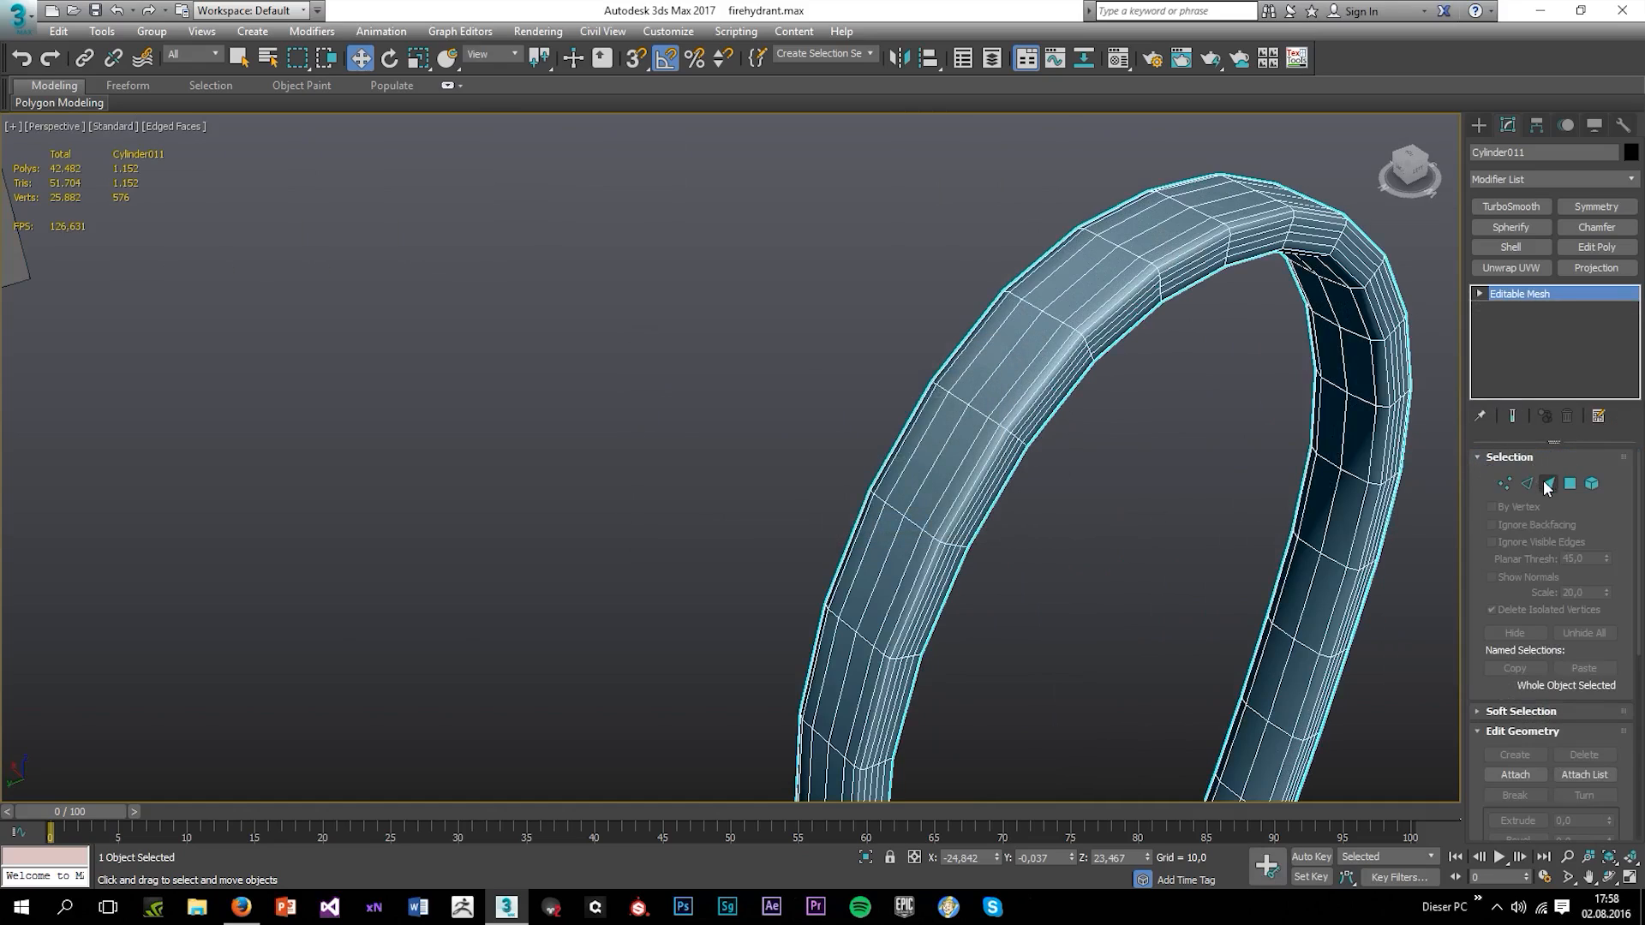
{"action": "right_click", "coordinate": [1539, 292]}
{"action": "left_click", "coordinate": [1533, 427]}
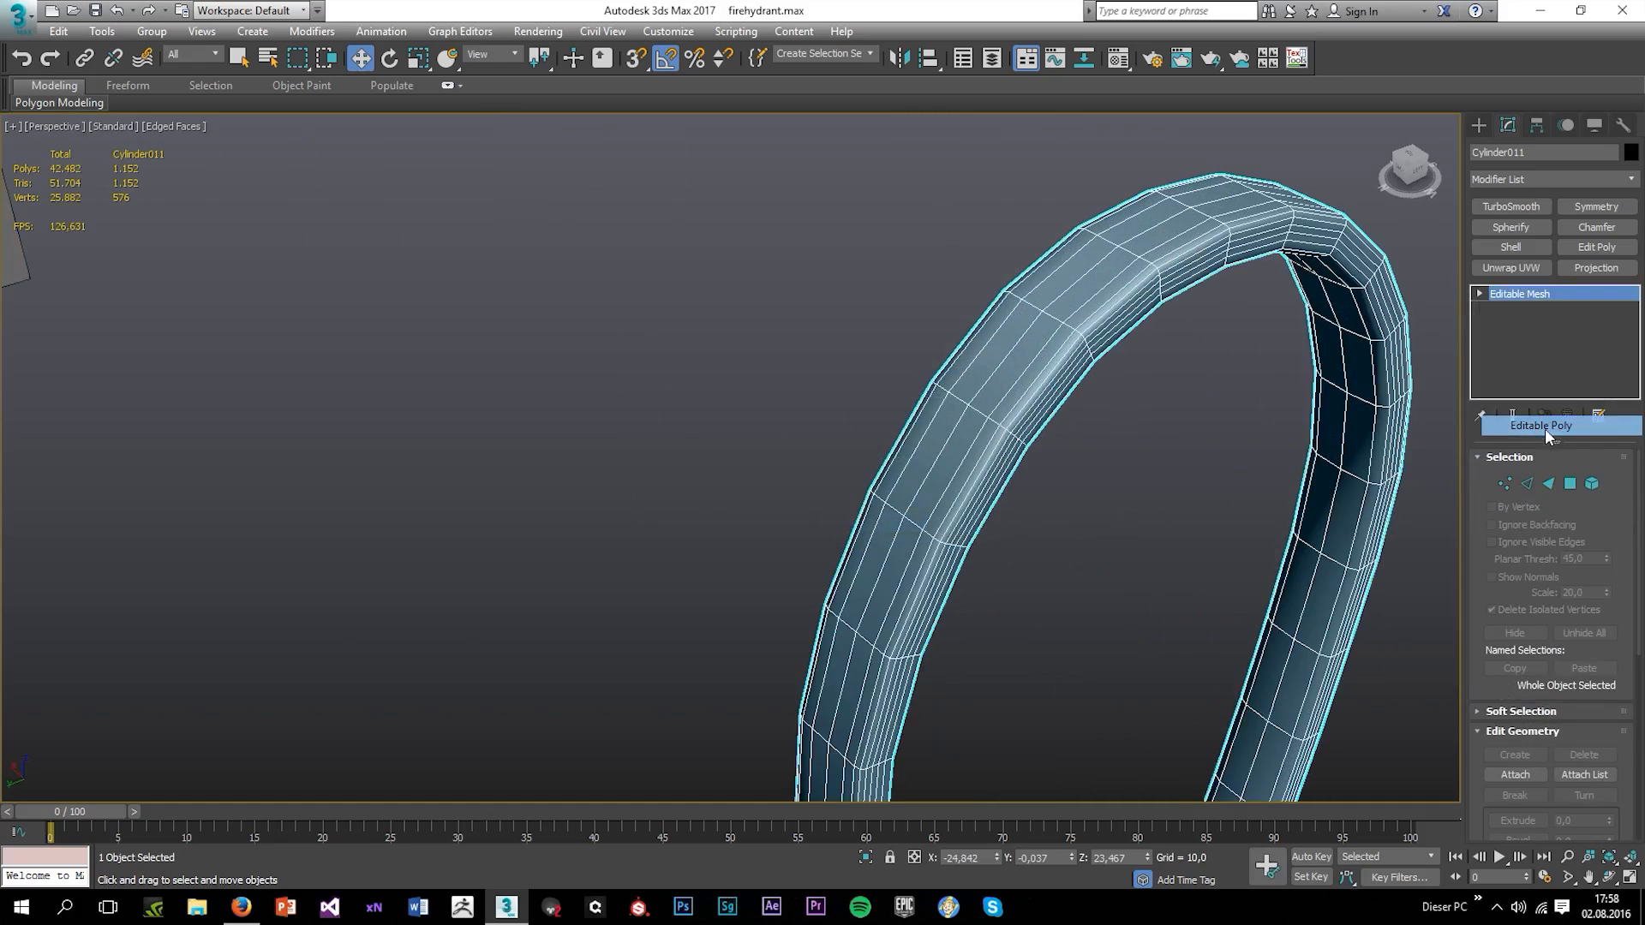
Select the intermediate lengthwise edge loops on all sides of the ring and remove them with their vertices, leaving a four-sided cross-section
{"action": "left_click", "coordinate": [1529, 480]}
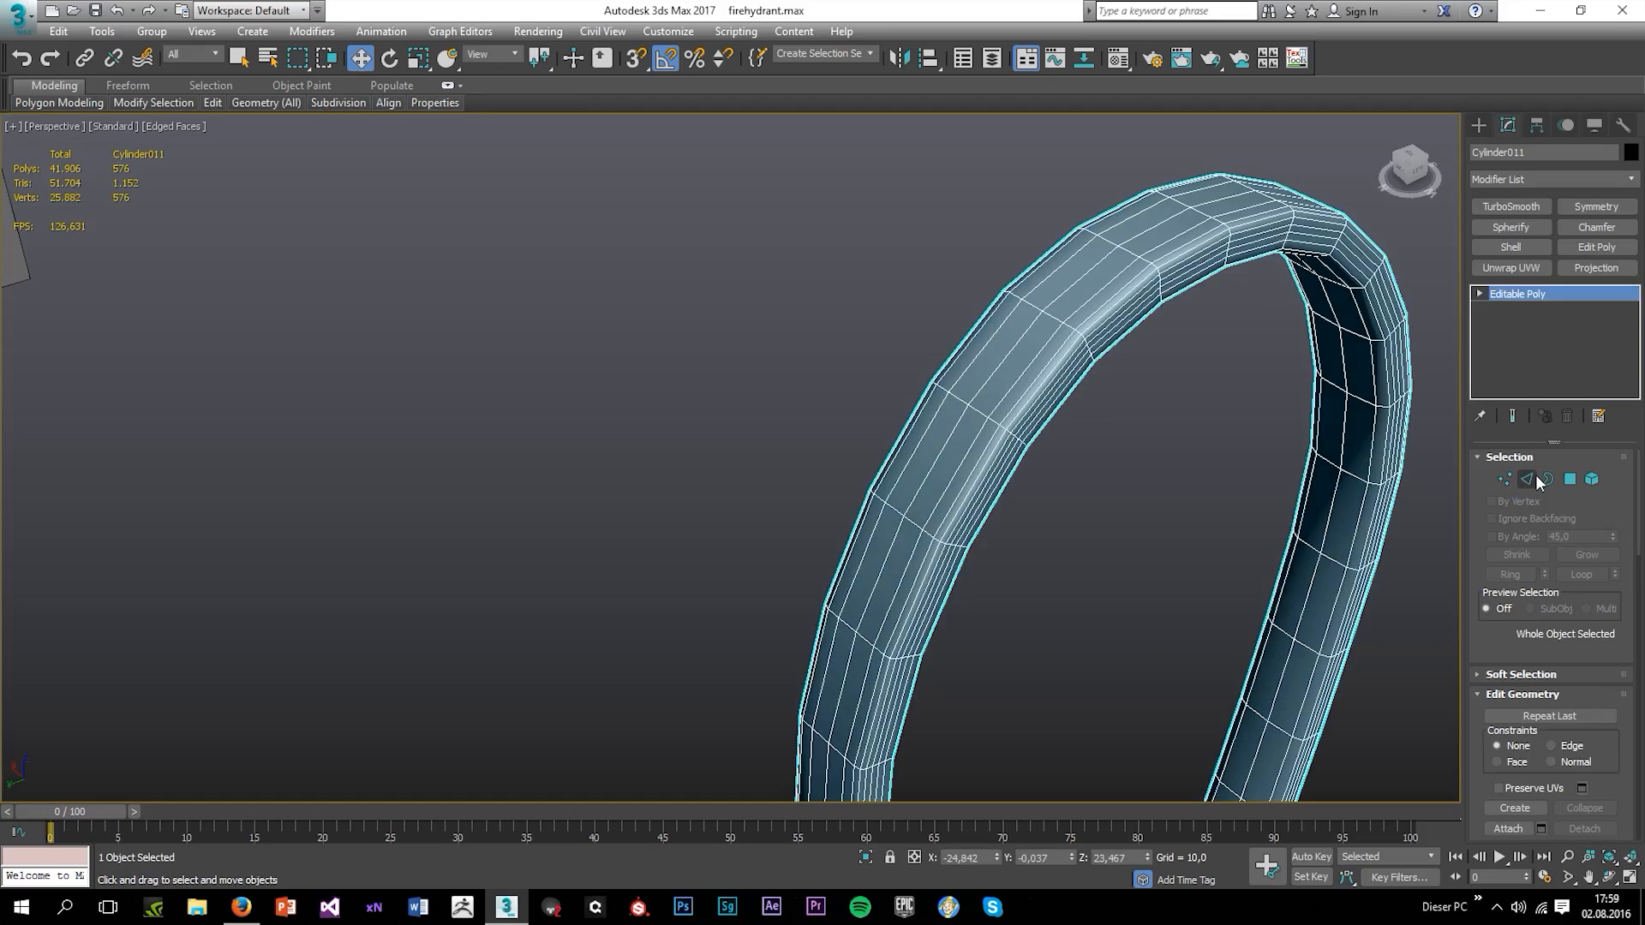
{"action": "double_click", "coordinate": [1142, 313]}
{"action": "scroll", "coordinate": [1142, 313], "scroll_direction": "up", "scroll_amount": 3}
{"action": "double_click", "coordinate": [1127, 305], "text": "ctrl"}
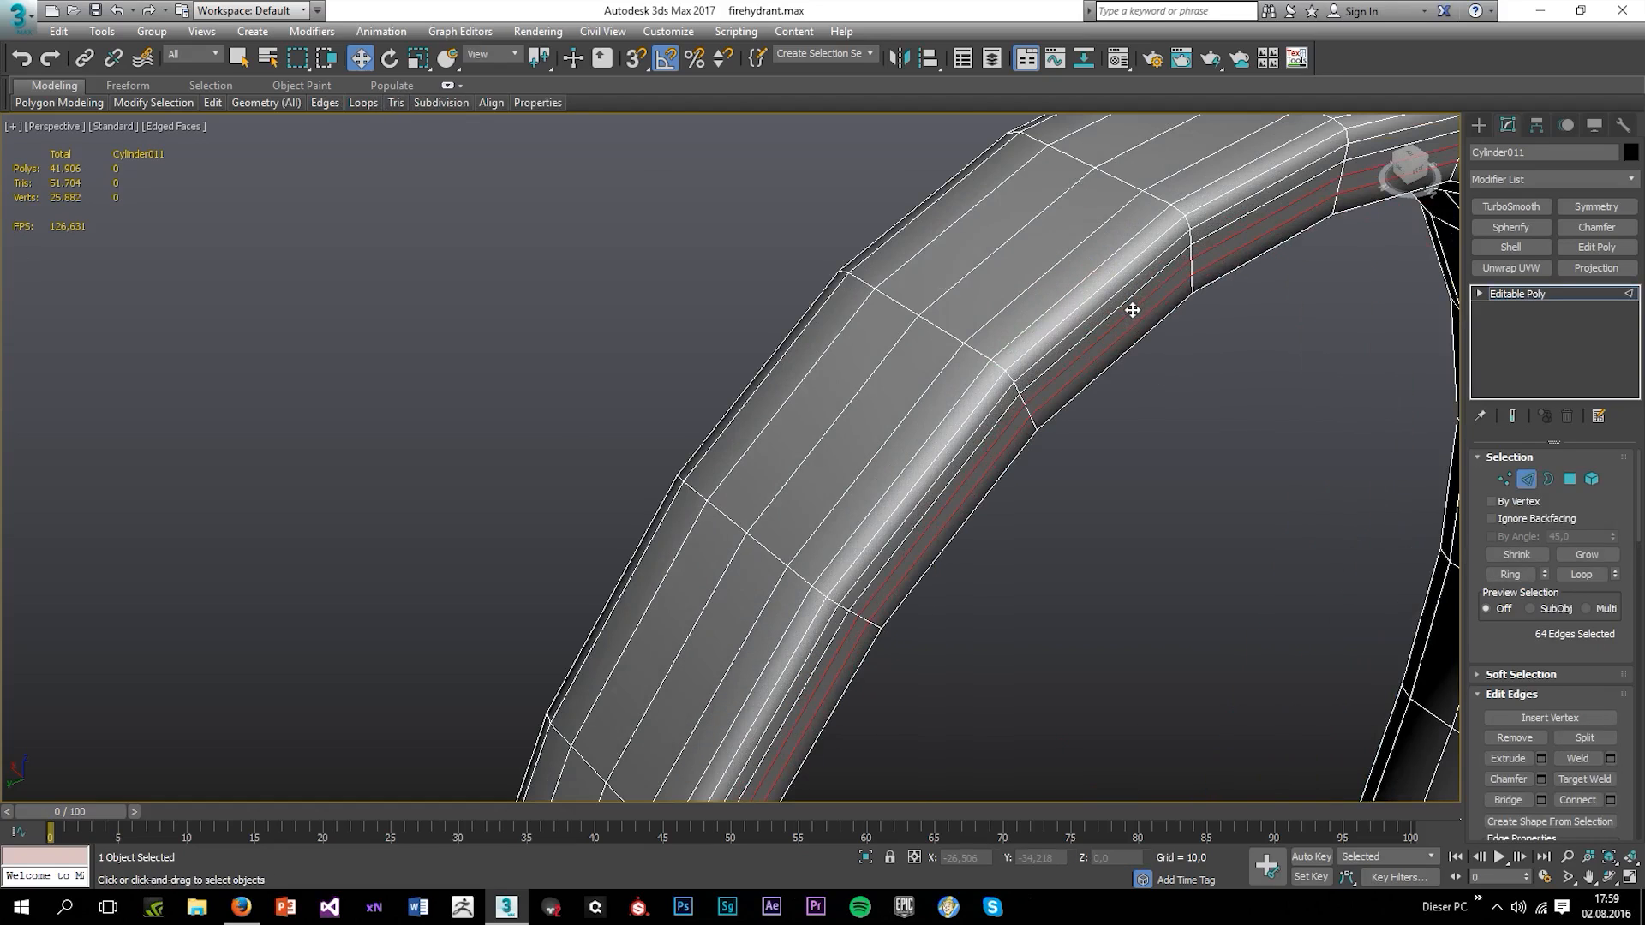
{"action": "double_click", "coordinate": [1128, 297], "text": "ctrl"}
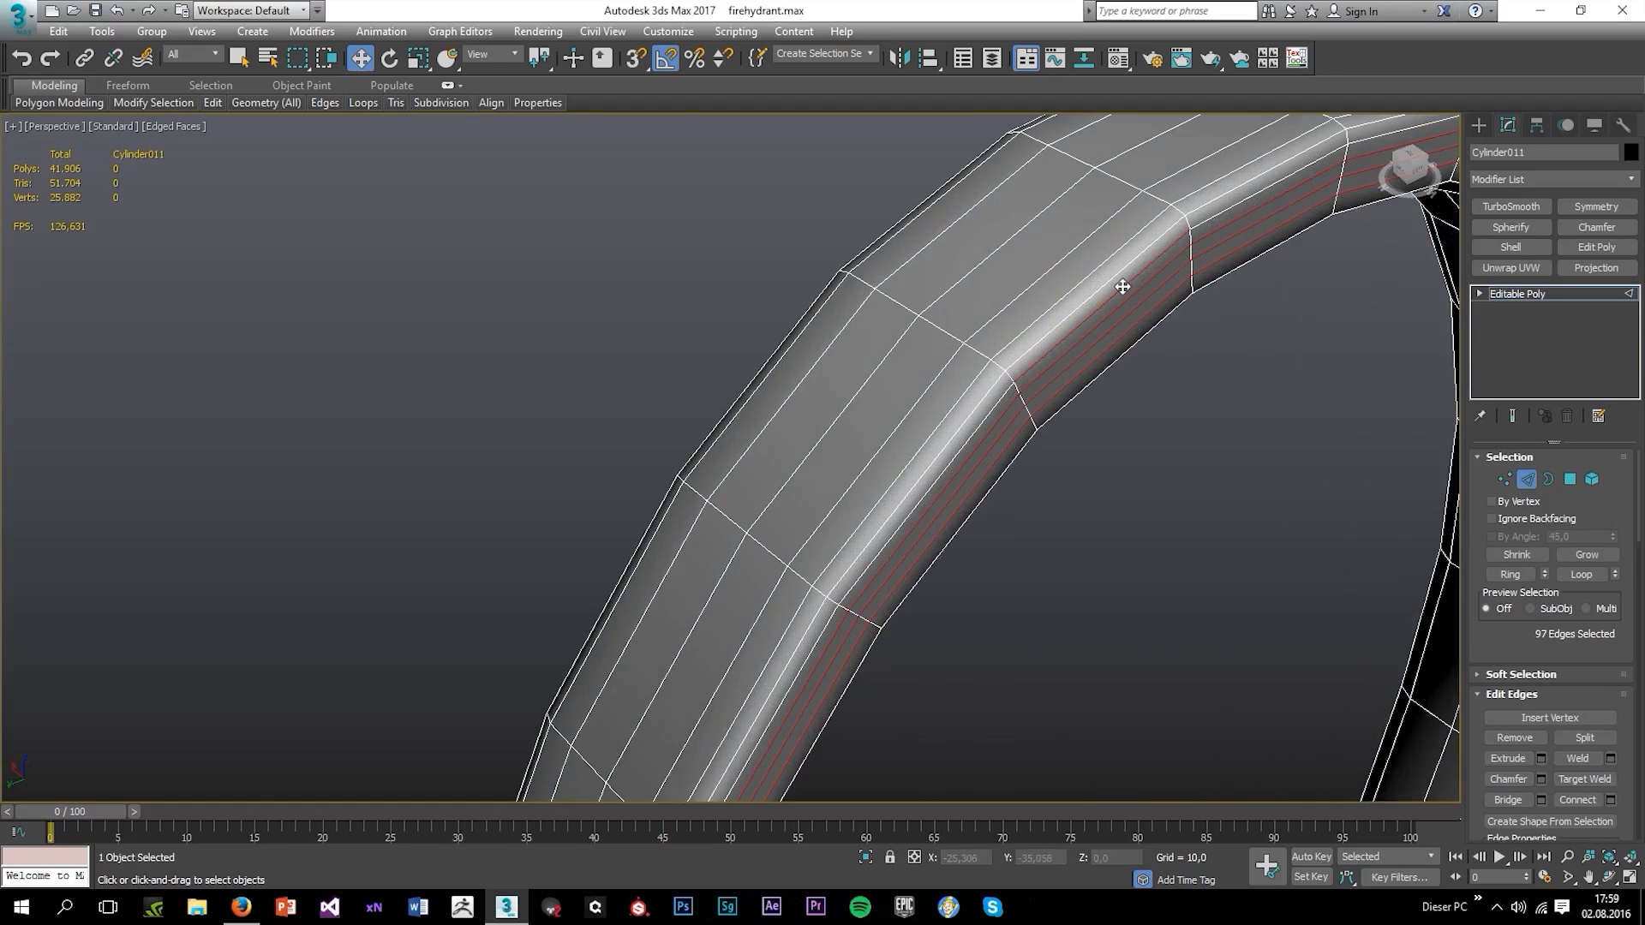
{"action": "double_click", "coordinate": [1120, 286], "text": "ctrl"}
{"action": "middle_click_drag", "start_coordinate": [1019, 358], "coordinate": [1135, 393], "text": "alt"}
{"action": "double_click", "coordinate": [1281, 421], "text": "ctrl"}
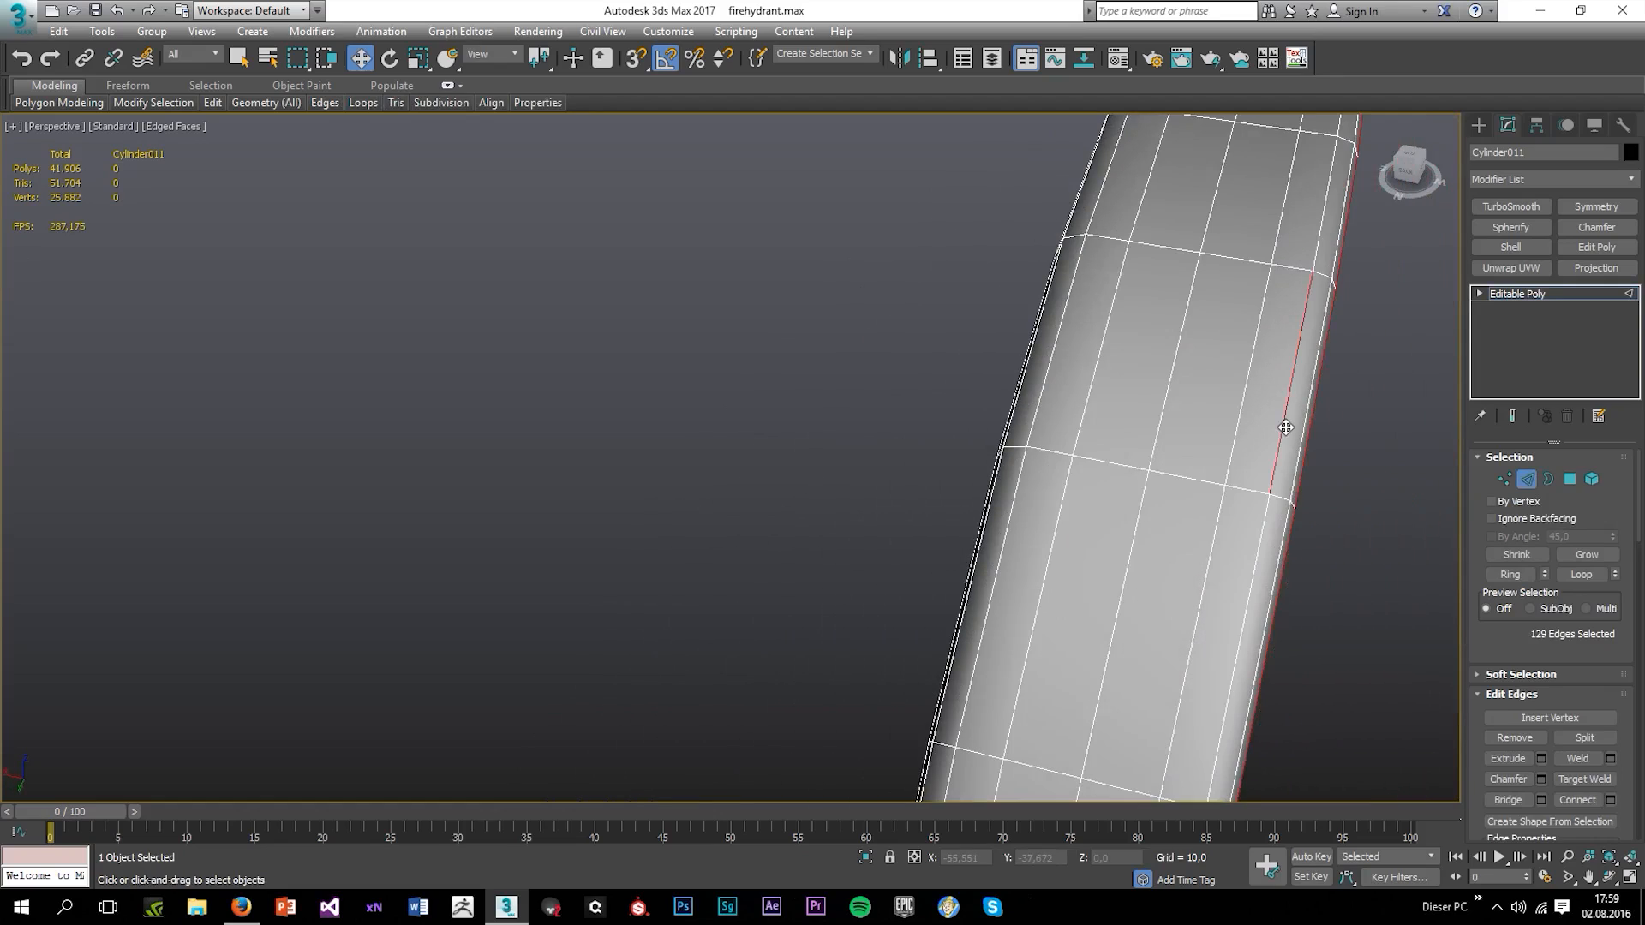
{"action": "double_click", "coordinate": [1240, 423], "text": "ctrl"}
{"action": "double_click", "coordinate": [1161, 412], "text": "ctrl"}
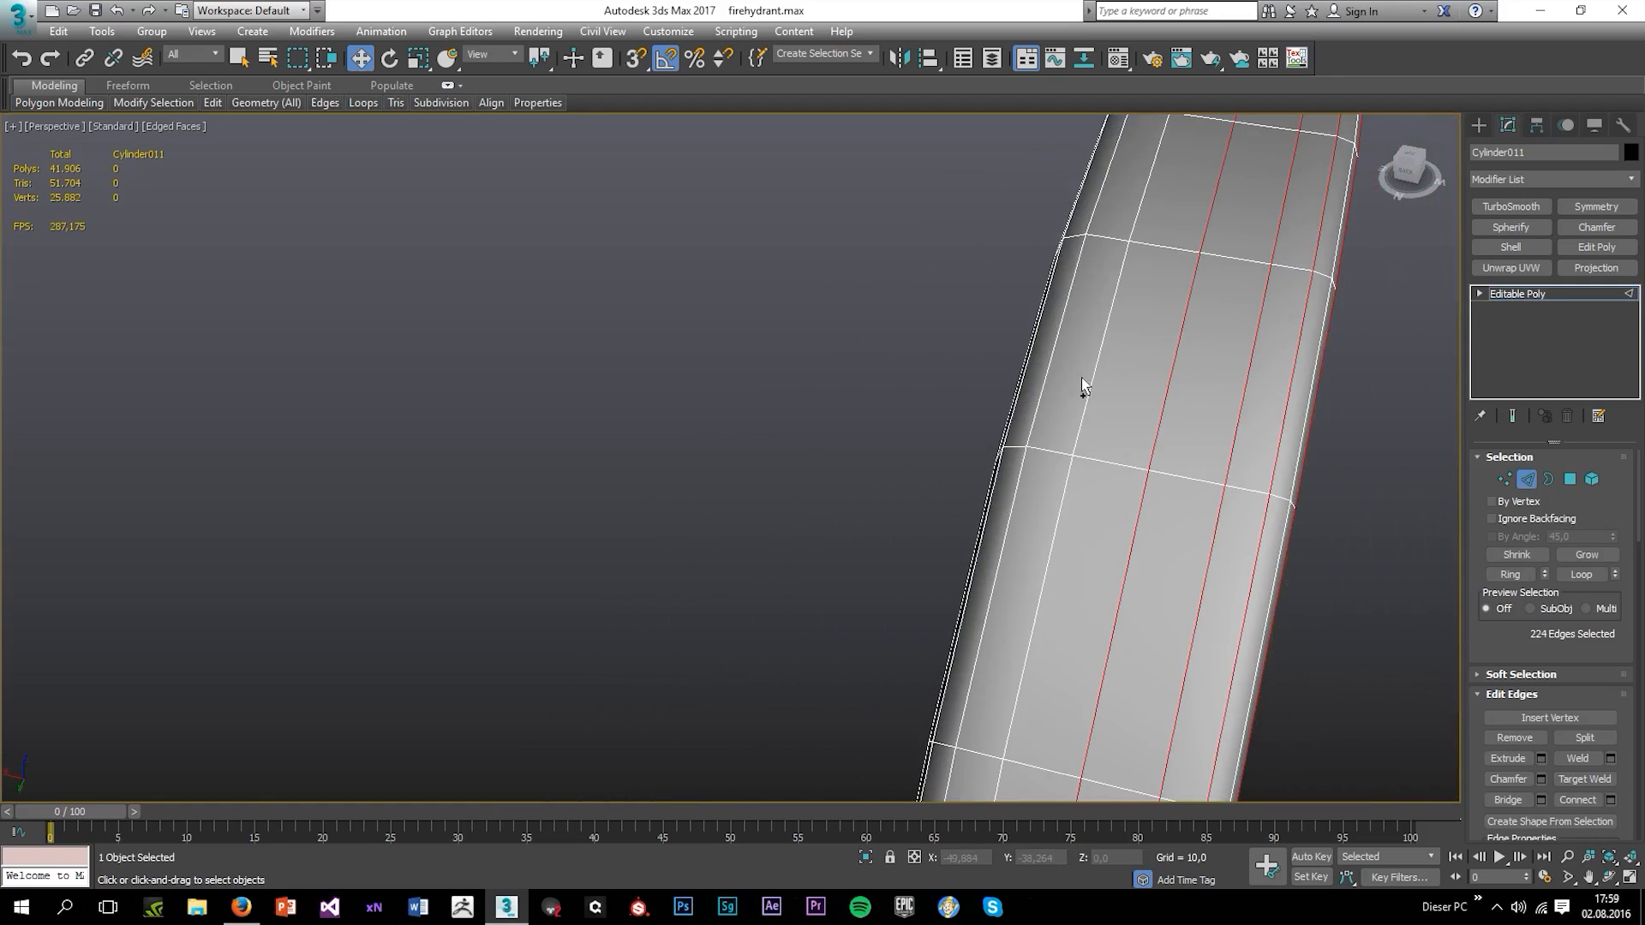
{"action": "double_click", "coordinate": [1086, 394], "text": "ctrl"}
{"action": "double_click", "coordinate": [1044, 368], "text": "ctrl"}
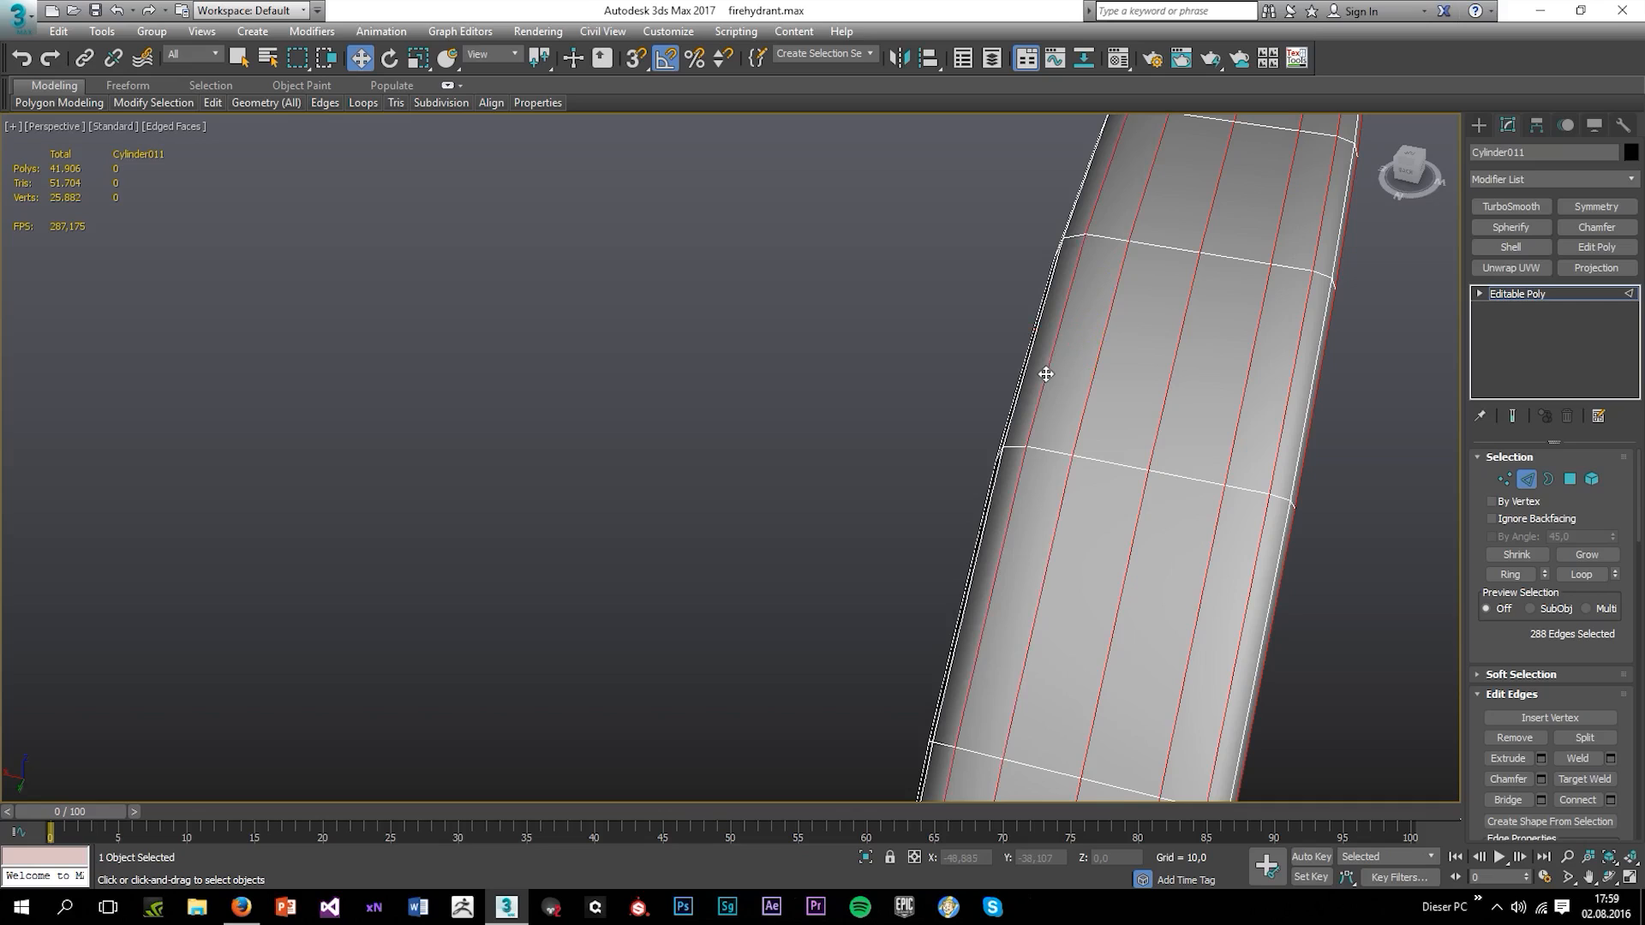
{"action": "key", "text": "alt+space"}
{"action": "left_click", "coordinate": [872, 414]}
{"action": "middle_click_drag", "start_coordinate": [872, 414], "coordinate": [993, 399], "text": "alt"}
{"action": "key", "text": "ctrl+z"}
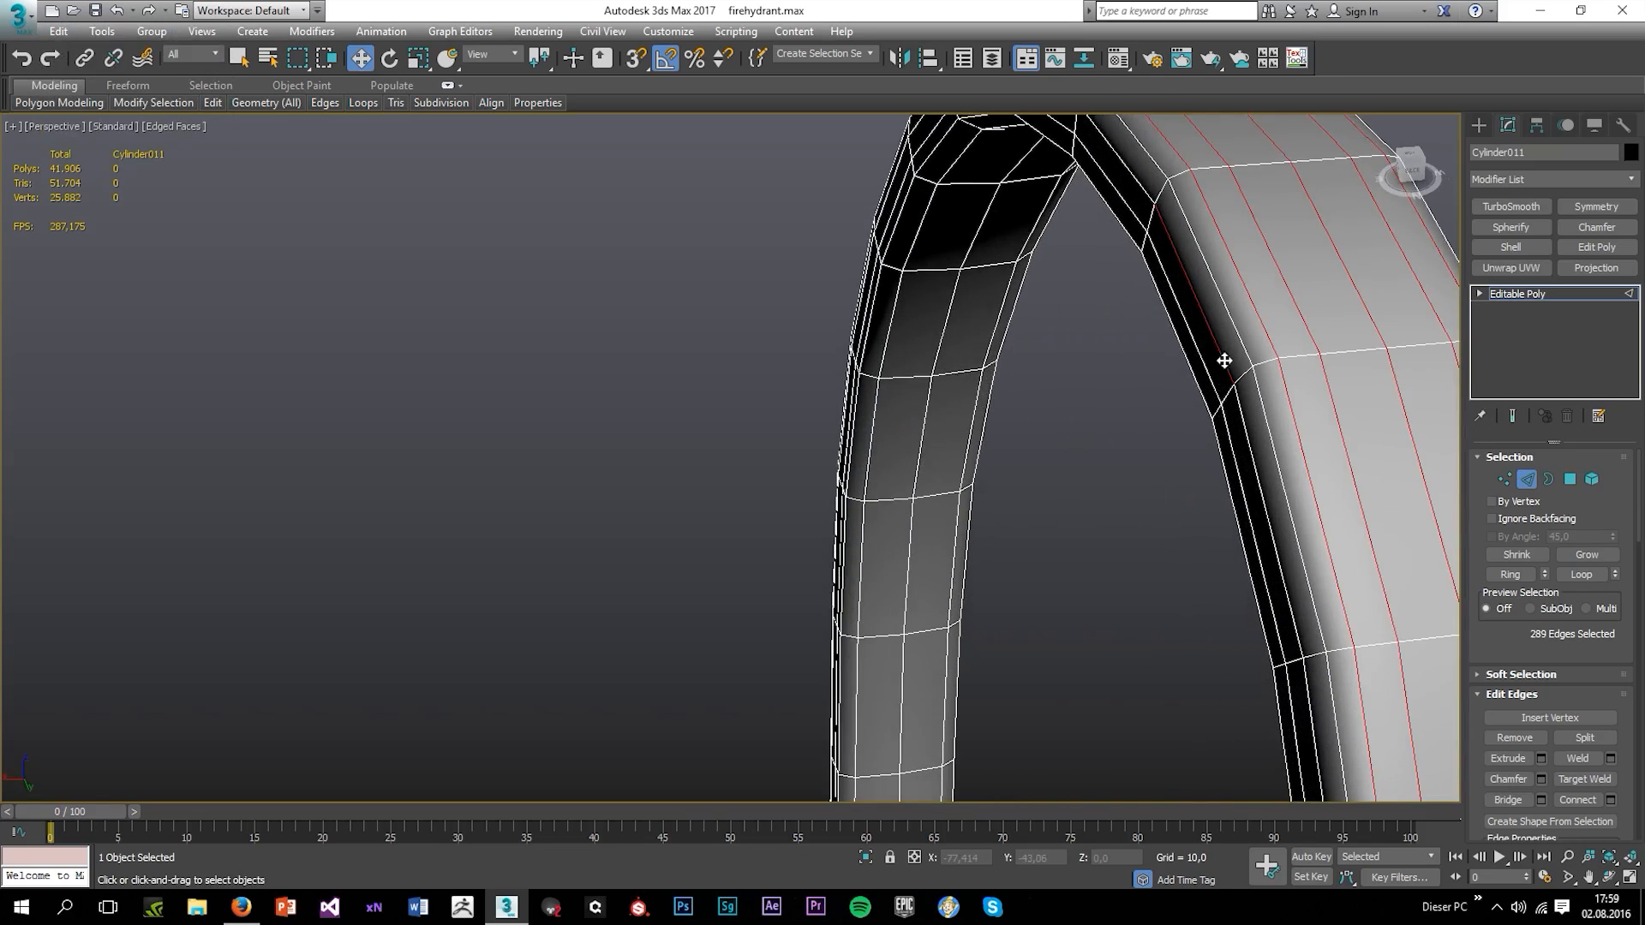
{"action": "double_click", "coordinate": [1220, 367], "text": "ctrl"}
{"action": "double_click", "coordinate": [1211, 374], "text": "ctrl"}
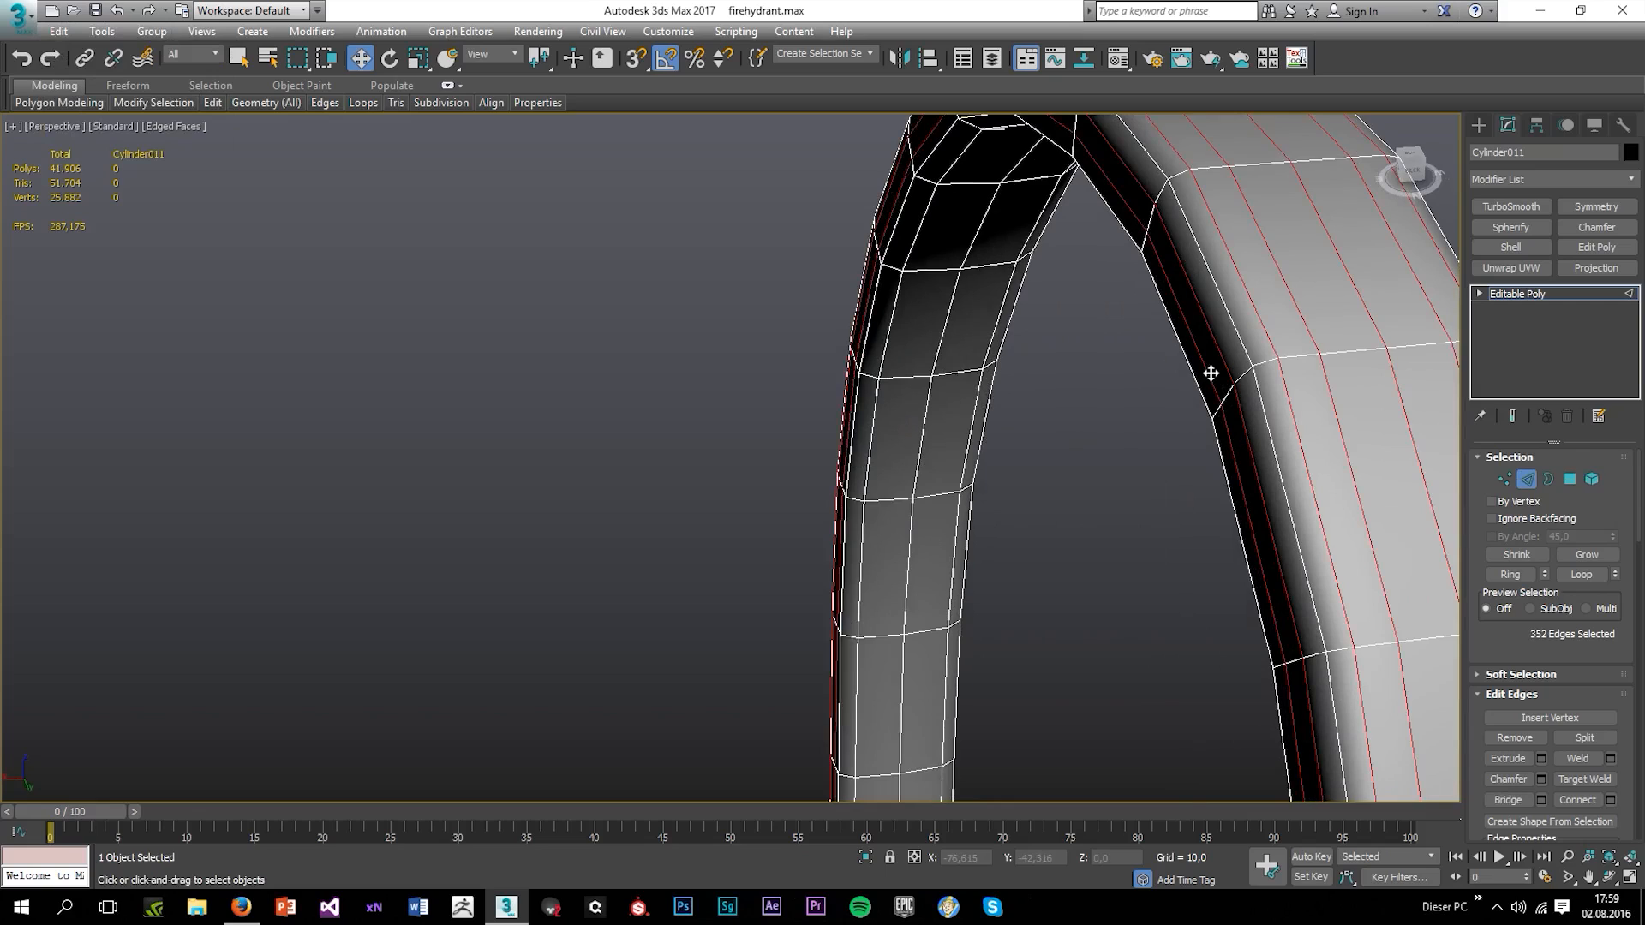
{"action": "double_click", "coordinate": [912, 254], "text": "ctrl"}
{"action": "double_click", "coordinate": [967, 258], "text": "ctrl"}
{"action": "double_click", "coordinate": [1024, 249], "text": "ctrl"}
{"action": "scroll", "coordinate": [1035, 289], "scroll_direction": "down", "scroll_amount": 3}
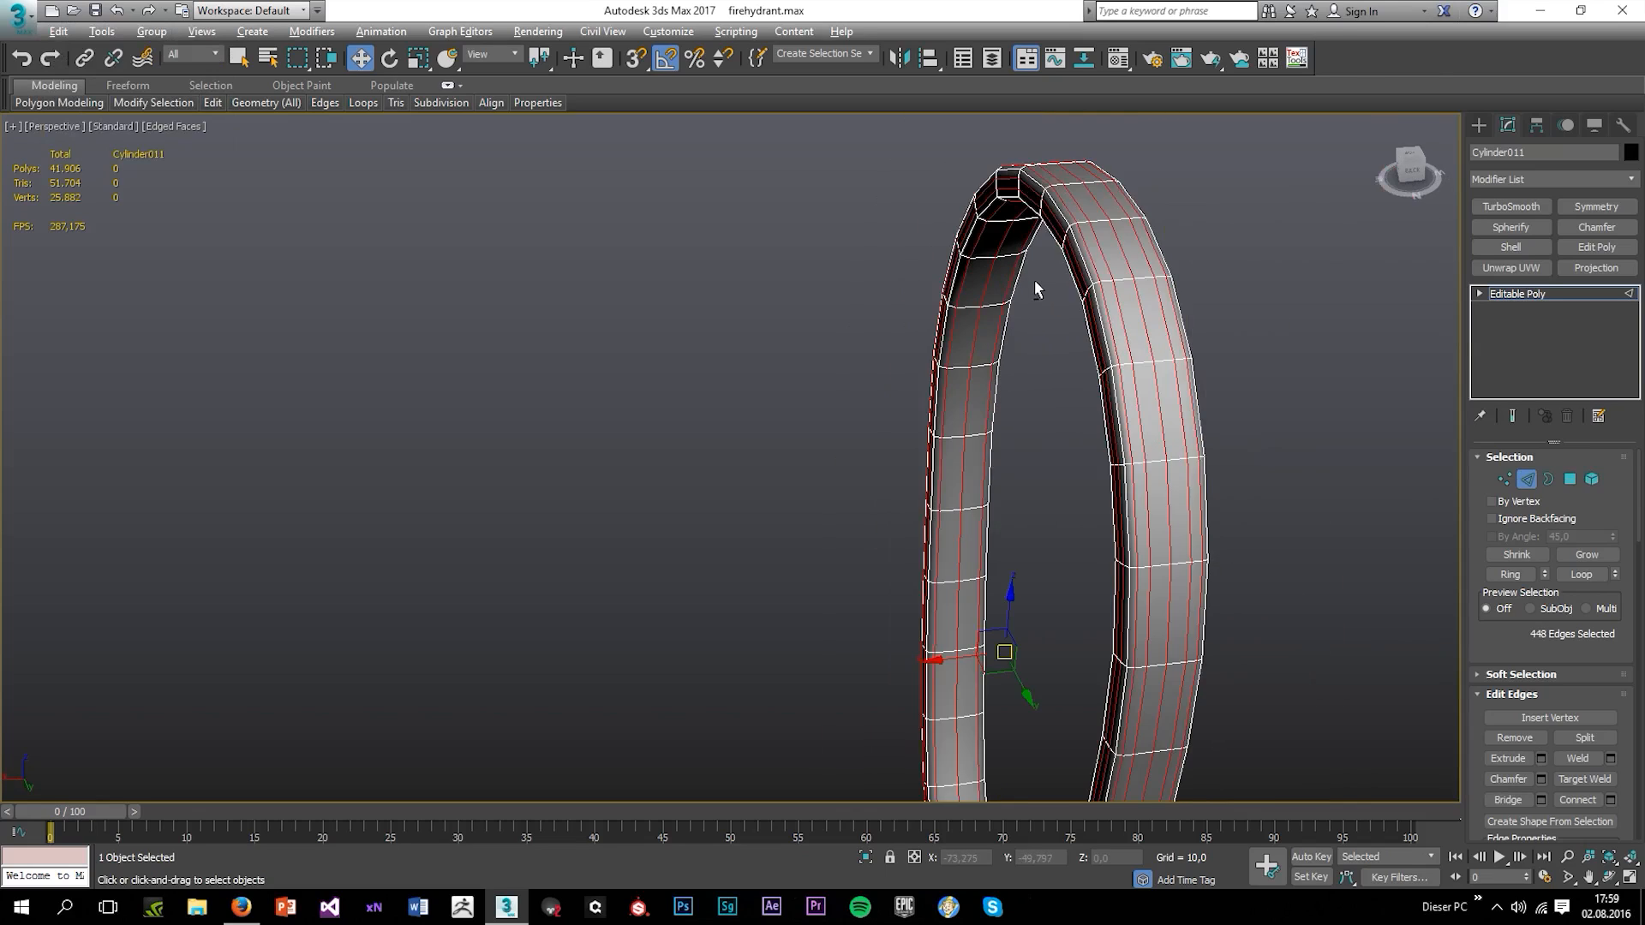
{"action": "middle_click_drag", "start_coordinate": [1034, 280], "coordinate": [1071, 172], "text": "alt"}
{"action": "key", "text": "ctrl+BackSpace"}
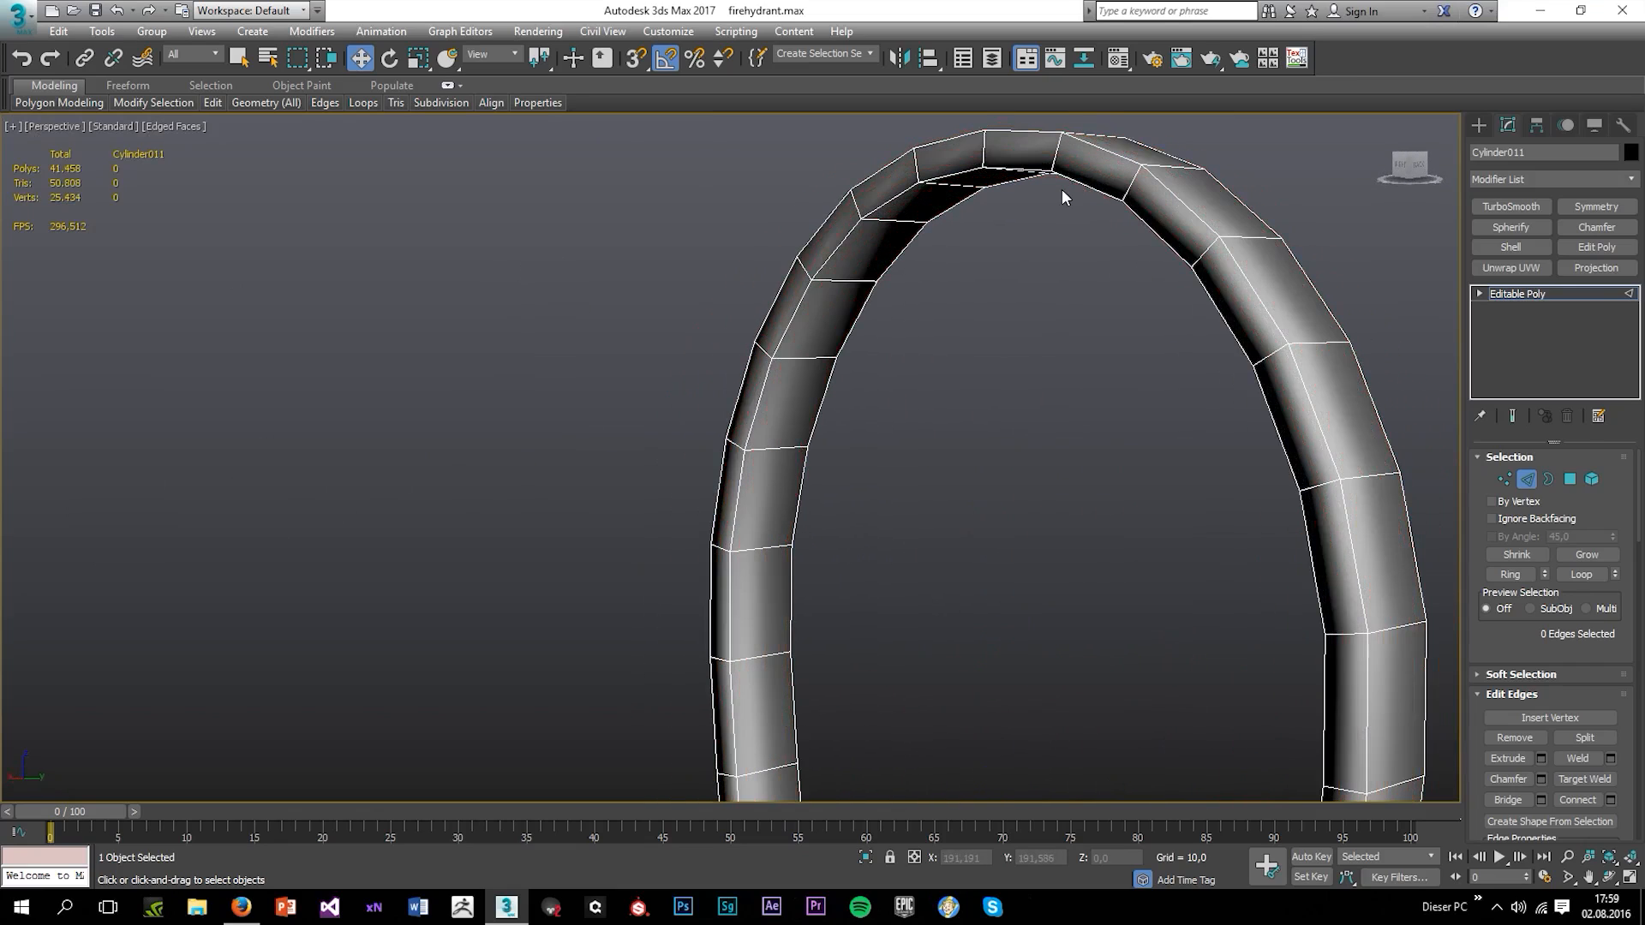
Select four neighbouring cross-section edge loops on each long straight side of the ring and remove them with their vertices
{"action": "middle_click_drag", "start_coordinate": [1240, 471], "coordinate": [947, 419], "text": "alt"}
{"action": "middle_click_drag", "start_coordinate": [1025, 525], "coordinate": [1066, 520], "text": "alt"}
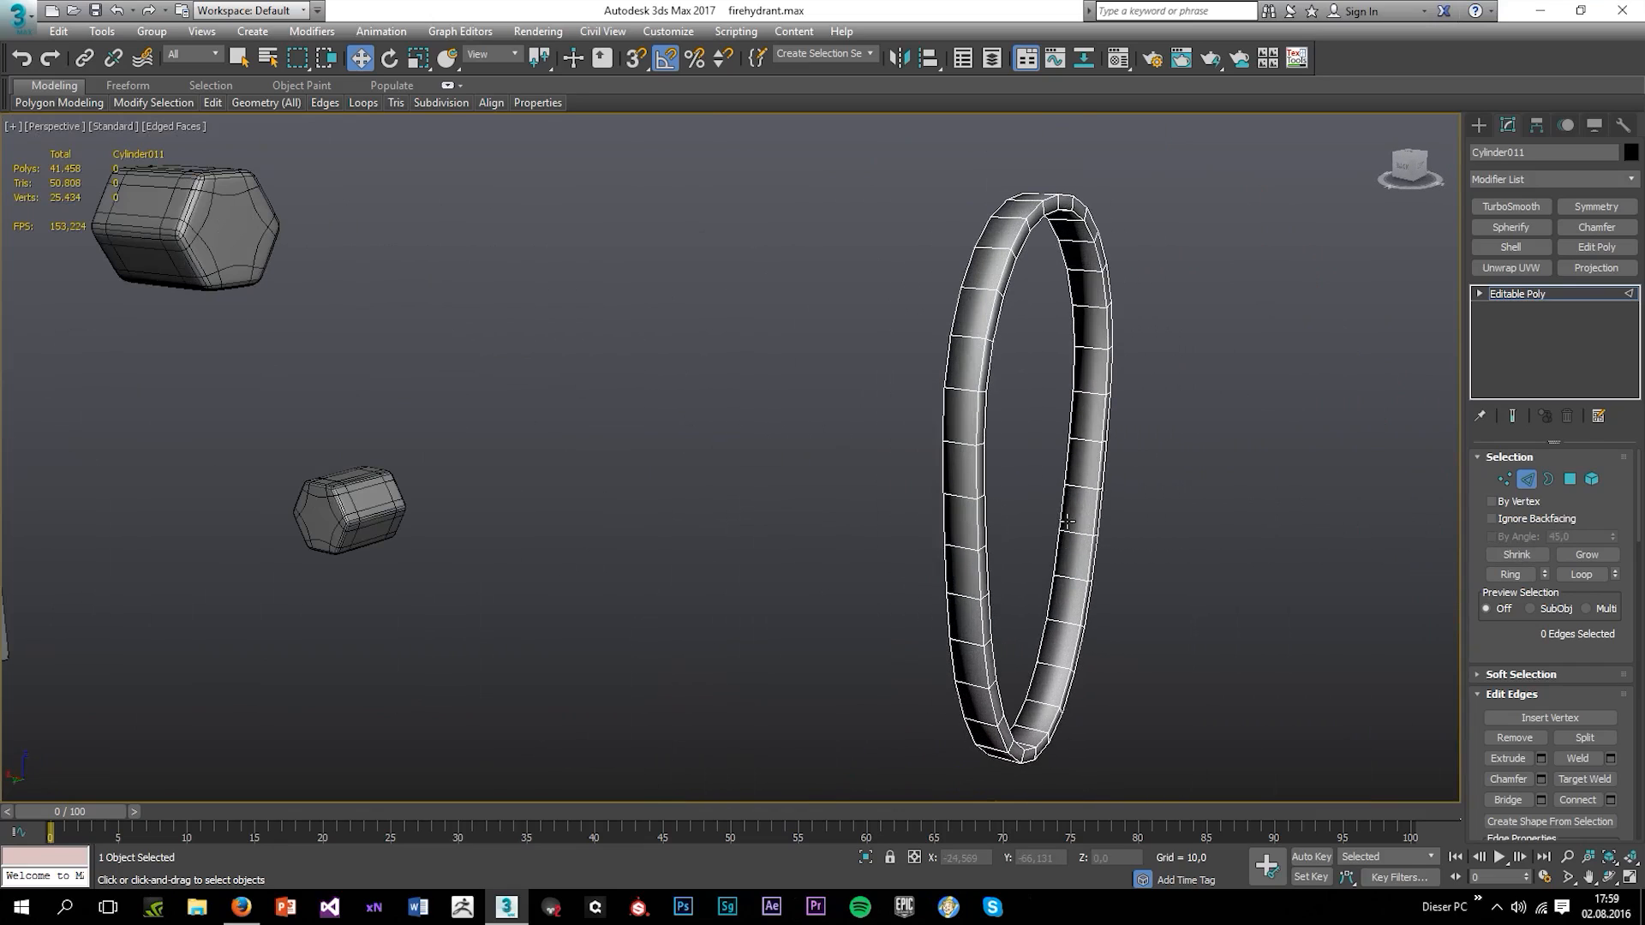
{"action": "left_click", "coordinate": [961, 442]}
{"action": "double_click", "coordinate": [961, 445]}
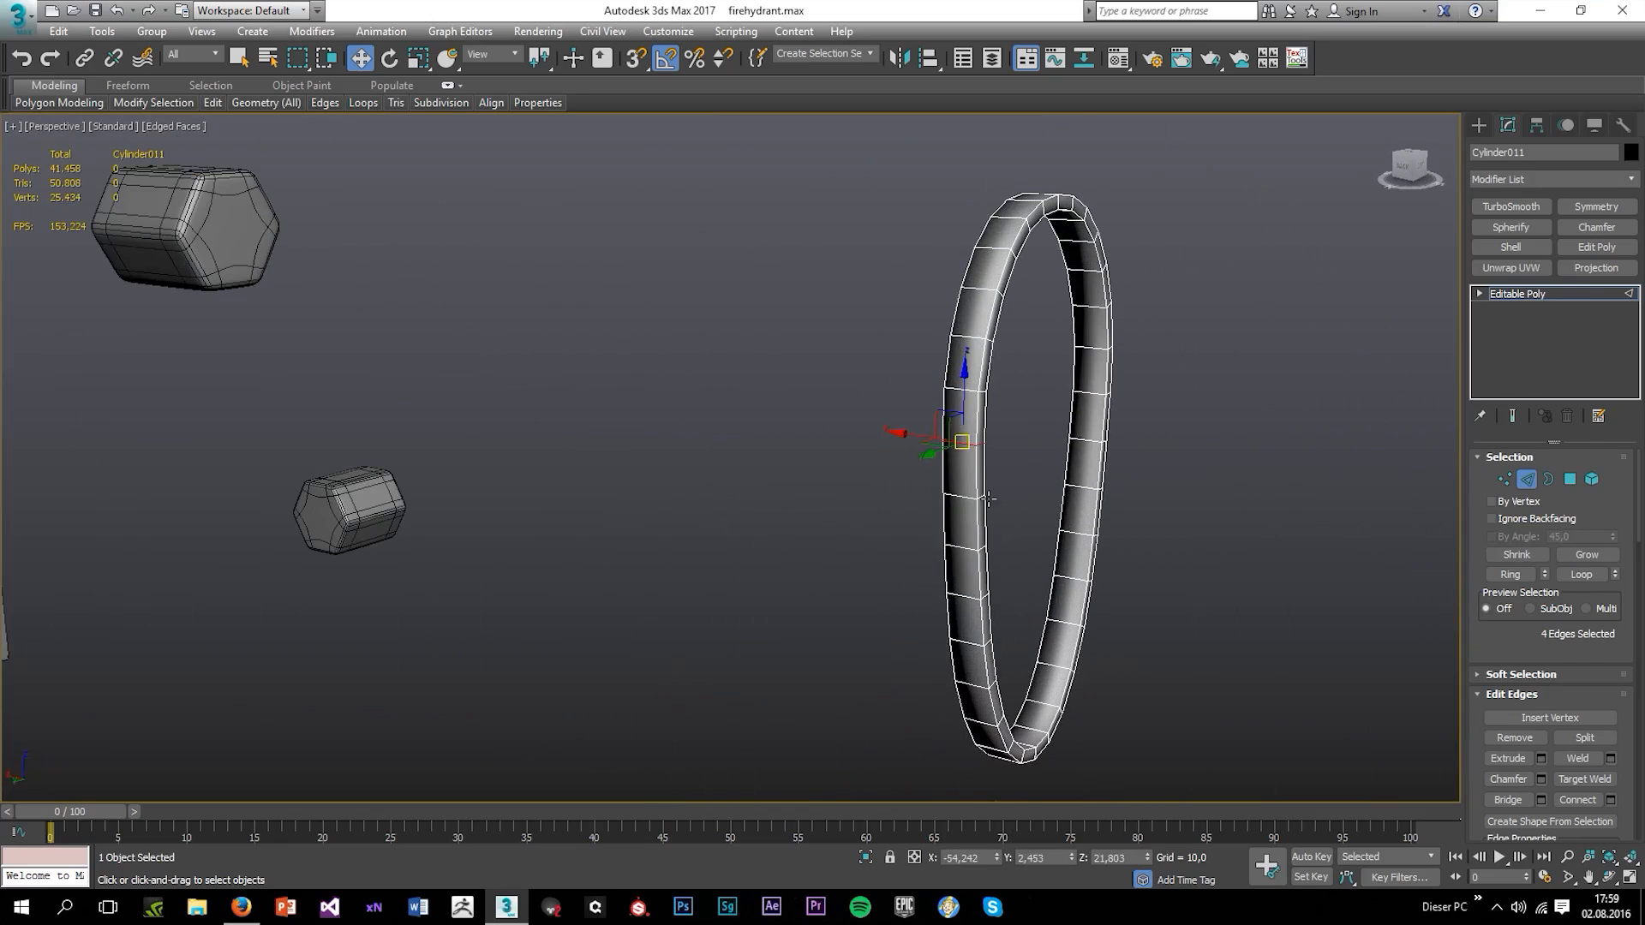
{"action": "double_click", "coordinate": [957, 545], "text": "ctrl"}
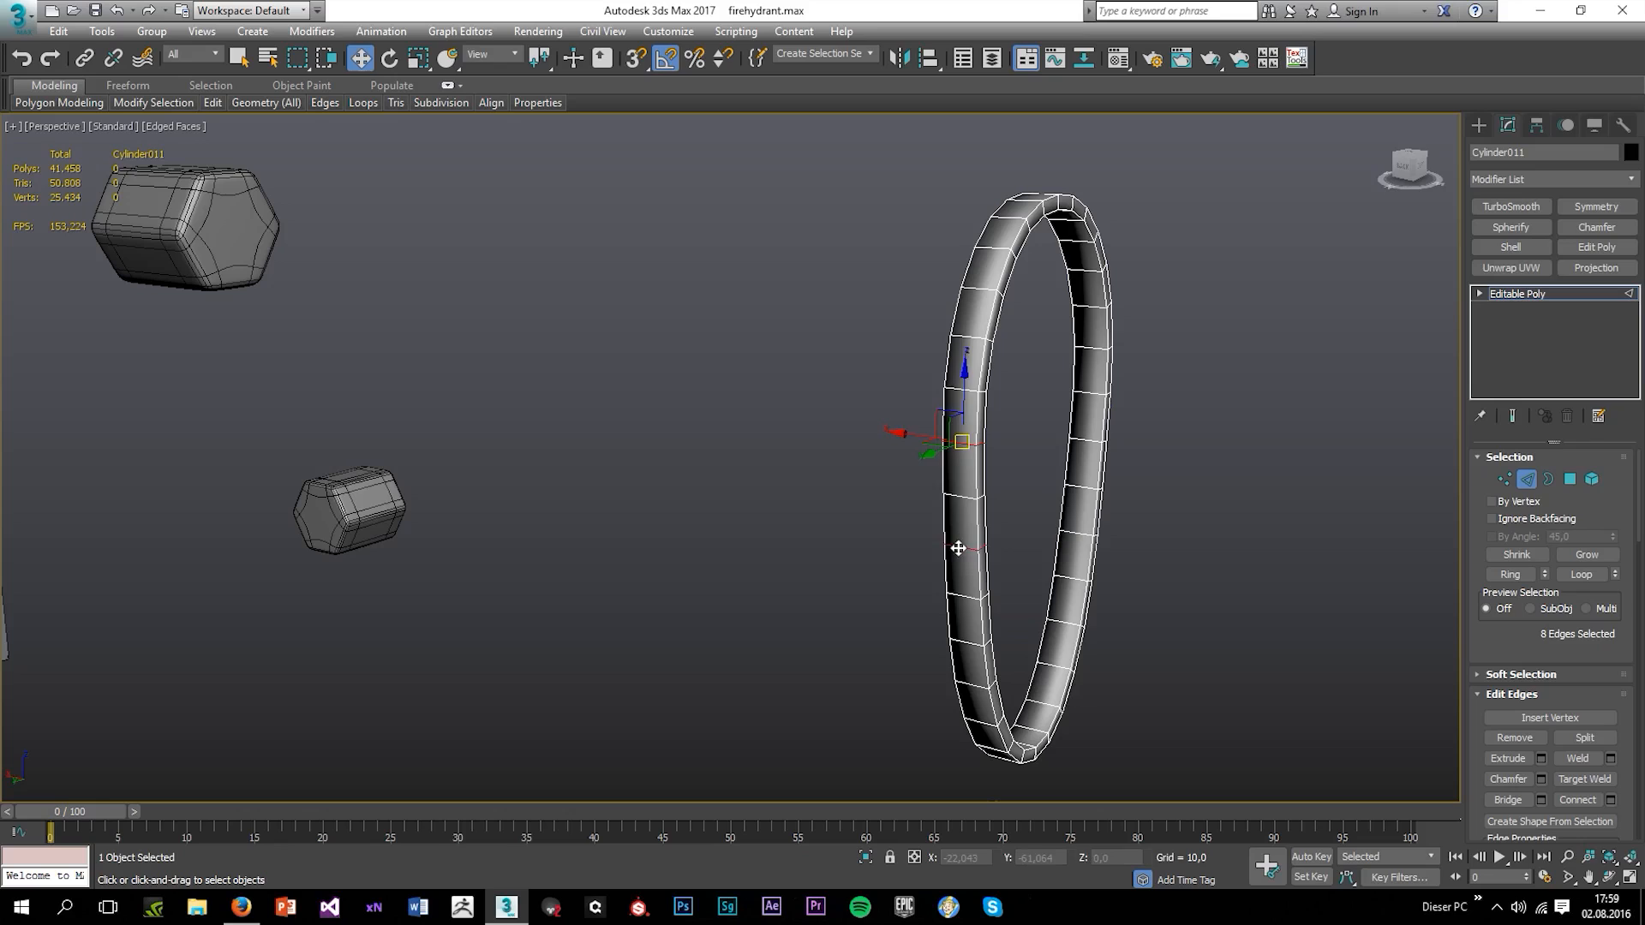
{"action": "double_click", "coordinate": [962, 498], "text": "ctrl"}
{"action": "middle_click_drag", "start_coordinate": [1001, 599], "coordinate": [1227, 541], "text": "alt"}
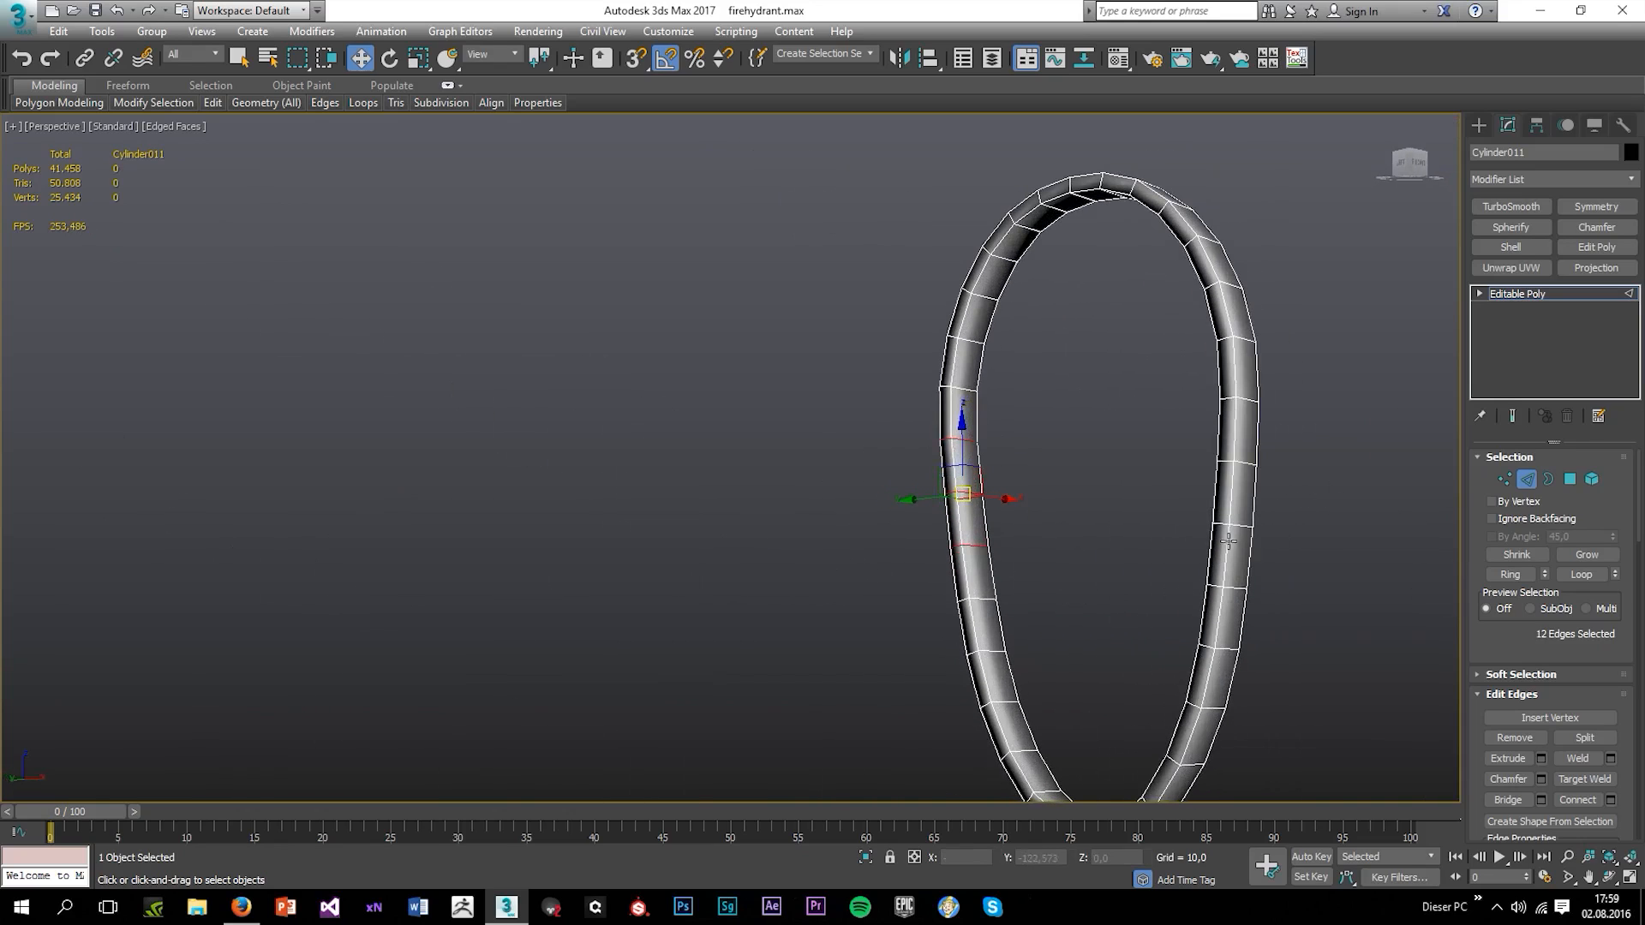
{"action": "double_click", "coordinate": [1248, 459], "text": "ctrl"}
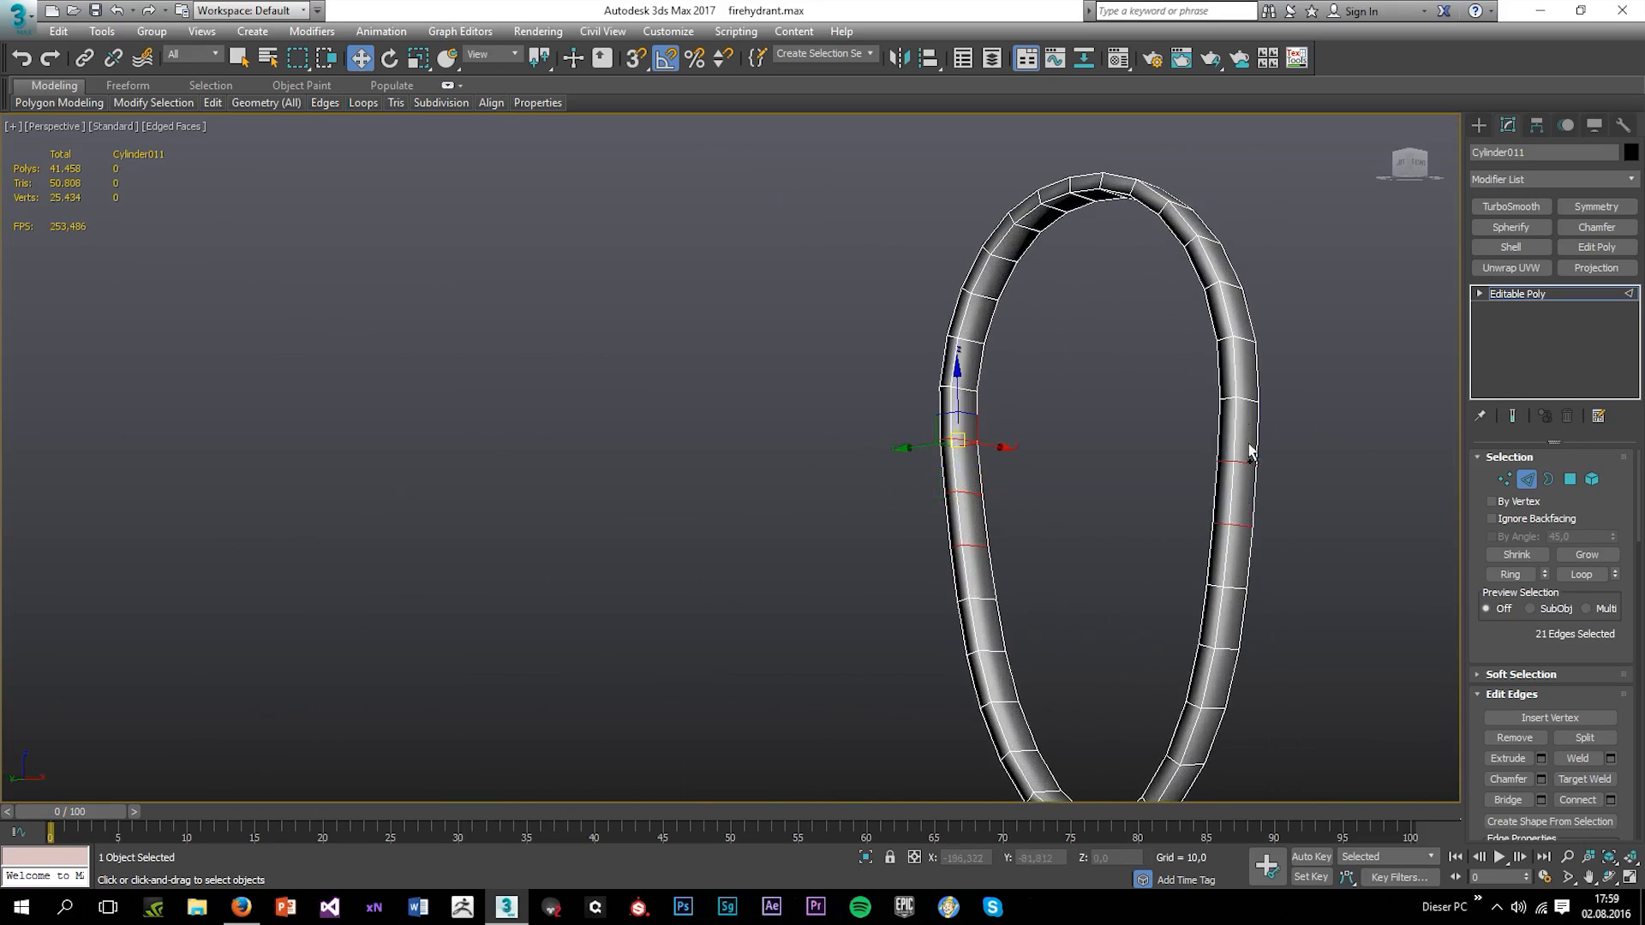
{"action": "double_click", "coordinate": [1247, 405], "text": "ctrl"}
{"action": "double_click", "coordinate": [1239, 590], "text": "ctrl"}
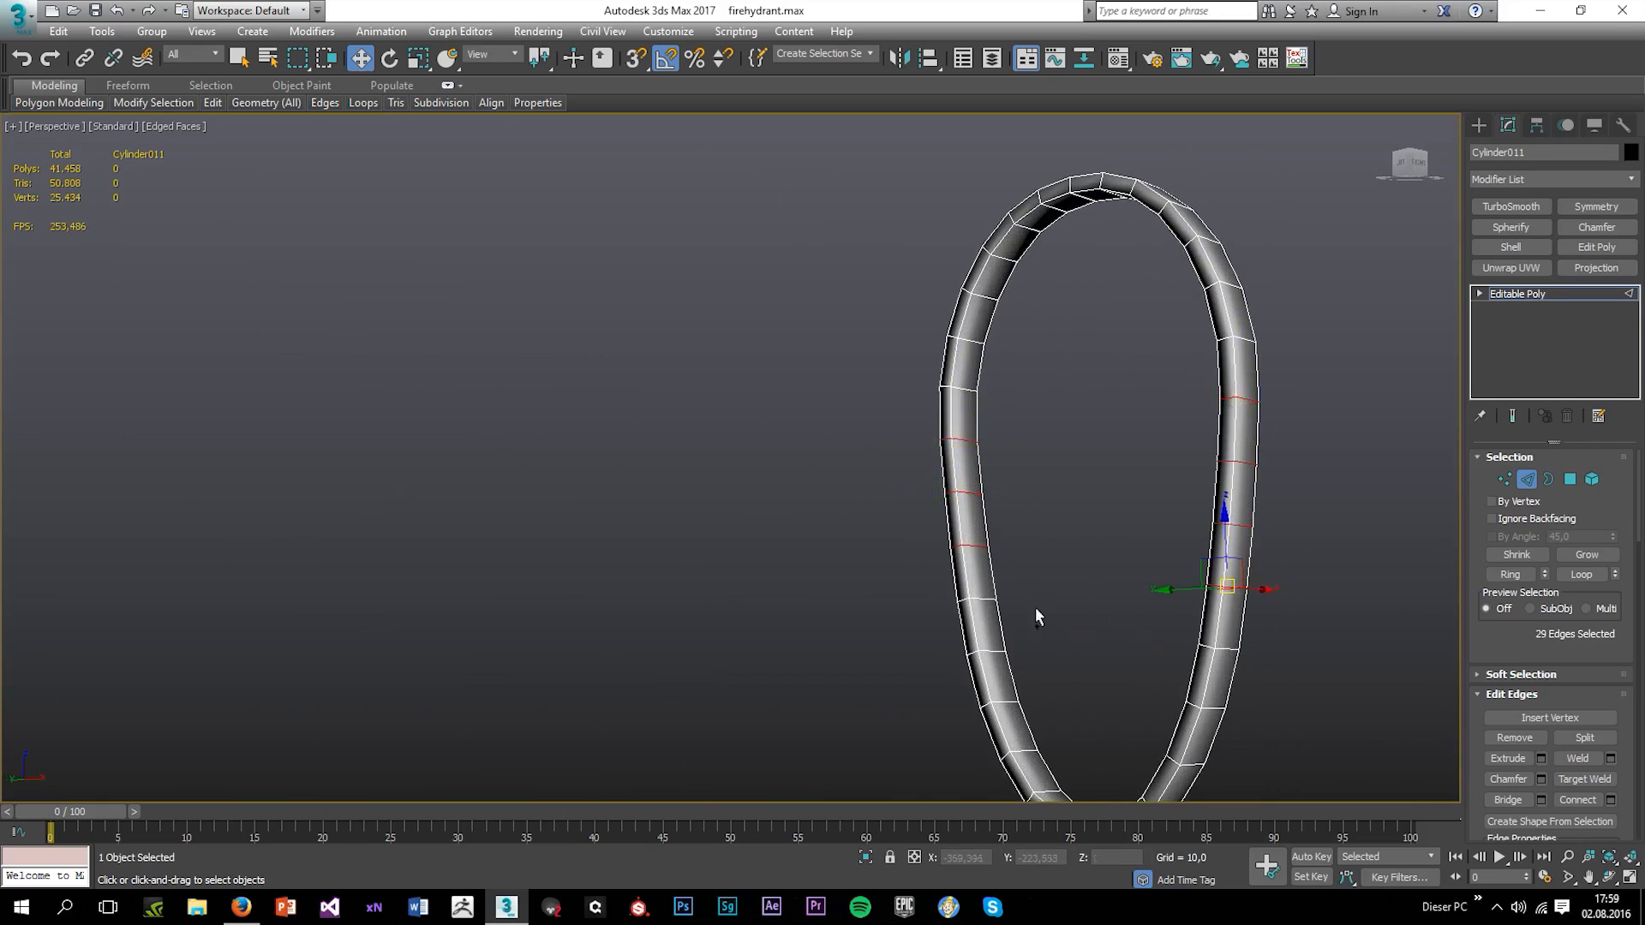
{"action": "double_click", "coordinate": [974, 597], "text": "ctrl"}
{"action": "middle_click_drag", "start_coordinate": [1038, 712], "coordinate": [991, 559]}
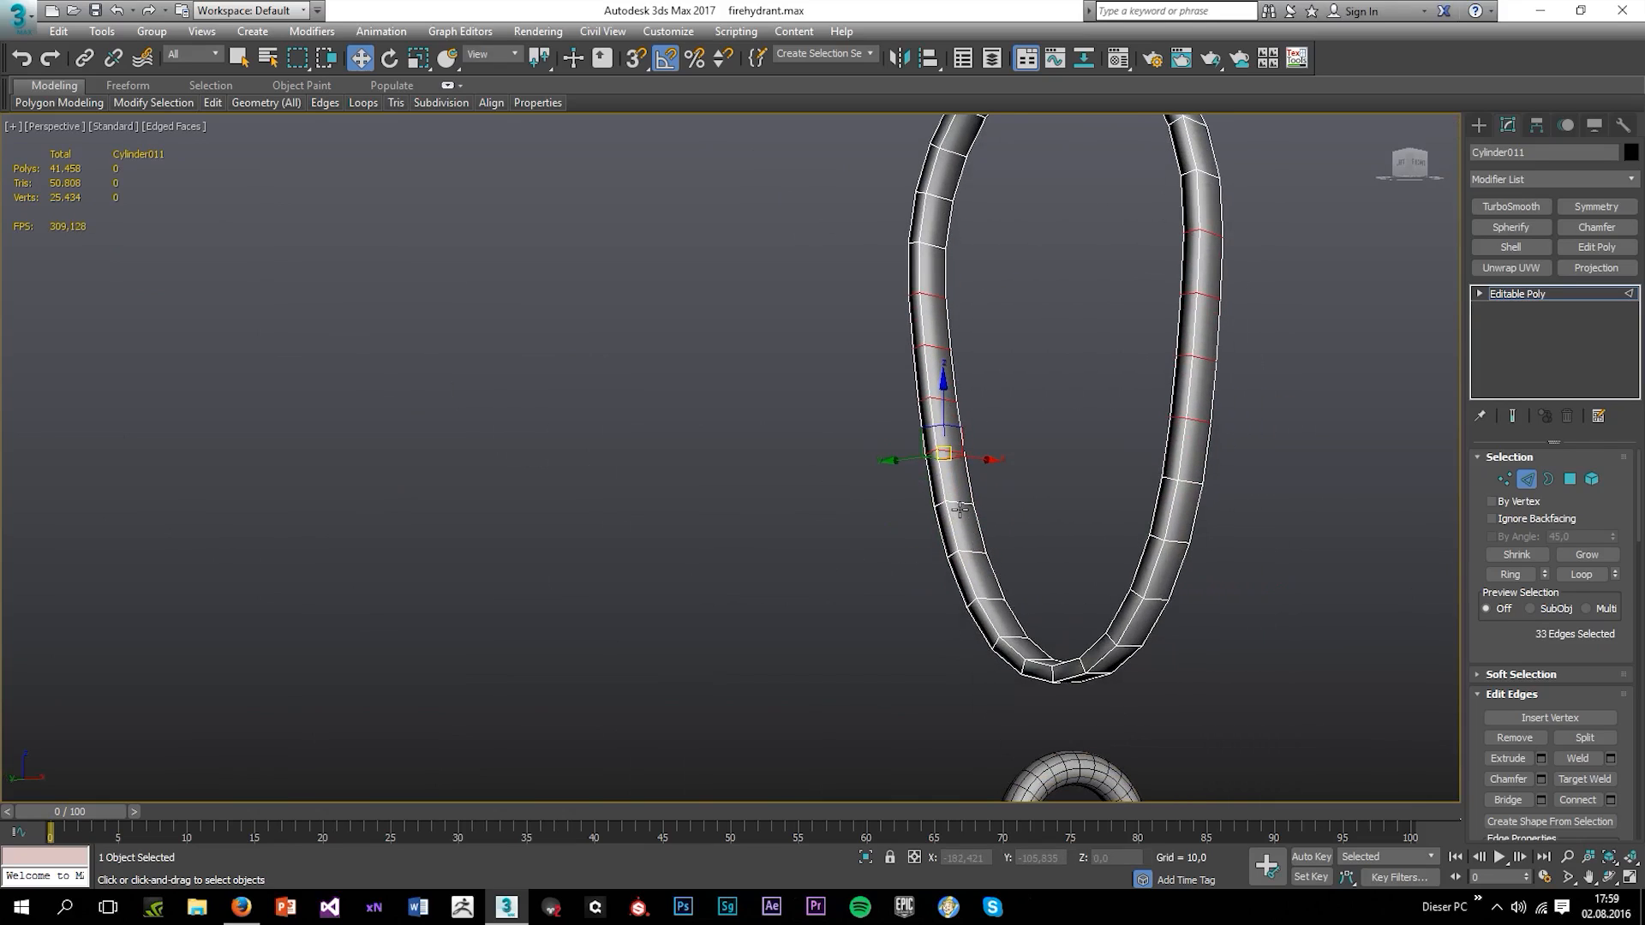
{"action": "key", "text": "ctrl+BackSpace"}
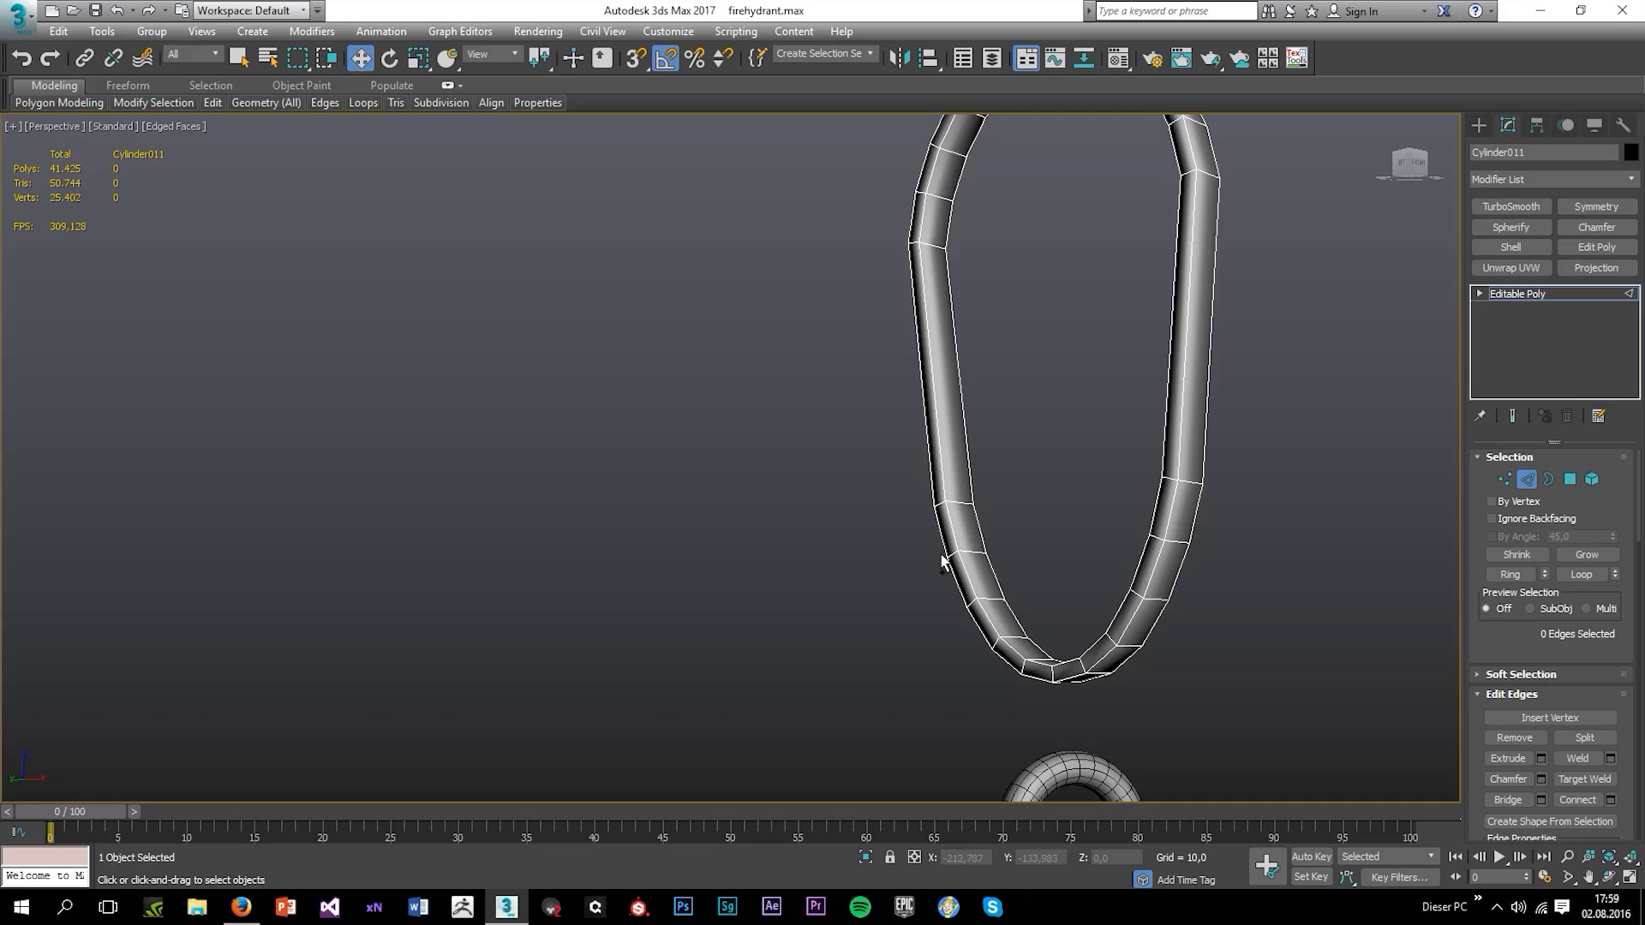
Undo the last removal, deselect the uppermost loop on each side, and remove the remaining three loops per side with their vertices
{"action": "key", "text": "ctrl+z"}
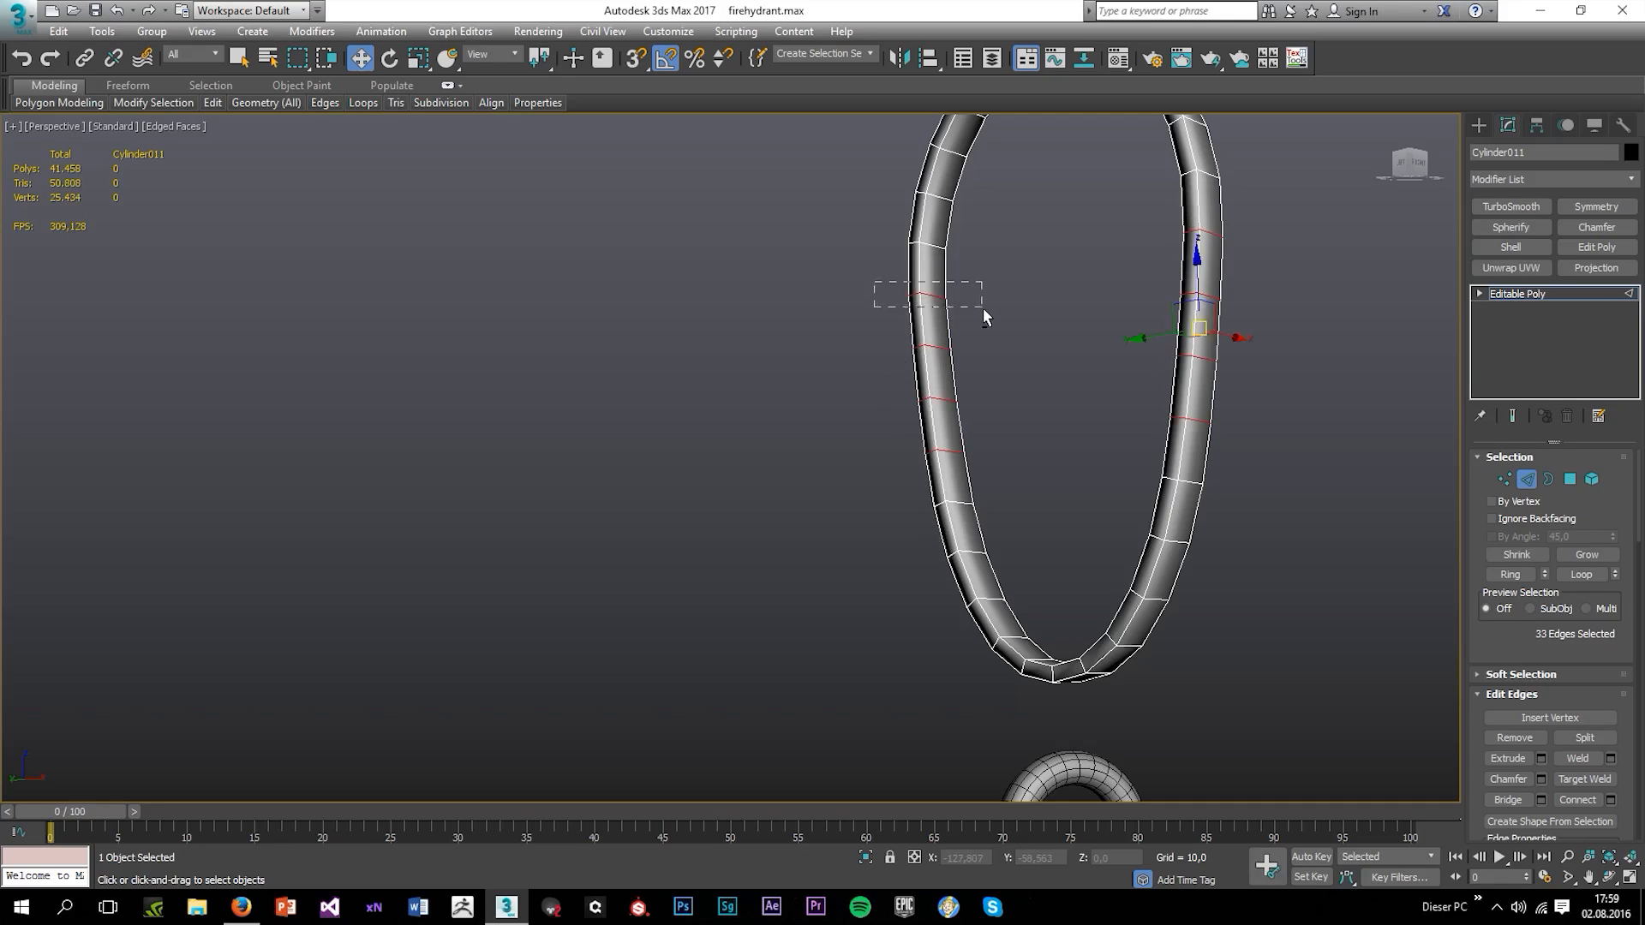
{"action": "key", "text": "ctrl+BackSpace"}
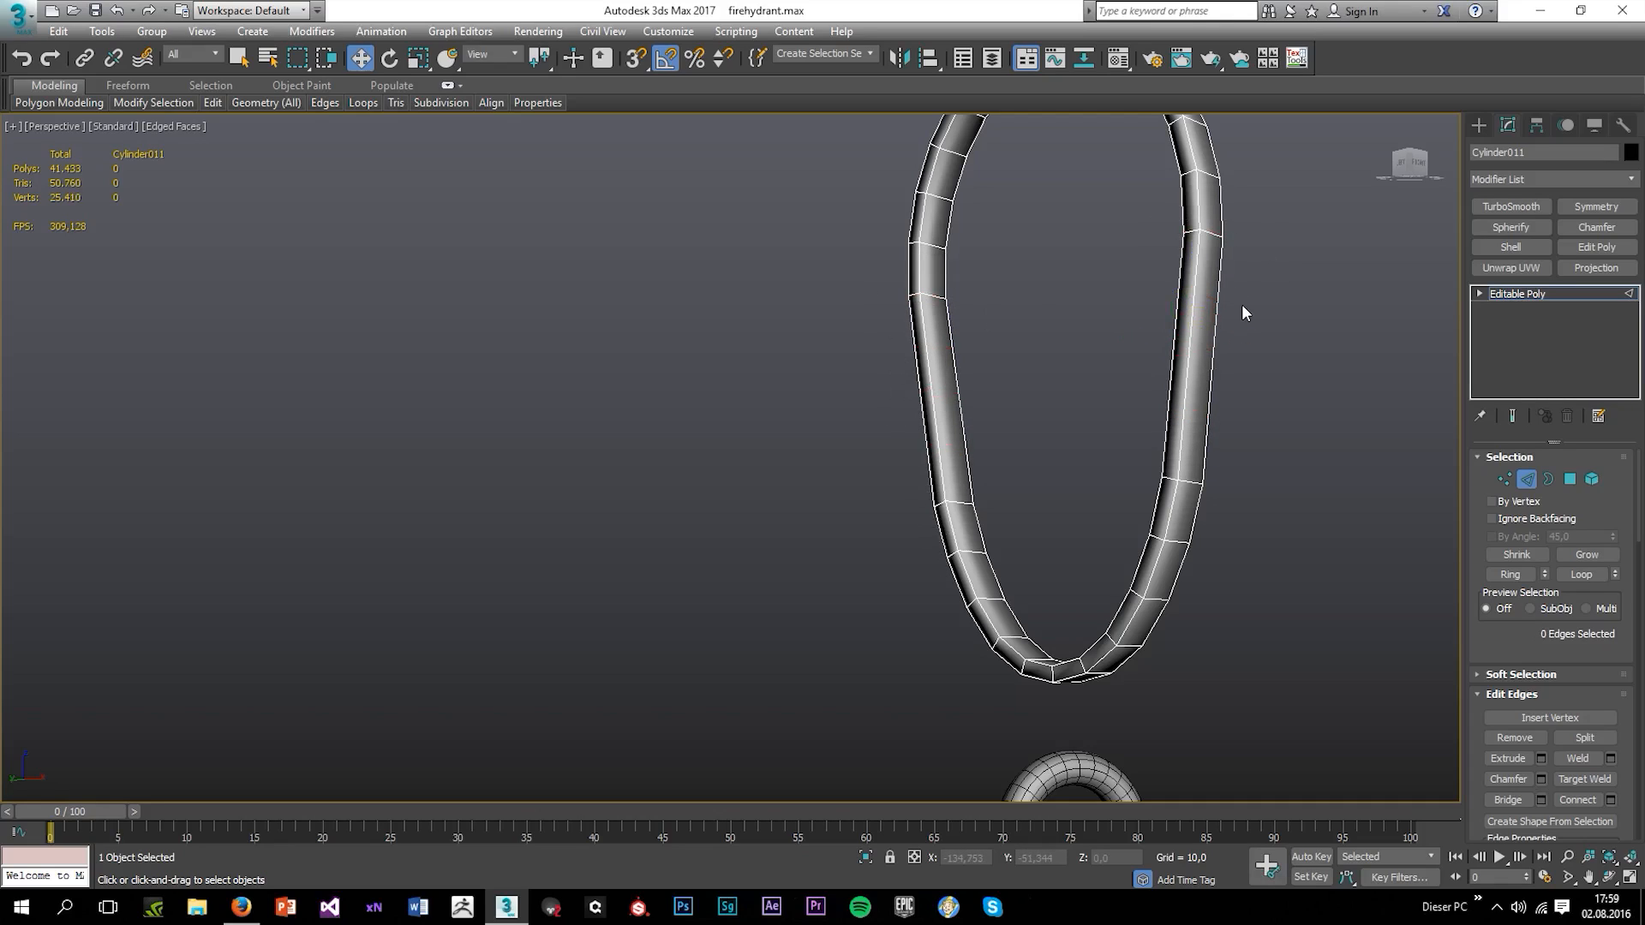
Examine the large ring's remaining edge loops around its lower and upper bends, picking one cross-section loop for inspection
{"action": "middle_click_drag", "start_coordinate": [1095, 330], "coordinate": [1126, 364], "text": "alt"}
{"action": "scroll", "coordinate": [995, 664], "scroll_direction": "up", "scroll_amount": 2}
{"action": "scroll", "coordinate": [1059, 368], "scroll_direction": "up", "scroll_amount": 2}
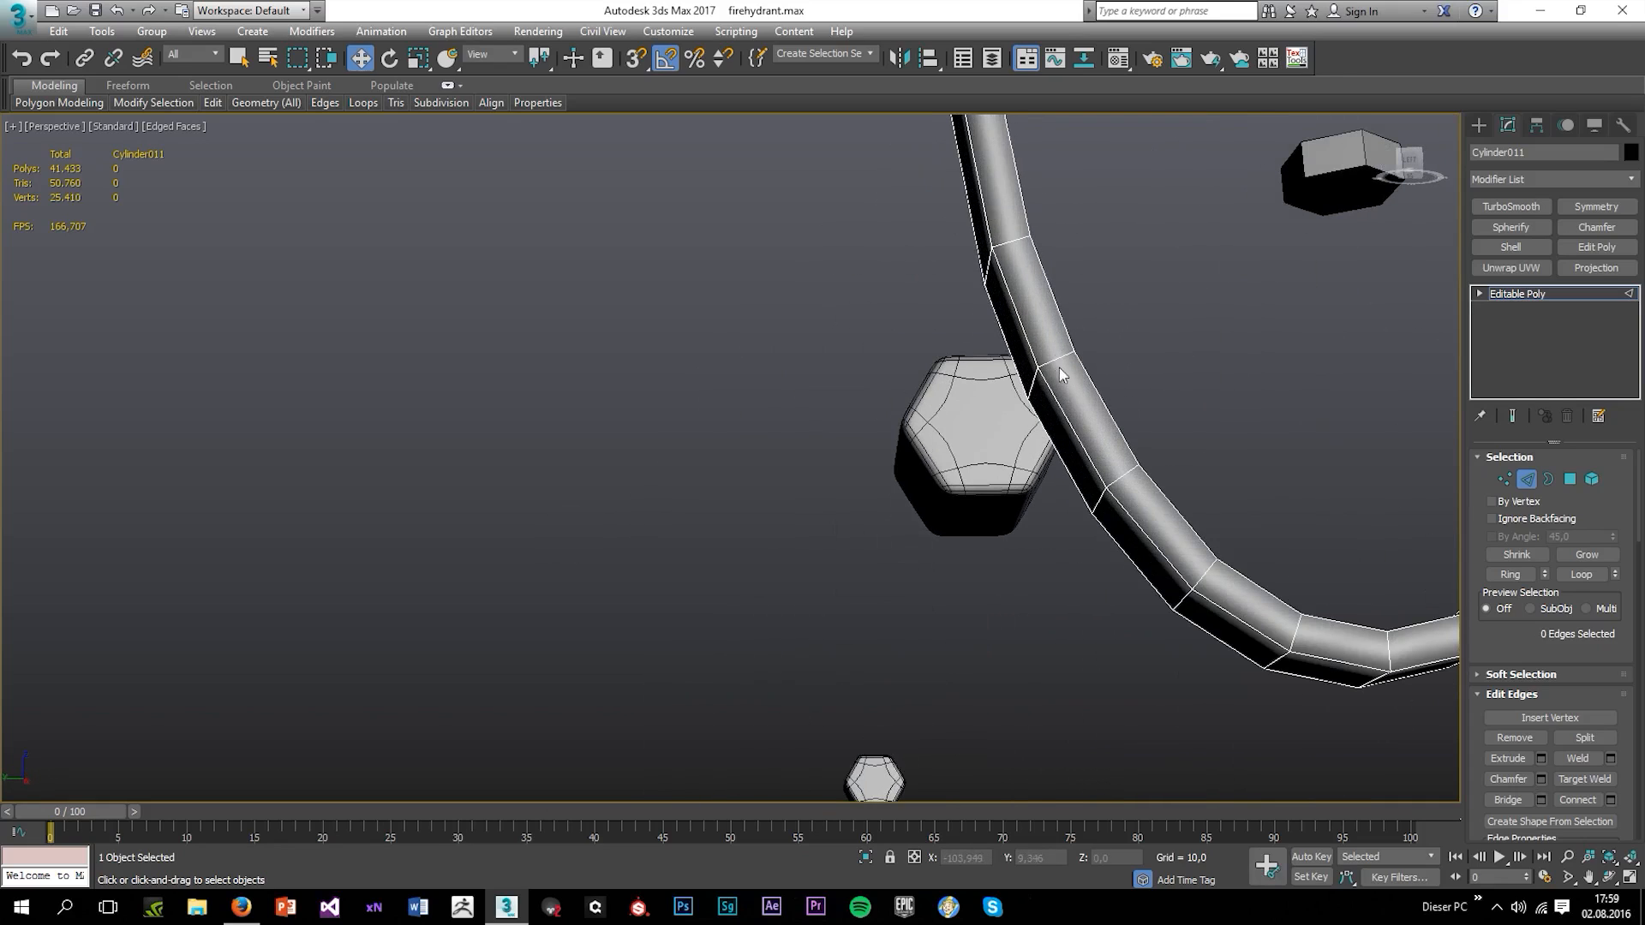
{"action": "middle_click_drag", "start_coordinate": [1137, 493], "coordinate": [1066, 569], "text": "alt"}
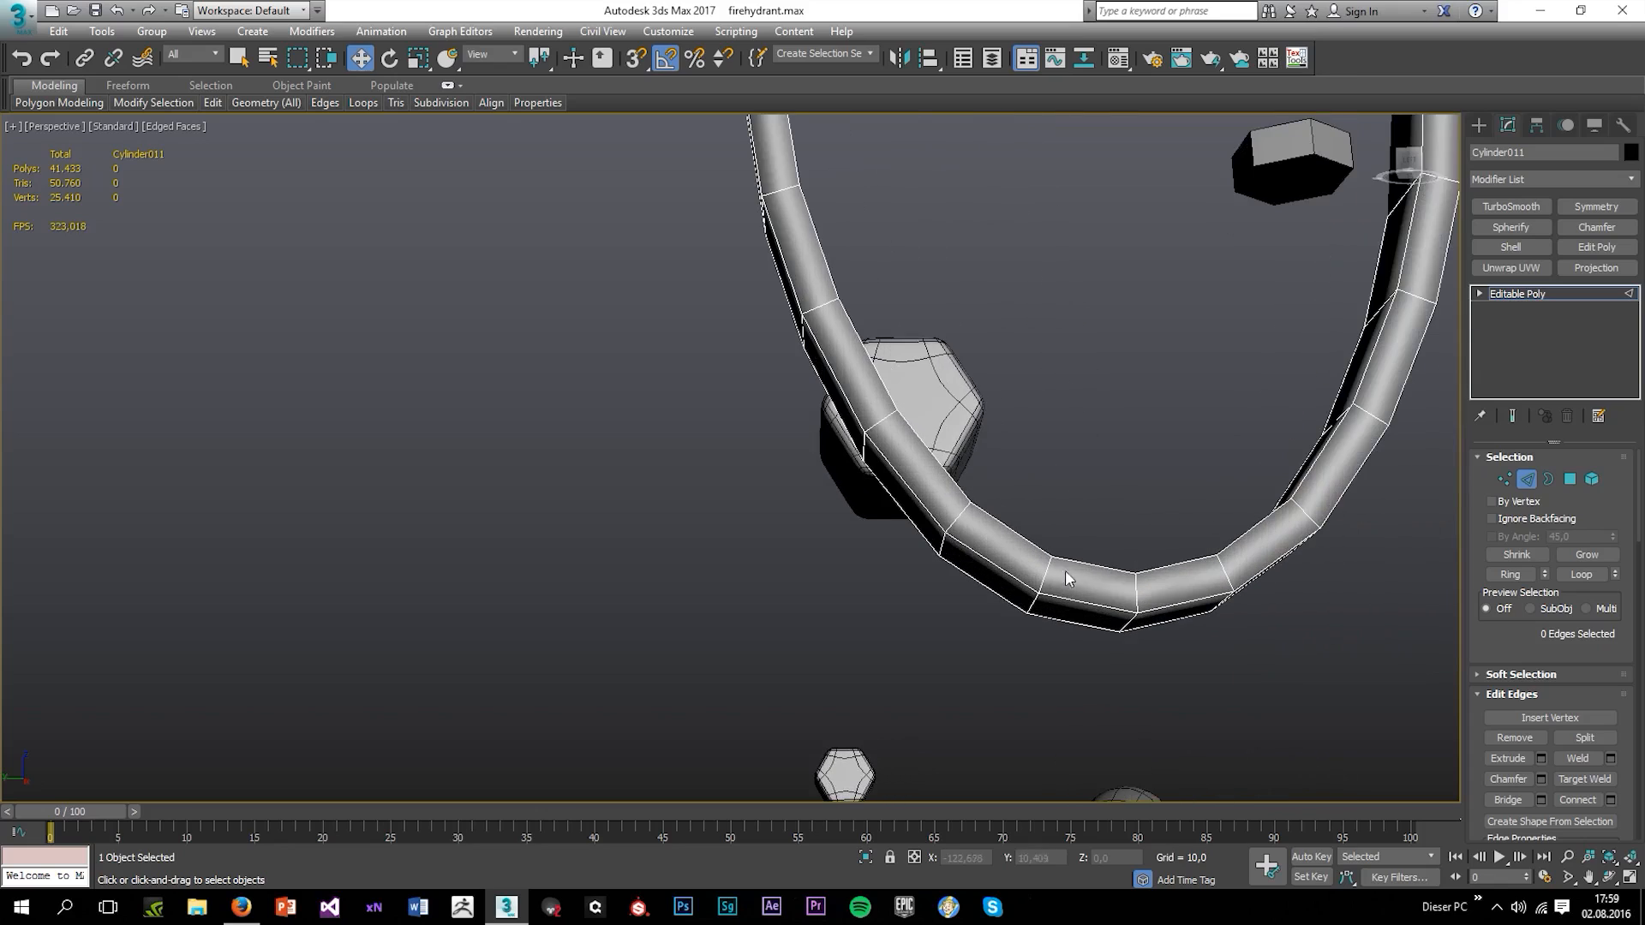
{"action": "double_click", "coordinate": [950, 521]}
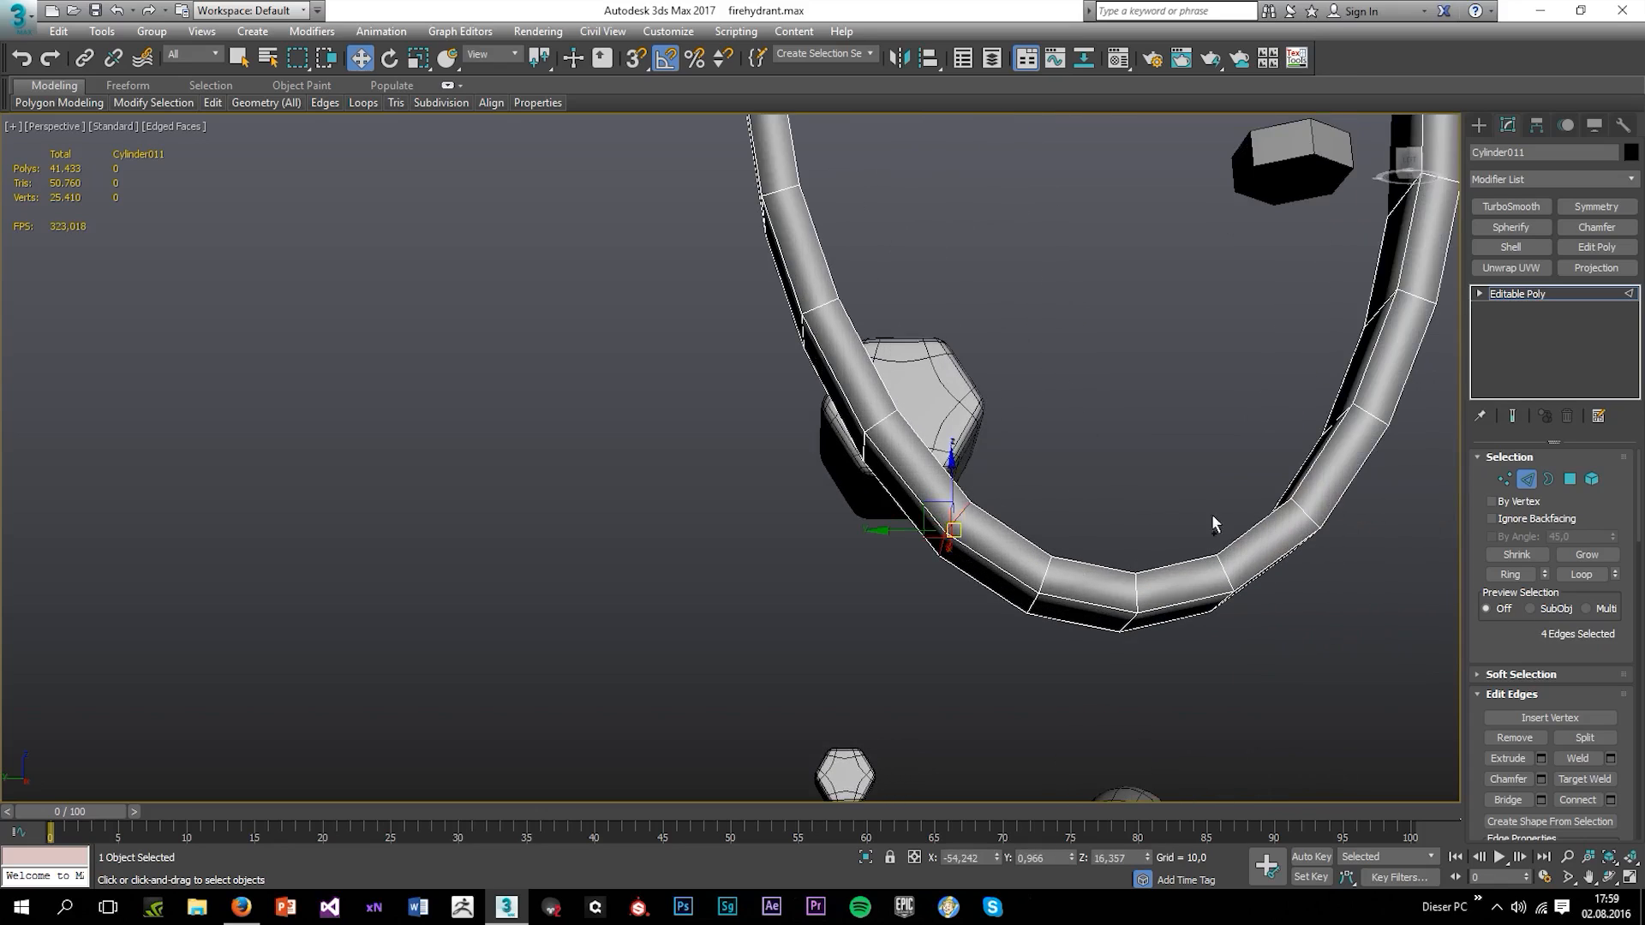
{"action": "scroll", "coordinate": [1211, 435], "scroll_direction": "down", "scroll_amount": 5}
{"action": "middle_click_drag", "start_coordinate": [1233, 296], "coordinate": [1195, 330], "text": "alt"}
{"action": "middle_click_drag", "start_coordinate": [1195, 330], "coordinate": [1073, 530]}
{"action": "scroll", "coordinate": [999, 399], "scroll_direction": "up", "scroll_amount": 2}
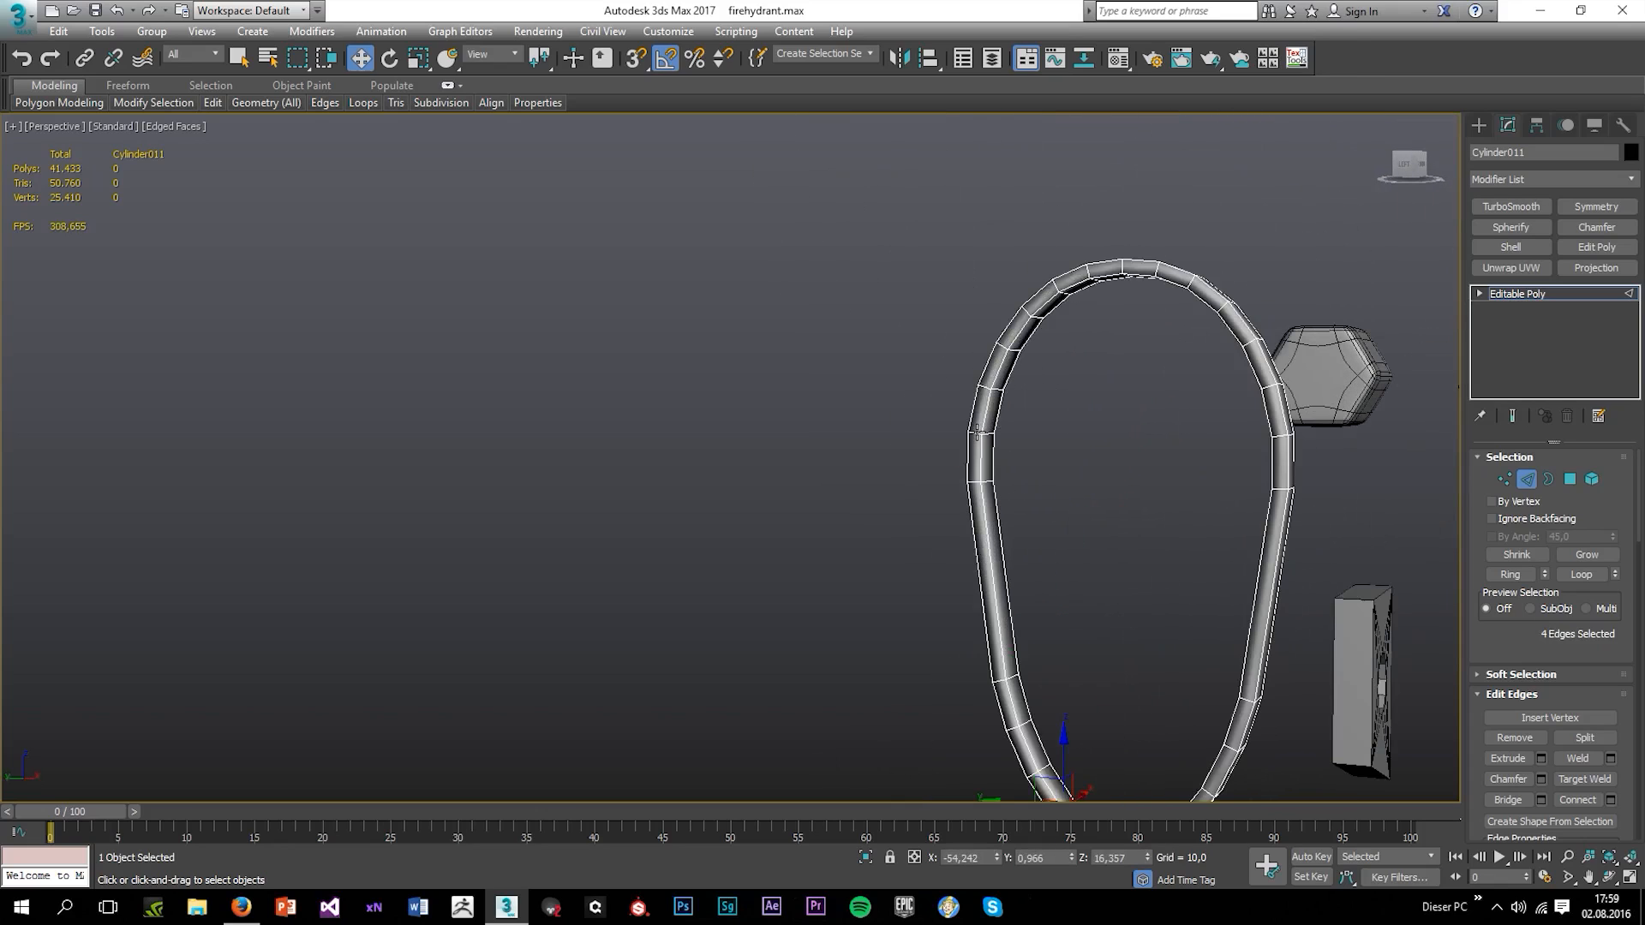
{"action": "scroll", "coordinate": [985, 437], "scroll_direction": "down", "scroll_amount": 2}
{"action": "middle_click_drag", "start_coordinate": [997, 439], "coordinate": [1054, 463], "text": "alt"}
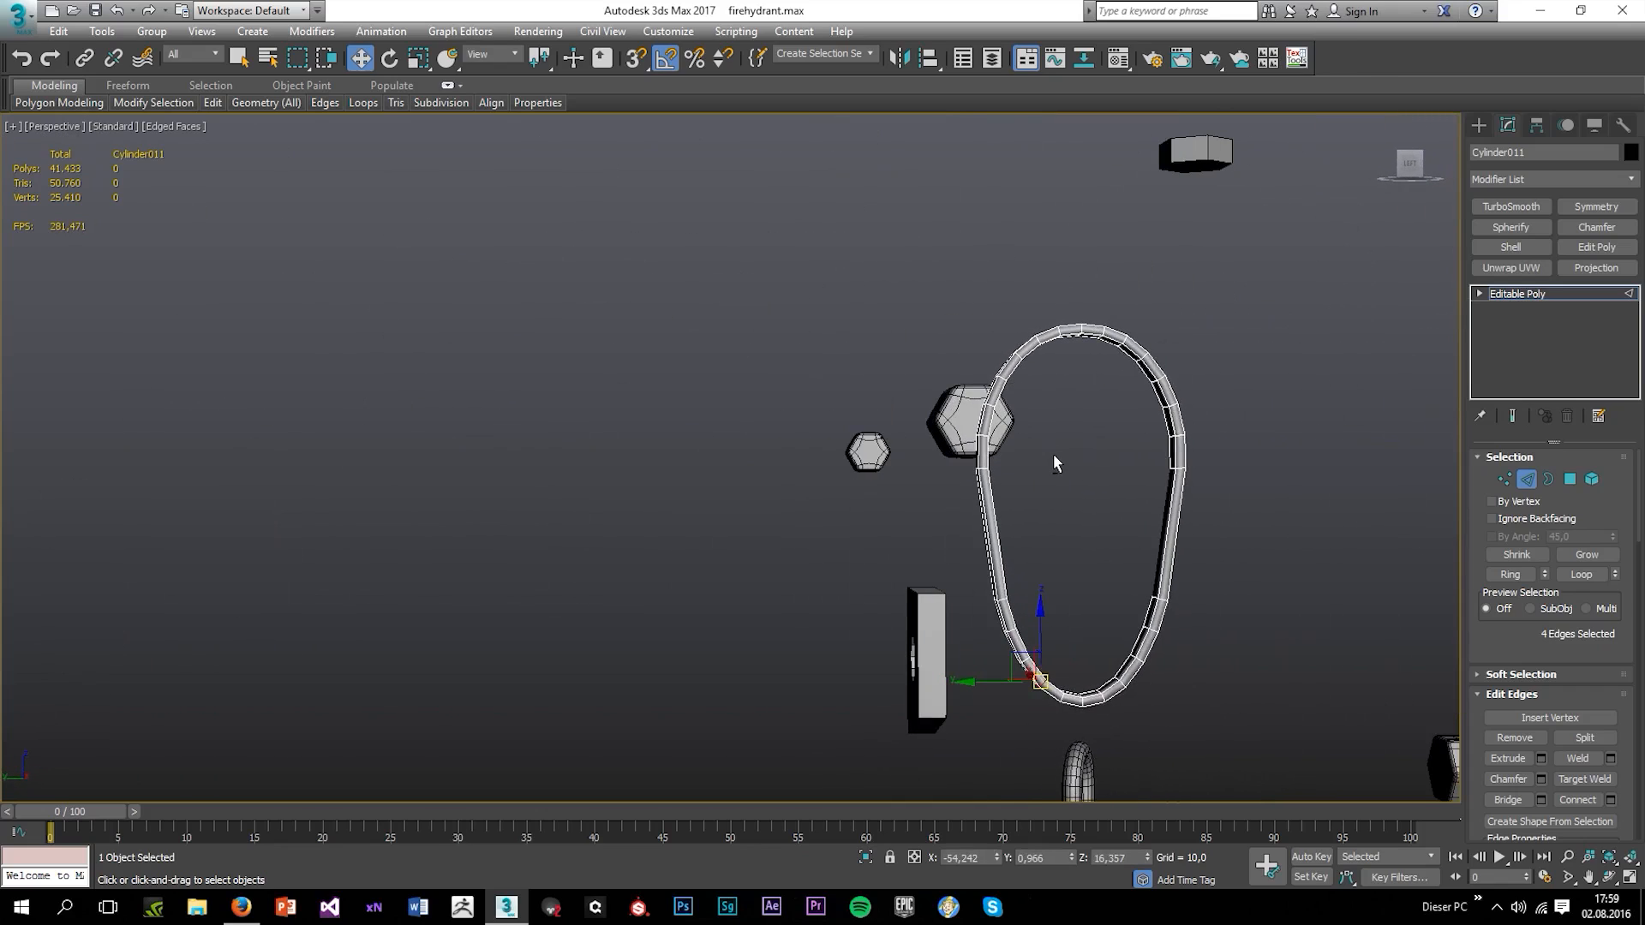
Select the entire large ring as an element, apply Smooth to its polygons, and display the model without edges
{"action": "left_click", "coordinate": [1523, 294]}
{"action": "middle_click_drag", "start_coordinate": [1223, 445], "coordinate": [1310, 462], "text": "alt"}
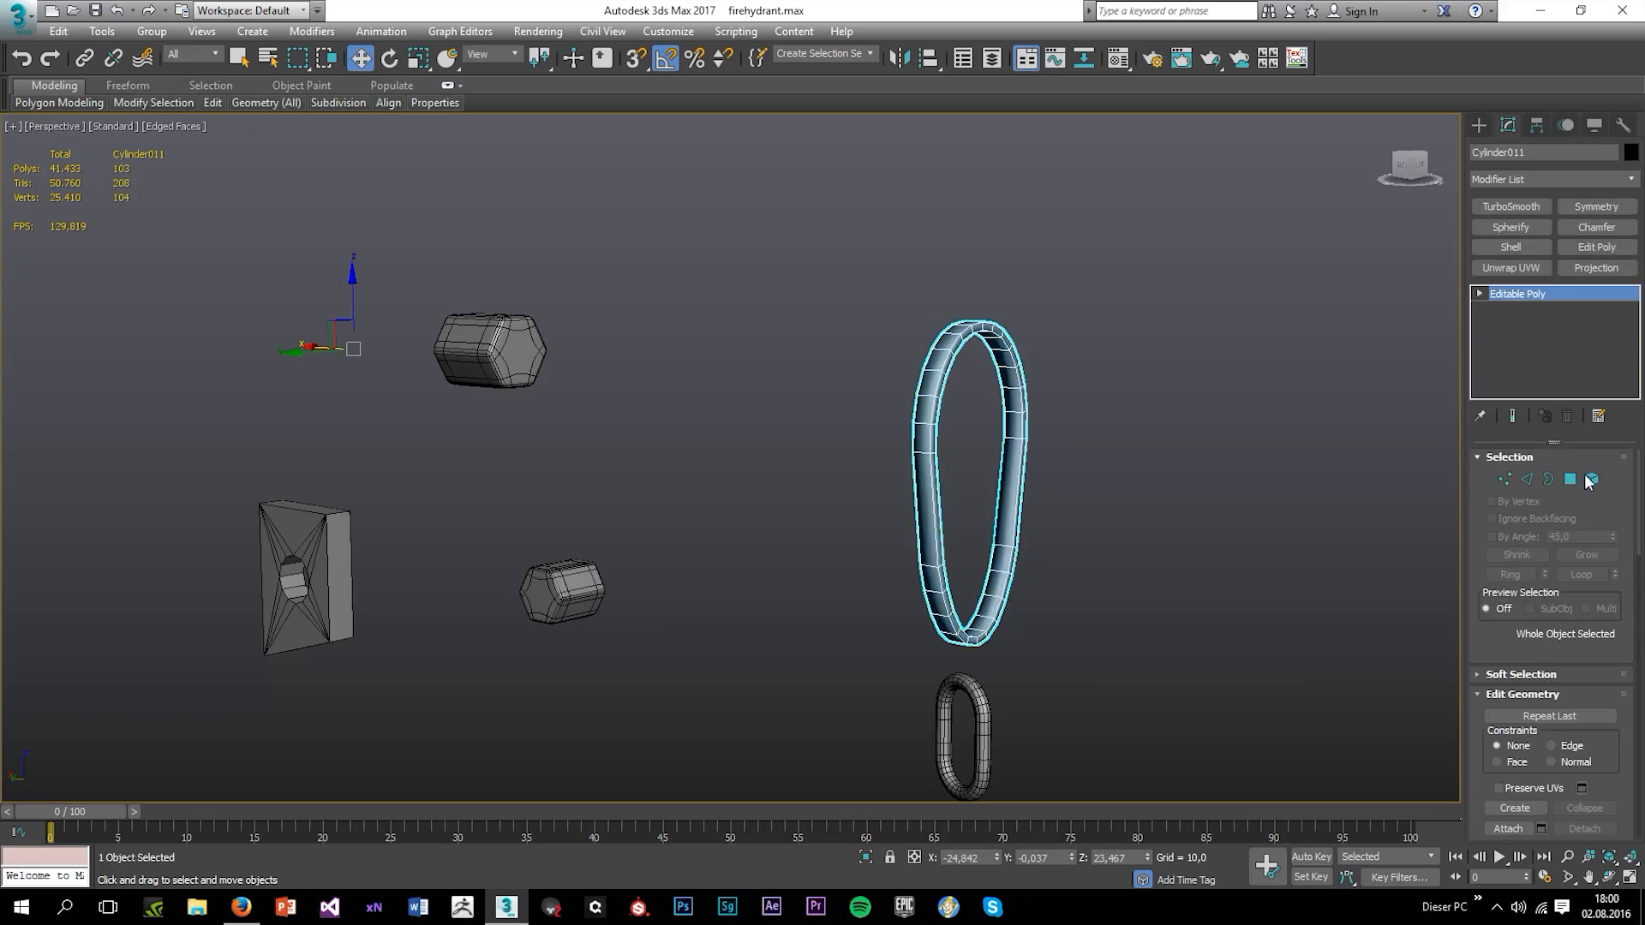
{"action": "left_click", "coordinate": [1590, 479]}
{"action": "left_click", "coordinate": [1021, 495]}
{"action": "mouse_move", "coordinate": [564, 102]}
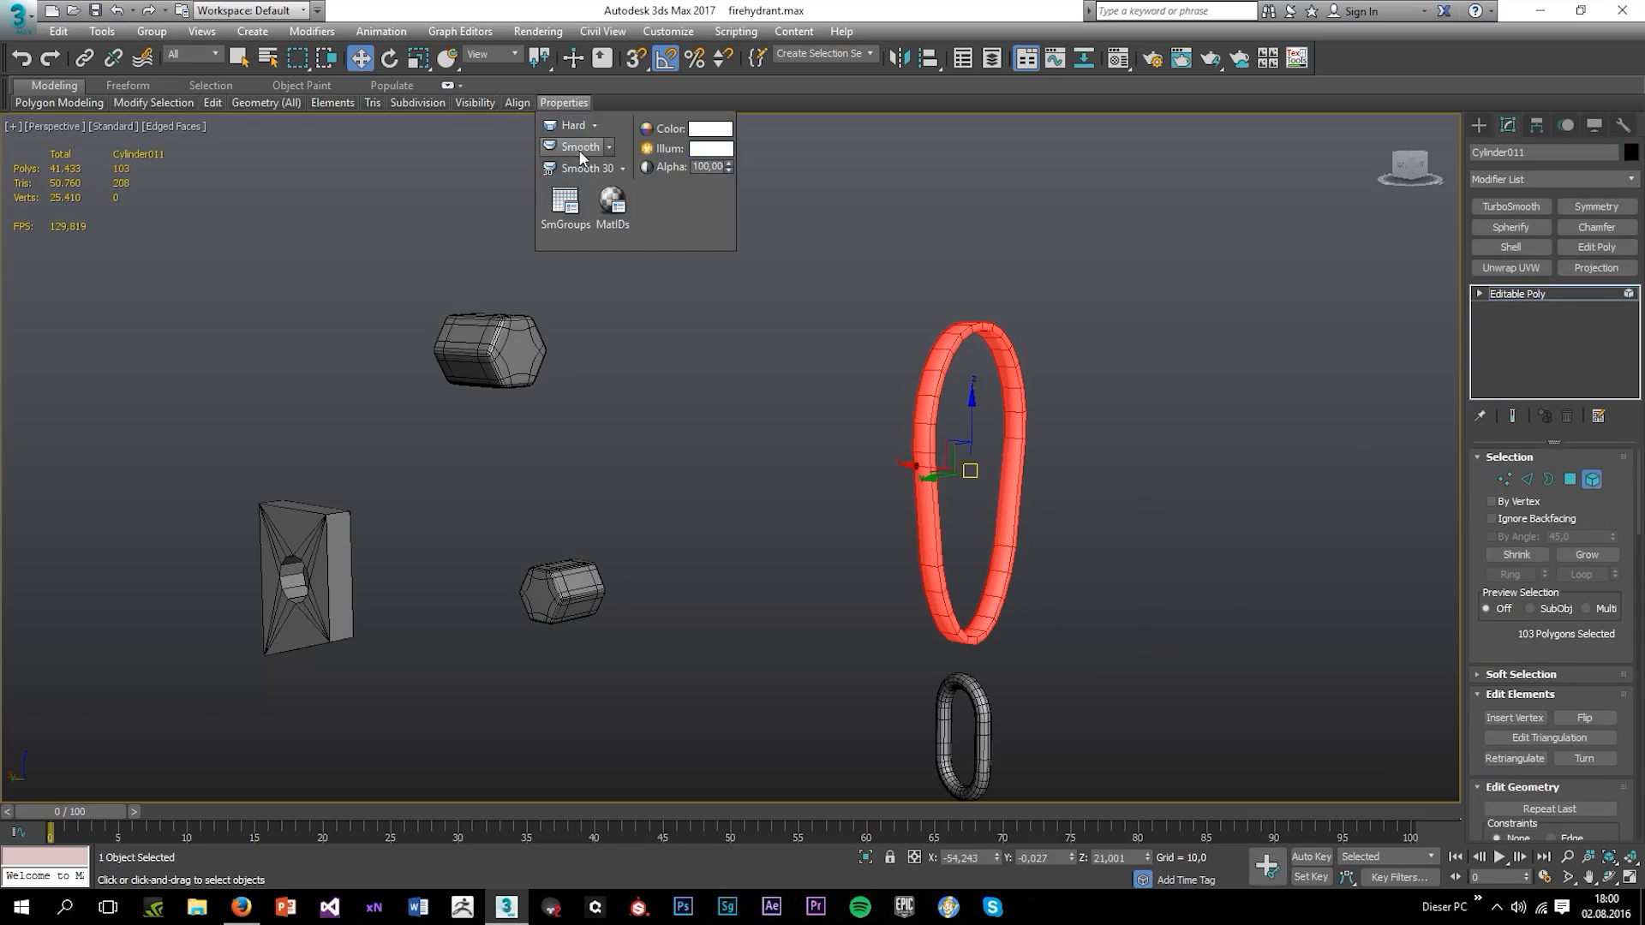
{"action": "left_click", "coordinate": [579, 151]}
{"action": "left_click", "coordinate": [917, 301]}
{"action": "mouse_move", "coordinate": [917, 302]}
{"action": "middle_mouse_down", "text": "alt"}
{"action": "mouse_move", "coordinate": [817, 362]}
{"action": "mouse_move", "coordinate": [1084, 463]}
{"action": "mouse_move", "coordinate": [997, 433]}
{"action": "mouse_move", "coordinate": [957, 564]}
{"action": "mouse_move", "coordinate": [848, 411]}
{"action": "middle_mouse_up", "text": "alt"}
{"action": "key", "text": "F4"}
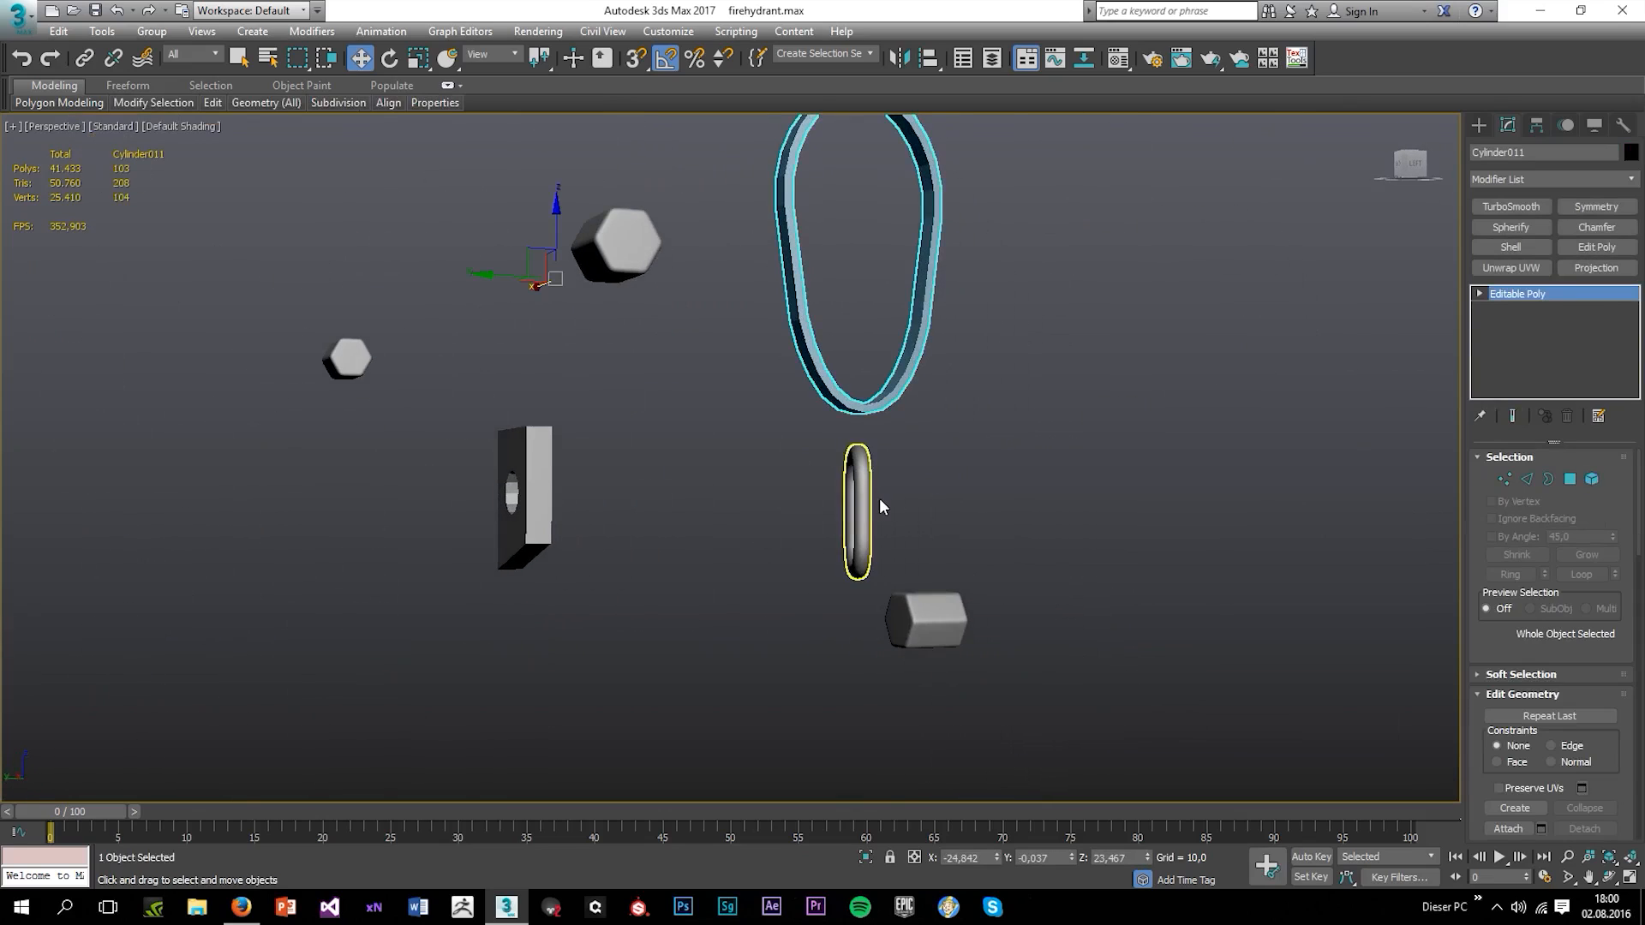
Delete the small ring's TurboSmooth modifier and enter edge editing on its base mesh with edges displayed
{"action": "left_click", "coordinate": [874, 499]}
{"action": "right_click", "coordinate": [1518, 295]}
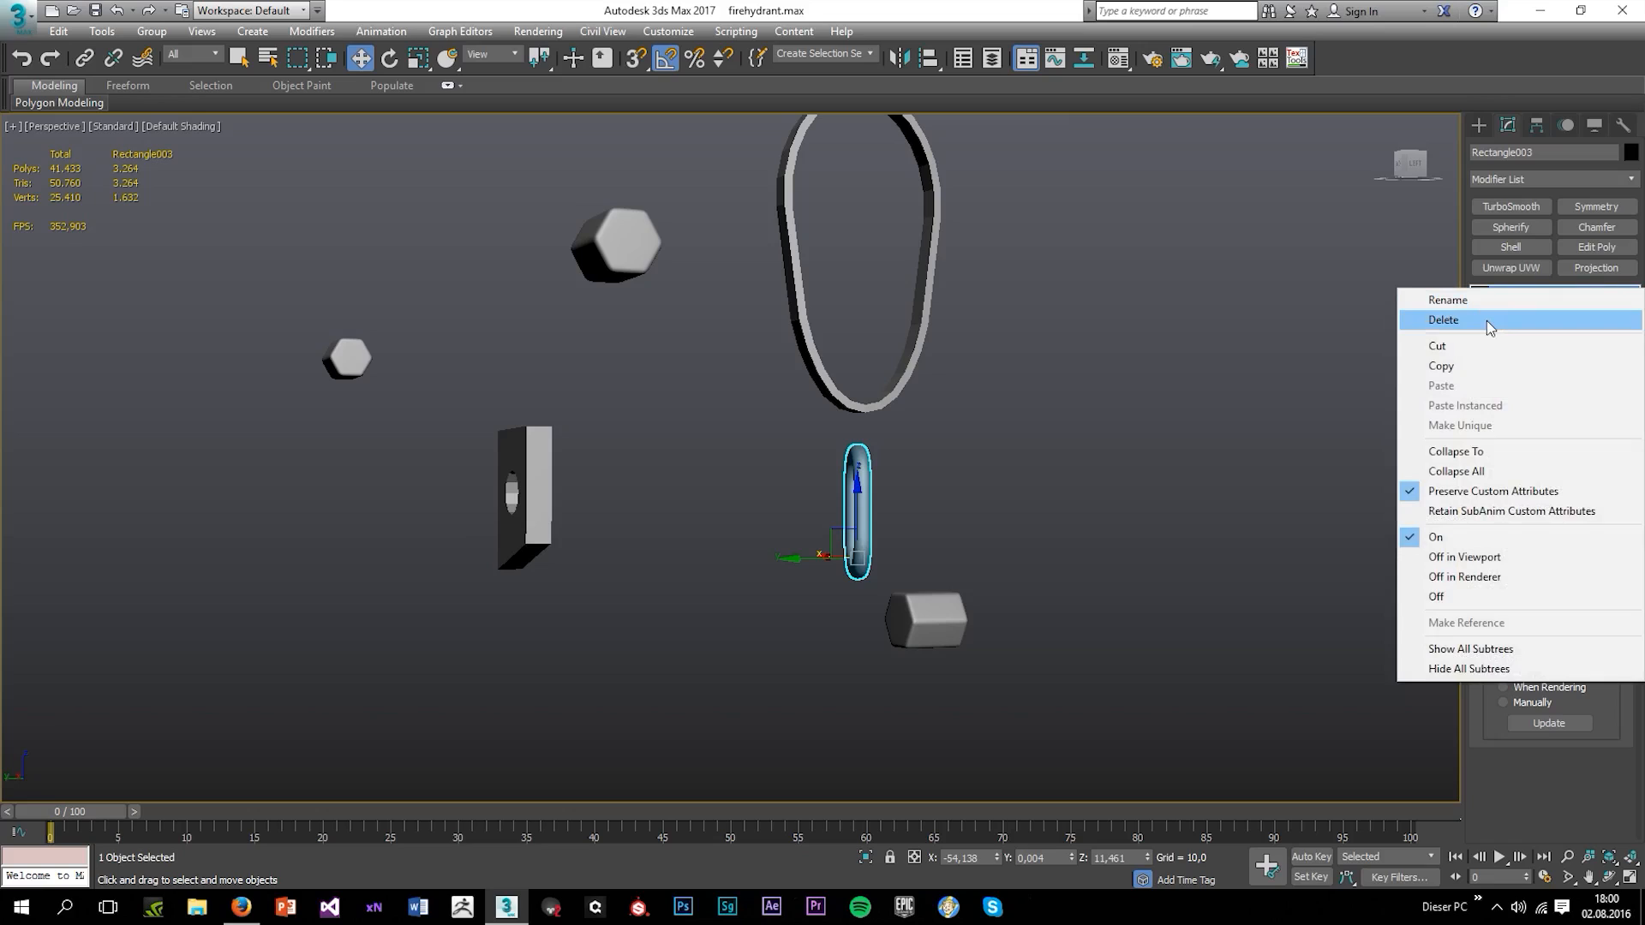
{"action": "left_click", "coordinate": [1488, 320]}
{"action": "left_click", "coordinate": [1530, 480]}
{"action": "key", "text": "F4"}
Select every second lengthwise edge loop around the small ring and remove all six with their vertices, leaving a six-sided cross-section
{"action": "scroll", "coordinate": [860, 496], "scroll_direction": "up", "scroll_amount": 3}
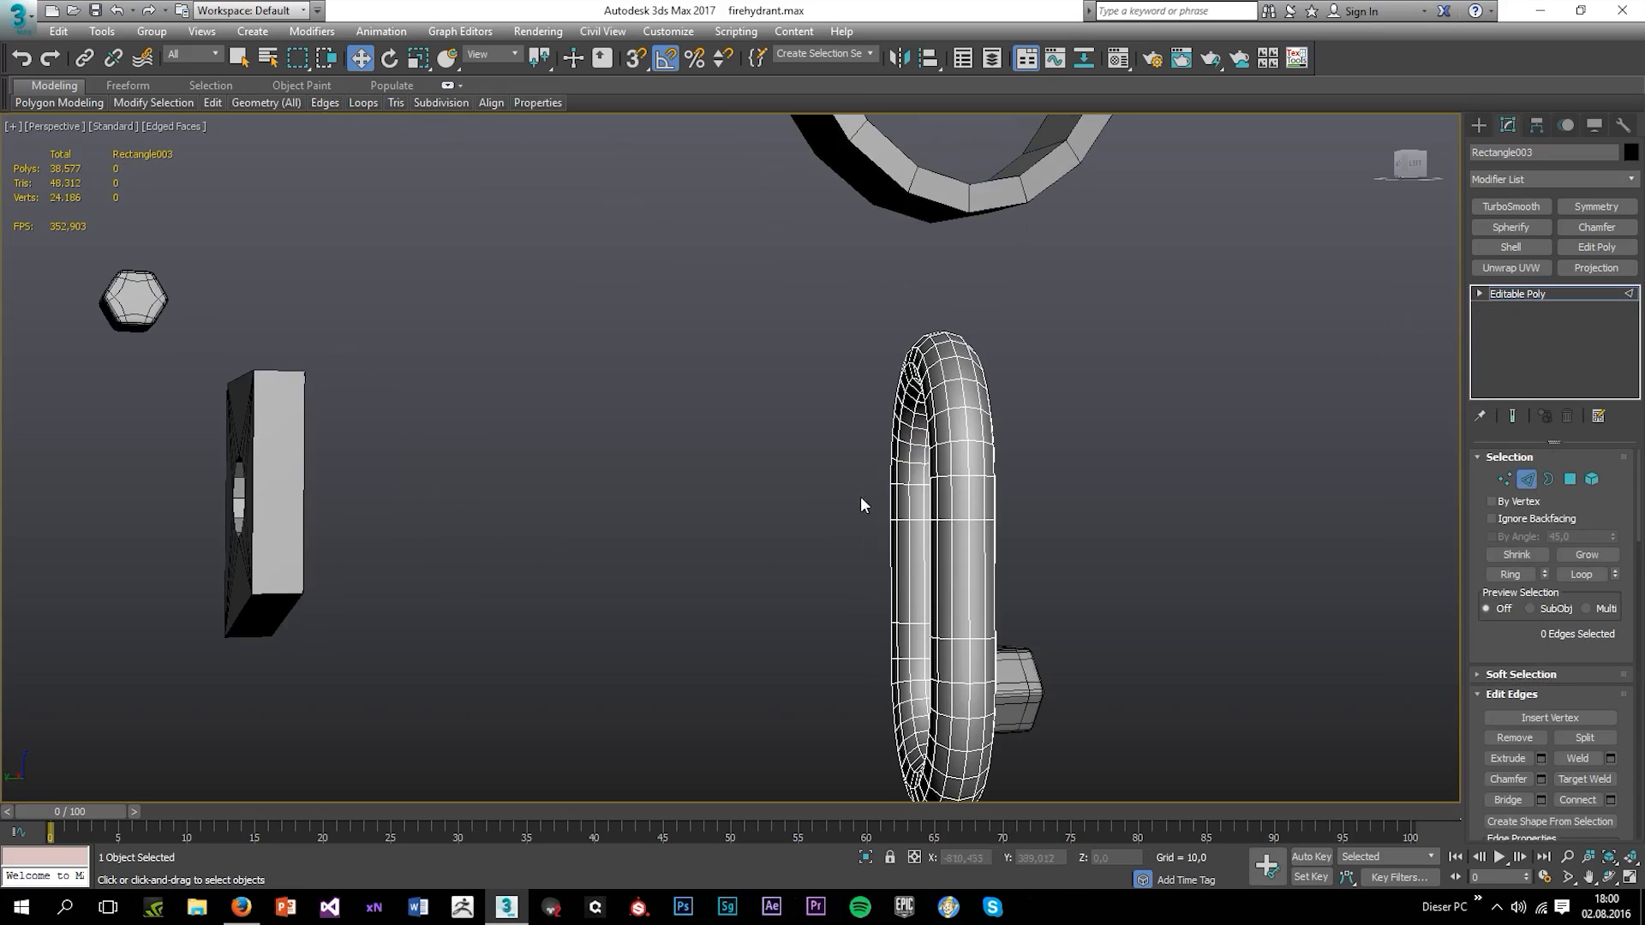
{"action": "scroll", "coordinate": [929, 459], "scroll_direction": "up", "scroll_amount": 2}
{"action": "double_click", "coordinate": [961, 463]}
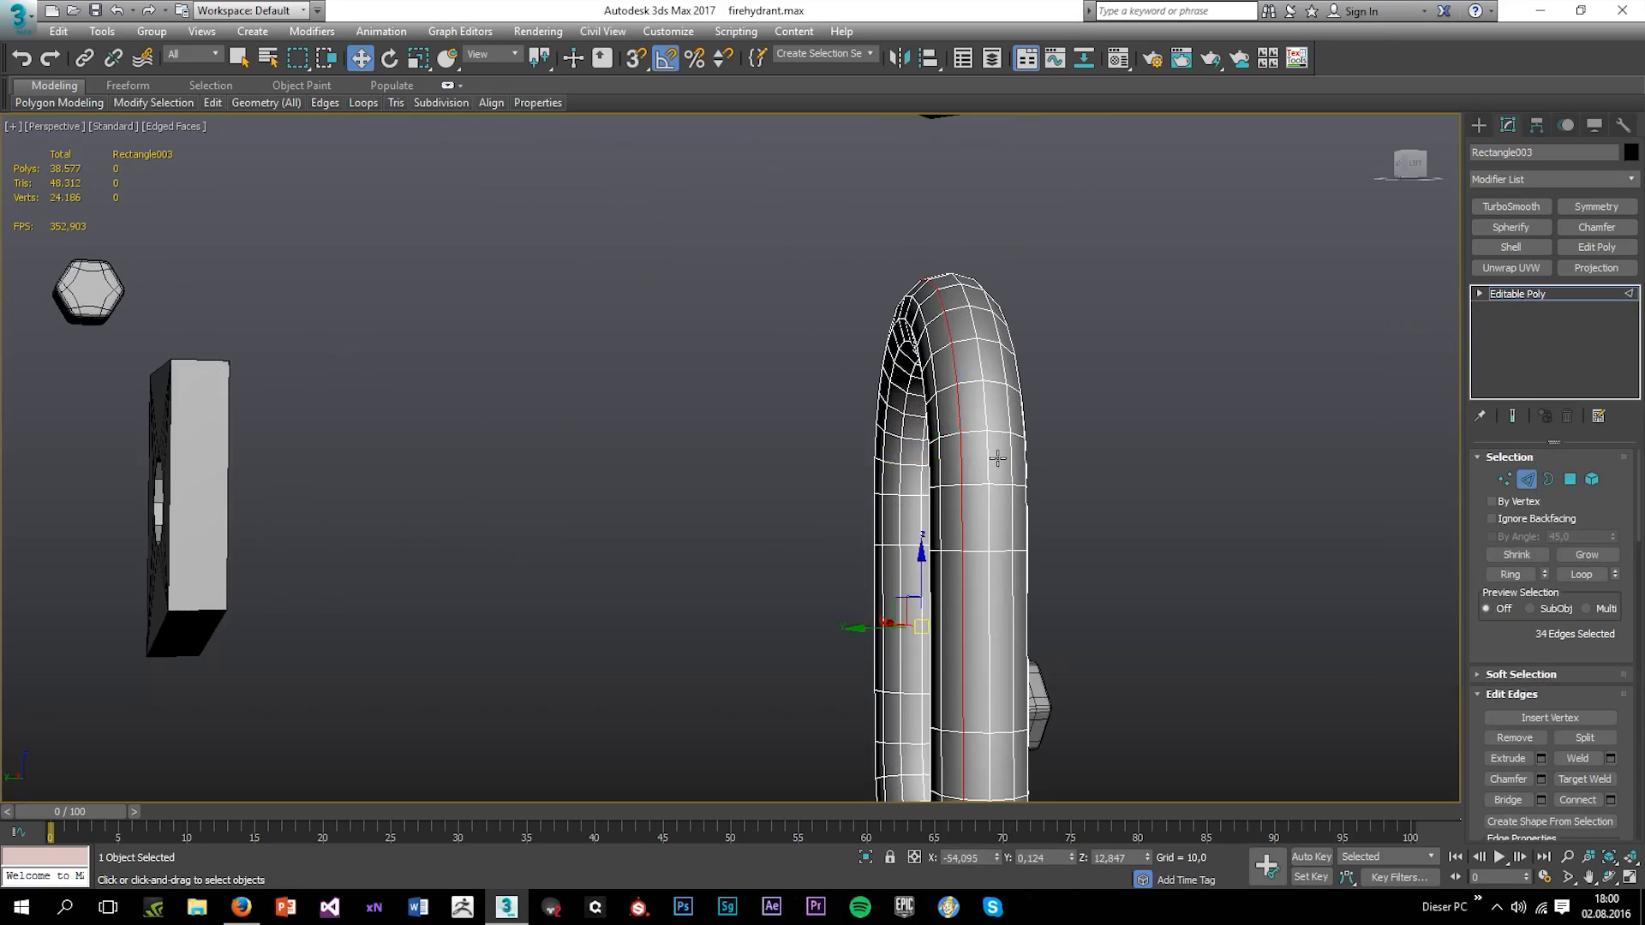
{"action": "double_click", "coordinate": [1012, 460], "text": "ctrl"}
{"action": "middle_click_drag", "start_coordinate": [1020, 498], "coordinate": [854, 444], "text": "alt"}
{"action": "double_click", "coordinate": [805, 464], "text": "ctrl"}
{"action": "double_click", "coordinate": [845, 460], "text": "ctrl"}
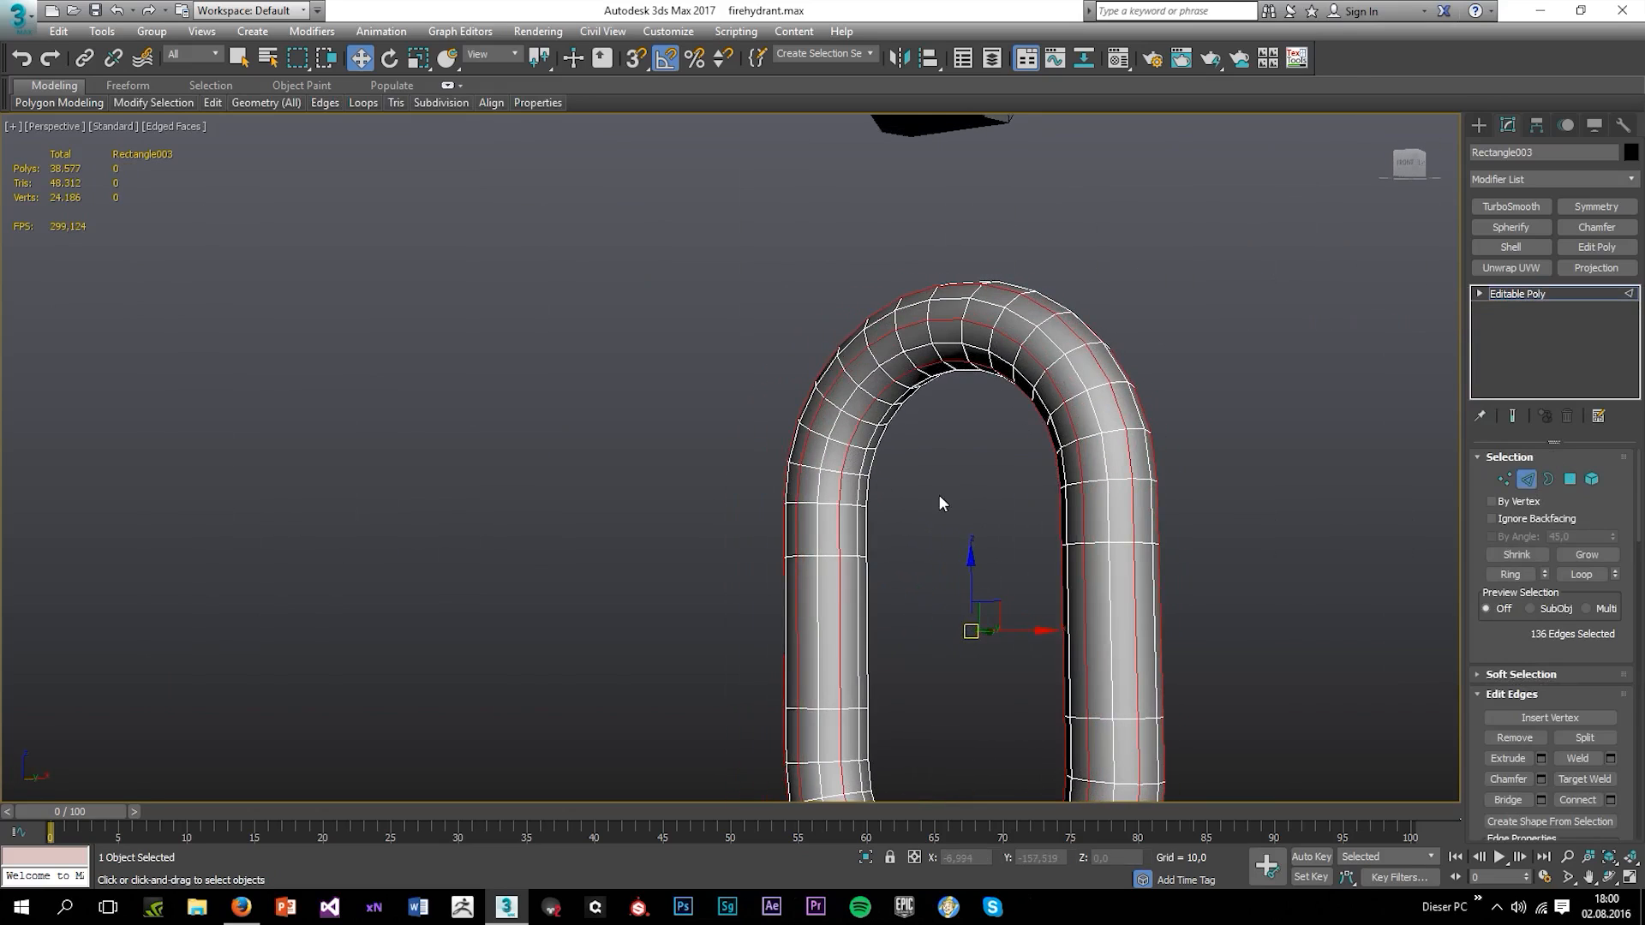
{"action": "scroll", "coordinate": [857, 480], "scroll_direction": "up", "scroll_amount": 5}
{"action": "double_click", "coordinate": [1345, 393], "text": "ctrl"}
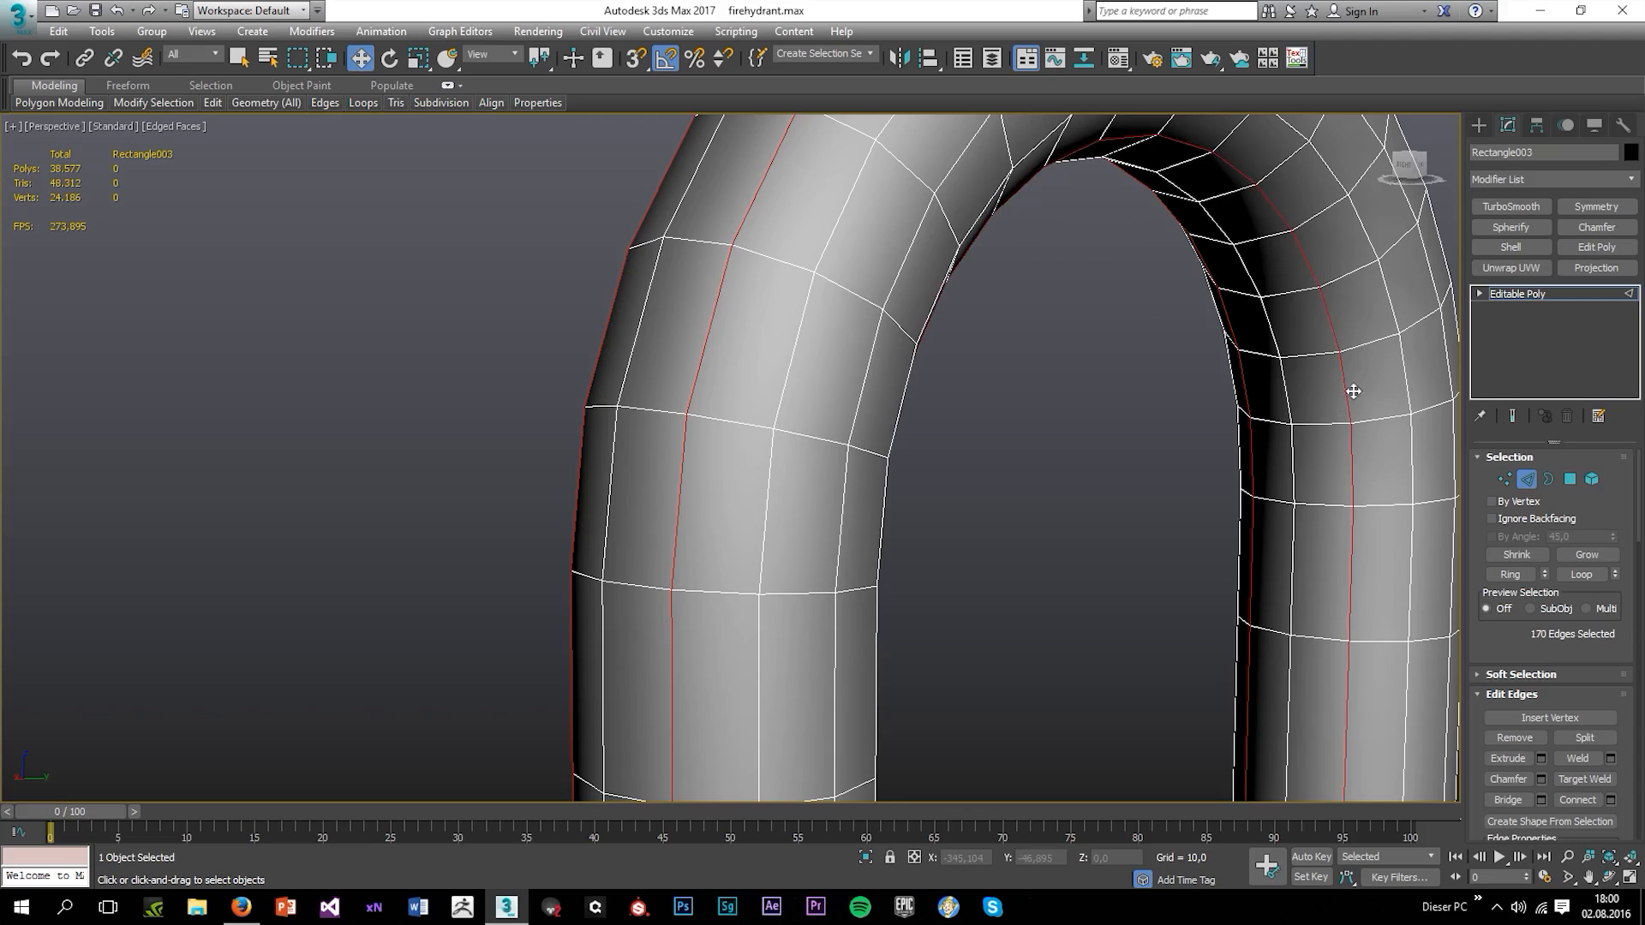
{"action": "double_click", "coordinate": [1440, 341], "text": "ctrl"}
{"action": "scroll", "coordinate": [1353, 382], "scroll_direction": "down", "scroll_amount": 4}
{"action": "middle_click_drag", "start_coordinate": [1315, 395], "coordinate": [1007, 412]}
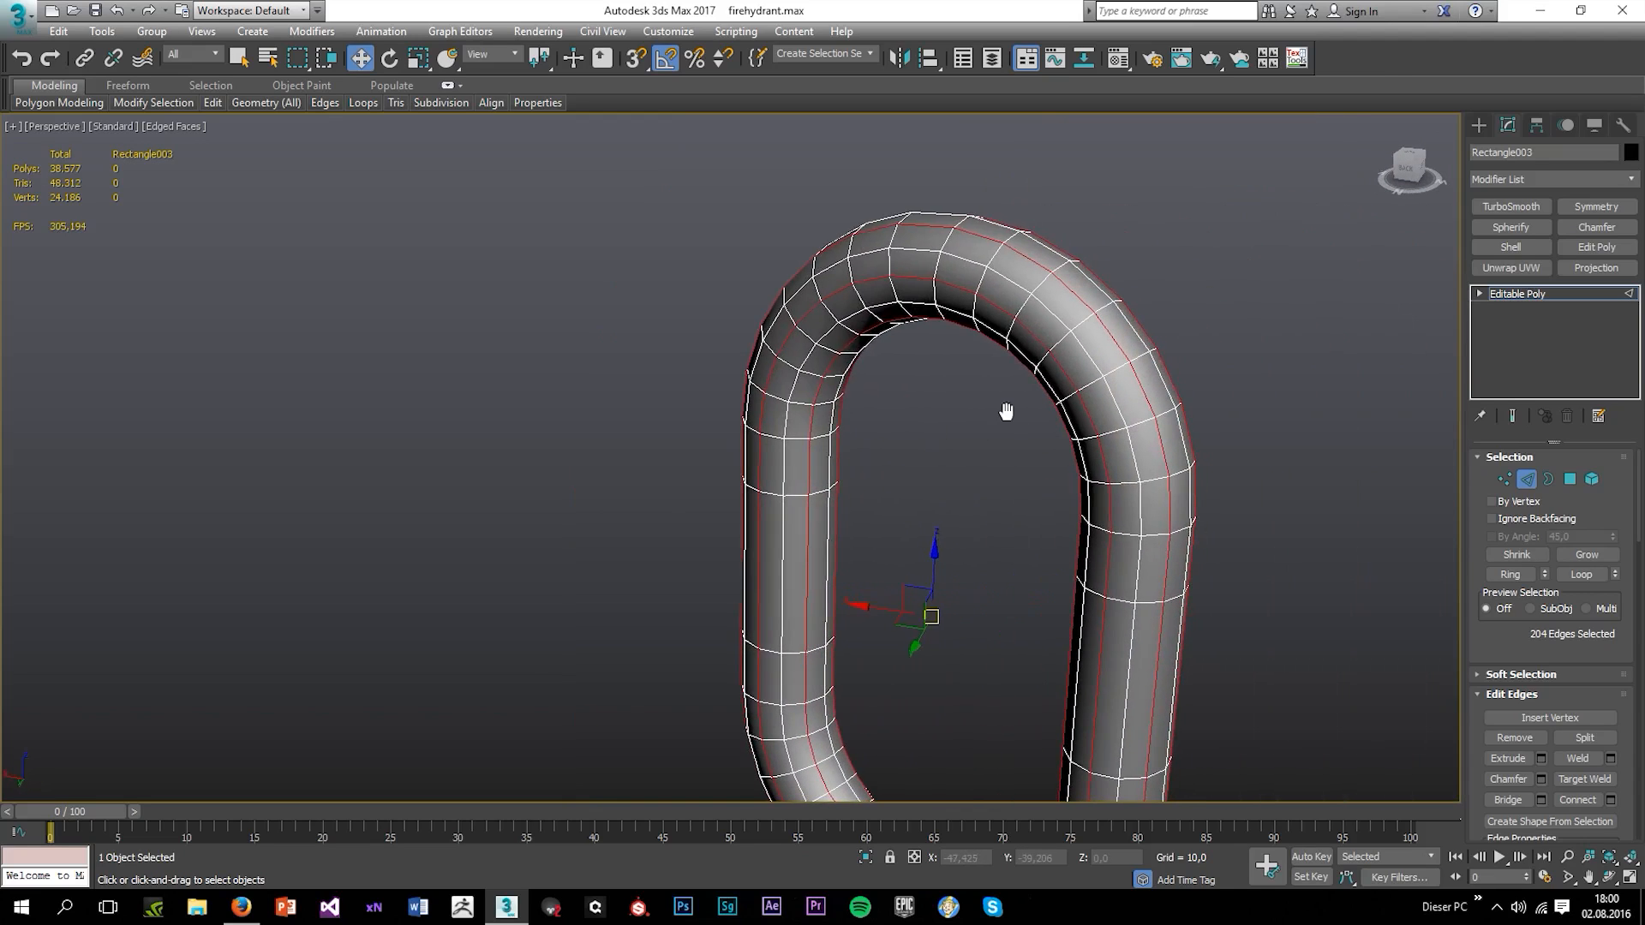
{"action": "key", "text": "ctrl+BackSpace"}
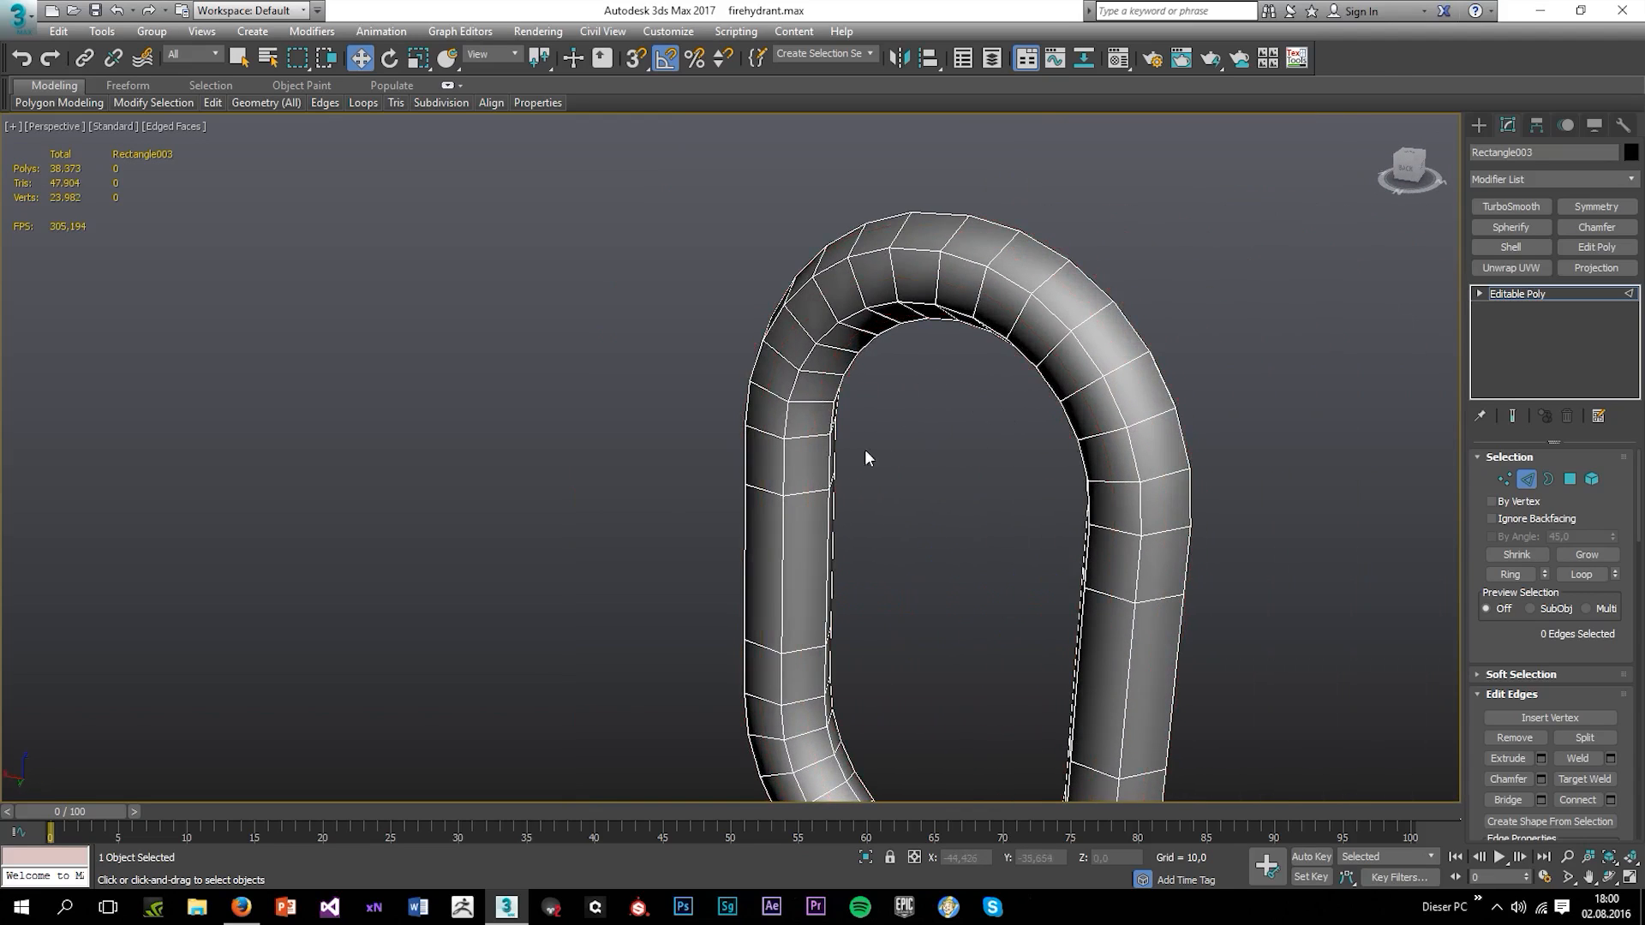
Select every second cross-section edge loop along the small ring's upper bend and remove these eight loops with their vertices
{"action": "mouse_move", "coordinate": [865, 457]}
{"action": "middle_mouse_down", "text": "alt"}
{"action": "mouse_move", "coordinate": [1057, 465]}
{"action": "mouse_move", "coordinate": [1054, 403]}
{"action": "mouse_move", "coordinate": [856, 474]}
{"action": "middle_mouse_up", "text": "alt"}
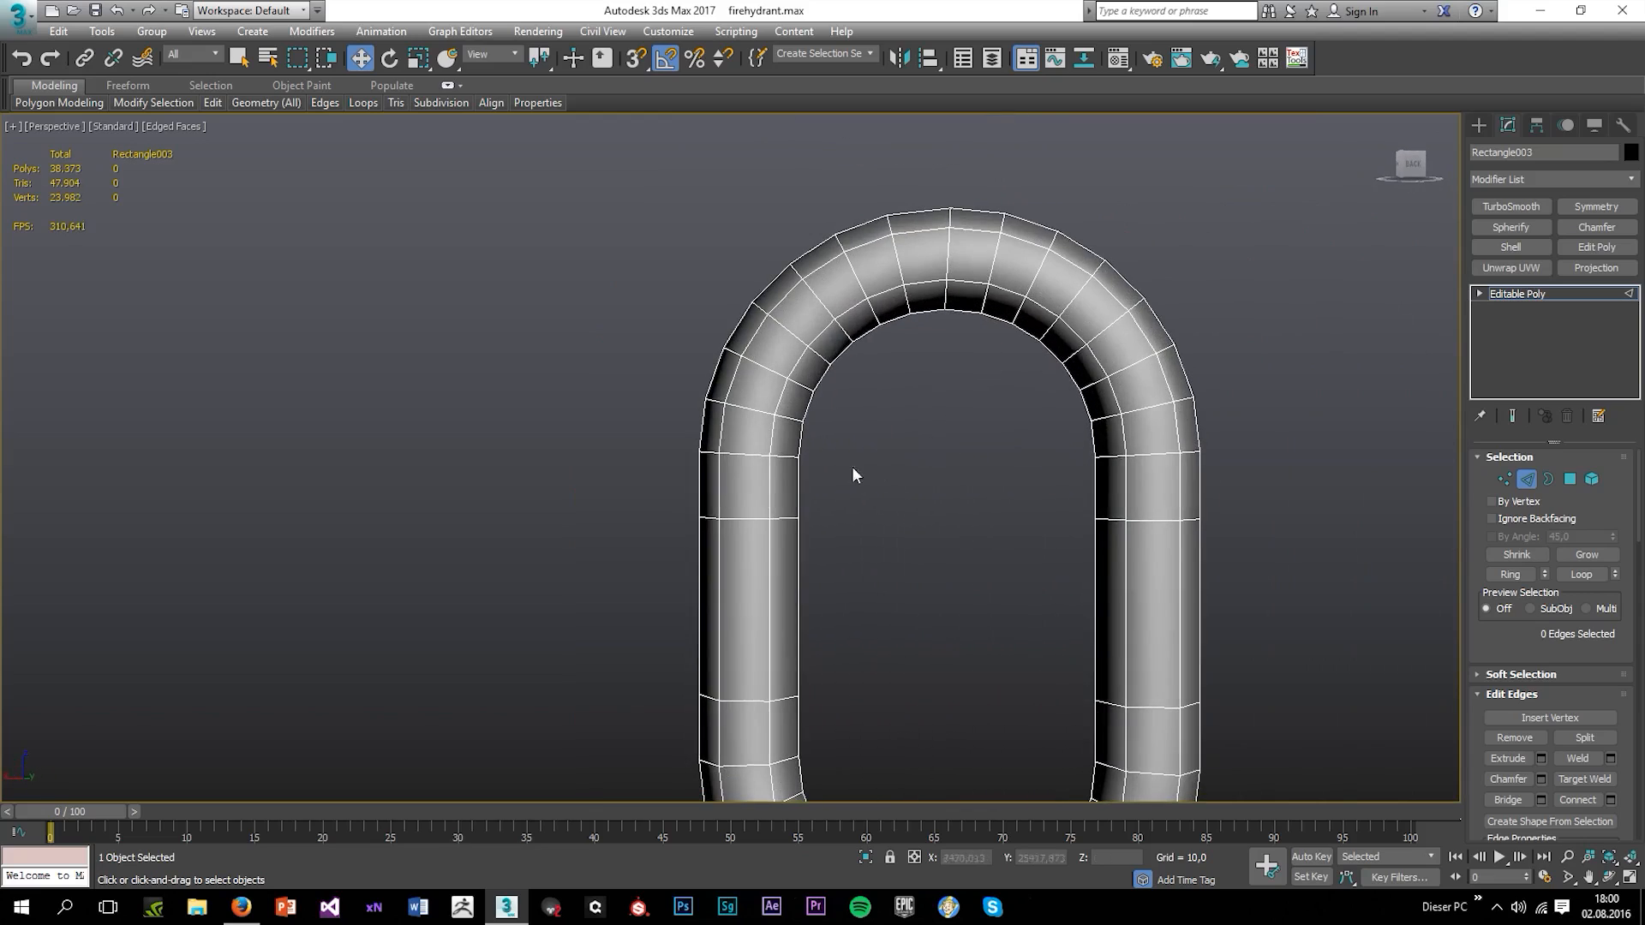
{"action": "double_click", "coordinate": [745, 455]}
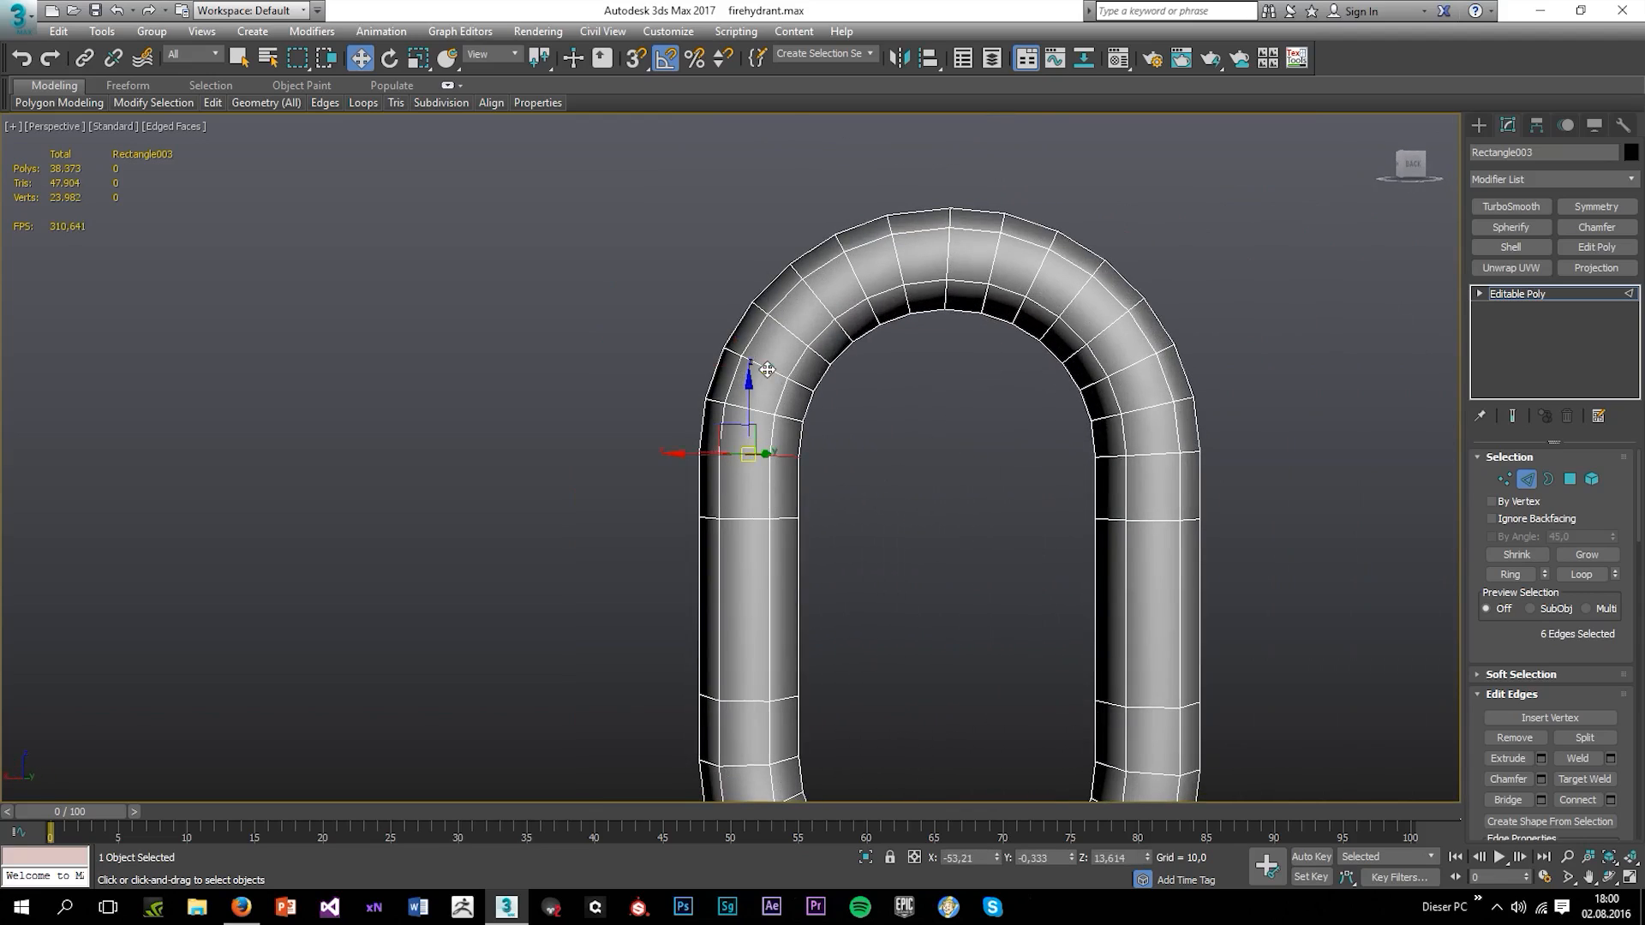
{"action": "double_click", "coordinate": [771, 372], "text": "ctrl"}
{"action": "double_click", "coordinate": [824, 306], "text": "ctrl"}
{"action": "double_click", "coordinate": [900, 262], "text": "ctrl"}
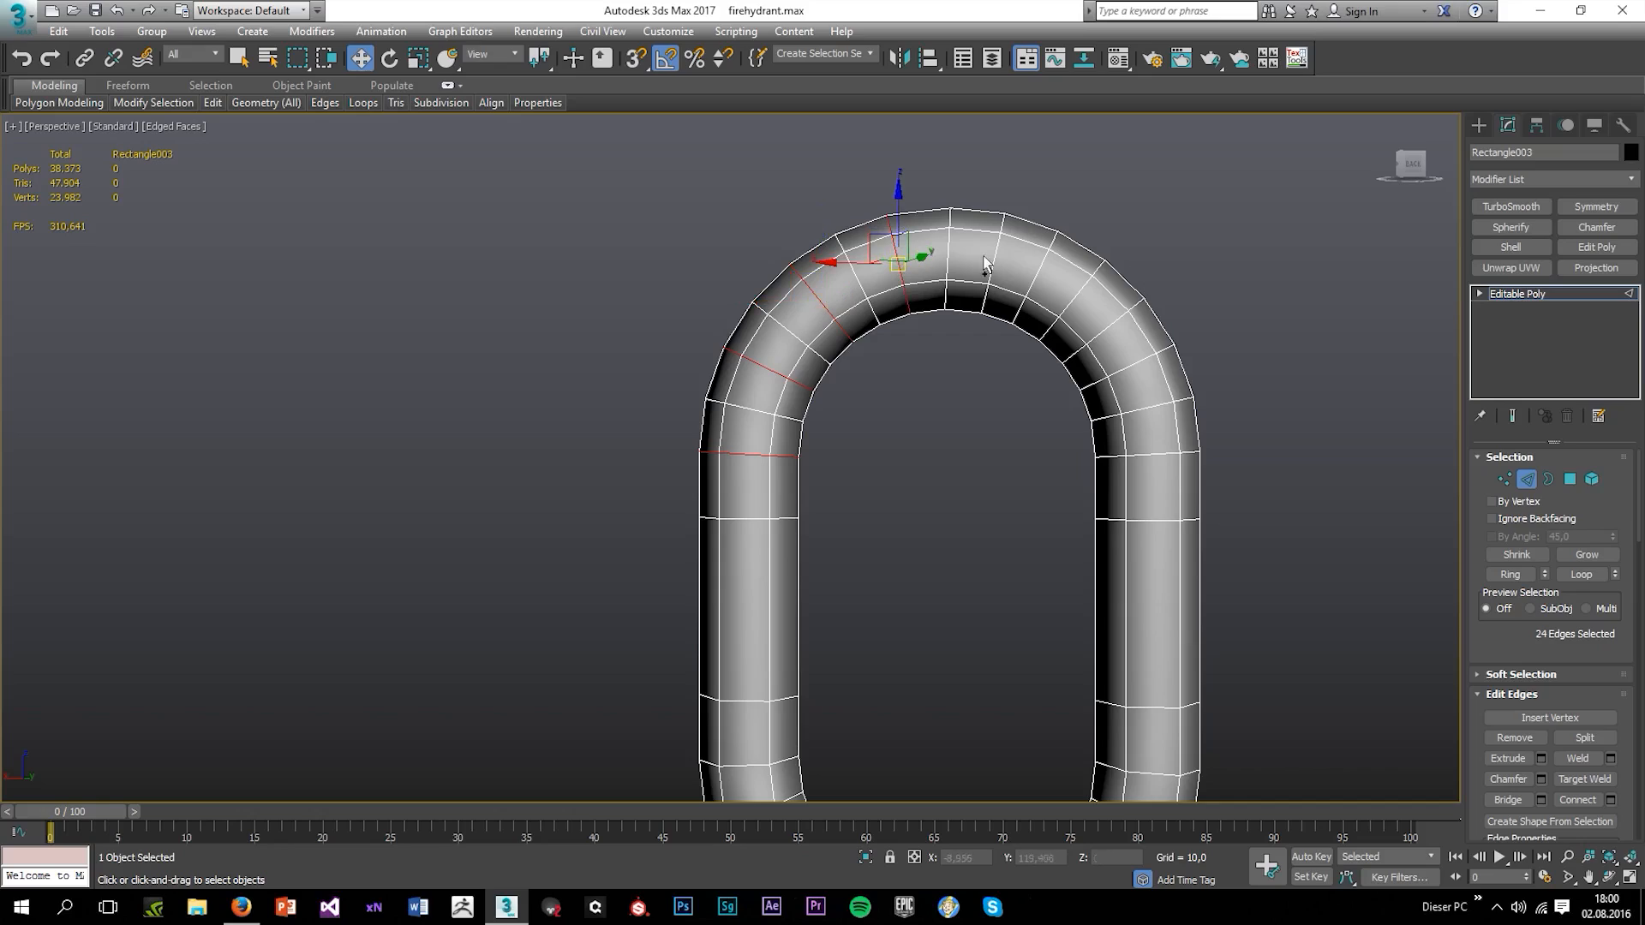
{"action": "double_click", "coordinate": [992, 261], "text": "ctrl"}
{"action": "double_click", "coordinate": [1078, 293], "text": "ctrl"}
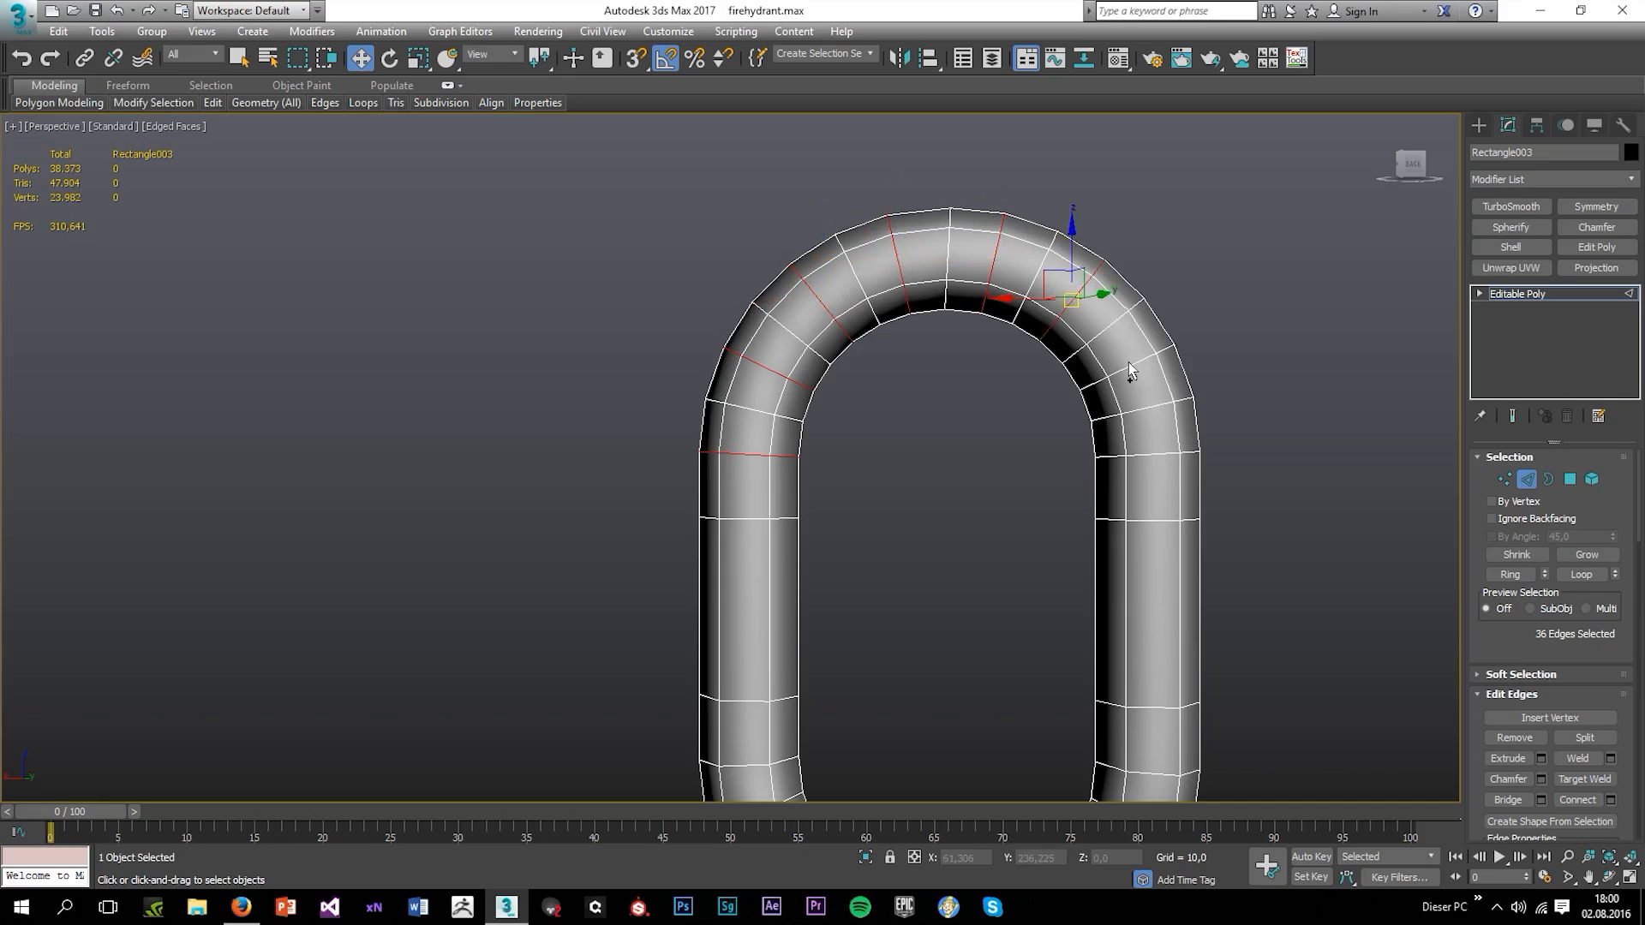
{"action": "double_click", "coordinate": [1131, 364], "text": "ctrl"}
{"action": "double_click", "coordinate": [1152, 454], "text": "ctrl"}
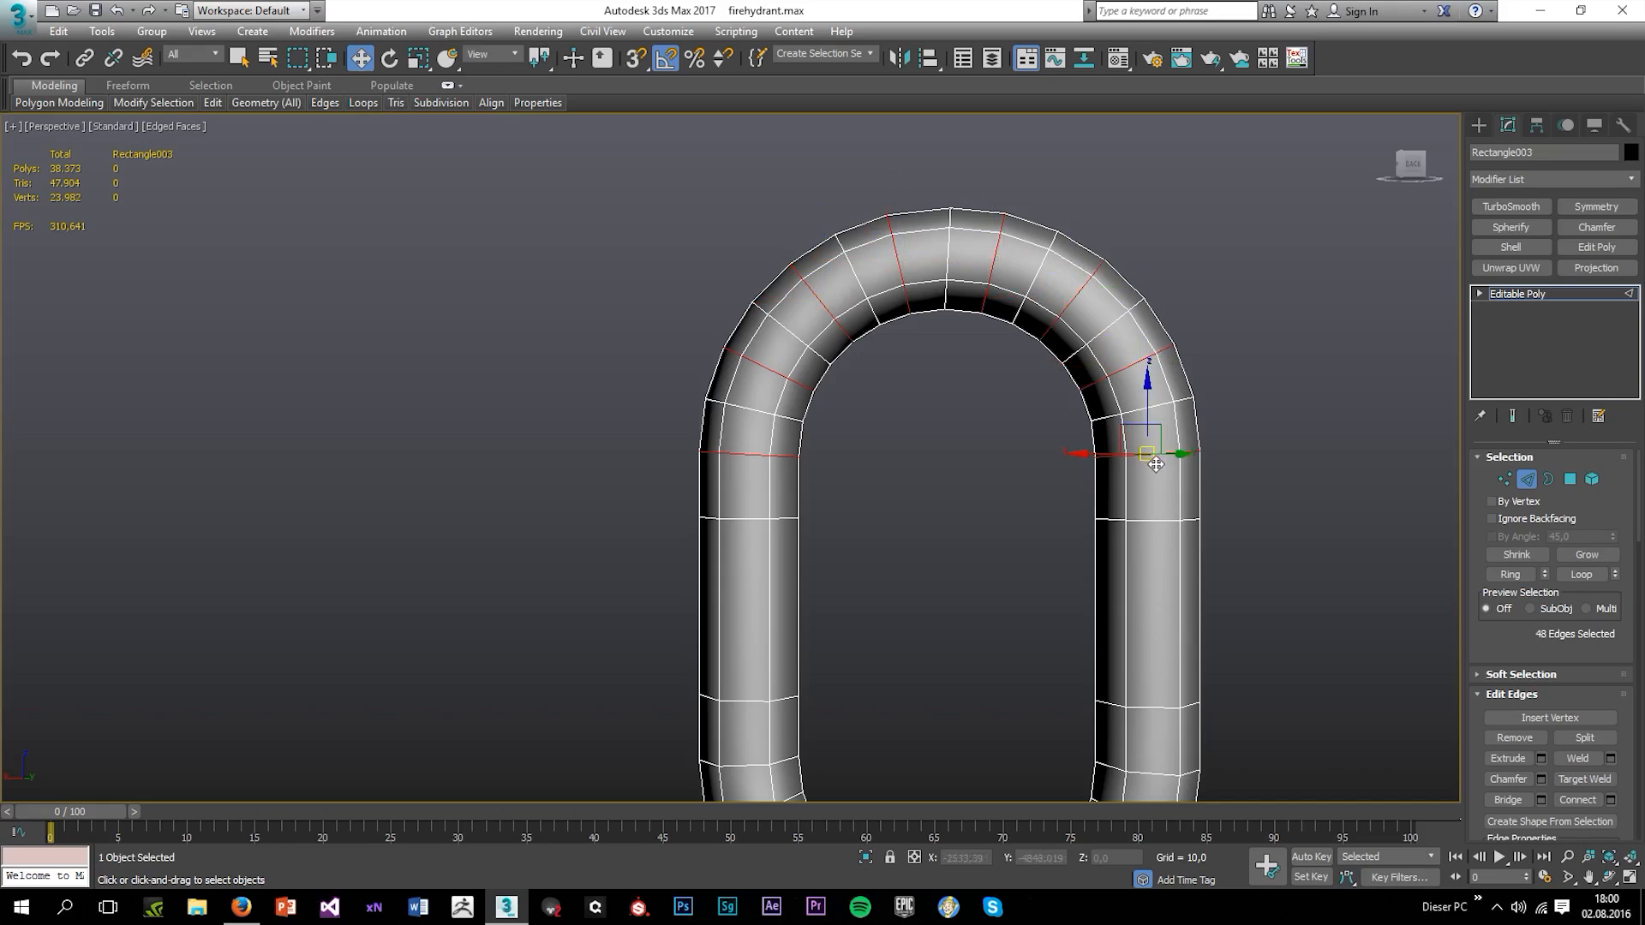
{"action": "key", "text": "ctrl+BackSpace"}
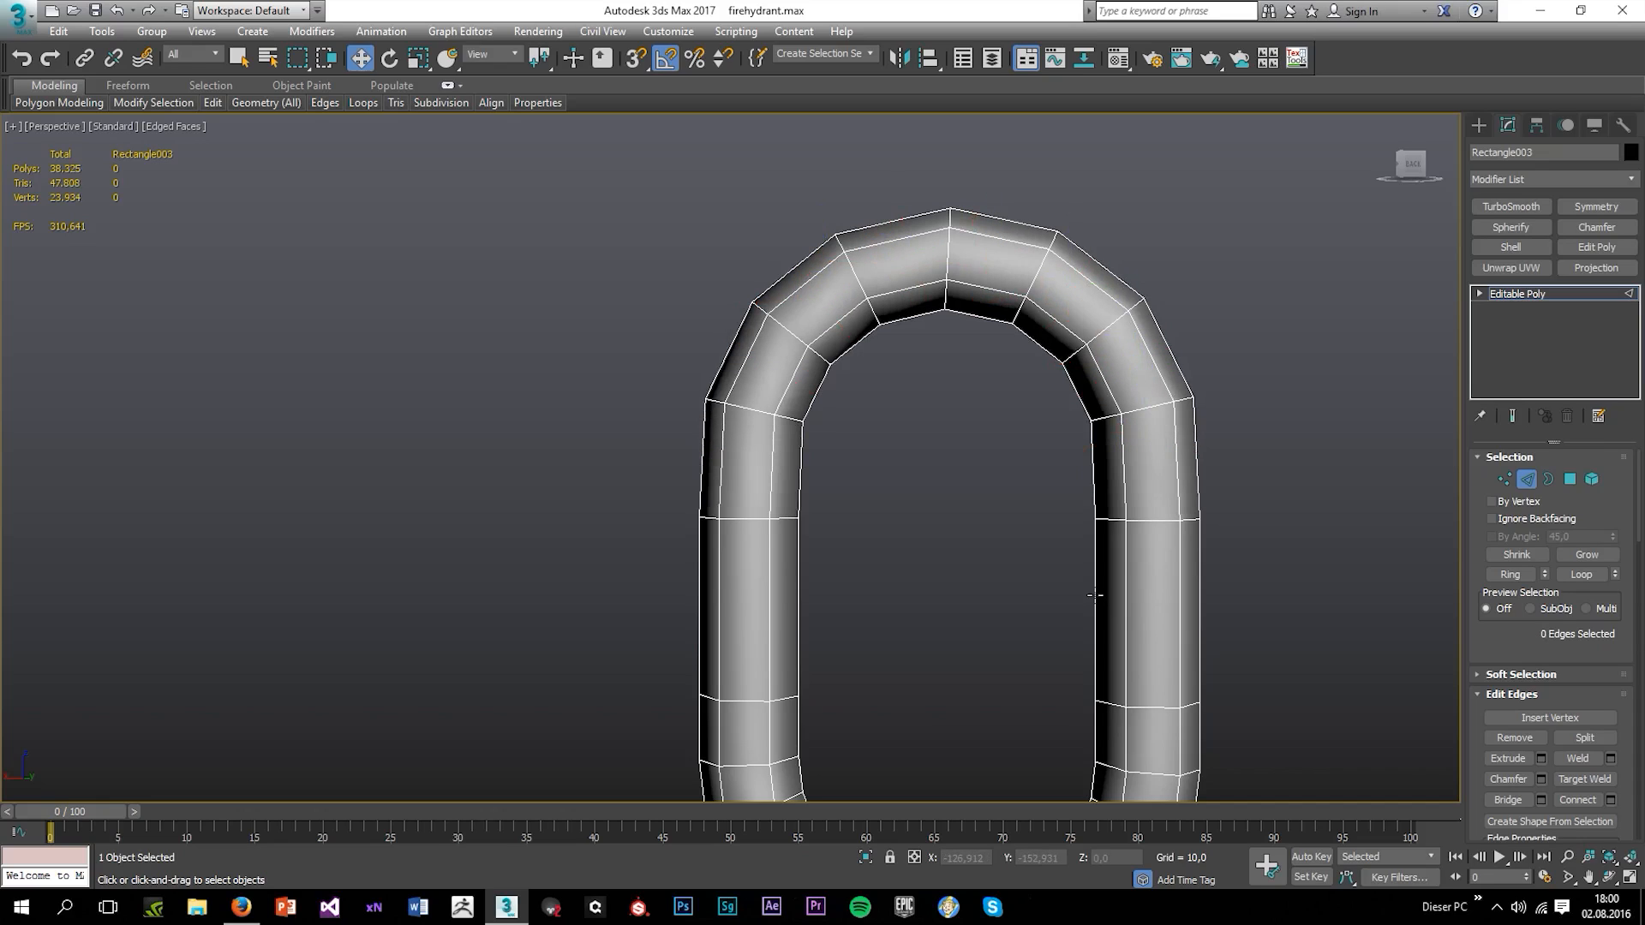
Select every second cross-section edge loop along the small ring's lower bend and remove these eight loops with their vertices
{"action": "scroll", "coordinate": [1155, 641], "scroll_direction": "down", "scroll_amount": 4}
{"action": "middle_click_drag", "start_coordinate": [1064, 552], "coordinate": [947, 337]}
{"action": "scroll", "coordinate": [896, 317], "scroll_direction": "up", "scroll_amount": 2}
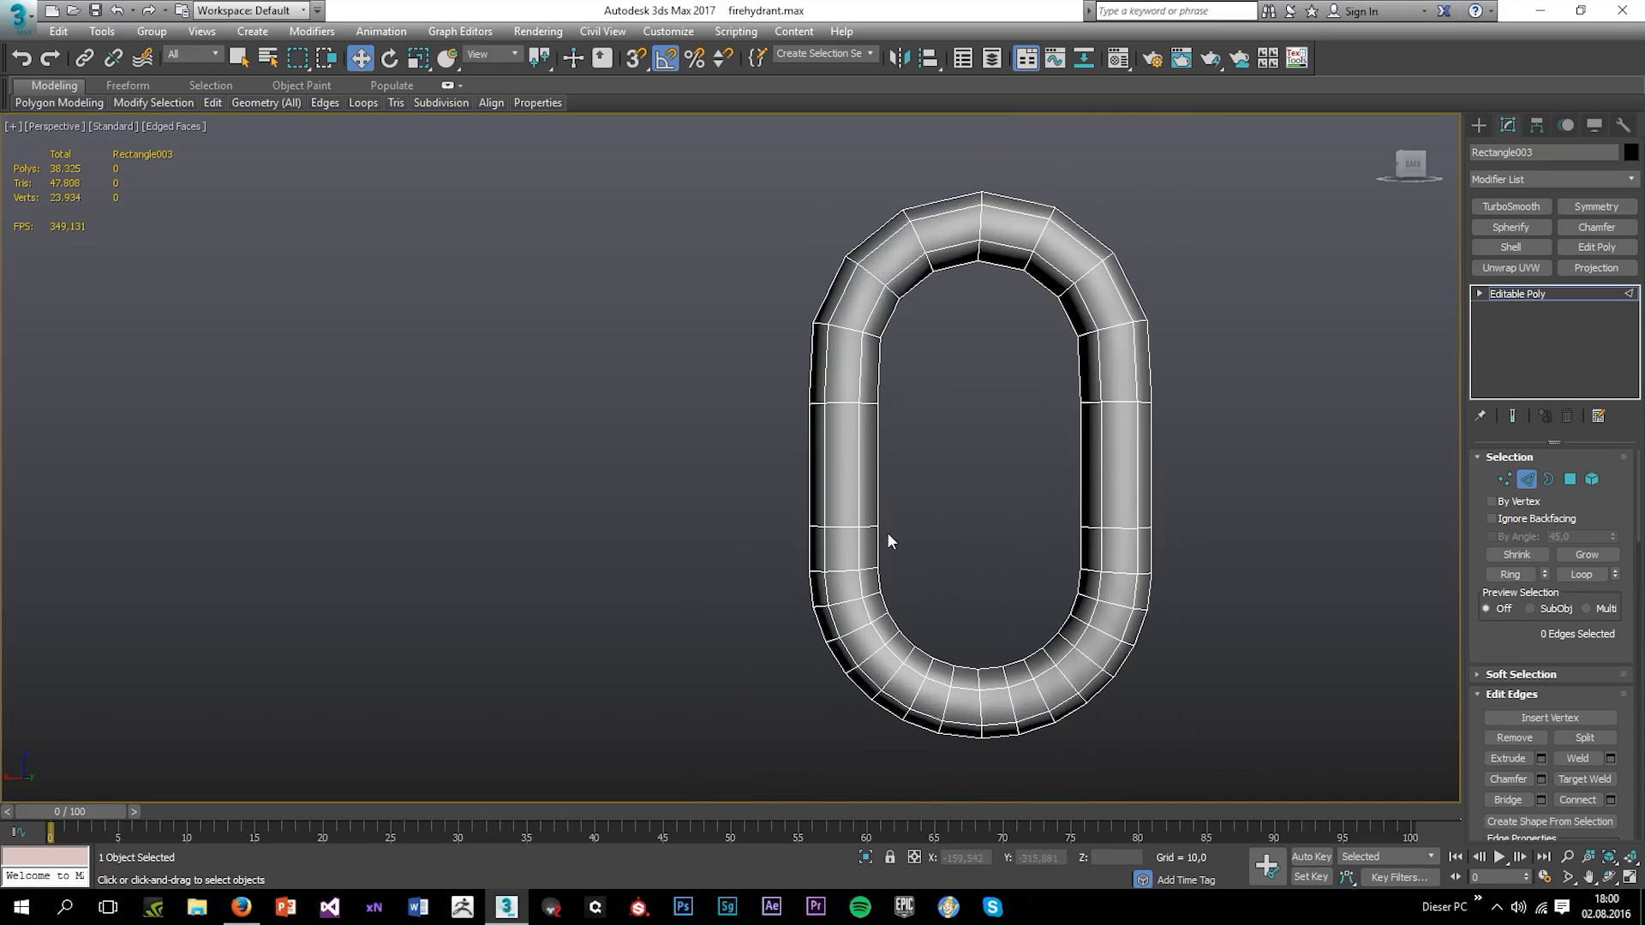
{"action": "middle_click_drag", "start_coordinate": [843, 543], "coordinate": [829, 474]}
{"action": "scroll", "coordinate": [830, 475], "scroll_direction": "up", "scroll_amount": 2}
{"action": "double_click", "coordinate": [829, 520]}
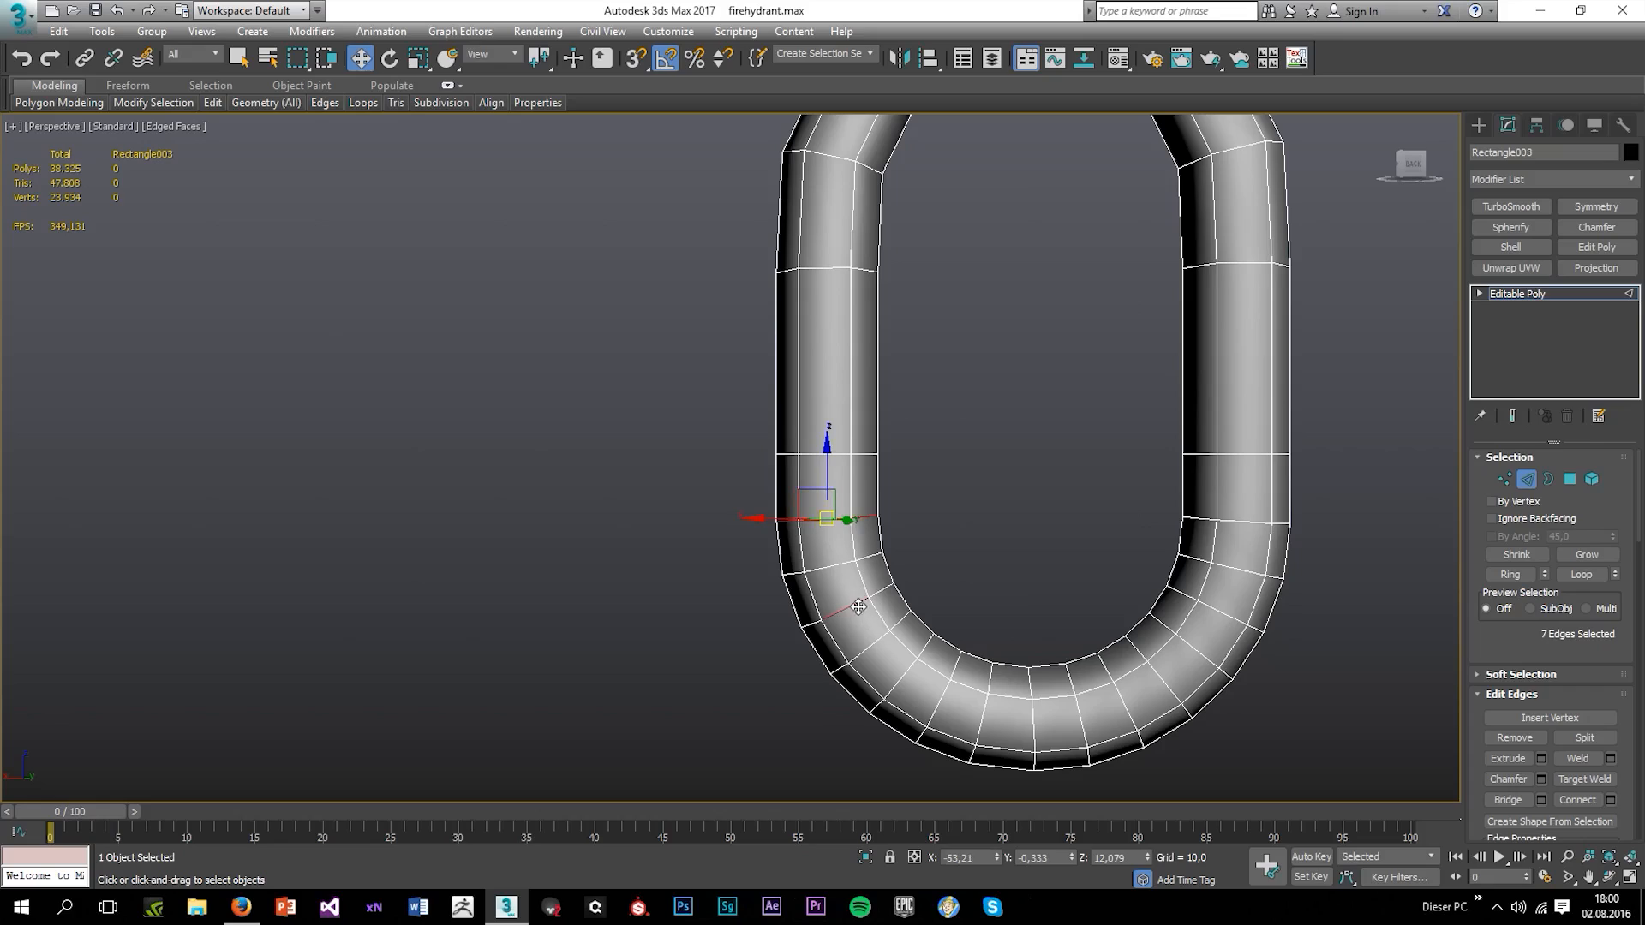
{"action": "double_click", "coordinate": [858, 607], "text": "ctrl"}
{"action": "double_click", "coordinate": [903, 679], "text": "ctrl"}
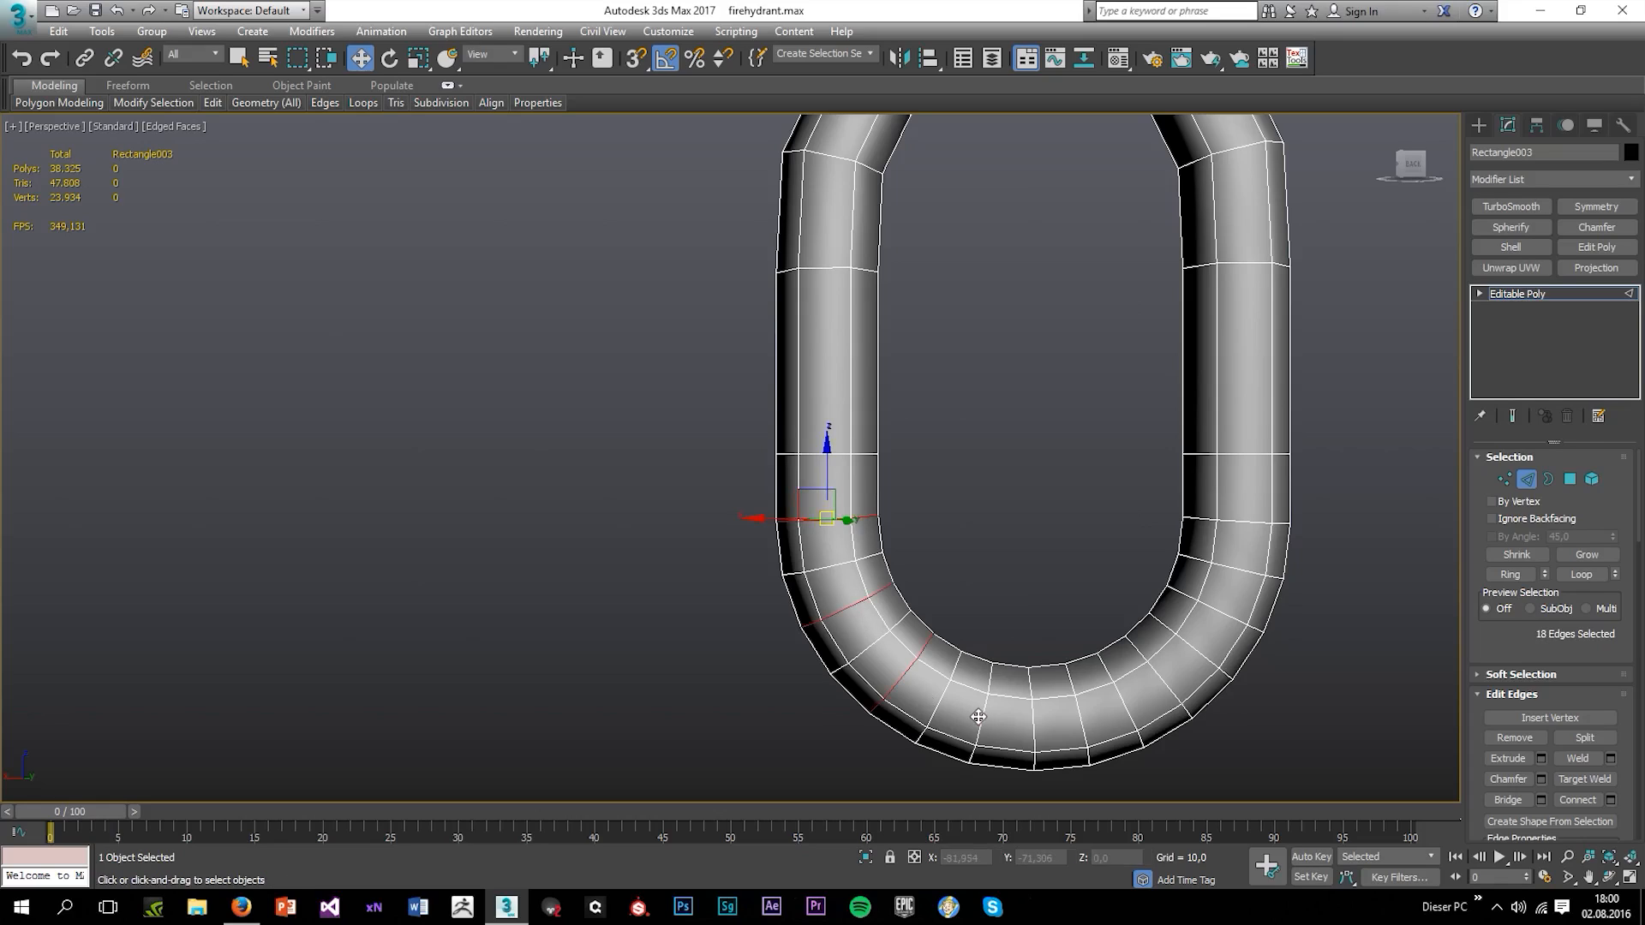
{"action": "double_click", "coordinate": [978, 716], "text": "ctrl"}
{"action": "double_click", "coordinate": [1082, 716], "text": "ctrl"}
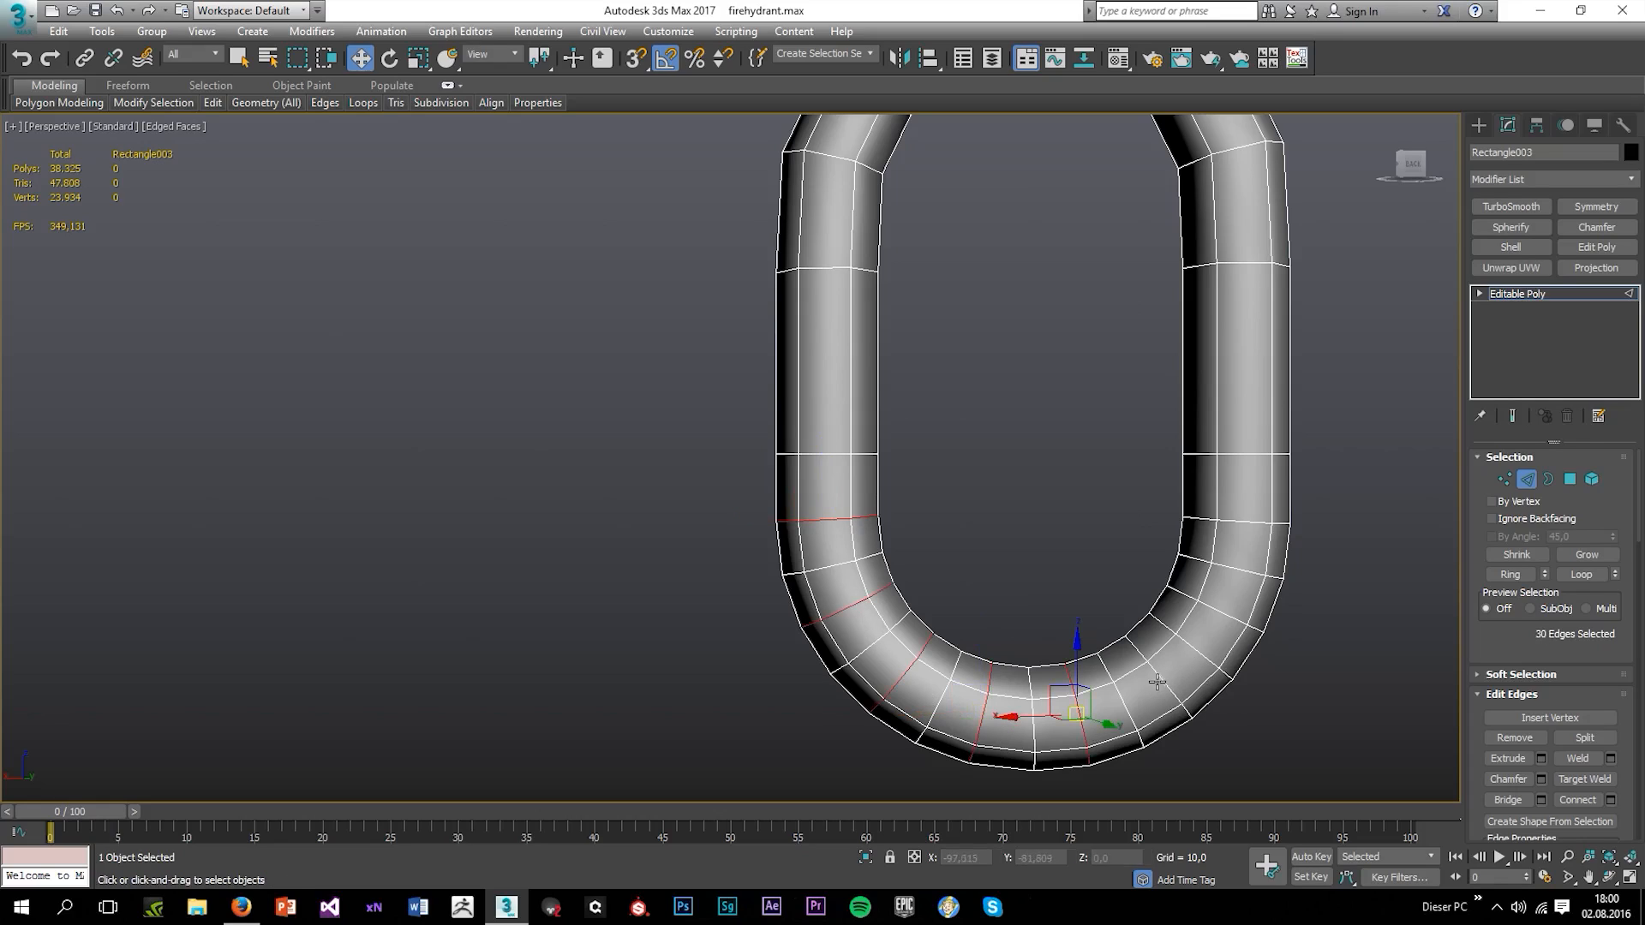
{"action": "double_click", "coordinate": [1160, 681], "text": "ctrl"}
{"action": "double_click", "coordinate": [1210, 606], "text": "ctrl"}
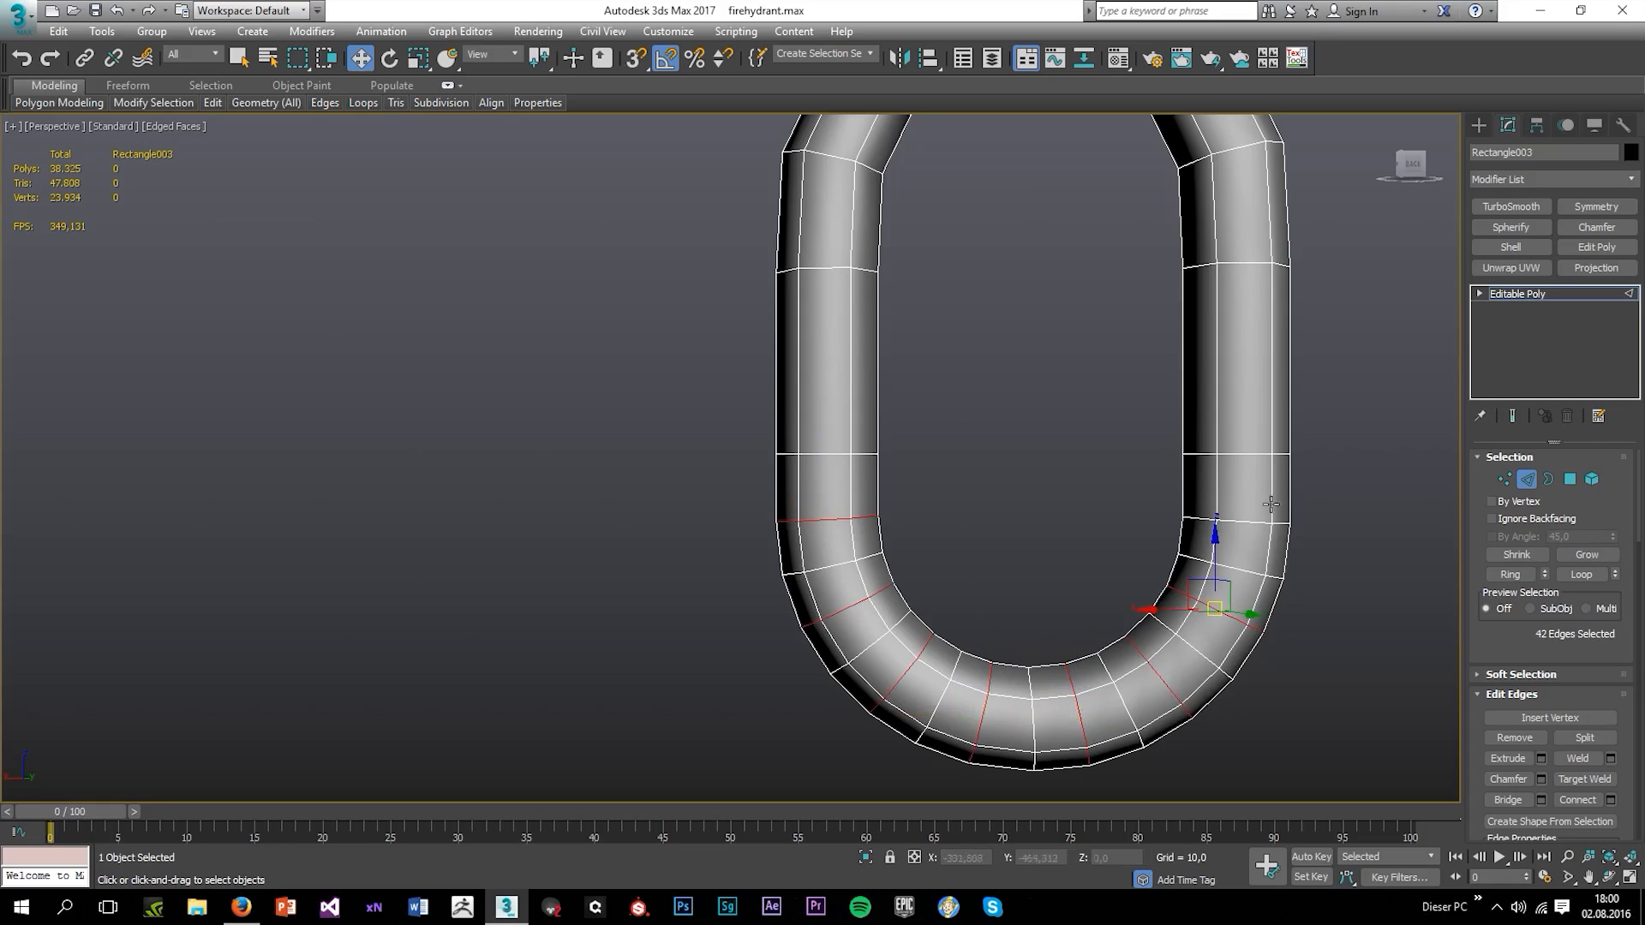
{"action": "double_click", "coordinate": [1245, 524], "text": "ctrl"}
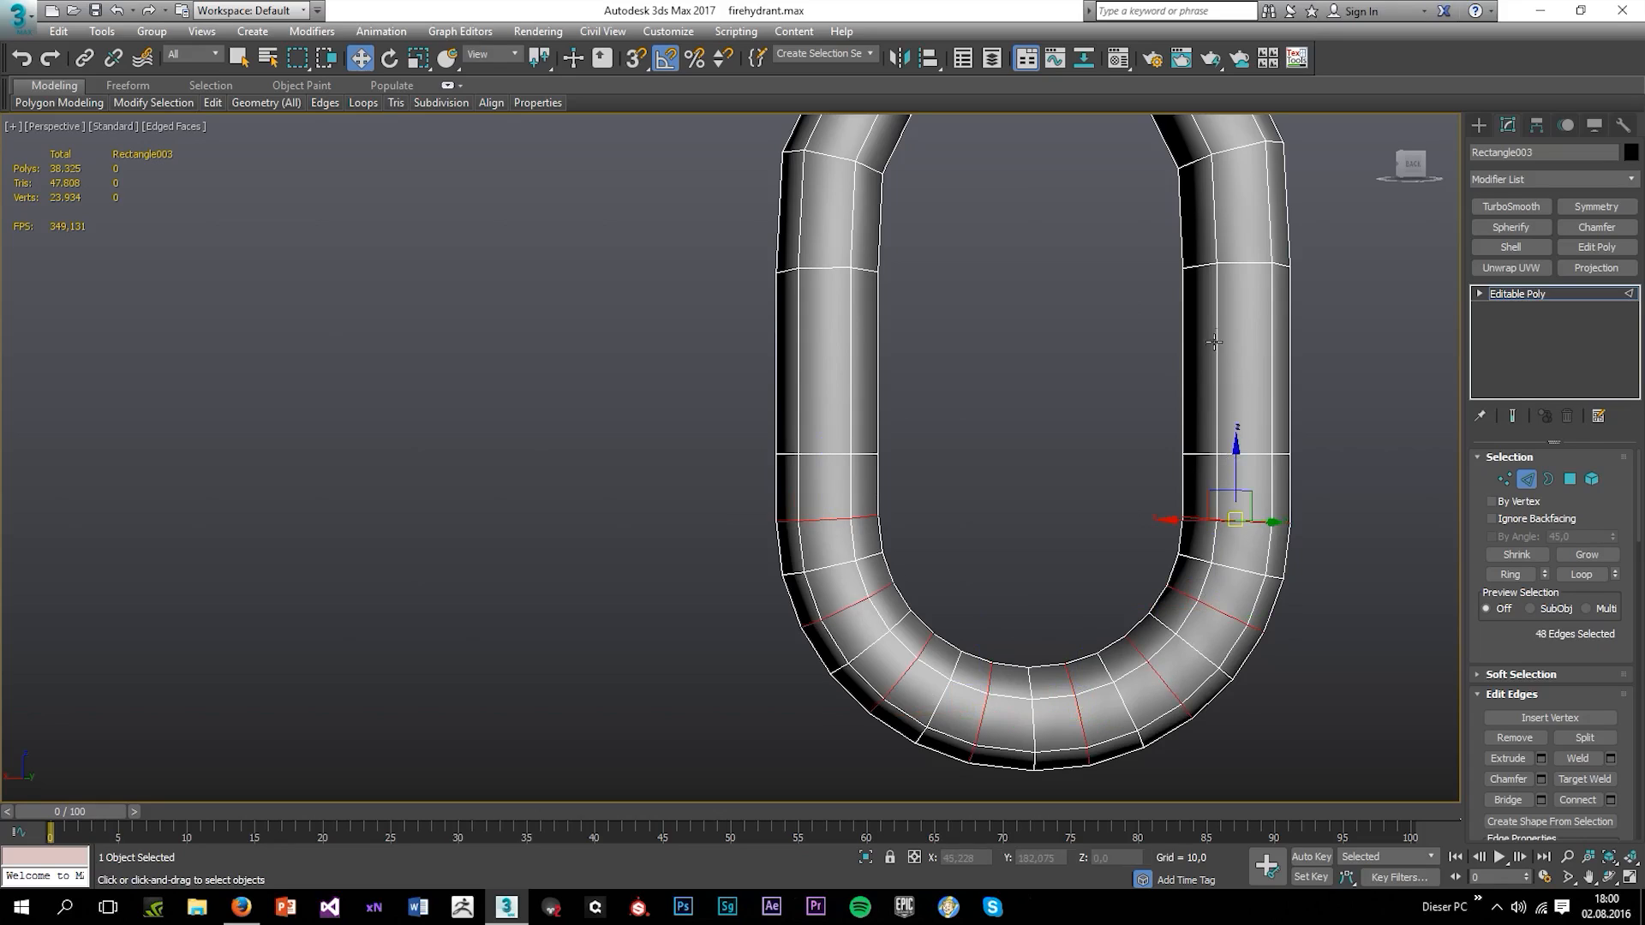
{"action": "key", "text": "ctrl+BackSpace"}
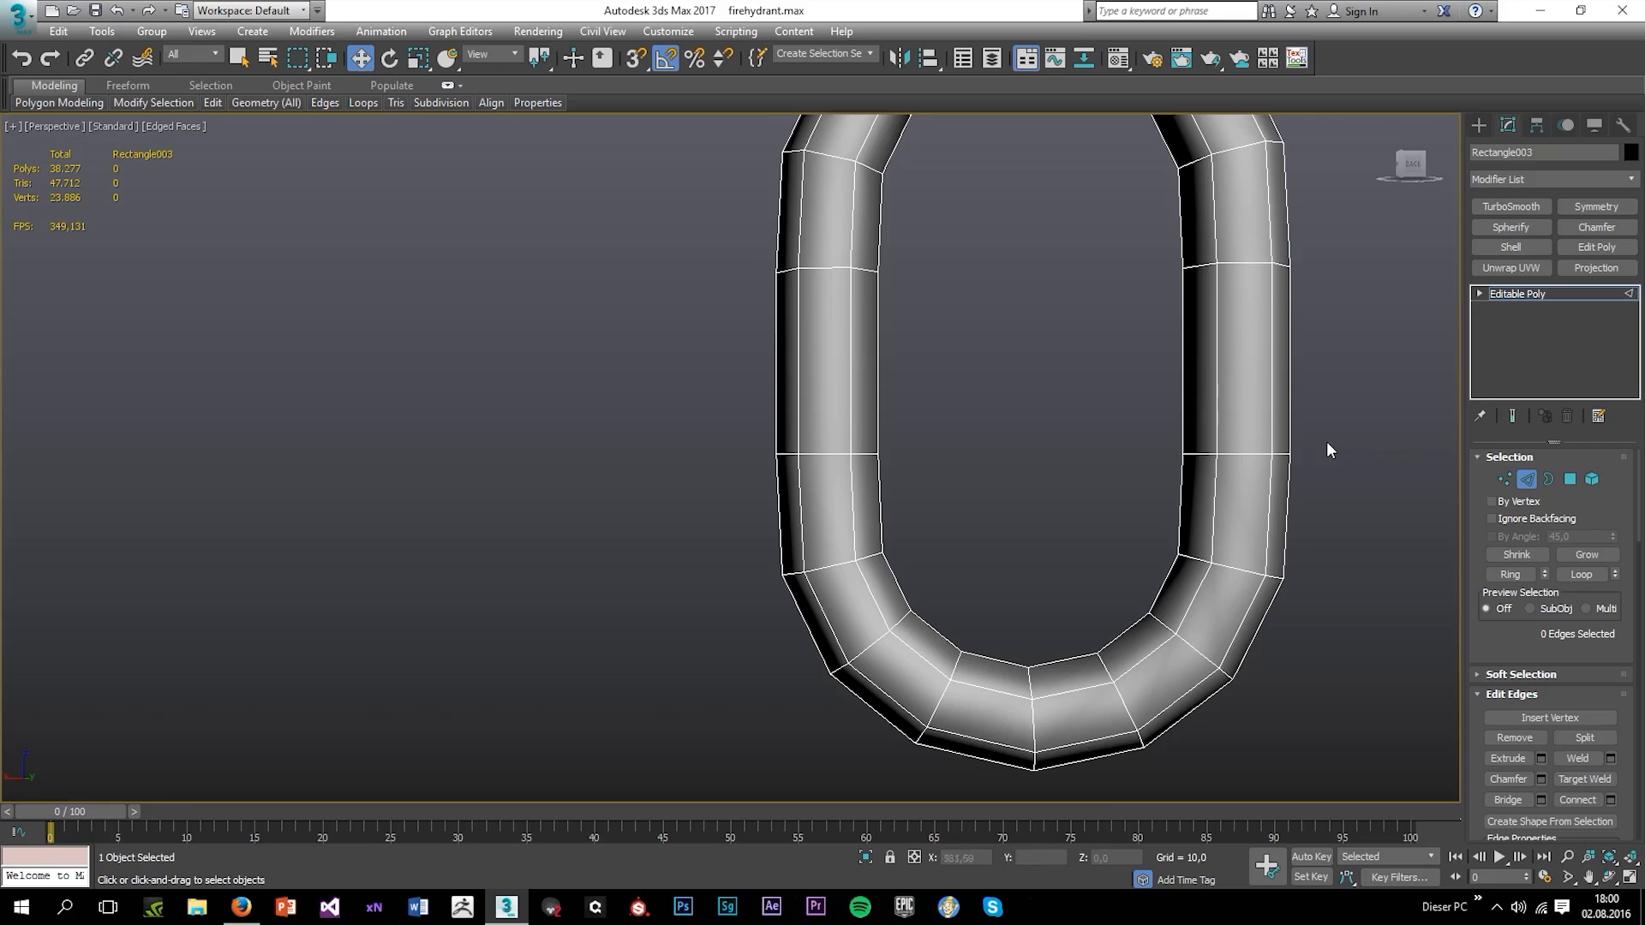
Remove the two cross-section edge loops on each straight side of the small ring together with their vertices
{"action": "scroll", "coordinate": [1305, 448], "scroll_direction": "down", "scroll_amount": 6}
{"action": "mouse_move", "coordinate": [1167, 468]}
{"action": "middle_mouse_down", "text": "alt"}
{"action": "mouse_move", "coordinate": [1253, 471]}
{"action": "mouse_move", "coordinate": [1197, 476]}
{"action": "middle_mouse_up", "text": "alt"}
{"action": "scroll", "coordinate": [1196, 477], "scroll_direction": "up", "scroll_amount": 2}
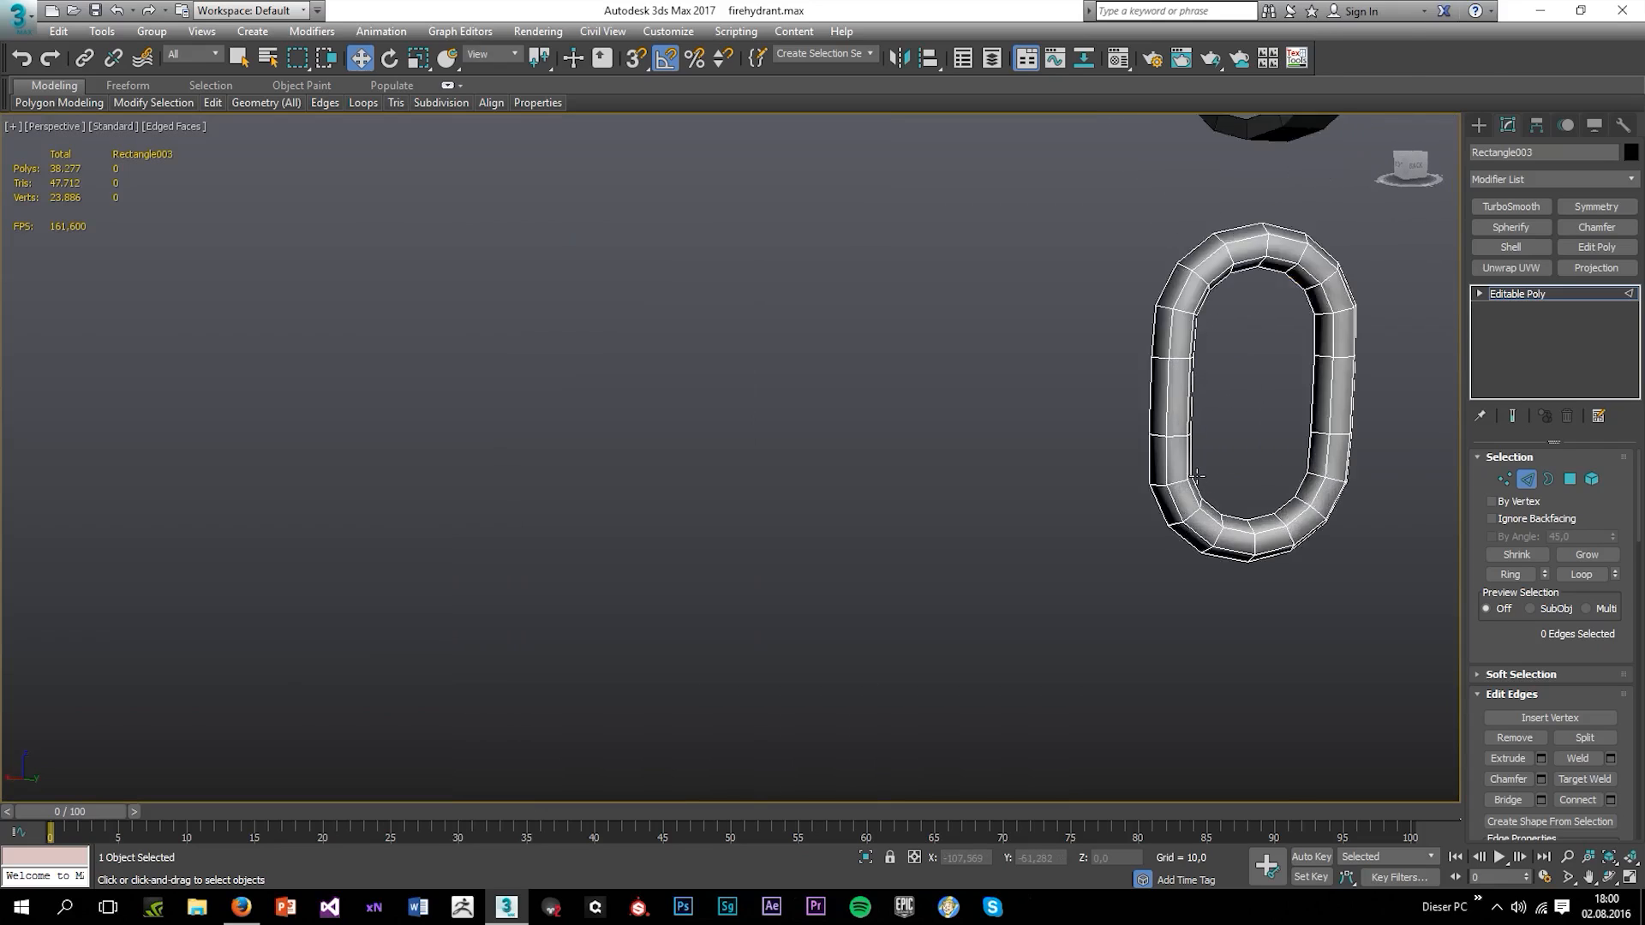
{"action": "scroll", "coordinate": [1197, 475], "scroll_direction": "up", "scroll_amount": 2}
{"action": "double_click", "coordinate": [1156, 412]}
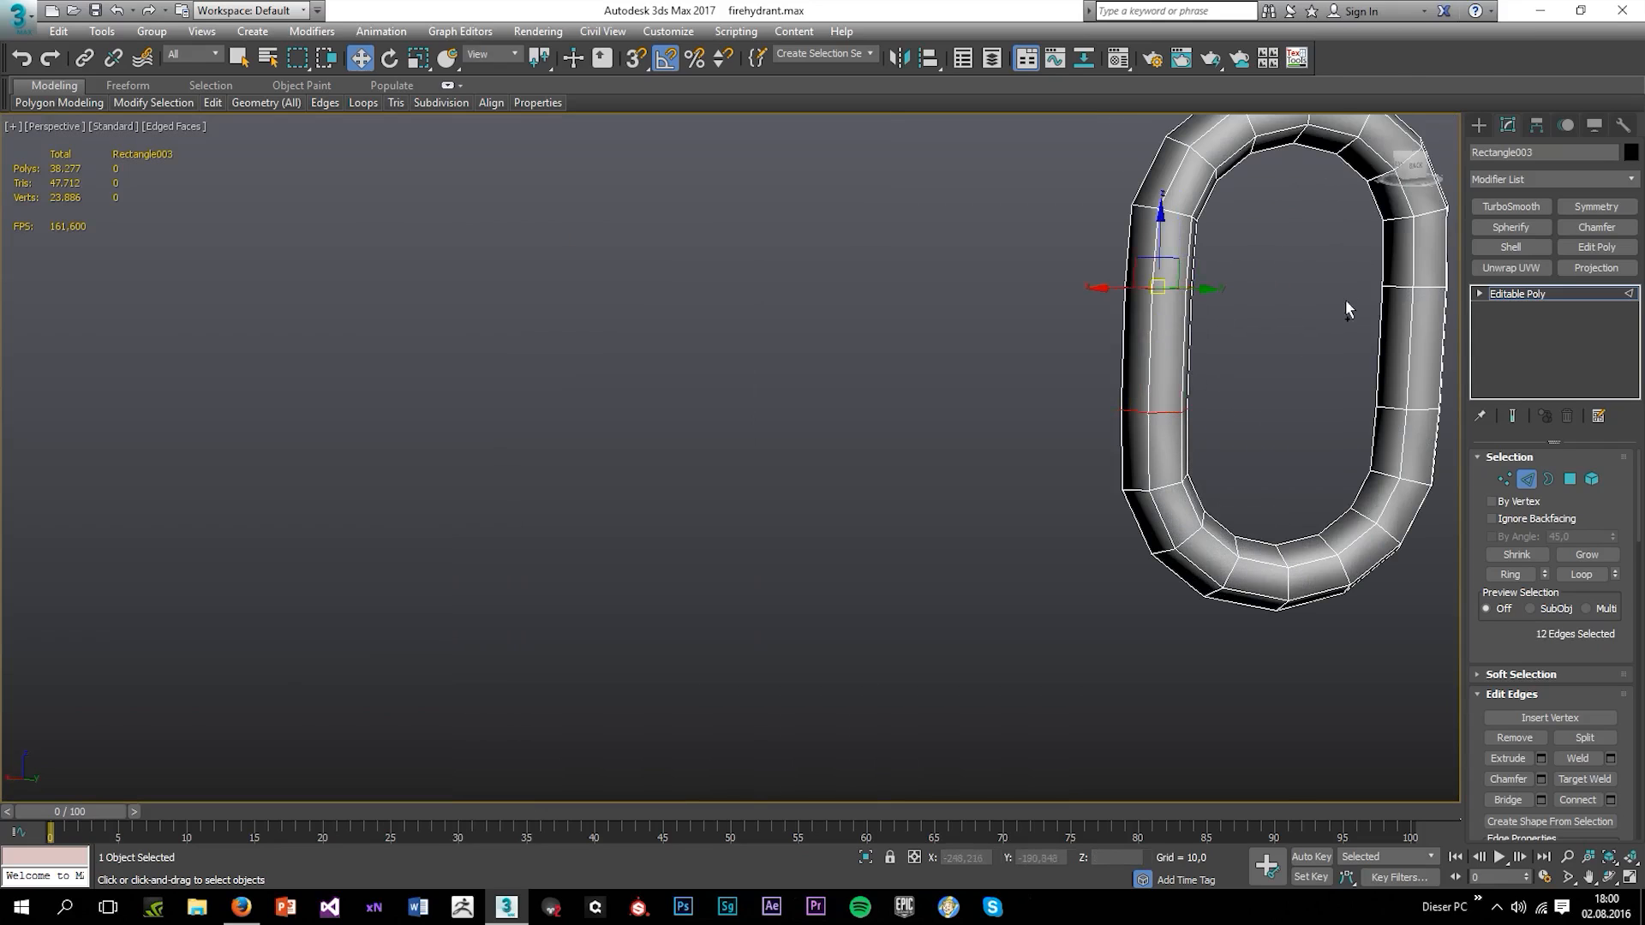
{"action": "double_click", "coordinate": [1426, 286], "text": "ctrl"}
{"action": "double_click", "coordinate": [1405, 408], "text": "ctrl"}
{"action": "key", "text": "ctrl+BackSpace"}
{"action": "key", "text": "ctrl+z"}
{"action": "key", "text": "ctrl+BackSpace"}
Leave edge editing, deselect the small ring, and check its shading with the edge display off
{"action": "scroll", "coordinate": [1248, 487], "scroll_direction": "down", "scroll_amount": 5}
{"action": "middle_click_drag", "start_coordinate": [1248, 488], "coordinate": [1391, 394], "text": "alt"}
{"action": "left_click", "coordinate": [1539, 296]}
{"action": "left_click", "coordinate": [1068, 310]}
{"action": "key", "text": "F4"}
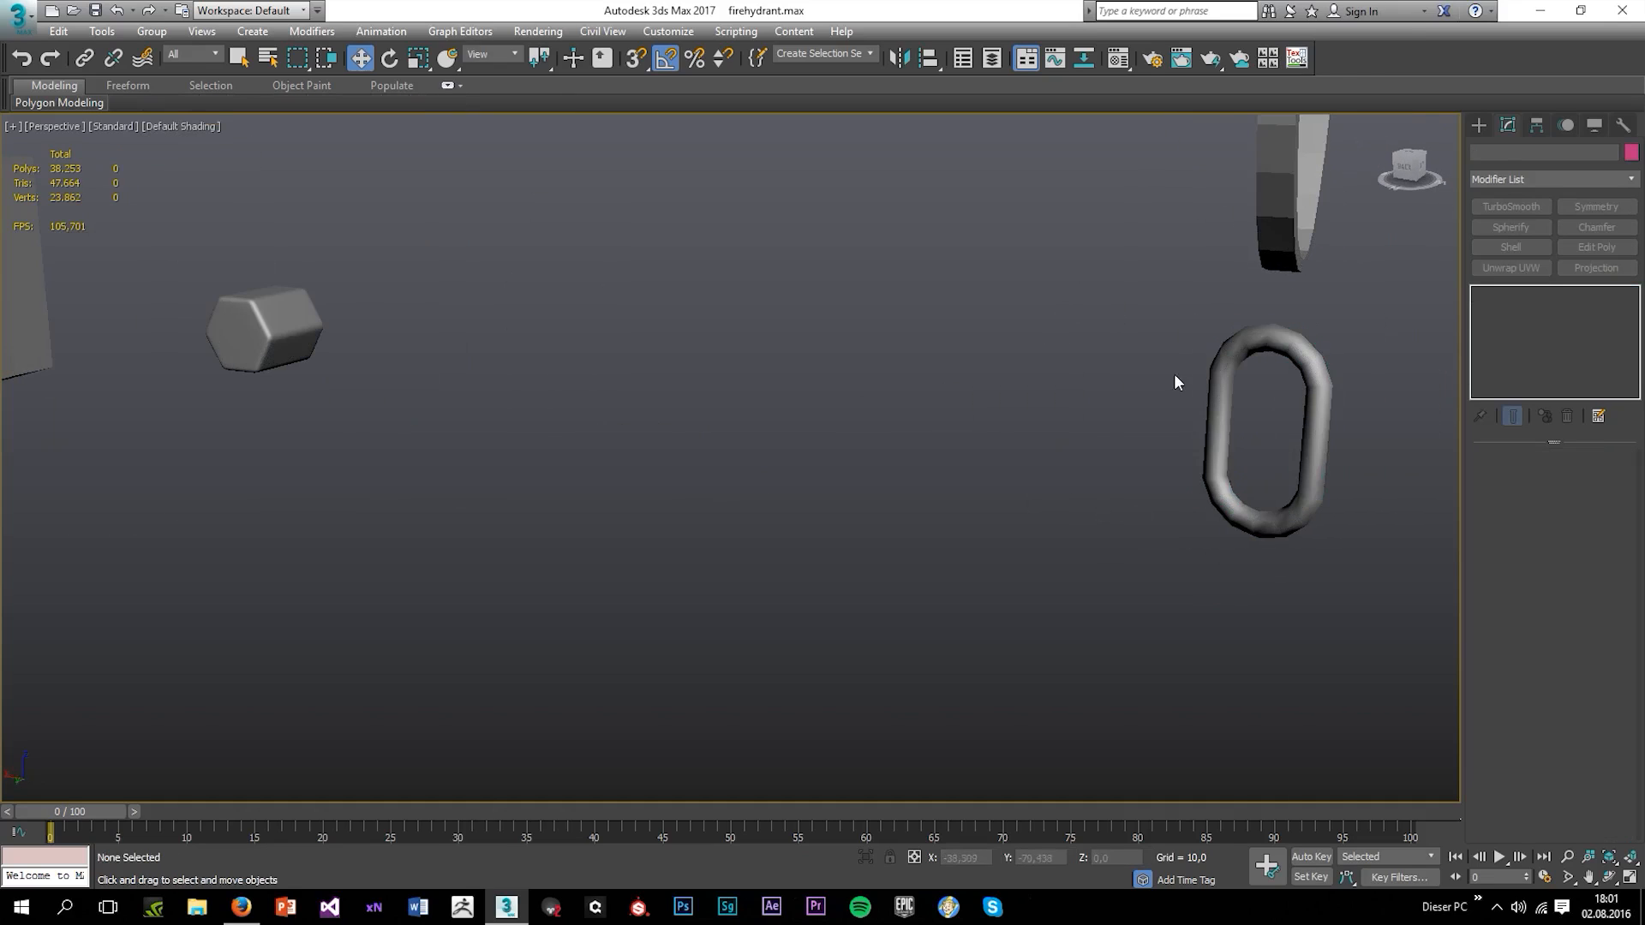
Turn edge display back on, select the hexagonal bolts, and delete their TurboSmooth modifier
{"action": "scroll", "coordinate": [1173, 373], "scroll_direction": "down", "scroll_amount": 7}
{"action": "scroll", "coordinate": [1137, 454], "scroll_direction": "up", "scroll_amount": 3}
{"action": "middle_click_drag", "start_coordinate": [892, 376], "coordinate": [907, 402]}
{"action": "scroll", "coordinate": [907, 402], "scroll_direction": "up", "scroll_amount": 5}
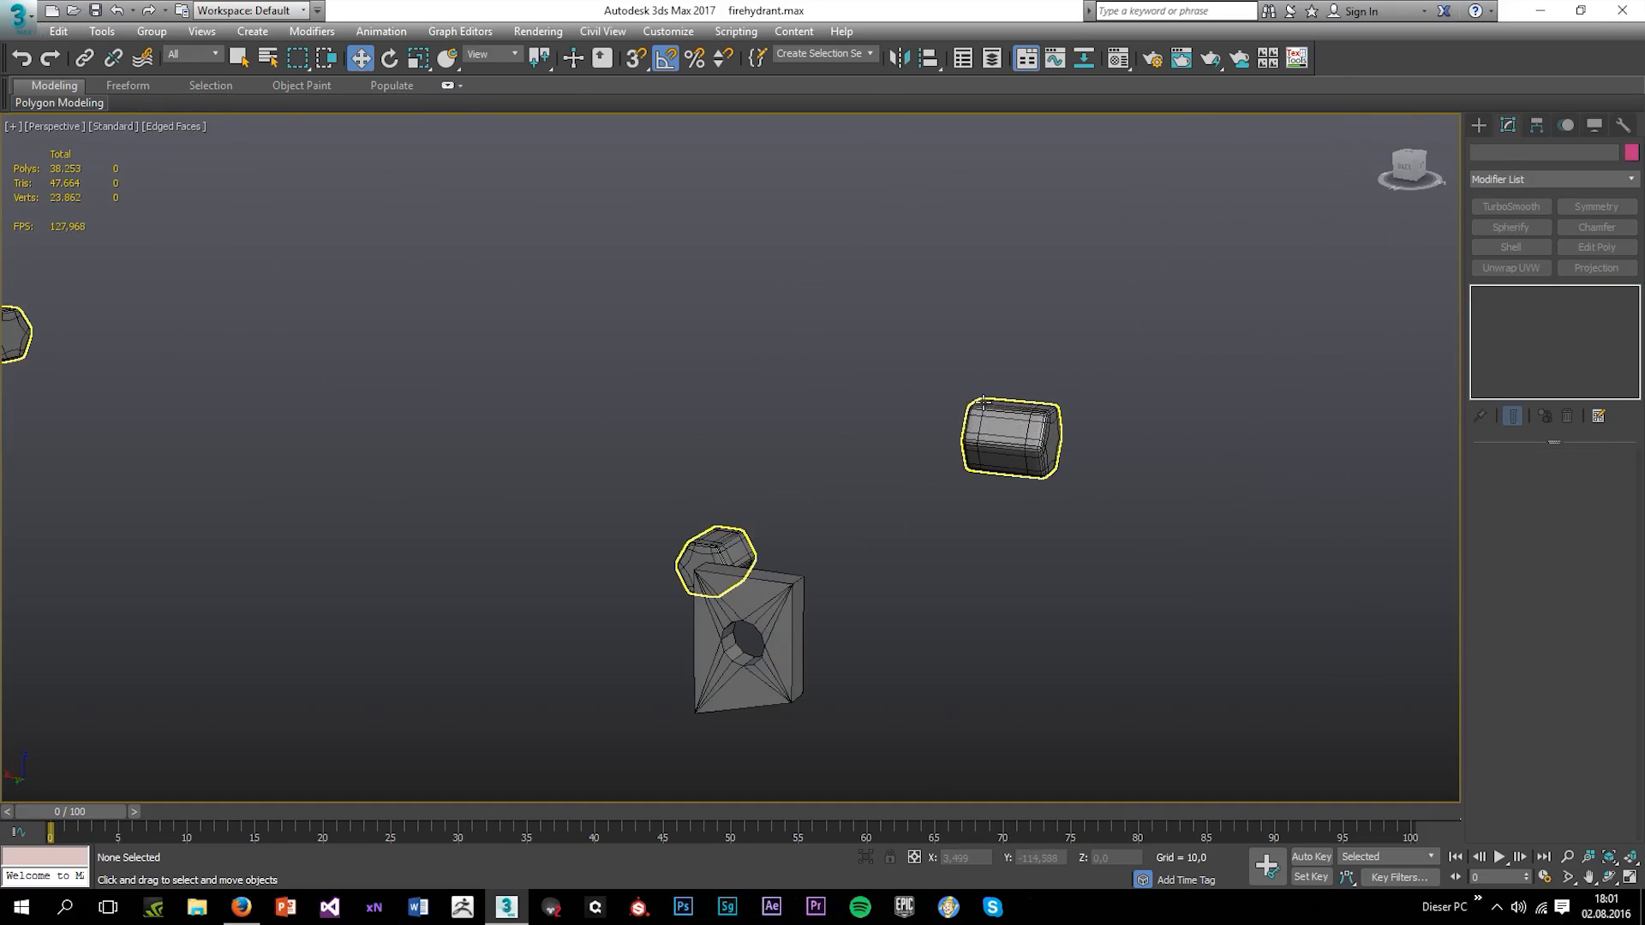
{"action": "key", "text": "F4"}
{"action": "left_click", "coordinate": [1083, 411]}
{"action": "left_click", "coordinate": [1523, 308]}
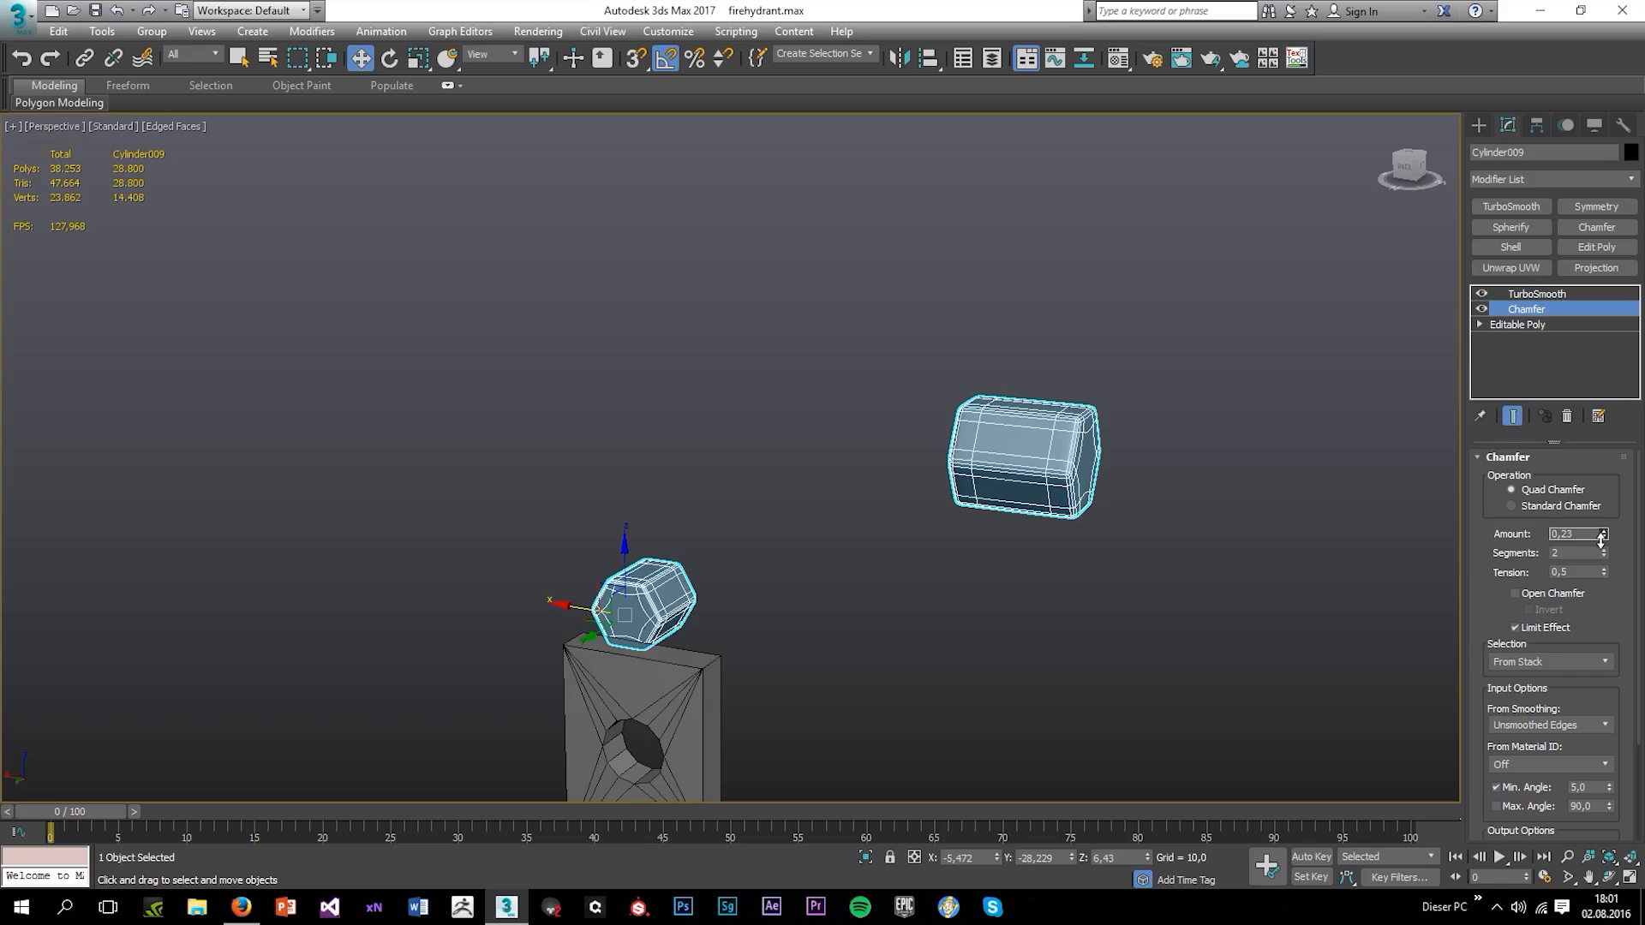
{"action": "left_click", "coordinate": [1505, 296]}
{"action": "right_click", "coordinate": [1508, 295]}
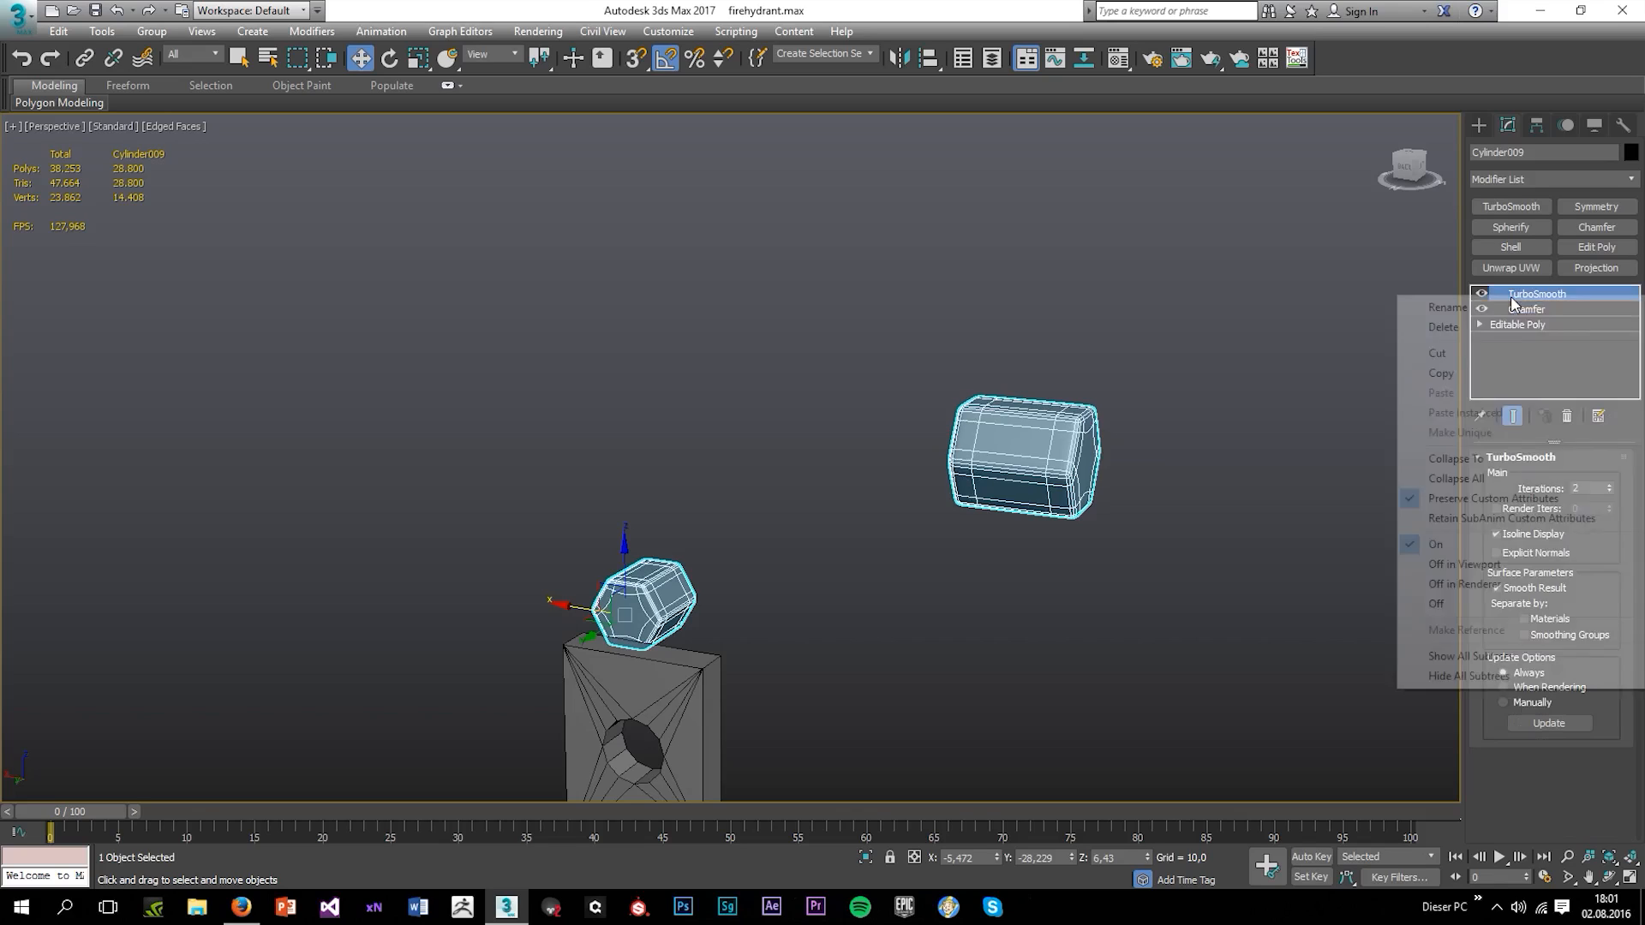
{"action": "left_click", "coordinate": [1474, 324]}
Delete the Chamfer modifier from the hexagonal bolts
{"action": "right_click", "coordinate": [1536, 291]}
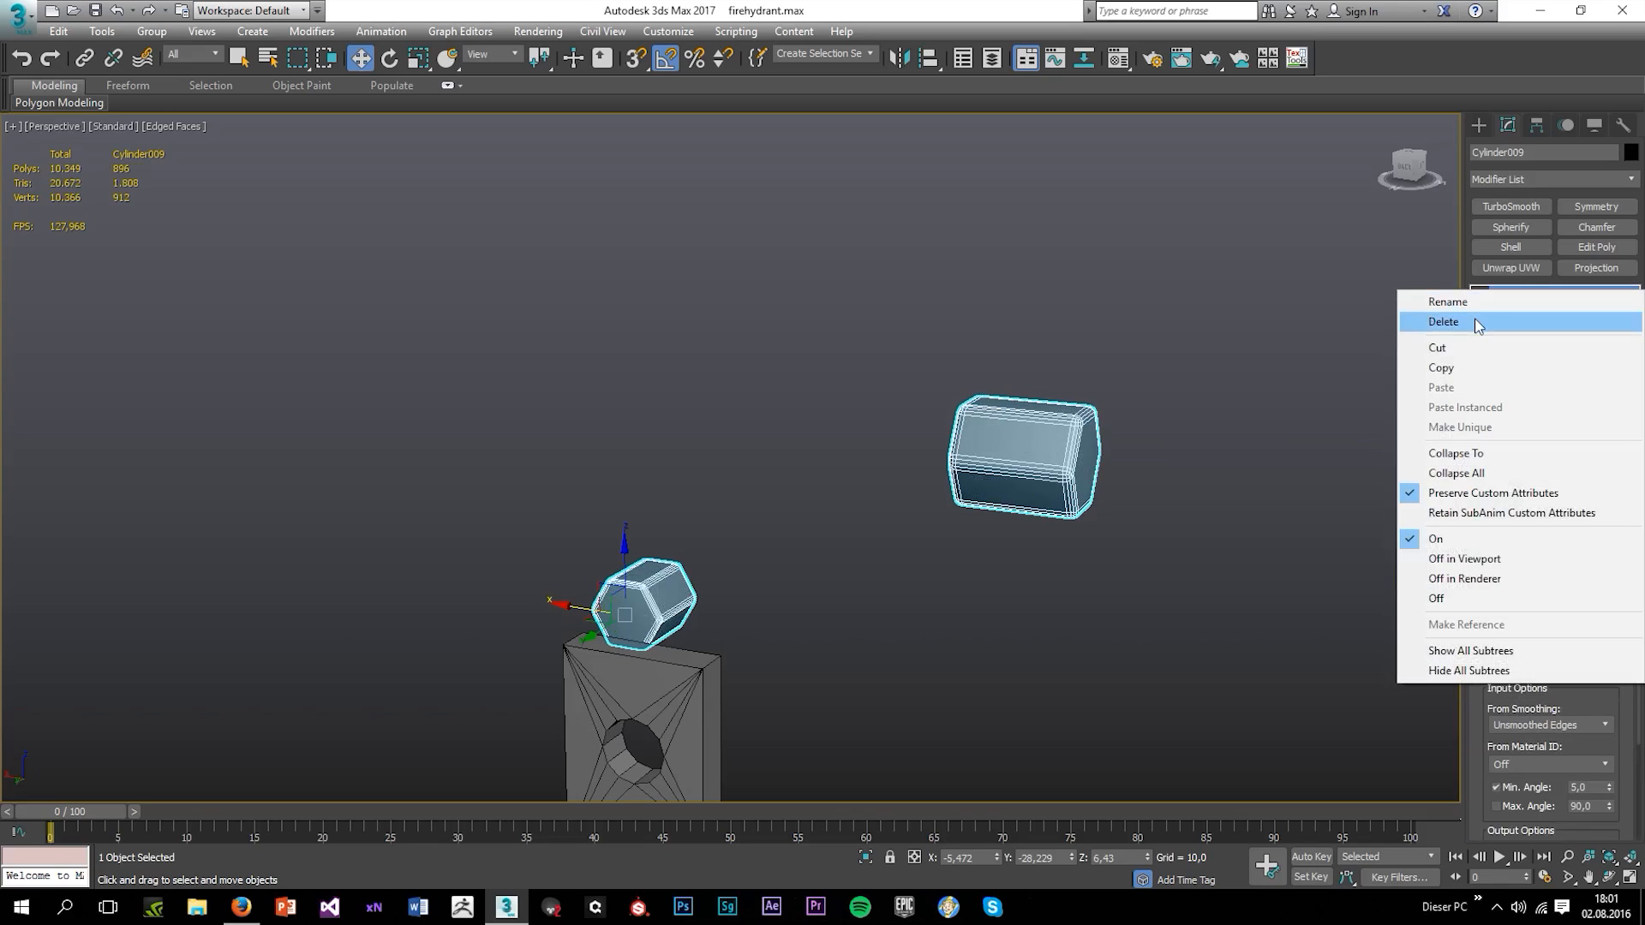
{"action": "left_click", "coordinate": [1481, 324]}
{"action": "left_click", "coordinate": [1591, 479]}
Connect two opposite corner vertices across the outer end face of the side bolt nearest the rings
{"action": "middle_click_drag", "start_coordinate": [1056, 446], "coordinate": [1139, 484], "text": "alt"}
{"action": "left_click", "coordinate": [1497, 482]}
{"action": "scroll", "coordinate": [1290, 466], "scroll_direction": "down", "scroll_amount": 5}
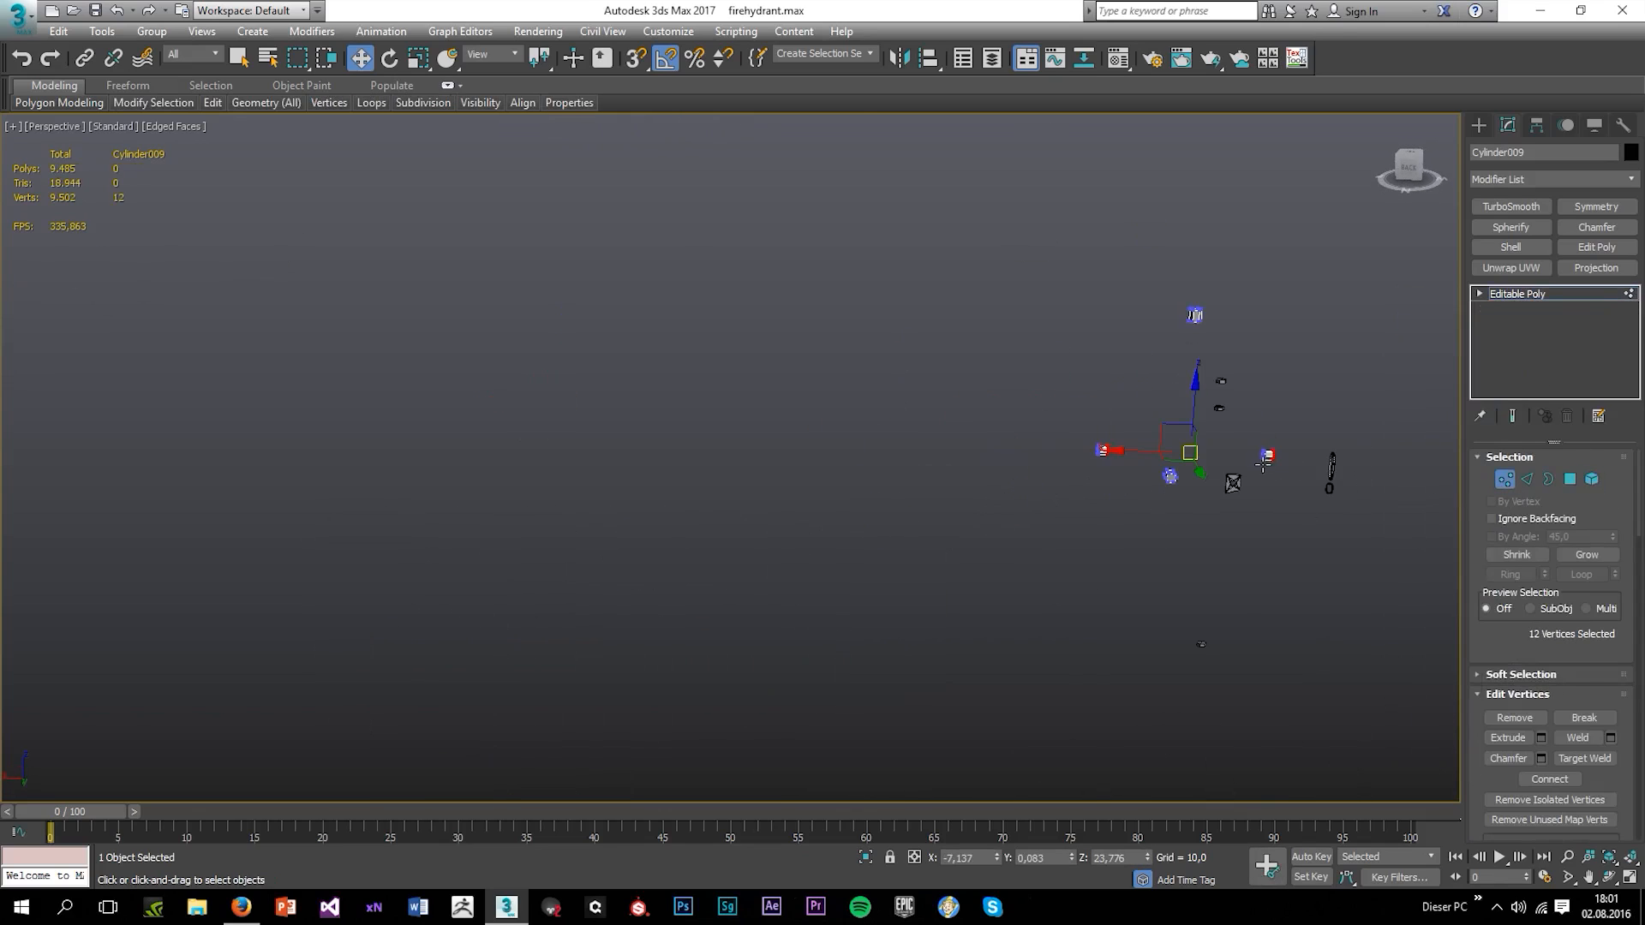
{"action": "middle_click_drag", "start_coordinate": [1290, 471], "coordinate": [1234, 467], "text": "alt"}
{"action": "scroll", "coordinate": [1243, 483], "scroll_direction": "up", "scroll_amount": 5}
{"action": "scroll", "coordinate": [1285, 462], "scroll_direction": "up", "scroll_amount": 2}
{"action": "left_click", "coordinate": [1303, 455]}
{"action": "mouse_move", "coordinate": [1362, 473]}
{"action": "middle_mouse_down", "text": "alt"}
{"action": "mouse_move", "coordinate": [1414, 470]}
{"action": "mouse_move", "coordinate": [1370, 449]}
{"action": "middle_mouse_up", "text": "alt"}
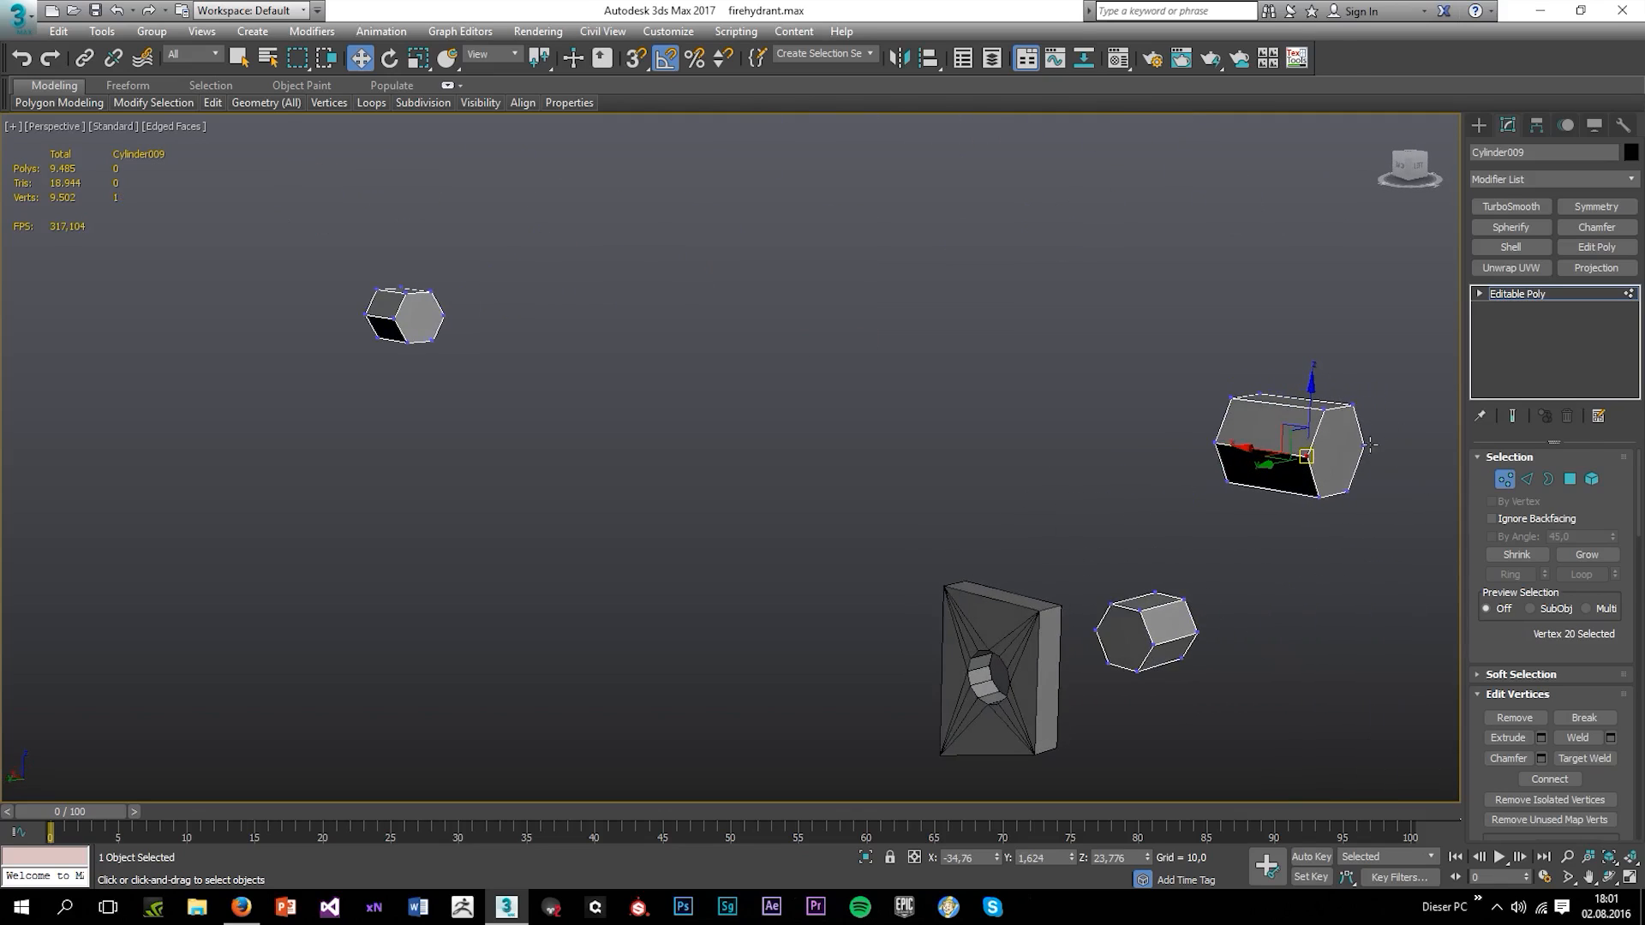
{"action": "left_click", "coordinate": [1363, 445], "text": "ctrl"}
Select the inner end faces of all four hexagonal bolts and delete them
{"action": "left_click", "coordinate": [1570, 480]}
{"action": "middle_click_drag", "start_coordinate": [1268, 491], "coordinate": [1392, 430], "text": "alt"}
{"action": "left_click", "coordinate": [1391, 430]}
{"action": "middle_click_drag", "start_coordinate": [1216, 479], "coordinate": [1065, 486], "text": "alt"}
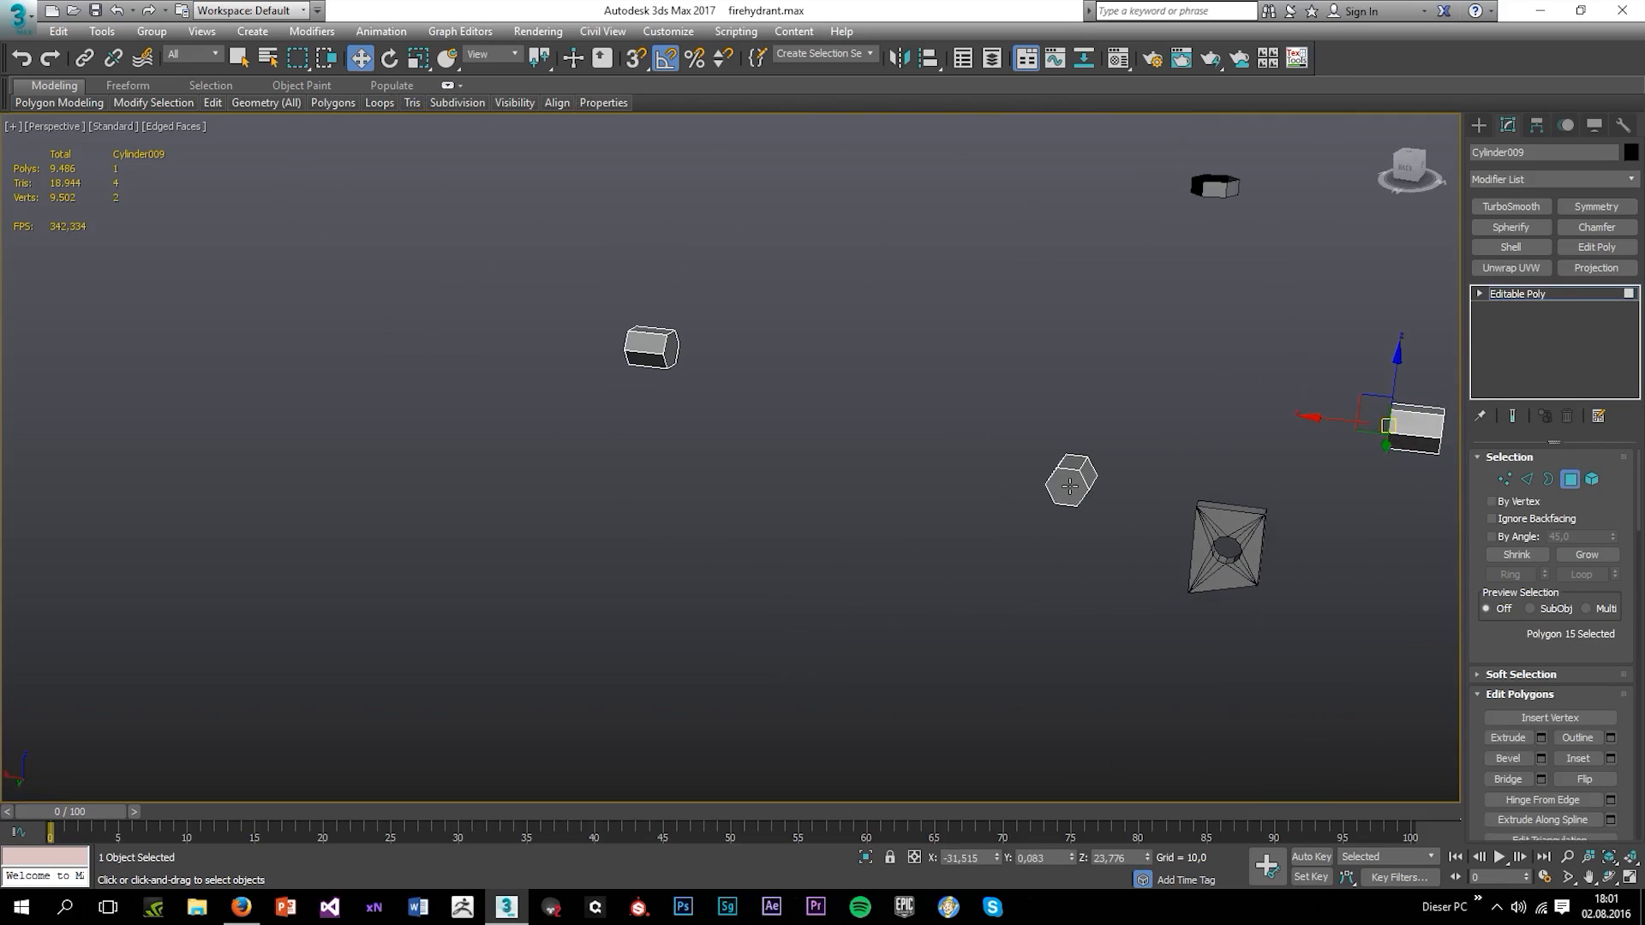
{"action": "left_click", "coordinate": [1067, 486], "text": "ctrl"}
{"action": "scroll", "coordinate": [710, 373], "scroll_direction": "down", "scroll_amount": 5}
{"action": "middle_click_drag", "start_coordinate": [835, 360], "coordinate": [856, 331], "text": "alt"}
{"action": "middle_click_drag", "start_coordinate": [841, 197], "coordinate": [831, 346]}
{"action": "scroll", "coordinate": [831, 346], "scroll_direction": "up", "scroll_amount": 5}
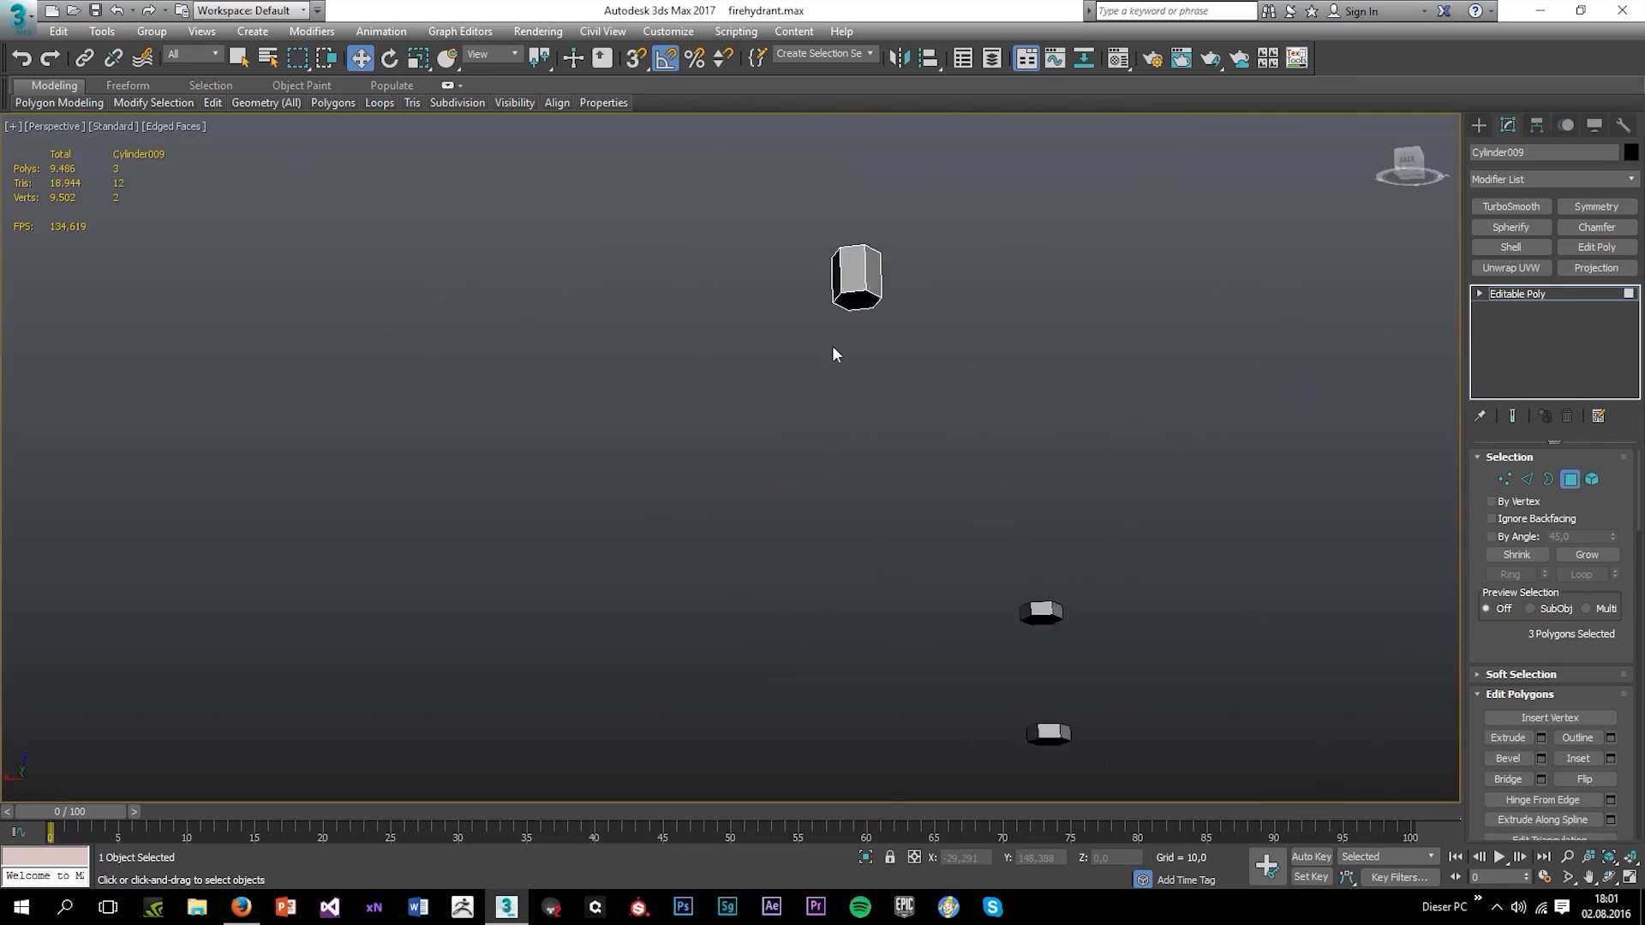
{"action": "left_click", "coordinate": [863, 236], "text": "ctrl"}
{"action": "left_click", "coordinate": [866, 259], "text": "ctrl"}
{"action": "left_click", "coordinate": [864, 220], "text": "alt"}
{"action": "scroll", "coordinate": [1004, 439], "scroll_direction": "down", "scroll_amount": 1}
{"action": "middle_click_drag", "start_coordinate": [1004, 449], "coordinate": [788, 295], "text": "alt"}
{"action": "scroll", "coordinate": [995, 340], "scroll_direction": "down", "scroll_amount": 5}
{"action": "key", "text": "Delete"}
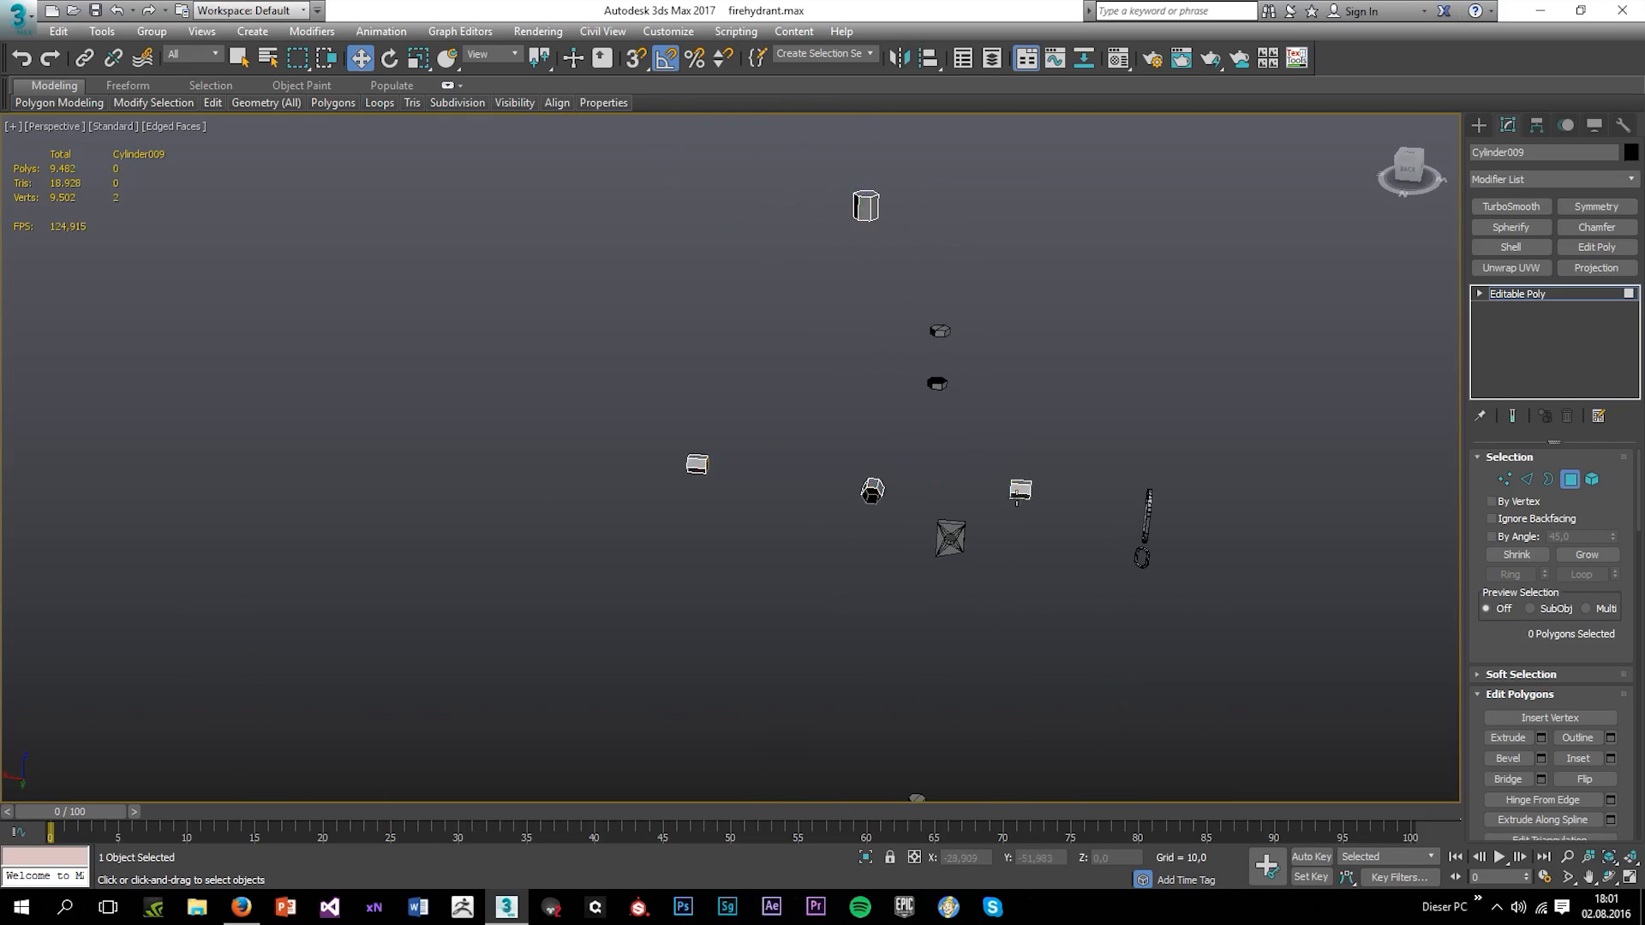
Connect opposite corner vertices across the outer end face of the large front nozzle's bolt
{"action": "scroll", "coordinate": [1049, 511], "scroll_direction": "up", "scroll_amount": 3}
{"action": "left_click", "coordinate": [1505, 480]}
{"action": "middle_click_drag", "start_coordinate": [947, 454], "coordinate": [871, 419], "text": "alt"}
{"action": "scroll", "coordinate": [871, 419], "scroll_direction": "up", "scroll_amount": 7}
{"action": "scroll", "coordinate": [1009, 502], "scroll_direction": "down", "scroll_amount": 2}
{"action": "left_click_drag", "start_coordinate": [977, 512], "coordinate": [1166, 567]}
{"action": "key", "text": "ctrl+shift+e"}
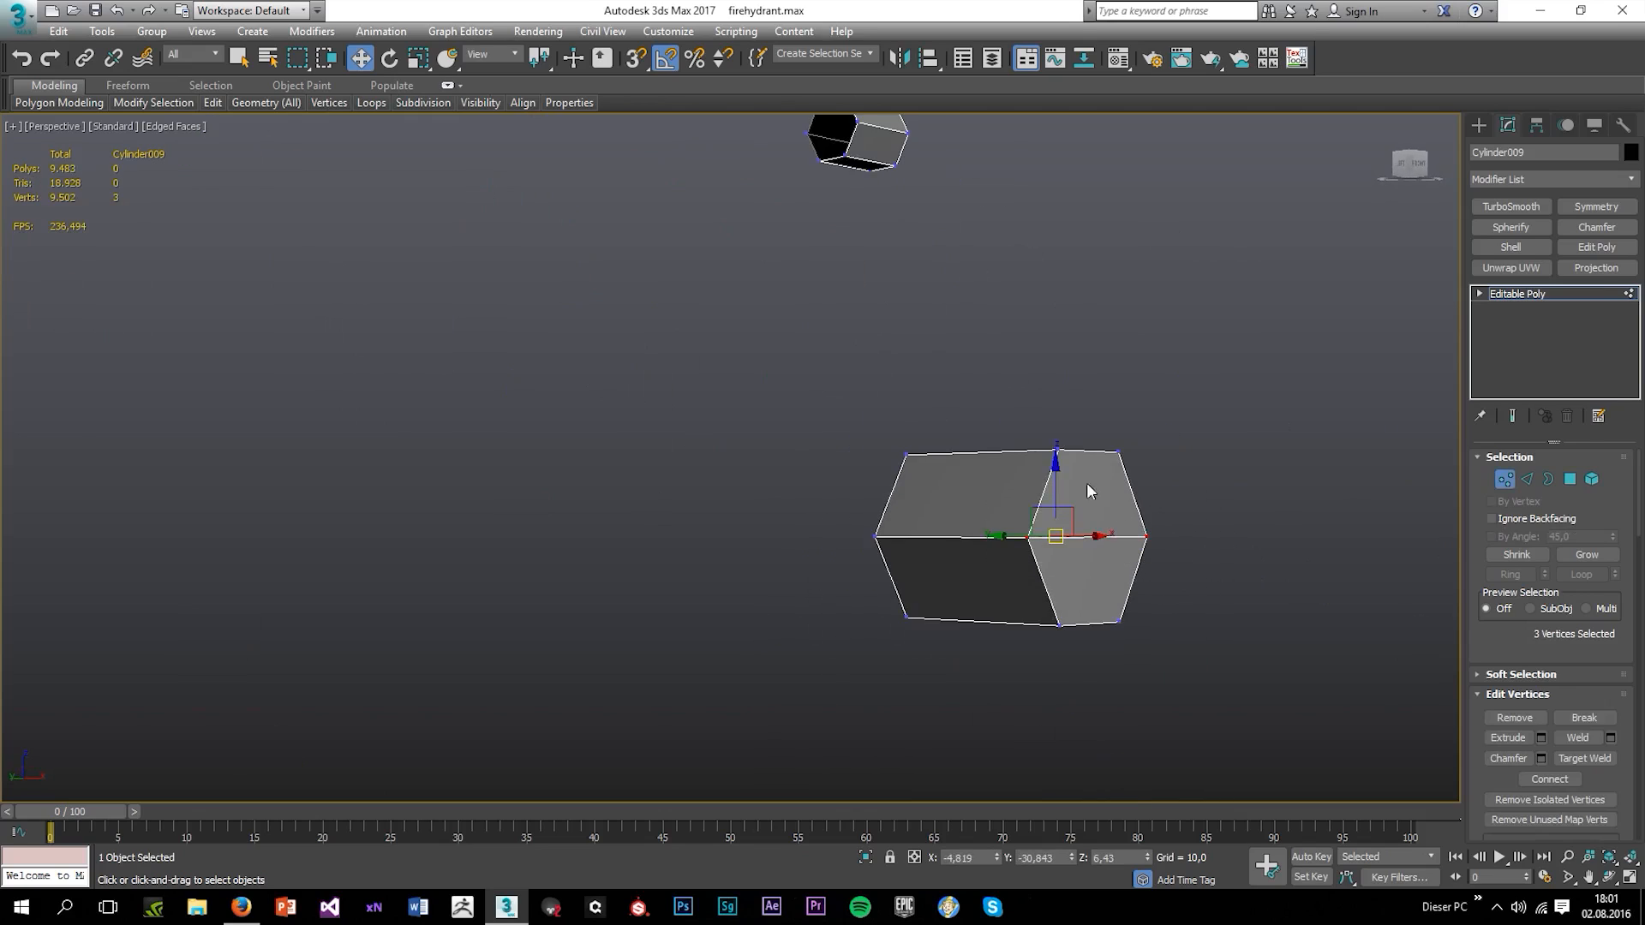
Connect two opposite corner vertices across the outer end face of the remaining side nozzle's bolt
{"action": "scroll", "coordinate": [1086, 481], "scroll_direction": "down", "scroll_amount": 4}
{"action": "middle_click_drag", "start_coordinate": [1086, 481], "coordinate": [974, 425], "text": "alt"}
{"action": "middle_click_drag", "start_coordinate": [1371, 261], "coordinate": [986, 397]}
{"action": "scroll", "coordinate": [987, 396], "scroll_direction": "up", "scroll_amount": 4}
{"action": "left_click_drag", "start_coordinate": [896, 376], "coordinate": [977, 413]}
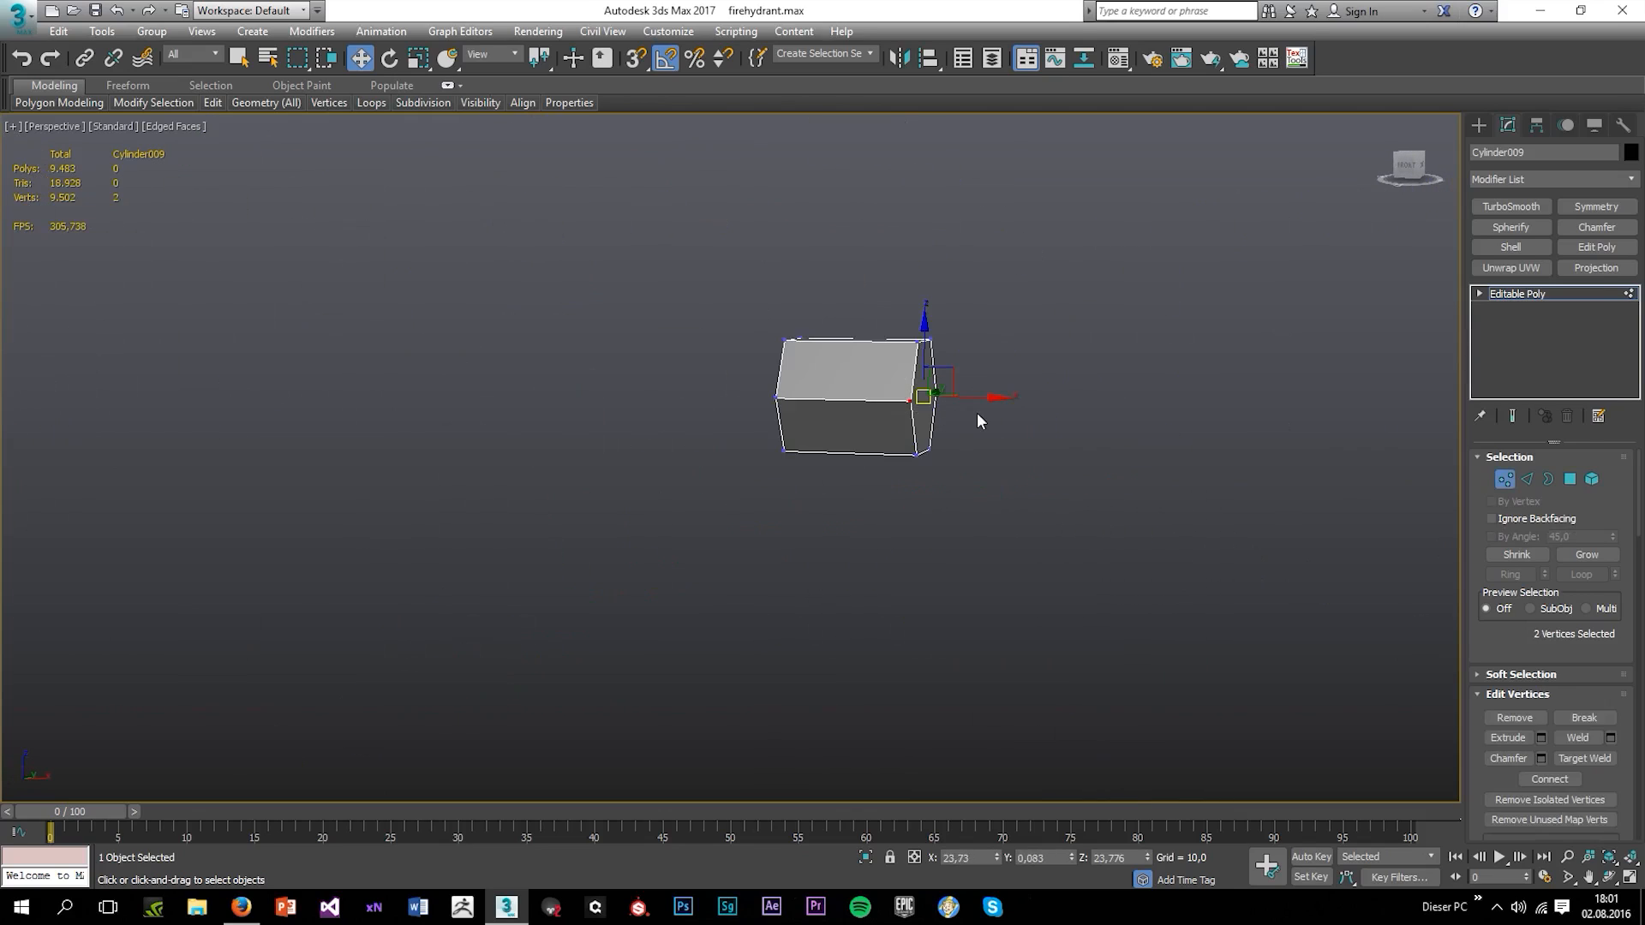
{"action": "key", "text": "ctrl+shift+e"}
Connect two opposite corner vertices across the top face of the hydrant's upper bolt, then clear the selection
{"action": "scroll", "coordinate": [917, 392], "scroll_direction": "down", "scroll_amount": 5}
{"action": "middle_click_drag", "start_coordinate": [832, 374], "coordinate": [805, 507]}
{"action": "scroll", "coordinate": [861, 403], "scroll_direction": "up", "scroll_amount": 6}
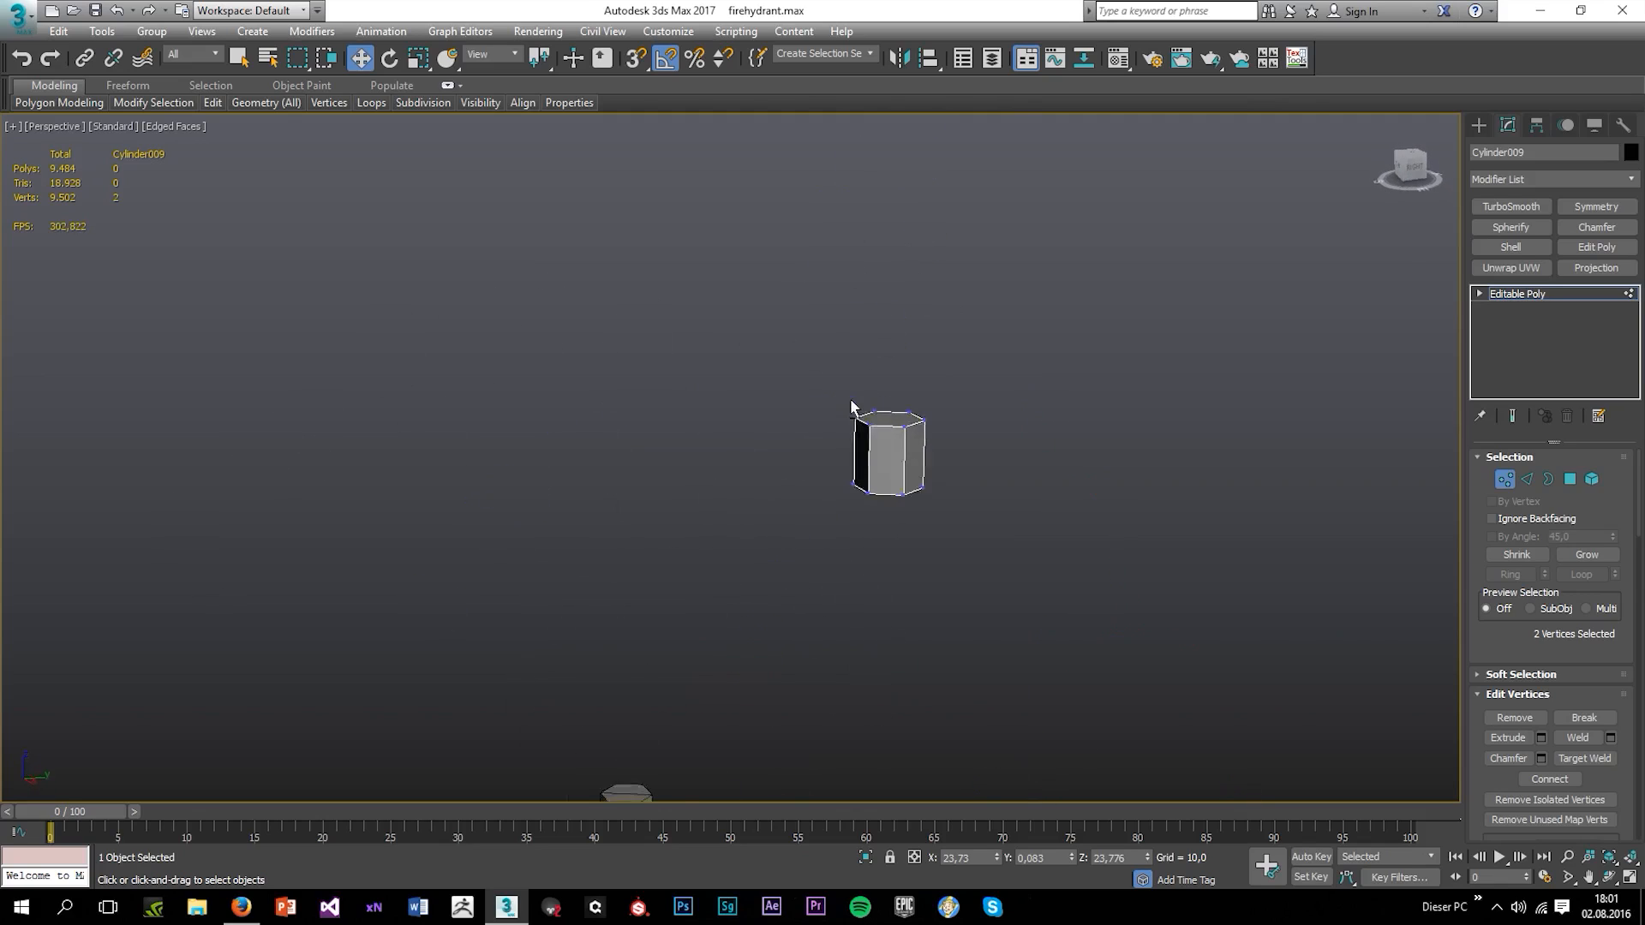
{"action": "left_click_drag", "start_coordinate": [1187, 579], "coordinate": [1189, 581]}
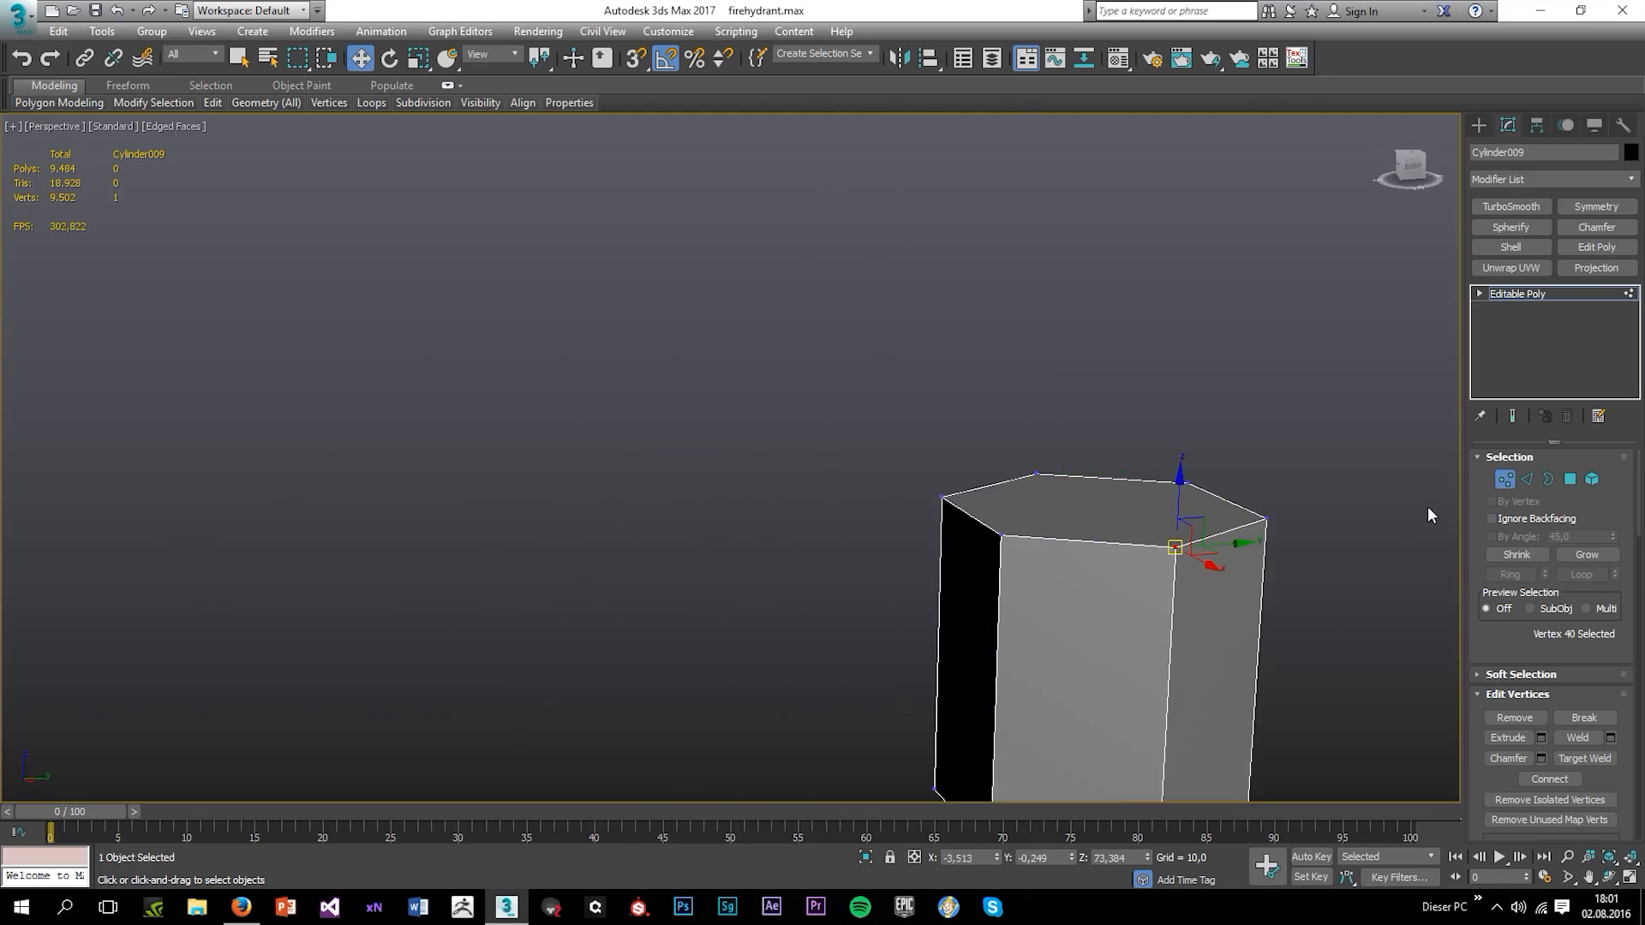
{"action": "left_click", "coordinate": [1174, 547], "text": "ctrl"}
{"action": "key", "text": "ctrl+shift+e"}
{"action": "left_click", "coordinate": [1302, 372]}
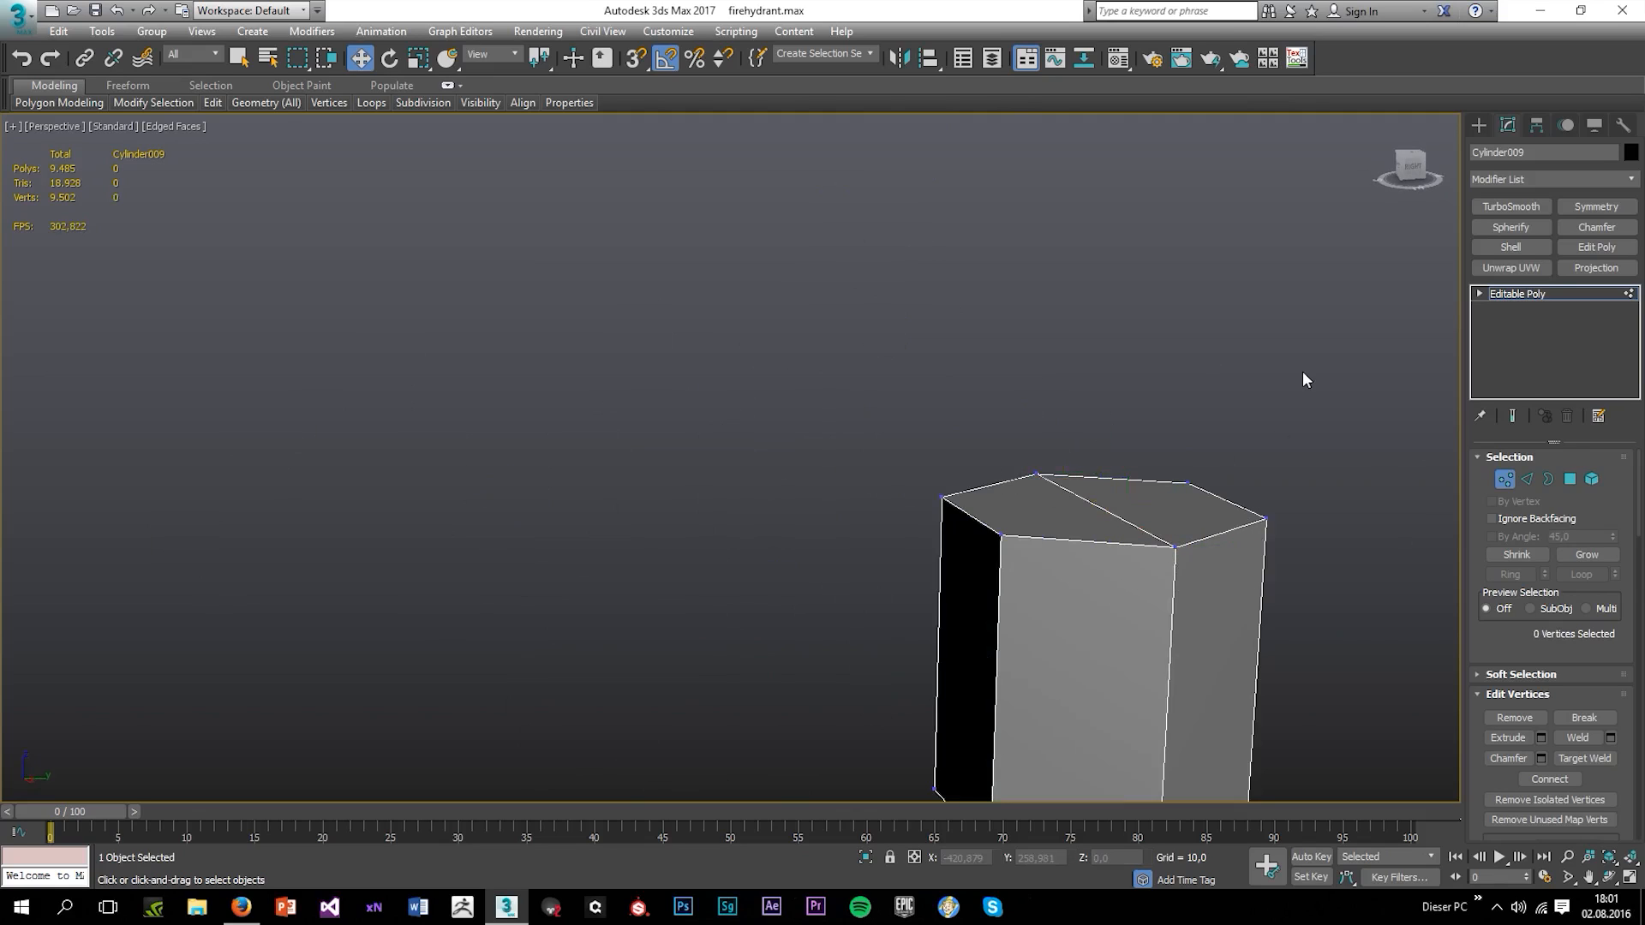
Unhide all of the hydrant's hidden objects and leave vertex editing on the bolts
{"action": "scroll", "coordinate": [1248, 368], "scroll_direction": "down", "scroll_amount": 8}
{"action": "middle_click_drag", "start_coordinate": [1247, 368], "coordinate": [1097, 514], "text": "alt"}
{"action": "middle_click_drag", "start_coordinate": [1097, 514], "coordinate": [985, 529]}
{"action": "scroll", "coordinate": [891, 466], "scroll_direction": "up", "scroll_amount": 3}
{"action": "right_click", "coordinate": [949, 426]}
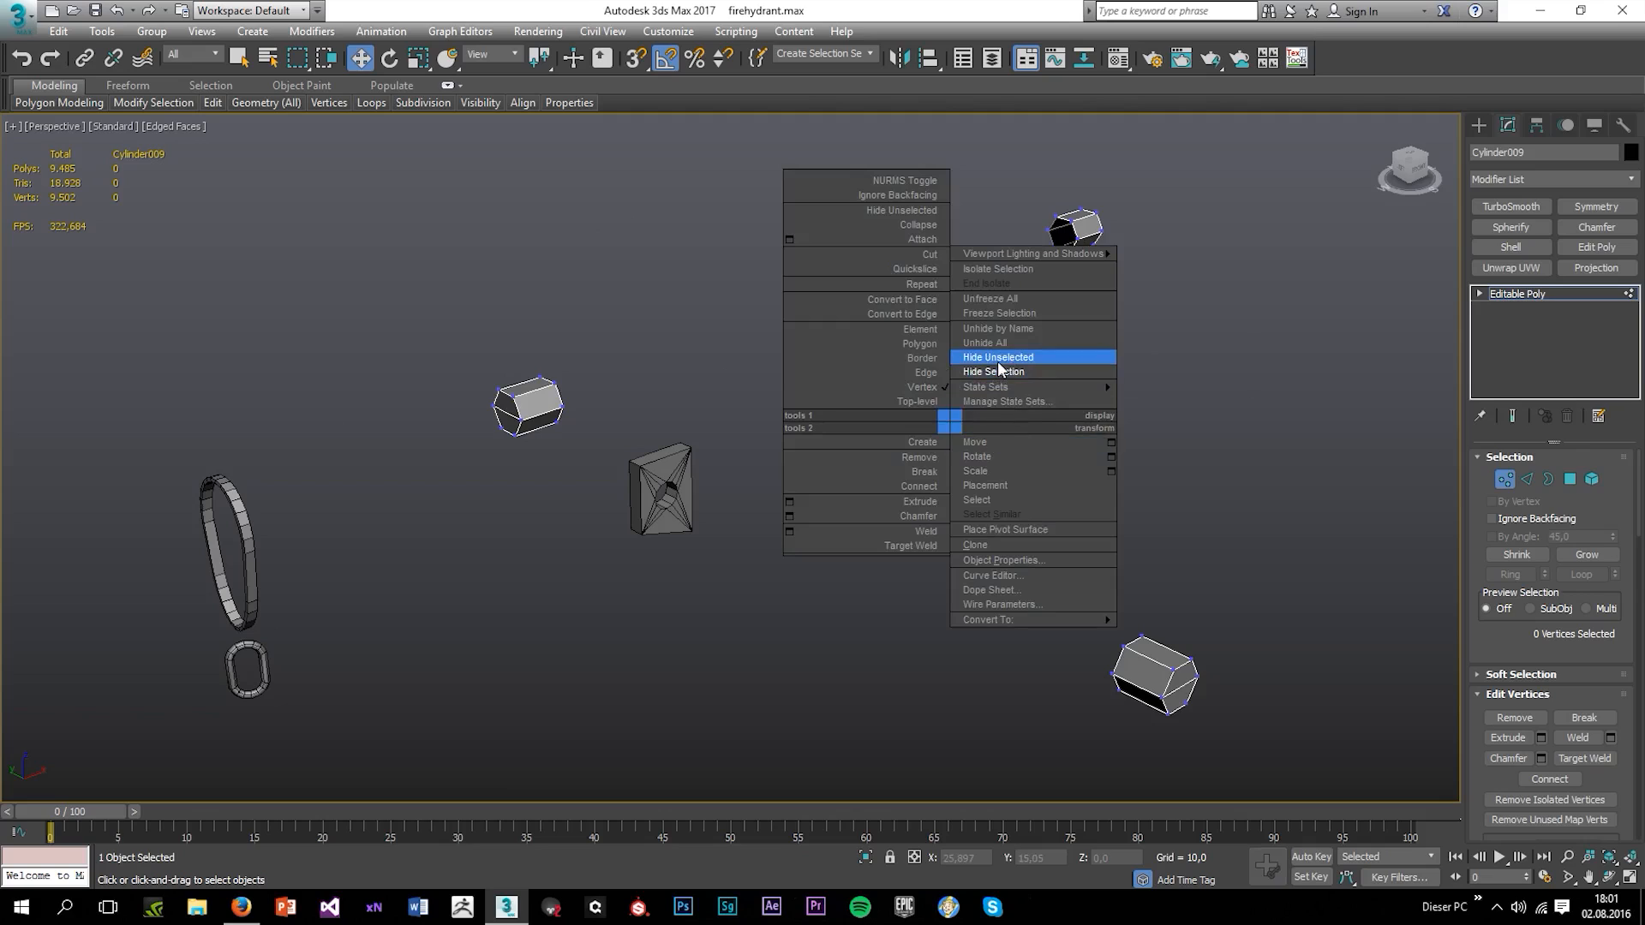
{"action": "left_click", "coordinate": [994, 359]}
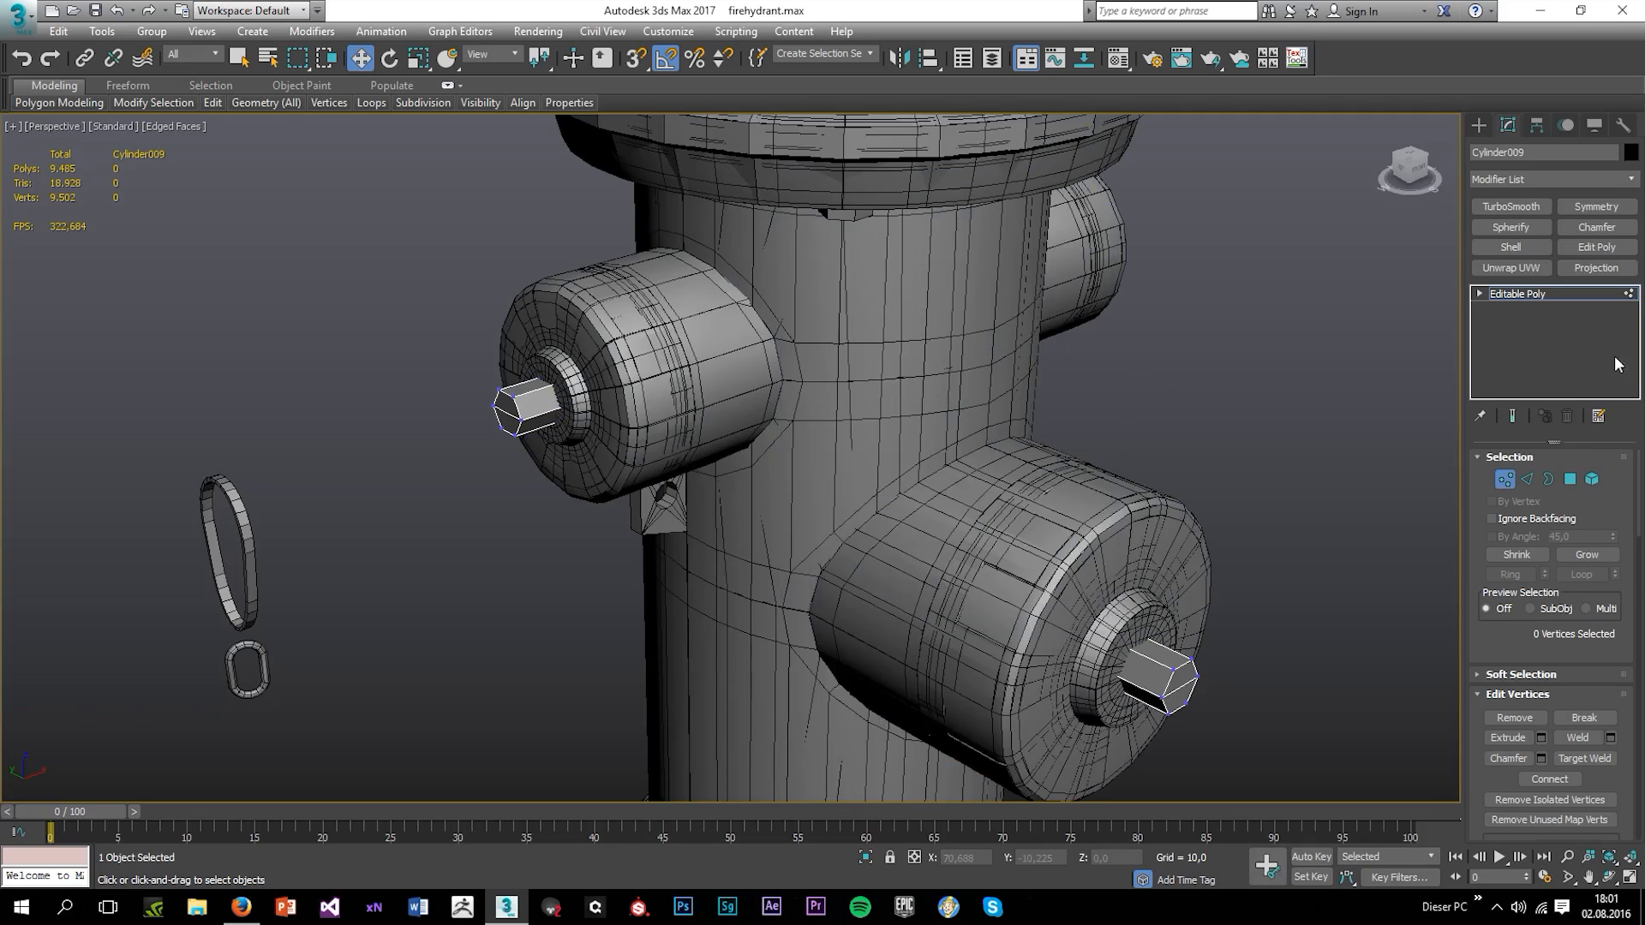
{"action": "left_click", "coordinate": [1525, 293]}
Delete the dense leftover copies of the nozzle caps and hydrant body, keeping the low-poly versions
{"action": "left_click", "coordinate": [1118, 518]}
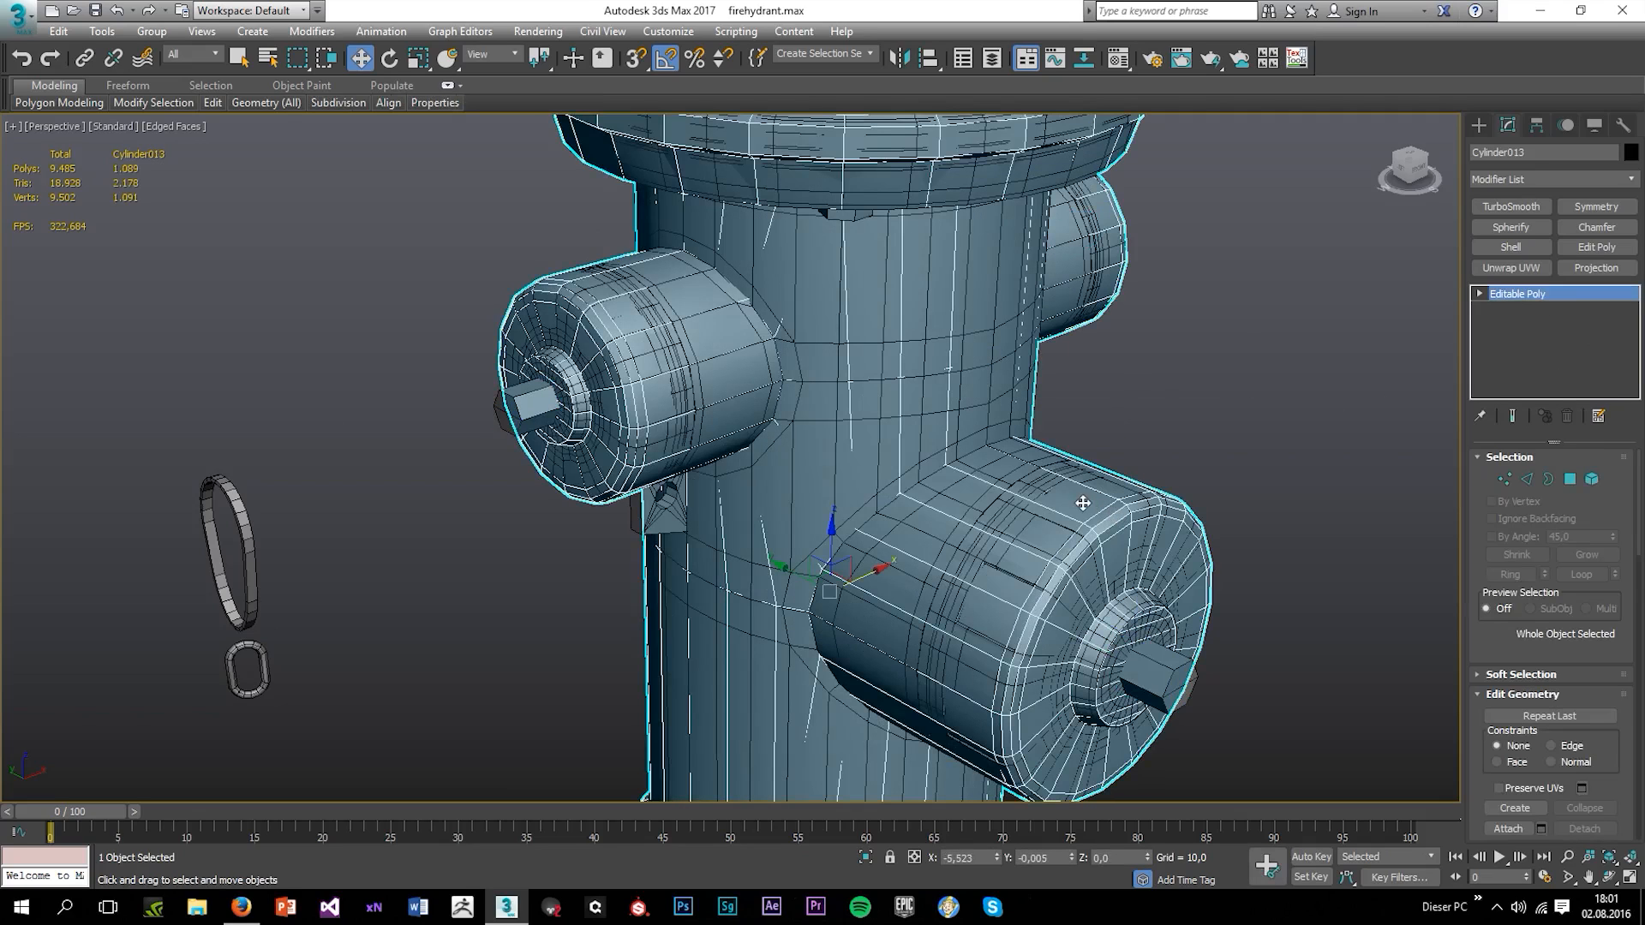
{"action": "middle_click_drag", "start_coordinate": [1082, 503], "coordinate": [1024, 496], "text": "alt"}
{"action": "left_click", "coordinate": [1044, 479]}
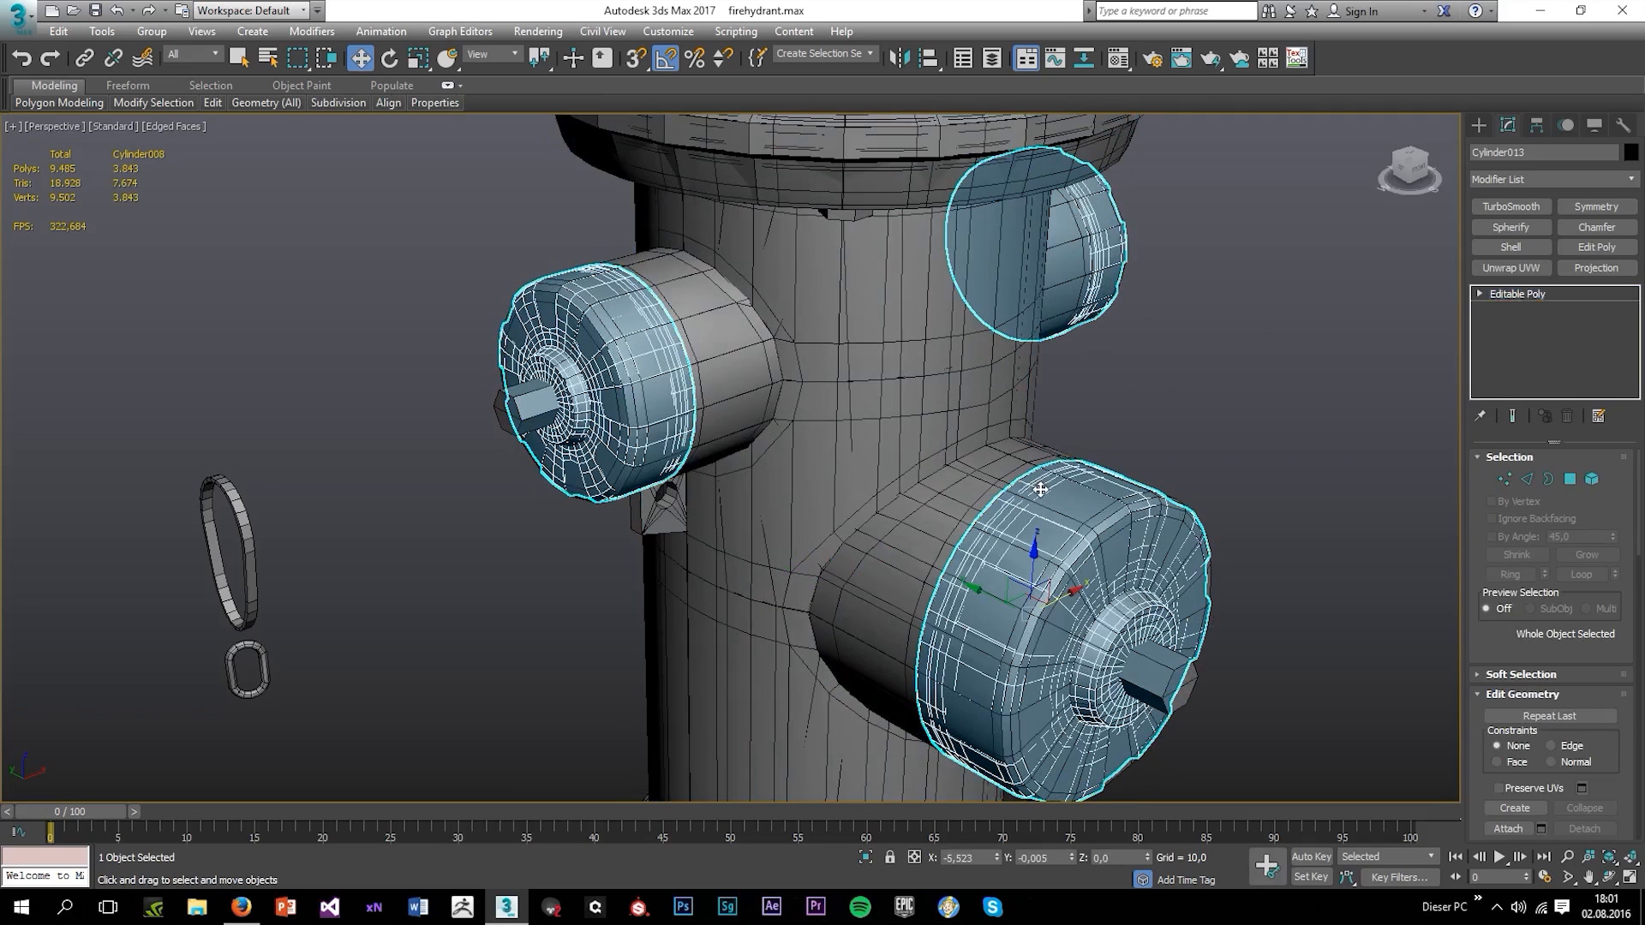
{"action": "left_click", "coordinate": [1041, 332]}
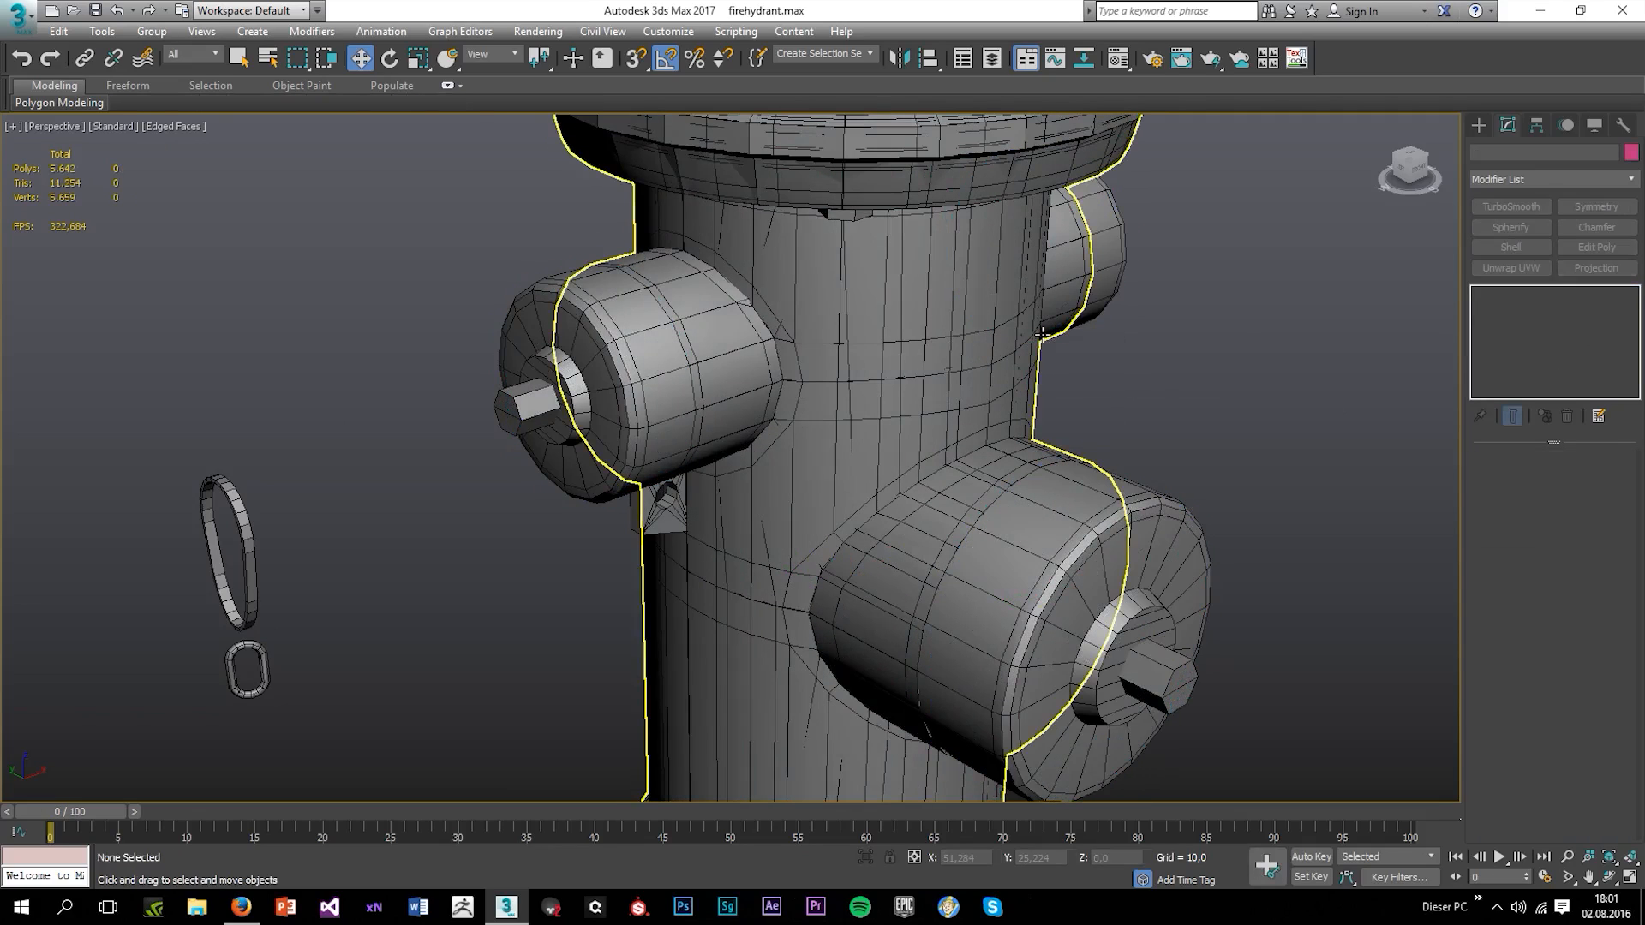
{"action": "left_click", "coordinate": [841, 247]}
{"action": "left_click", "coordinate": [776, 220]}
{"action": "left_click", "coordinate": [772, 228]}
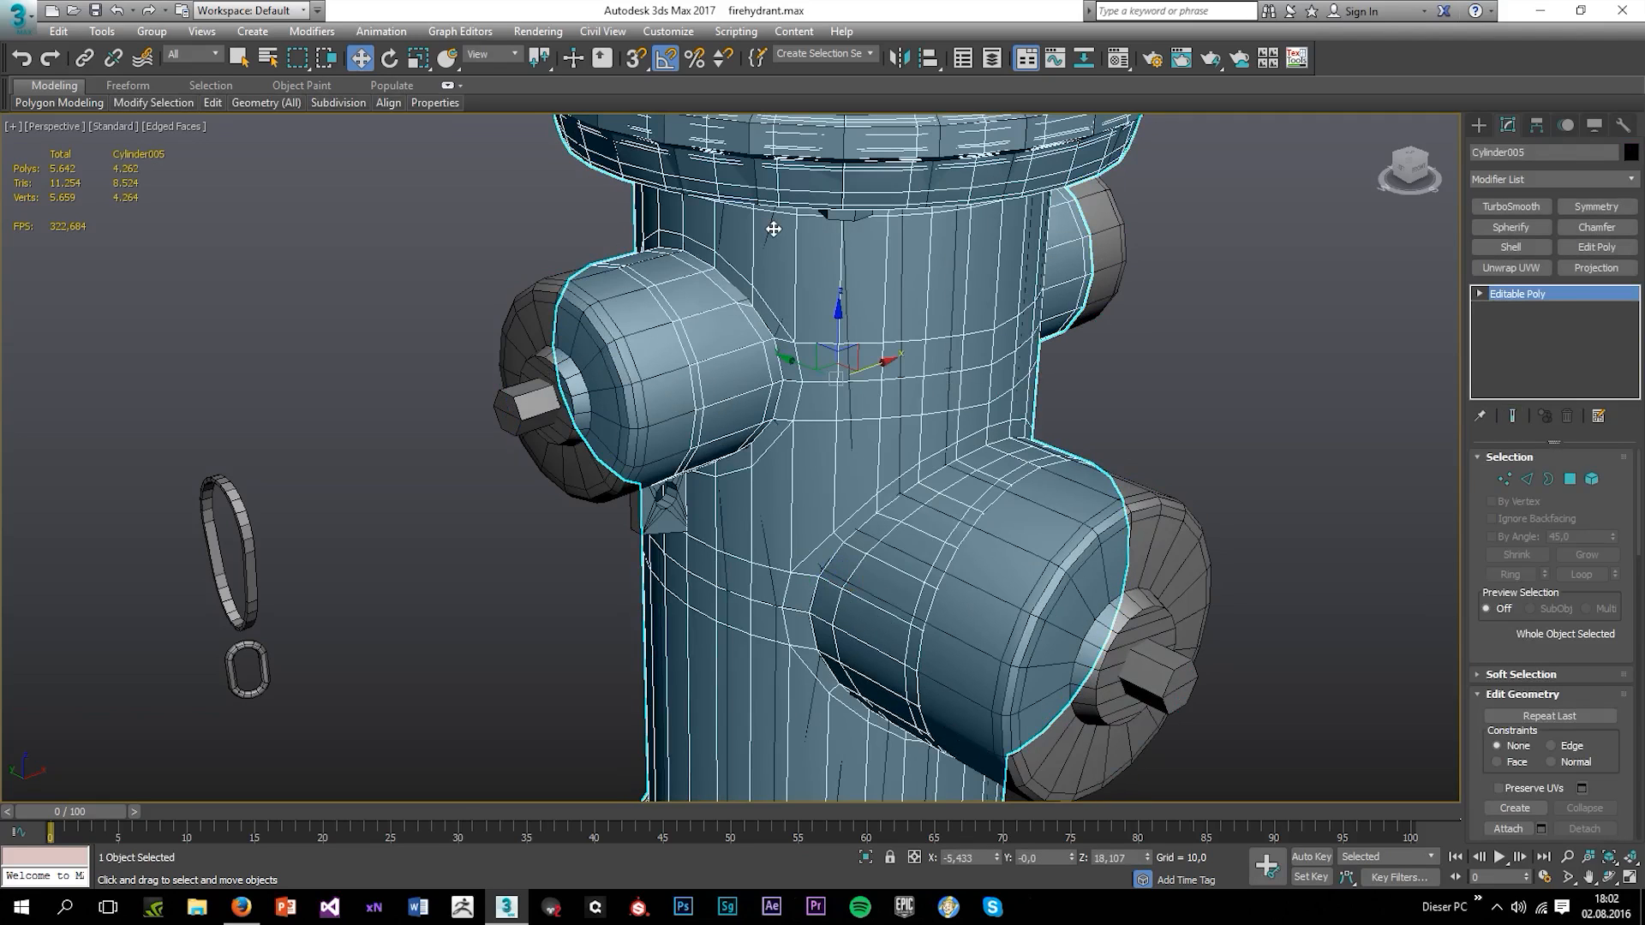
{"action": "key", "text": "Delete"}
Examine the bracket plate and the whole low-poly hydrant
{"action": "left_click", "coordinate": [665, 495]}
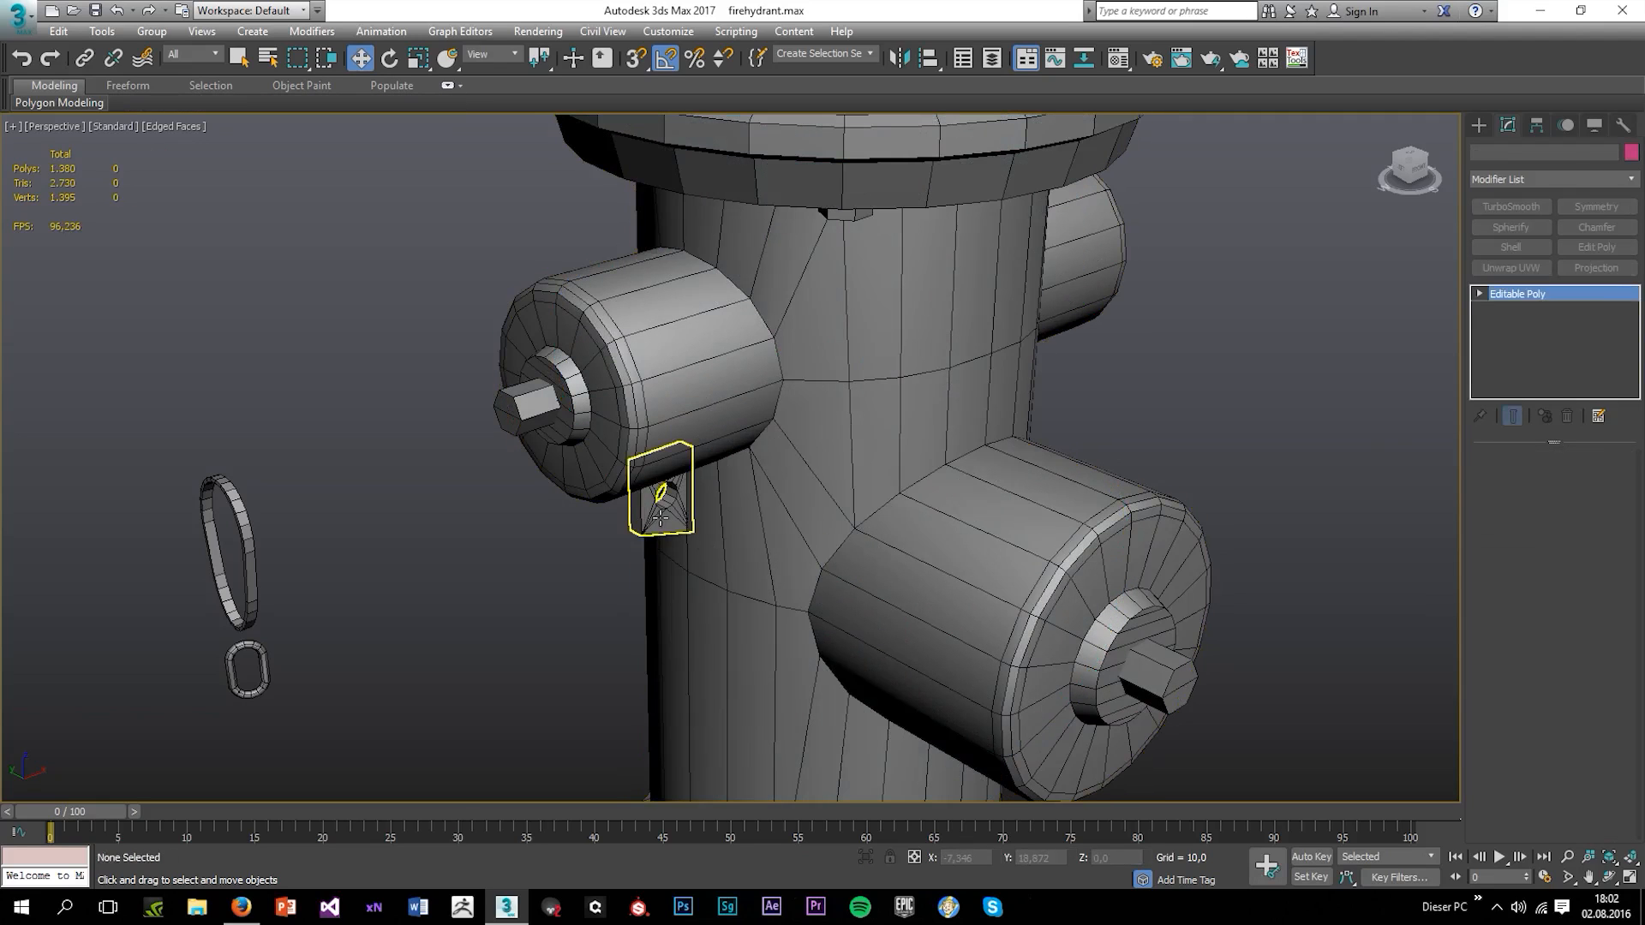
{"action": "scroll", "coordinate": [670, 504], "scroll_direction": "down", "scroll_amount": 4}
{"action": "middle_click_drag", "start_coordinate": [775, 205], "coordinate": [757, 282]}
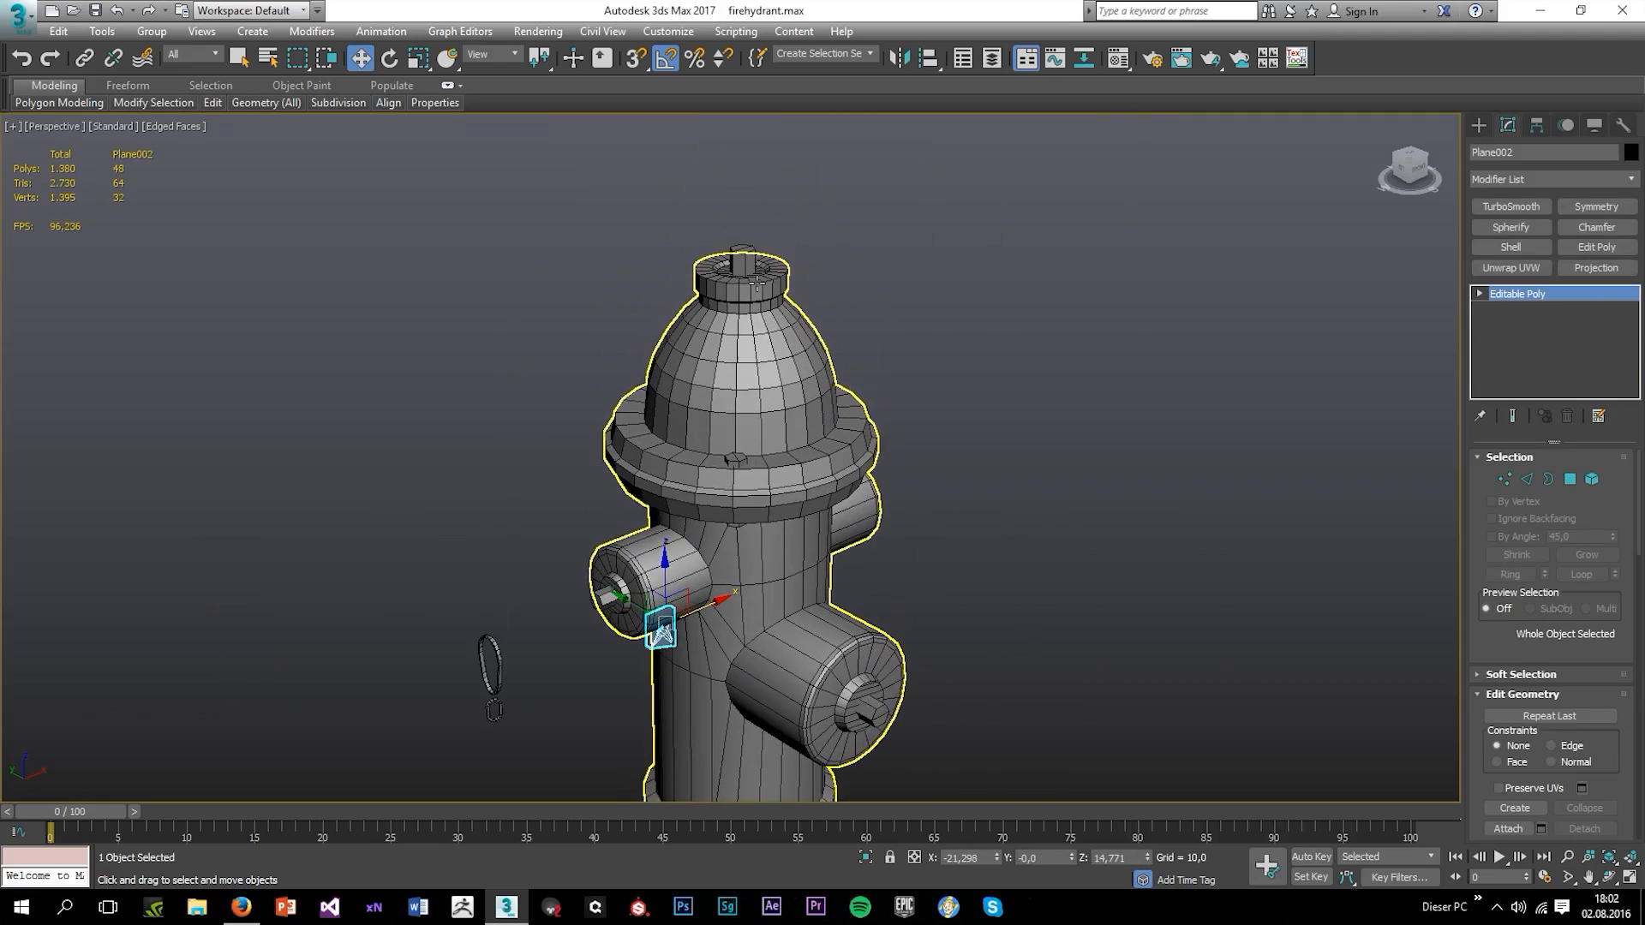
{"action": "scroll", "coordinate": [800, 544], "scroll_direction": "down", "scroll_amount": 4}
{"action": "middle_click_drag", "start_coordinate": [800, 543], "coordinate": [775, 501], "text": "alt"}
{"action": "middle_click_drag", "start_coordinate": [841, 675], "coordinate": [789, 538]}
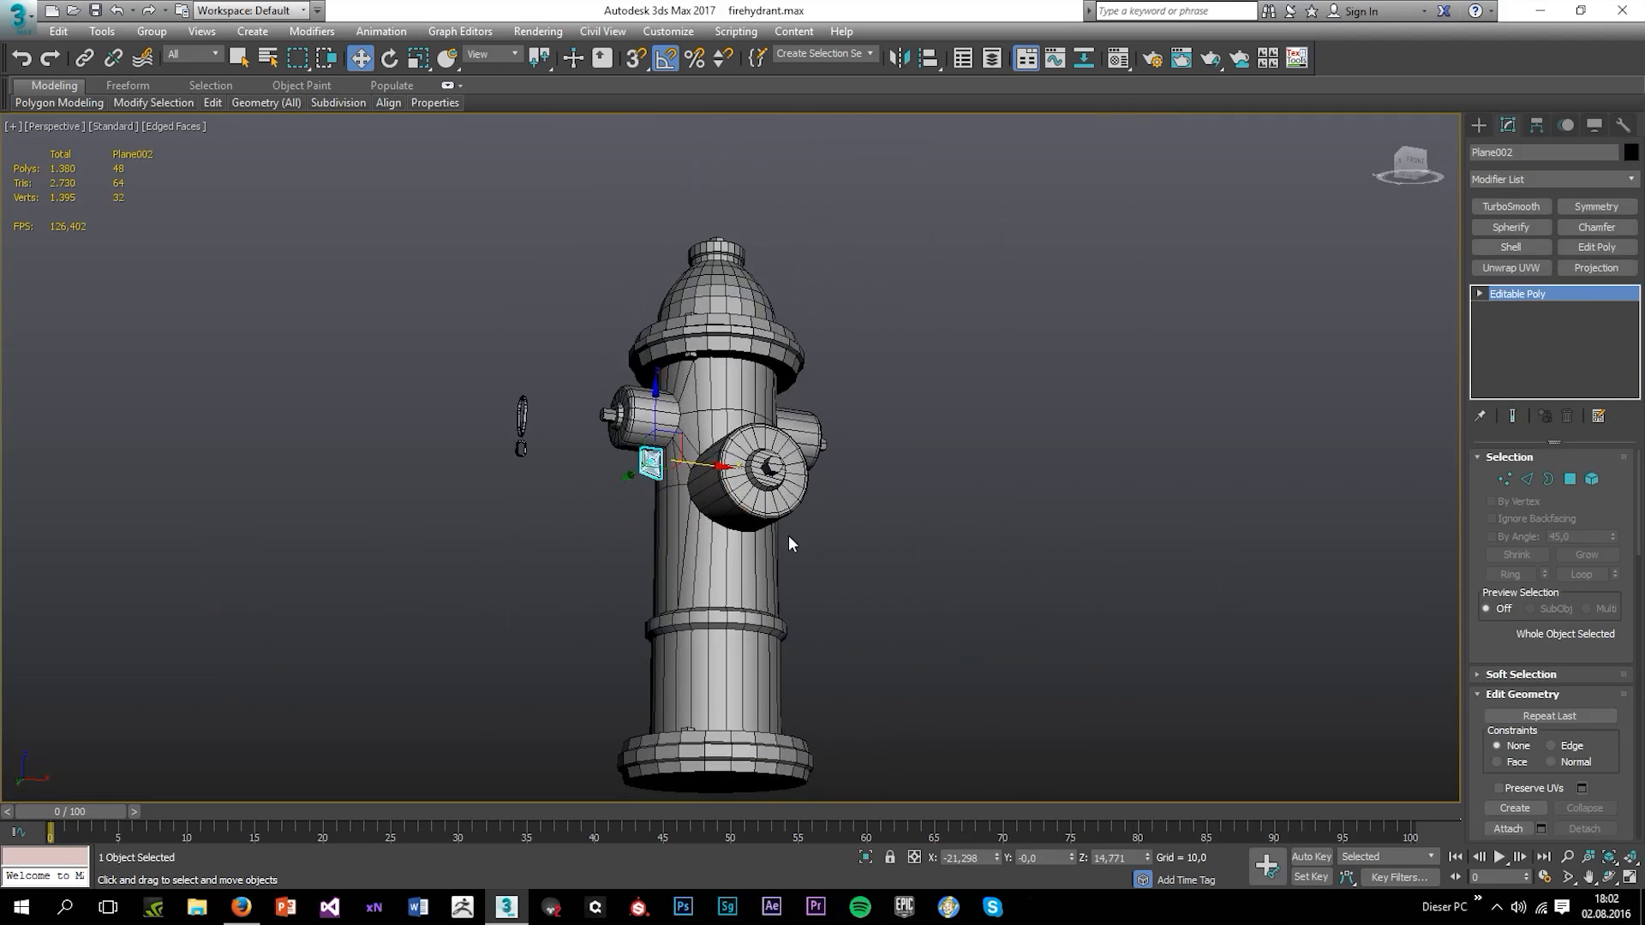
{"action": "scroll", "coordinate": [788, 537], "scroll_direction": "up", "scroll_amount": 3}
{"action": "left_click", "coordinate": [788, 536]}
Select both rings and move them together onto the side nozzle's hexagonal bolt above the bracket plate
{"action": "middle_click_drag", "start_coordinate": [533, 459], "coordinate": [669, 502], "text": "alt"}
{"action": "left_click", "coordinate": [860, 497]}
{"action": "middle_click_drag", "start_coordinate": [860, 497], "coordinate": [761, 529], "text": "alt"}
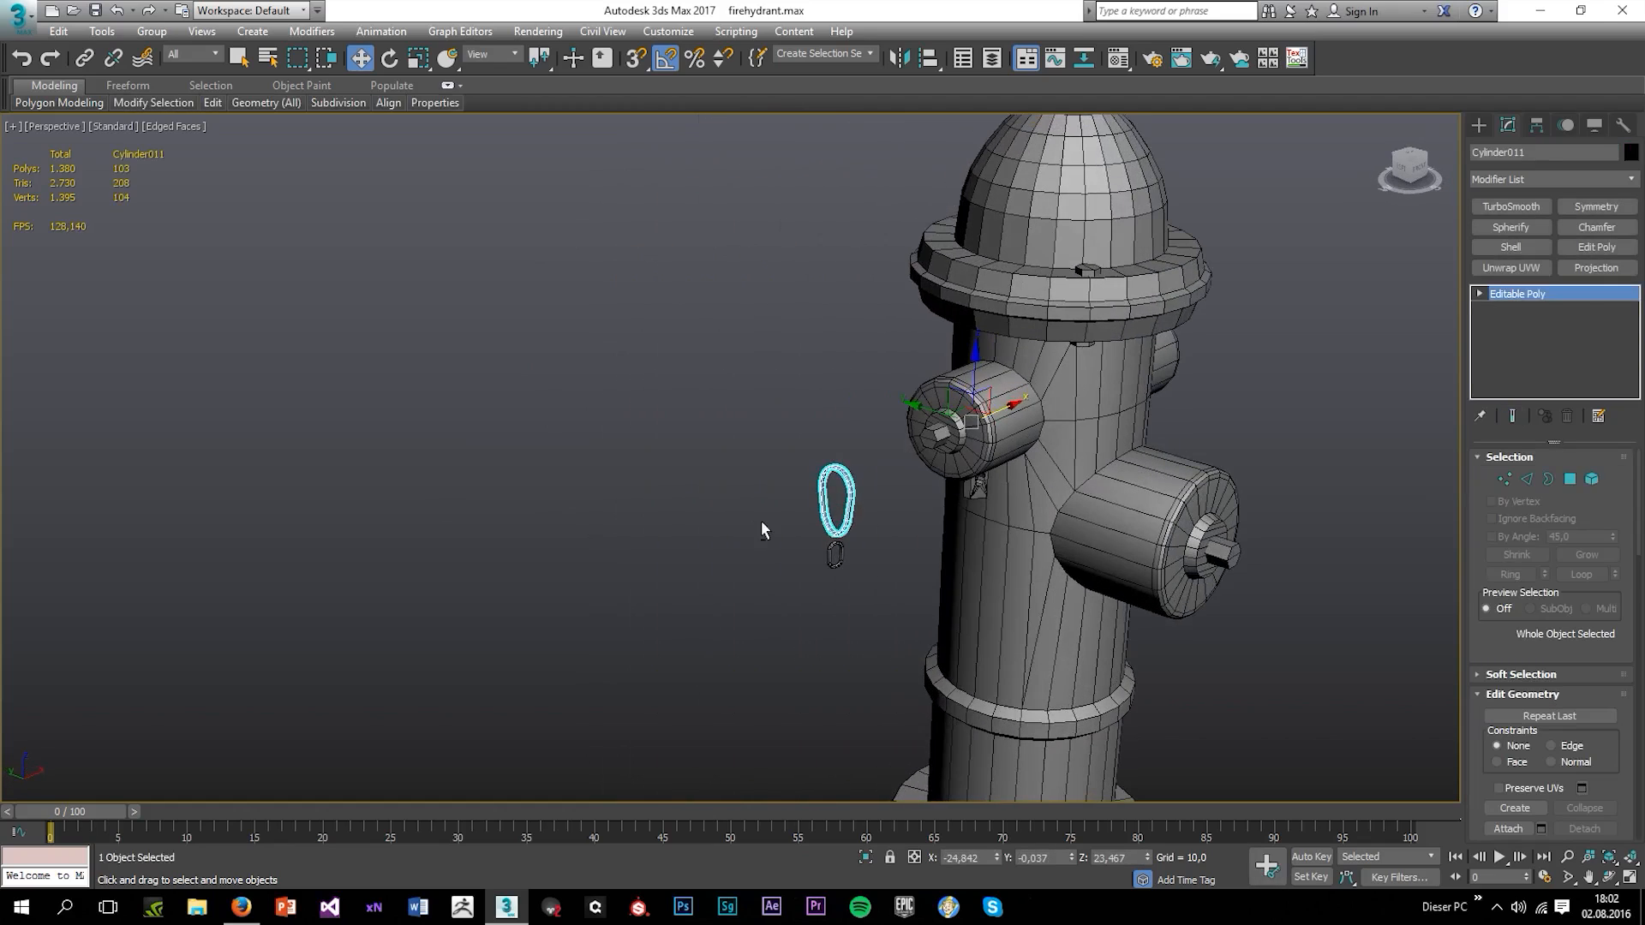
{"action": "left_click", "coordinate": [841, 560], "text": "ctrl"}
{"action": "left_click_drag", "start_coordinate": [884, 511], "coordinate": [973, 467]}
{"action": "scroll", "coordinate": [973, 465], "scroll_direction": "up", "scroll_amount": 4}
{"action": "middle_click_drag", "start_coordinate": [969, 441], "coordinate": [882, 493], "text": "alt"}
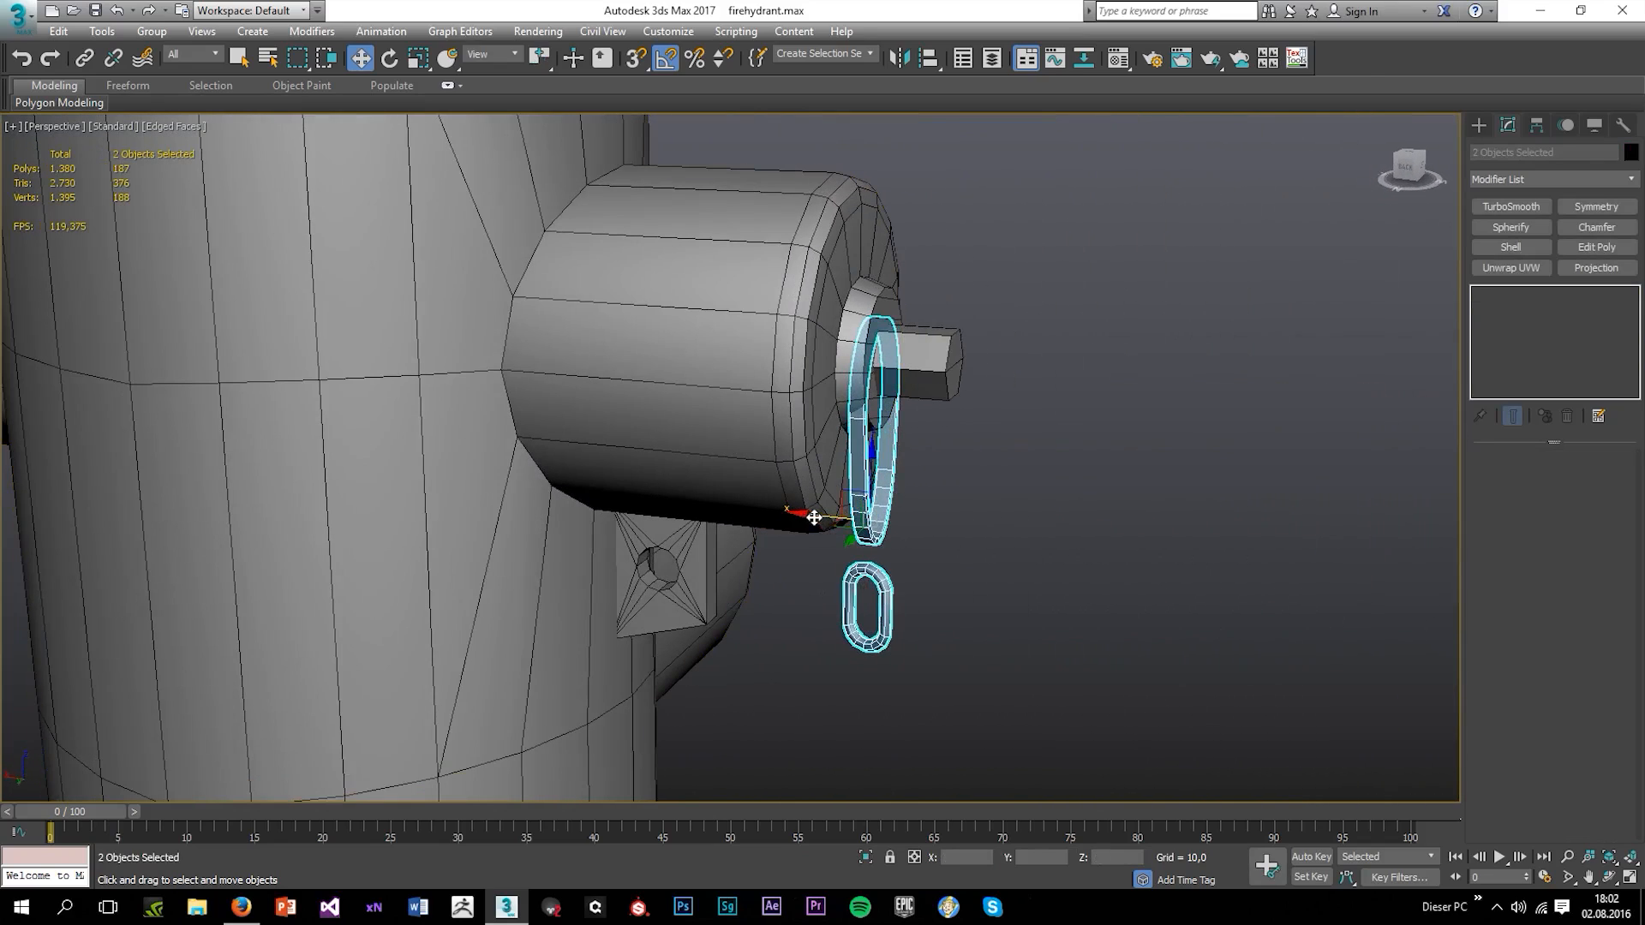
{"action": "left_click_drag", "start_coordinate": [815, 514], "coordinate": [846, 524]}
{"action": "left_click", "coordinate": [1042, 540]}
Select all hydrant parts to read their polygon, triangle and vertex statistics, then deselect them and view the model
{"action": "scroll", "coordinate": [1044, 541], "scroll_direction": "down", "scroll_amount": 5}
{"action": "middle_click_drag", "start_coordinate": [1041, 541], "coordinate": [860, 528], "text": "alt"}
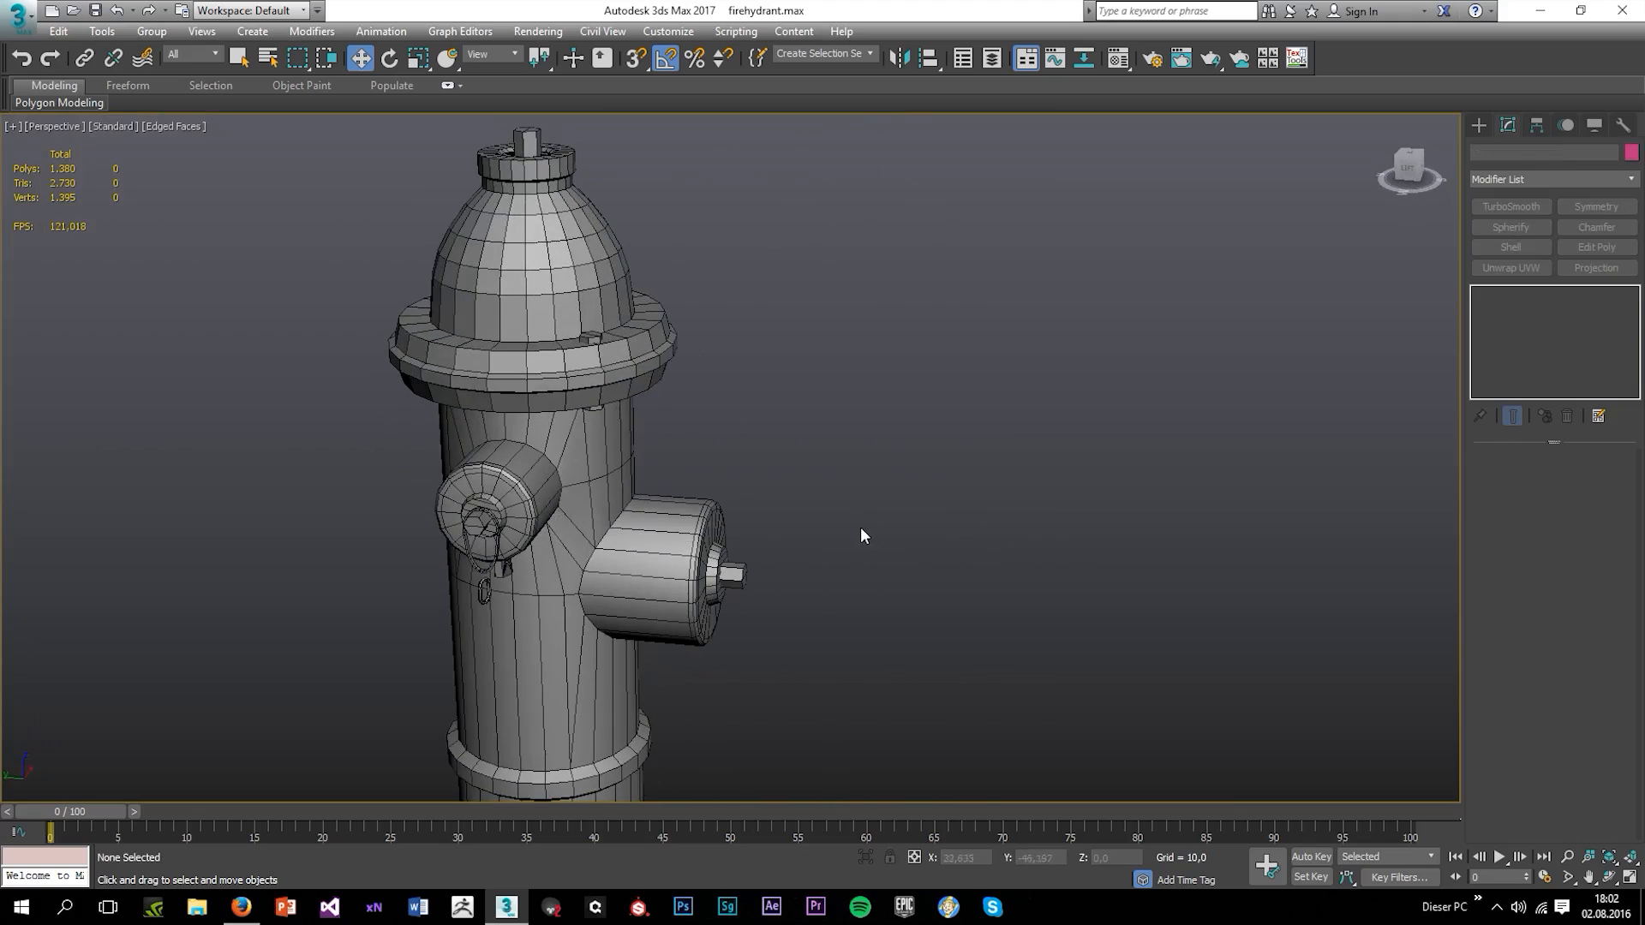
{"action": "scroll", "coordinate": [295, 291], "scroll_direction": "down", "scroll_amount": 5}
{"action": "left_click_drag", "start_coordinate": [296, 289], "coordinate": [636, 555]}
{"action": "scroll", "coordinate": [291, 328], "scroll_direction": "up", "scroll_amount": 3}
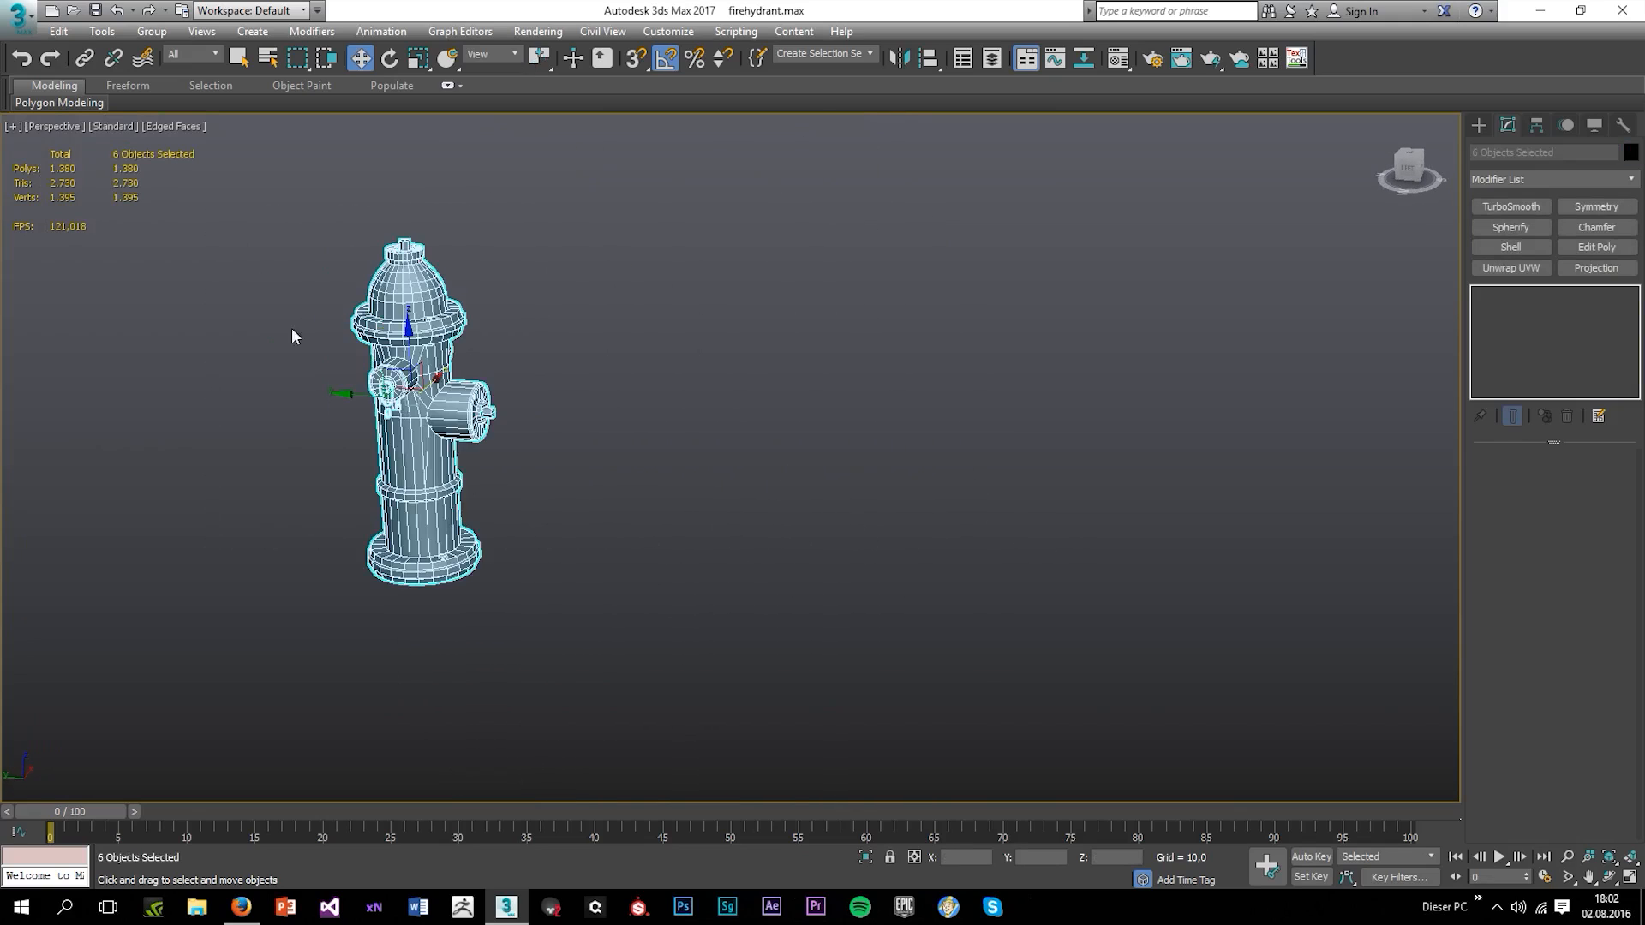
{"action": "scroll", "coordinate": [370, 353], "scroll_direction": "up", "scroll_amount": 4}
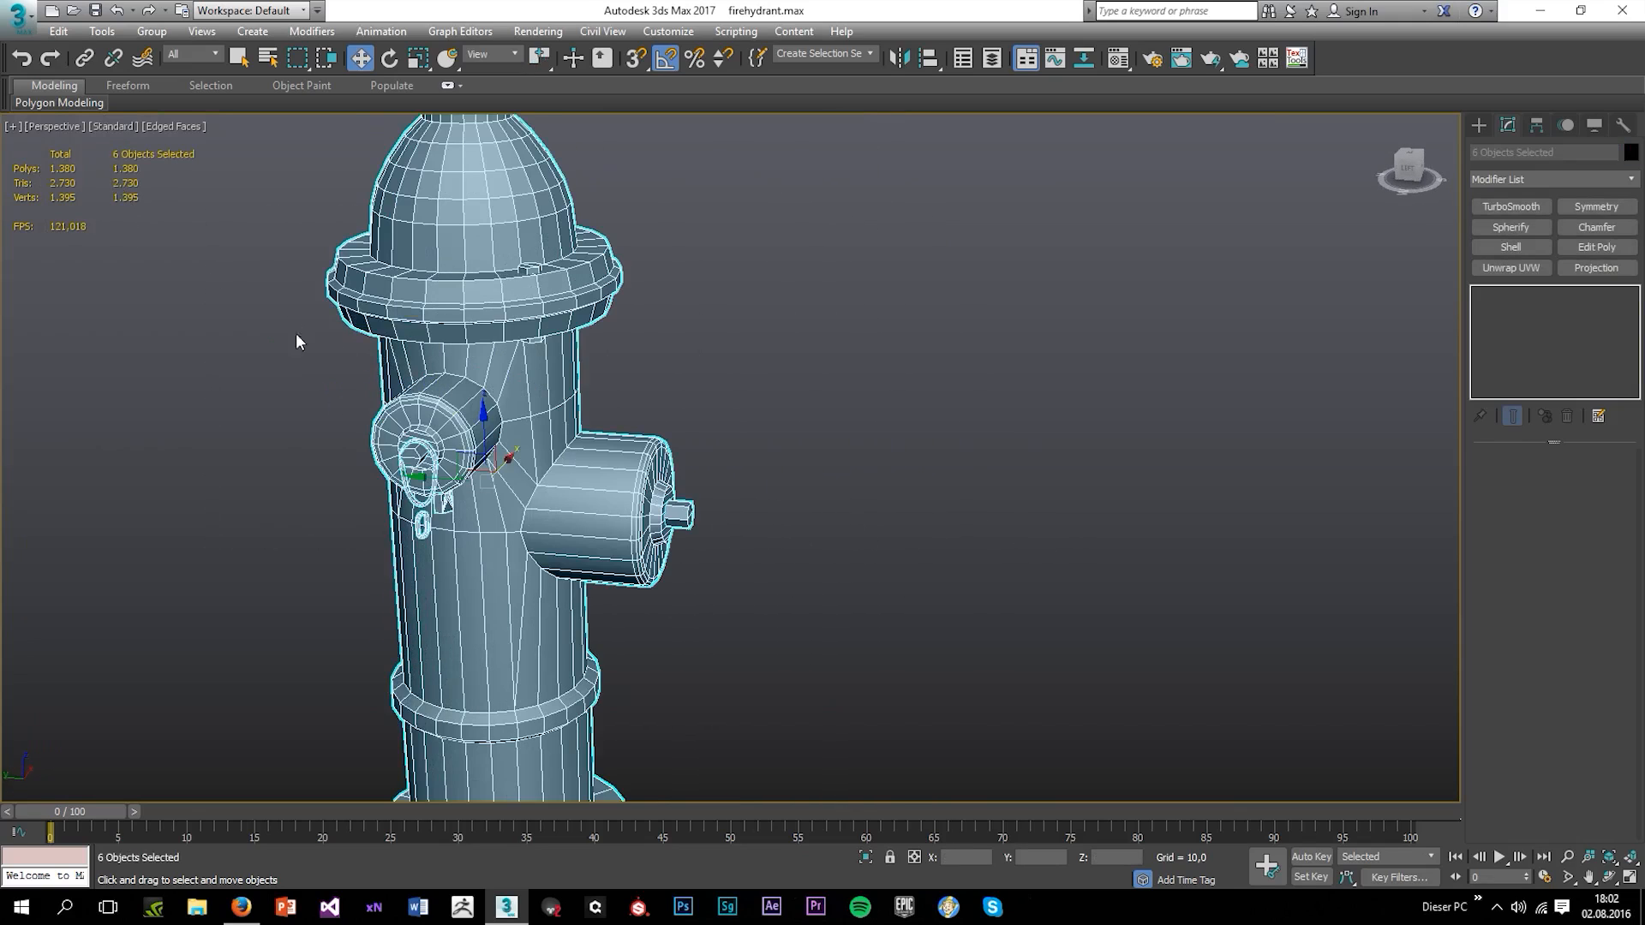
{"action": "scroll", "coordinate": [296, 341], "scroll_direction": "down", "scroll_amount": 4}
{"action": "middle_click_drag", "start_coordinate": [296, 341], "coordinate": [726, 433], "text": "alt"}
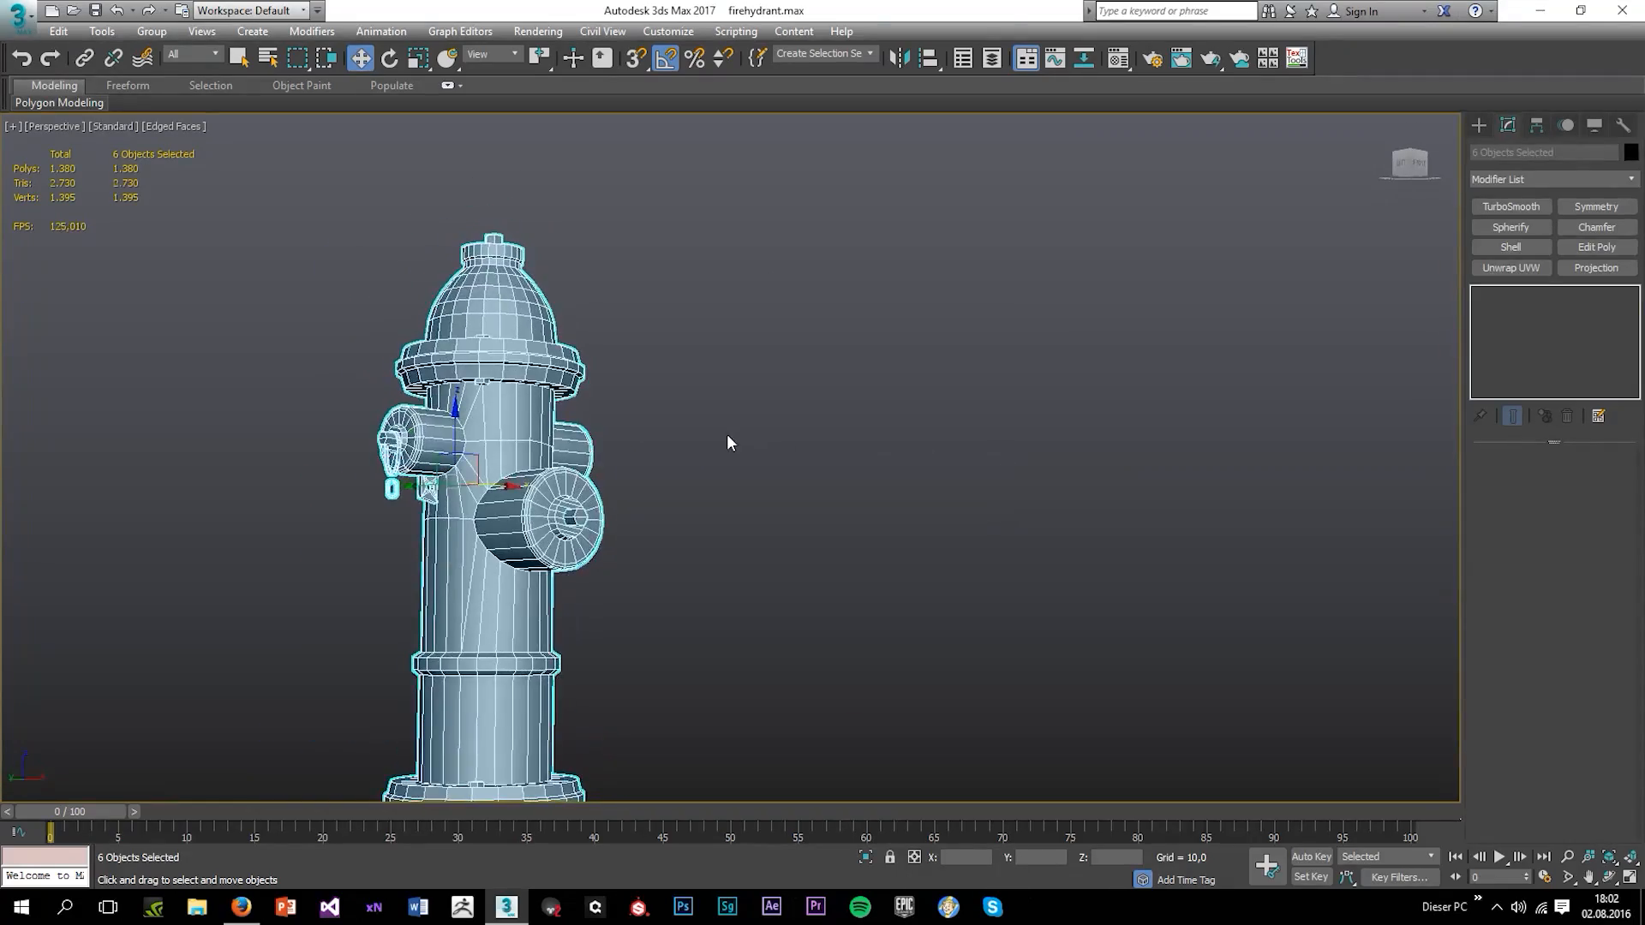
{"action": "left_click", "coordinate": [727, 433]}
{"action": "scroll", "coordinate": [473, 413], "scroll_direction": "up", "scroll_amount": 3}
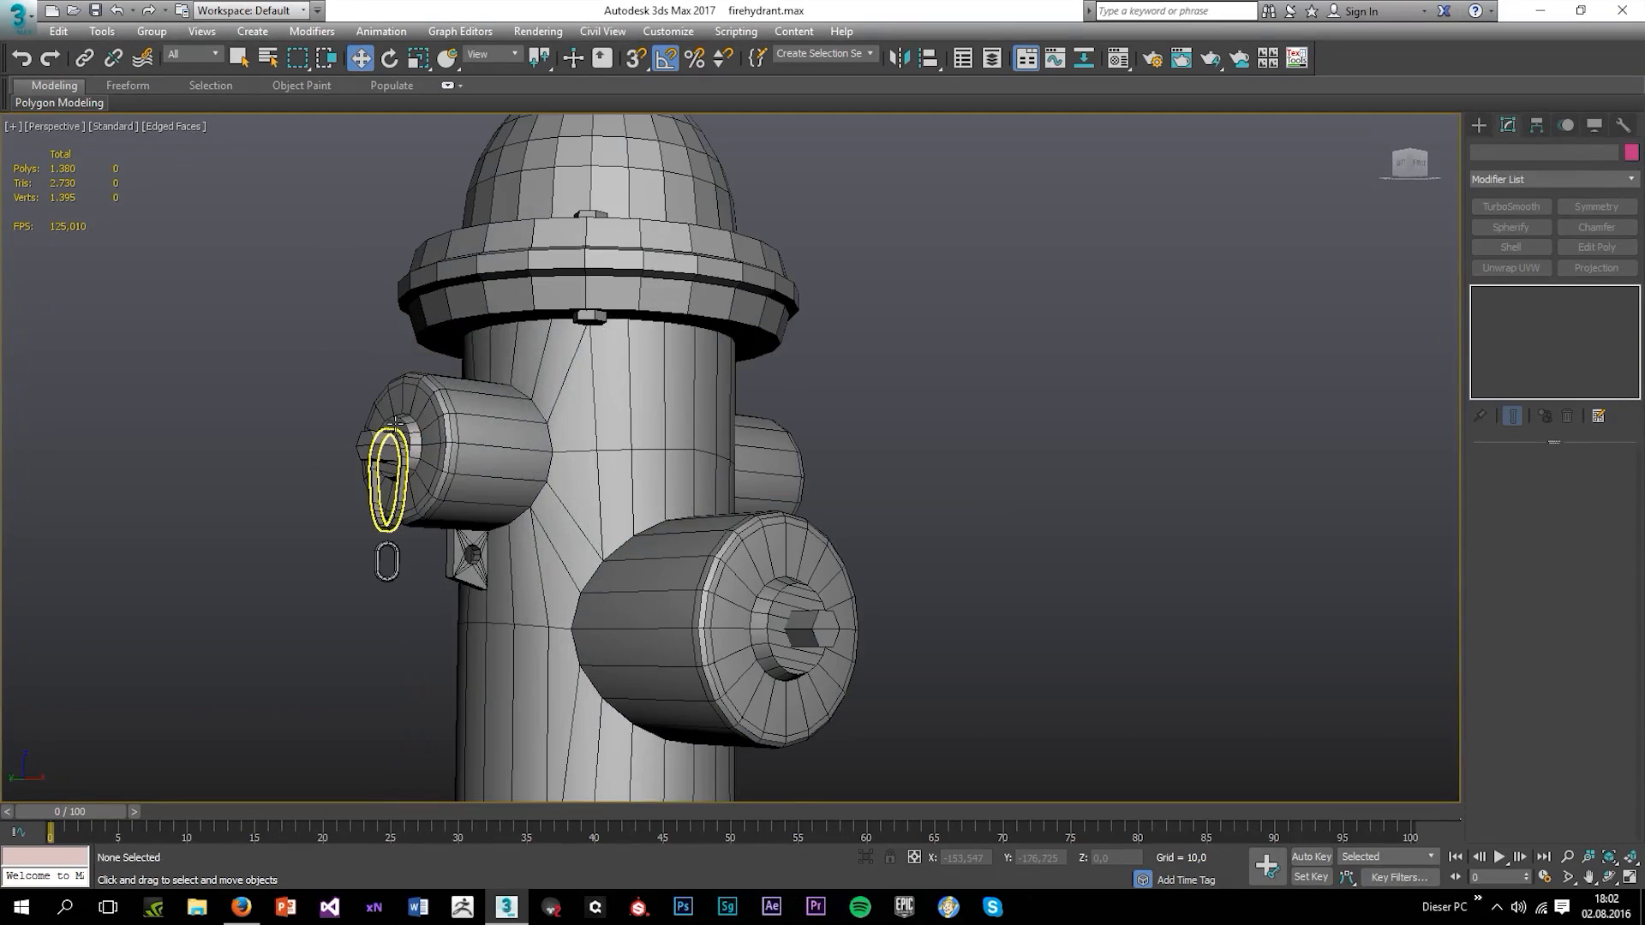
{"action": "scroll", "coordinate": [554, 385], "scroll_direction": "down", "scroll_amount": 5}
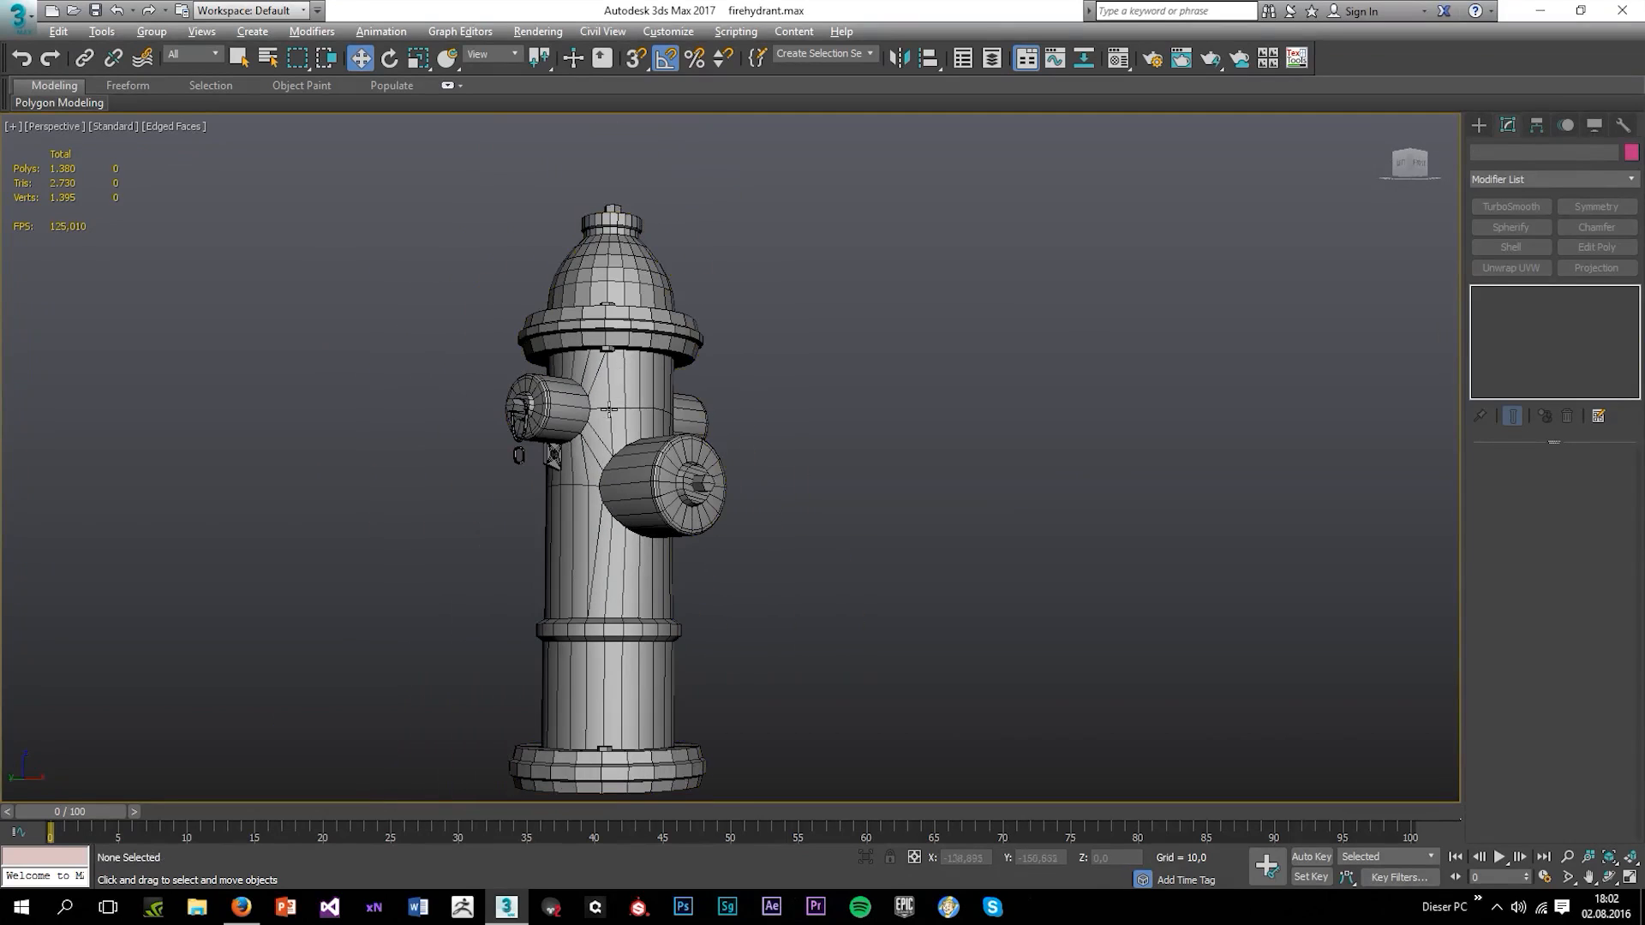
{"action": "middle_click_drag", "start_coordinate": [554, 386], "coordinate": [514, 265], "text": "alt"}
Inspect the hydrant body's edge layout around the dome, rim and nozzles in edge editing, then leave it and deselect
{"action": "left_click", "coordinate": [619, 423]}
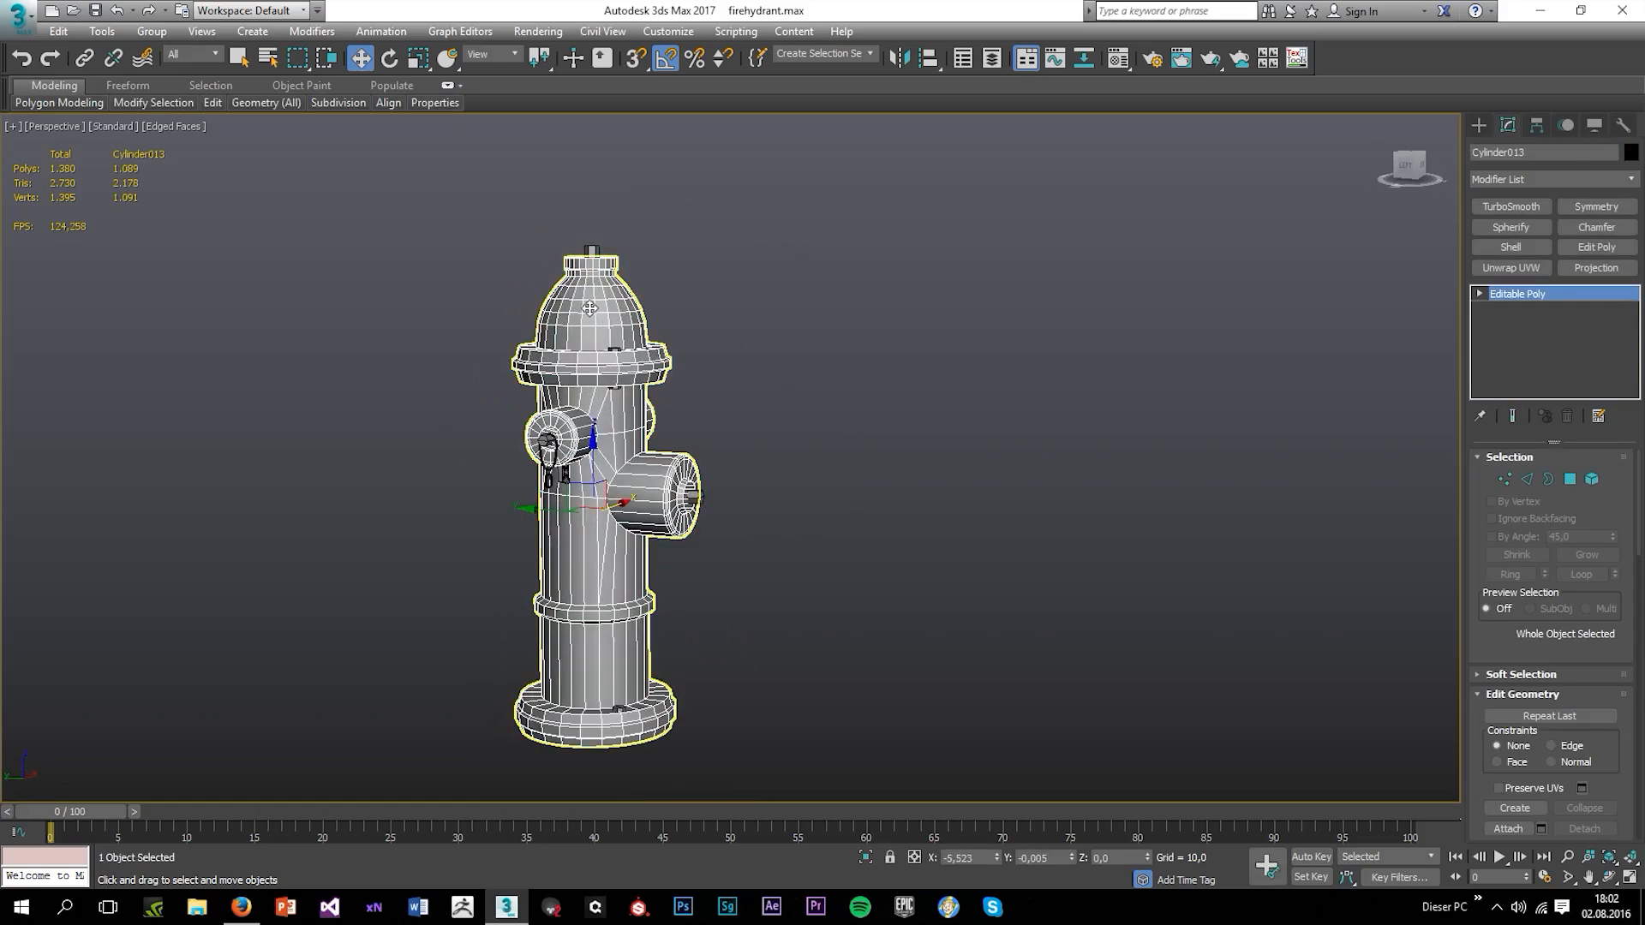
{"action": "scroll", "coordinate": [514, 265], "scroll_direction": "up", "scroll_amount": 5}
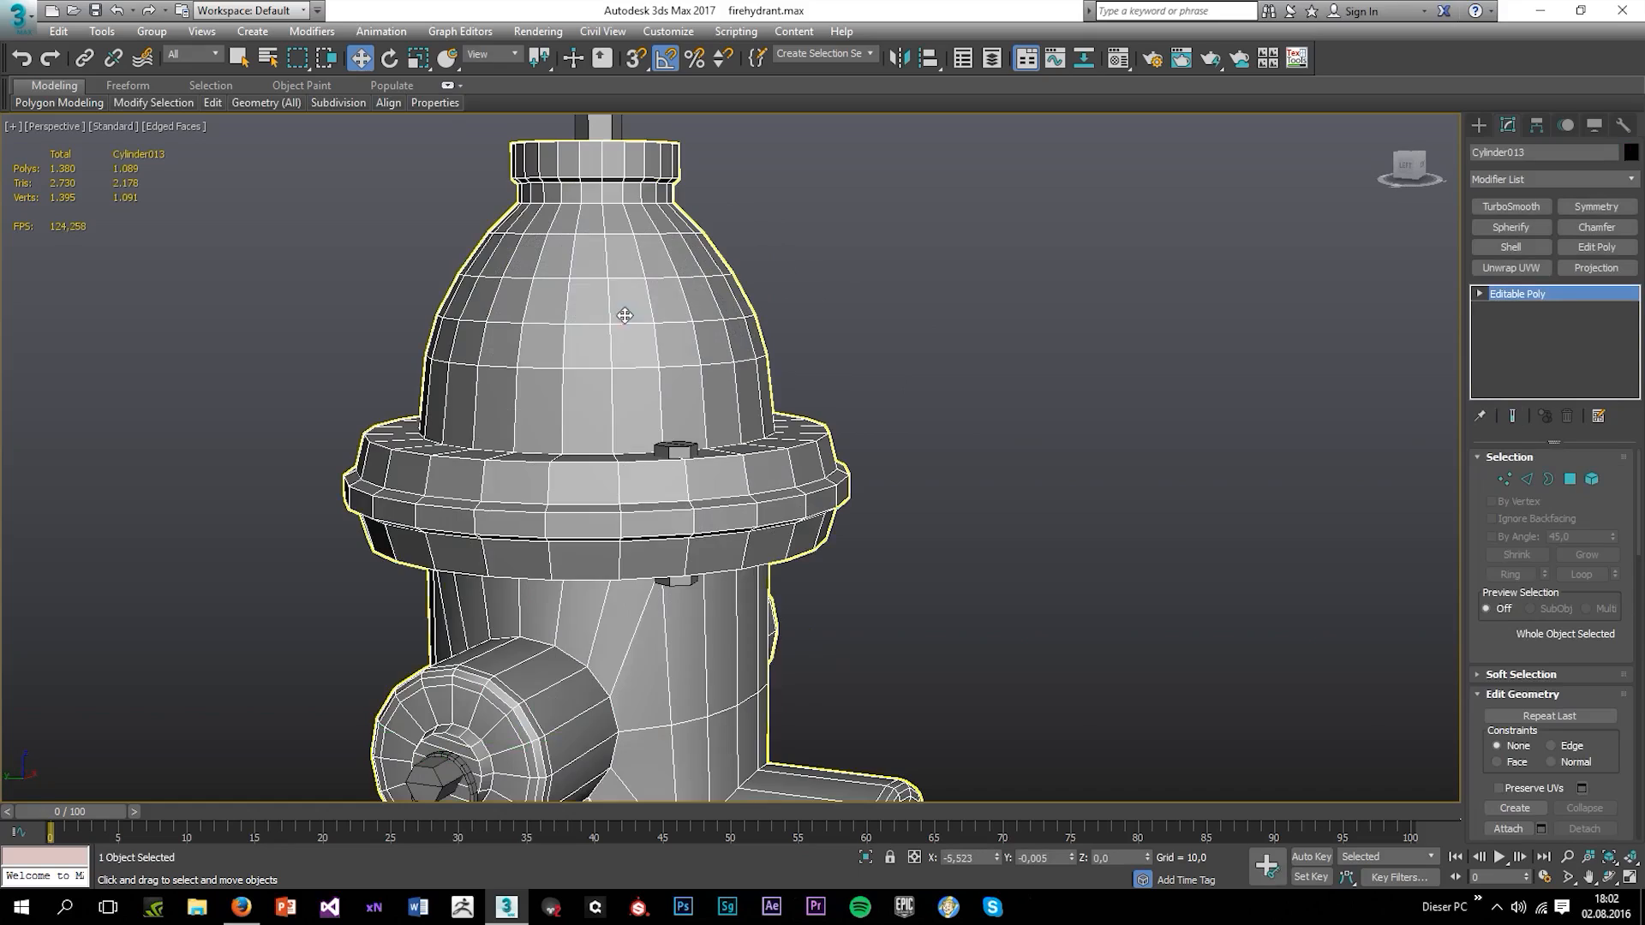
{"action": "left_click", "coordinate": [1526, 480]}
{"action": "scroll", "coordinate": [1019, 475], "scroll_direction": "down", "scroll_amount": 4}
{"action": "middle_click_drag", "start_coordinate": [1019, 475], "coordinate": [800, 588], "text": "alt"}
{"action": "scroll", "coordinate": [800, 420], "scroll_direction": "up", "scroll_amount": 5}
{"action": "scroll", "coordinate": [783, 458], "scroll_direction": "down", "scroll_amount": 4}
{"action": "scroll", "coordinate": [764, 532], "scroll_direction": "up", "scroll_amount": 5}
{"action": "scroll", "coordinate": [807, 508], "scroll_direction": "down", "scroll_amount": 5}
{"action": "scroll", "coordinate": [800, 588], "scroll_direction": "up", "scroll_amount": 2}
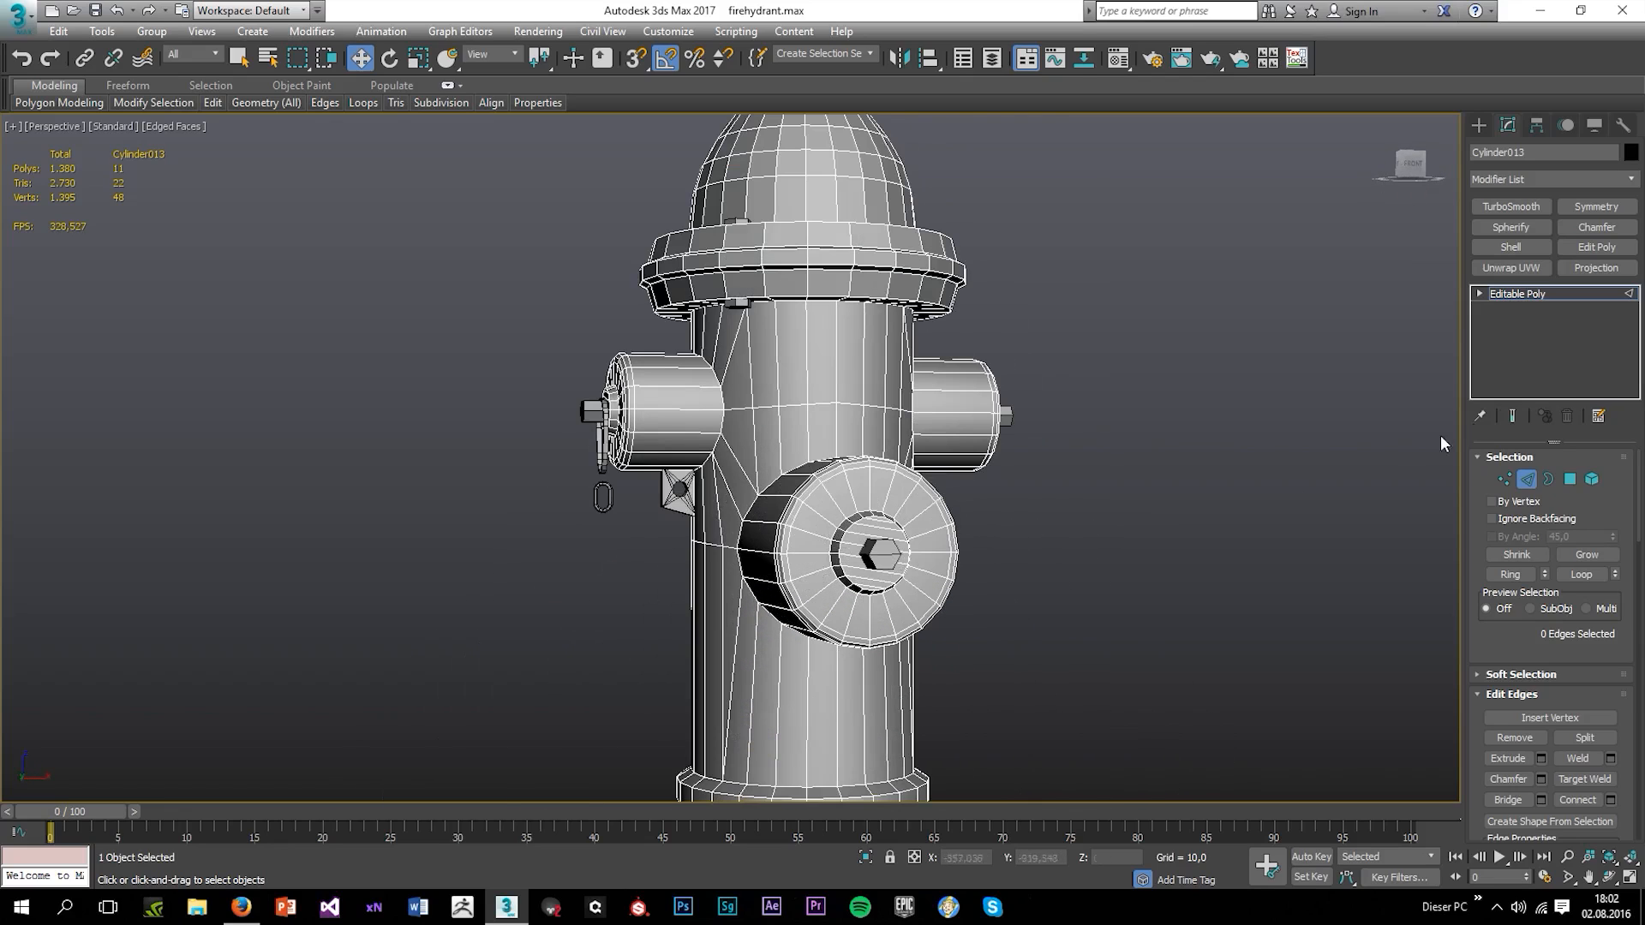
{"action": "left_click", "coordinate": [1511, 297]}
{"action": "left_click", "coordinate": [1173, 457]}
Examine the complete low-poly hydrant from several sides with its edges displayed
{"action": "scroll", "coordinate": [1110, 505], "scroll_direction": "down", "scroll_amount": 5}
{"action": "middle_click_drag", "start_coordinate": [1073, 519], "coordinate": [992, 455]}
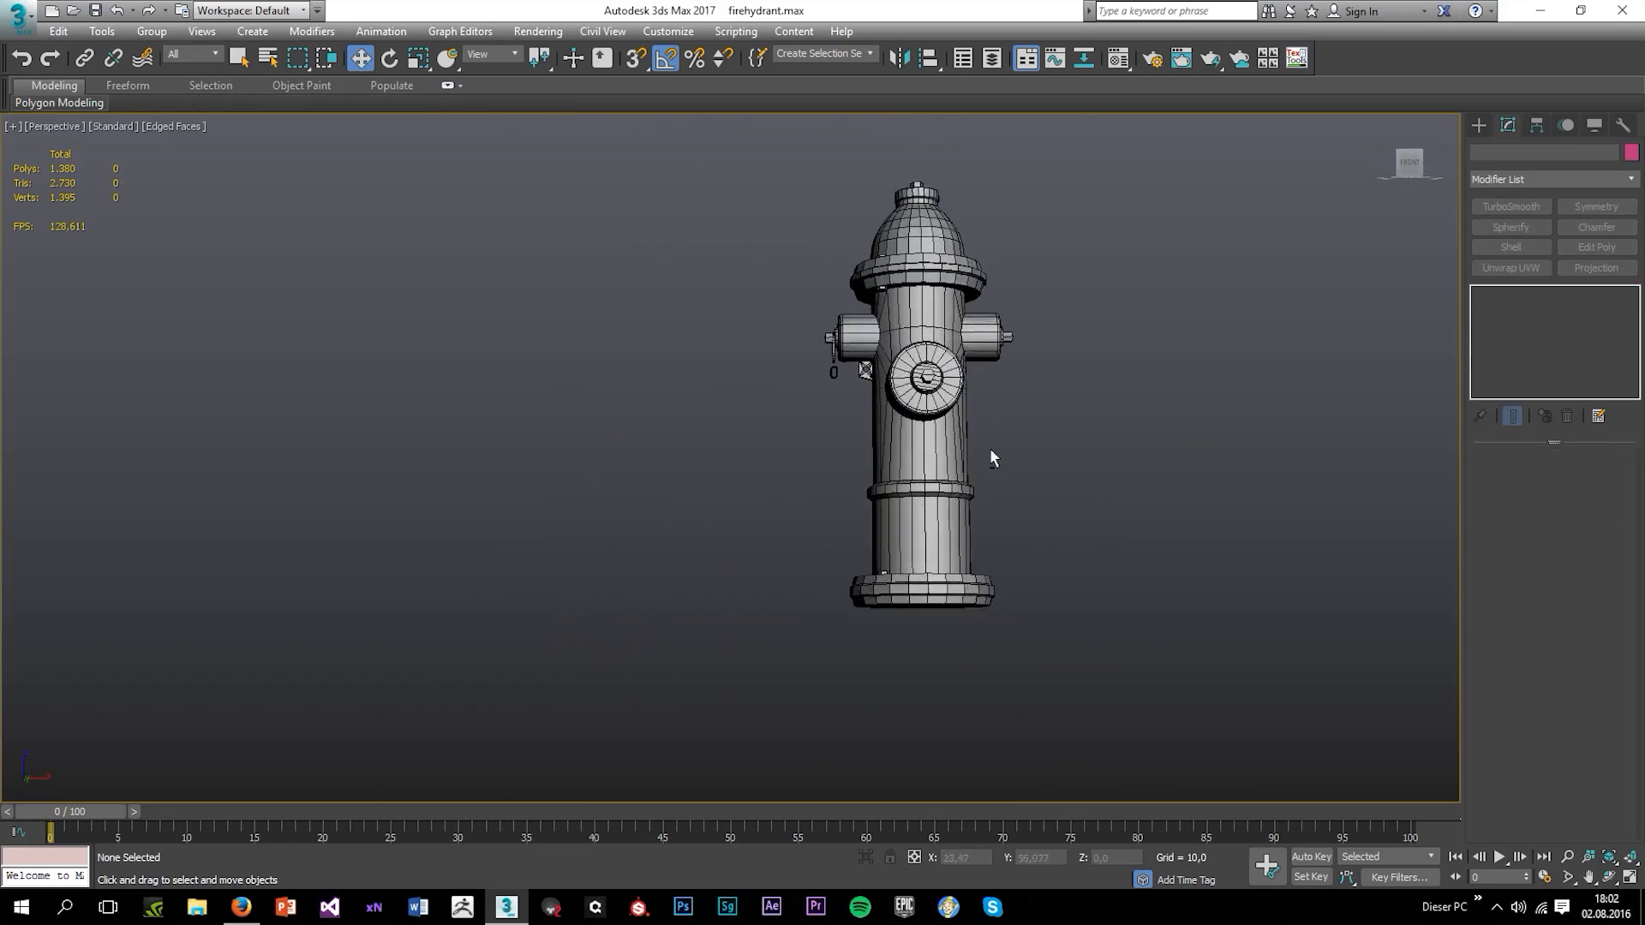
{"action": "middle_click_drag", "start_coordinate": [922, 410], "coordinate": [803, 429], "text": "alt"}
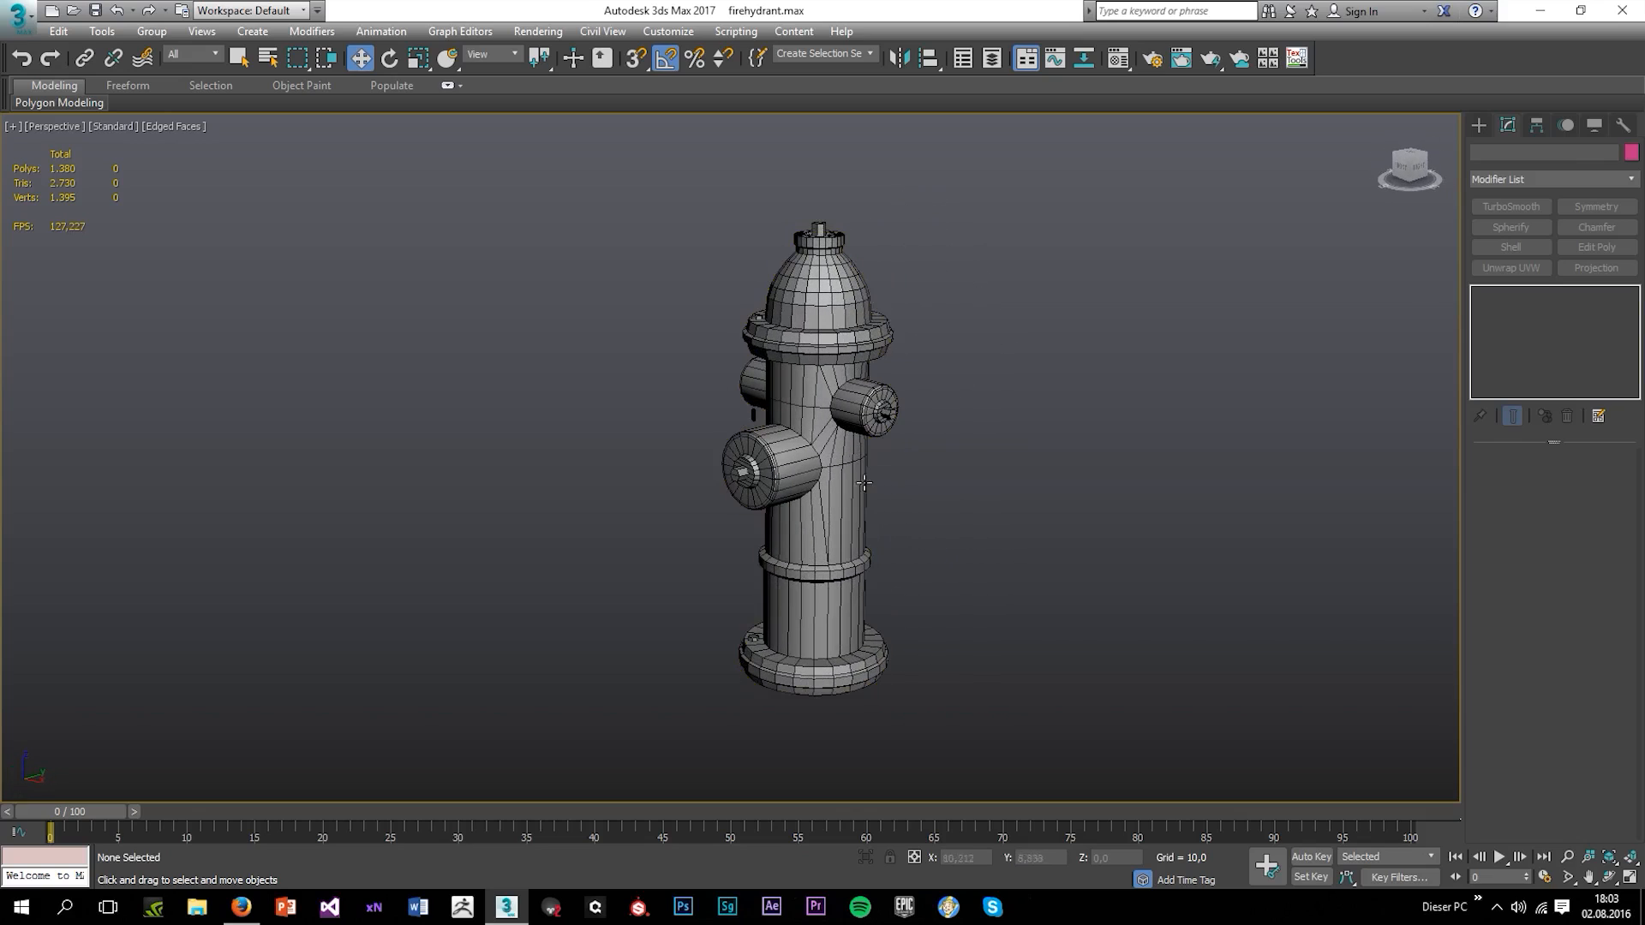
{"action": "middle_click_drag", "start_coordinate": [853, 476], "coordinate": [1021, 477], "text": "alt"}
{"action": "scroll", "coordinate": [1035, 374], "scroll_direction": "up", "scroll_amount": 5}
{"action": "scroll", "coordinate": [934, 358], "scroll_direction": "down", "scroll_amount": 5}
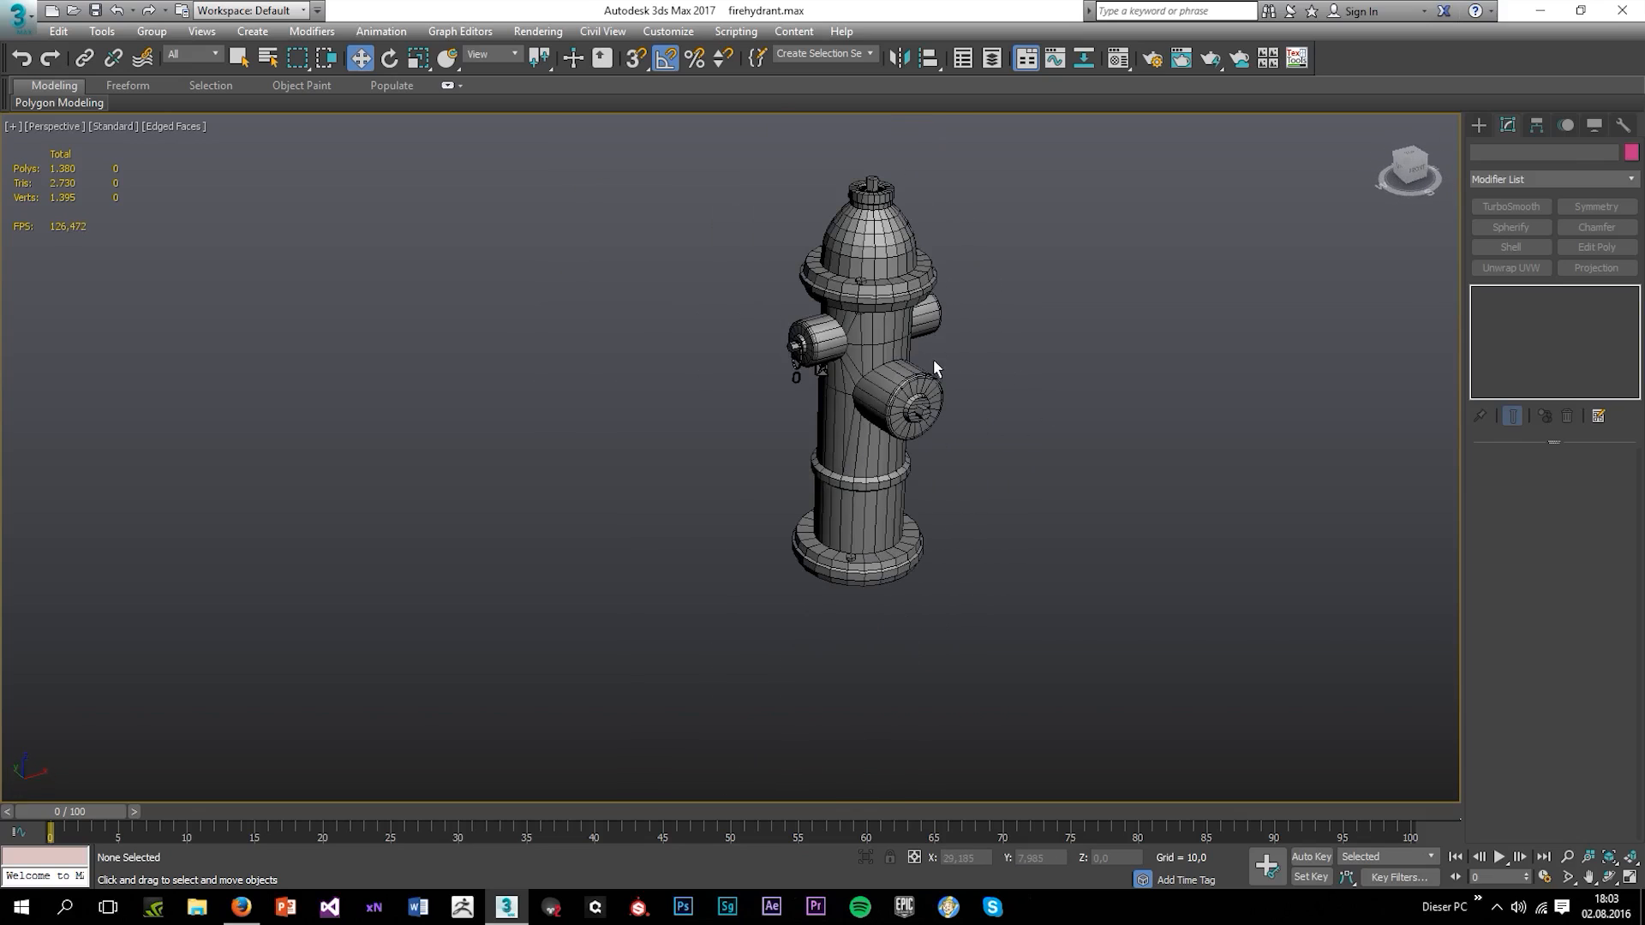
{"action": "scroll", "coordinate": [880, 258], "scroll_direction": "up", "scroll_amount": 3}
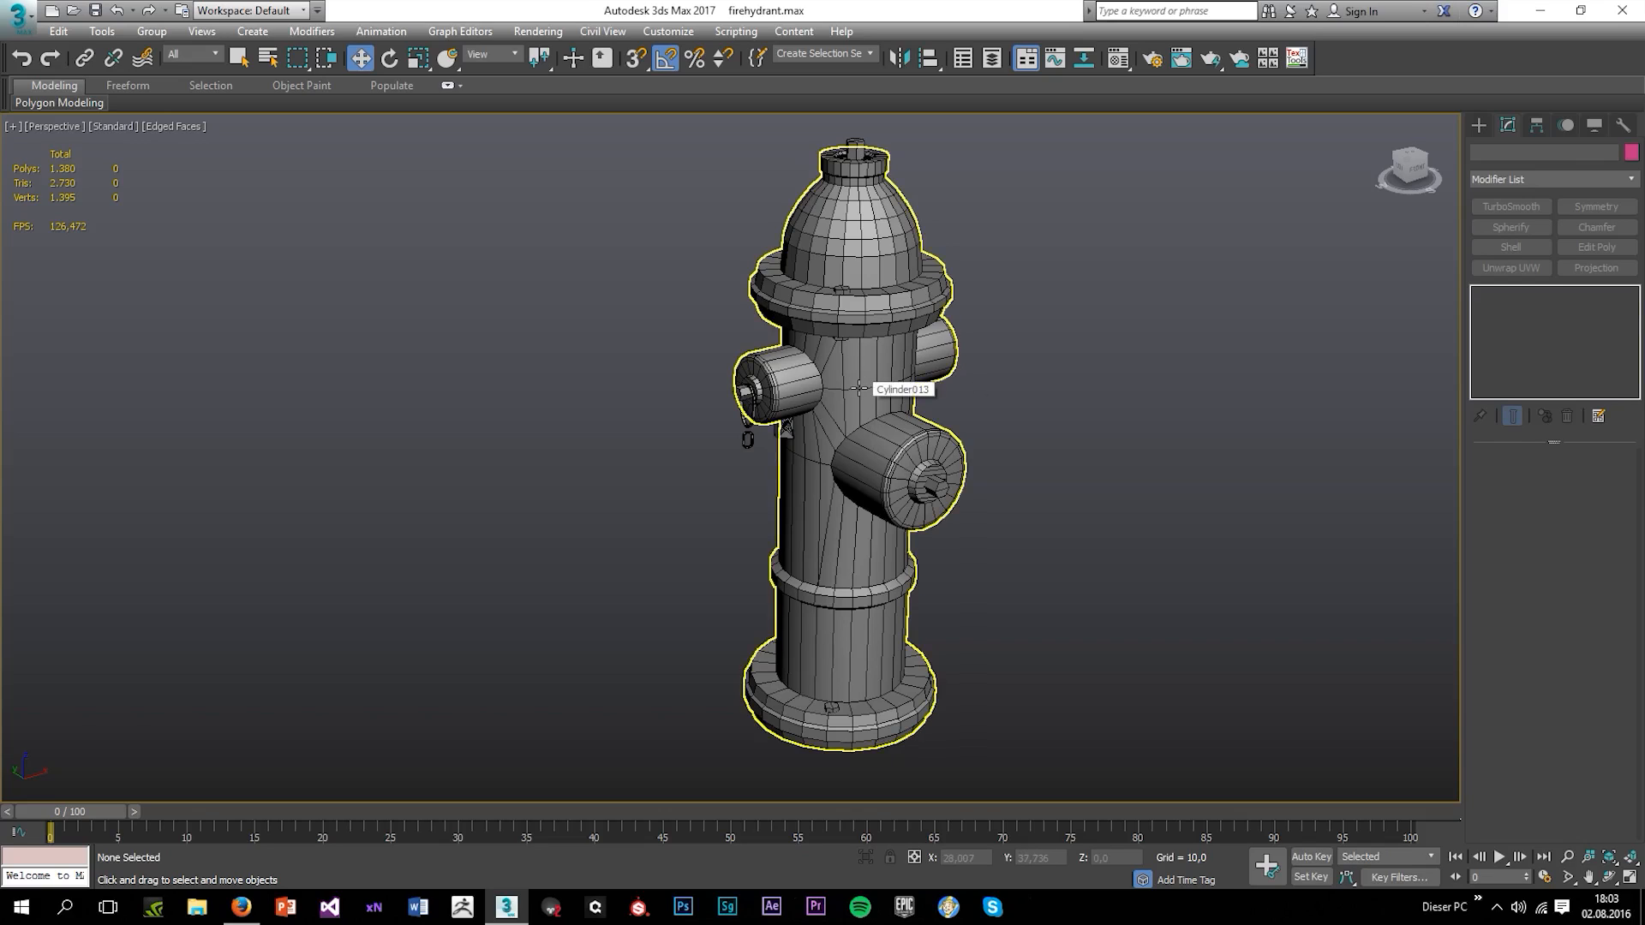
{"action": "left_click", "coordinate": [838, 408]}
{"action": "left_click", "coordinate": [1031, 427]}
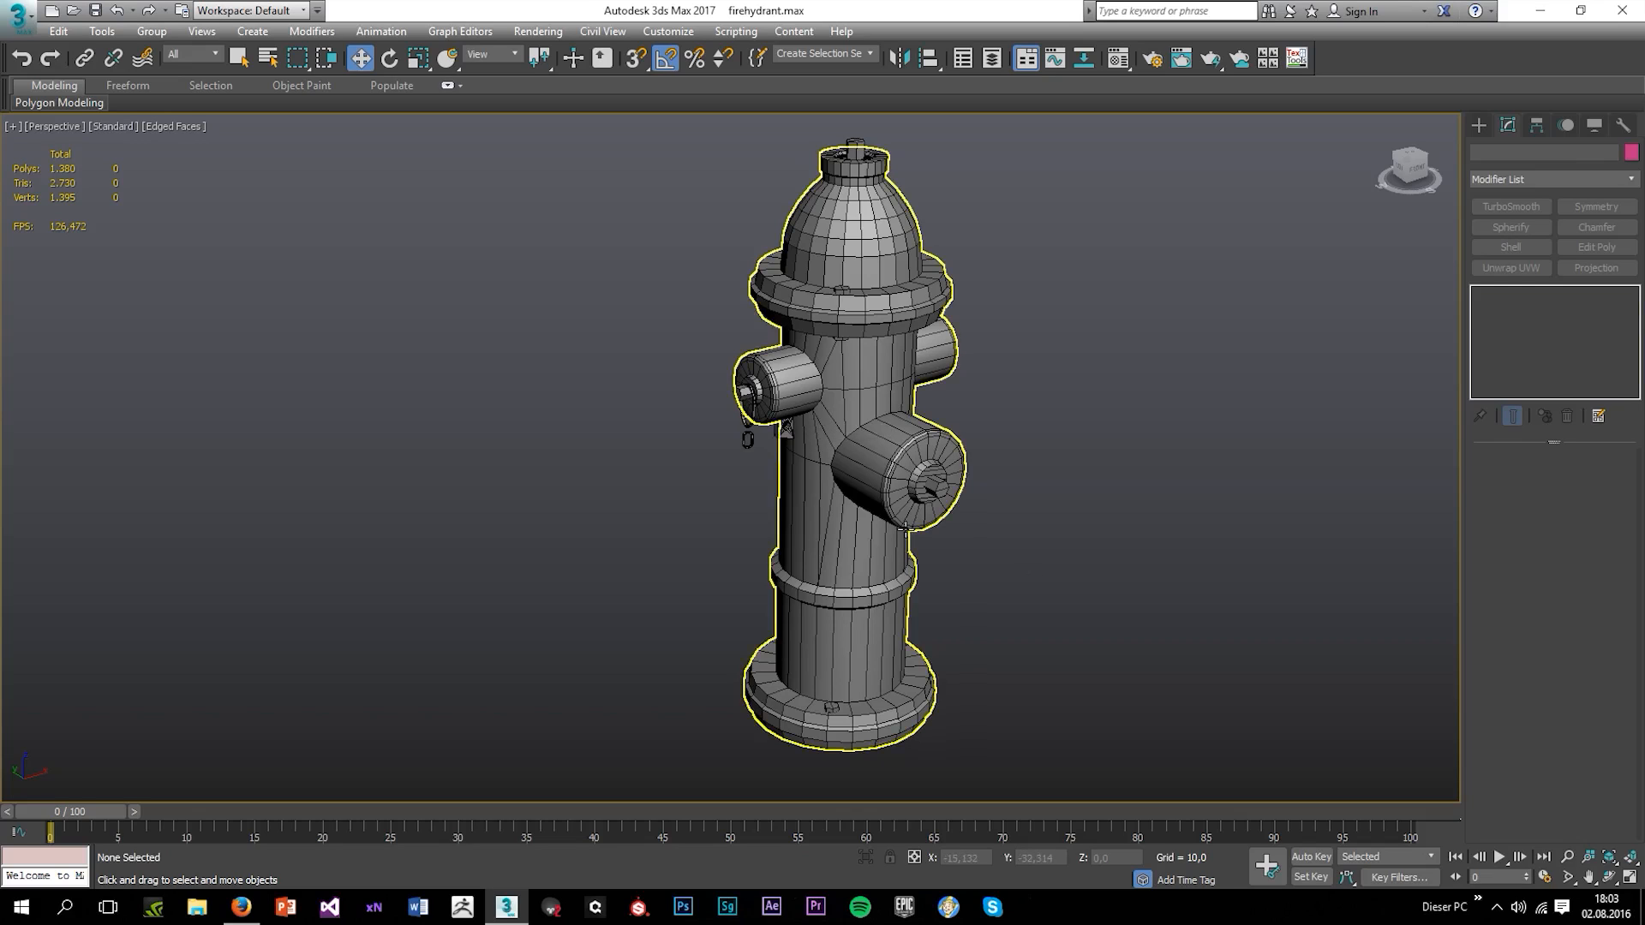
Turn the edge display off to check the shading of the complete hydrant
{"action": "left_click", "coordinate": [895, 519]}
{"action": "middle_click_drag", "start_coordinate": [970, 541], "coordinate": [943, 512], "text": "alt"}
{"action": "left_click", "coordinate": [1058, 524]}
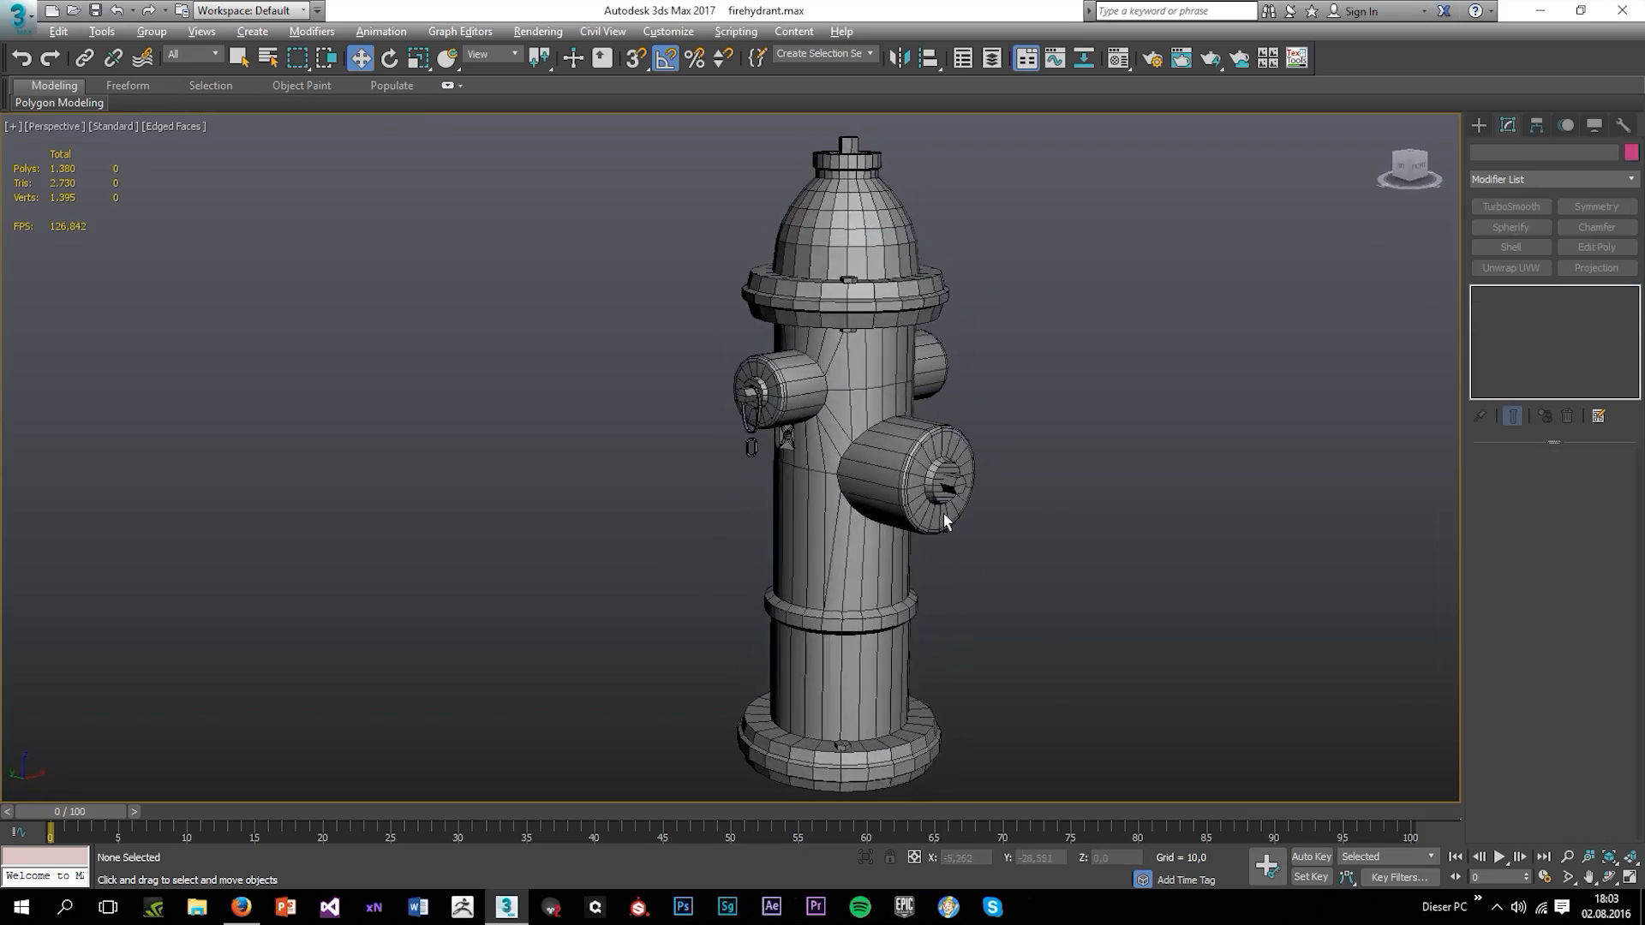
{"action": "key", "text": "F4"}
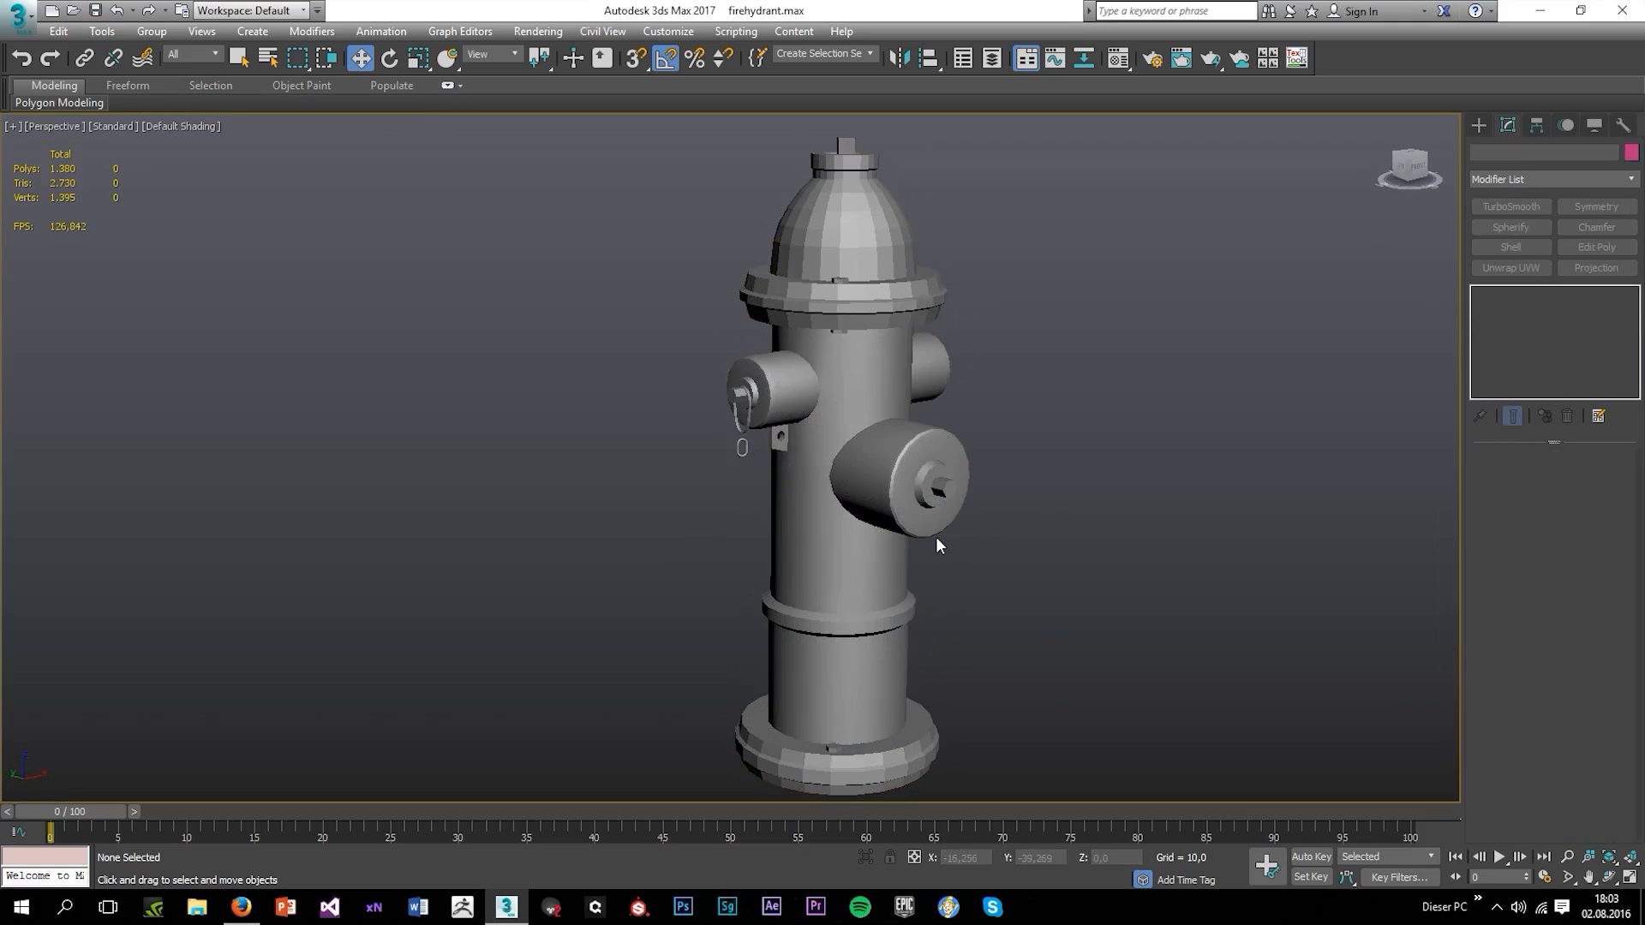